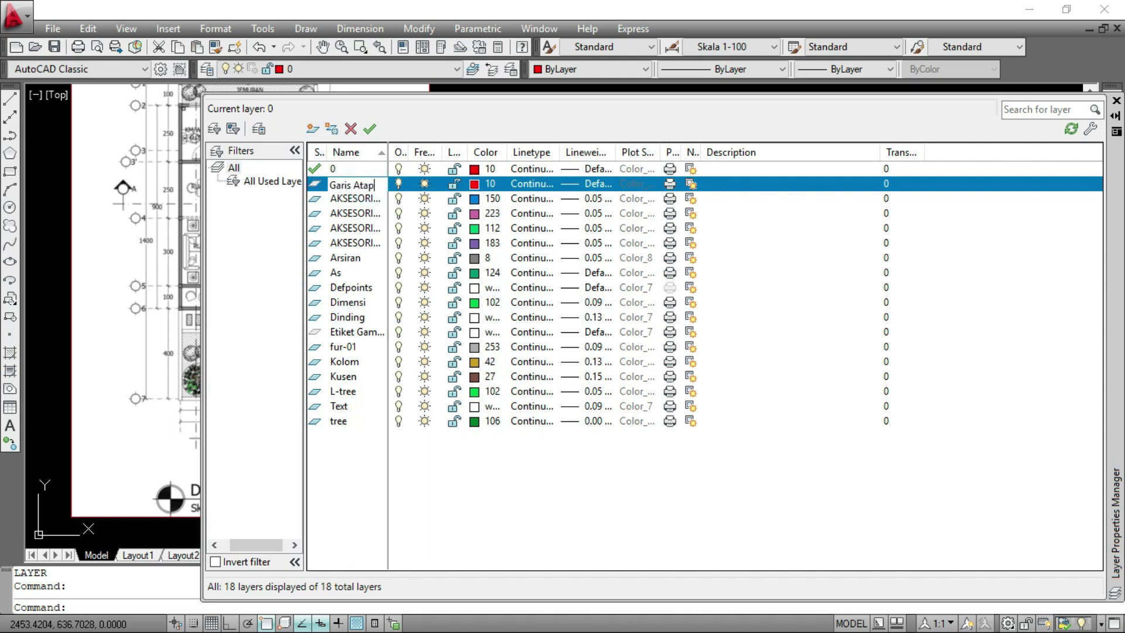
Name the new layer Garis Atap, keep its color at red 10 and assign the DASHED2 linetype
key(Return)
click(473, 186)
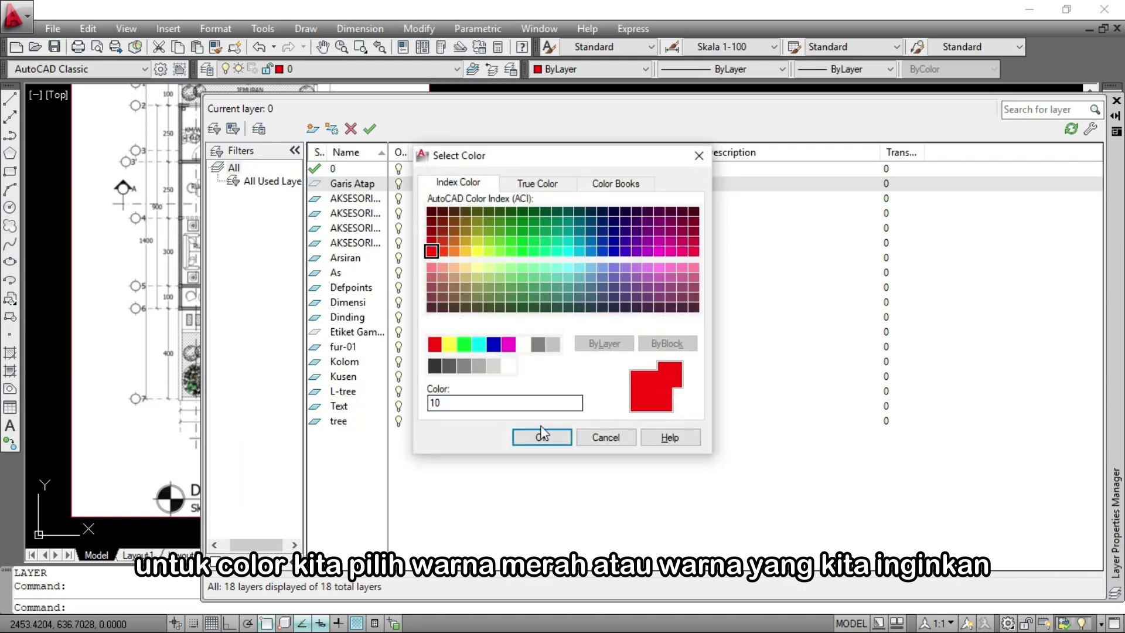
click(542, 437)
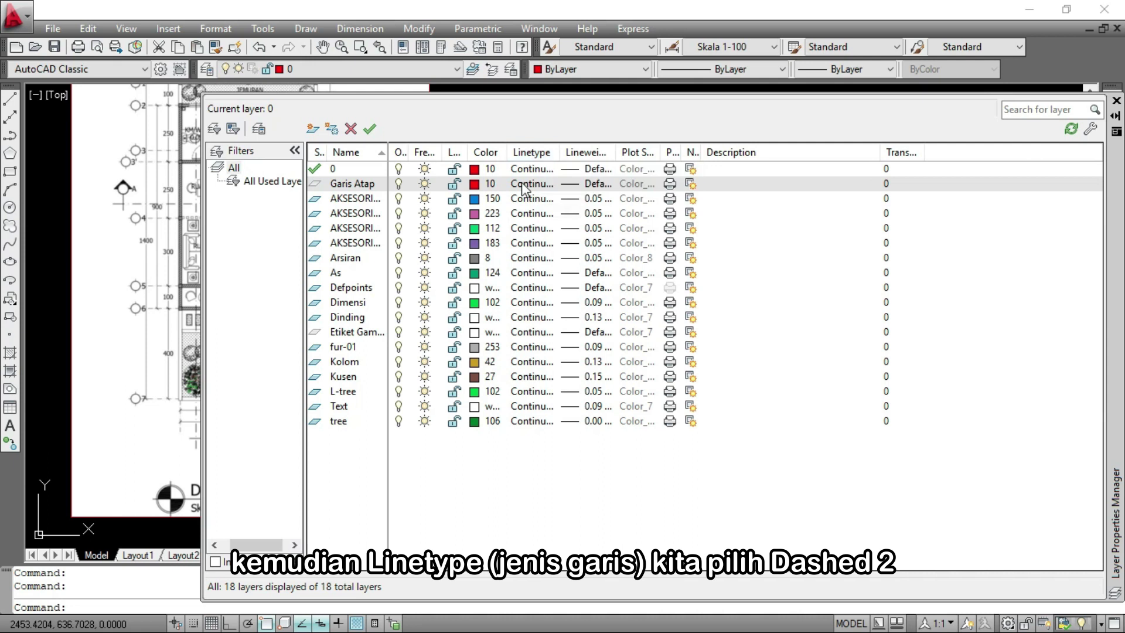
click(520, 187)
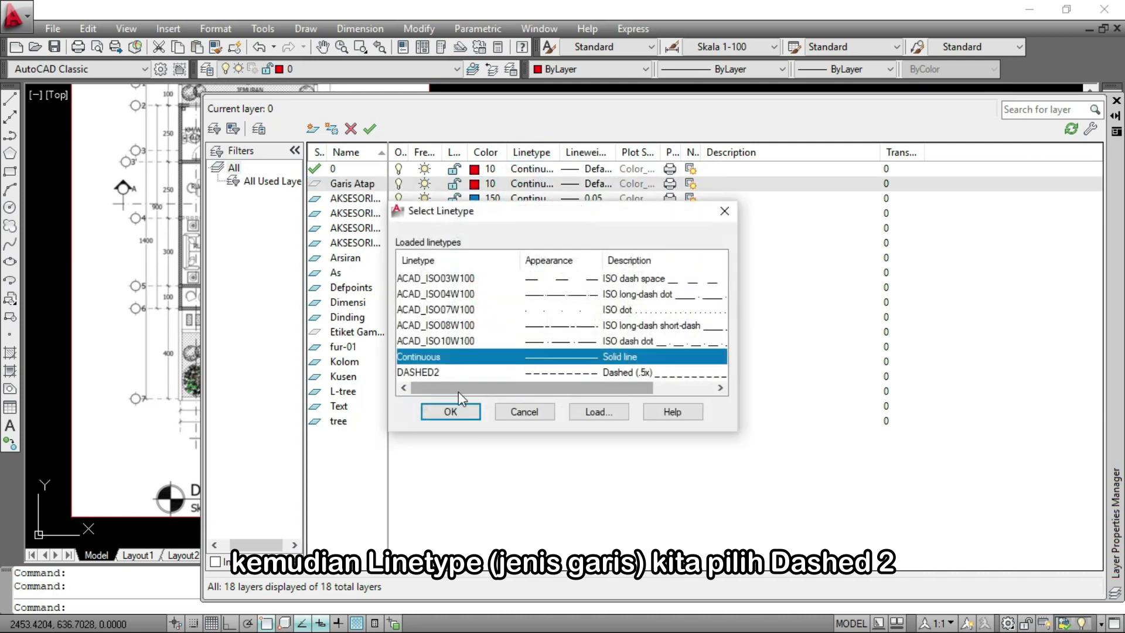
click(445, 372)
click(445, 410)
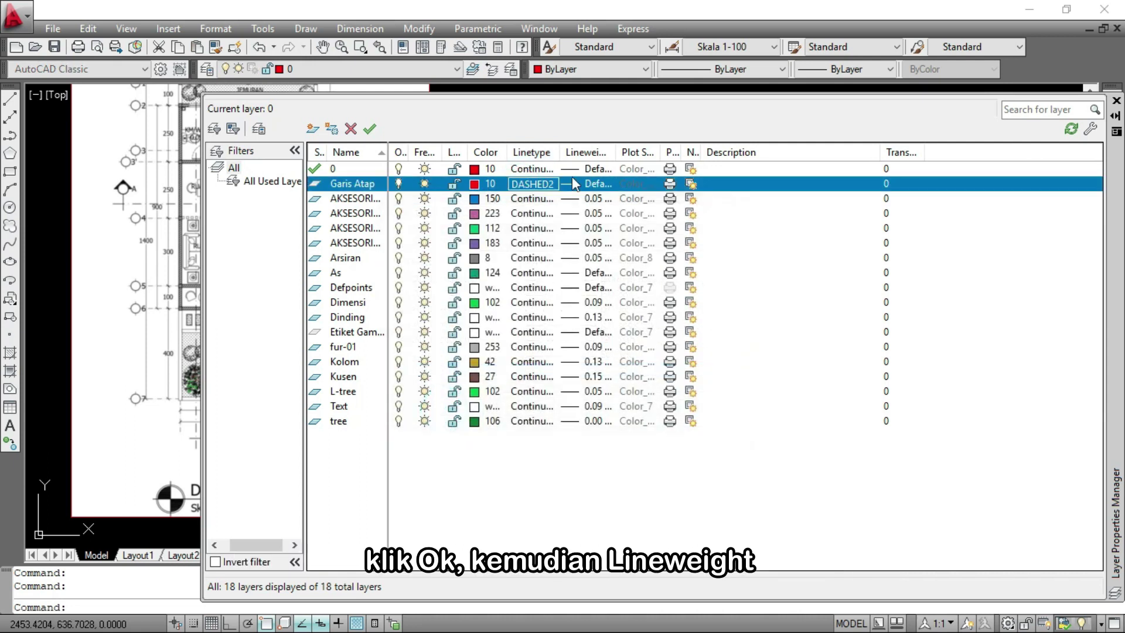
Set the Garis Atap layer's lineweight to 0.30 mm and close the layer manager
click(596, 183)
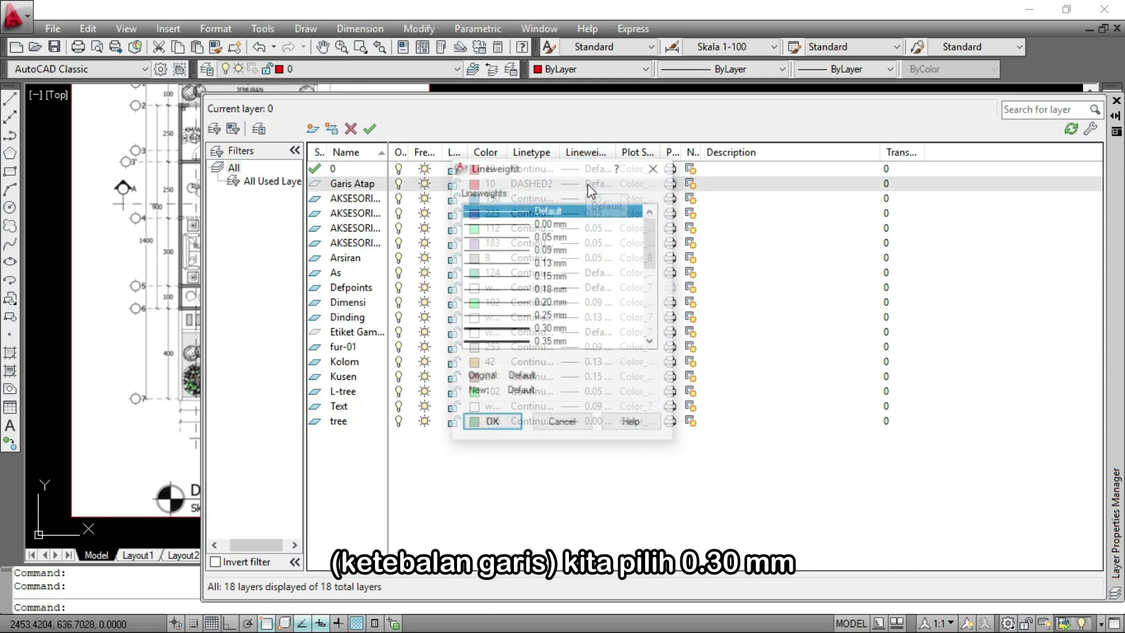
click(538, 329)
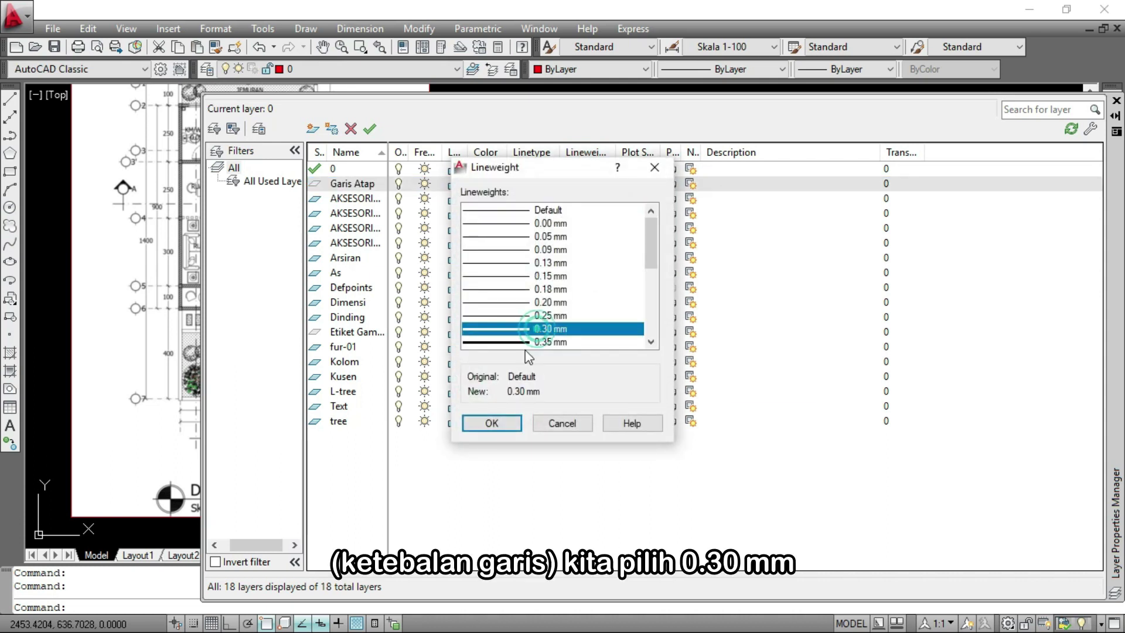
click(502, 426)
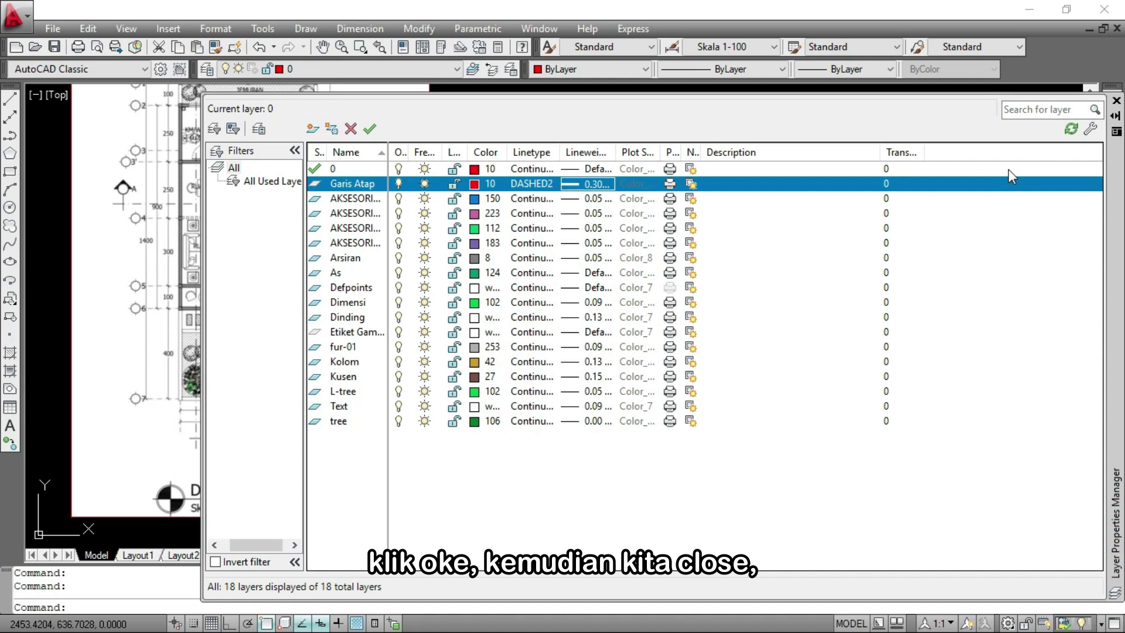
click(1116, 100)
Erase the concept floor plan image beside the drawn plan
scroll(767, 275, up, 2)
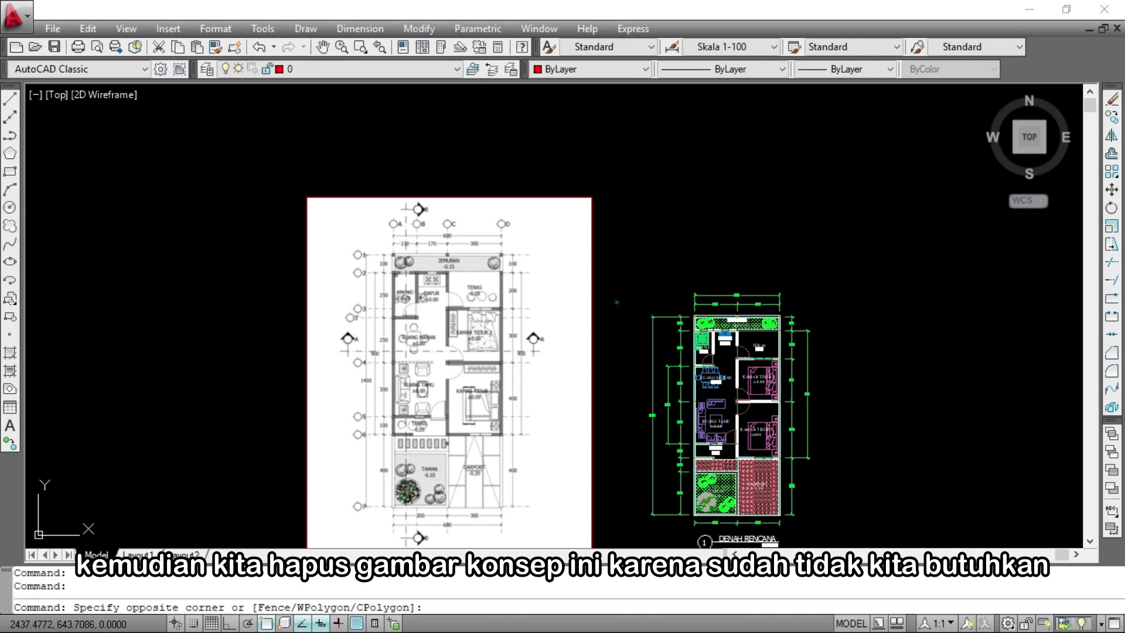
click(418, 164)
key(Return)
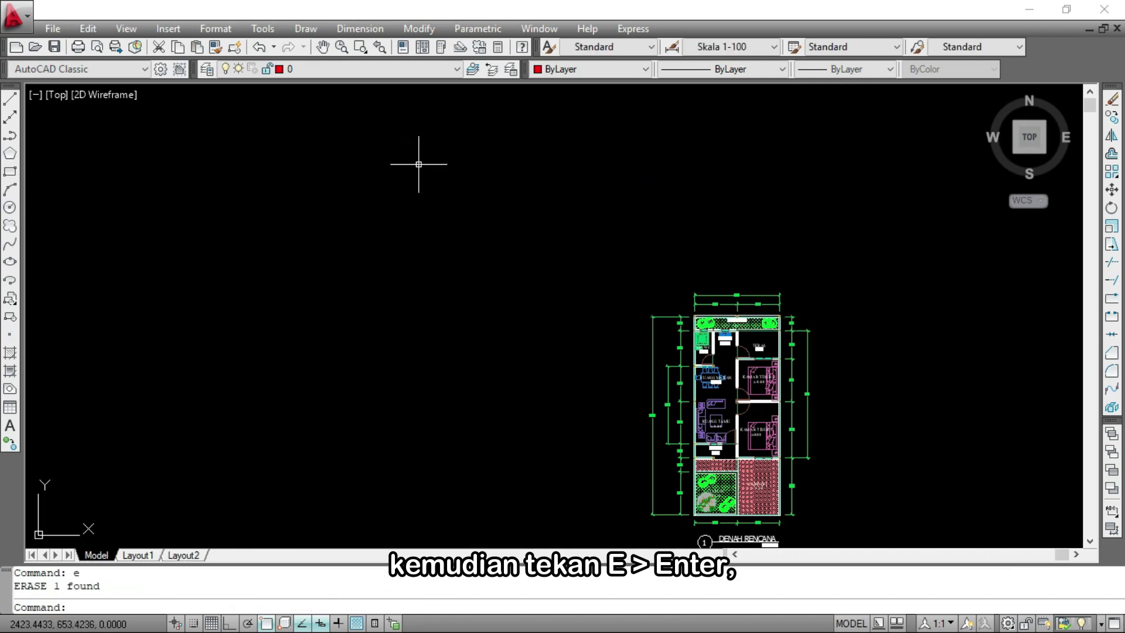
Make Garis Atap the current layer
scroll(830, 335, down, 1)
middle_drag(830, 335, 714, 228)
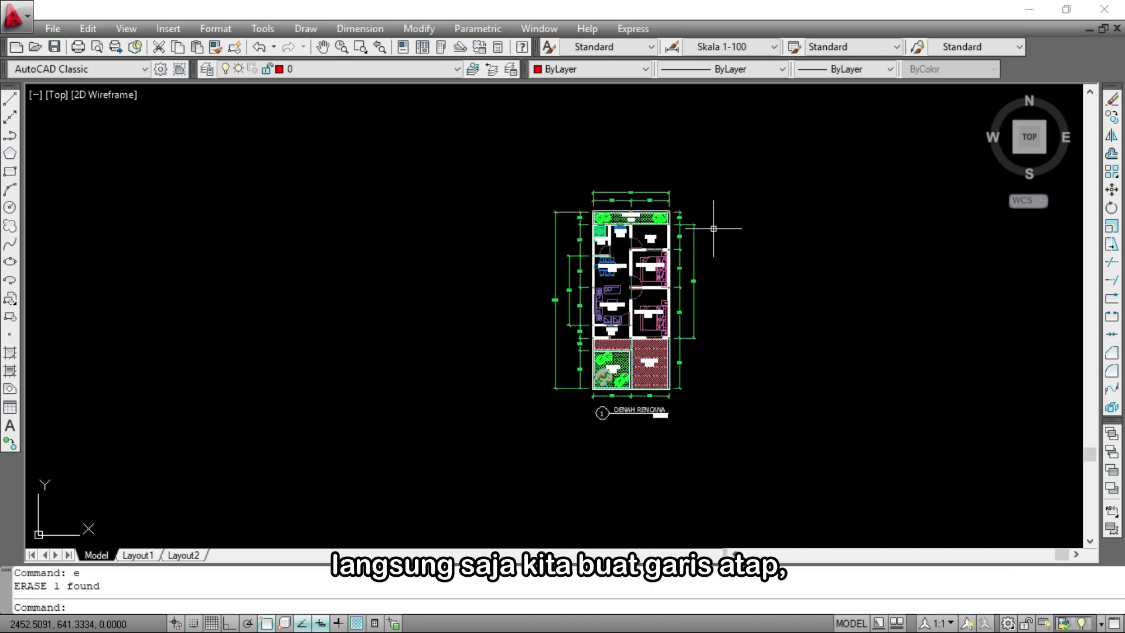
click(410, 65)
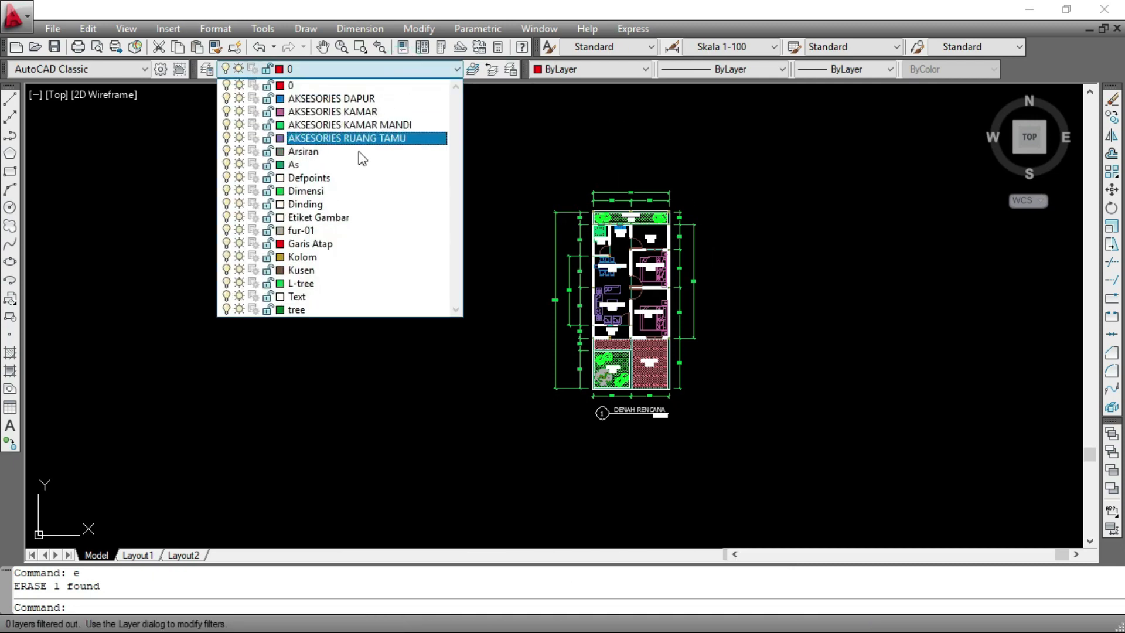
click(316, 247)
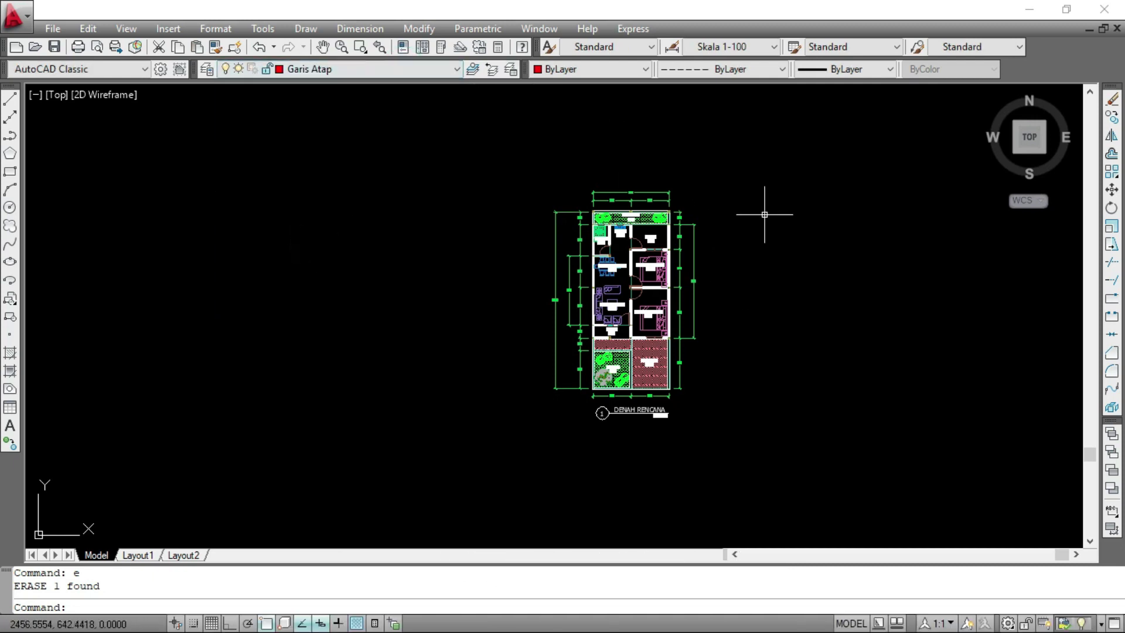
Draw a horizontal polyline along the lower edge of the JEMURAN area, between the inner corners of the two outer columns
scroll(733, 213, up, 4)
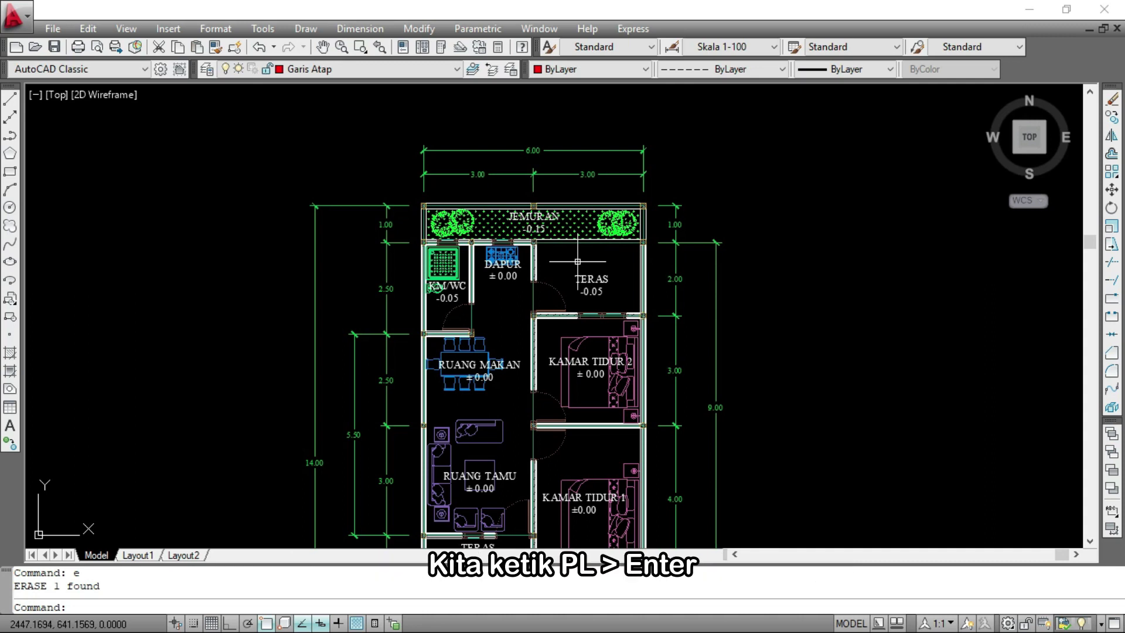
key(Return)
scroll(434, 214, up, 3)
scroll(424, 222, up, 5)
scroll(413, 355, up, 3)
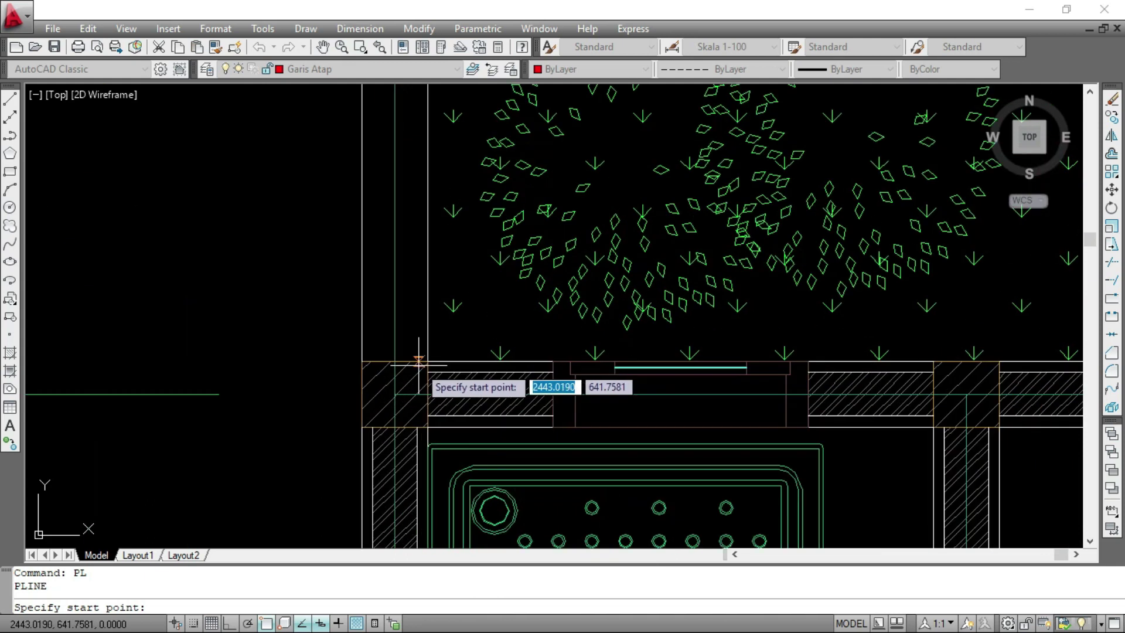
click(427, 361)
scroll(112, 319, down, 4)
scroll(87, 315, down, 3)
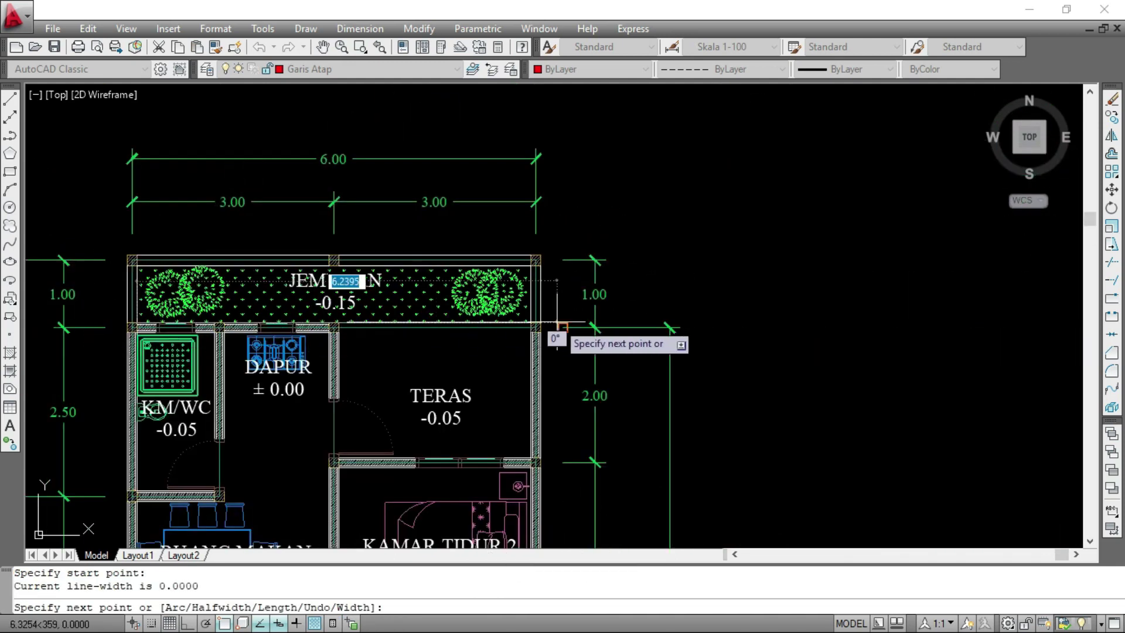
scroll(533, 325, up, 5)
click(502, 343)
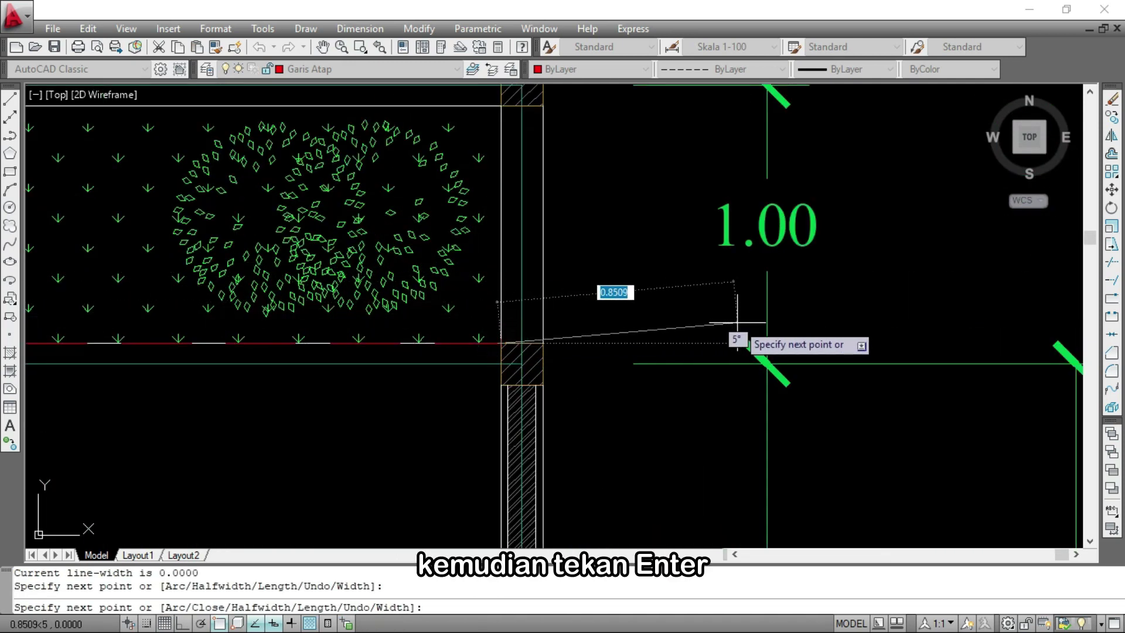
key(Return)
Move the rear roof line 0.5 straight up into the JEMURAN area with Ortho on, using the middle column's corner as base point
scroll(739, 333, down, 5)
scroll(410, 308, up, 5)
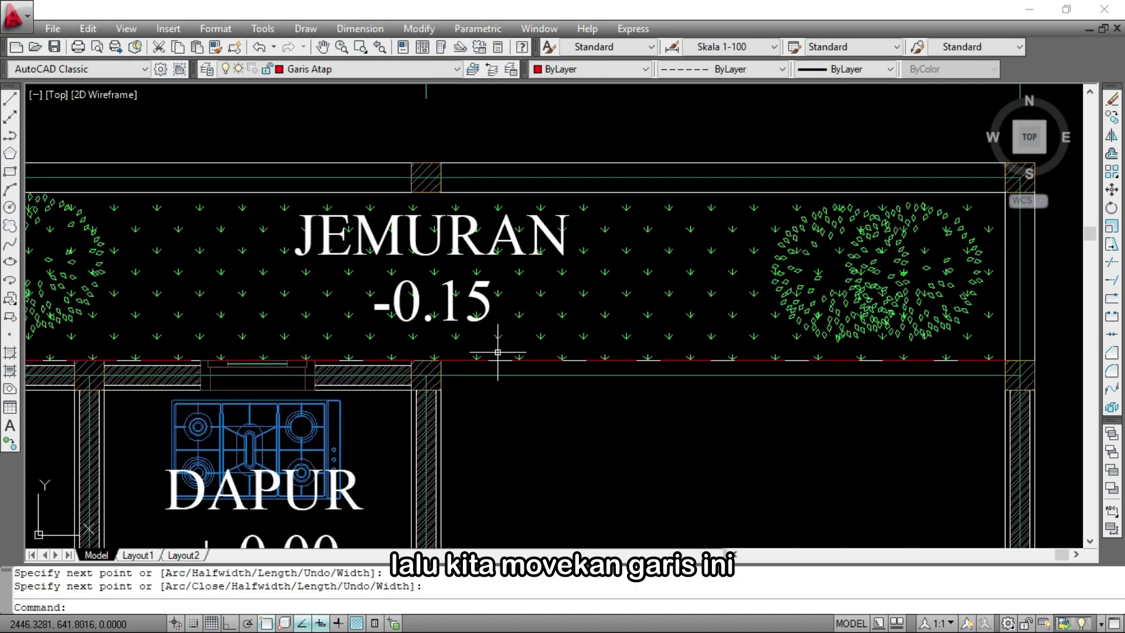
scroll(472, 358, up, 2)
text(M)
key(Return)
click(468, 361)
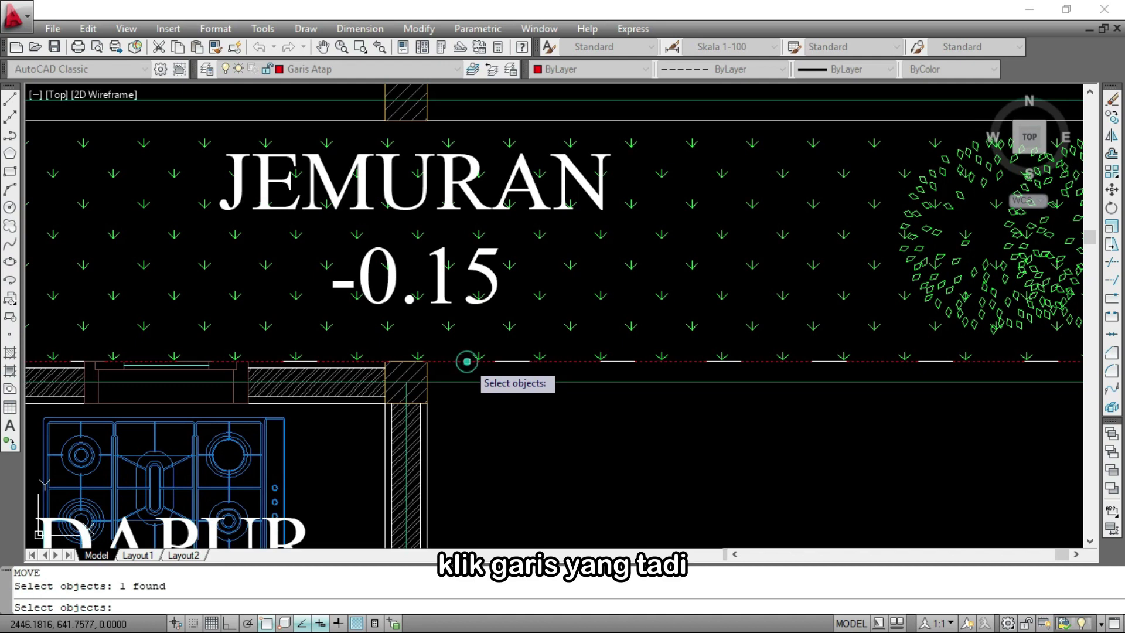
scroll(486, 447, down, 2)
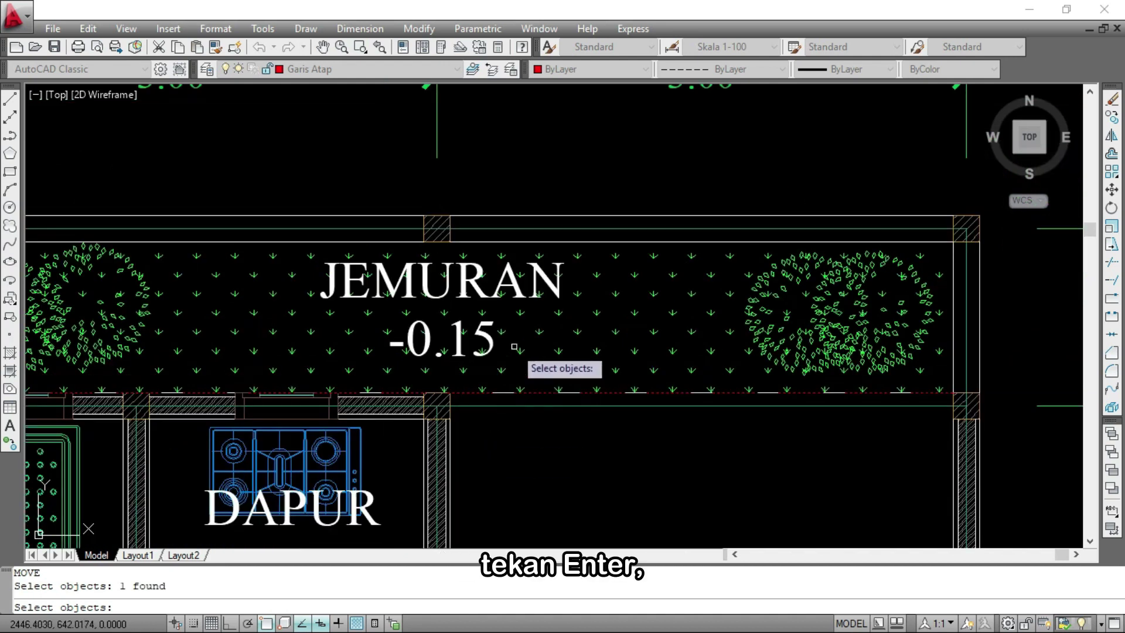
key(Return)
scroll(445, 384, up, 5)
click(479, 379)
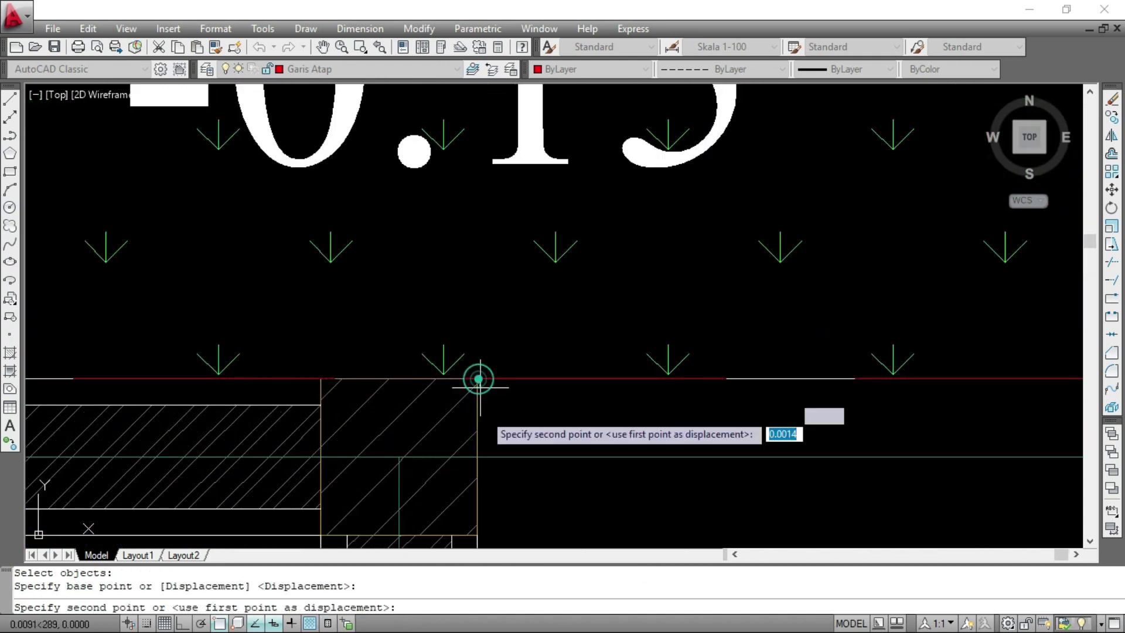
scroll(479, 379, down, 5)
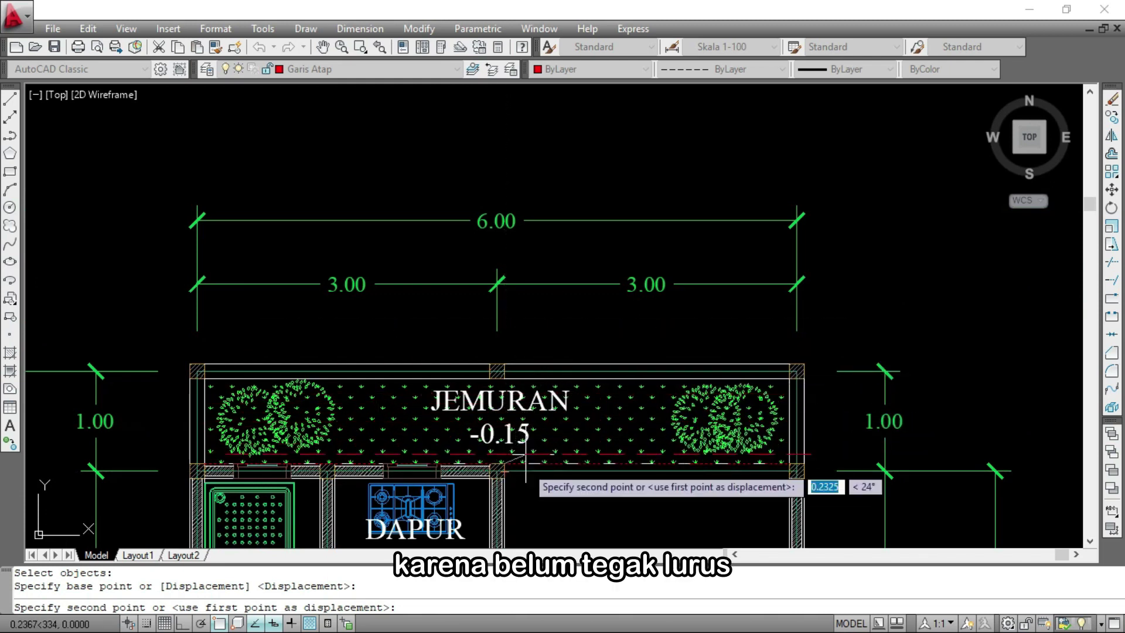
key(F8)
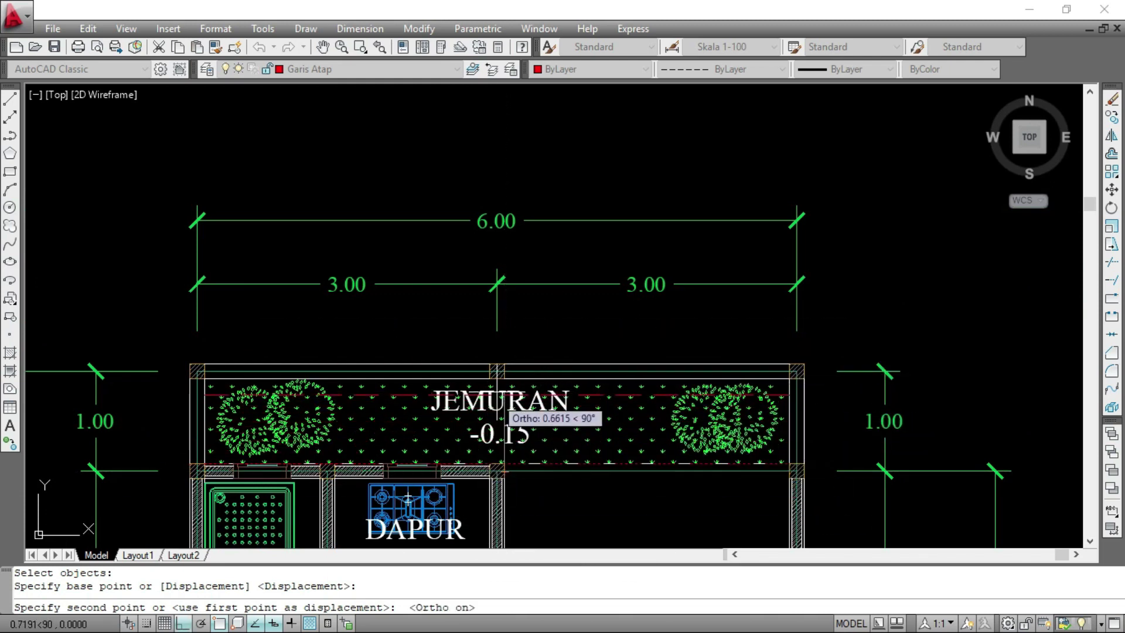
scroll(497, 418, up, 3)
text(0)
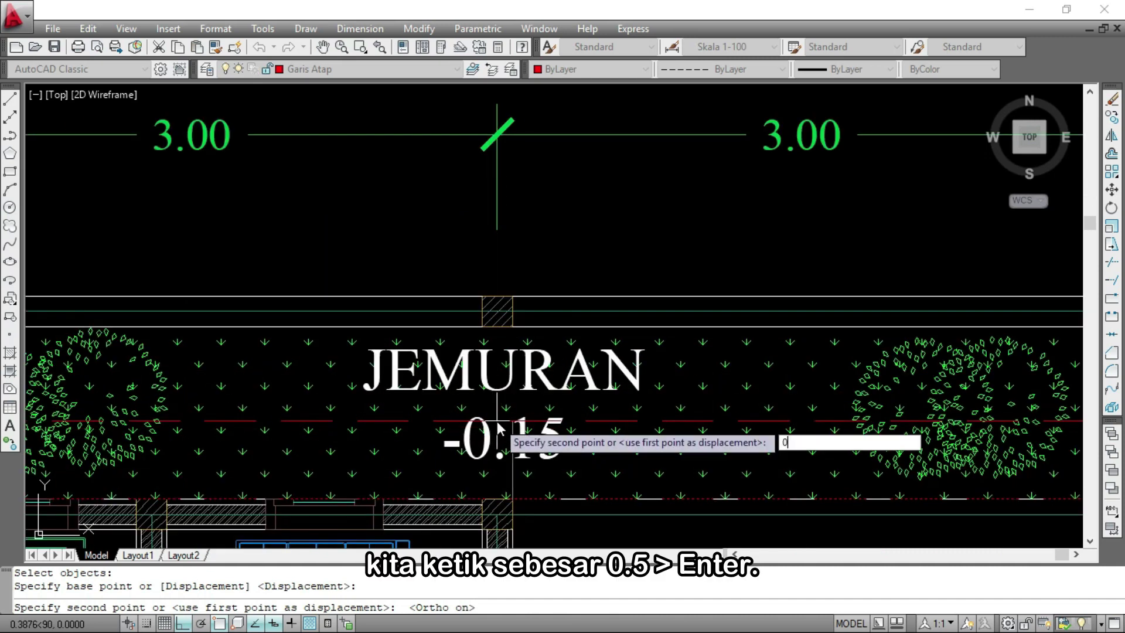
text(.5)
key(Return)
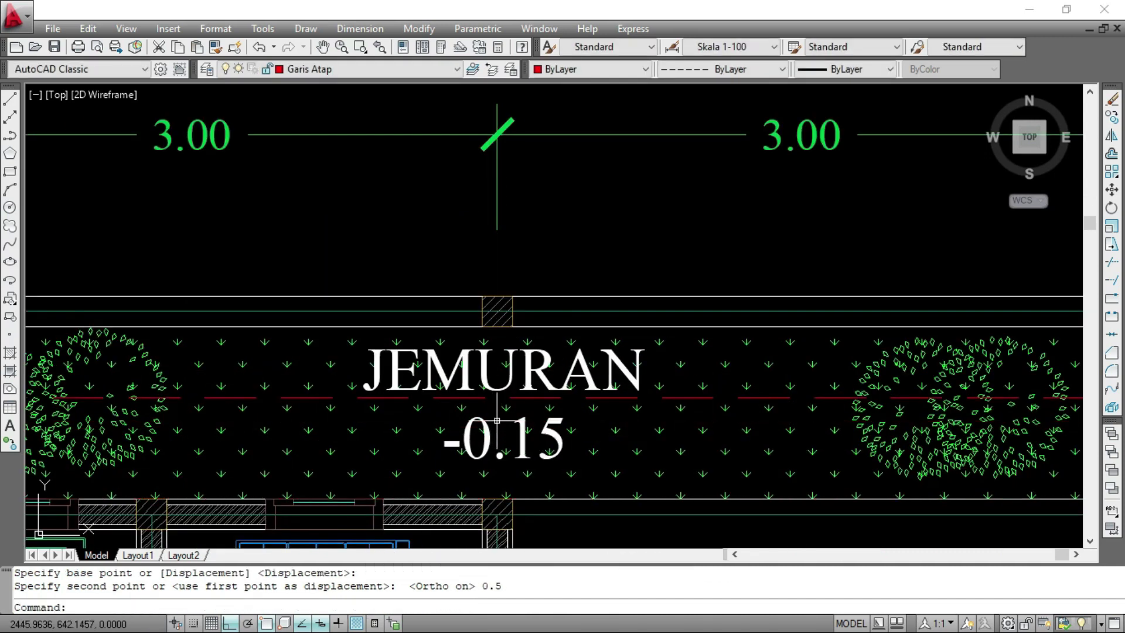
Draw a horizontal polyline along the front wall face of TERAS and KAMAR TIDUR 1, between the two outer side walls
scroll(497, 420, down, 8)
scroll(463, 414, up, 3)
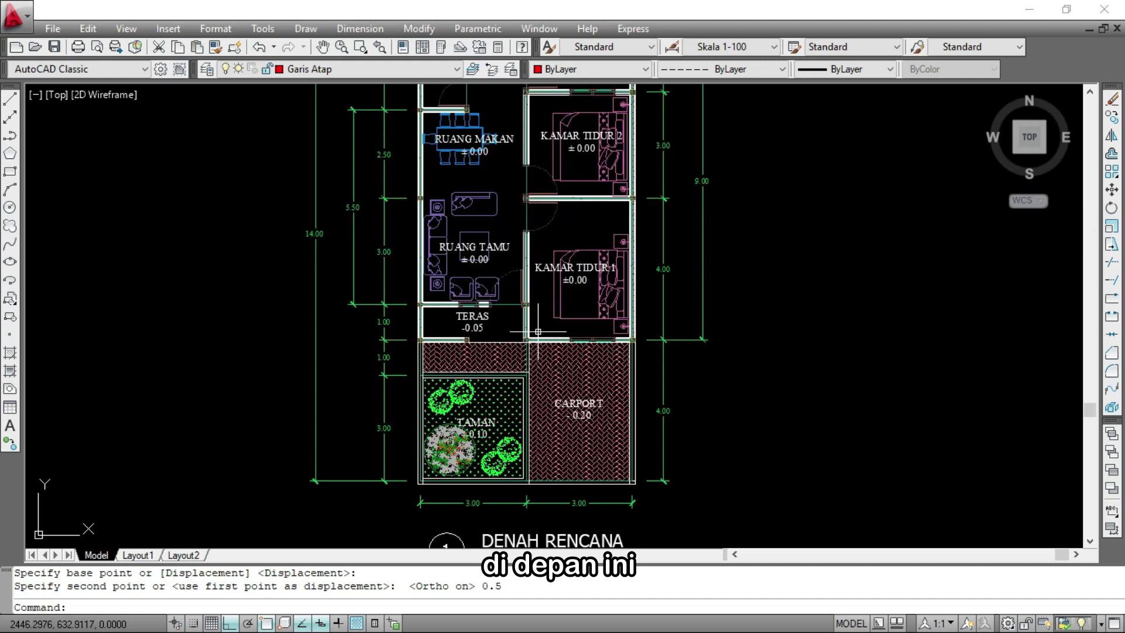
scroll(463, 344, up, 4)
text(PL)
key(Return)
scroll(354, 324, up, 3)
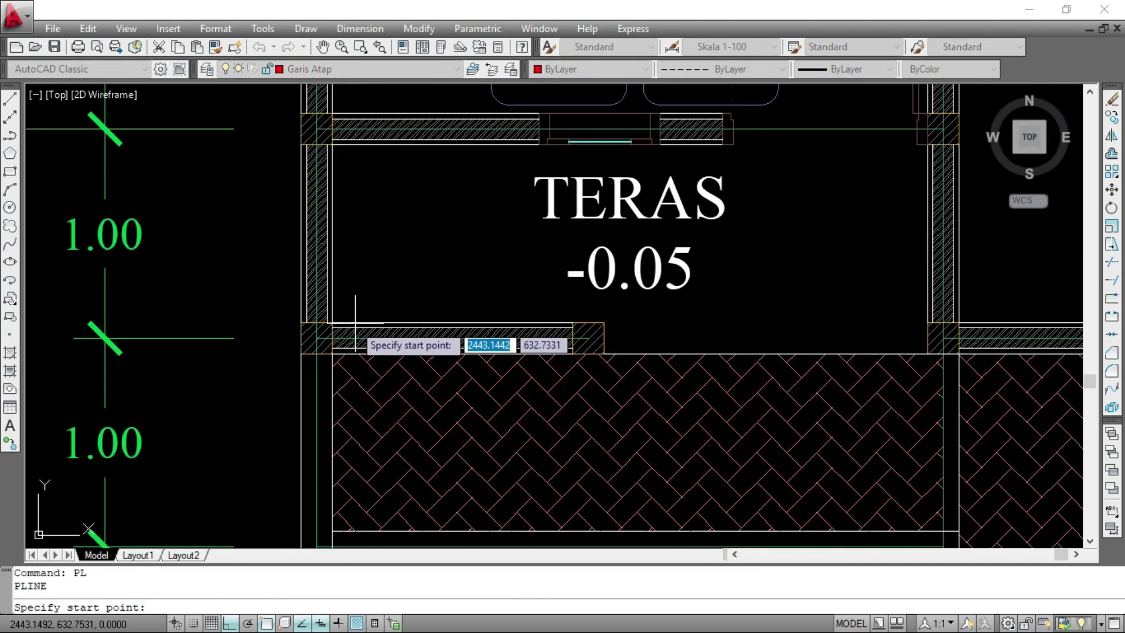
scroll(356, 322, up, 2)
click(314, 329)
scroll(156, 327, down, 5)
scroll(571, 329, up, 3)
click(566, 329)
scroll(527, 325, down, 5)
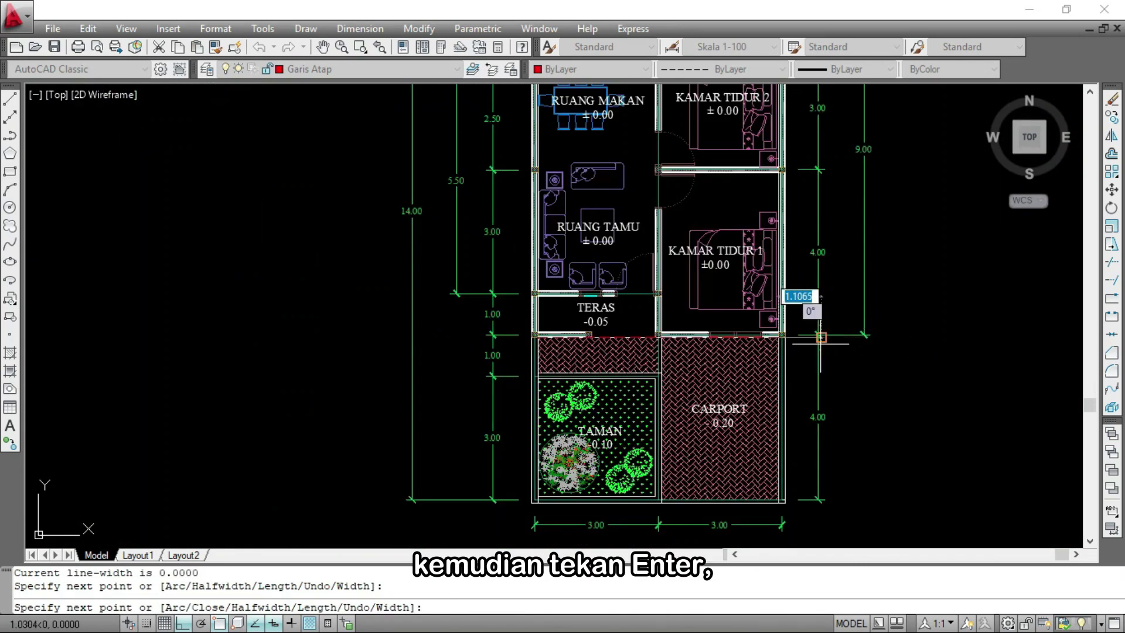
key(Return)
Move the front roof line 0.5 straight down over the paving, using the lower corner of the column between TERAS and bedroom as base point
scroll(627, 333, up, 8)
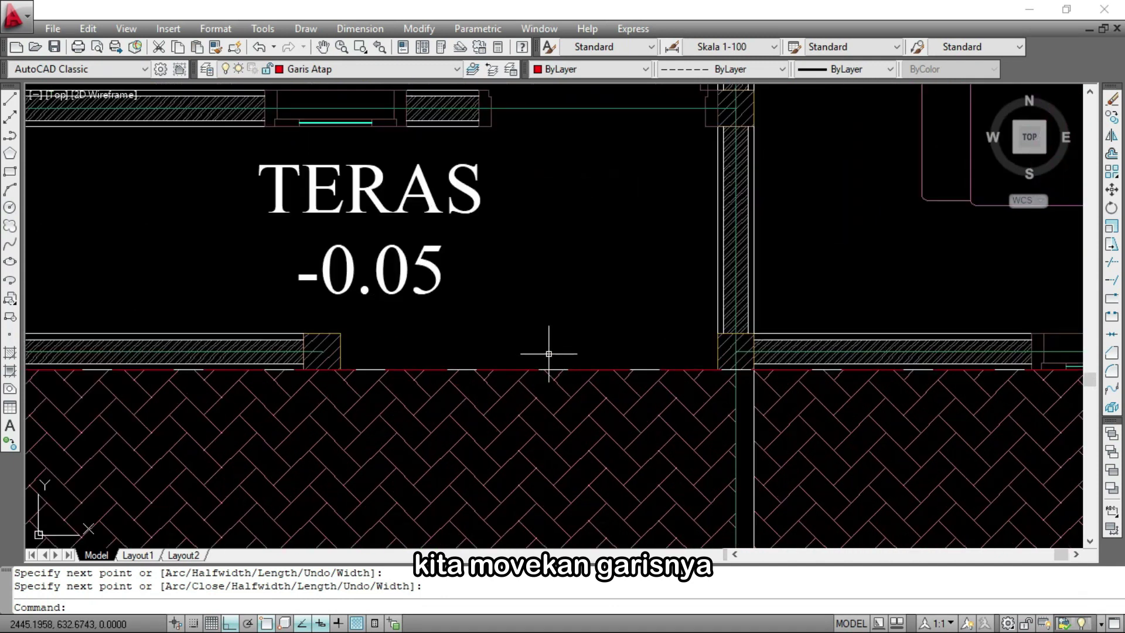
text(M)
key(Return)
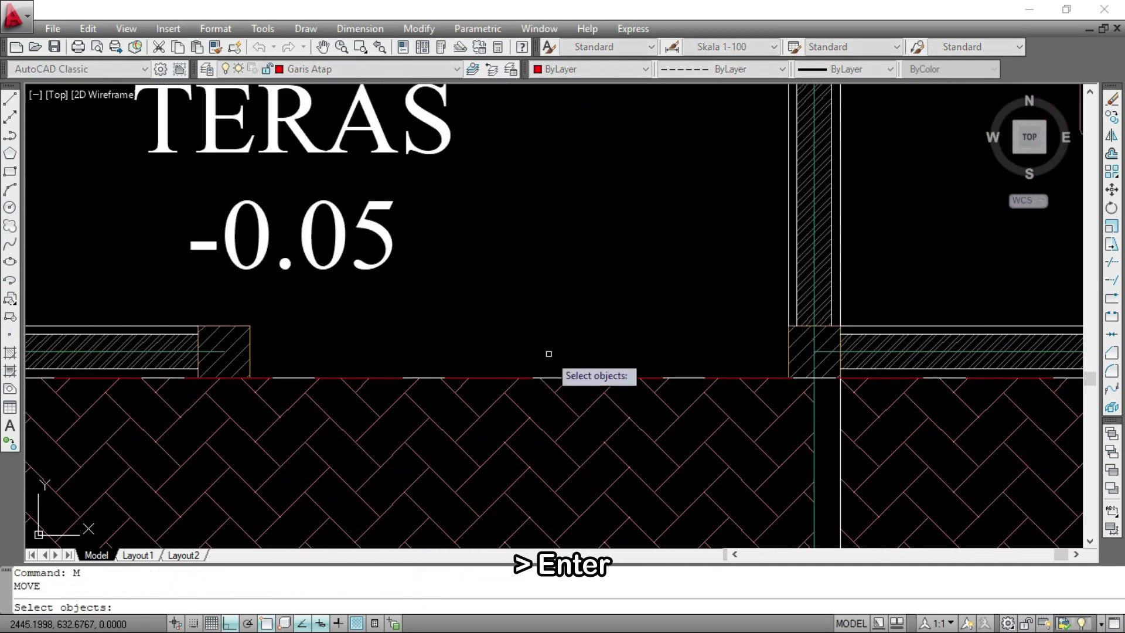
click(497, 378)
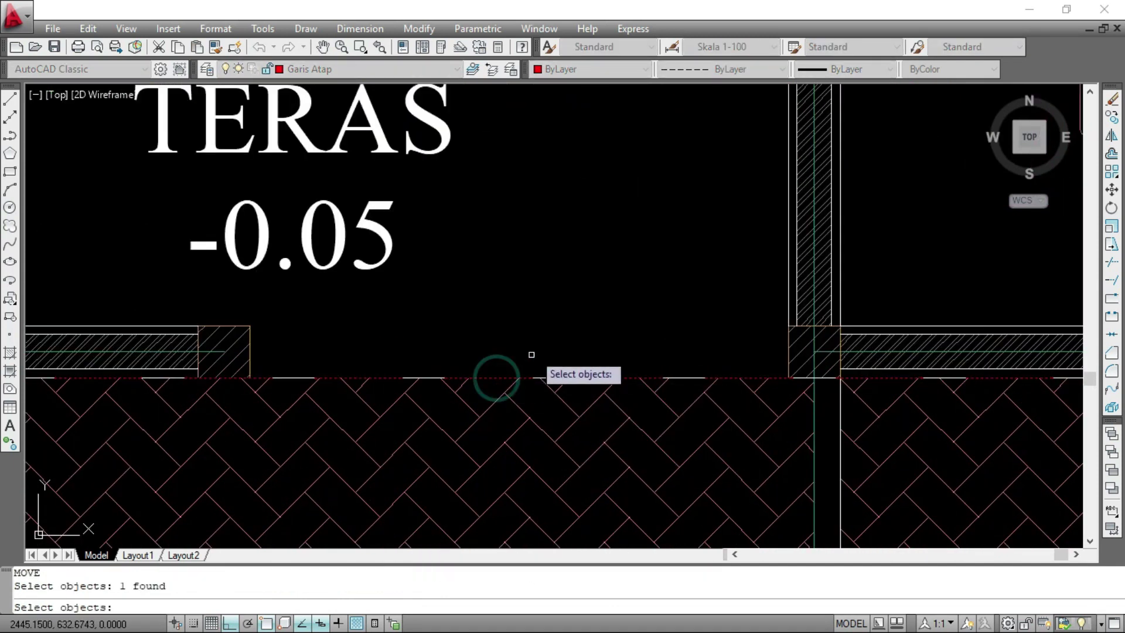
key(Return)
scroll(833, 386, up, 3)
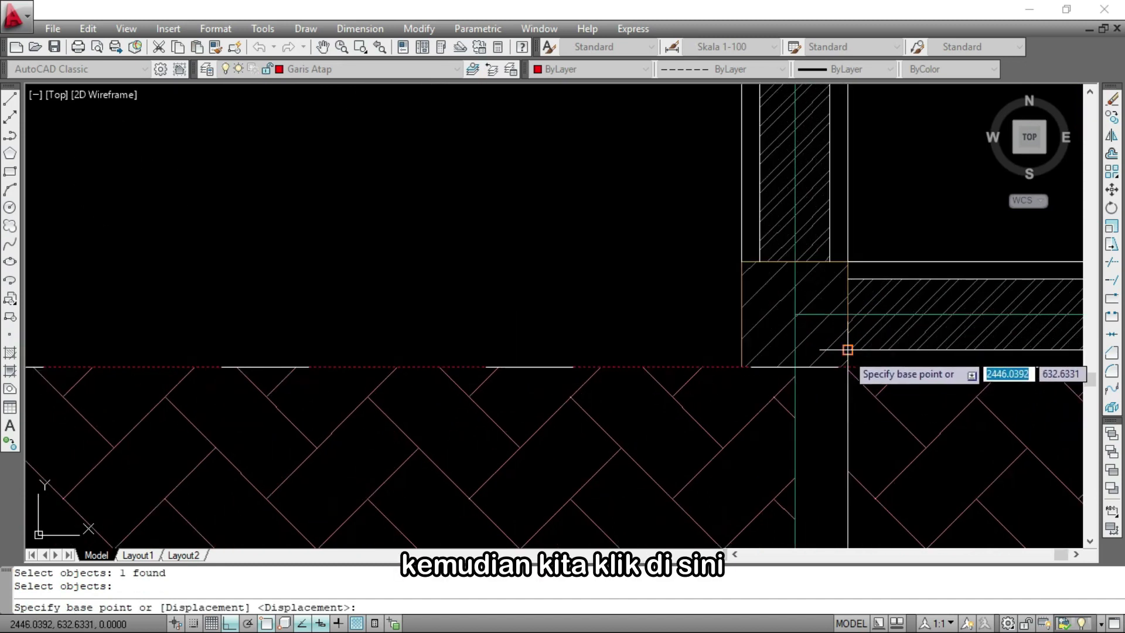
click(849, 369)
scroll(797, 246, down, 4)
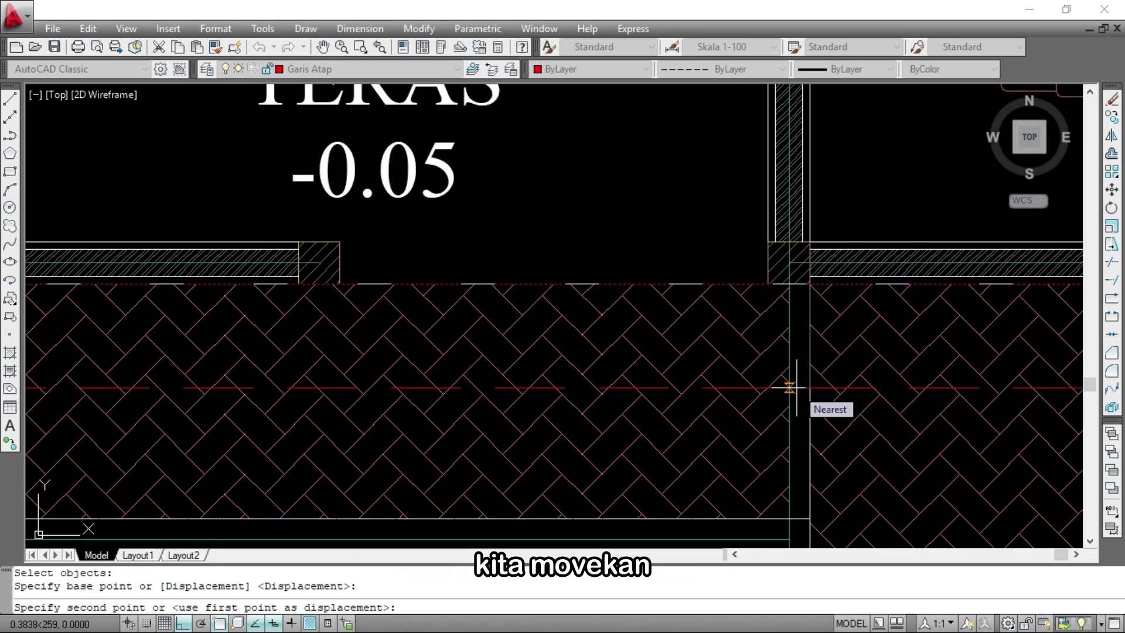
text(0)
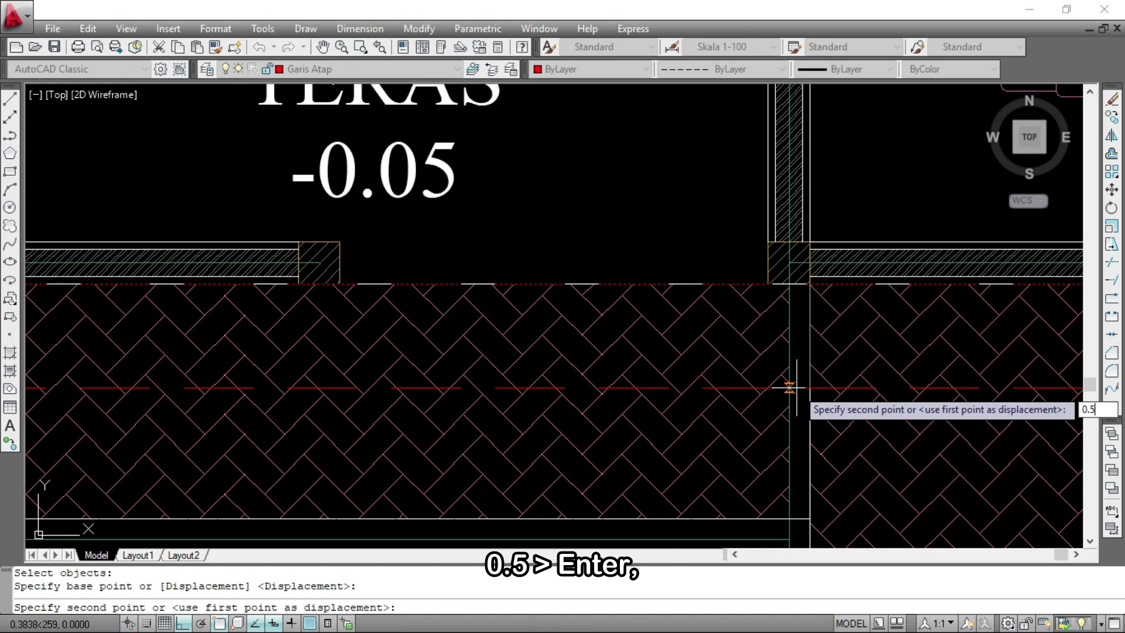
text(.5)
key(Return)
Draw a vertical polyline from the middle column's corner below JEMURAN up to the rear roof line, and straight down to the front roof line
scroll(741, 334, down, 5)
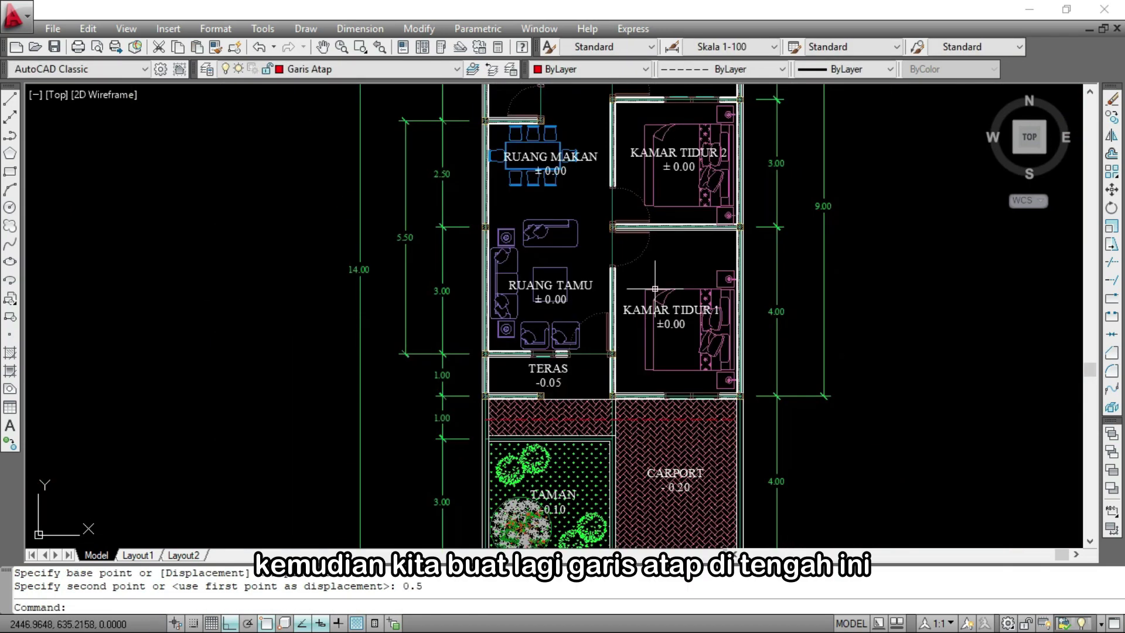
scroll(615, 135, up, 3)
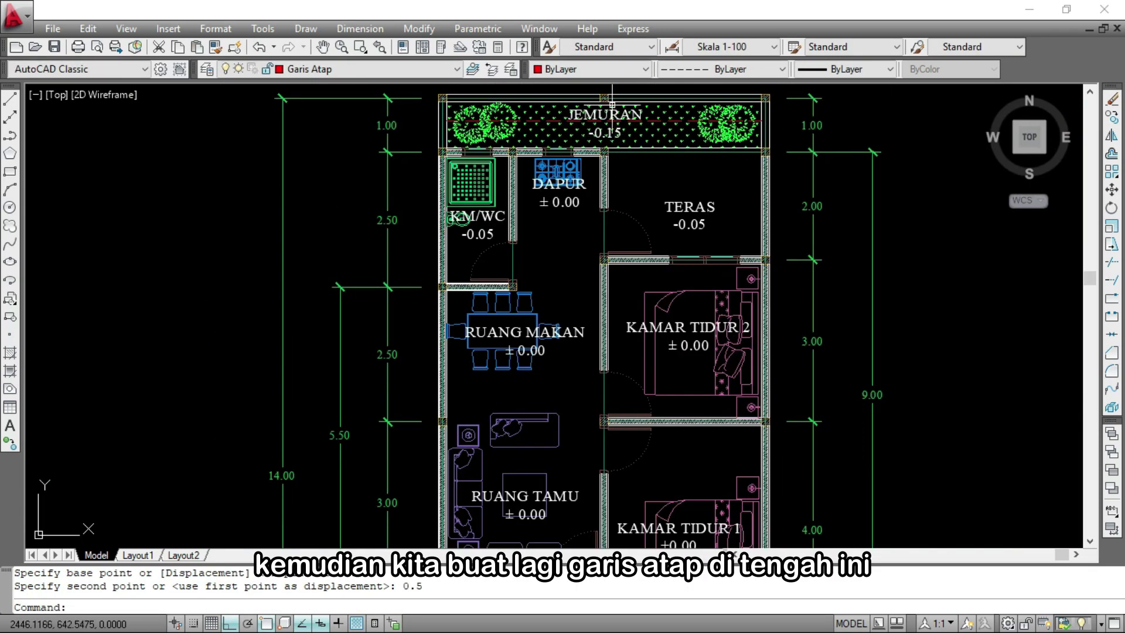
text(p)
key(Return)
scroll(686, 194, up, 4)
scroll(532, 183, up, 3)
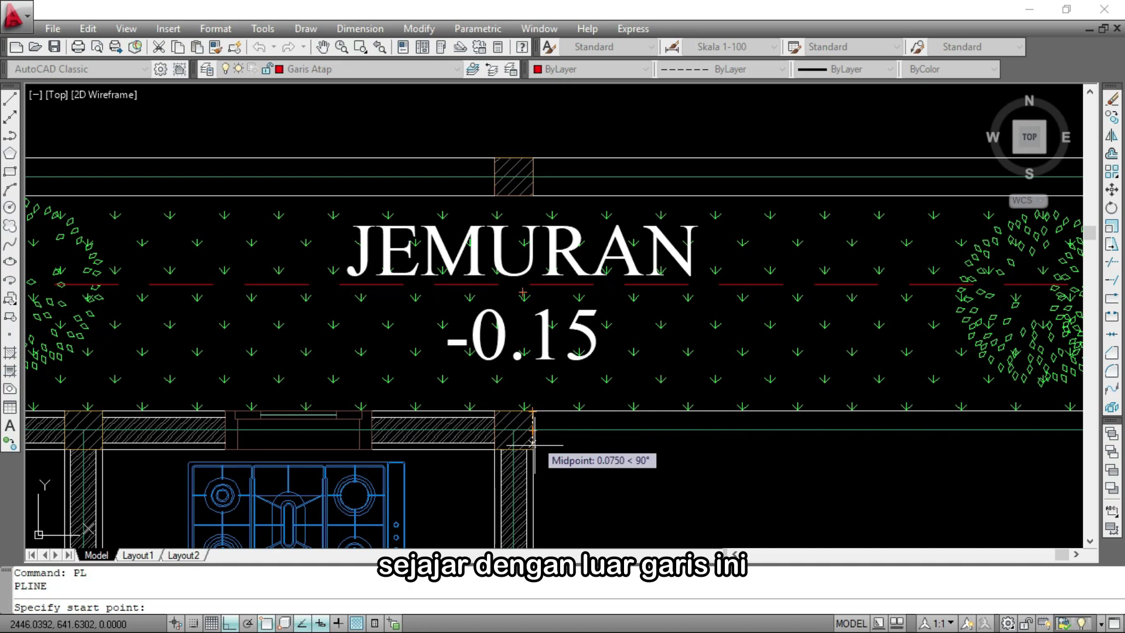
scroll(532, 433, down, 3)
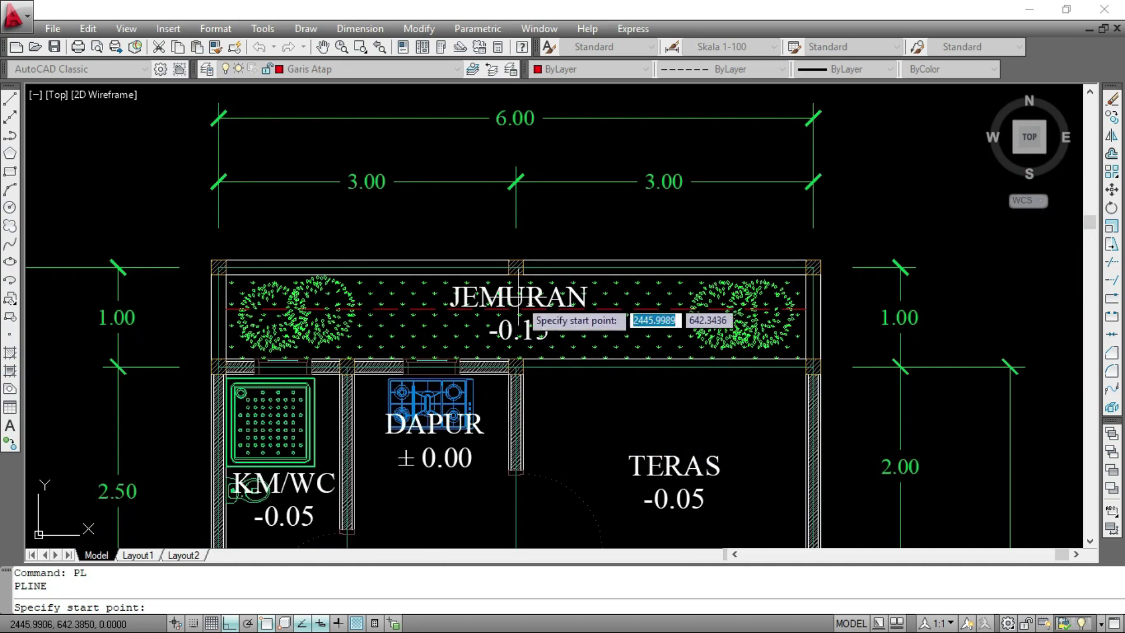
scroll(529, 368, up, 3)
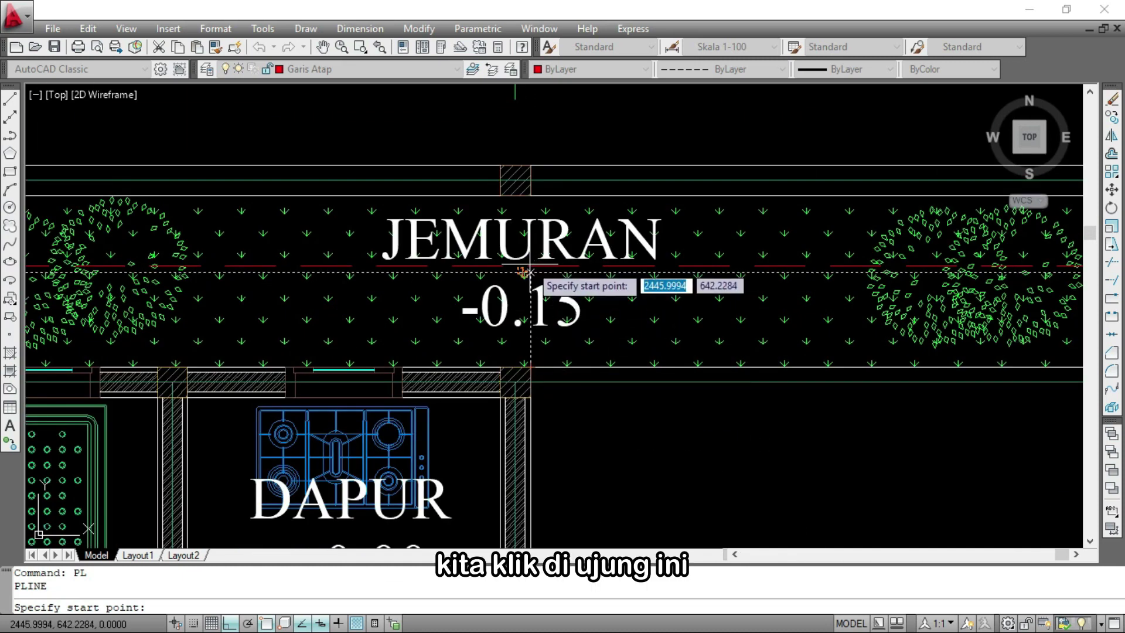
scroll(527, 276, up, 3)
click(535, 426)
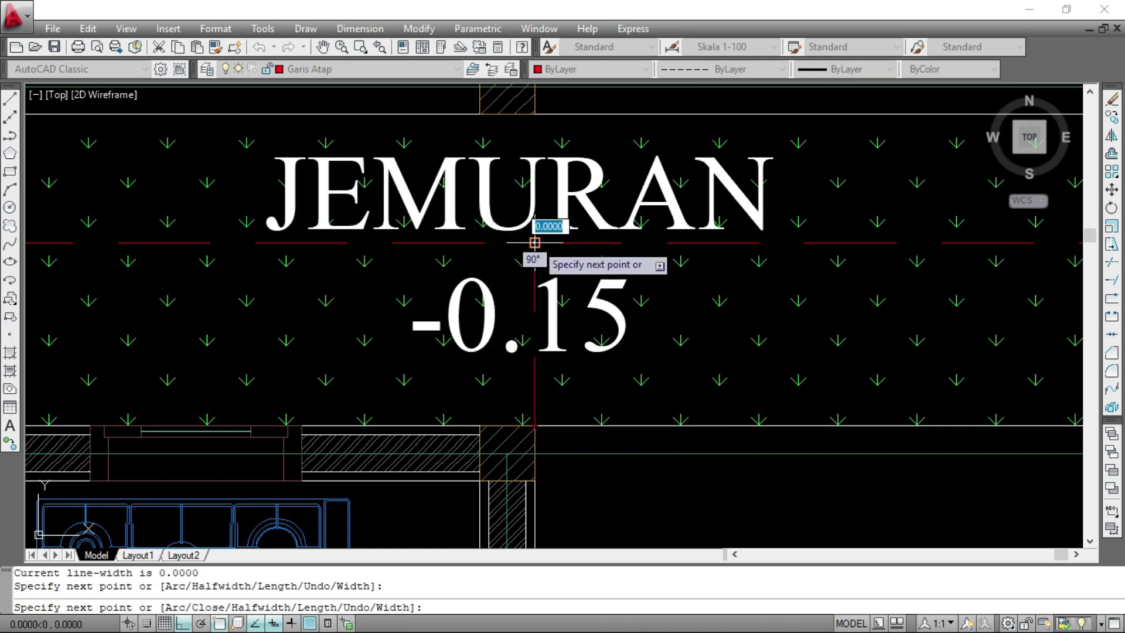
click(535, 242)
scroll(533, 243, down, 4)
scroll(500, 369, up, 10)
click(455, 336)
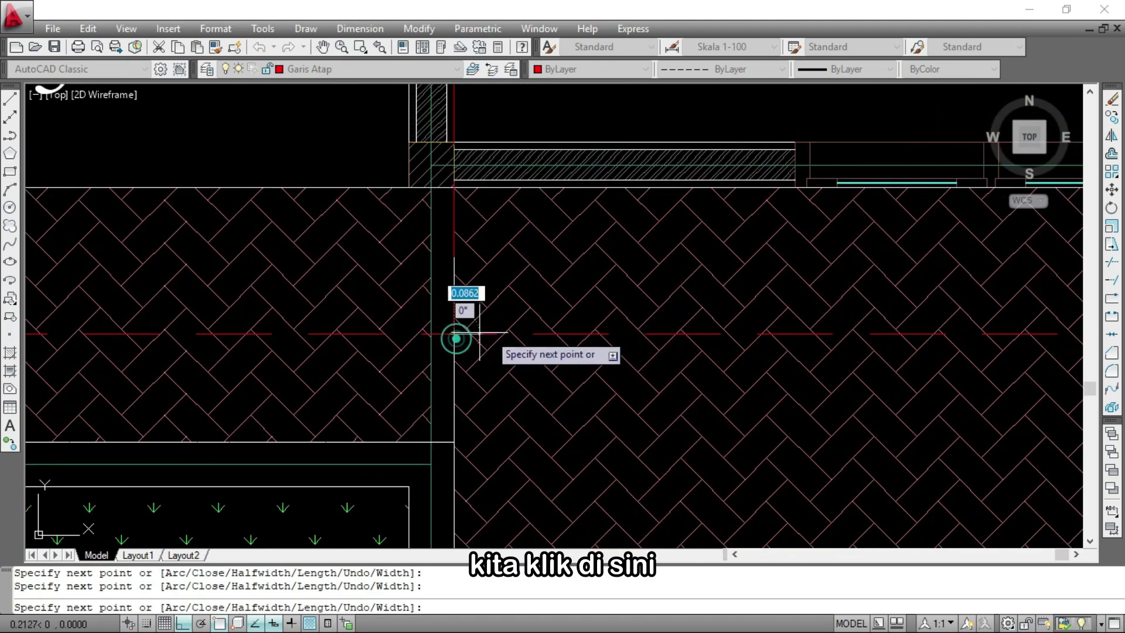
scroll(454, 336, down, 5)
key(Return)
scroll(543, 191, down, 5)
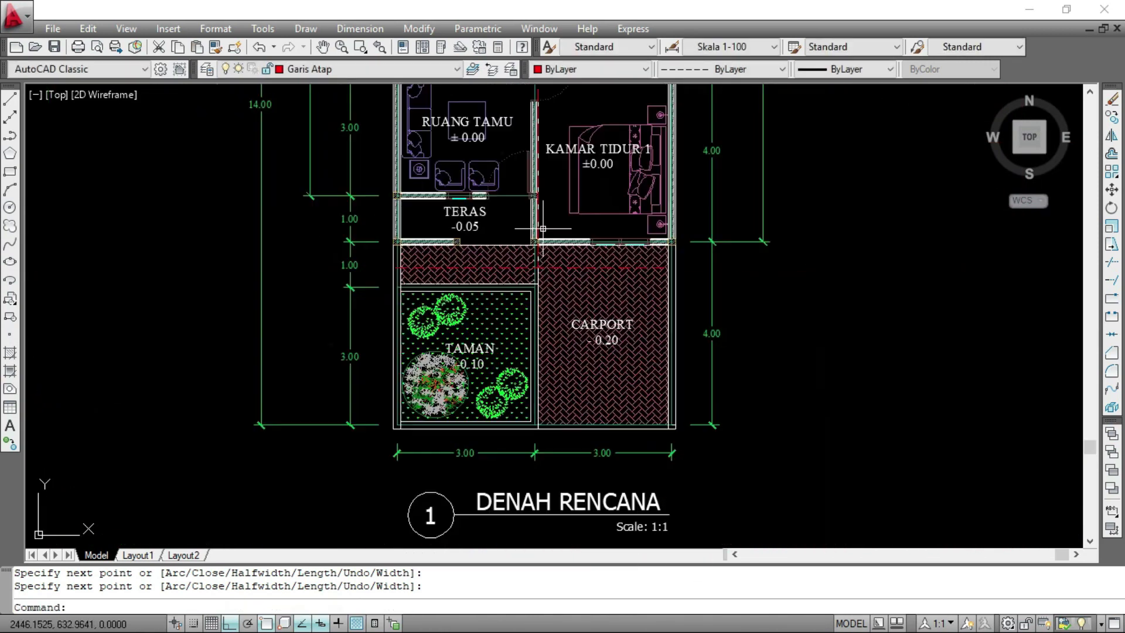
Move the vertical roof line 0.5 straight to the right into the bedrooms with Ortho on, using a point on the line as base point
scroll(536, 99, up, 5)
scroll(528, 180, up, 3)
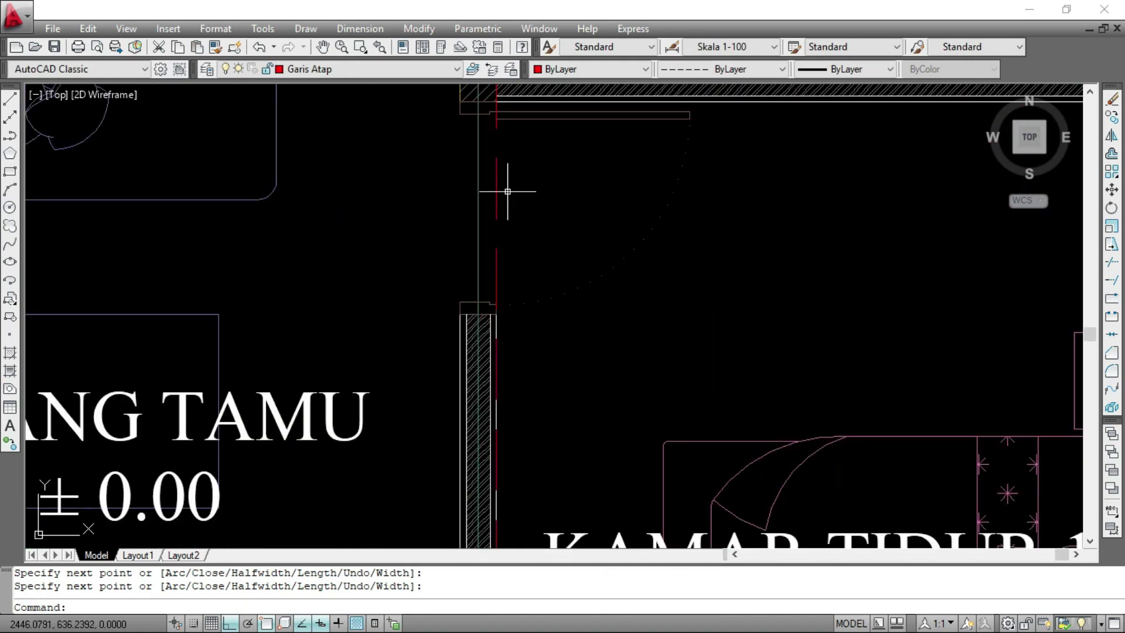
click(511, 198)
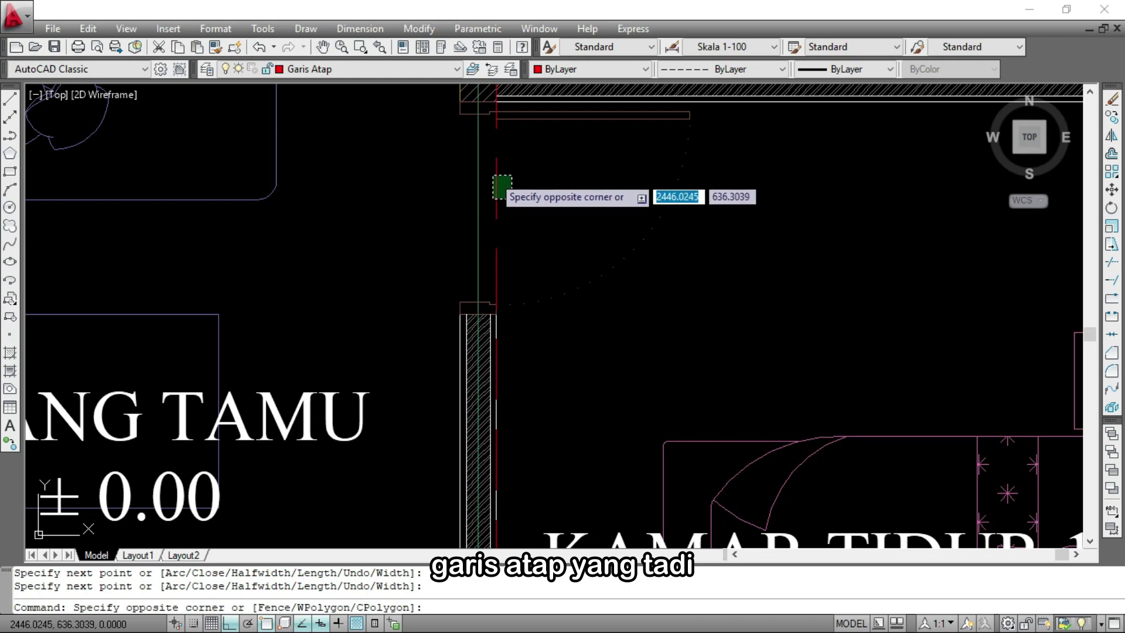
click(494, 177)
text(m)
key(Return)
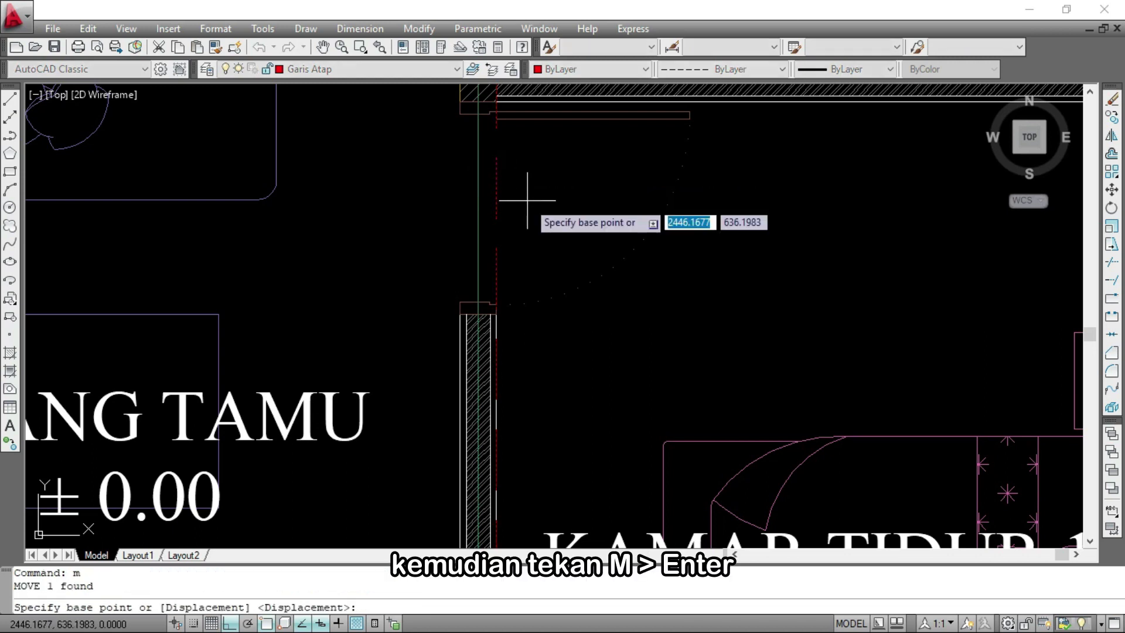
click(495, 212)
scroll(612, 254, down, 3)
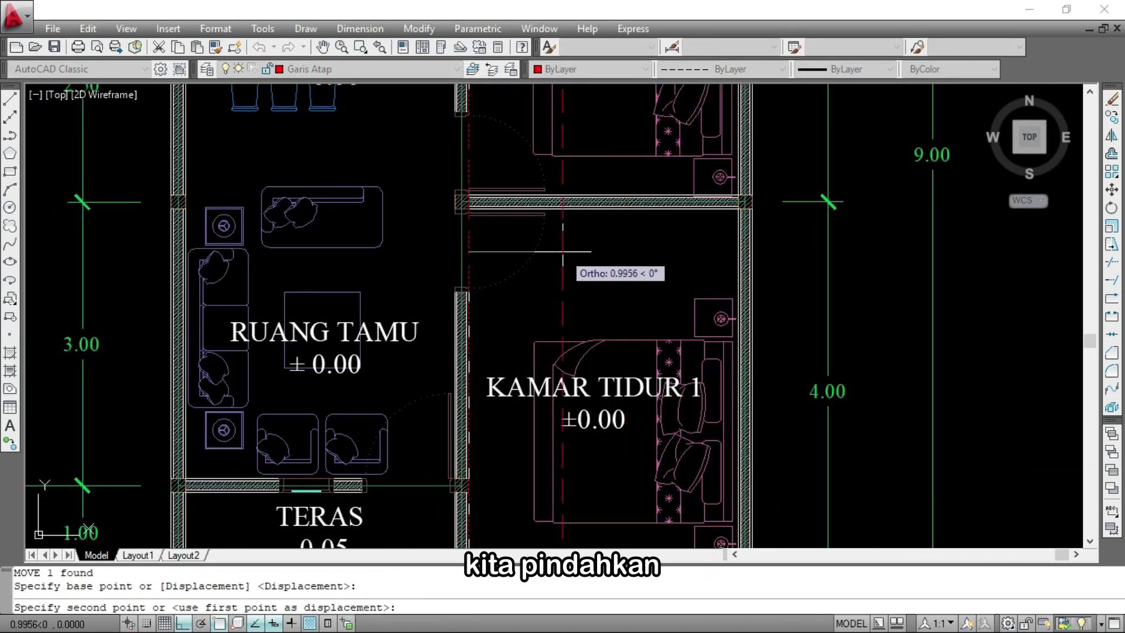
text(0.)
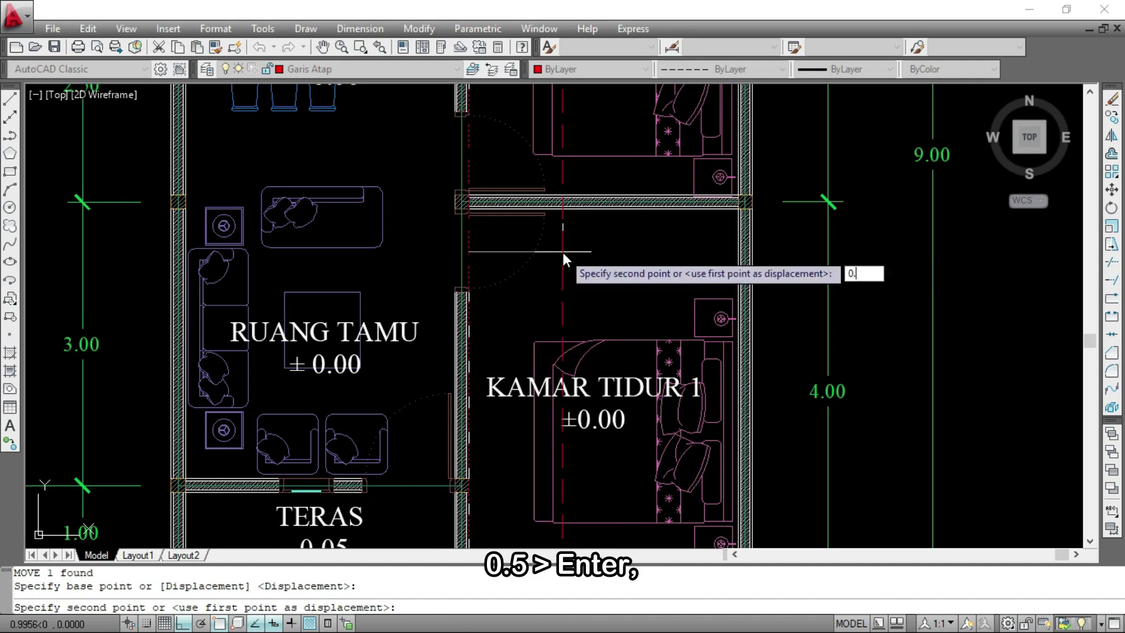
text(5)
key(Return)
Draw a horizontal ridge polyline 2.35 long from the vertical roof line's midpoint to the right outer wall's inner face in KAMAR TIDUR 2
scroll(568, 246, down, 5)
scroll(519, 99, up, 4)
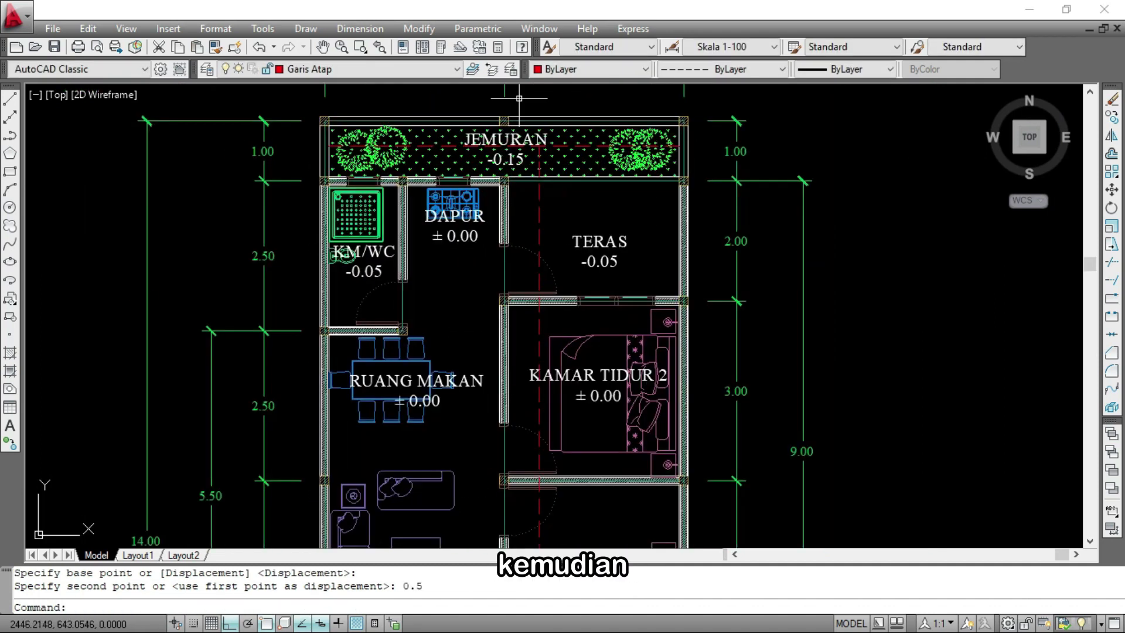
scroll(503, 191, down, 4)
scroll(514, 282, up, 4)
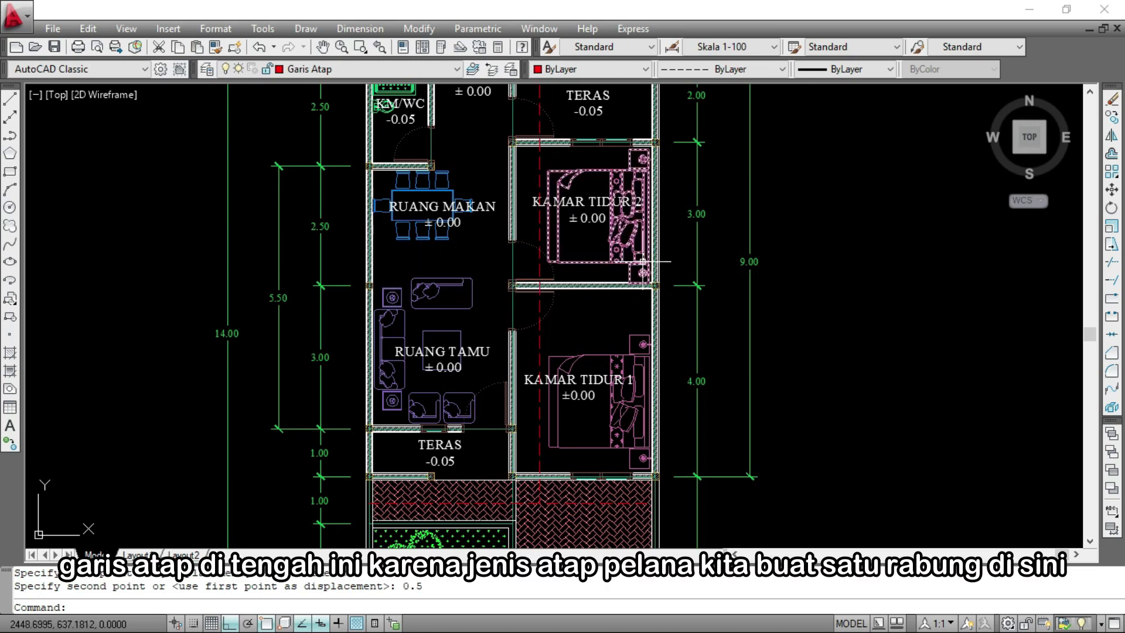
text(PL)
key(Return)
scroll(547, 265, up, 4)
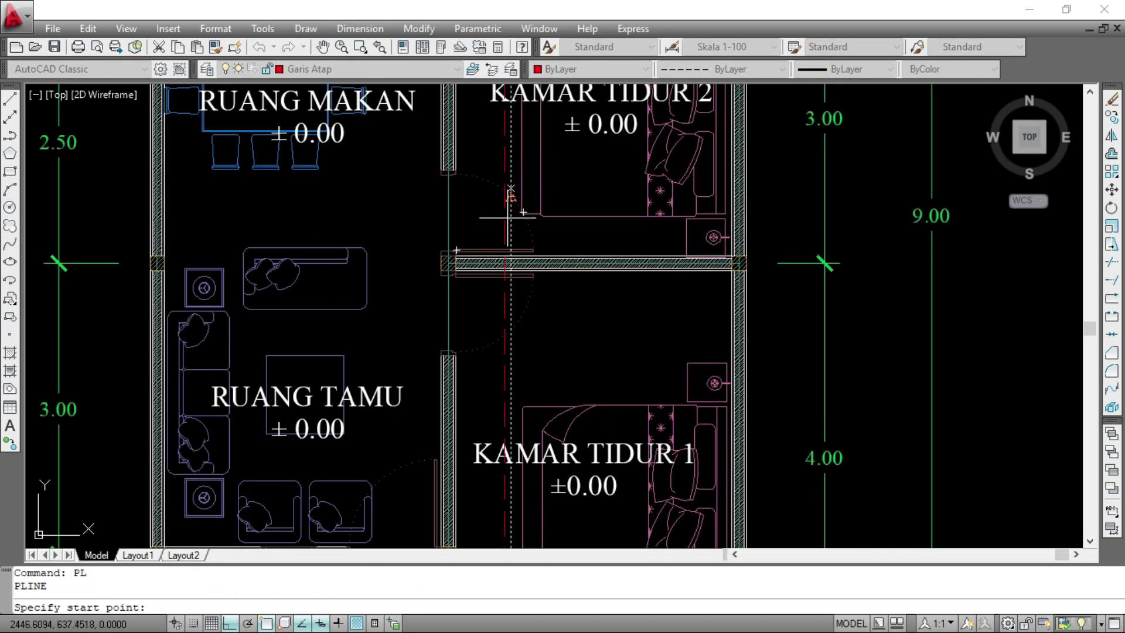
scroll(517, 189, down, 4)
scroll(517, 271, up, 3)
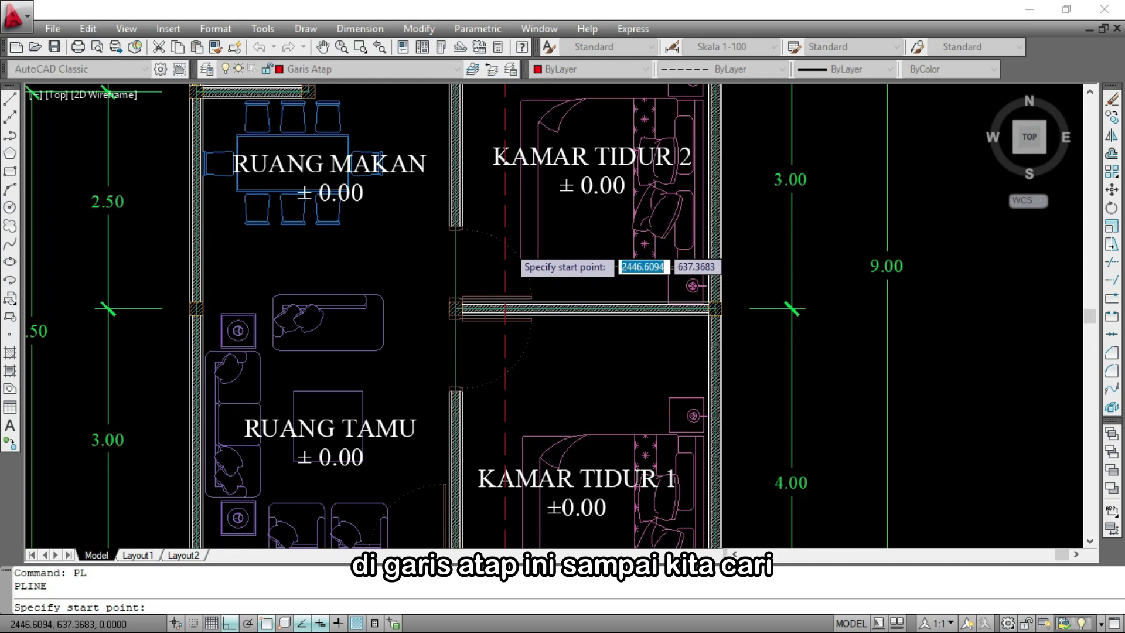
scroll(492, 275, up, 5)
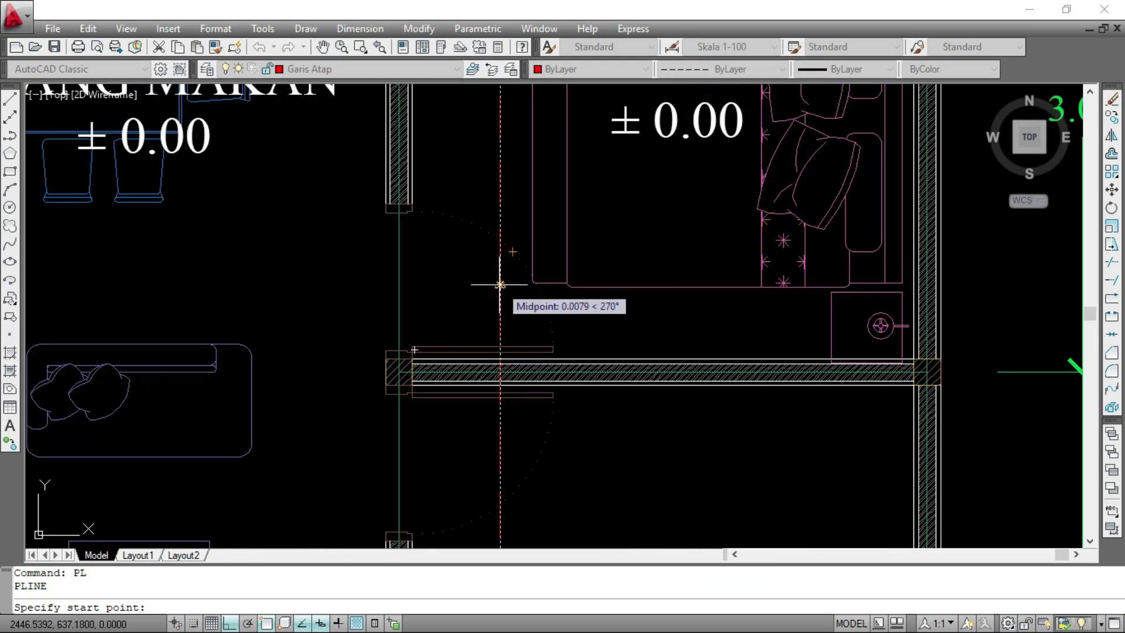
click(500, 286)
scroll(747, 258, up, 3)
scroll(344, 256, down, 4)
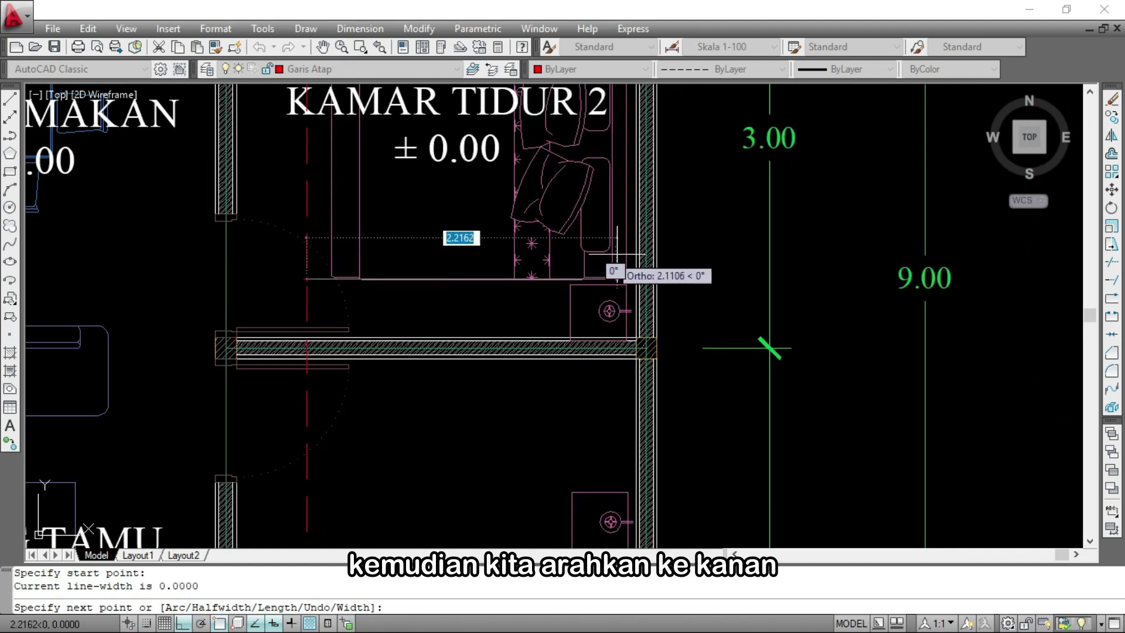
scroll(639, 264, up, 4)
click(636, 296)
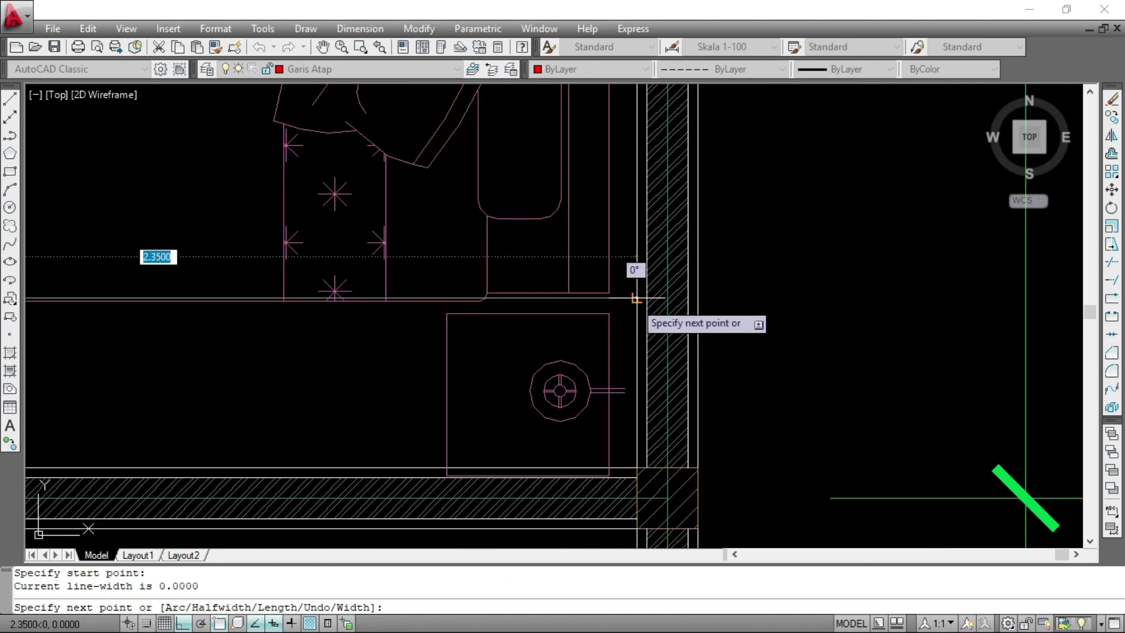
scroll(785, 287, down, 4)
scroll(733, 296, down, 5)
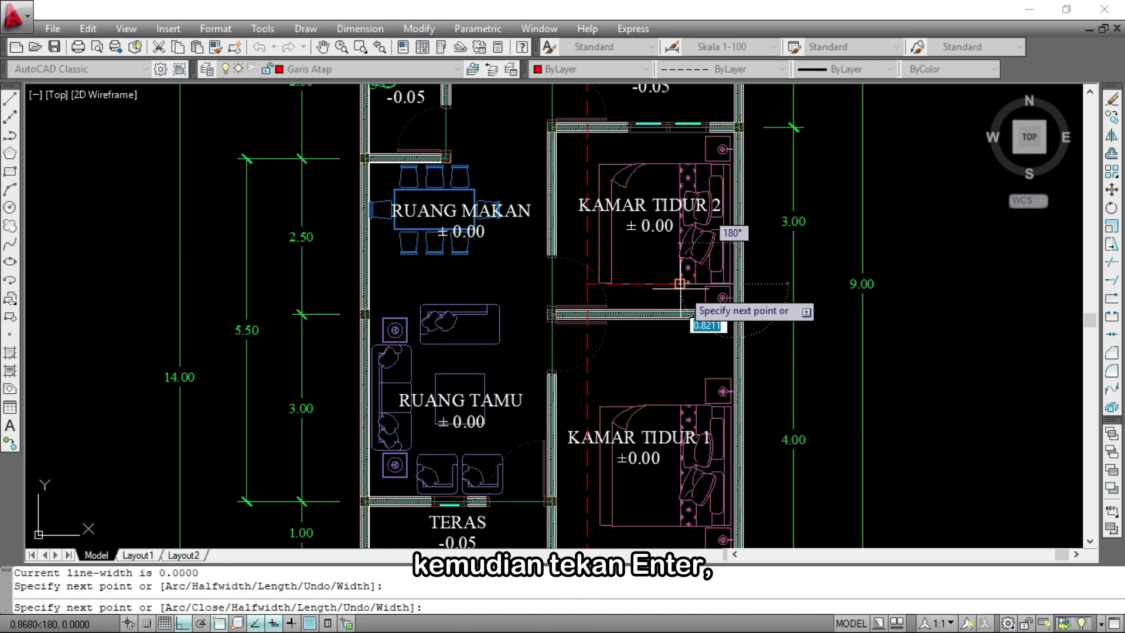
key(Return)
Draw a second horizontal ridge polyline from the first one's inner end across RUANG MAKAN to the left outer wall
key(Return)
scroll(585, 285, up, 5)
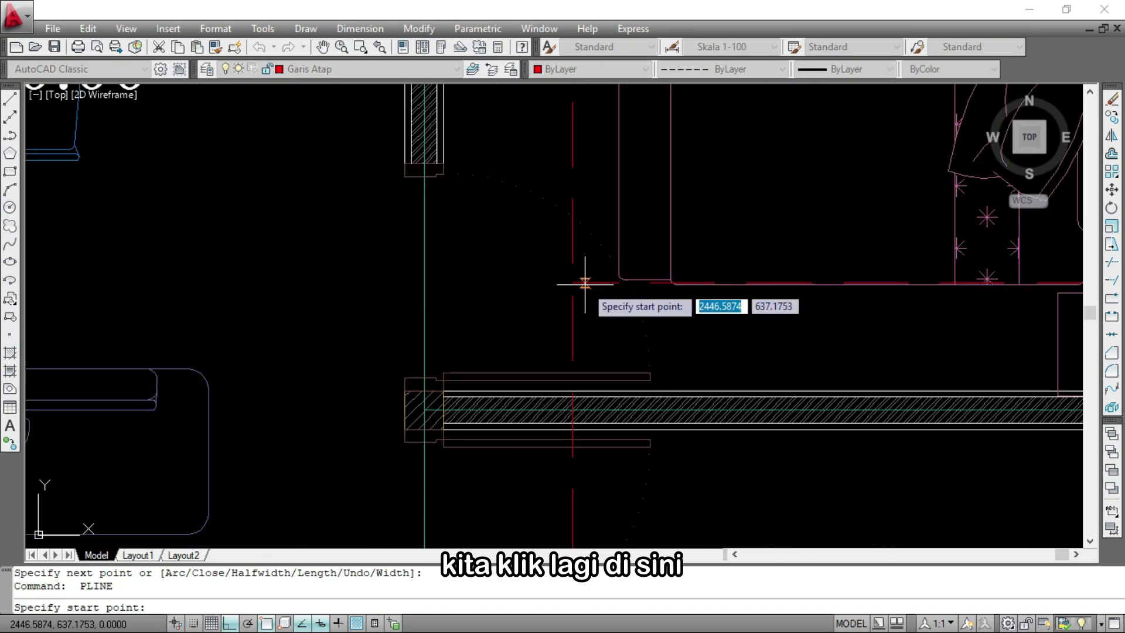
click(584, 285)
scroll(585, 287, down, 6)
scroll(586, 293, up, 4)
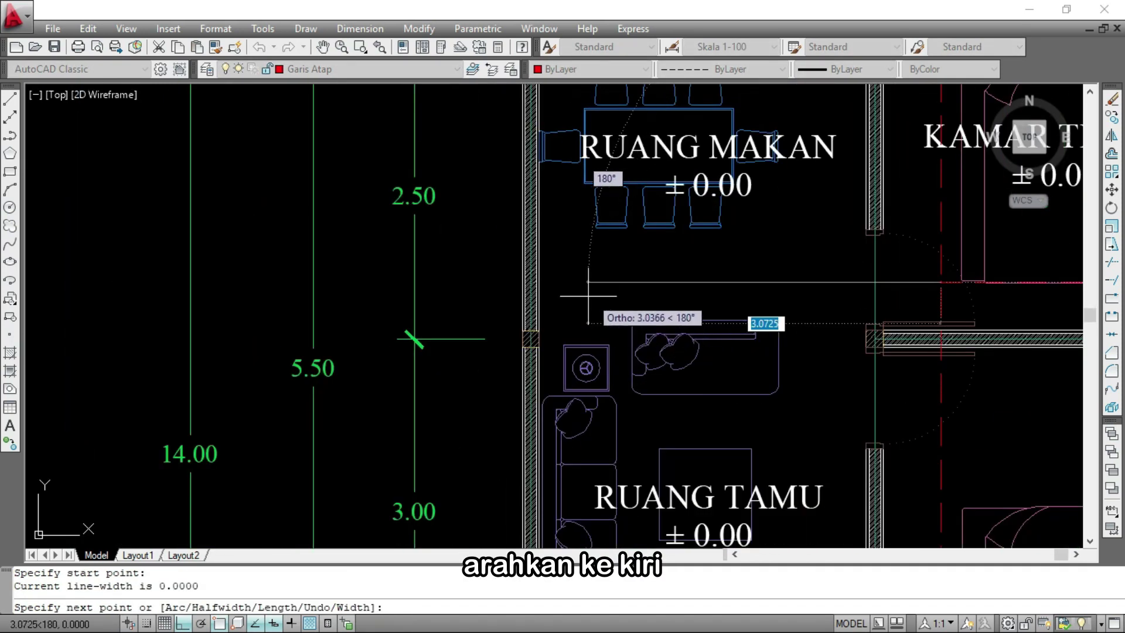
scroll(554, 285, up, 3)
click(523, 281)
scroll(518, 280, down, 8)
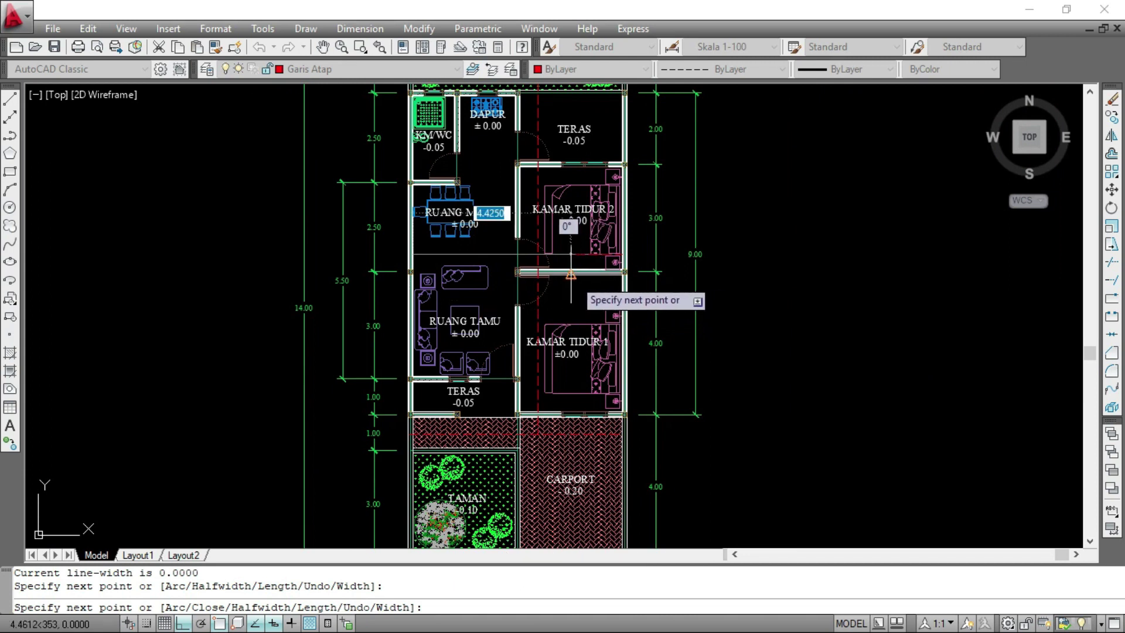
key(Return)
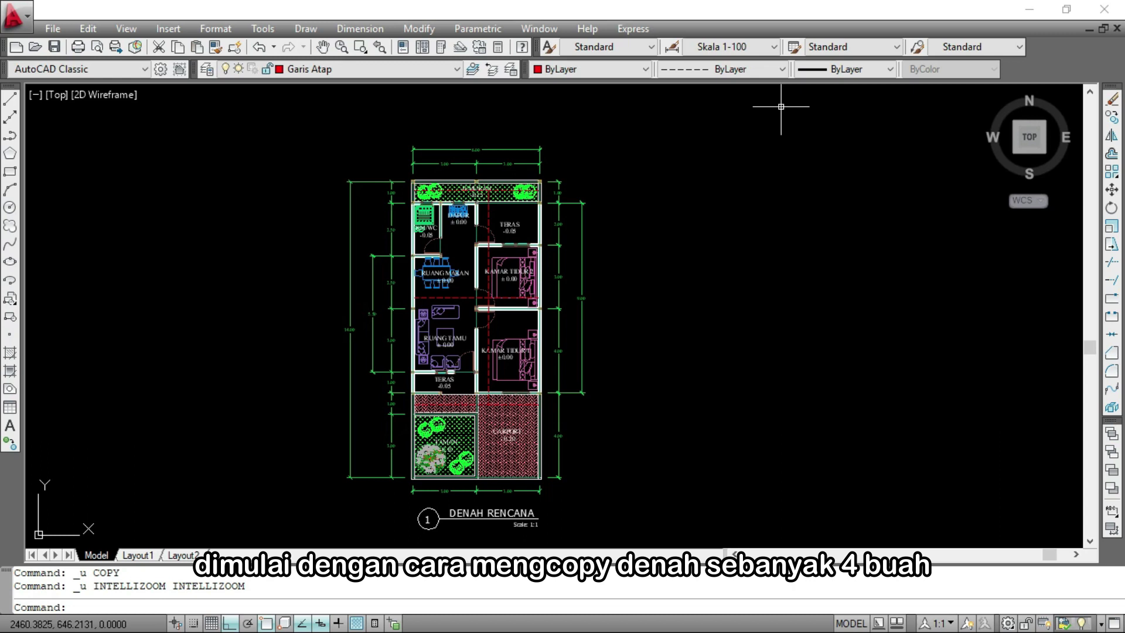
Copy the entire floor plan with its dimensions and title about 27 units to the right, using its lower-left corner as base point
click(630, 521)
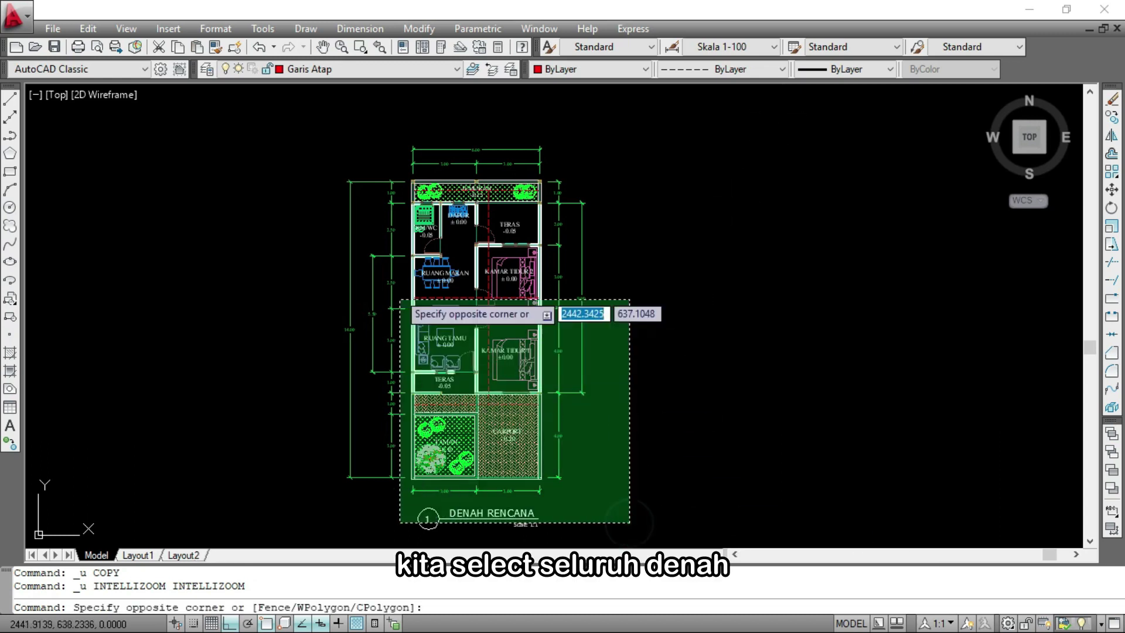
click(329, 151)
text(co)
key(Return)
scroll(409, 500, up, 5)
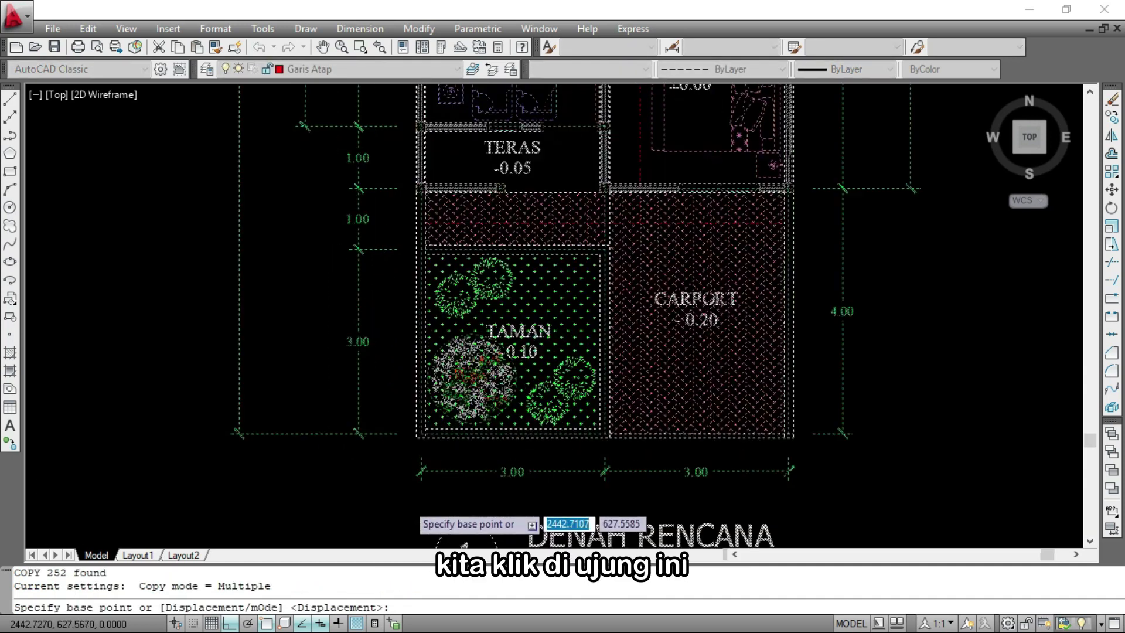
scroll(409, 501, up, 2)
click(420, 411)
scroll(91, 379, down, 10)
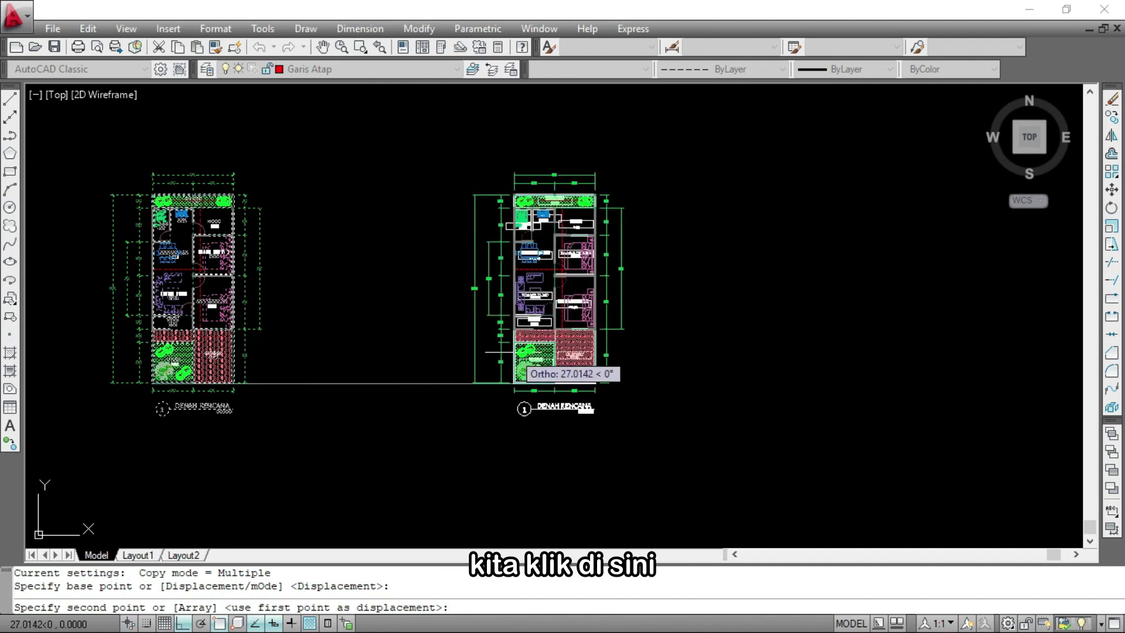
click(516, 383)
Place three more copies of the floor plan further right in the same row, spaced clear of each other
scroll(377, 358, down, 4)
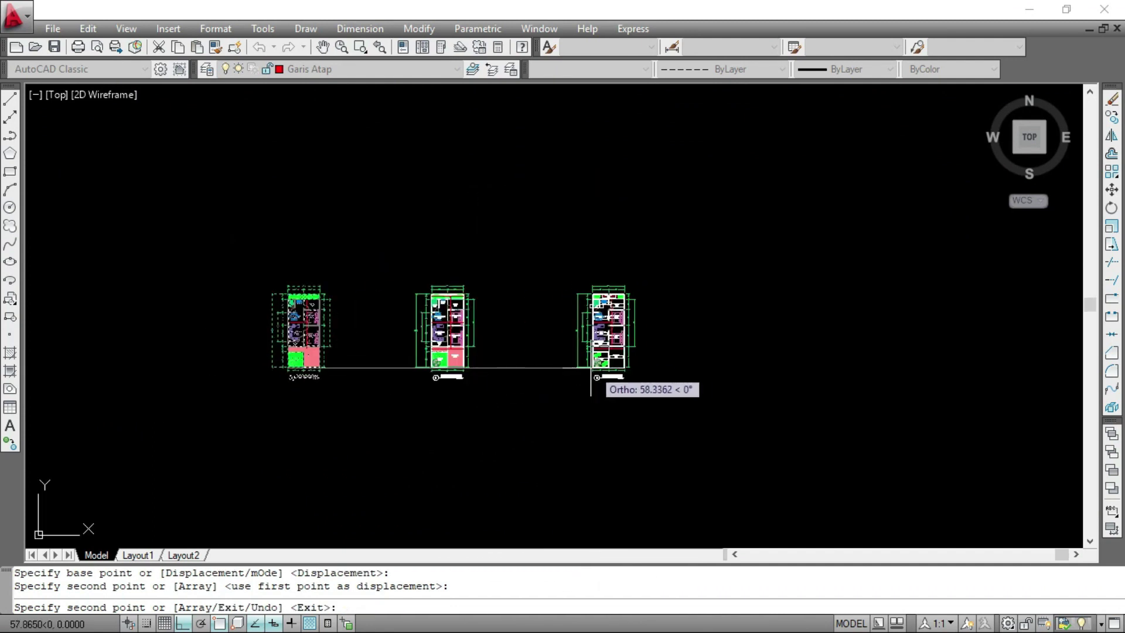
click(586, 369)
scroll(668, 368, up, 3)
click(829, 359)
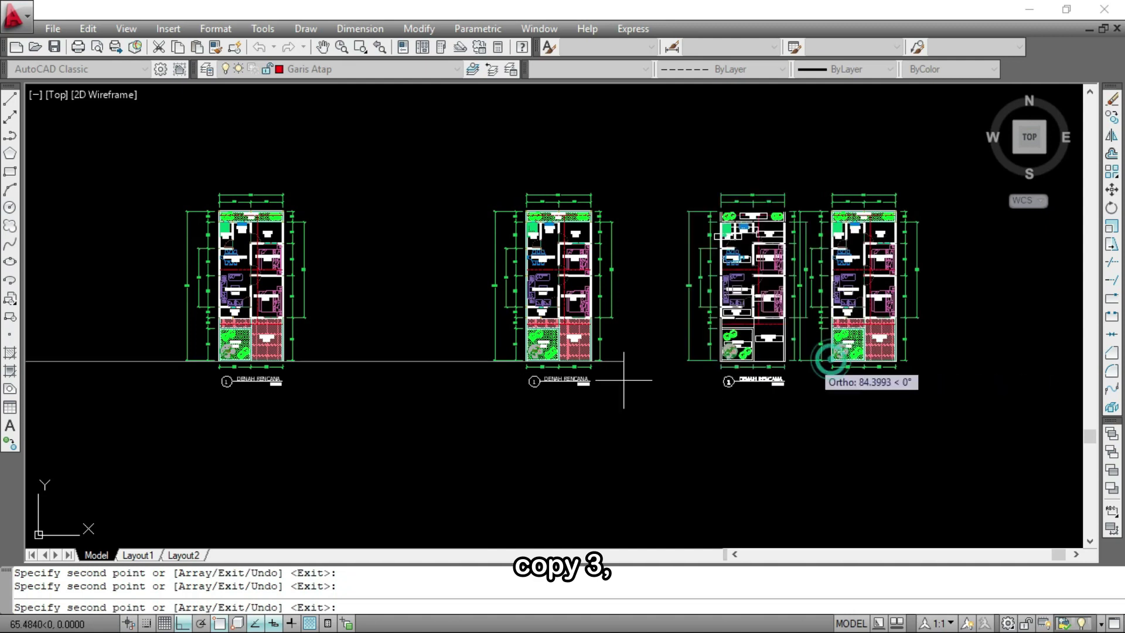
scroll(623, 380, down, 3)
click(822, 384)
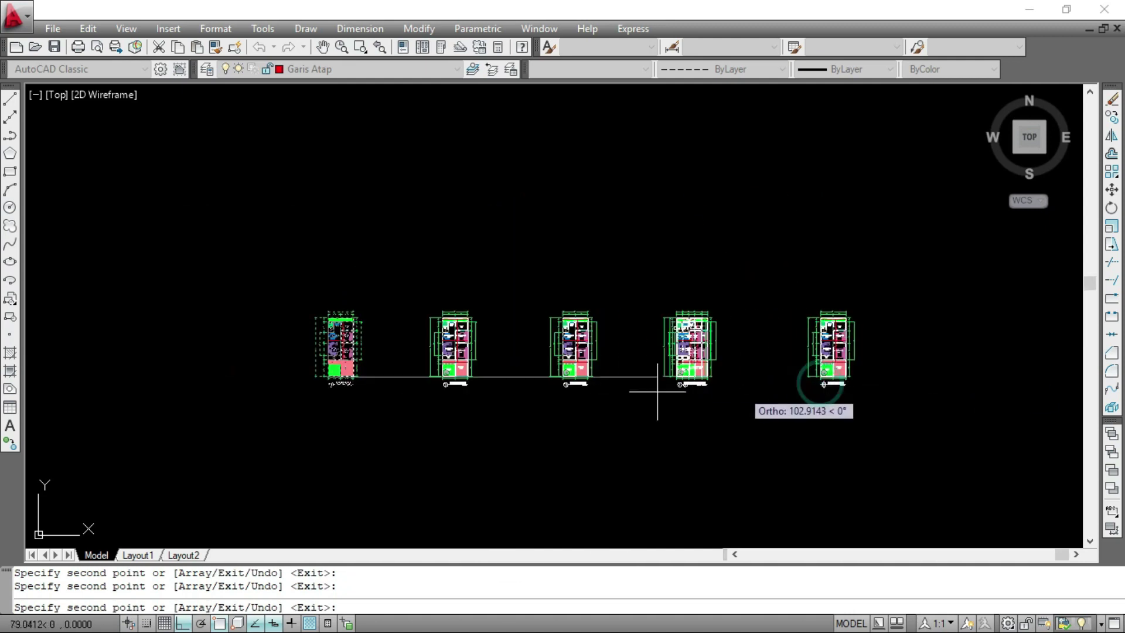
key(Return)
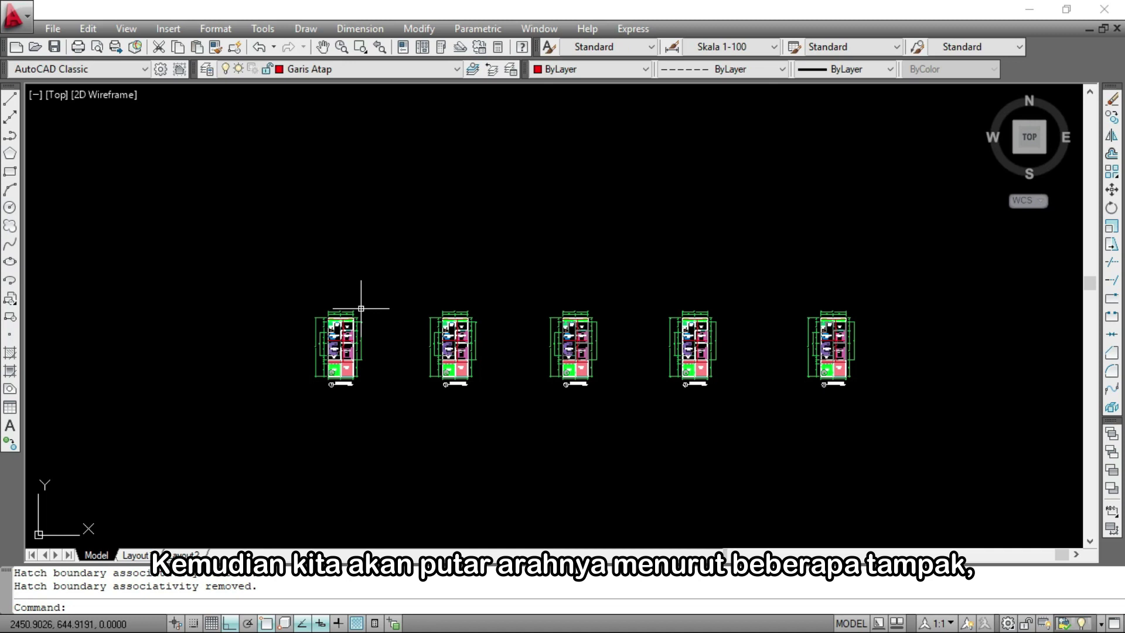
Rotate the middle floor plan in the row by 180° about the central column at the bedroom partition's inner end
scroll(556, 375, up, 4)
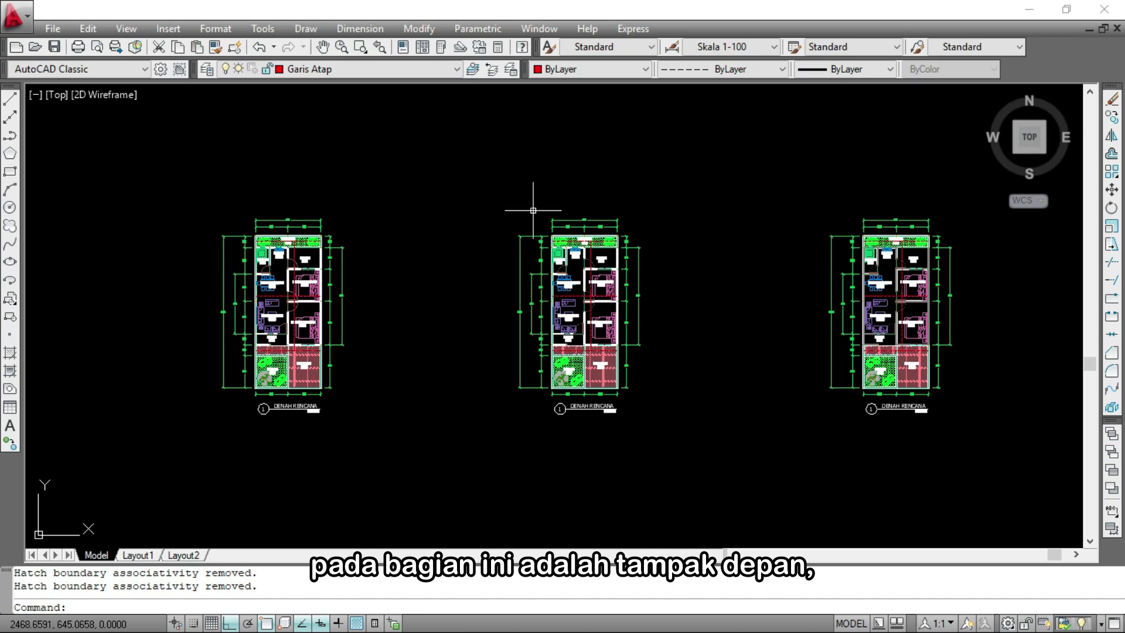
scroll(434, 331, up, 1)
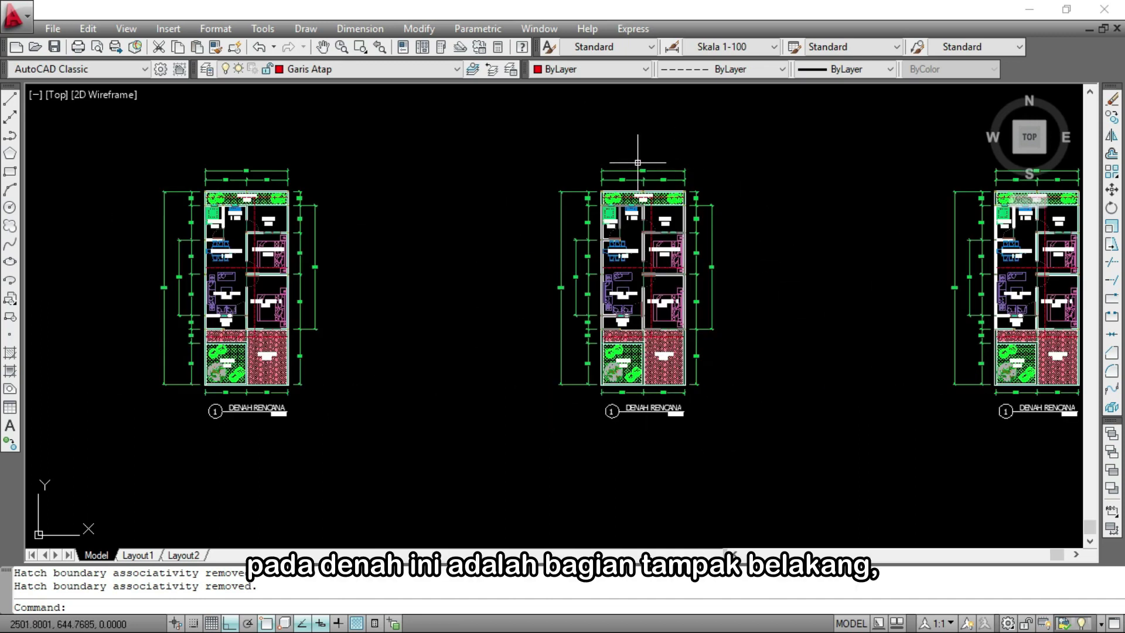
click(760, 449)
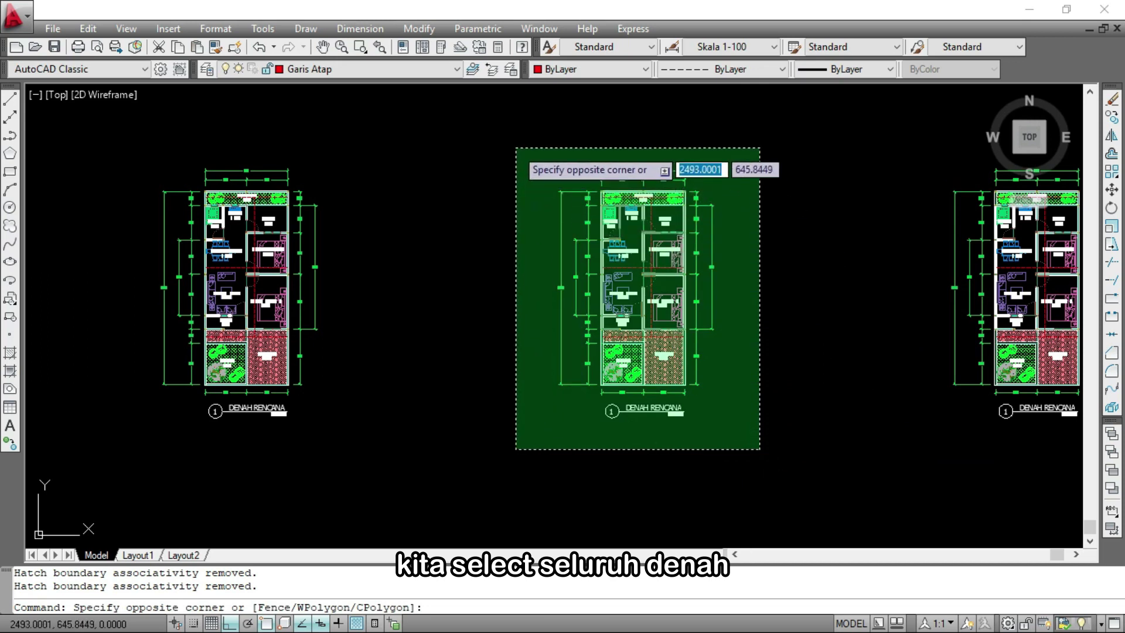
click(516, 148)
text(r)
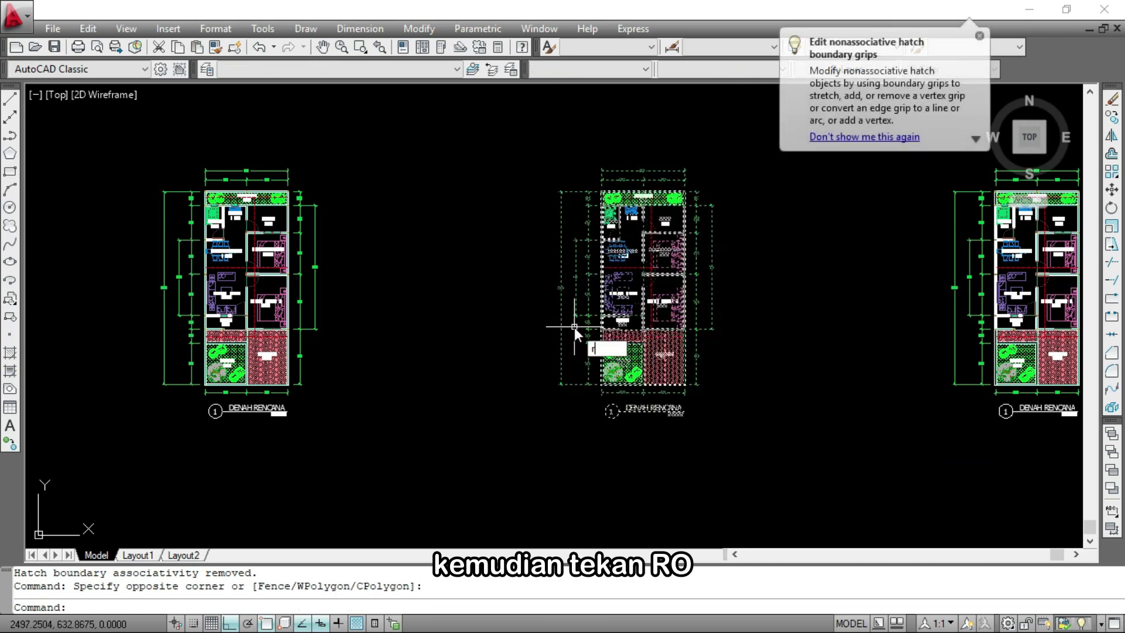
text(o)
key(Return)
scroll(633, 304, up, 7)
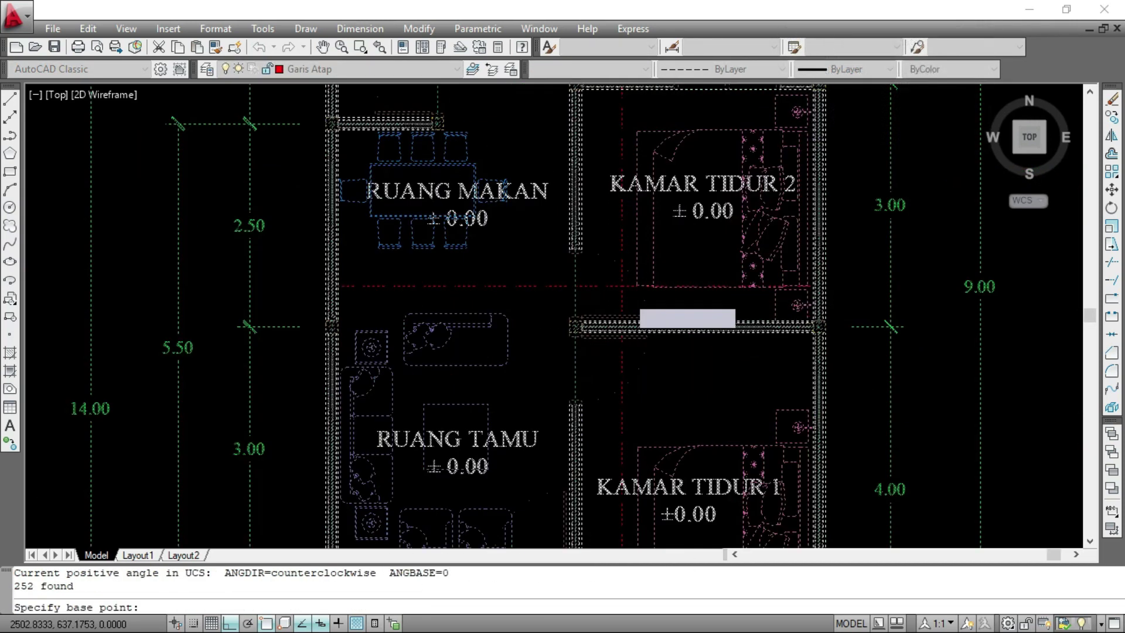
scroll(575, 334, up, 5)
click(568, 330)
scroll(569, 330, down, 10)
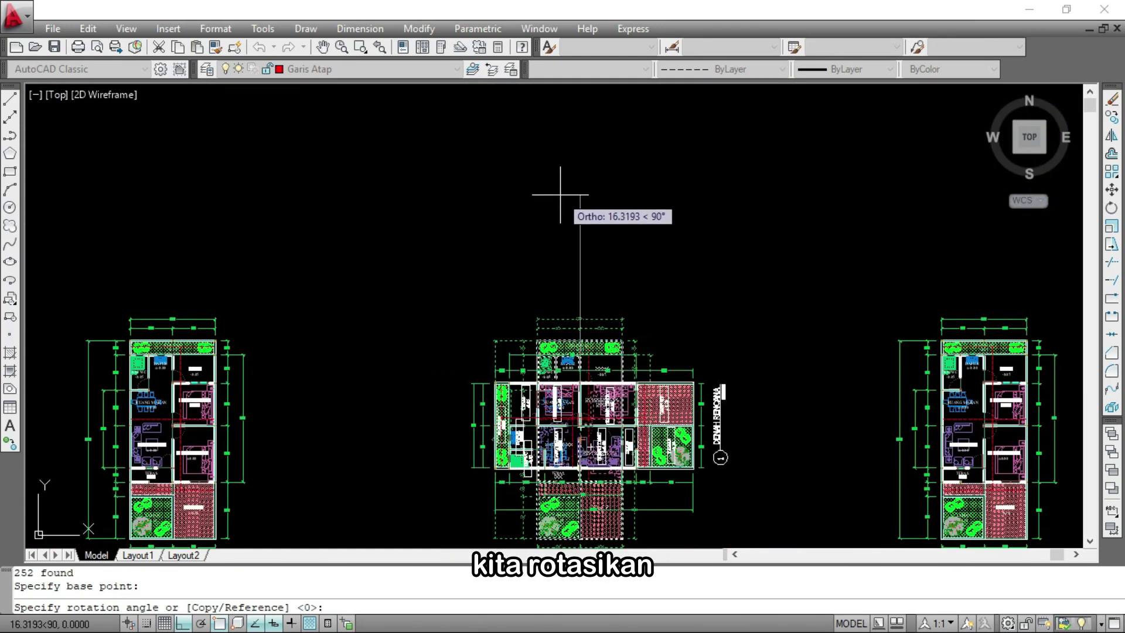
text(1)
text(80)
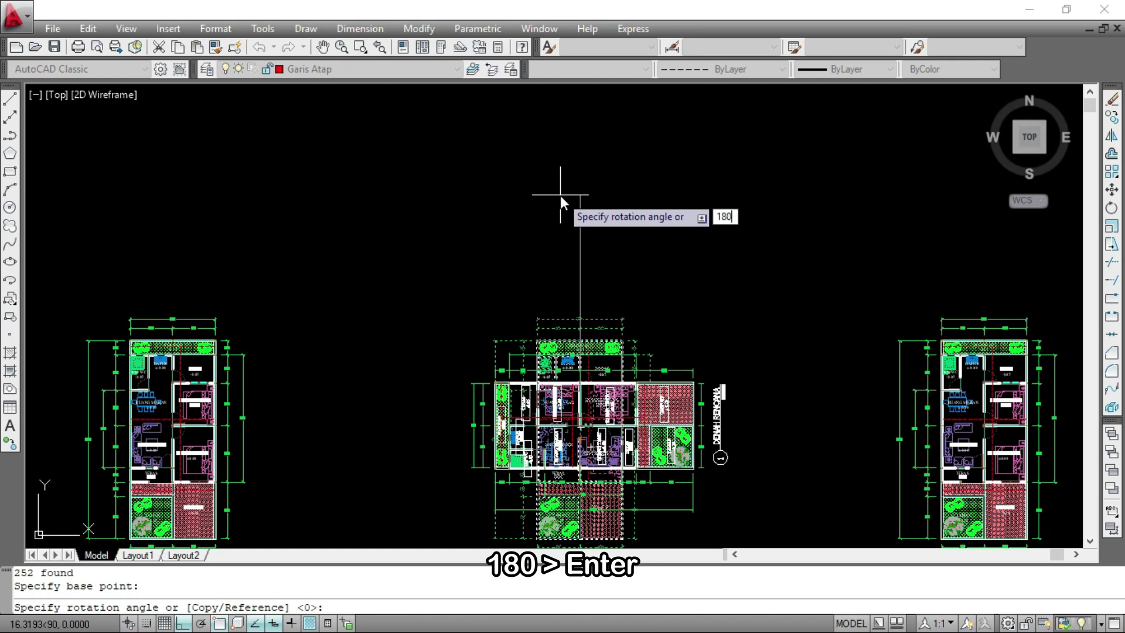
key(Return)
scroll(561, 199, down, 4)
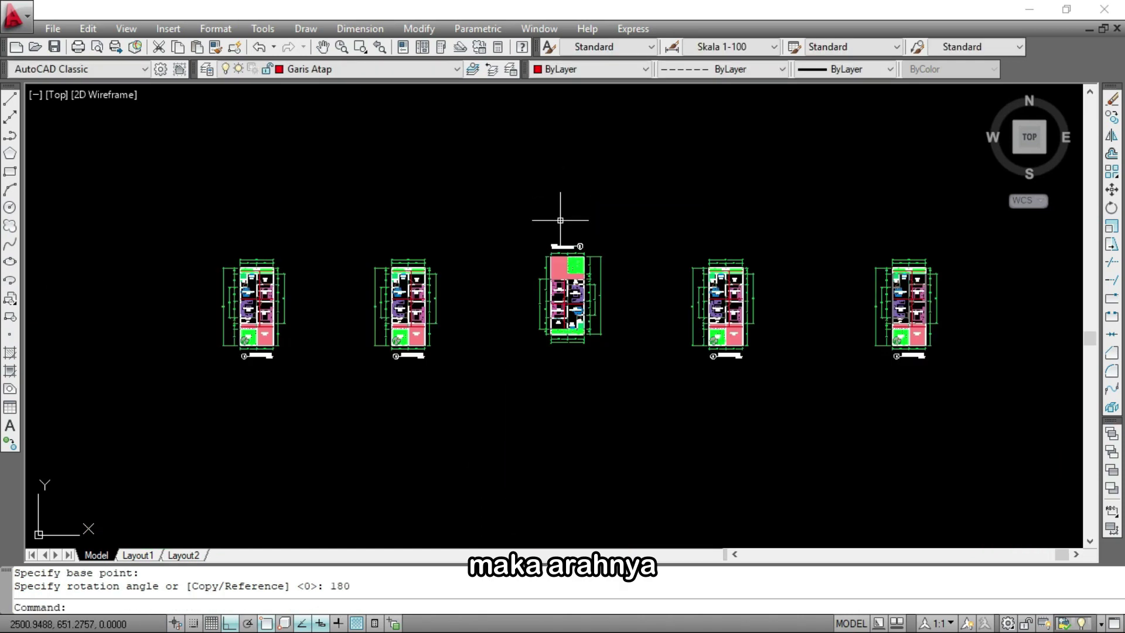
scroll(564, 318, up, 5)
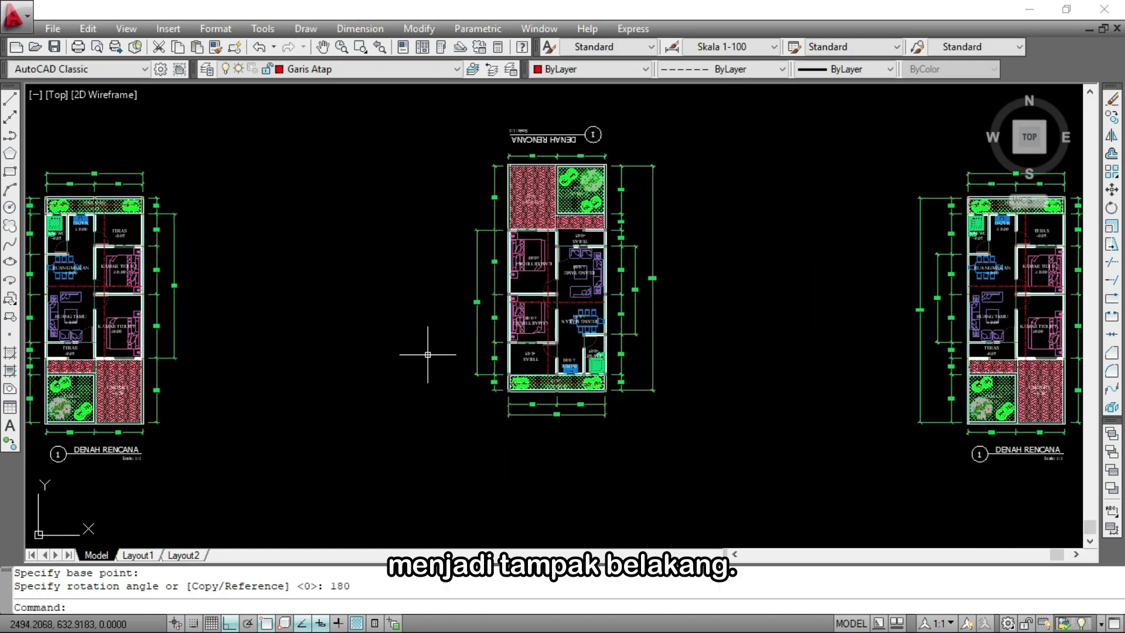
Rotate the fourth floor plan with its dimensions and title by 90° about its central column
scroll(428, 355, down, 3)
scroll(708, 330, up, 2)
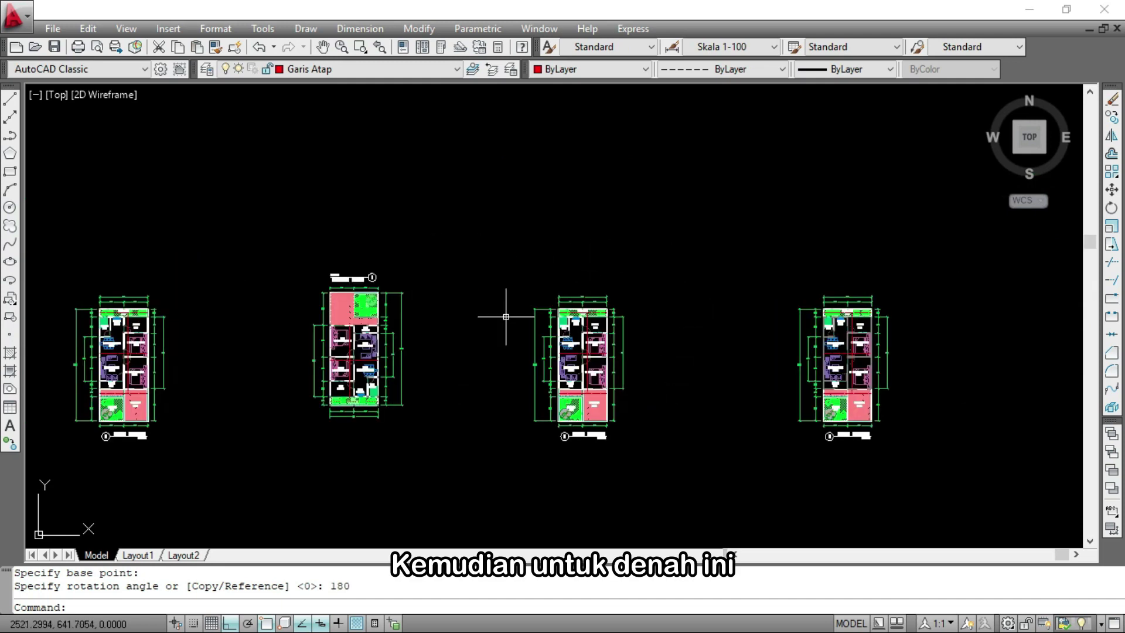
scroll(641, 427, up, 2)
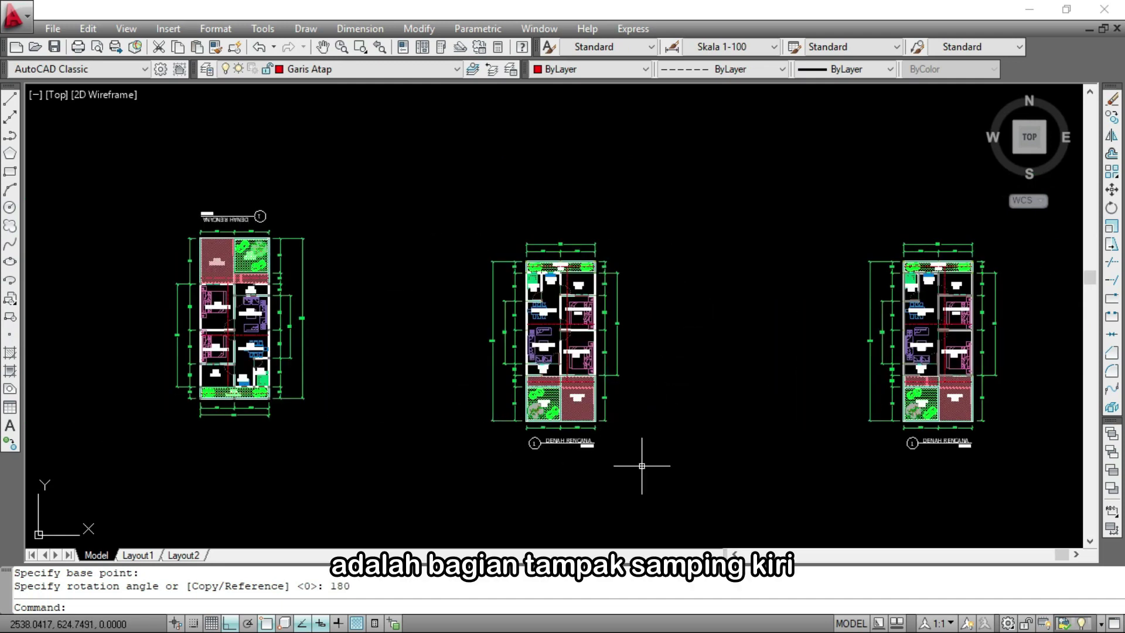
click(642, 466)
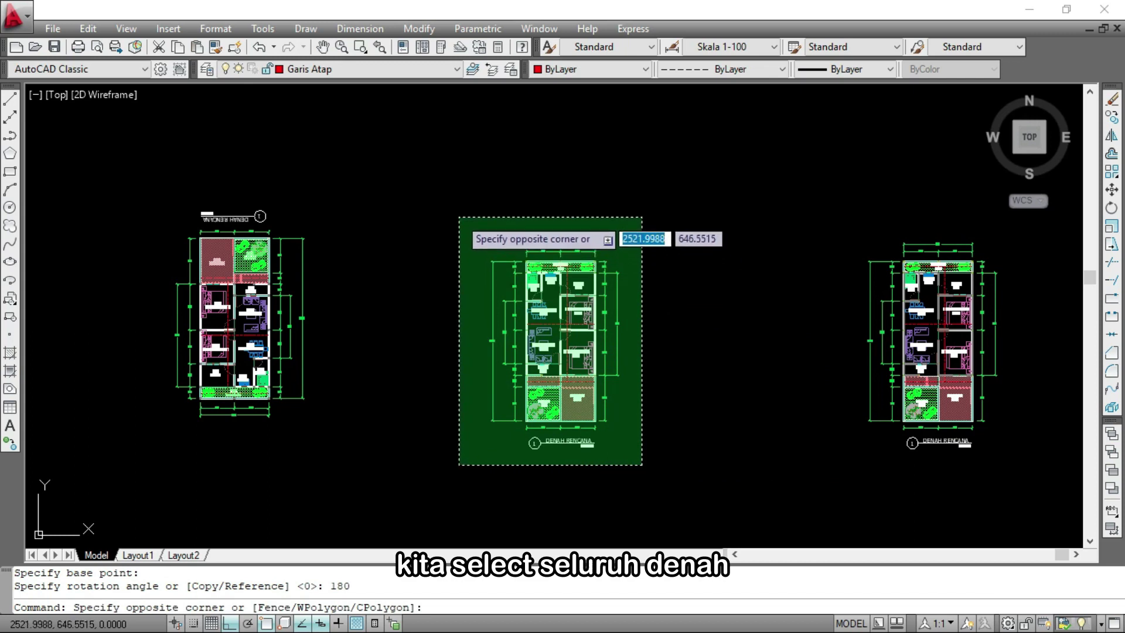
click(459, 214)
text(r)
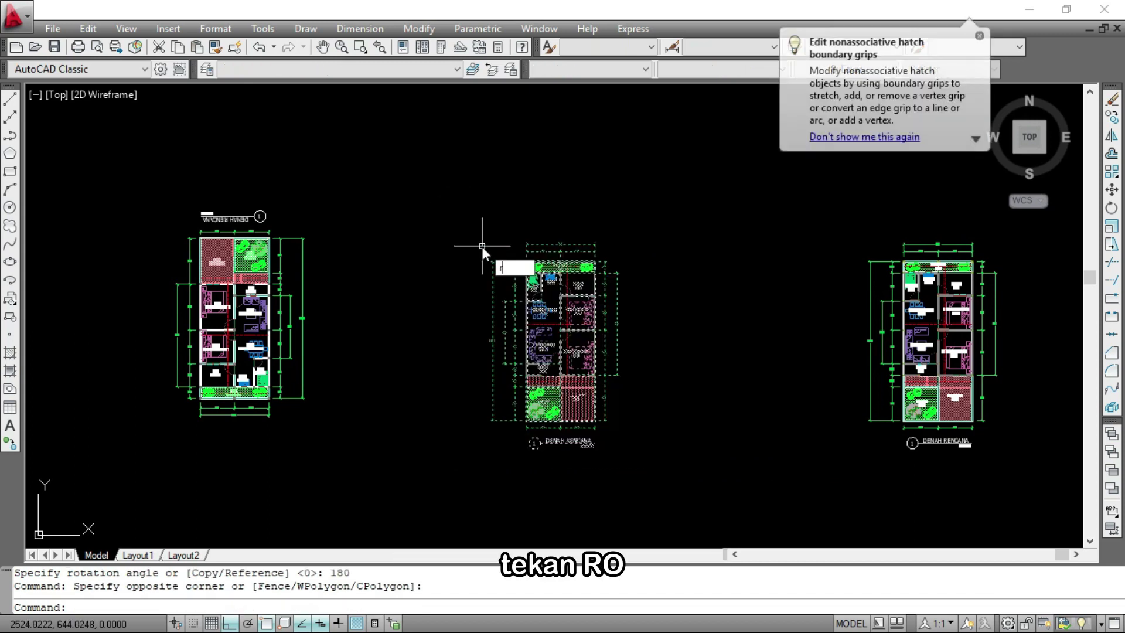
text(o)
key(Return)
scroll(549, 317, up, 10)
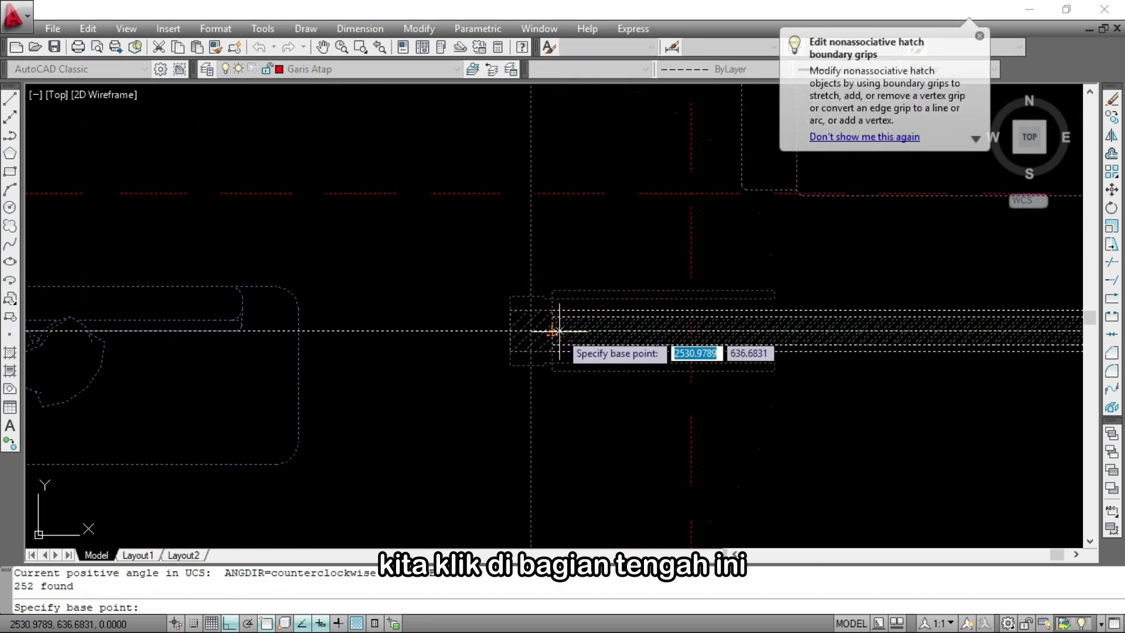
click(531, 330)
scroll(531, 330, down, 8)
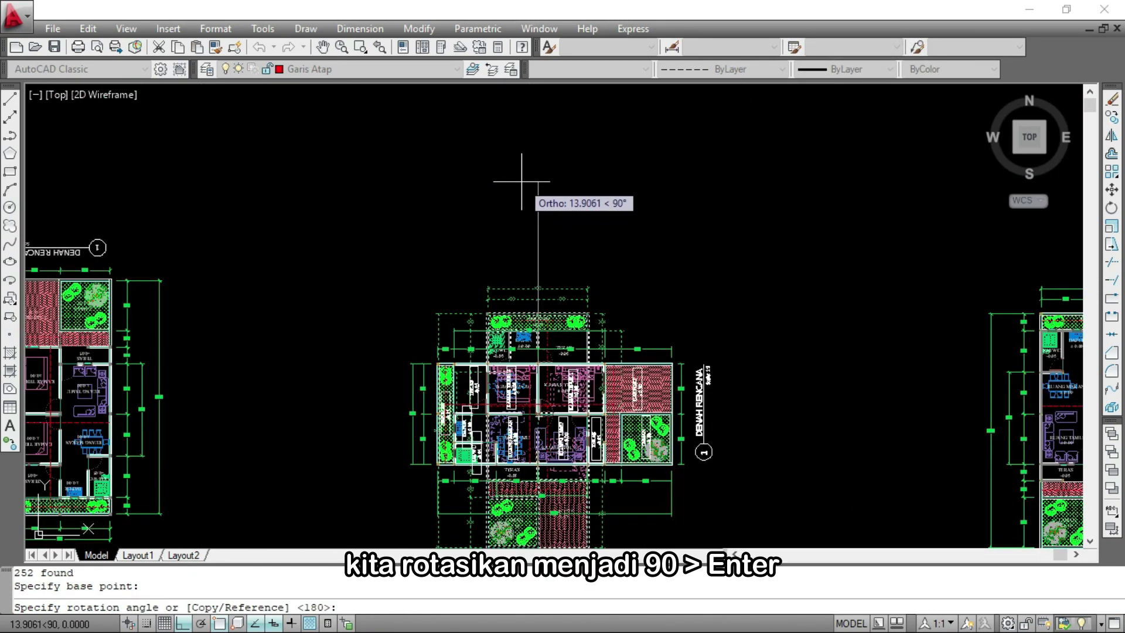
text(90)
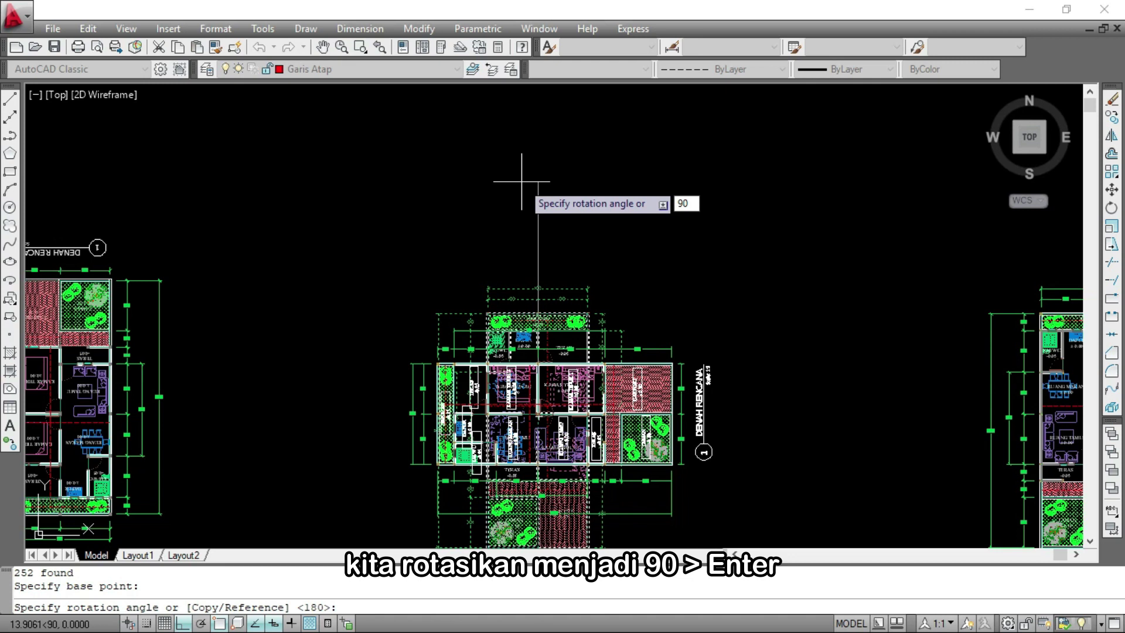
key(Return)
scroll(535, 219, down, 4)
scroll(542, 289, up, 3)
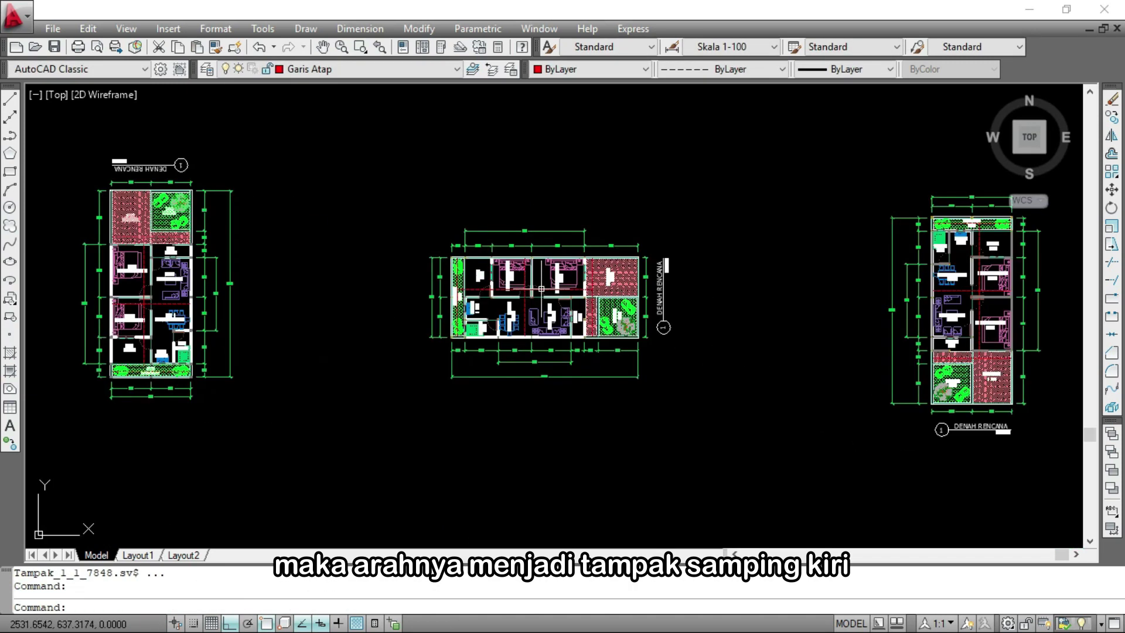
Rotate the last floor plan in the row by 270° about its central column, including its dimensions and title
scroll(544, 303, up, 2)
scroll(497, 307, down, 2)
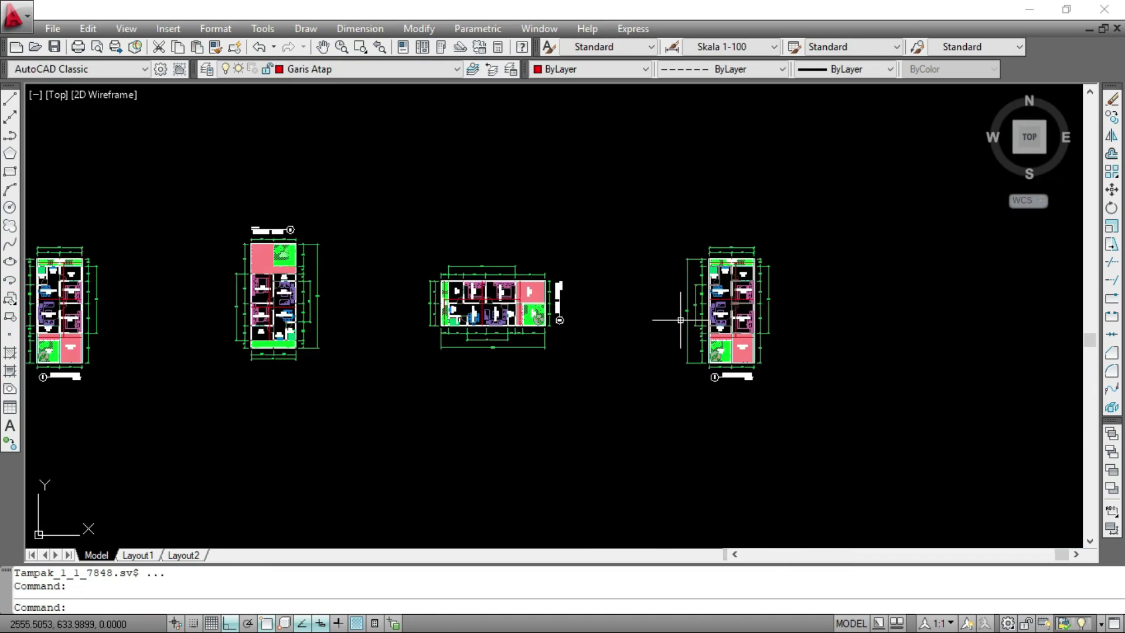
scroll(594, 393, up, 2)
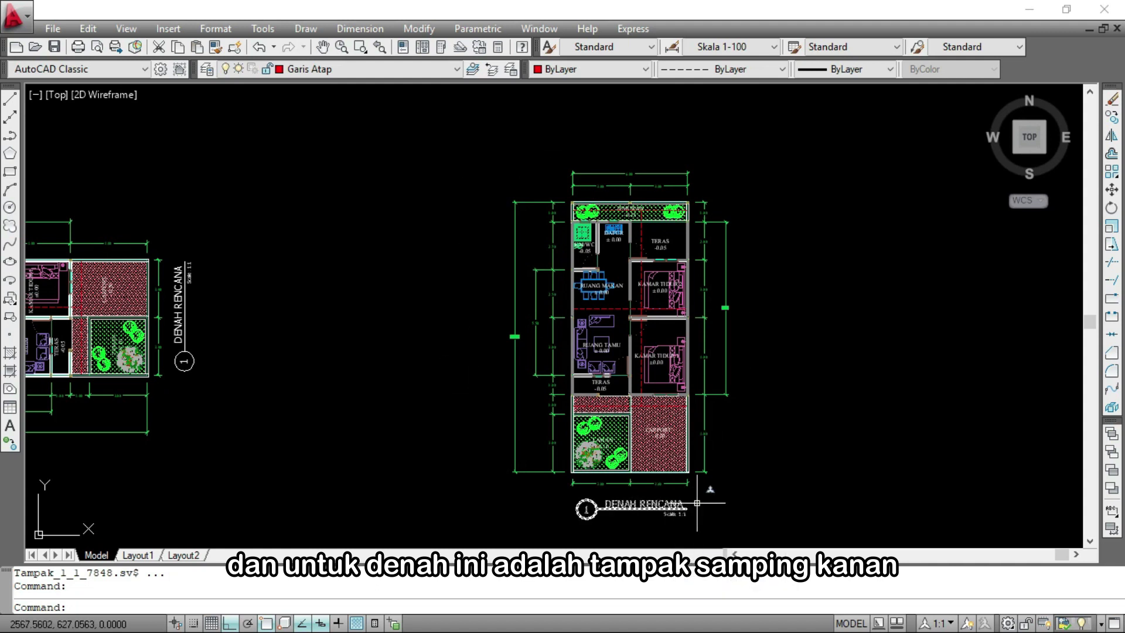
click(765, 529)
click(467, 150)
text(RO)
key(Return)
scroll(550, 323, up, 6)
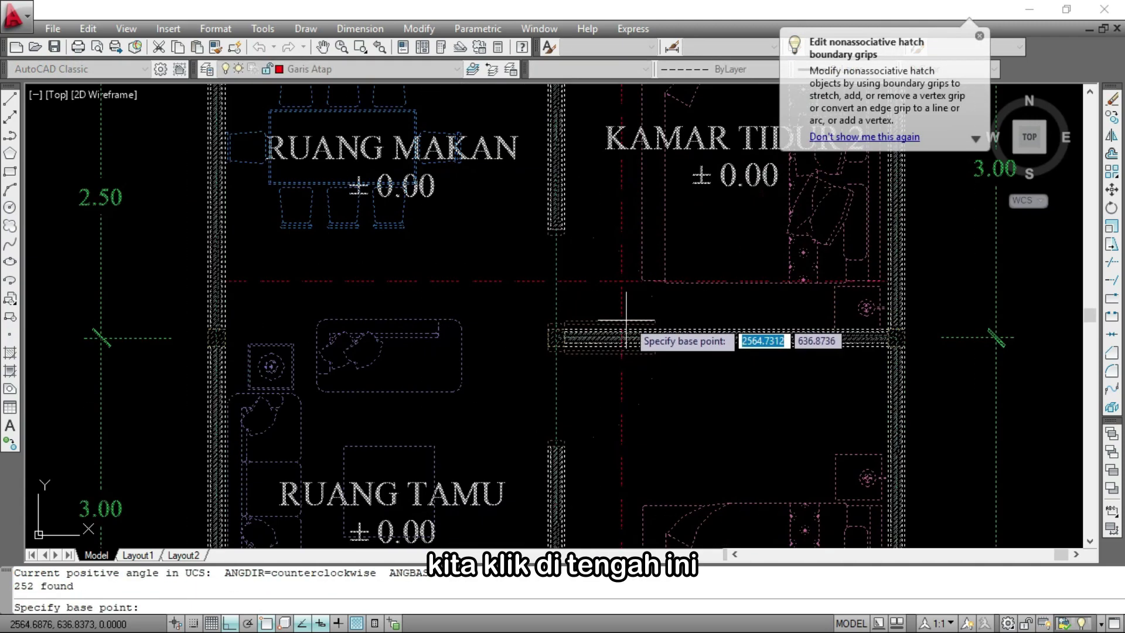
click(485, 342)
scroll(515, 246, down, 8)
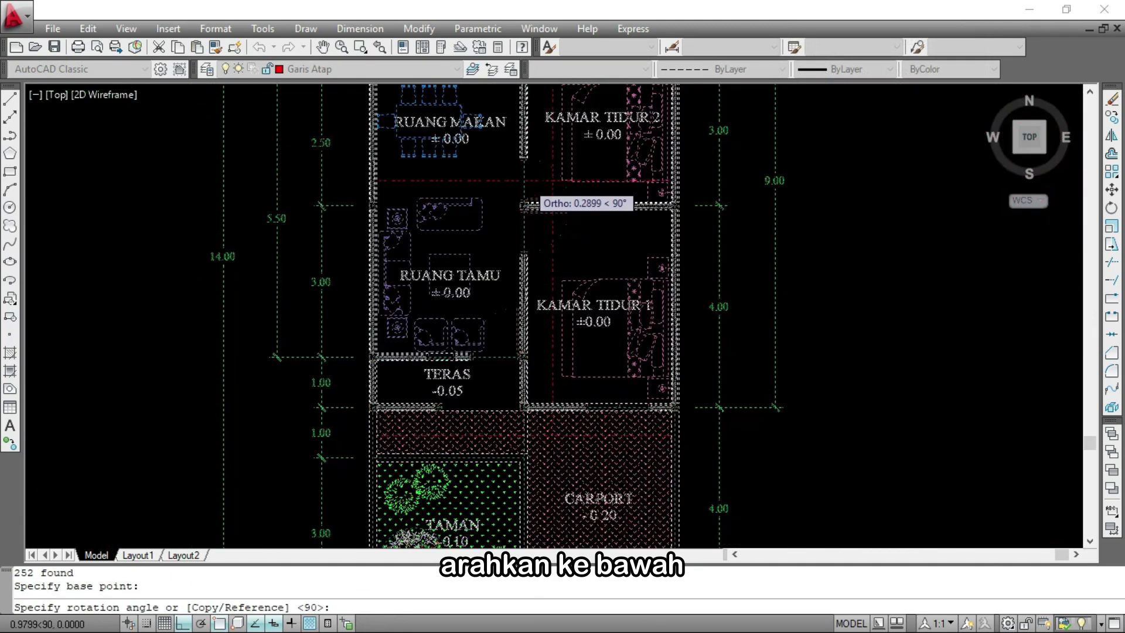
text(270)
key(Return)
scroll(540, 412, down, 4)
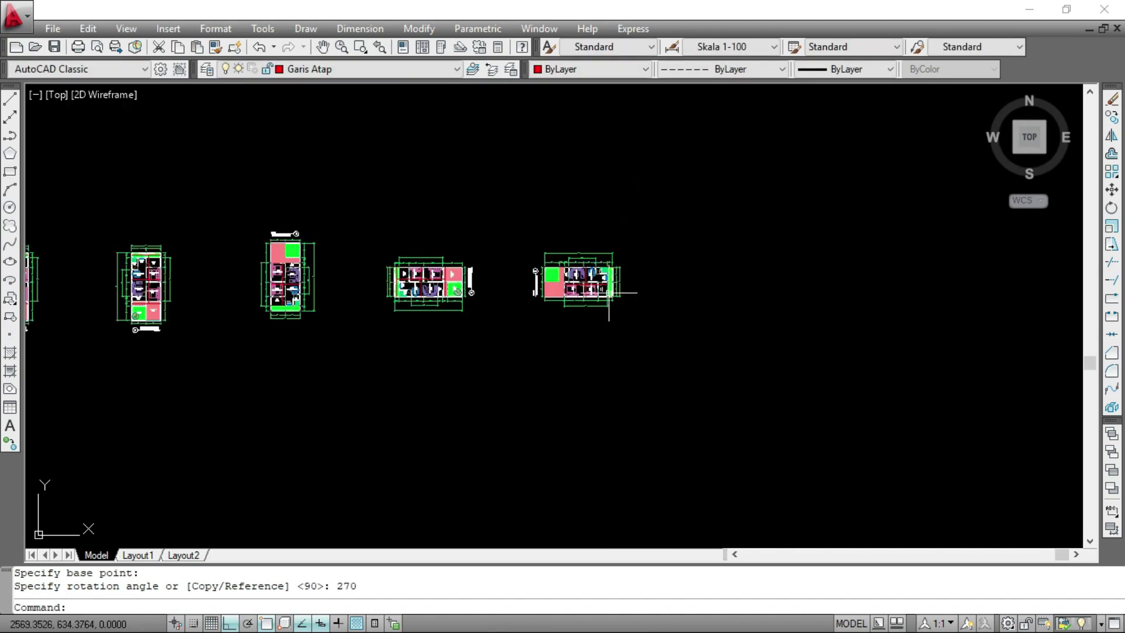
scroll(570, 402, up, 6)
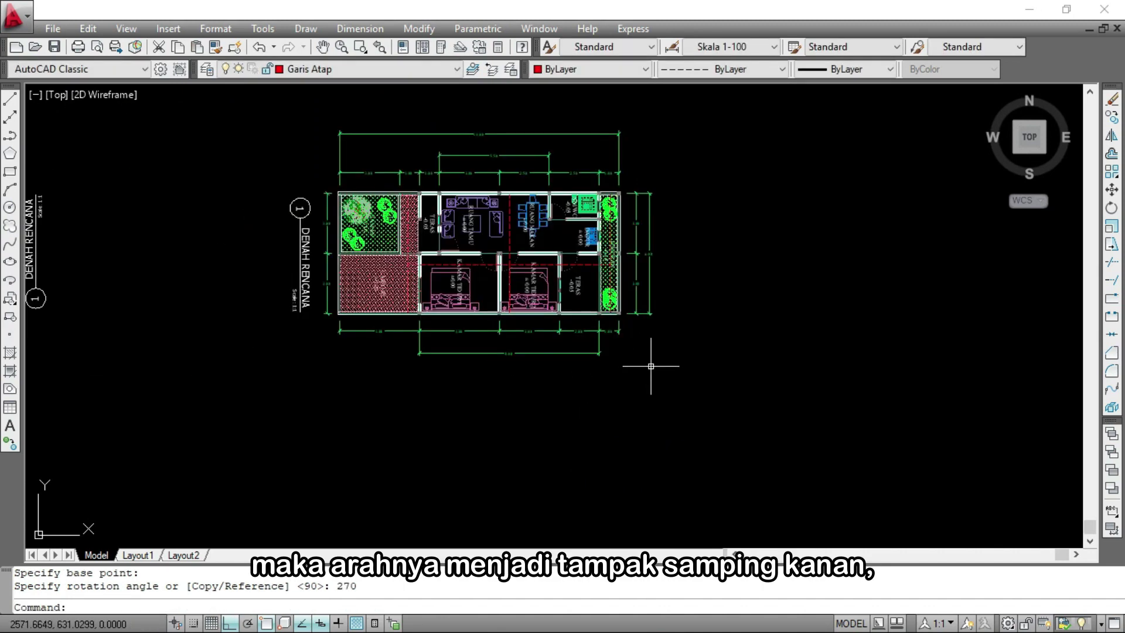
Erase the DENAH RENCANA titles with number bubbles and scale text from the four plan copies, keeping the original plan's title
scroll(712, 333, down, 4)
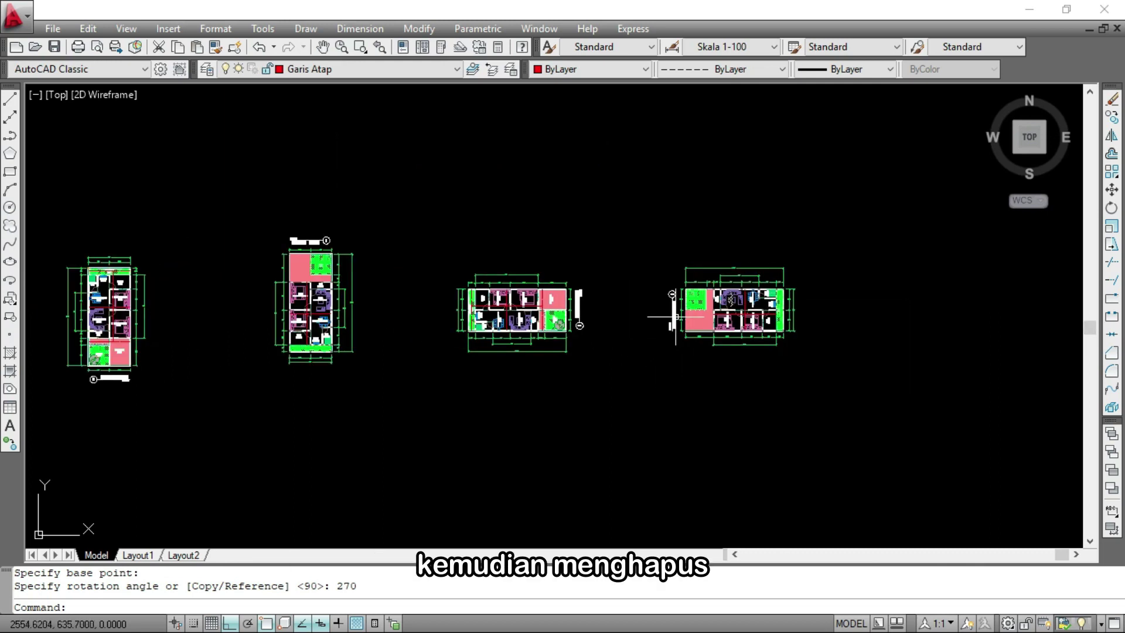
scroll(675, 320, up, 4)
scroll(675, 320, up, 4)
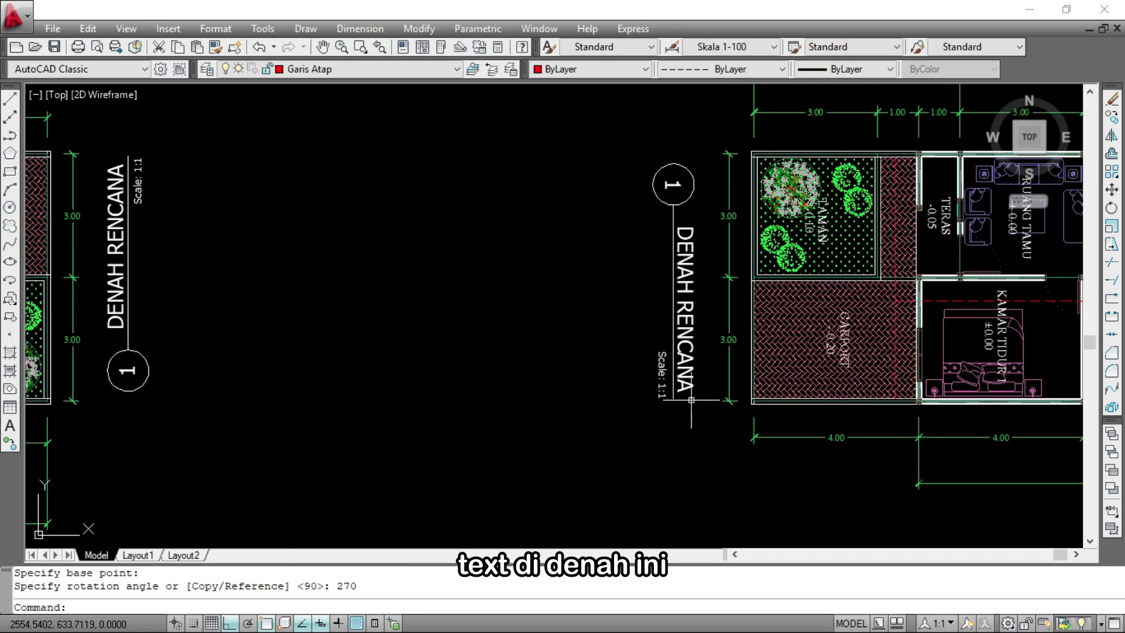
click(693, 403)
click(603, 156)
scroll(314, 384, down, 3)
scroll(314, 386, up, 3)
click(313, 393)
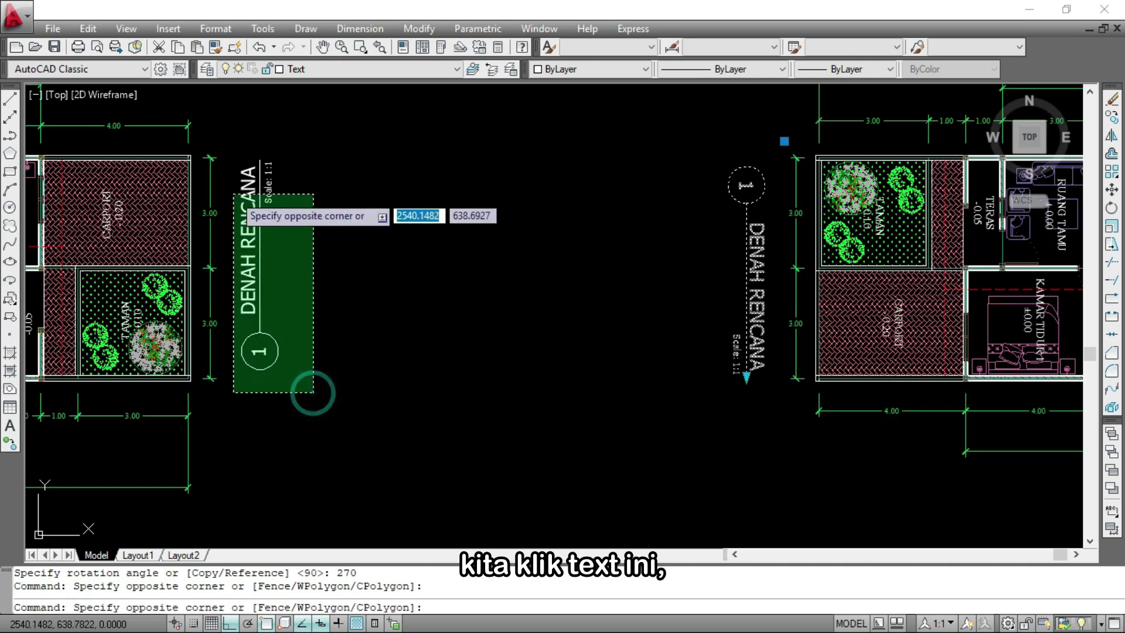
click(241, 162)
scroll(475, 241, down, 3)
scroll(516, 275, down, 3)
scroll(257, 221, up, 8)
click(578, 267)
click(455, 230)
scroll(673, 210, down, 4)
scroll(144, 471, up, 3)
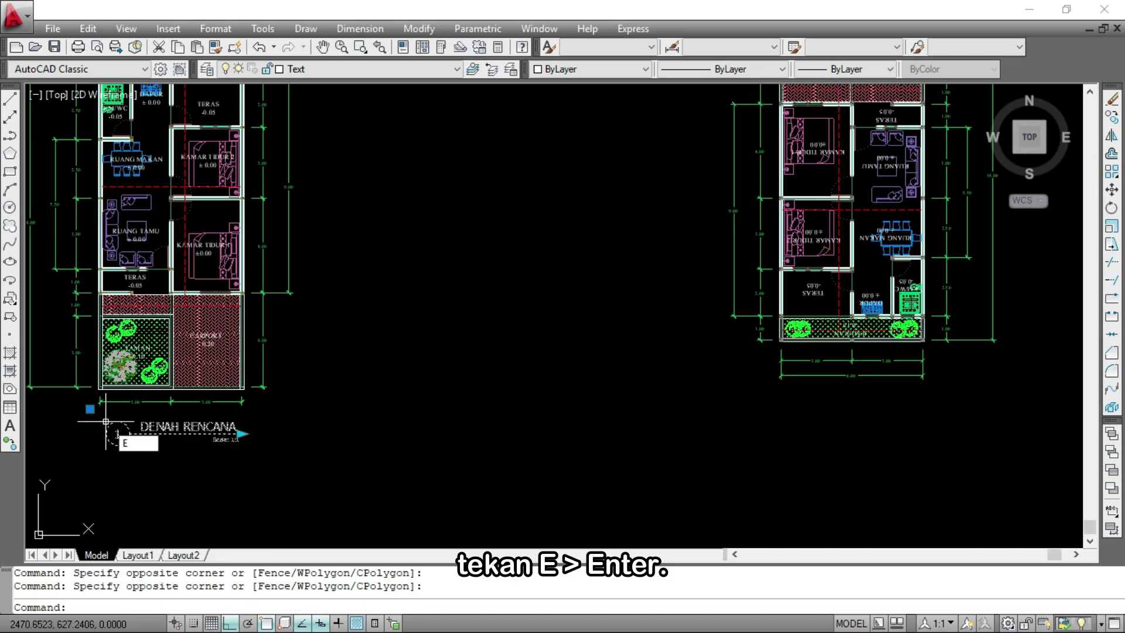
key(Return)
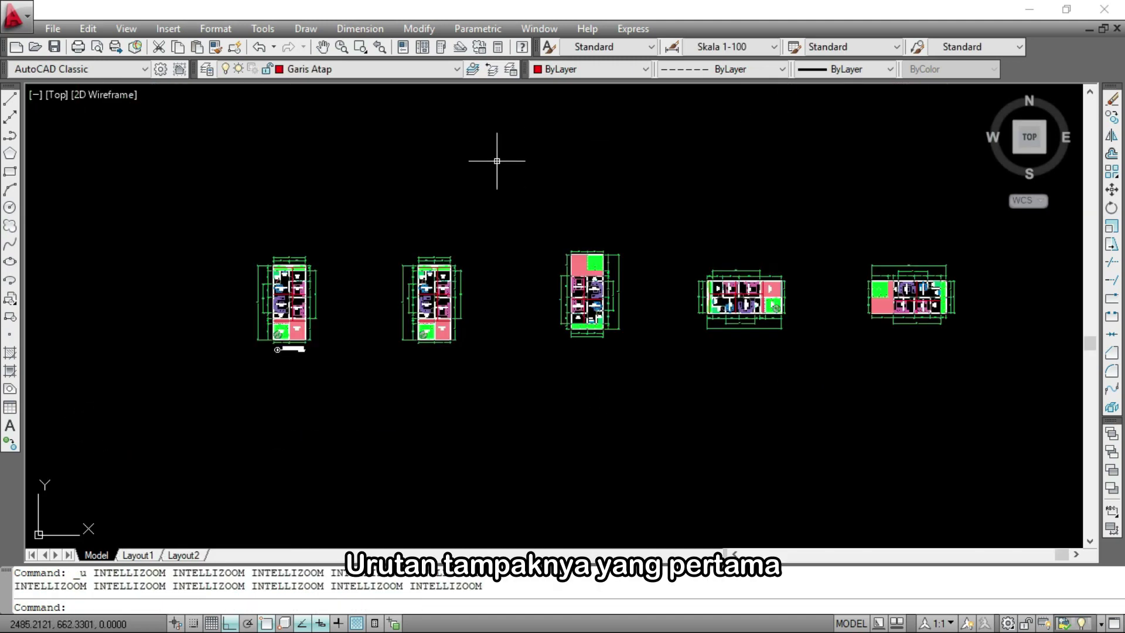
Examine the four plan copies in order: front, rear, left side and right side orientation
scroll(421, 258, up, 3)
scroll(476, 406, up, 6)
scroll(384, 340, down, 4)
scroll(756, 238, up, 3)
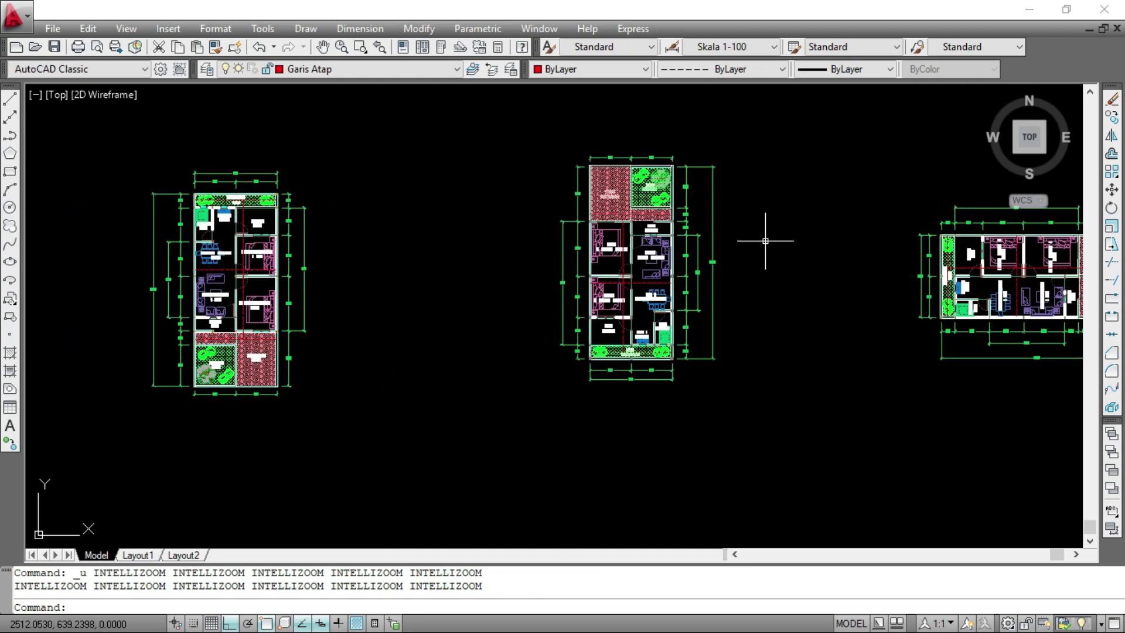
scroll(765, 240, up, 2)
scroll(477, 327, down, 5)
scroll(619, 401, up, 3)
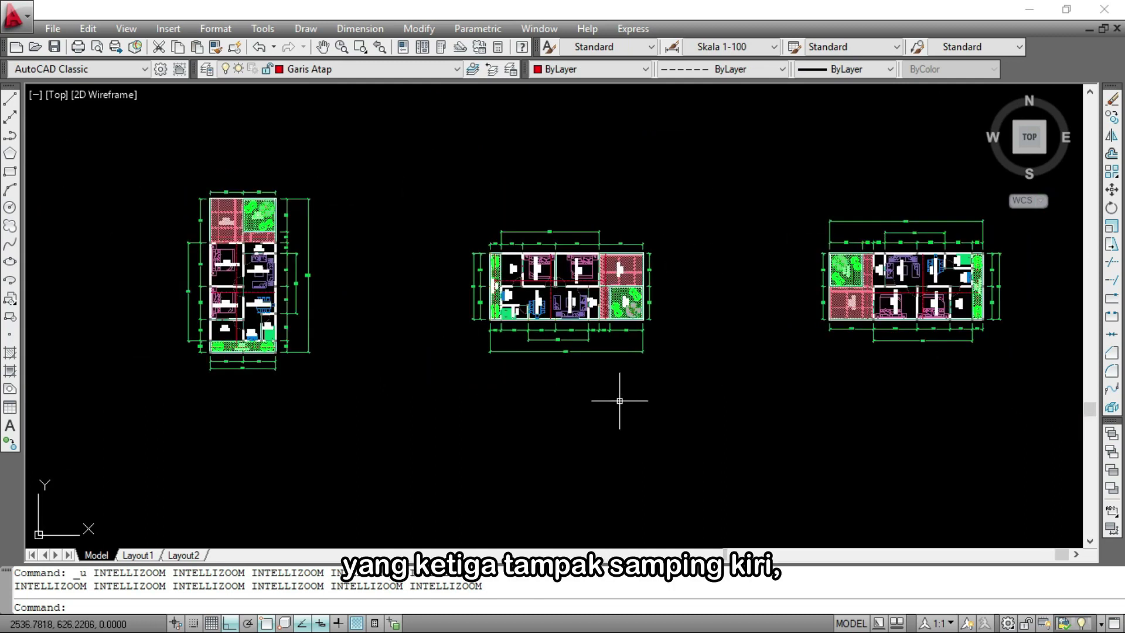
scroll(474, 383, down, 5)
scroll(725, 329, up, 7)
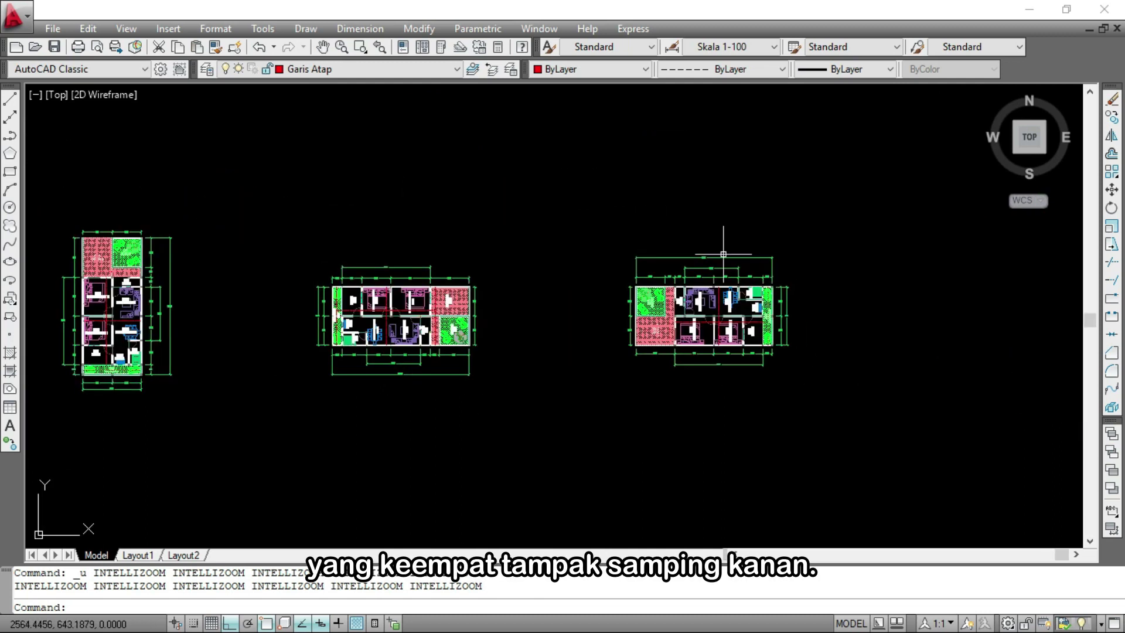
scroll(761, 225, down, 2)
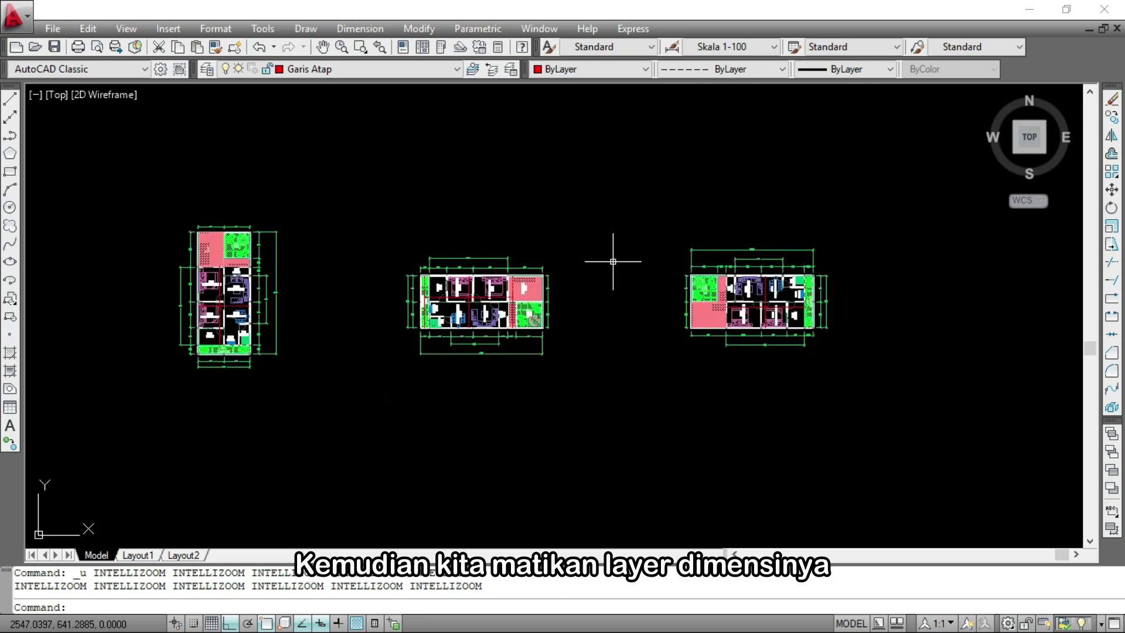
Turn off the Dimensi layer to hide the dimensions on all five floor plans
click(346, 70)
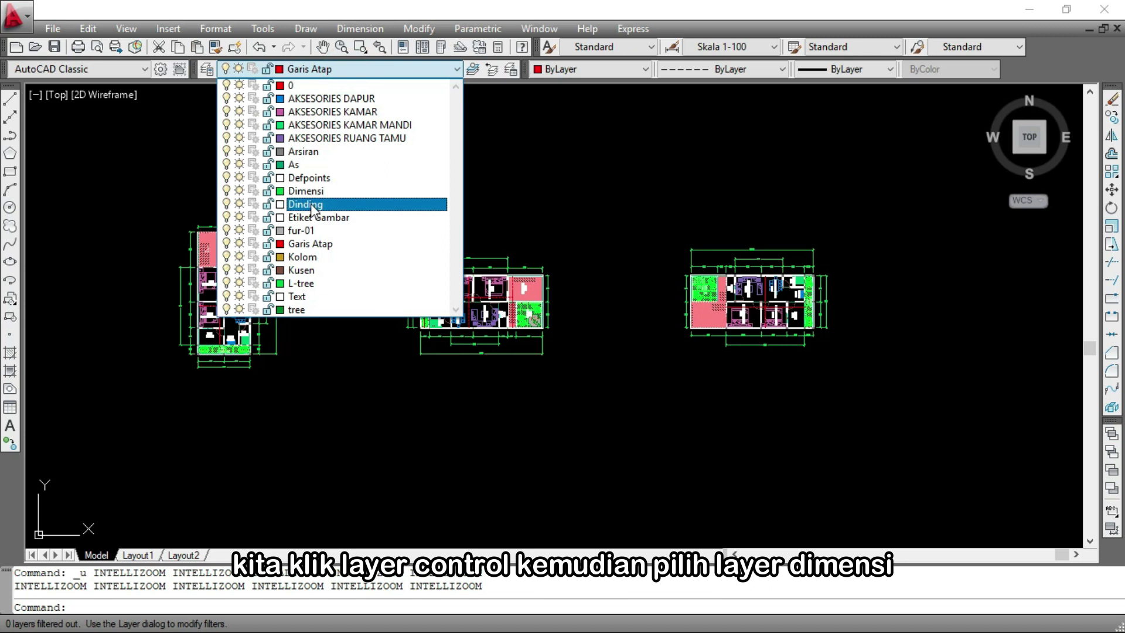
click(226, 191)
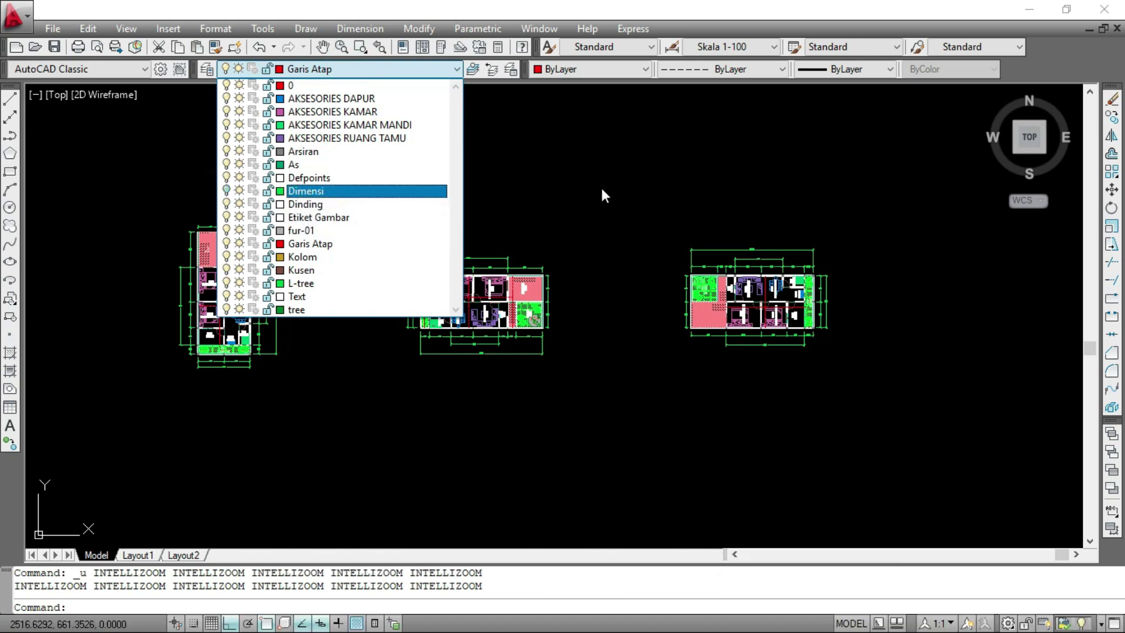
click(600, 185)
scroll(758, 231, down, 4)
scroll(449, 231, up, 2)
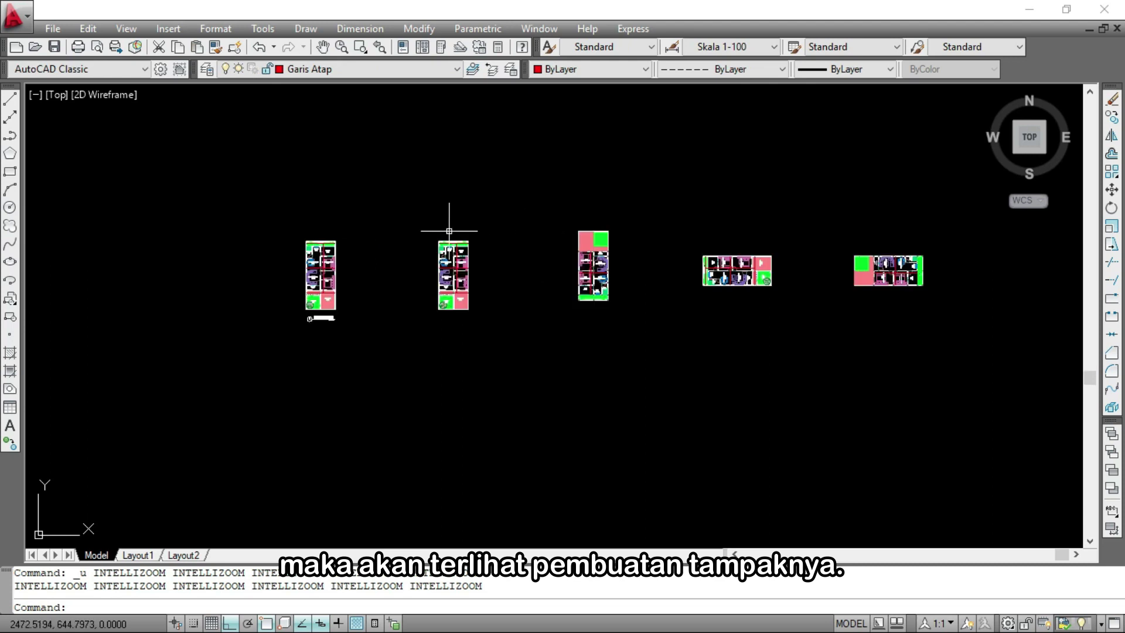
Make Dinding the current layer
scroll(467, 223, up, 2)
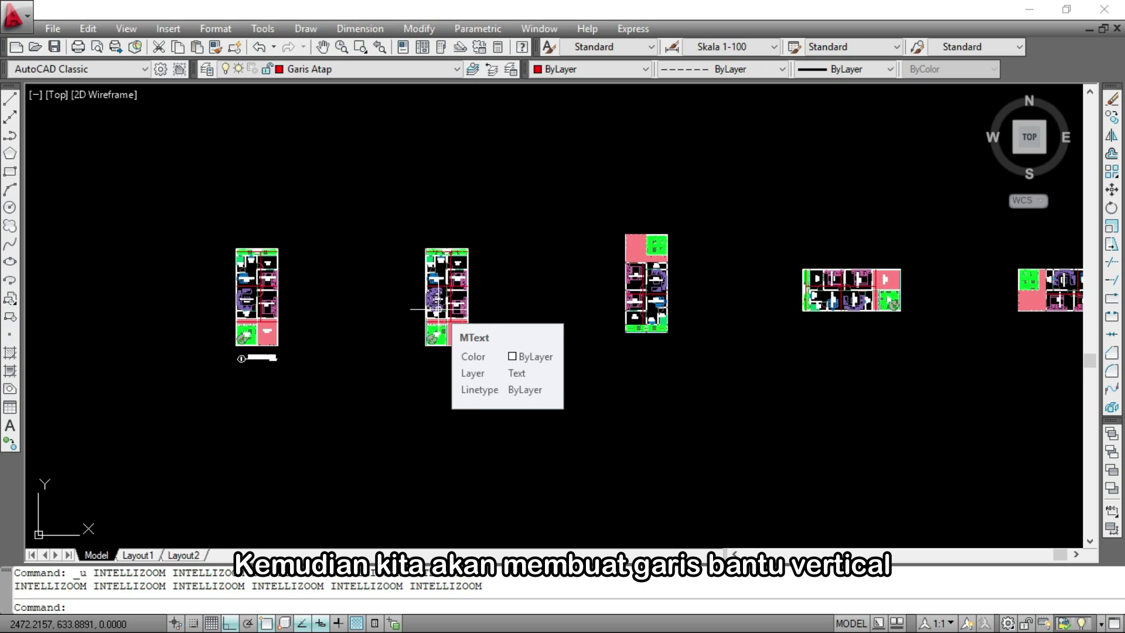
click(402, 69)
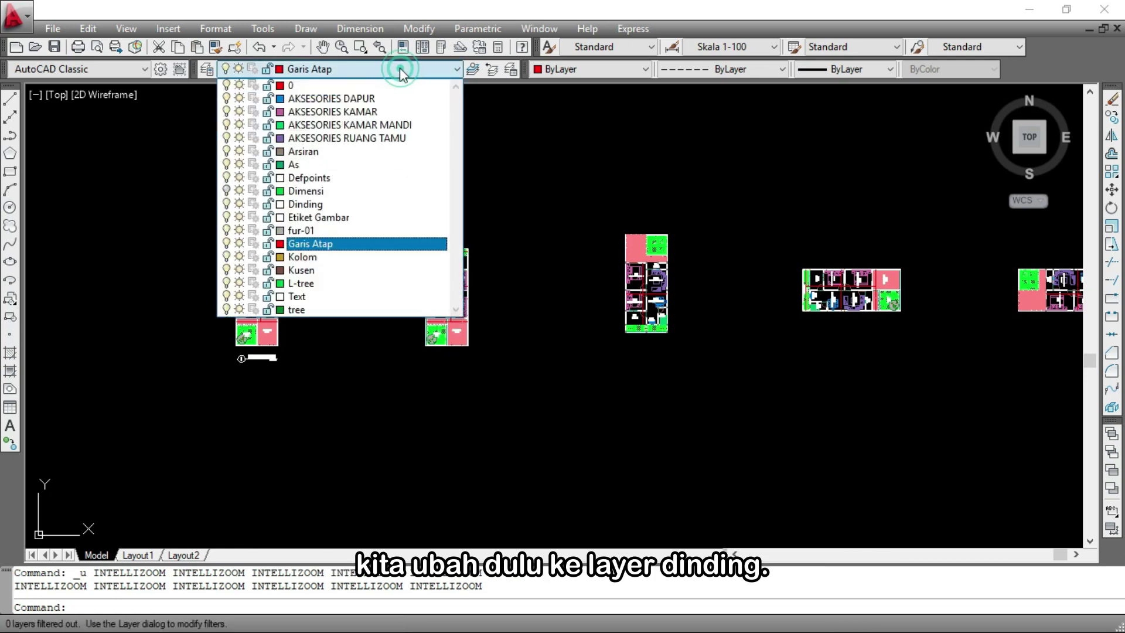
click(351, 189)
Draw a vertical ray downward from the outer lower-left corner of the front-elevation floor plan, the second plan in the row
scroll(404, 358, up, 1)
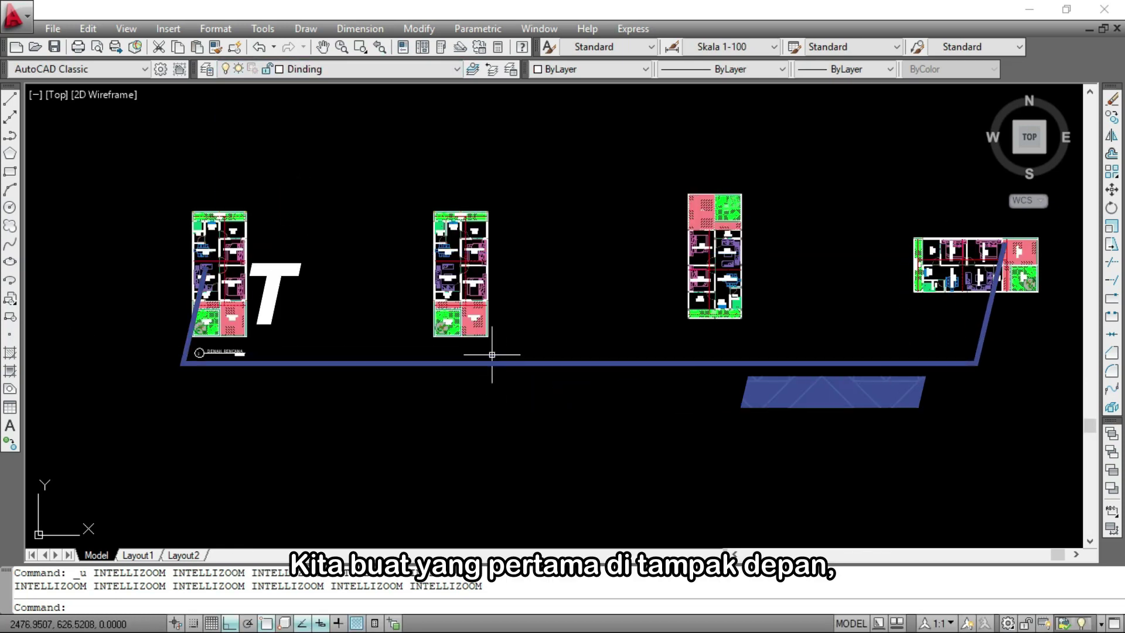
scroll(514, 346, up, 2)
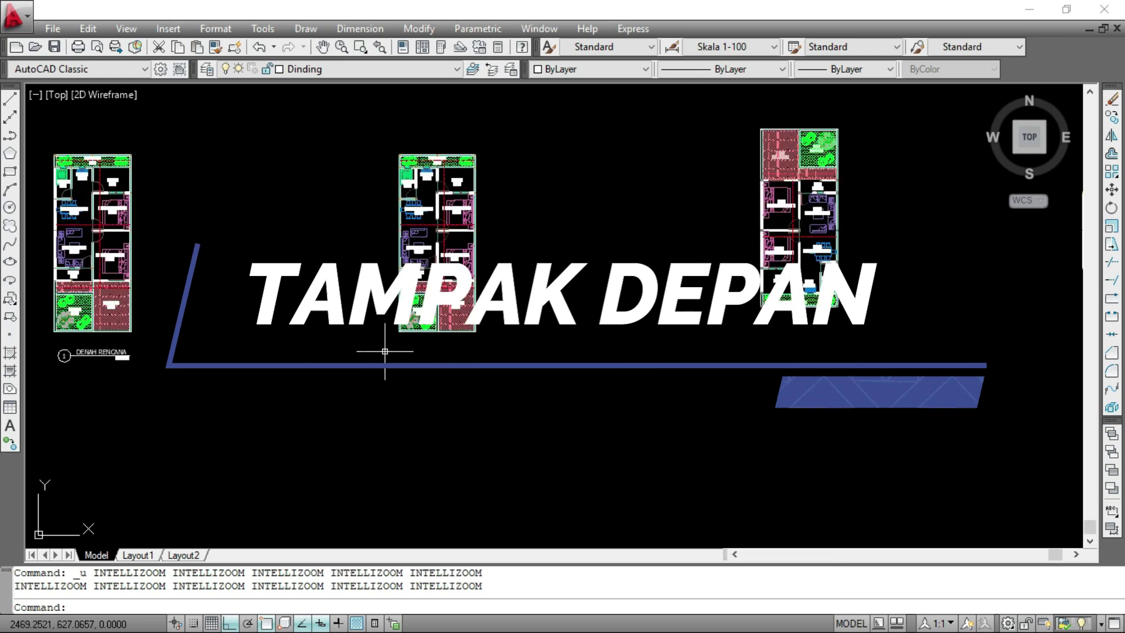
text(ray)
key(Return)
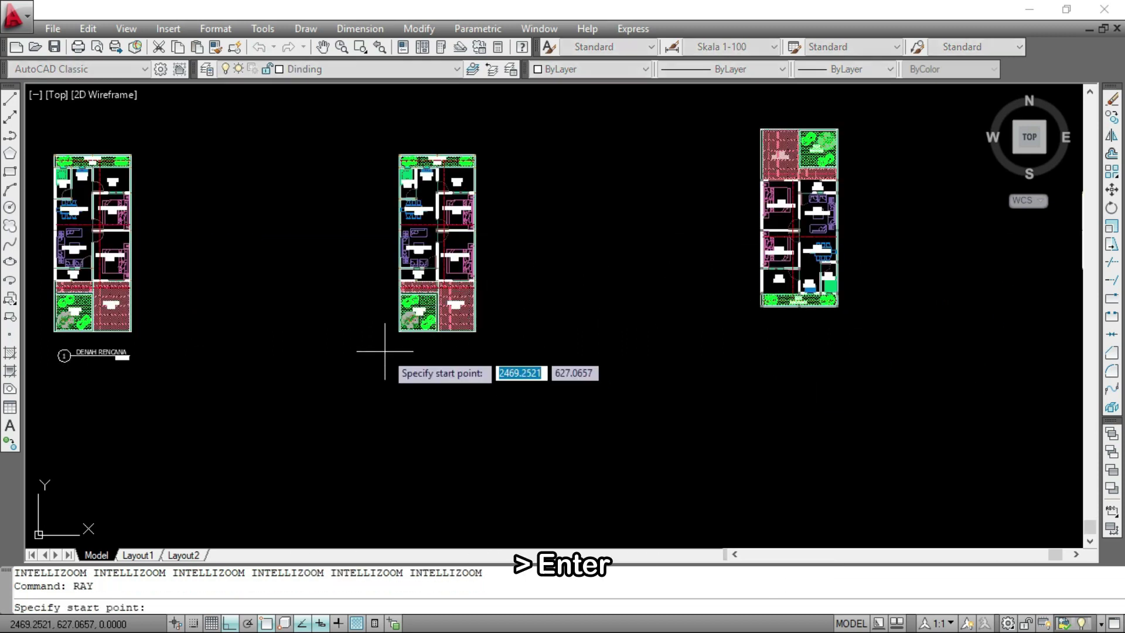
scroll(384, 350, up, 4)
click(392, 262)
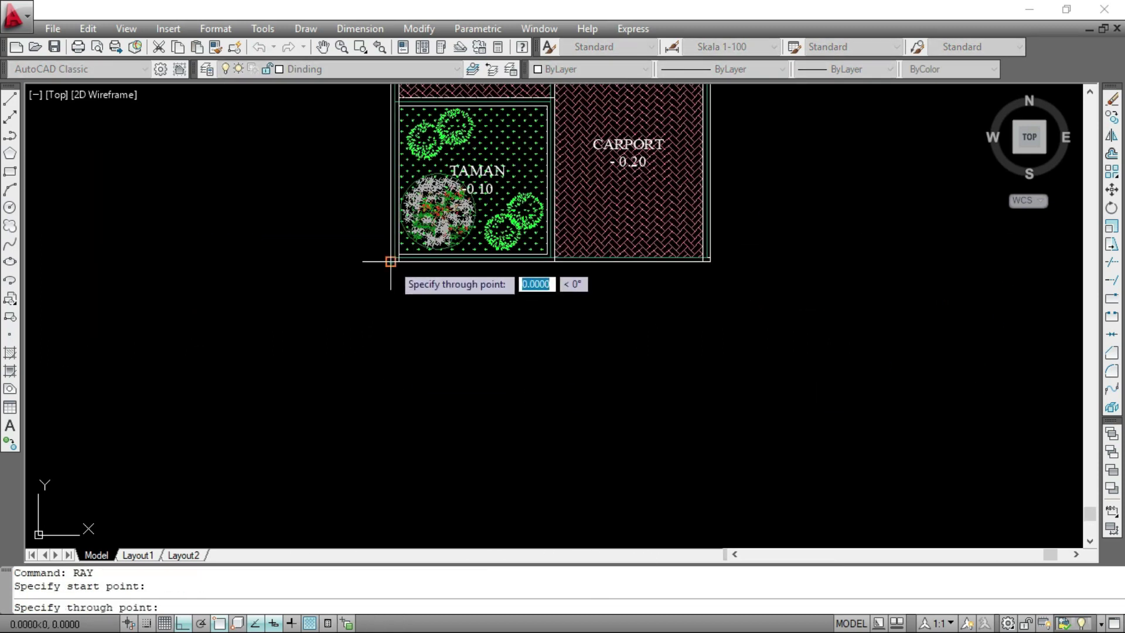
scroll(382, 337, down, 3)
click(384, 368)
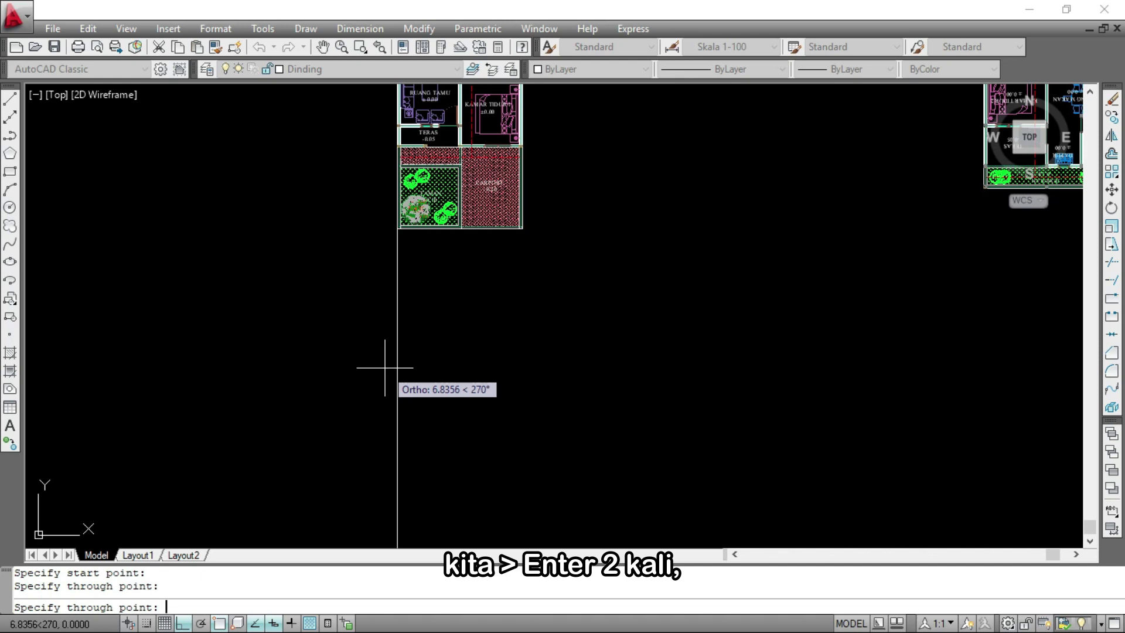
key(Return)
Draw another downward ray from the inner face of the left boundary wall, beside the TAMAN area, at the plan's lower edge
key(Return)
scroll(404, 232, up, 5)
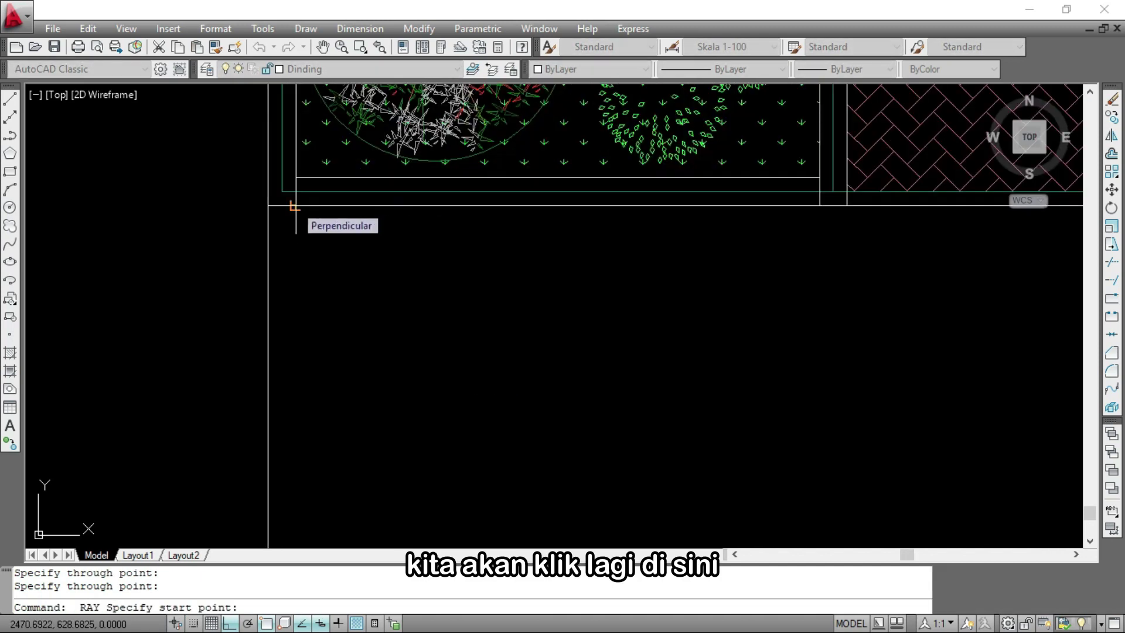
click(295, 207)
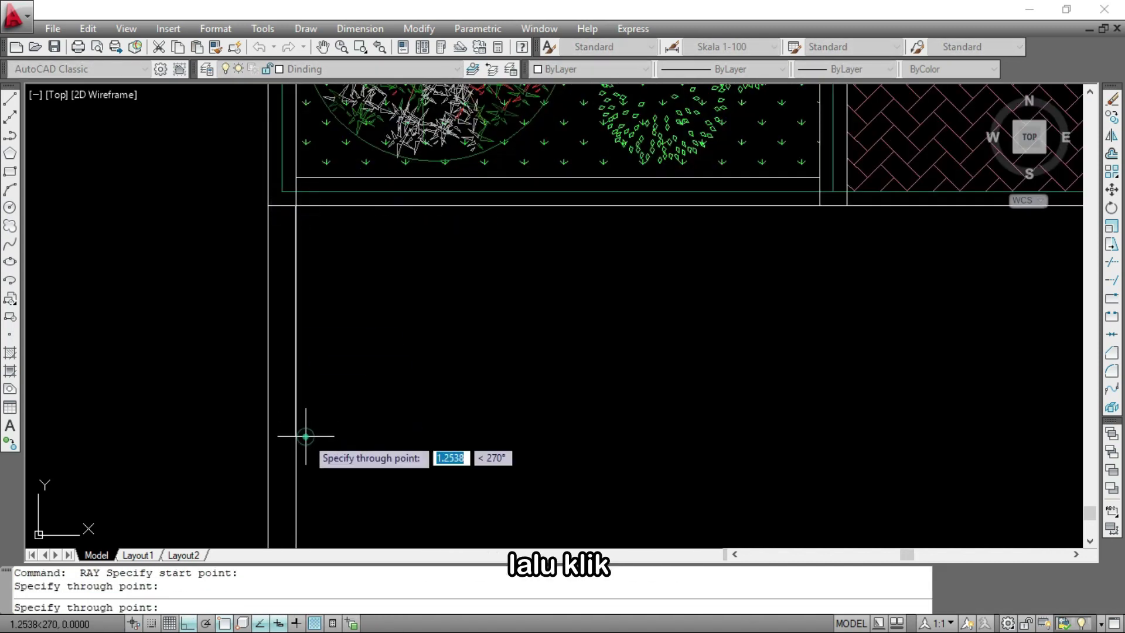
key(Return)
Draw a downward ray from the plan's lower edge in line with the right inner edge of the TAMAN area
key(Return)
scroll(340, 316, down, 3)
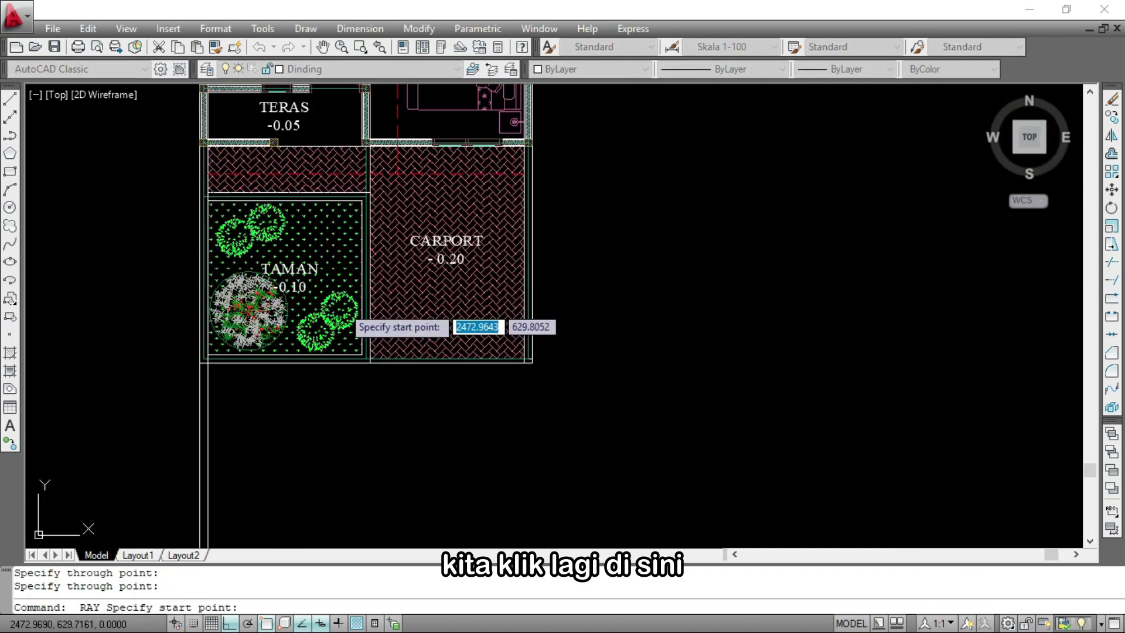
scroll(367, 378, up, 5)
scroll(399, 396, down, 5)
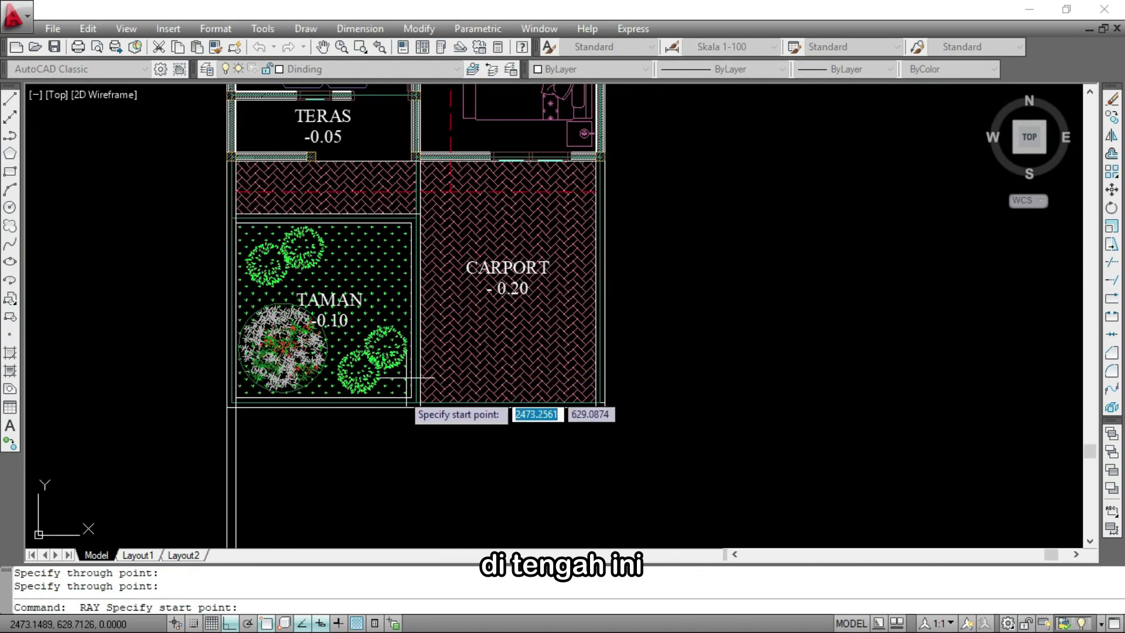
scroll(397, 392, up, 5)
click(434, 328)
scroll(417, 196, down, 2)
click(422, 452)
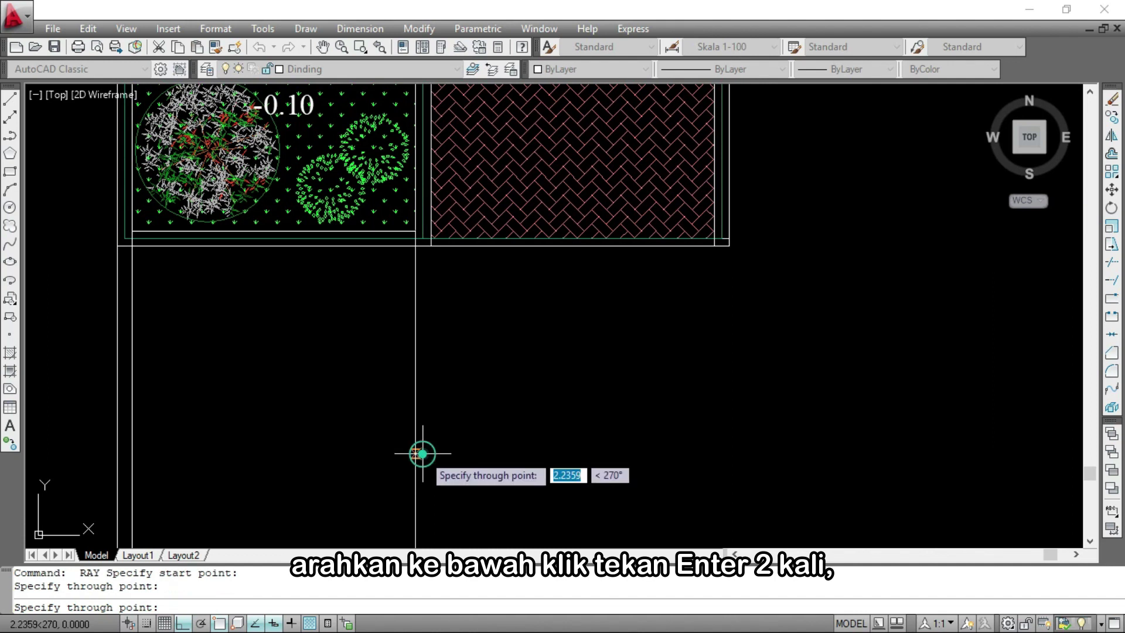
key(Return)
Draw a downward ray from the inner face of the right boundary wall beside the CARPORT at the plan's lower edge
key(Return)
scroll(712, 275, up, 3)
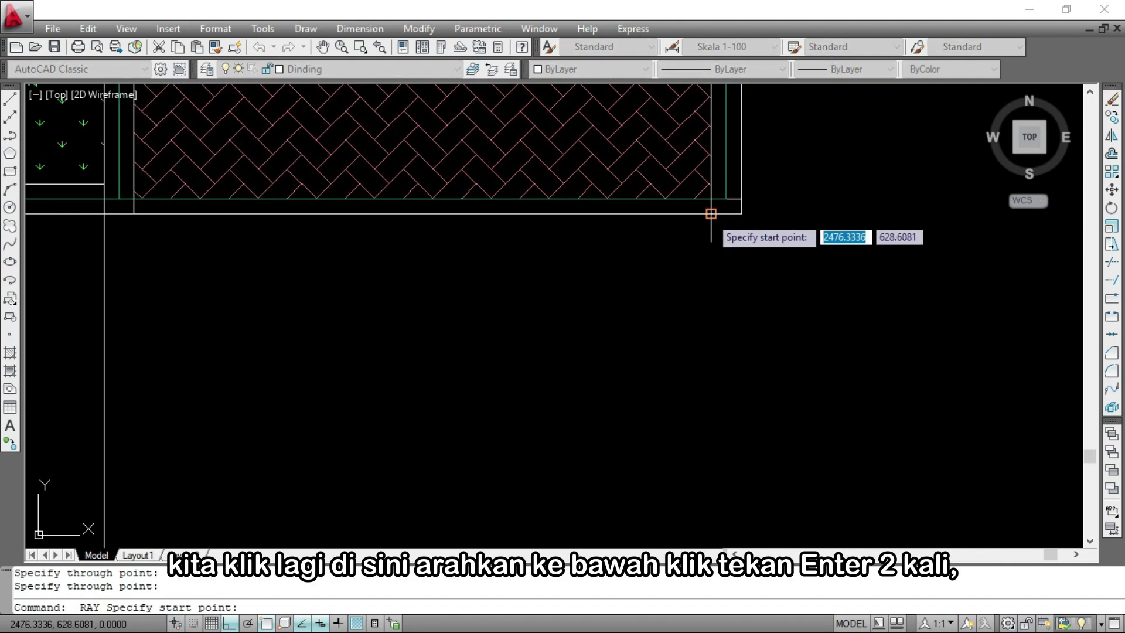
click(708, 211)
scroll(665, 175, down, 4)
click(635, 445)
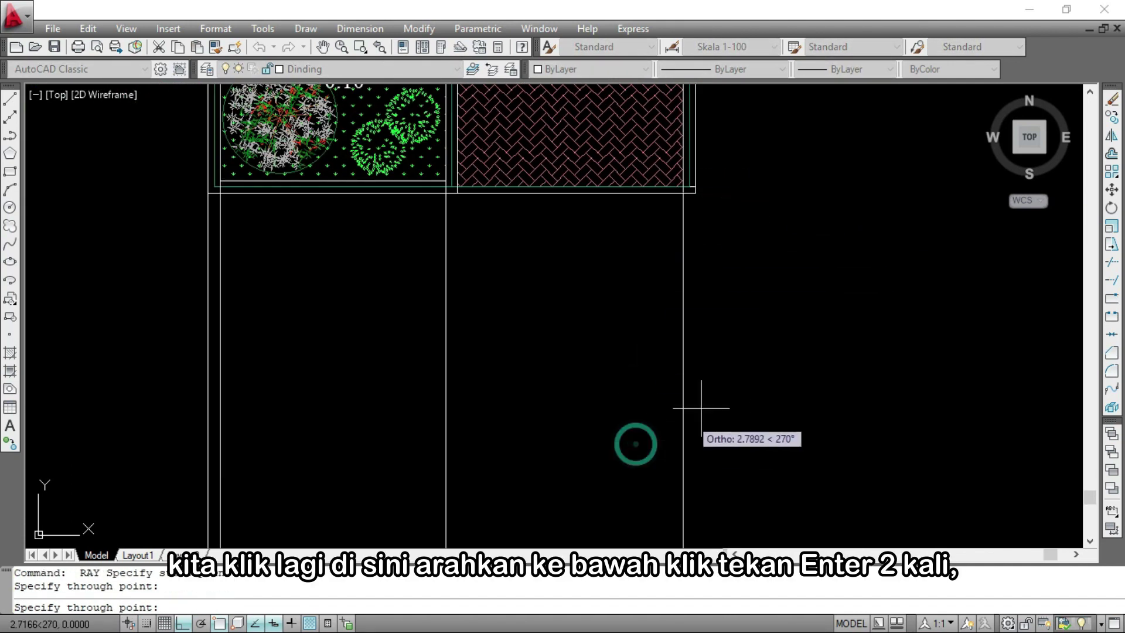
key(Return)
Draw the last downward ray from the outer lower-right corner of the front-elevation plan and end the Ray command
key(Return)
scroll(683, 194, up, 3)
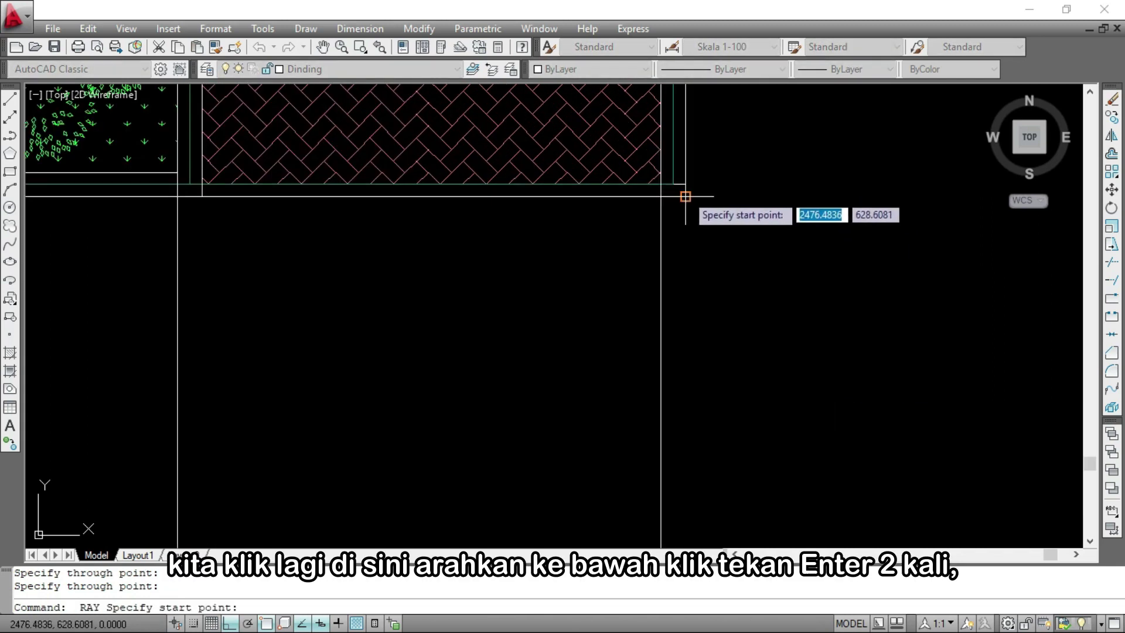
click(683, 194)
scroll(683, 194, down, 4)
click(724, 394)
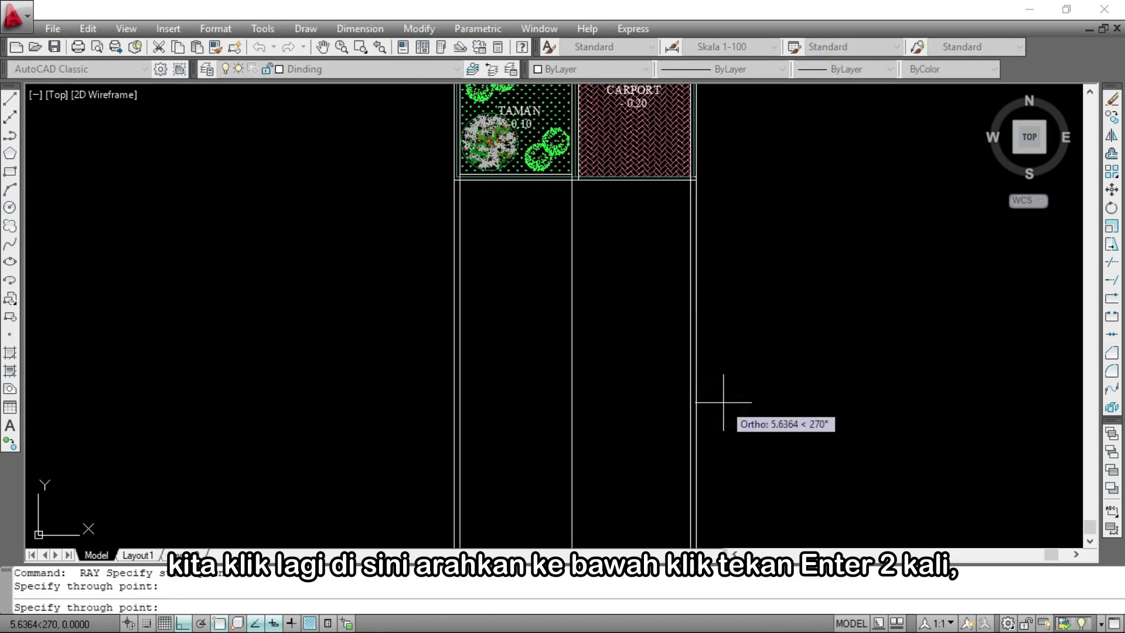
key(Return)
key(Return)
key(Escape)
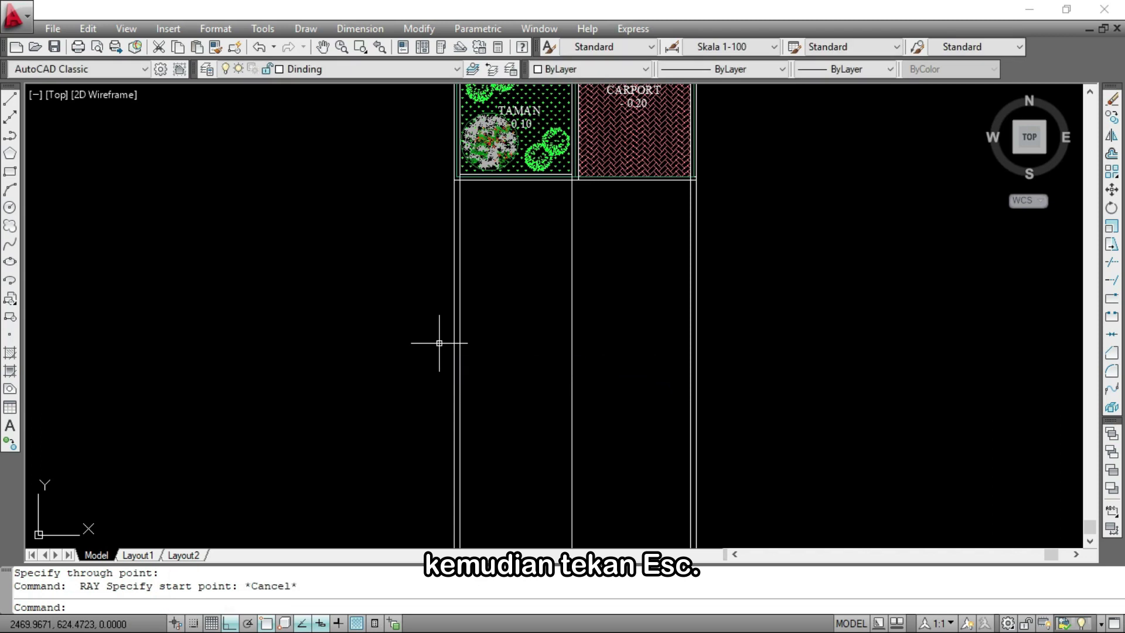
Draw a horizontal construction line (XLINE) across the vertical rays well below the front-elevation plan
scroll(462, 382, down, 2)
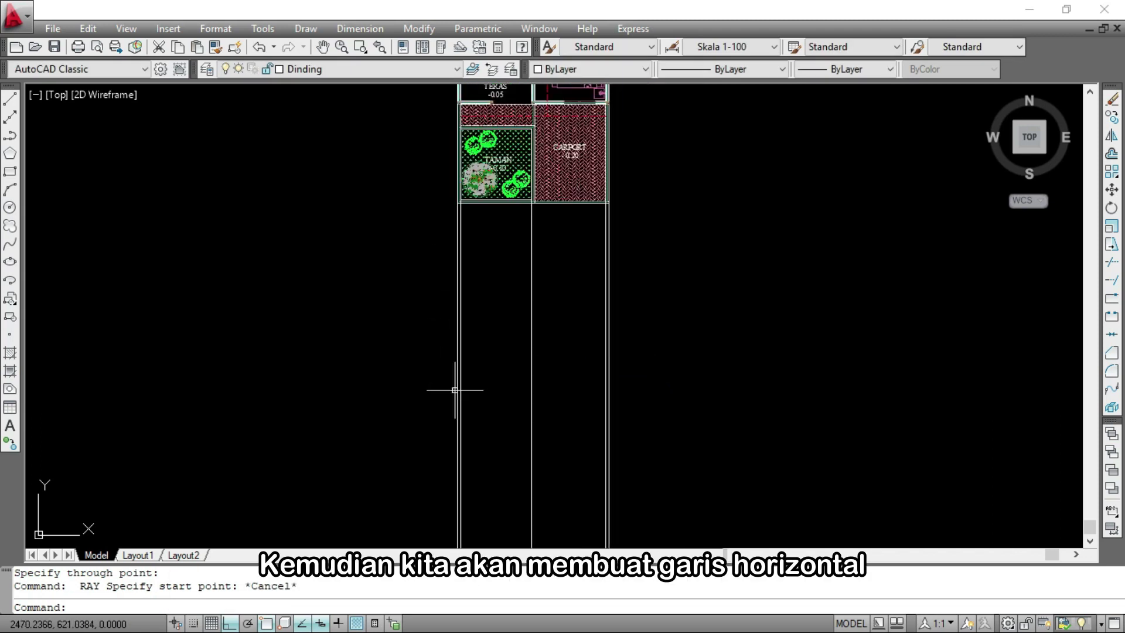
scroll(436, 405, up, 1)
text(xl)
key(Return)
scroll(429, 393, down, 1)
scroll(419, 346, down, 1)
scroll(410, 358, up, 1)
click(410, 377)
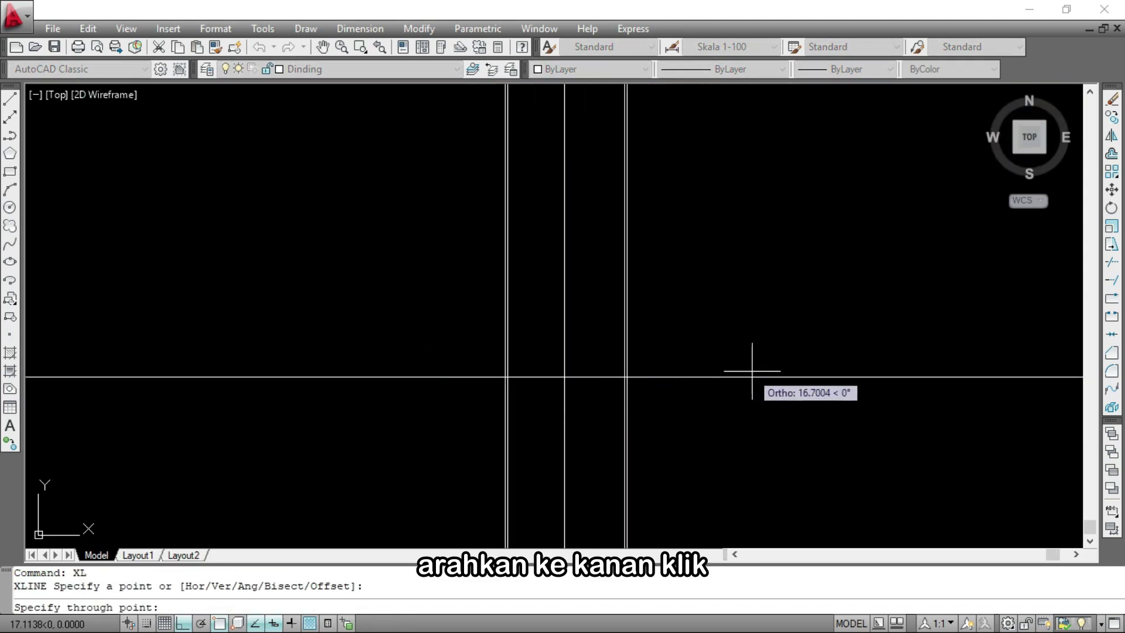
click(783, 370)
key(Return)
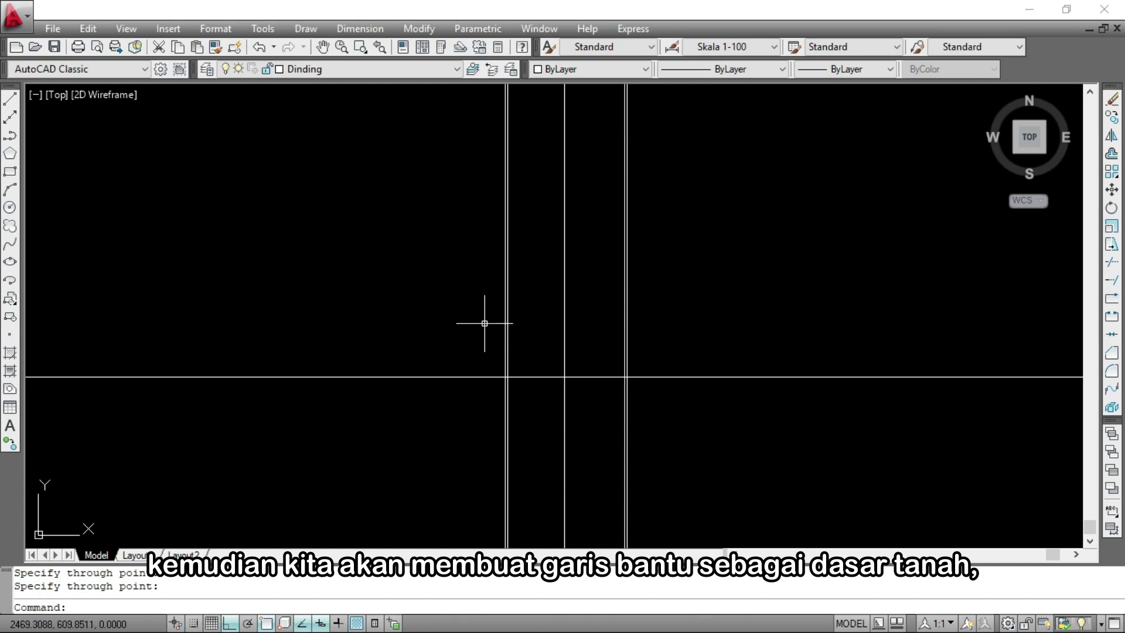
Draw a horizontal ground line on top of the construction line, extending slightly past the outermost vertical rays on both sides
text(l)
key(Return)
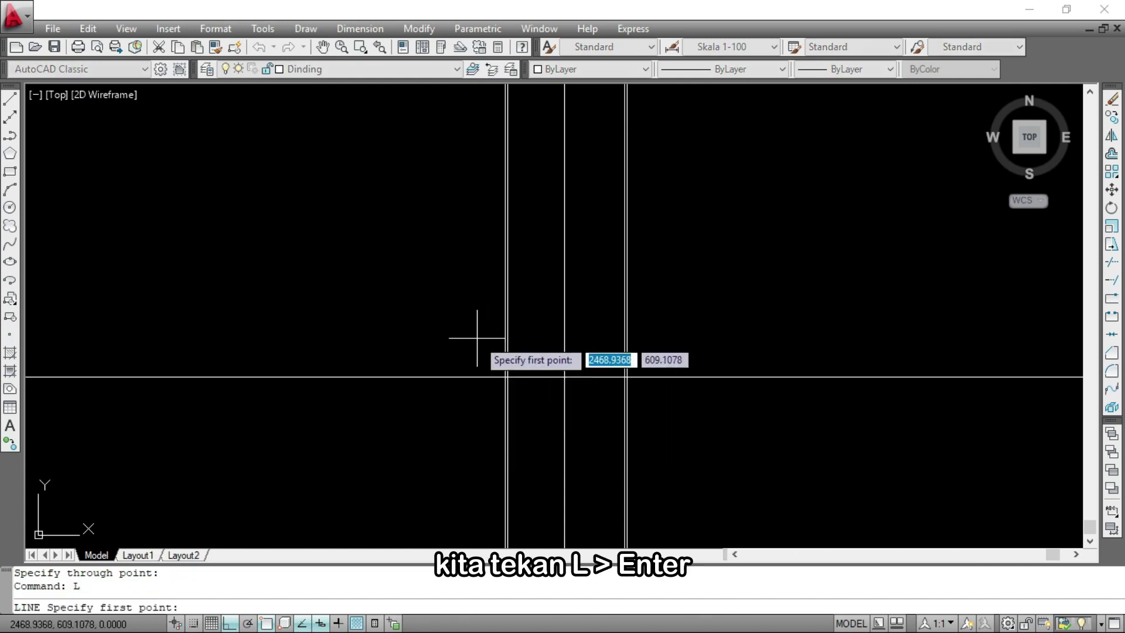
click(459, 376)
click(672, 376)
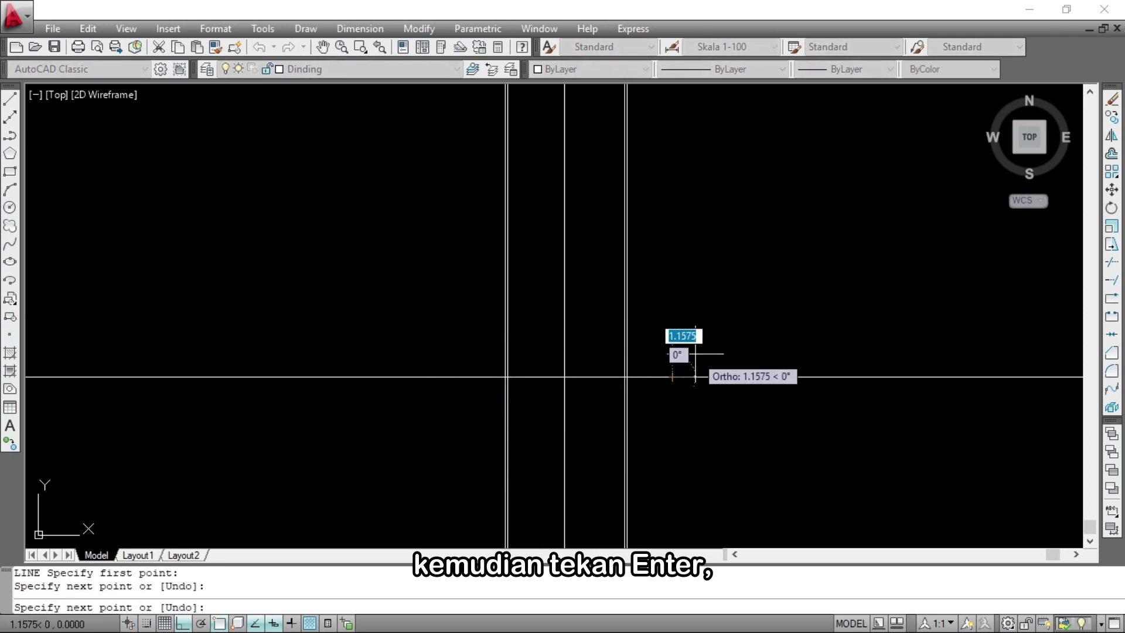
key(Return)
Change the colour of the short ground line to index Color 15
scroll(693, 354, up, 2)
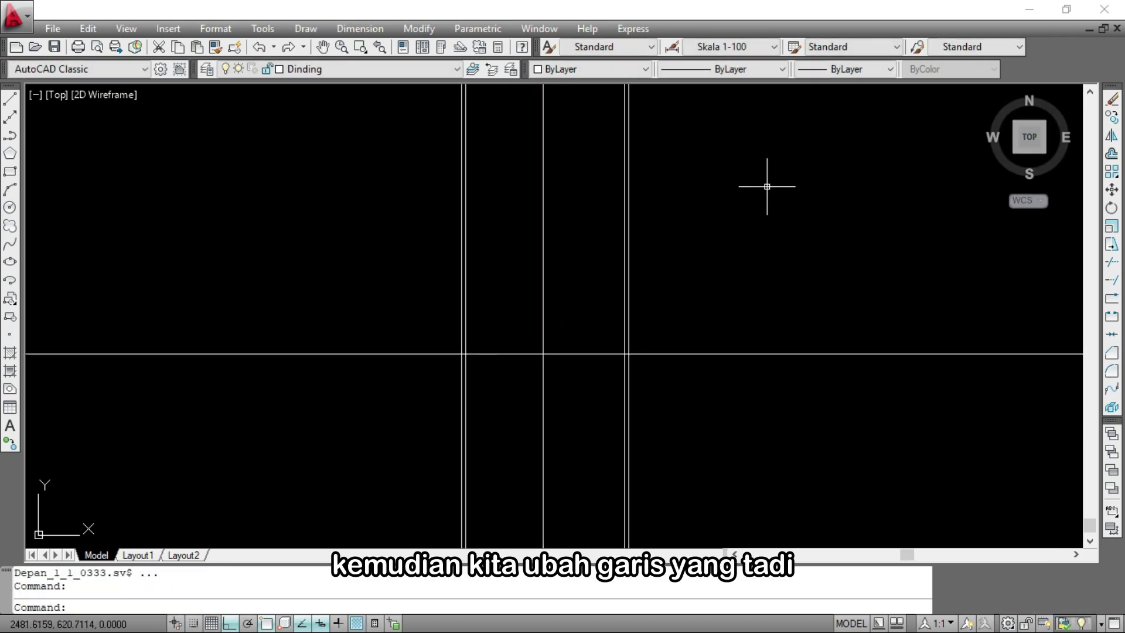
click(578, 354)
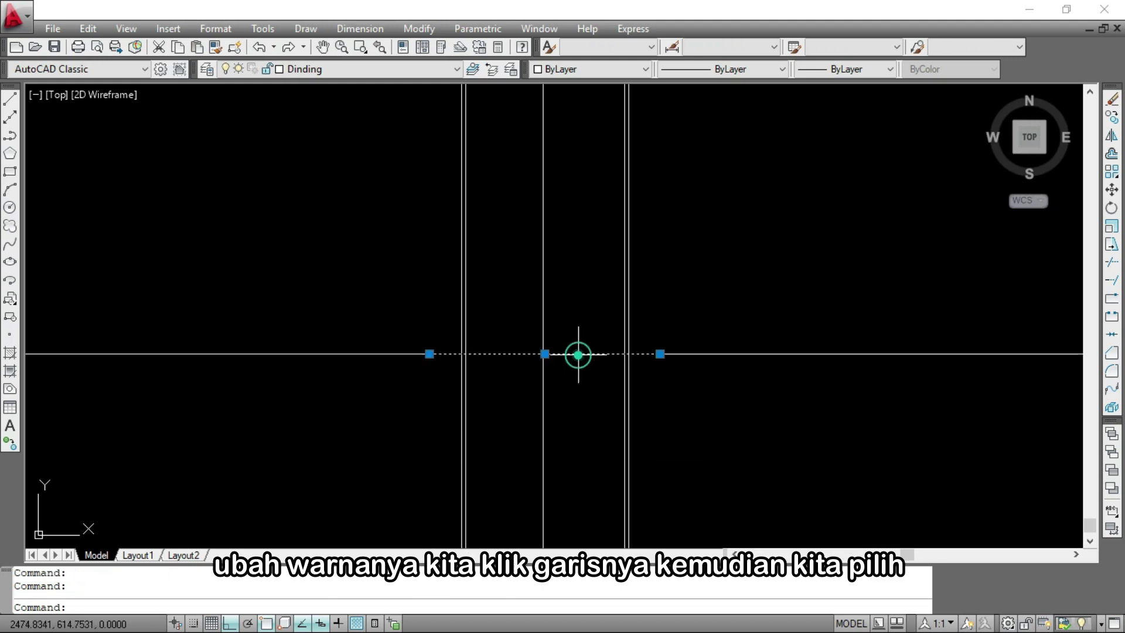
click(580, 69)
click(565, 214)
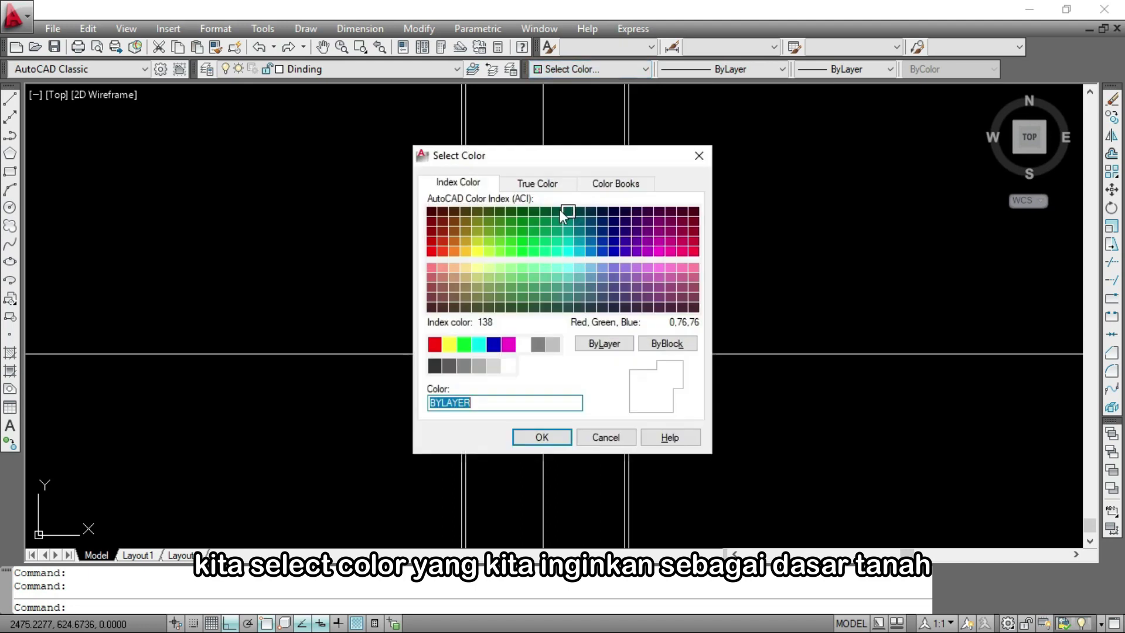
click(432, 287)
click(542, 437)
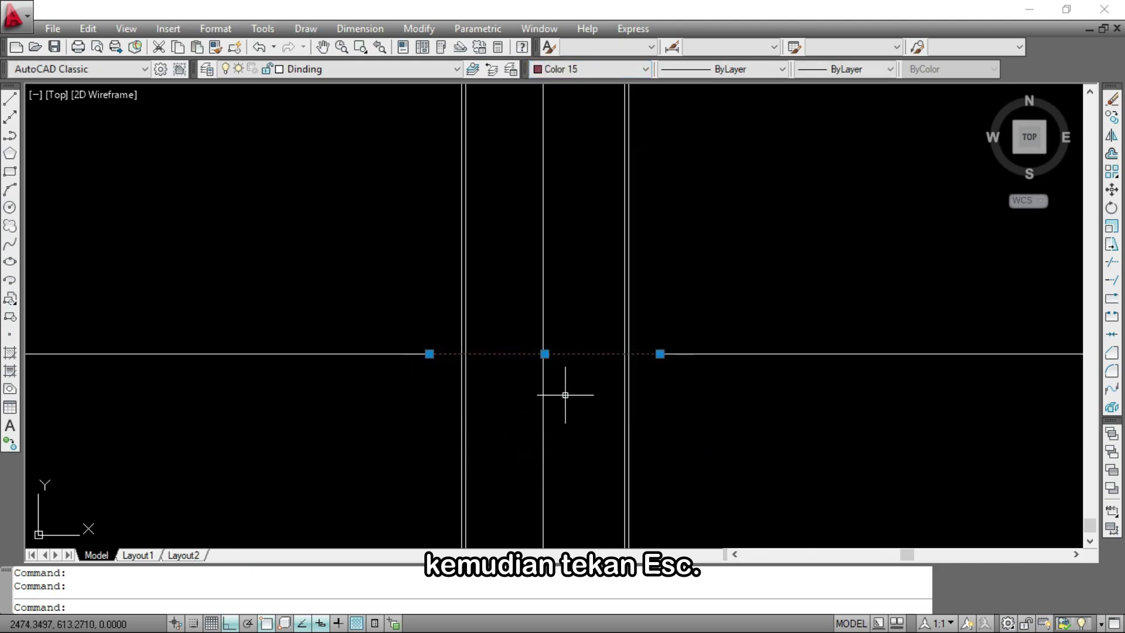
key(Escape)
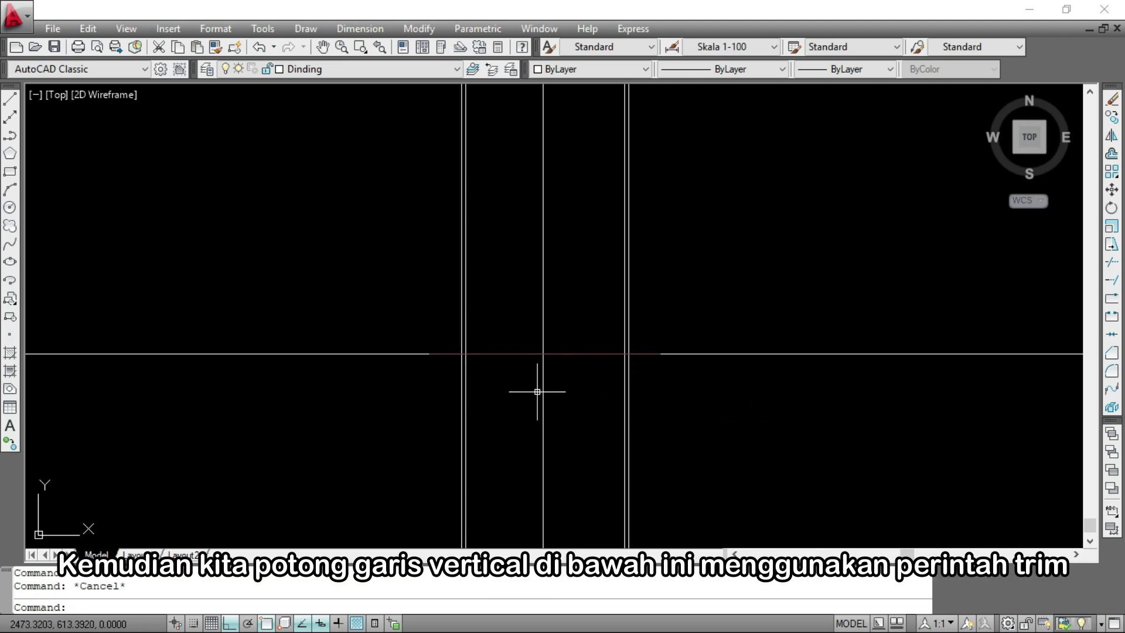
Trim off all the vertical rays below the ground line, using the ground line as the cutting edge
text(tr)
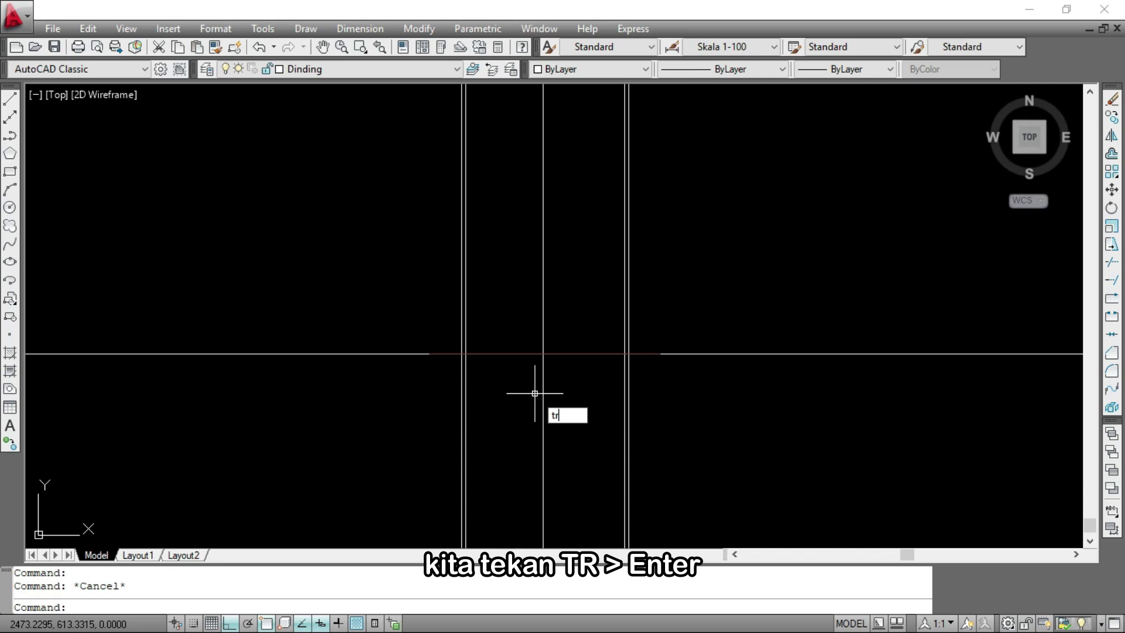
key(Return)
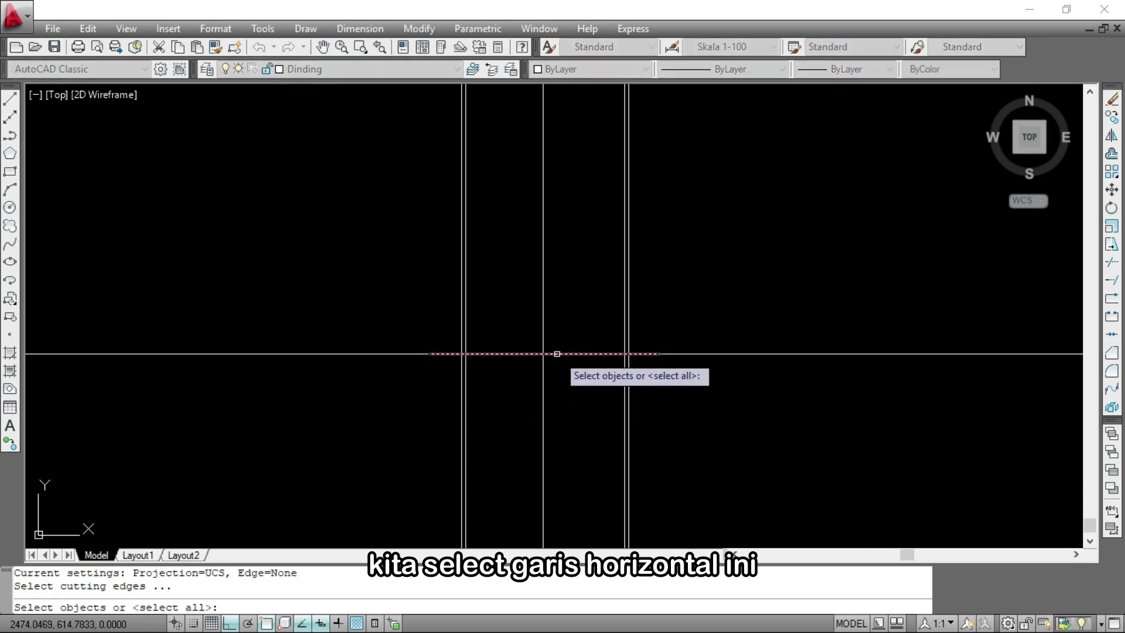
click(557, 354)
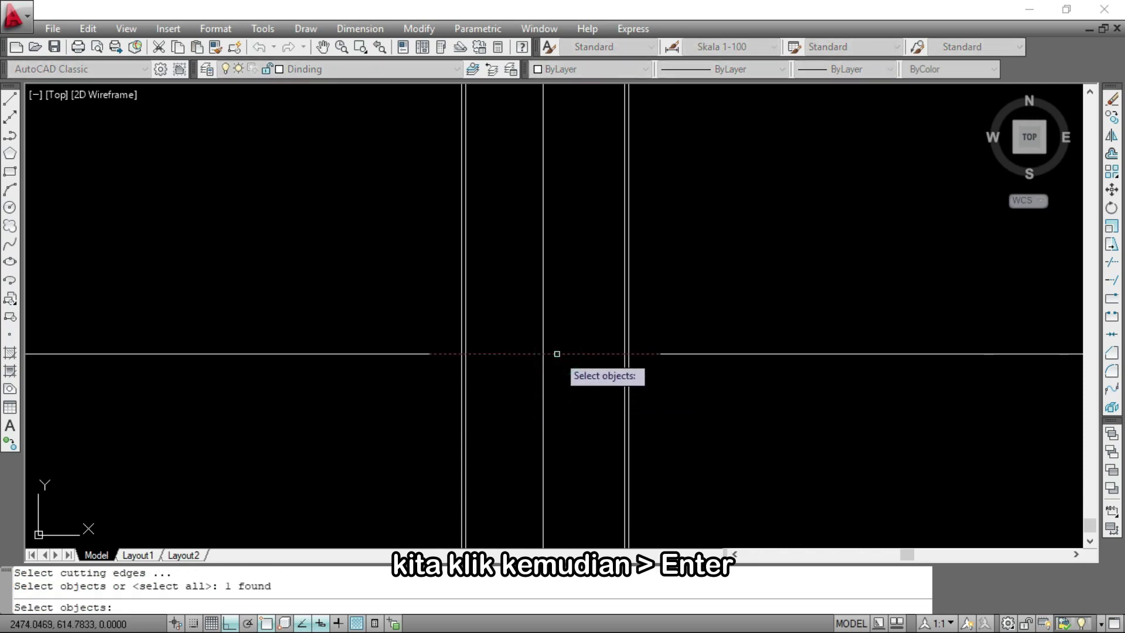
key(Return)
click(703, 421)
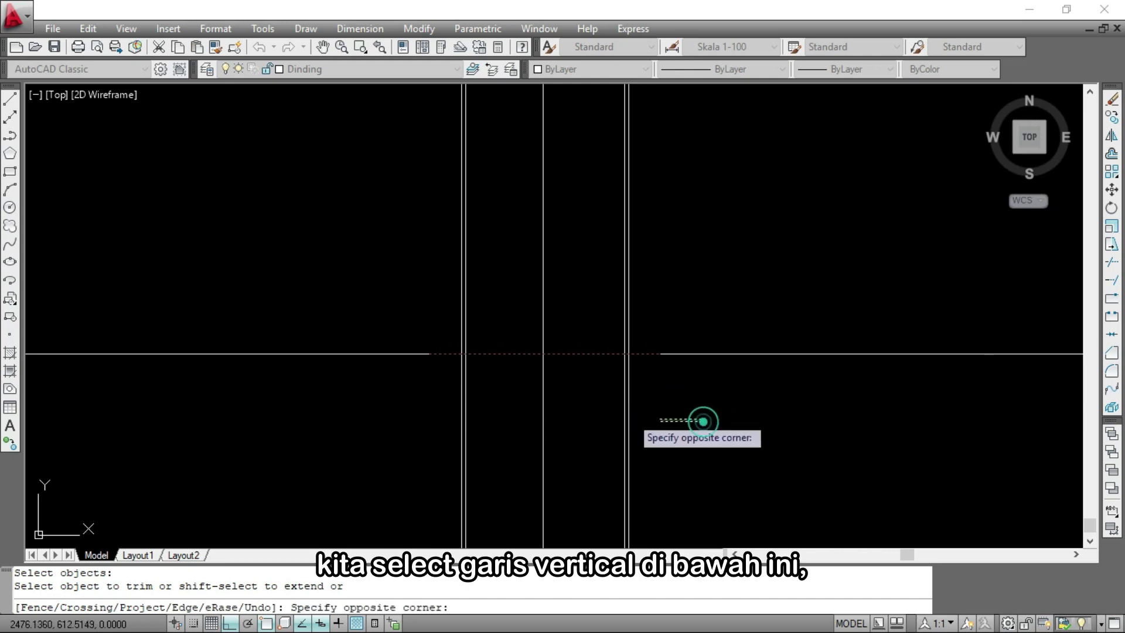
click(363, 404)
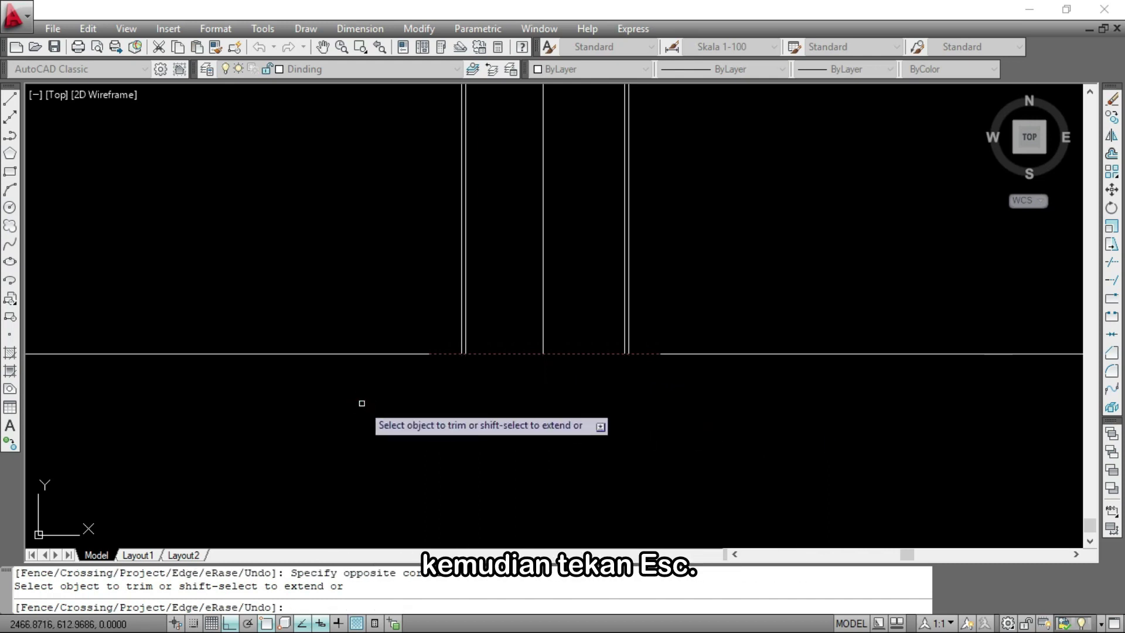
key(Escape)
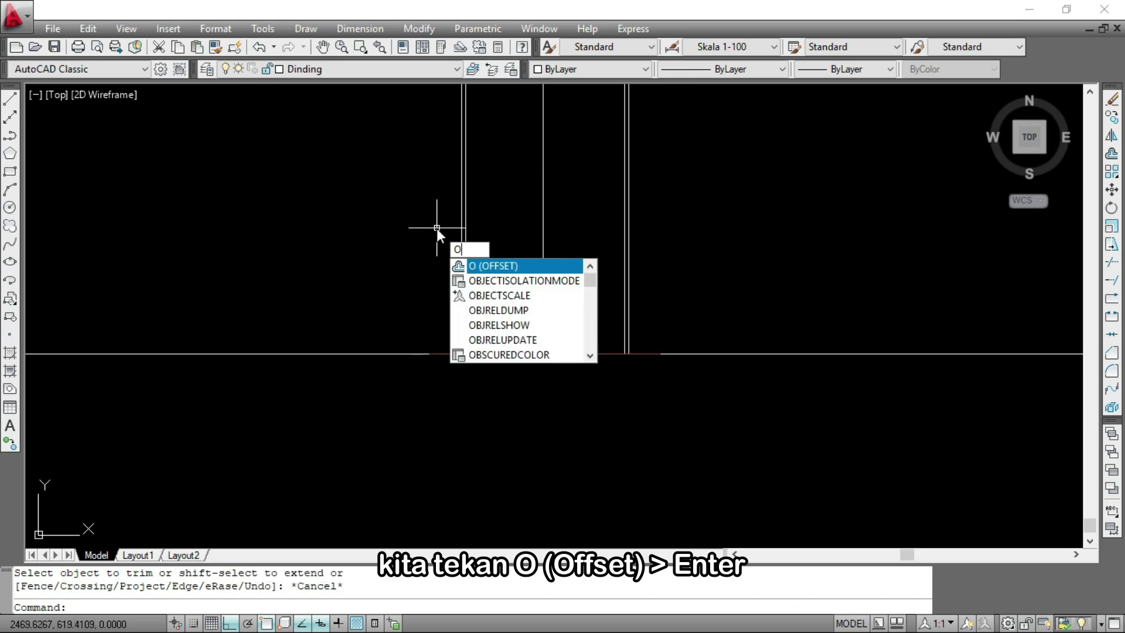
Offset the short ground line upward by 8.5
key(Return)
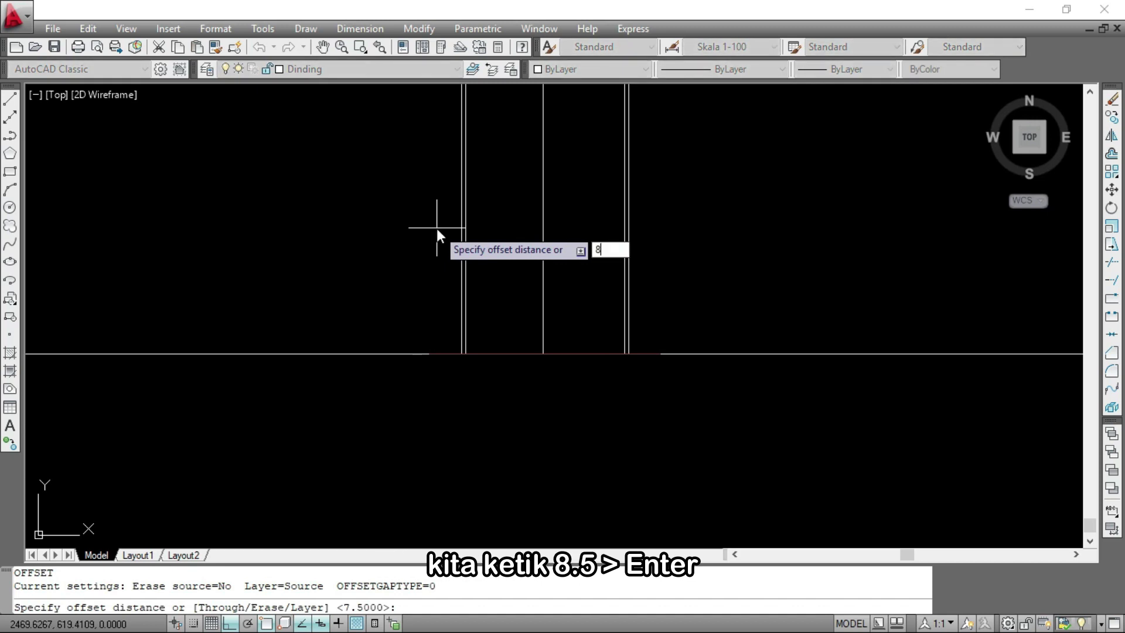
key(Return)
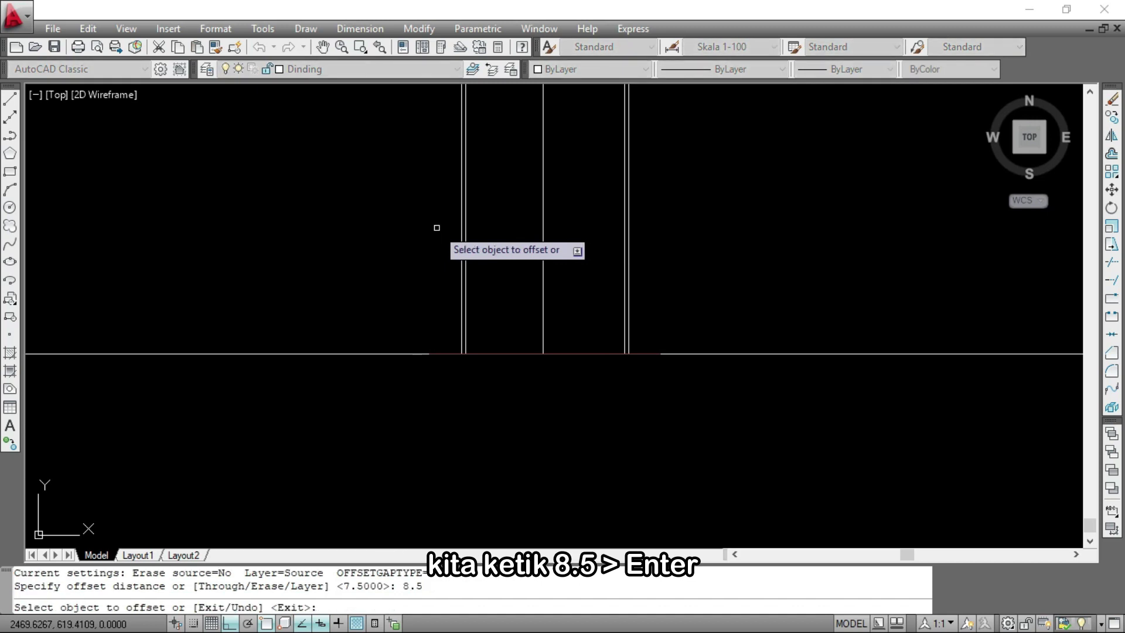
click(508, 352)
click(516, 157)
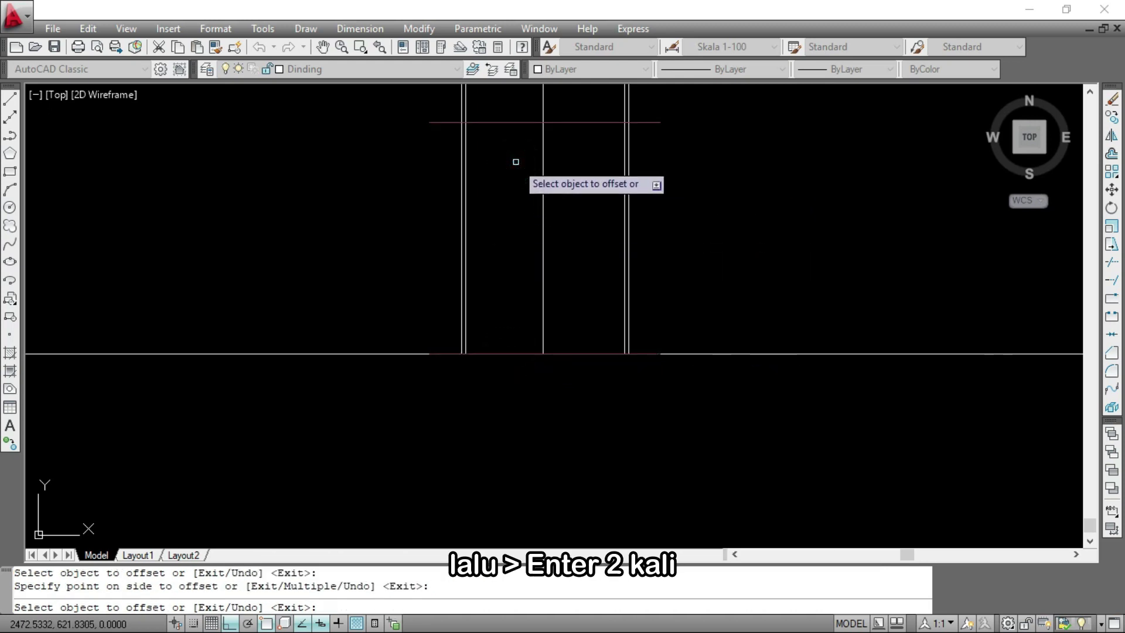
key(Return)
Offset the short ground line upward by 7.5 as a second height line
key(Return)
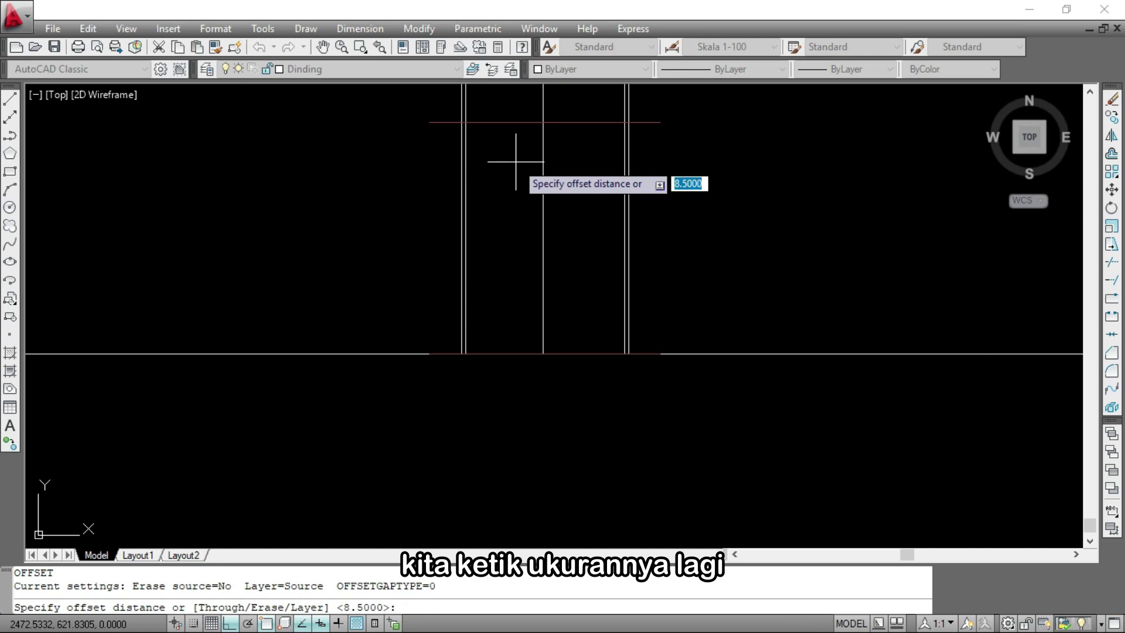
text(7.5)
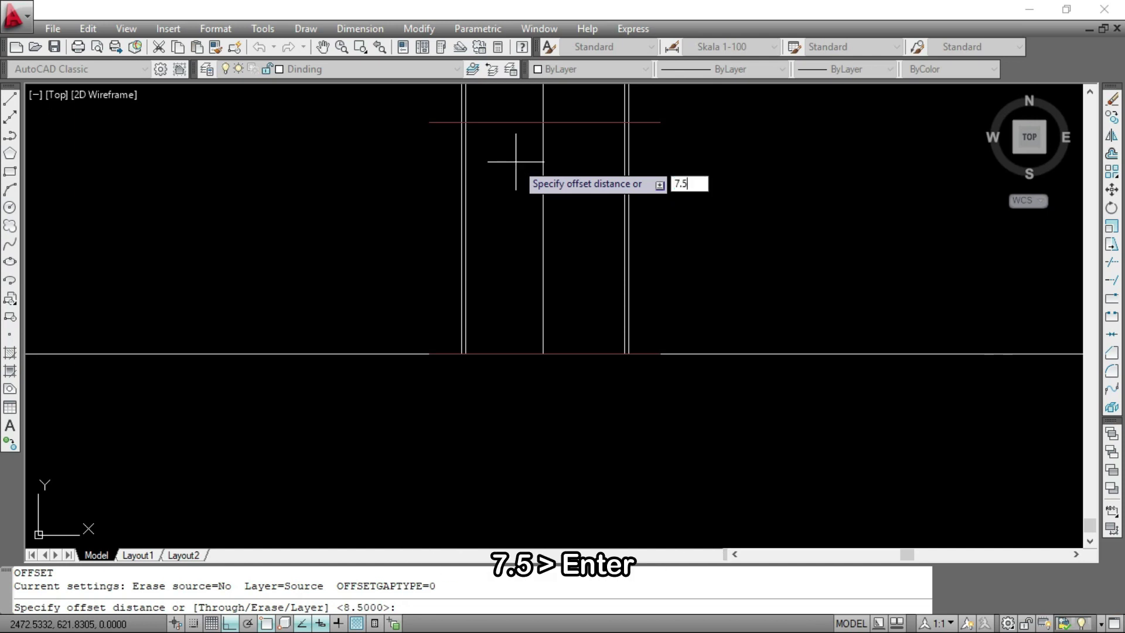
key(Return)
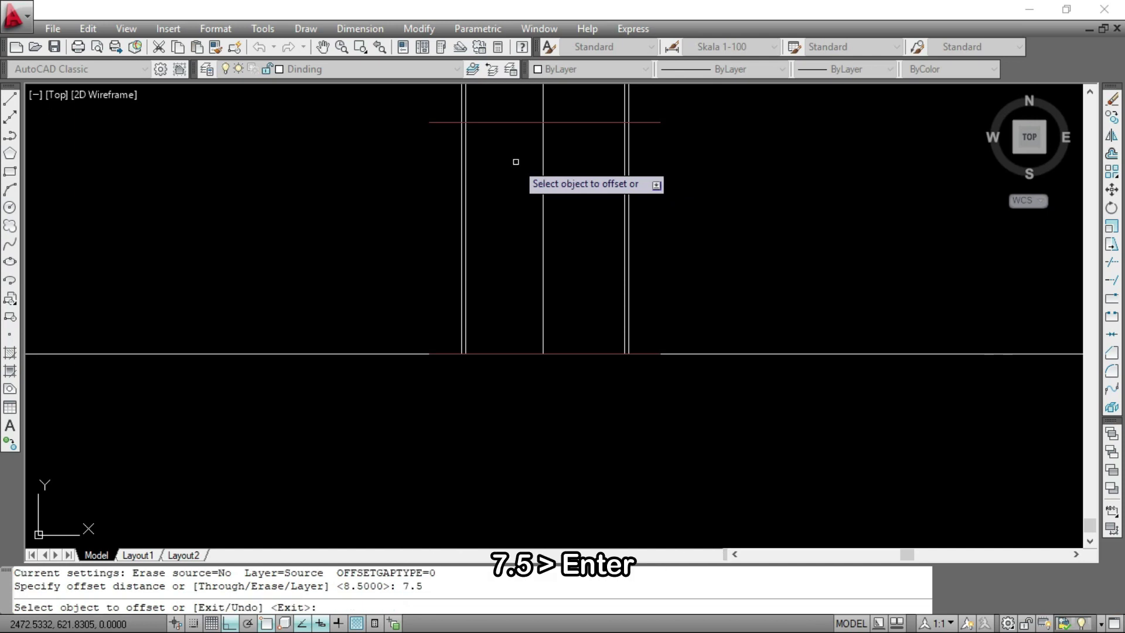
click(591, 353)
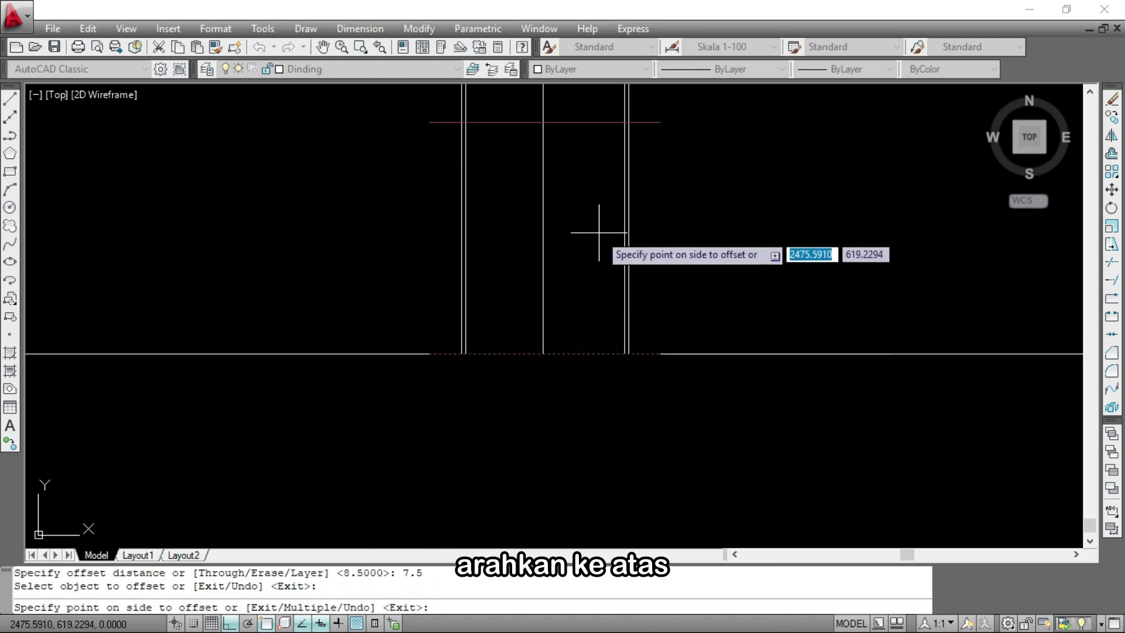
click(589, 211)
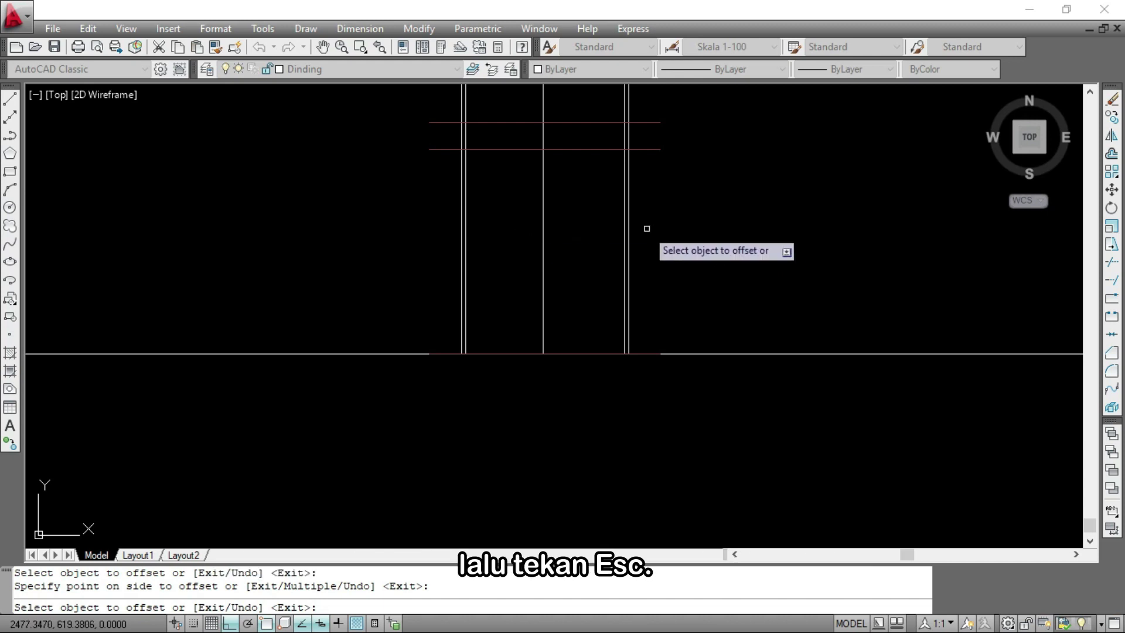
key(Escape)
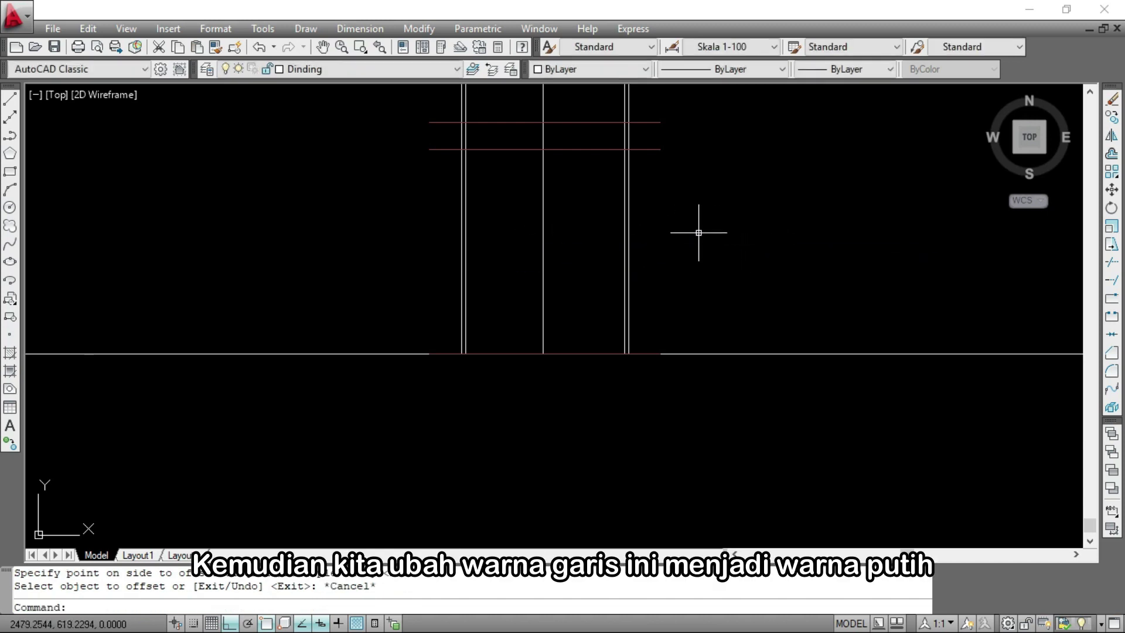
Change the colour of the two upper height lines to White
click(597, 168)
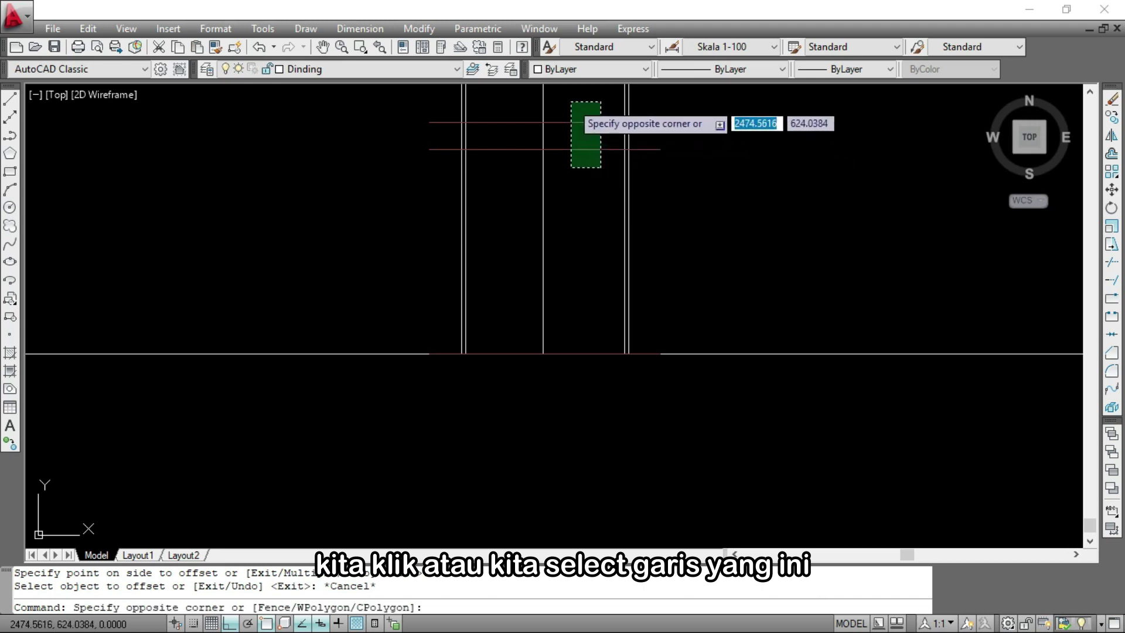
click(566, 101)
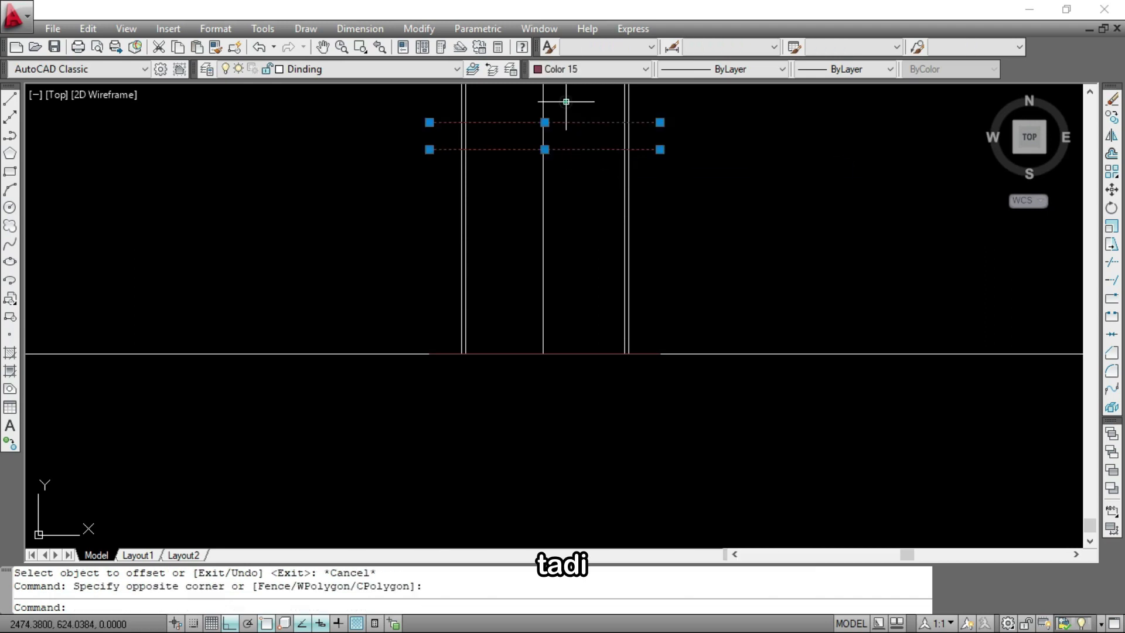
click(585, 68)
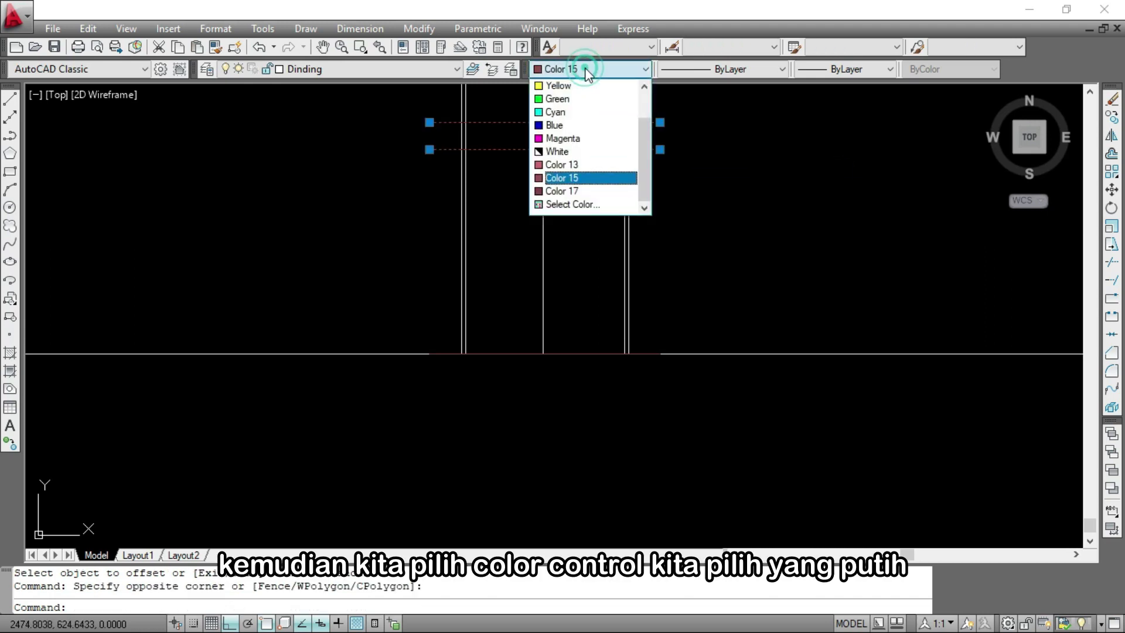
click(560, 153)
key(Escape)
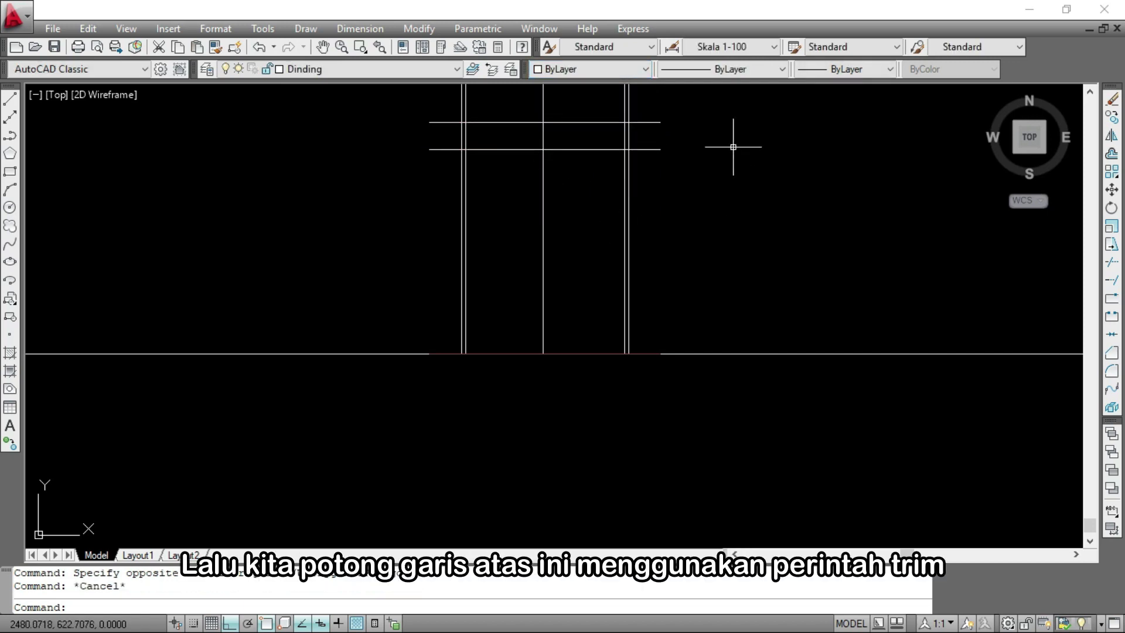
Trim the left wall pair and middle ray above the upper height line, and the right wall pair above the lower height line
scroll(529, 134, up, 1)
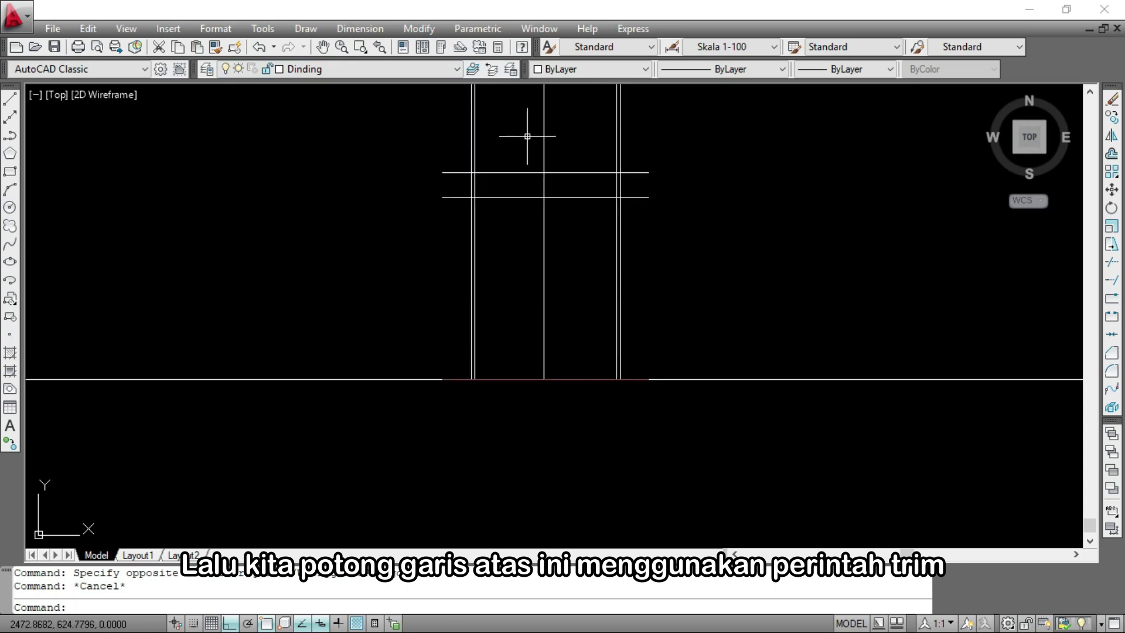
text(TR)
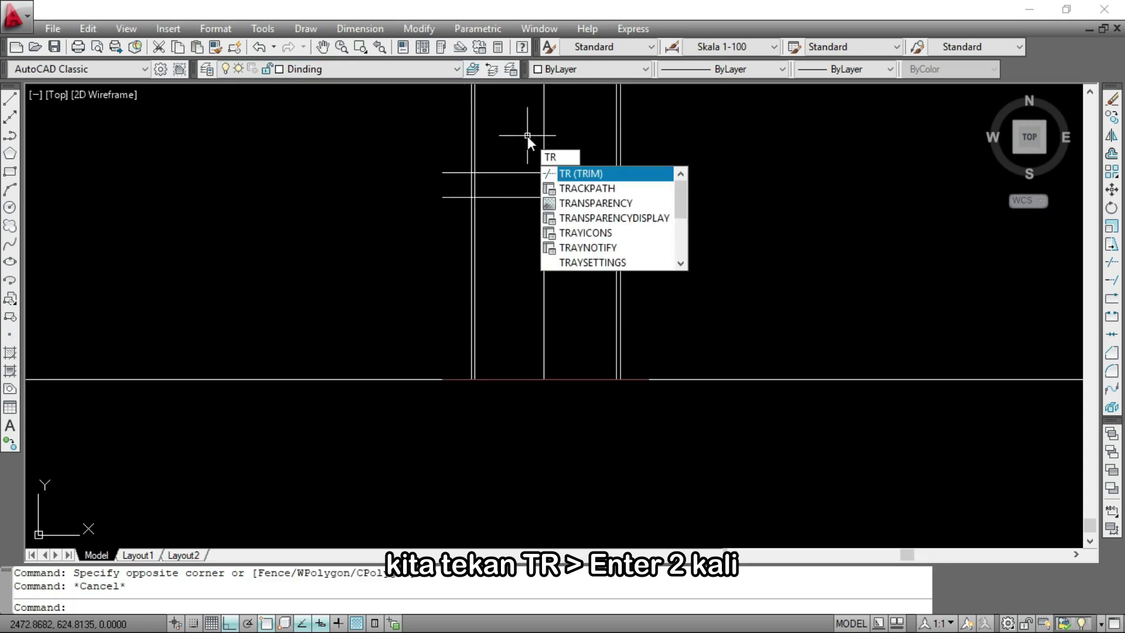
key(Return)
key(Return)
click(663, 141)
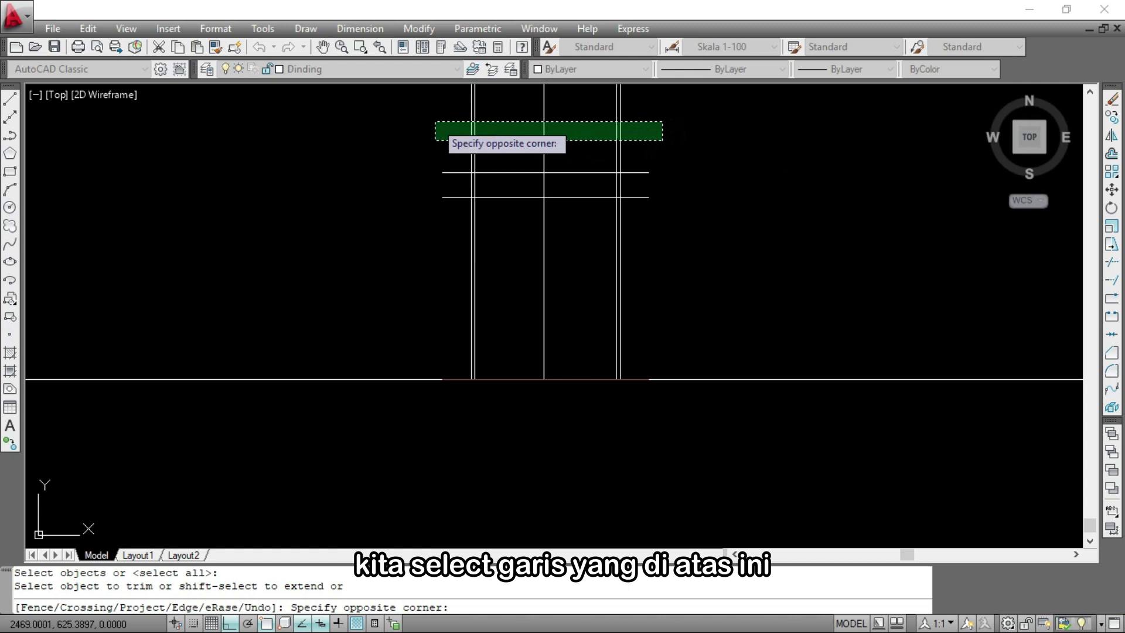
click(428, 118)
scroll(623, 181, up, 2)
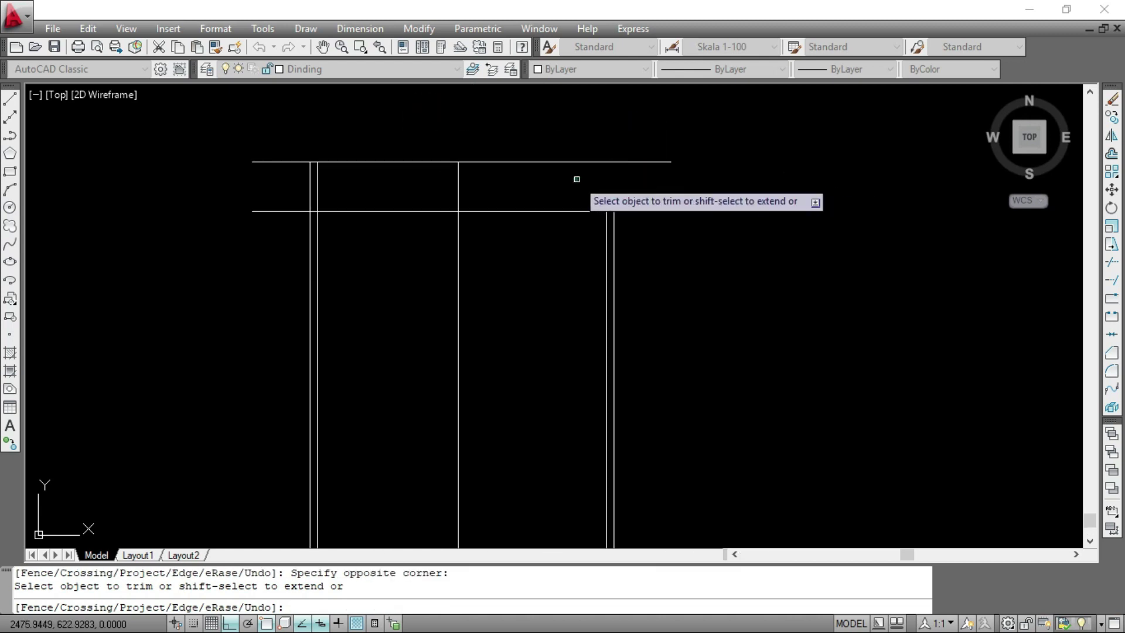
key(Escape)
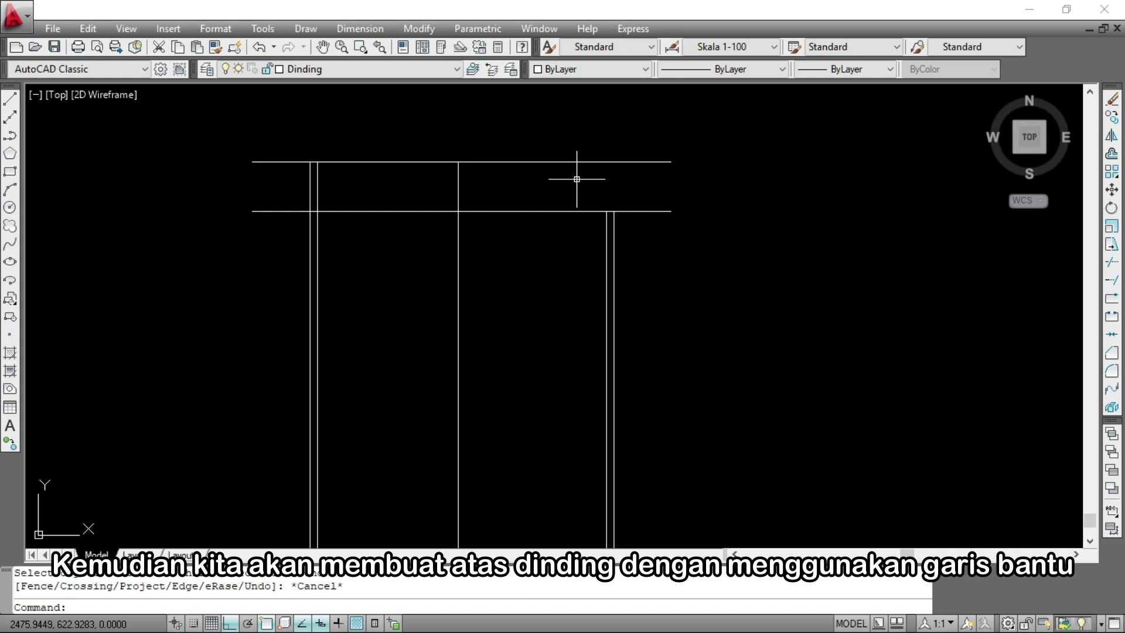
Draw a short line closing the top of the left wall pair along the upper height line
text(l)
key(Return)
scroll(338, 149, up, 1)
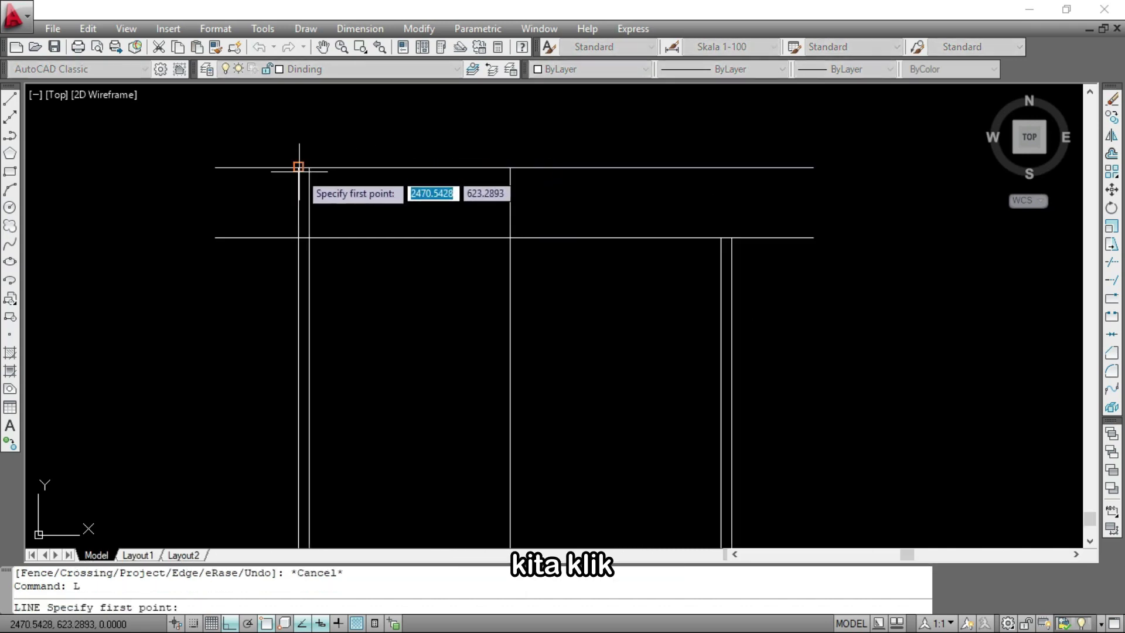
scroll(298, 166, up, 3)
click(299, 163)
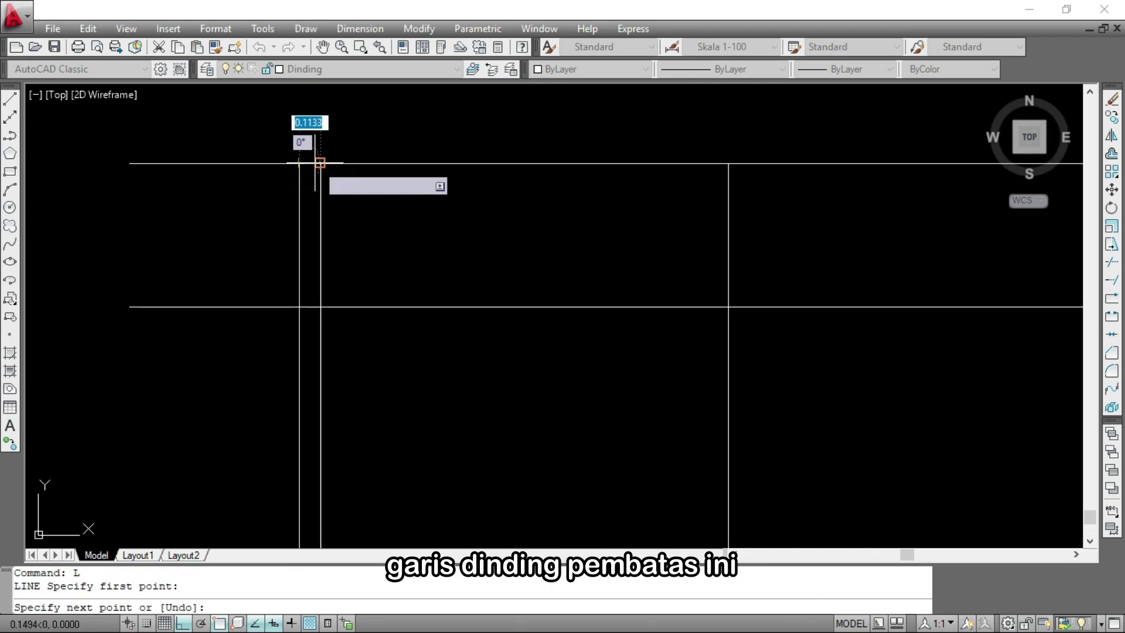
click(321, 163)
key(Return)
Draw a short line closing the top of the right wall pair along the lower height line
scroll(294, 164, down, 6)
scroll(458, 180, up, 6)
key(Return)
click(483, 230)
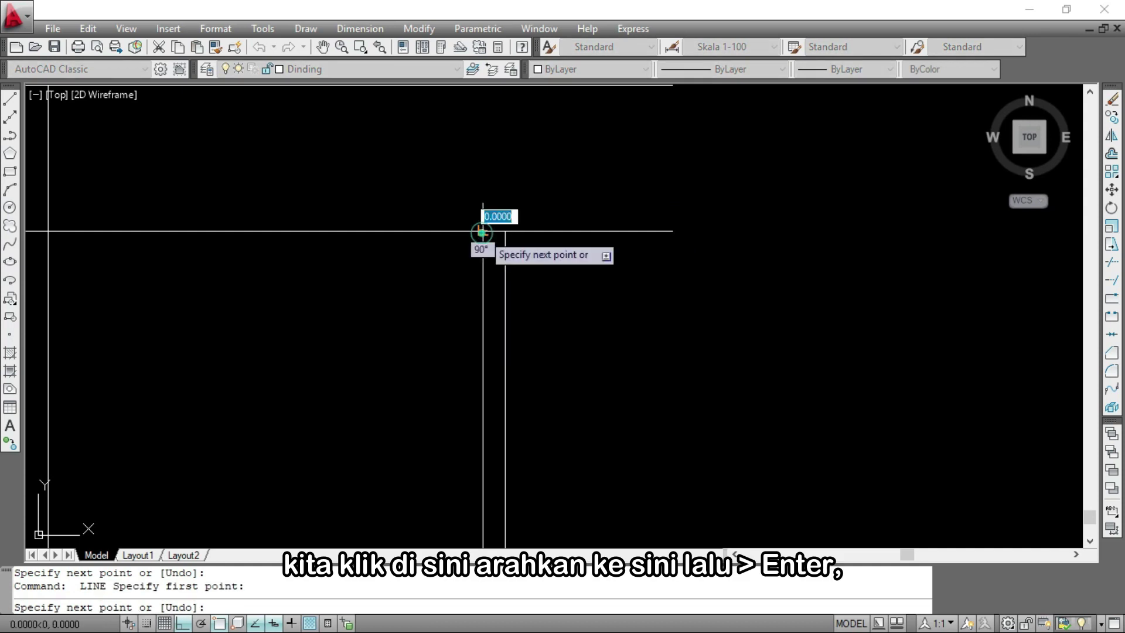
click(505, 231)
key(Return)
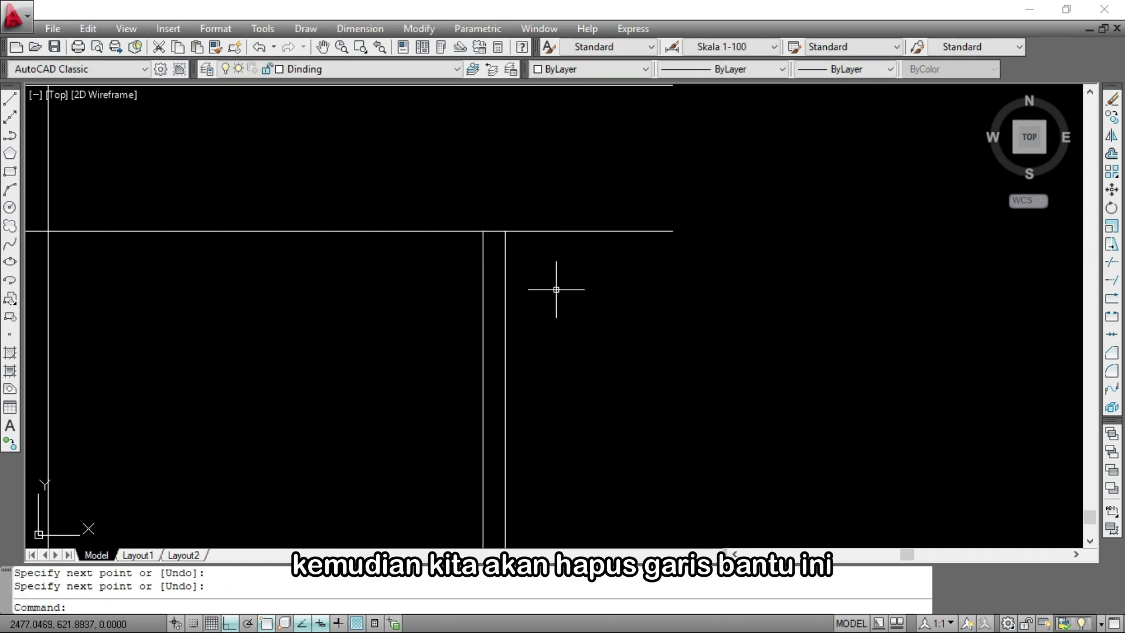
Erase the two horizontal height guide lines across the top of the walls
scroll(454, 275, down, 3)
click(417, 286)
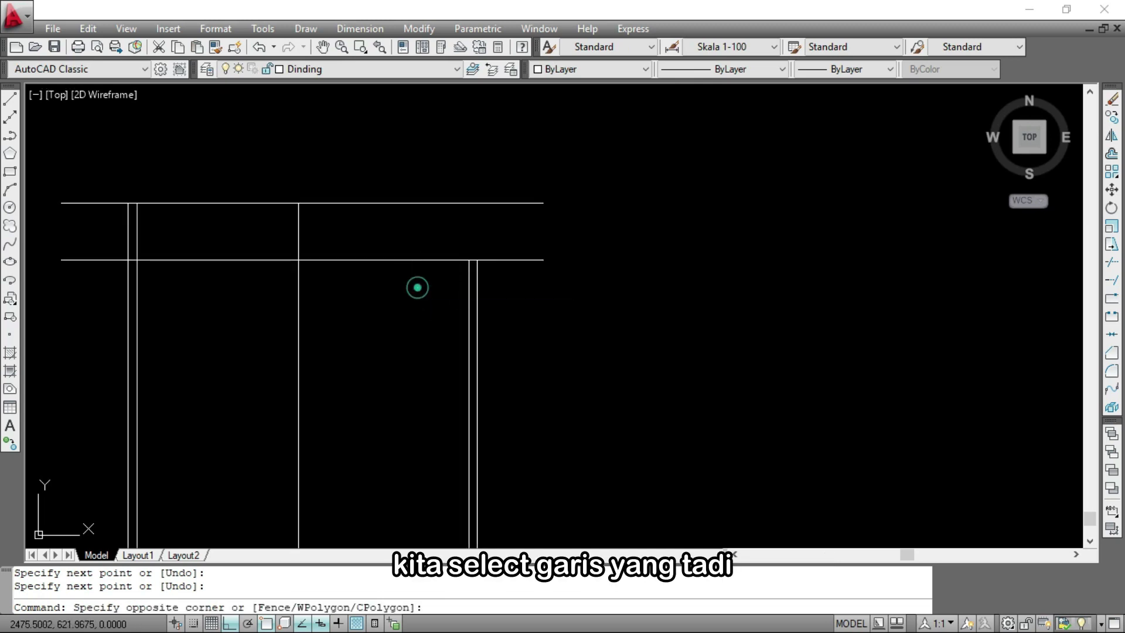
click(348, 174)
text(E)
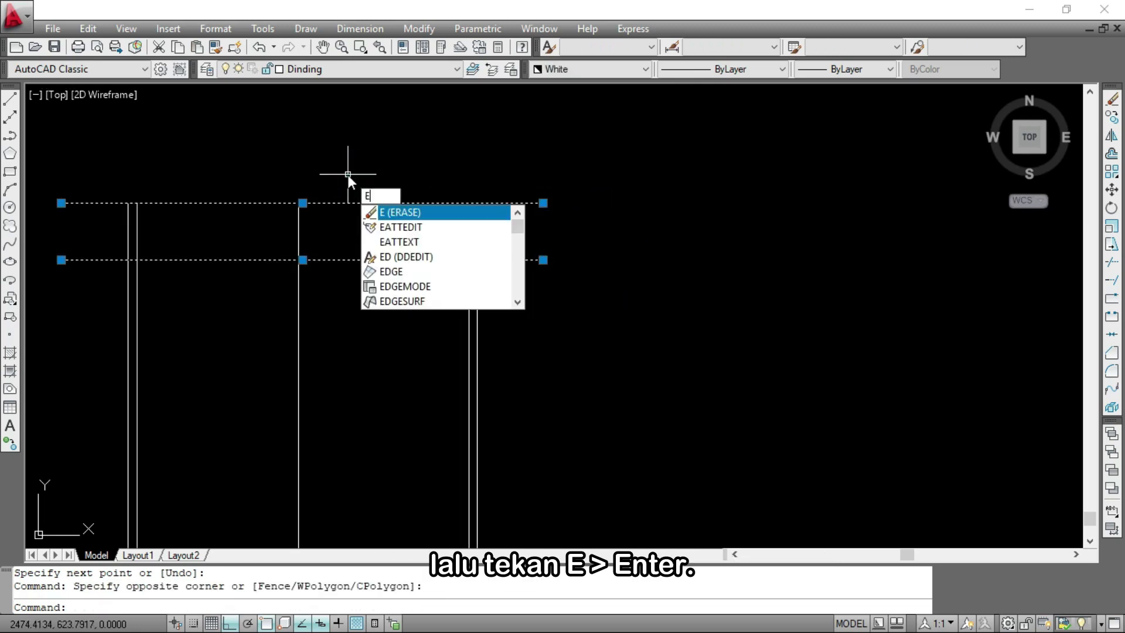
key(Return)
Offset the short ground line upward by 0.35 for the terrace floor level
scroll(385, 163, down, 4)
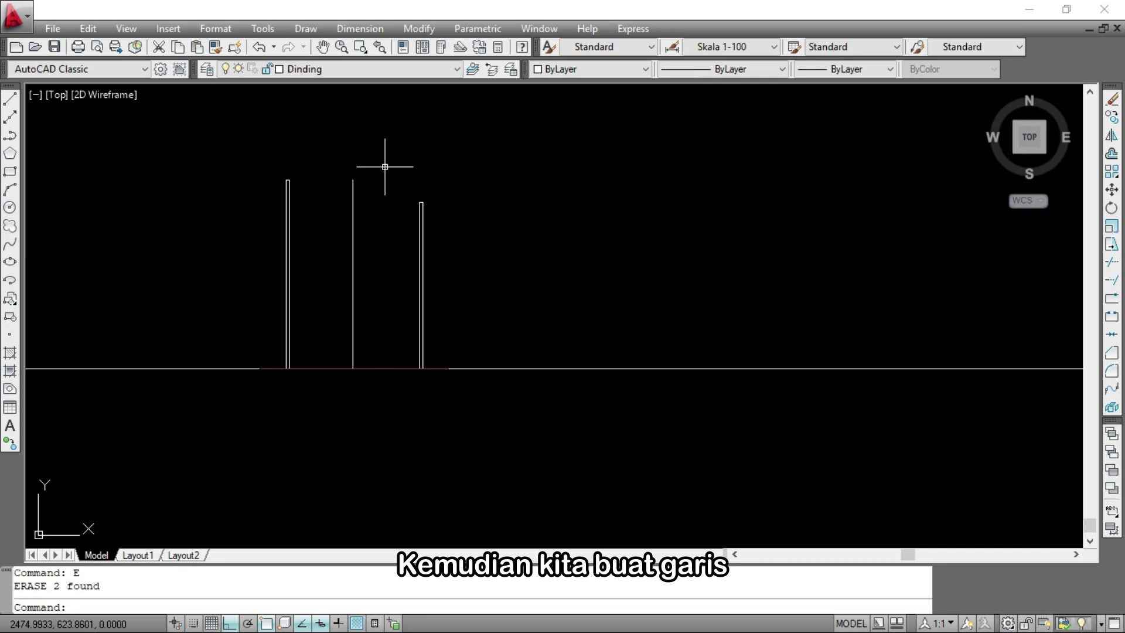
scroll(377, 169, down, 2)
scroll(322, 273, up, 4)
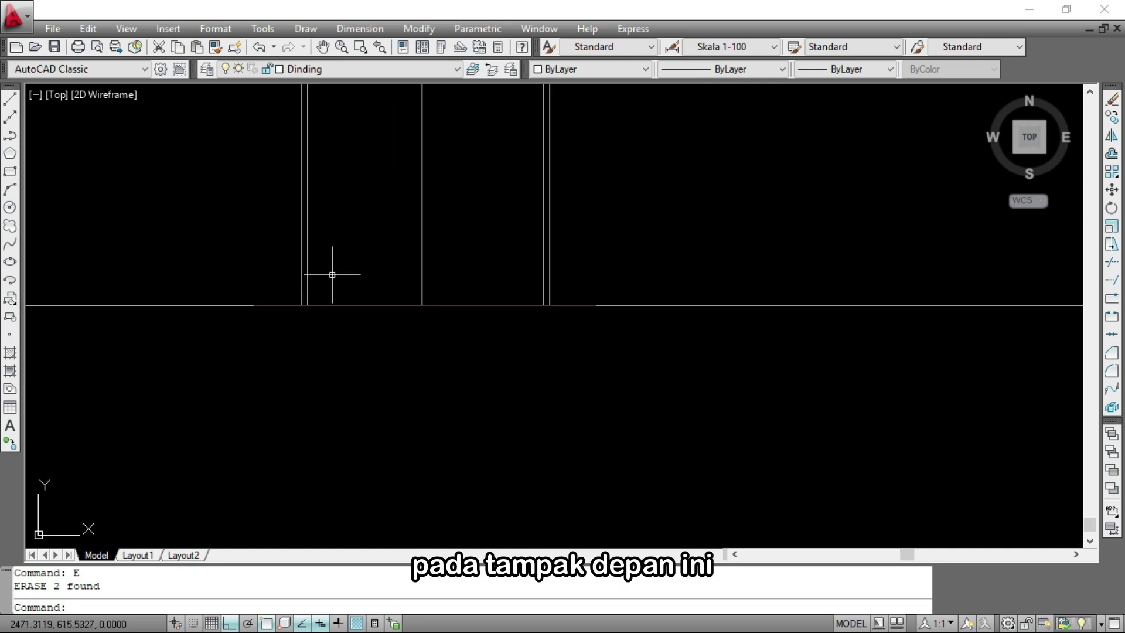
text(o)
key(Return)
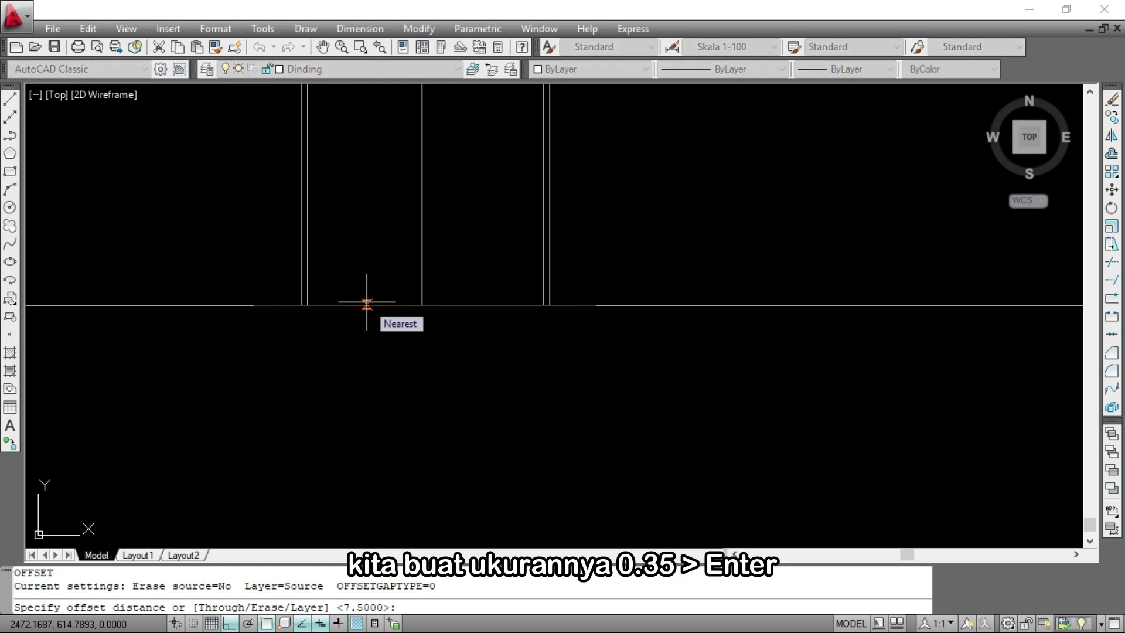
text(0)
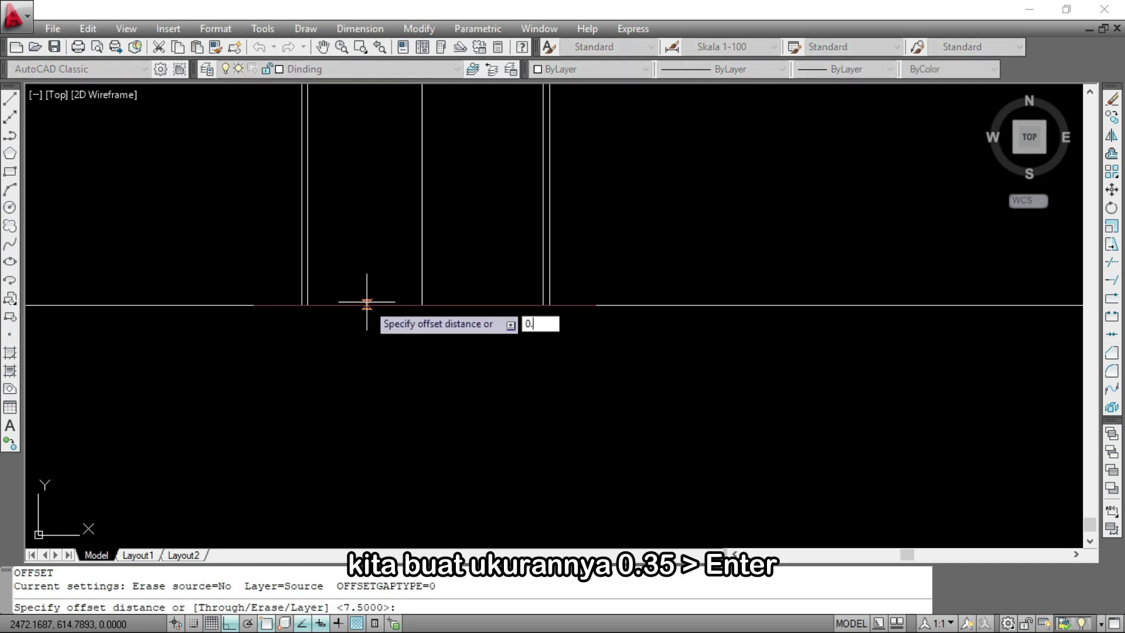
text(.35)
key(Return)
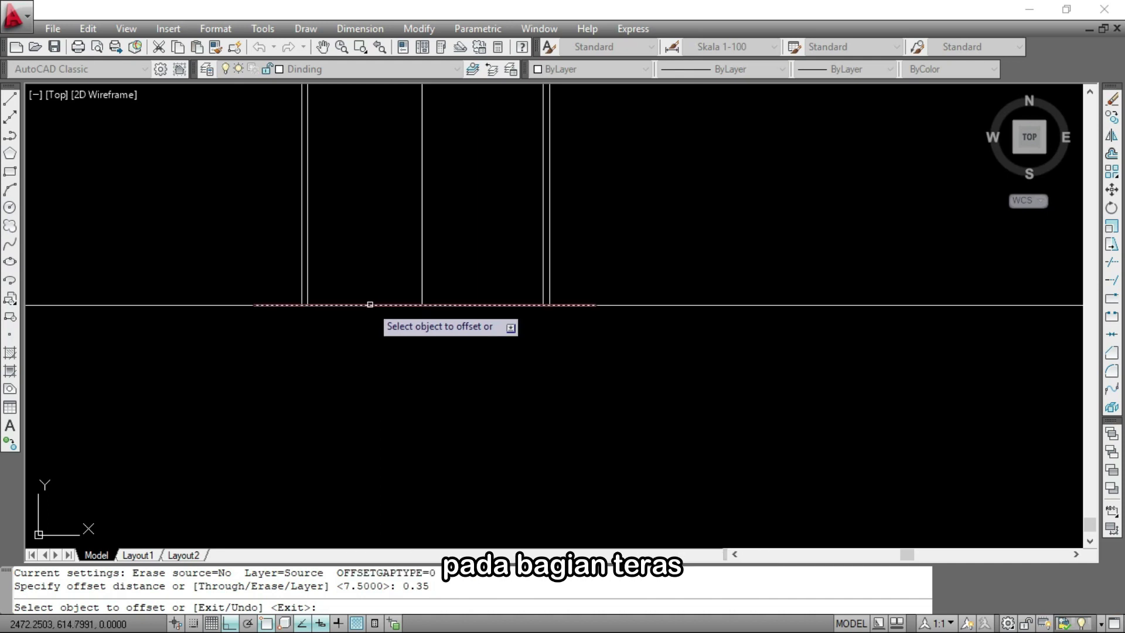
click(370, 304)
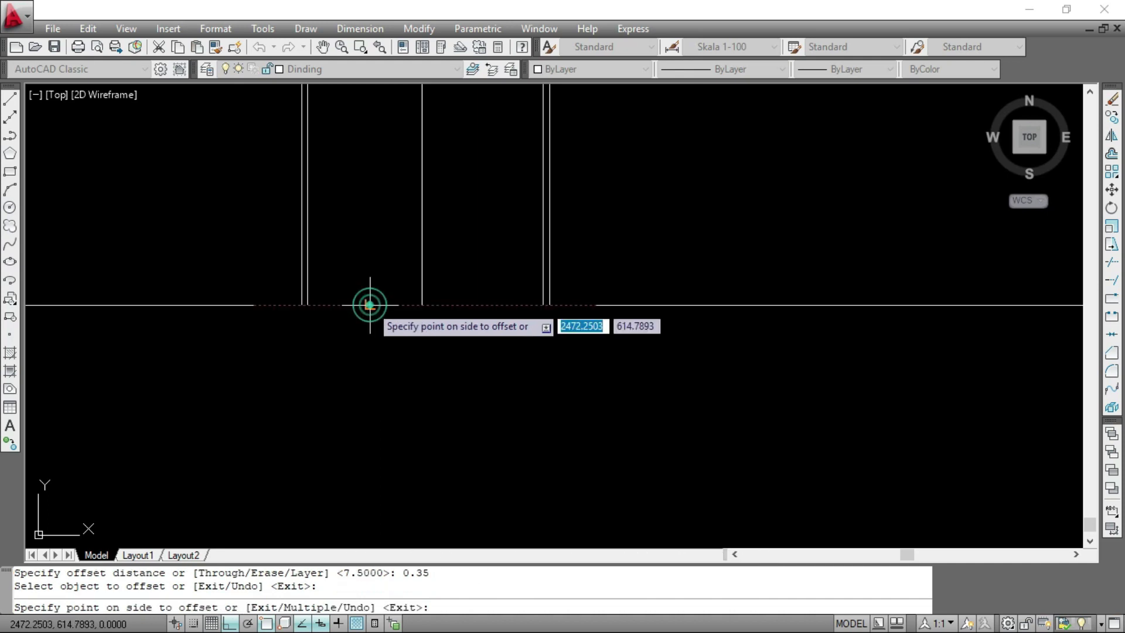
click(372, 253)
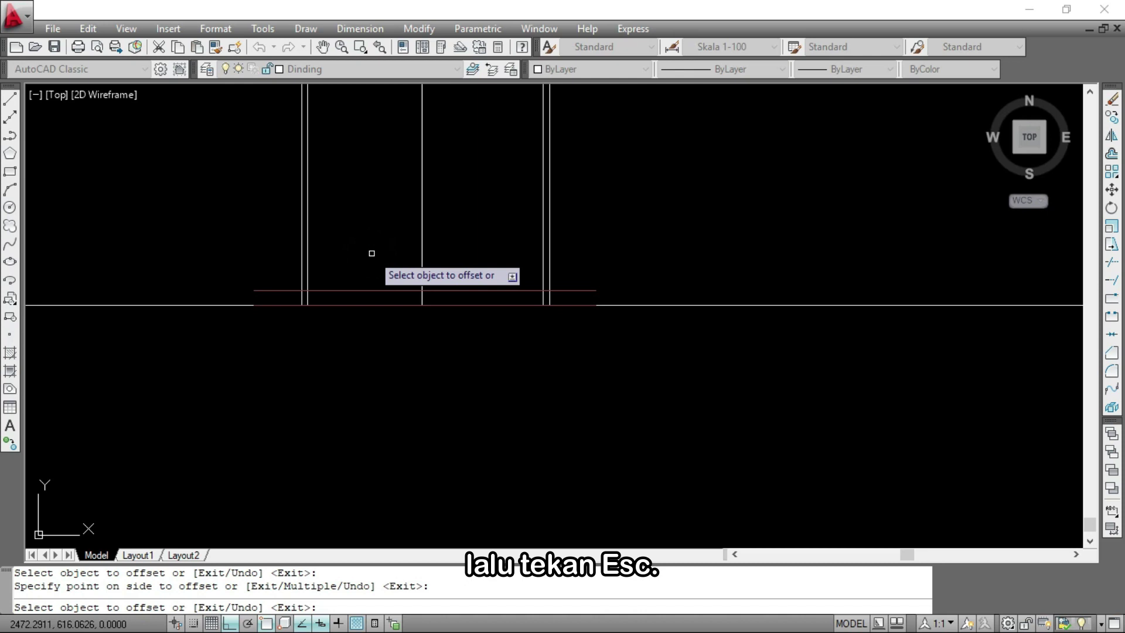
key(Escape)
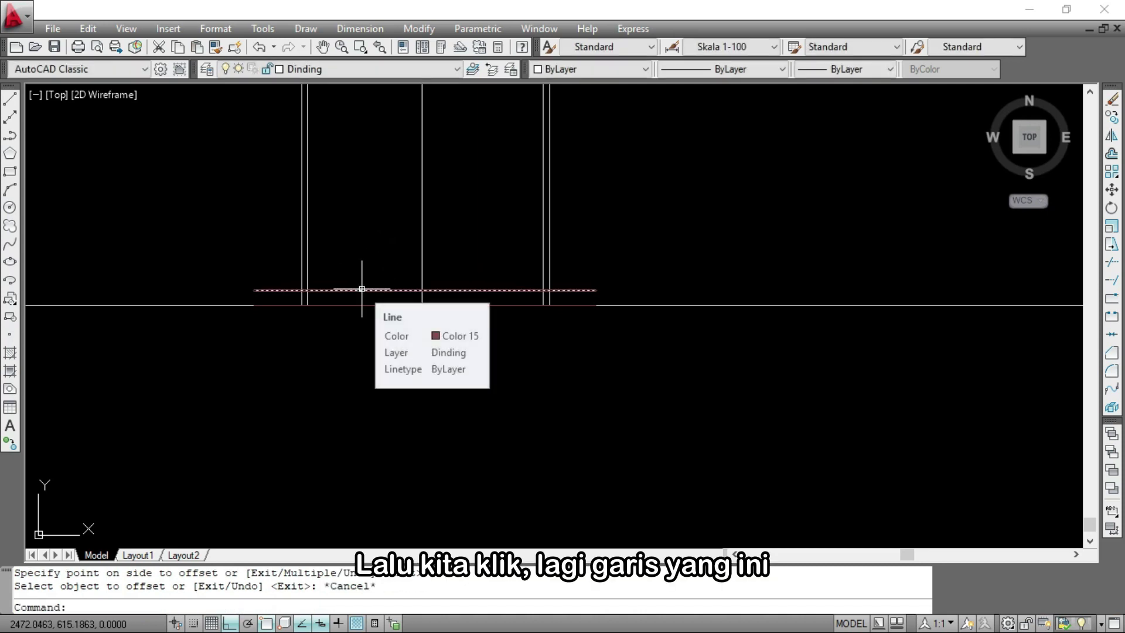
Shorten both ends of the terrace floor line so it spans from the left wall's inner face to the middle vertical line
click(362, 289)
click(254, 290)
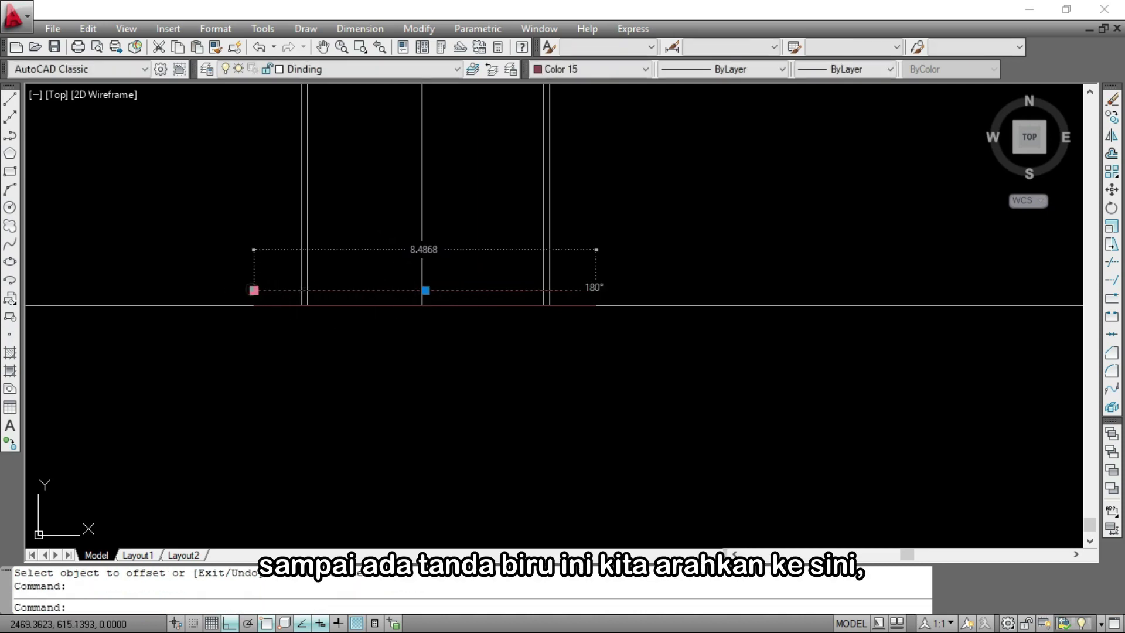
click(307, 290)
click(596, 290)
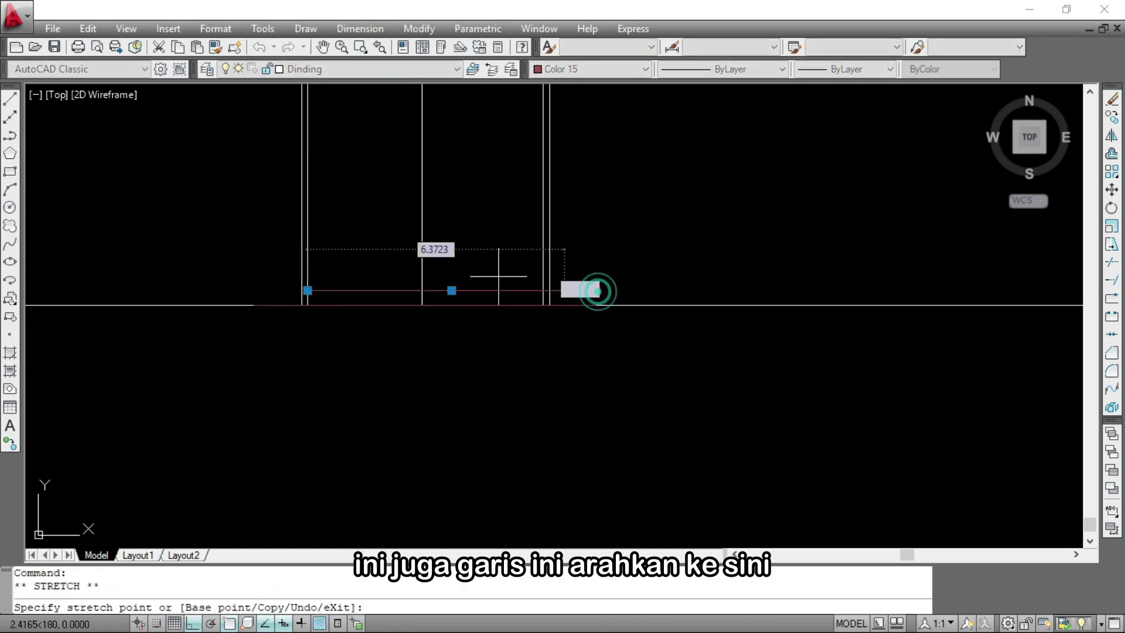
click(422, 290)
key(Escape)
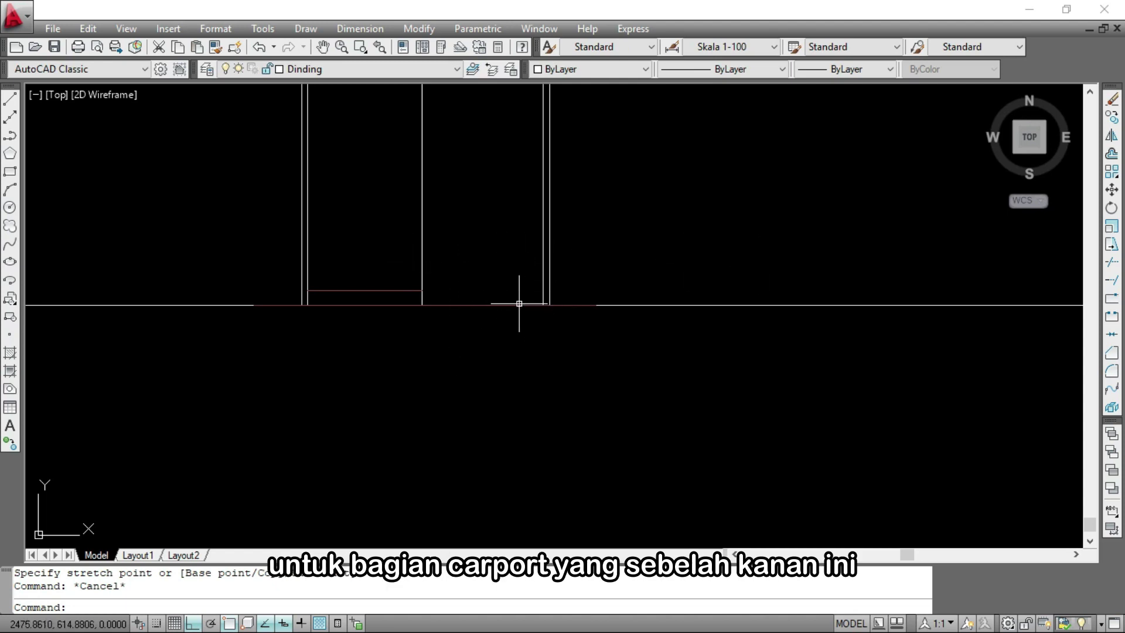
Offset the short ground line upward by 0.20 for the carport floor level
text(o)
key(Return)
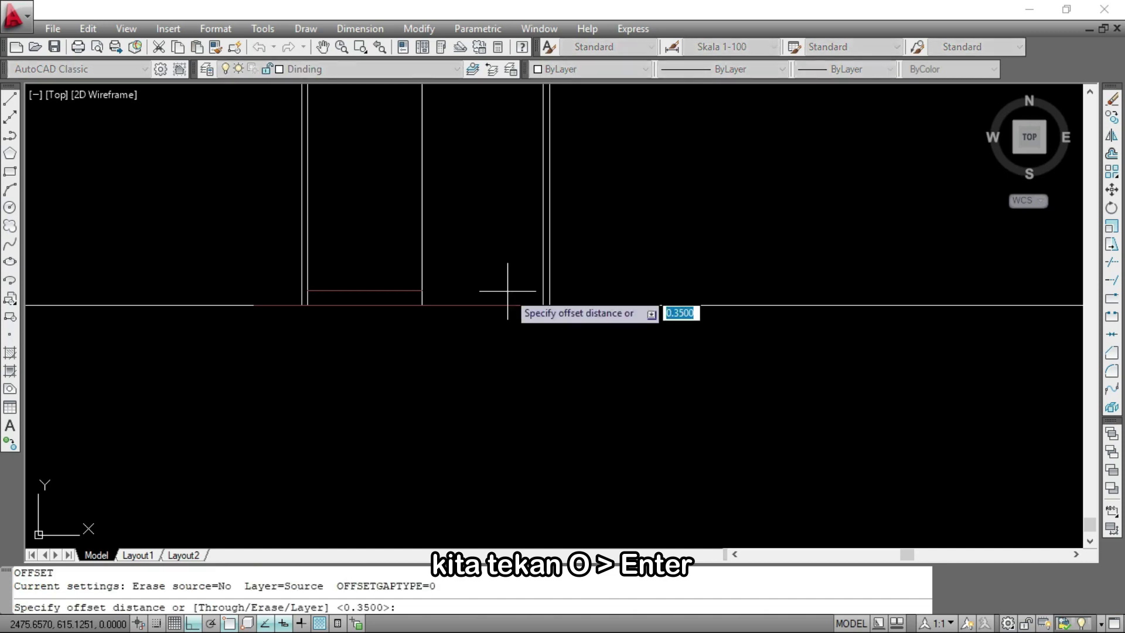
text(0.2)
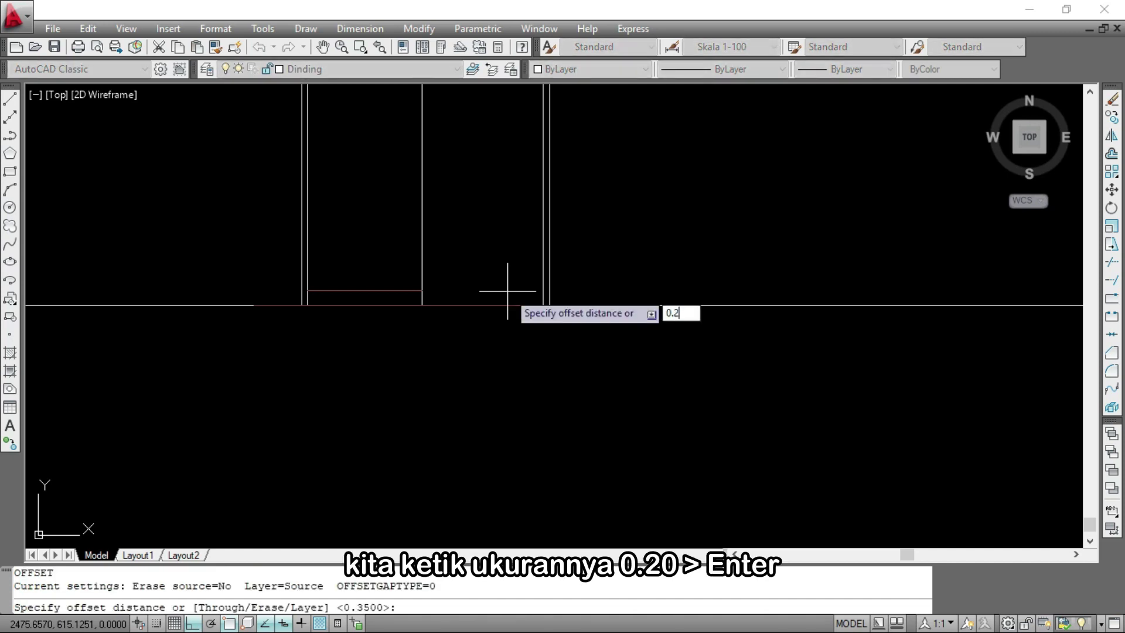
text(0)
key(Return)
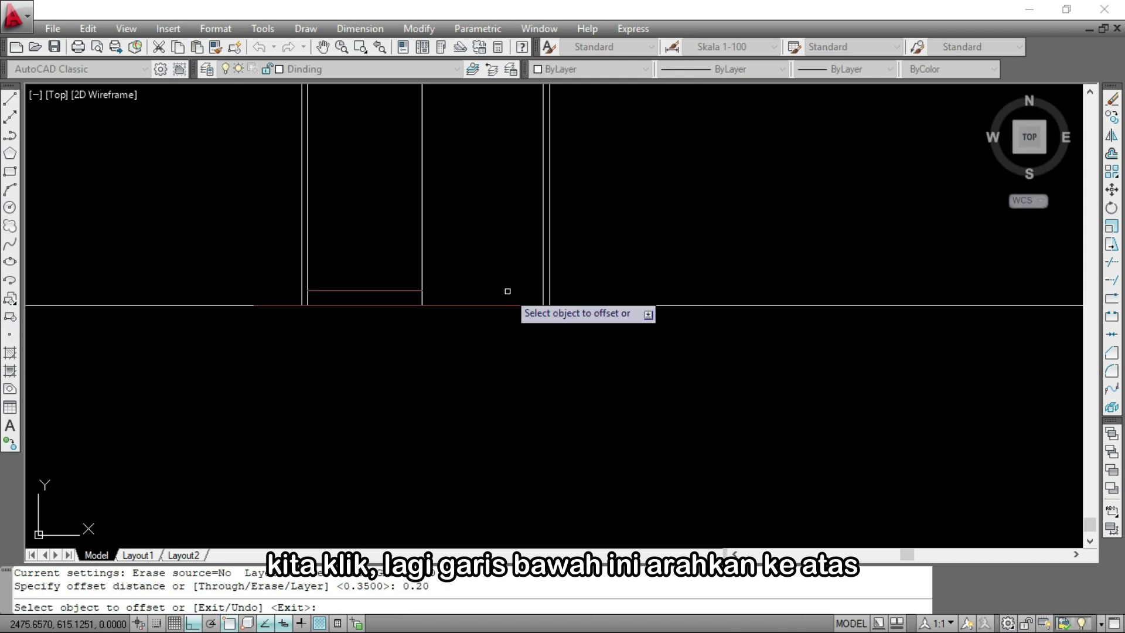
click(505, 304)
click(501, 261)
key(Escape)
Shorten both ends of the carport floor line so it spans from the middle vertical line to the right wall's inner face
scroll(269, 293, up, 3)
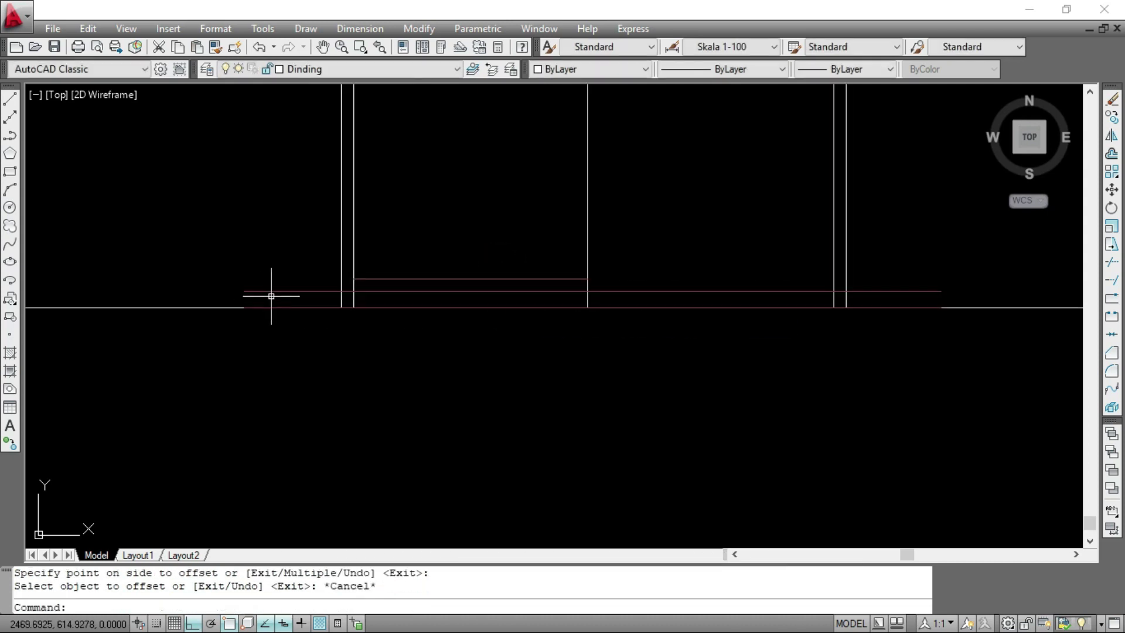
click(396, 292)
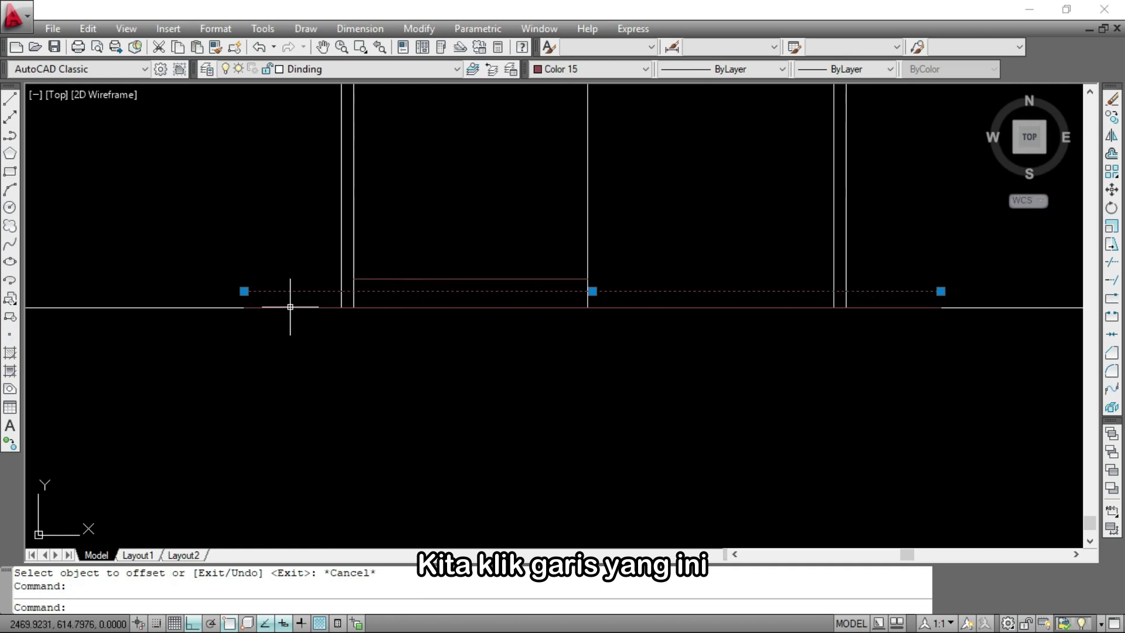
click(243, 292)
click(586, 291)
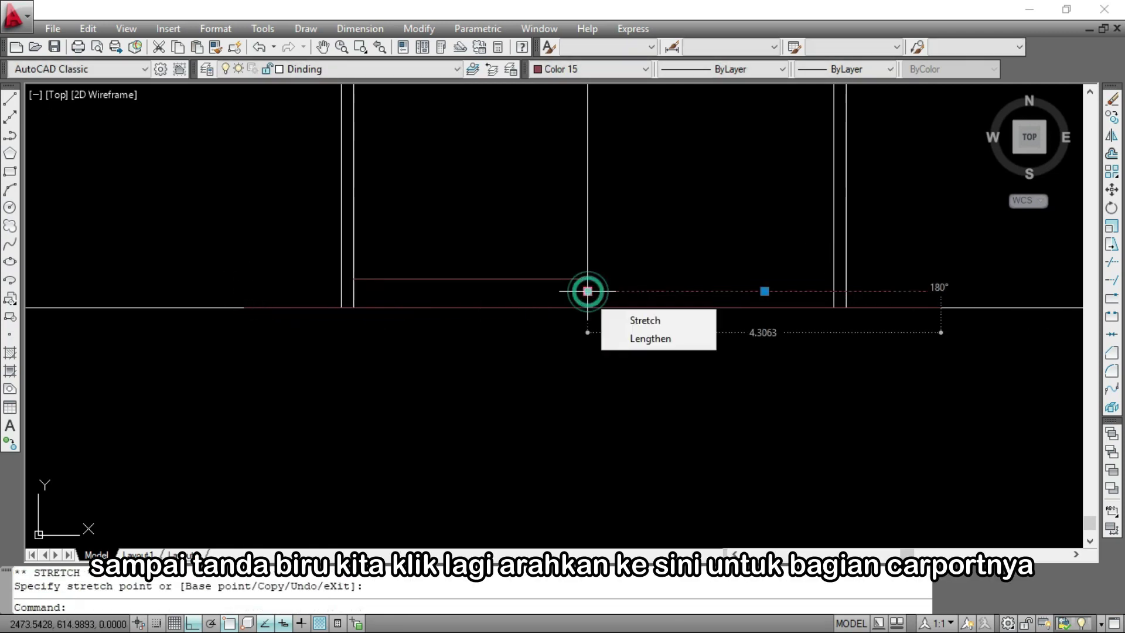
click(941, 292)
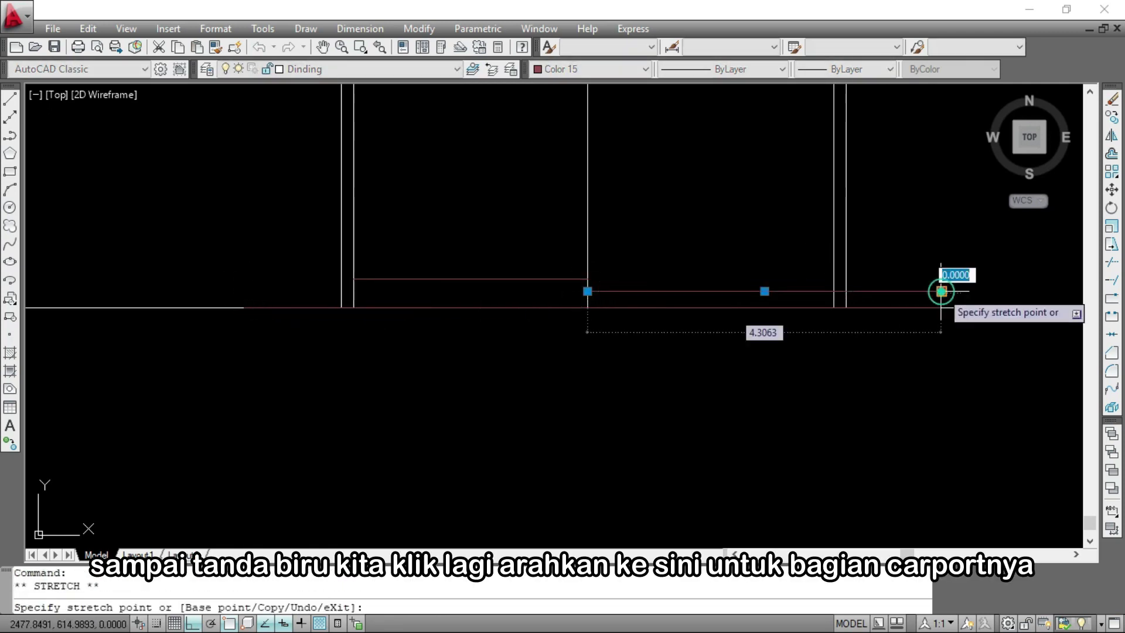
click(834, 292)
key(Escape)
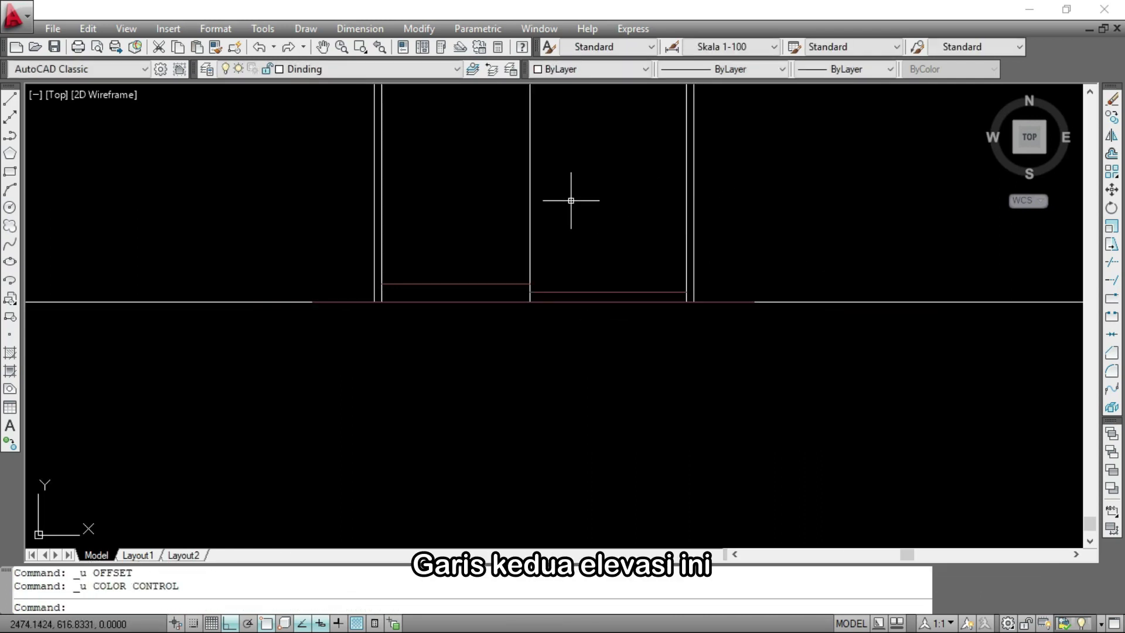
Change the colour of the terrace and carport floor lines to White
click(480, 289)
click(452, 274)
click(586, 298)
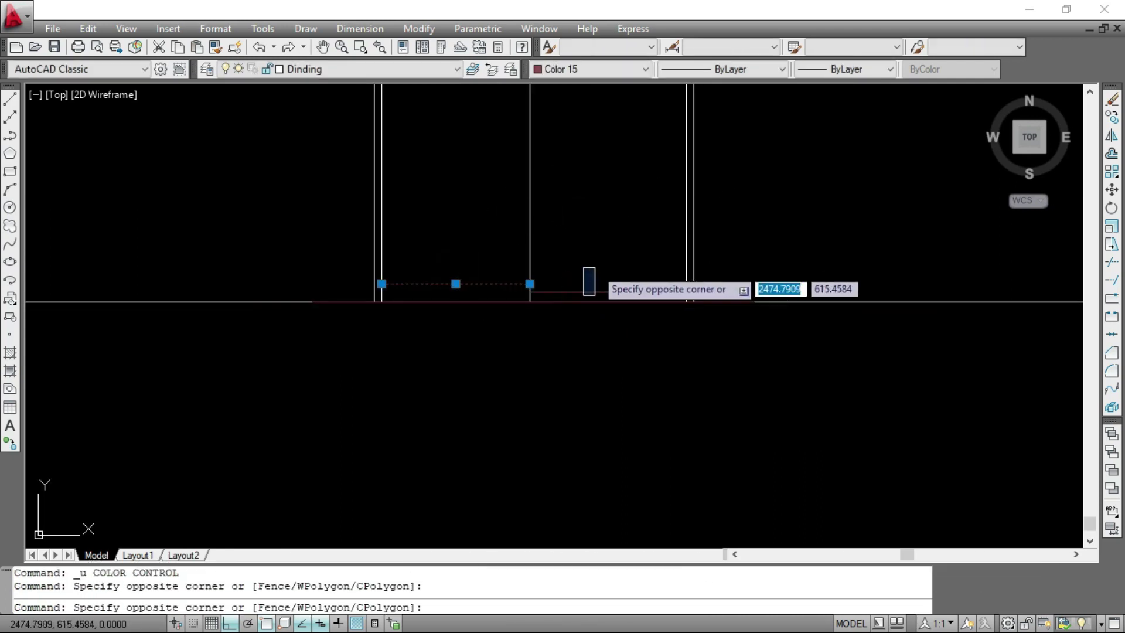
click(583, 282)
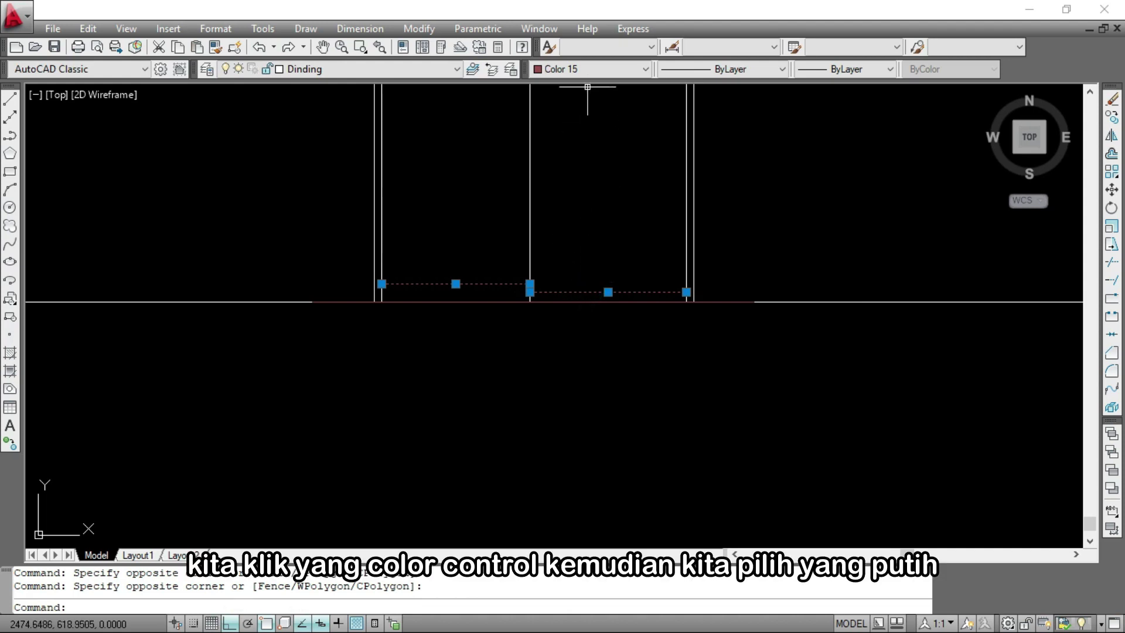
click(585, 68)
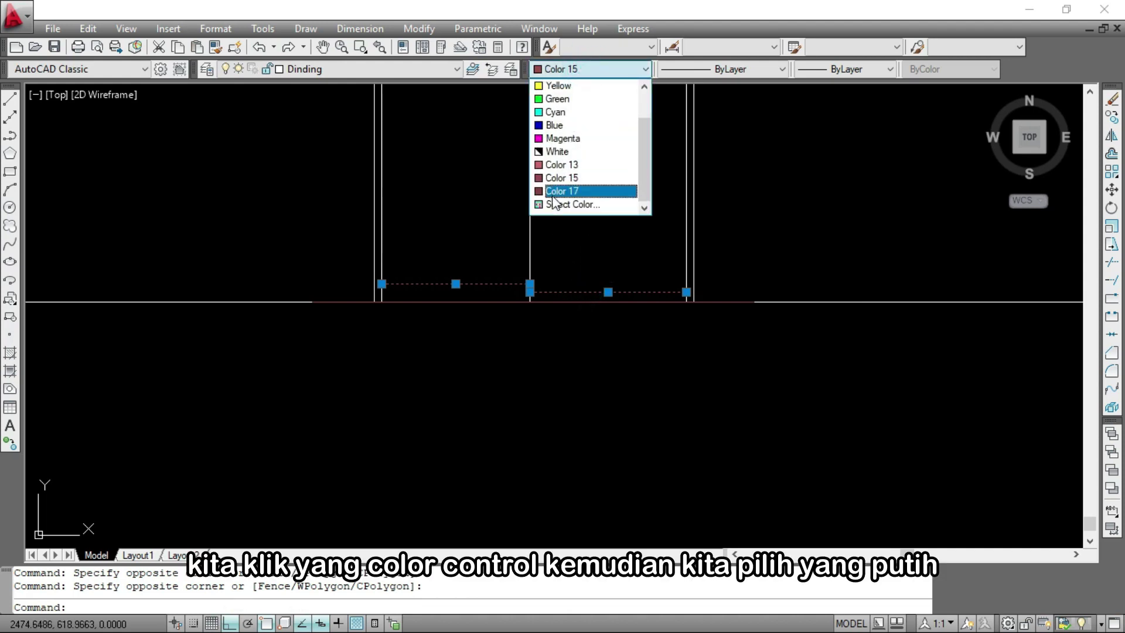
click(558, 152)
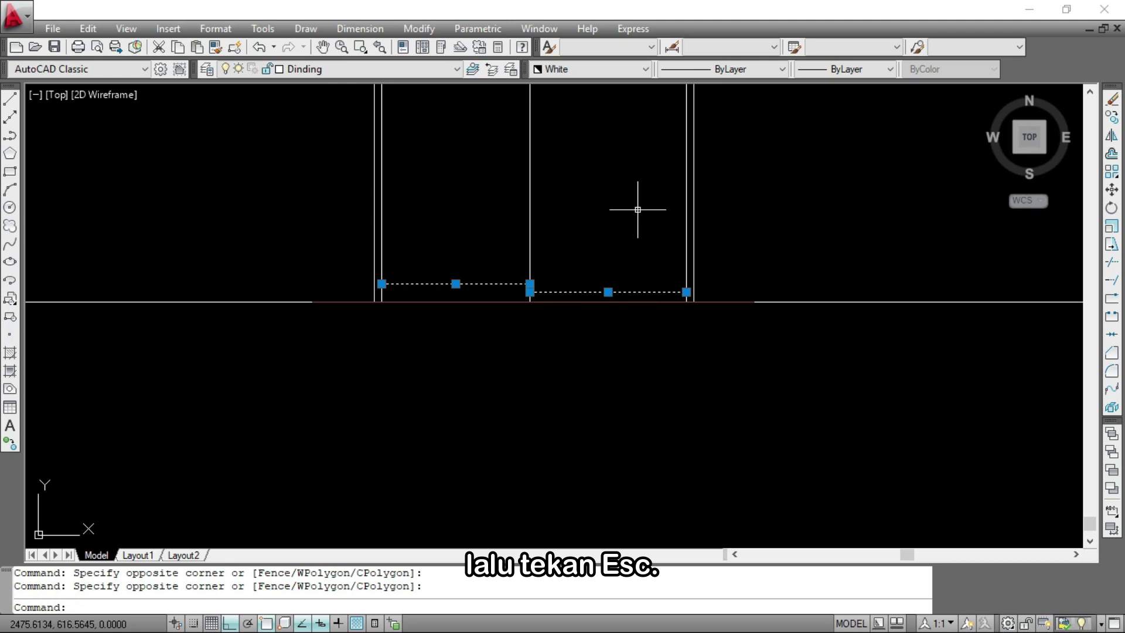
key(Escape)
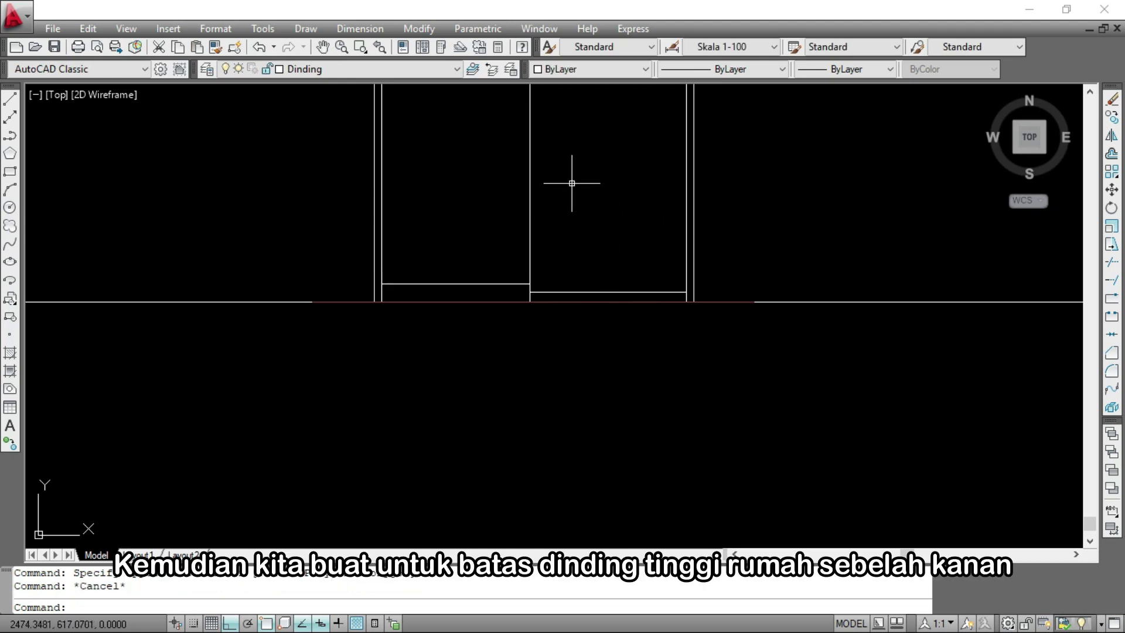
Offset the carport floor line upward by 3.70 for the height limit of the house's right-hand wall
text(o)
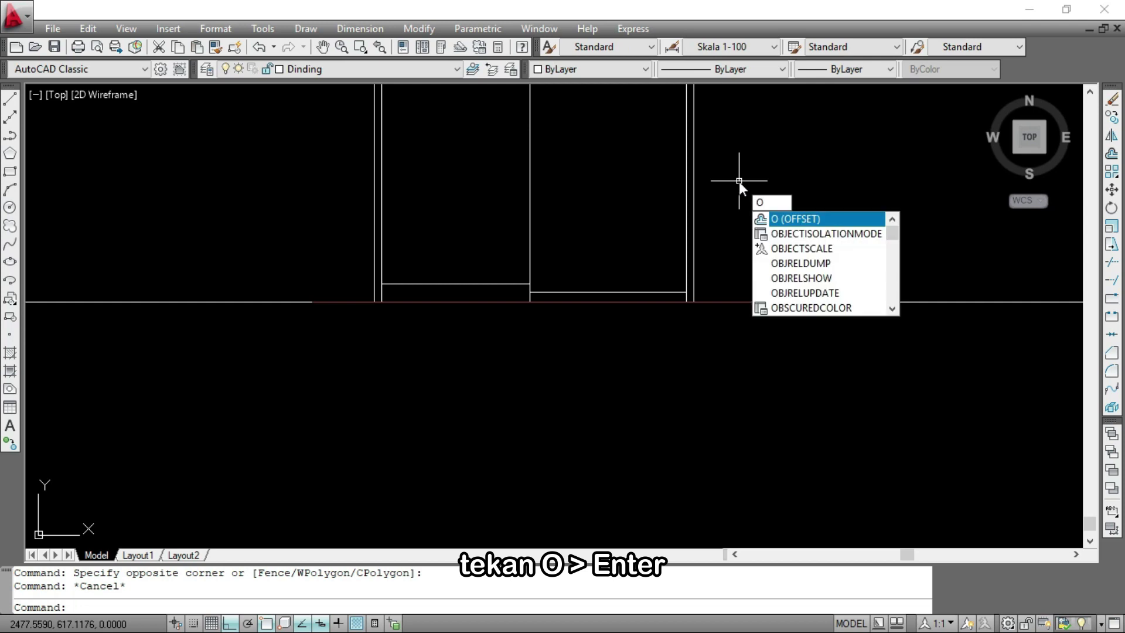
key(Return)
text(3.)
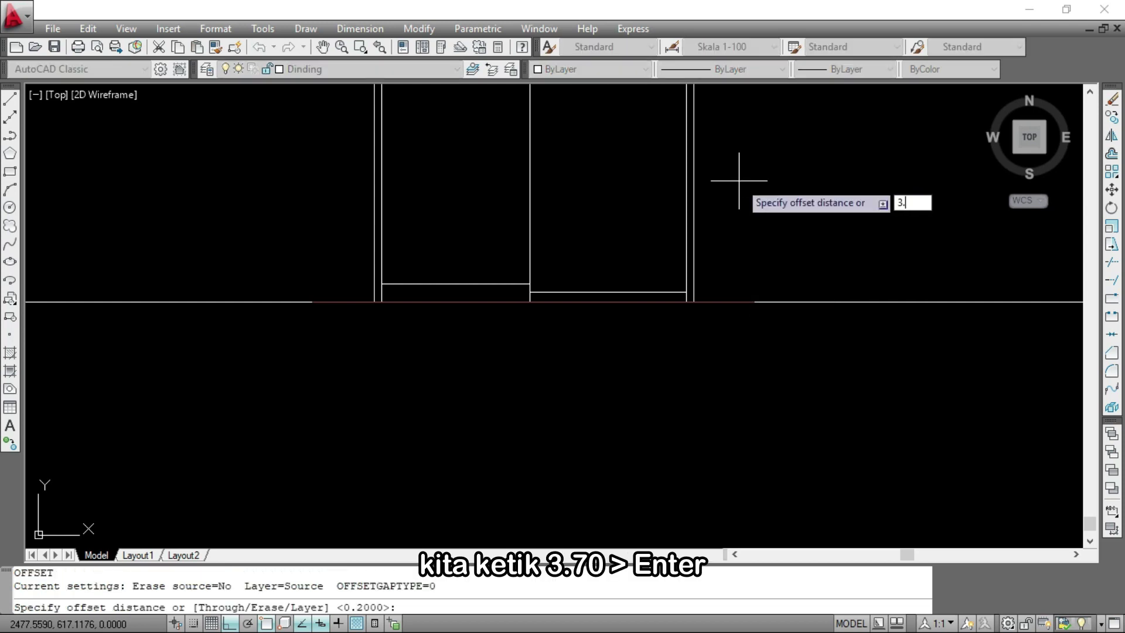
text(70)
key(Return)
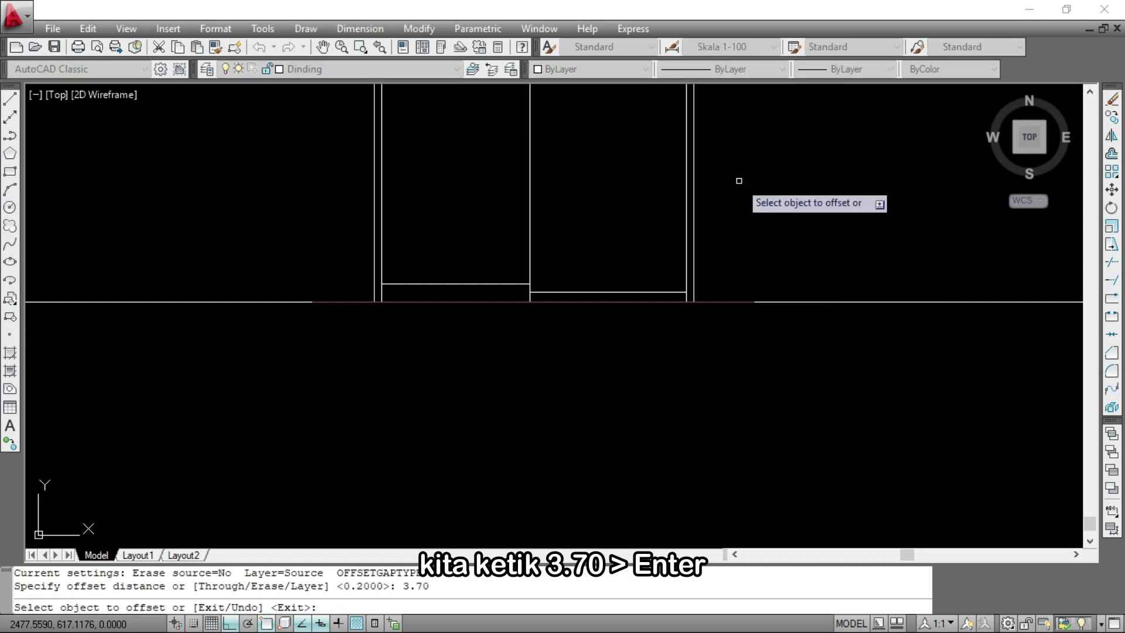
click(644, 289)
click(636, 137)
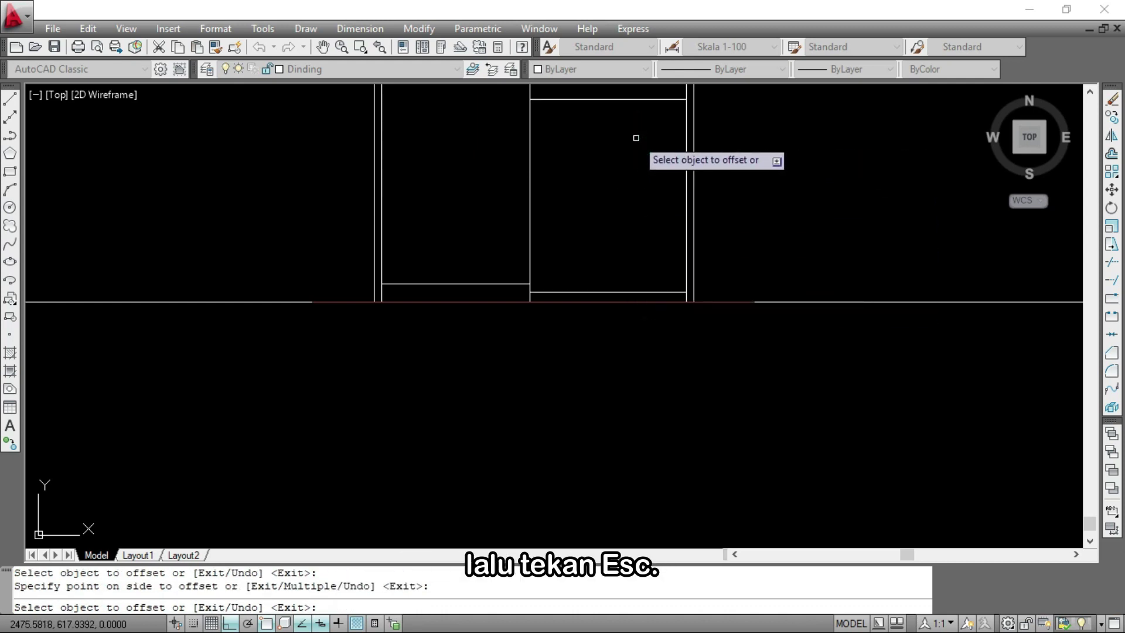
key(Escape)
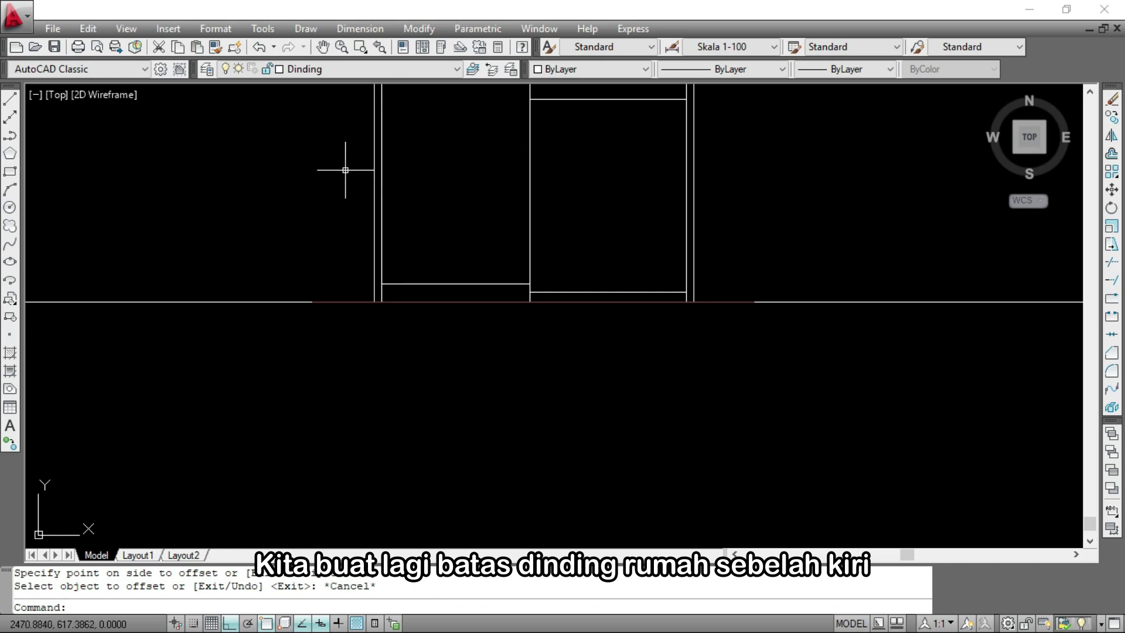
Offset the terrace floor line upward by 4.55 for the height limit of the house's left-hand wall
text(O)
key(Return)
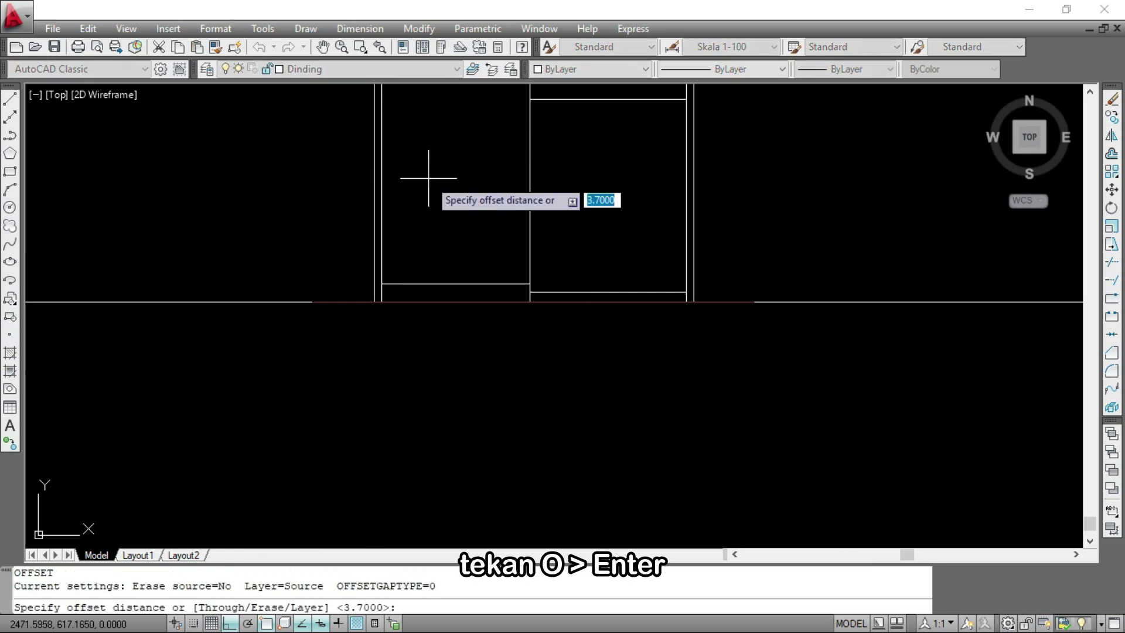
text(4.)
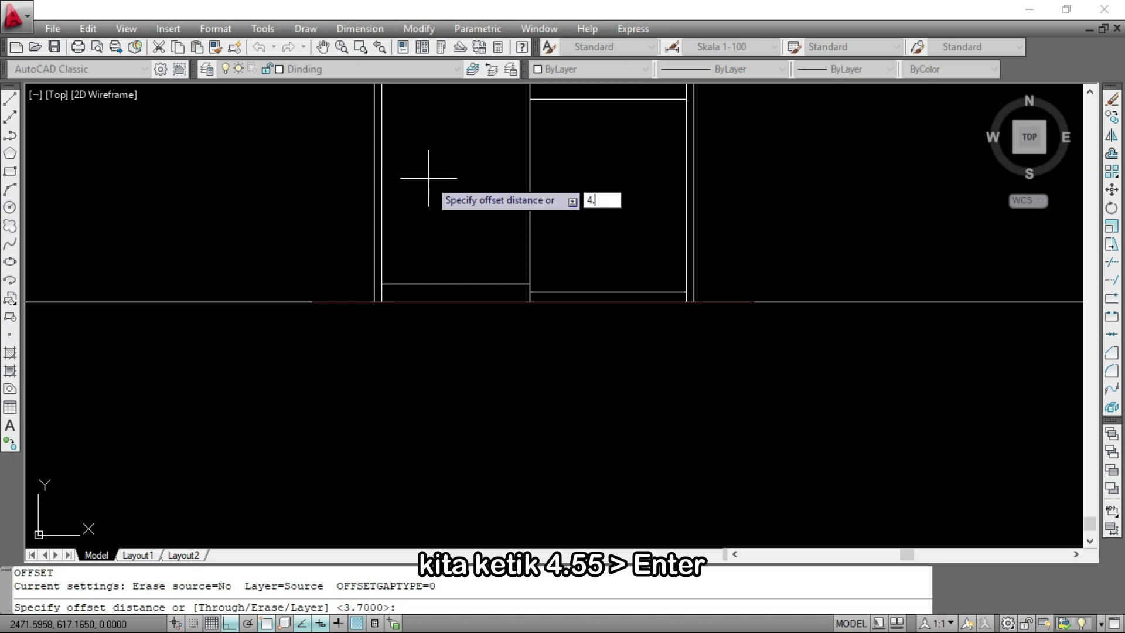
key(Return)
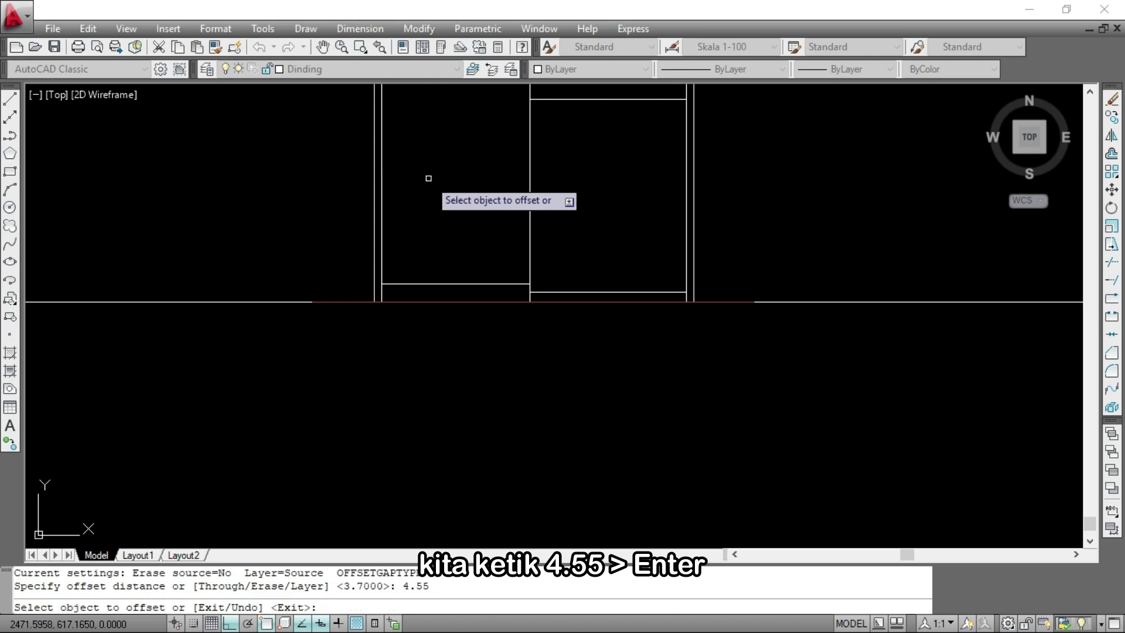
click(432, 283)
scroll(451, 237, down, 2)
click(455, 131)
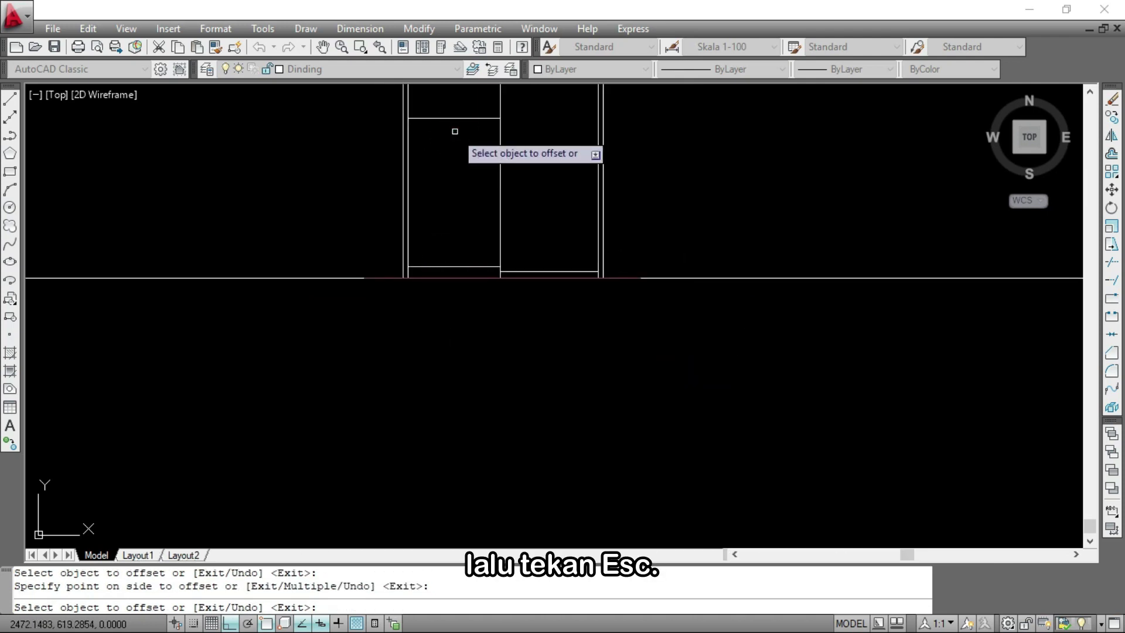
key(Escape)
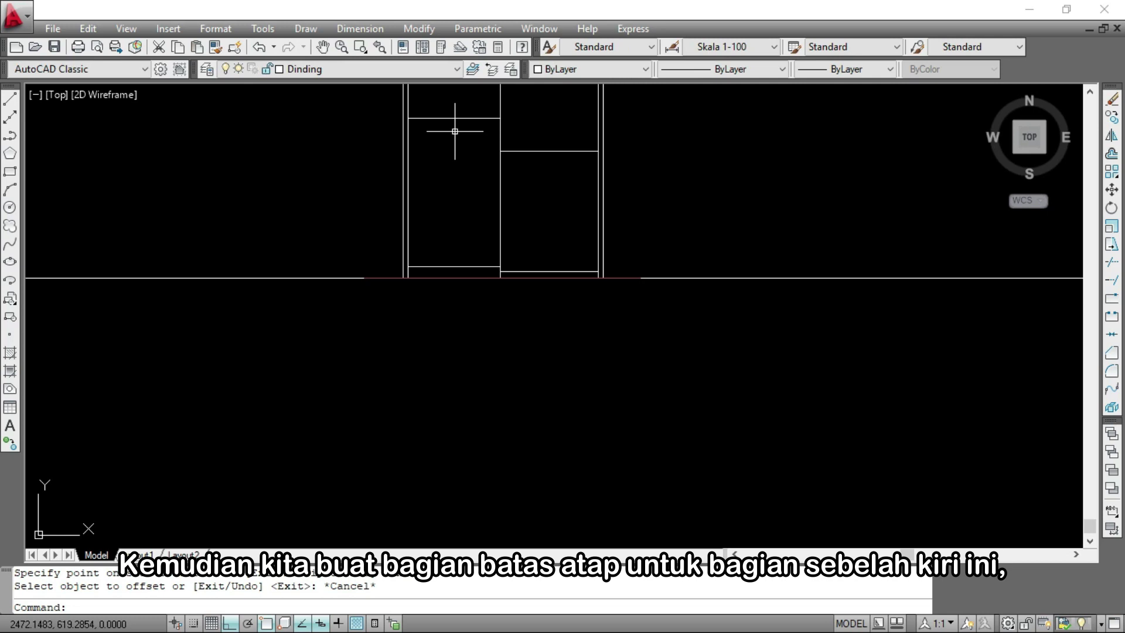
Draw a ray straight down from the corner of the red roof boundary in the plan's carport area through the elevation
scroll(533, 320, down, 3)
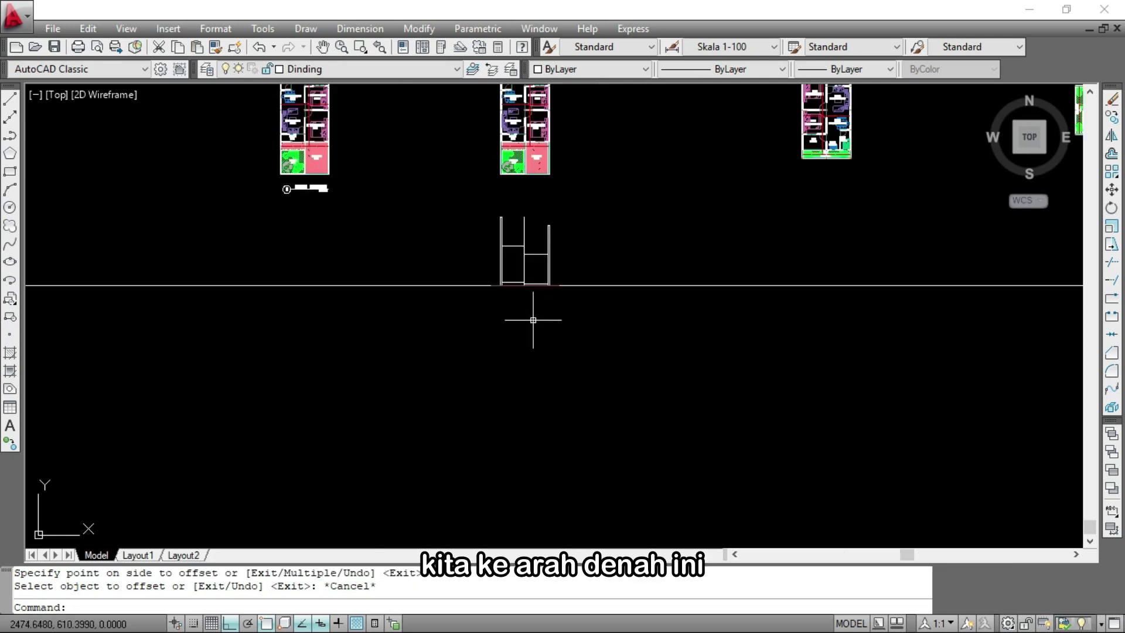
scroll(526, 152, up, 8)
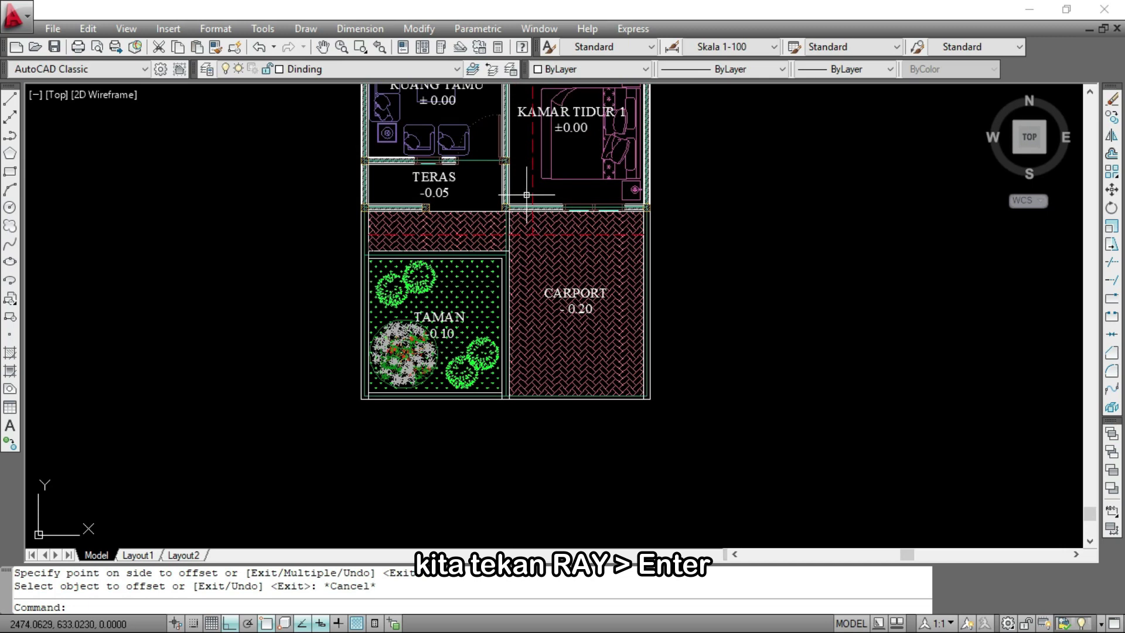
scroll(527, 163, down, 3)
scroll(530, 314, up, 2)
text(ay)
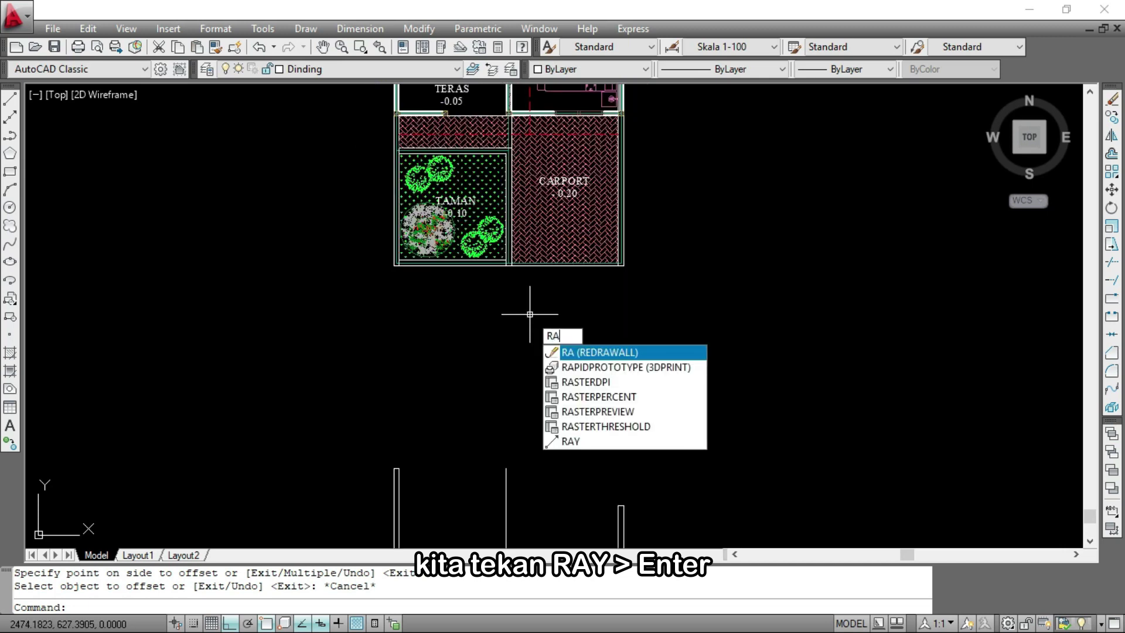
key(Return)
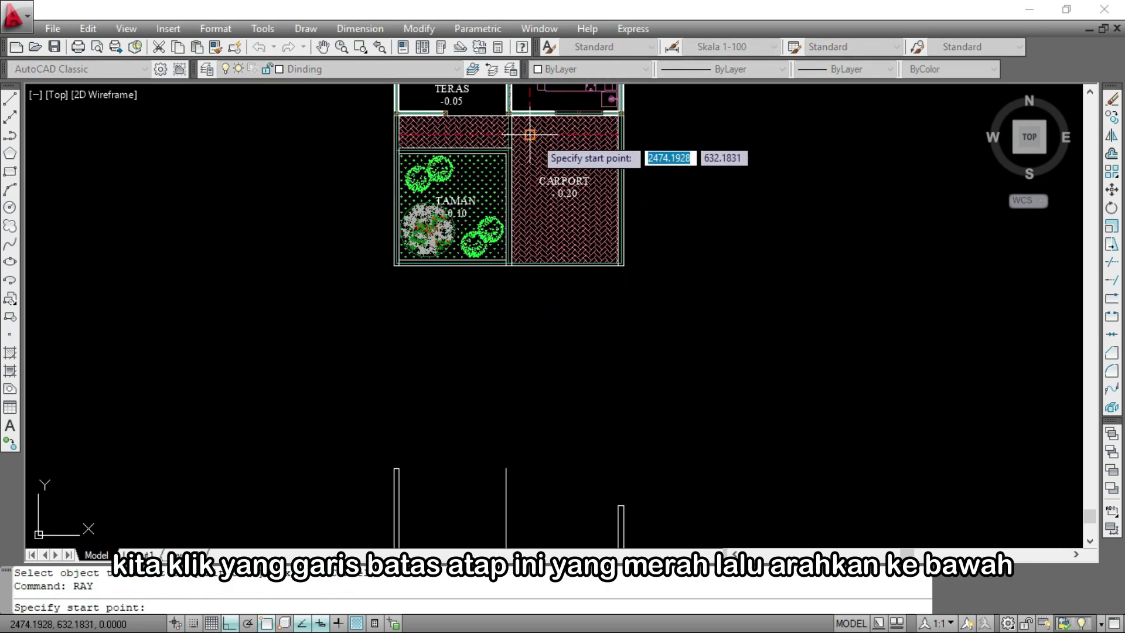
click(530, 134)
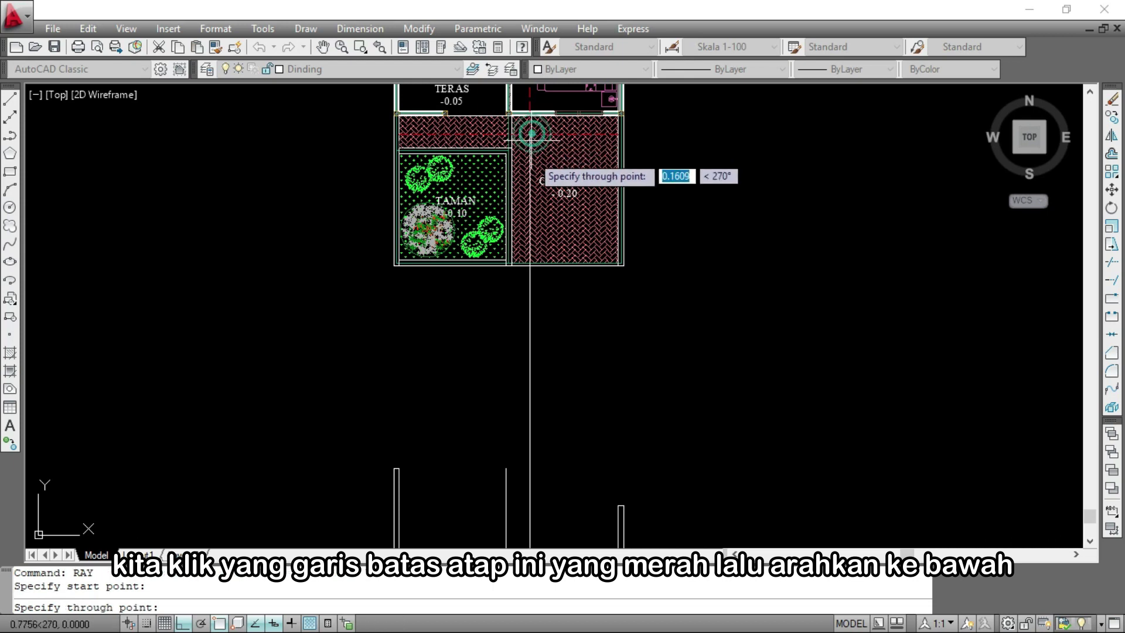
click(538, 348)
key(Escape)
Trim the roof boundary ray below the carport side's wall-height line, including the pieces crossing the ground and floor lines
scroll(507, 358, down, 3)
scroll(509, 373, up, 3)
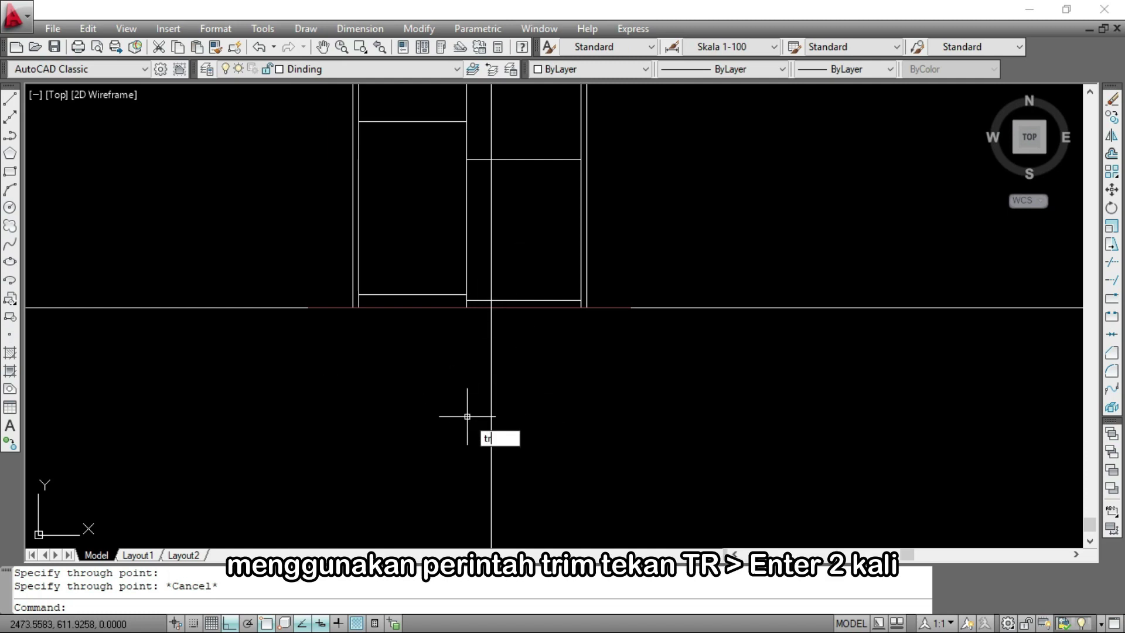
key(Return)
key(Return)
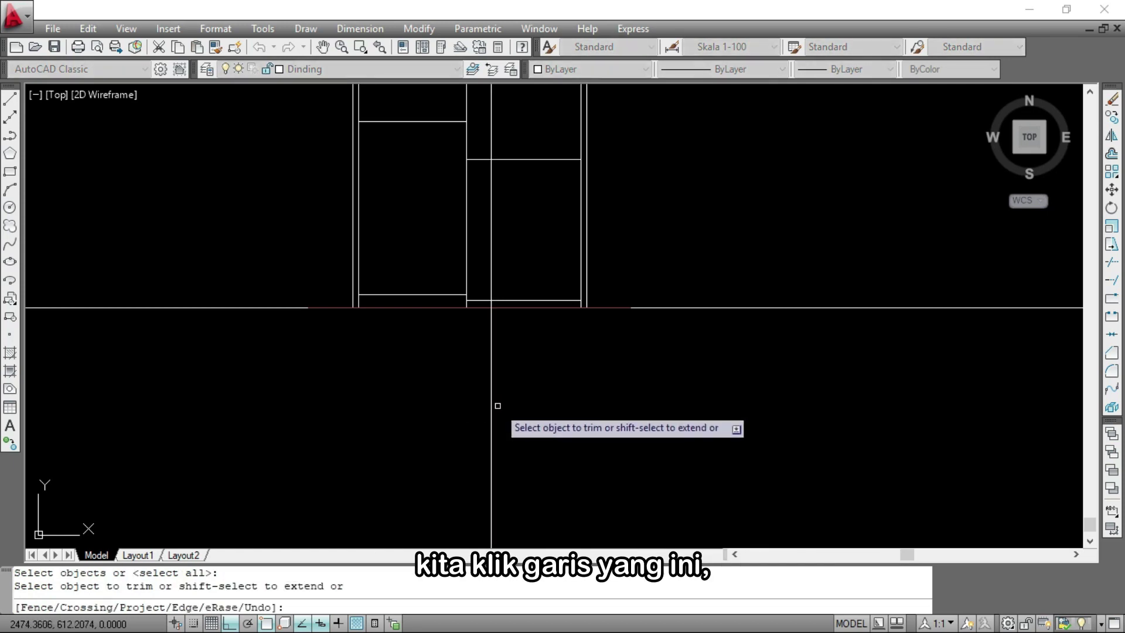
click(519, 429)
click(437, 385)
scroll(490, 294, up, 5)
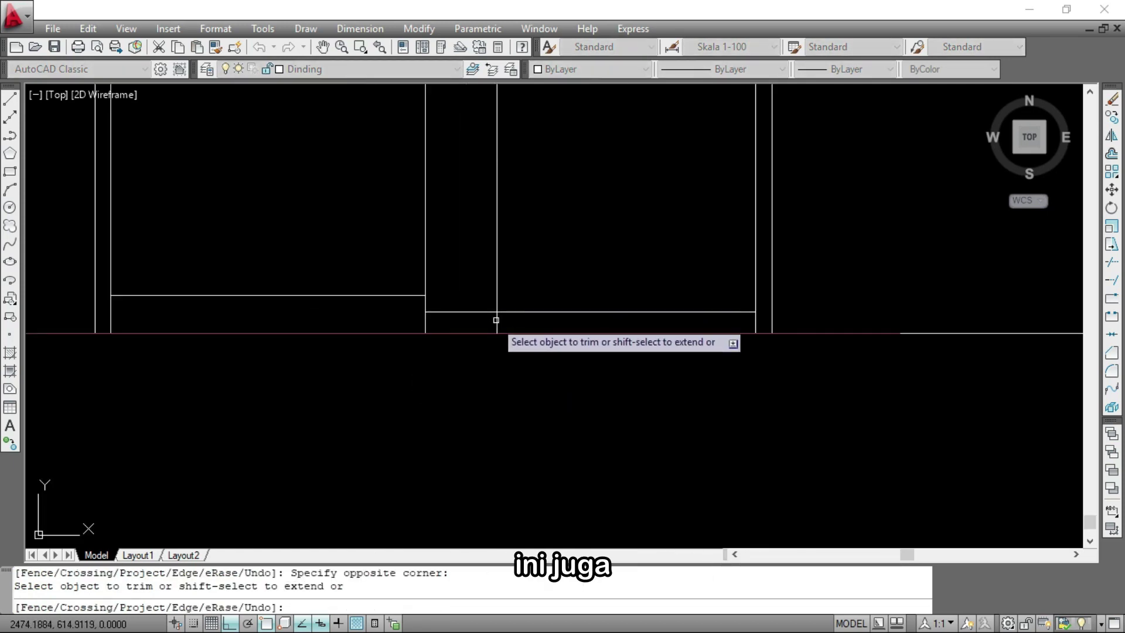
click(497, 323)
click(496, 254)
scroll(497, 287, down, 5)
click(508, 218)
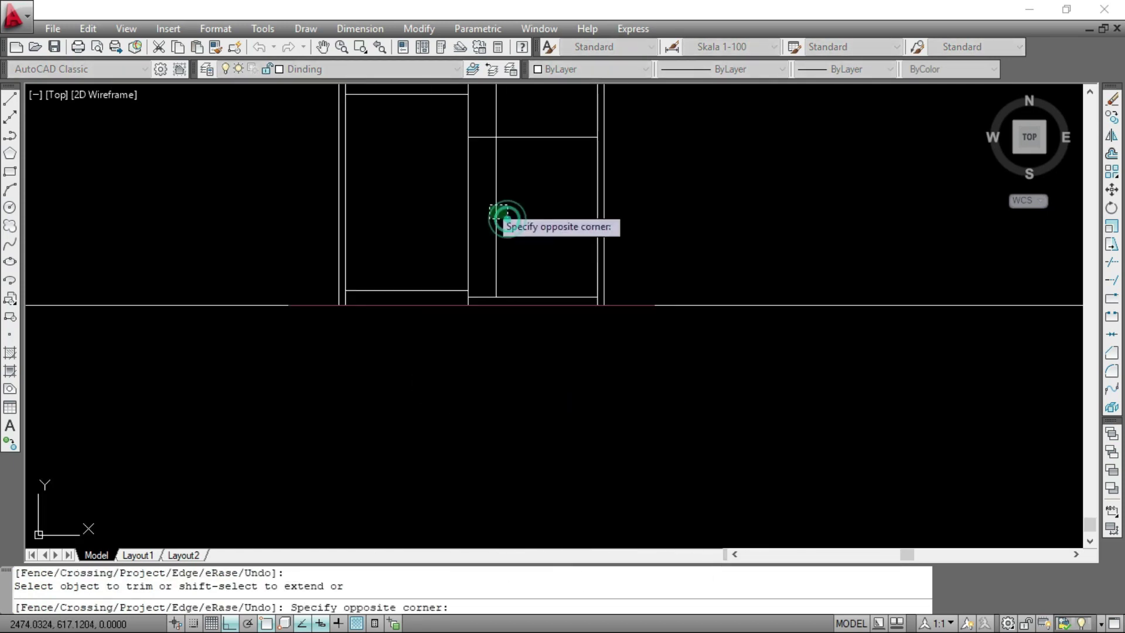
click(490, 205)
scroll(510, 222, down, 2)
key(Escape)
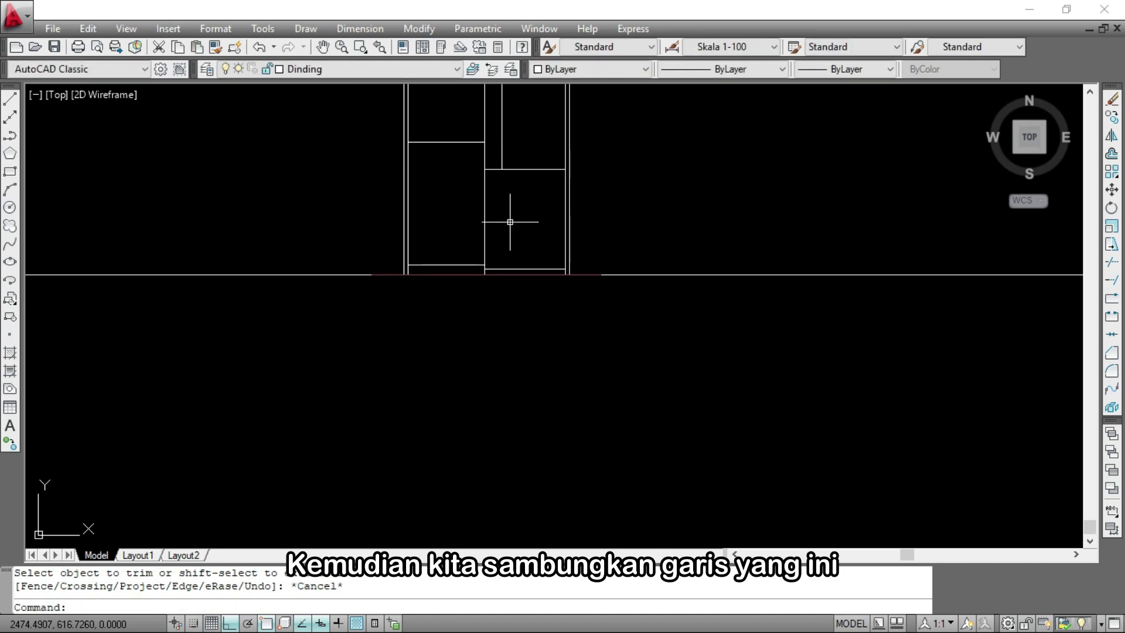
Extend the terrace side's wall-height line to the vertical roof boundary line on the carport side
scroll(463, 129, up, 3)
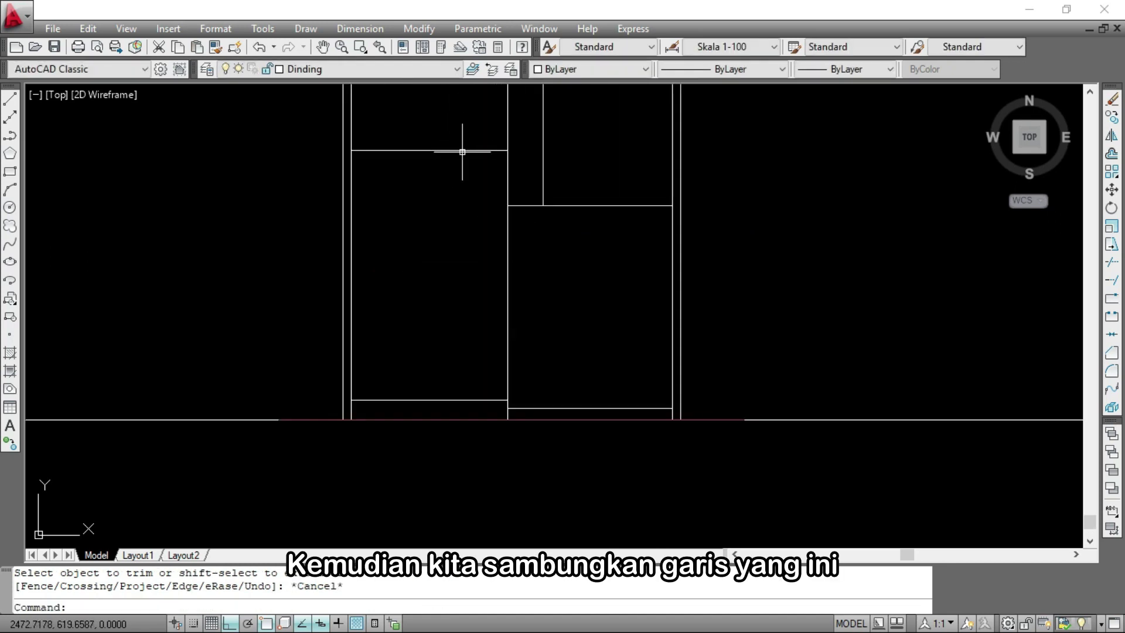
scroll(547, 153, up, 2)
text(EX)
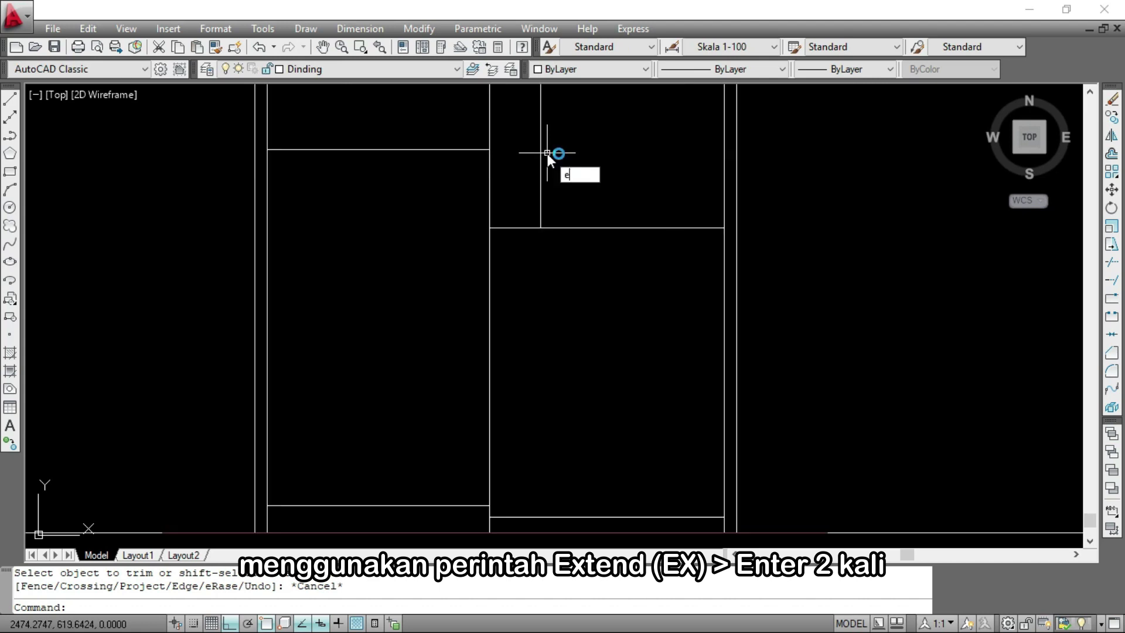
key(Return)
key(Return)
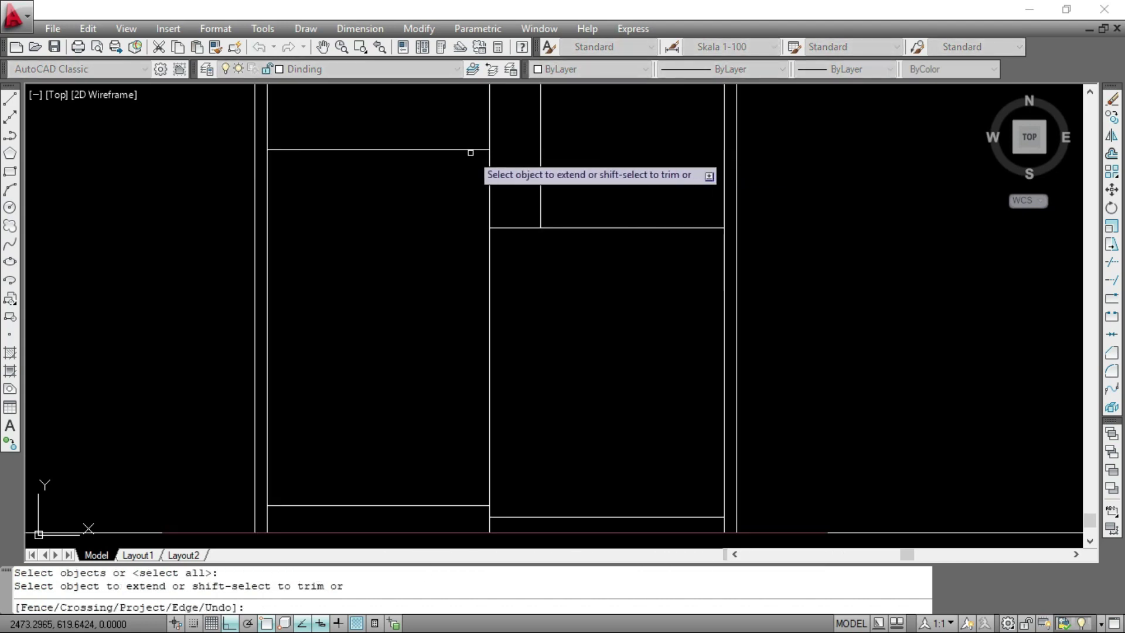
key(Escape)
scroll(483, 193, down, 4)
scroll(483, 193, down, 2)
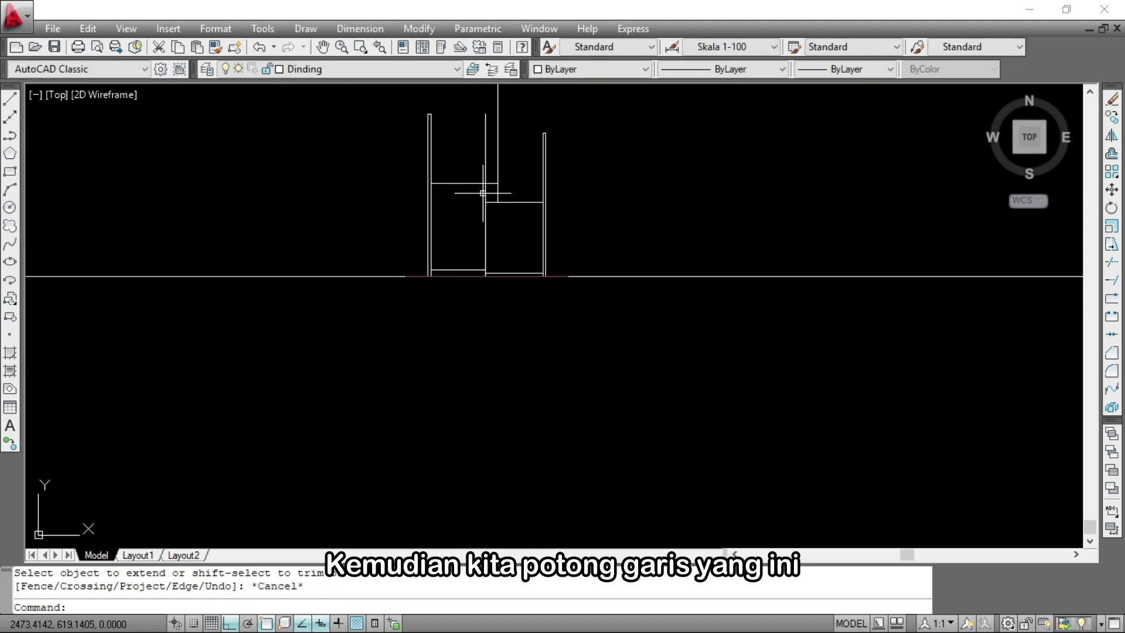
Trim the roof boundary line below the terrace side's wall-height line and the middle wall line above it
scroll(485, 168, up, 3)
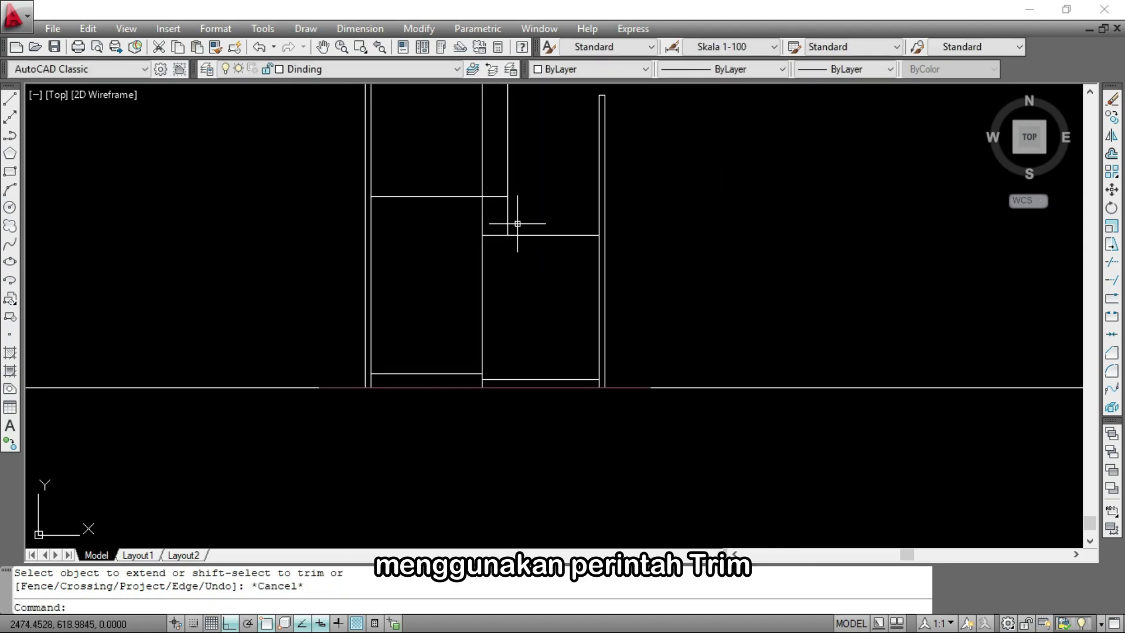
text(tr)
key(Return)
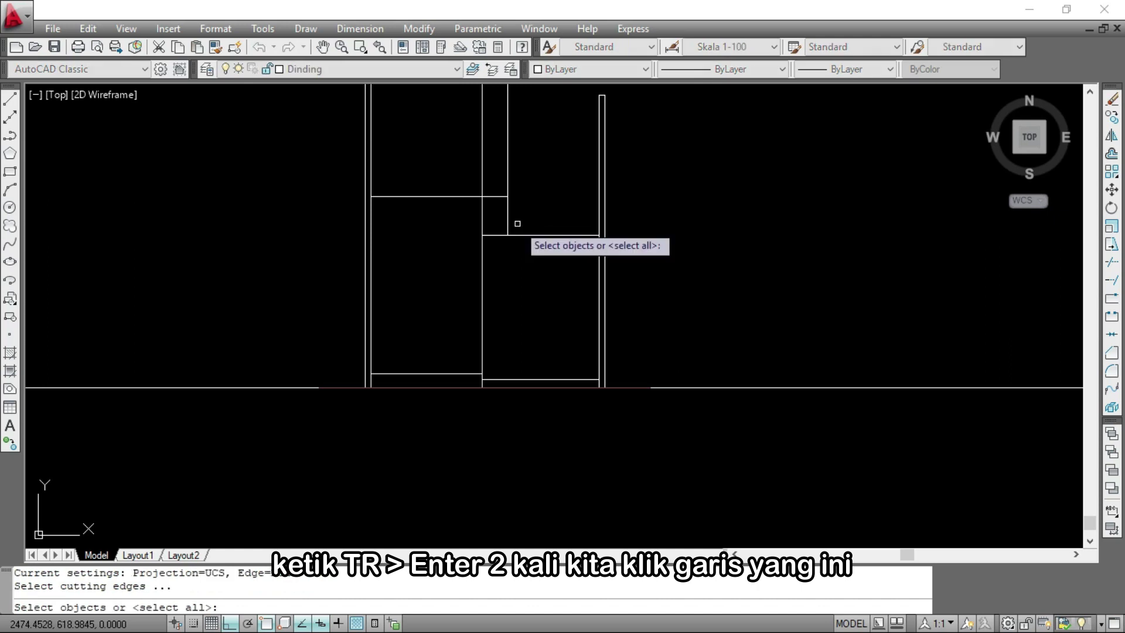
key(Return)
click(507, 220)
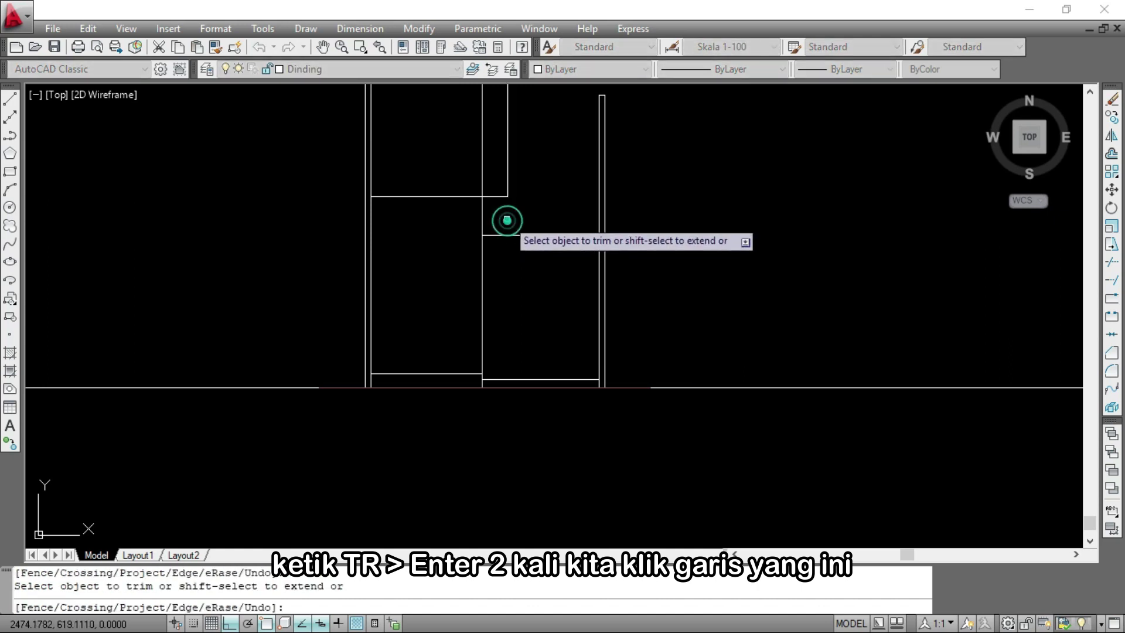
click(482, 143)
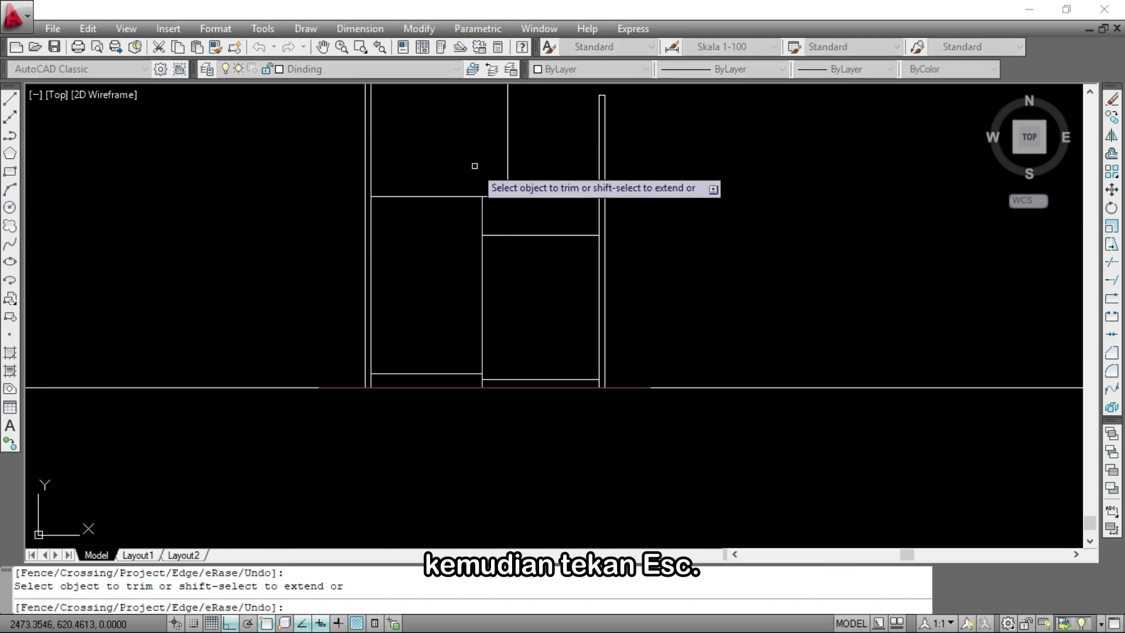
key(Escape)
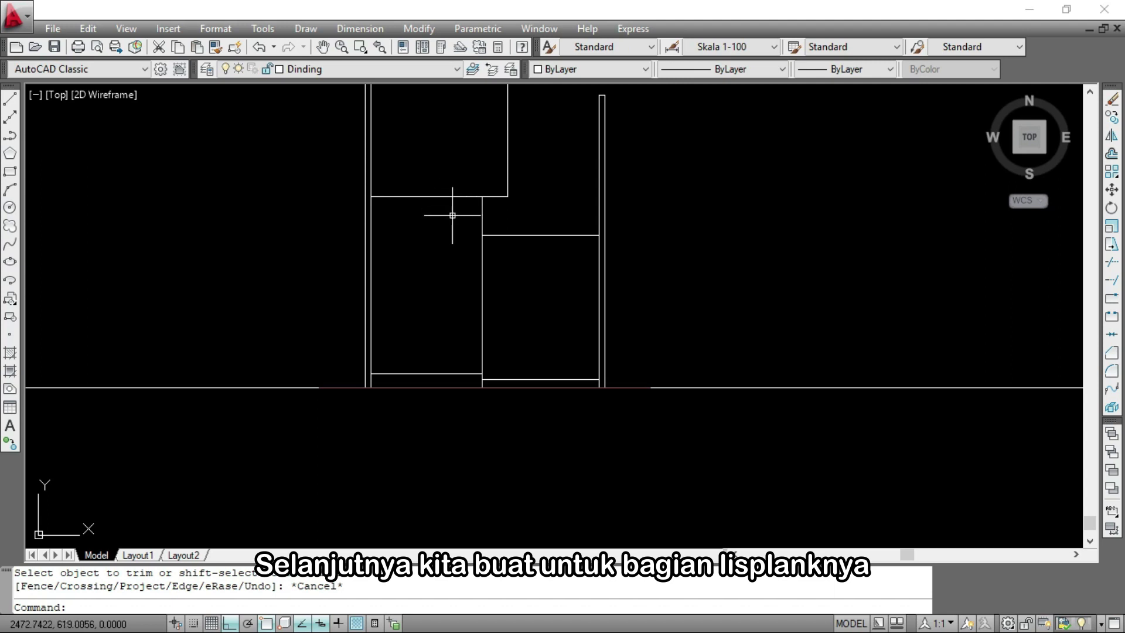
Offset the terrace and carport wall-height lines downward by 0.15 to form the fascia boards (lisplank)
text(o)
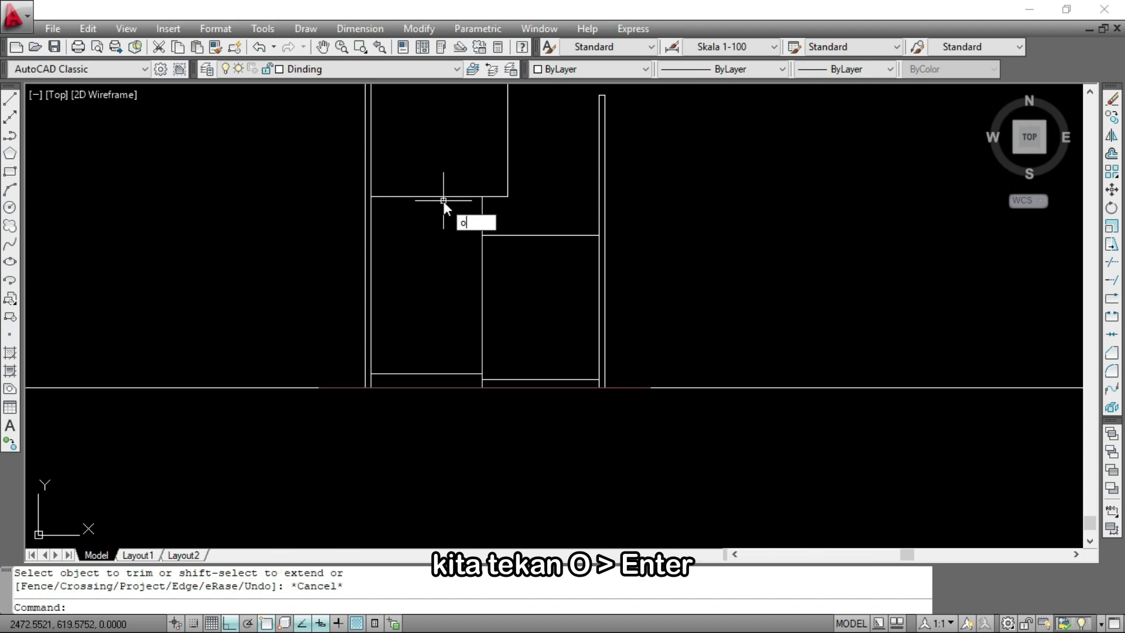
key(Return)
text(0)
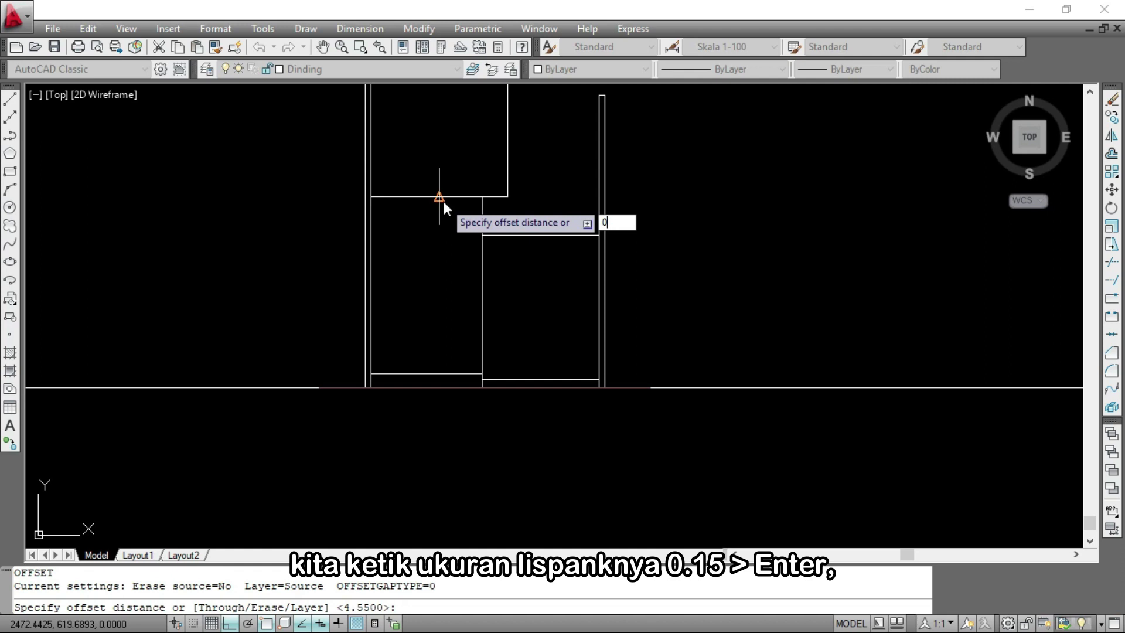
text(.)
key(Return)
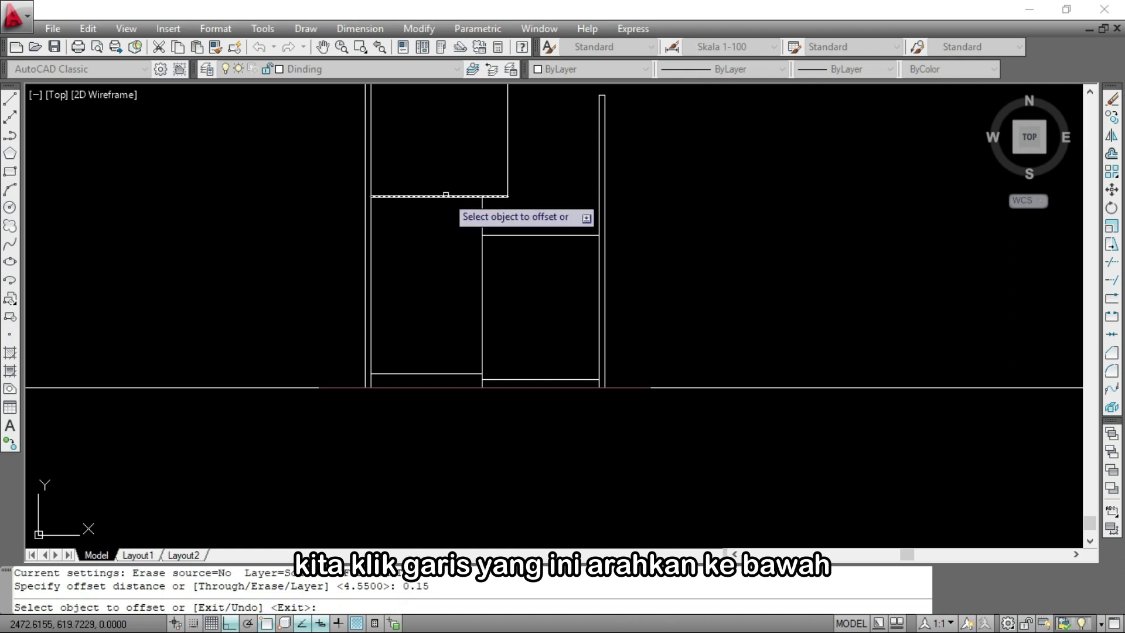
click(446, 195)
click(447, 236)
click(522, 234)
click(520, 270)
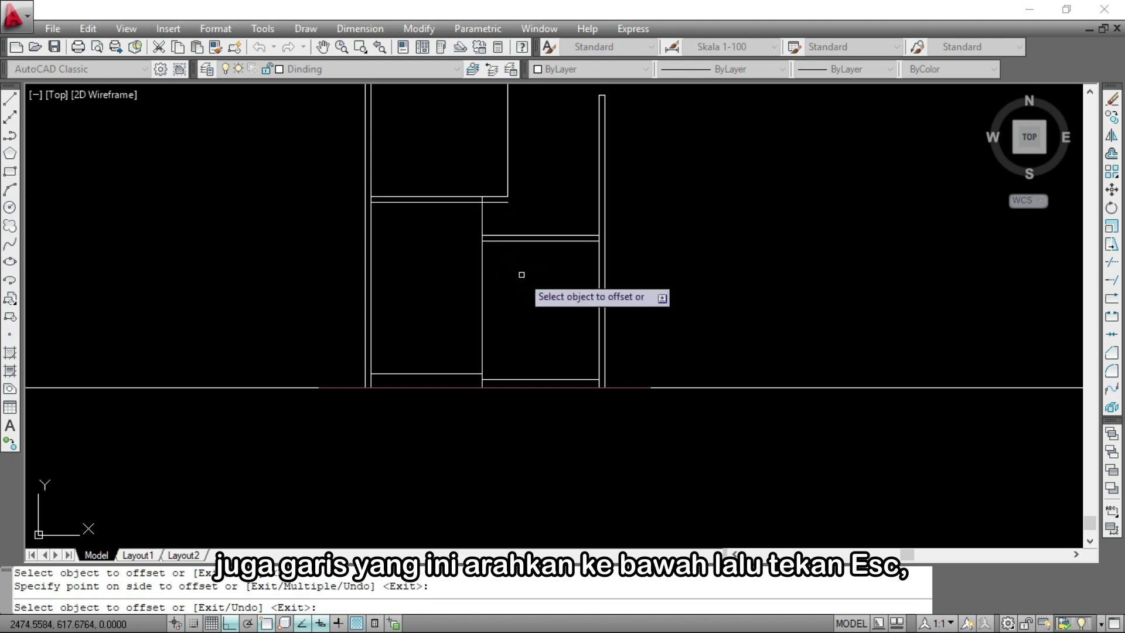
key(Escape)
Trim the piece of the middle wall line lying between the terrace side's two fascia lines
scroll(484, 202, up, 3)
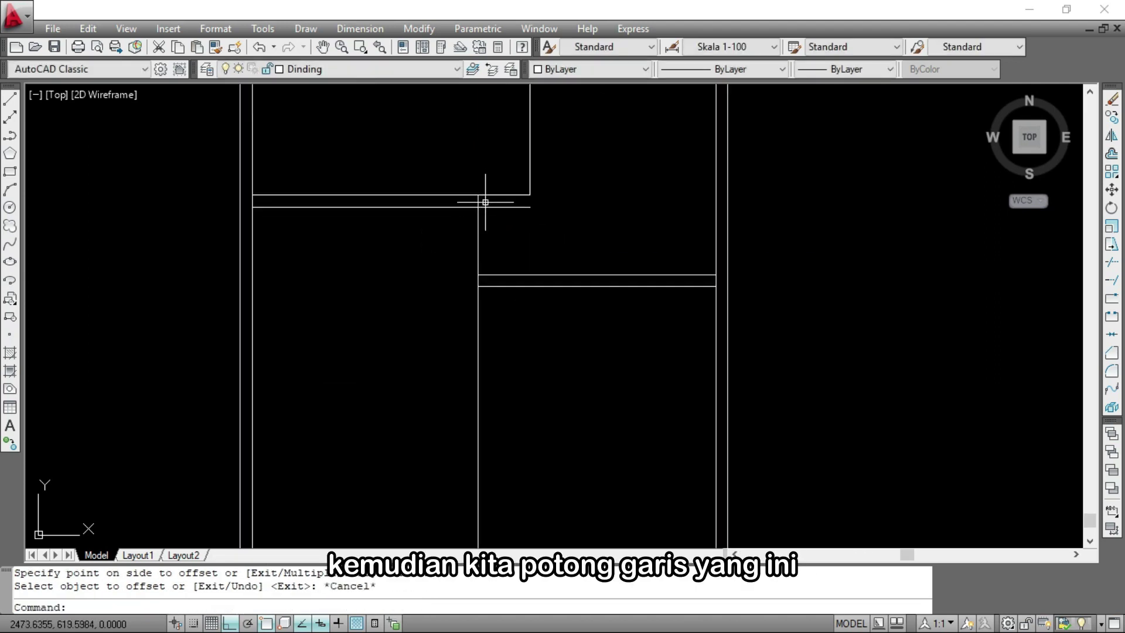
text(tr)
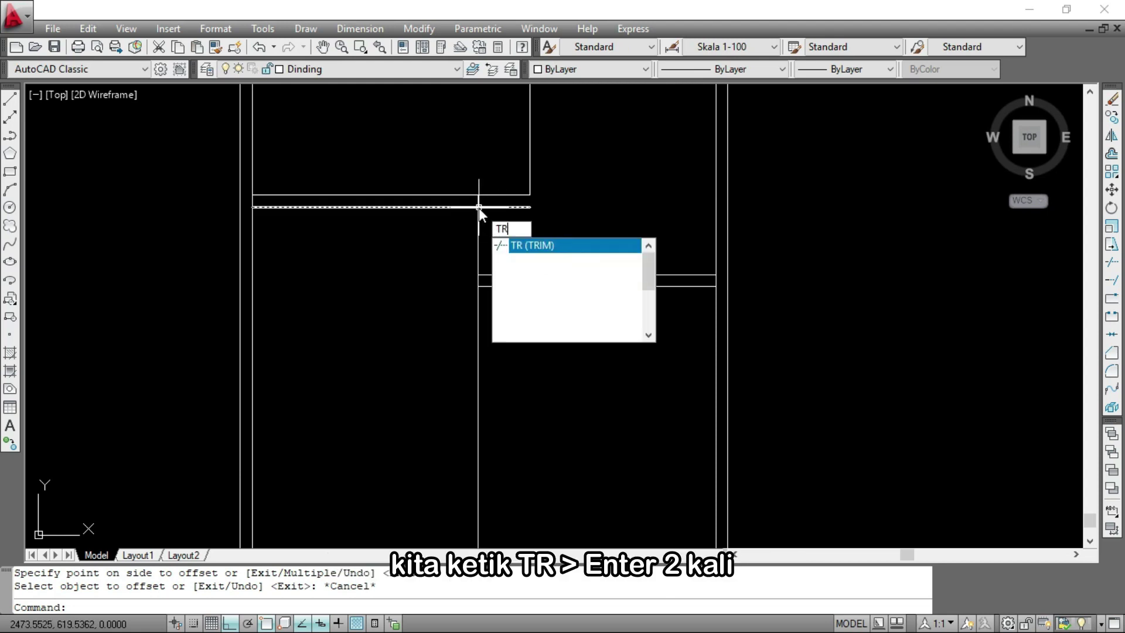
key(Return)
key(Return)
scroll(478, 207, up, 4)
click(472, 183)
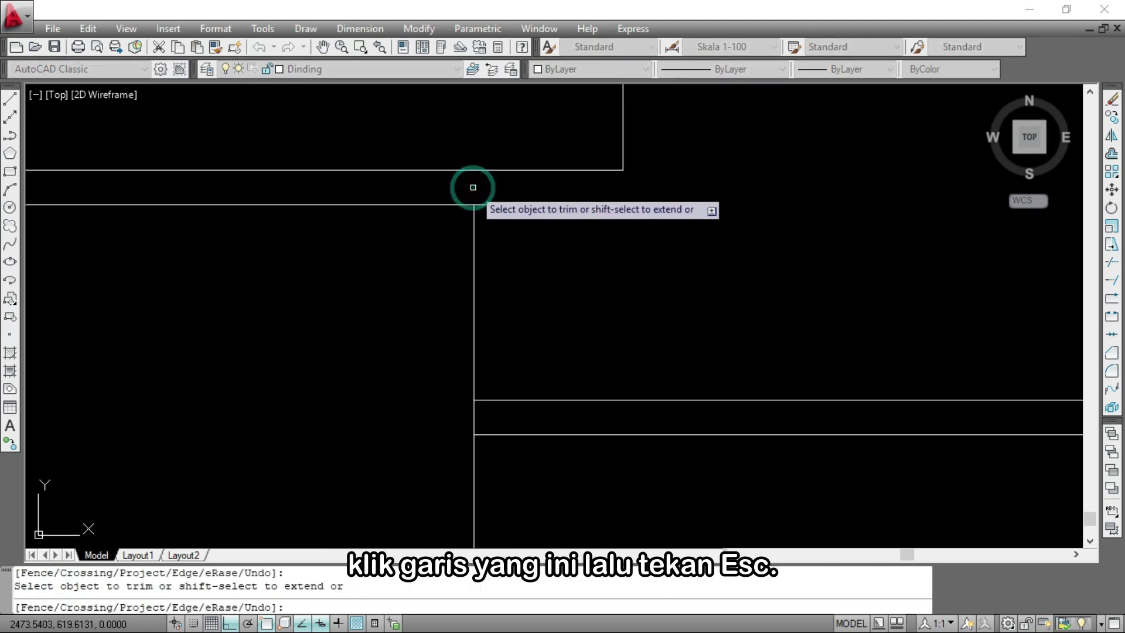
scroll(473, 183, down, 3)
key(Escape)
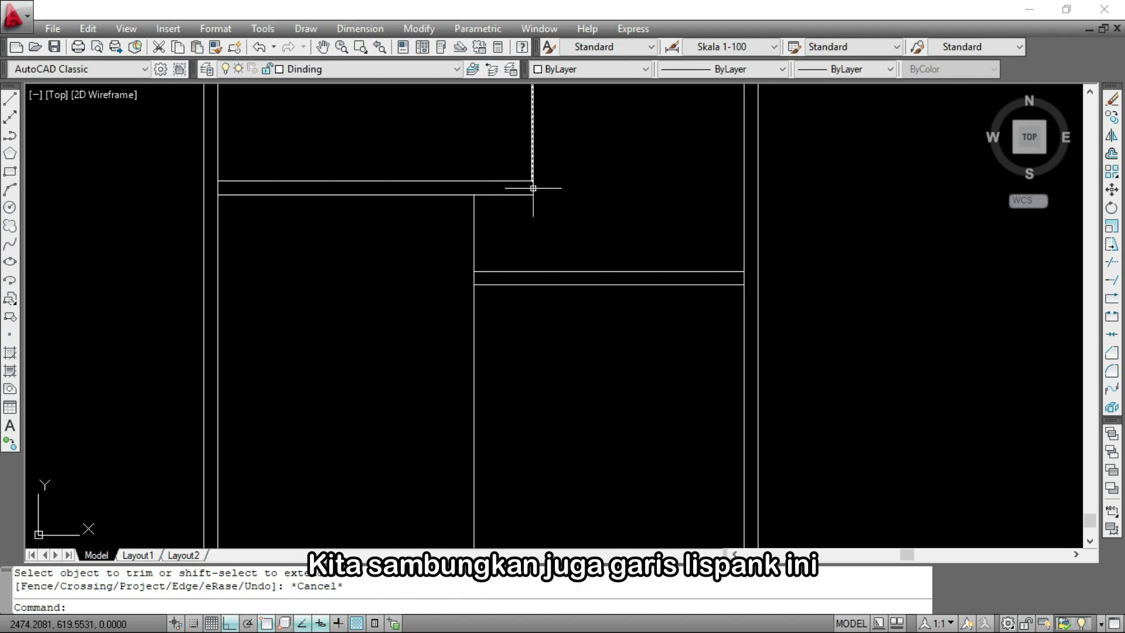
Extend the vertical roof boundary line down to the terrace fascia's lower line to close the fascia end
text(ex)
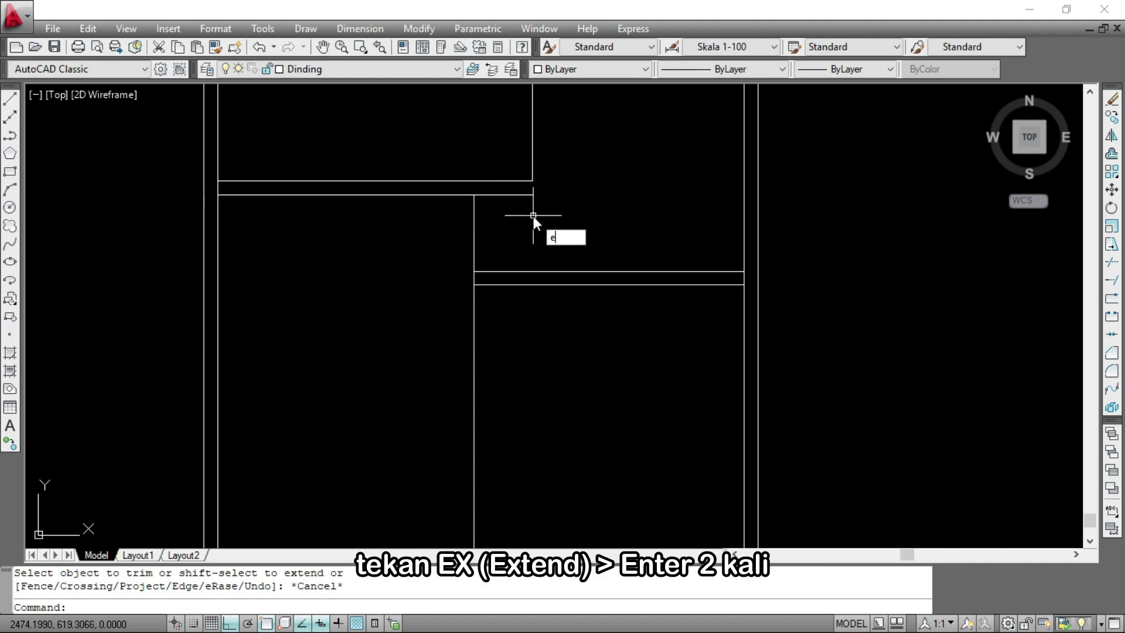
key(Return)
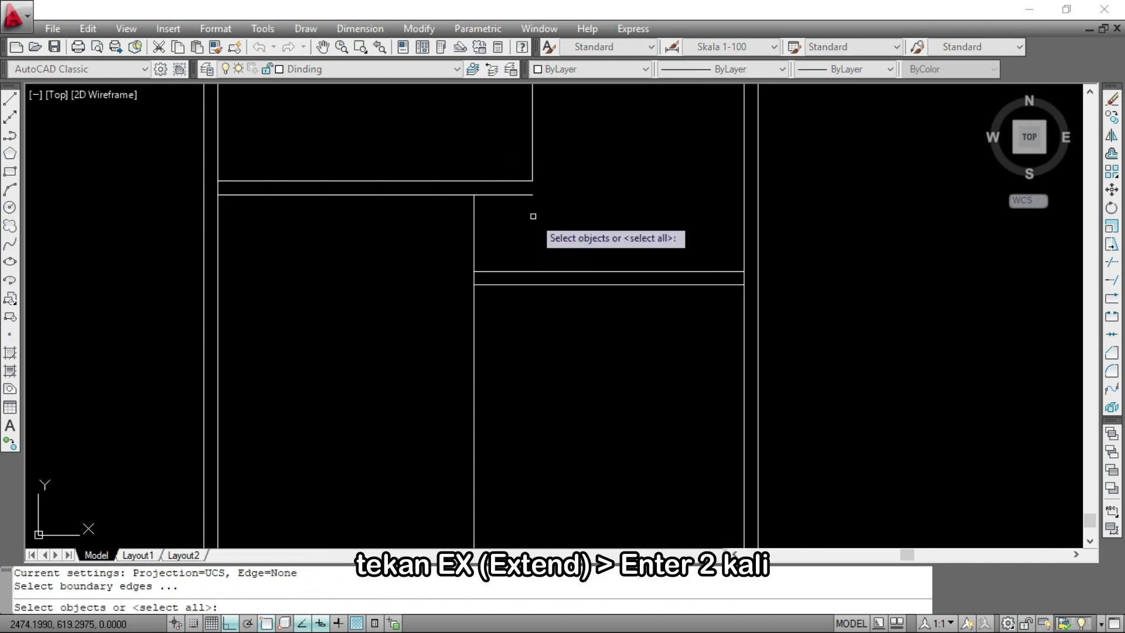
key(Return)
scroll(527, 205, down, 2)
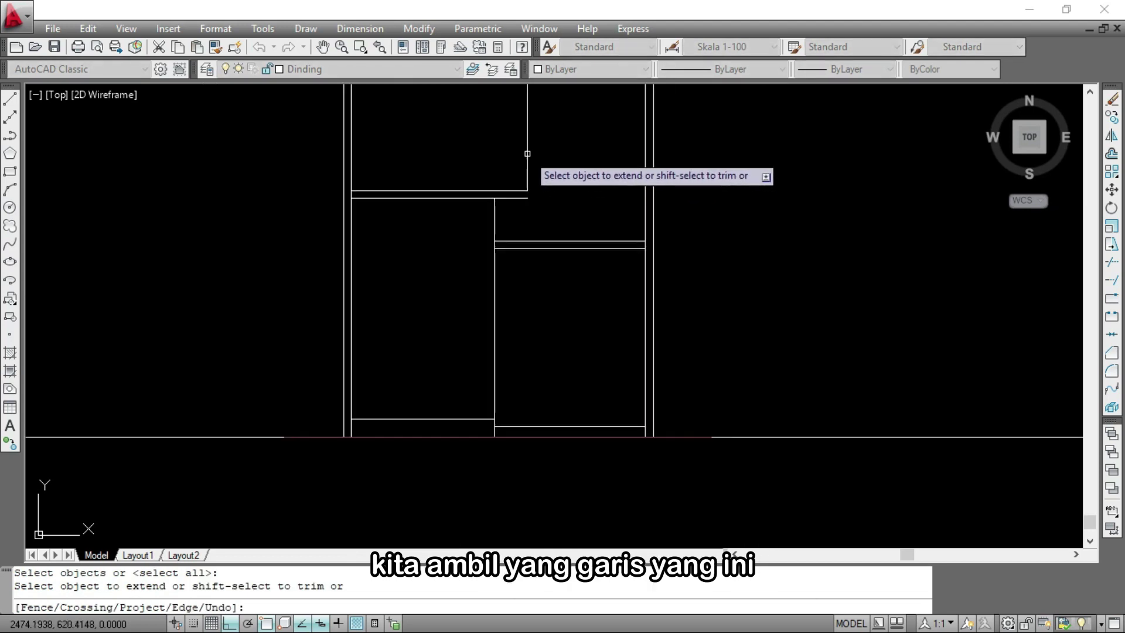
scroll(528, 155, up, 2)
click(528, 161)
key(Escape)
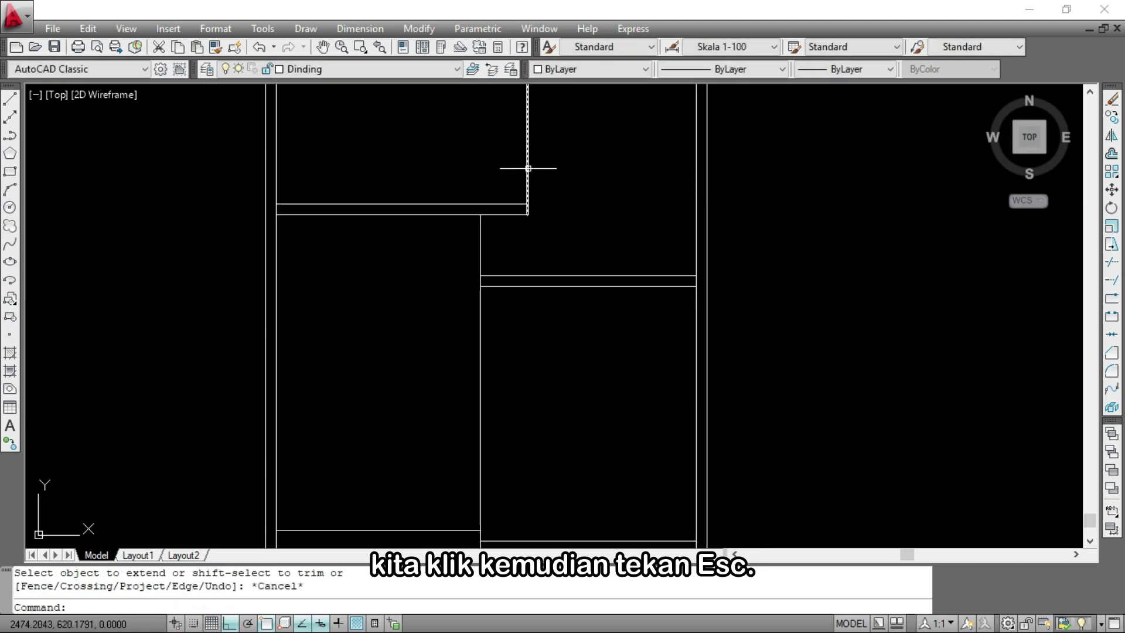
Undo the last two offsets, and offset the upper fascia lines of the terrace and carport sides upward by 3.48 for the roof tops
key(ctrl+z)
key(ctrl+z)
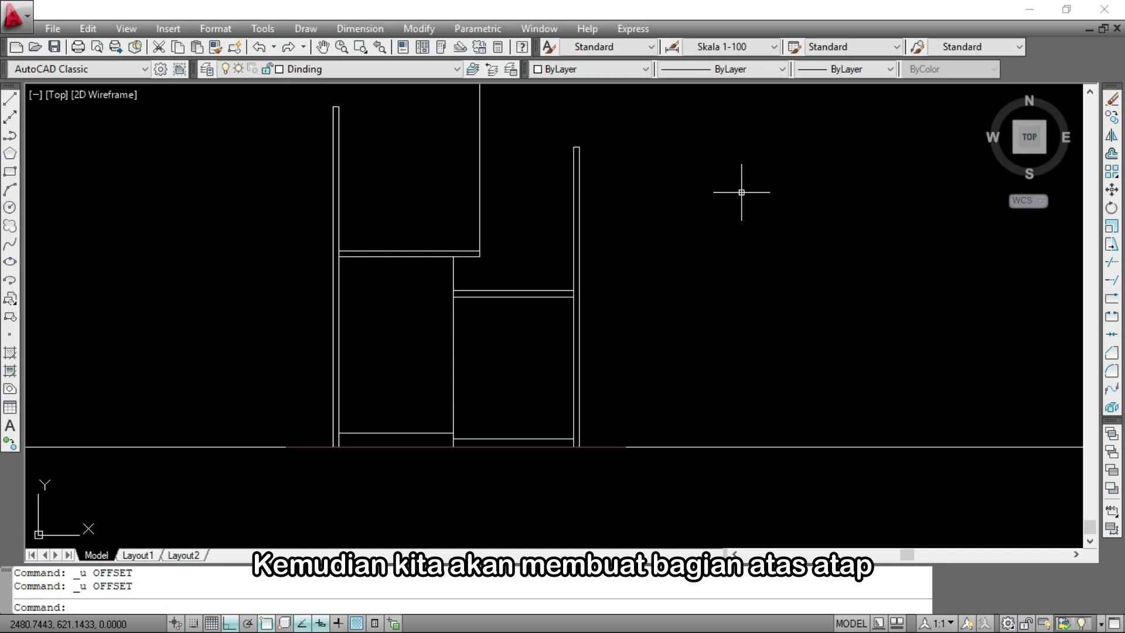
text(o)
key(Return)
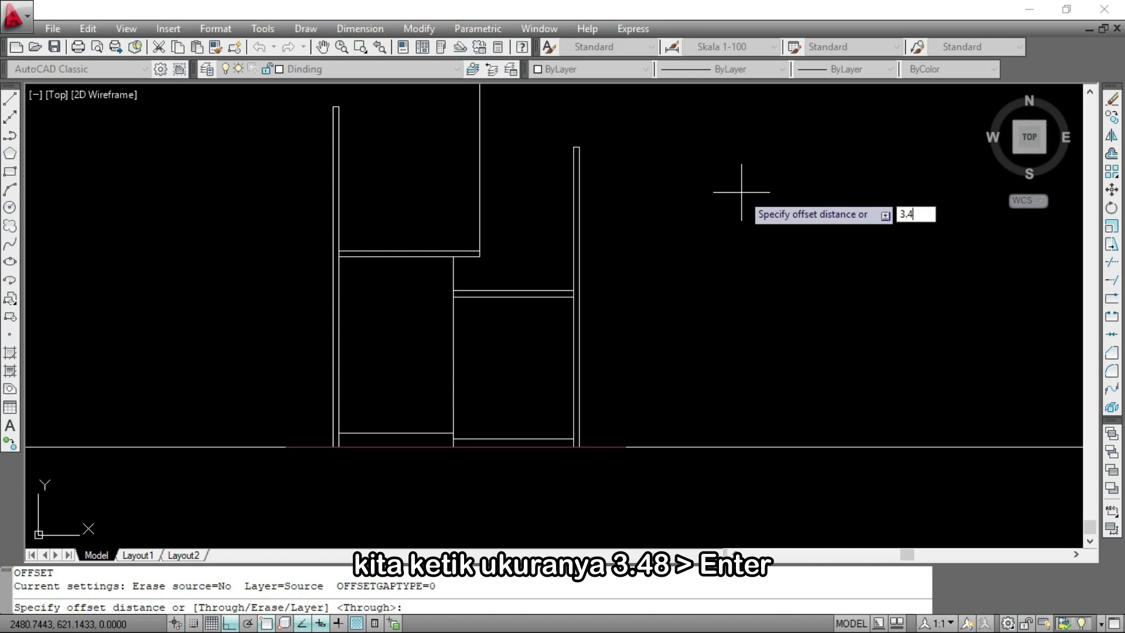
key(Return)
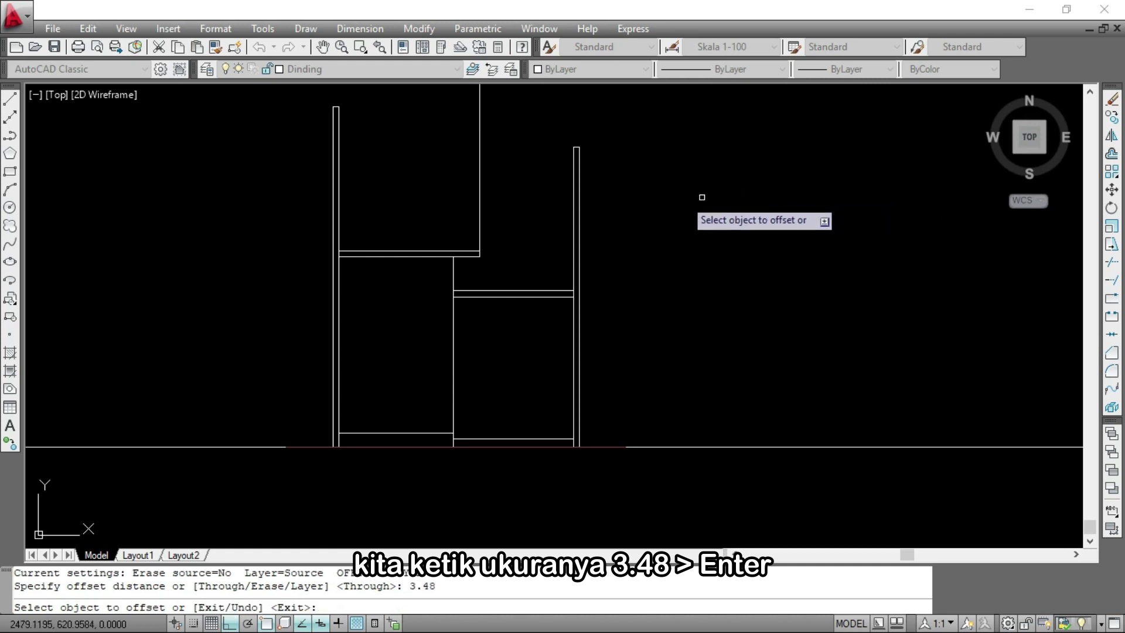
click(420, 250)
click(404, 129)
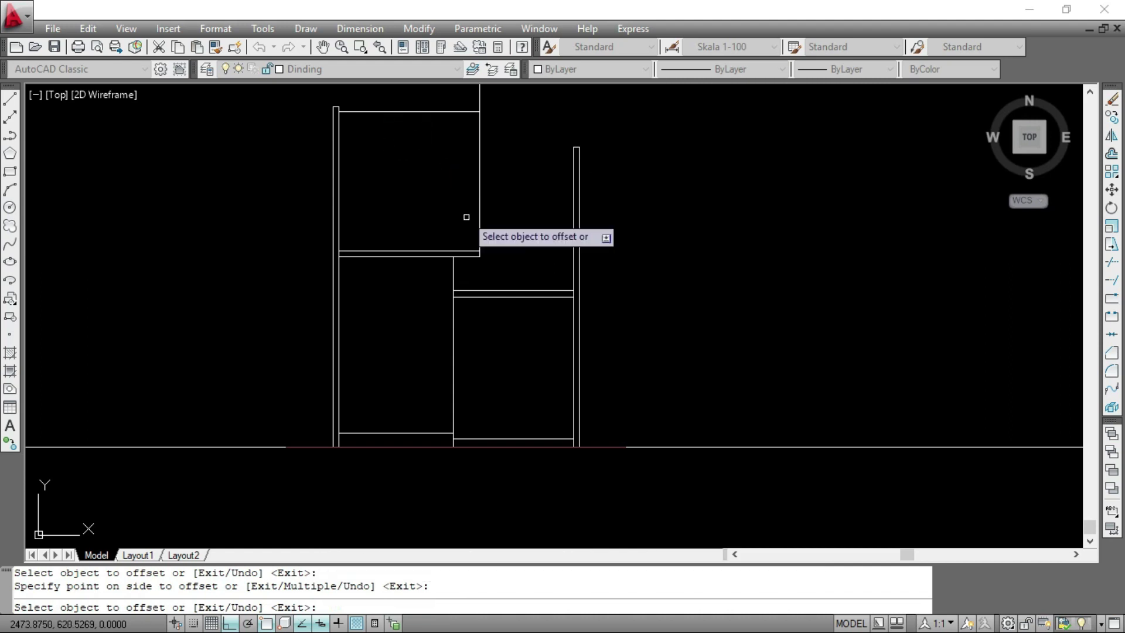
click(515, 290)
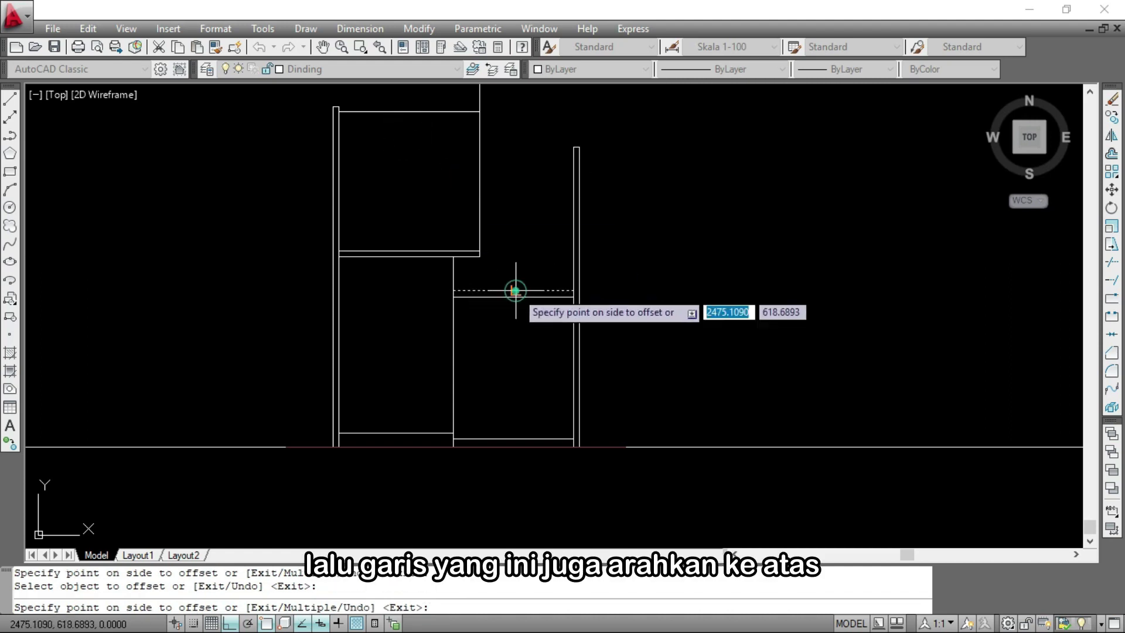
click(514, 174)
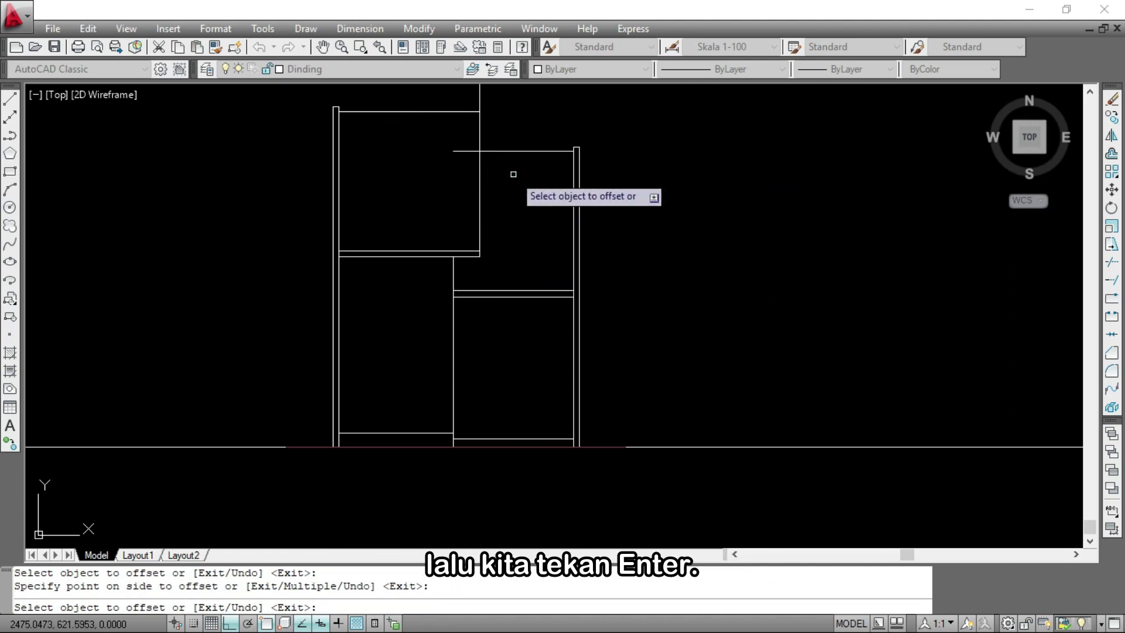
key(Return)
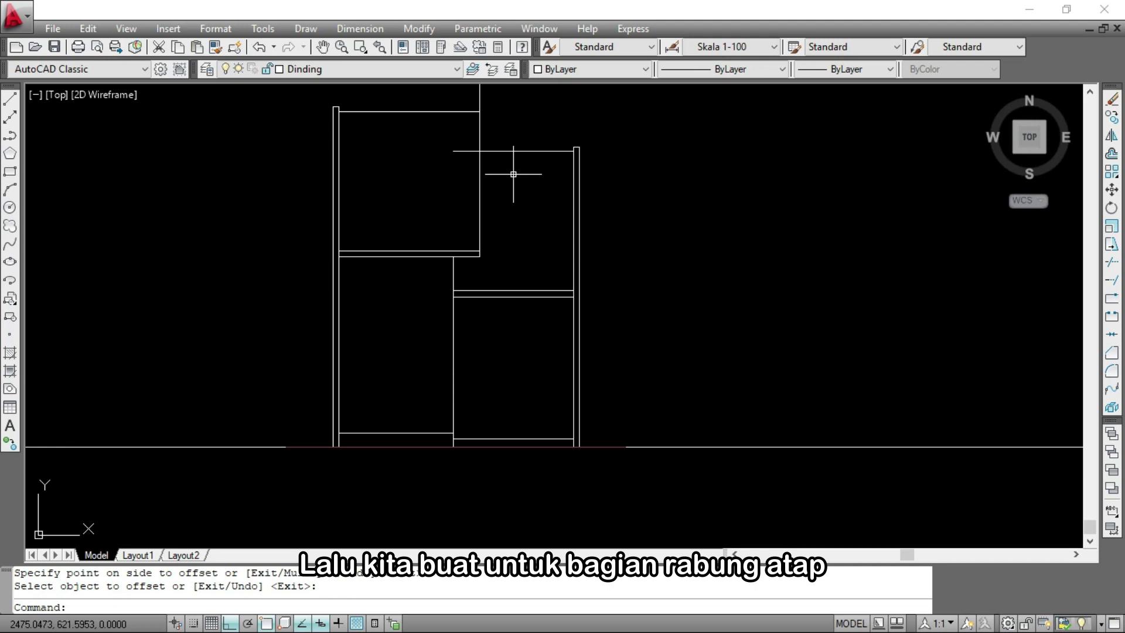
Offset both roof top lines downward by 0.12 to form the roof ridge caps
text(o)
key(Return)
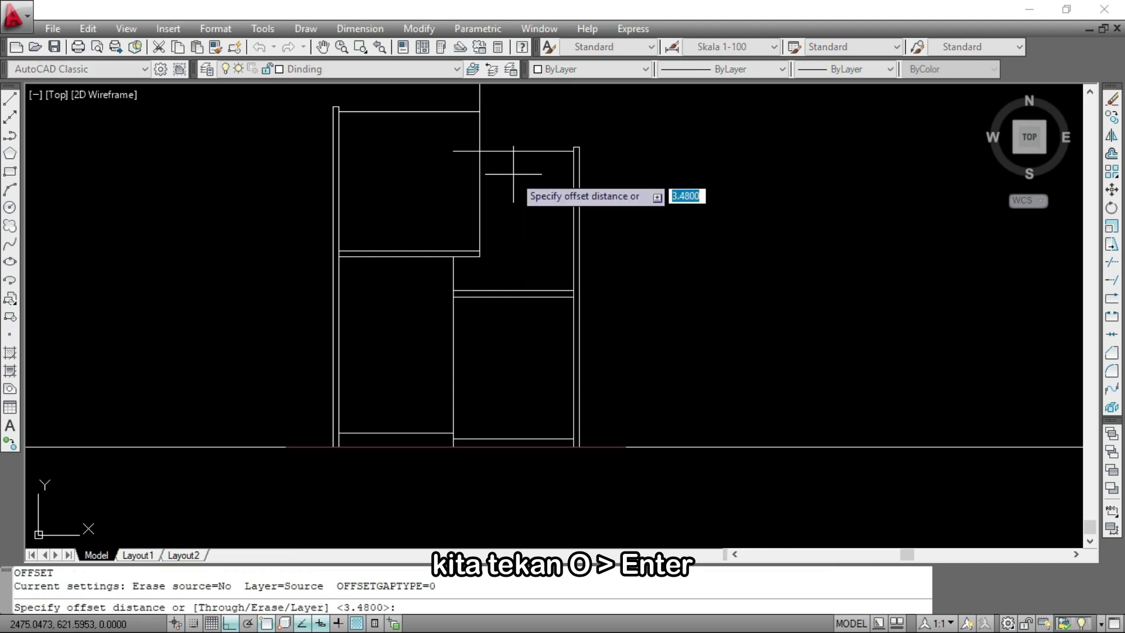
text(0.13)
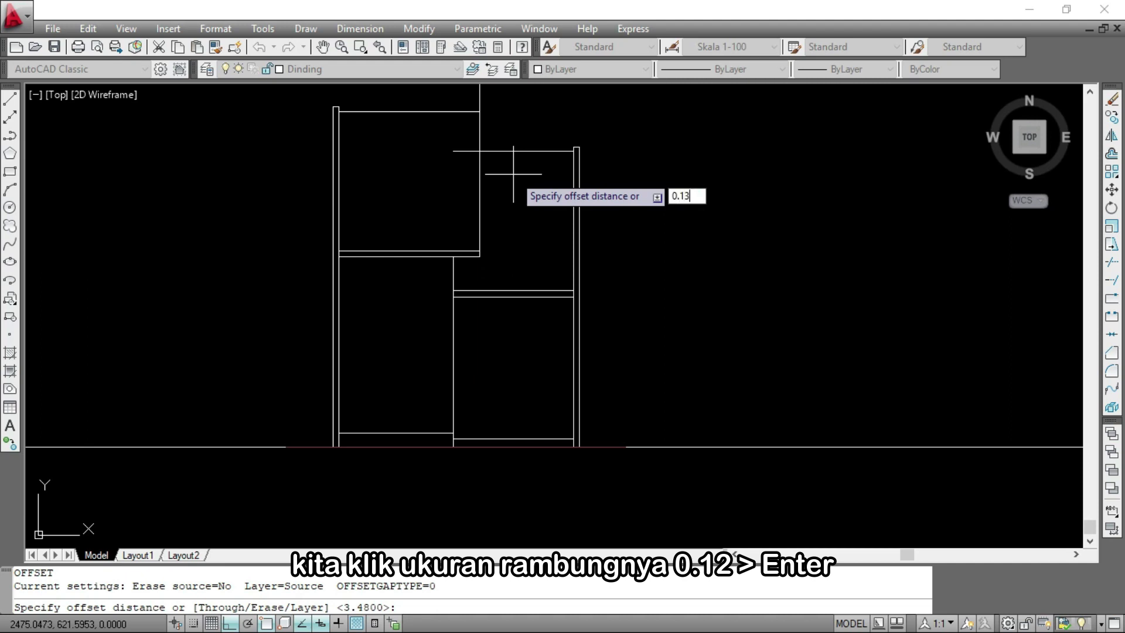
text(2)
key(Return)
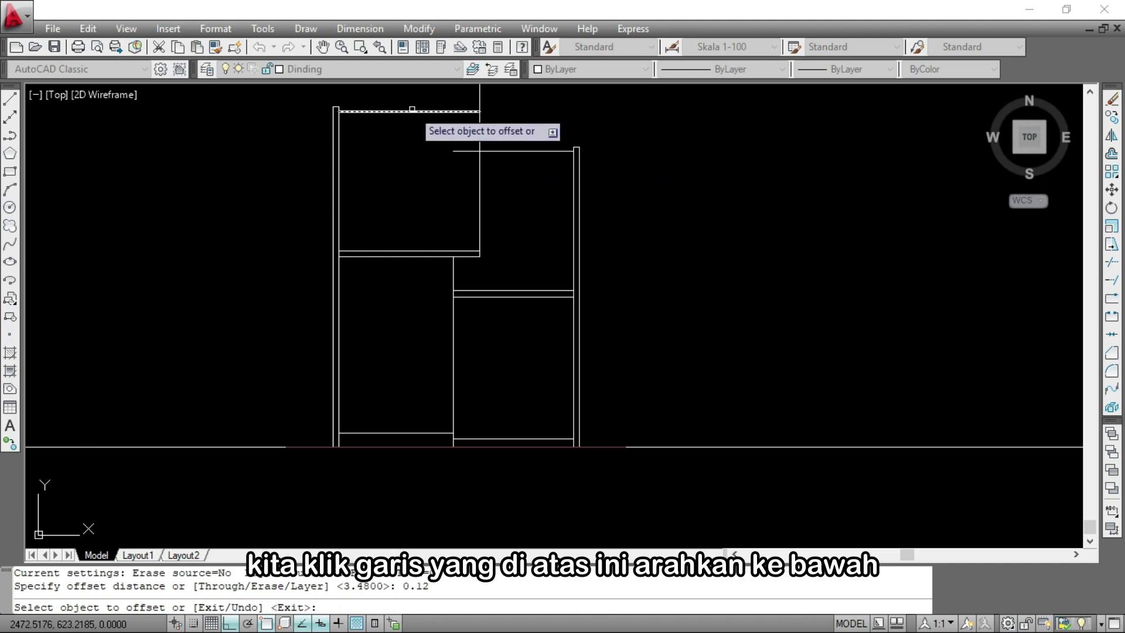
click(413, 110)
click(411, 164)
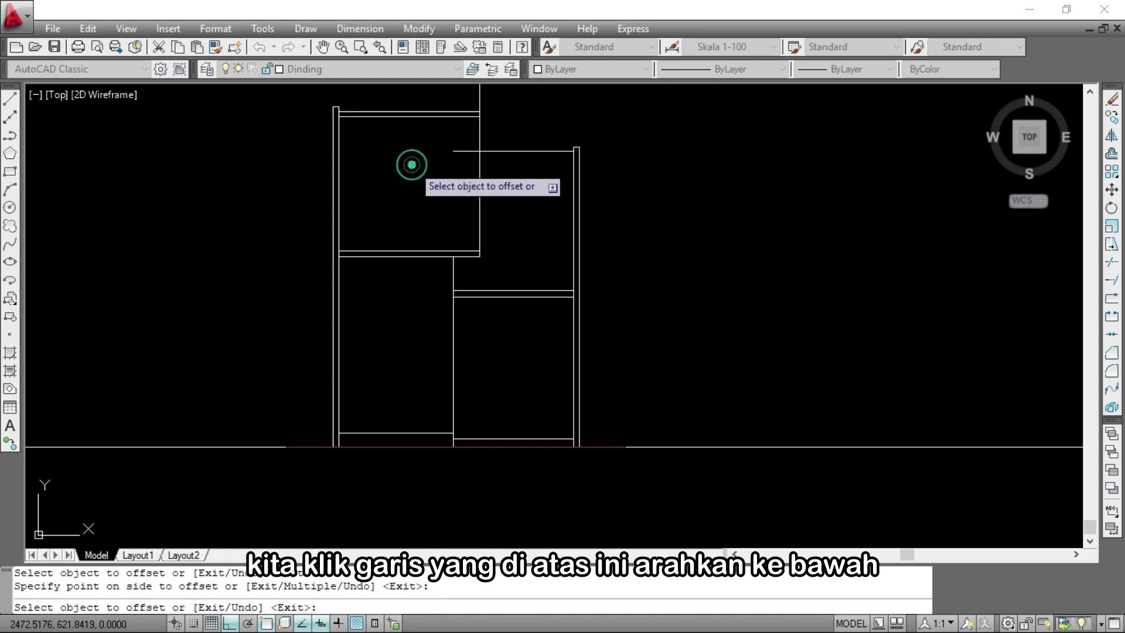
click(504, 151)
click(510, 205)
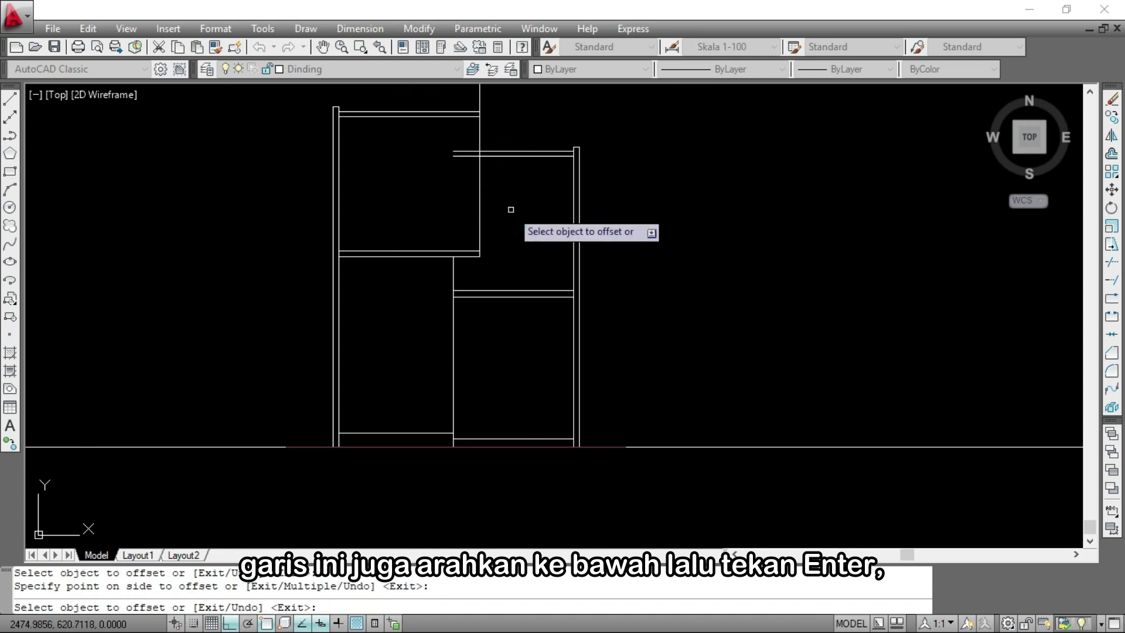
key(Return)
Trim the vertical roof boundary line above the terrace roof top and the carport roof-top lines protruding into the terrace roof
scroll(463, 170, down, 2)
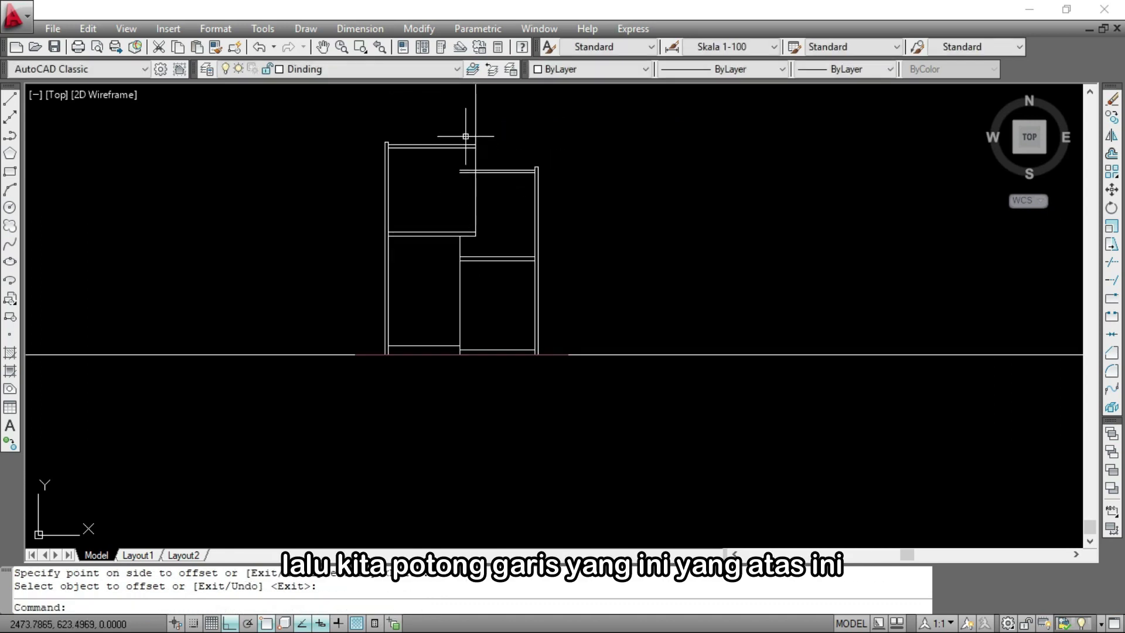
scroll(491, 118, up, 2)
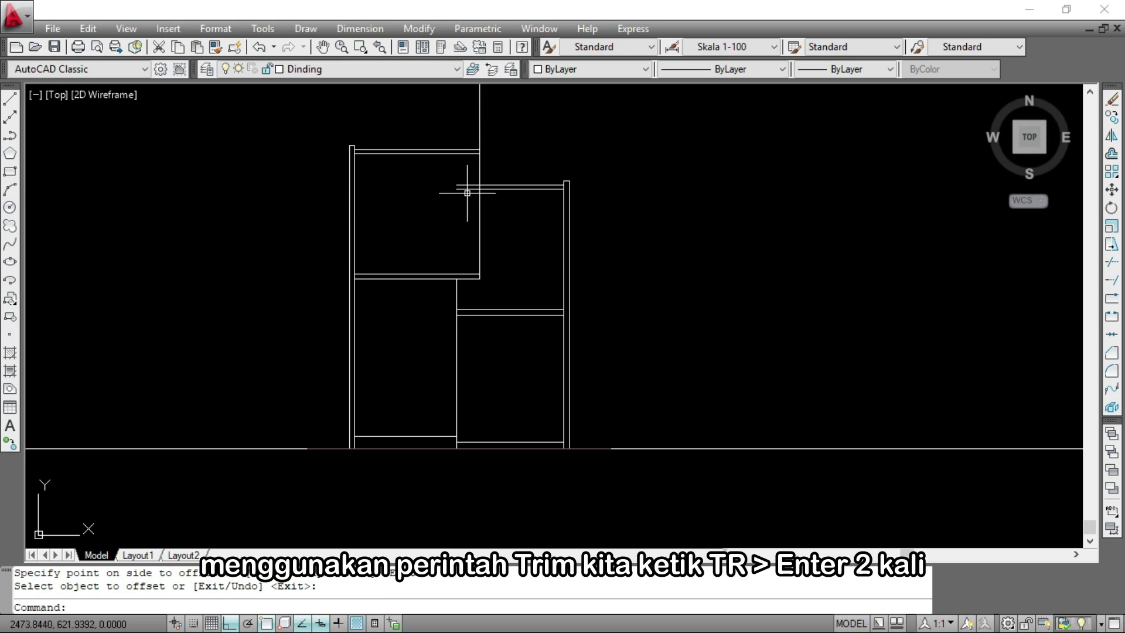
text(t)
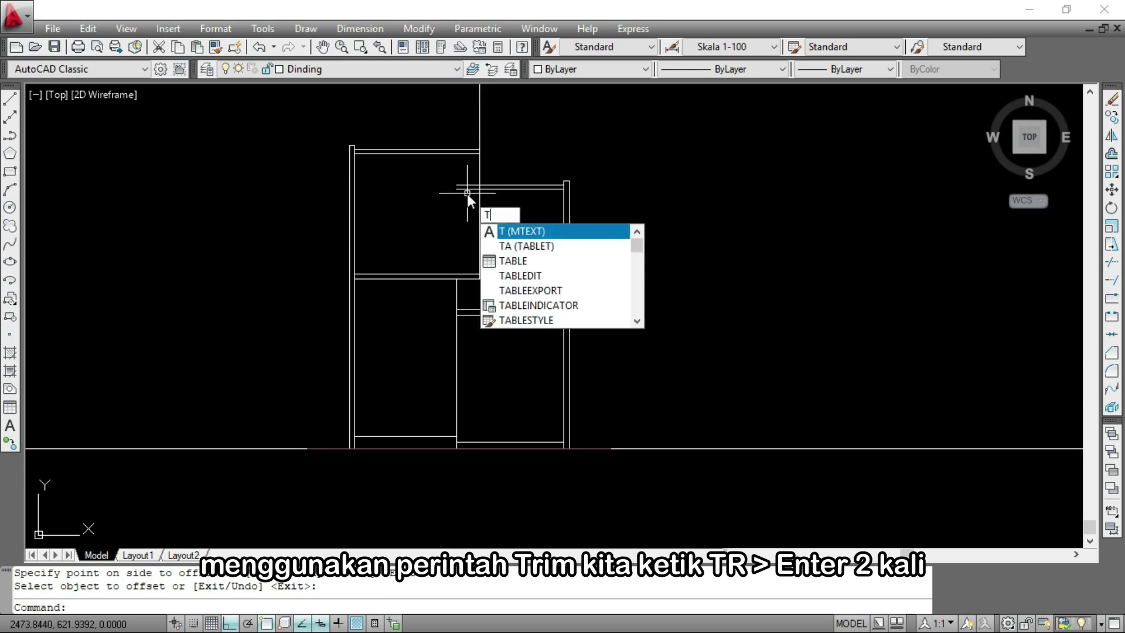
text(r)
key(Return)
key(Return)
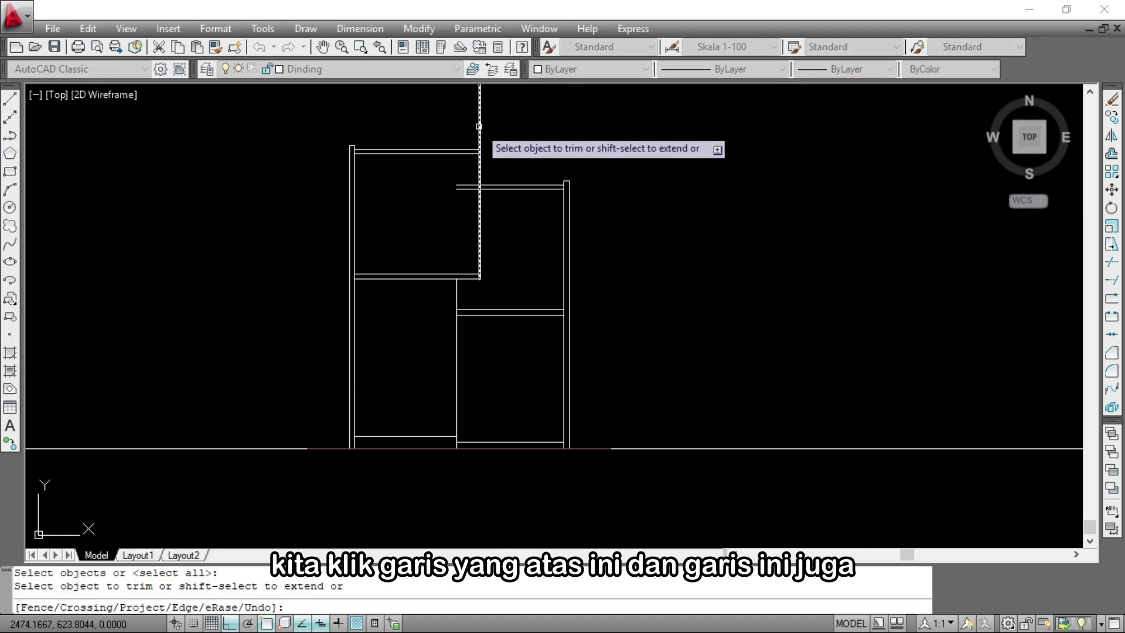
click(479, 125)
click(465, 191)
click(458, 176)
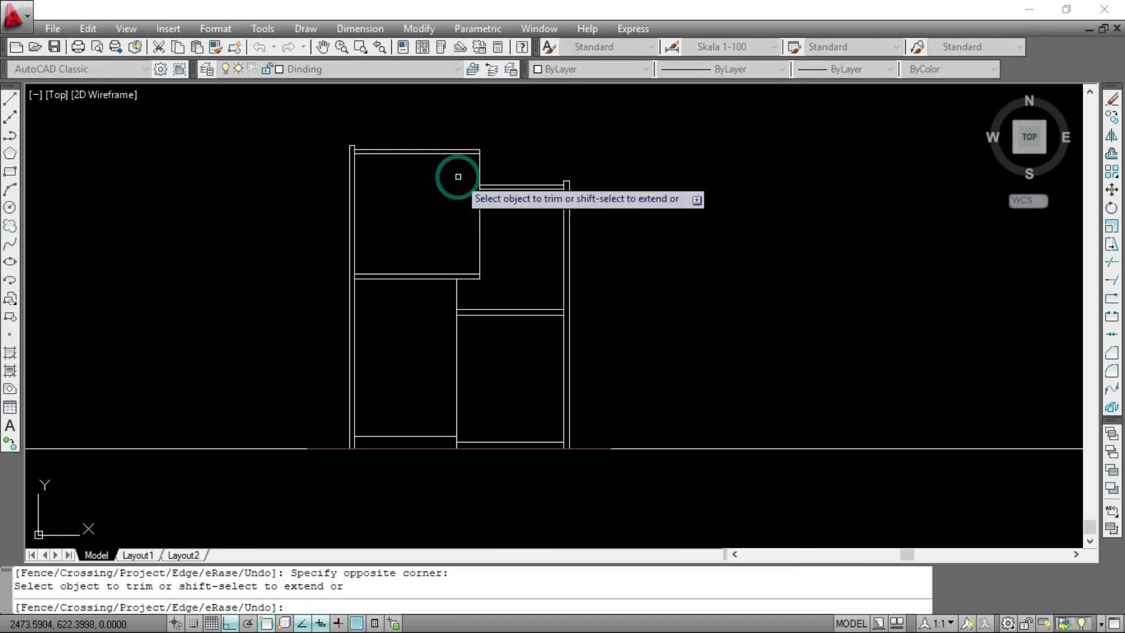
key(Escape)
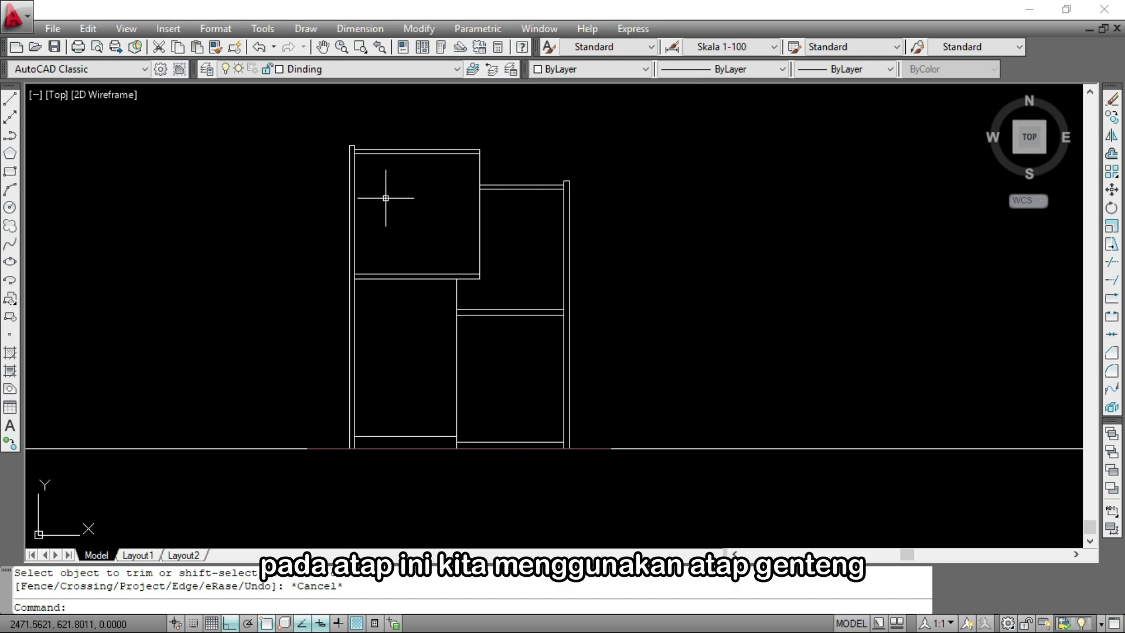
Make Arsiran the current layer and set up a hatch with the AR-RSHKE pattern at scale 0.01
click(361, 68)
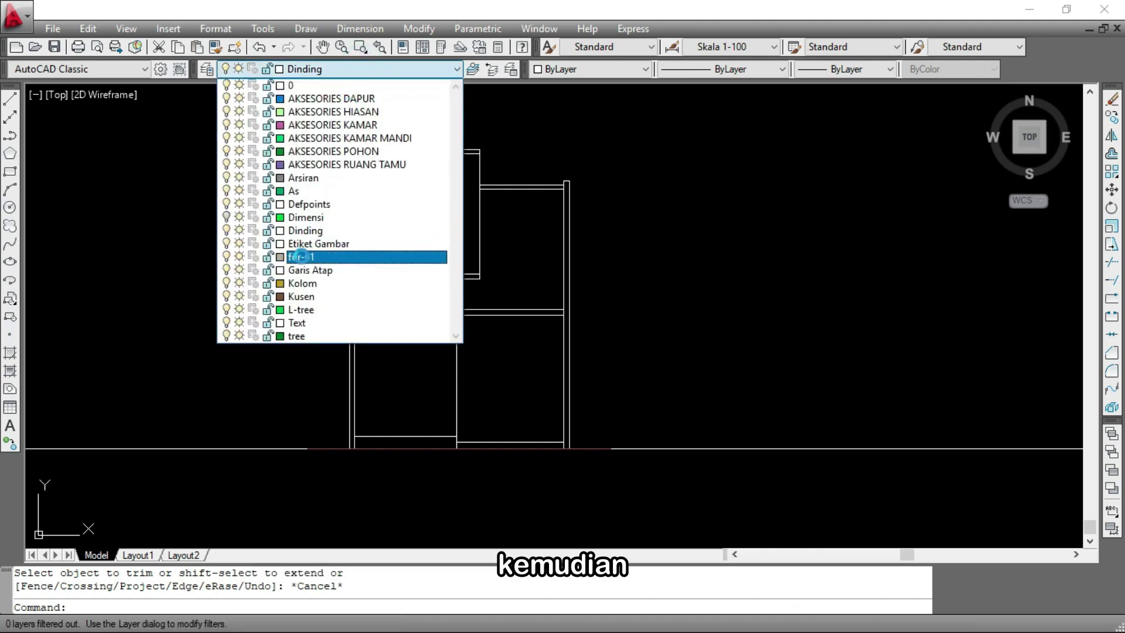
click(304, 178)
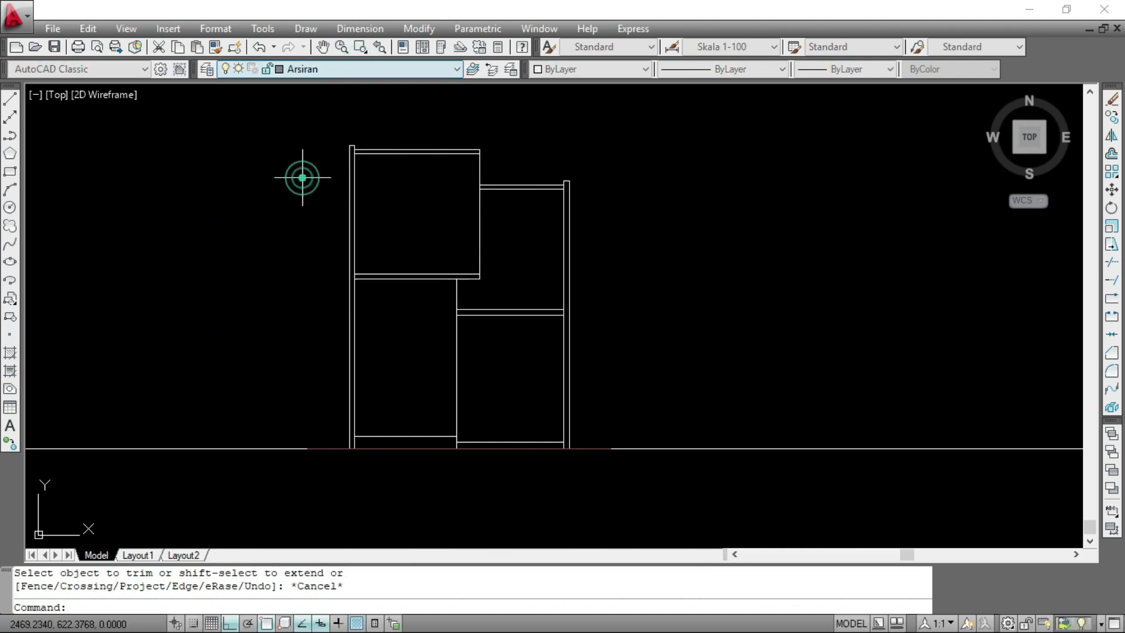
scroll(397, 187, up, 2)
text(h)
key(Return)
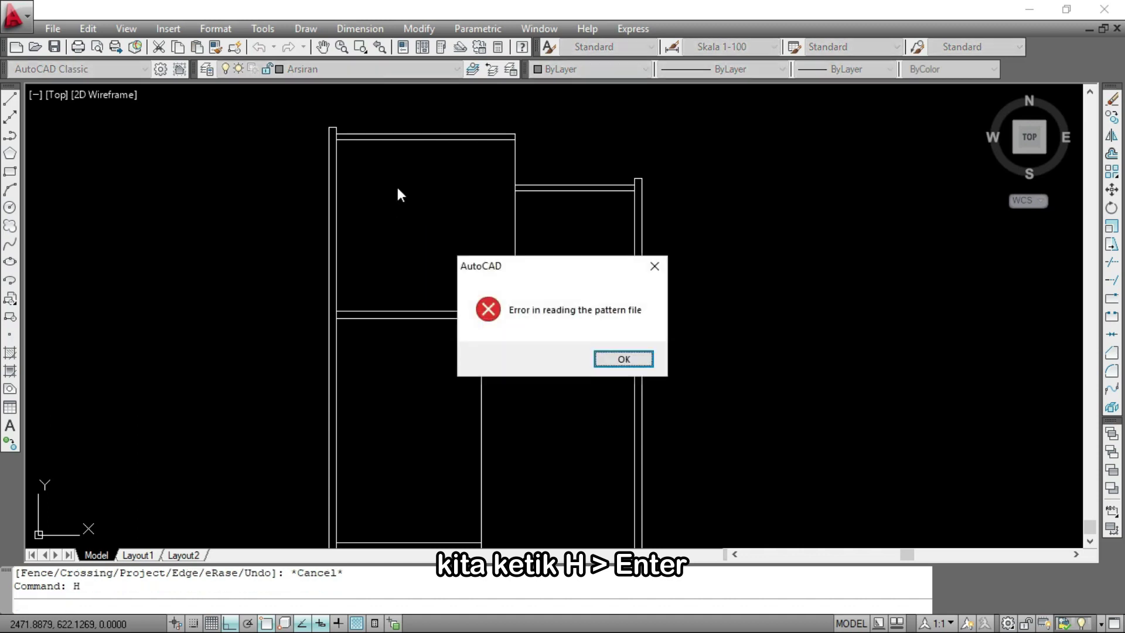
click(618, 360)
click(570, 156)
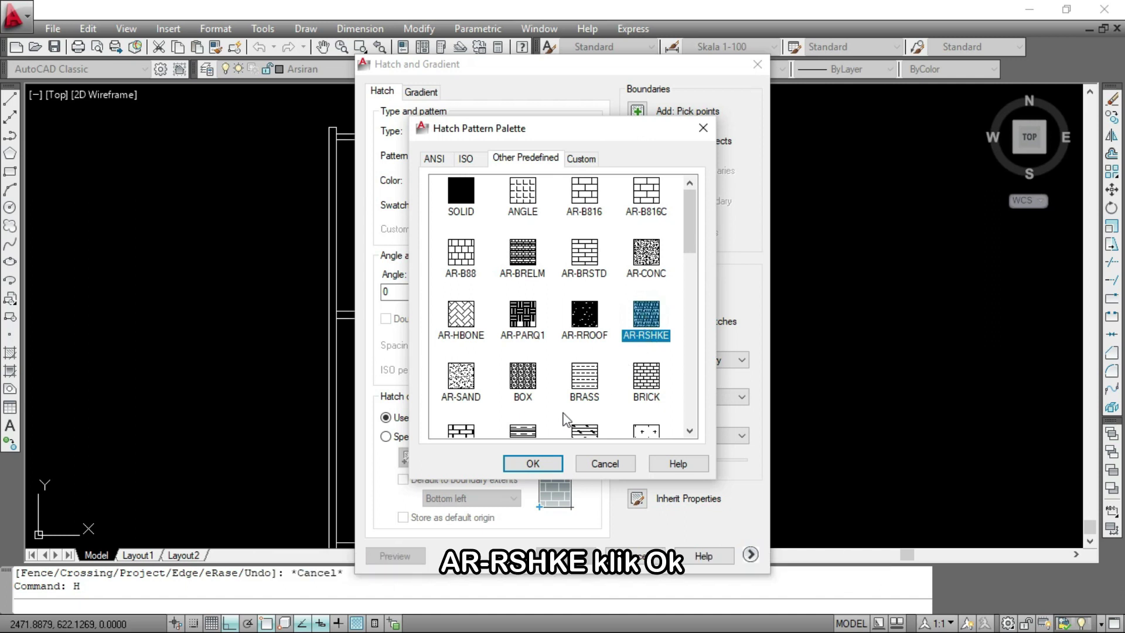
click(532, 463)
double_click(507, 291)
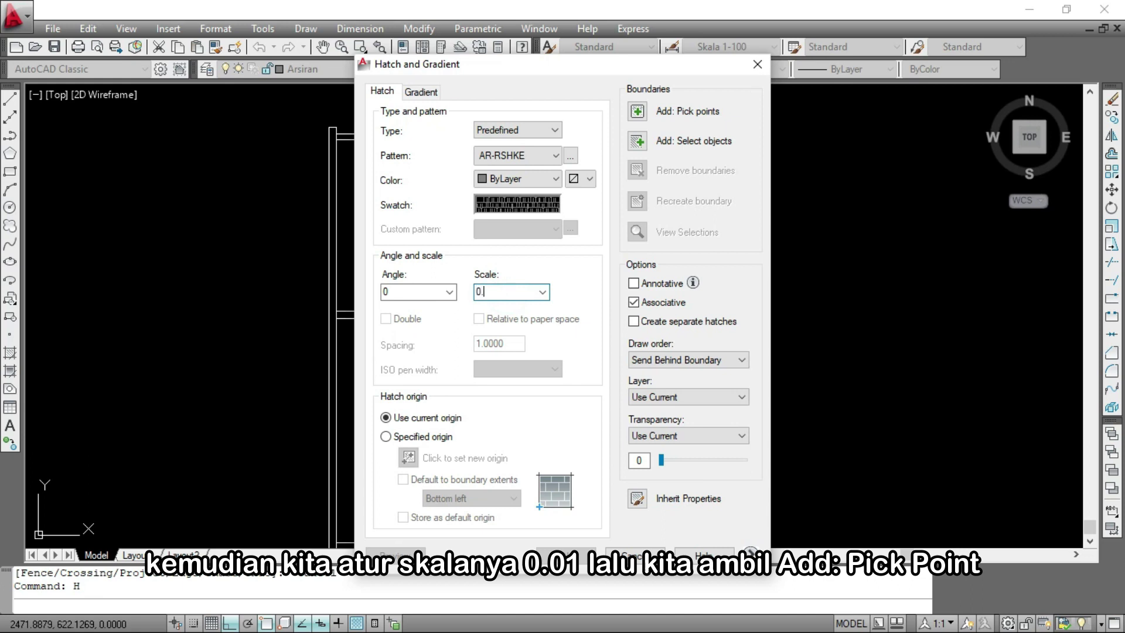
Choose the terrace and carport roof areas as the hatch boundaries and preview the pattern
click(638, 112)
click(428, 206)
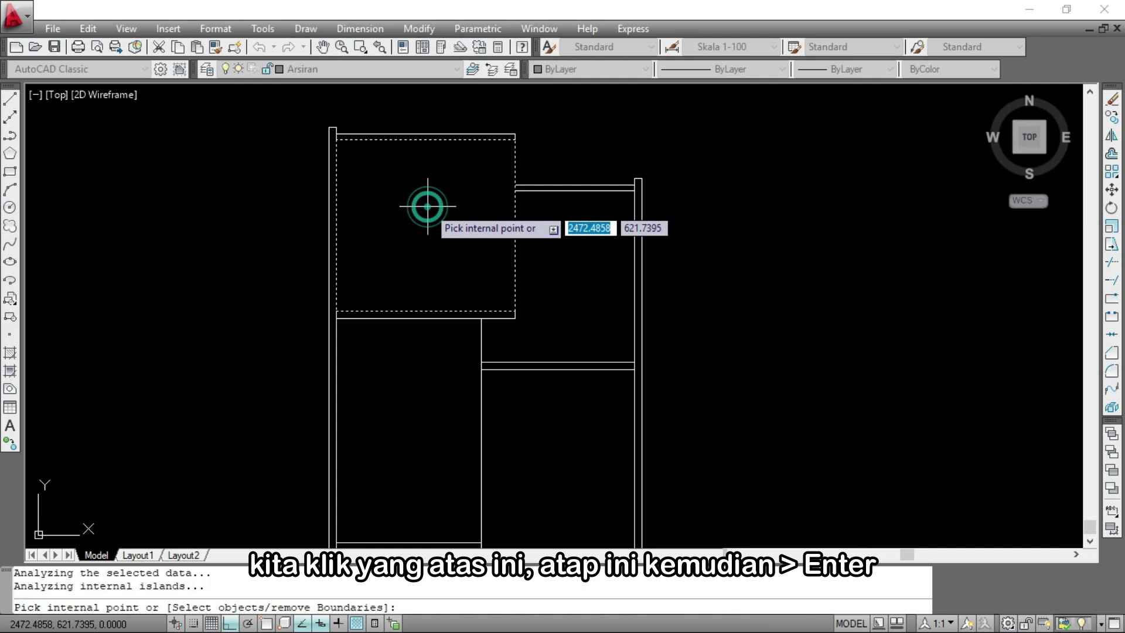
click(578, 253)
key(Return)
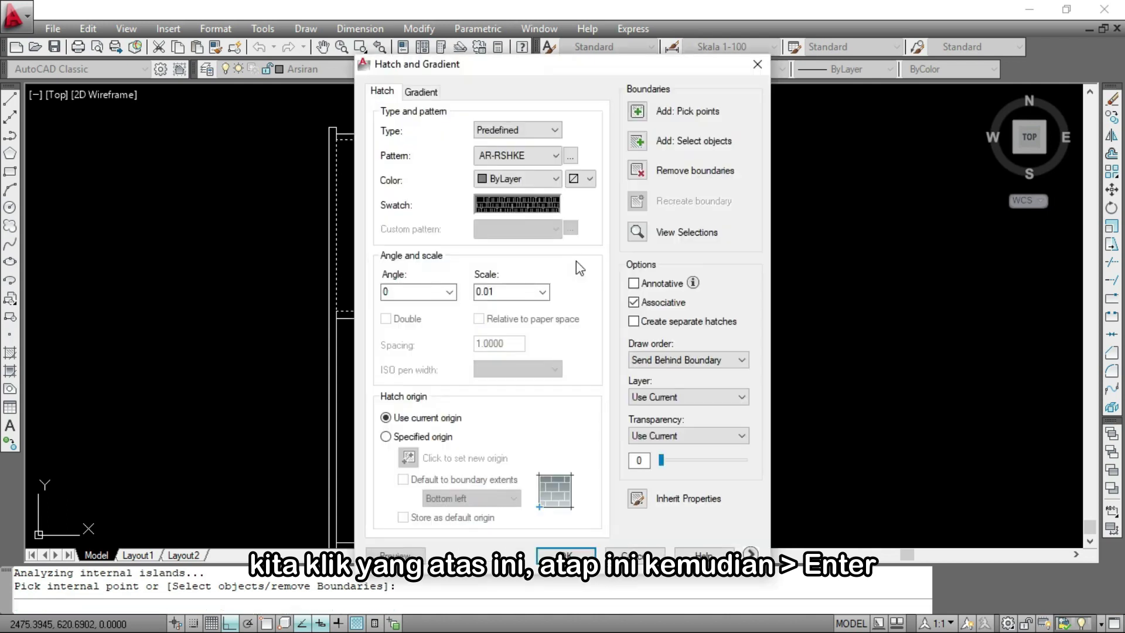
click(396, 553)
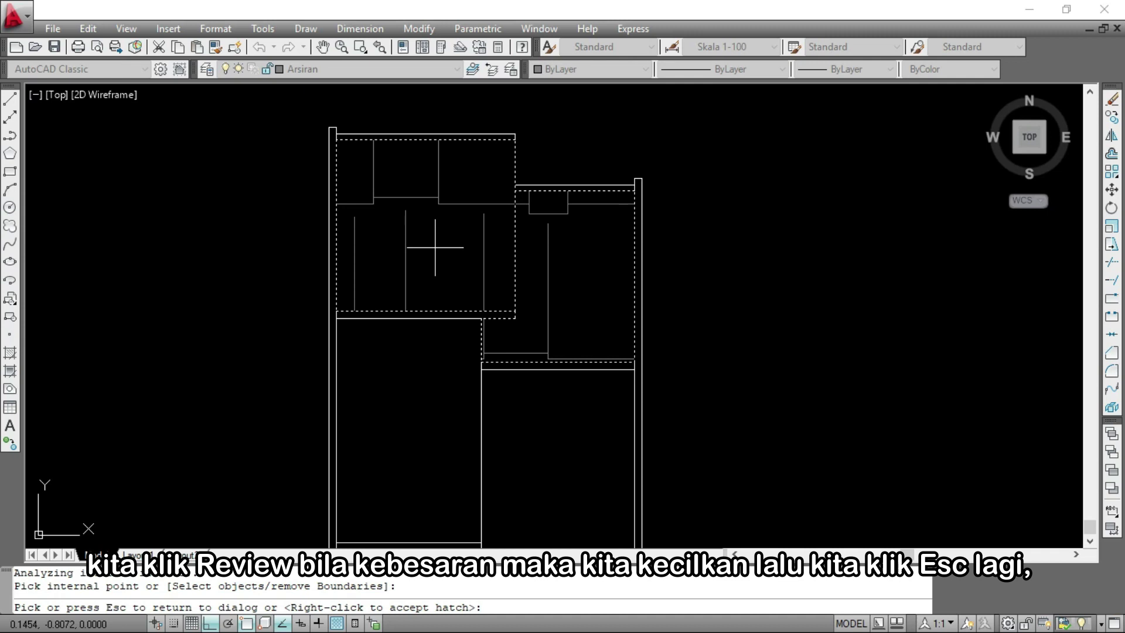
key(Escape)
Set the roof hatch scale to 0.001, preview it and apply the hatch to both roof areas
double_click(492, 288)
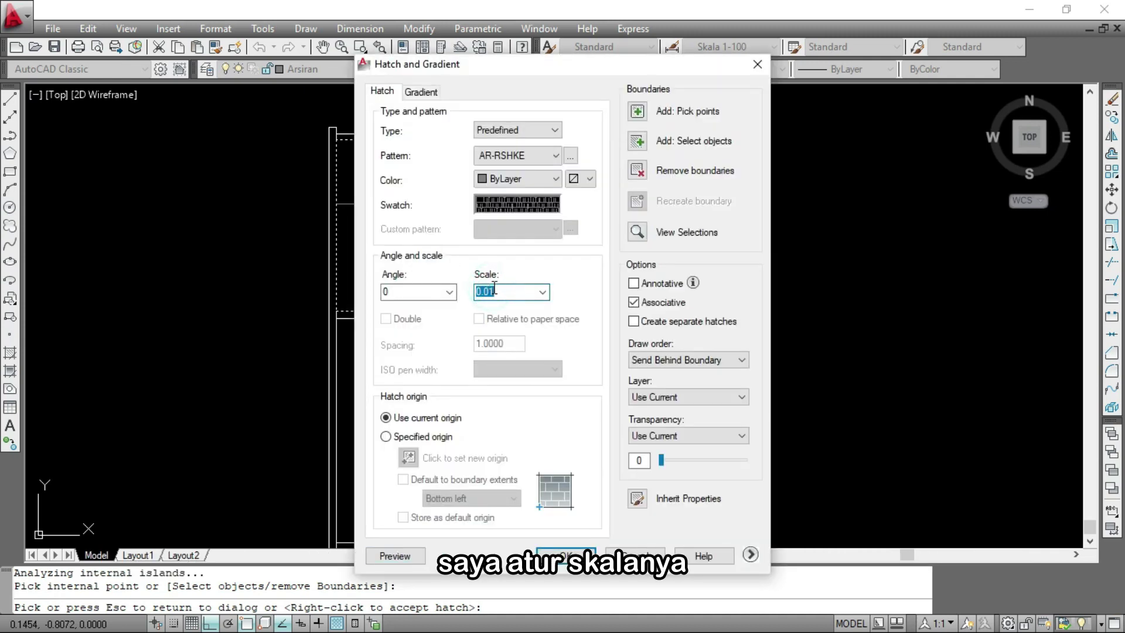
text(0.0)
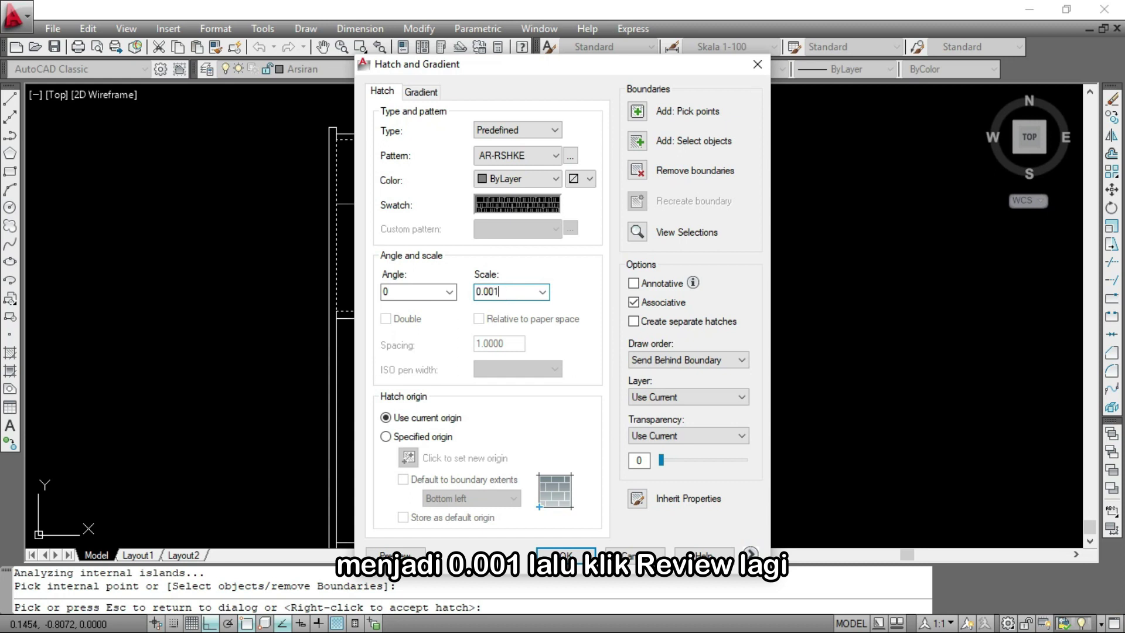
click(412, 555)
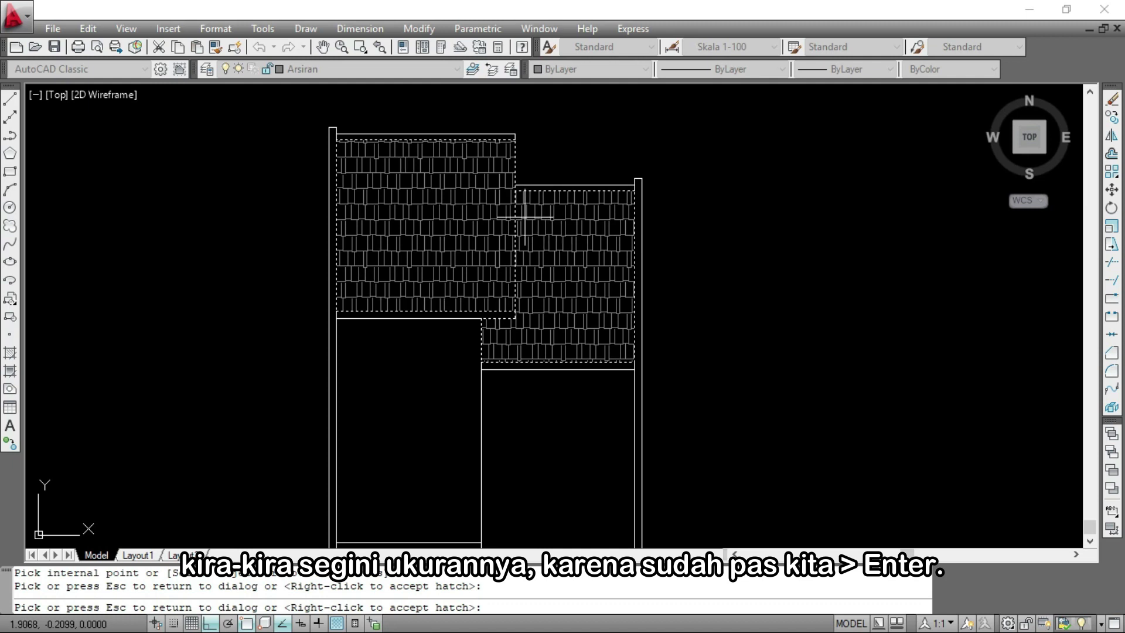
key(Return)
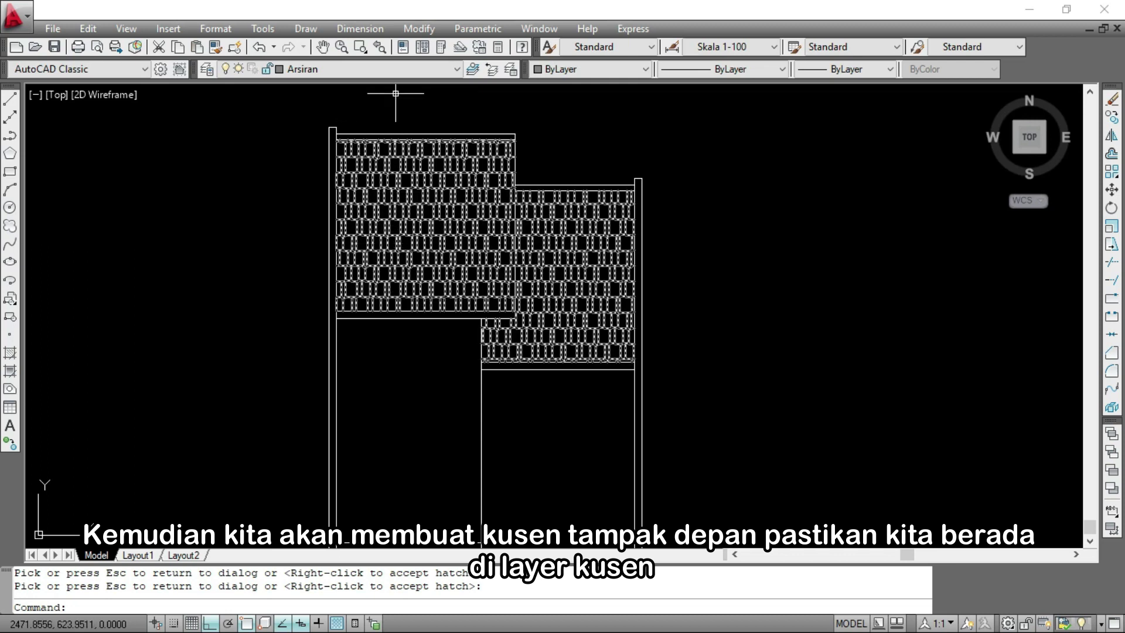
Make Kusen the current layer and draw a vertical construction line through the terrace window frame's left outer edge in the floor plan
click(385, 72)
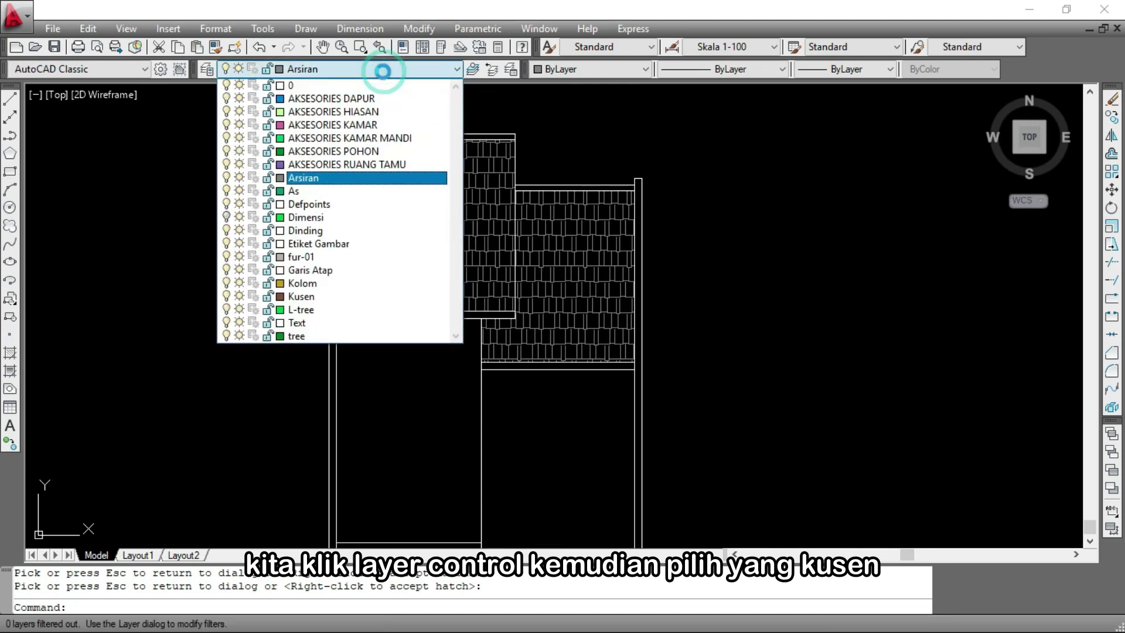
click(312, 295)
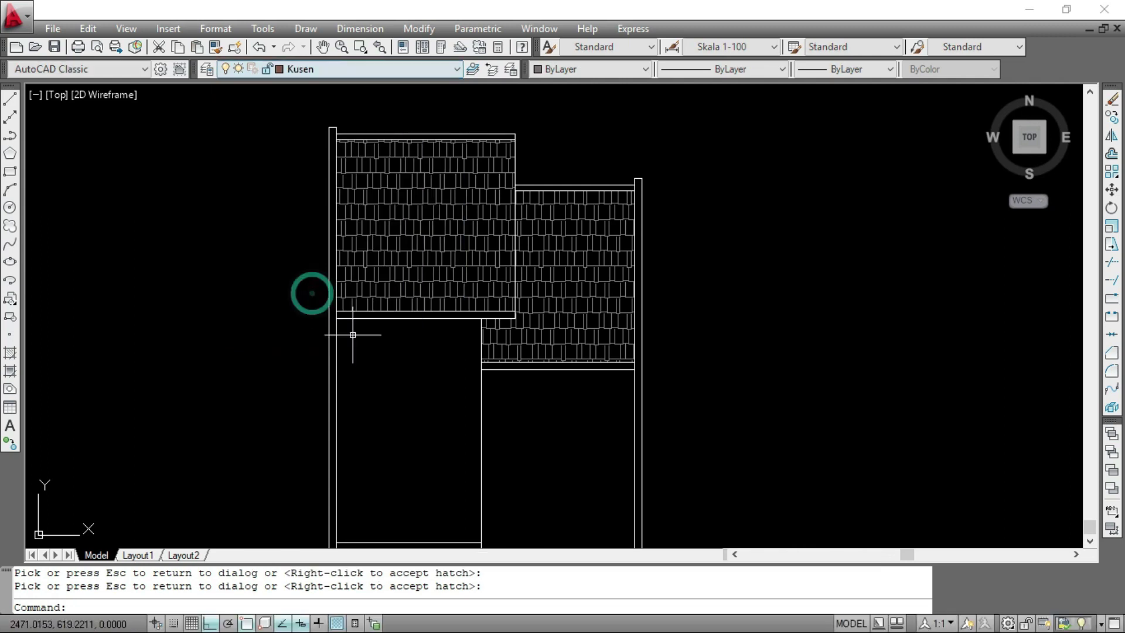
scroll(353, 334, down, 5)
scroll(415, 142, up, 4)
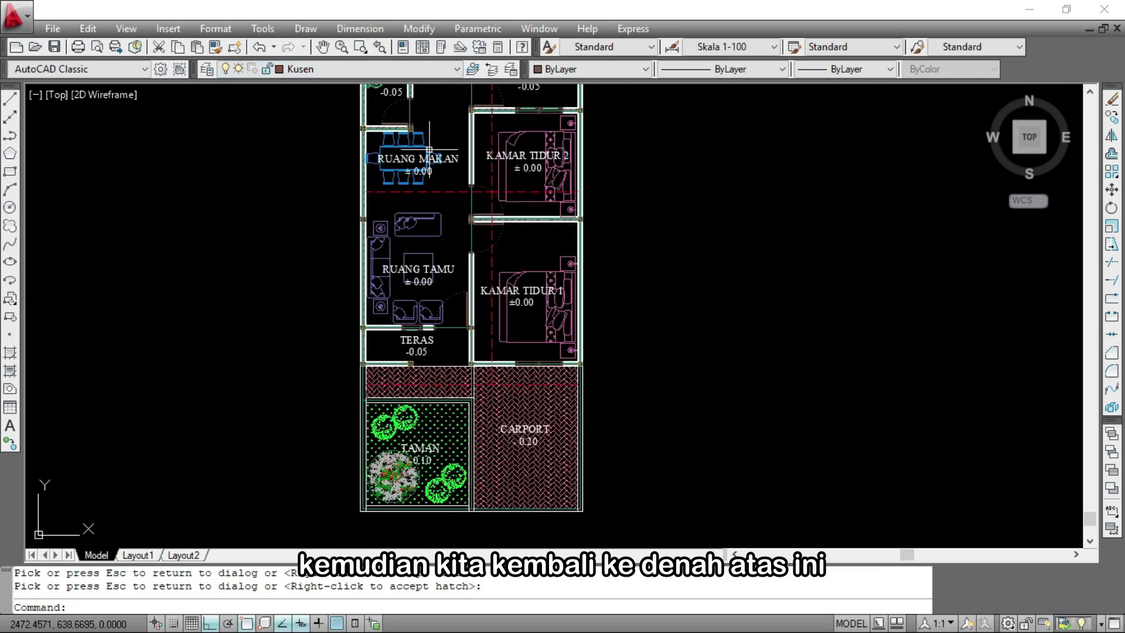
scroll(427, 436, up, 2)
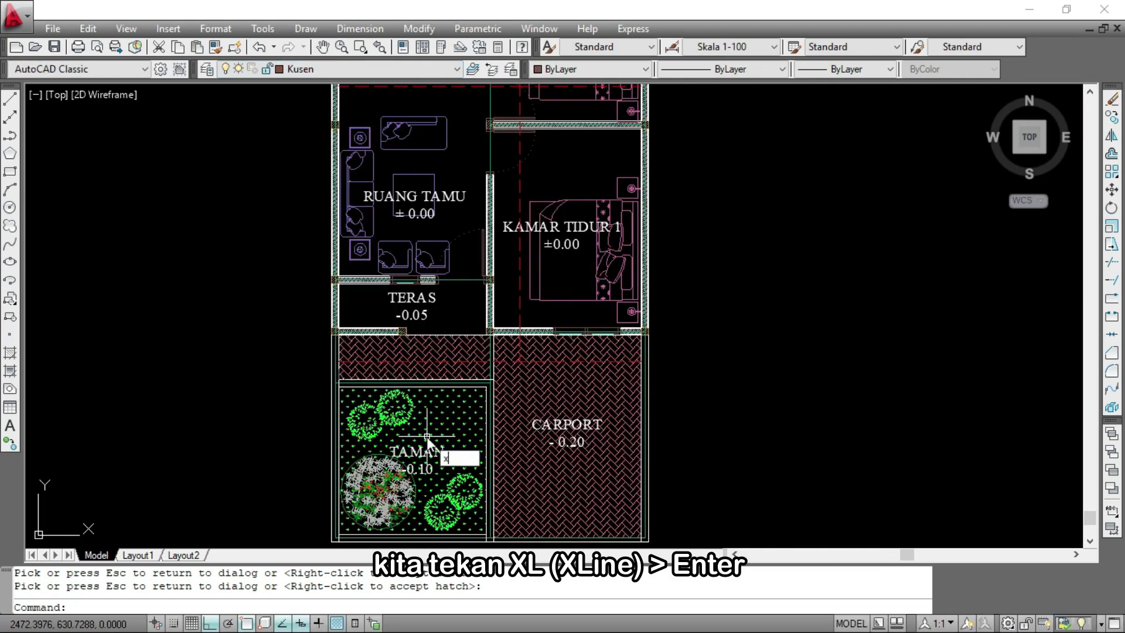
text(l)
key(Return)
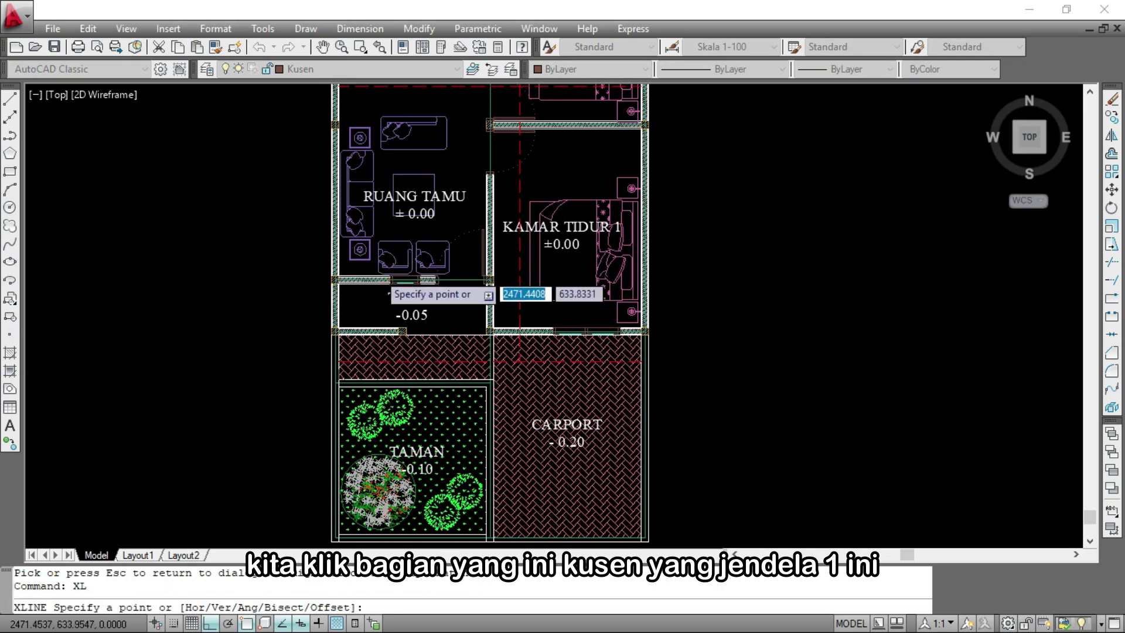
scroll(379, 280, up, 8)
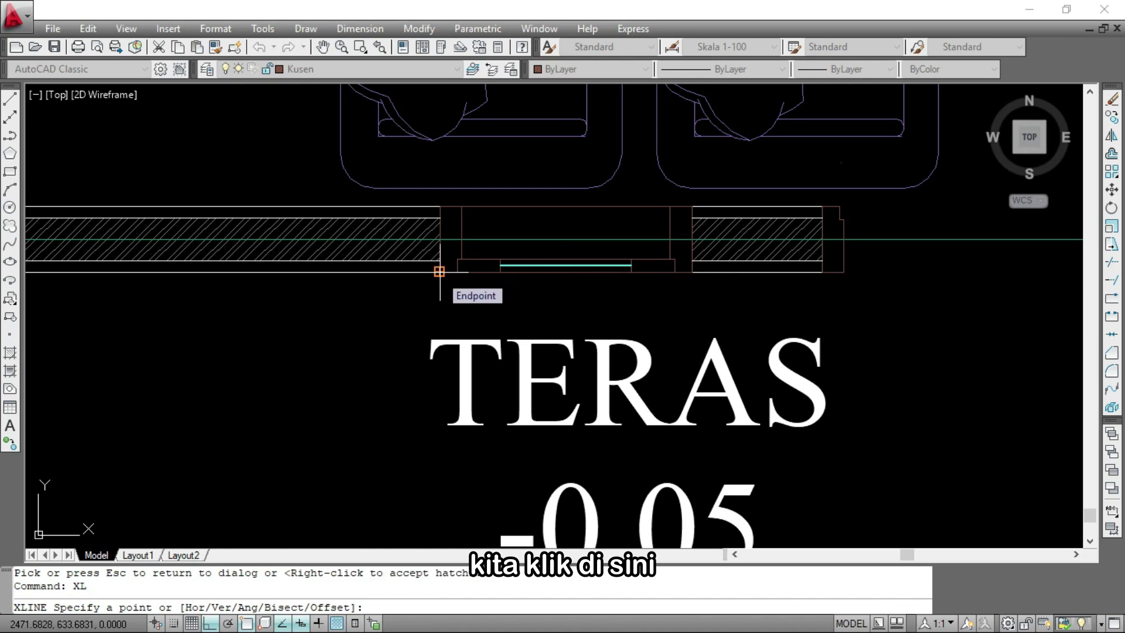
click(439, 271)
click(429, 467)
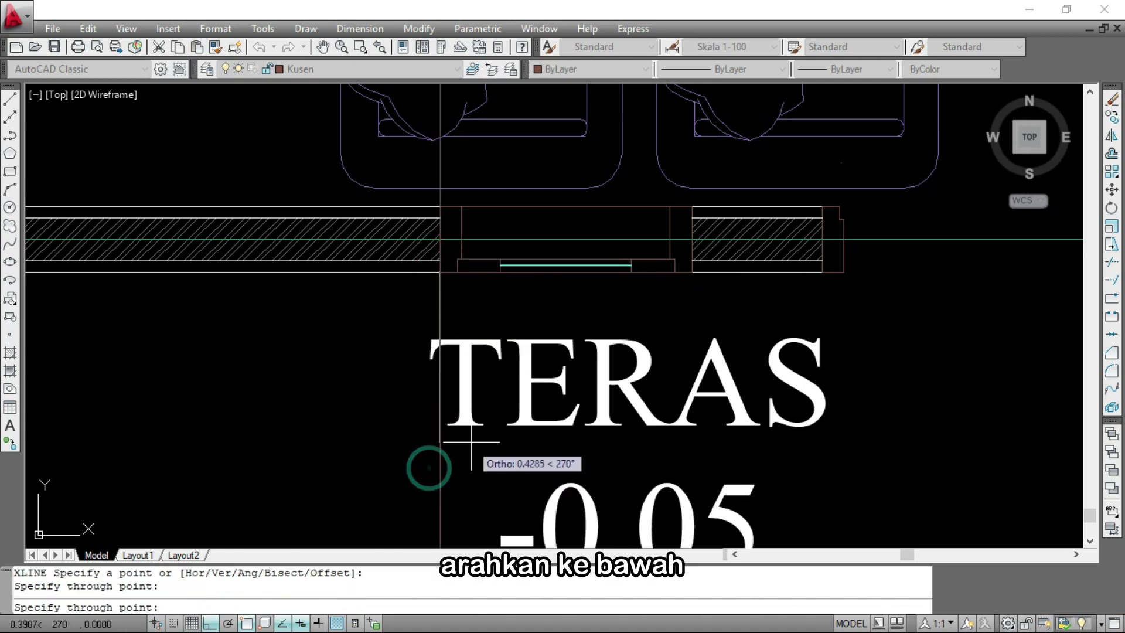
key(Return)
Draw a vertical construction line through the inner edge of the terrace window frame's left jamb
key(Return)
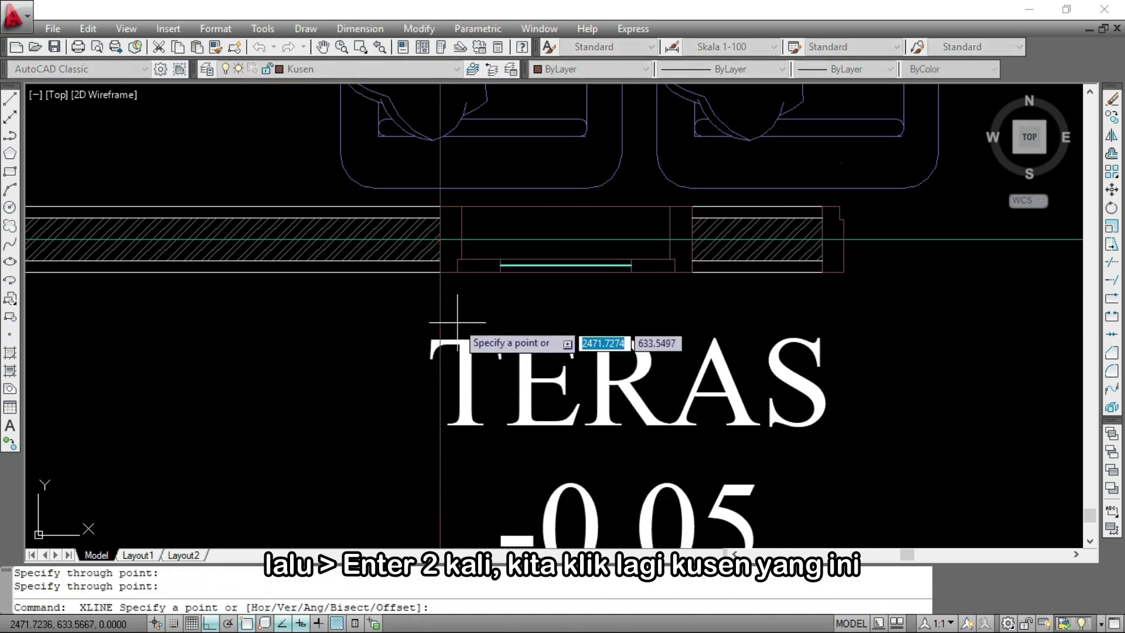
click(457, 271)
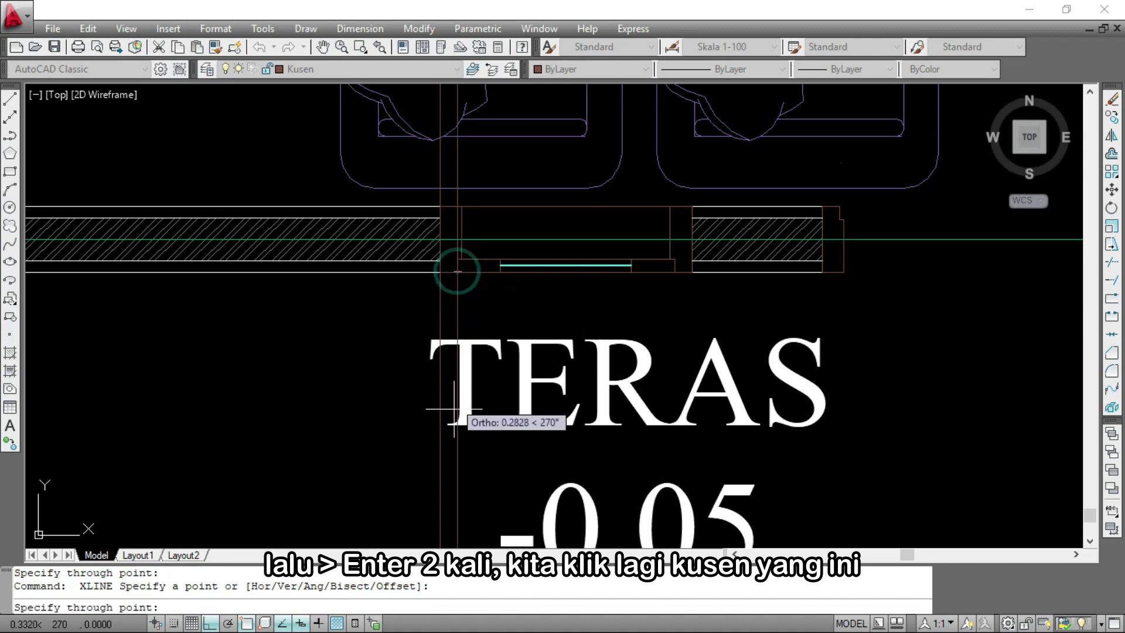
click(463, 501)
key(Return)
Draw vertical construction lines through the inner and outer edges of the terrace window frame's right jamb
key(Return)
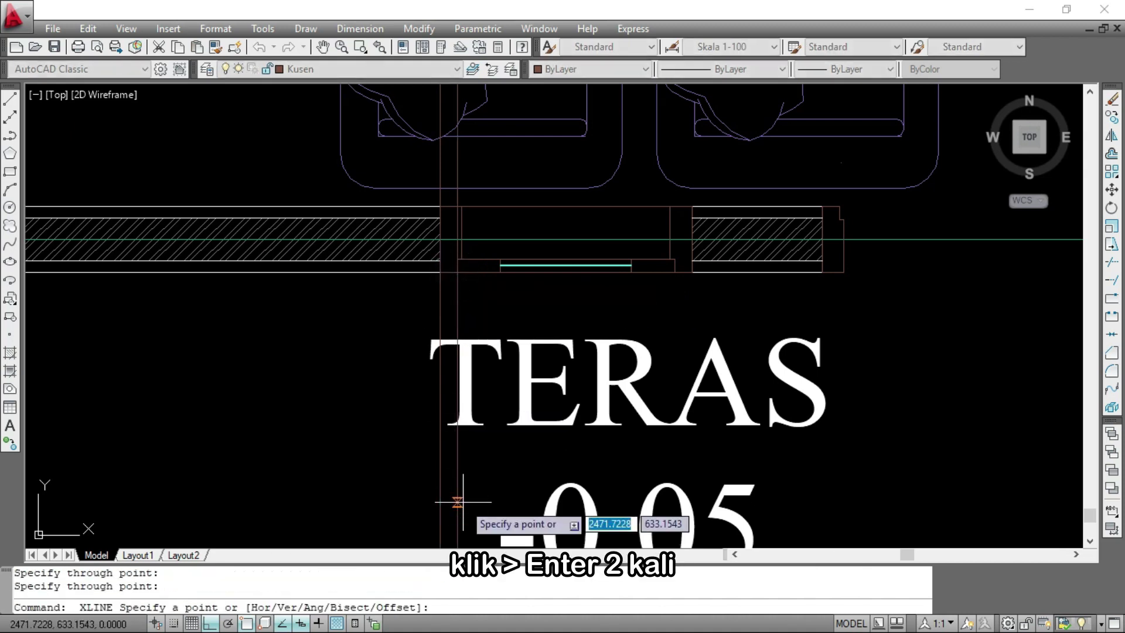
scroll(463, 457, down, 3)
scroll(536, 398, up, 4)
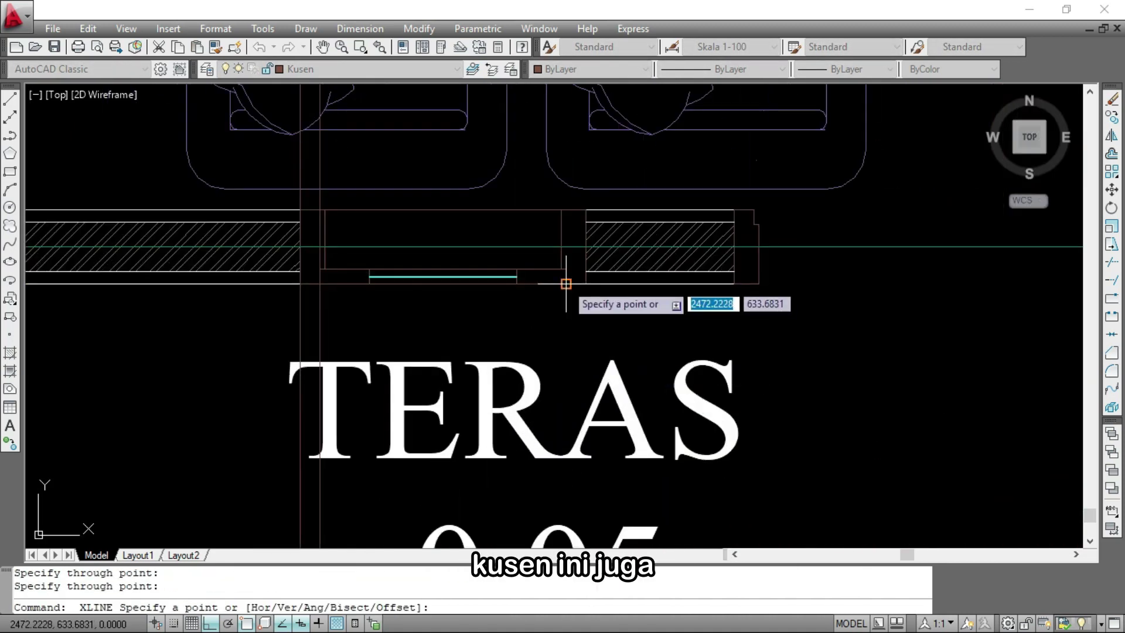
click(567, 284)
click(566, 502)
key(Return)
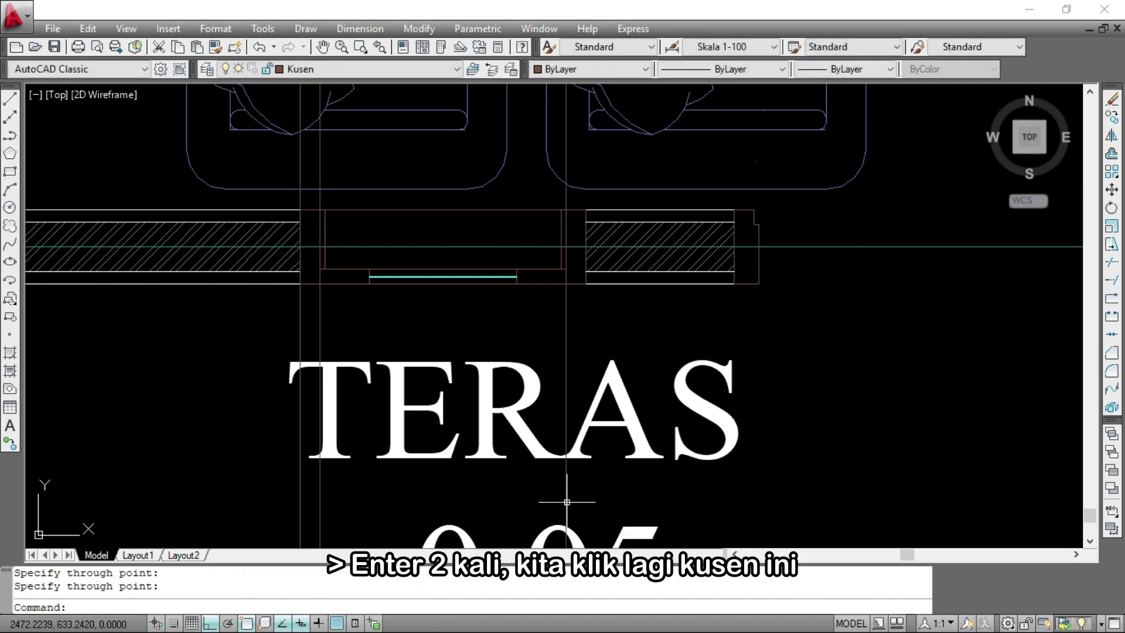
key(Return)
click(586, 283)
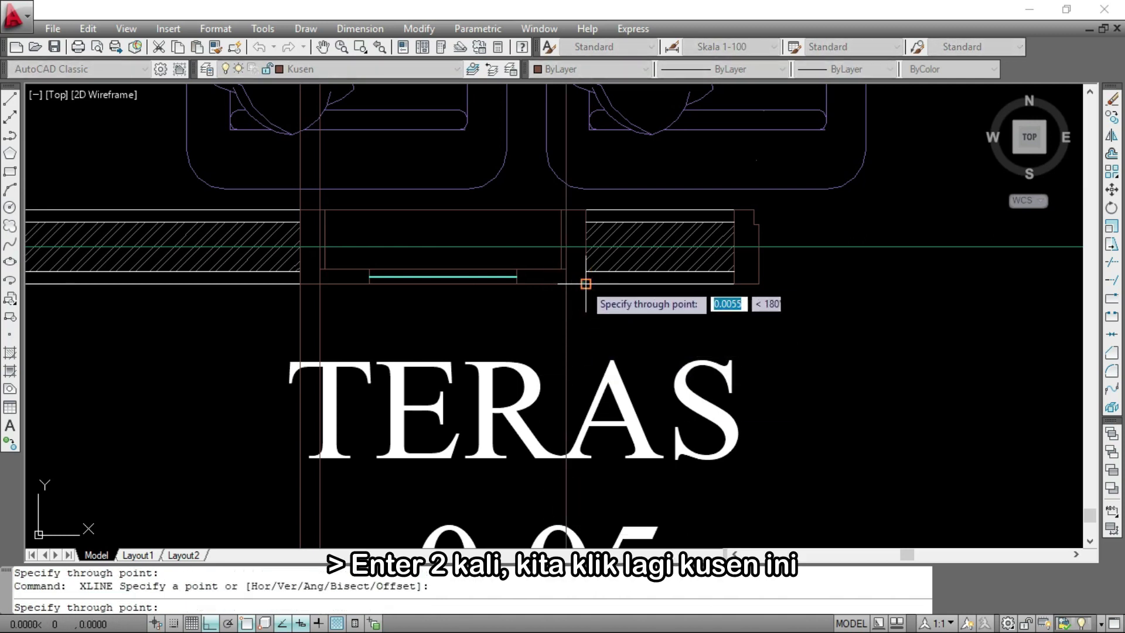
click(591, 509)
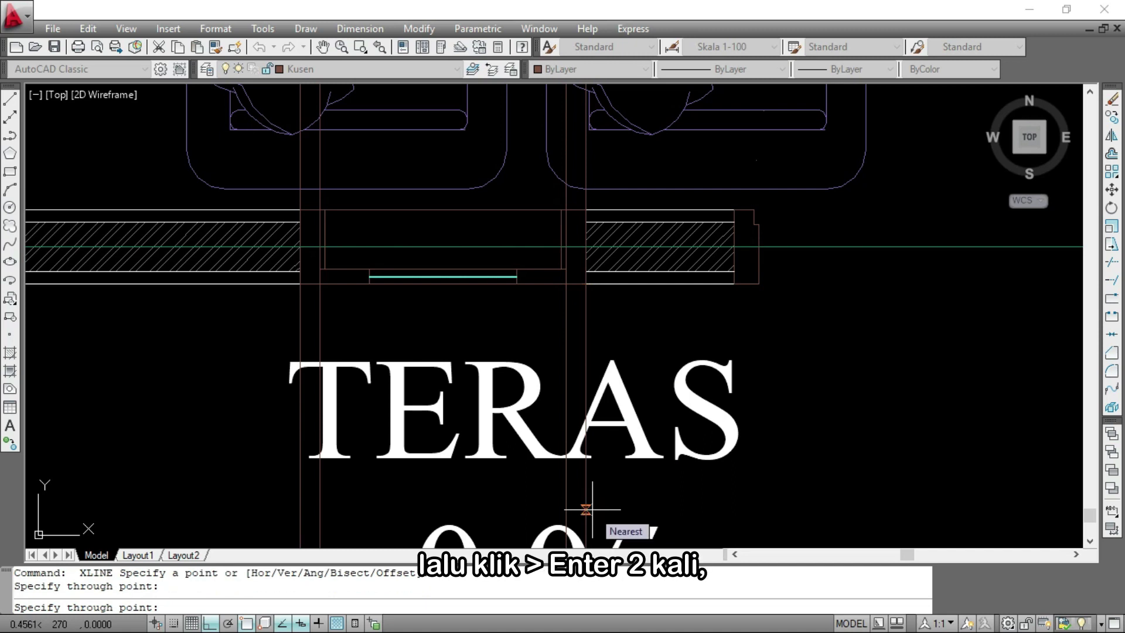
key(Return)
Draw vertical construction lines through the outer and inner edges of the terrace door frame's left jamb in the floor plan
key(Return)
scroll(498, 405, down, 3)
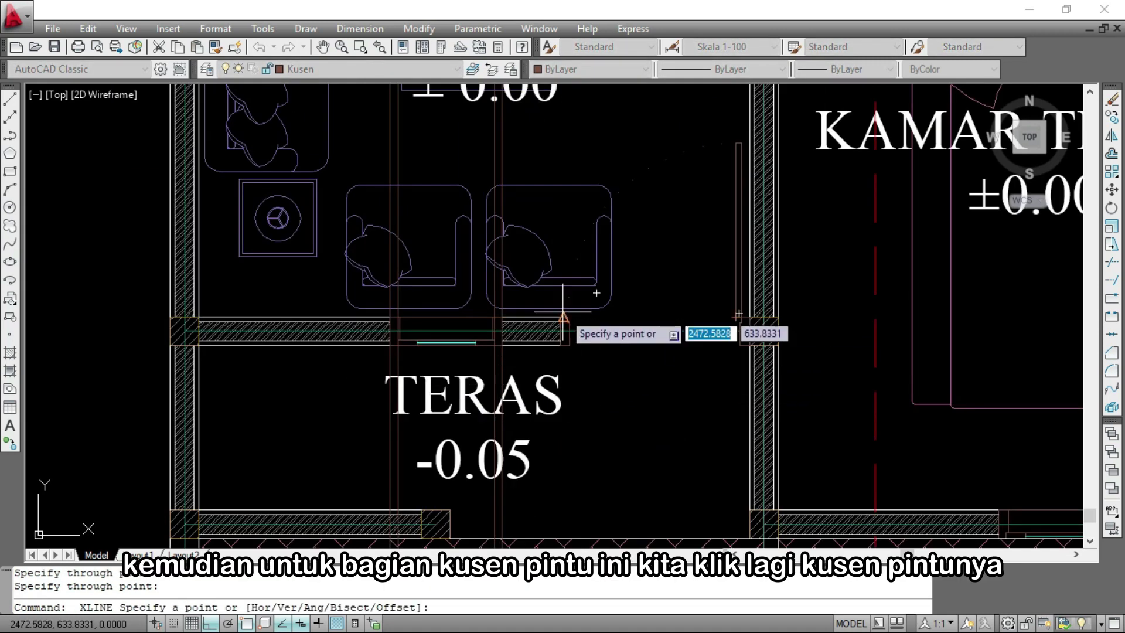
scroll(563, 333, up, 5)
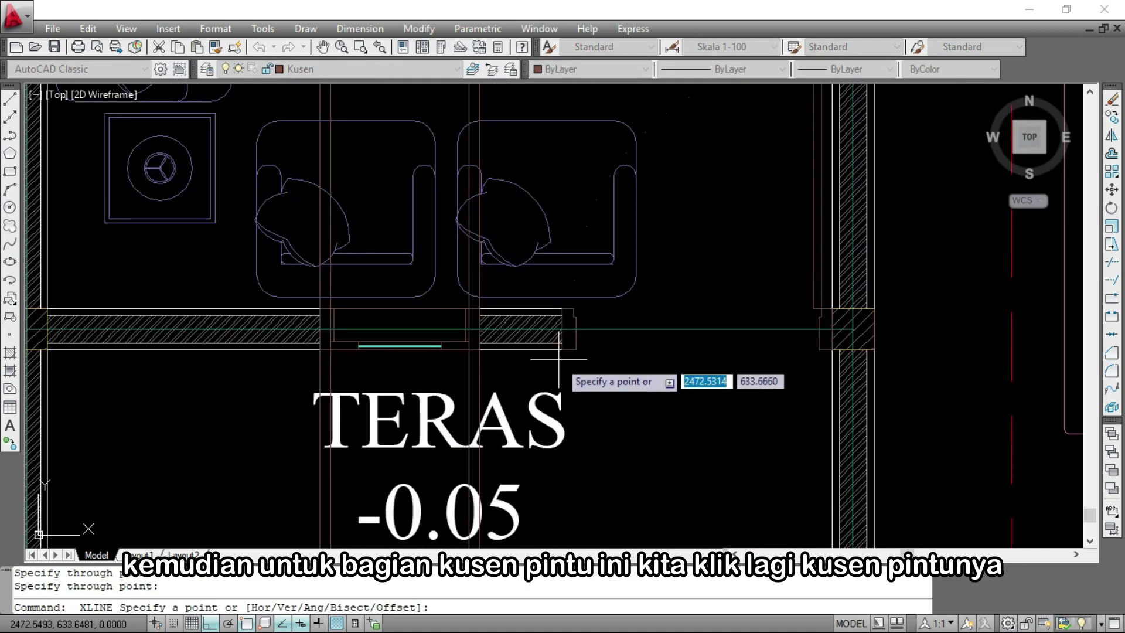
click(564, 337)
scroll(565, 253, down, 2)
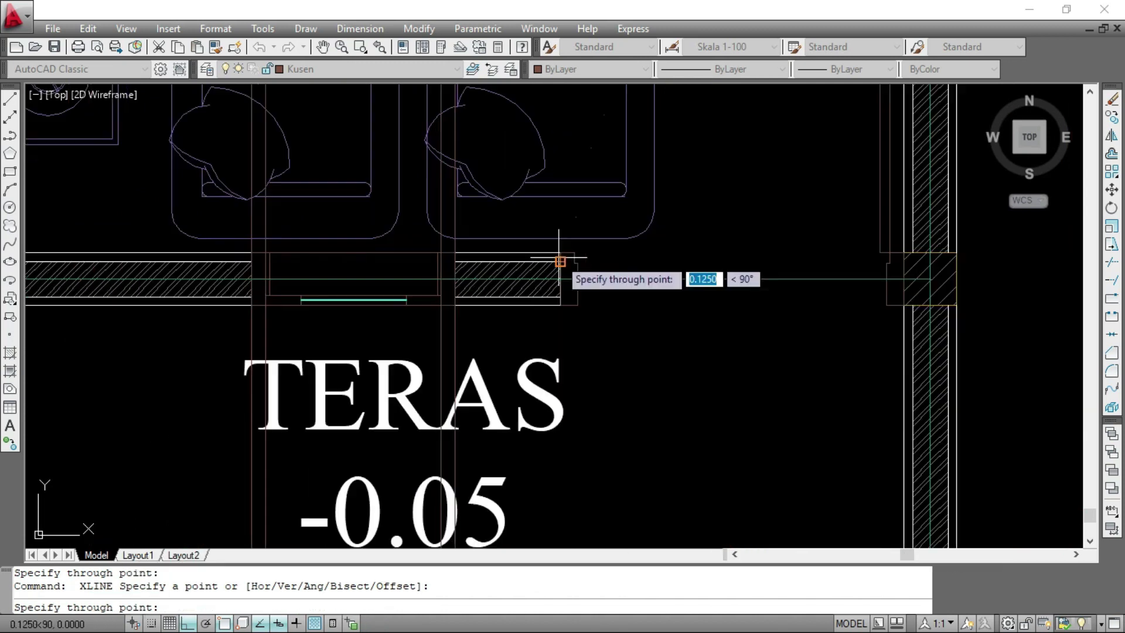
click(571, 480)
key(Return)
key(Return)
click(574, 321)
click(578, 498)
key(Return)
key(Return)
Draw vertical construction lines through the inner and outer edges of the terrace door frame's right jamb
click(886, 304)
click(886, 505)
key(Return)
key(Return)
click(903, 305)
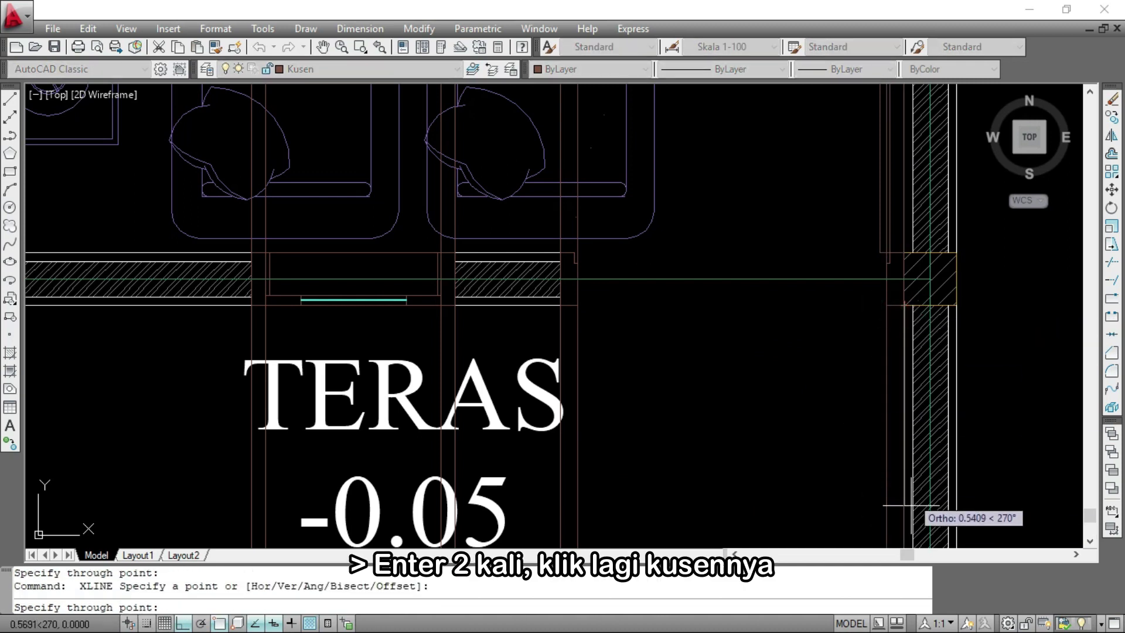
click(906, 535)
key(Return)
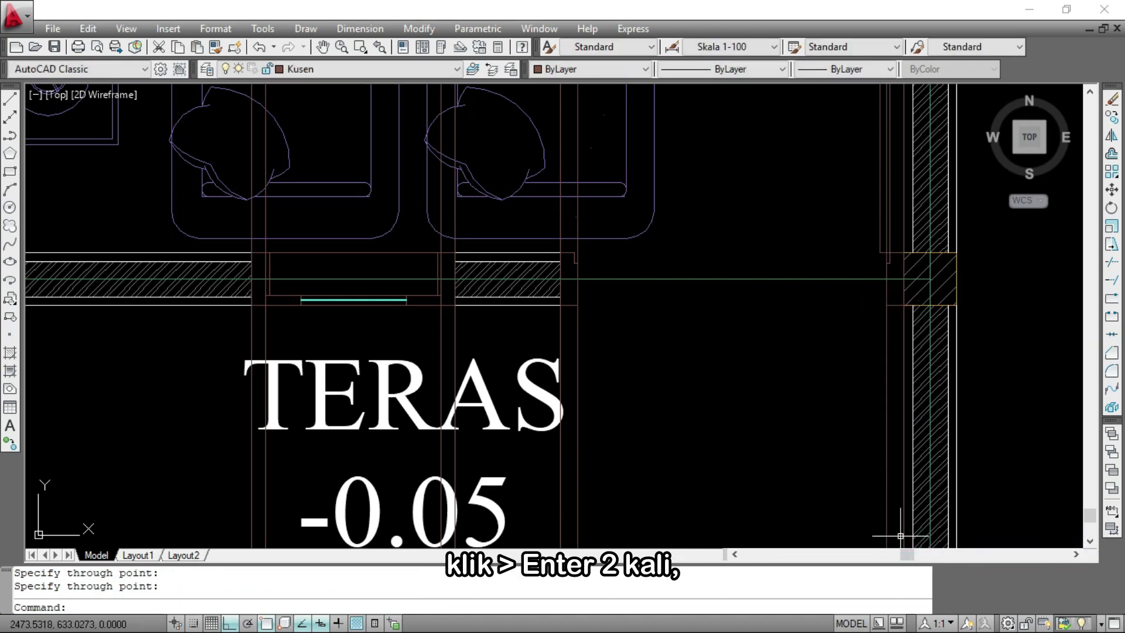
key(Return)
Draw vertical construction lines through both edges of the left jamb of the Kamar Tidur 1 front window frame
scroll(601, 295, down, 4)
scroll(600, 295, down, 4)
scroll(845, 407, up, 3)
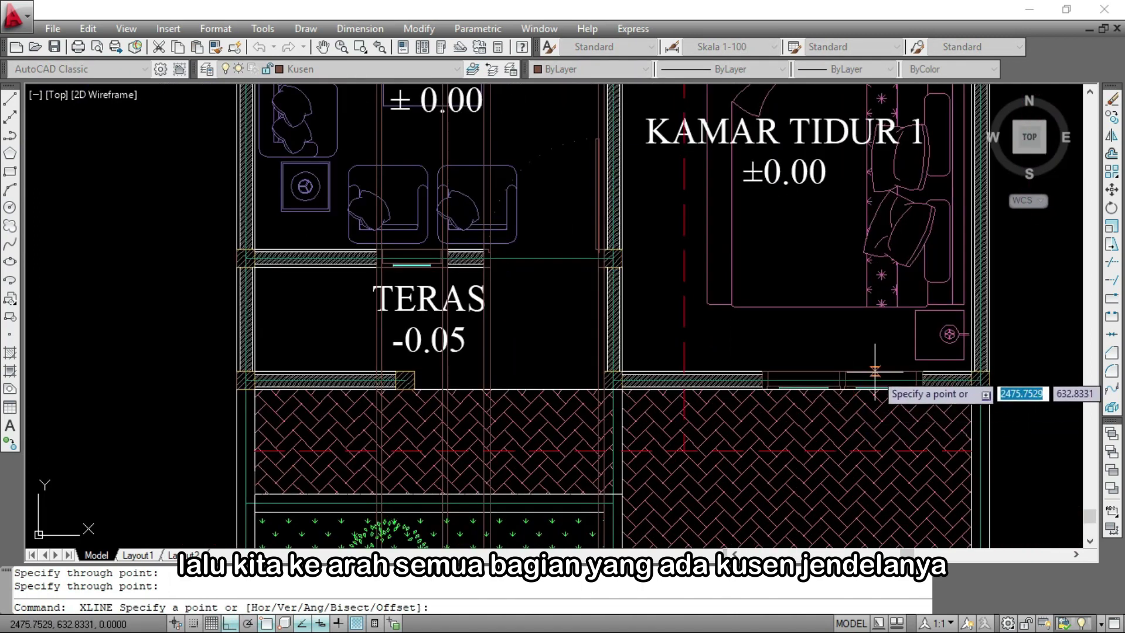
scroll(879, 378, up, 5)
click(568, 367)
click(567, 456)
key(Return)
key(Return)
click(597, 367)
click(604, 463)
key(Return)
key(Return)
Draw vertical construction lines through both edges of the bedroom window frame's middle mullion
click(711, 318)
click(716, 437)
key(Return)
key(Return)
click(736, 320)
click(743, 468)
key(Return)
key(Return)
Draw vertical construction lines through the inner and outer edges of the bedroom window frame's right jamb
scroll(744, 469, down, 4)
click(826, 354)
click(827, 380)
key(Return)
key(Return)
click(844, 352)
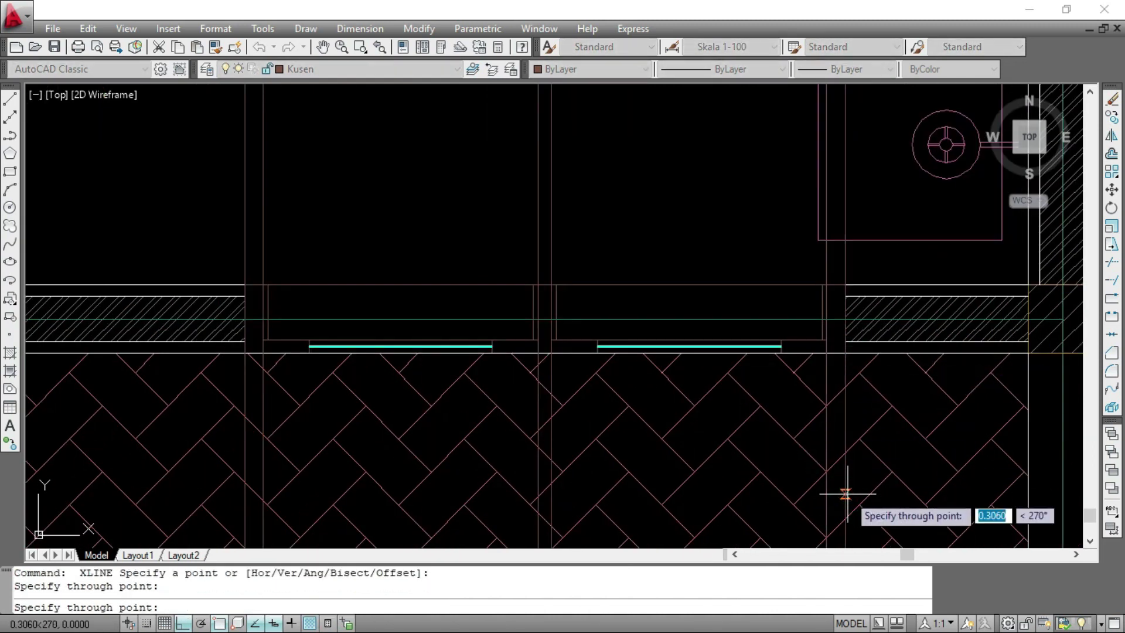
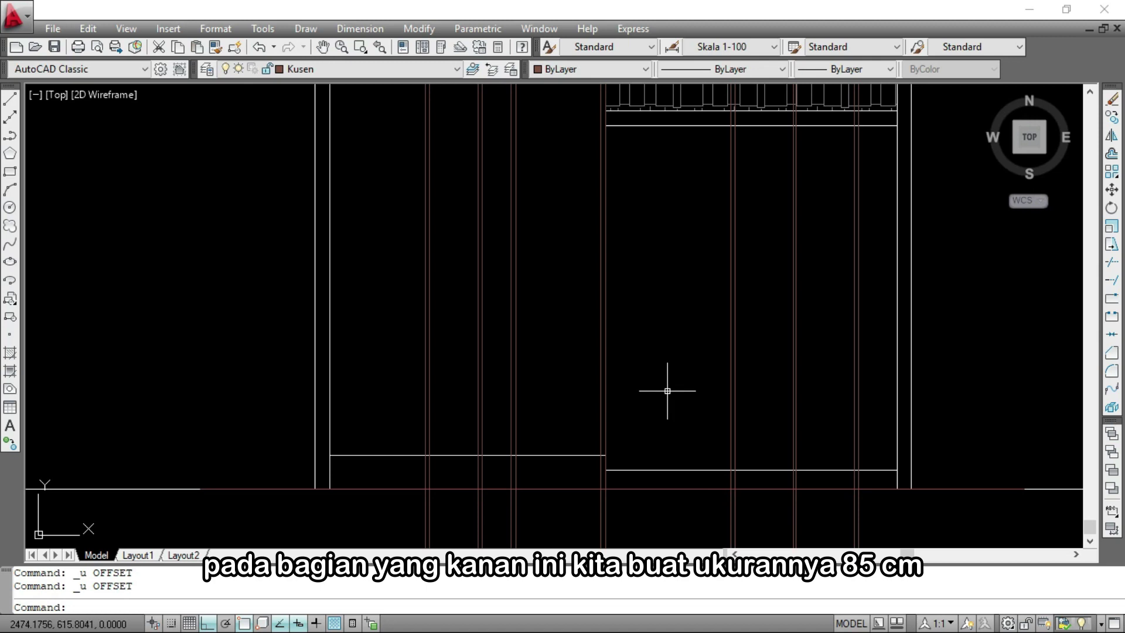
Offset the floor line of the elevation's right (bedroom) section upward by 0.85 to mark the underside of the window frame
text(O)
key(Return)
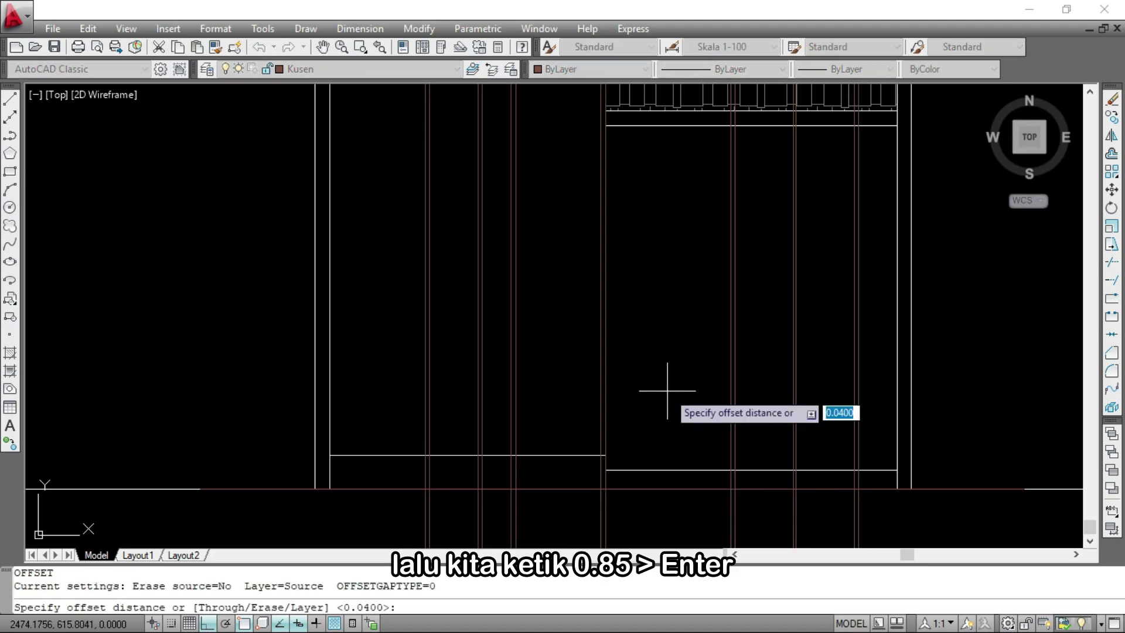
text(0.85)
key(Return)
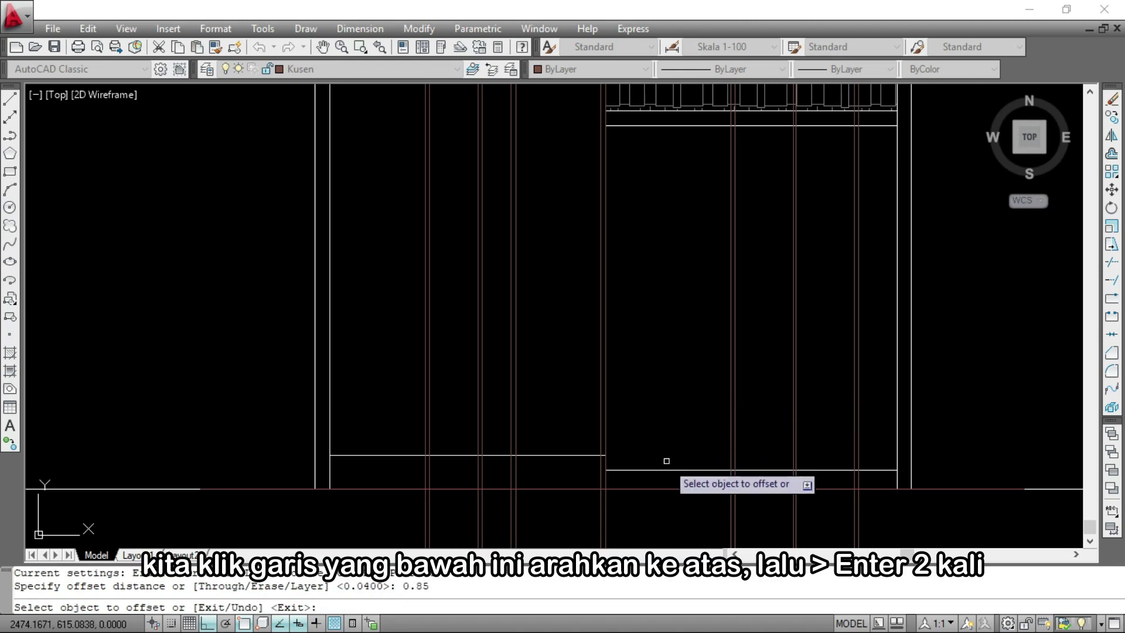
click(683, 469)
click(670, 300)
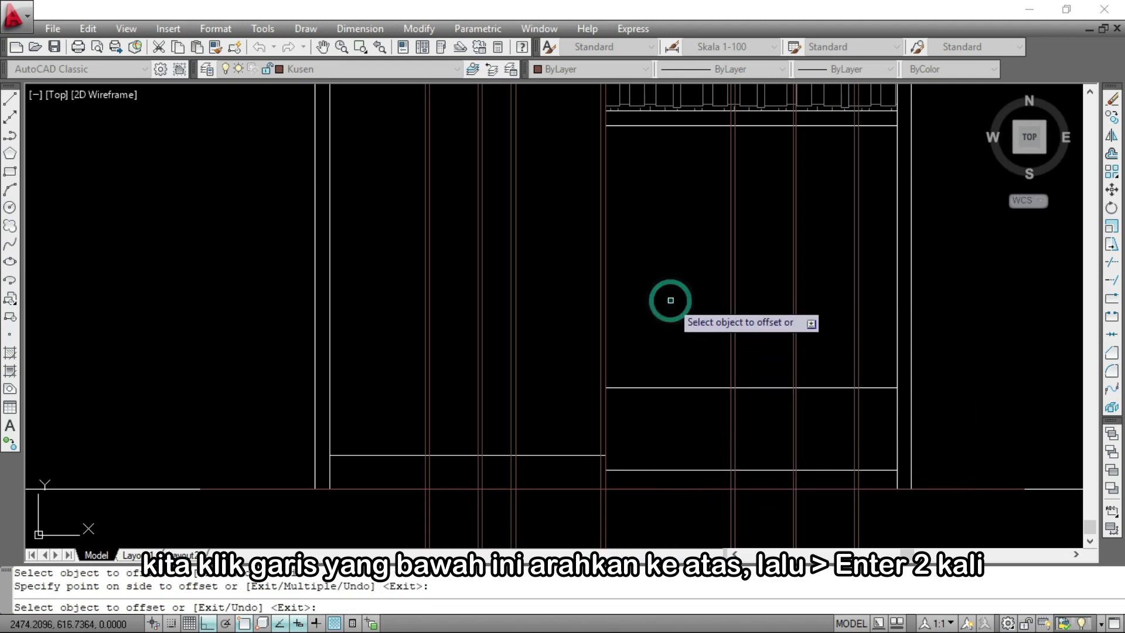
key(Return)
Offset the floor line of the elevation's left (terrace) section upward by 0.70 to mark the underside of the window frame
key(Return)
text(0.70)
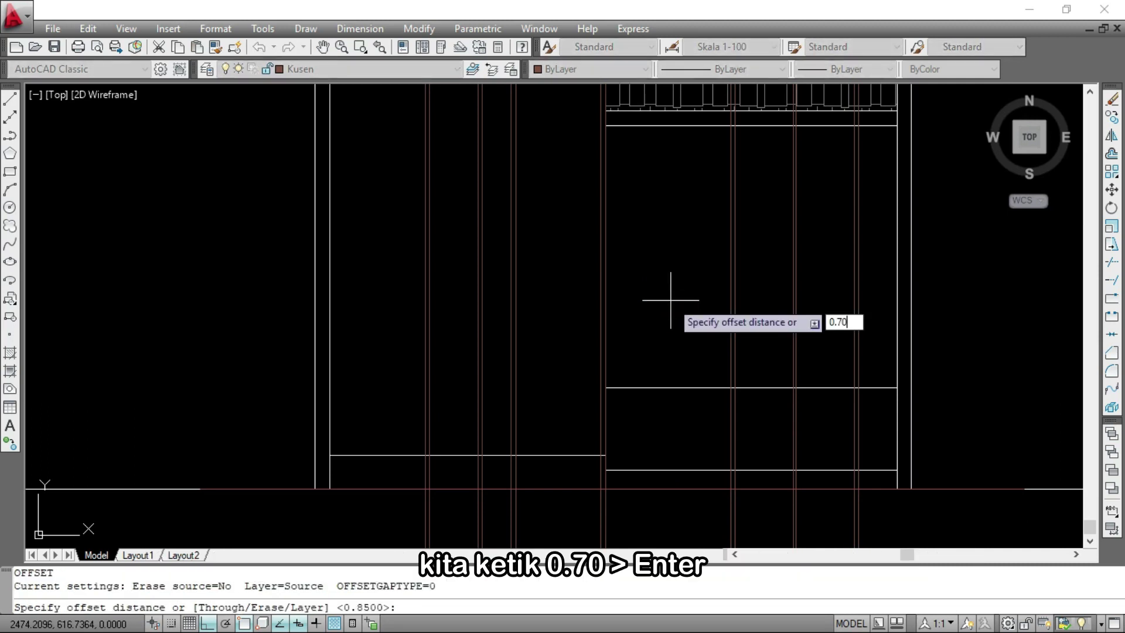
key(Return)
click(551, 456)
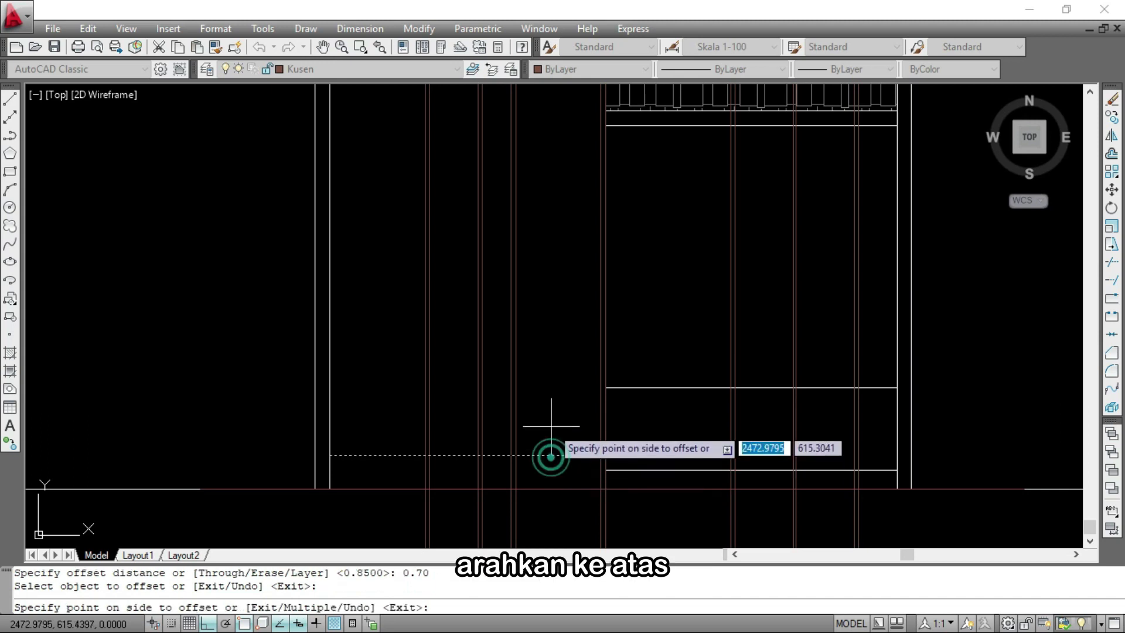
click(552, 371)
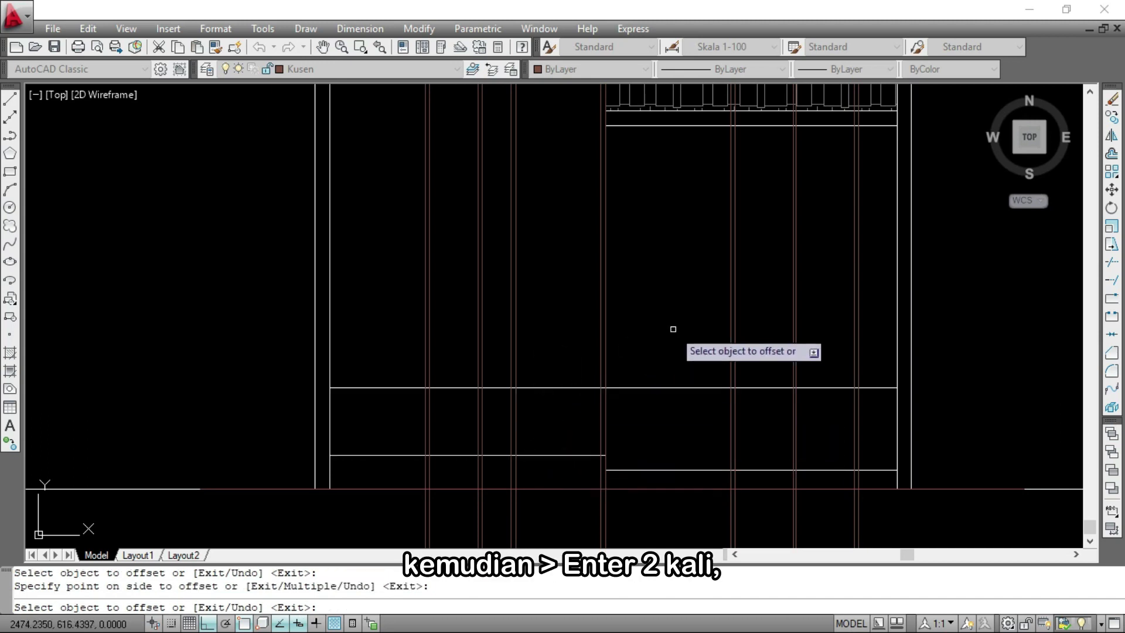
key(Return)
Offset the window sill lines of both elevation sections upward by 0.04 for the bottom frame thickness
key(Return)
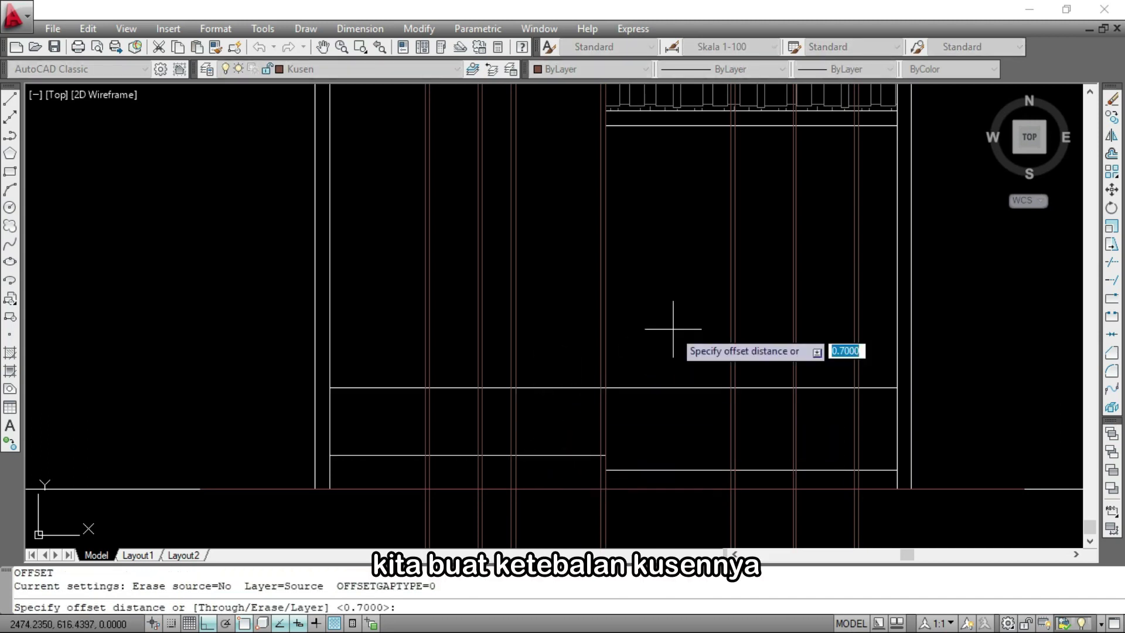
text(0.0)
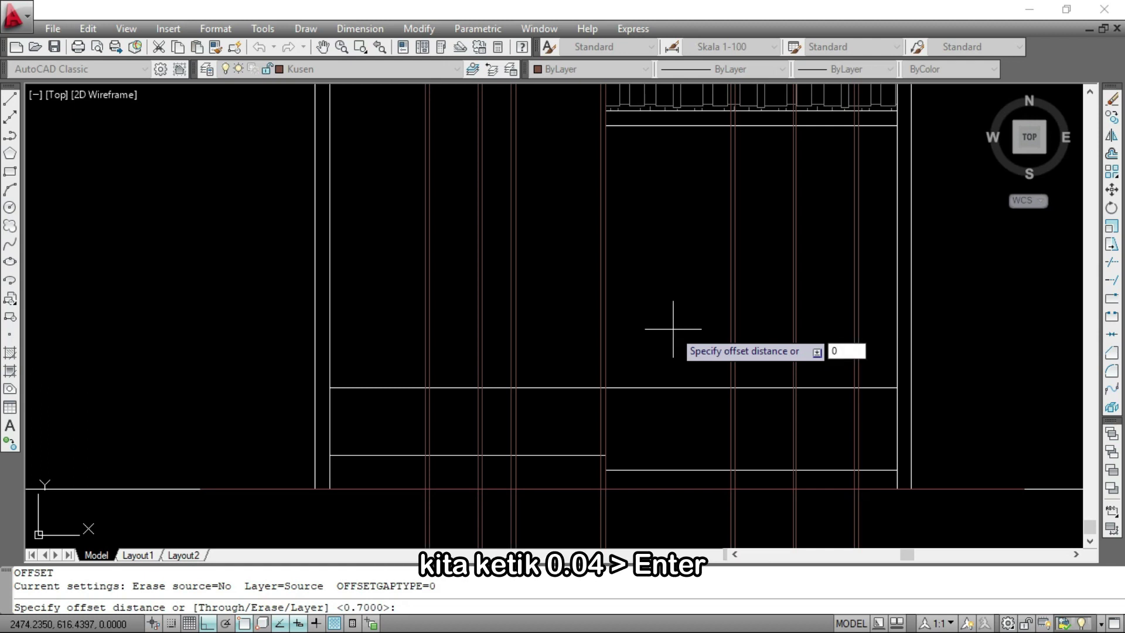
key(Return)
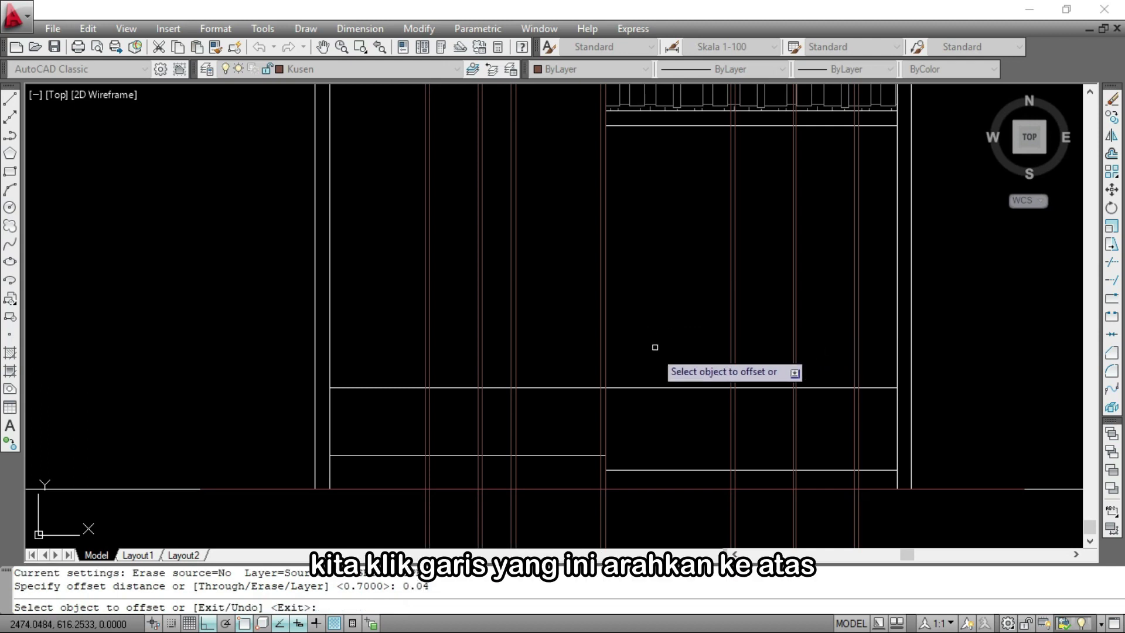
click(655, 387)
click(648, 310)
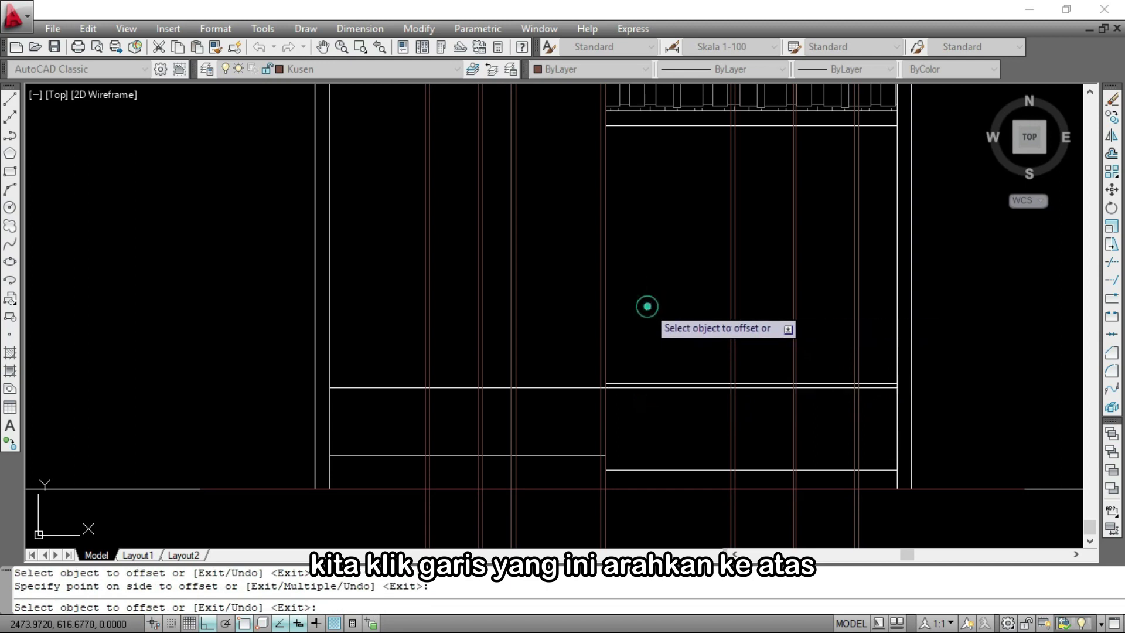
click(537, 387)
click(550, 317)
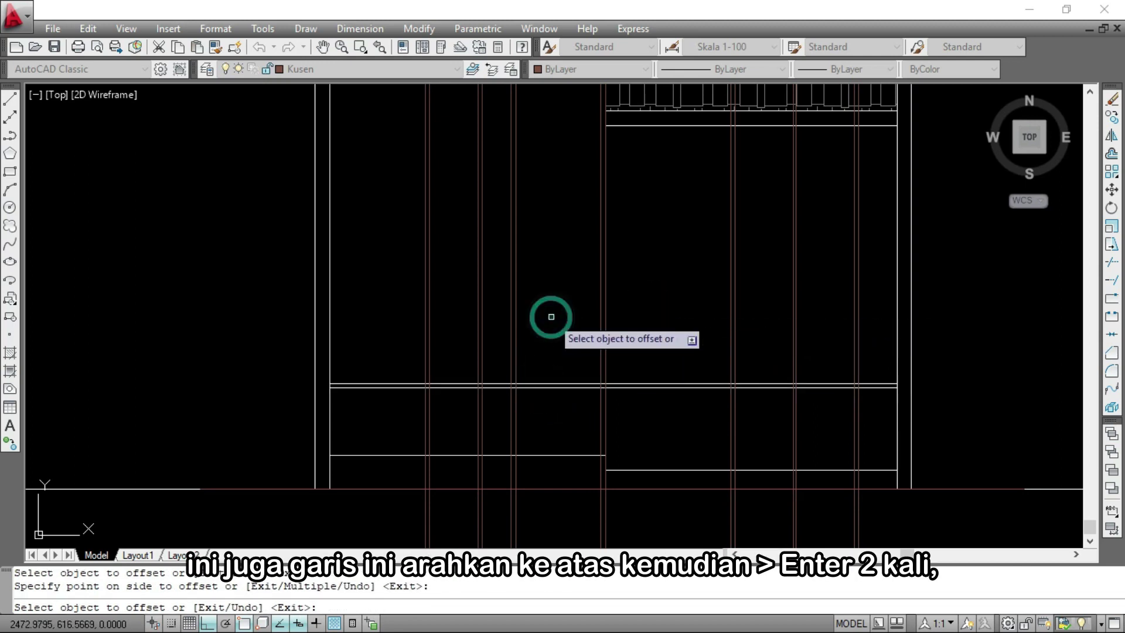
key(Return)
Offset the lower sill lines of both elevation sections upward by 1.5 for the window frame height
key(Return)
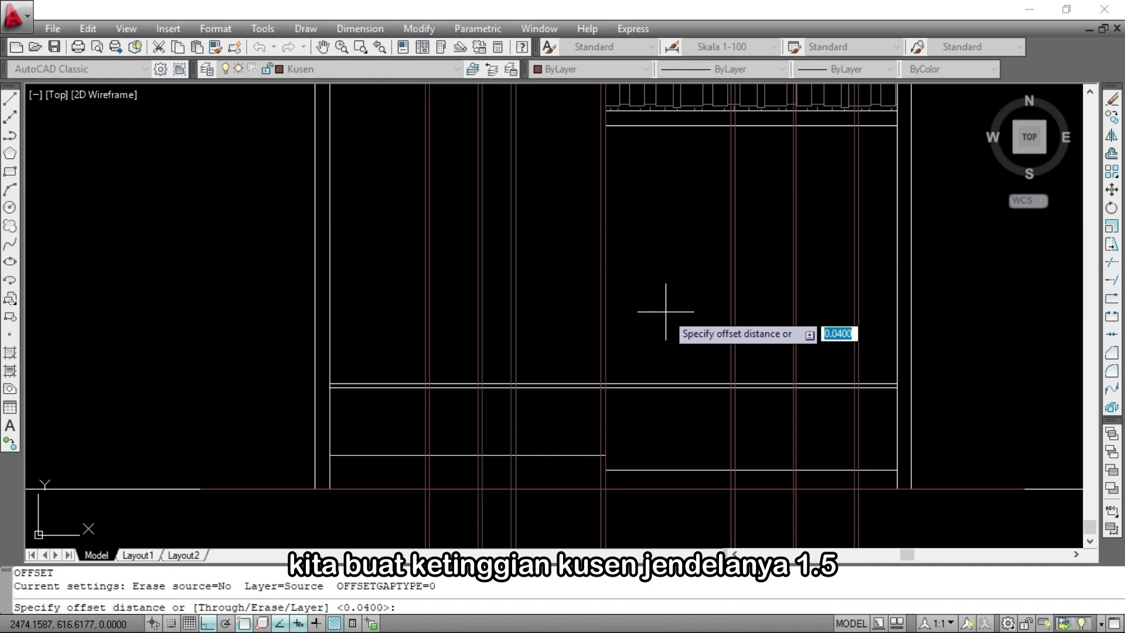
text(1.5)
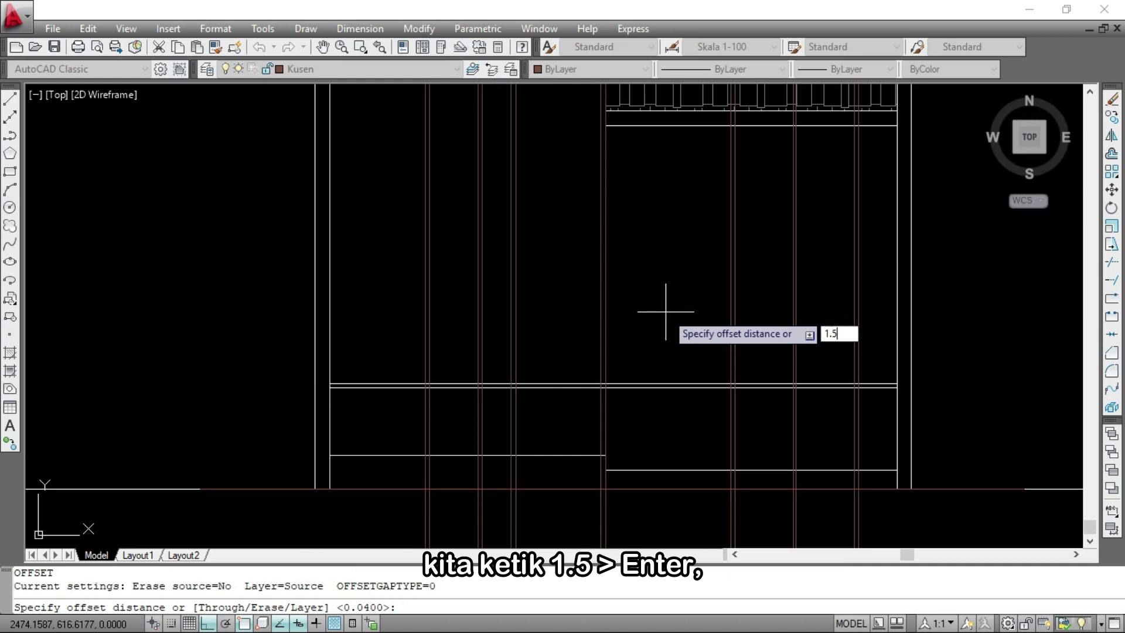
key(Return)
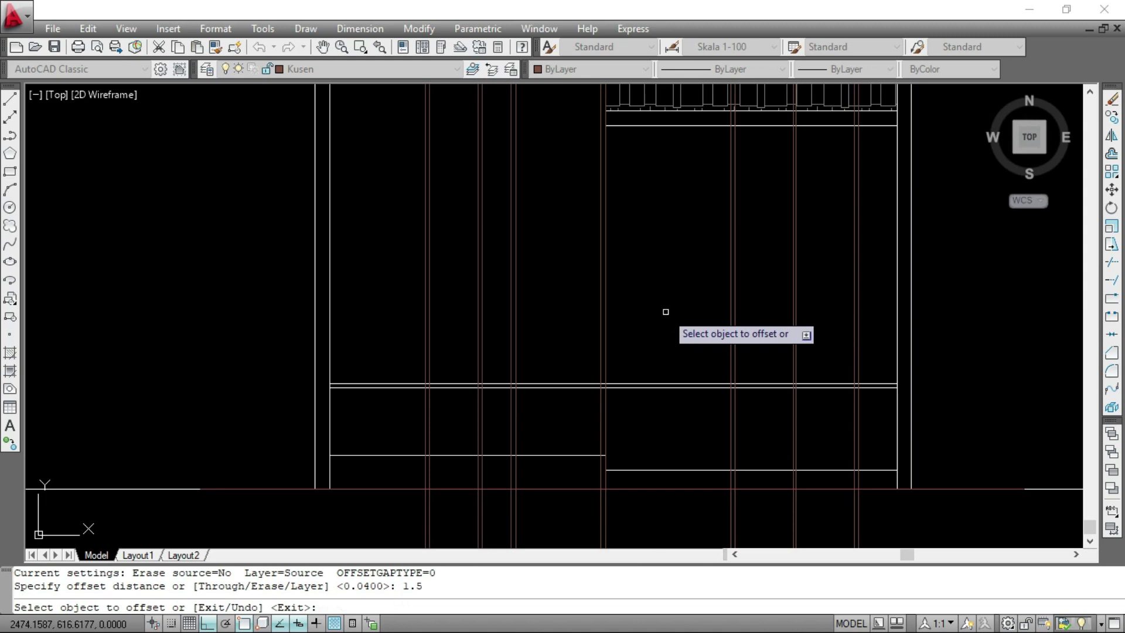
click(666, 389)
click(664, 193)
click(543, 387)
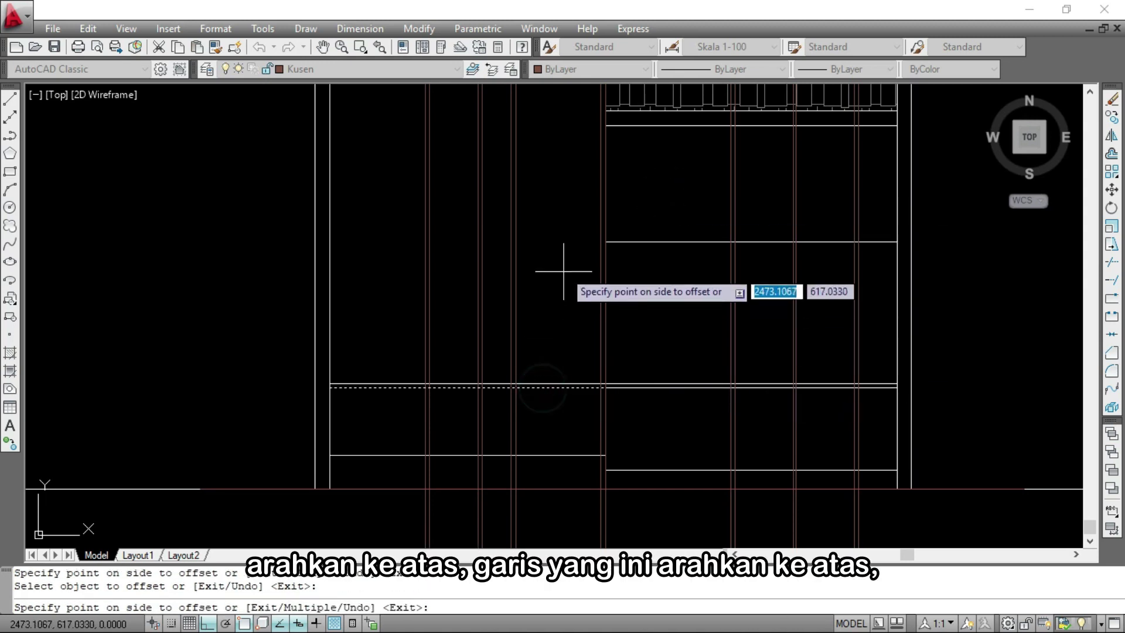
click(563, 242)
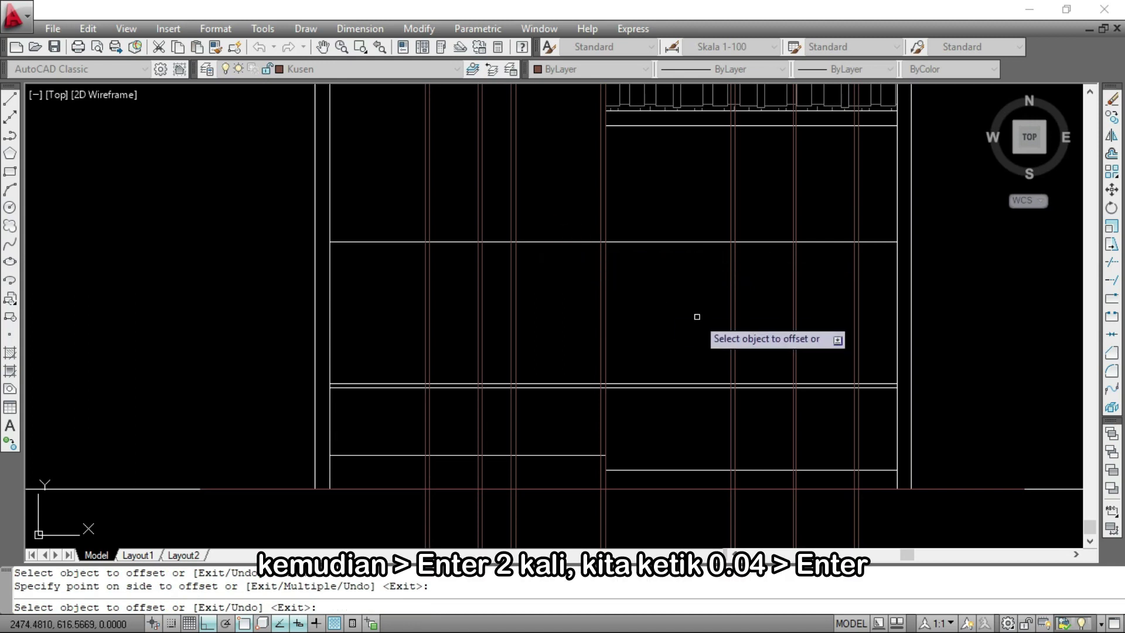
key(Return)
Offset the window head lines of both elevation sections downward by 0.04 for the top frame thickness
key(Return)
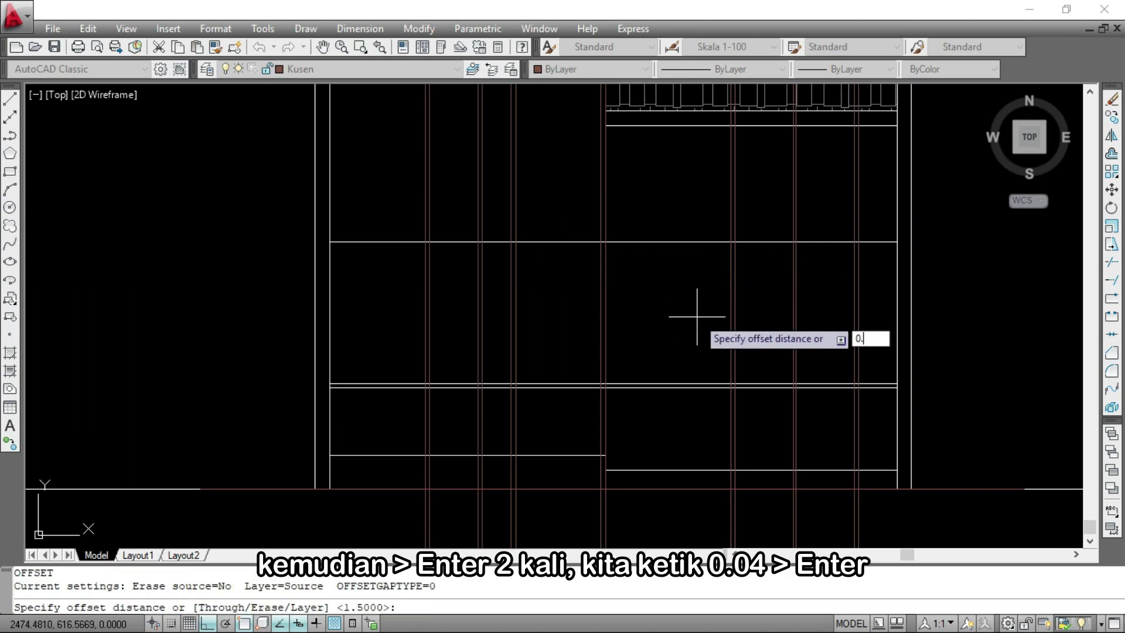
key(Return)
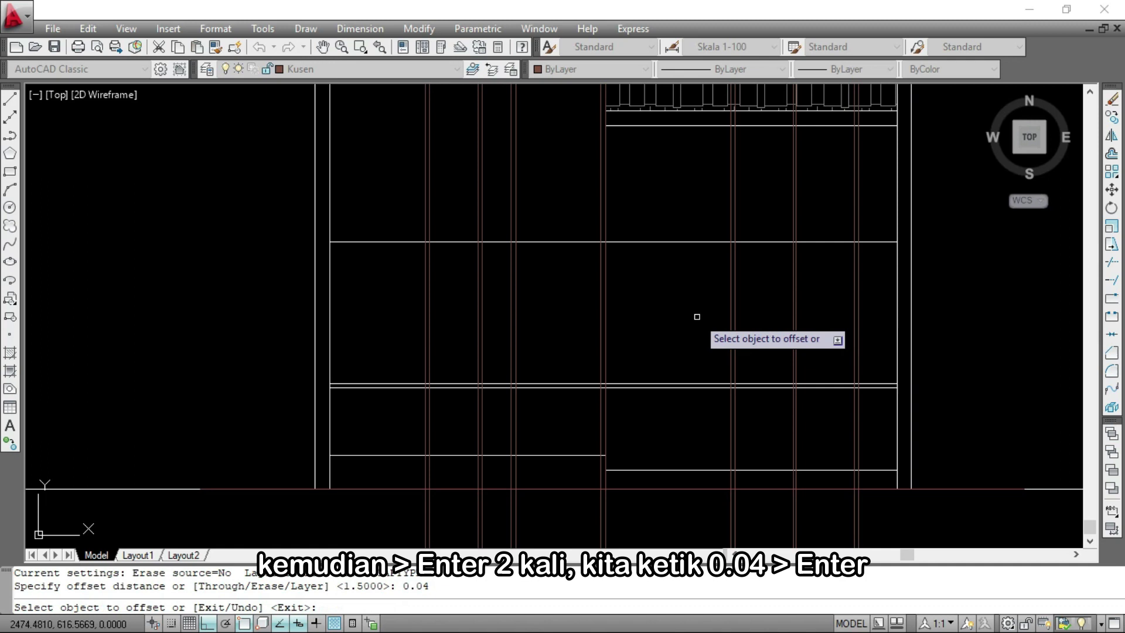
click(670, 240)
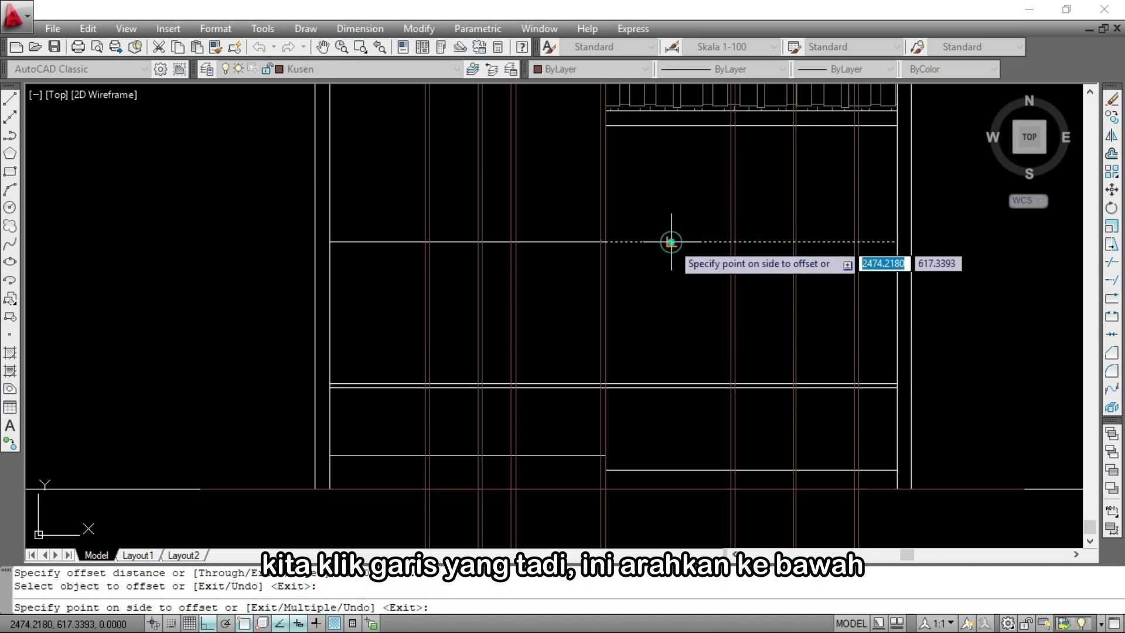
click(668, 333)
click(570, 242)
click(570, 314)
key(Escape)
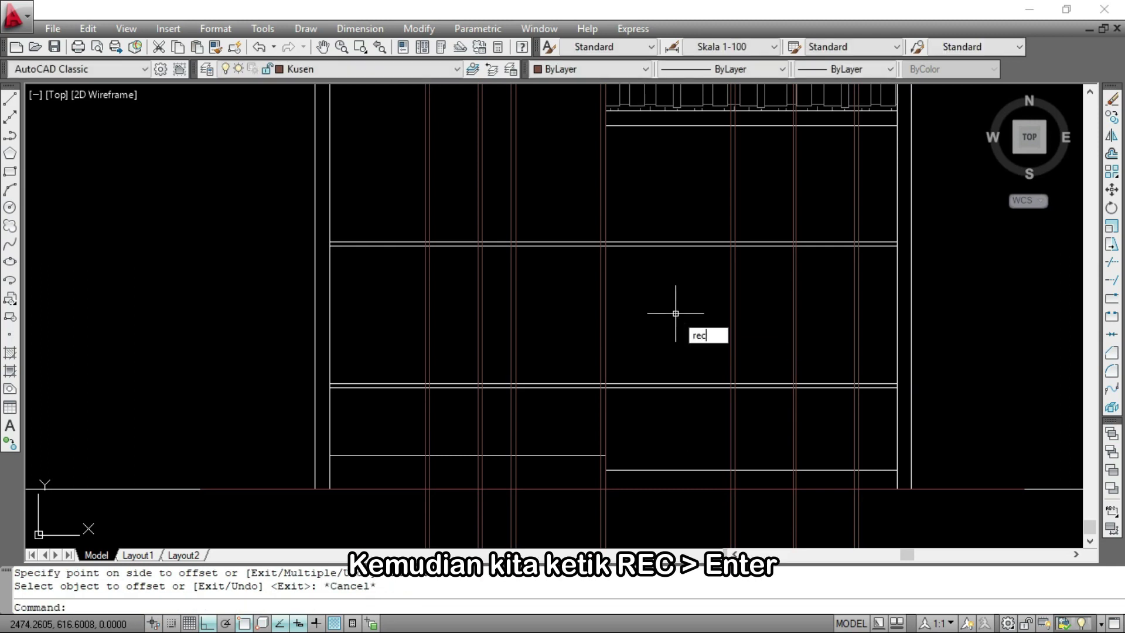
Draw the terrace window frame's outer rectangle between the outer jamb lines, from the upper head line to the lower sill line
text(rec)
key(Return)
scroll(410, 239, up, 3)
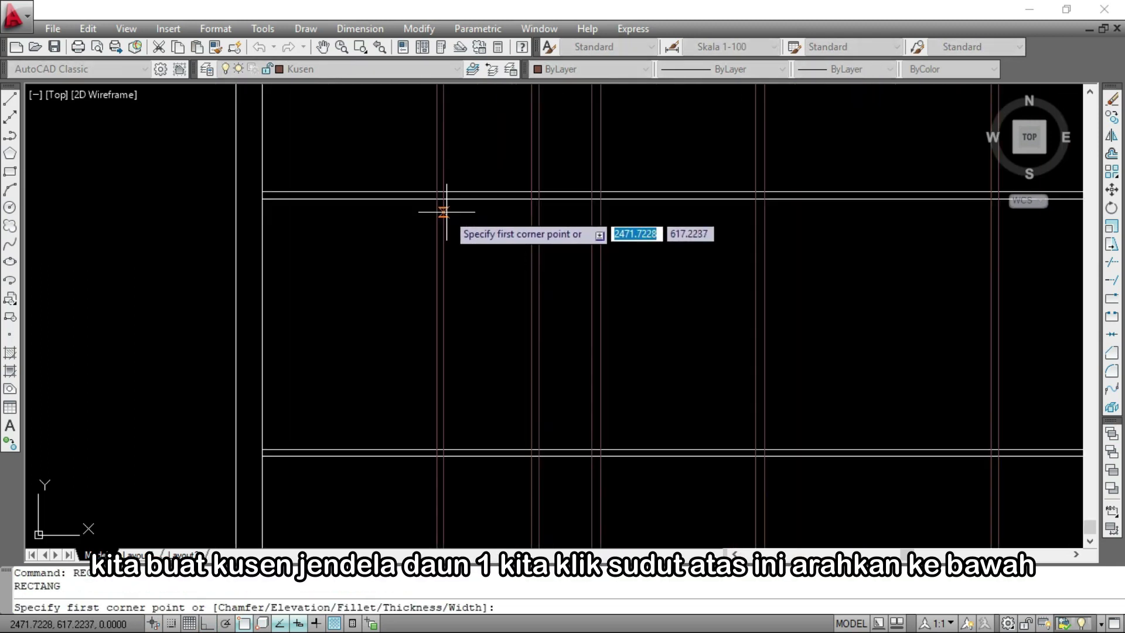
scroll(427, 155, up, 2)
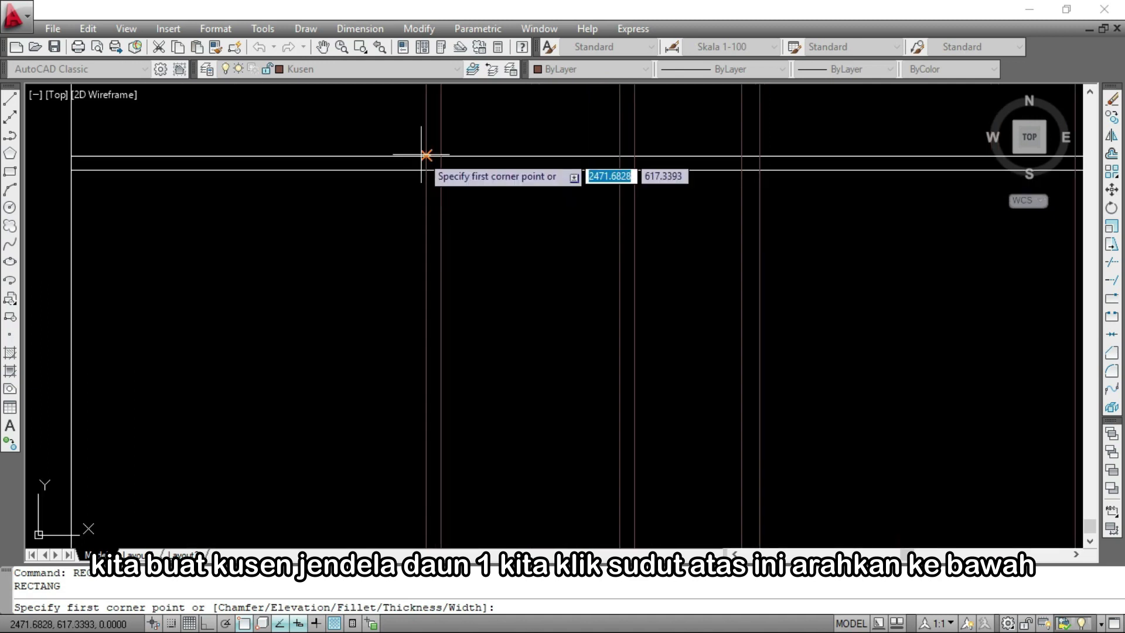
click(427, 156)
scroll(432, 151, up, 3)
scroll(505, 370, up, 4)
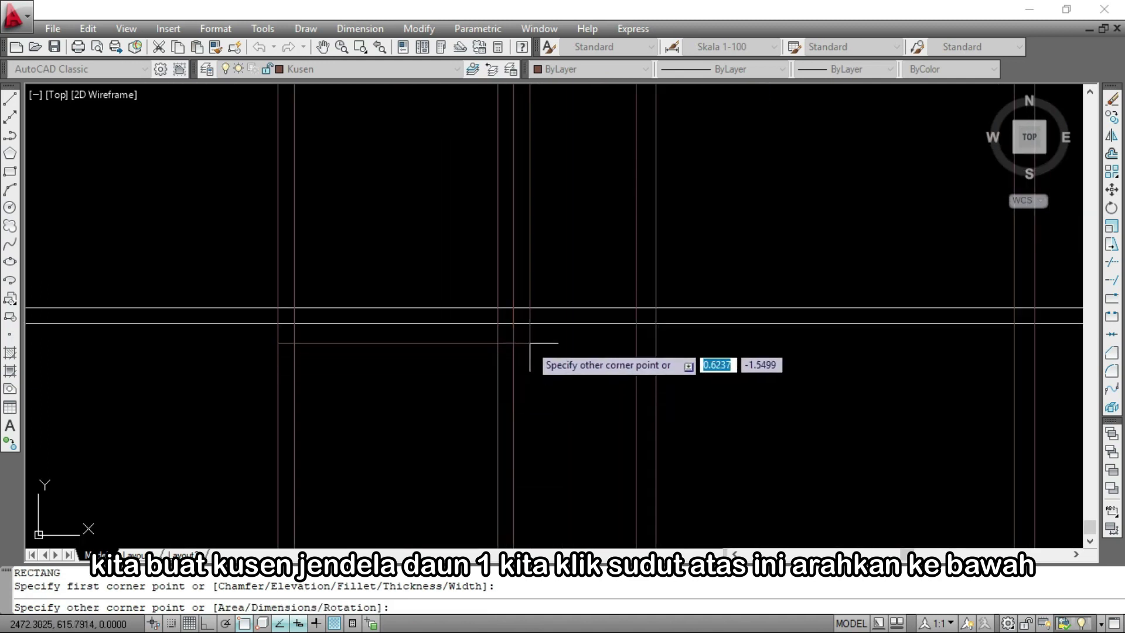
click(514, 322)
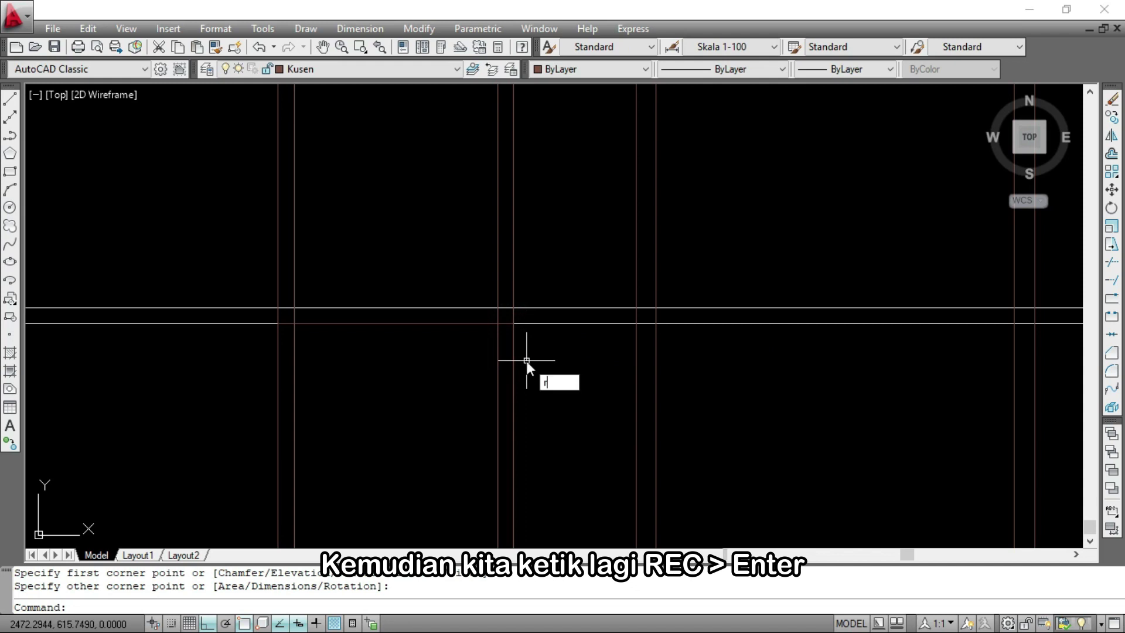
Draw the terrace window frame's inner rectangle from its inner lower-left corner to its inner upper-right corner
key(Return)
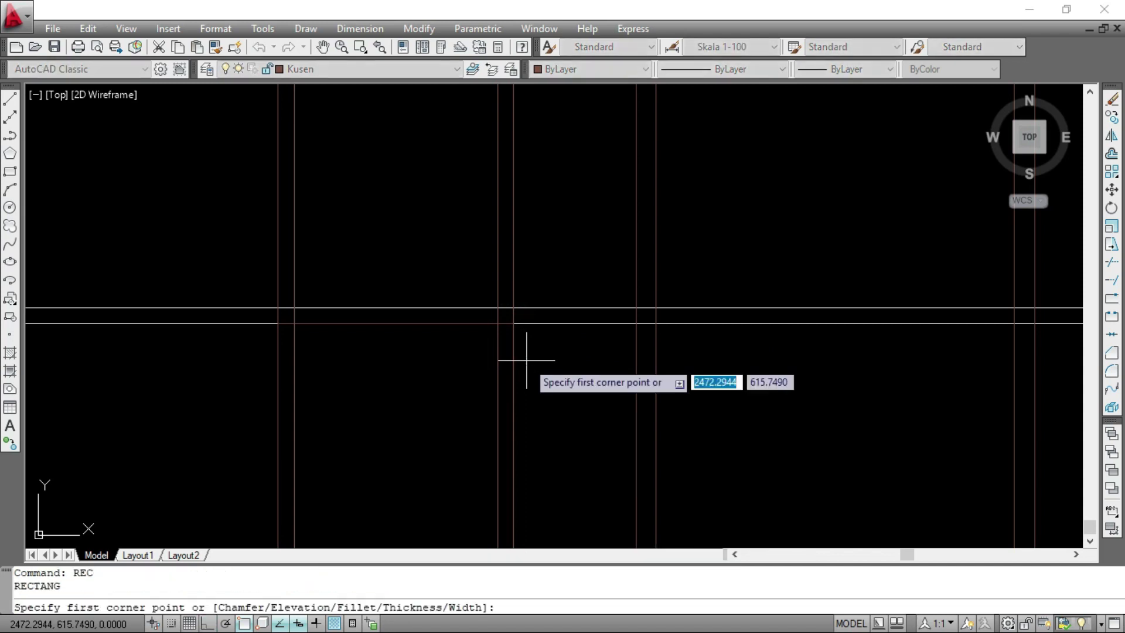
click(293, 307)
scroll(364, 297, down, 2)
scroll(369, 262, up, 4)
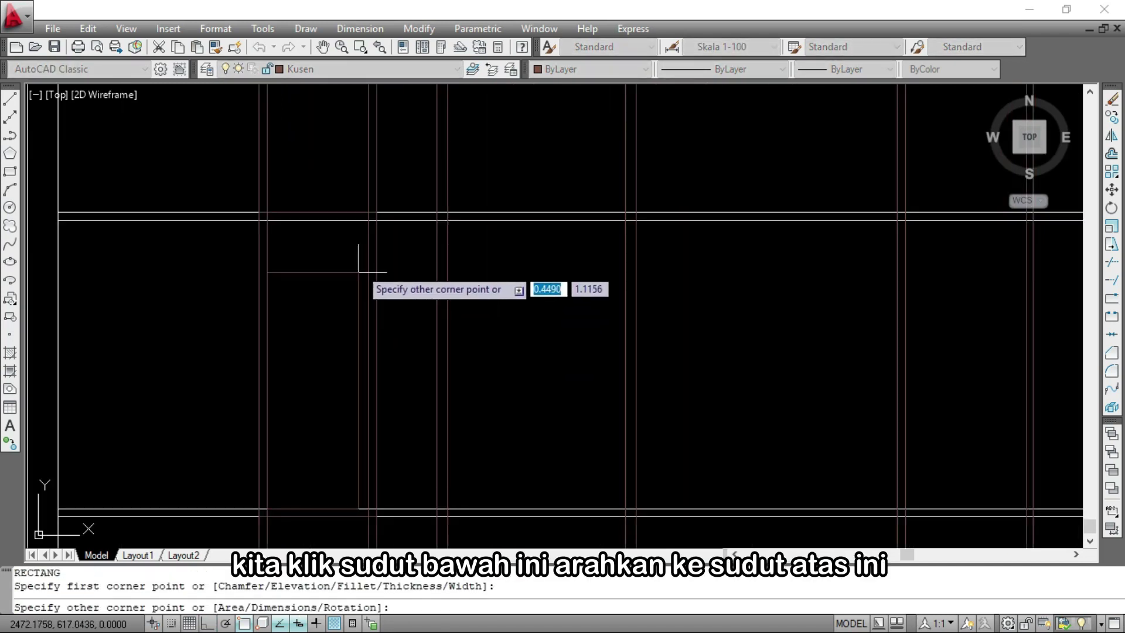
click(372, 205)
scroll(389, 201, down, 2)
scroll(393, 211, up, 2)
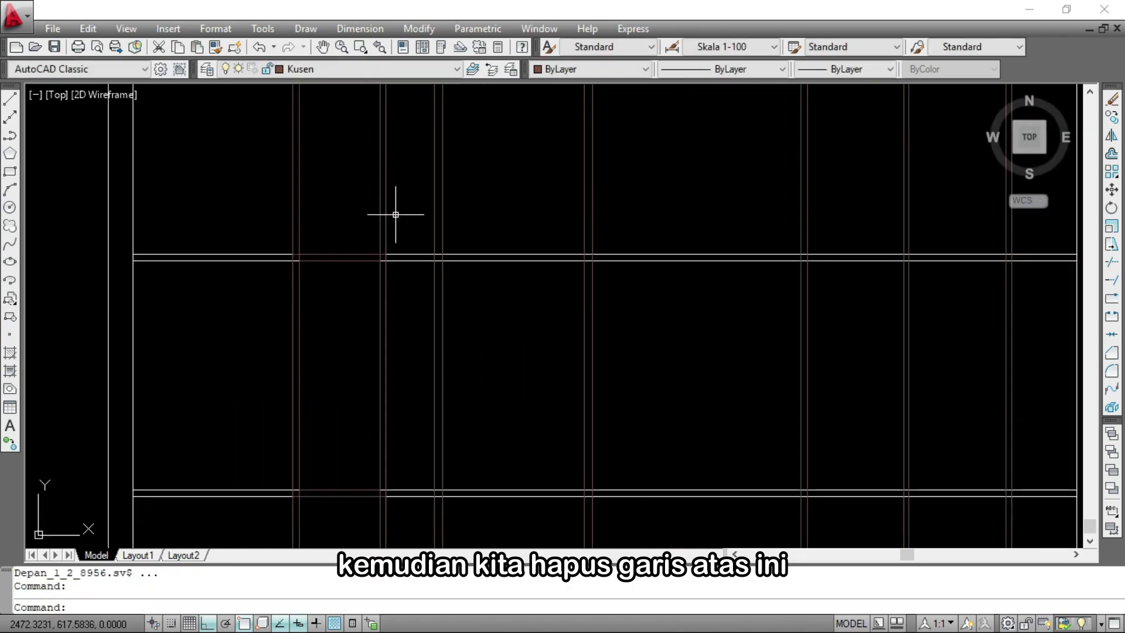
Erase the four vertical projection lines that run through the terrace window frame
click(406, 230)
click(252, 181)
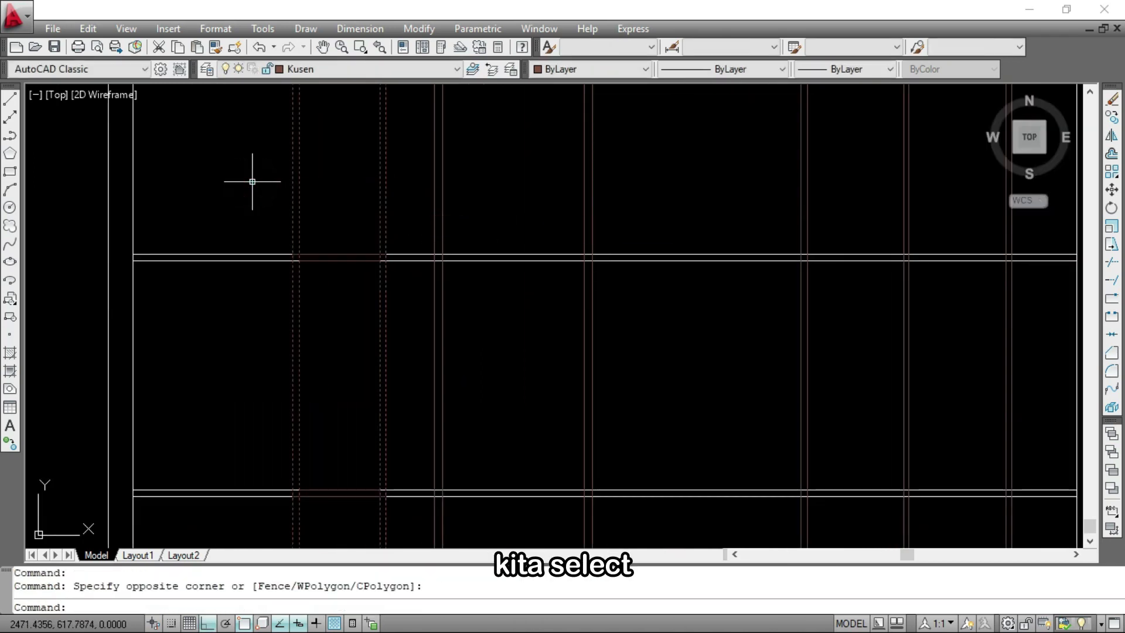
text(E)
key(Return)
Draw the two-leaf window frame's outer rectangle from its upper-left outer corner to its lower-right outer corner on the sill line
scroll(401, 216, down, 2)
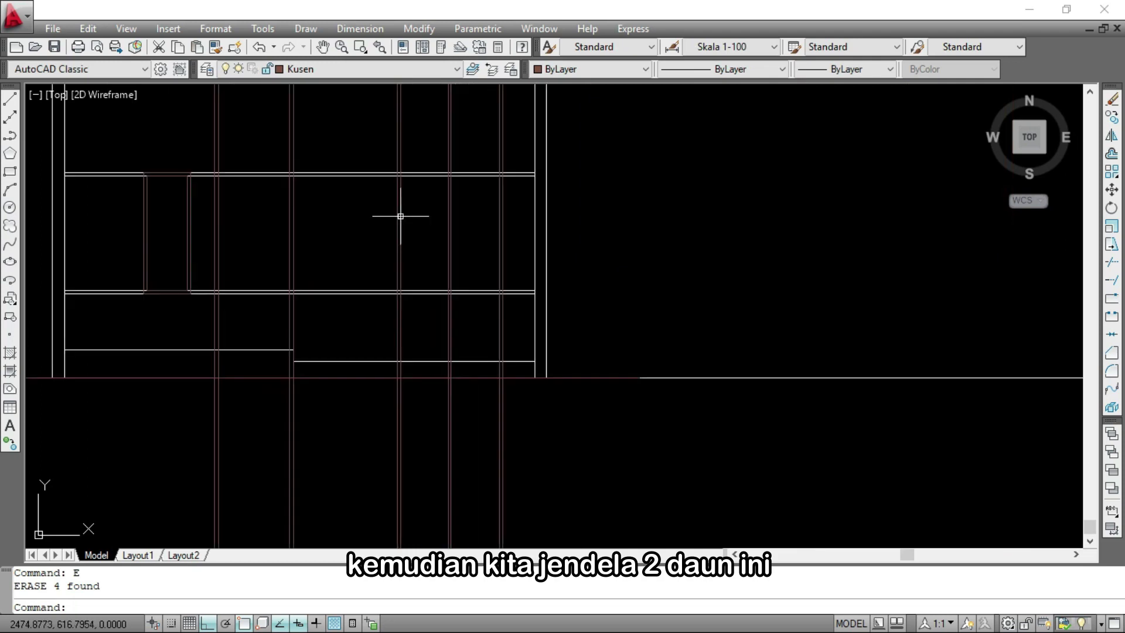
scroll(411, 205, up, 1)
scroll(450, 229, up, 1)
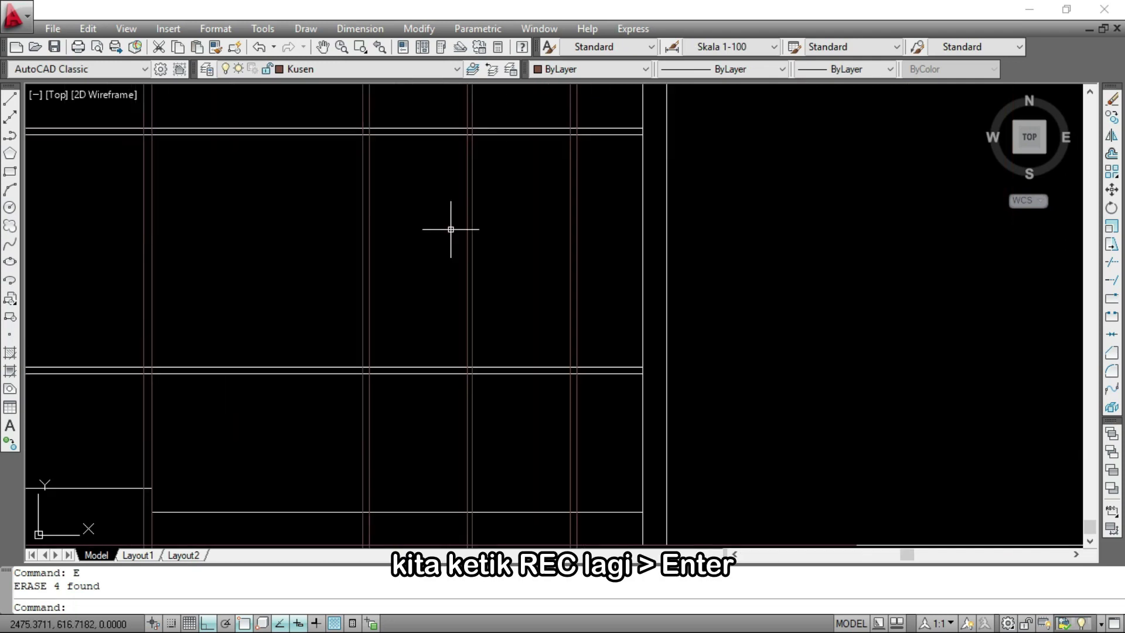
text(rec)
key(Return)
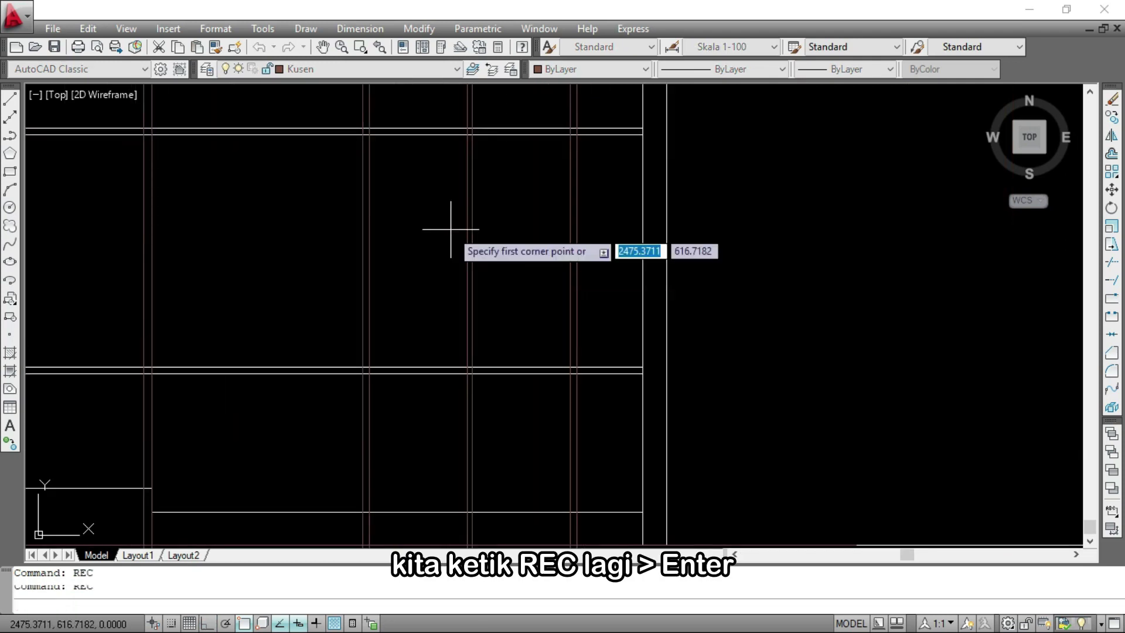
scroll(368, 130, up, 1)
click(368, 129)
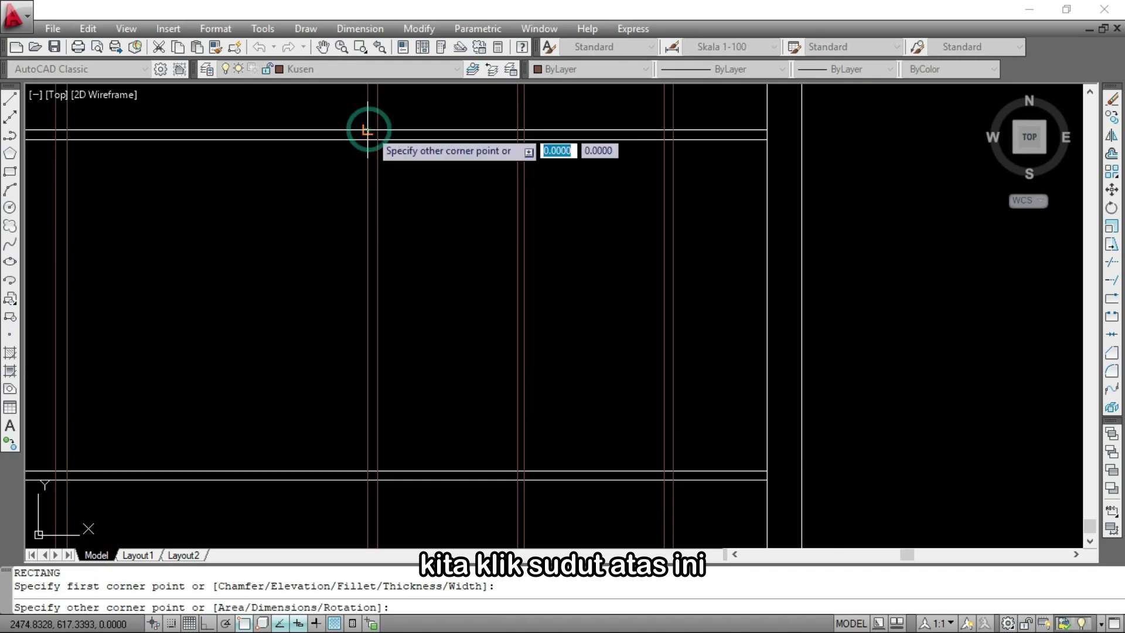
scroll(558, 379, down, 2)
scroll(557, 312, up, 2)
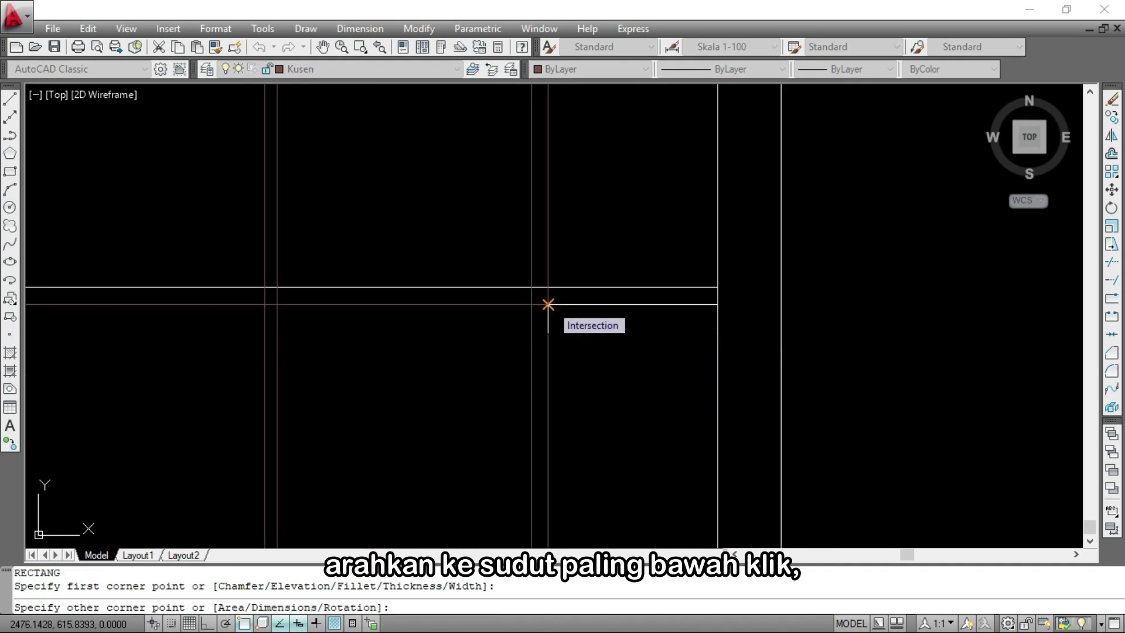
click(547, 304)
scroll(575, 350, down, 2)
Draw the two-leaf window's left opening rectangle from its inner lower-left corner up to the mullion's left line at the inner head line
text(rec)
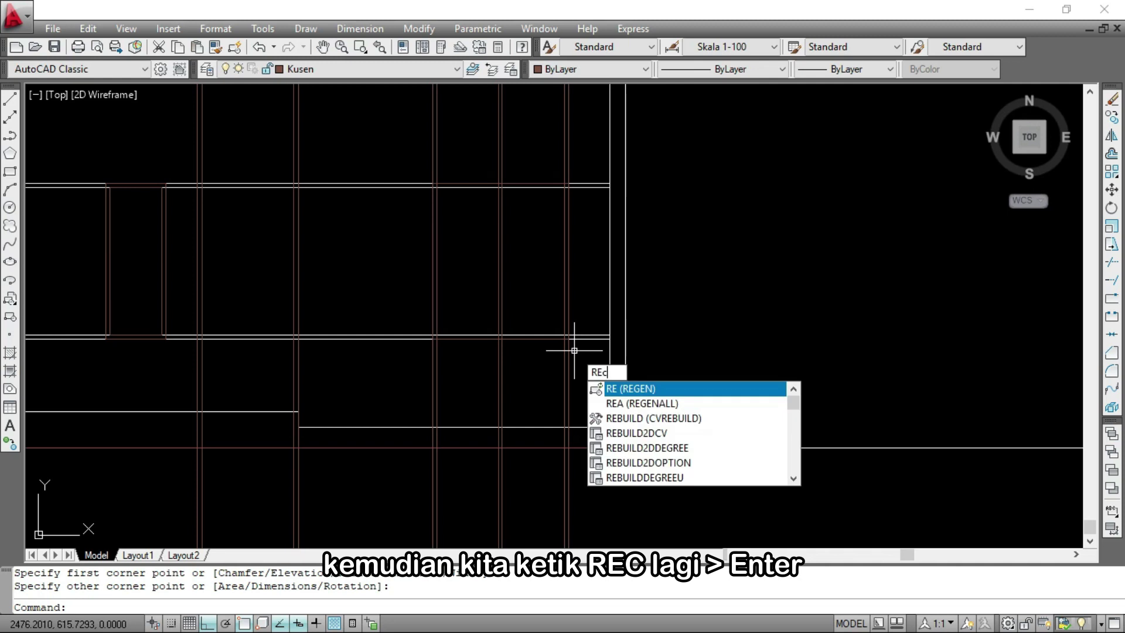
key(Return)
scroll(442, 335, up, 1)
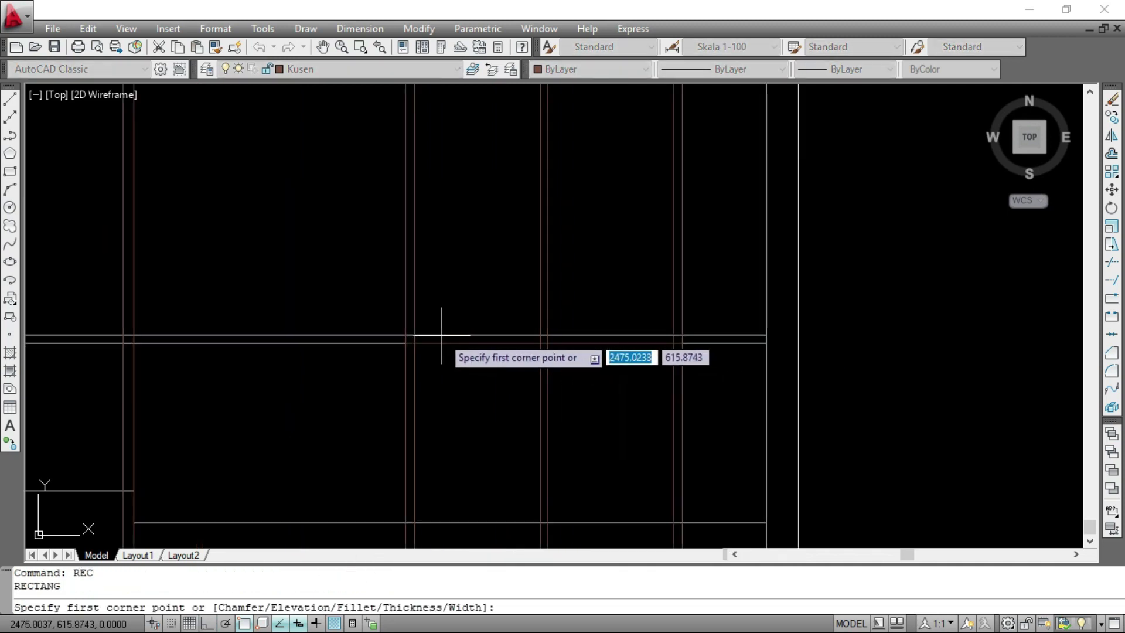
click(404, 334)
scroll(405, 334, up, 2)
scroll(471, 255, down, 2)
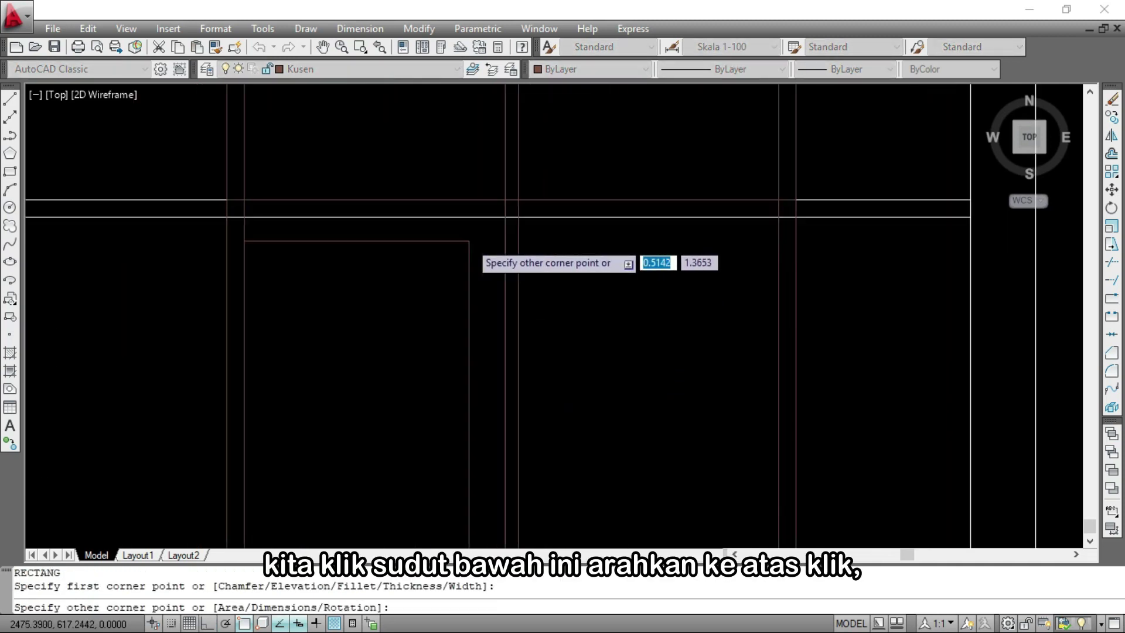
click(520, 206)
Draw the two-leaf window's right opening rectangle from the mullion's right line at the inner head down to the inner lower-right corner
text(rec)
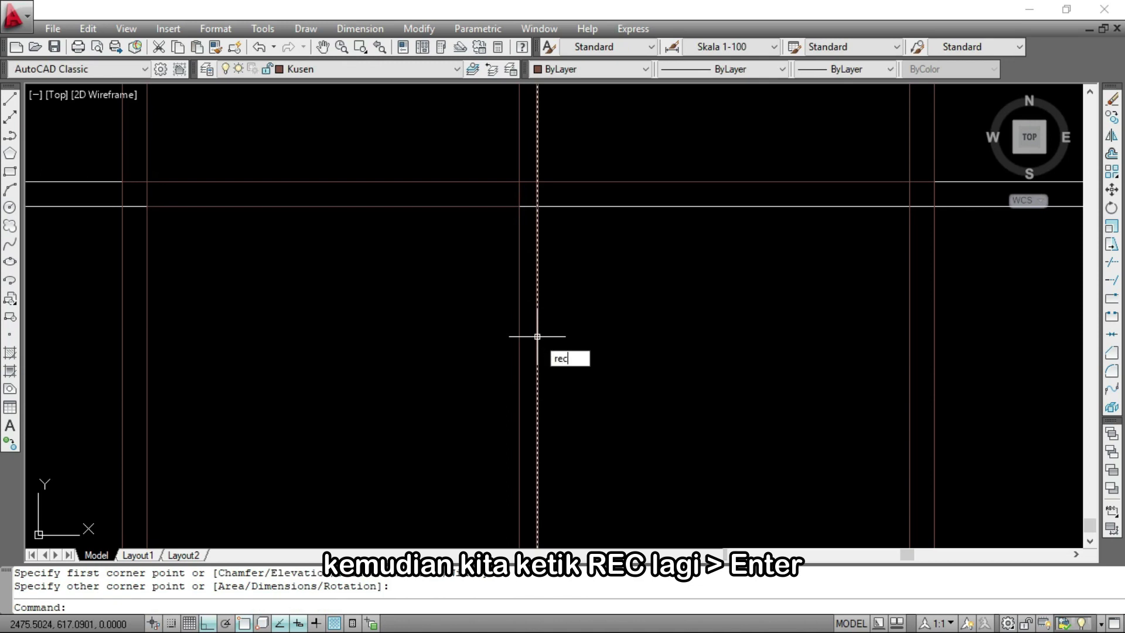
key(Return)
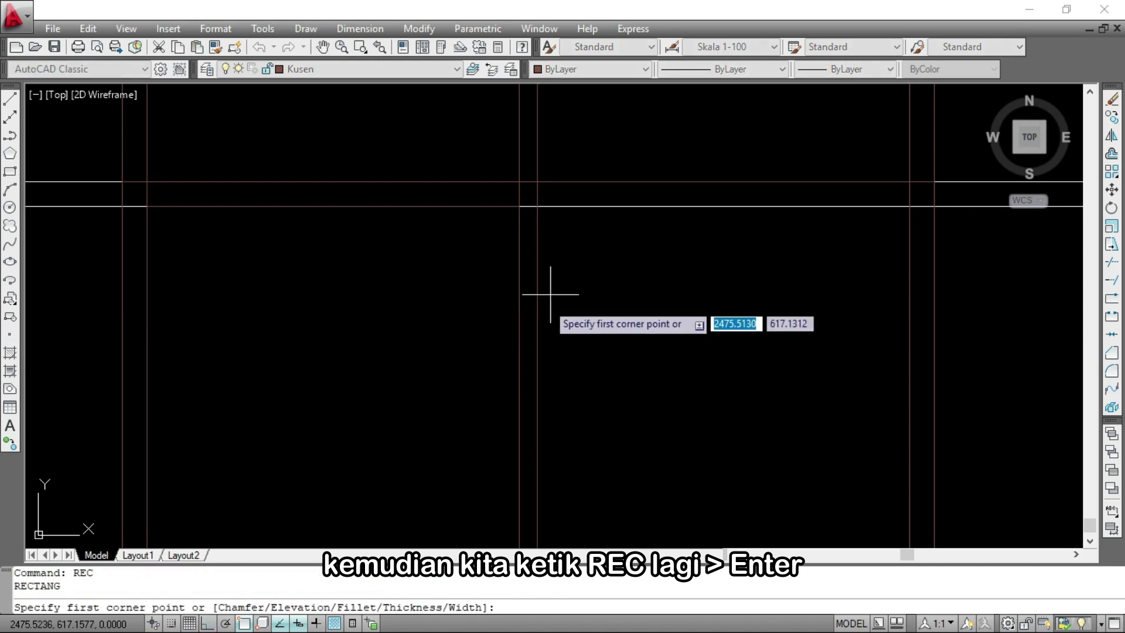
click(536, 206)
scroll(528, 238, up, 3)
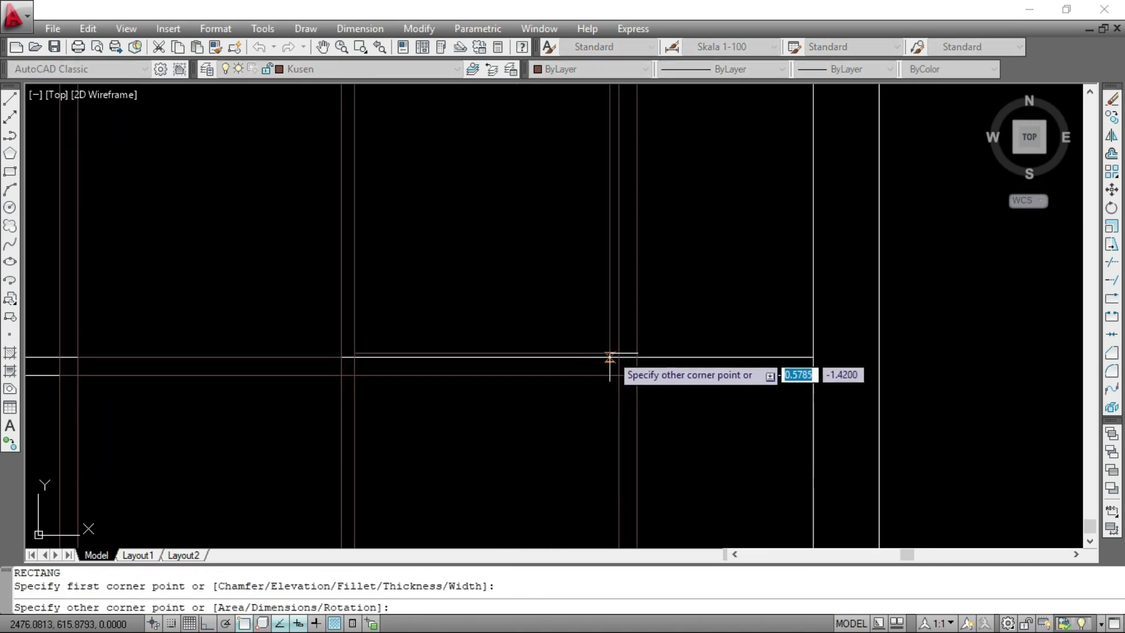
click(612, 354)
scroll(620, 392, down, 3)
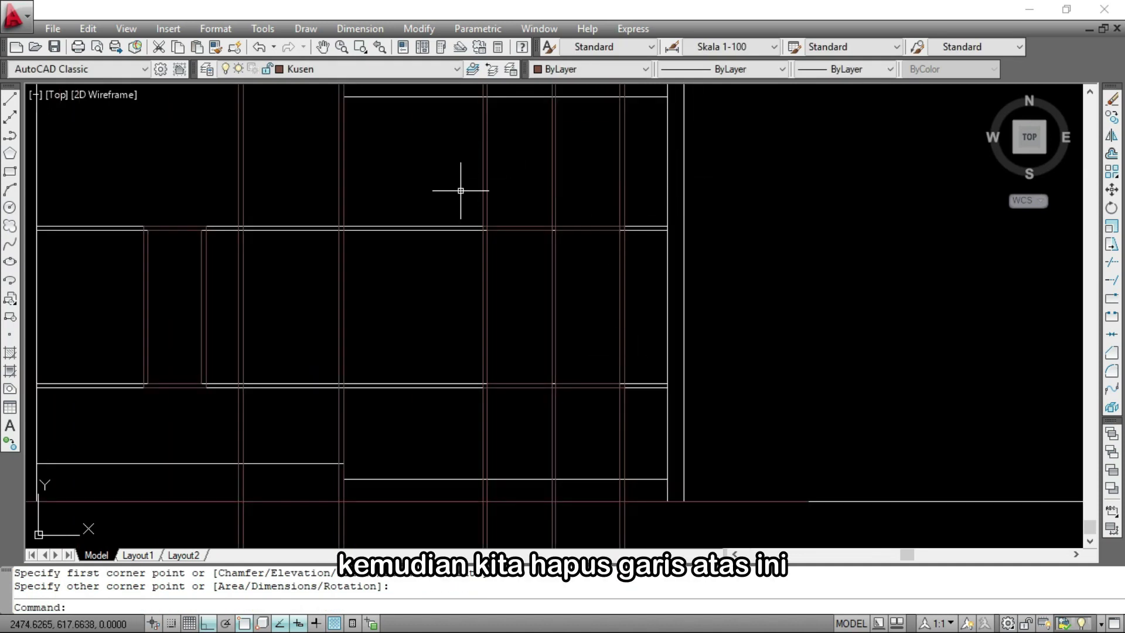
Erase the six vertical projection lines that run through the two-leaf window frame
click(634, 214)
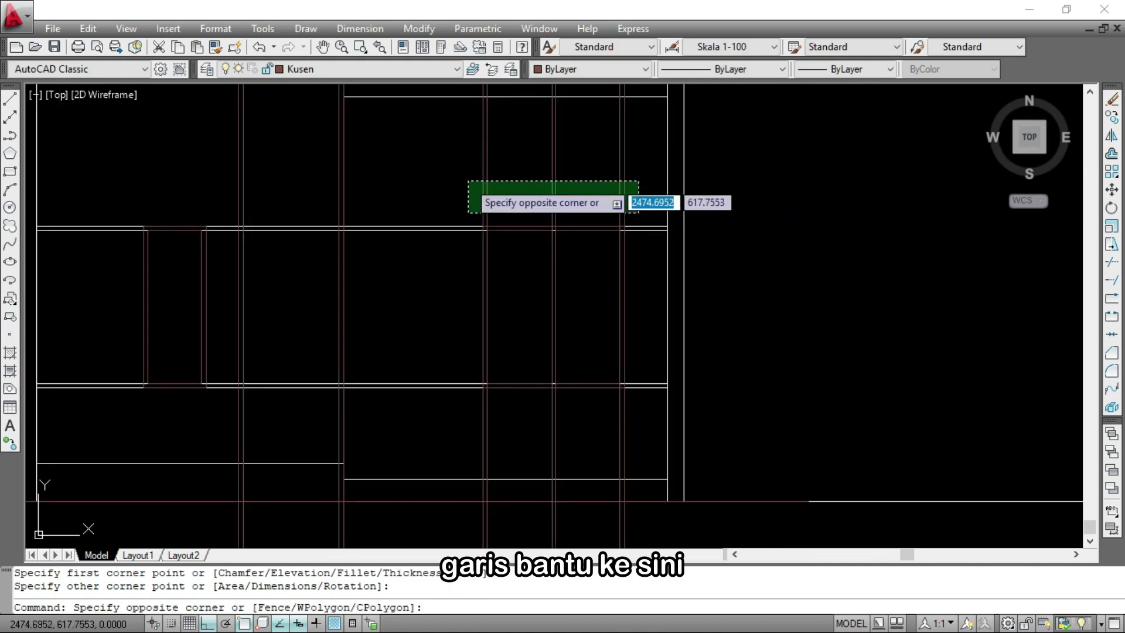
click(468, 181)
text(E)
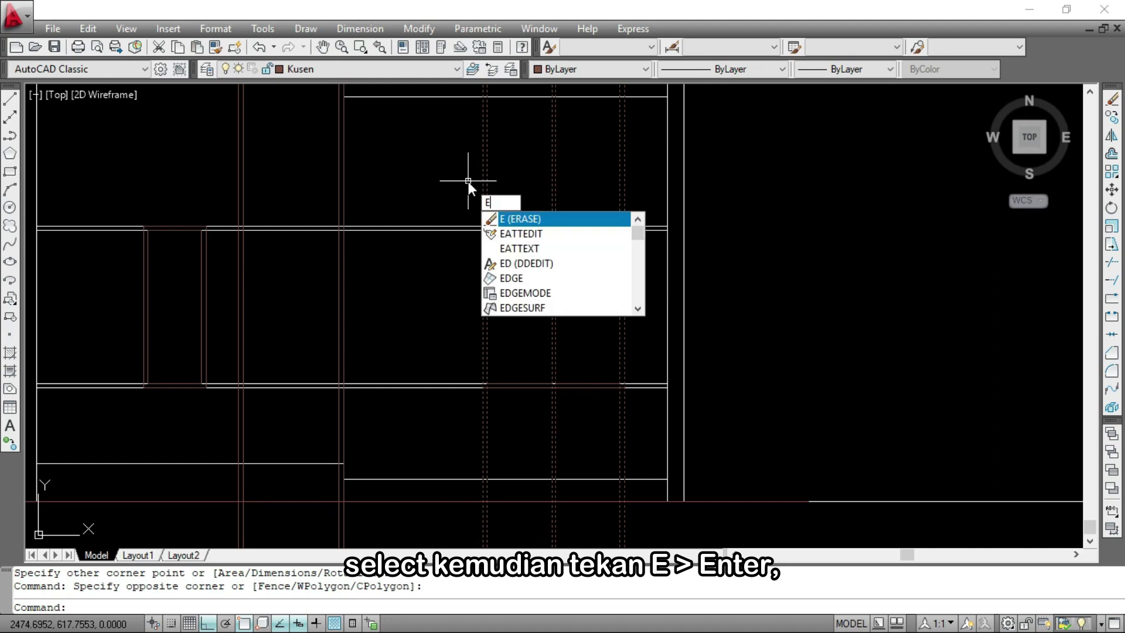
key(Return)
scroll(526, 306, up, 2)
scroll(589, 260, down, 2)
scroll(533, 303, up, 2)
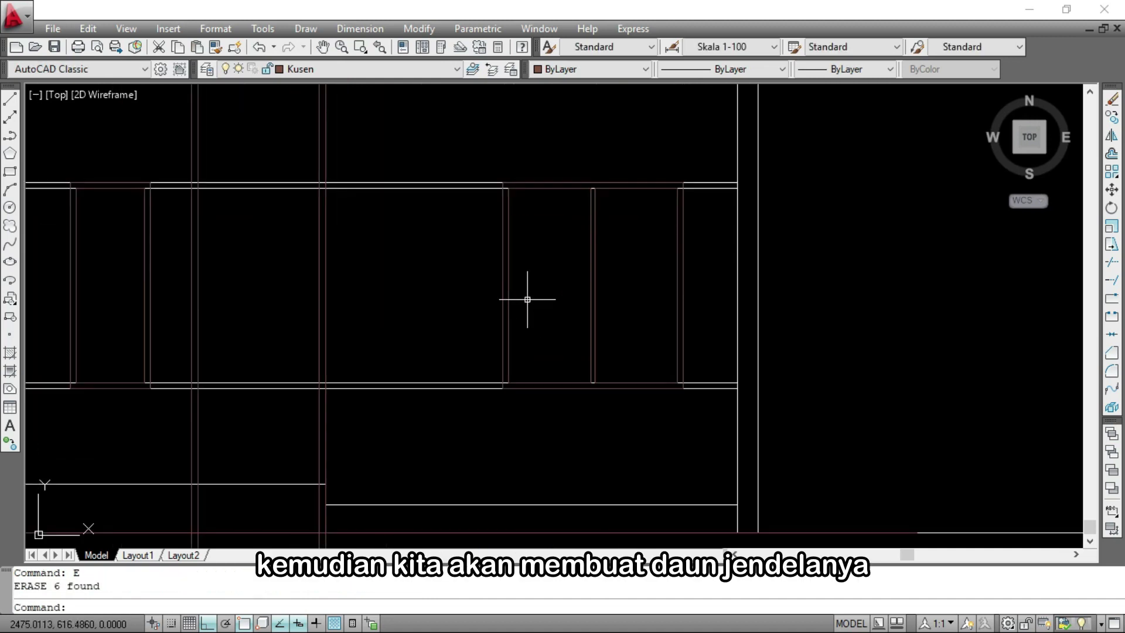
Offset both opening rectangles of the two-leaf window inward by 0.1 to form the window leaves
scroll(526, 299, up, 2)
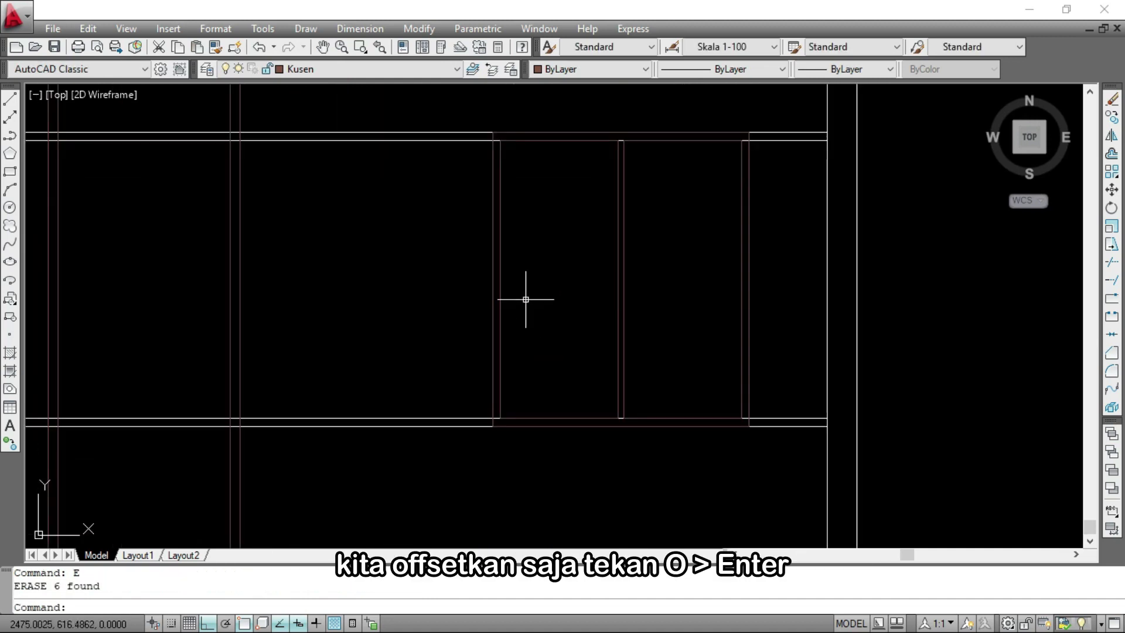
key(Return)
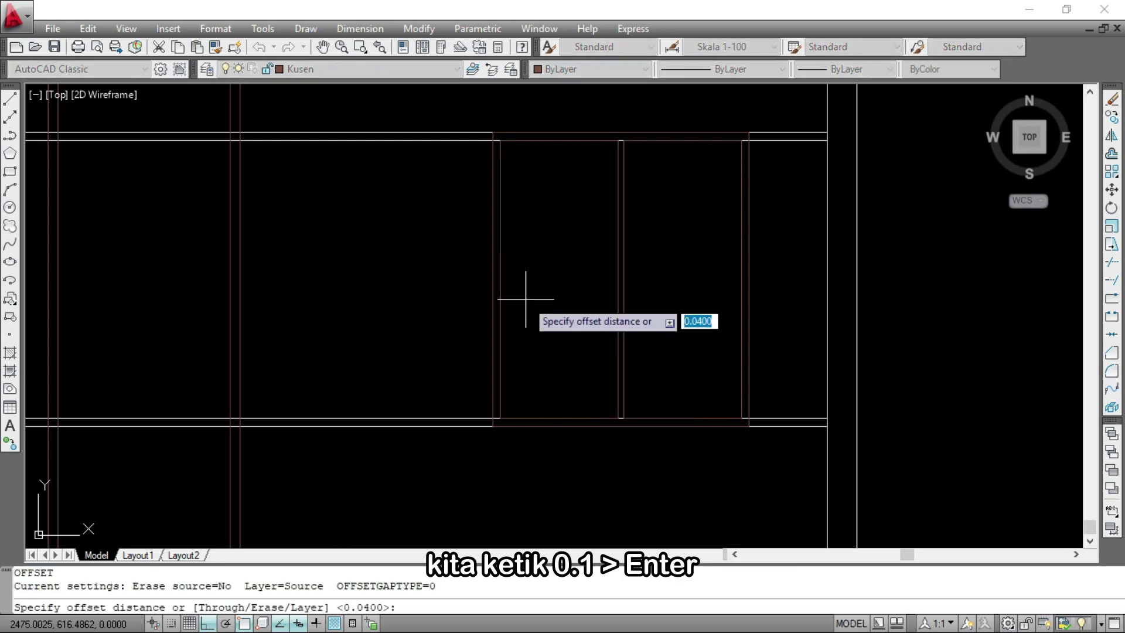
text(0.1)
key(Return)
scroll(553, 269, up, 3)
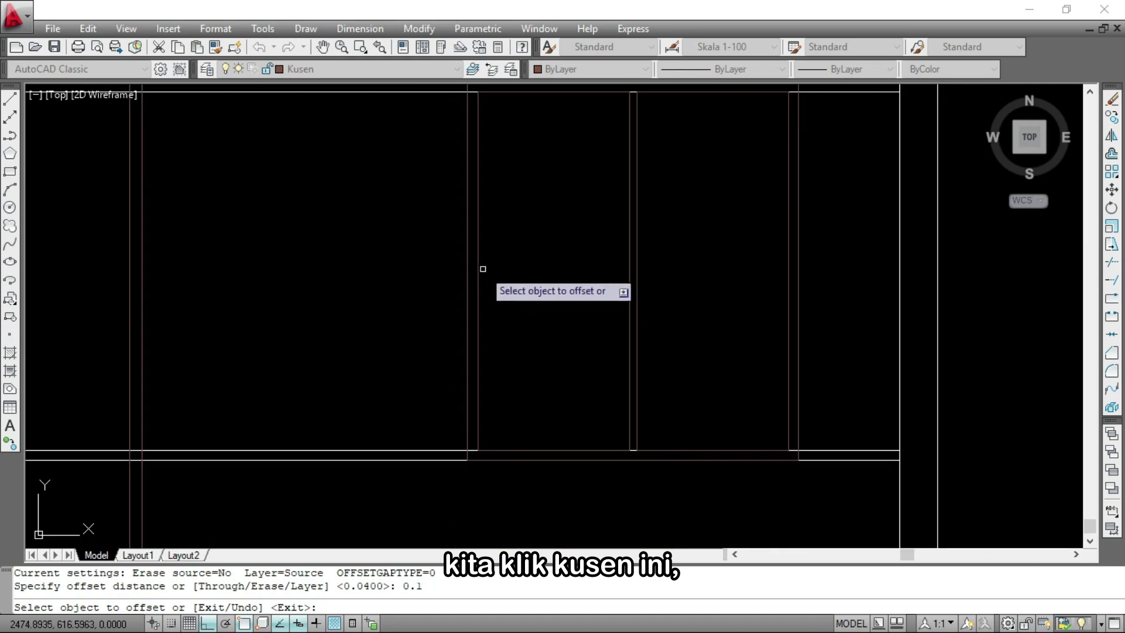
click(476, 267)
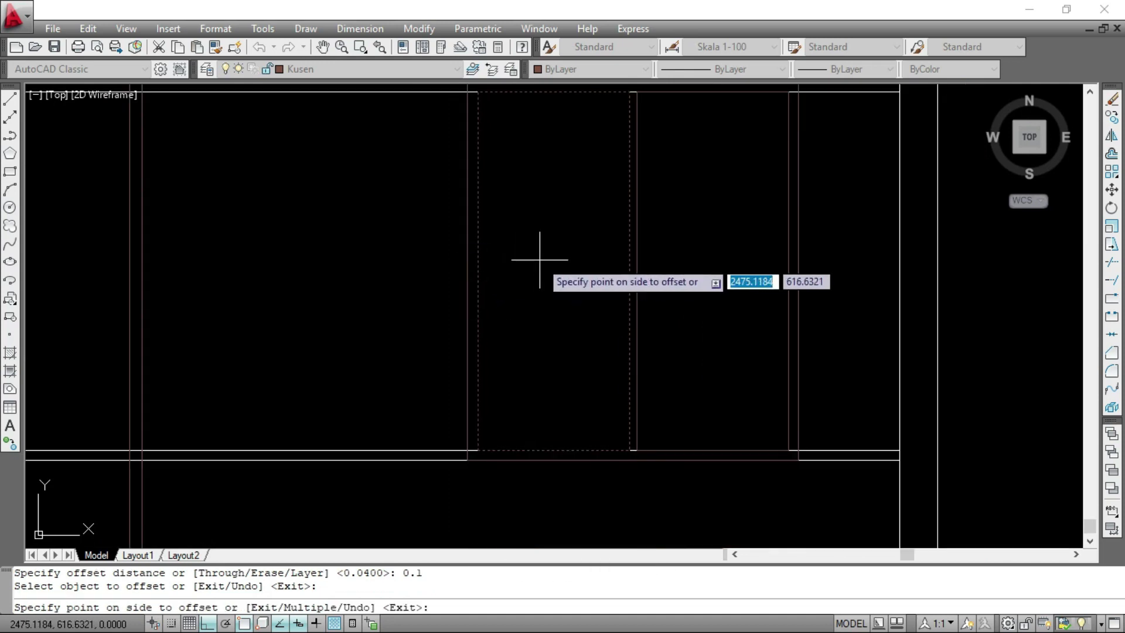
click(535, 258)
click(637, 252)
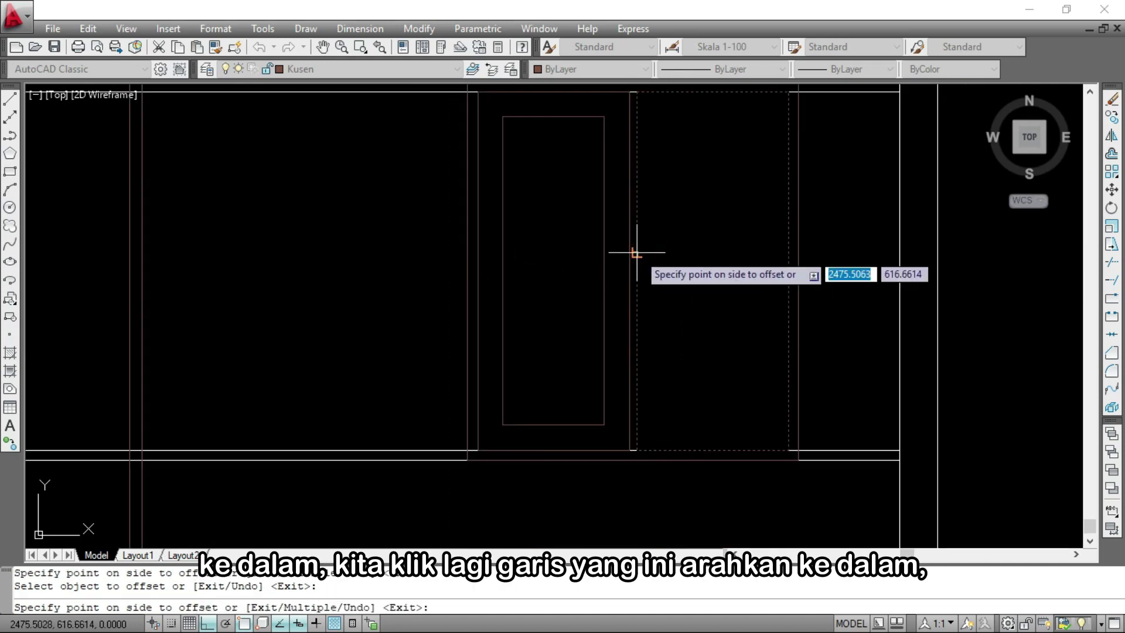
click(682, 248)
Offset the terrace window's inner rectangle inward by the same 0.1 to form its leaf
middle_drag(684, 249, 299, 264)
scroll(299, 265, up, 3)
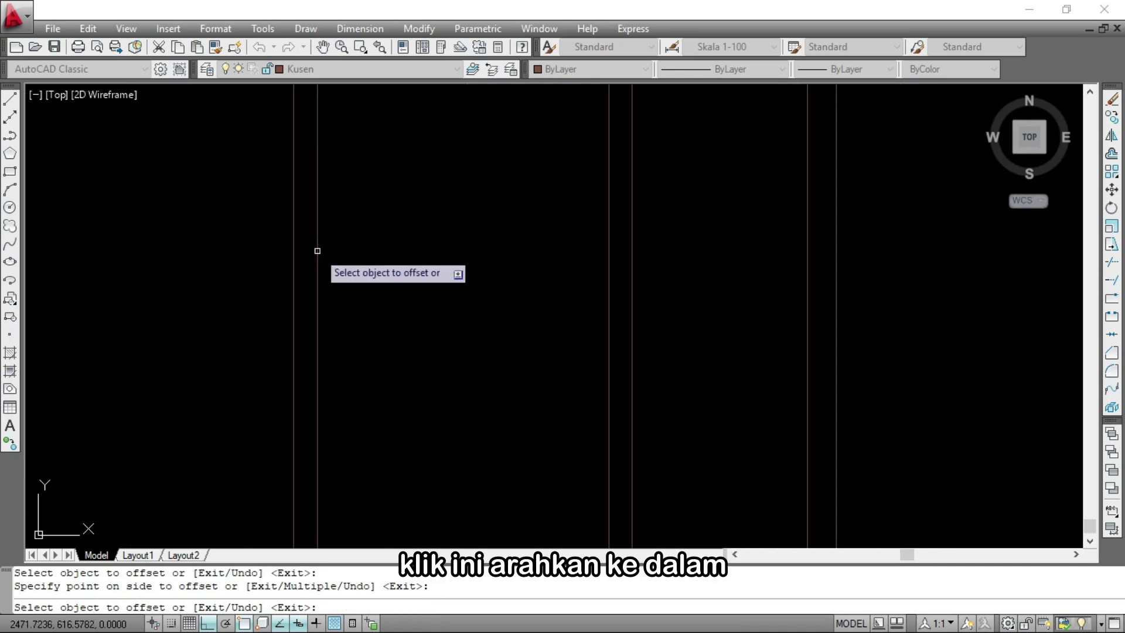
click(314, 252)
click(413, 254)
scroll(413, 255, down, 5)
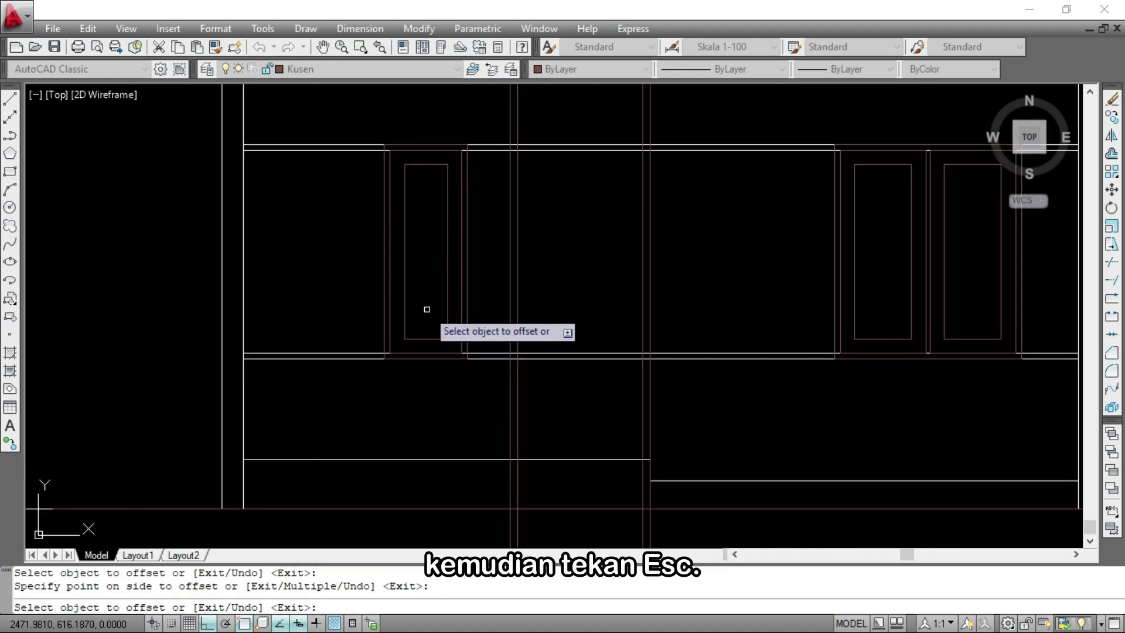
key(Escape)
Erase the four horizontal sill guide lines at the bottom of the windows in both elevation sections
click(342, 385)
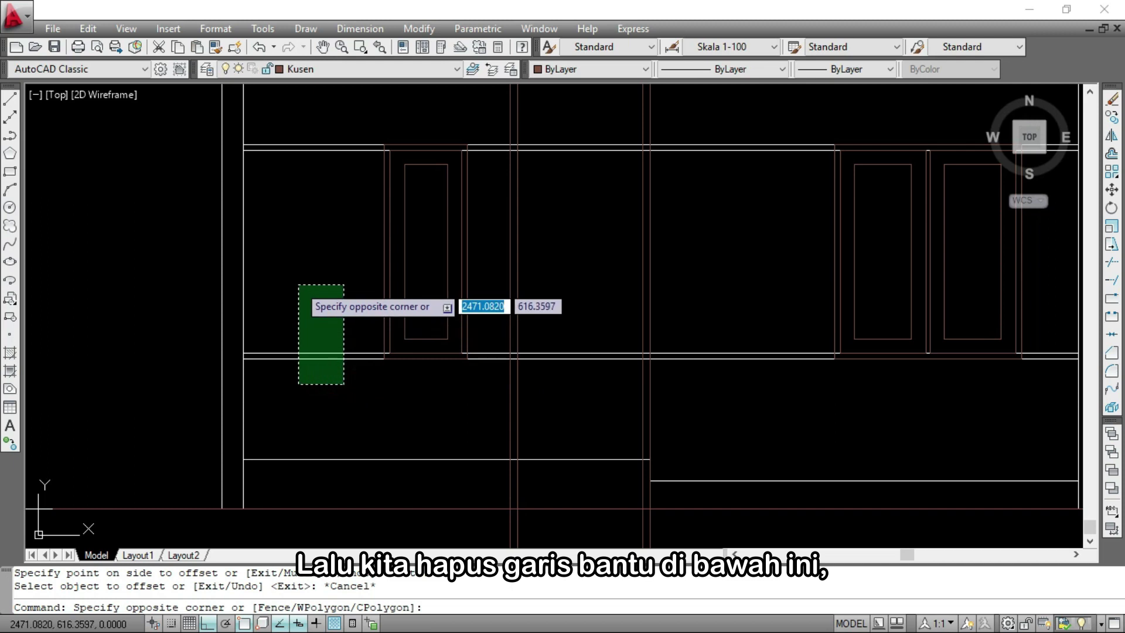
click(297, 284)
click(718, 392)
click(678, 308)
text(E)
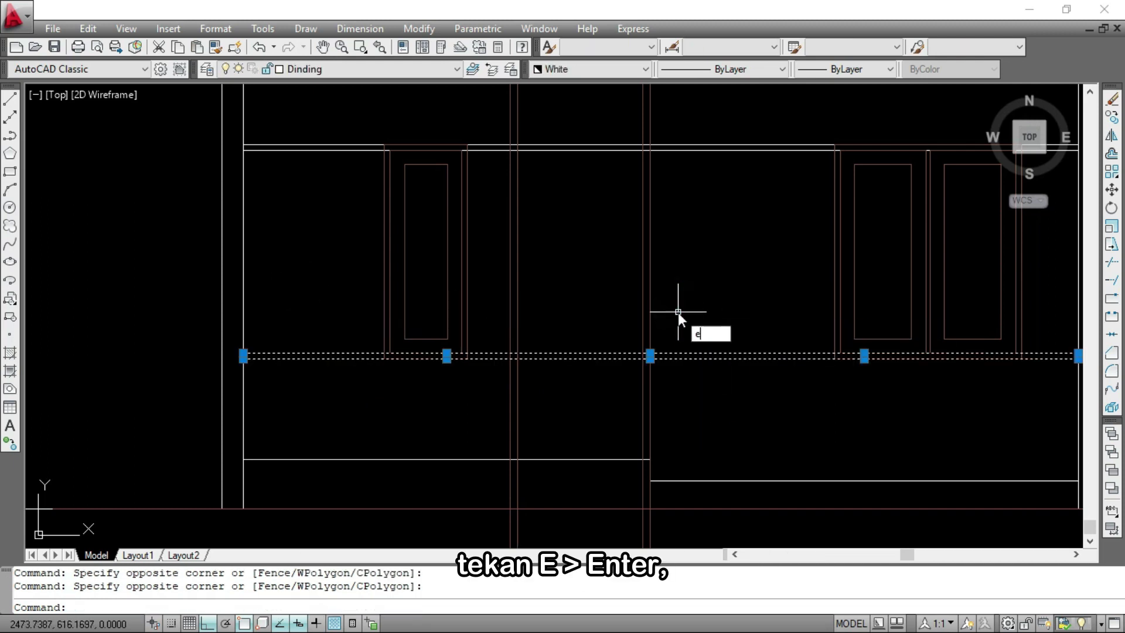
key(Return)
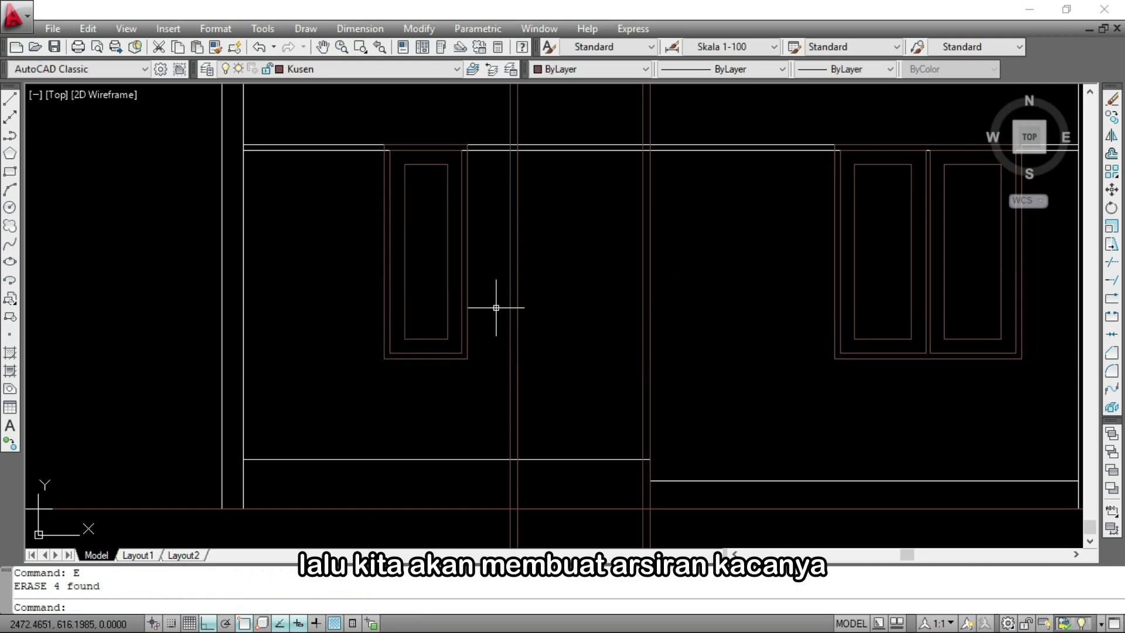
Make Arsiran the current layer and choose the AR-RROOF pattern for a new hatch for the window glass
click(385, 72)
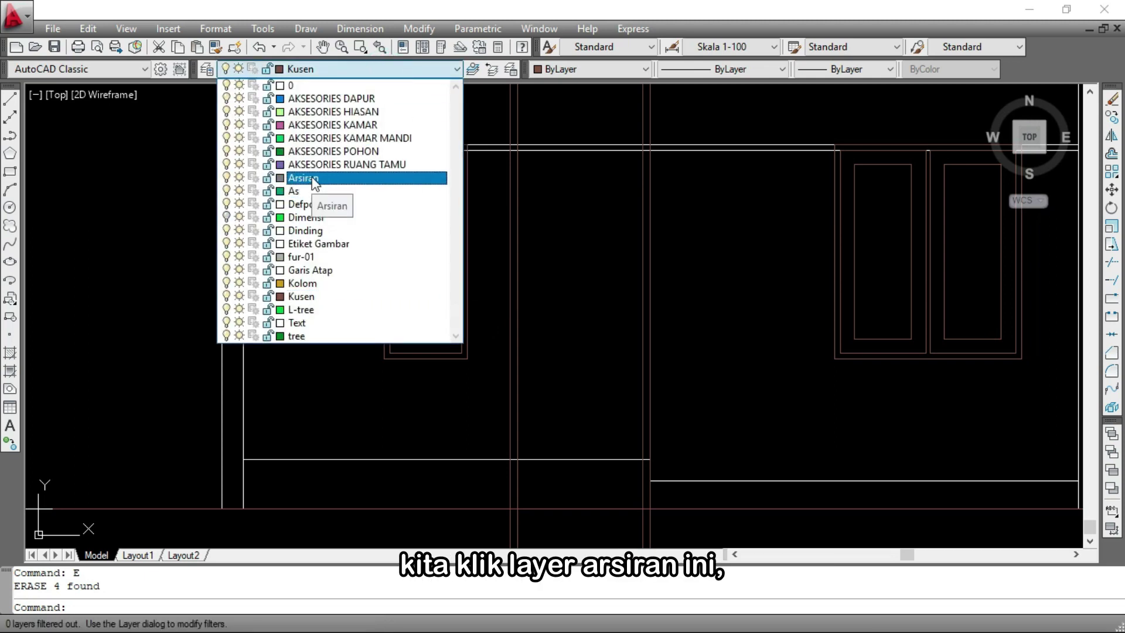
click(309, 177)
text(H)
key(Return)
click(571, 156)
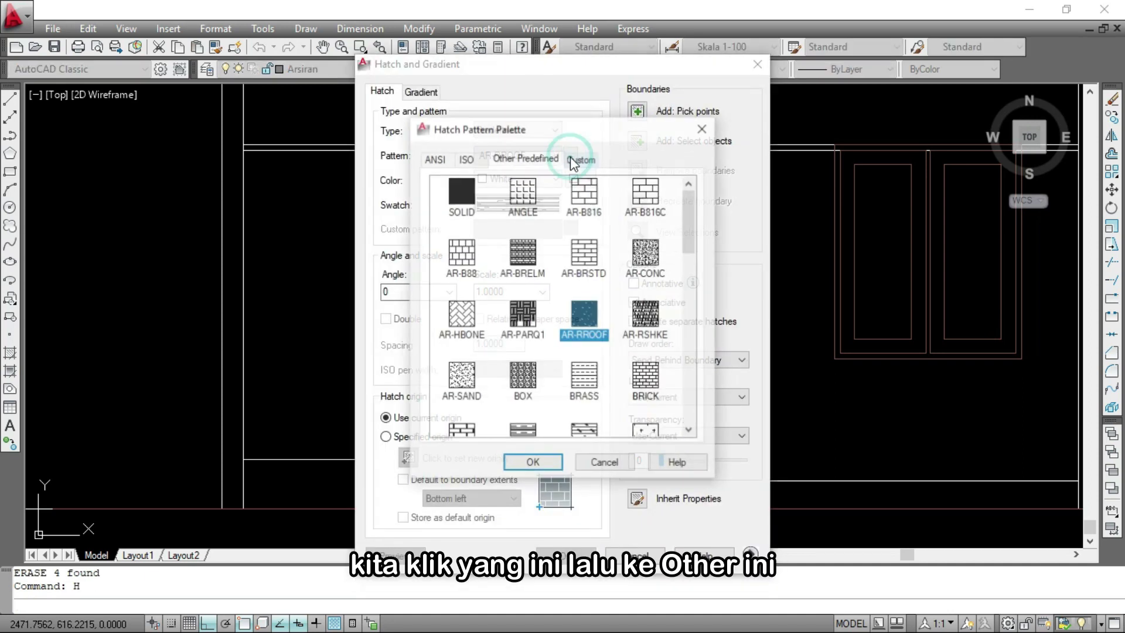
click(588, 313)
click(533, 463)
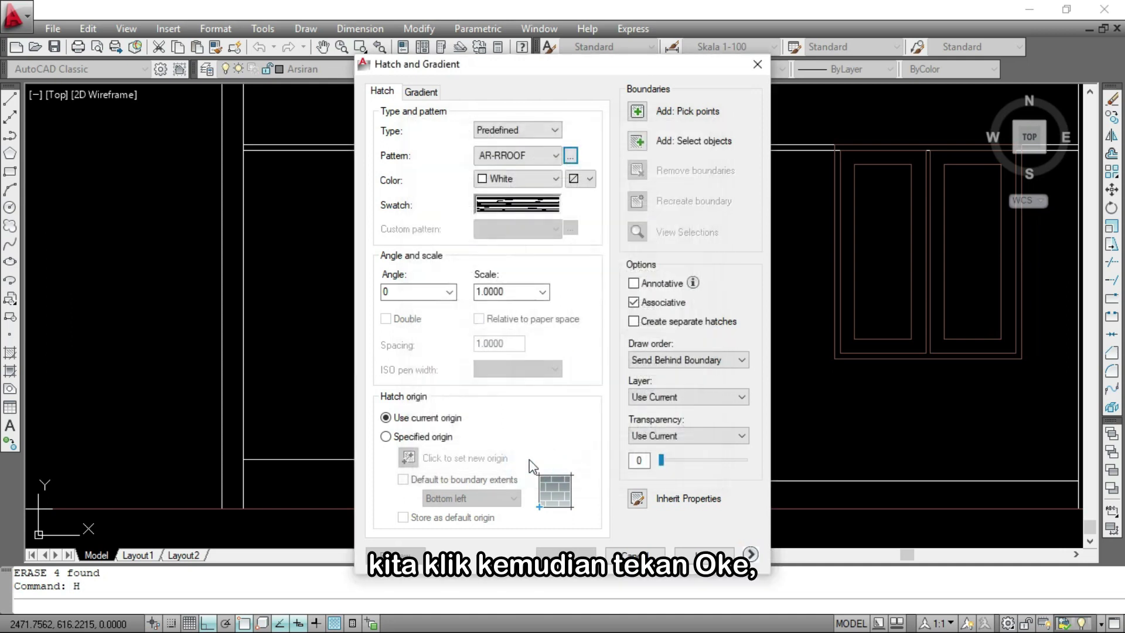
Set the glass hatch's angle to 45, its scale to 0.01 and its color to Cyan
double_click(403, 292)
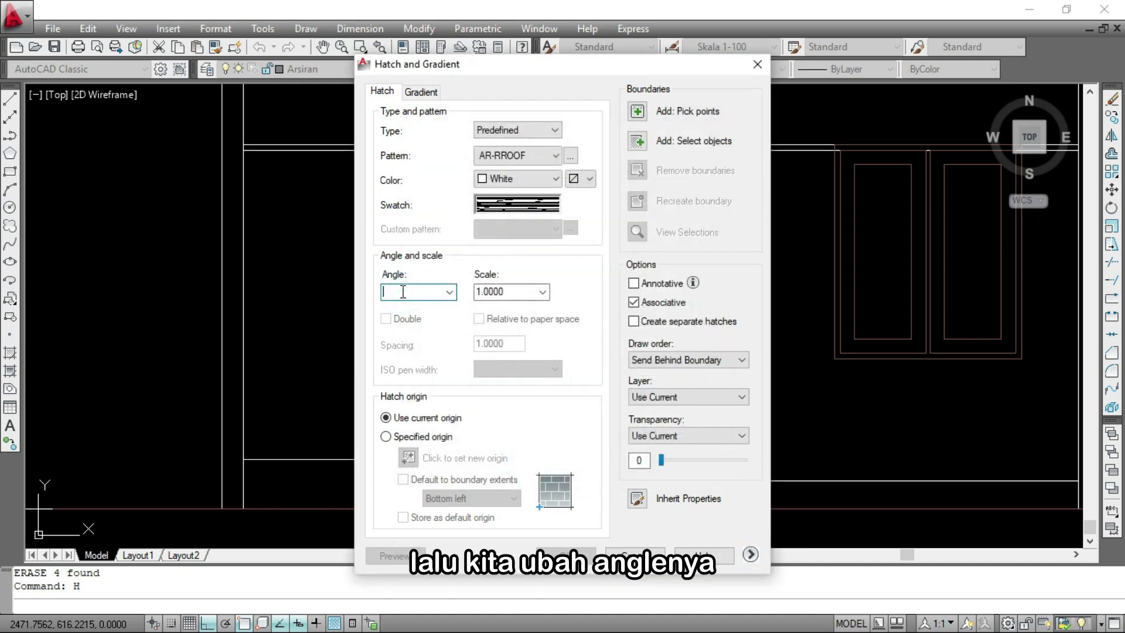
text(45)
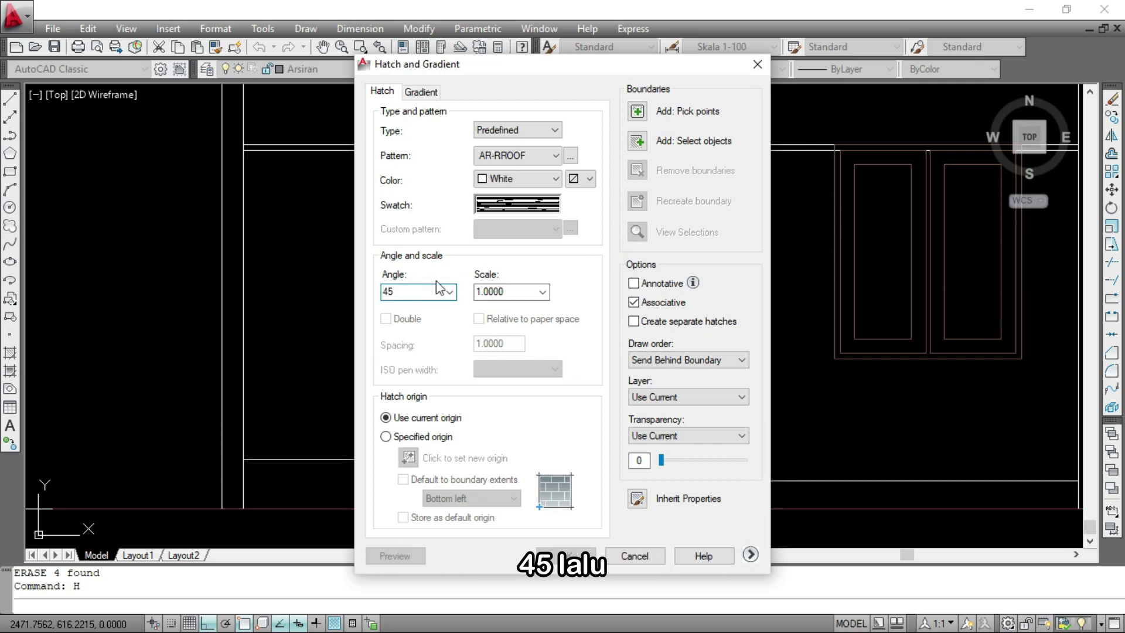
text(0)
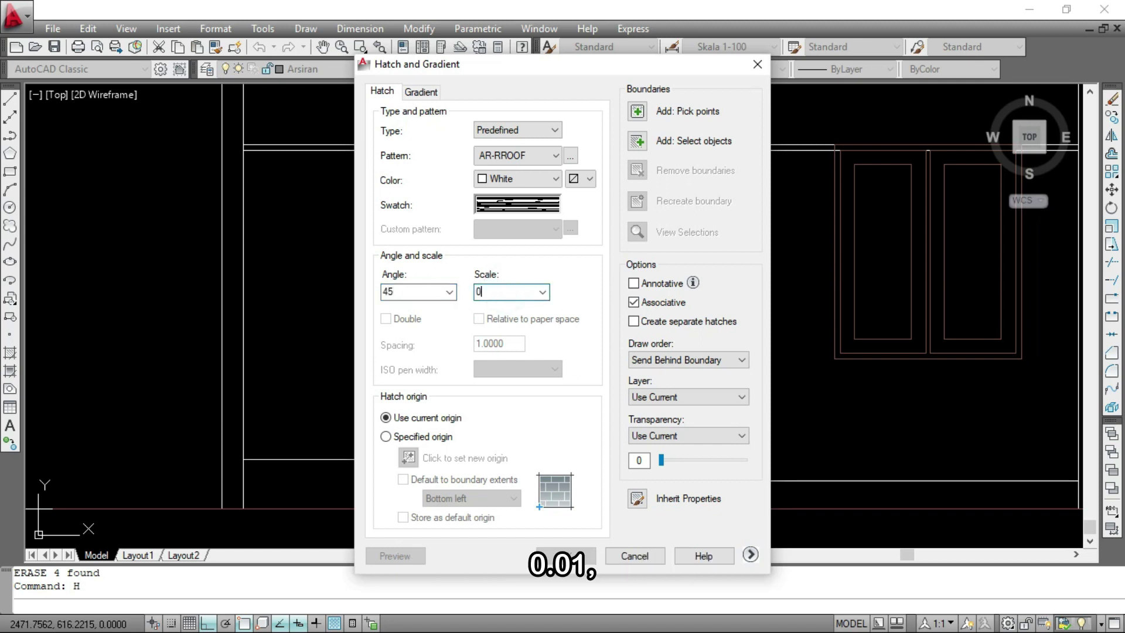
text(.1)
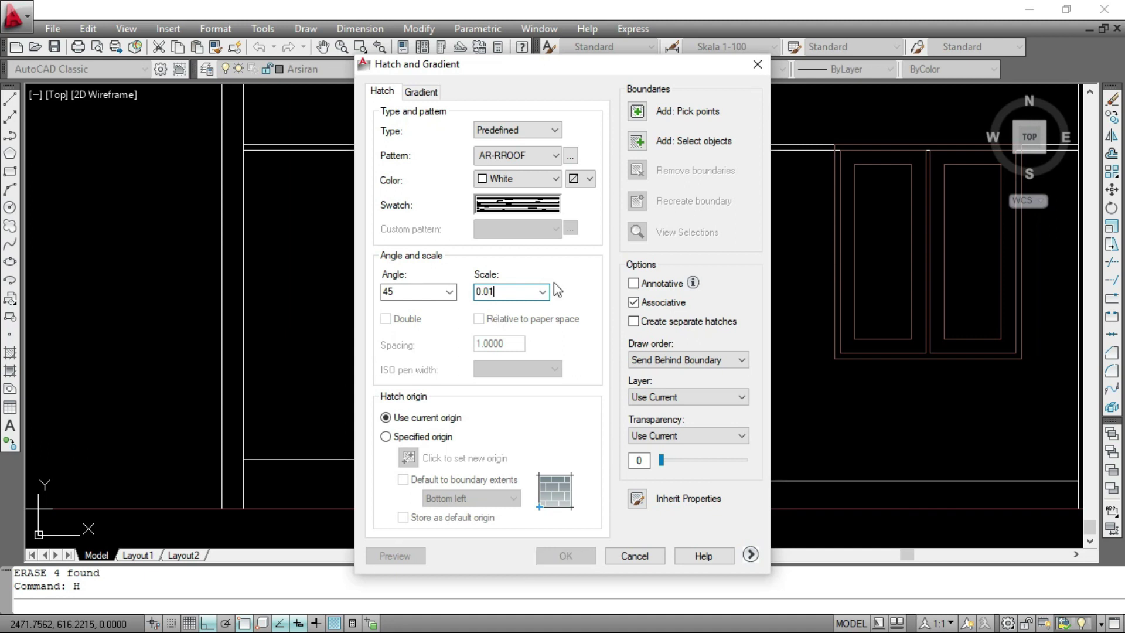
click(554, 179)
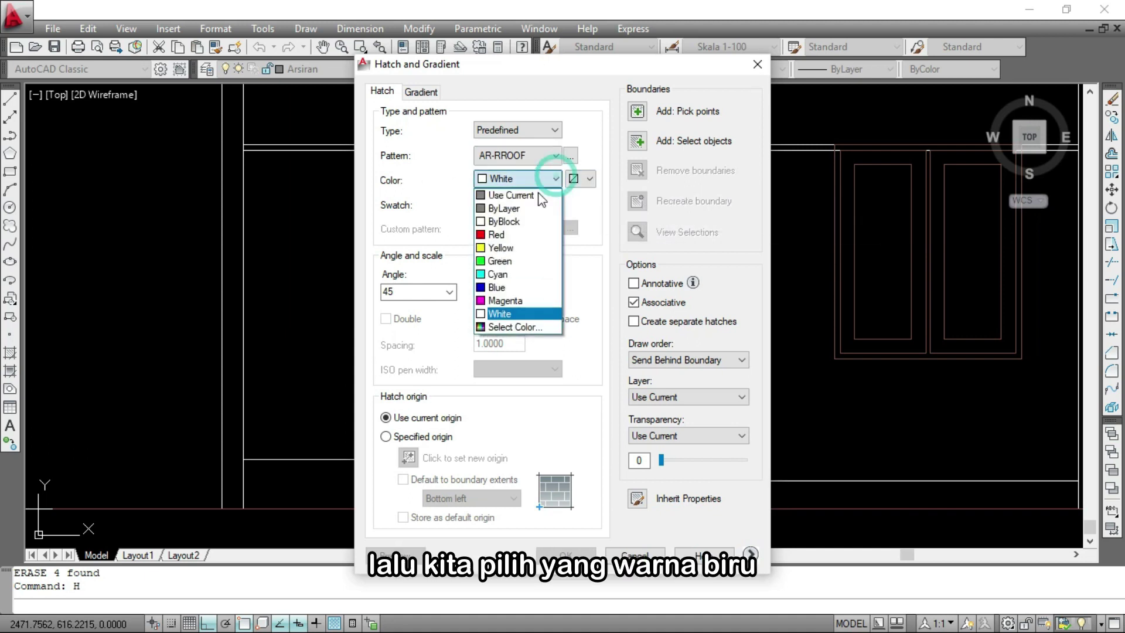
click(498, 274)
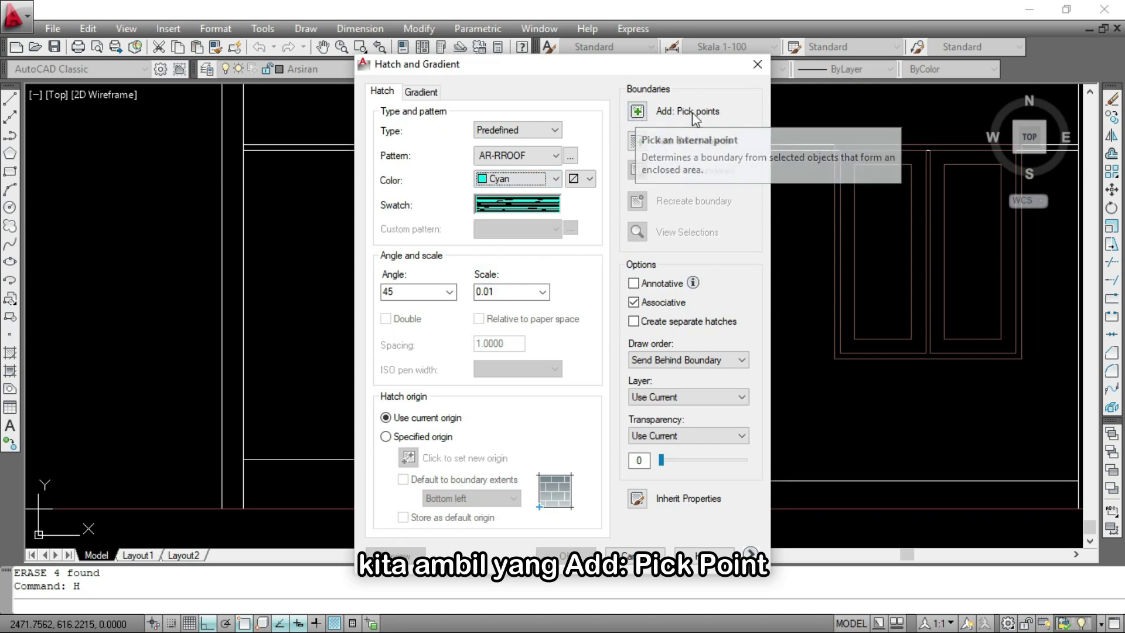
Apply the glass hatch inside the inner rectangles of the single window and both leaves of the double window
click(637, 111)
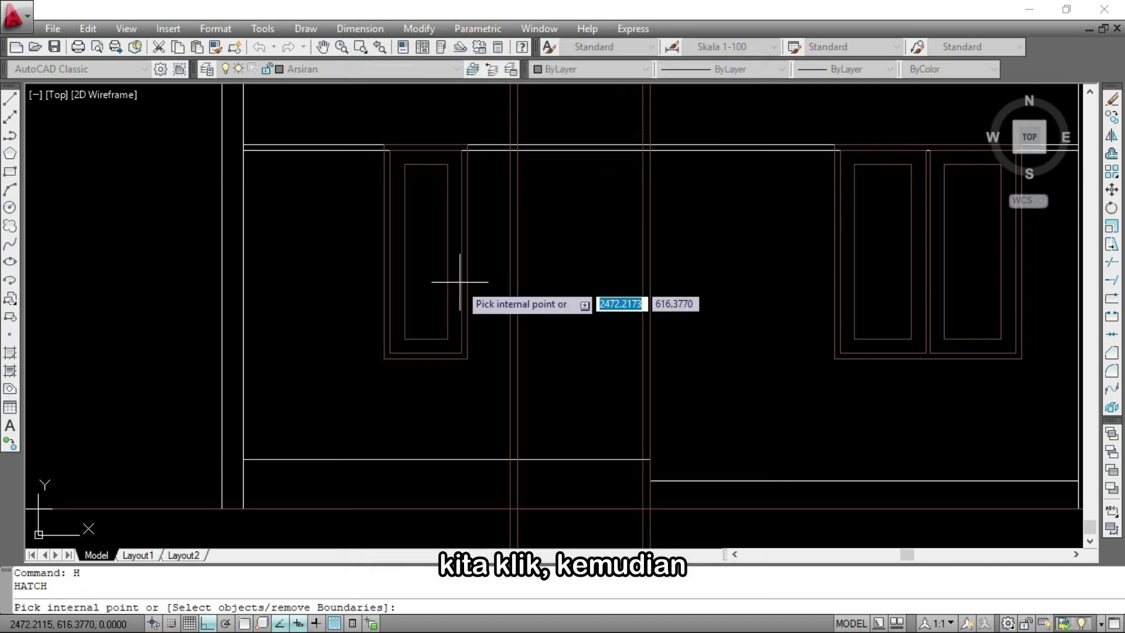
click(428, 240)
click(429, 223)
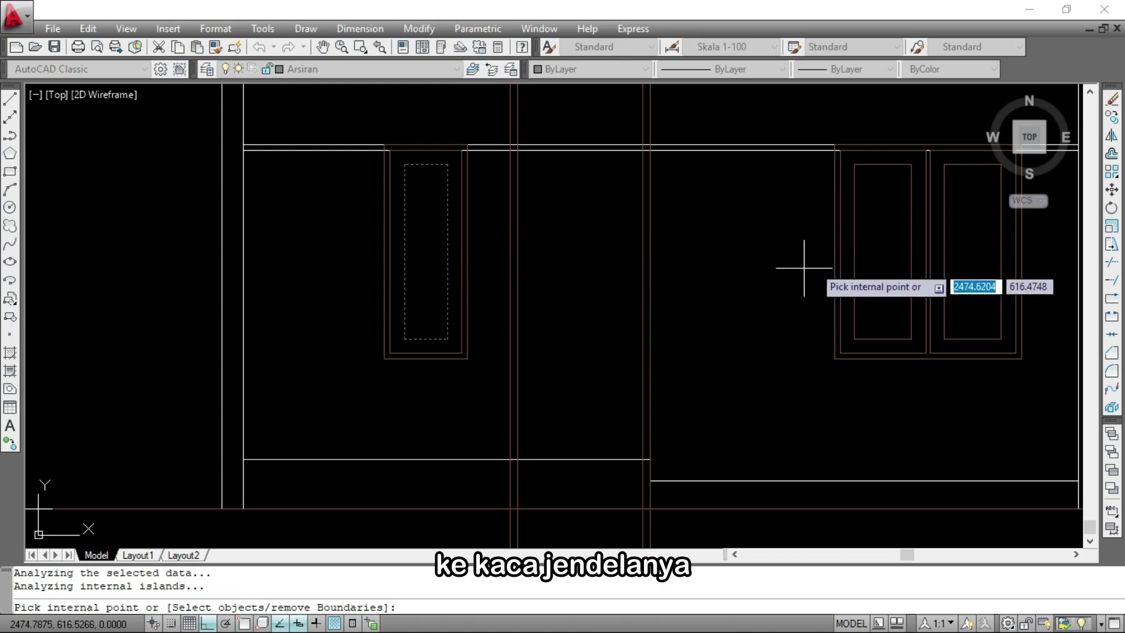
click(878, 245)
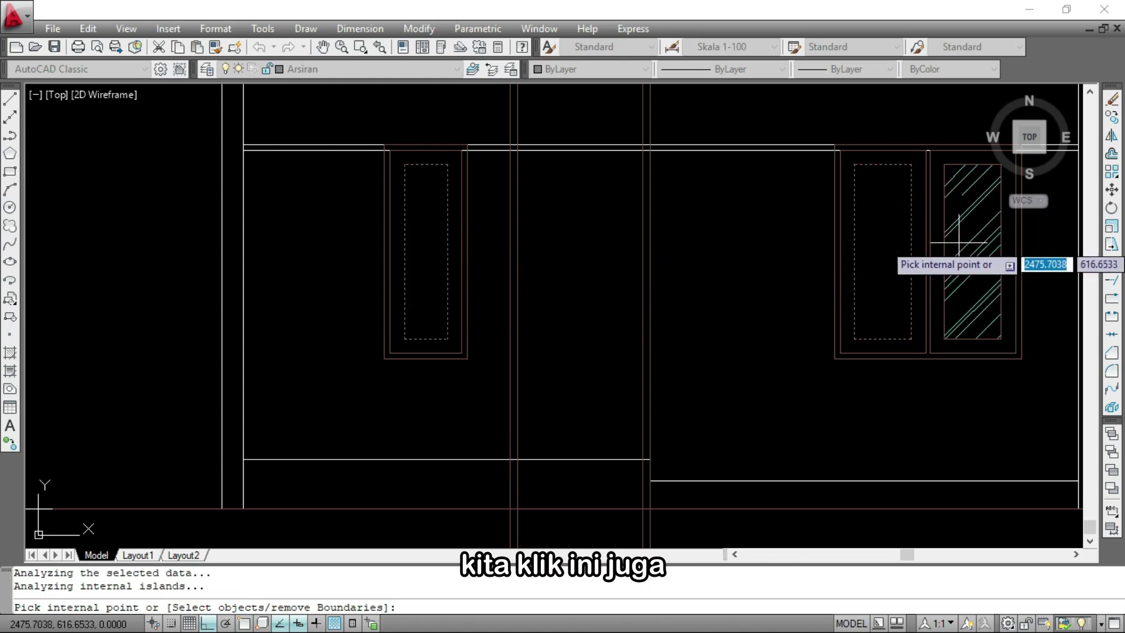
click(954, 256)
key(Return)
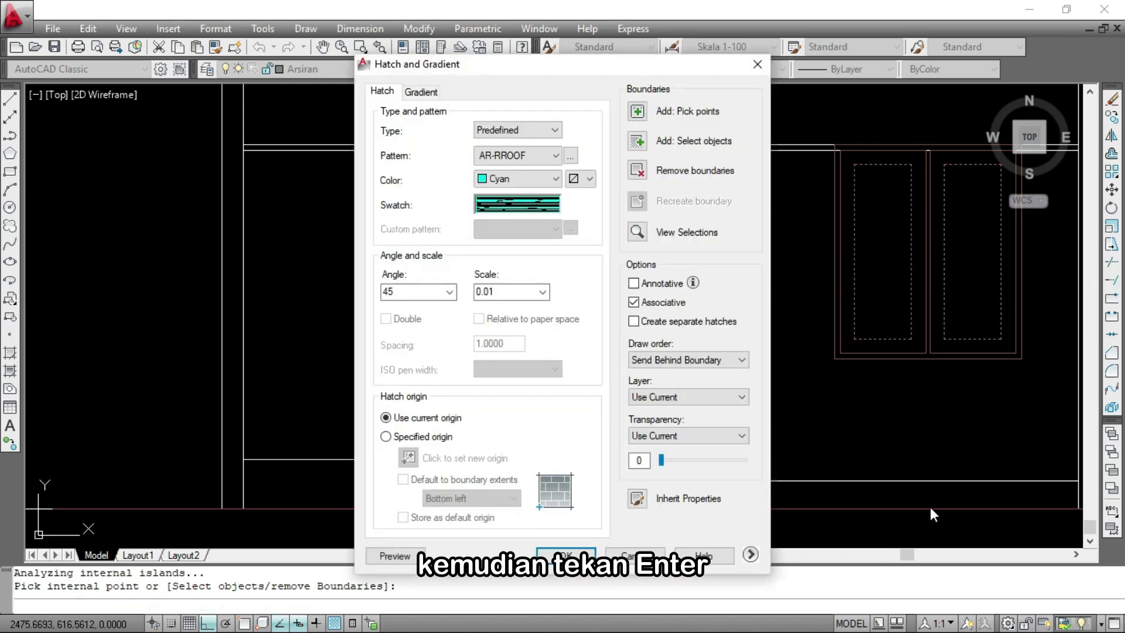
click(396, 556)
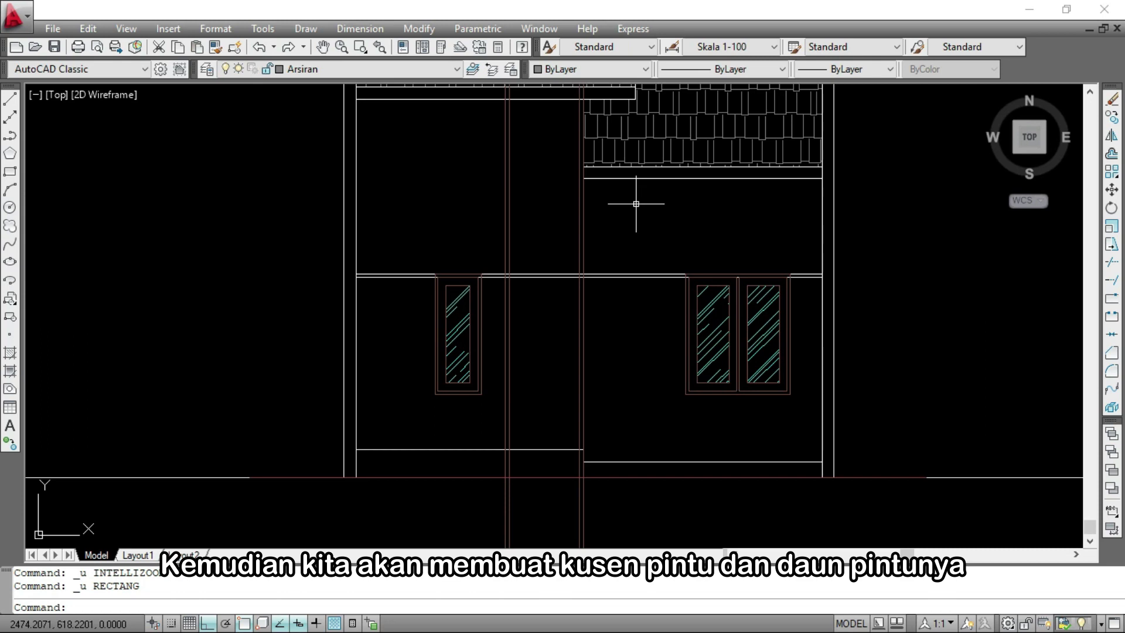
On the Kusen layer, draw the 0.98 by 2.2 outer door frame rectangle between the outermost door guides, from lintel line to floor line
click(358, 70)
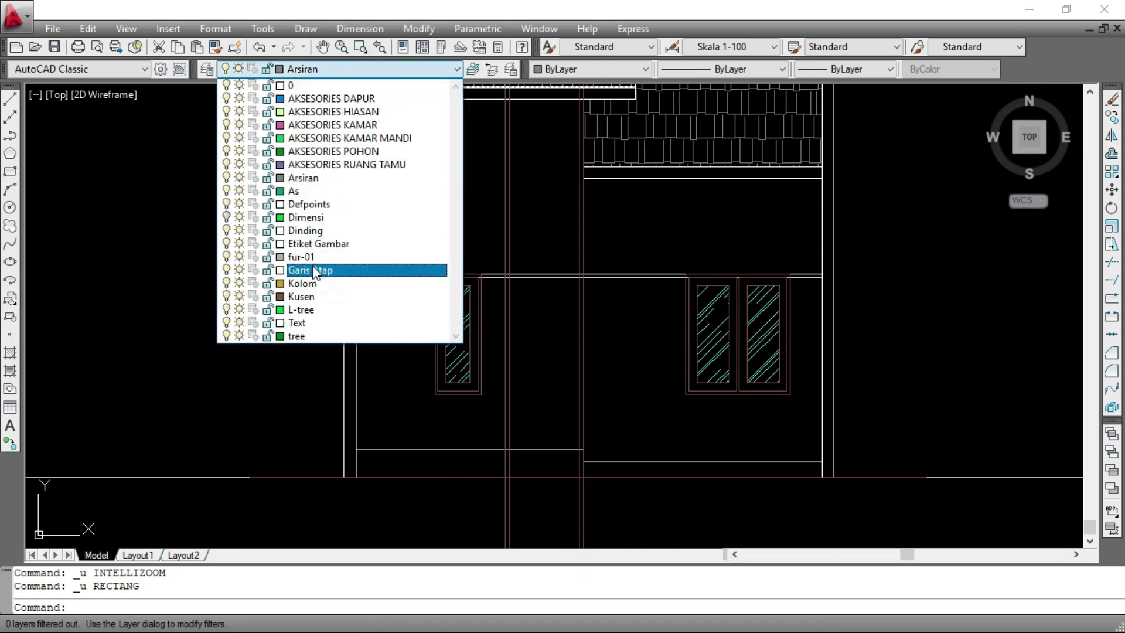
click(340, 306)
scroll(535, 352, up, 3)
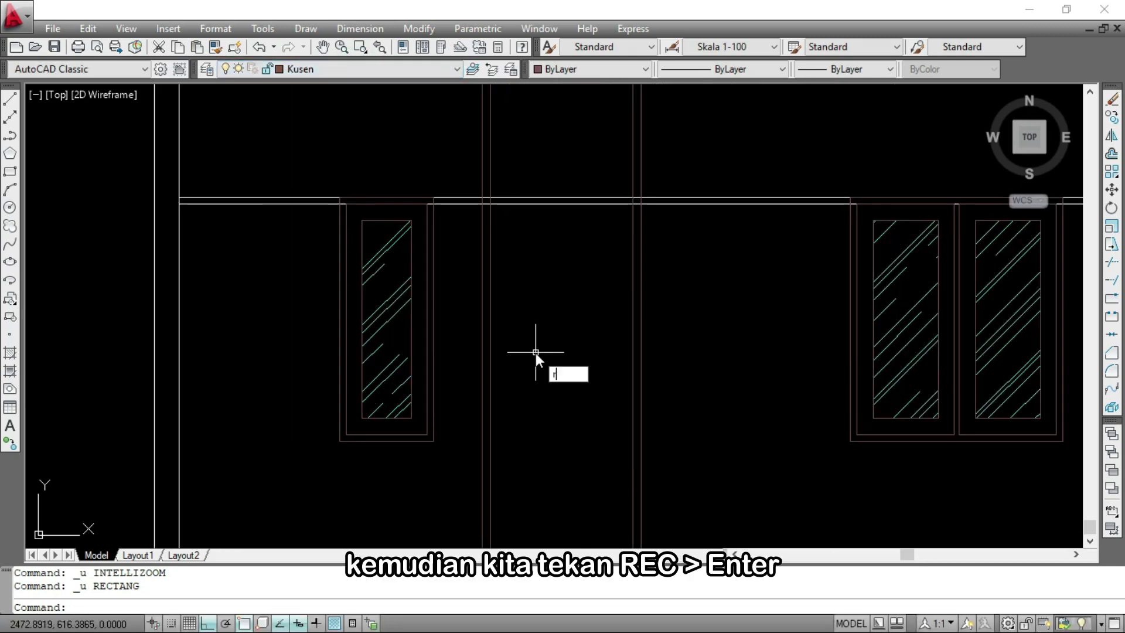
key(Return)
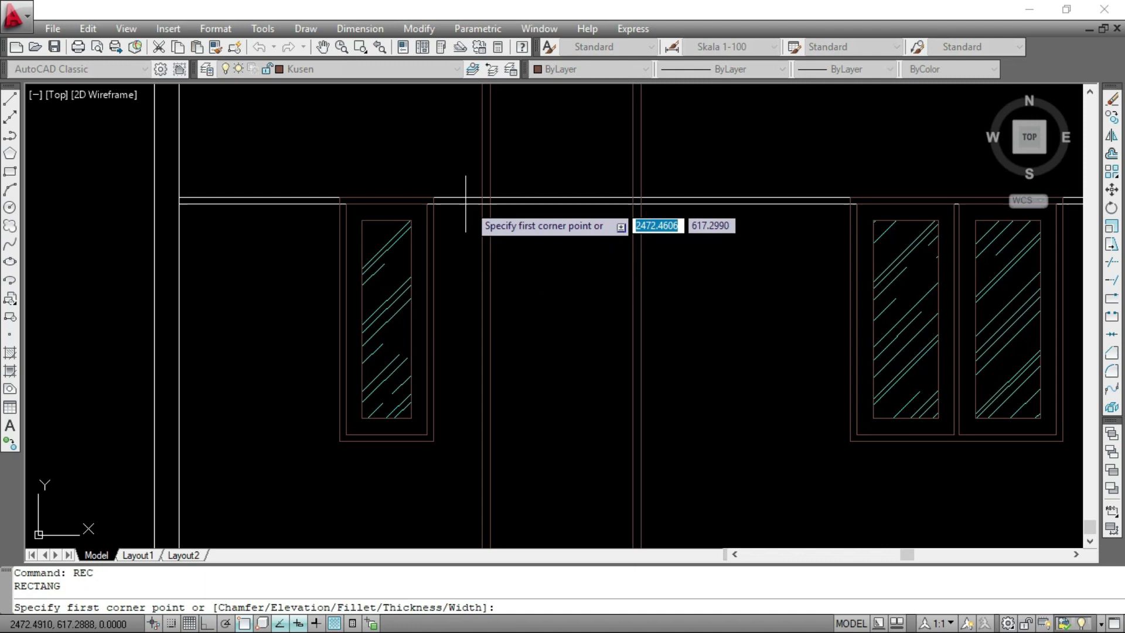
scroll(465, 181, up, 3)
click(454, 155)
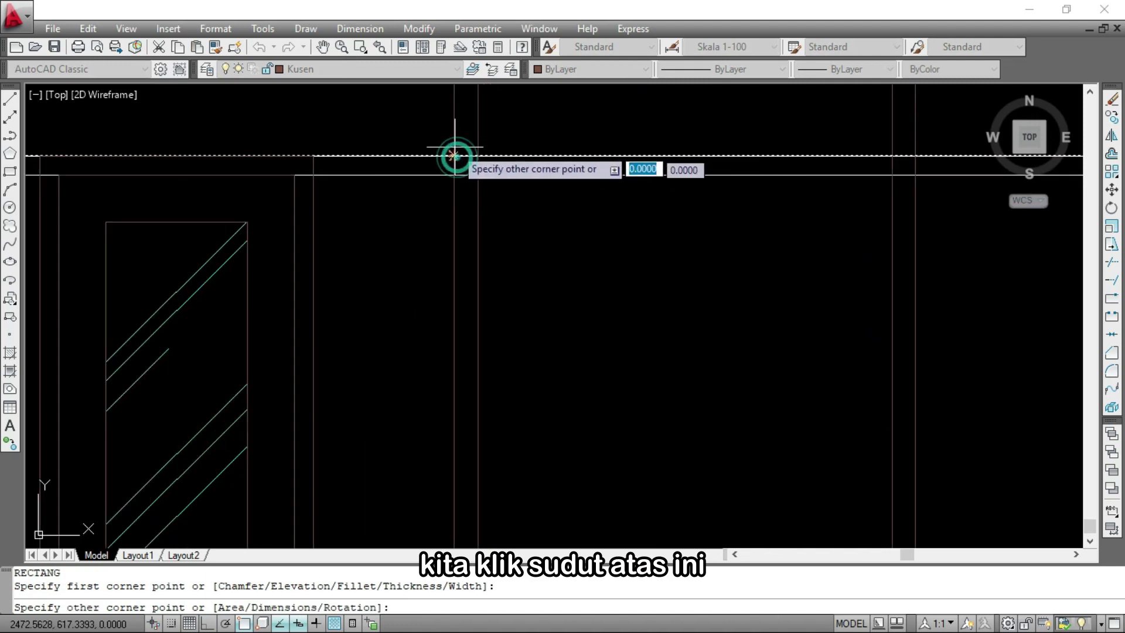
scroll(455, 155, down, 3)
scroll(553, 410, up, 3)
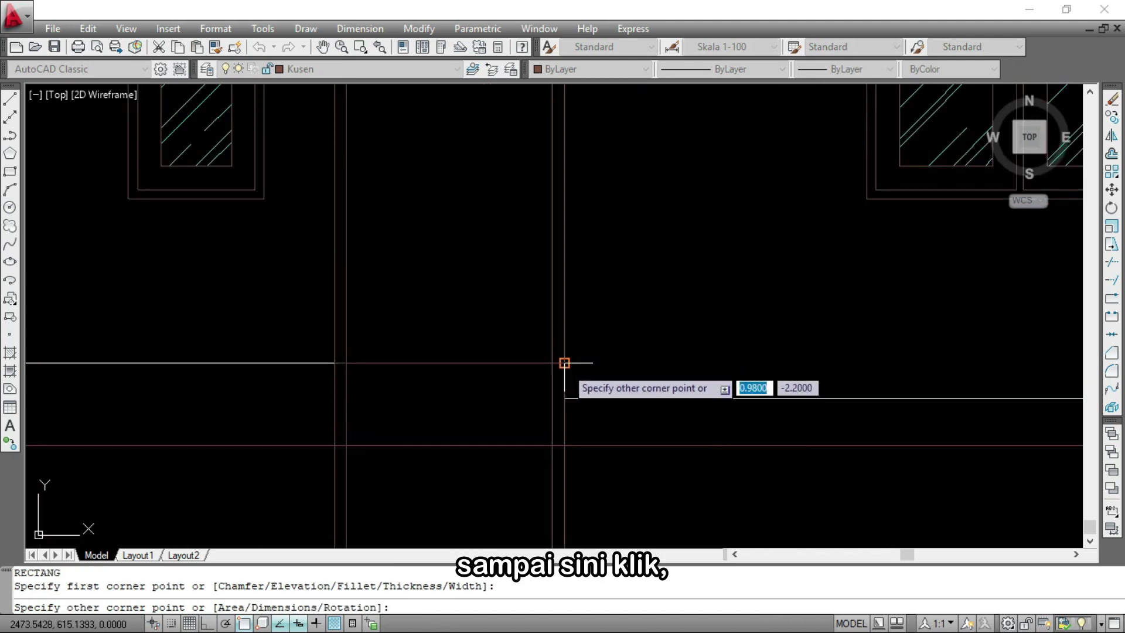
click(564, 363)
Draw the door frame's inner rectangle between the two inner guides, from the floor line up to the underside of the frame head
text(re)
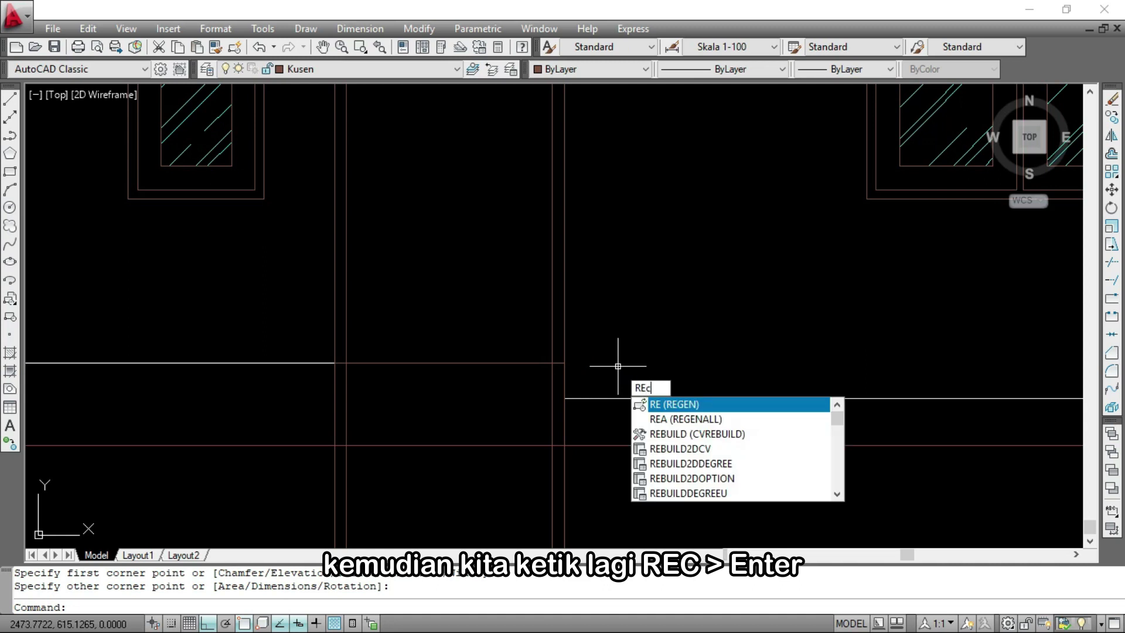
text(c)
key(Return)
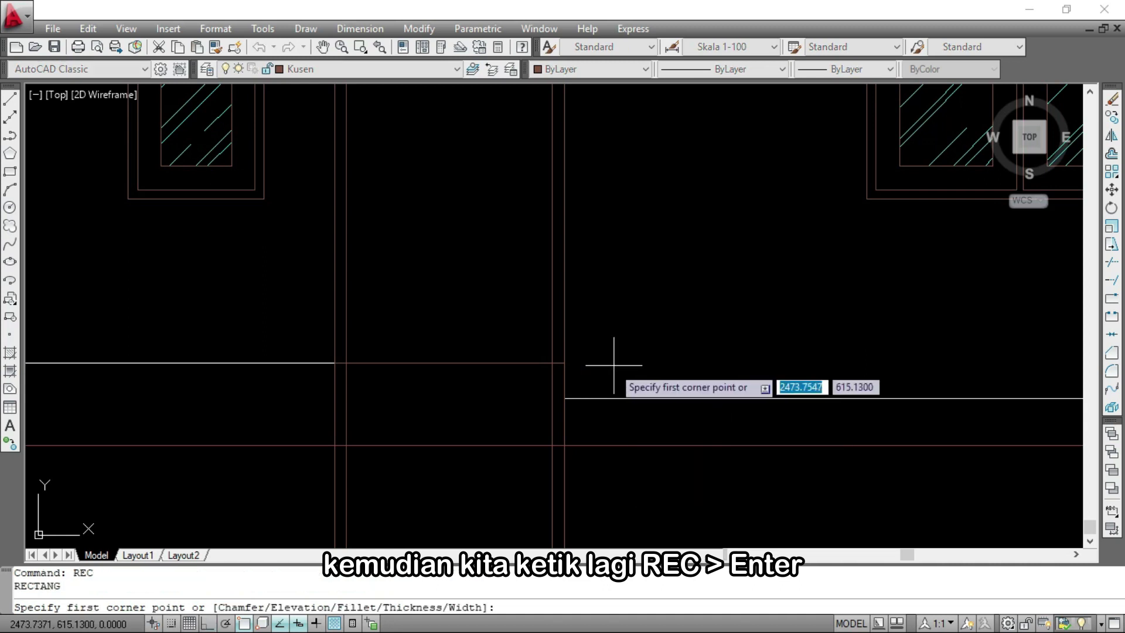
click(344, 364)
scroll(398, 328, down, 3)
scroll(406, 293, up, 3)
scroll(440, 193, down, 1)
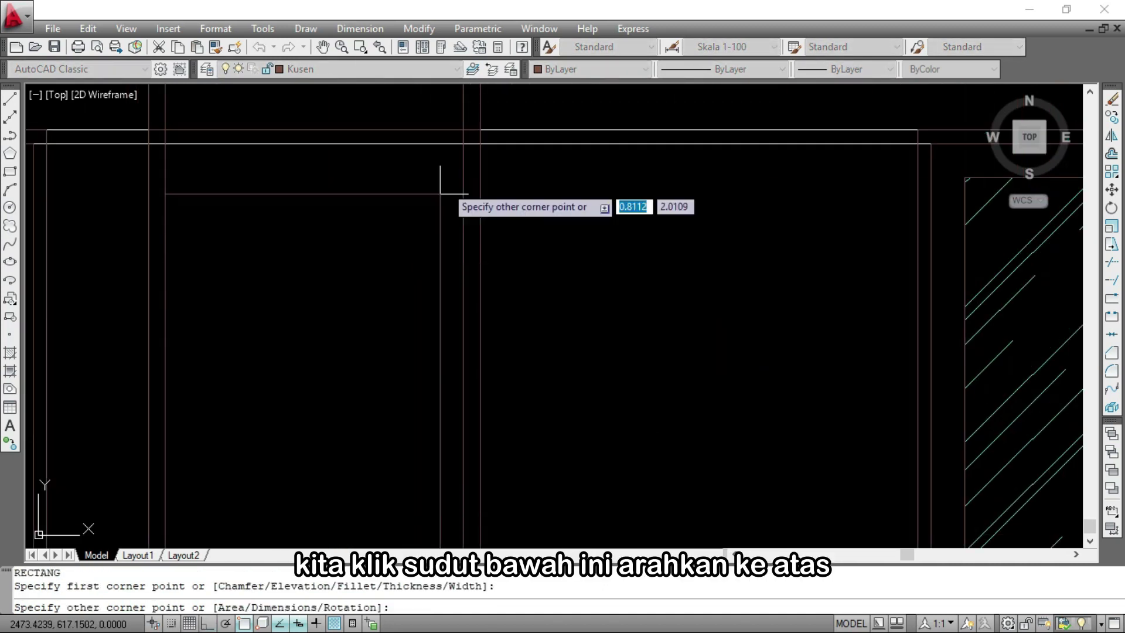
click(462, 143)
Erase the four vertical projected guide lines running through the door opening
scroll(483, 239, down, 2)
scroll(484, 155, up, 3)
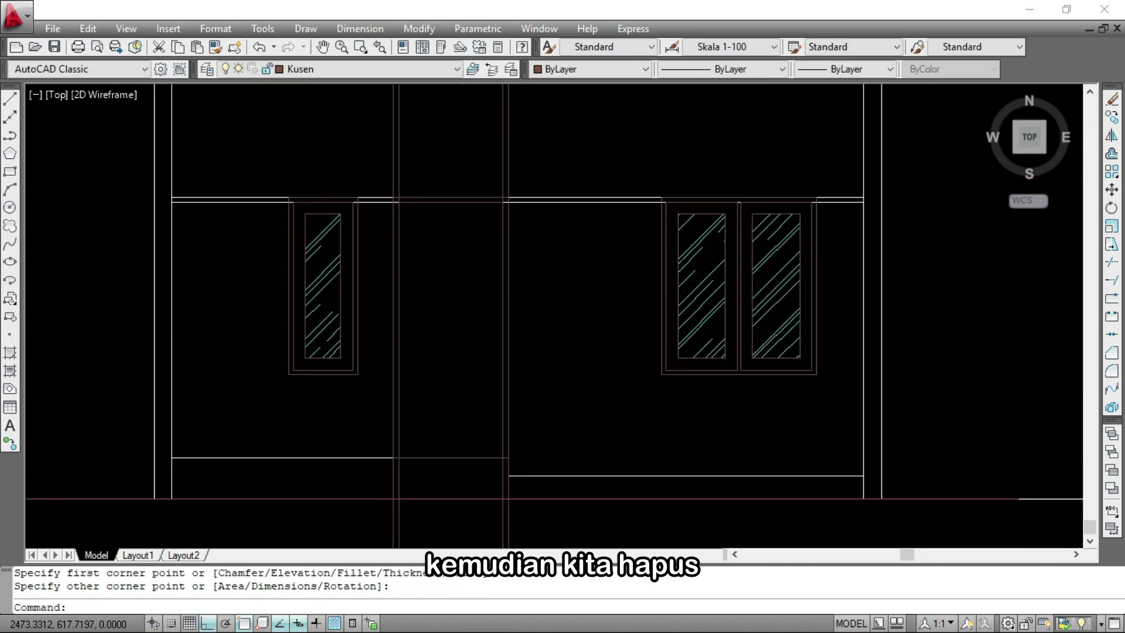
click(398, 167)
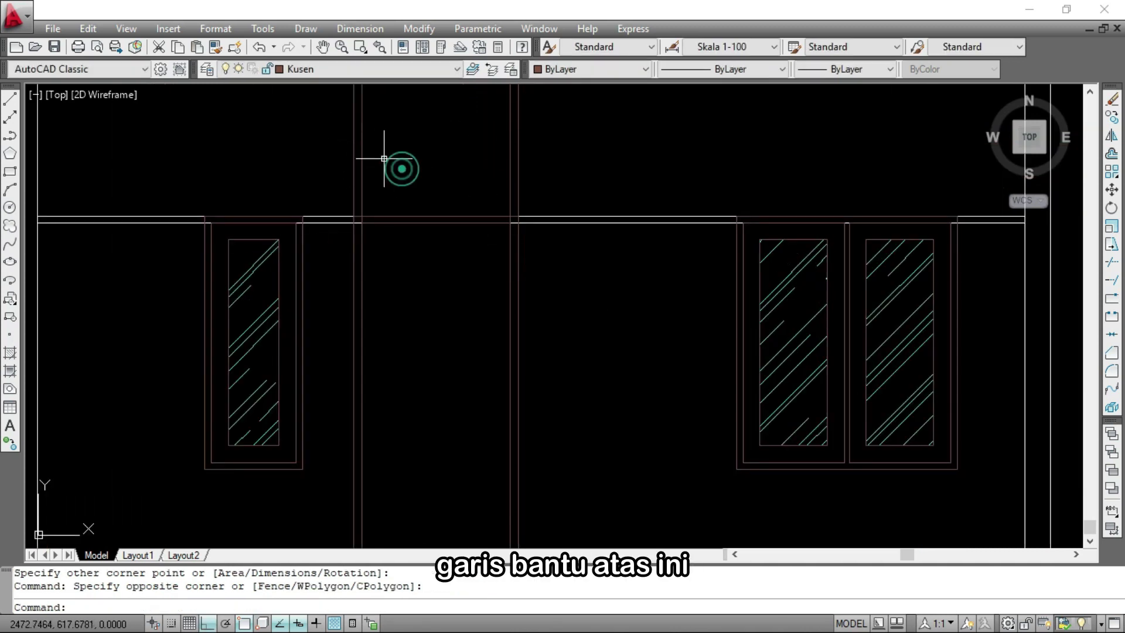
click(322, 139)
scroll(513, 179, up, 3)
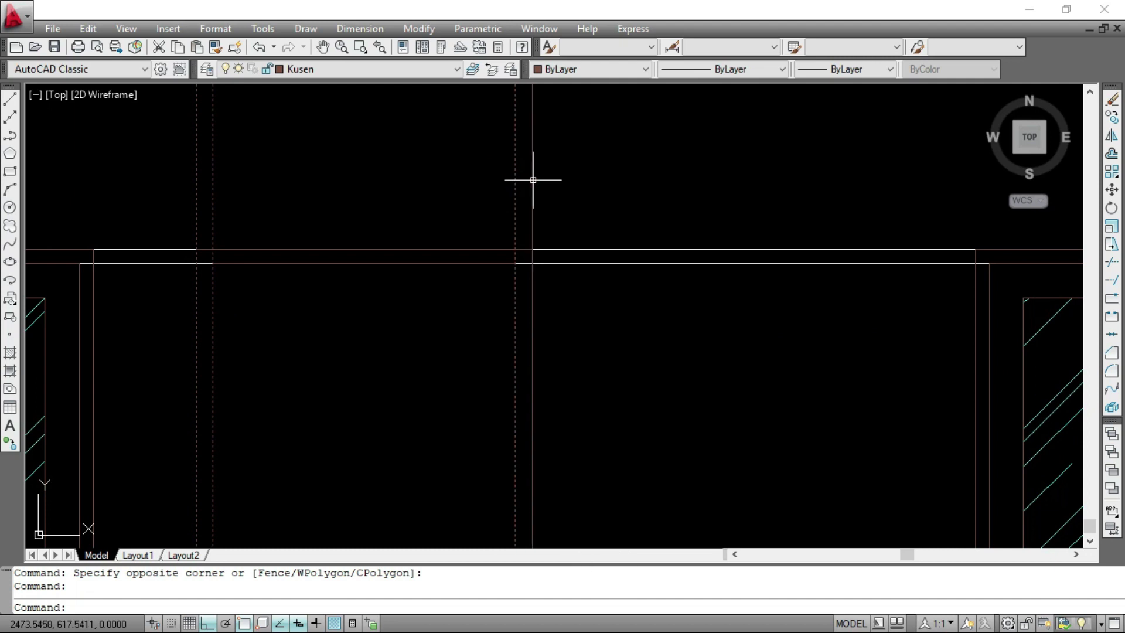
text(E)
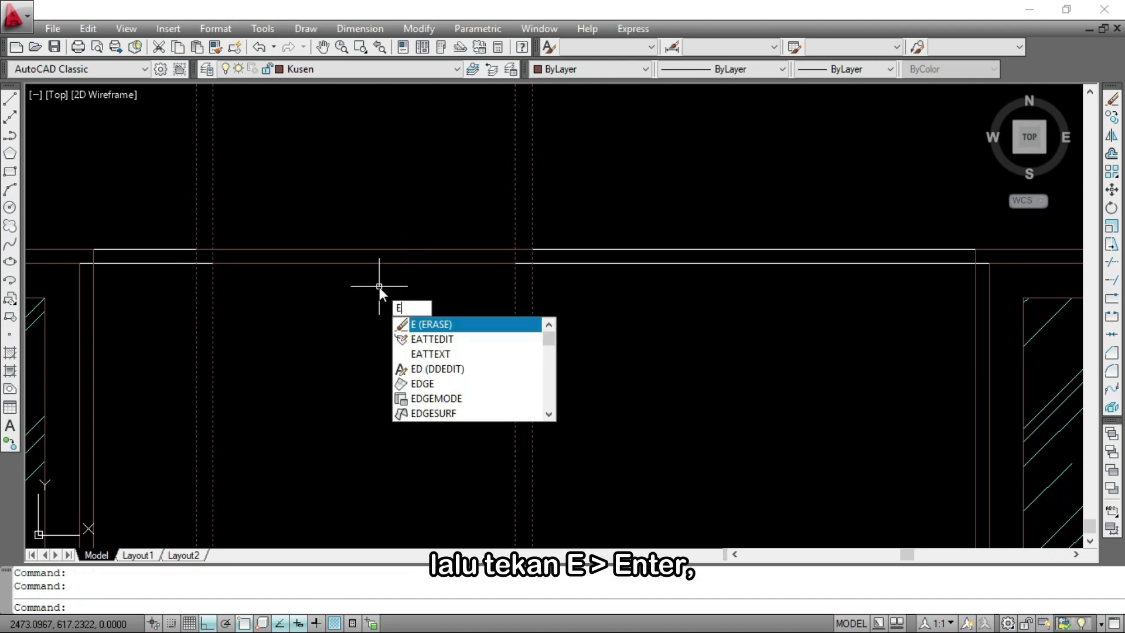
key(Return)
Offset the door frame's inner rectangle inward by 0.1 to form the door leaf panel
scroll(379, 287, down, 5)
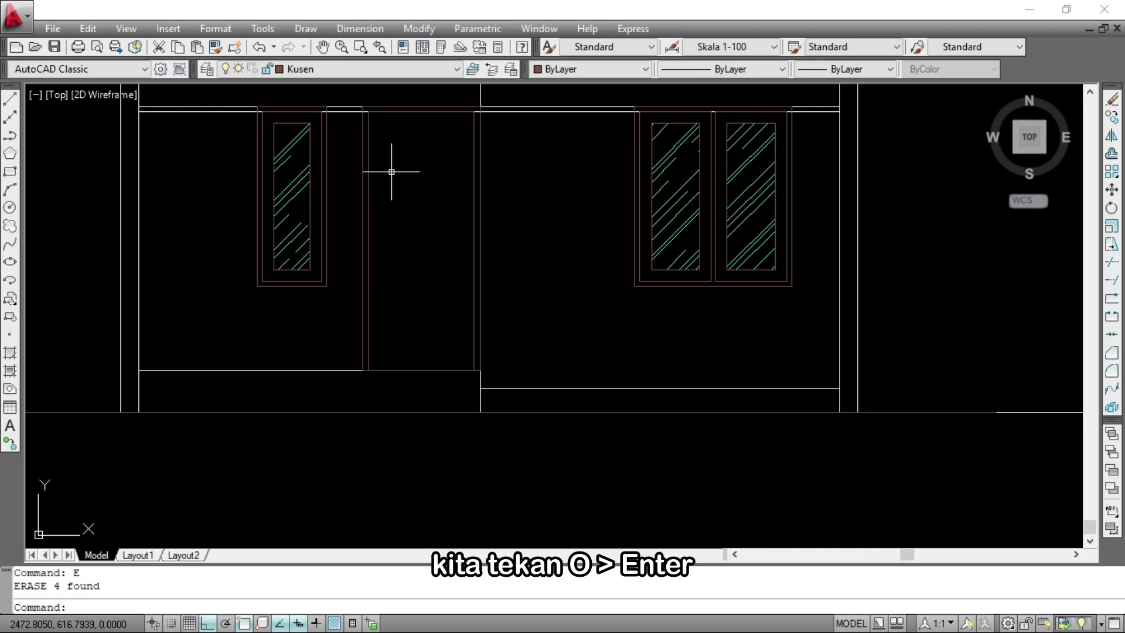
text(O)
key(Return)
text(0.1)
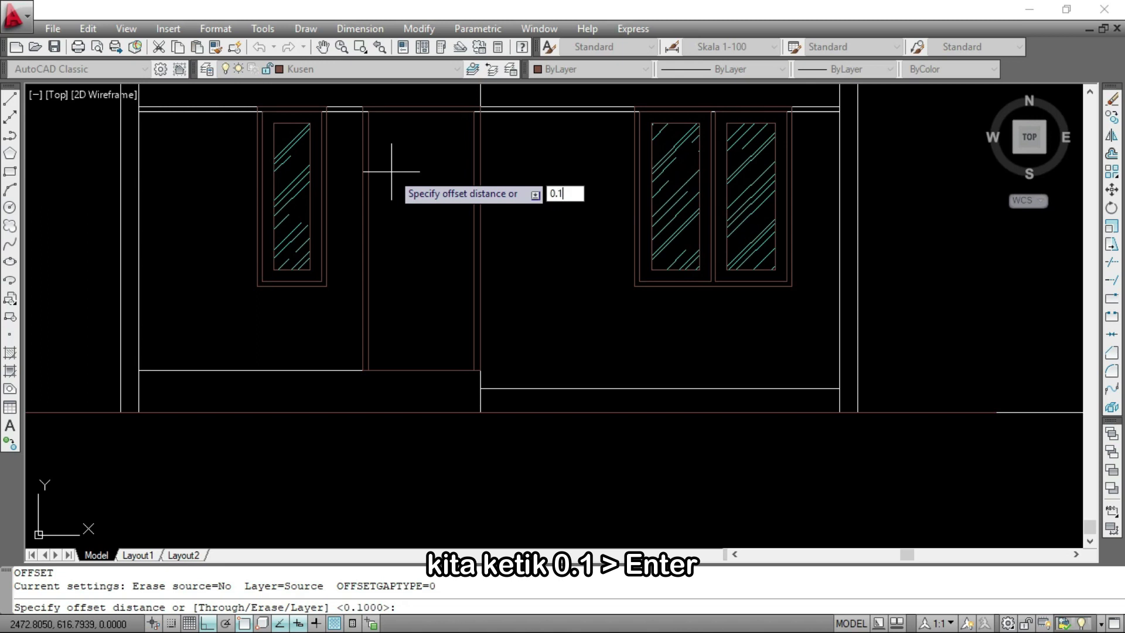
key(Return)
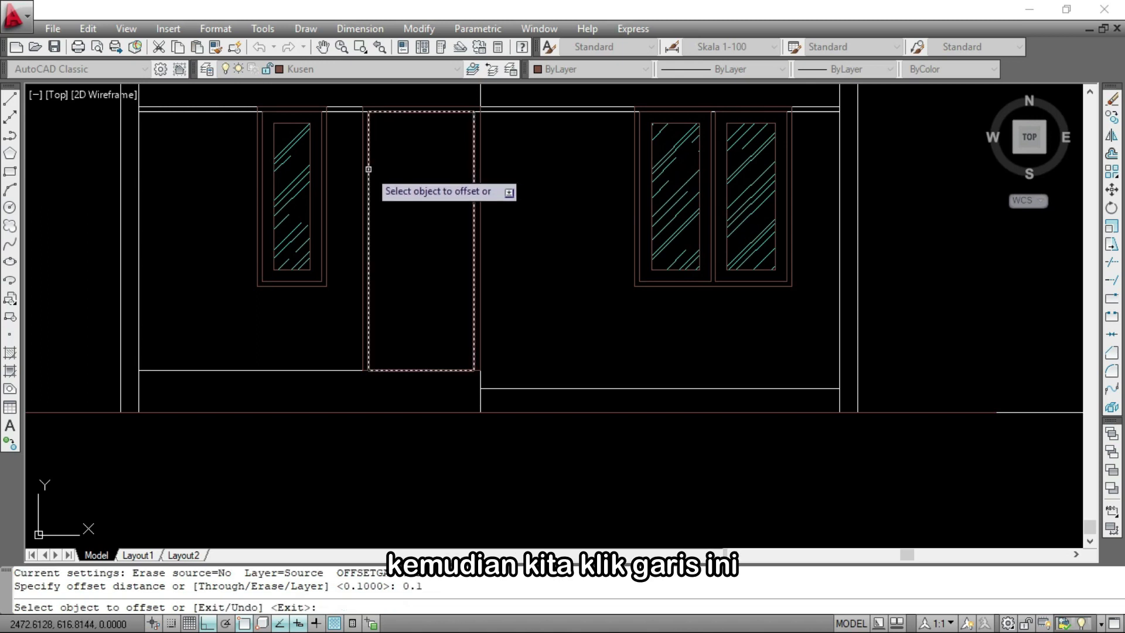
click(368, 170)
click(417, 172)
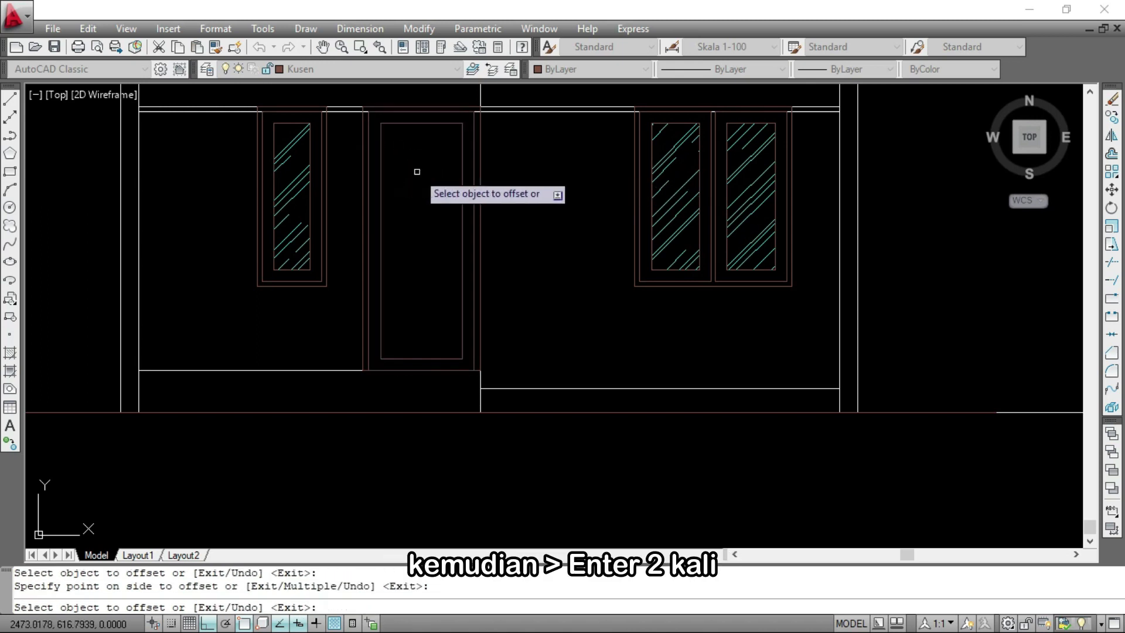
key(Return)
Offset the door leaf's panel rectangle inward by 0.01 to create its thin double outline
key(Return)
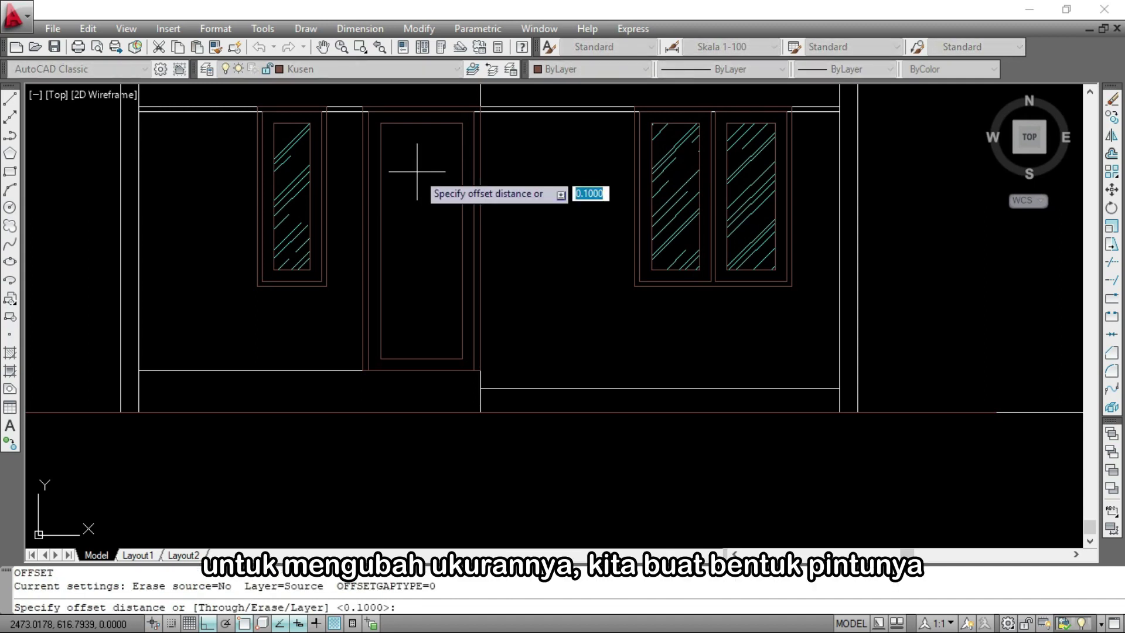
text(0.0)
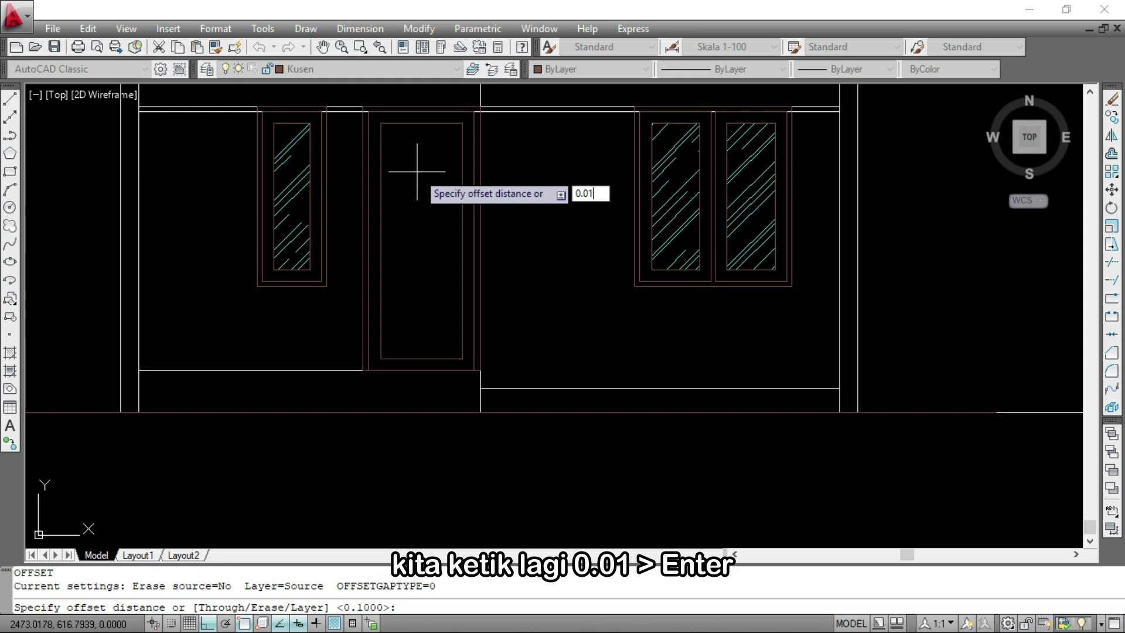
text(1)
key(Return)
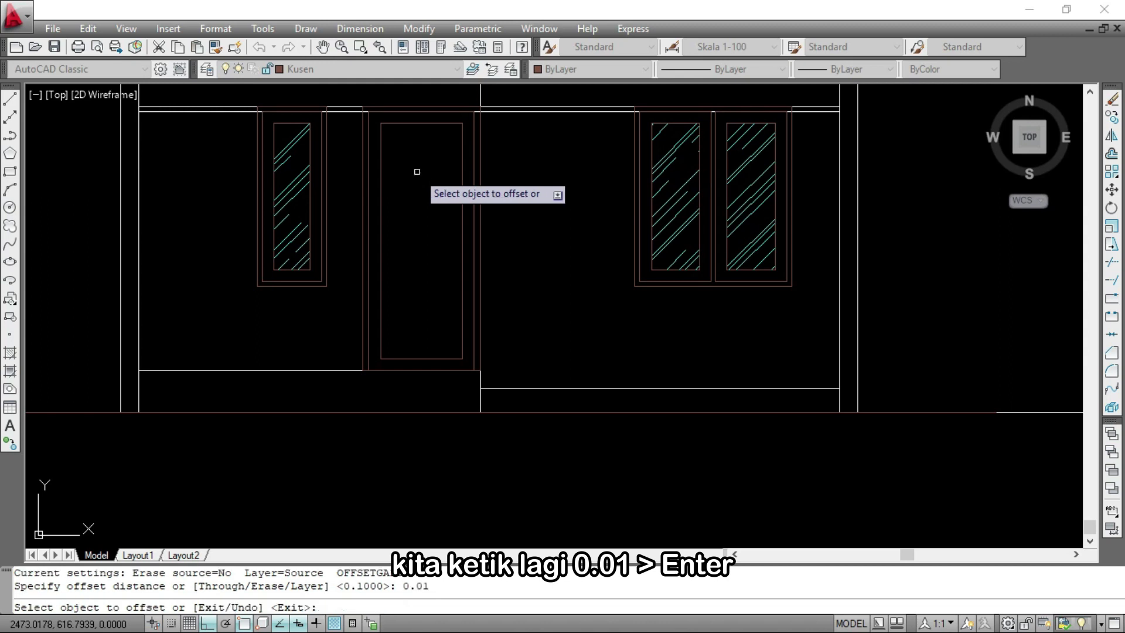
click(381, 188)
click(409, 188)
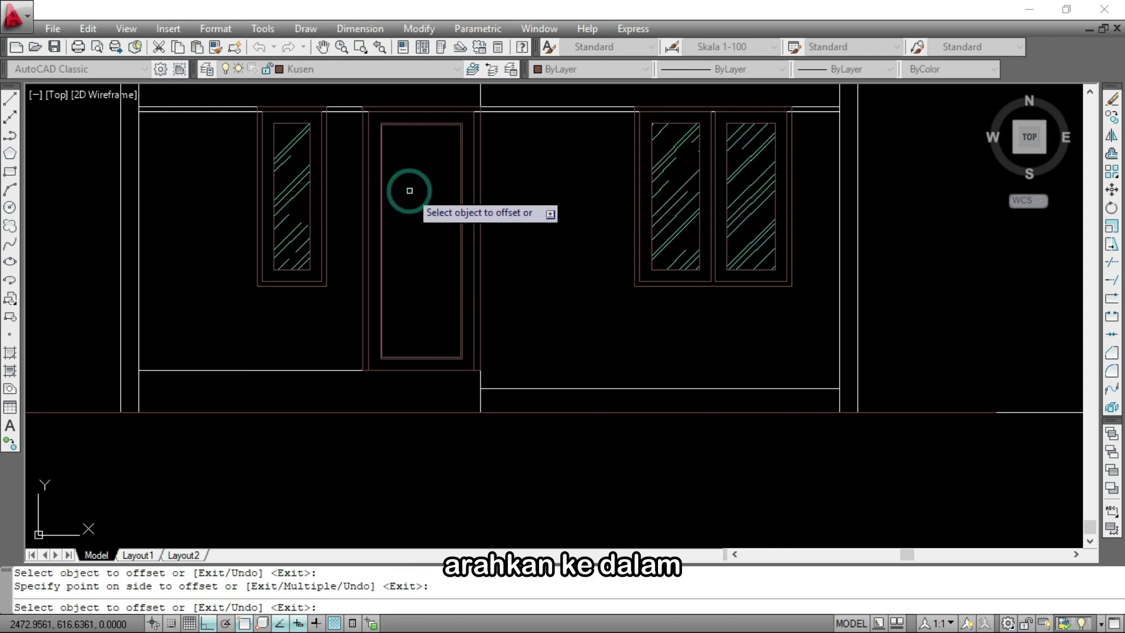
scroll(412, 199, up, 1)
key(Escape)
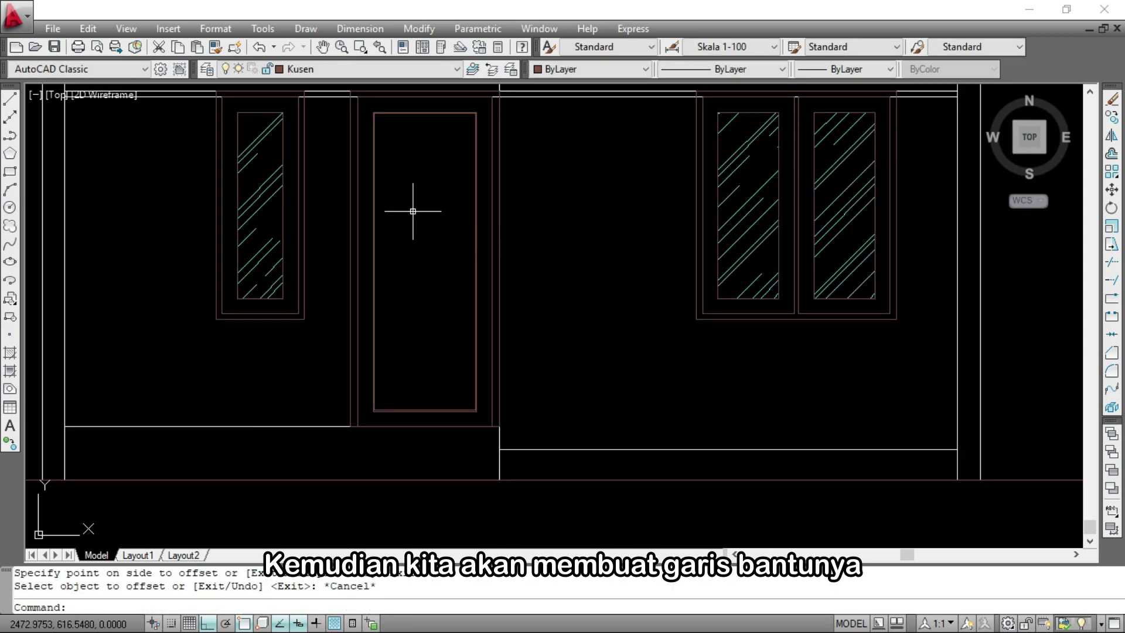
Draw a vertical helper line along the left edge of the door's innermost rectangle, from its upper corner to its lower corner
text(L)
key(Return)
scroll(351, 112, up, 5)
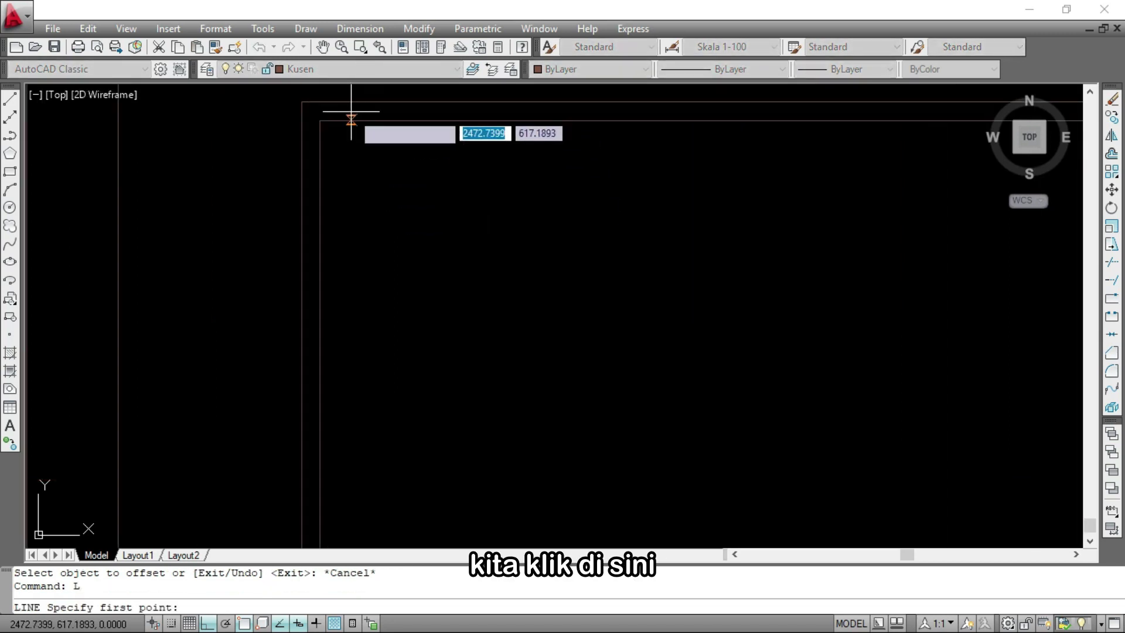
click(320, 121)
scroll(320, 121, down, 3)
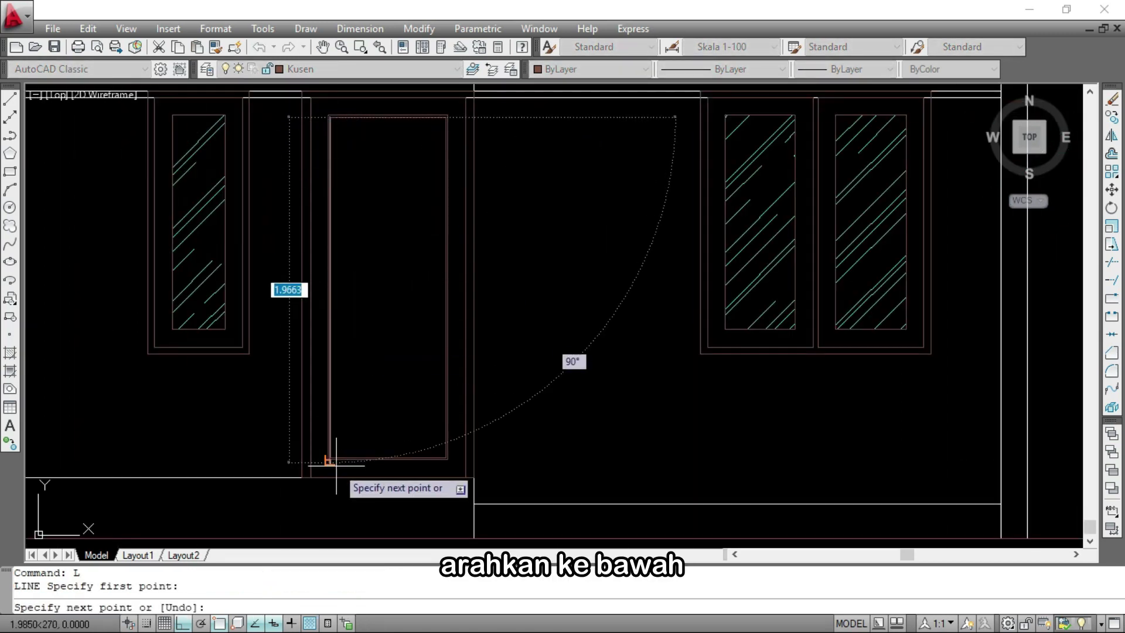
scroll(335, 465, up, 6)
click(313, 373)
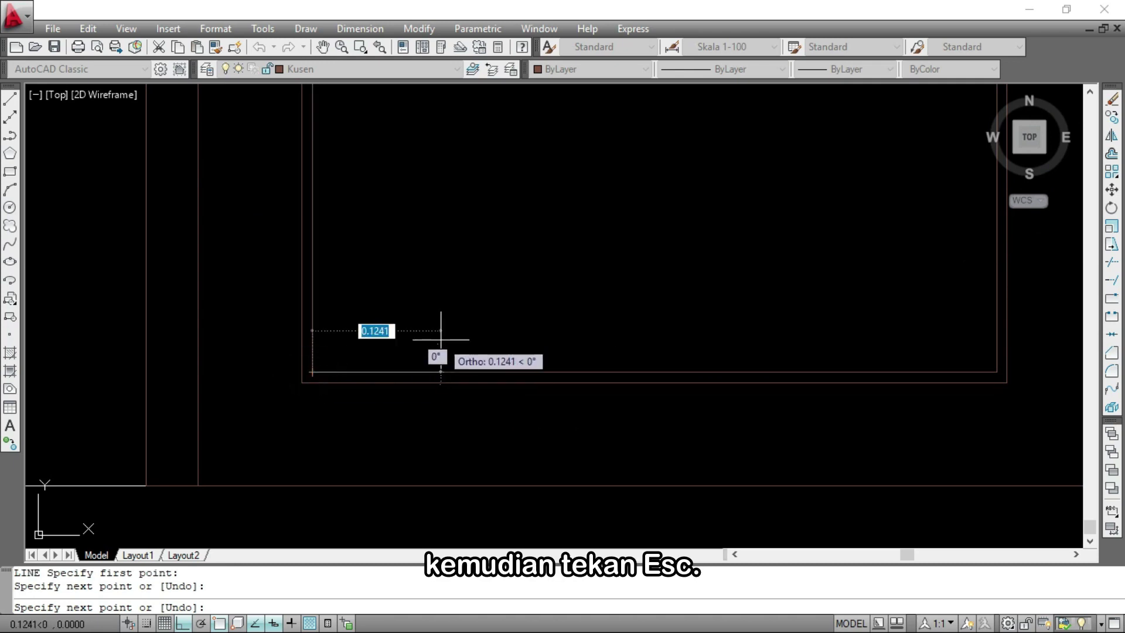
key(Escape)
Divide the vertical helper line on the door panel into 5 equal segments
scroll(445, 230, down, 3)
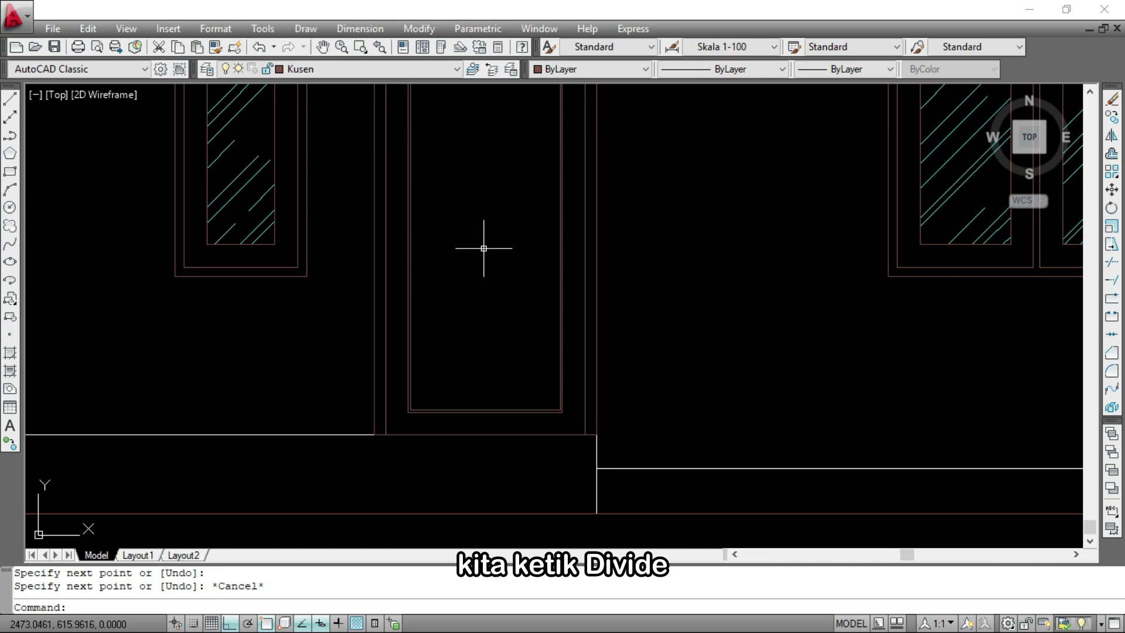
text(DIVIDE)
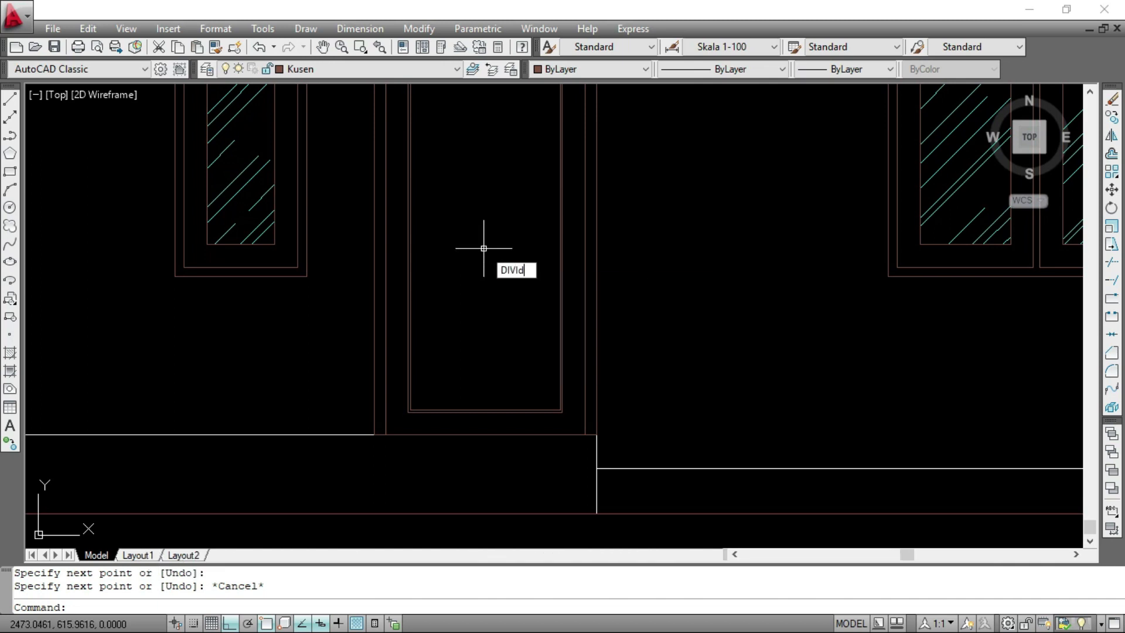
key(Return)
scroll(410, 193, up, 3)
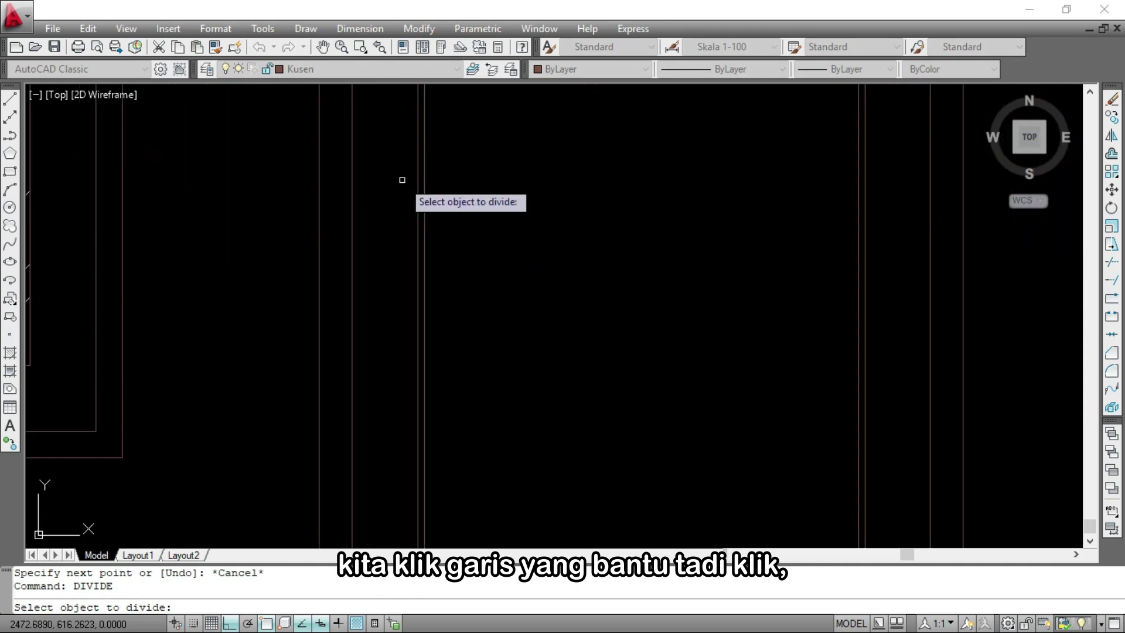
click(423, 189)
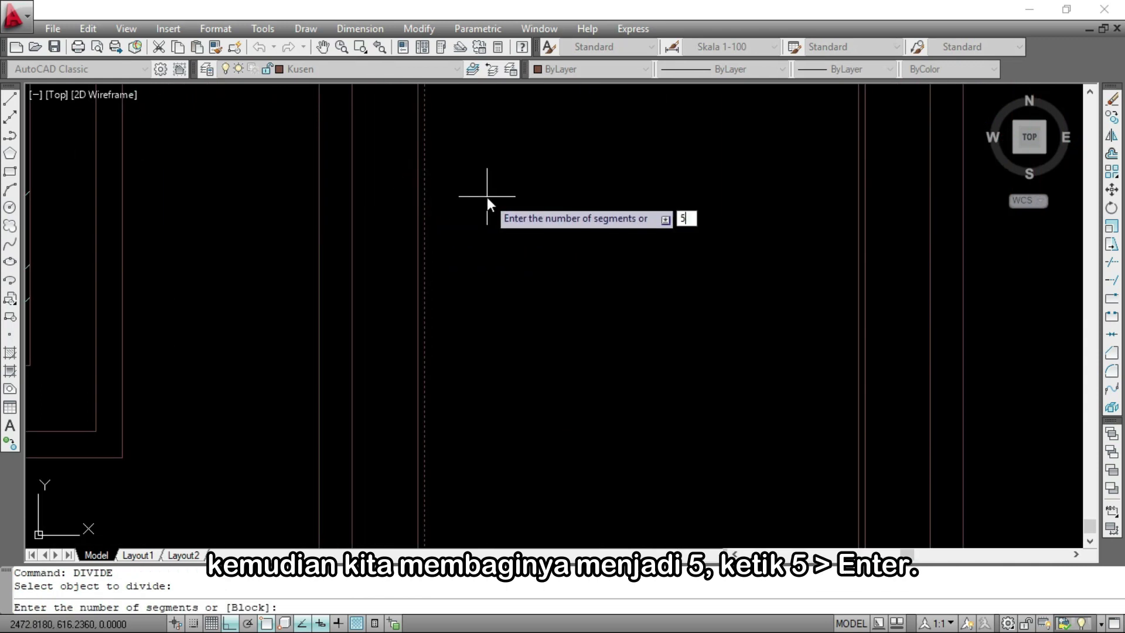
key(Return)
Erase the vertical helper line on the door panel's left edge, keeping the division points
scroll(470, 193, down, 4)
scroll(454, 189, up, 3)
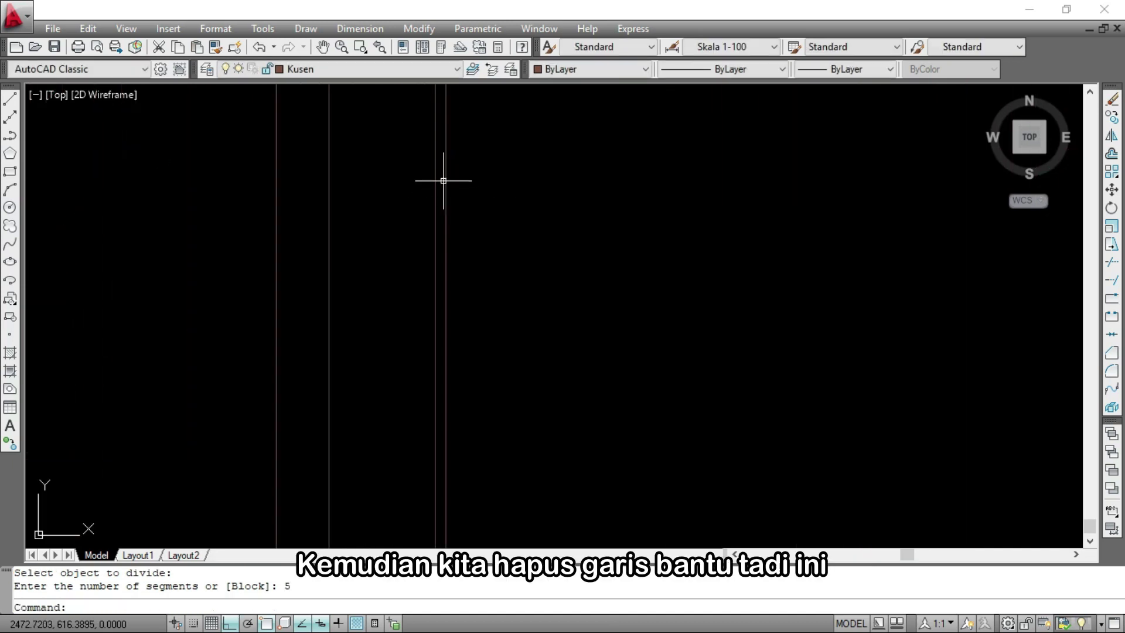
click(446, 178)
key(Return)
Draw a line from the uppermost division node on the left edge of the door's innermost rectangle
scroll(500, 259, down, 5)
scroll(505, 176, up, 2)
scroll(505, 176, up, 2)
text(L)
key(Return)
scroll(434, 291, down, 1)
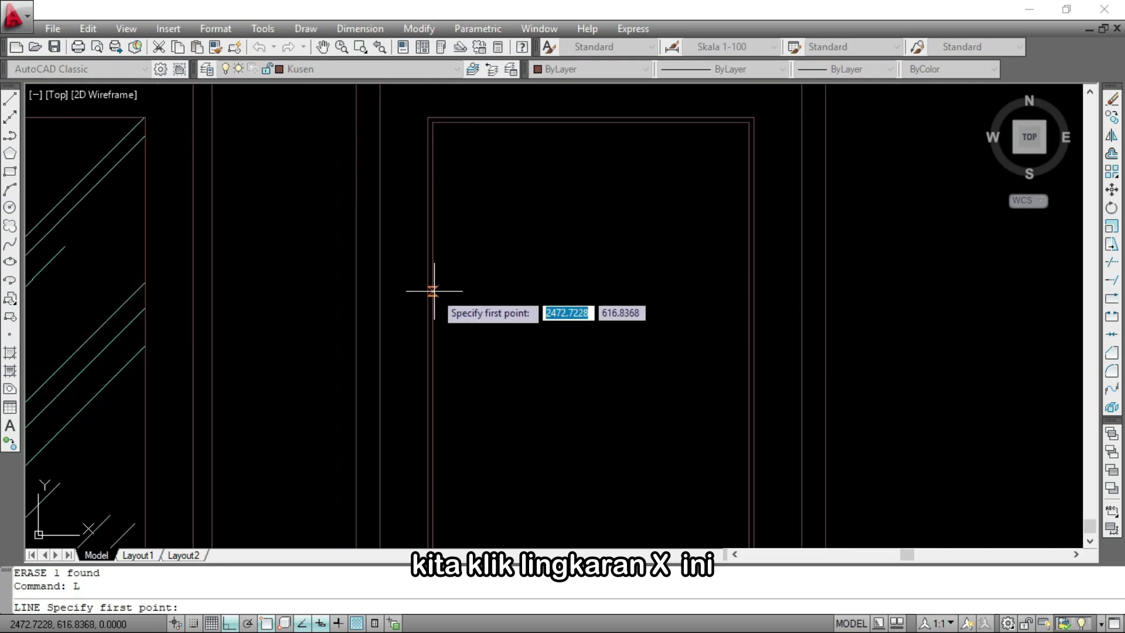
scroll(434, 293, up, 1)
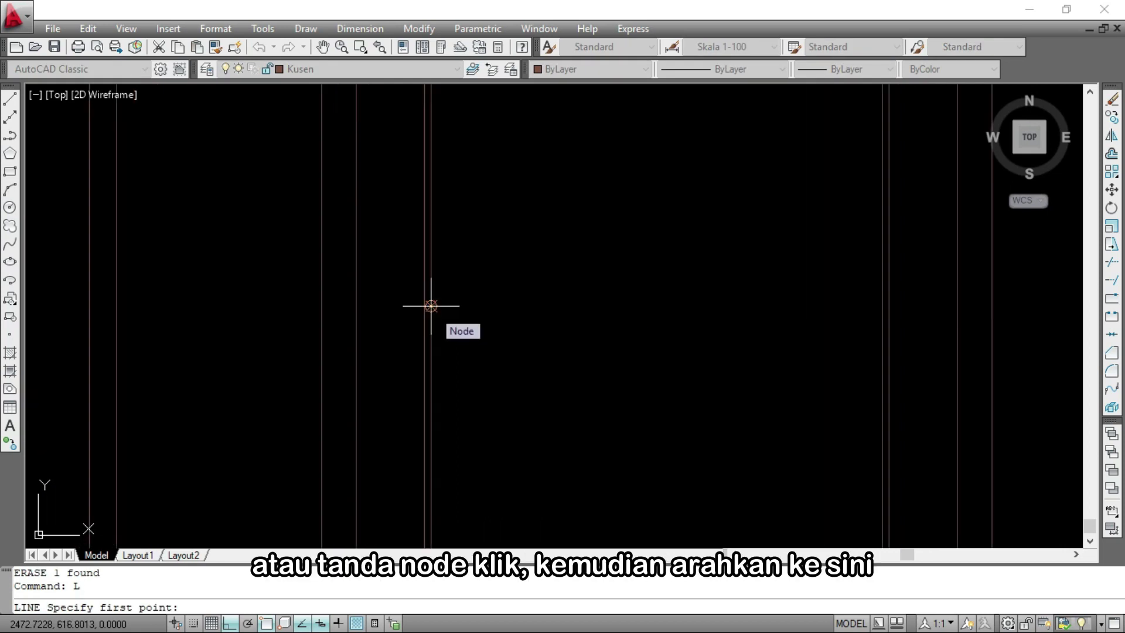
Draw a horizontal line from the node on the door panel's left inner edge to its right inner edge
click(430, 306)
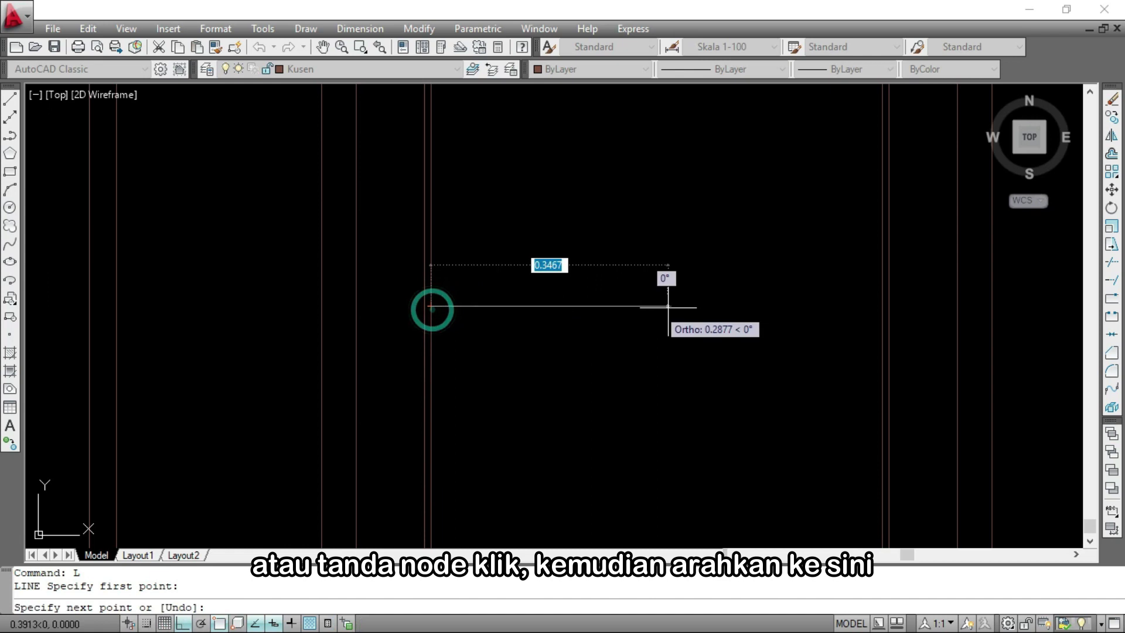
scroll(887, 306, up, 1)
key(Escape)
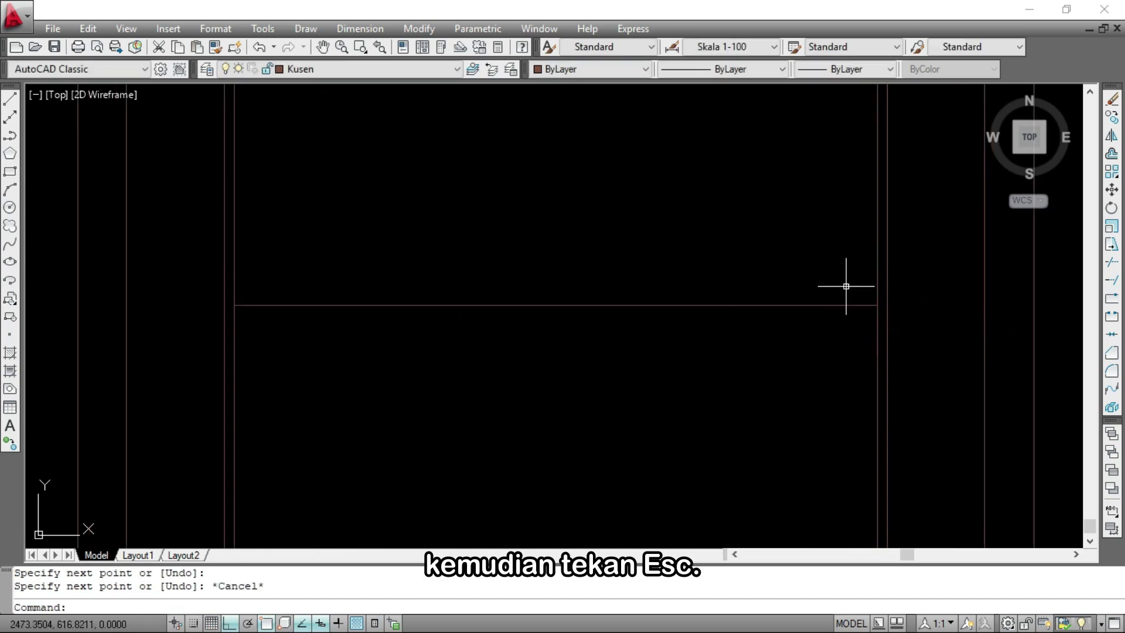
Copy the horizontal divider line from its left end to each of the remaining nodes down the door panel
scroll(701, 174, down, 2)
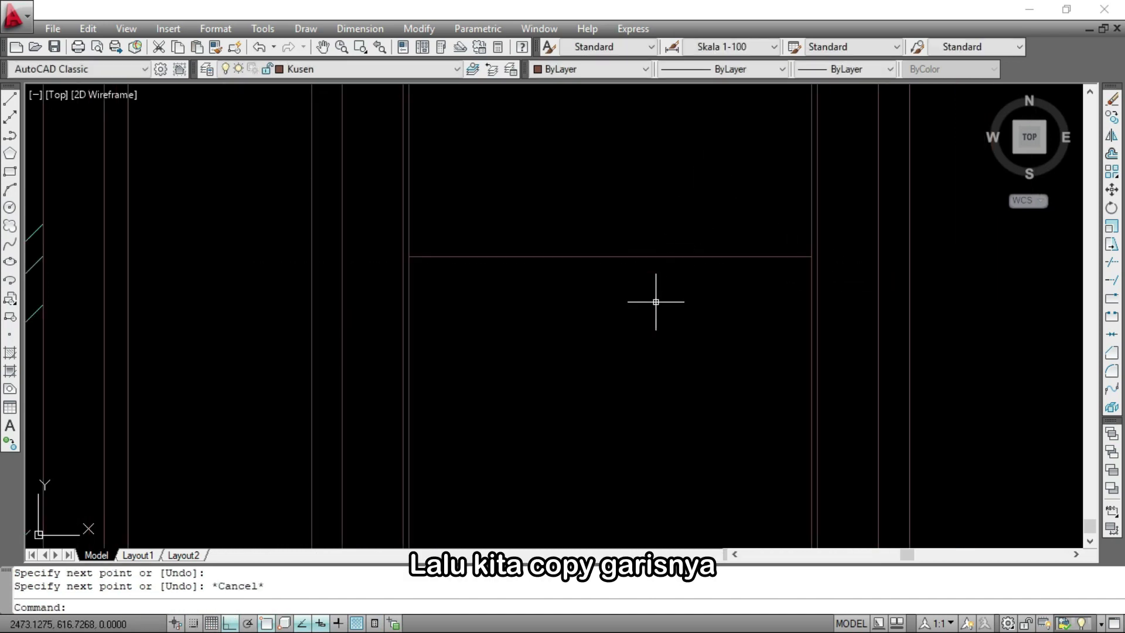
text(co)
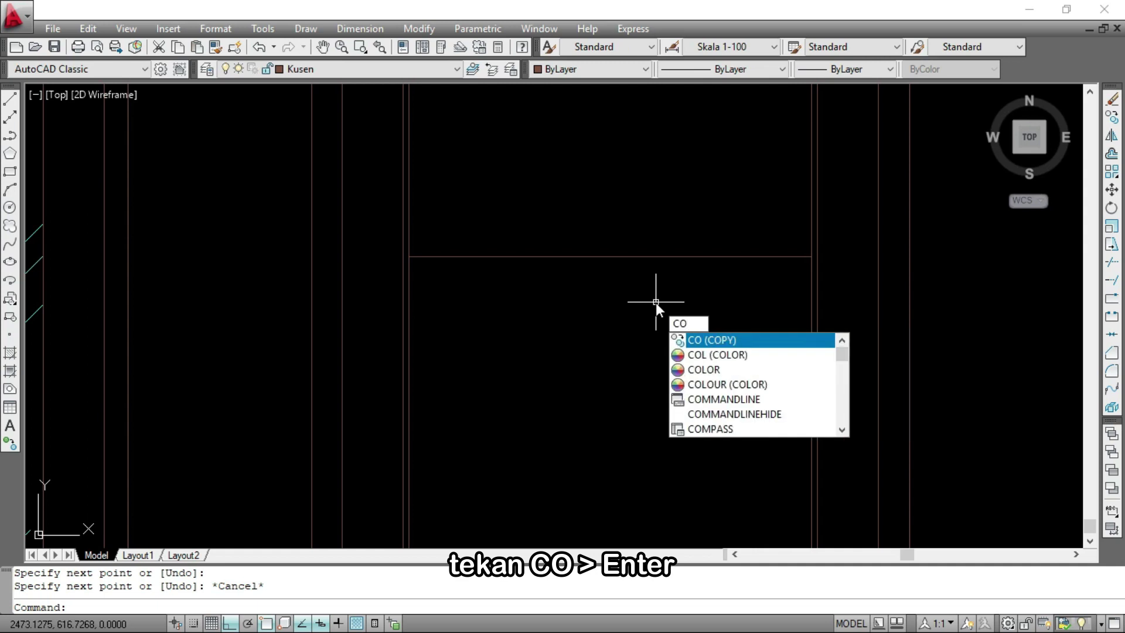
key(Return)
click(614, 256)
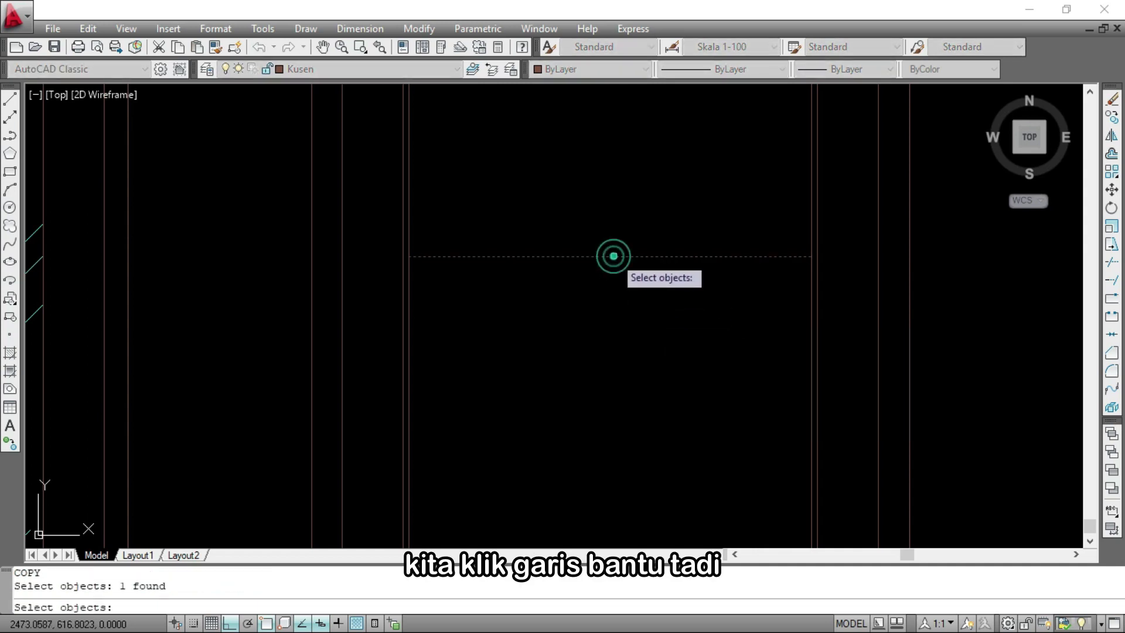
key(Return)
scroll(434, 246, up, 2)
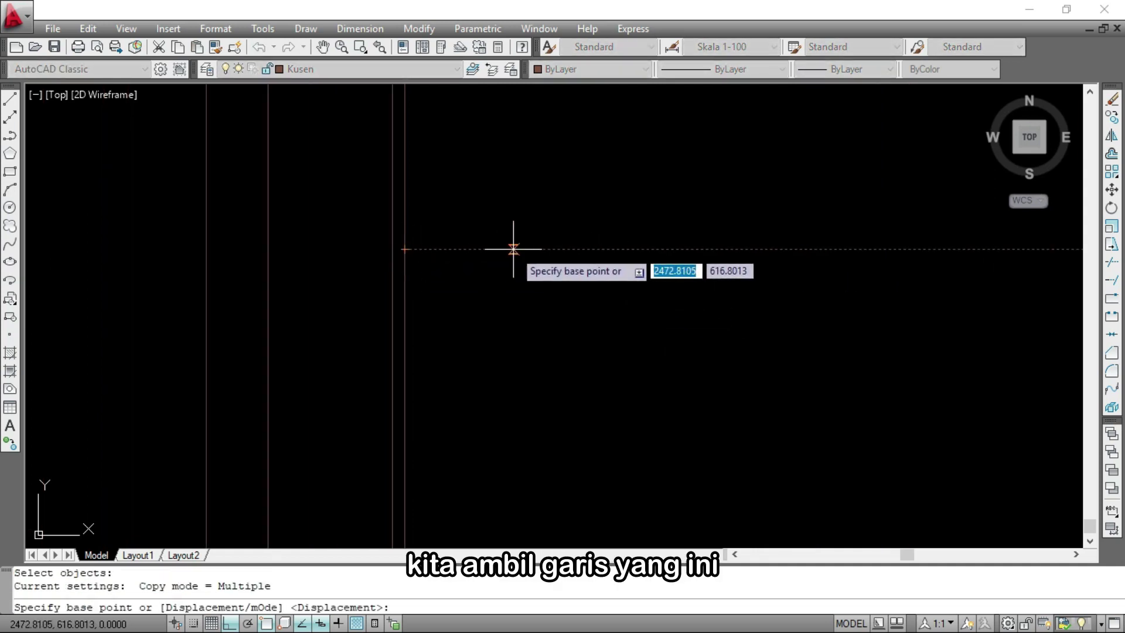
click(405, 248)
scroll(442, 191, down, 3)
scroll(442, 246, up, 4)
scroll(445, 272, up, 2)
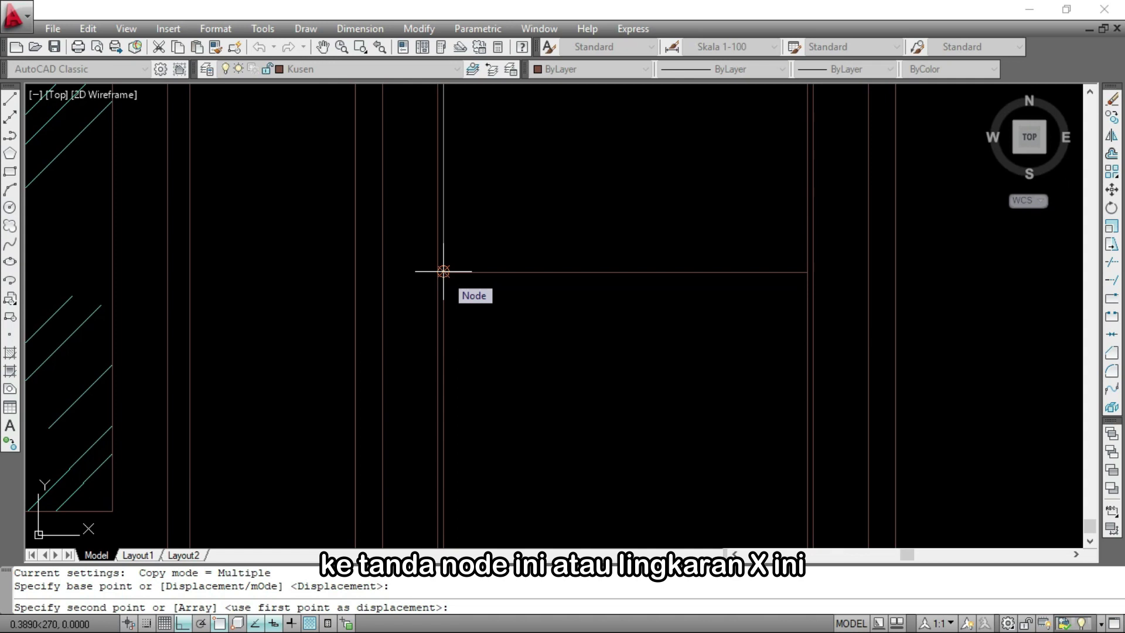
click(444, 271)
scroll(453, 180, down, 2)
scroll(445, 410, up, 1)
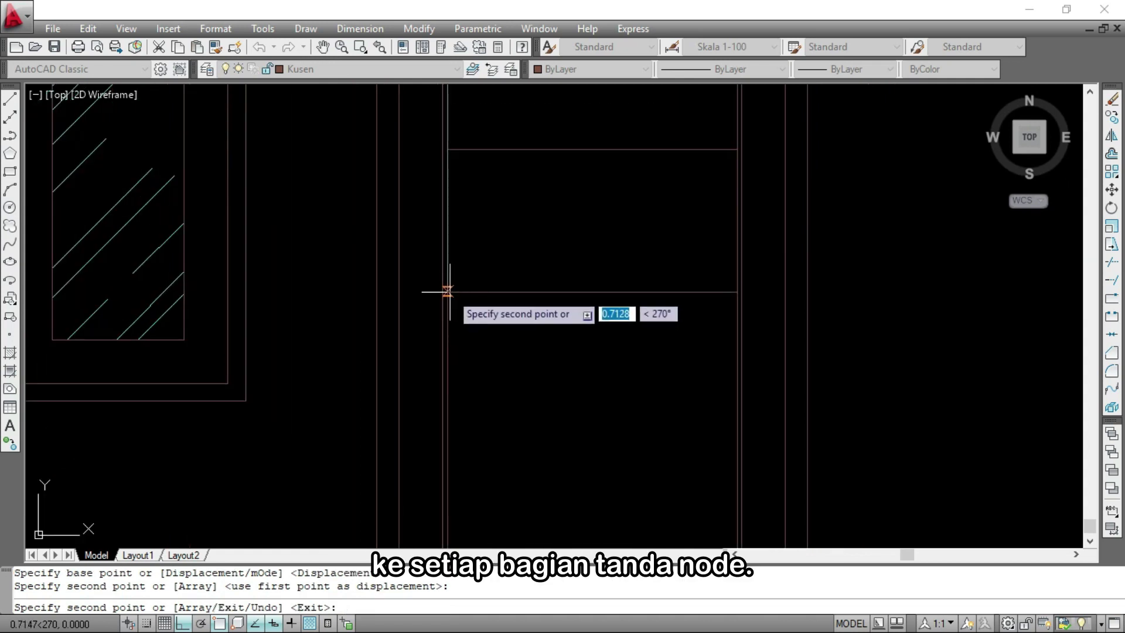
click(448, 316)
scroll(437, 140, up, 1)
scroll(556, 293, down, 5)
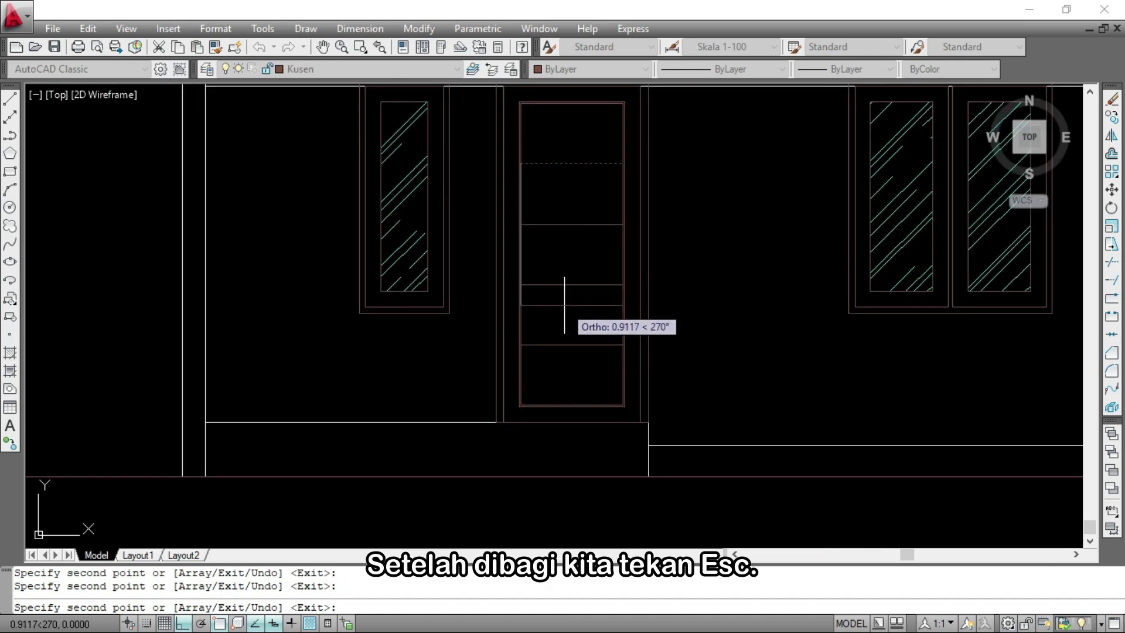
key(Escape)
Offset the uppermost divider line of the door by 0.005 both upward and downward
scroll(572, 352, up, 4)
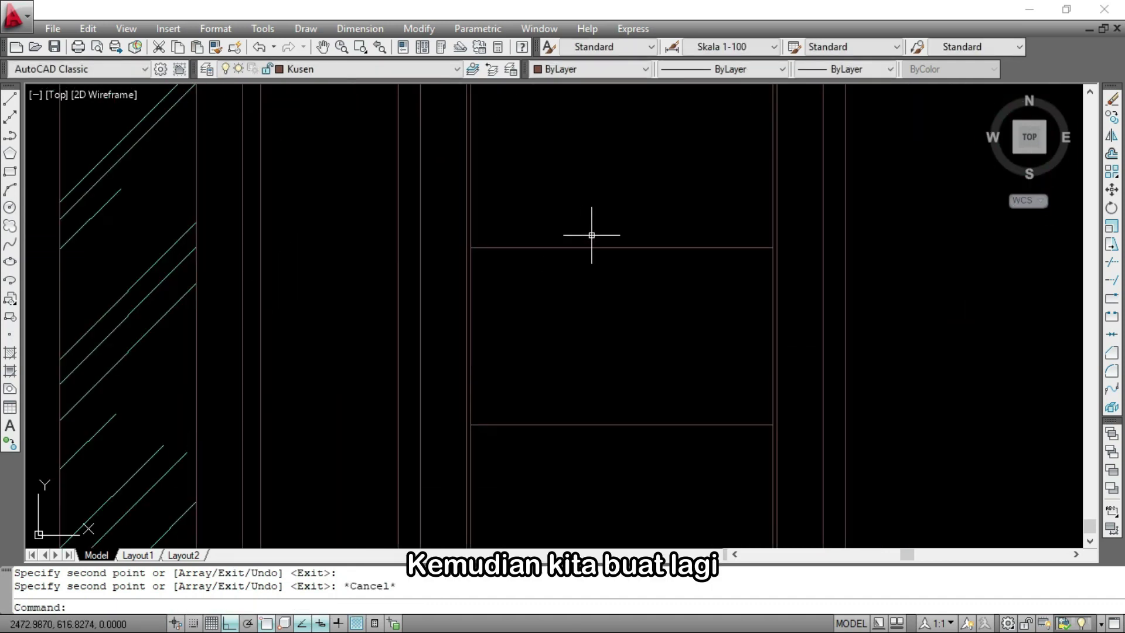
scroll(591, 253, up, 3)
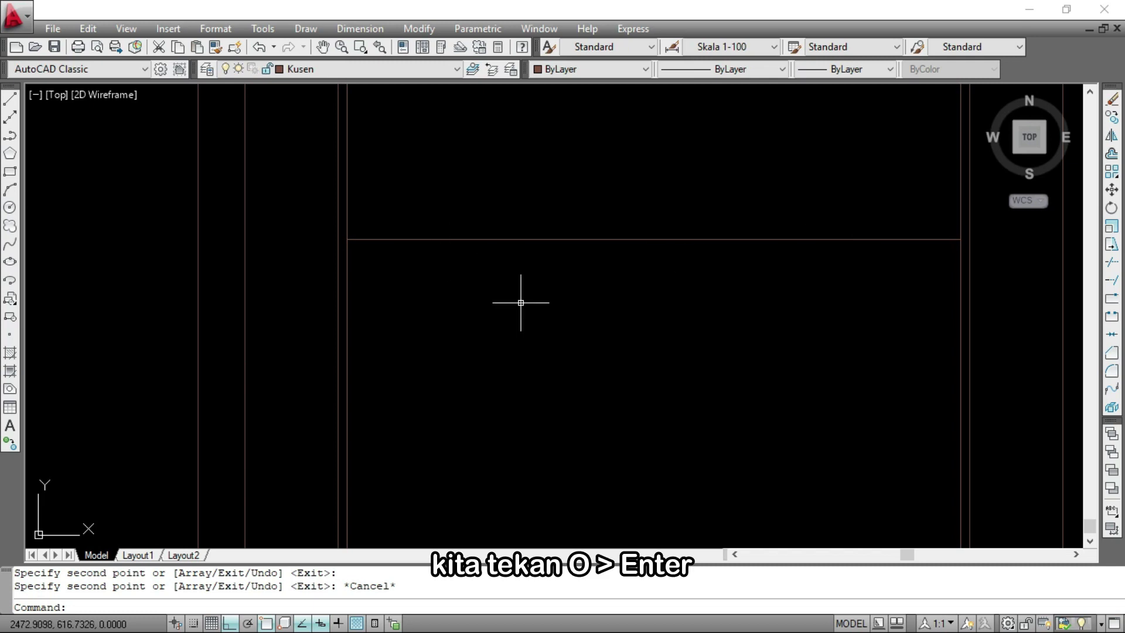
key(Return)
text(0.005)
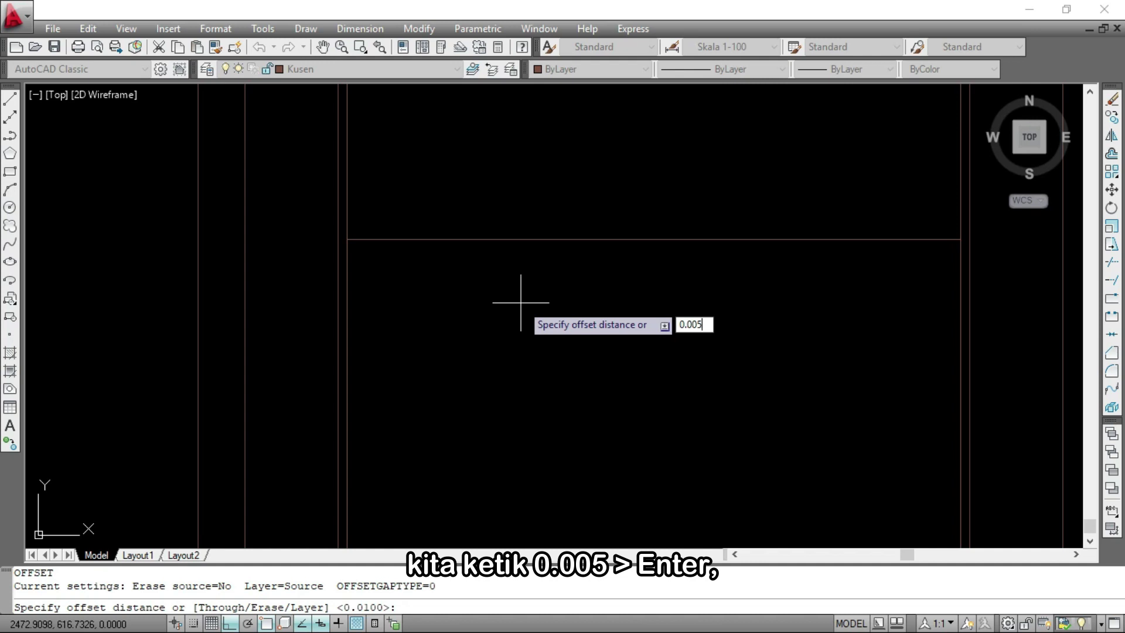
key(Return)
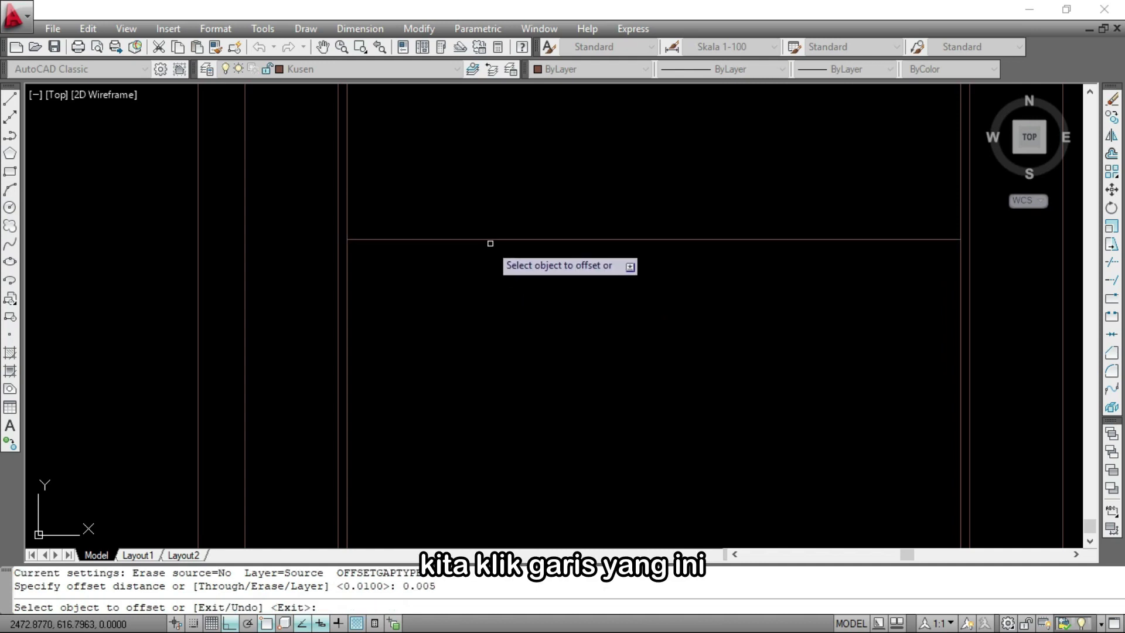
click(491, 239)
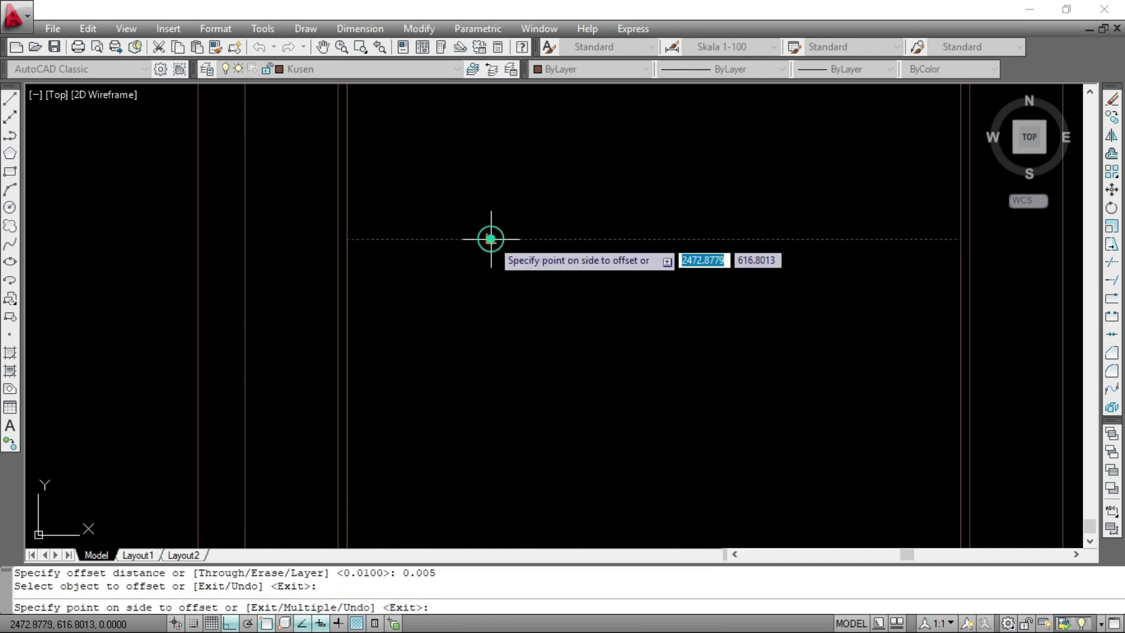
click(484, 176)
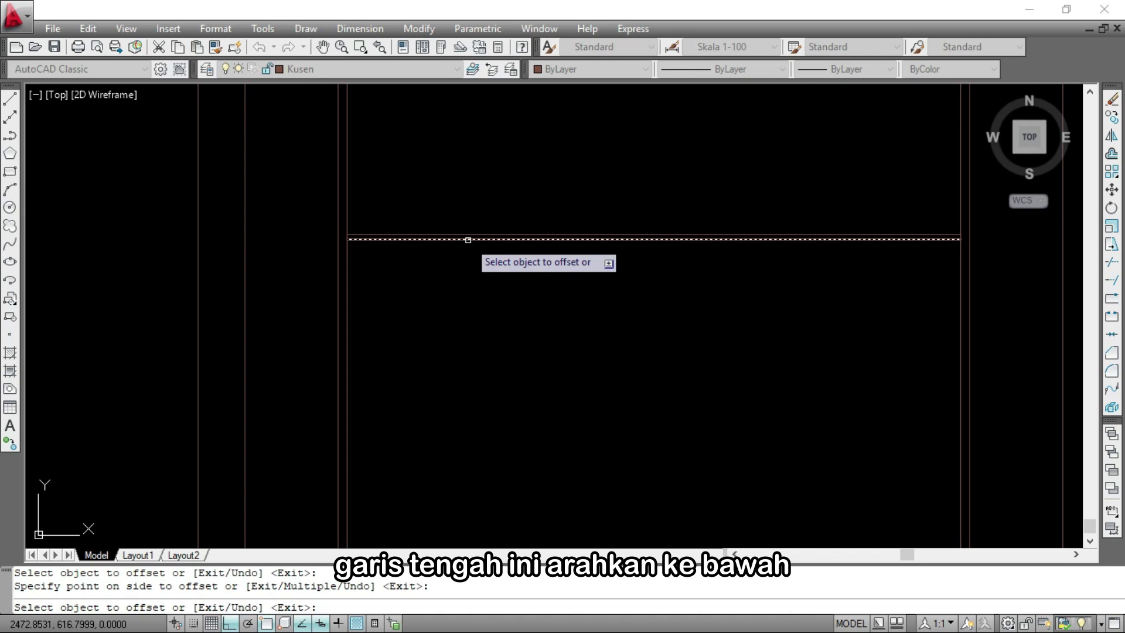
click(468, 240)
click(475, 305)
Offset the second divider line of the door by 0.005 above and below it
scroll(500, 266, down, 3)
scroll(513, 307, up, 5)
scroll(513, 309, up, 2)
scroll(462, 311, up, 3)
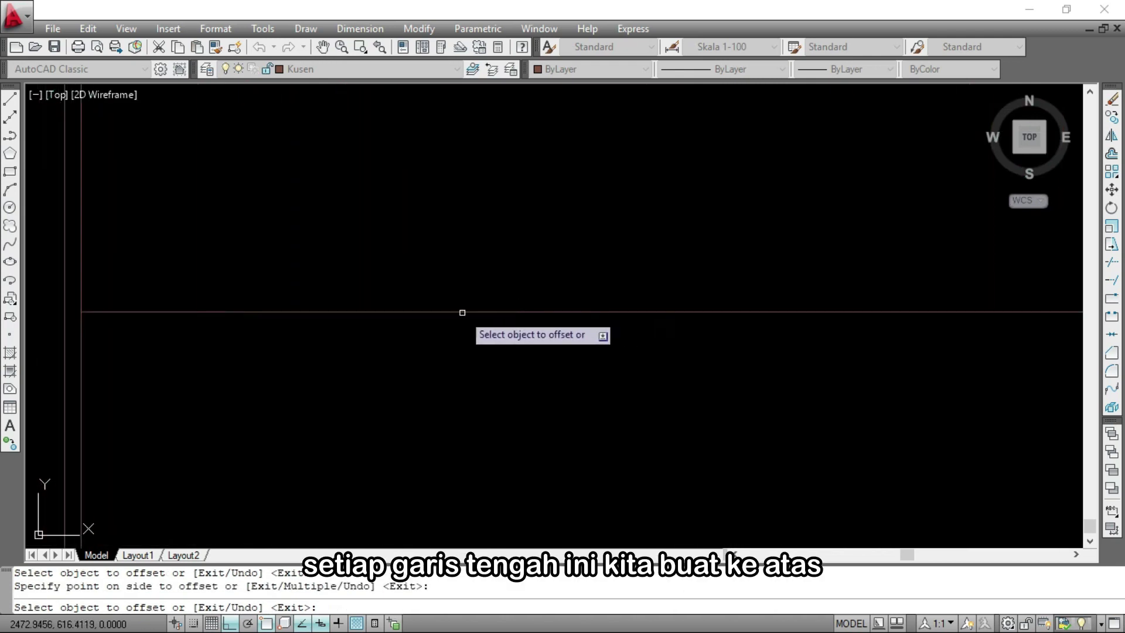
click(459, 310)
click(462, 228)
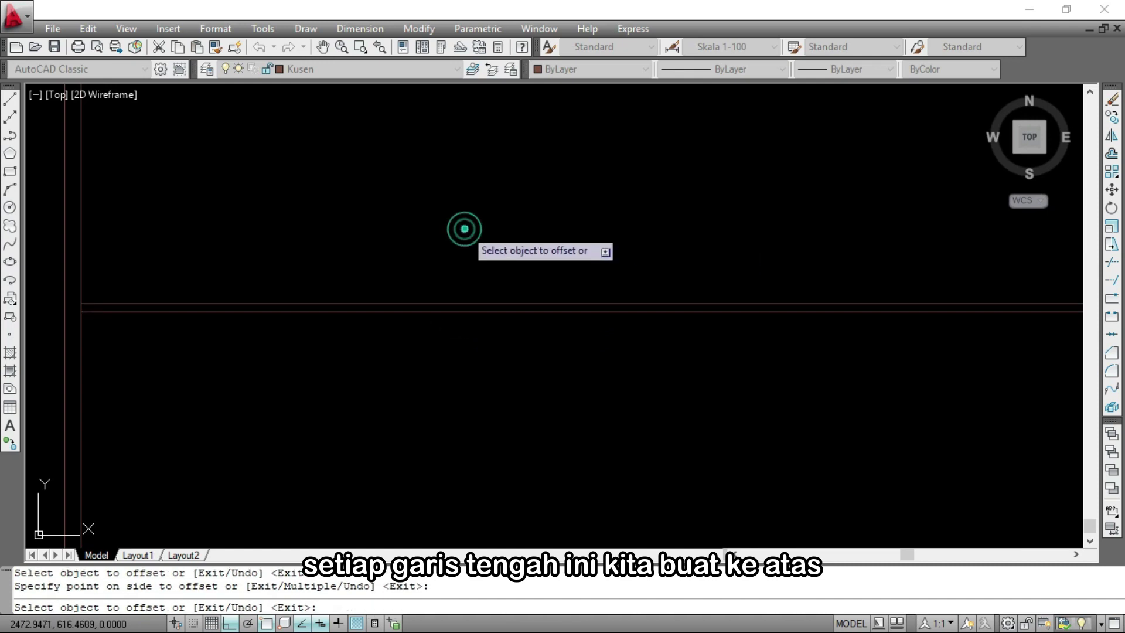
scroll(451, 305, down, 4)
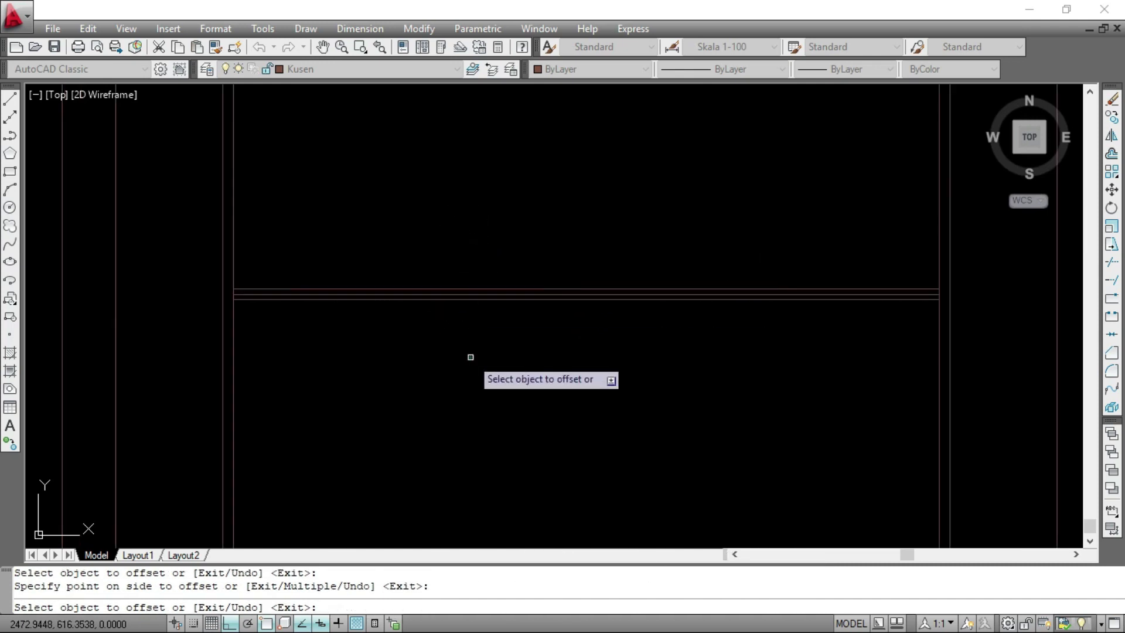
Offset the two remaining lower divider lines by 0.005 to both sides and end the Offset command
click(464, 395)
click(458, 324)
click(459, 392)
click(452, 447)
scroll(453, 447, down, 4)
scroll(452, 446, up, 3)
click(448, 429)
click(461, 381)
scroll(461, 431, up, 3)
click(461, 430)
scroll(478, 398, down, 4)
click(477, 445)
scroll(480, 387, down, 5)
scroll(467, 285, up, 3)
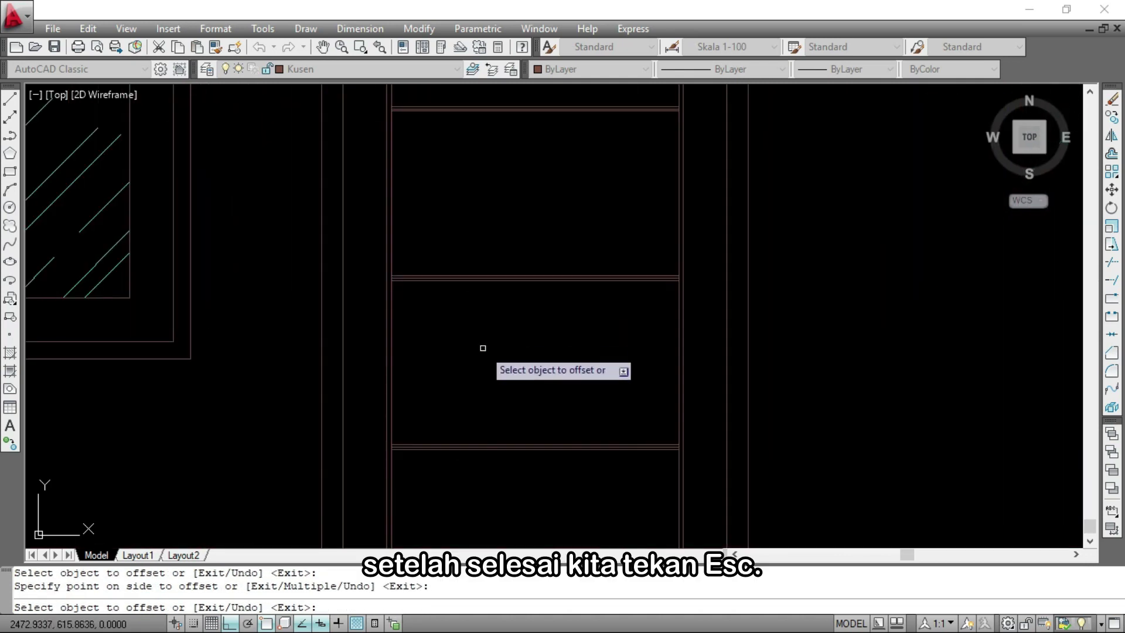
key(Escape)
Erase the middle guide line from each of the four door divider groups
scroll(452, 453, up, 6)
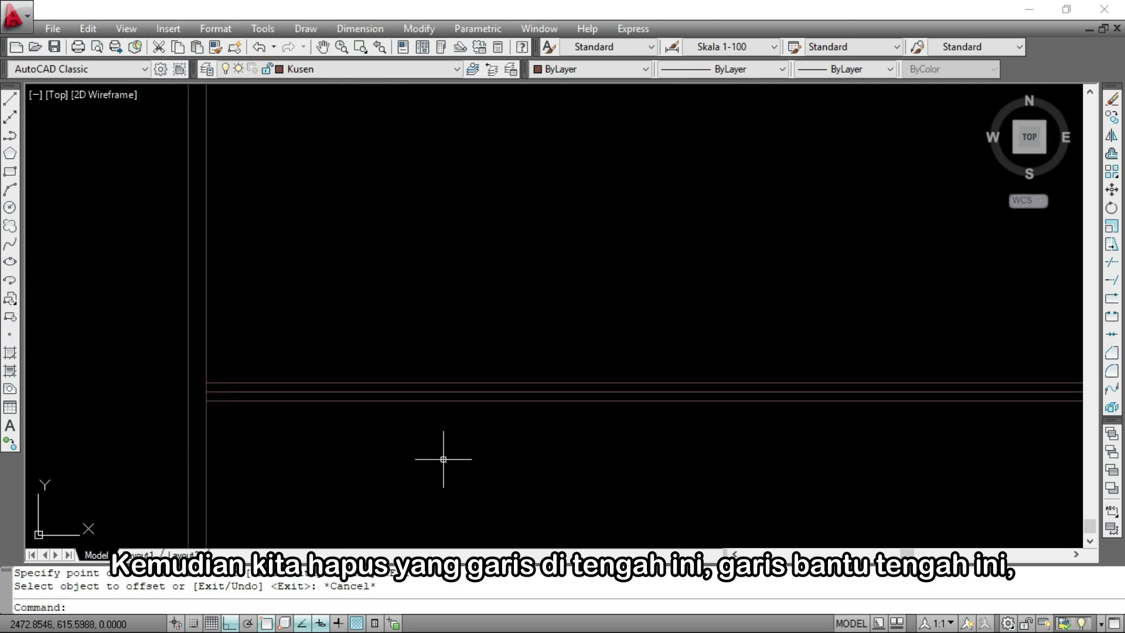
click(456, 375)
scroll(459, 429, down, 4)
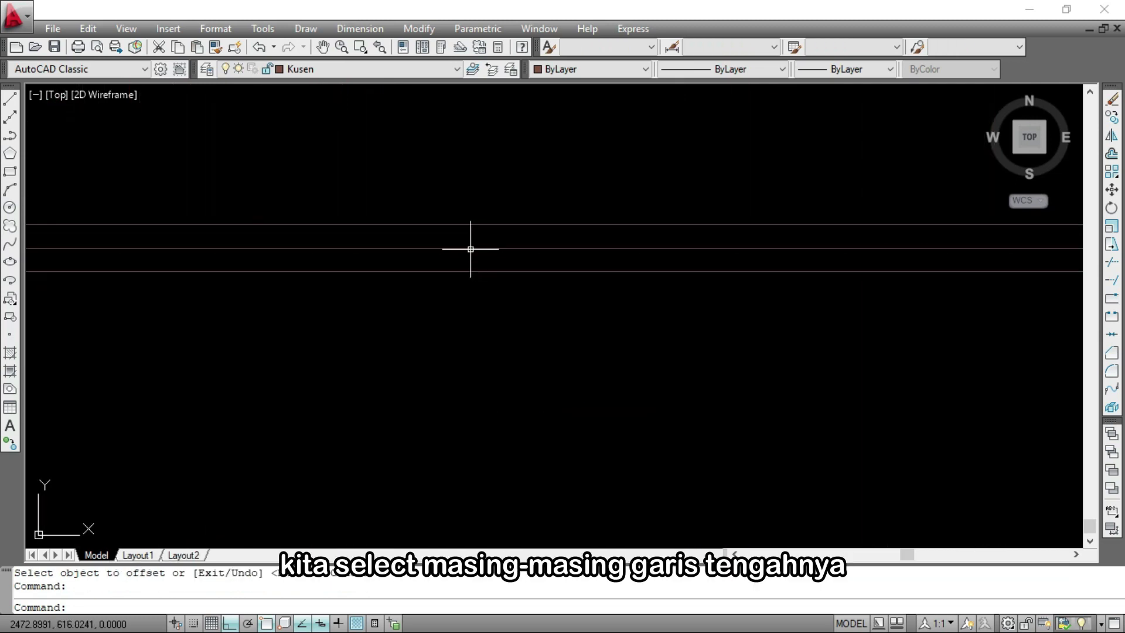
click(485, 393)
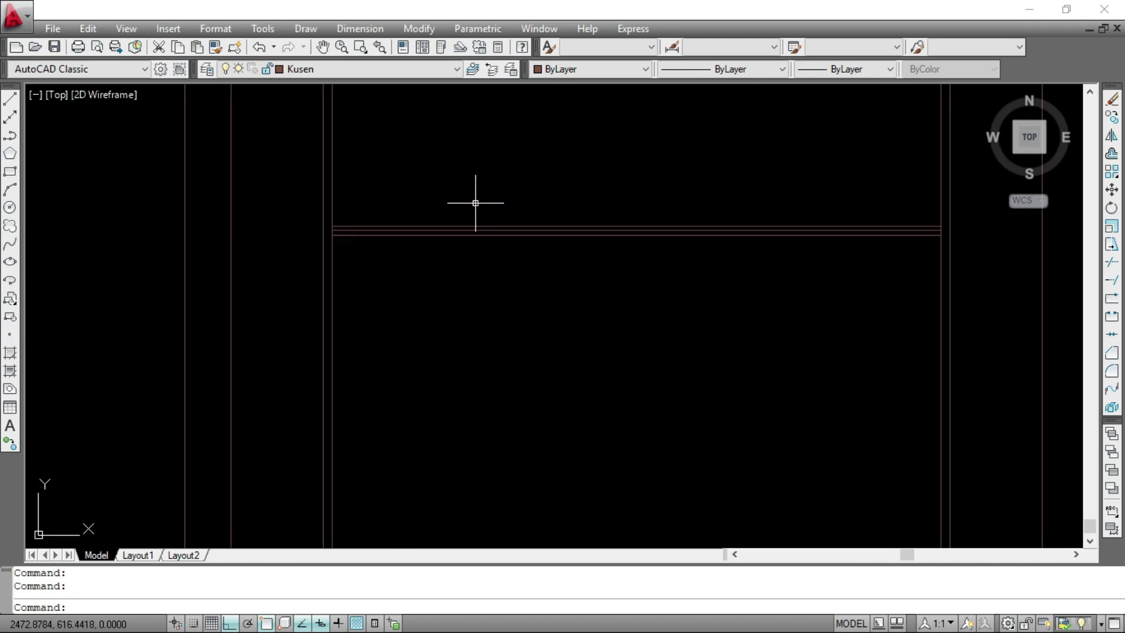
click(497, 281)
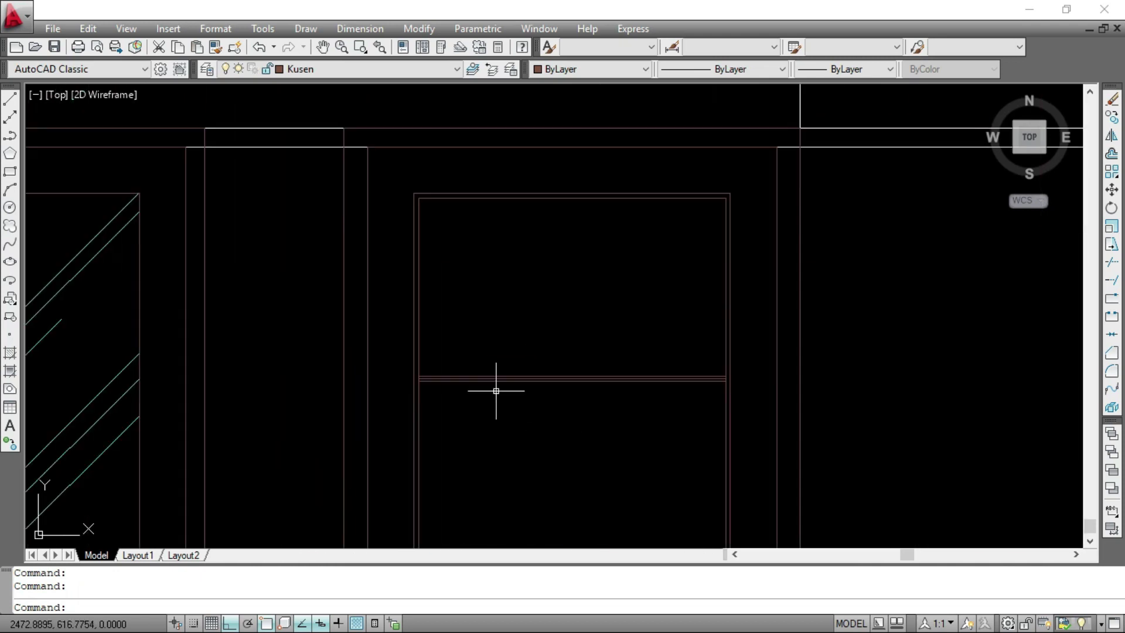
scroll(496, 391, up, 5)
click(489, 335)
text(e)
key(Return)
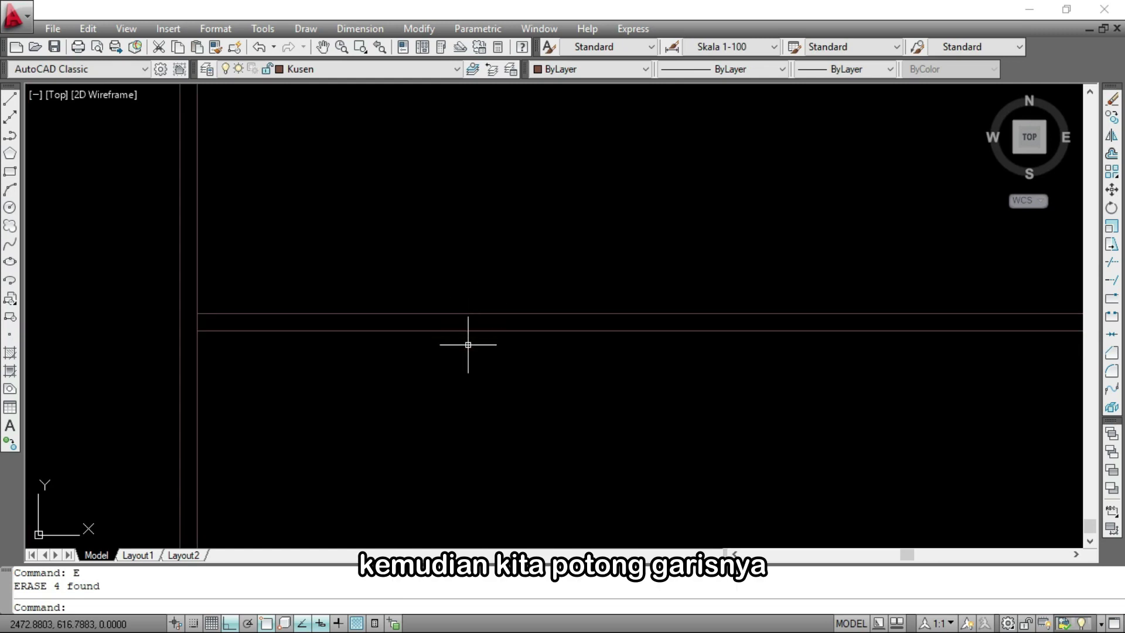
Trim the door panel's left inner edge between the two lines of the uppermost divider
scroll(473, 324, down, 2)
scroll(490, 284, down, 2)
scroll(377, 319, up, 3)
text(t)
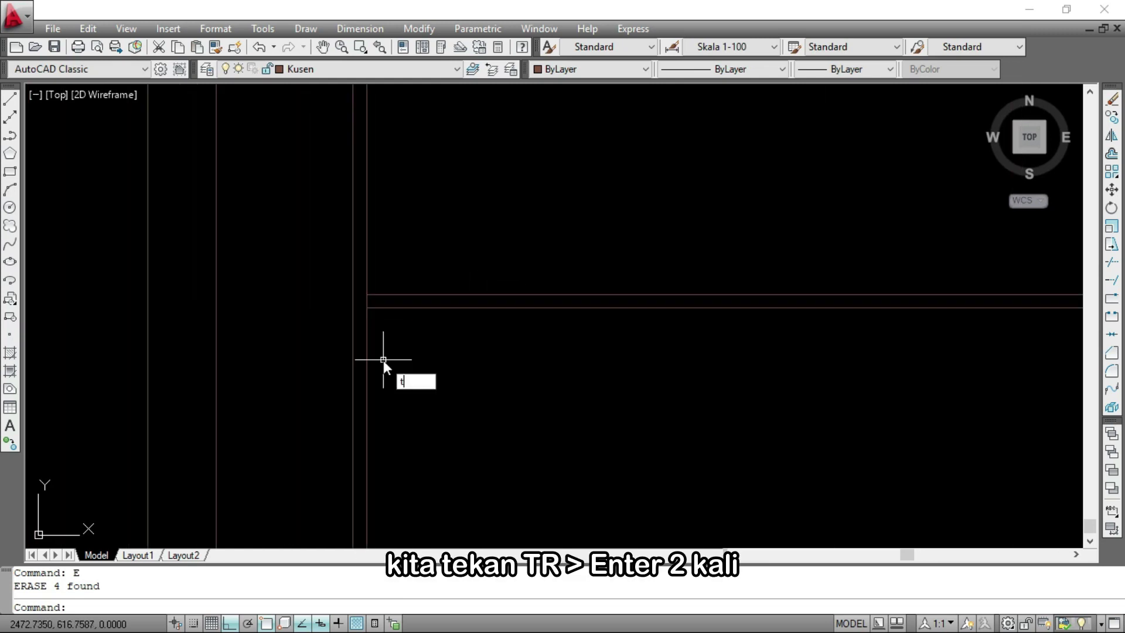
text(r)
key(Return)
key(Return)
scroll(377, 324, up, 3)
scroll(409, 341, down, 1)
scroll(415, 426, up, 3)
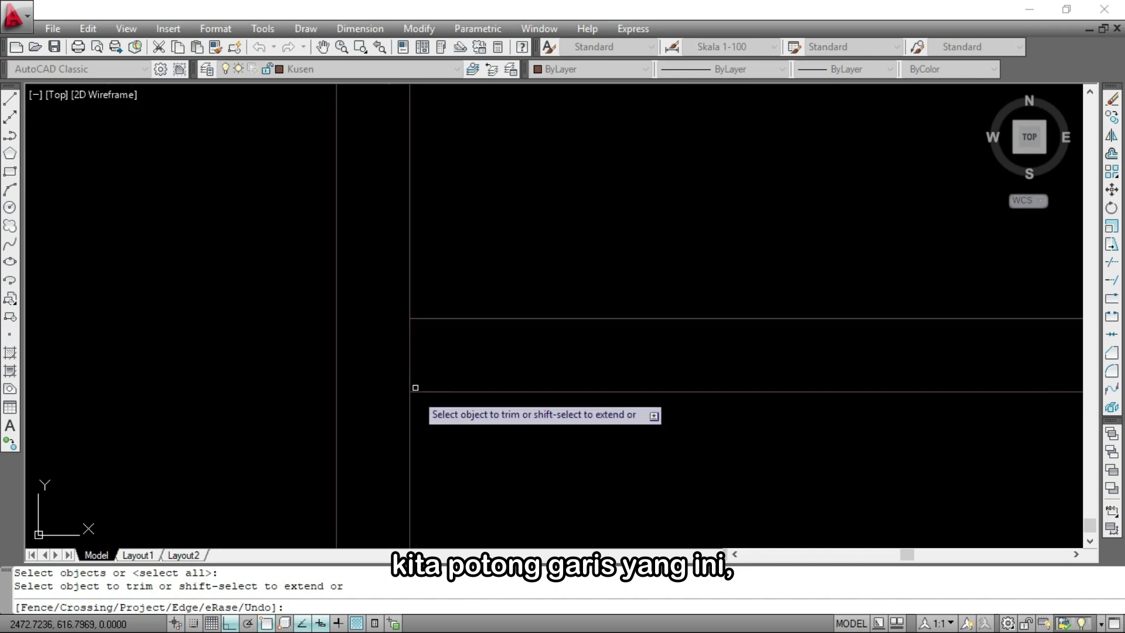
click(416, 368)
click(399, 356)
Trim the remaining inner edge segments between the paired divider lines on both sides of the door panel
scroll(391, 341, down, 1)
scroll(404, 344, down, 5)
scroll(748, 357, up, 5)
click(781, 335)
click(737, 334)
scroll(749, 360, down, 4)
click(751, 357)
scroll(750, 351, down, 1)
scroll(314, 339, up, 5)
click(381, 336)
scroll(381, 336, down, 6)
scroll(380, 387, up, 5)
click(381, 362)
scroll(382, 361, down, 3)
scroll(1005, 360, up, 2)
click(1008, 359)
scroll(828, 415, up, 5)
click(681, 291)
click(652, 283)
scroll(651, 285, down, 6)
scroll(1031, 289, up, 4)
click(745, 285)
scroll(746, 311, down, 3)
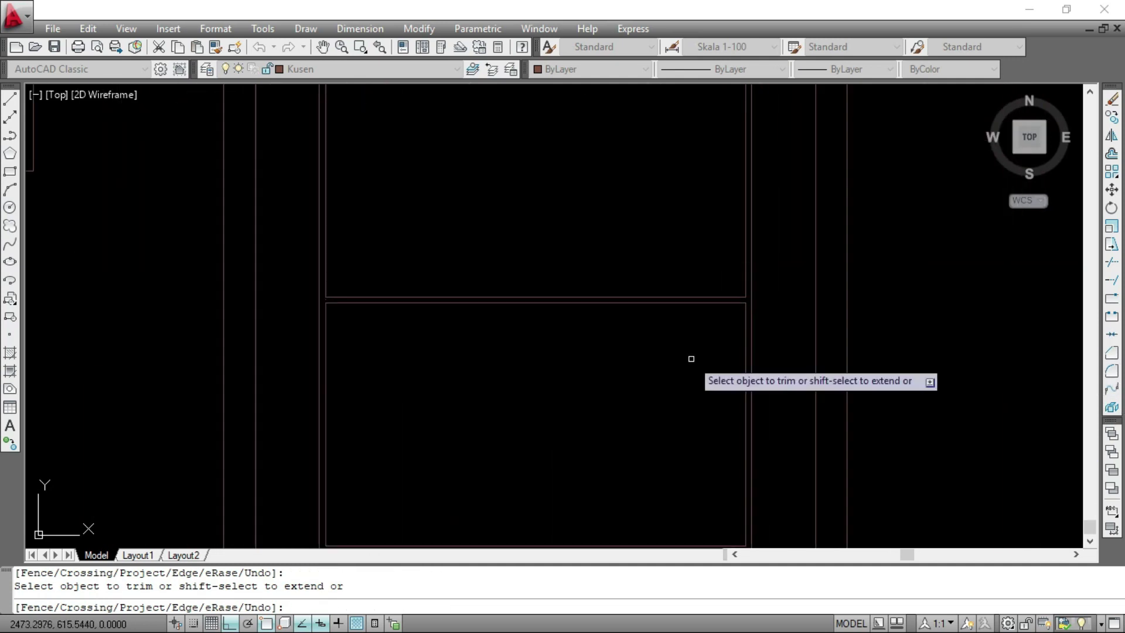
key(Escape)
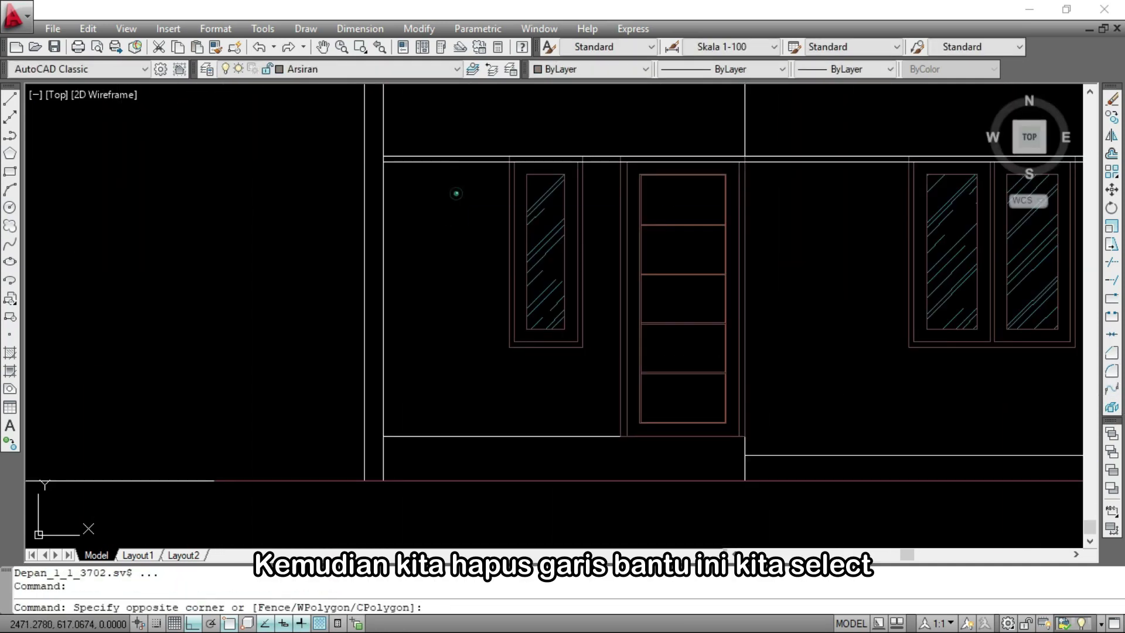
Erase the four horizontal guide lines running along the top of the windows and door
click(431, 119)
click(838, 225)
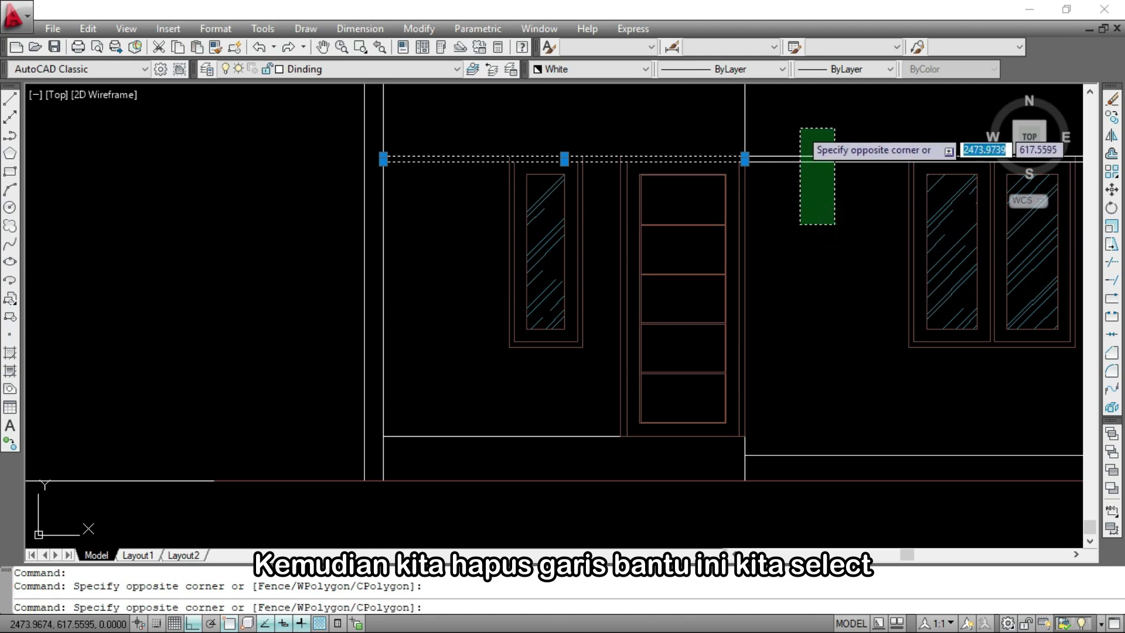
click(796, 126)
text(E)
key(Return)
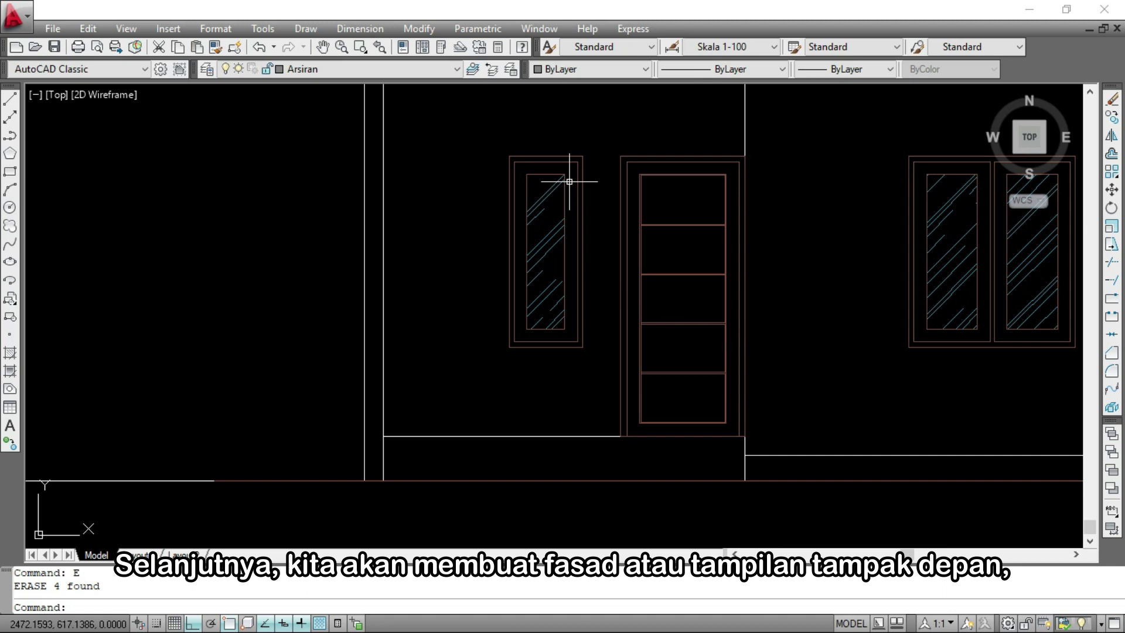
Make Dinding the current layer and draw a vertical construction line through the right edge of the small terrace column in the floor plan
click(369, 70)
click(316, 231)
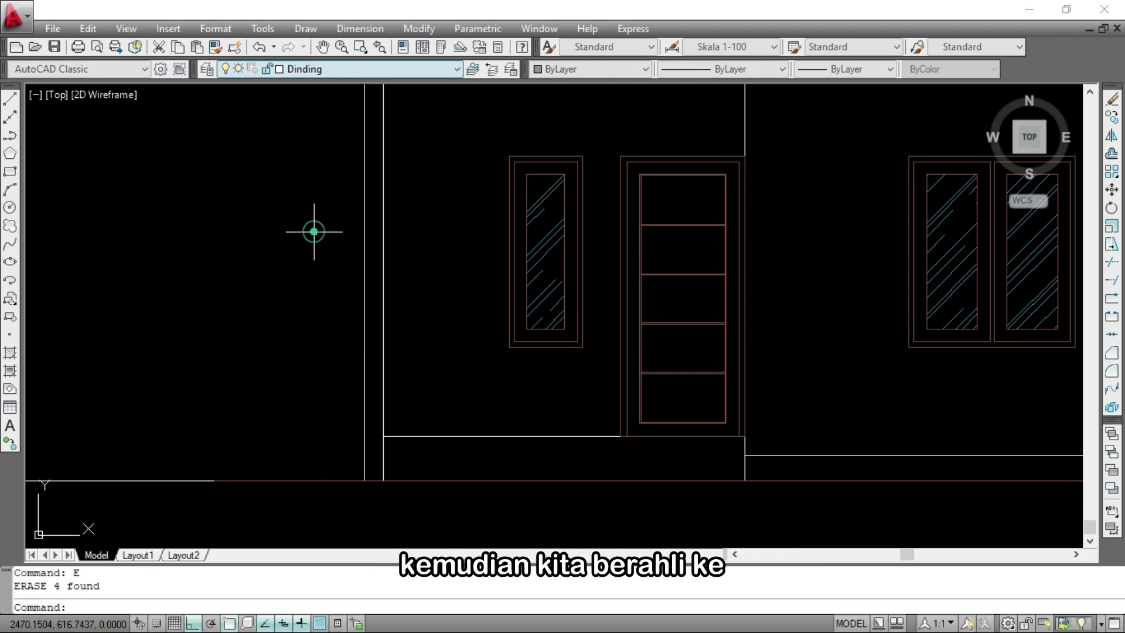
scroll(490, 322, down, 5)
scroll(490, 286, up, 8)
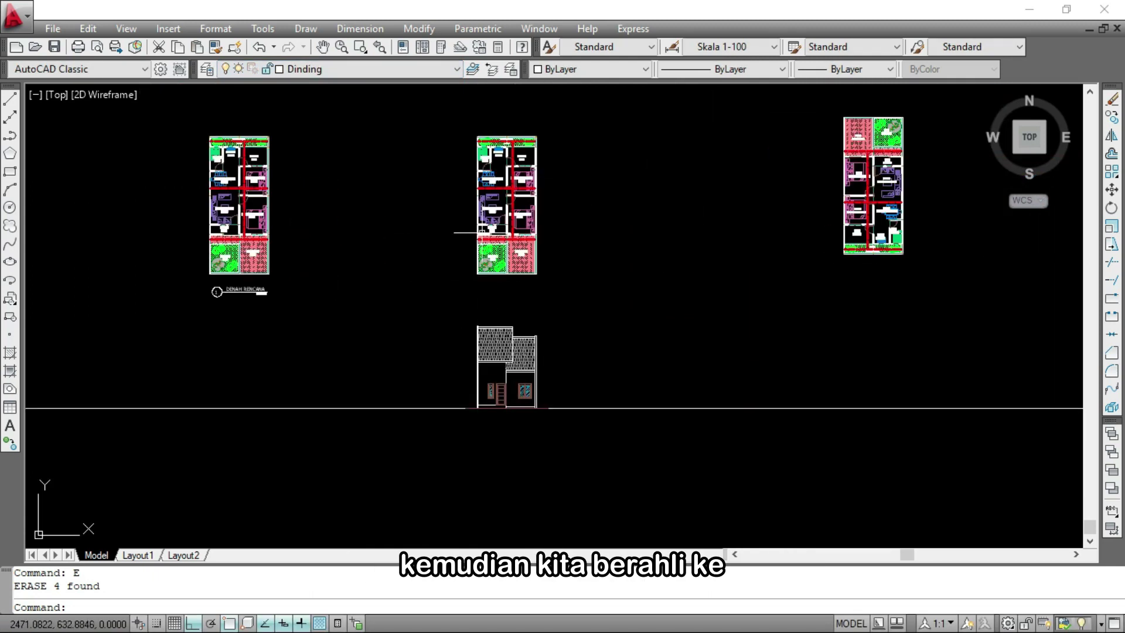
scroll(493, 206, up, 6)
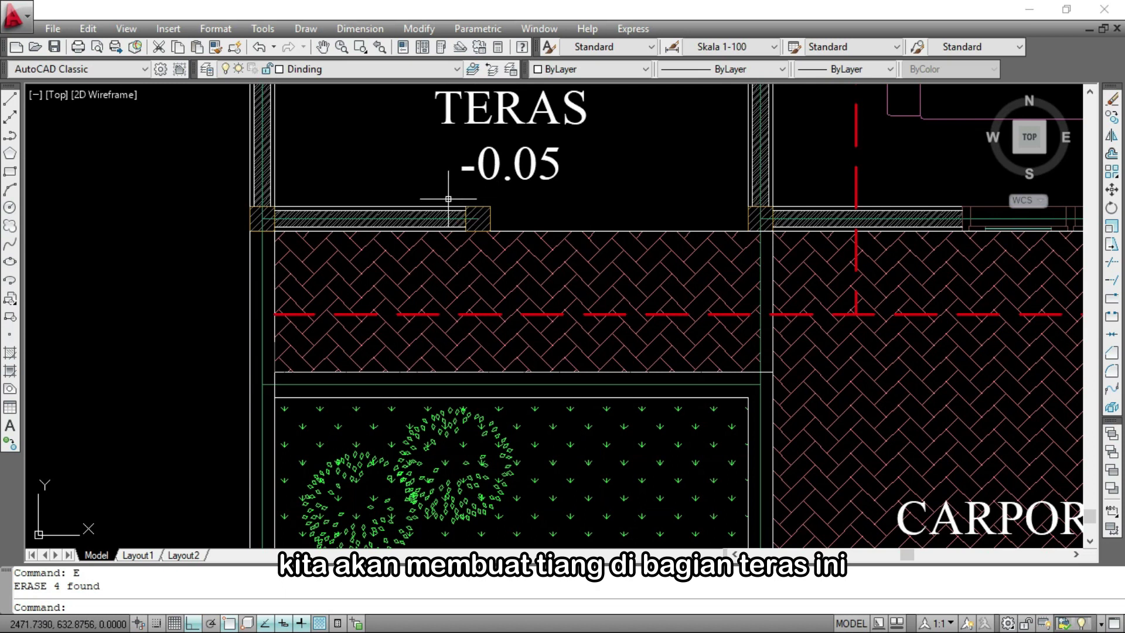
text(xl)
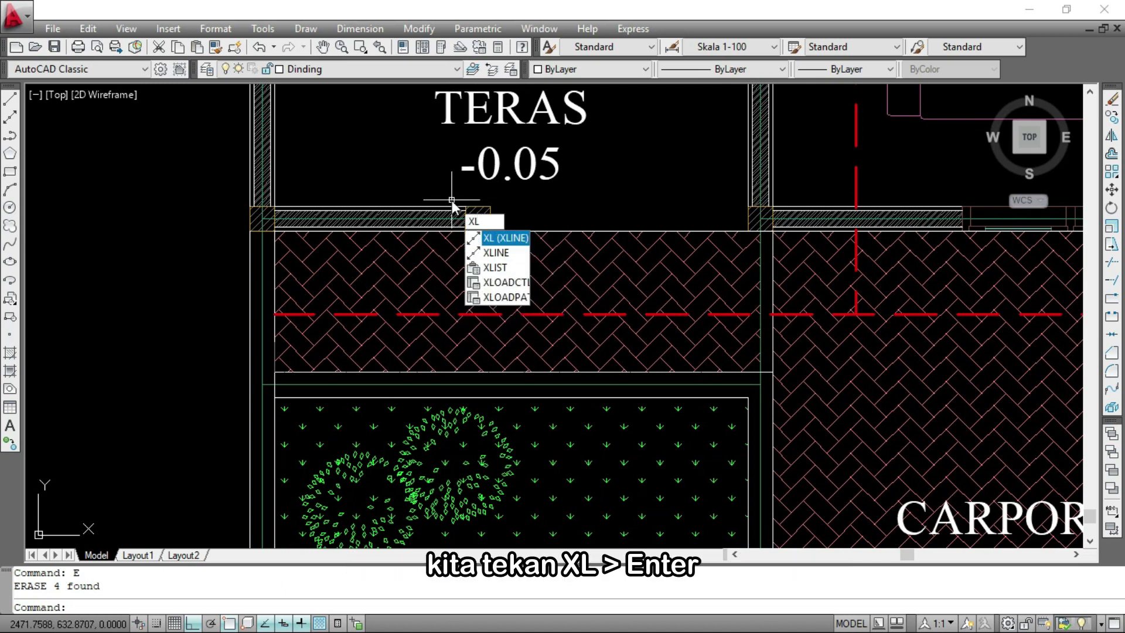
key(Return)
scroll(470, 173, up, 3)
click(469, 178)
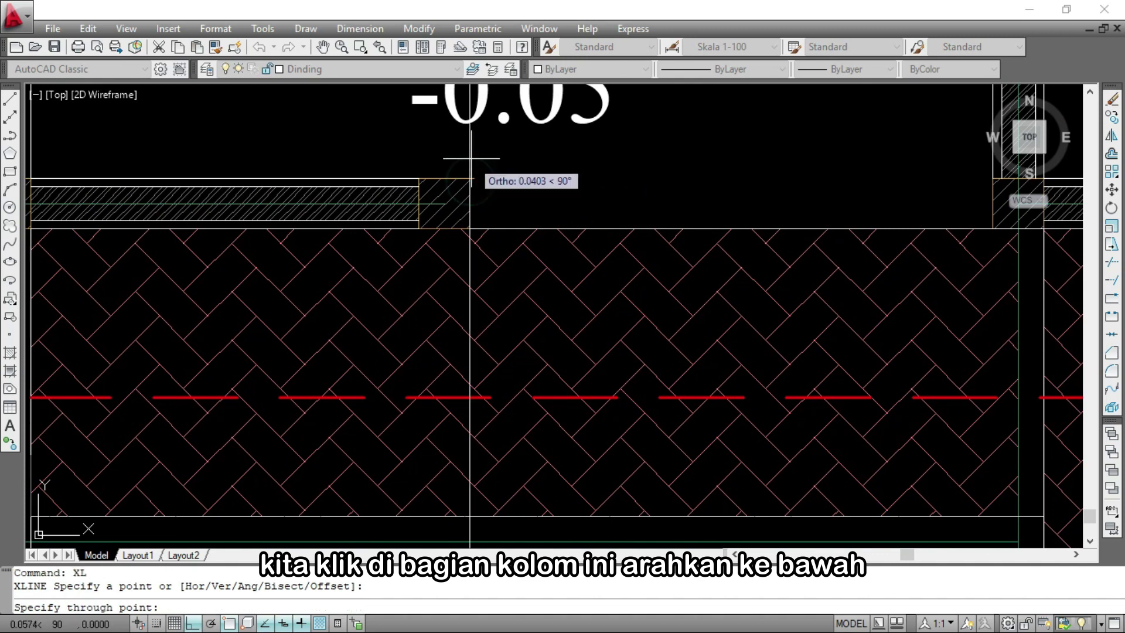
scroll(472, 167, down, 2)
click(469, 343)
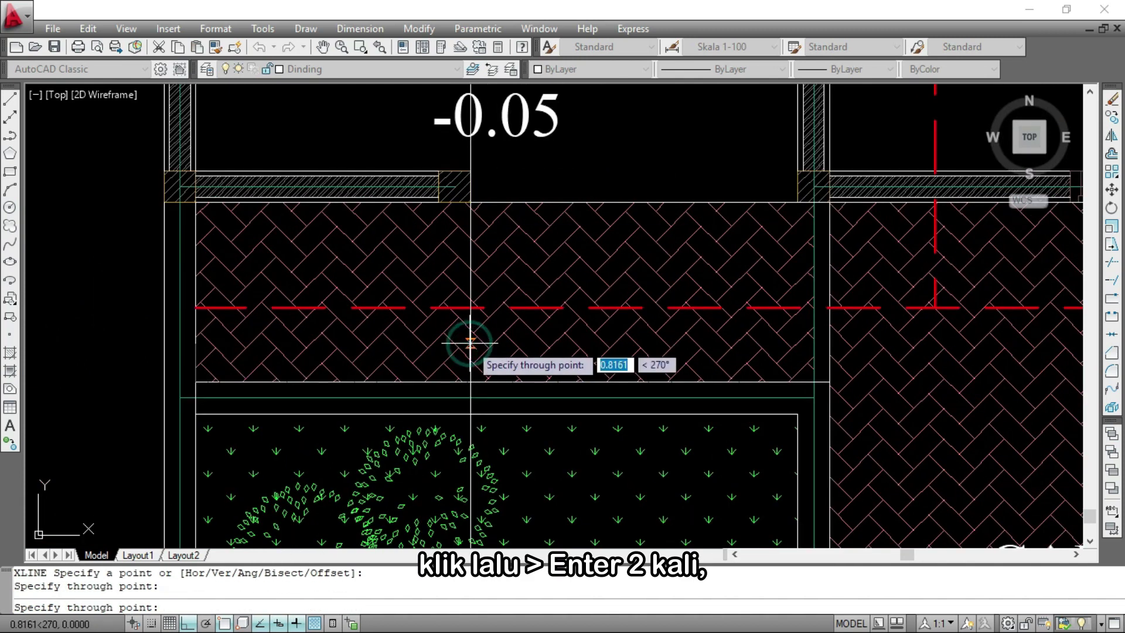
key(Return)
Draw a second vertical construction line through the left edge of the same terrace column
key(Return)
scroll(434, 167, up, 3)
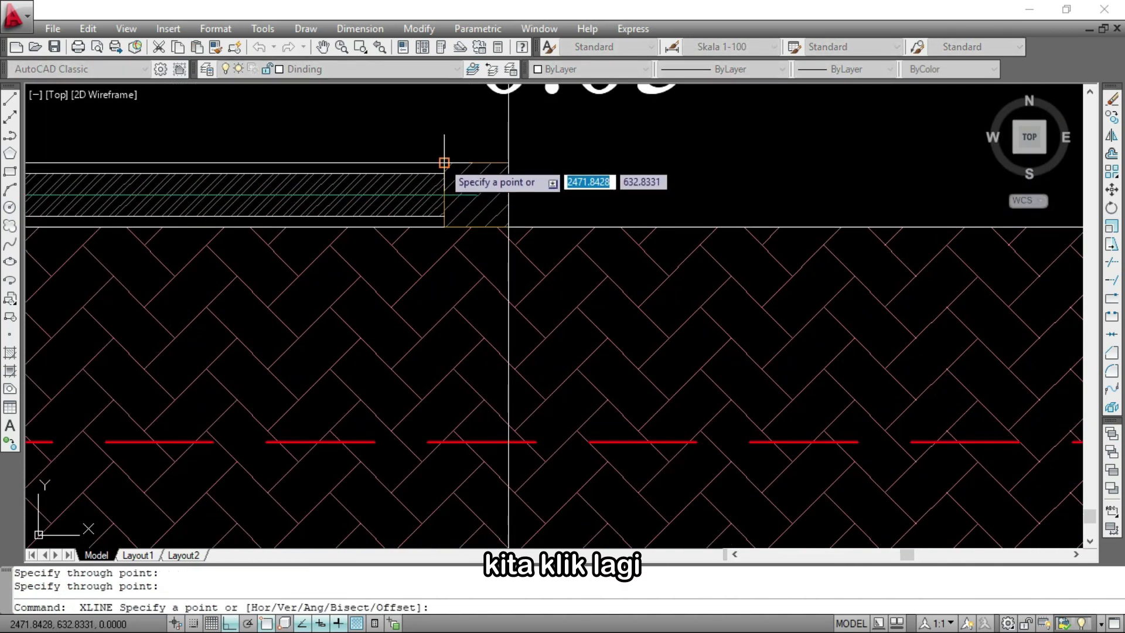
click(444, 163)
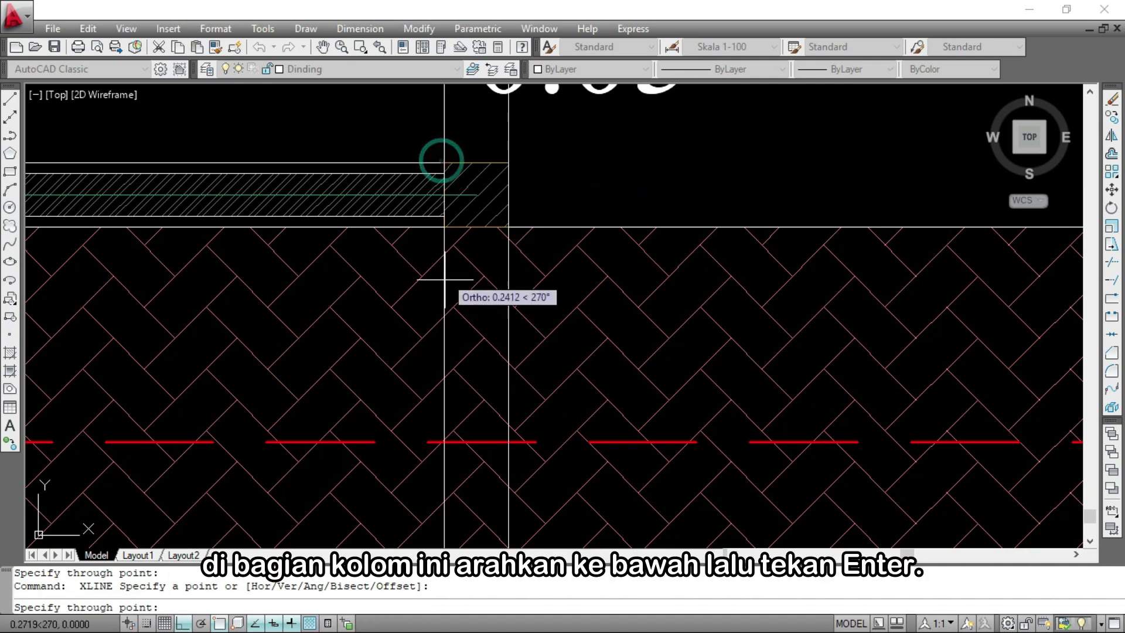
click(444, 404)
key(Return)
Offset the construction line on the column's left edge by 0.30 to the left
scroll(443, 402, down, 2)
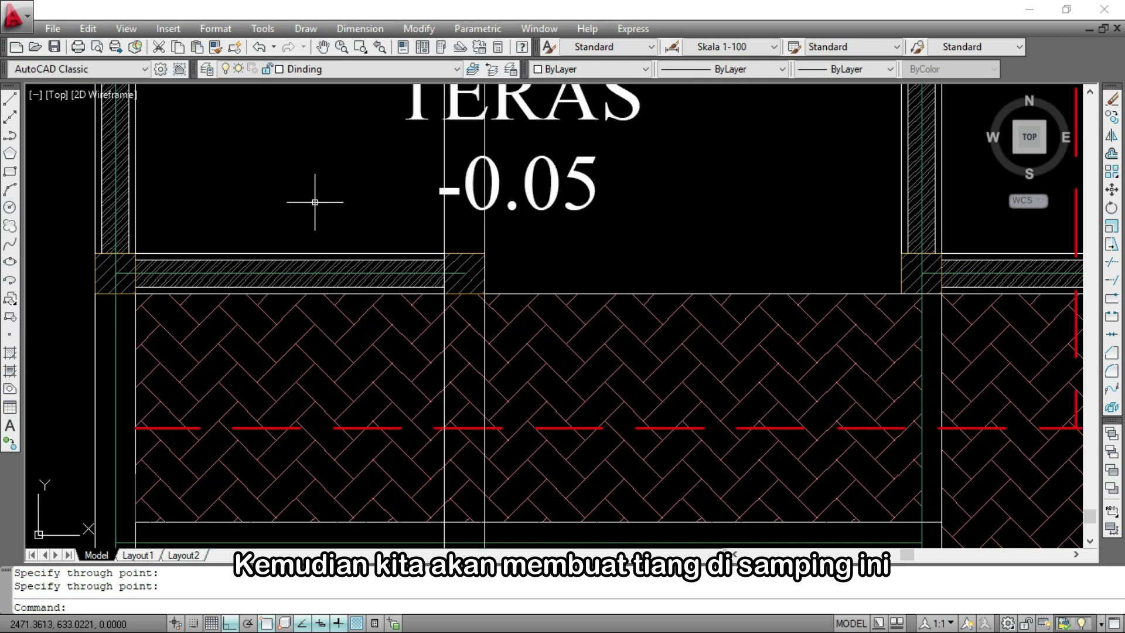
text(o)
key(Return)
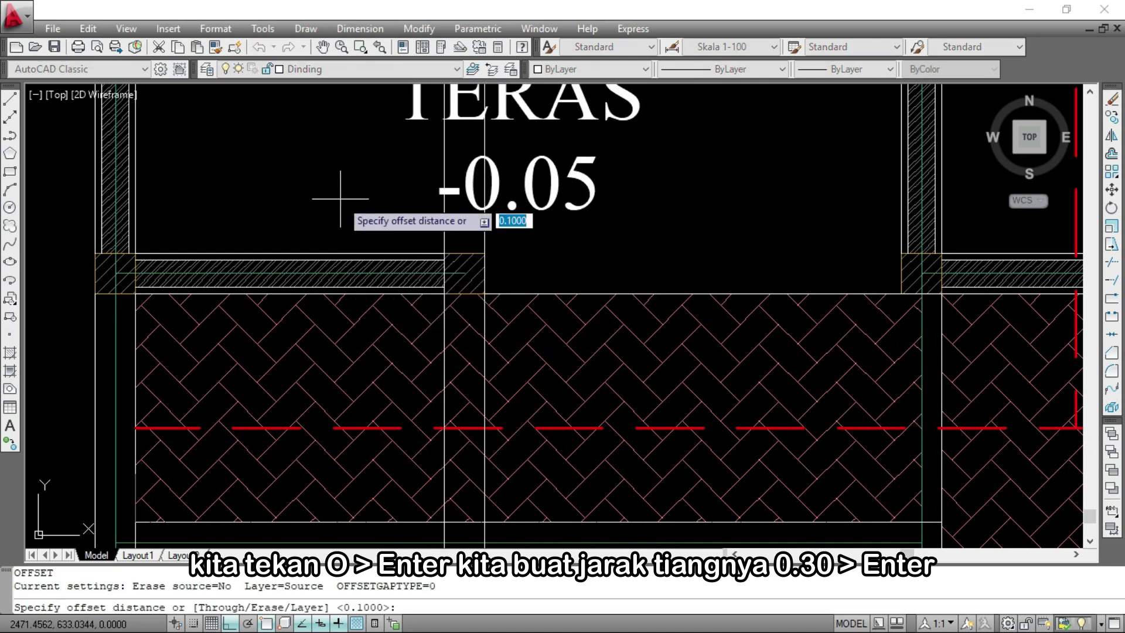
text(0.30)
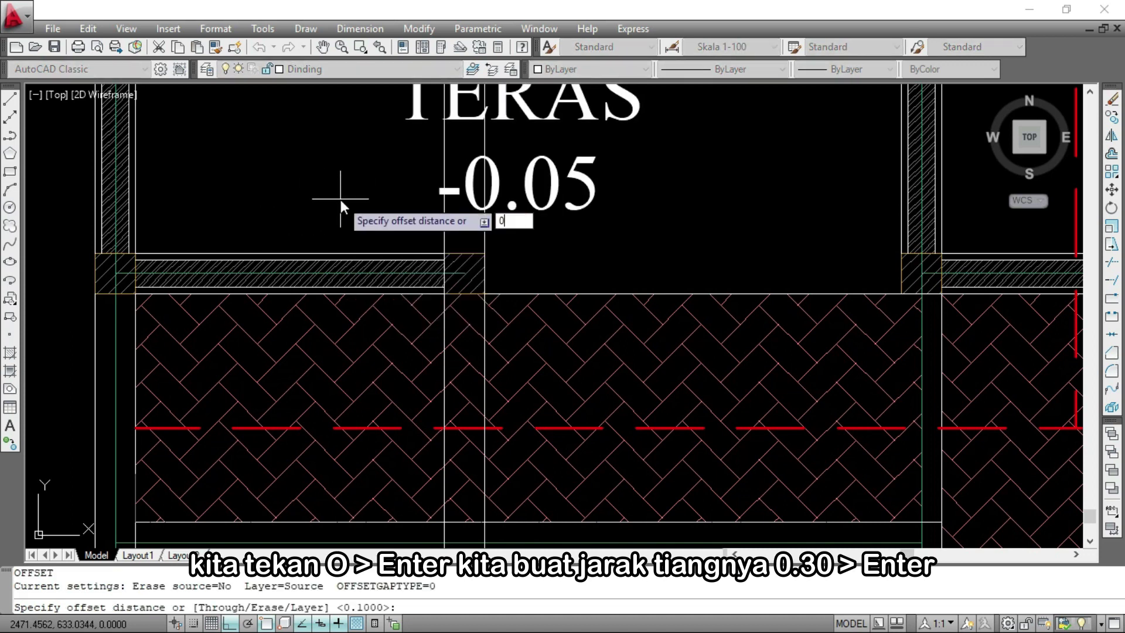
key(Return)
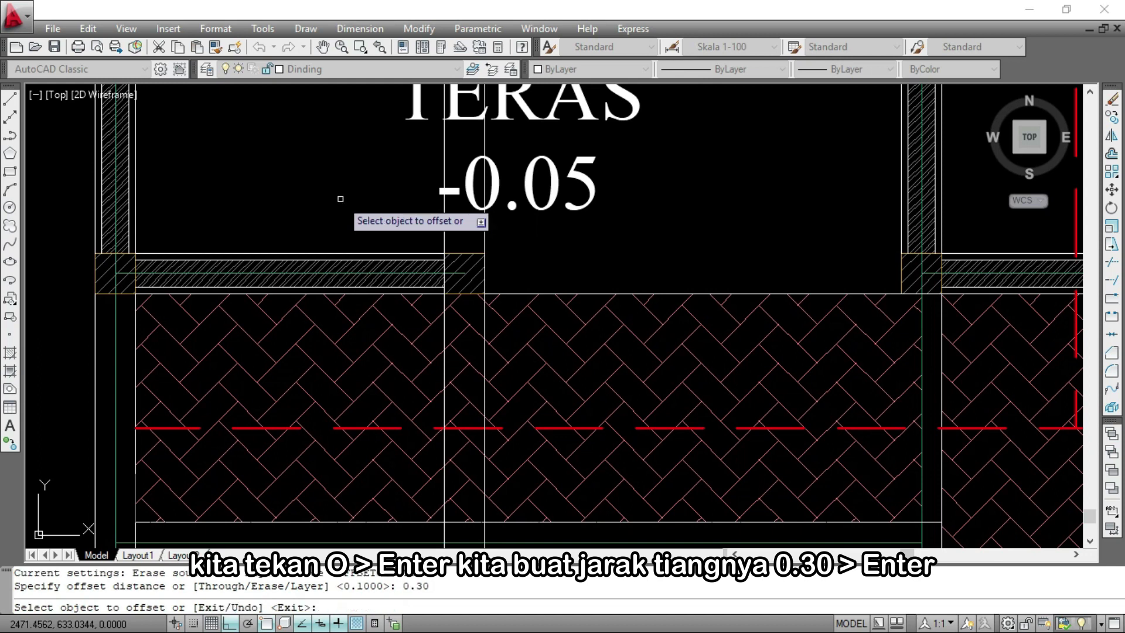
click(444, 216)
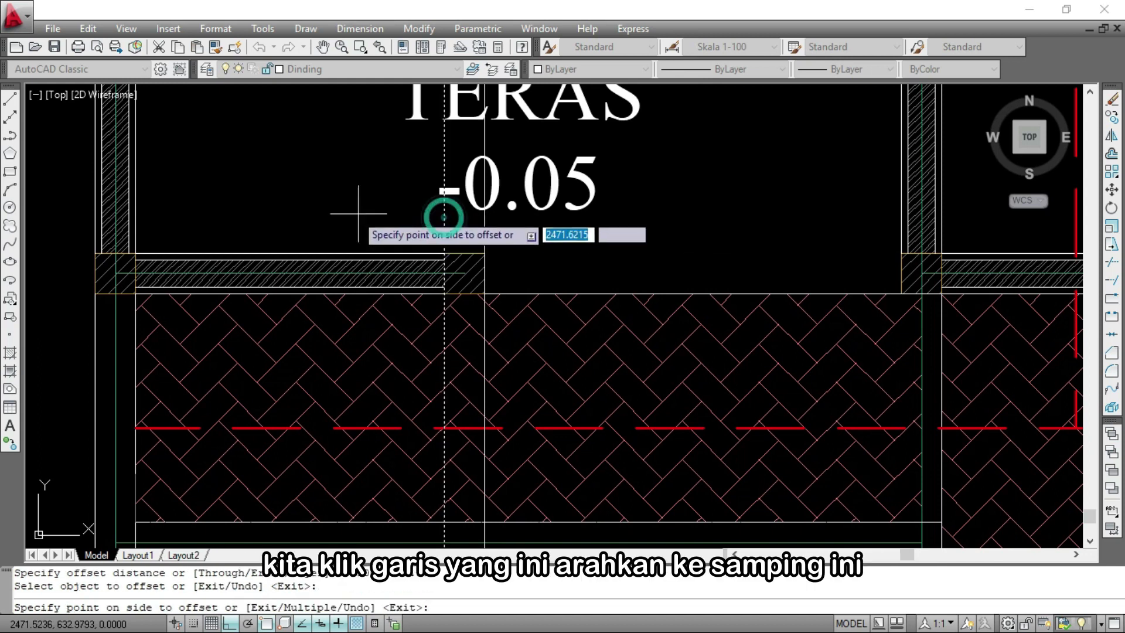
click(317, 215)
key(Return)
Offset the new leftmost construction line by 0.15 further left to give the second post its width
key(Return)
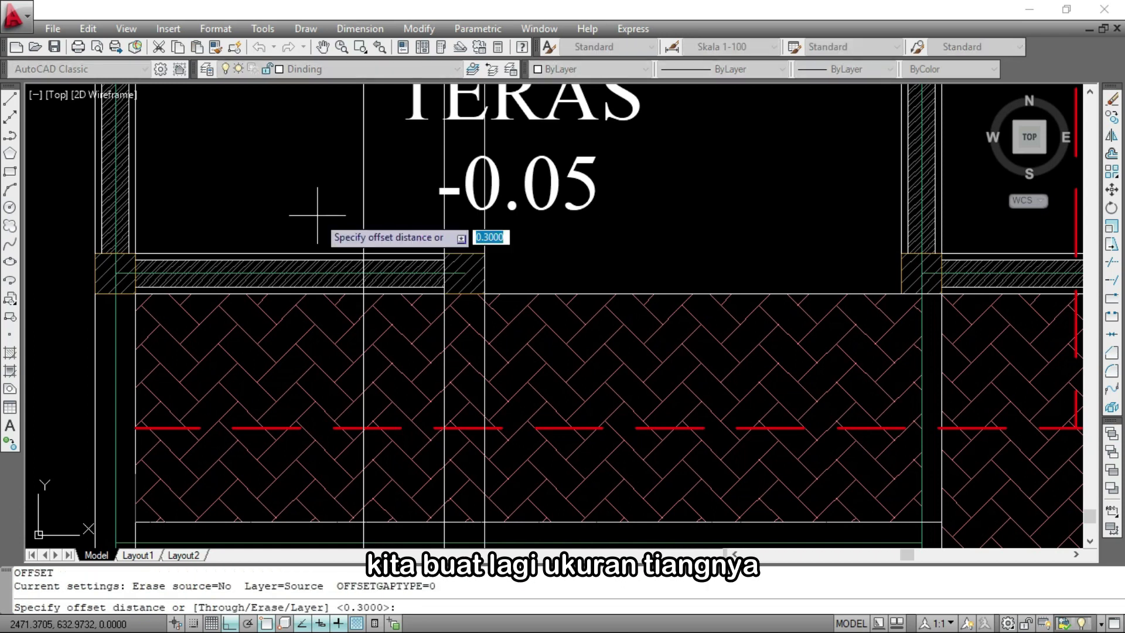
text(0.)
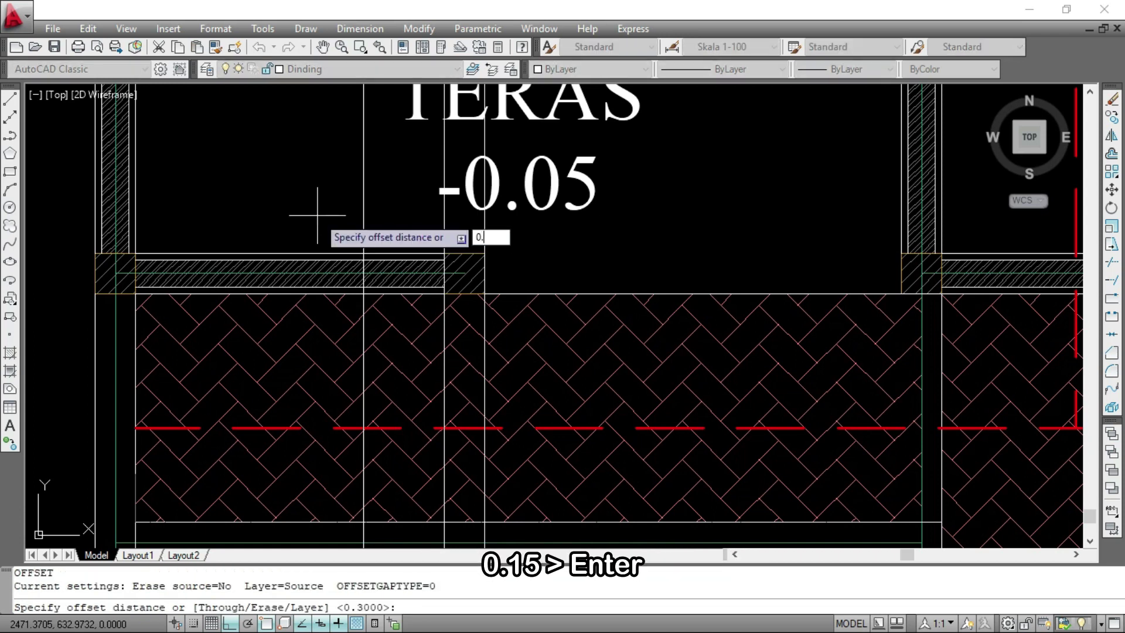
text(15)
key(Return)
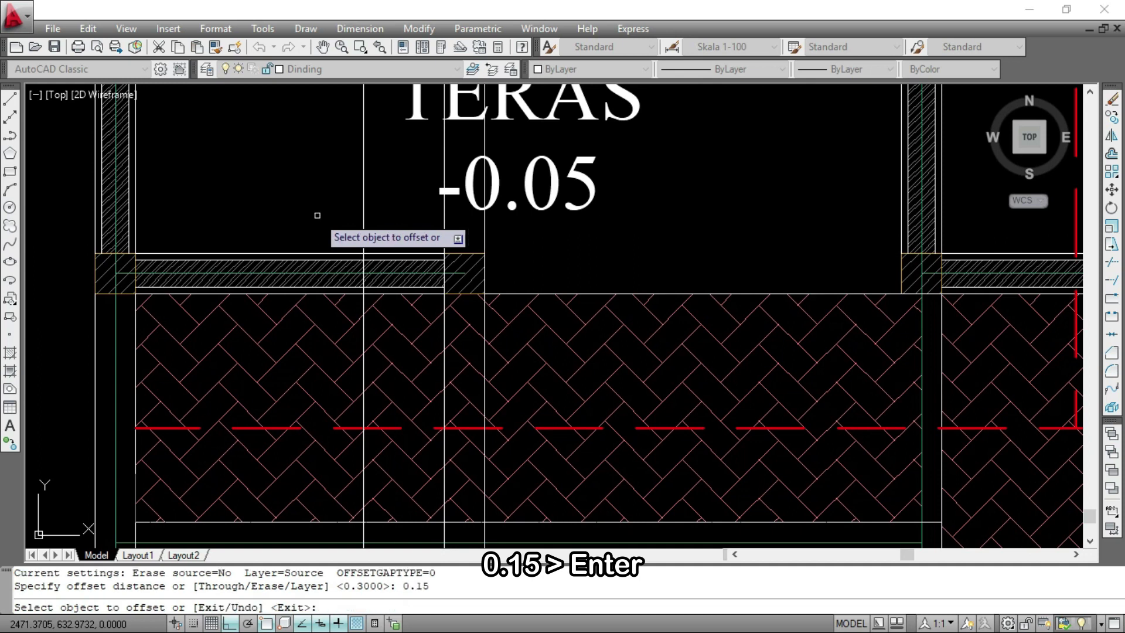
click(363, 200)
click(255, 183)
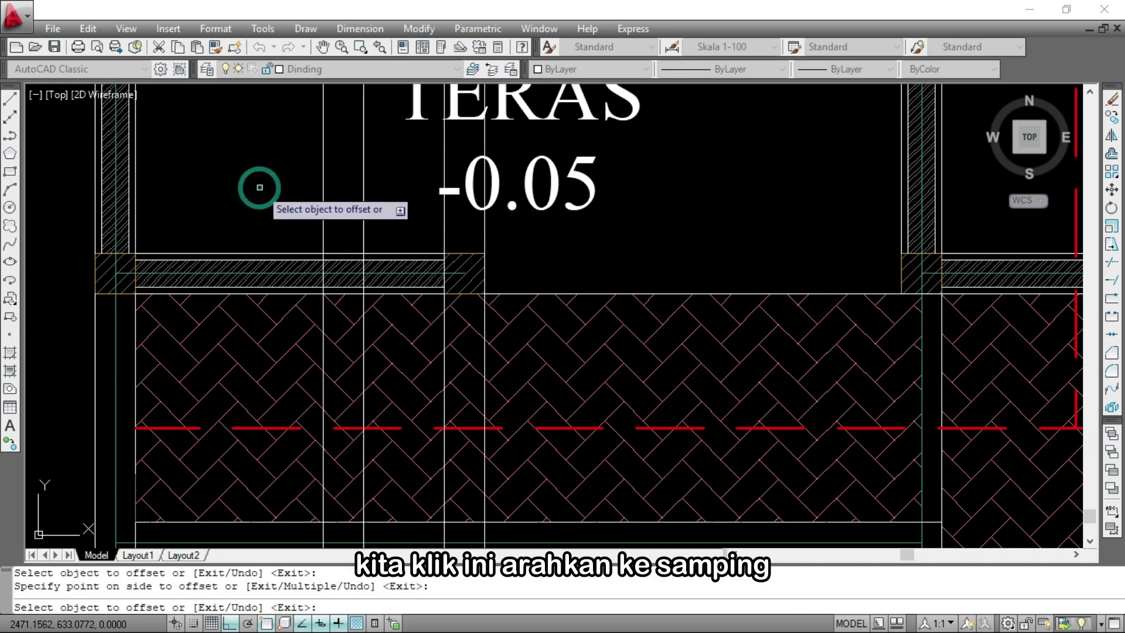
key(Escape)
In the front elevation, draw a 0.60 horizontal line along the terrace floor between the two outermost construction lines of the posts
scroll(372, 156, down, 6)
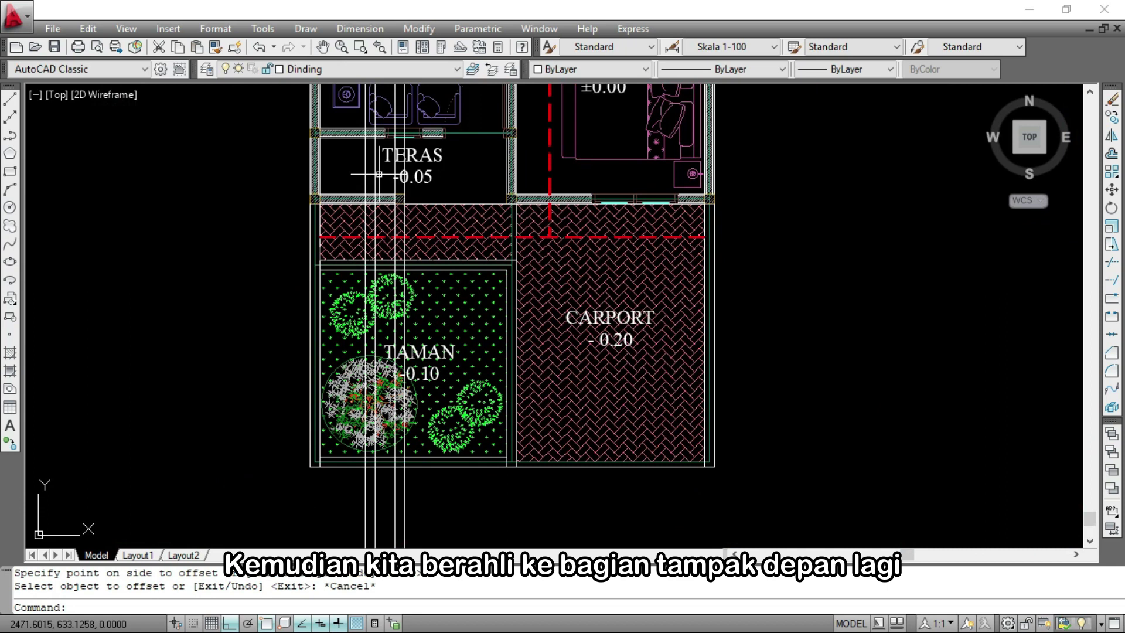
scroll(408, 314, up, 5)
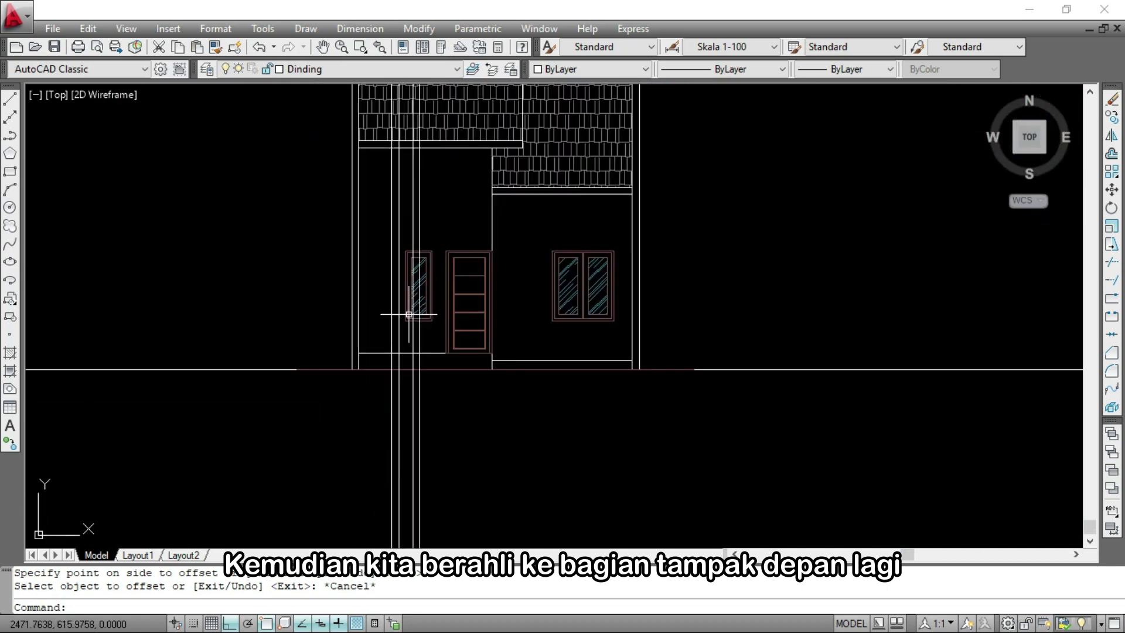
scroll(400, 343, up, 6)
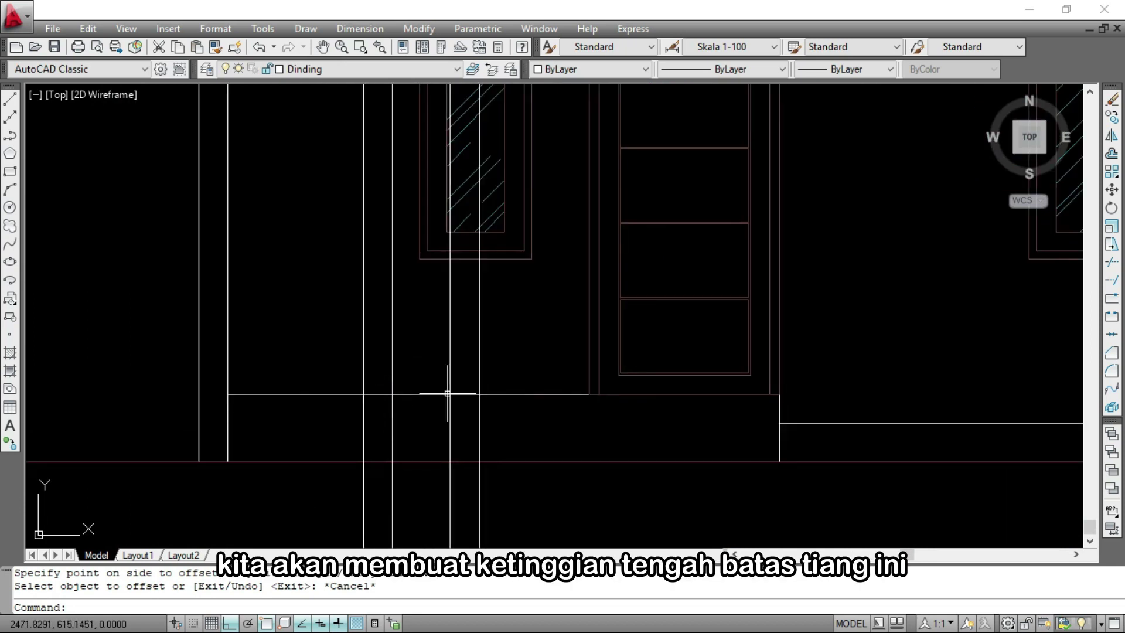
scroll(448, 393, down, 2)
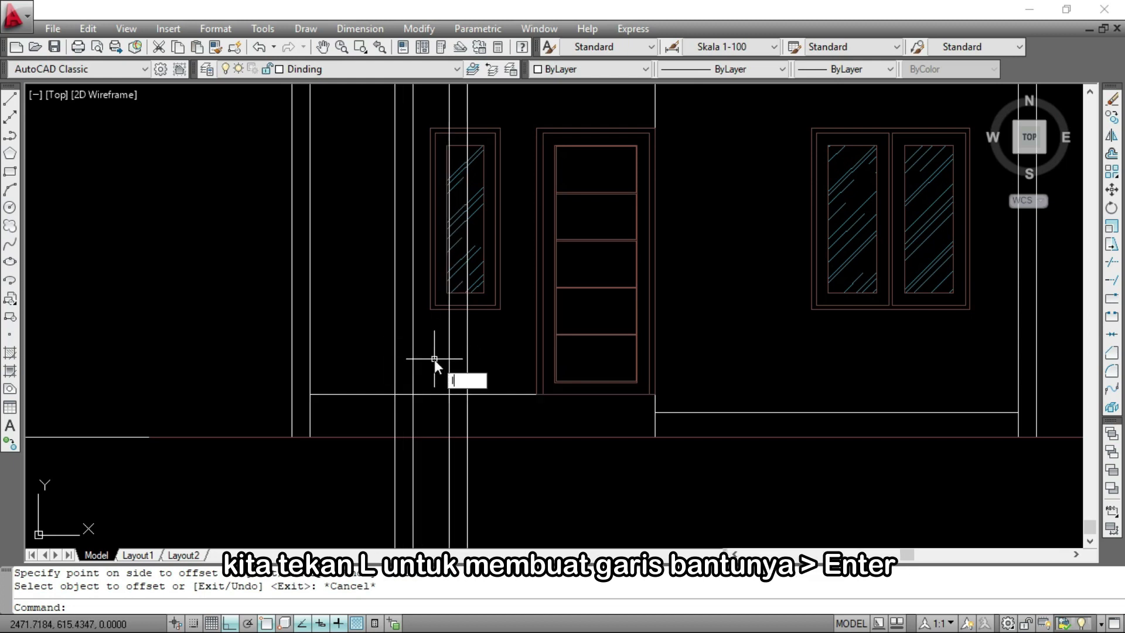
text(L)
key(Return)
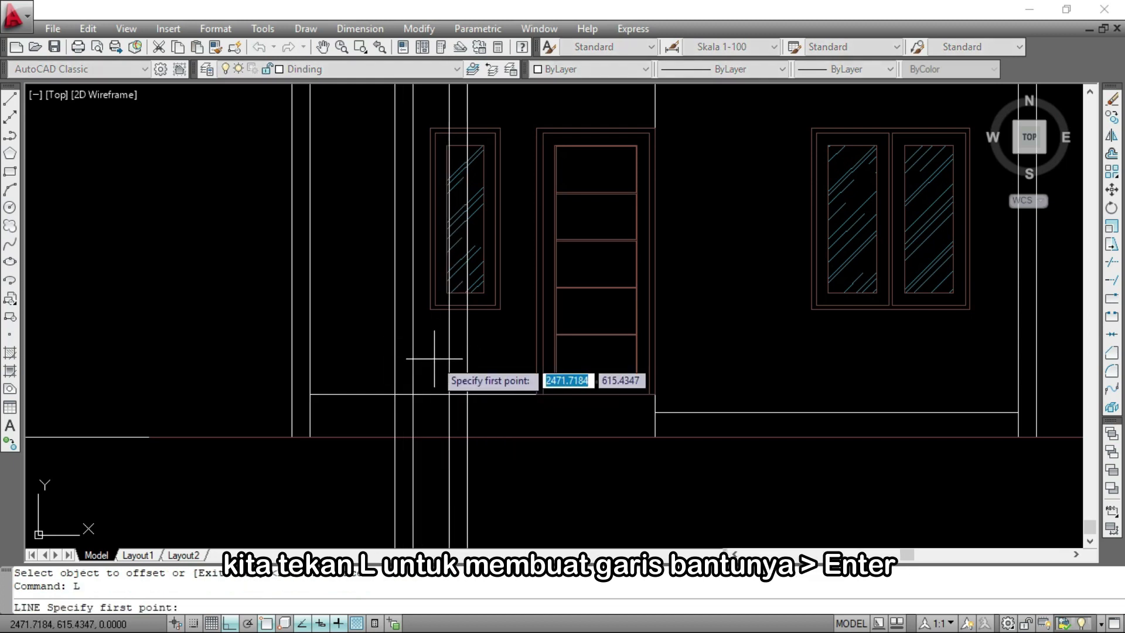
click(396, 391)
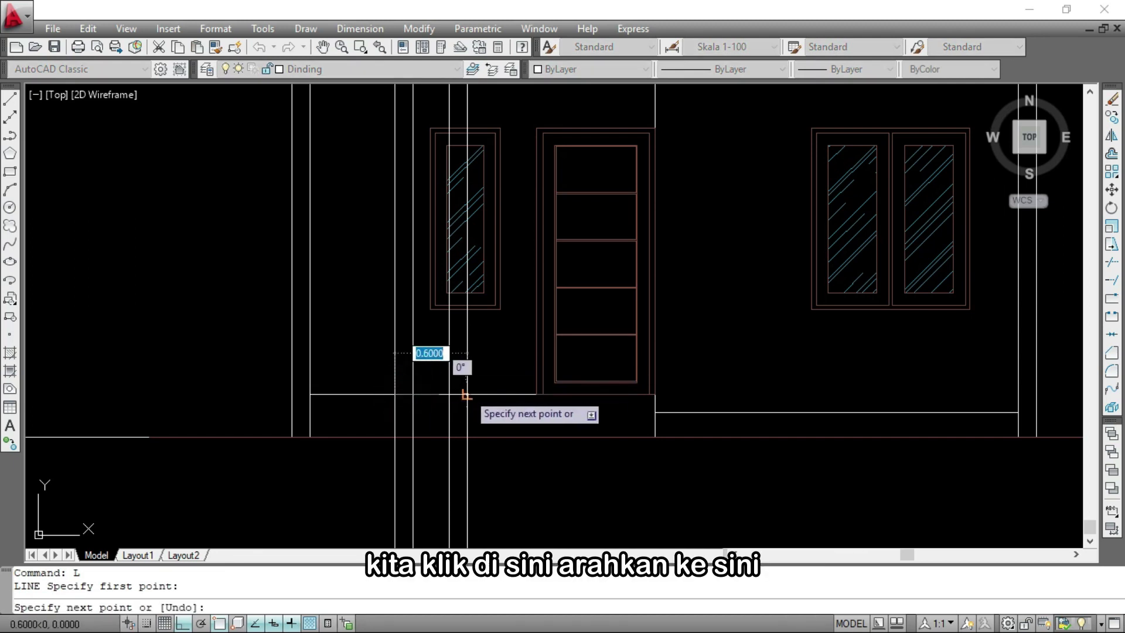
click(467, 394)
key(Return)
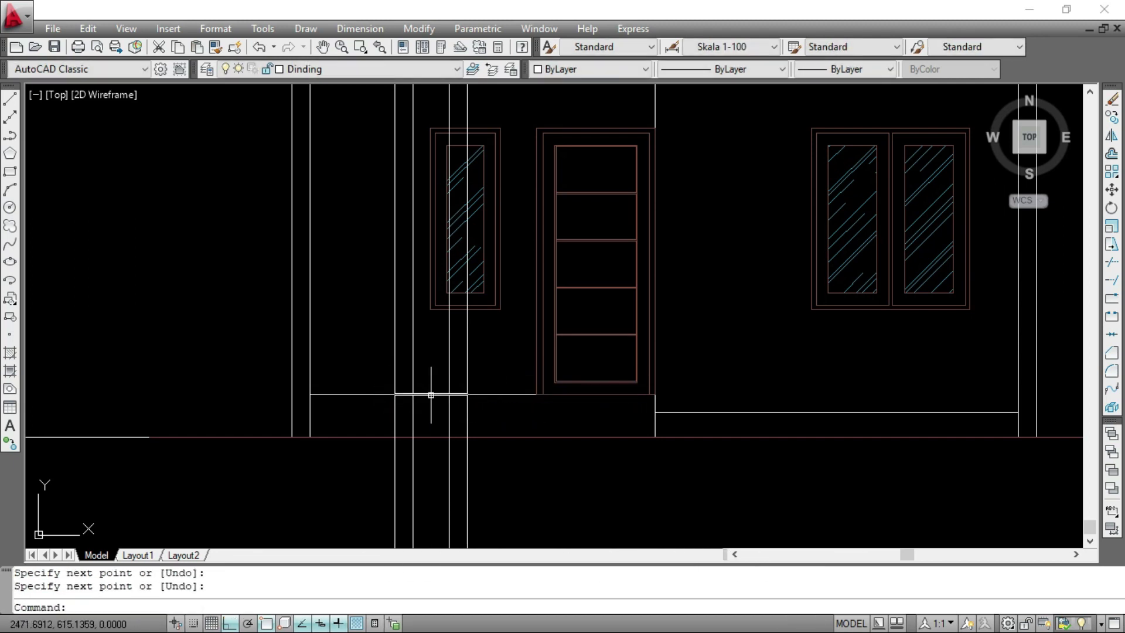
Offset the short terrace floor line upward by 0.50 between the posts
text(o)
key(Return)
text(0.5)
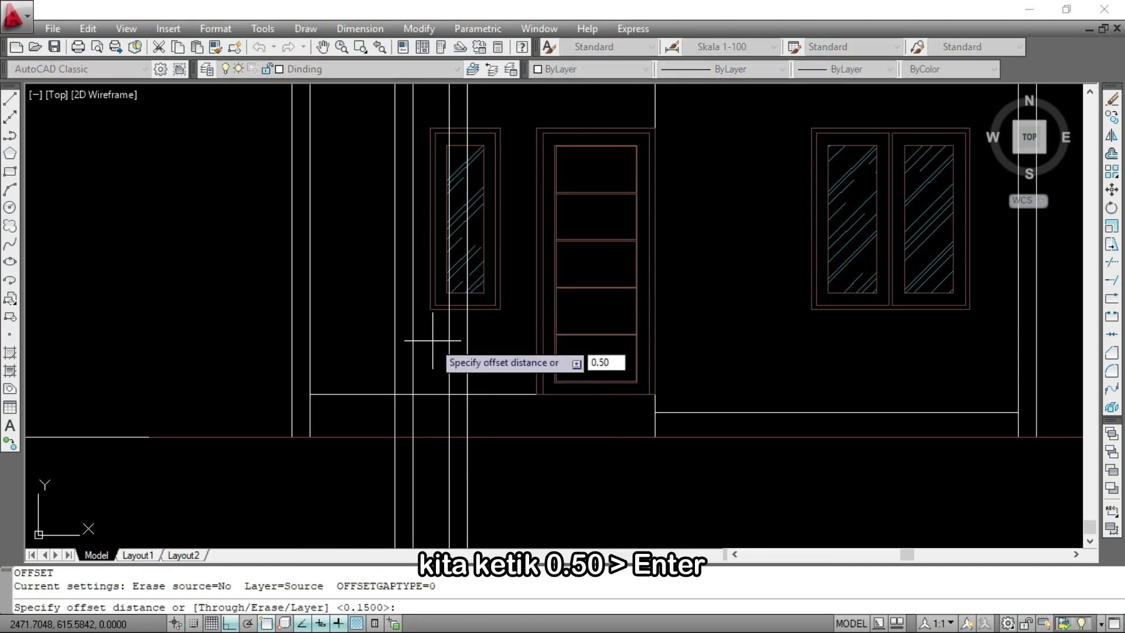
key(Return)
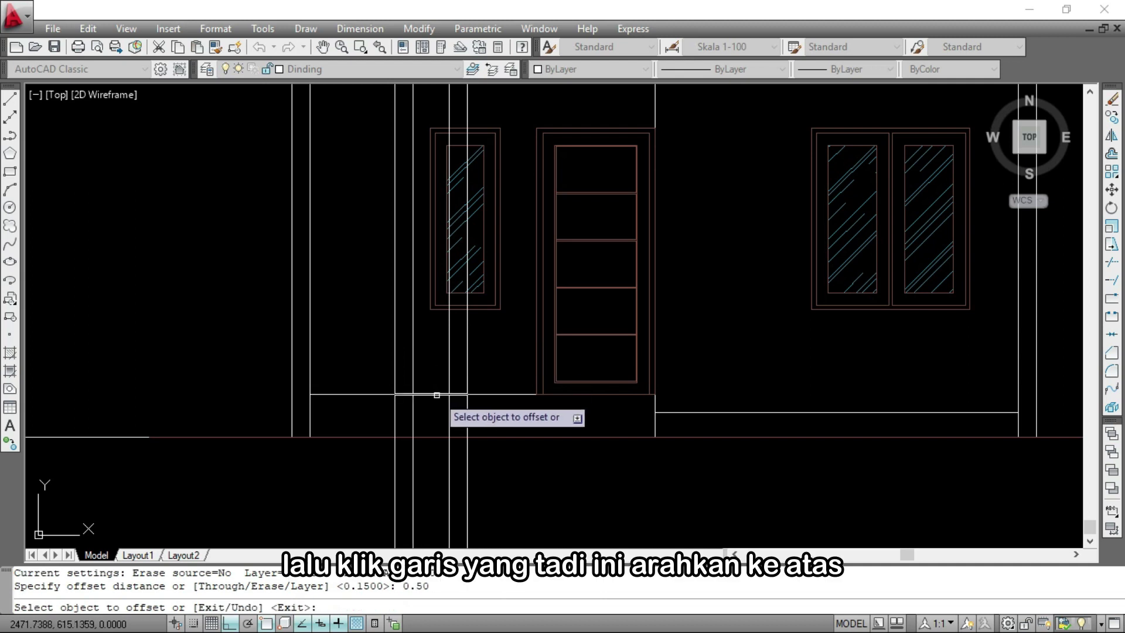
click(437, 395)
click(431, 337)
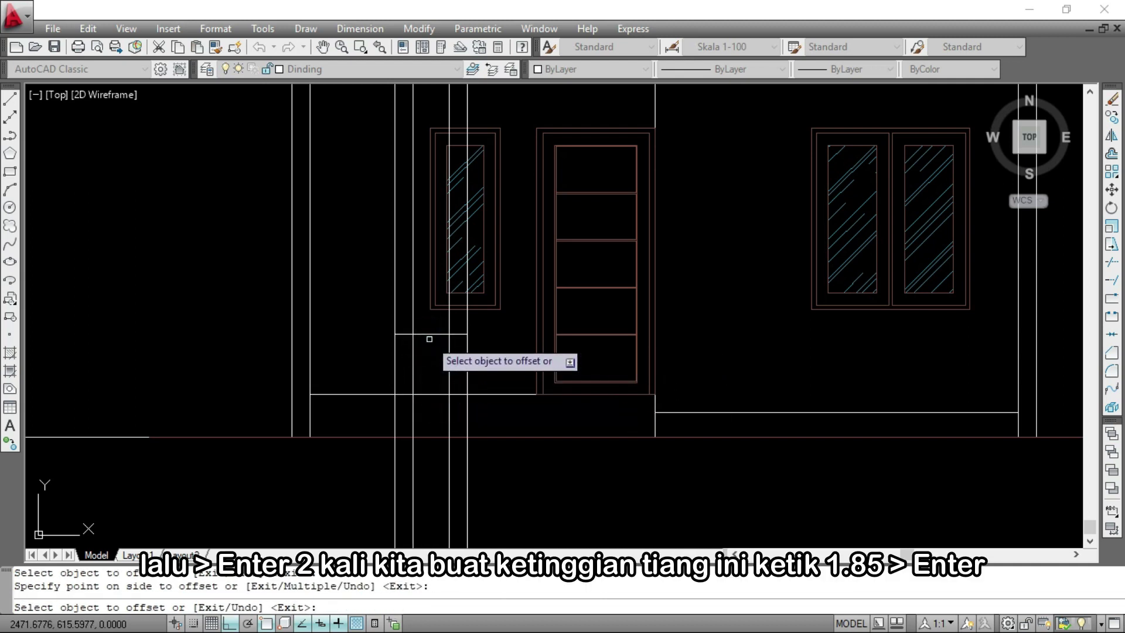
key(Return)
Offset the raised horizontal line between the posts upward by 1.85
key(Return)
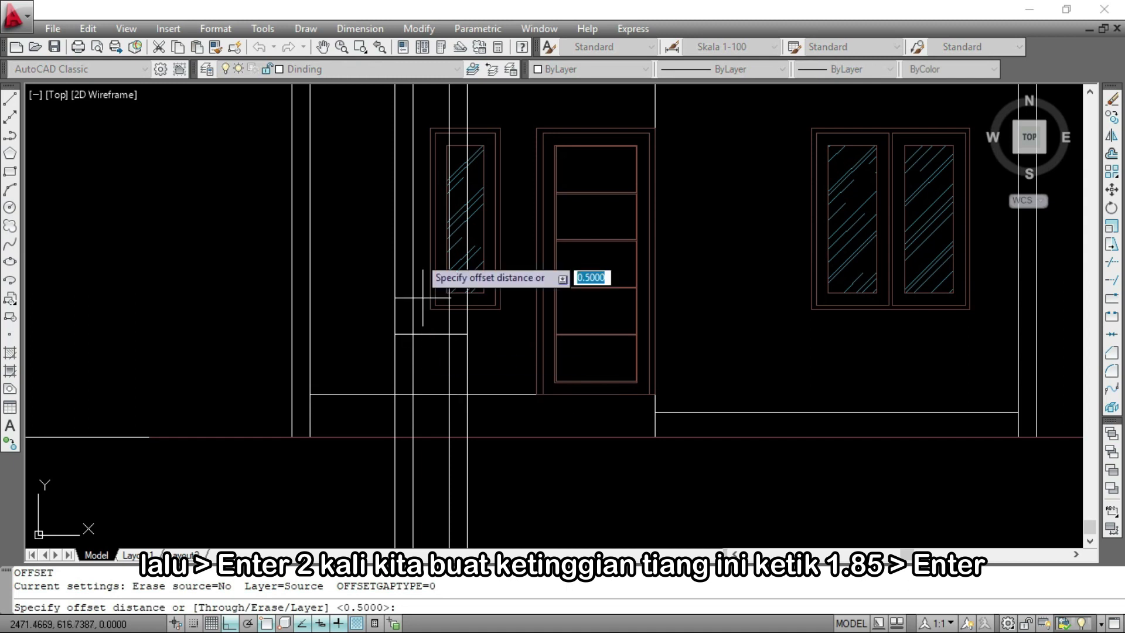
text(1.85)
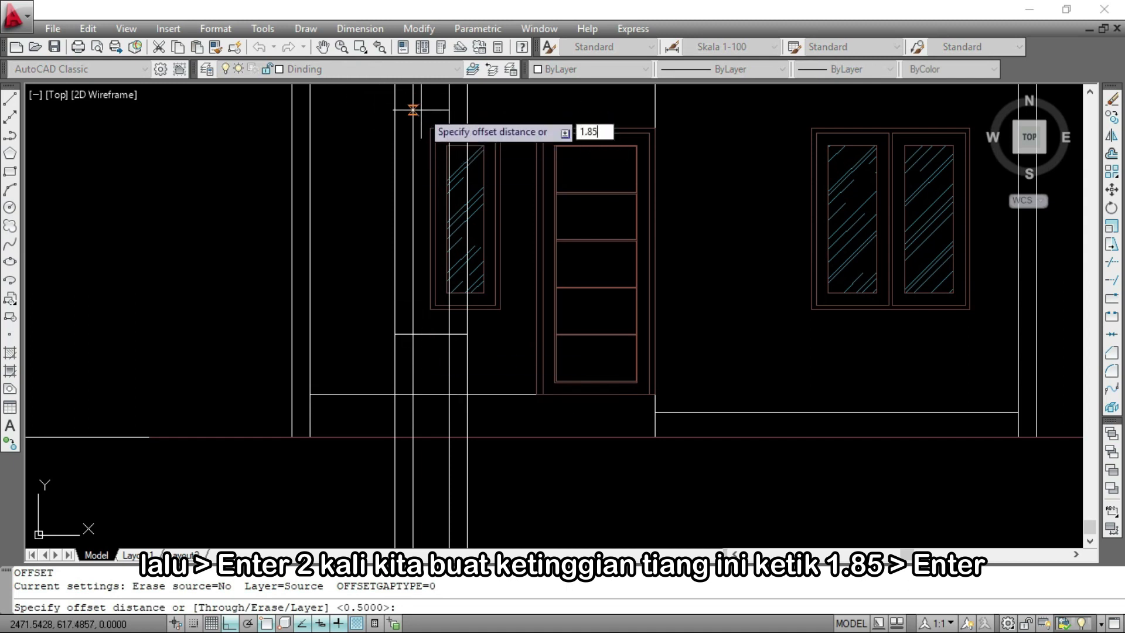
key(Return)
click(430, 333)
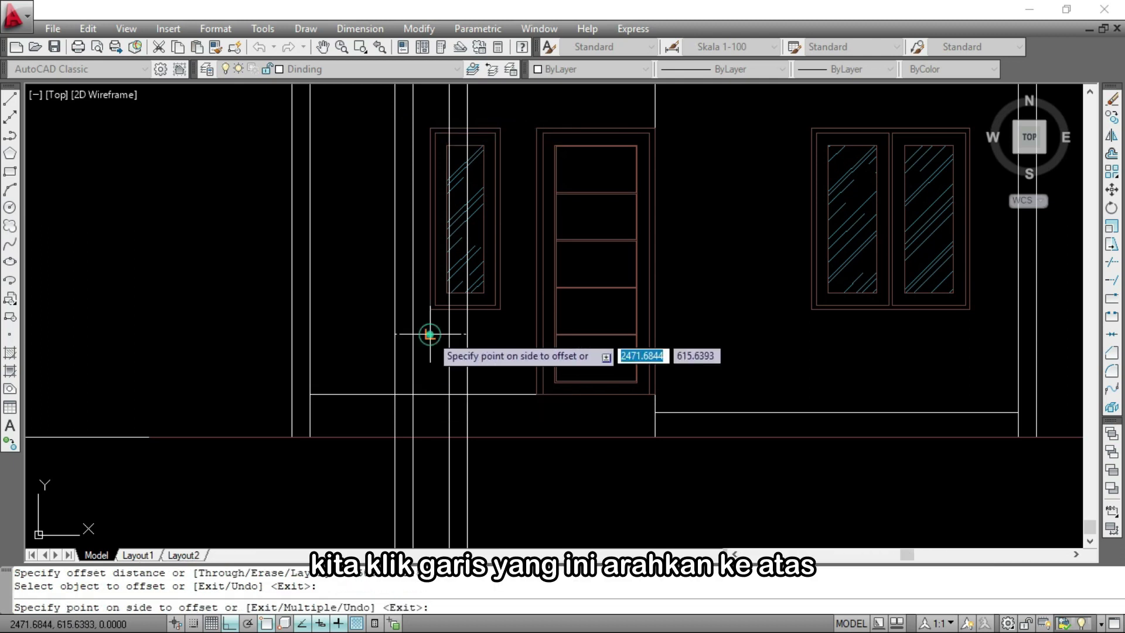
click(440, 101)
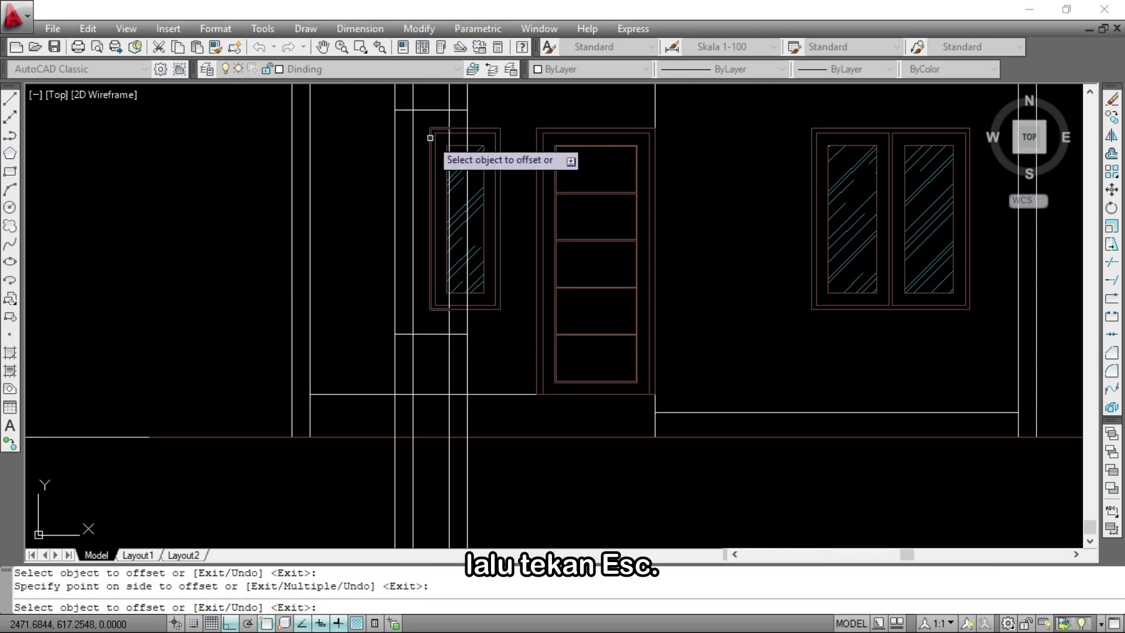
key(Escape)
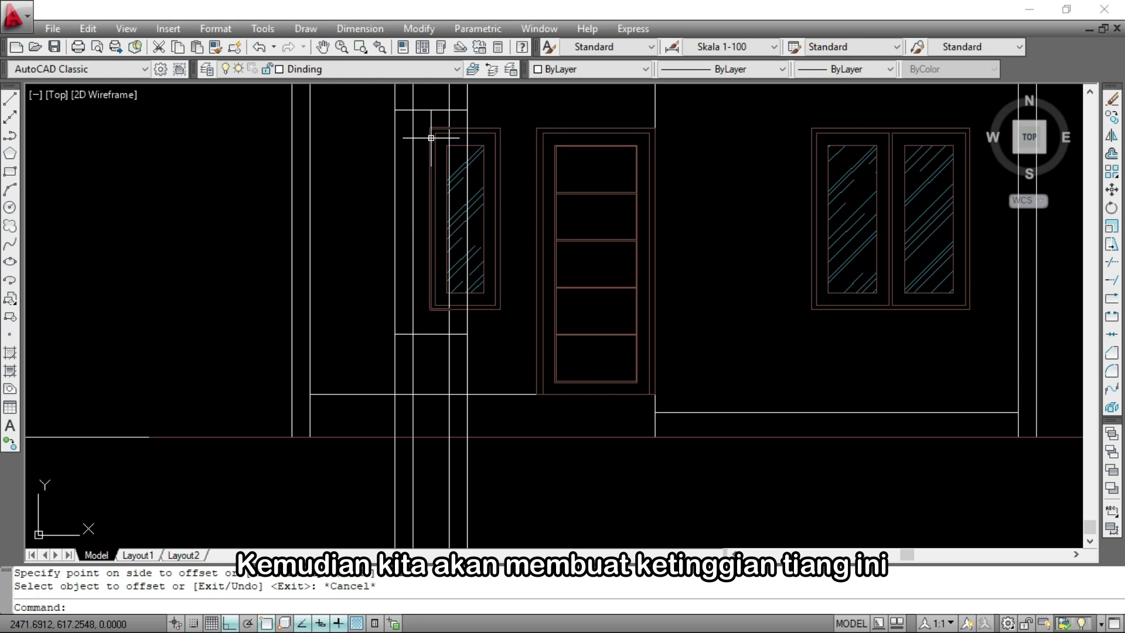
Offset the terrace floor line in the front elevation upward by 3 for the top of the front slab
scroll(518, 176, down, 2)
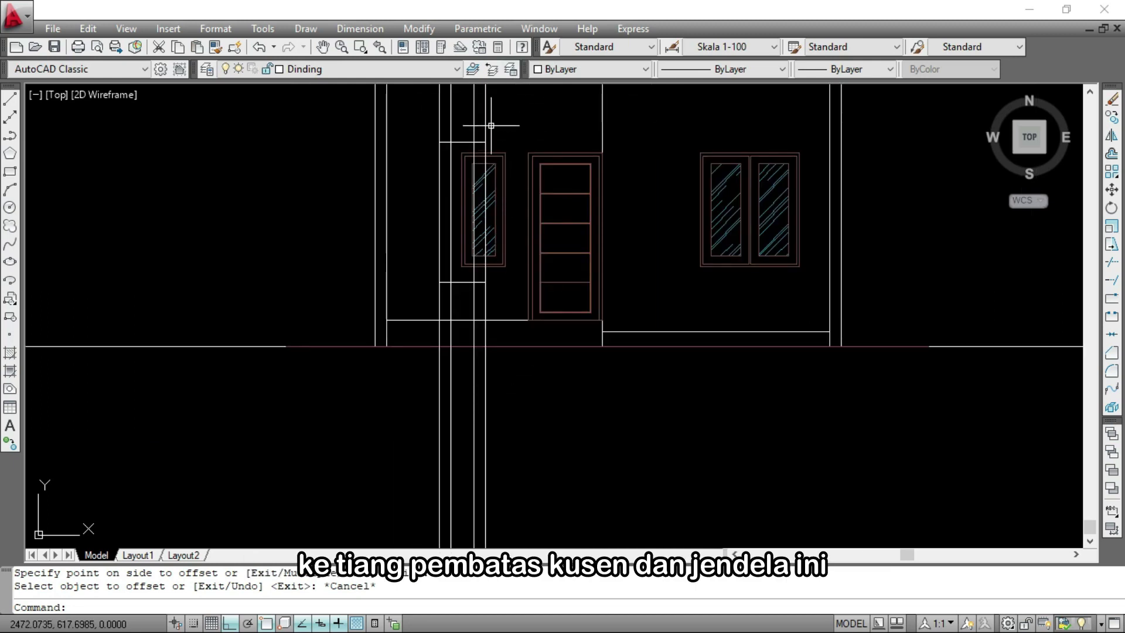
scroll(547, 124, up, 2)
text(O)
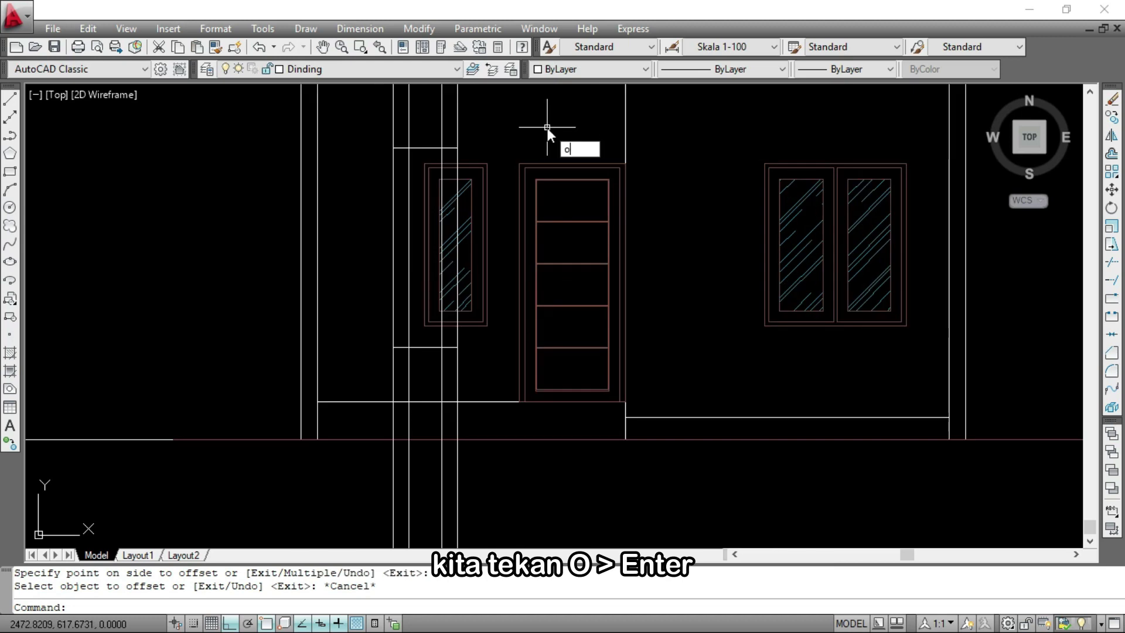
key(Return)
key(Return)
text(3)
key(Return)
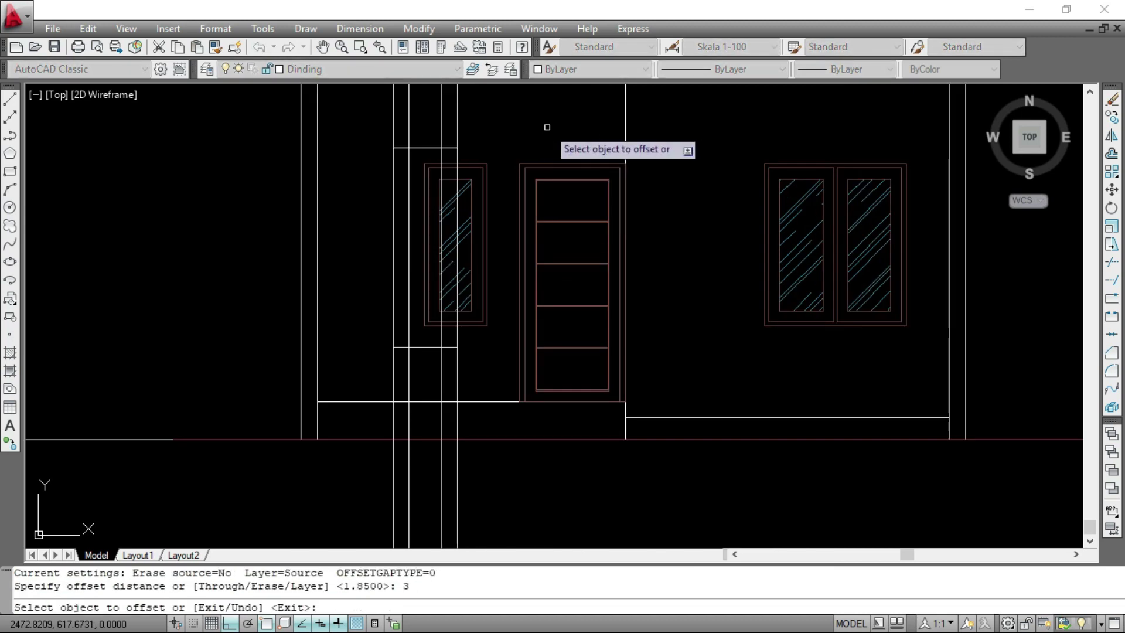
click(482, 401)
scroll(477, 397, down, 2)
click(498, 211)
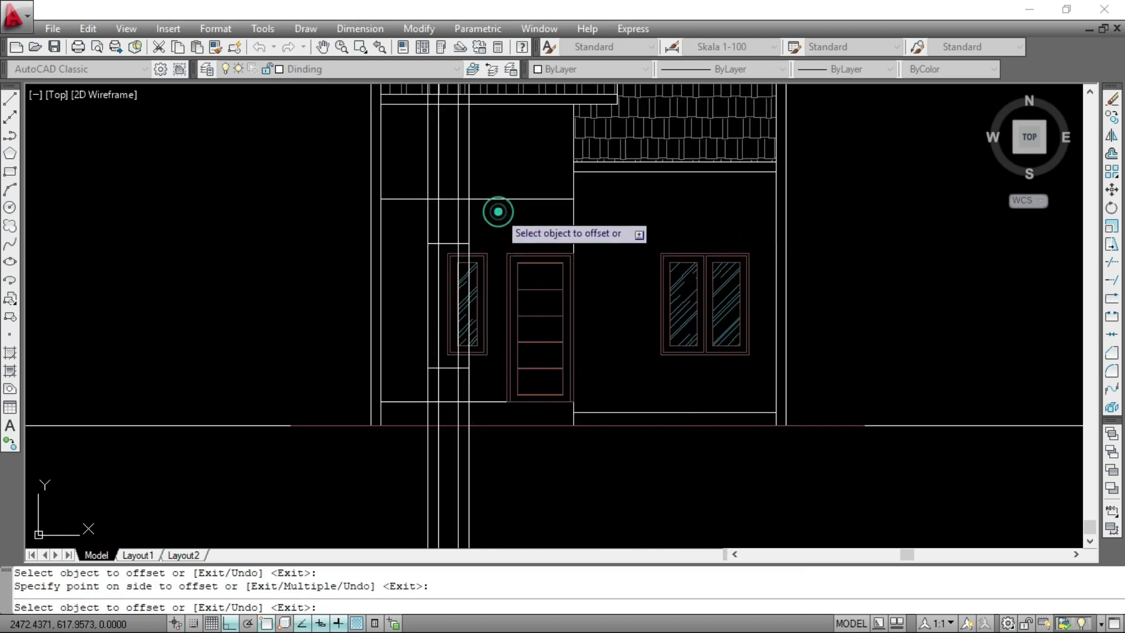
Offset the slab's top line downward by 0.15 to give the front slab its thickness
scroll(496, 220, up, 1)
key(Return)
key(Return)
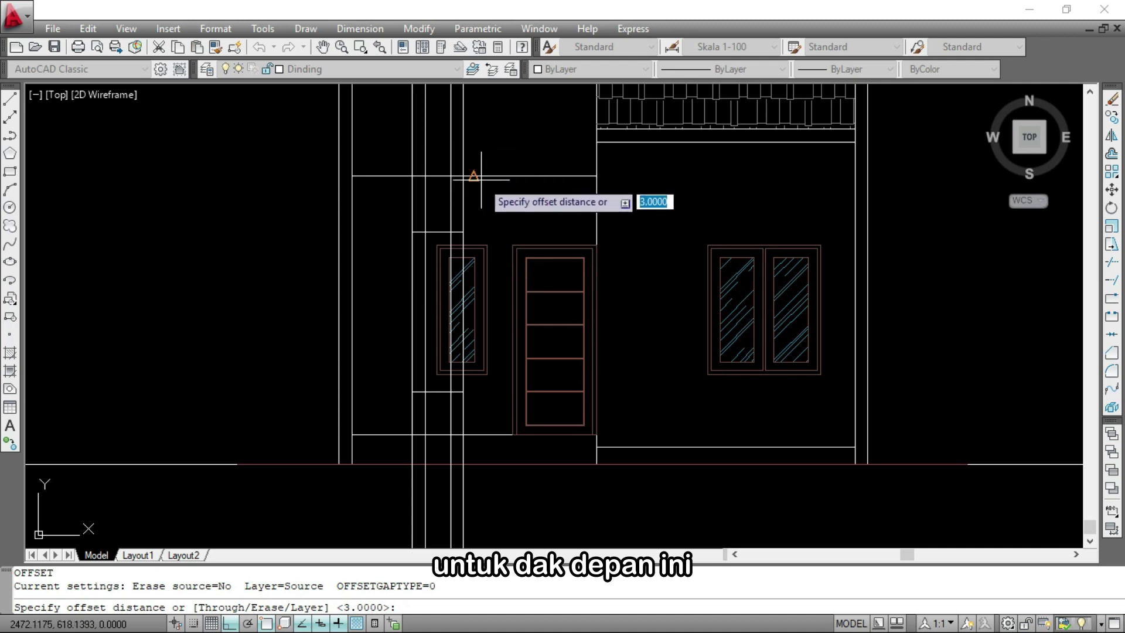
text(0.1)
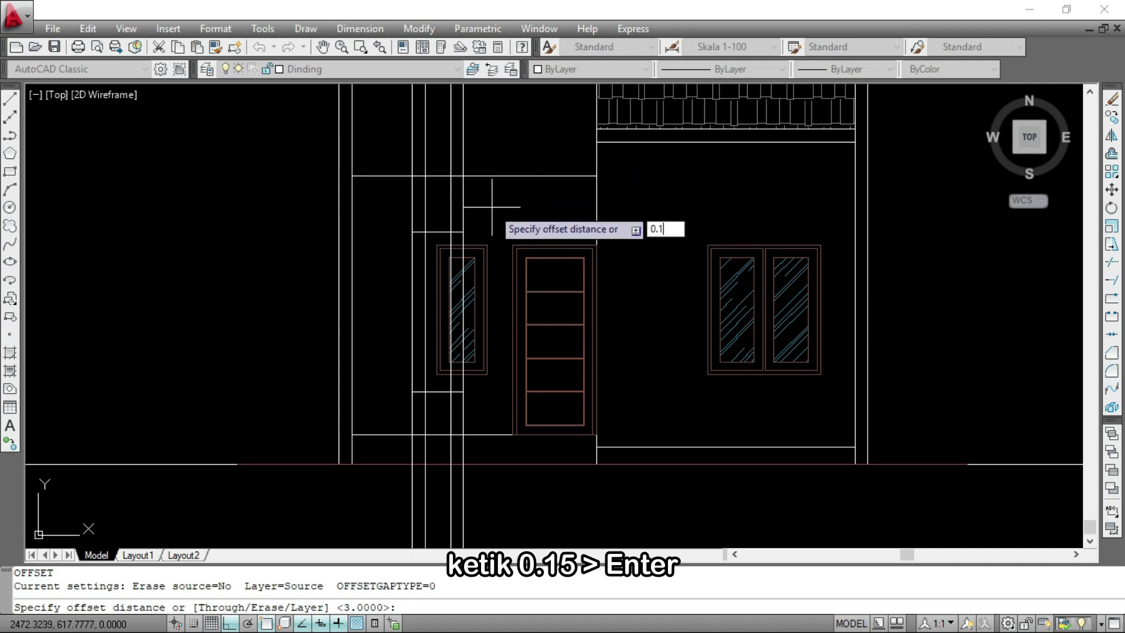
text(5)
key(Return)
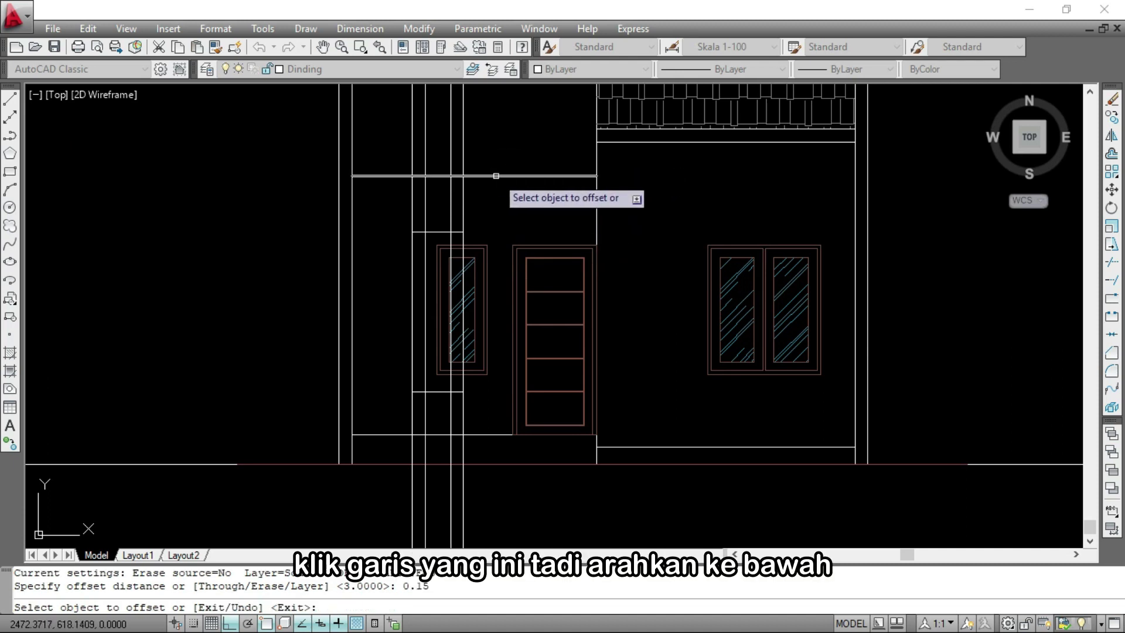
click(495, 176)
click(497, 212)
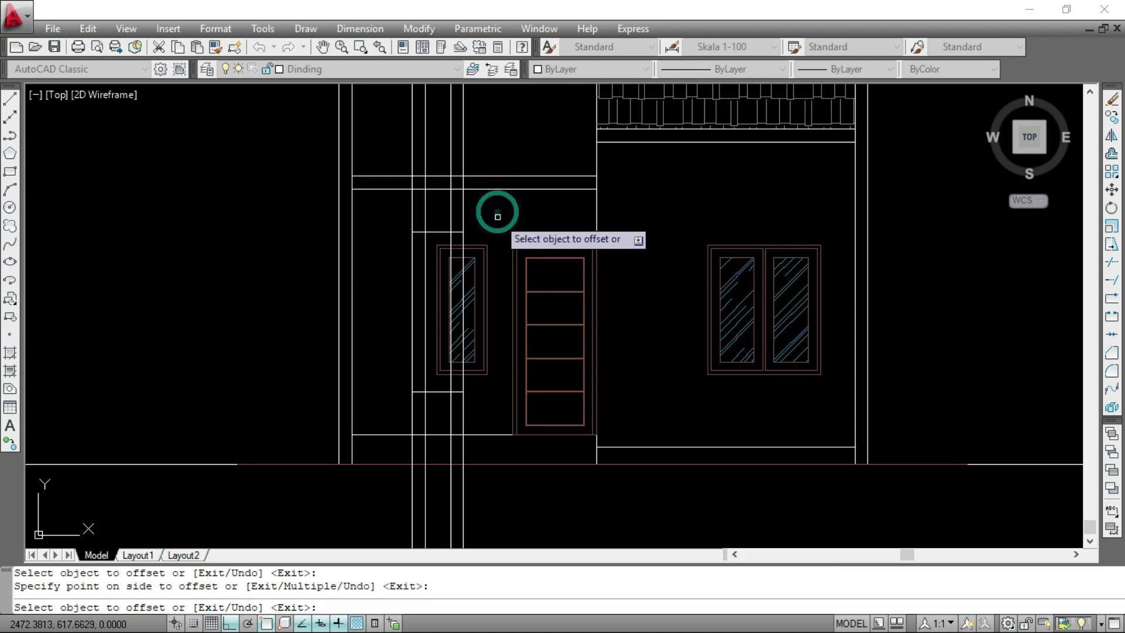
key(Escape)
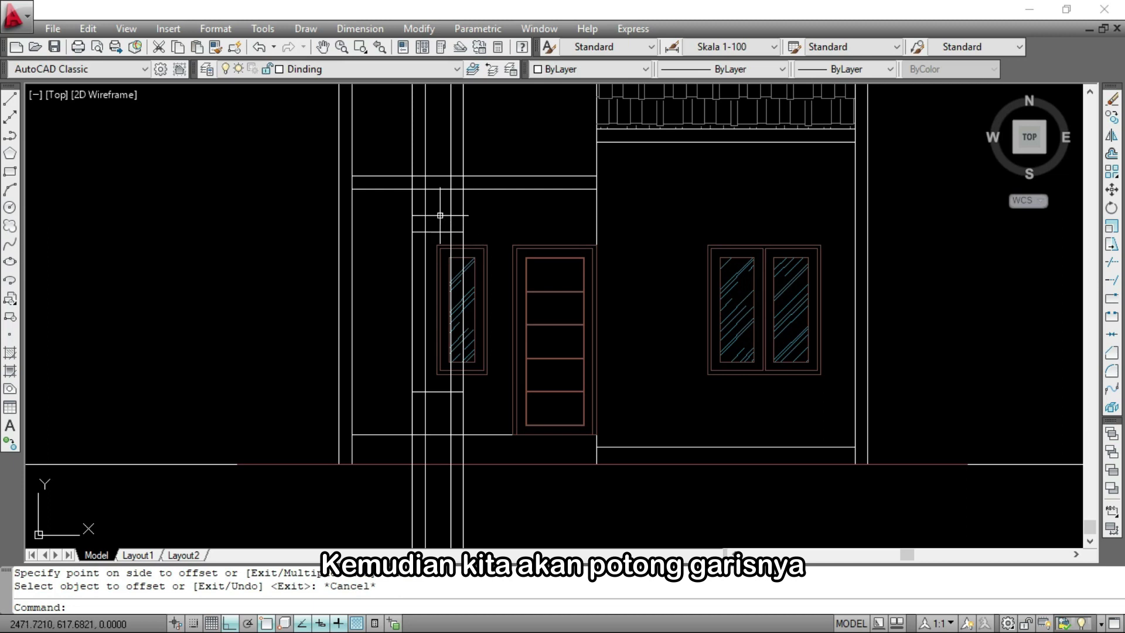
Trim the upper crosspiece back to the inner post lines and remove the inner post lines between it and the slab's top
scroll(440, 215, up, 1)
scroll(406, 185, down, 2)
text(tr)
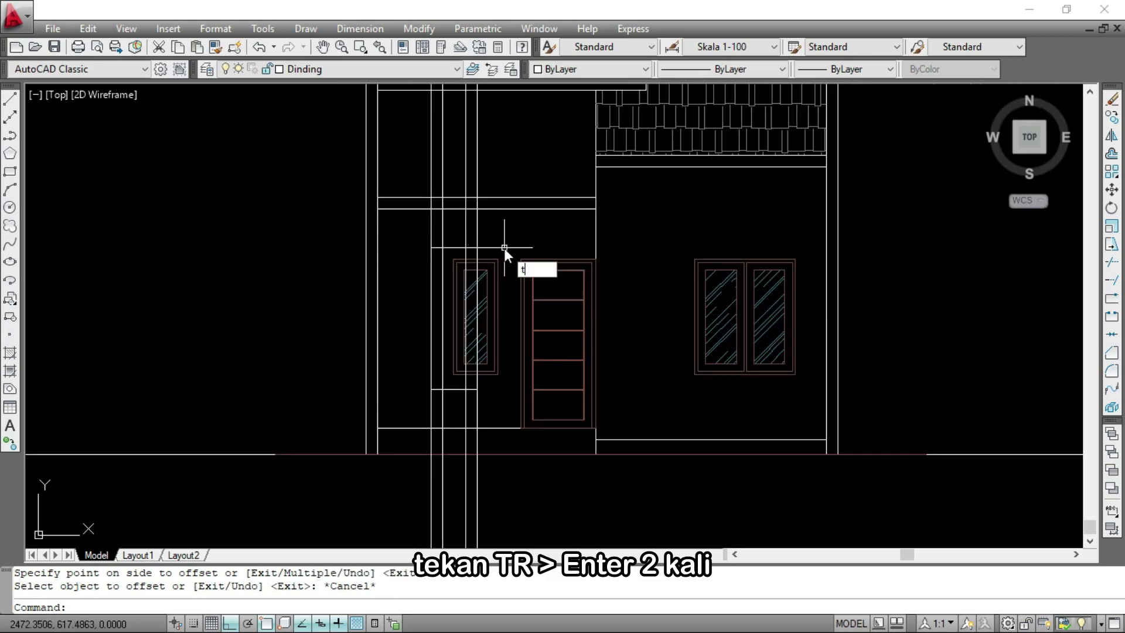
key(Return)
key(Return)
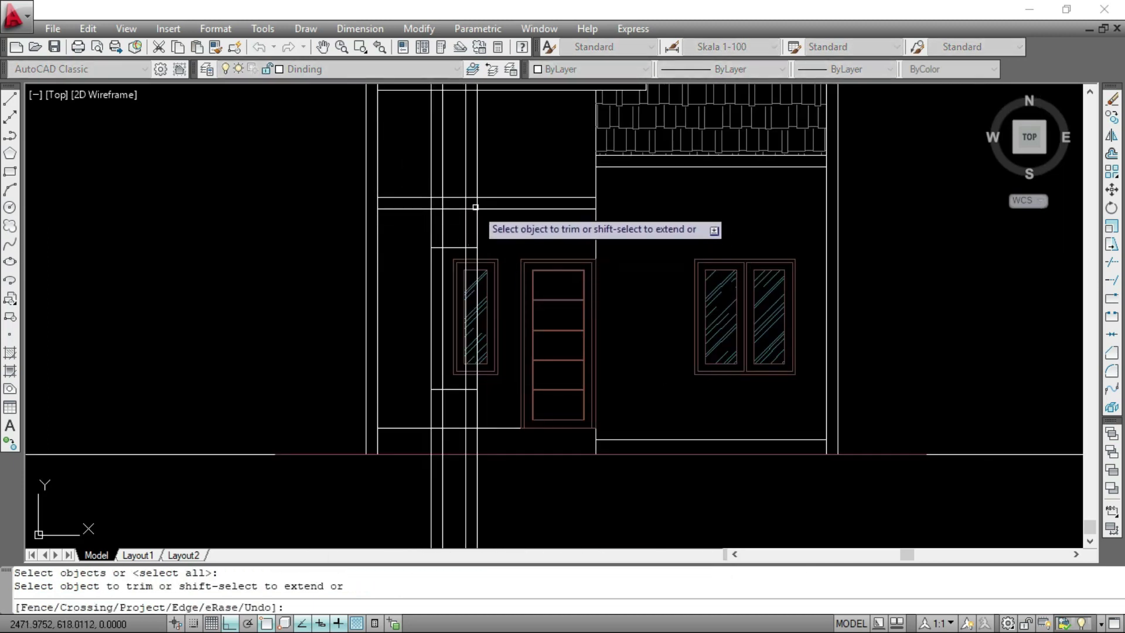
scroll(472, 208, up, 4)
click(476, 316)
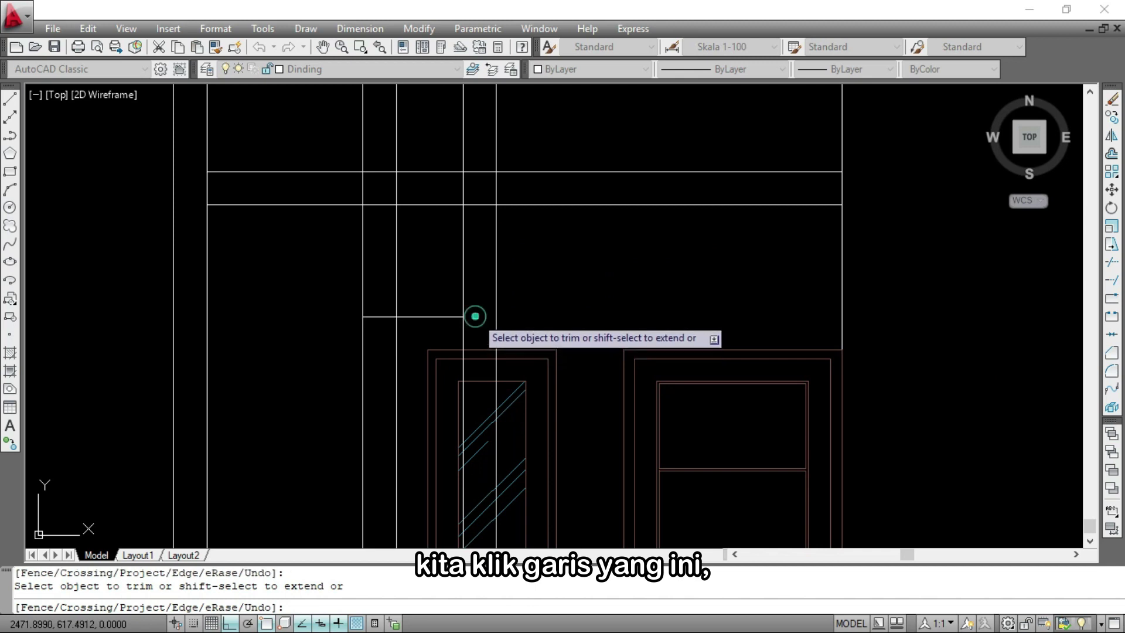
click(387, 316)
click(475, 252)
click(394, 251)
click(478, 187)
click(388, 188)
Trim the slab lines beyond the left post and the three right-hand post lines between the slab and the roof edge
click(299, 246)
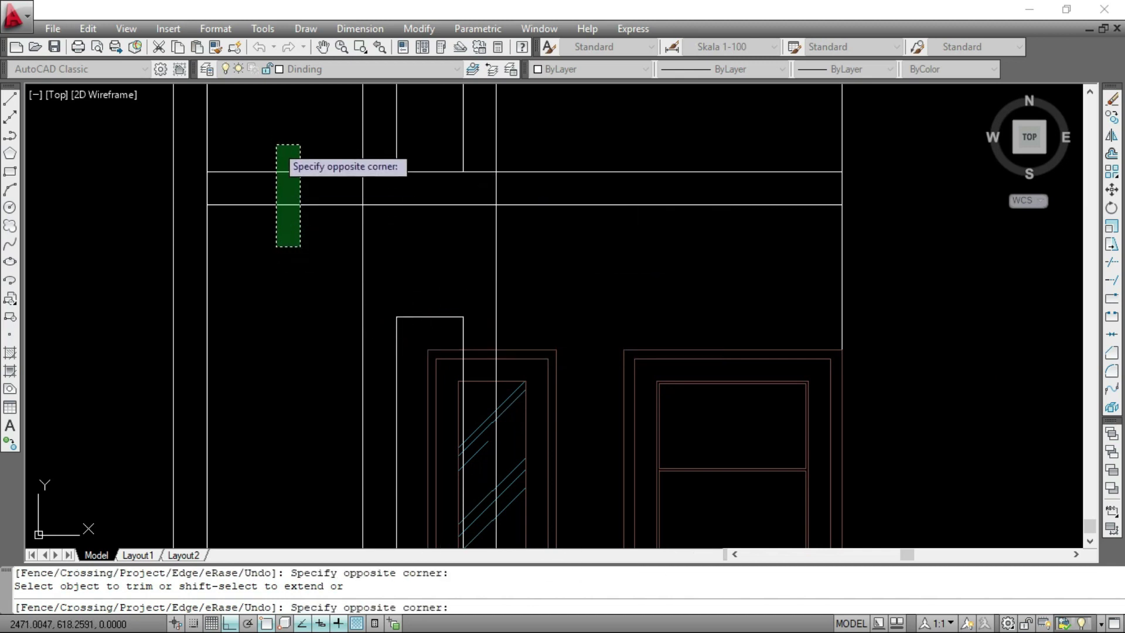
click(275, 143)
scroll(303, 165, down, 5)
scroll(356, 154, up, 4)
click(365, 153)
click(259, 139)
scroll(326, 125, up, 4)
scroll(392, 326, down, 4)
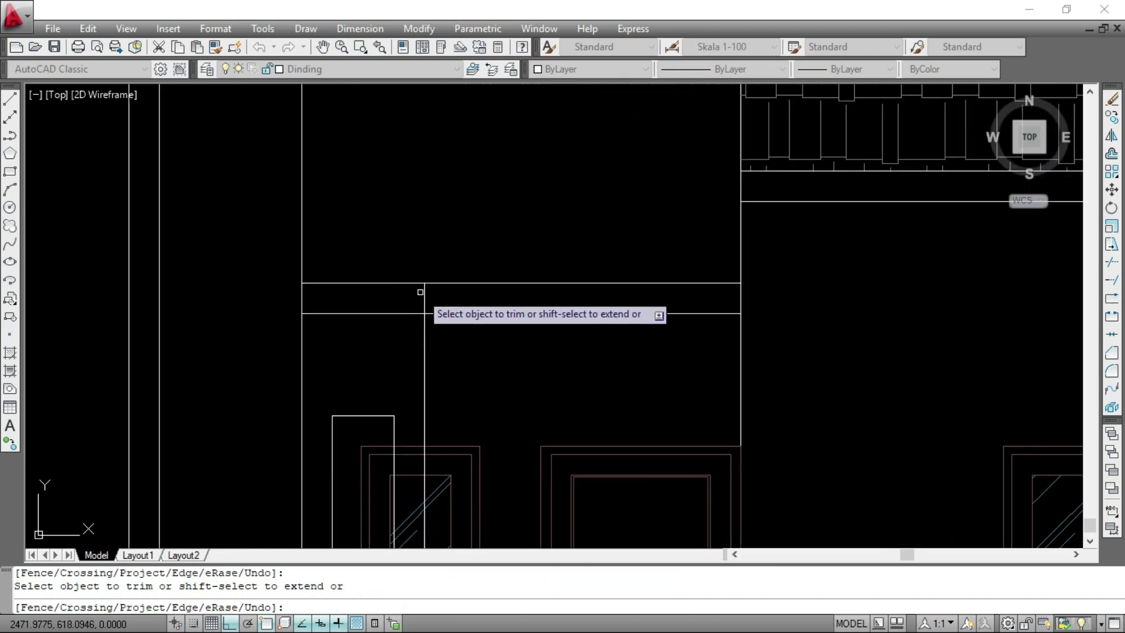
Trim the lower crosspiece to the inner post lines and remove the inner post lines beneath it and all post lines below the terrace floor
scroll(396, 336, up, 5)
click(404, 243)
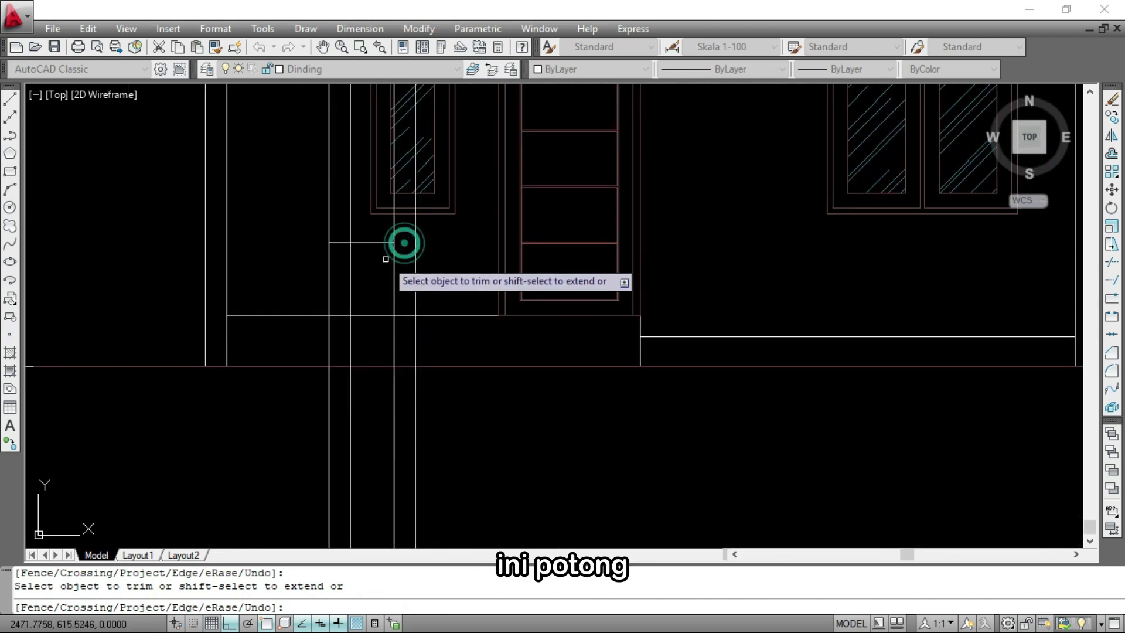
click(341, 243)
click(402, 279)
click(346, 272)
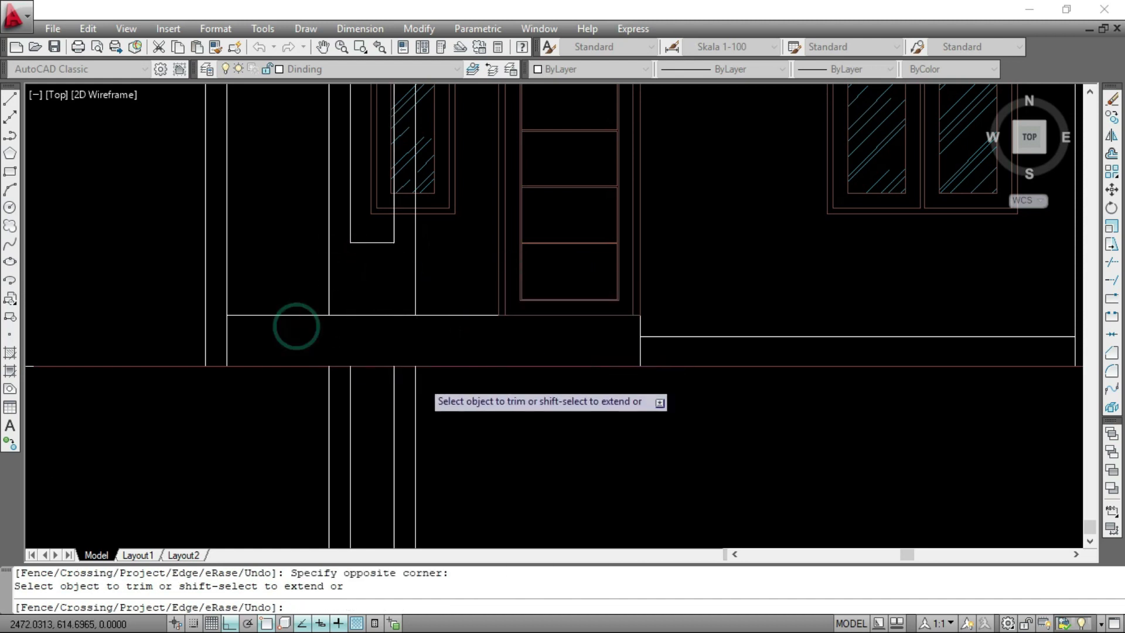
scroll(426, 400, down, 4)
key(Escape)
scroll(432, 404, up, 2)
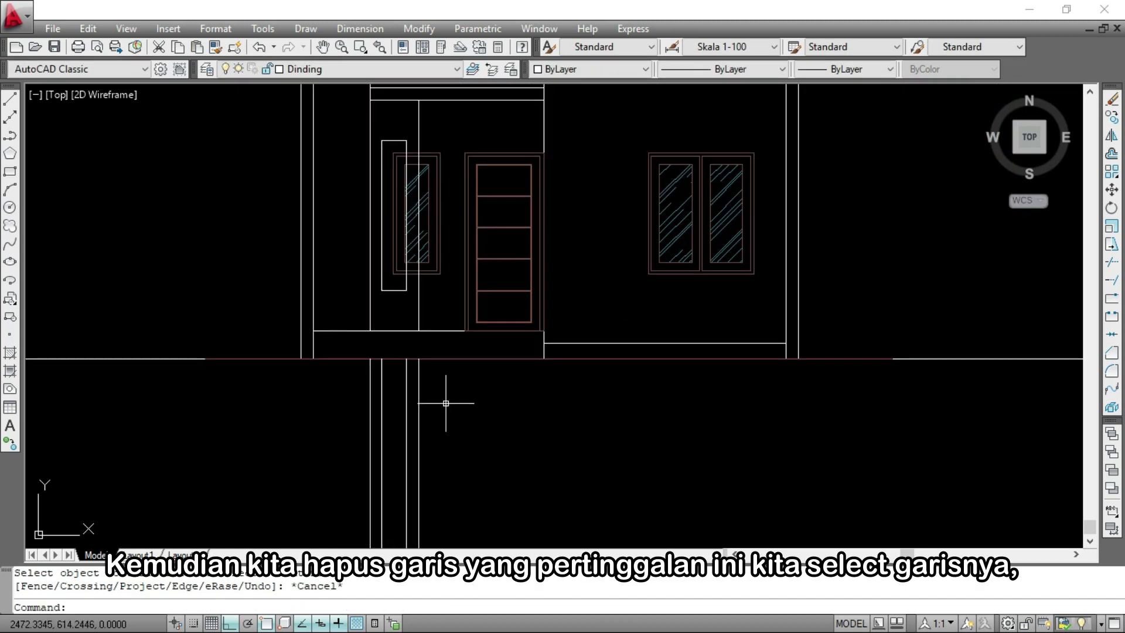
Erase the leftover post construction lines below the ground line and across and above the roof
click(442, 409)
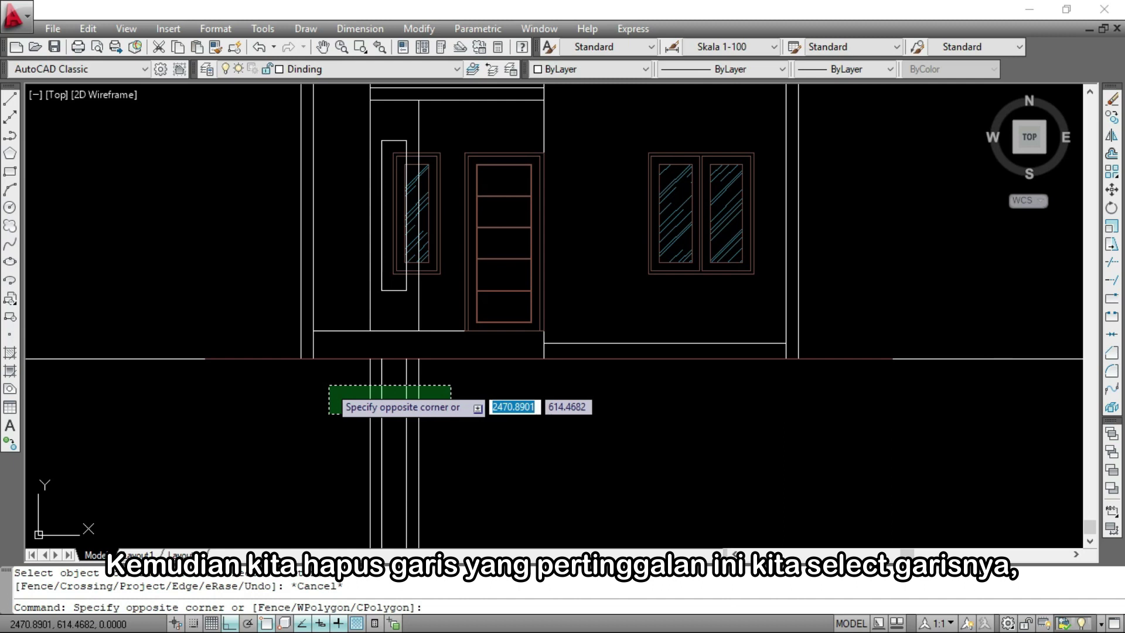
click(337, 382)
scroll(337, 381, down, 2)
scroll(367, 117, up, 6)
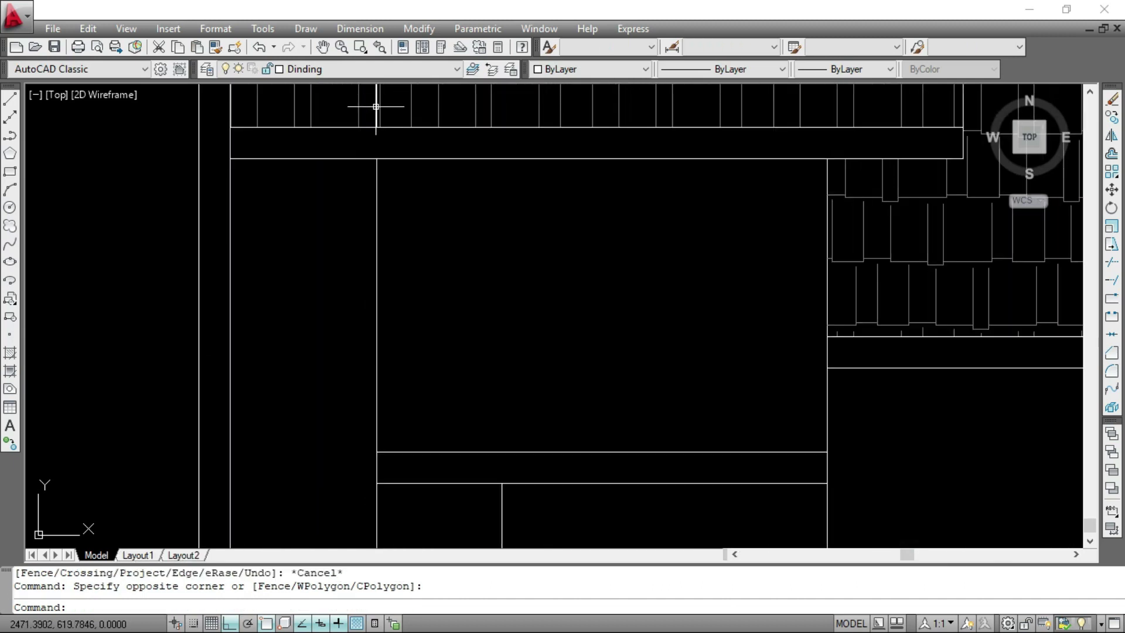
scroll(391, 221, down, 7)
scroll(391, 221, down, 1)
middle_drag(391, 221, 392, 329)
click(419, 168)
click(356, 144)
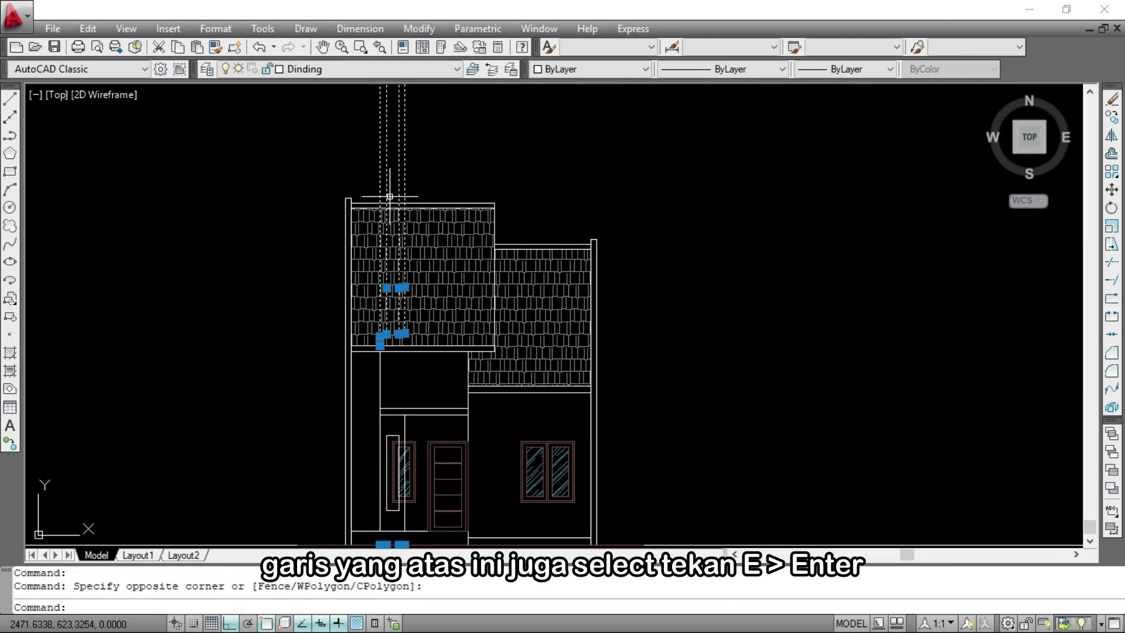
text(e)
key(Return)
scroll(389, 464, up, 2)
scroll(407, 233, up, 2)
scroll(404, 418, down, 4)
scroll(404, 419, up, 2)
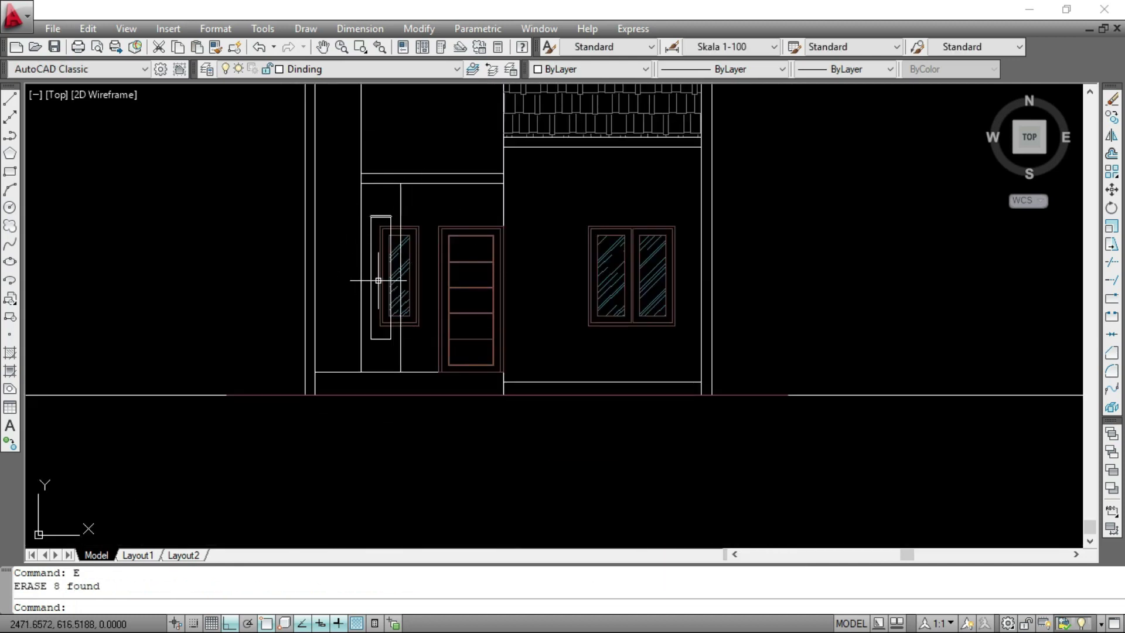
Trim the narrow window's upper frame lines and glass hatch where they cross the right post
scroll(414, 250, up, 1)
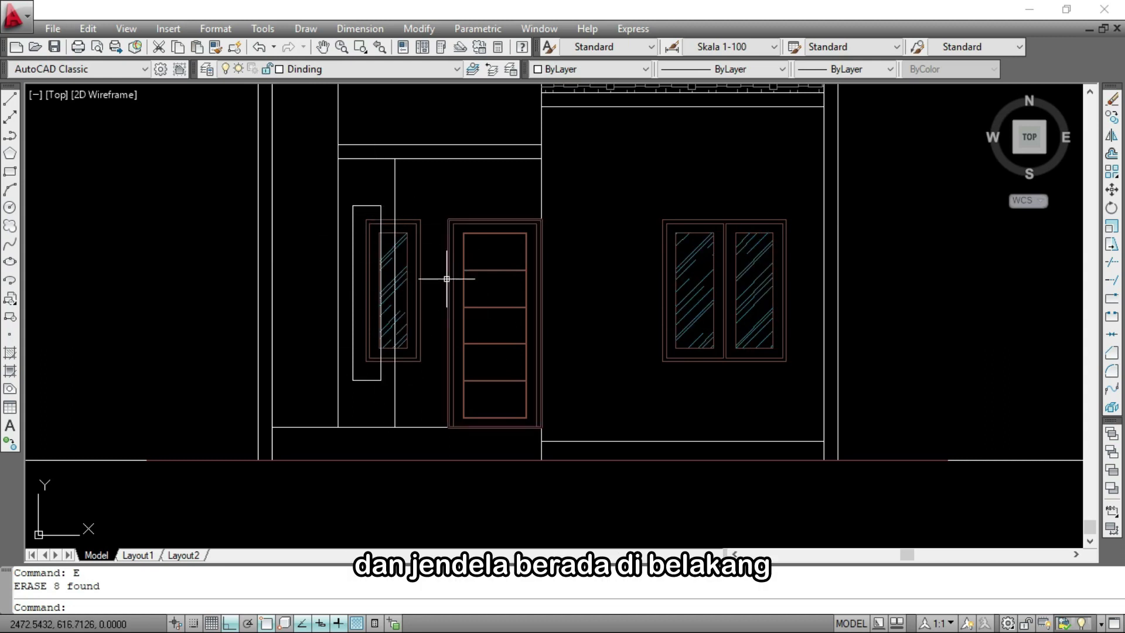
scroll(389, 364, up, 2)
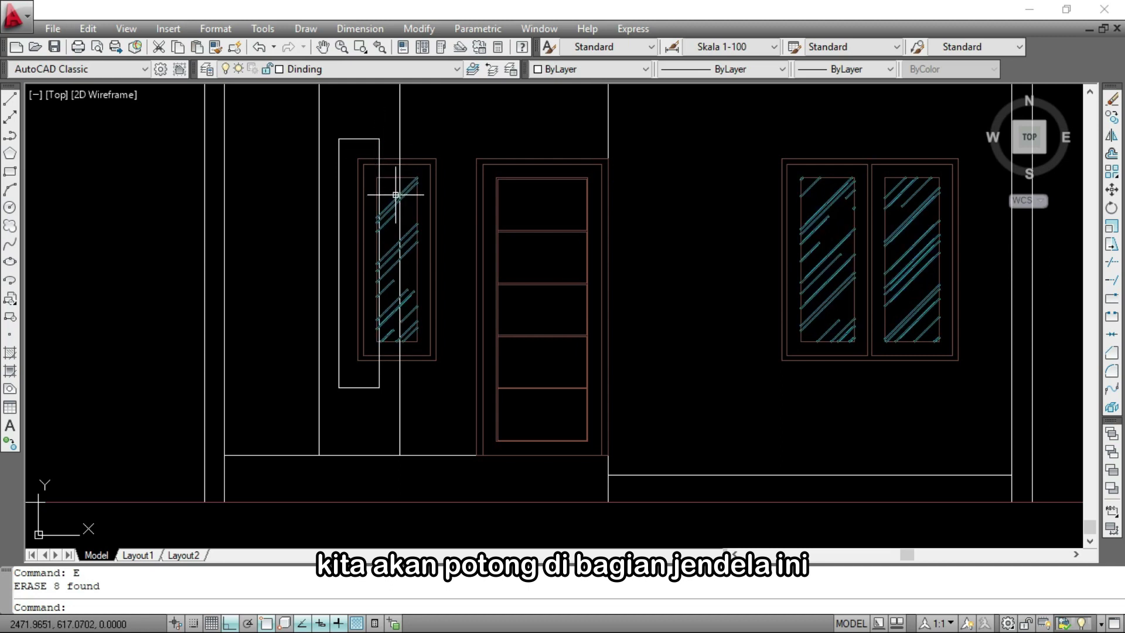
text(tr)
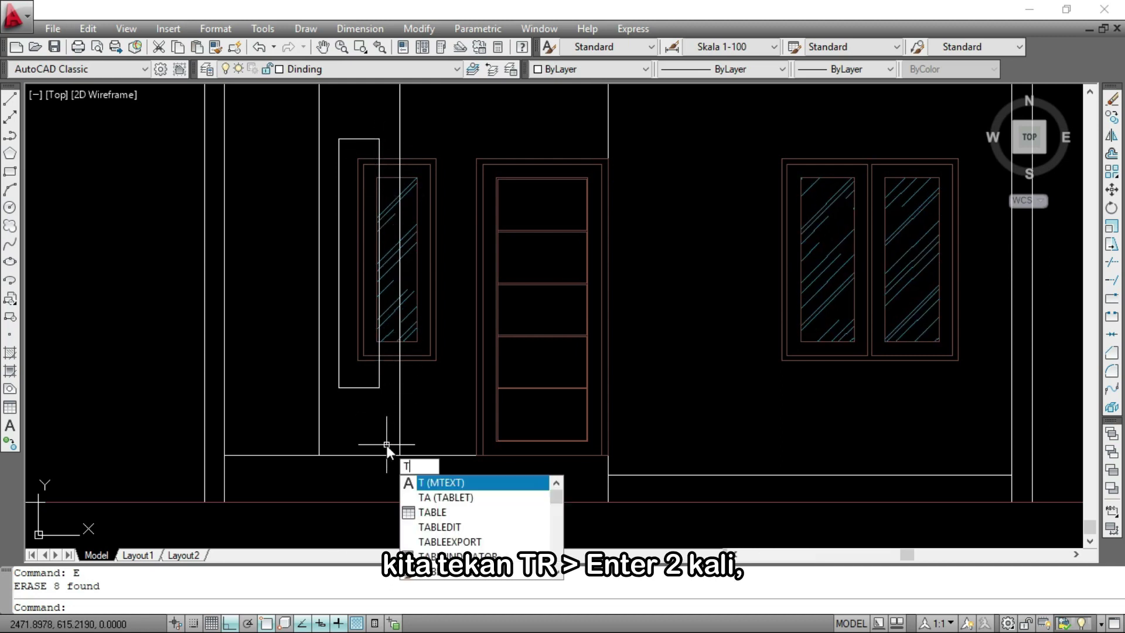
key(Return)
key(Return)
scroll(392, 369, up, 1)
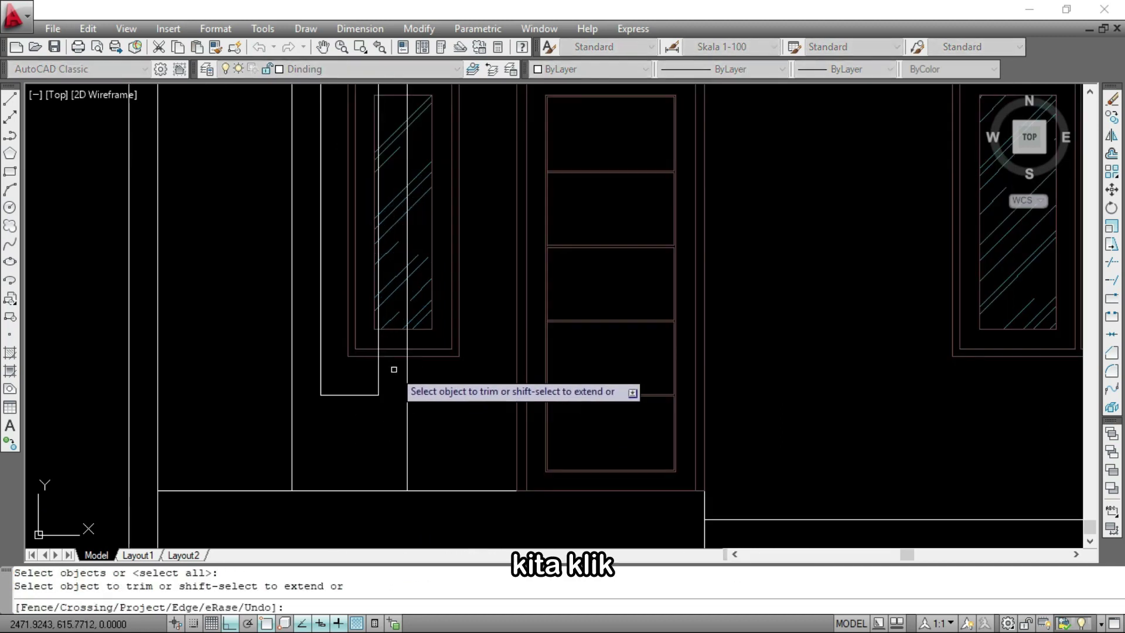
scroll(392, 369, down, 2)
click(397, 370)
click(396, 390)
scroll(398, 206, up, 2)
click(395, 184)
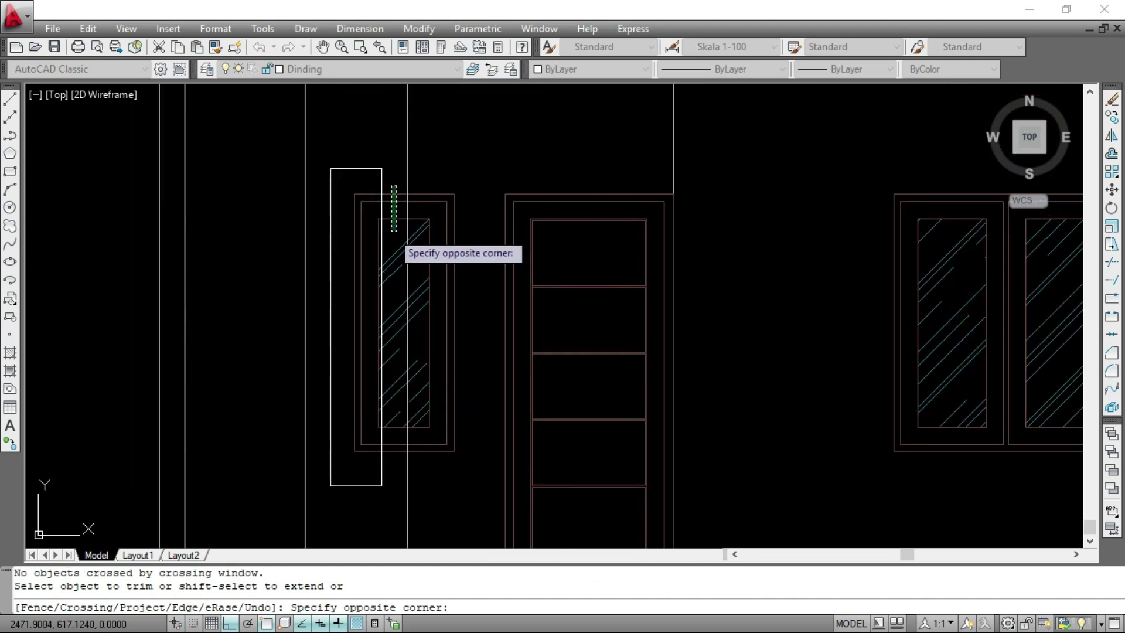
click(395, 234)
click(397, 254)
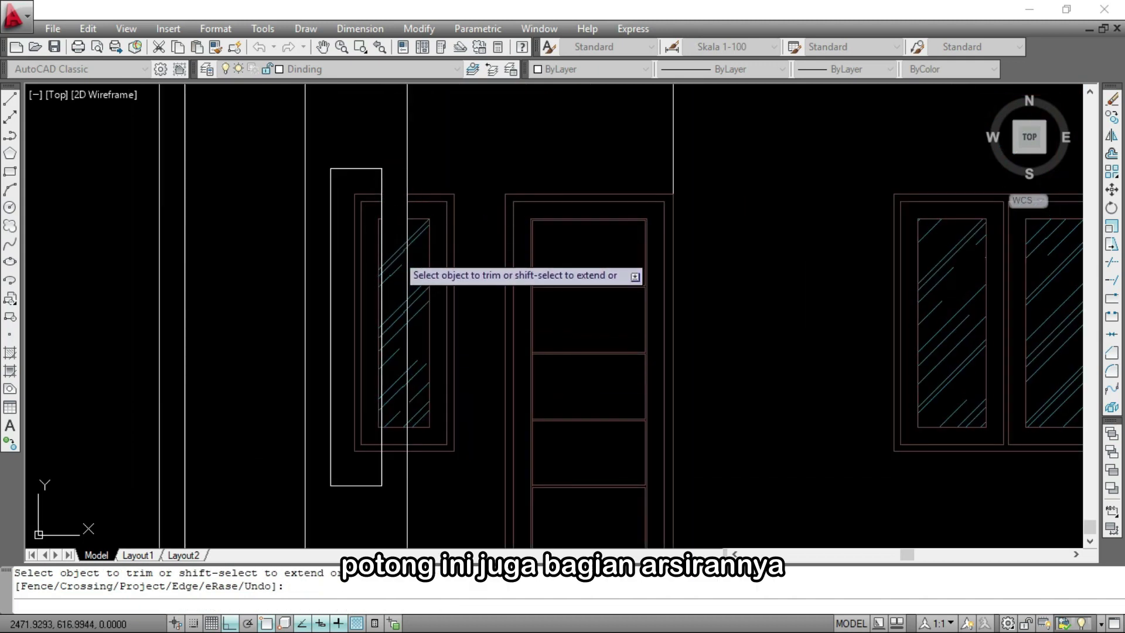
Trim the narrow window's lower frame lines where they cross the right post
scroll(378, 448, up, 4)
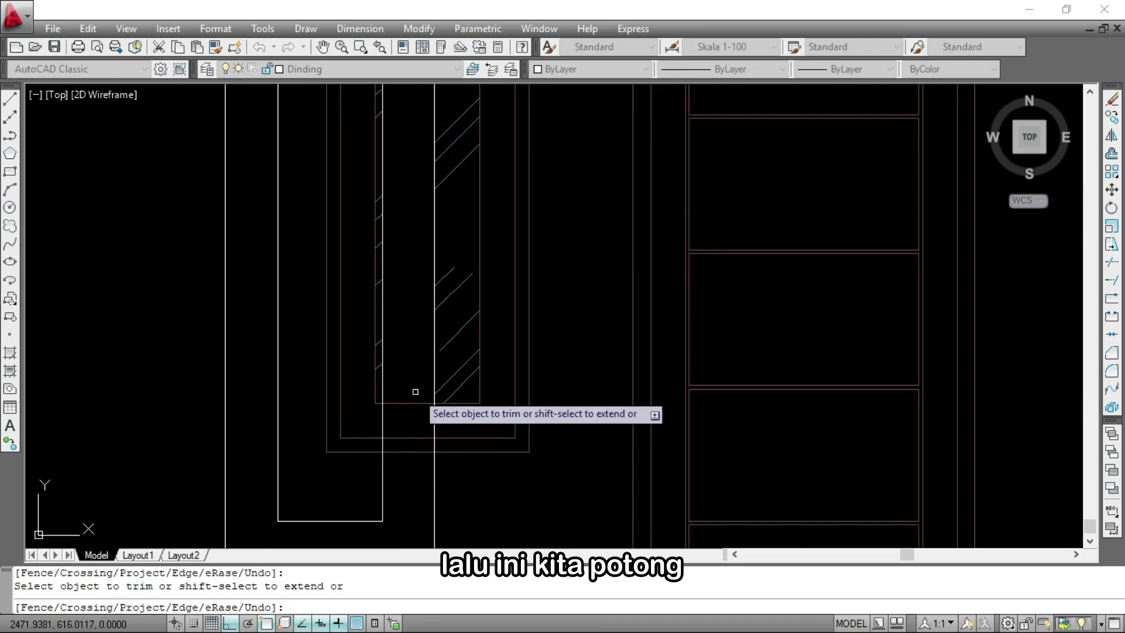
click(412, 400)
click(409, 469)
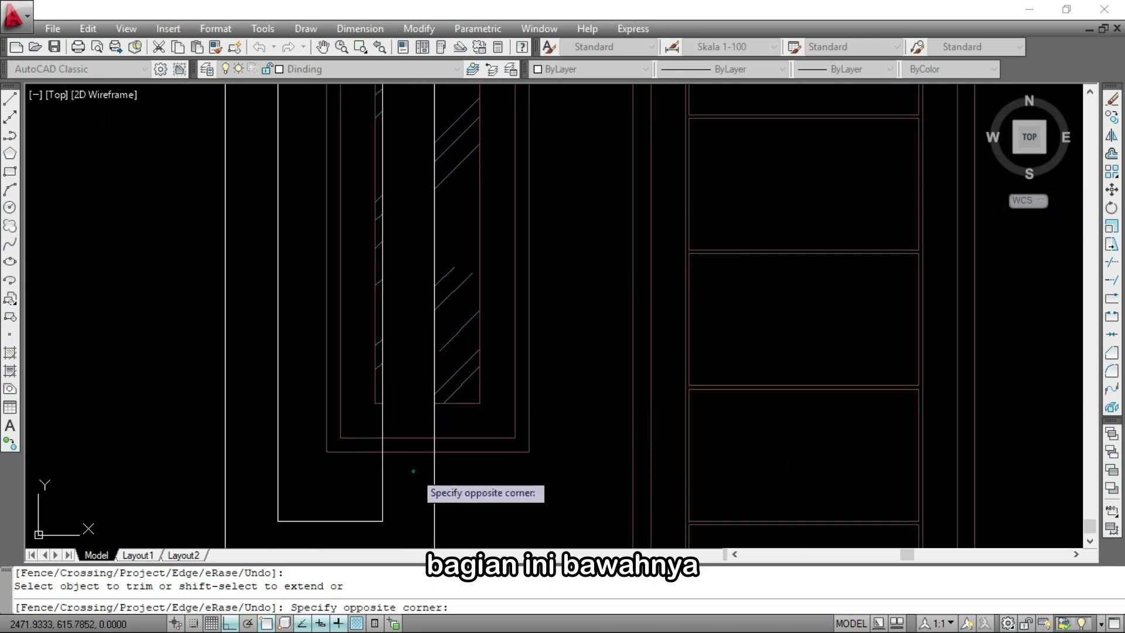
click(406, 434)
scroll(407, 445, down, 4)
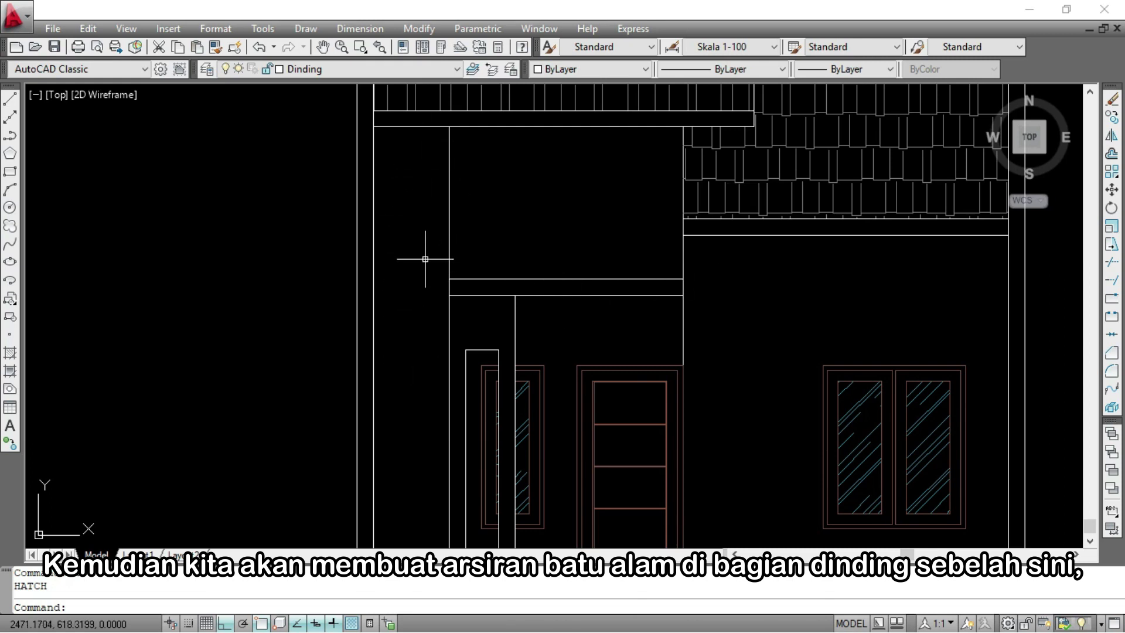
Make Arsiran the current layer and choose the predefined PLAST pattern for a new hatch
click(388, 73)
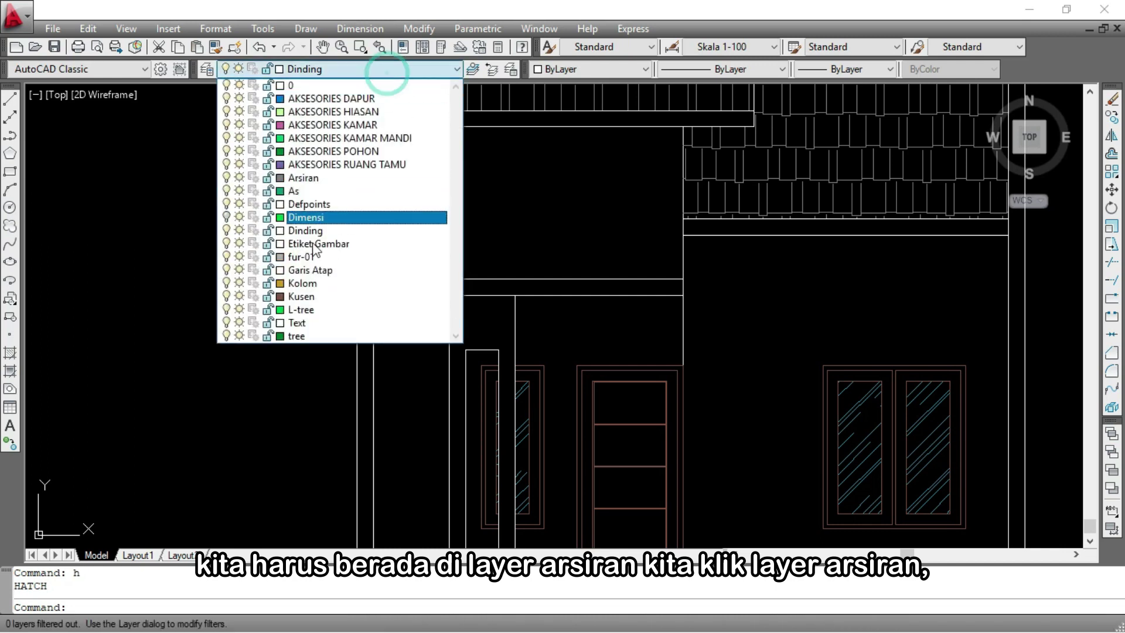
click(309, 184)
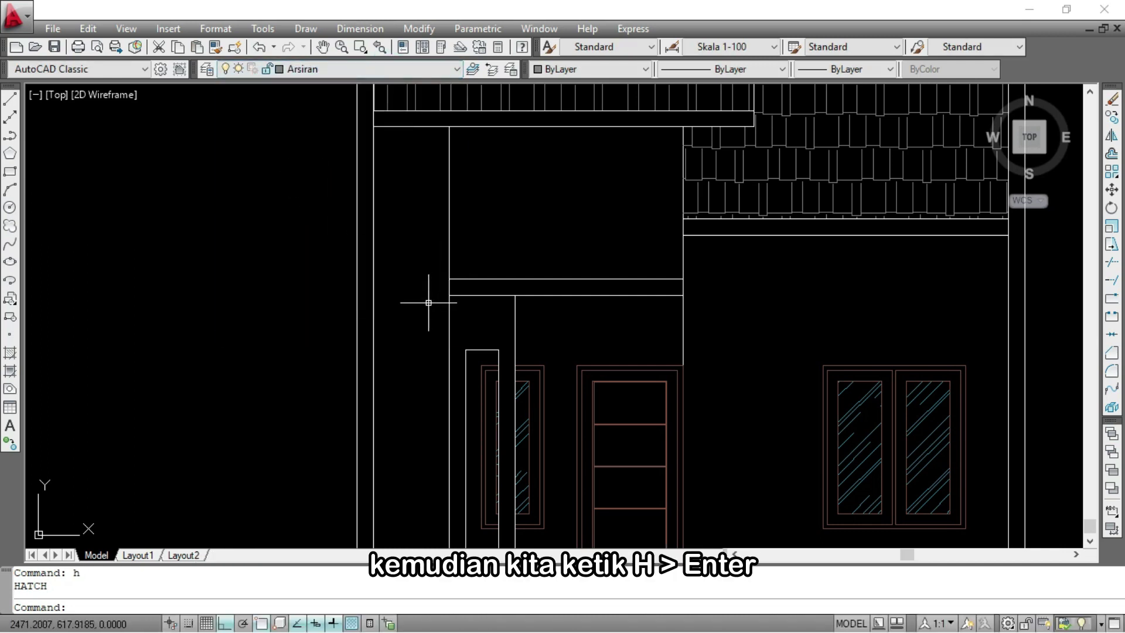
key(Return)
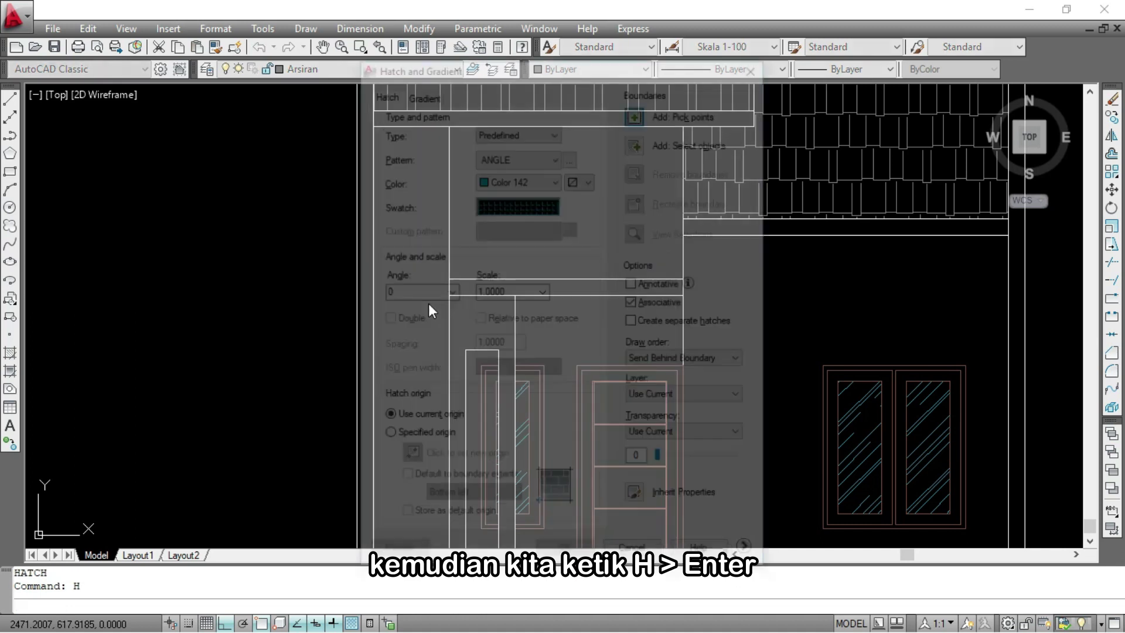
click(571, 157)
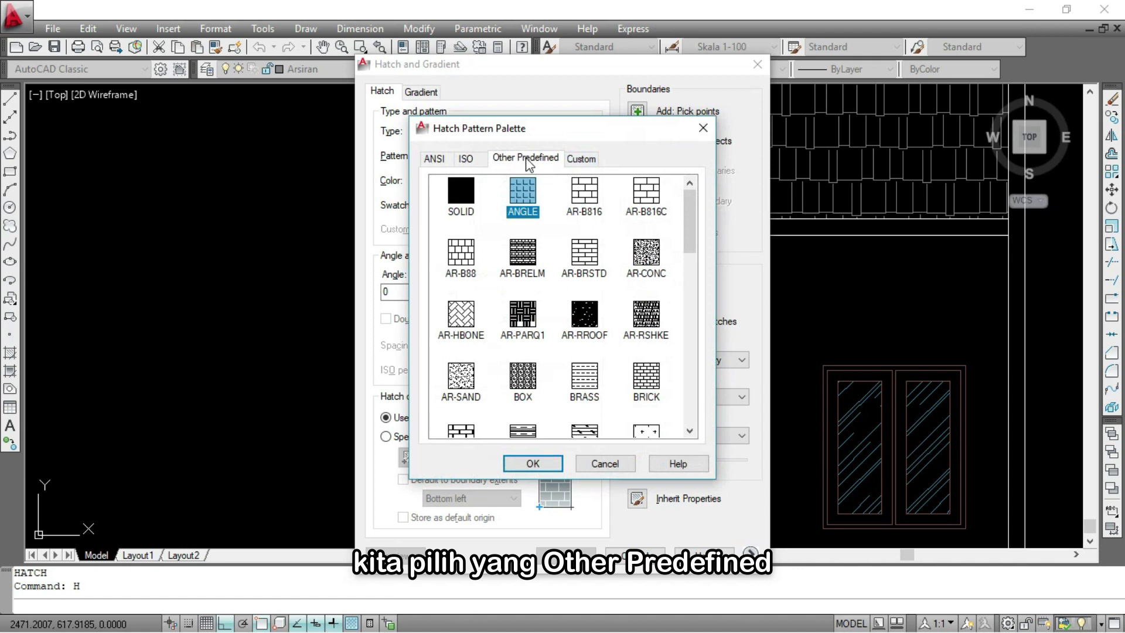
click(524, 159)
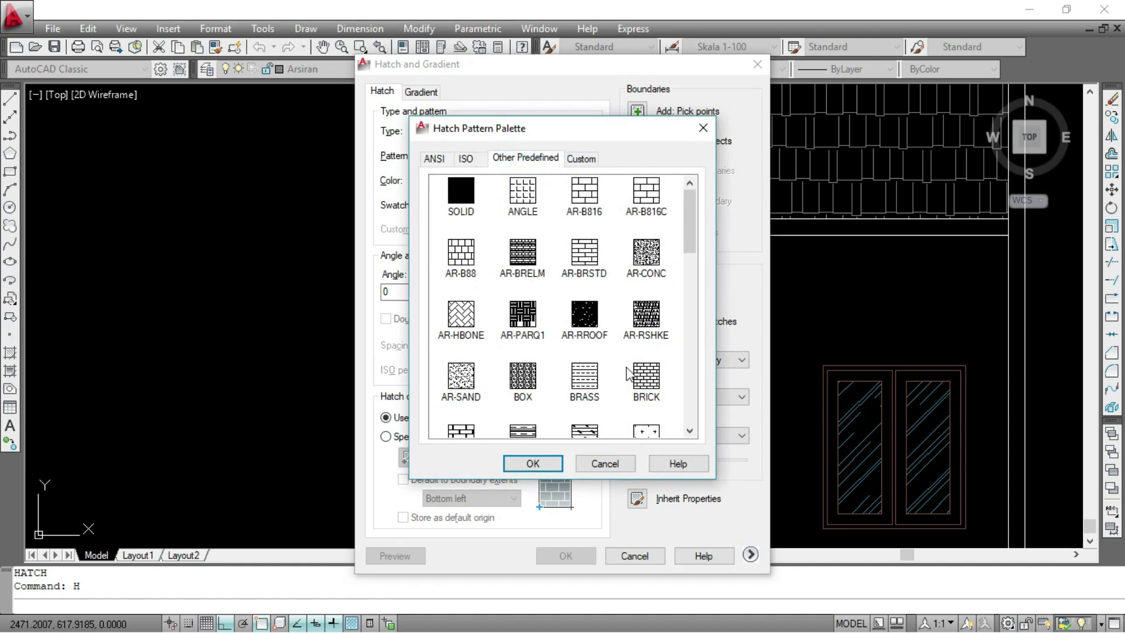
scroll(539, 319, down, 5)
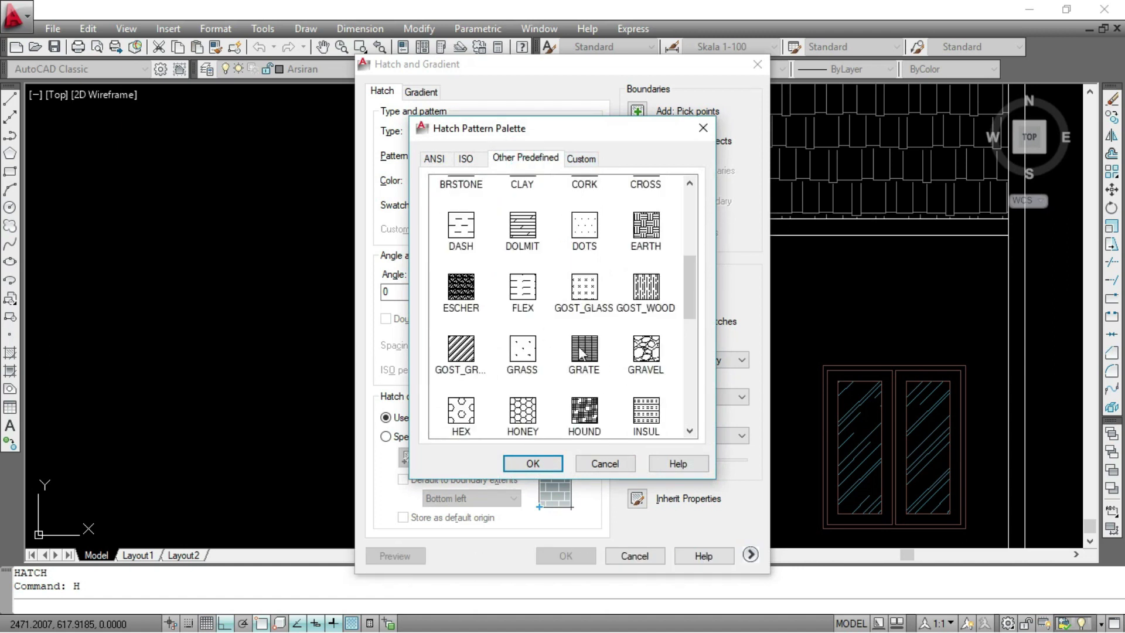
scroll(583, 338, down, 3)
click(646, 291)
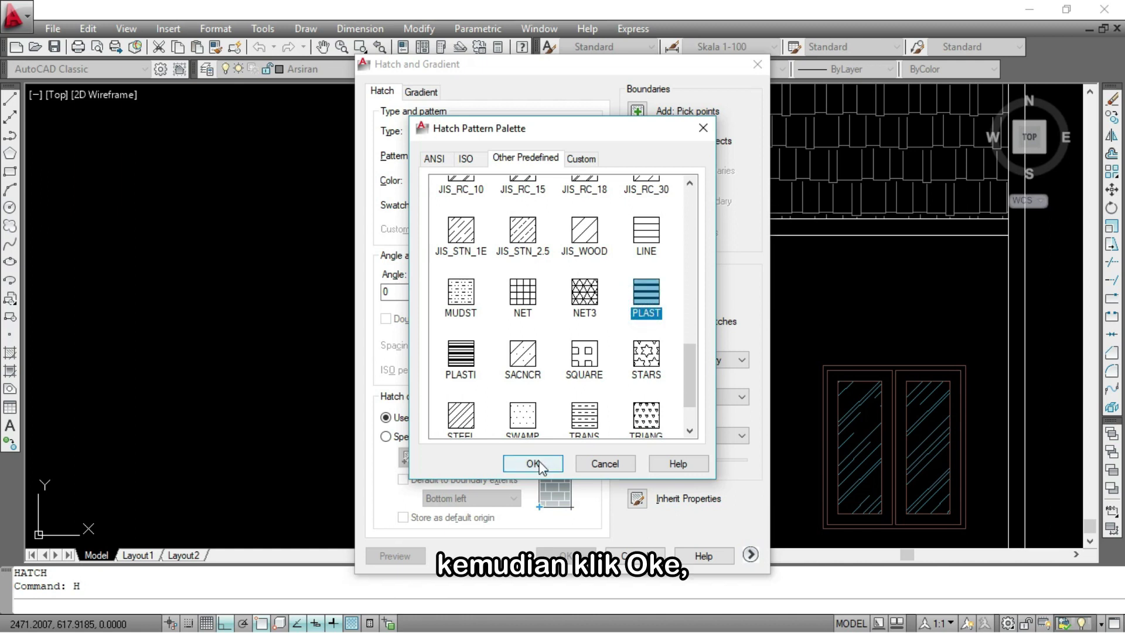
click(535, 463)
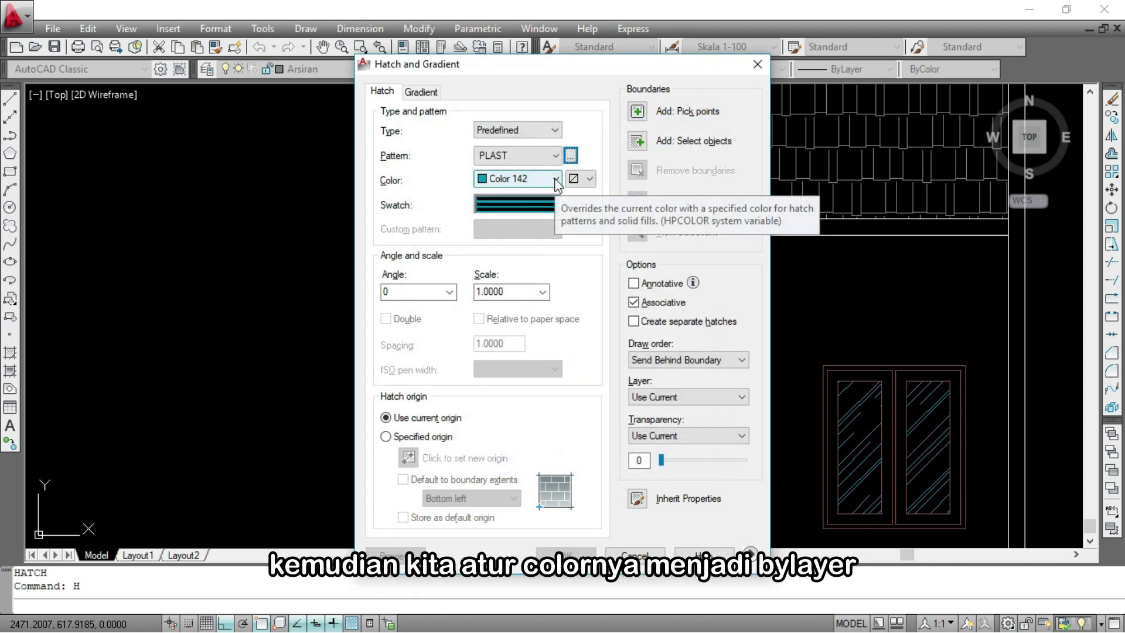
Set the PLAST hatch colour to ByLayer and its scale to 0.1
click(556, 179)
click(497, 208)
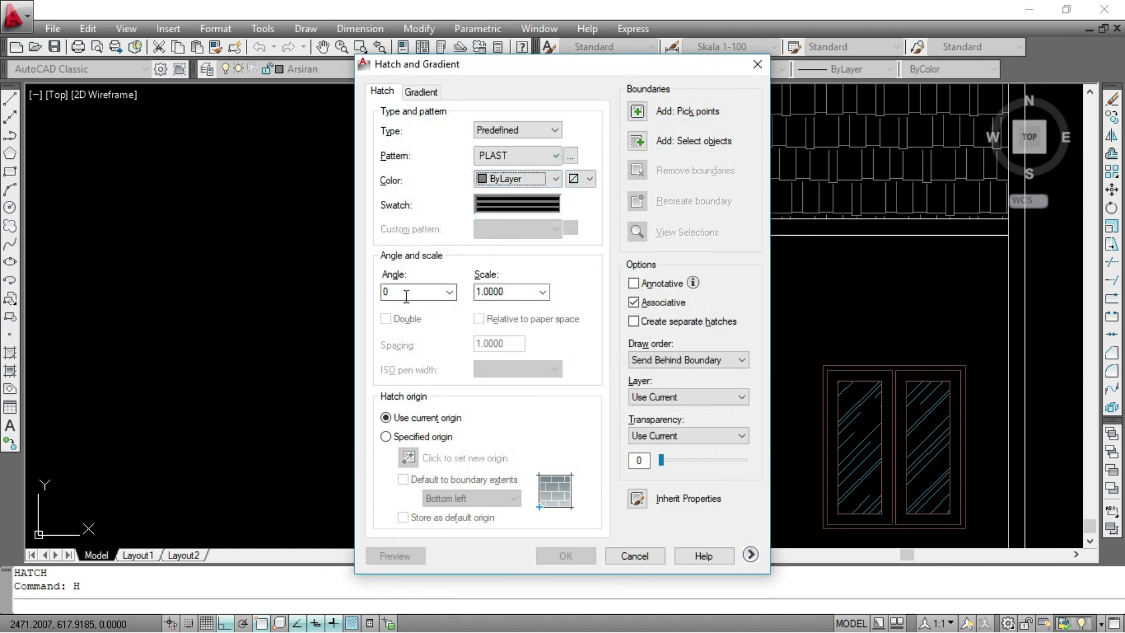
click(501, 293)
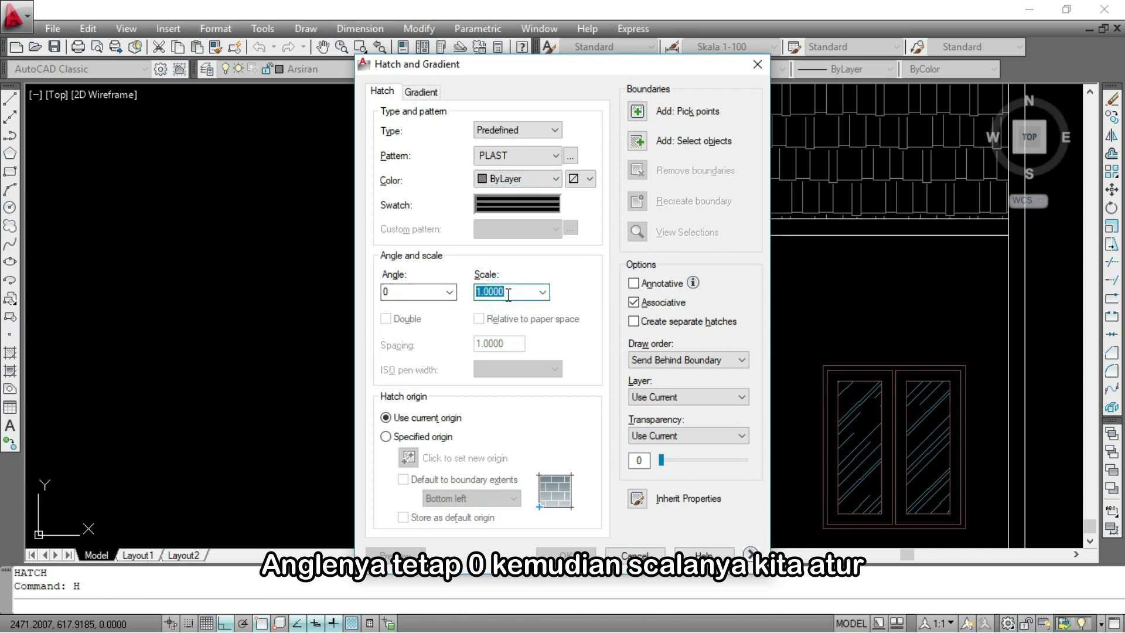
text(0.1)
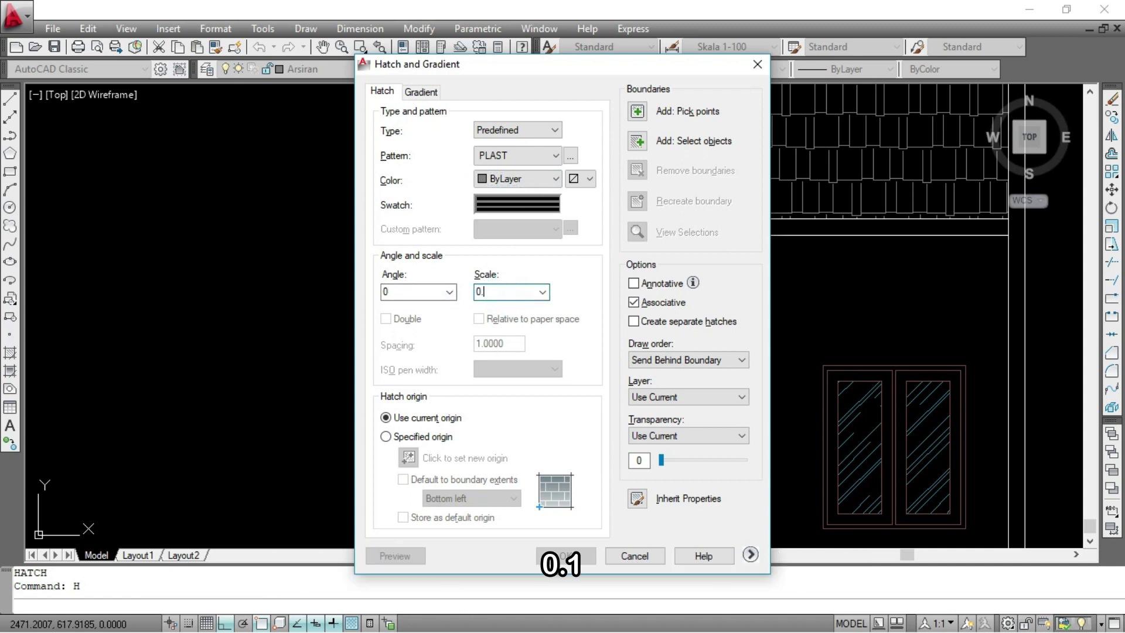
Apply the PLAST hatch to the narrow front wall strip left of the terrace post, previewing it before accepting
click(638, 112)
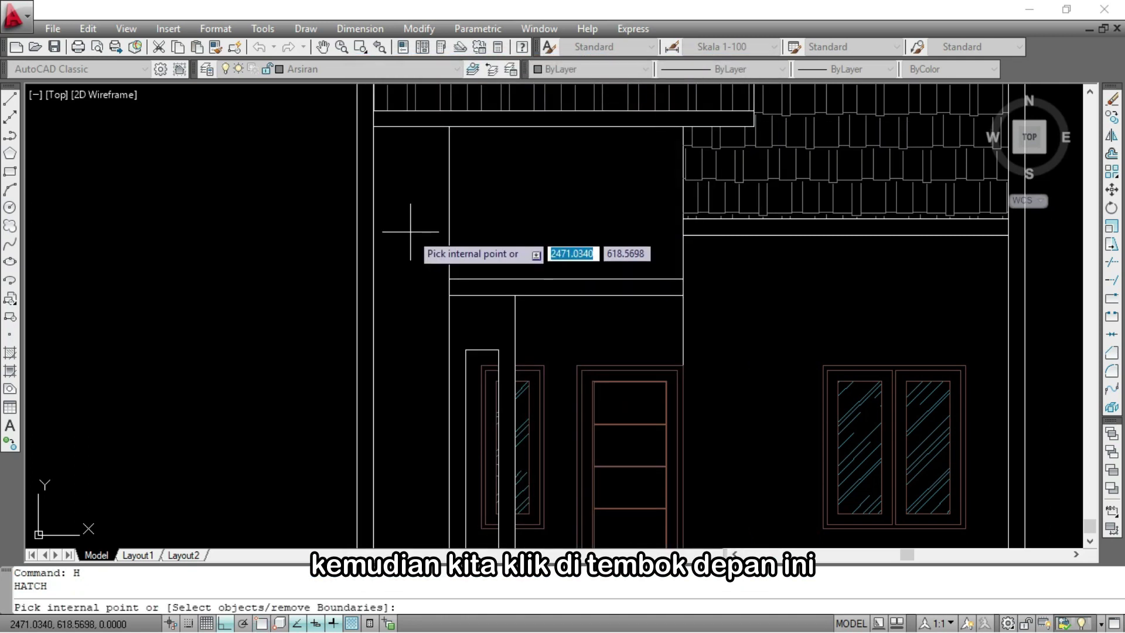
click(411, 231)
key(Return)
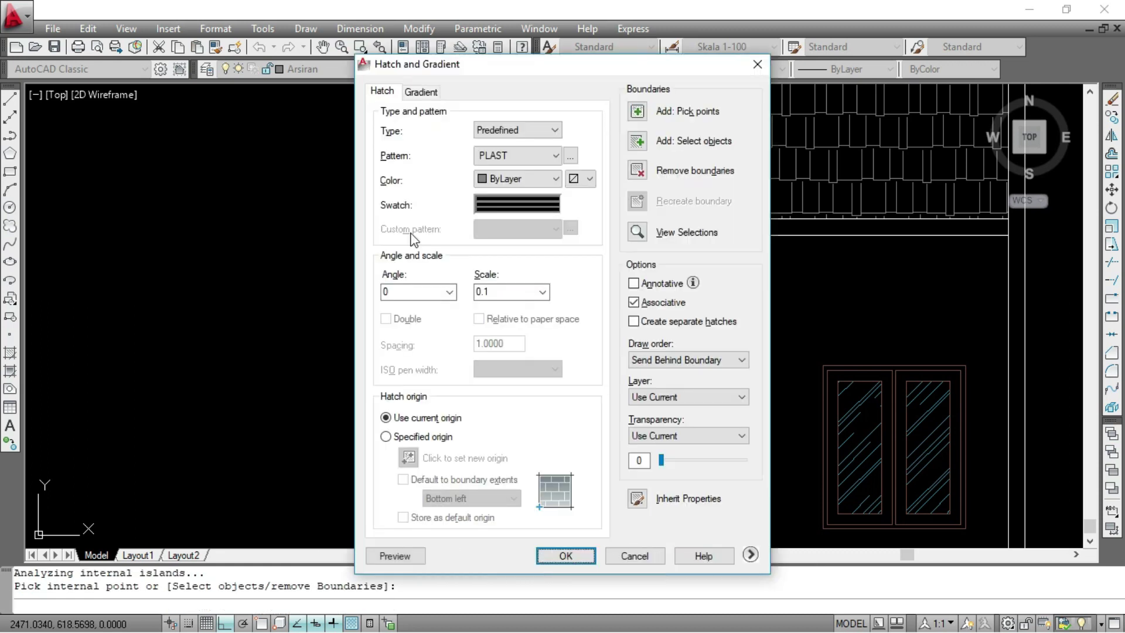
click(402, 553)
scroll(421, 530, down, 3)
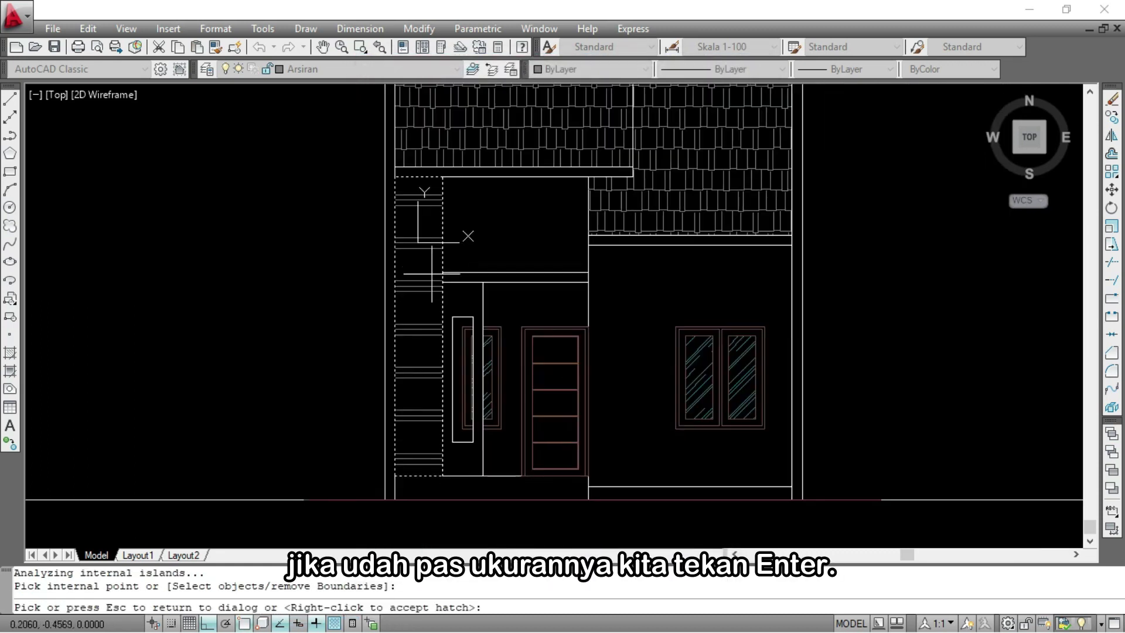
scroll(428, 330, up, 2)
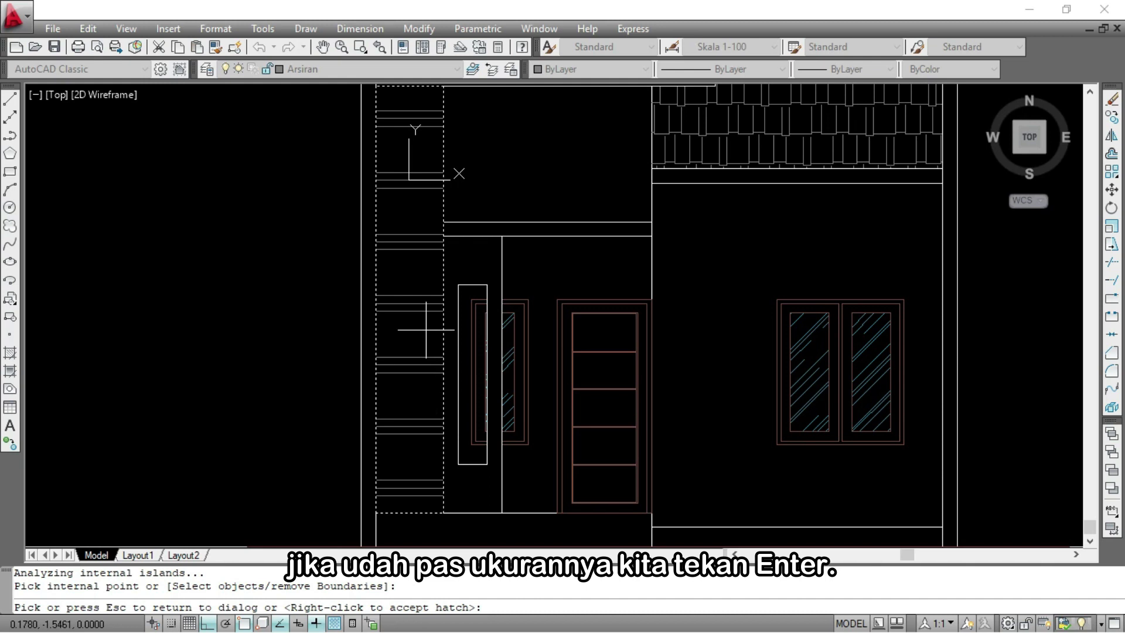
key(Return)
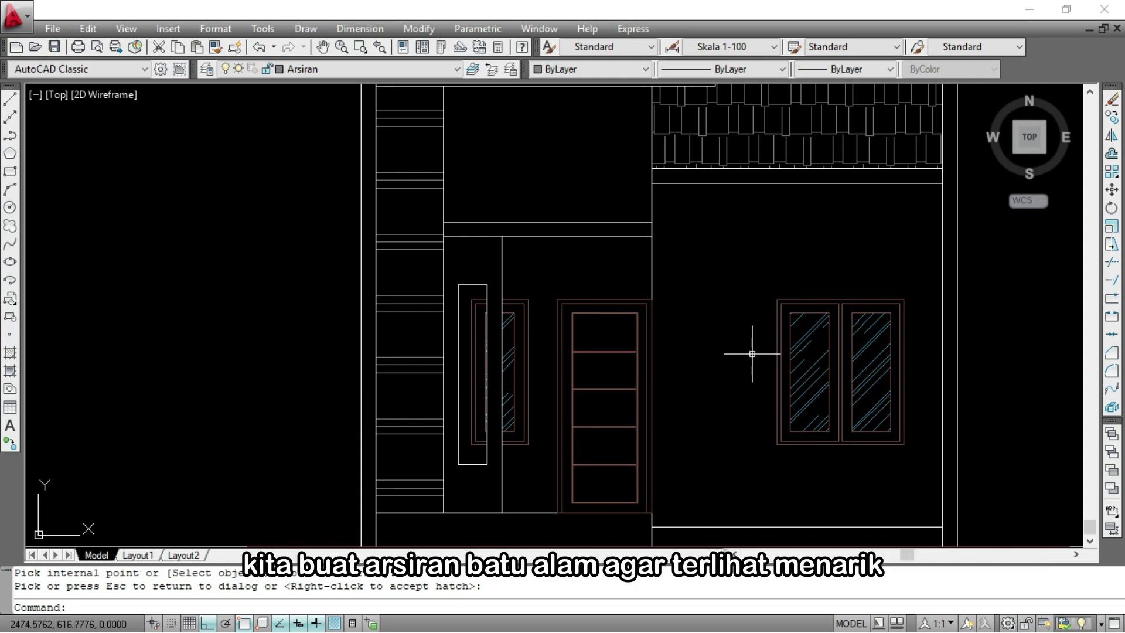
Draw a vertical line from the double window frame's upper-left corner up to the underside of the eaves
text(L)
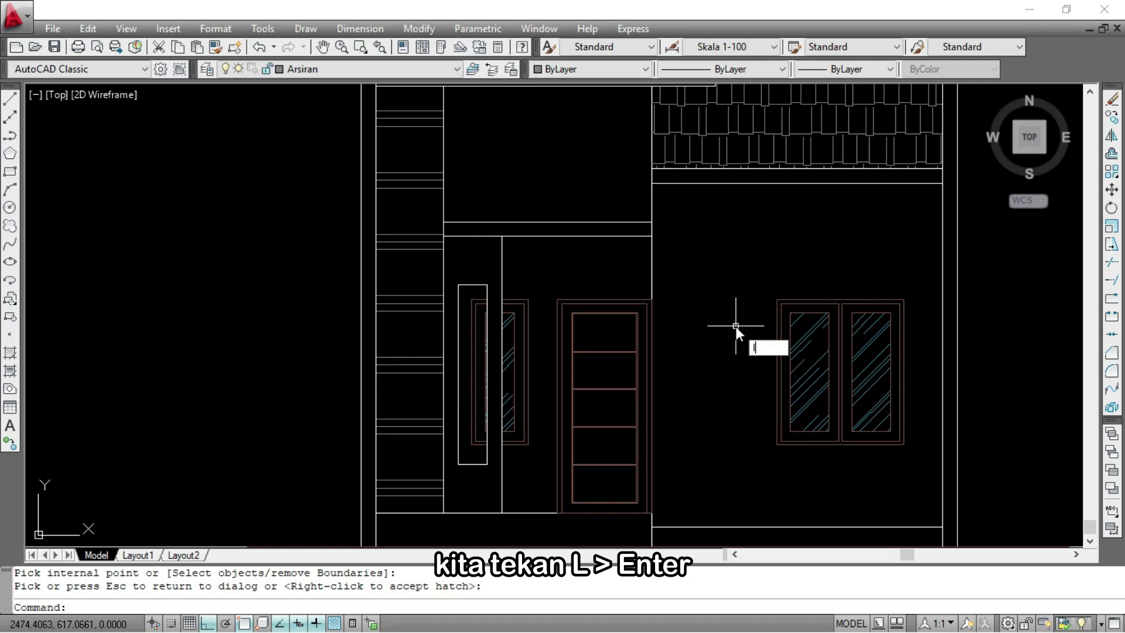
key(Return)
scroll(774, 298, up, 2)
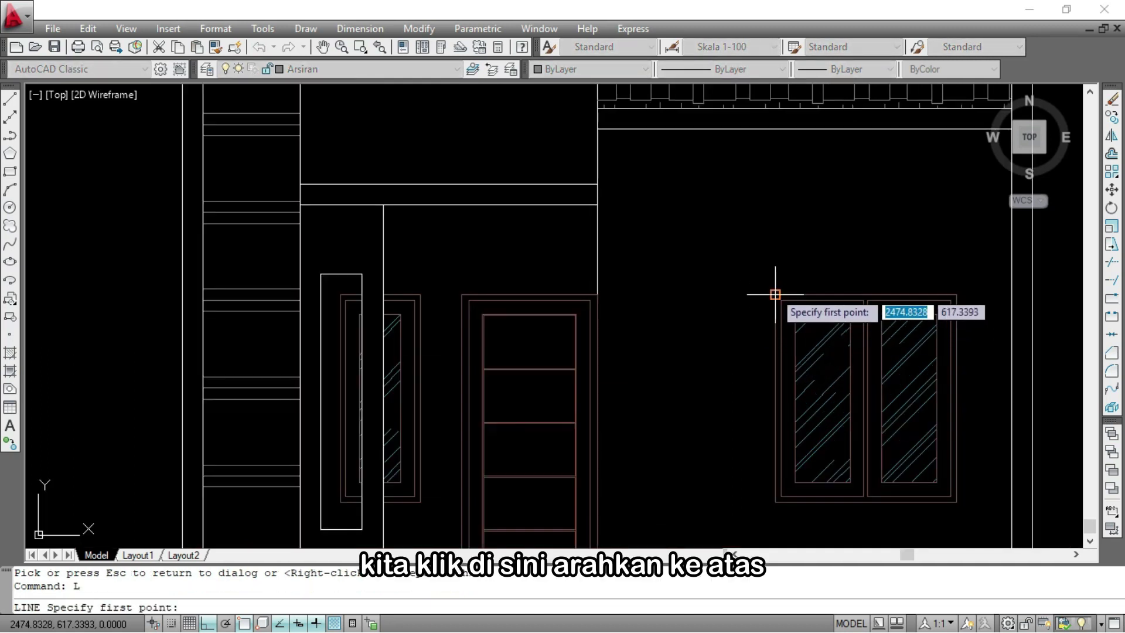
click(774, 295)
click(776, 127)
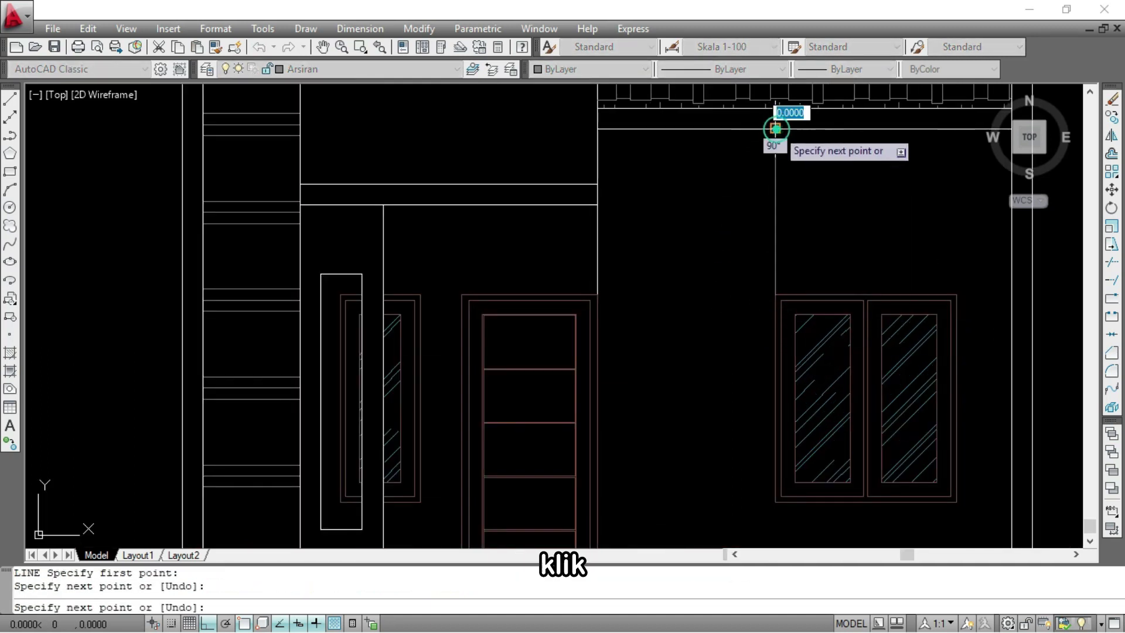
key(Return)
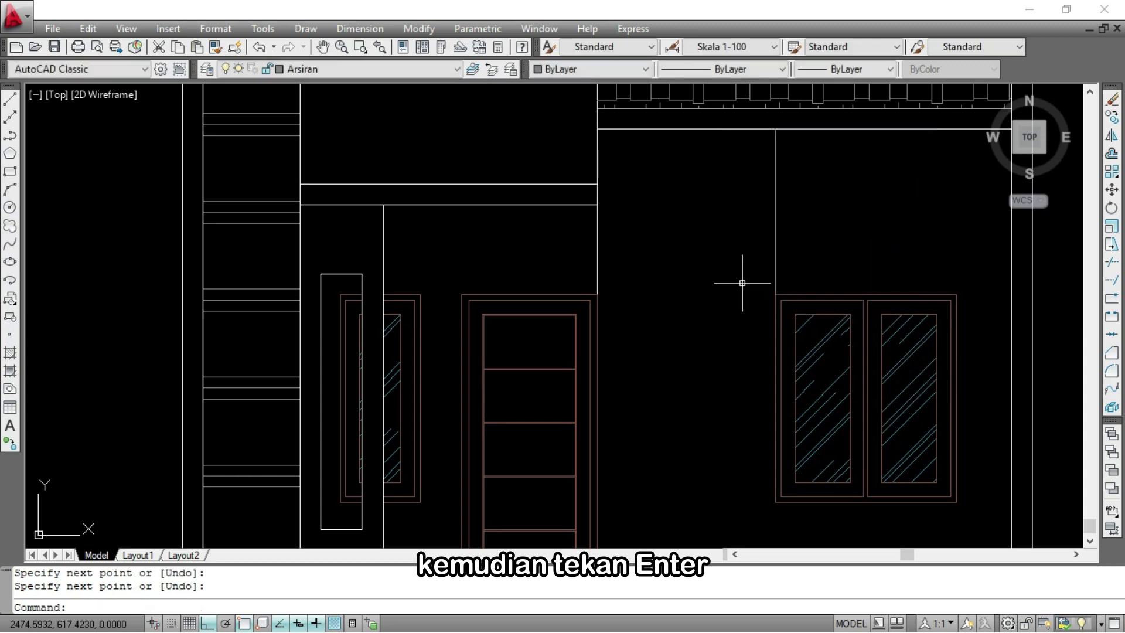
Stretch the vertical line's lower end down to the upper line of the wall base
click(778, 281)
click(775, 295)
scroll(775, 293, down, 3)
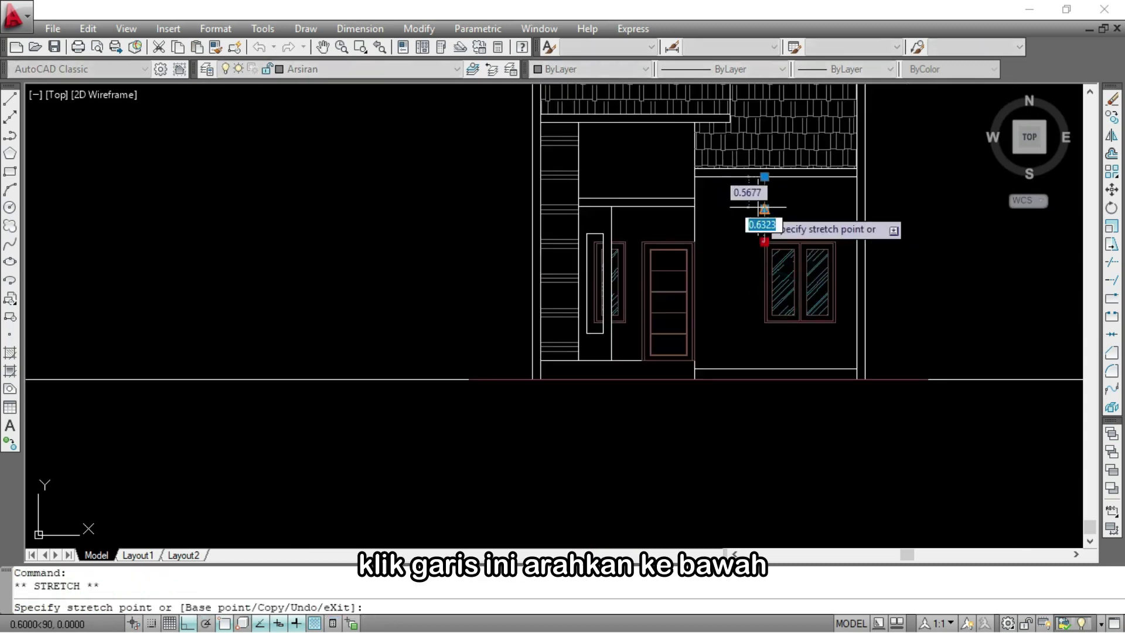
scroll(768, 302, up, 3)
click(778, 378)
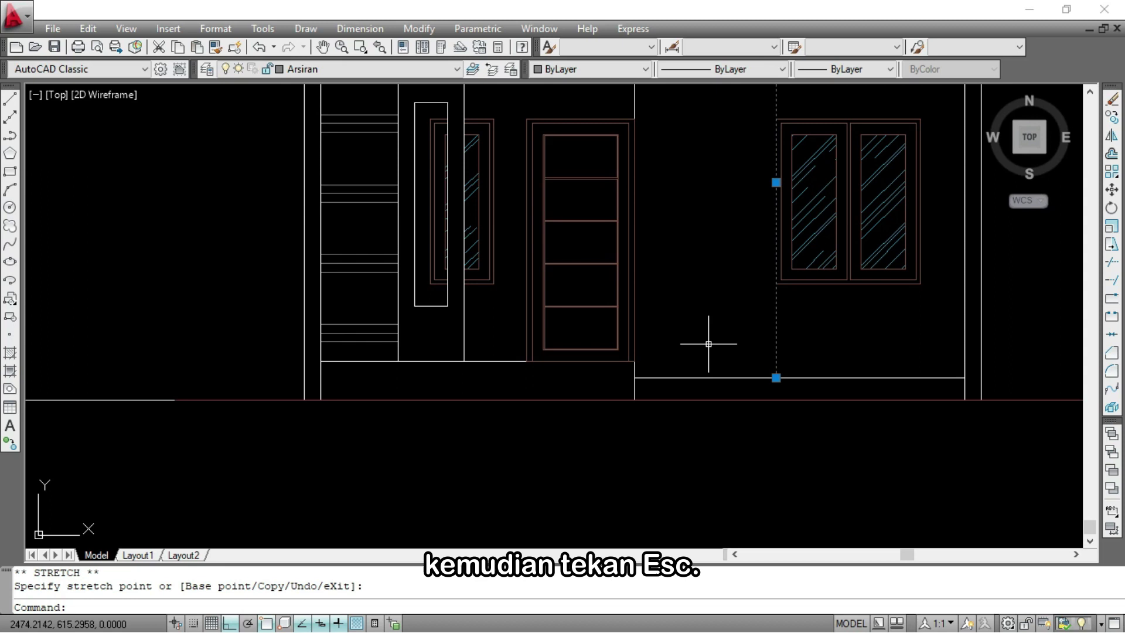
key(Escape)
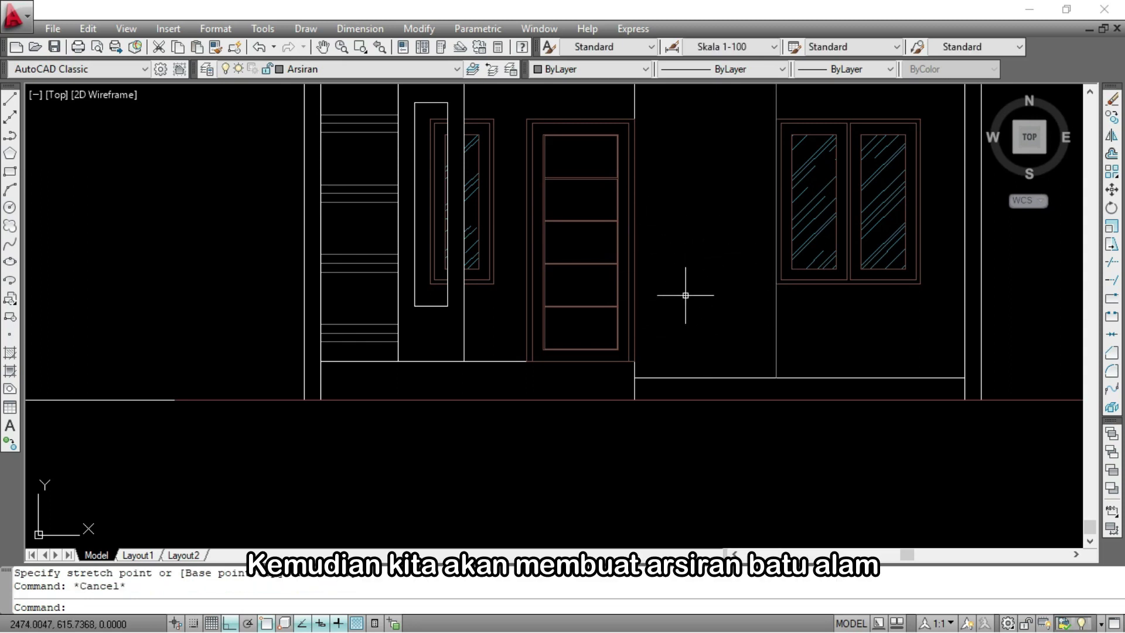
Set up a new hatch with the predefined PLASTI pattern at a scale of 0.1
text(H)
key(Return)
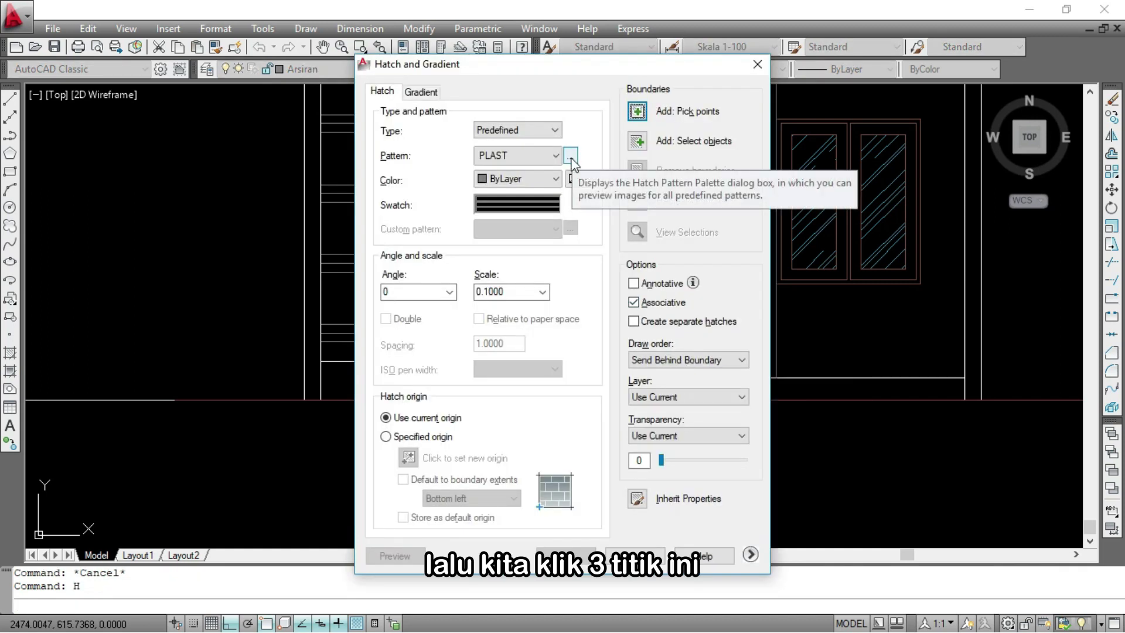
click(570, 156)
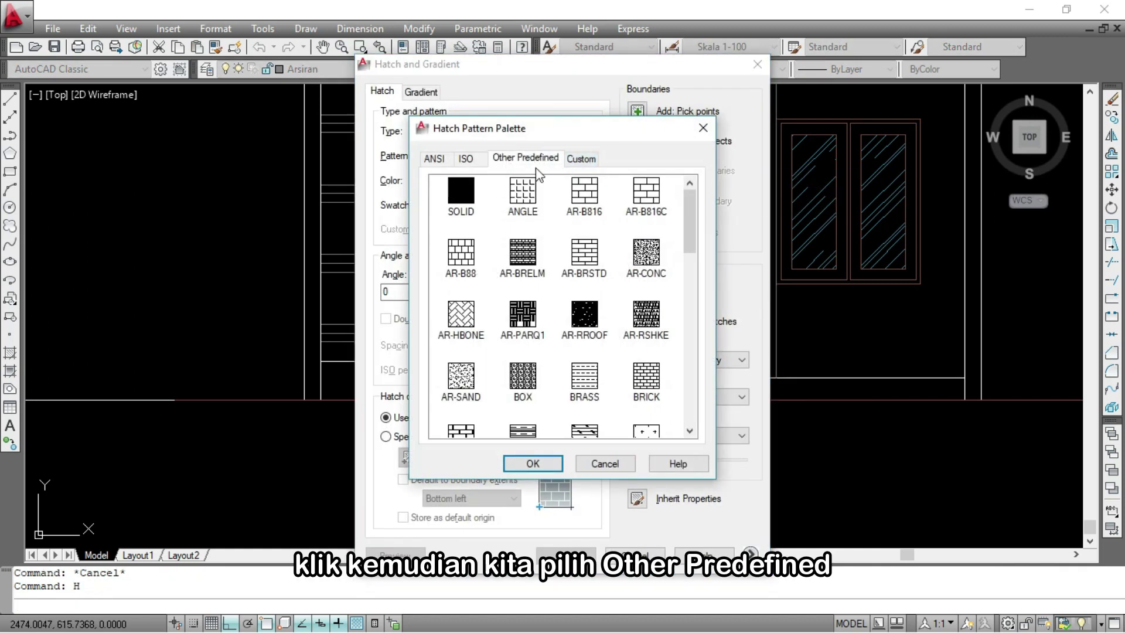
scroll(558, 307, down, 2)
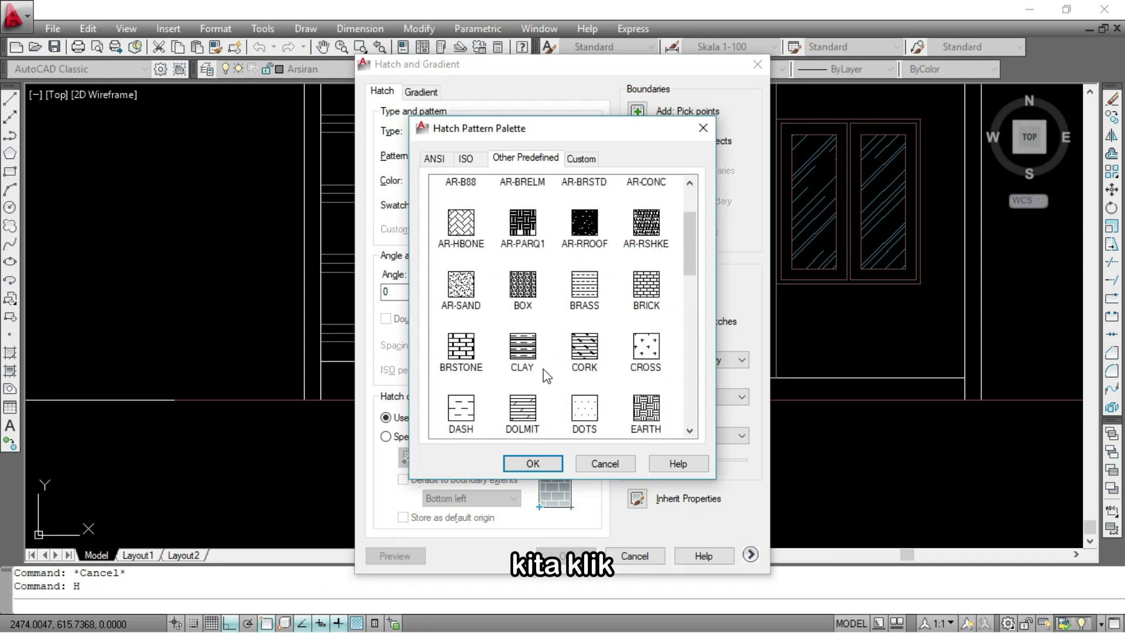
scroll(547, 375, down, 8)
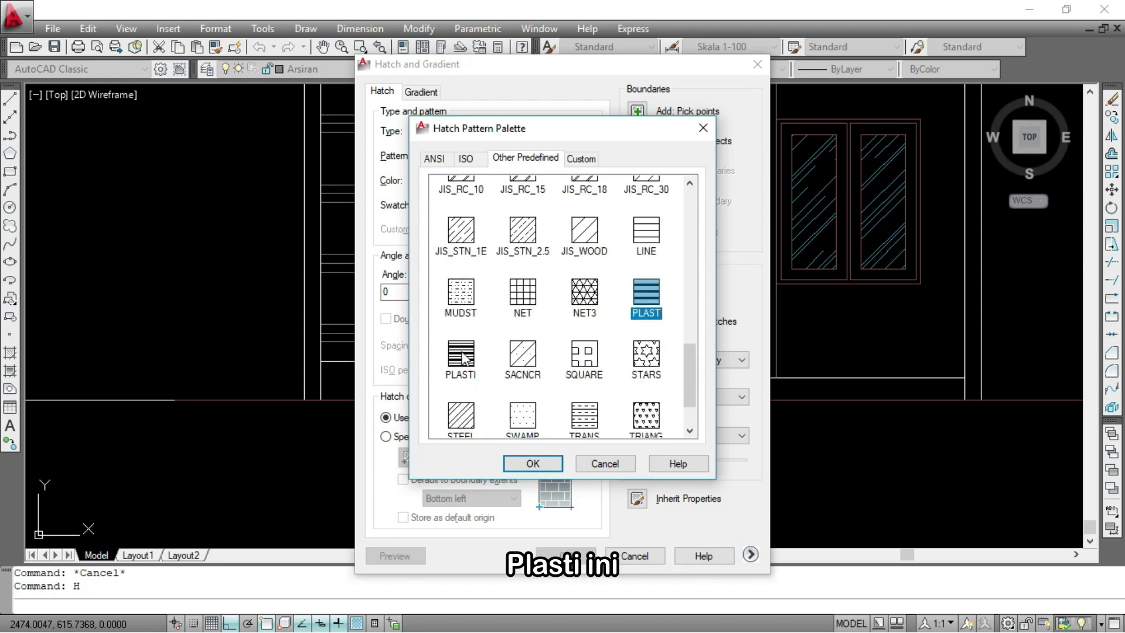
click(462, 353)
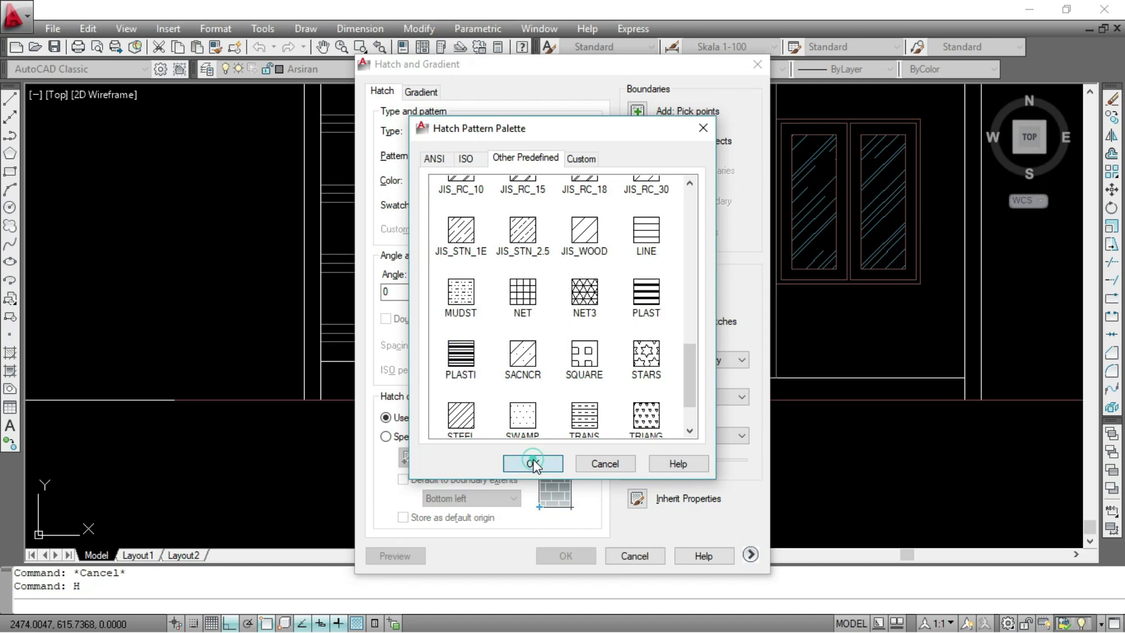
click(533, 464)
double_click(507, 293)
text(0.1)
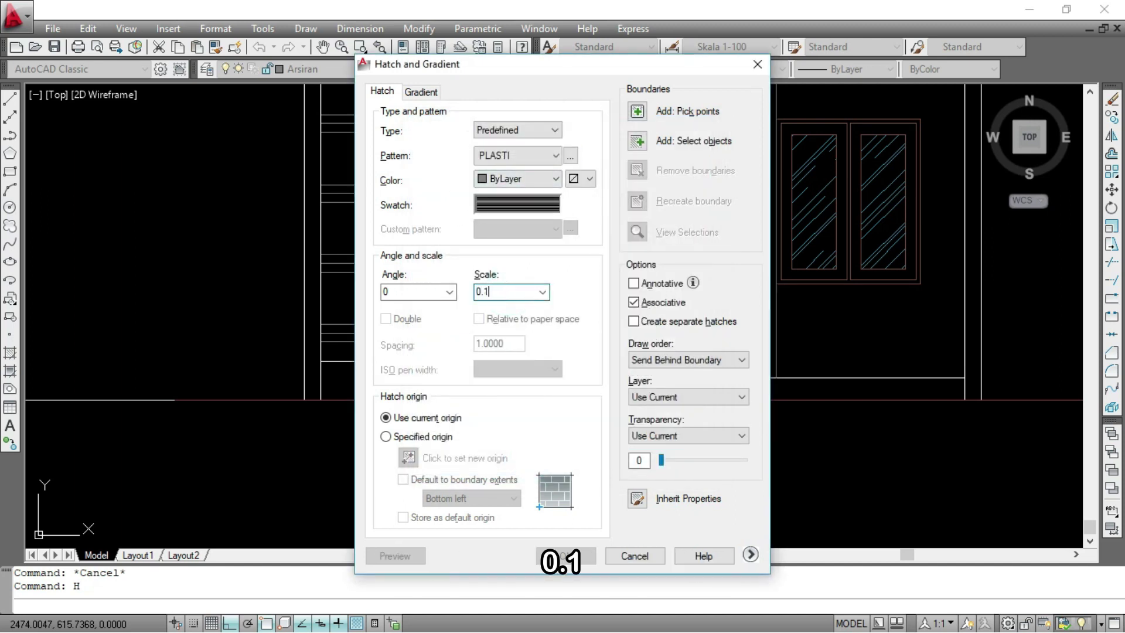
Apply the PLASTI hatch to the wall area between the door and the double window, previewing it before accepting
click(637, 113)
scroll(689, 161, down, 1)
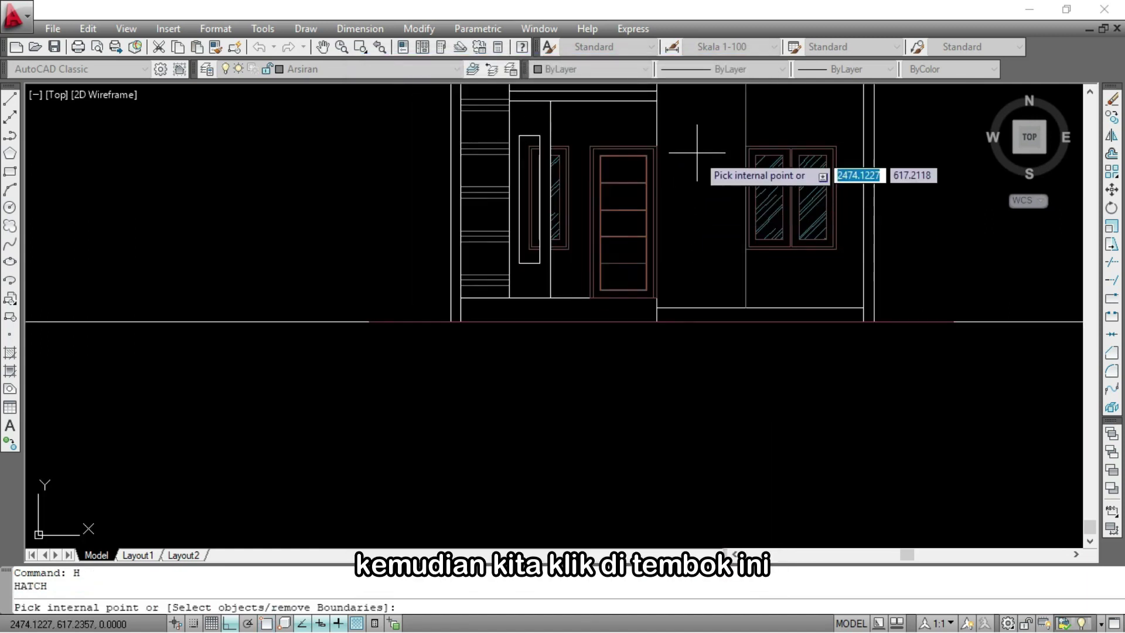
scroll(697, 149, up, 1)
click(697, 141)
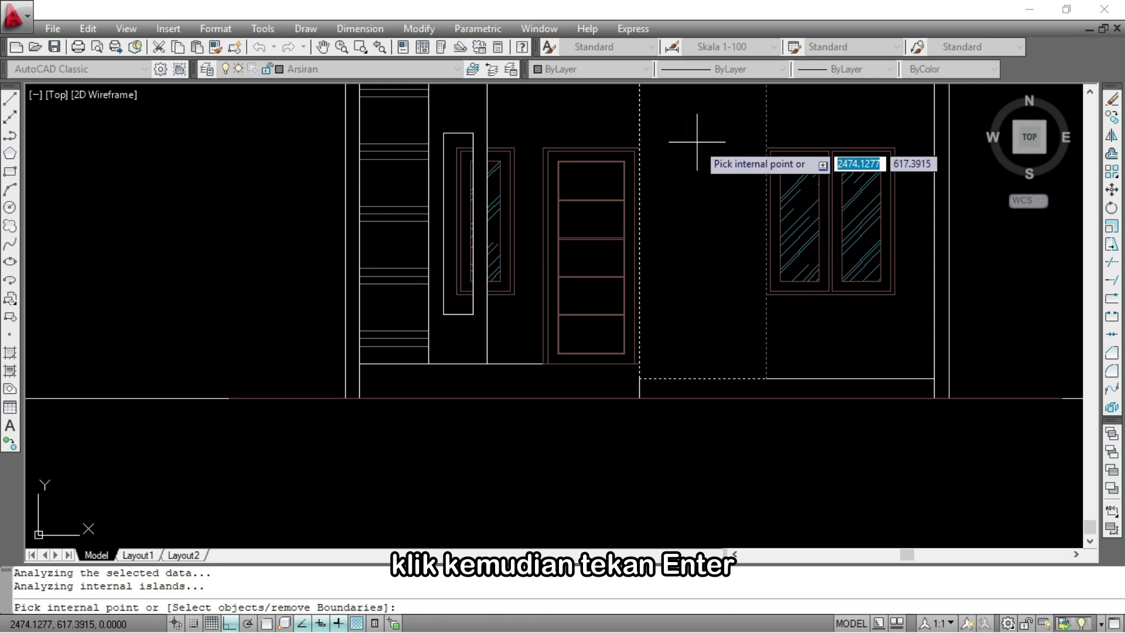
key(Return)
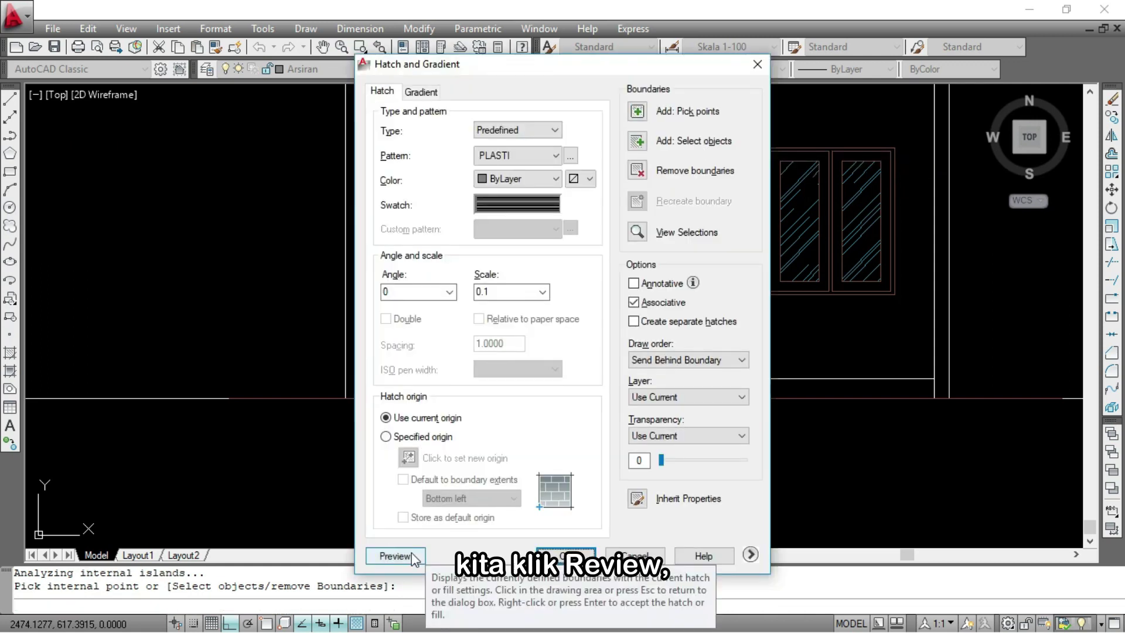
click(411, 553)
scroll(678, 212, up, 1)
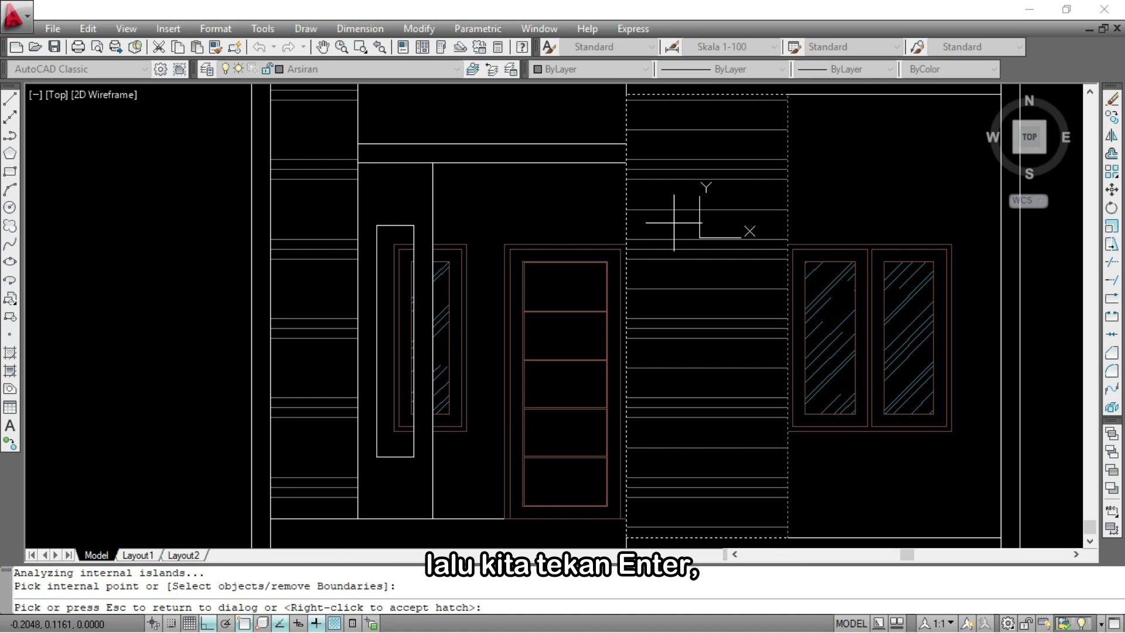
key(Return)
Set up a new hatch for the terrace post with the predefined PLASTI pattern at a scale of 0.01
scroll(510, 257, down, 2)
scroll(511, 176, down, 1)
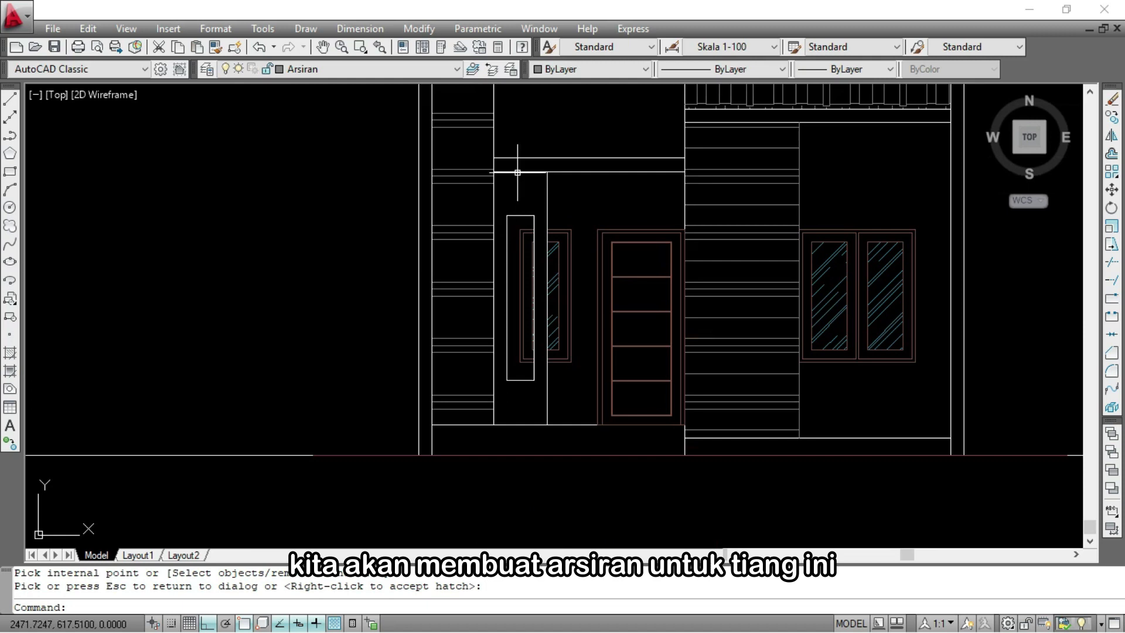
scroll(527, 251, up, 2)
text(H)
key(Return)
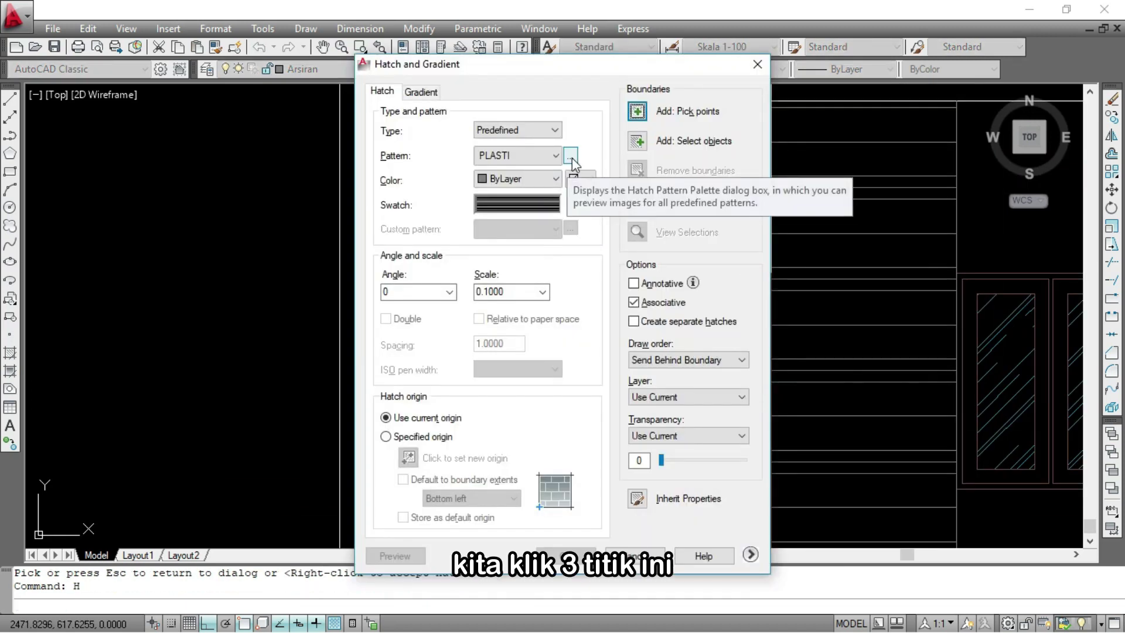
click(571, 156)
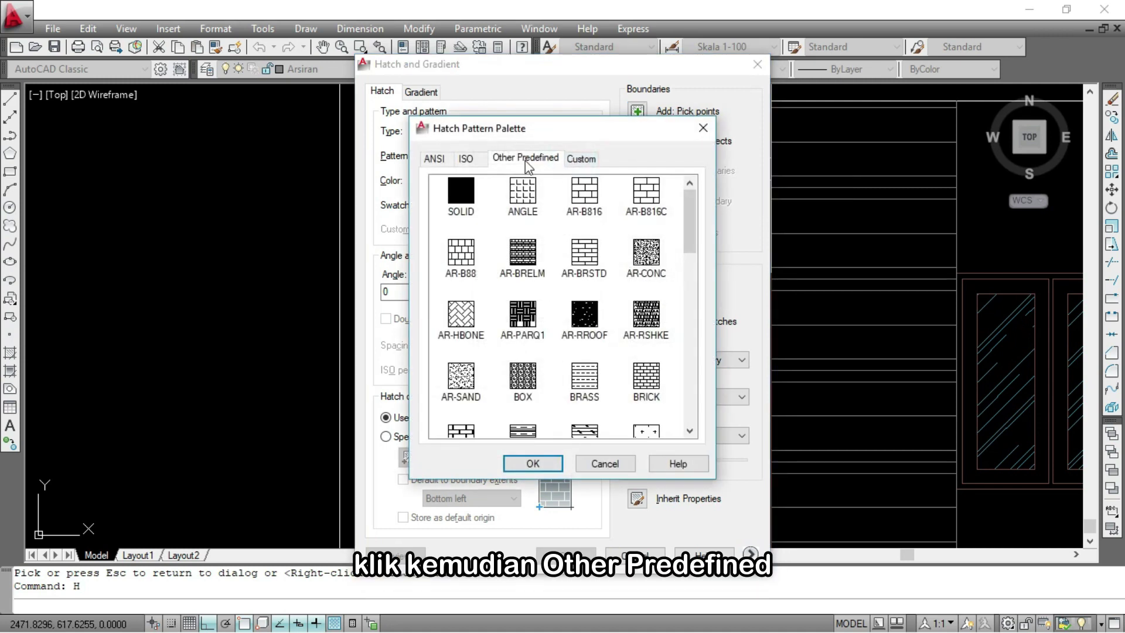
scroll(576, 348, down, 8)
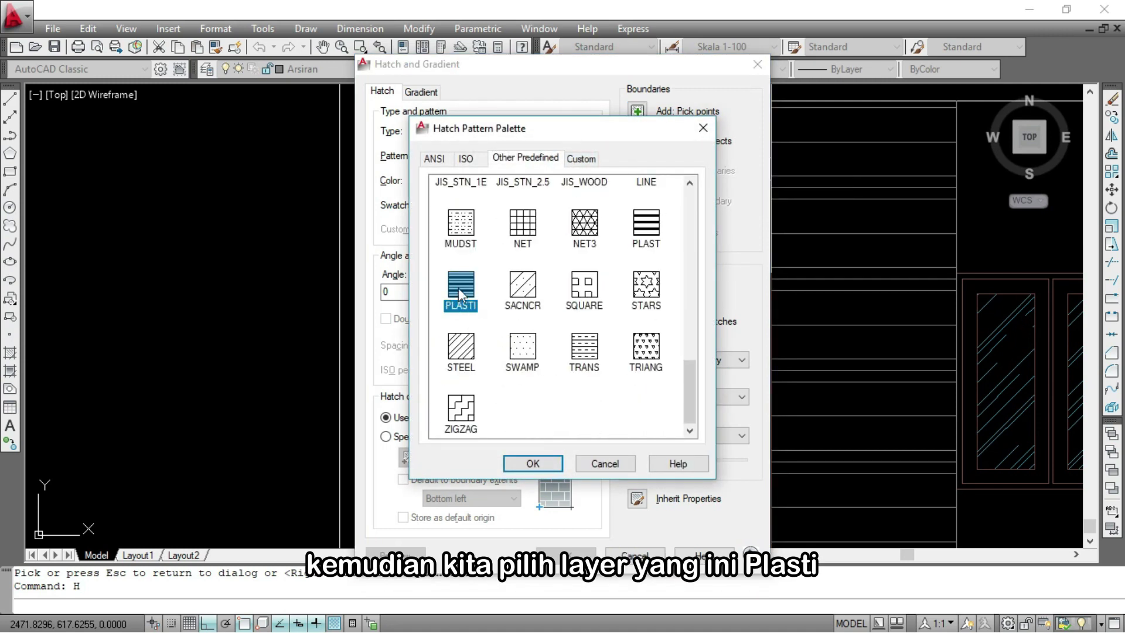
click(533, 464)
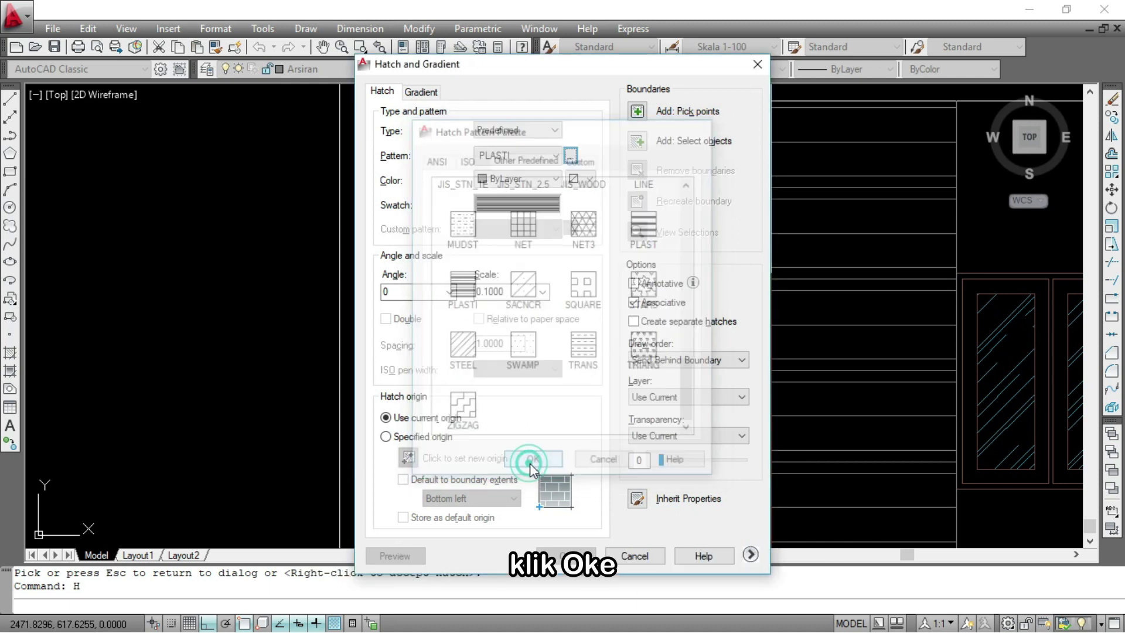
double_click(504, 293)
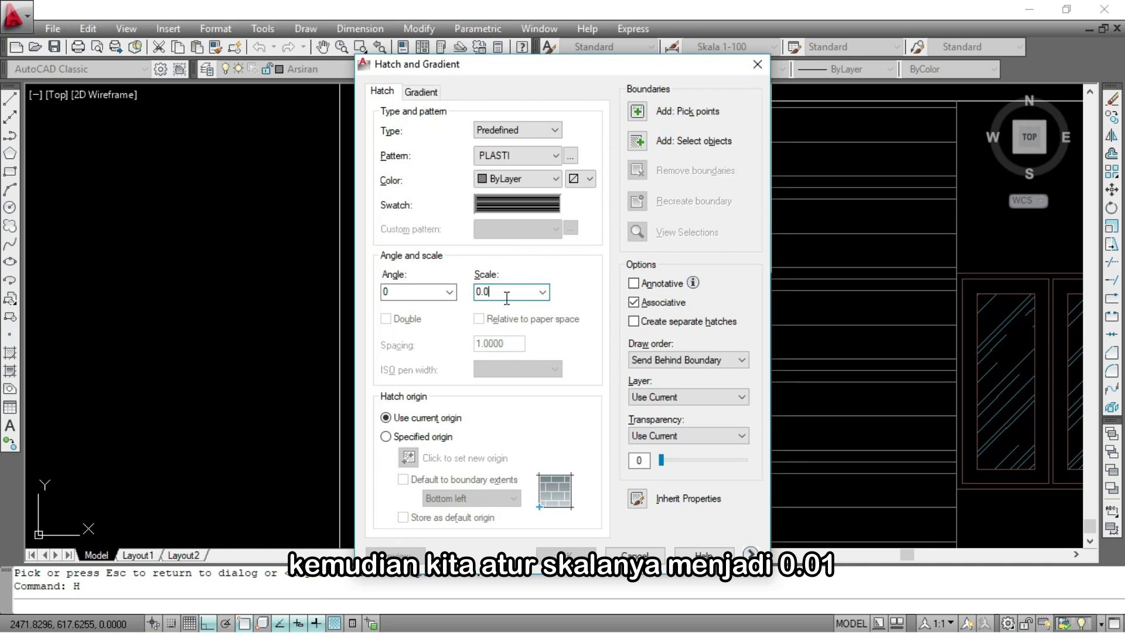
Apply the PLASTI hatch to the terrace post around its inner rectangle, previewing it before accepting
click(637, 111)
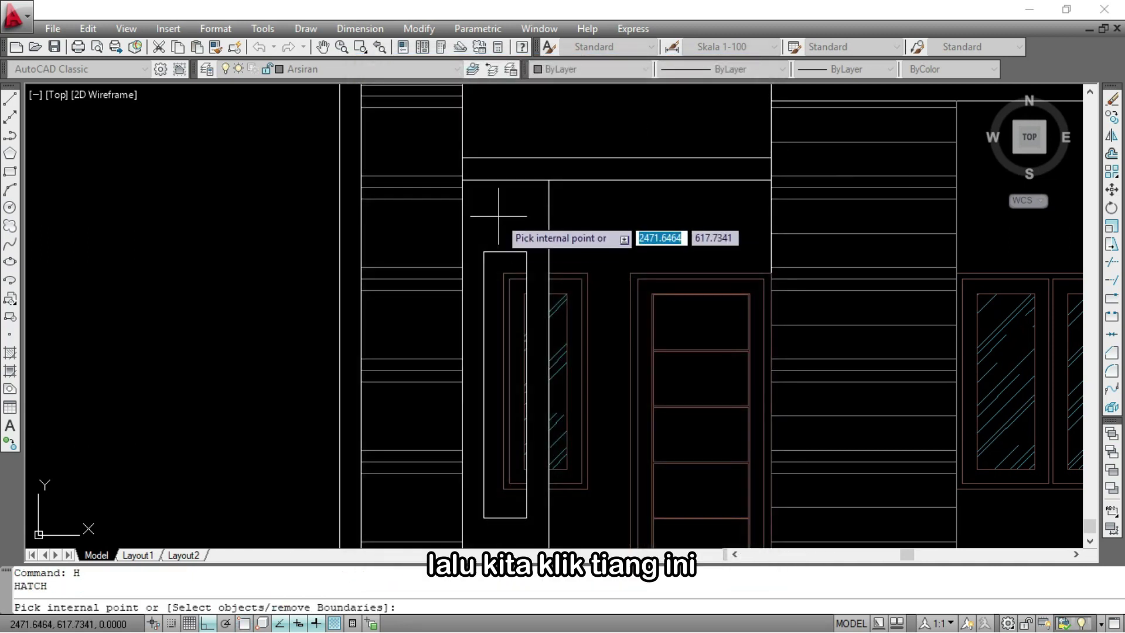
click(499, 215)
key(Return)
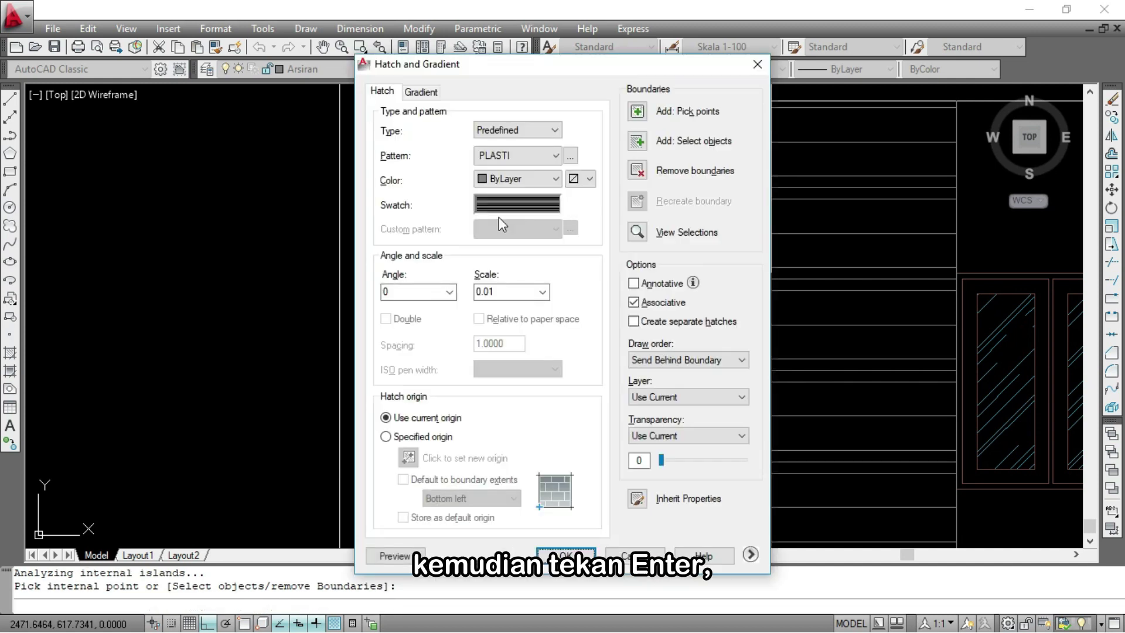
click(398, 555)
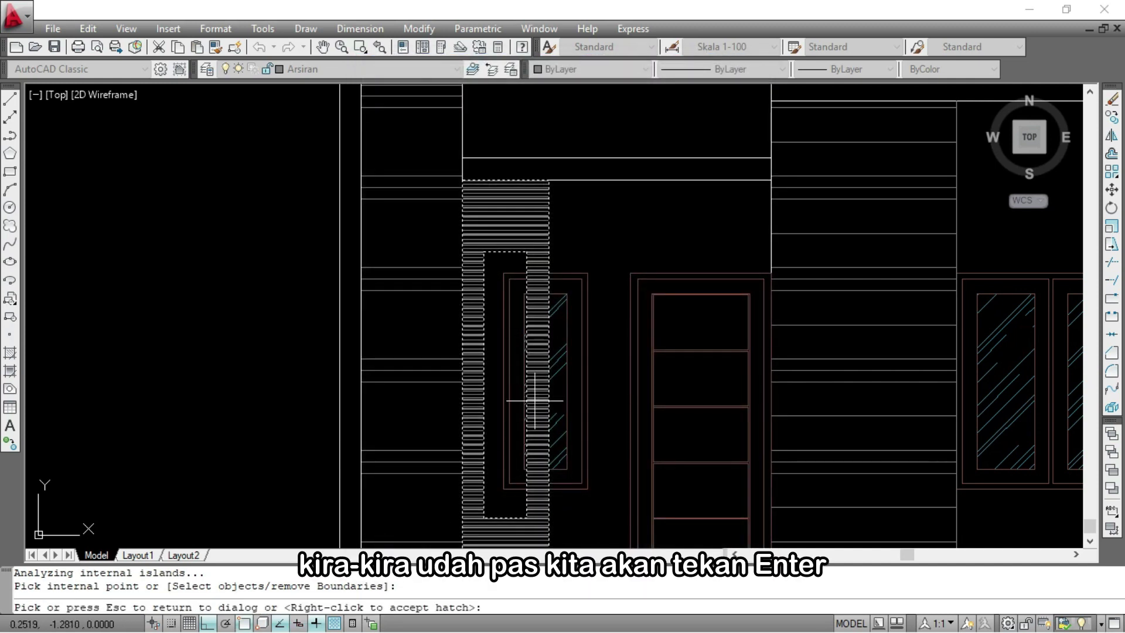
key(Return)
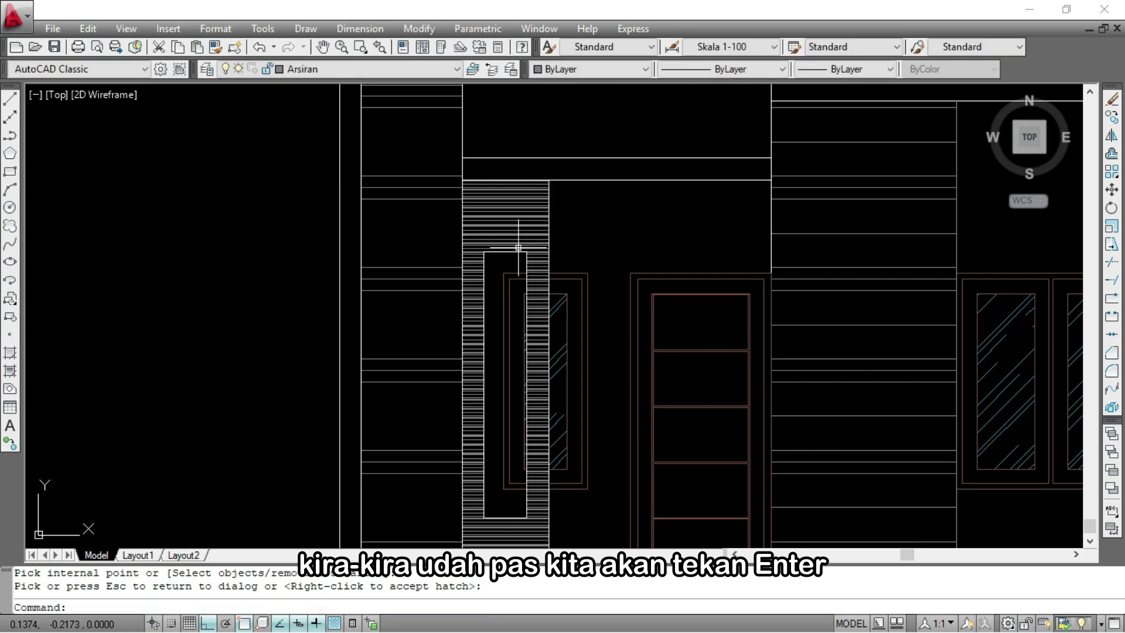
Set up another hatch with the predefined AR-SAND pattern at a scale of 0.1 for the natural stone texture
scroll(528, 264, down, 4)
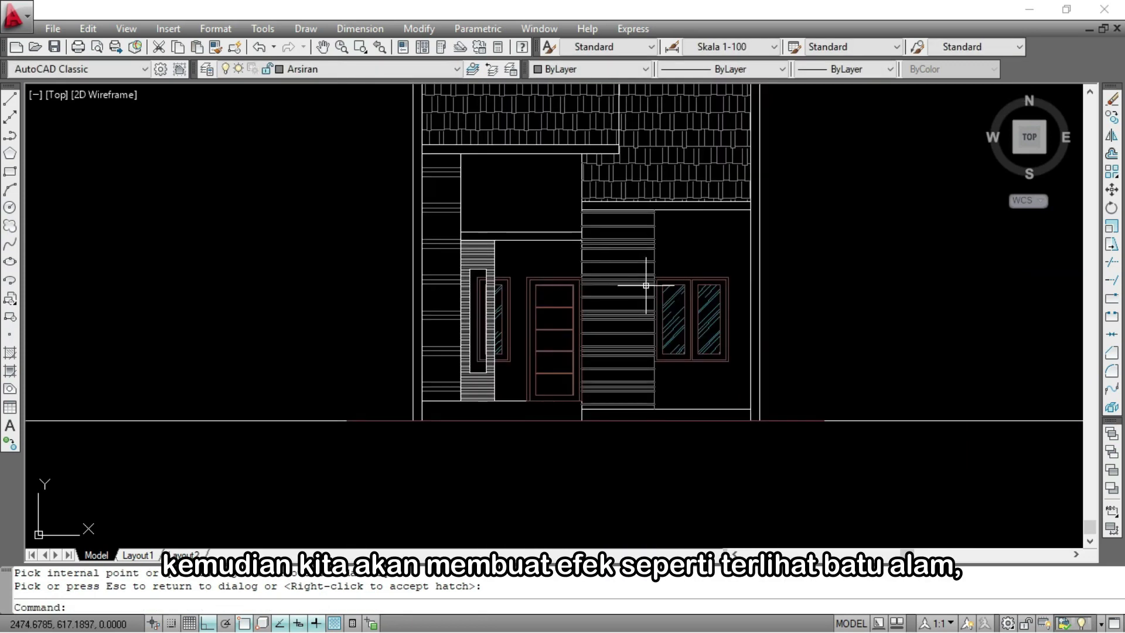
scroll(617, 274, up, 2)
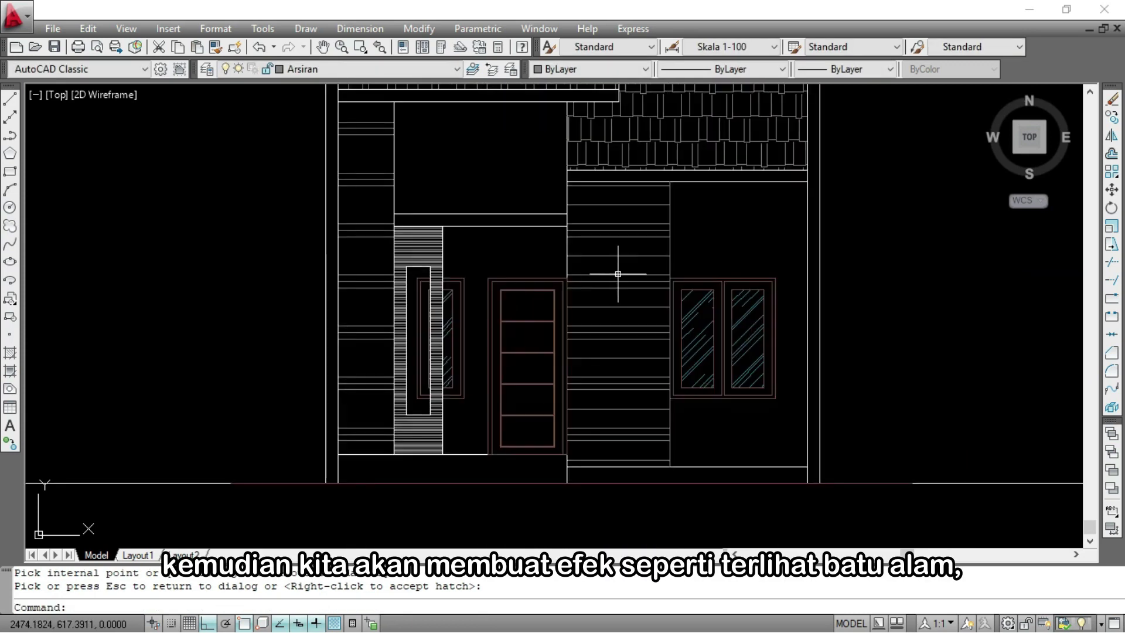
key(Return)
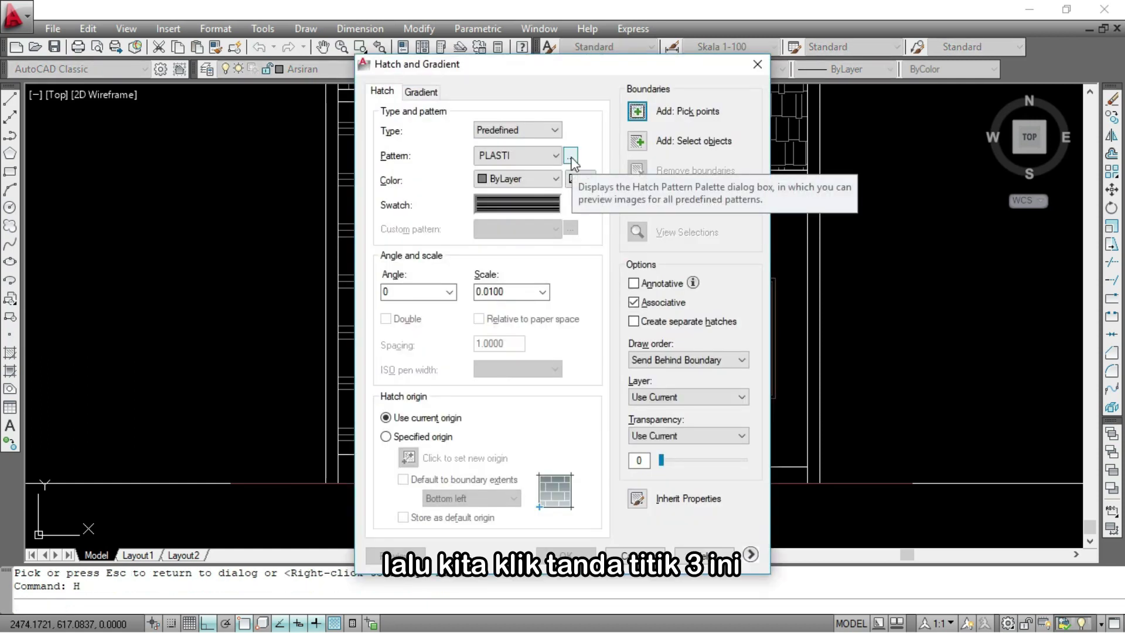
click(572, 157)
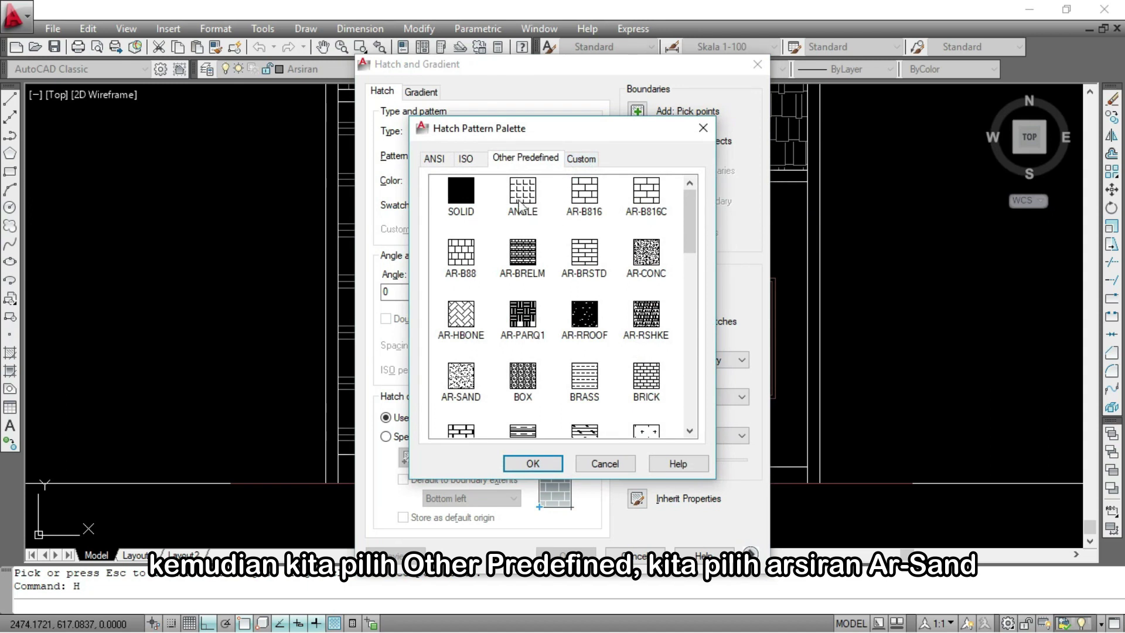
scroll(497, 380, down, 2)
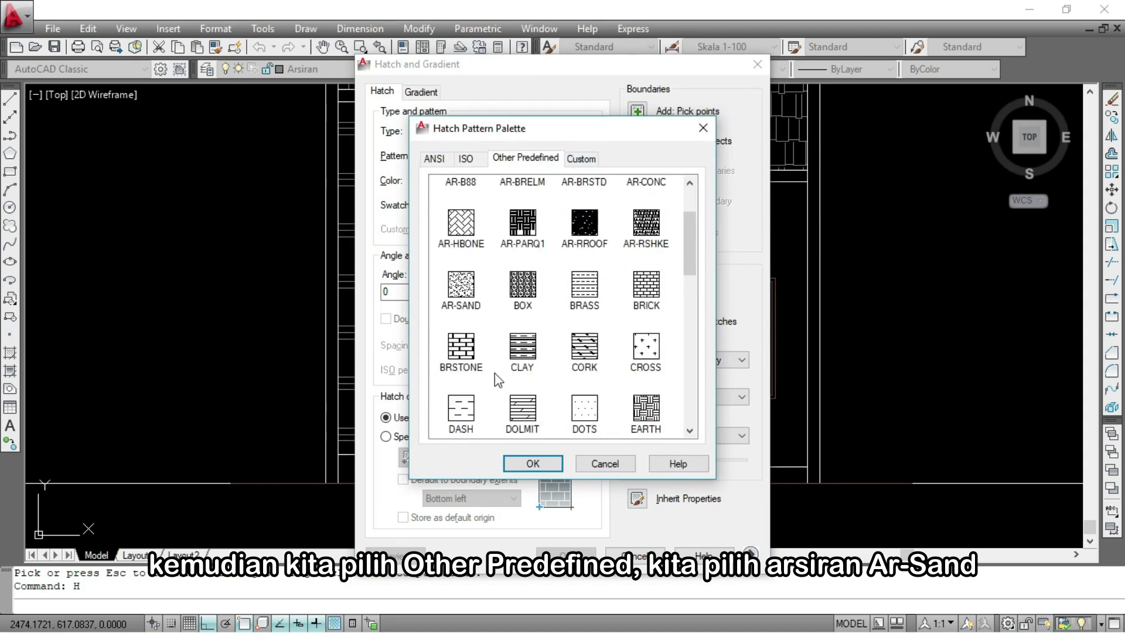
click(462, 286)
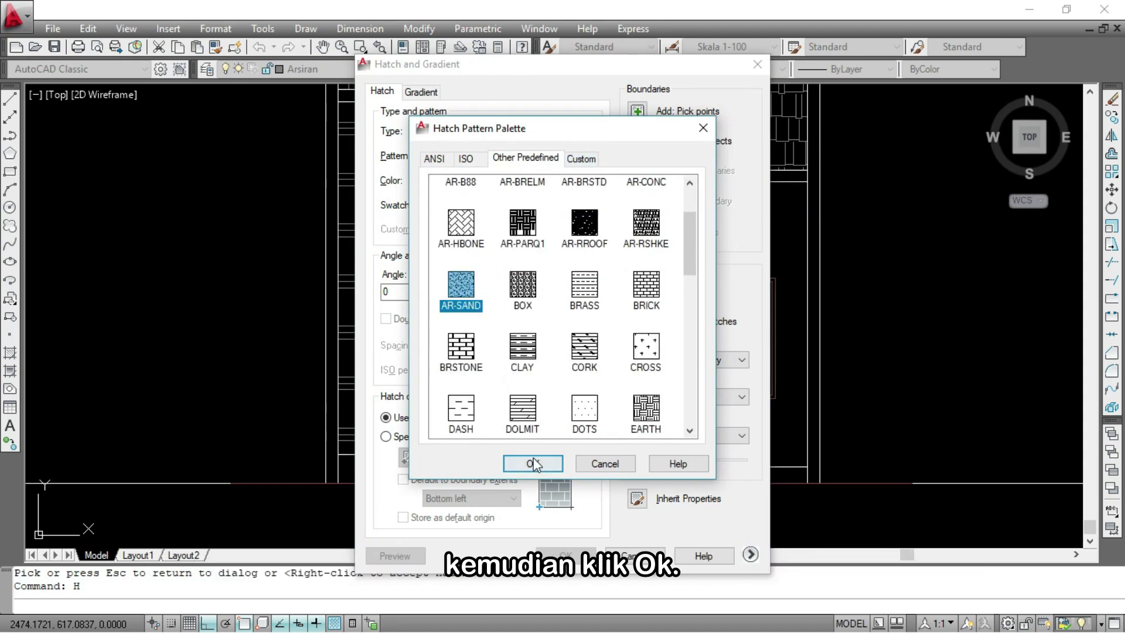
click(534, 461)
double_click(512, 292)
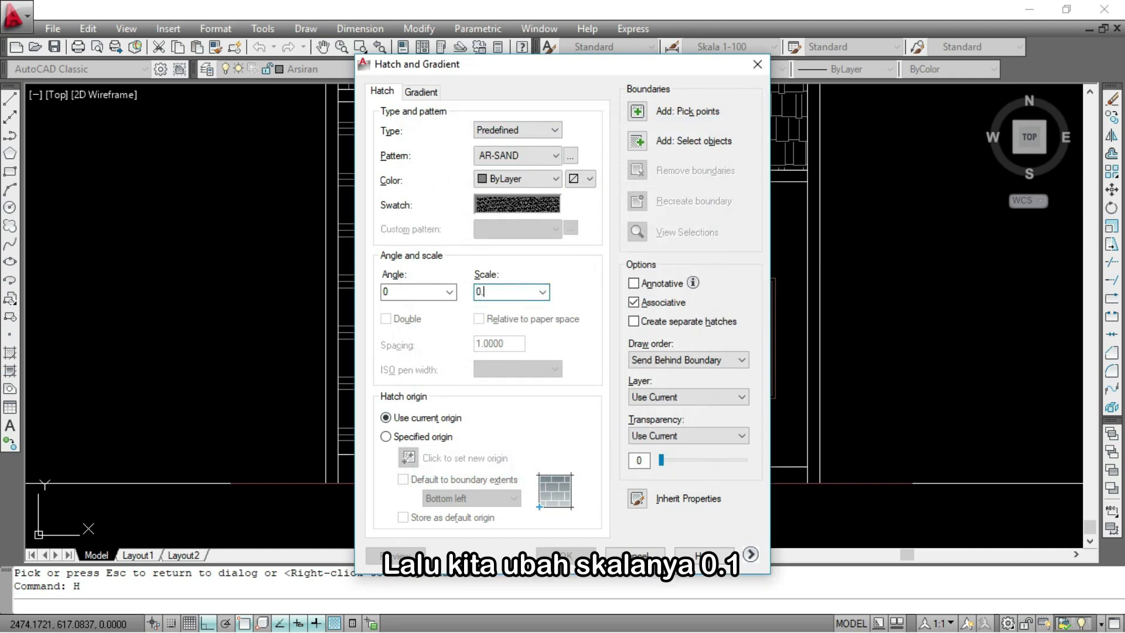
text(0.1)
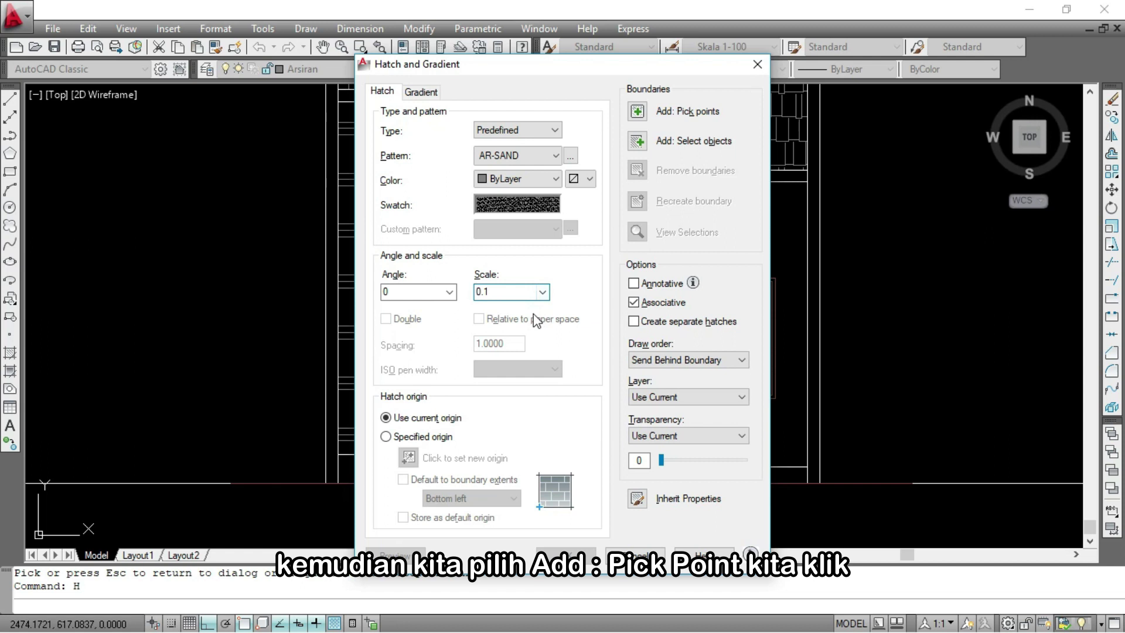
Pick both natural stone wall areas as AR-SAND hatch boundaries, preview the hatch and return to its settings
click(637, 112)
scroll(620, 240, up, 3)
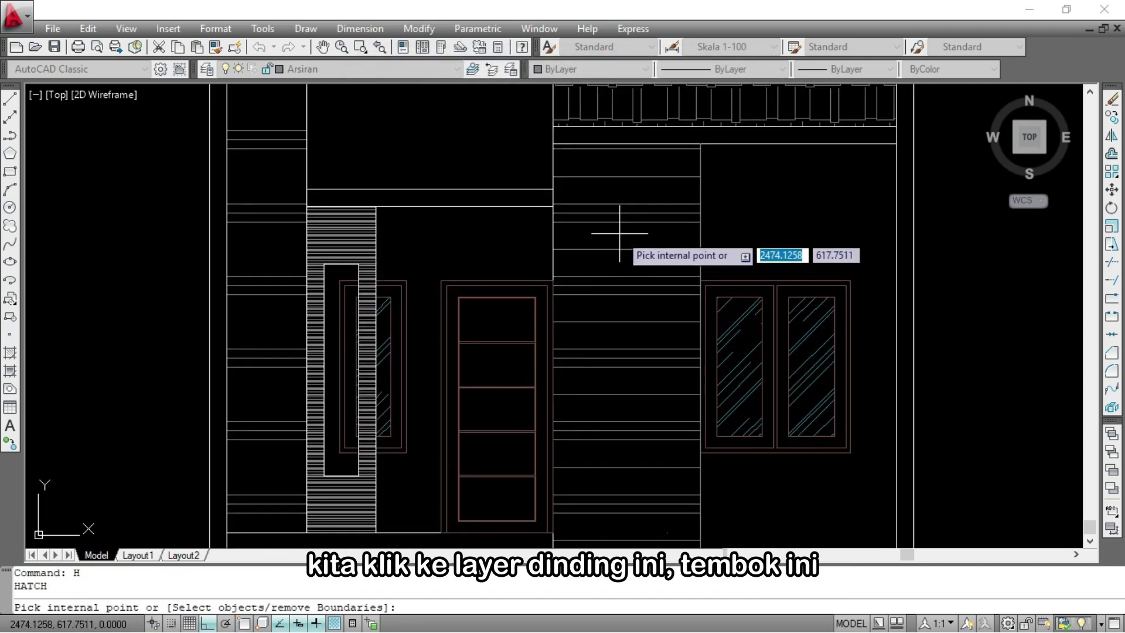
click(620, 234)
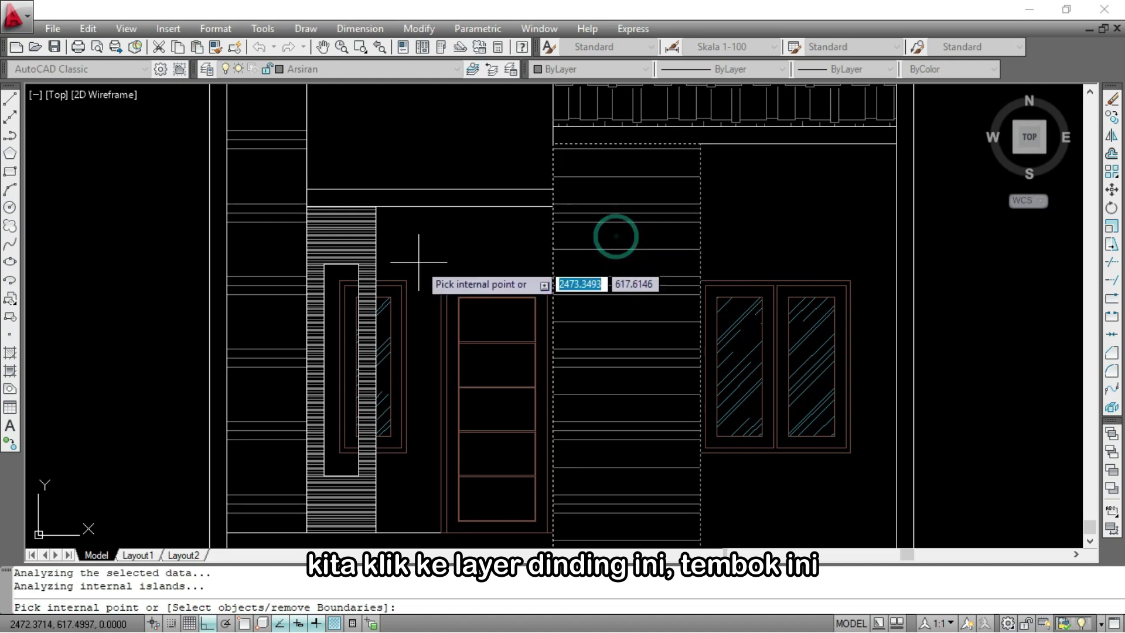
click(262, 239)
key(Return)
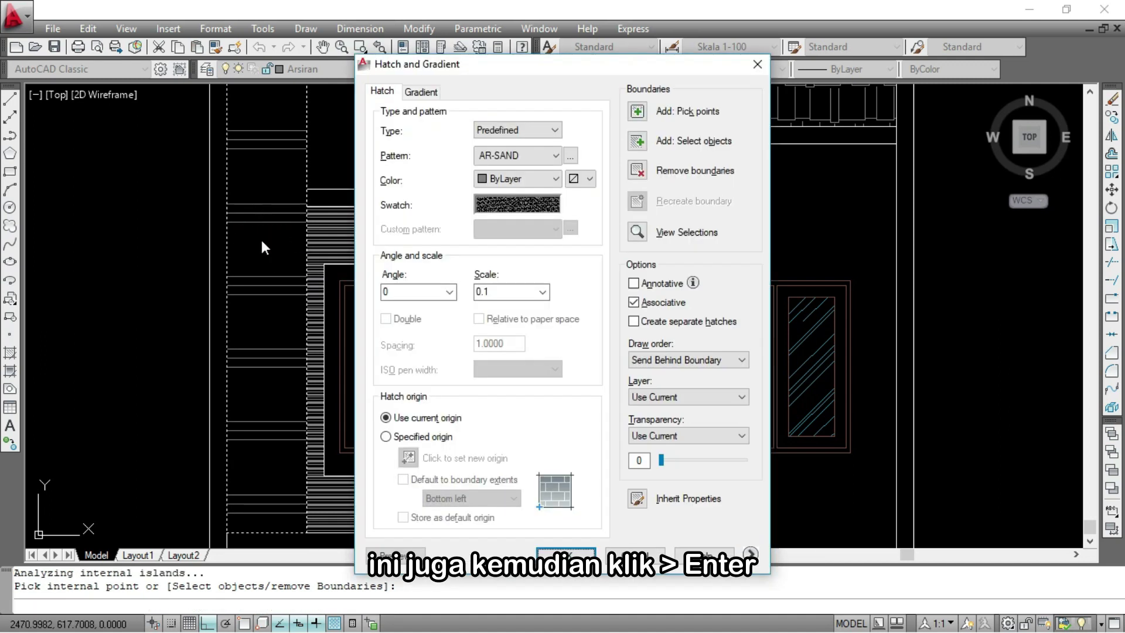
click(390, 551)
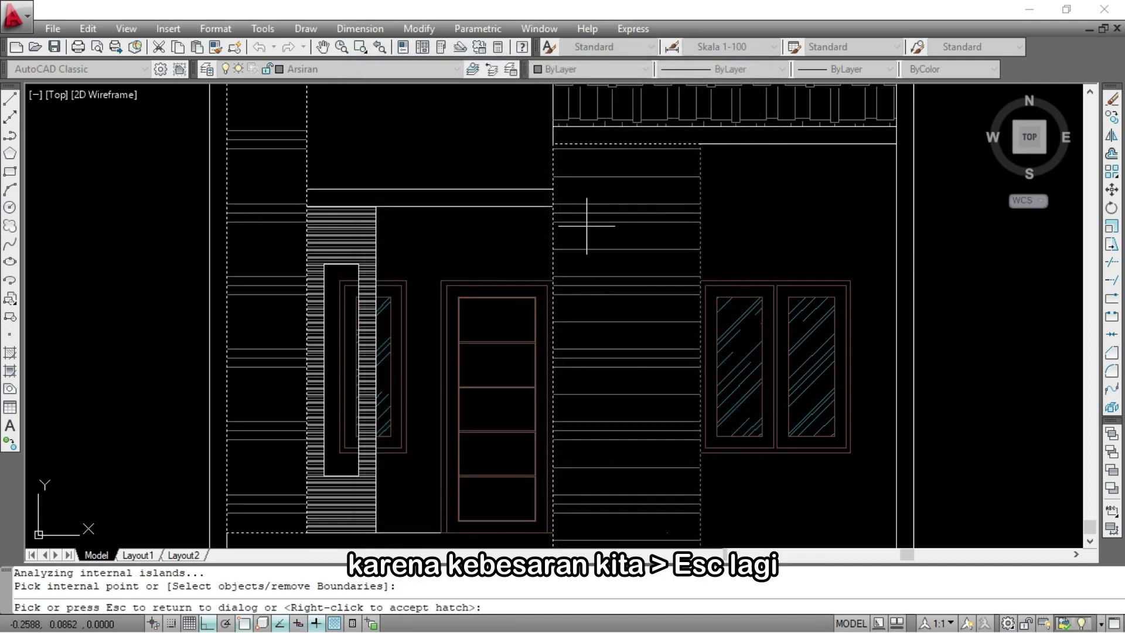
key(Escape)
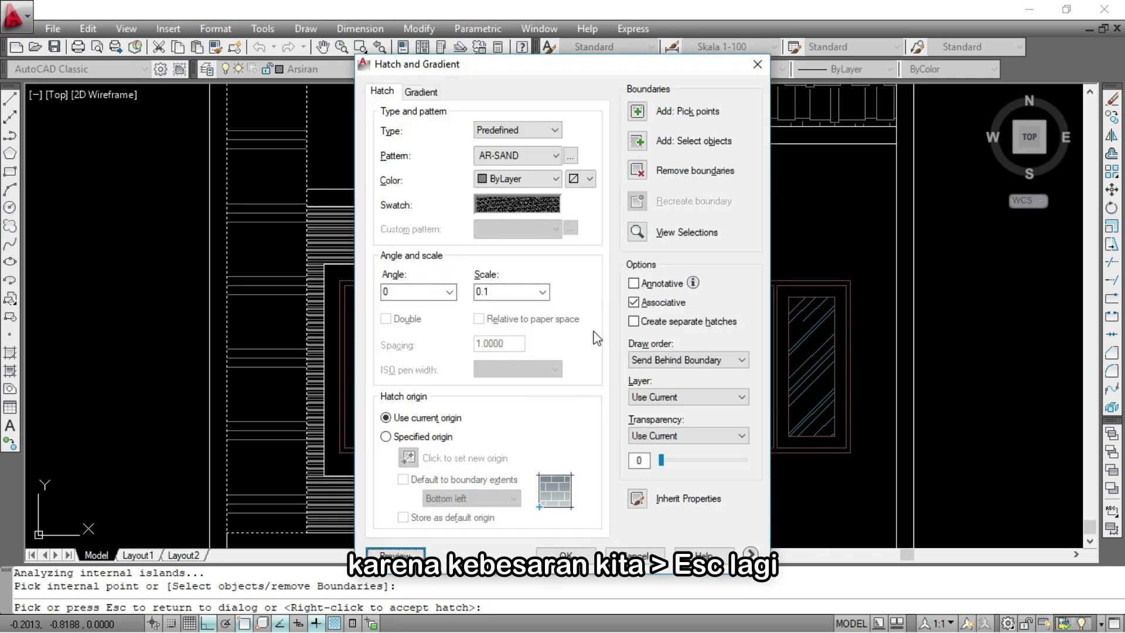
Set the AR-SAND hatch scale to 0.003, preview it on both stone walls and accept it
click(499, 288)
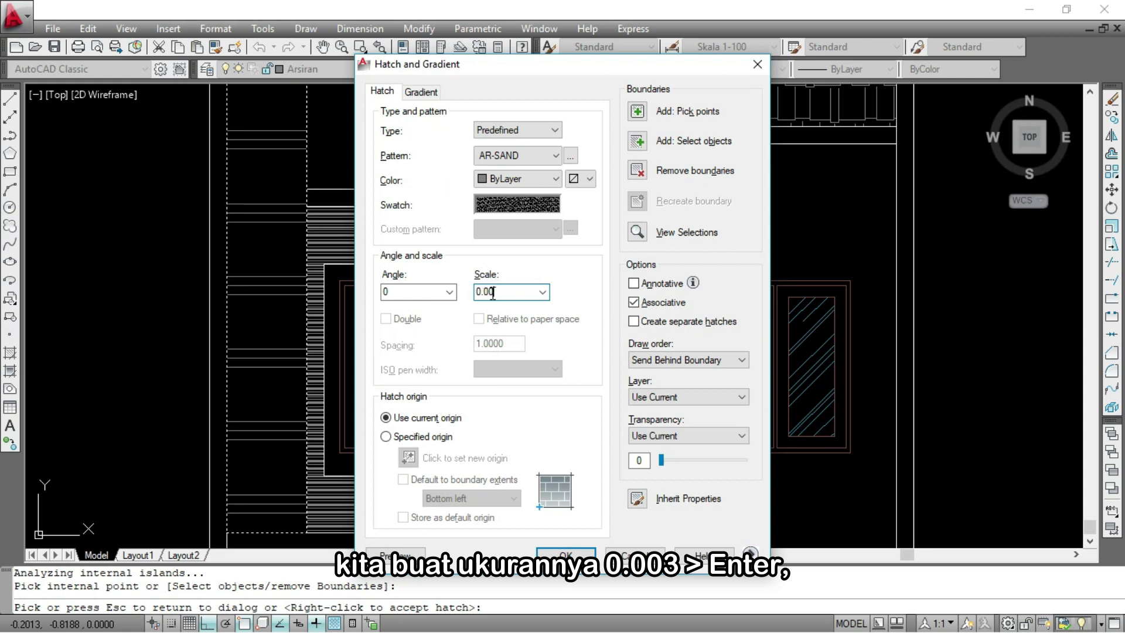
click(403, 557)
scroll(615, 246, up, 4)
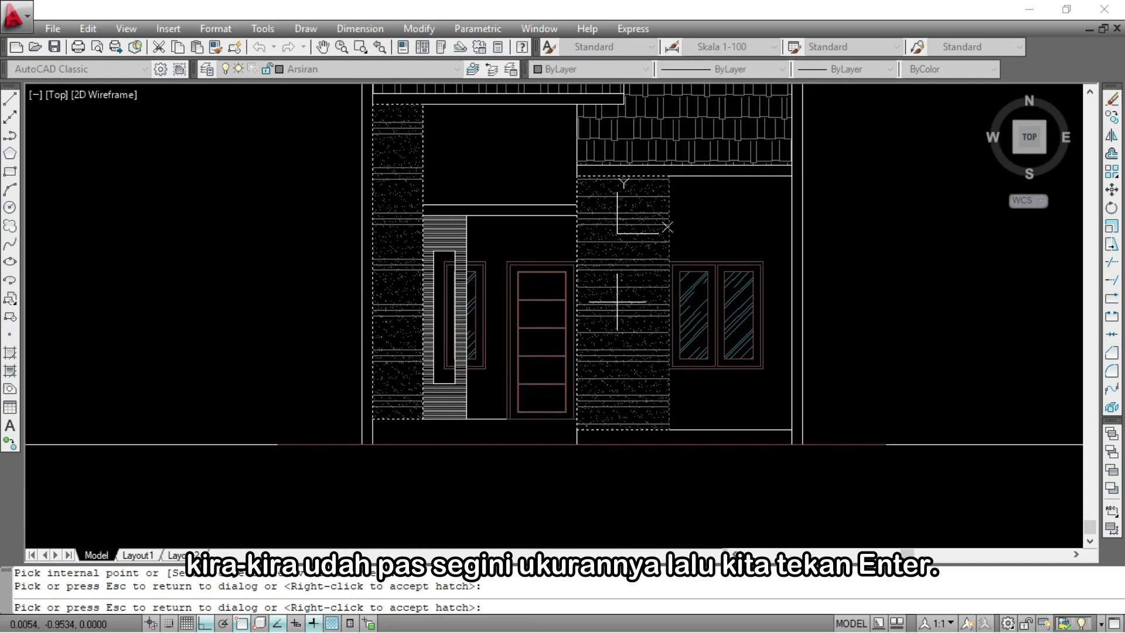
scroll(618, 256, up, 2)
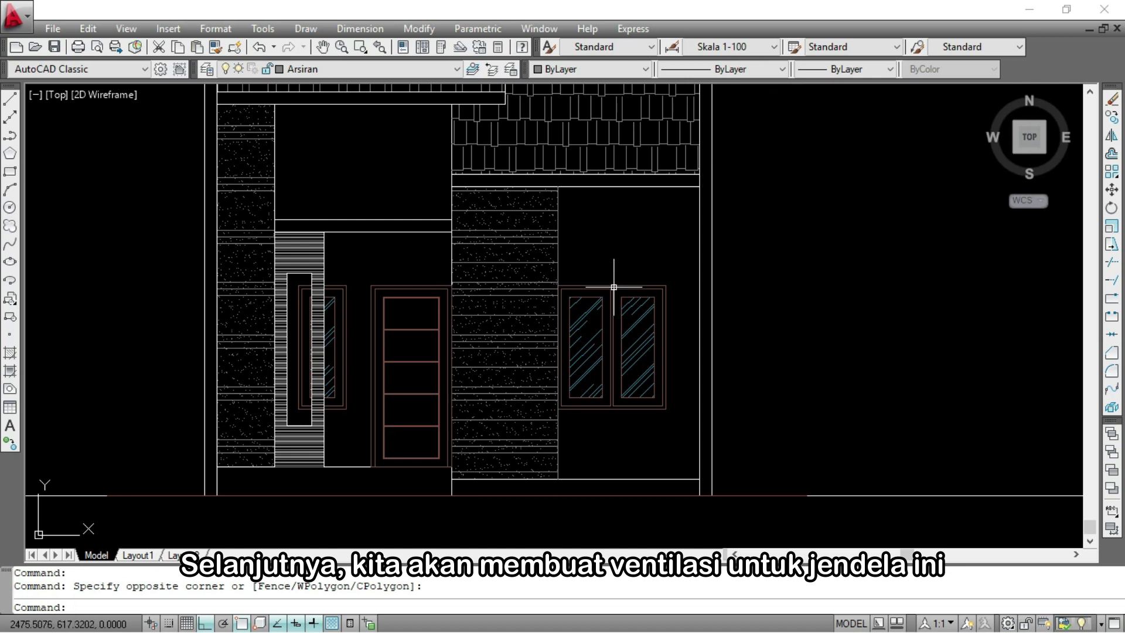
Make Kusen the current layer and draw a guide line along the upper edge of the double window frame
click(363, 73)
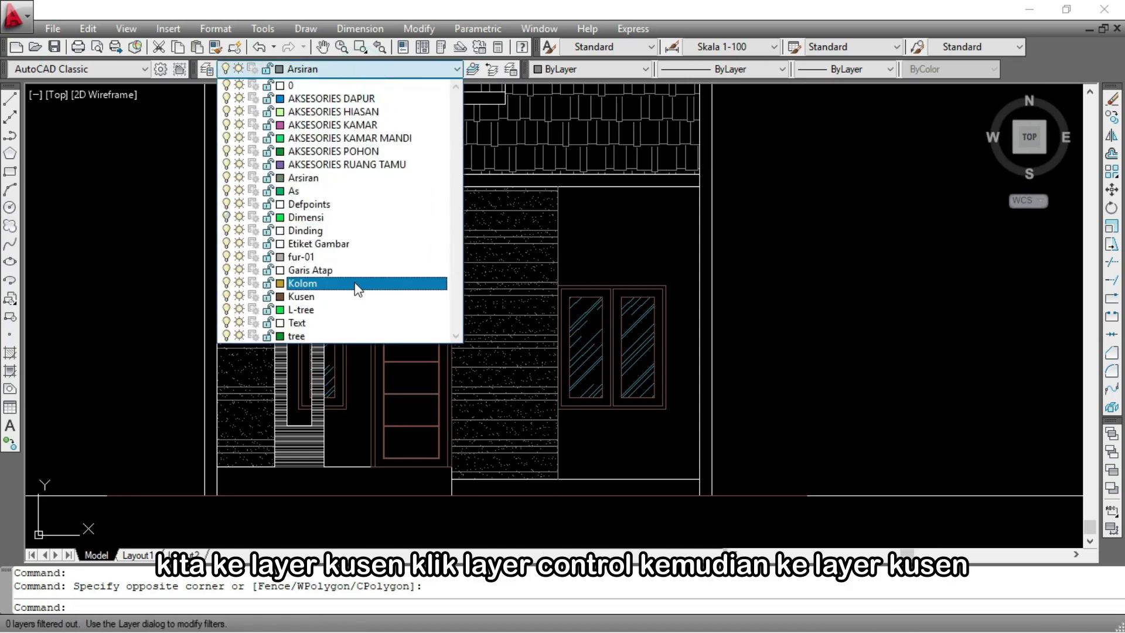
click(343, 297)
scroll(617, 252, up, 2)
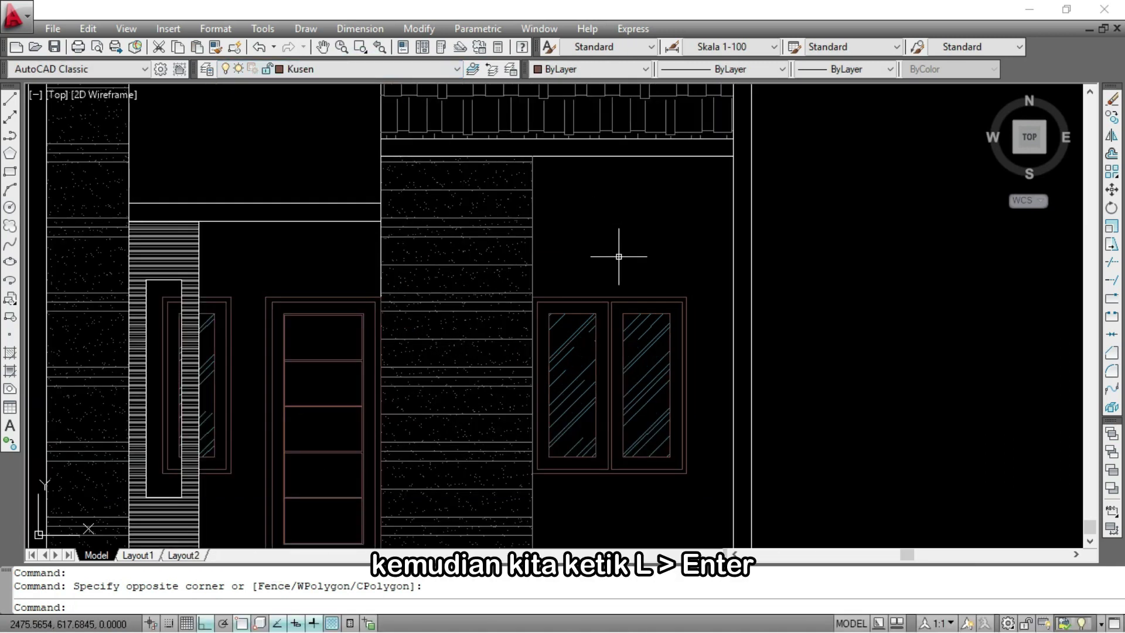
text(L)
key(Return)
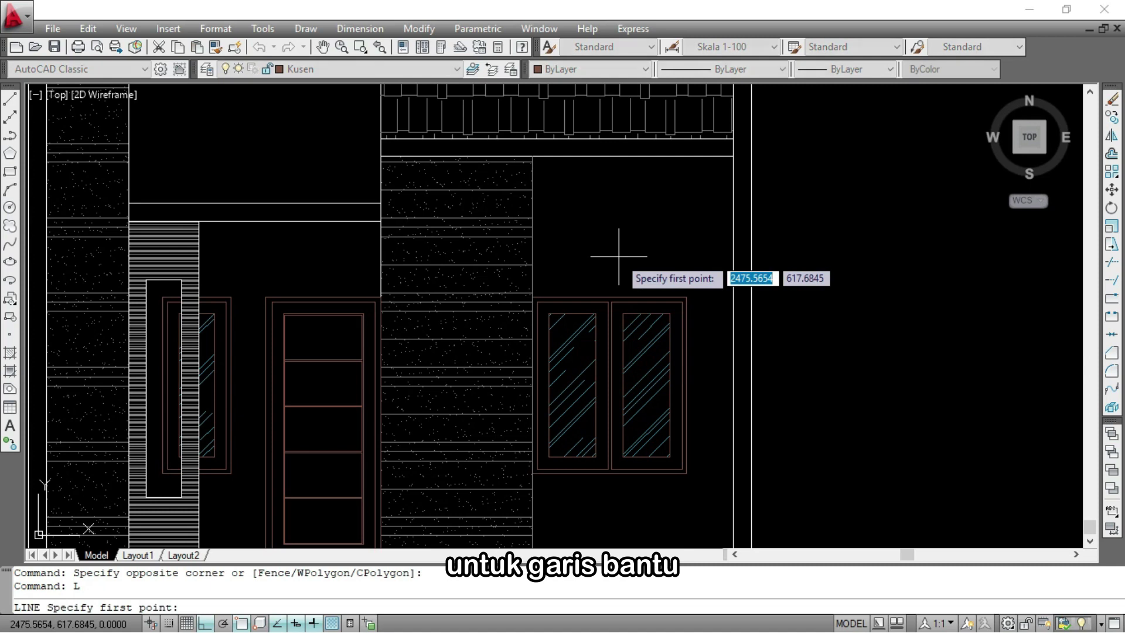
scroll(532, 297, up, 2)
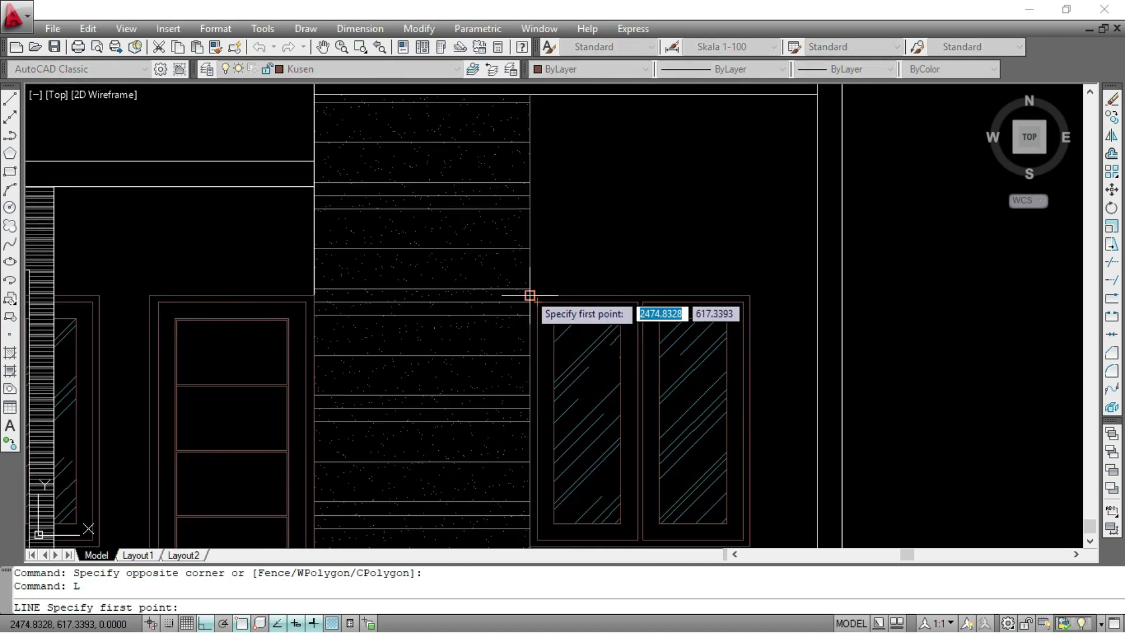
click(530, 295)
click(750, 295)
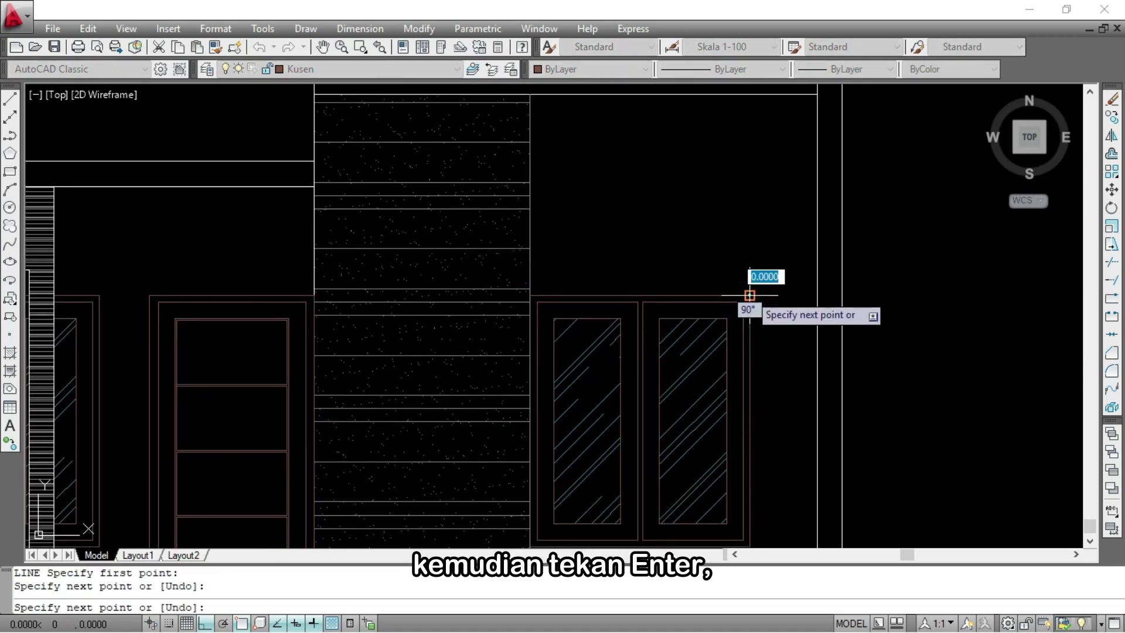
key(Return)
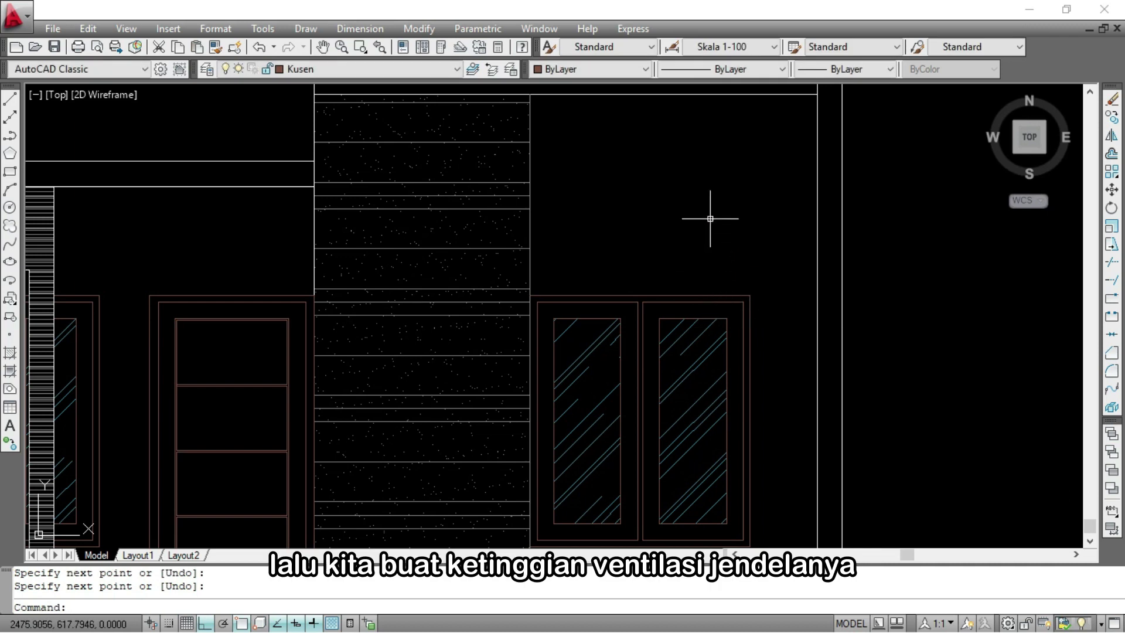
Offset the guide line on the double window frame's upper edge 0.25 upward
text(o)
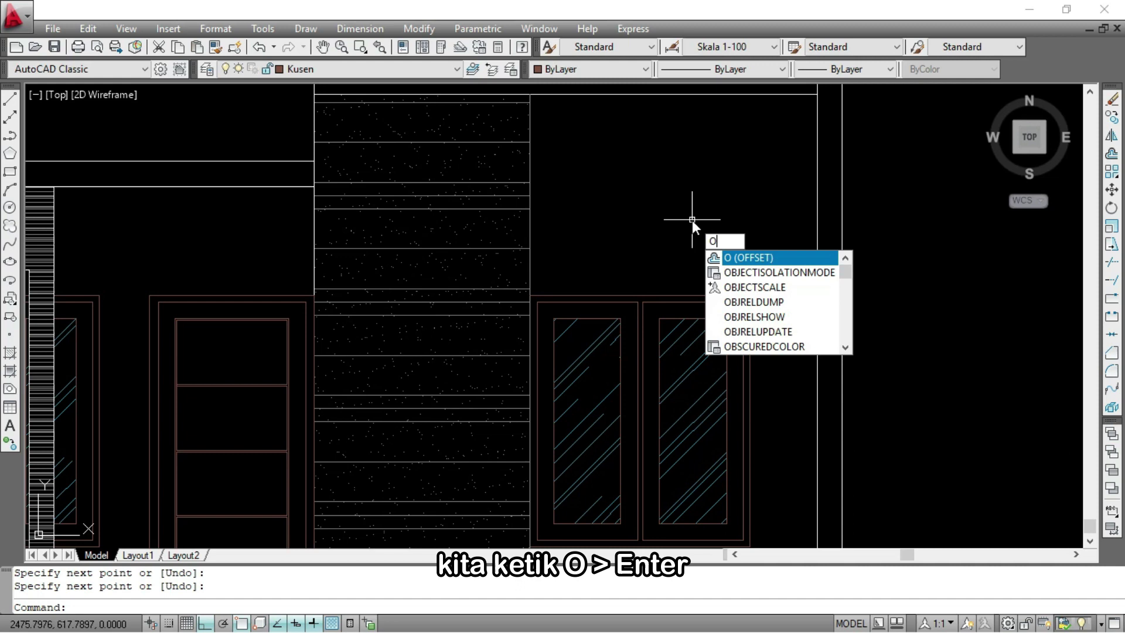
key(Return)
text(0.)
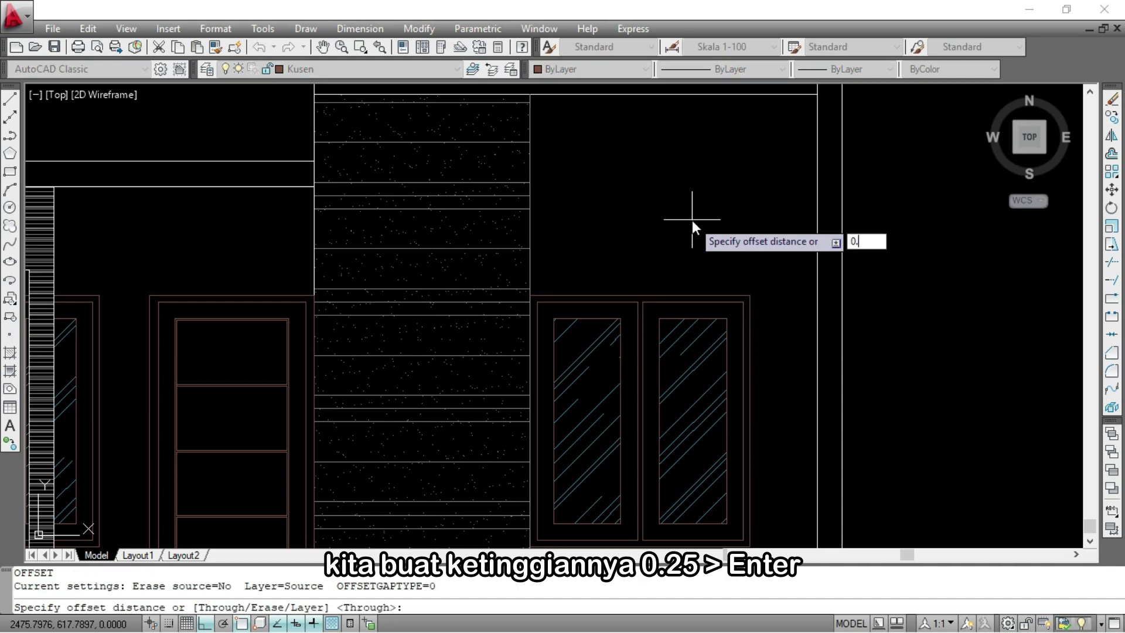
text(25)
key(Return)
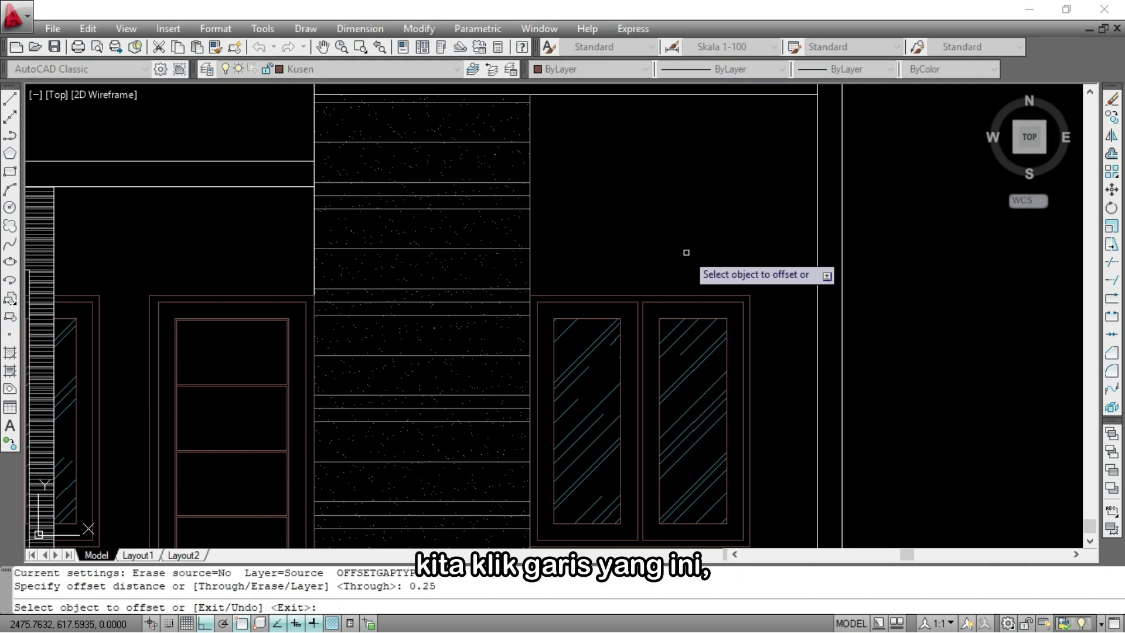
click(652, 294)
click(653, 203)
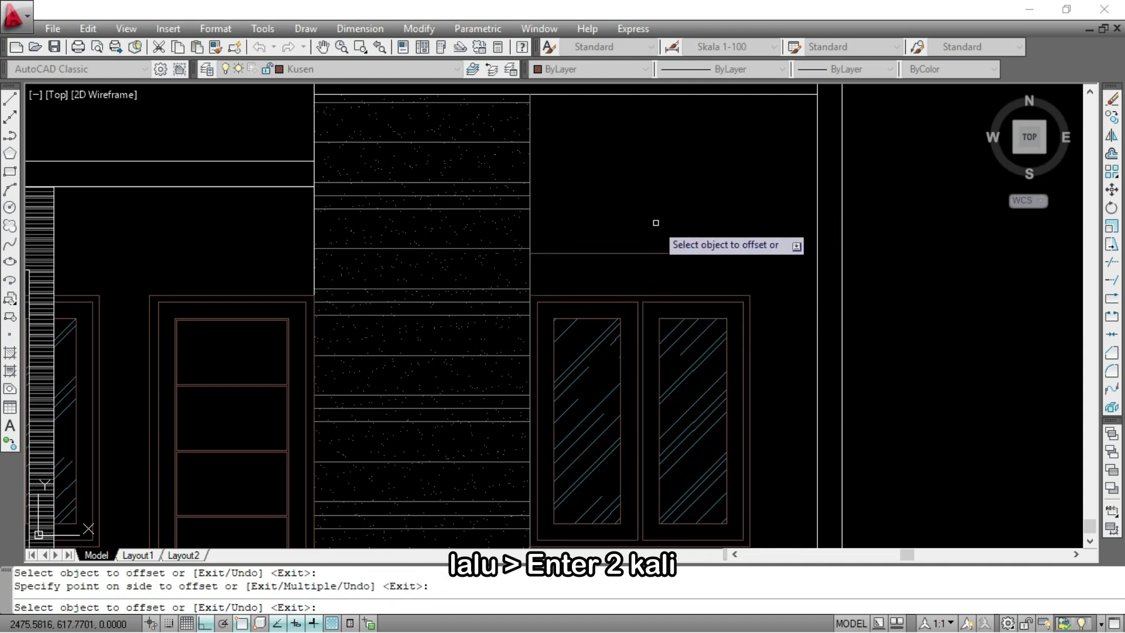
key(Return)
Offset the raised guide line another 0.25 upward to mark the height of the window ventilation
key(Return)
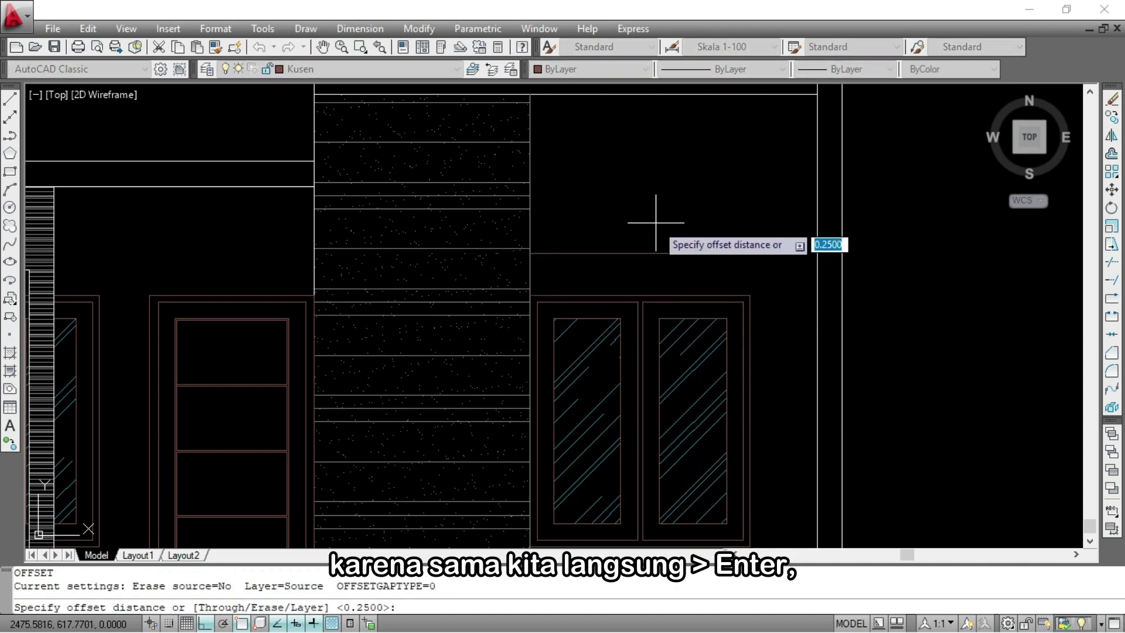
key(Return)
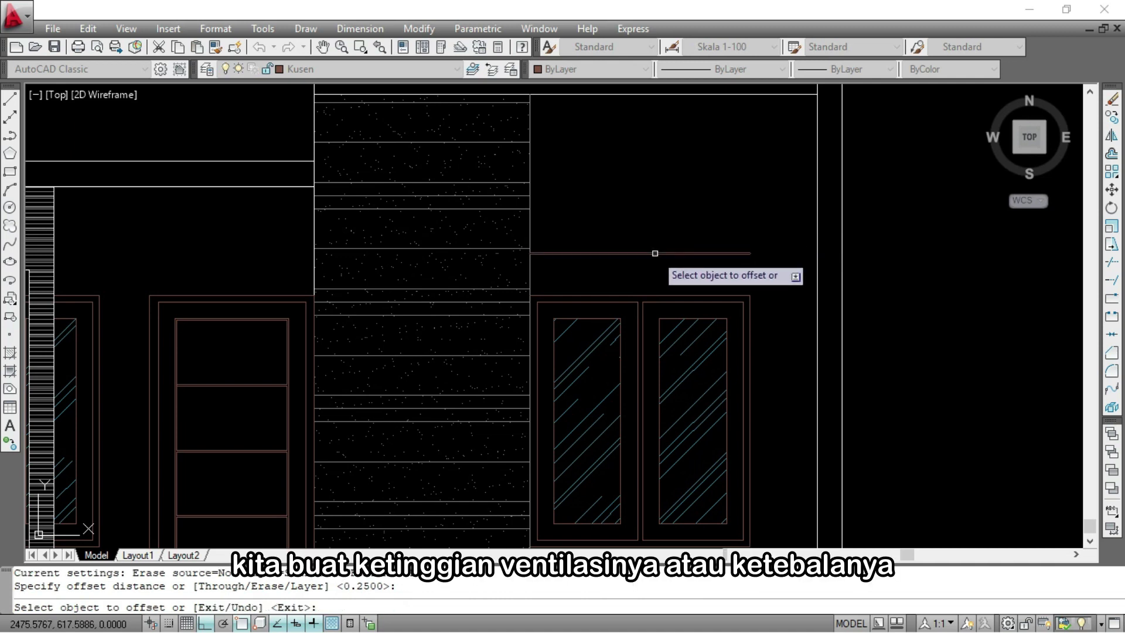
click(656, 253)
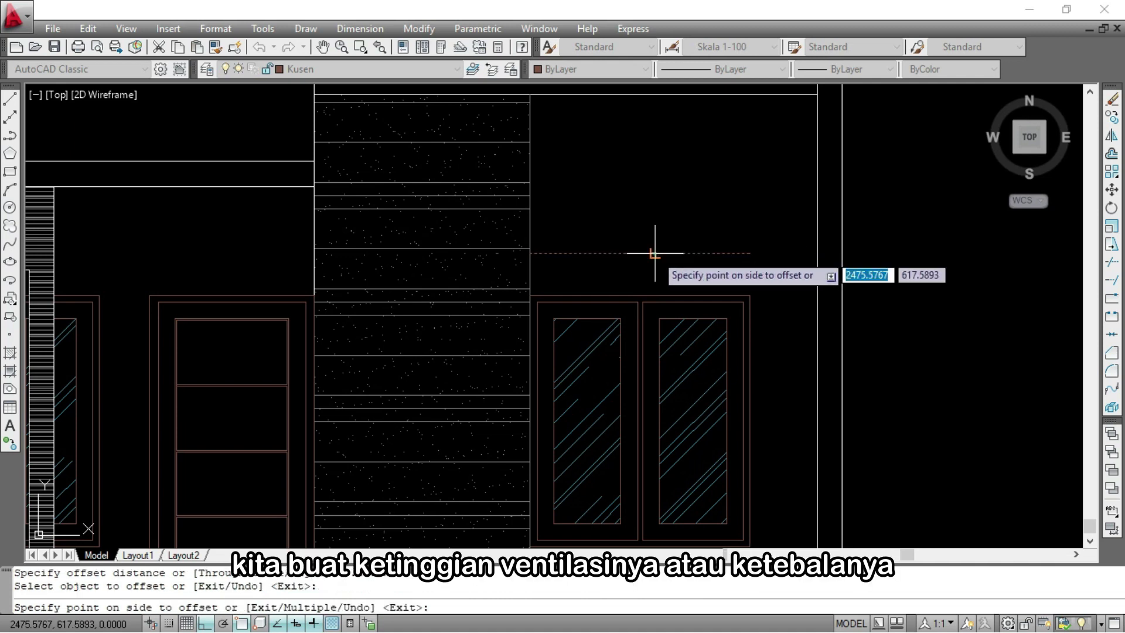
click(653, 172)
key(Escape)
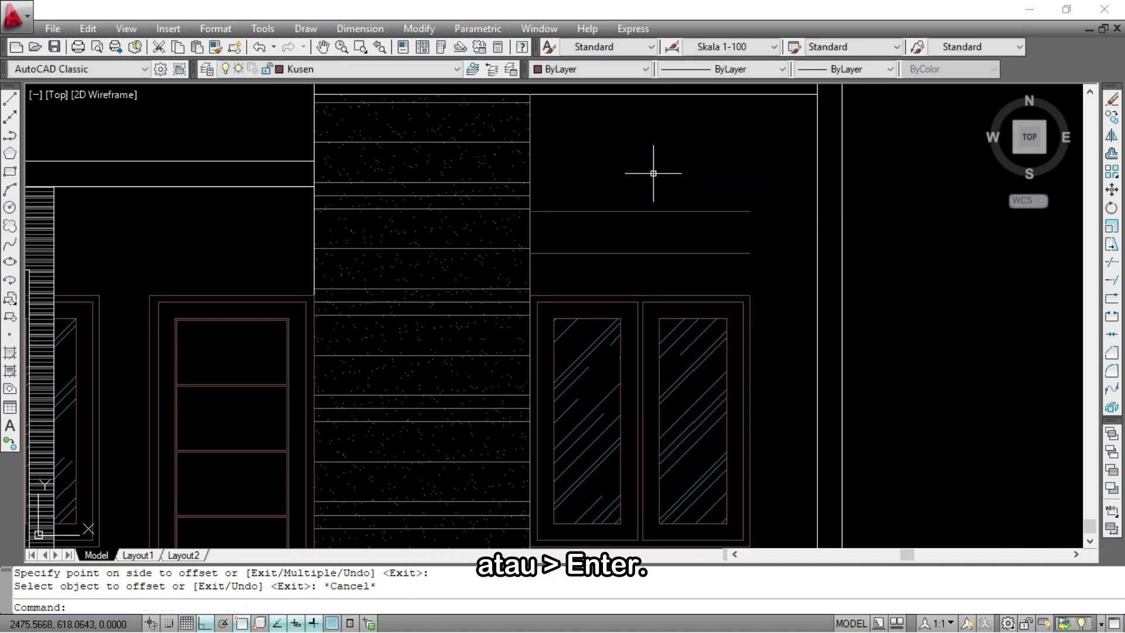
Draw the ventilation rectangle between the two guide lines above the double window
text(re)
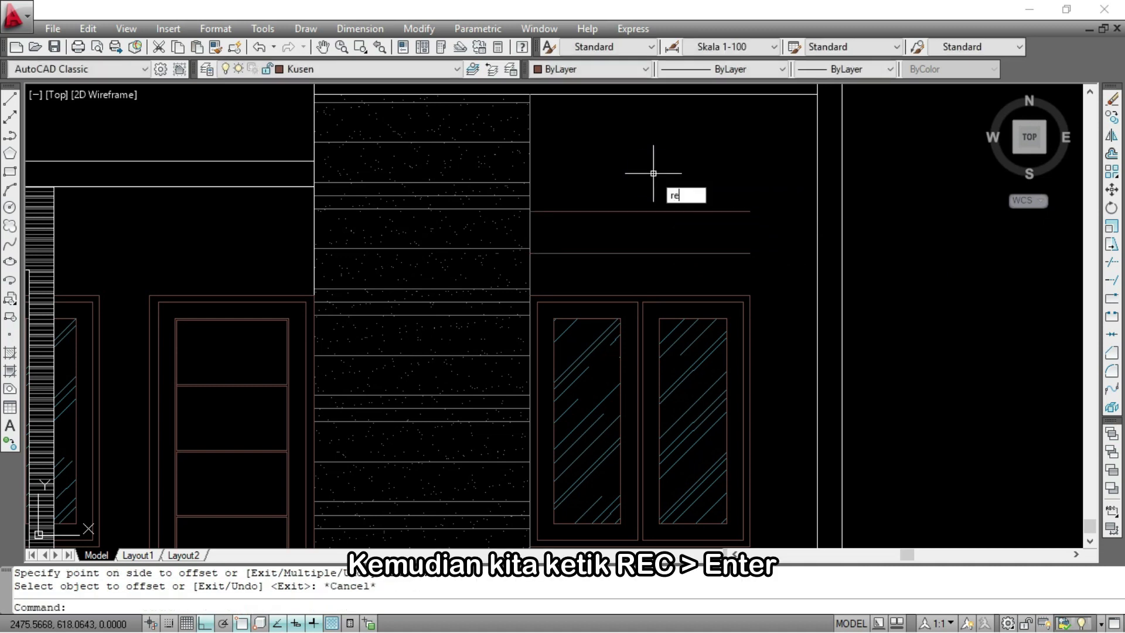
key(Return)
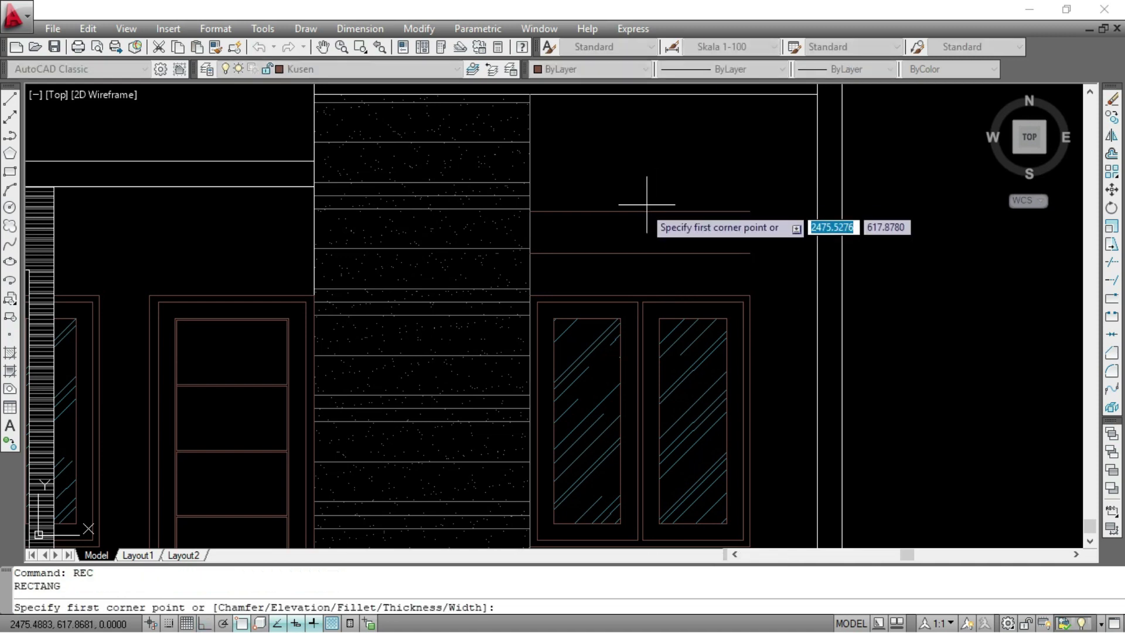
click(530, 211)
click(750, 253)
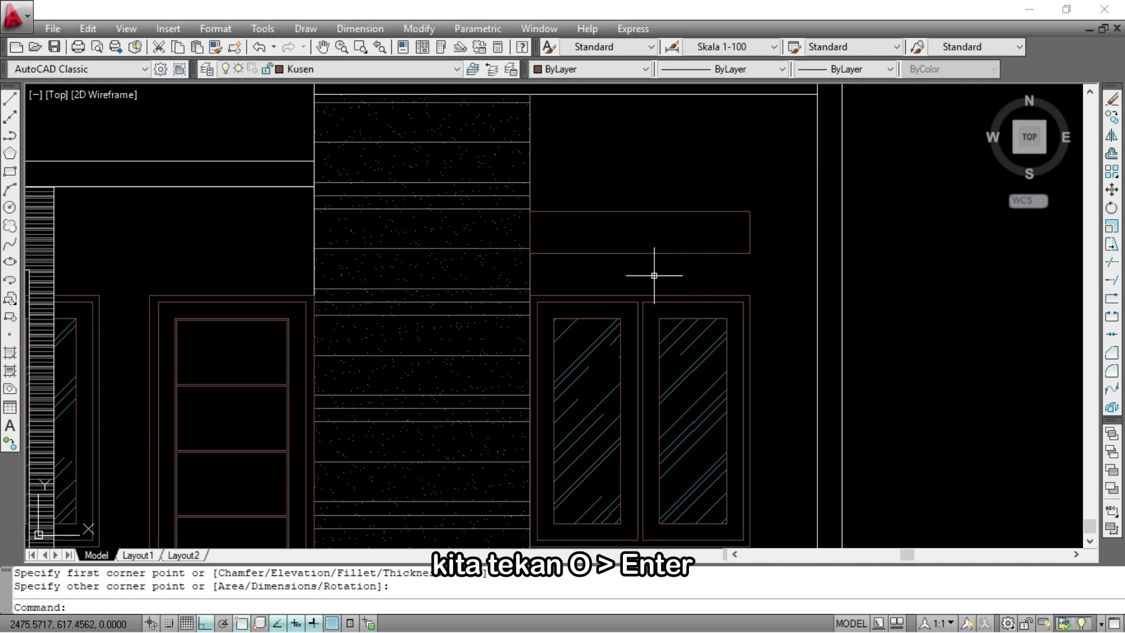
Offset the ventilation rectangle 0.05 inward to form its frame
text(o)
key(Return)
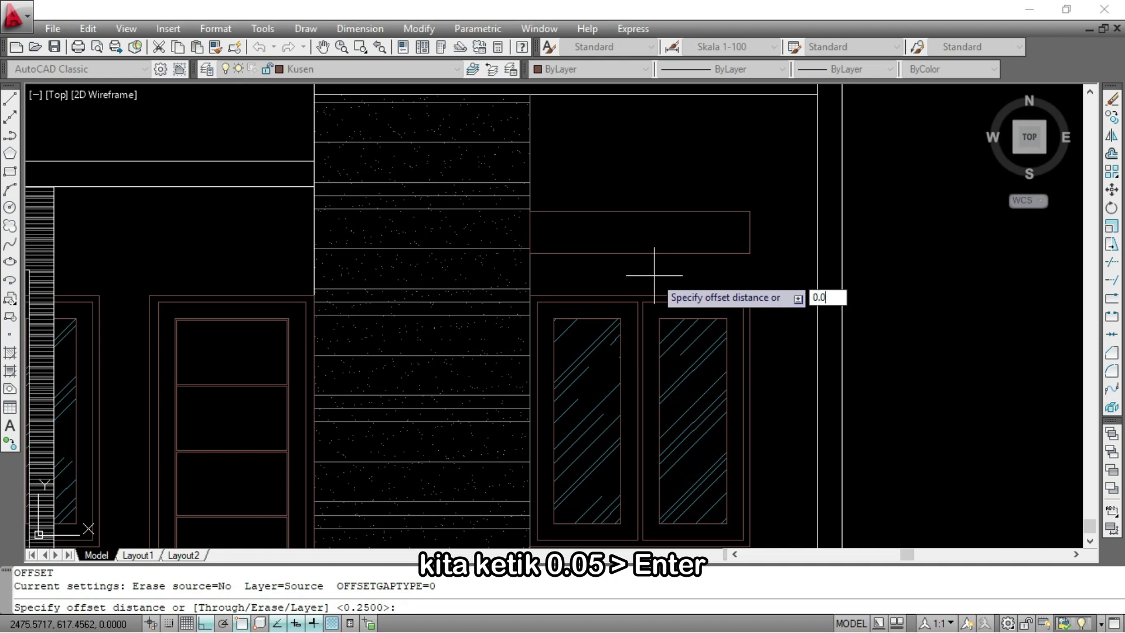
key(Return)
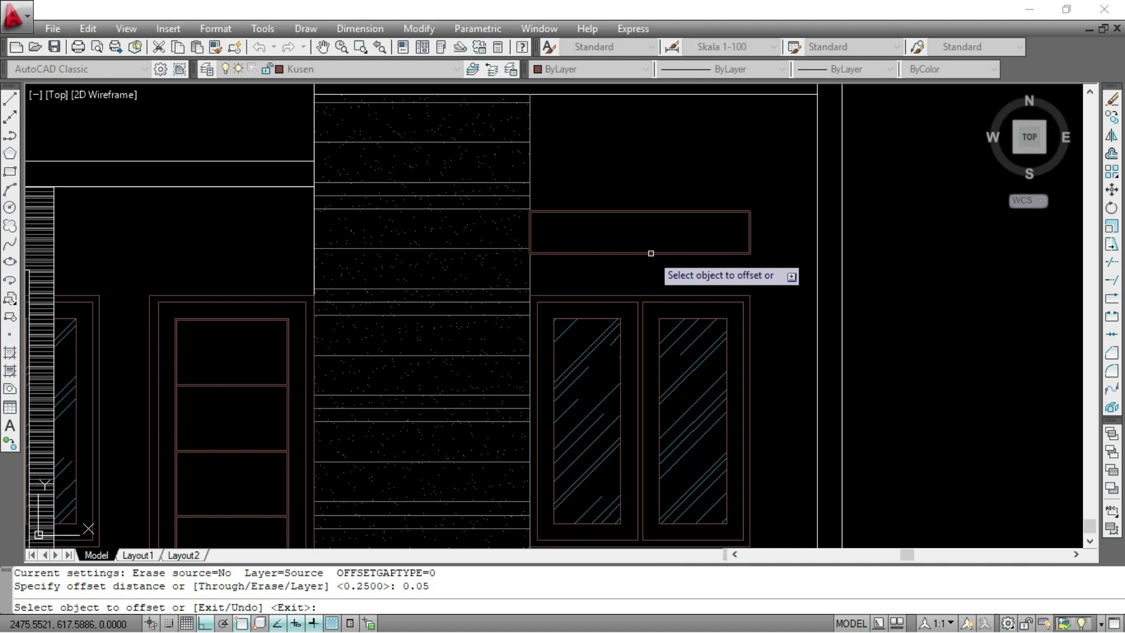
click(651, 253)
click(650, 231)
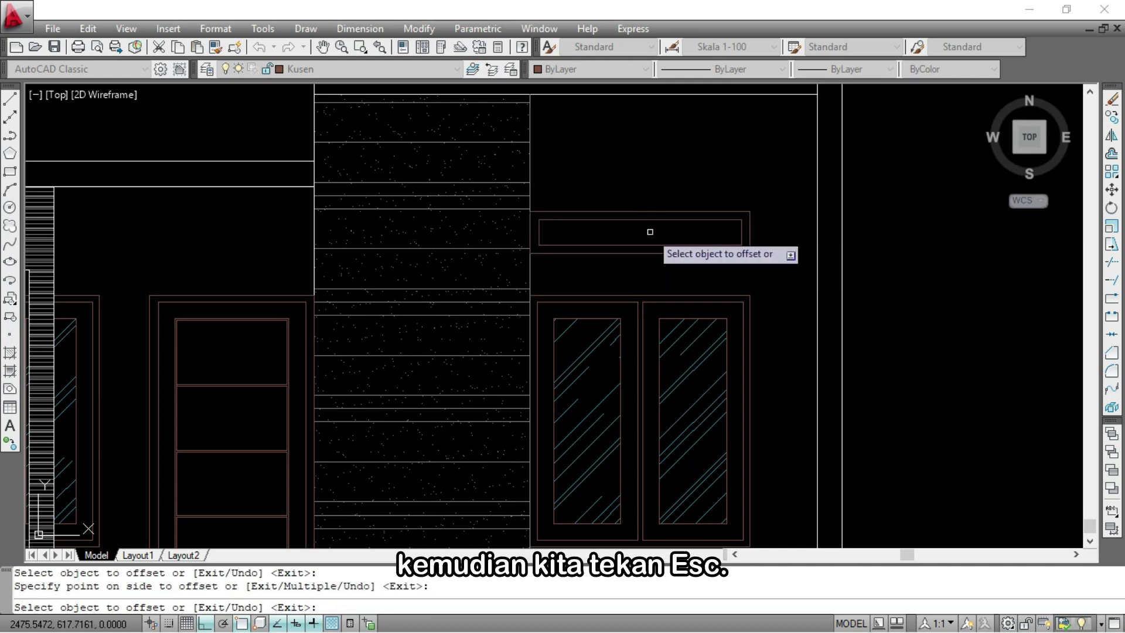
key(Escape)
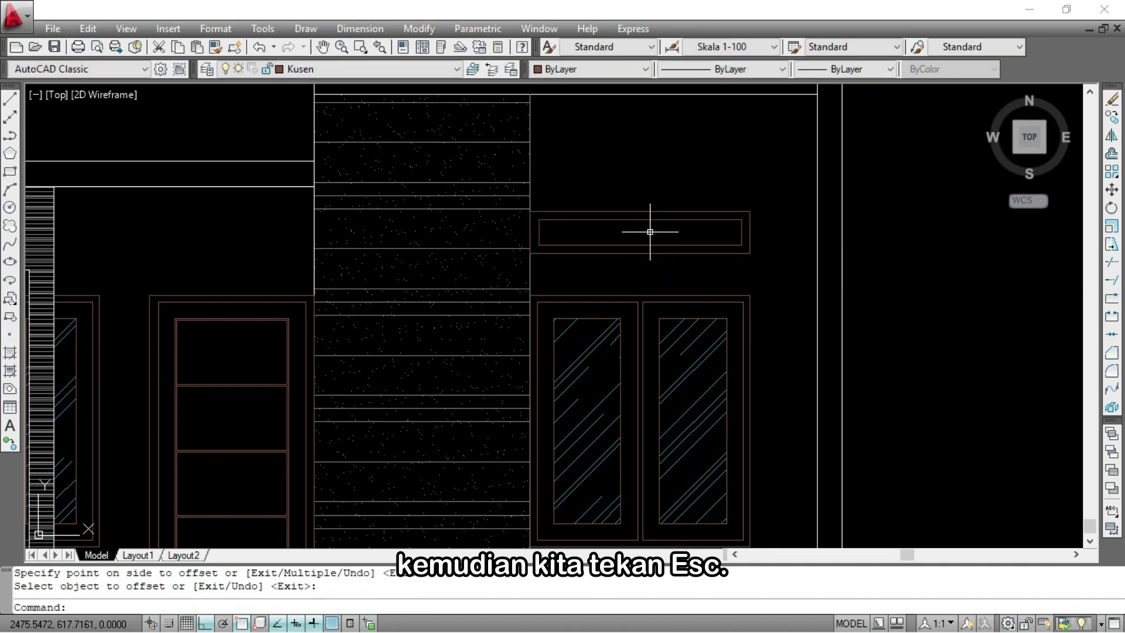
Offset the upper line of the horizontal band above the terrace 0.25 upward
scroll(432, 213, down, 3)
scroll(322, 195, up, 2)
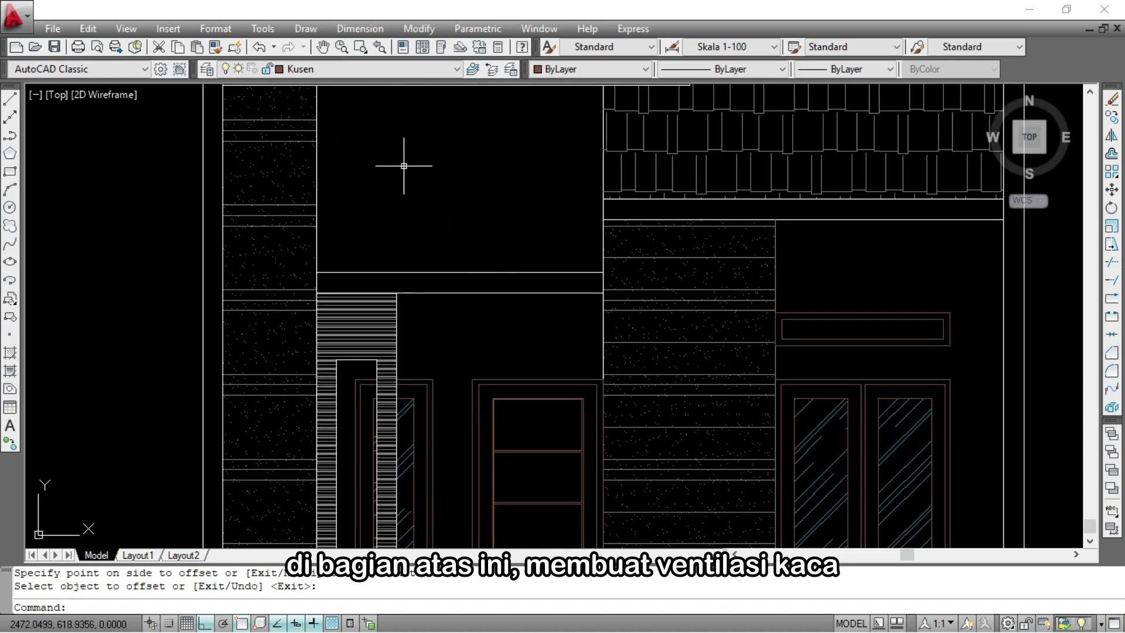
text(o)
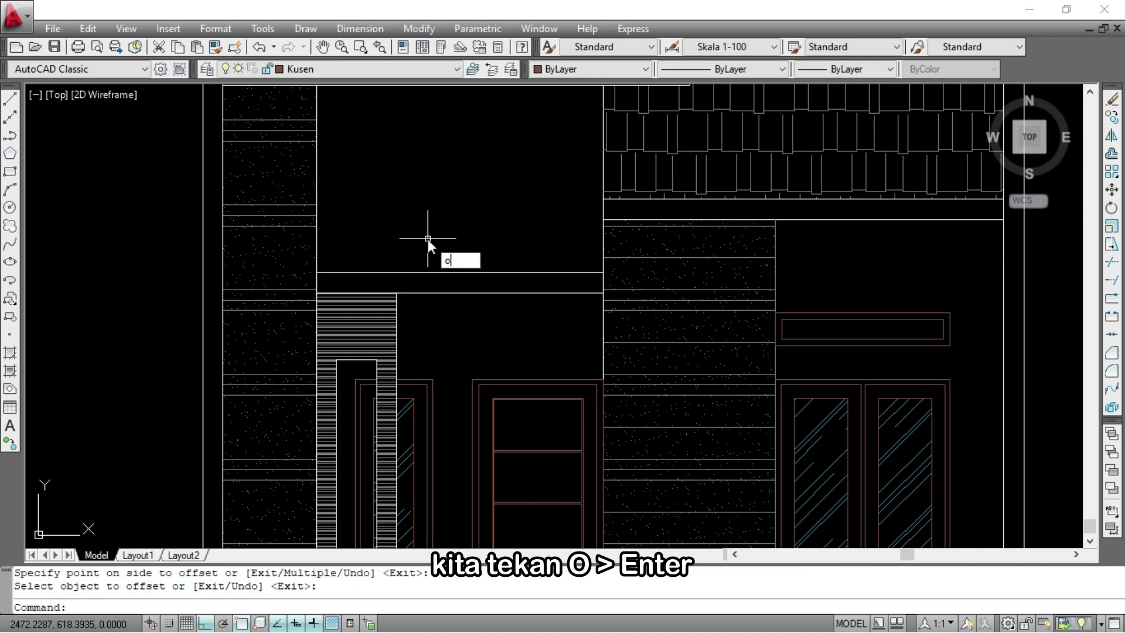
key(Return)
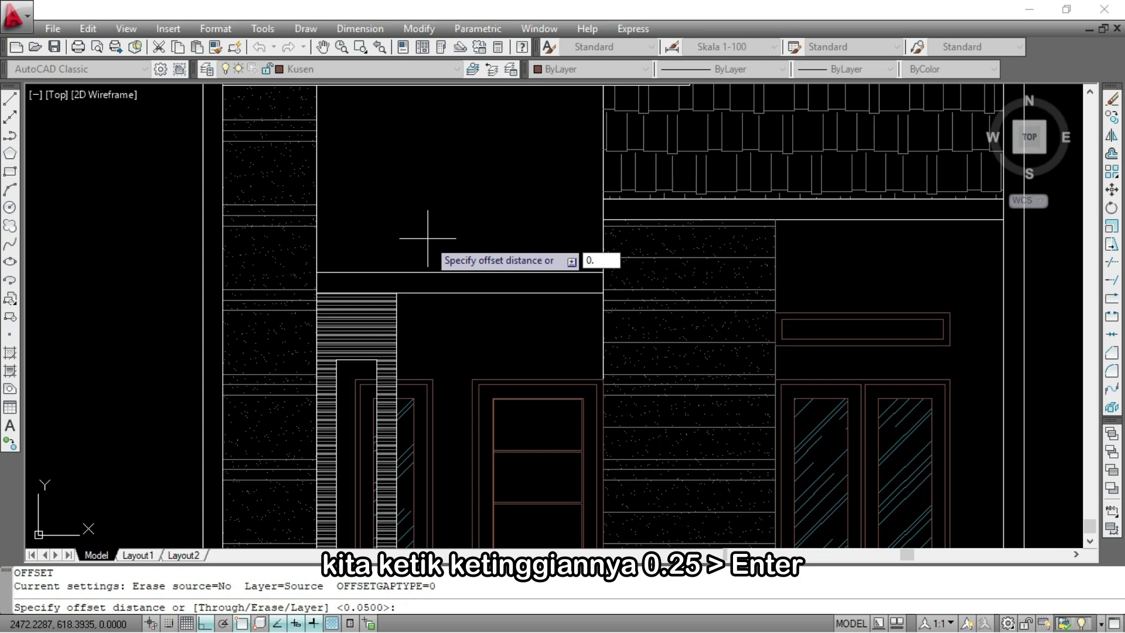
text(0.25)
key(Return)
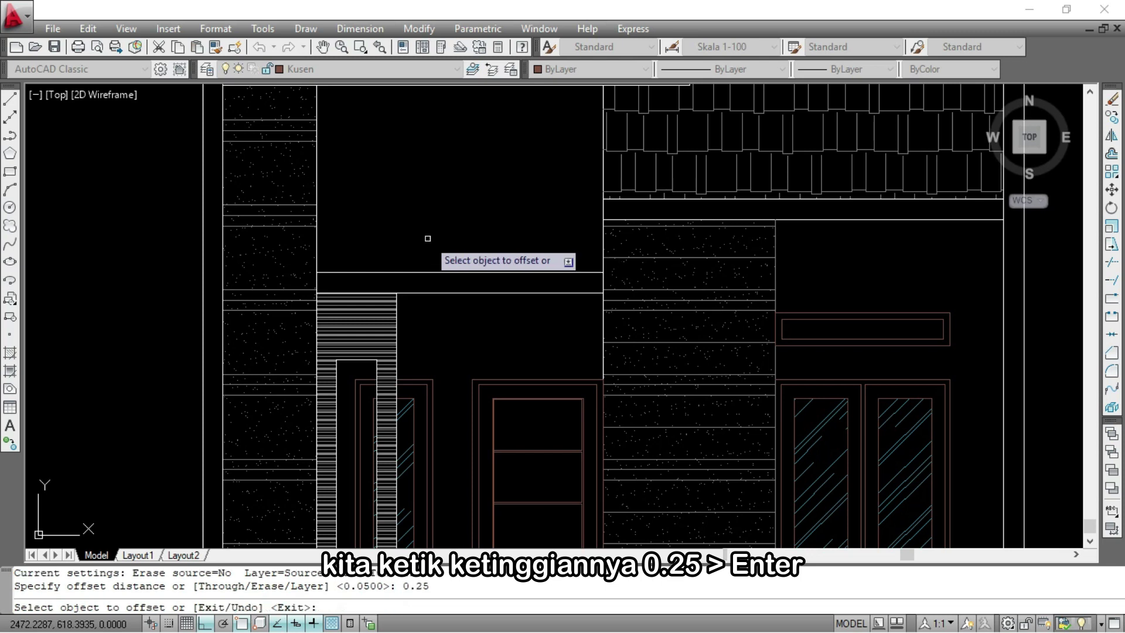
click(437, 272)
click(432, 188)
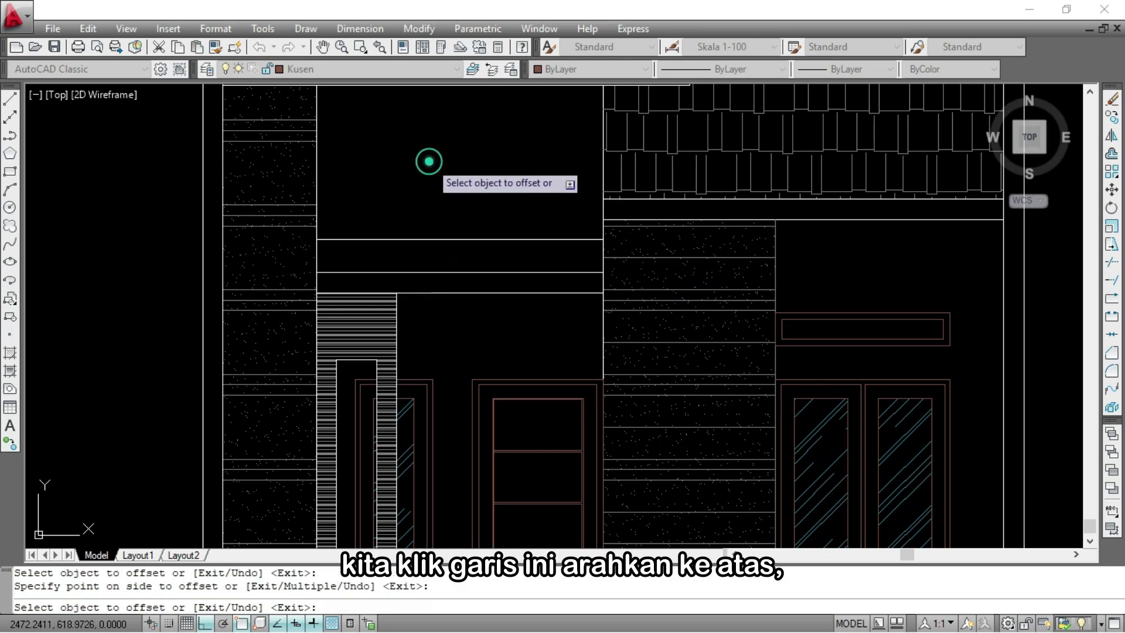
Offset the lower edge of the roof fascia above the terrace 0.25 downward
scroll(425, 141, down, 1)
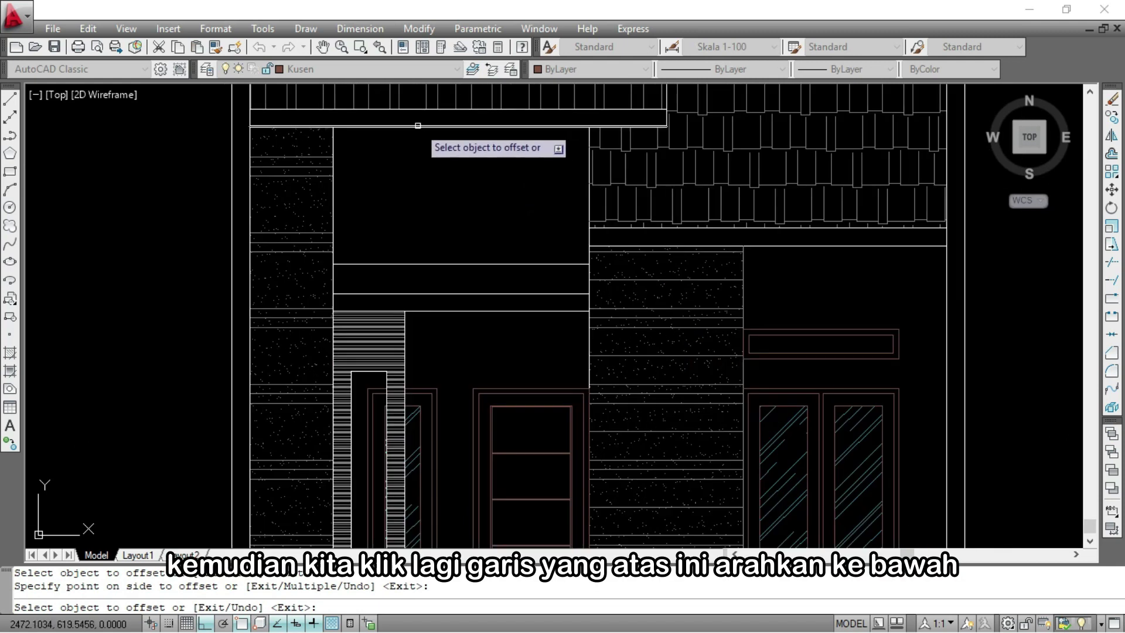
click(417, 126)
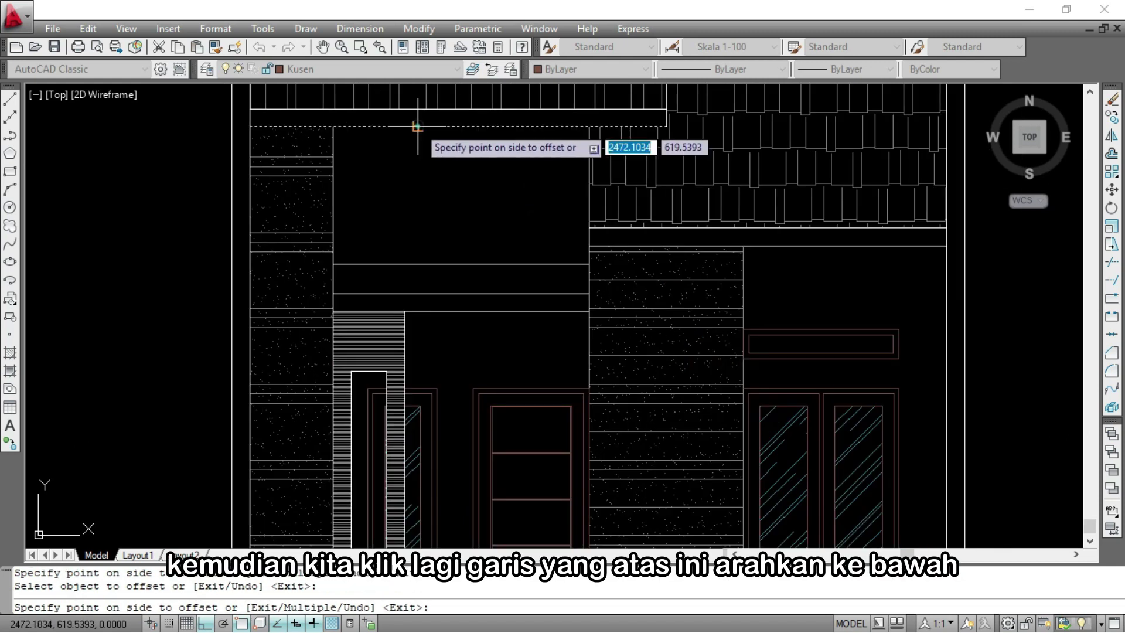
click(418, 204)
key(Return)
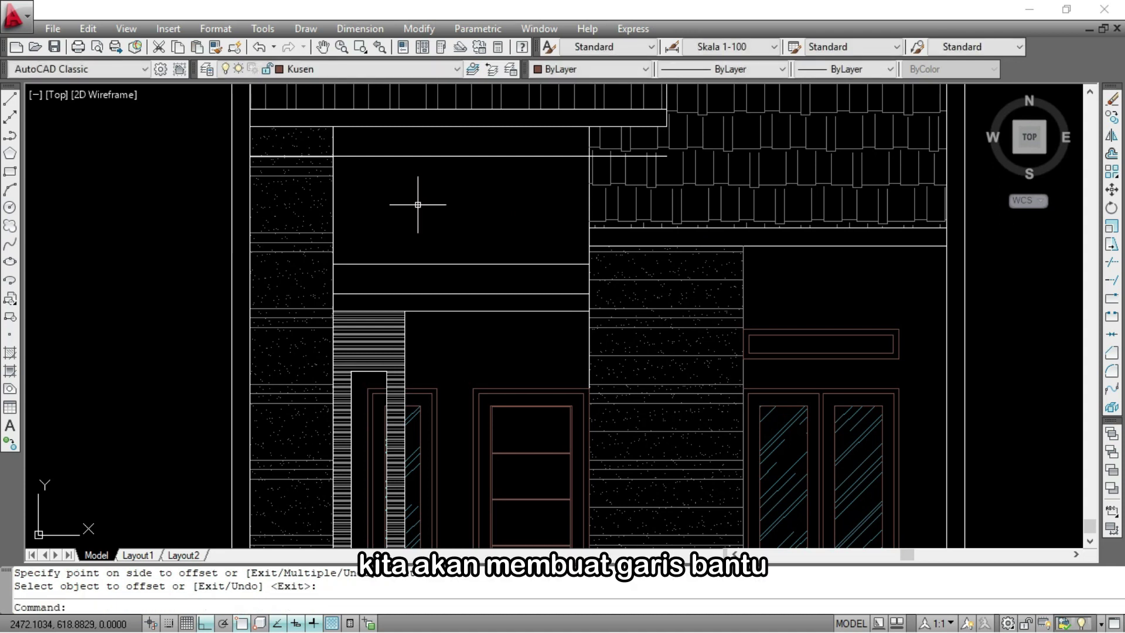
Draw a 0.90 vertical guide line along the upper wall's left edge between the two offset lines
text(L)
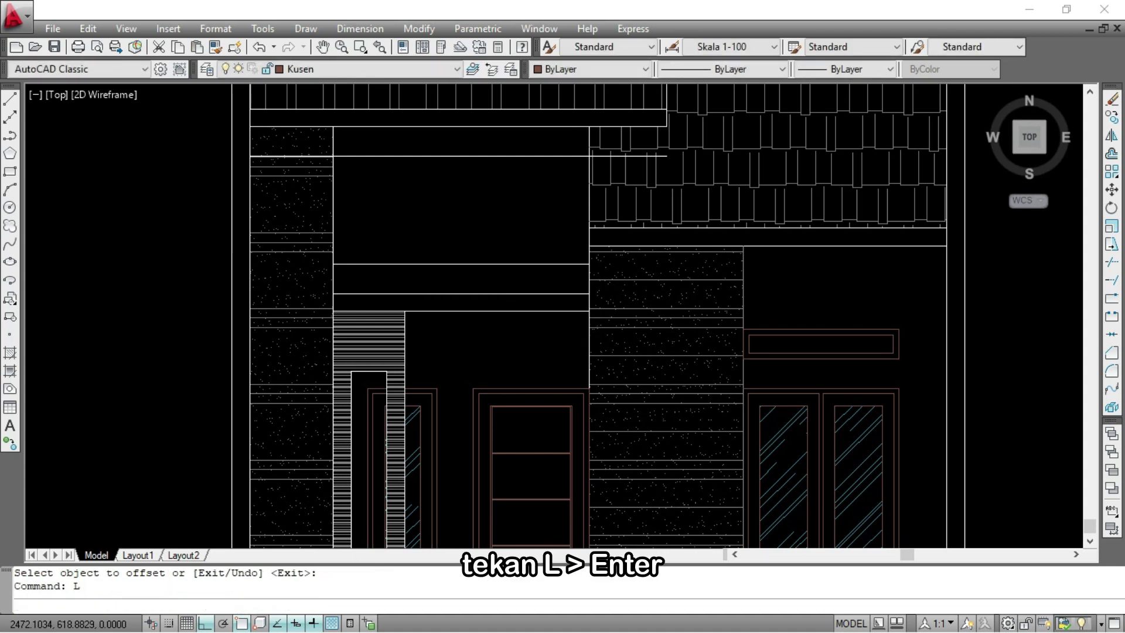
key(Return)
click(333, 156)
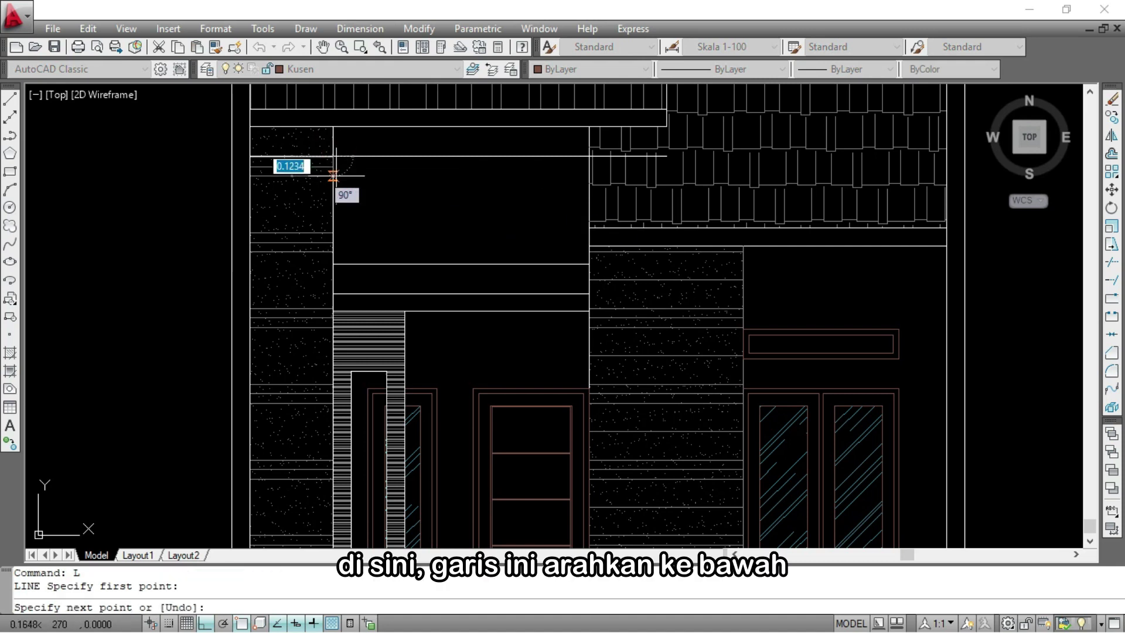
click(333, 263)
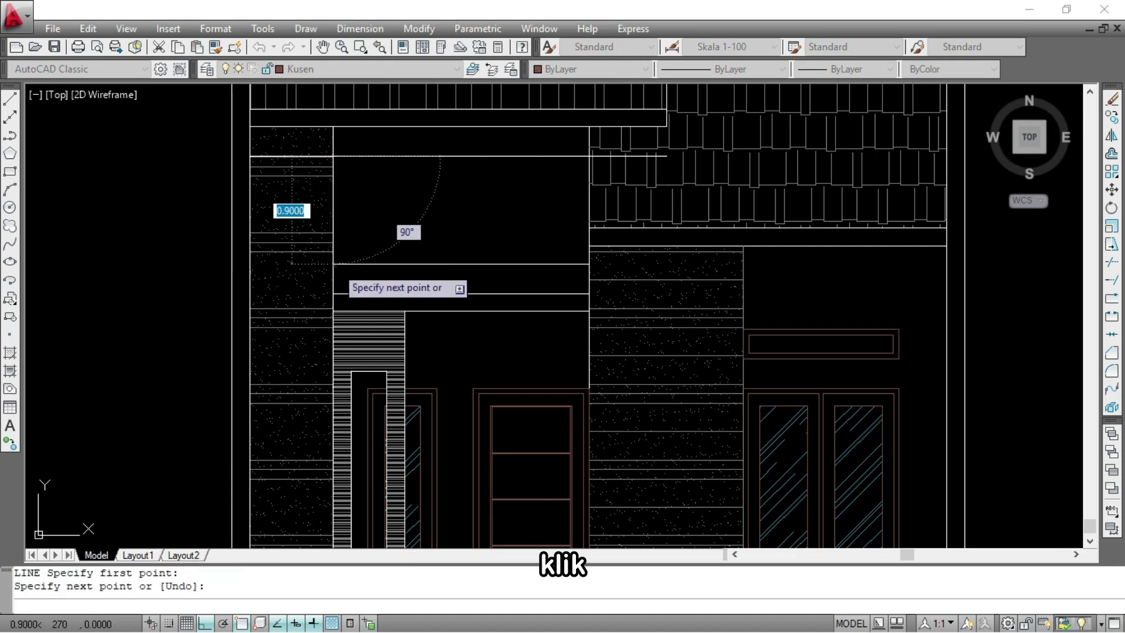
key(Return)
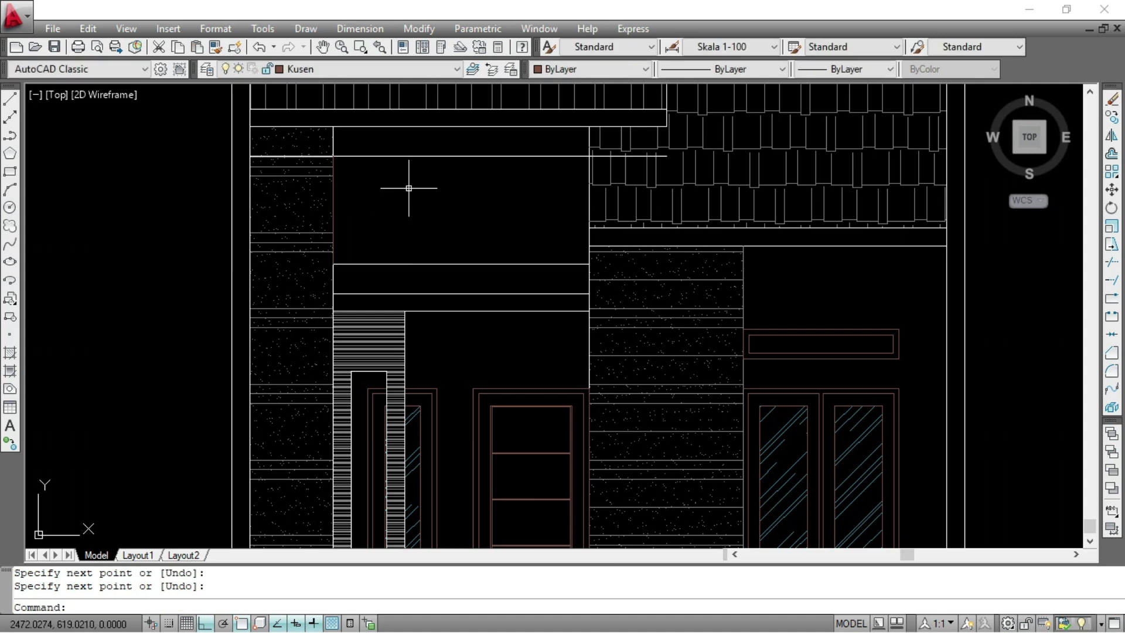
Draw a 0.90 vertical guide line along the upper wall's right edge between the two offset lines
key(Return)
scroll(592, 152, up, 3)
click(588, 145)
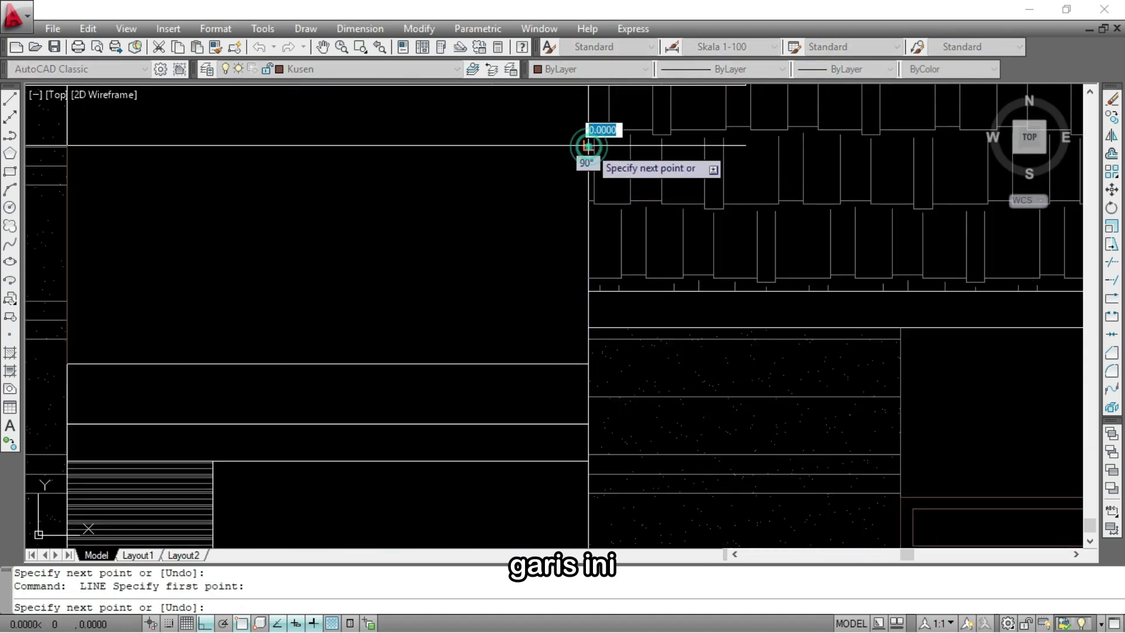
scroll(588, 146, down, 2)
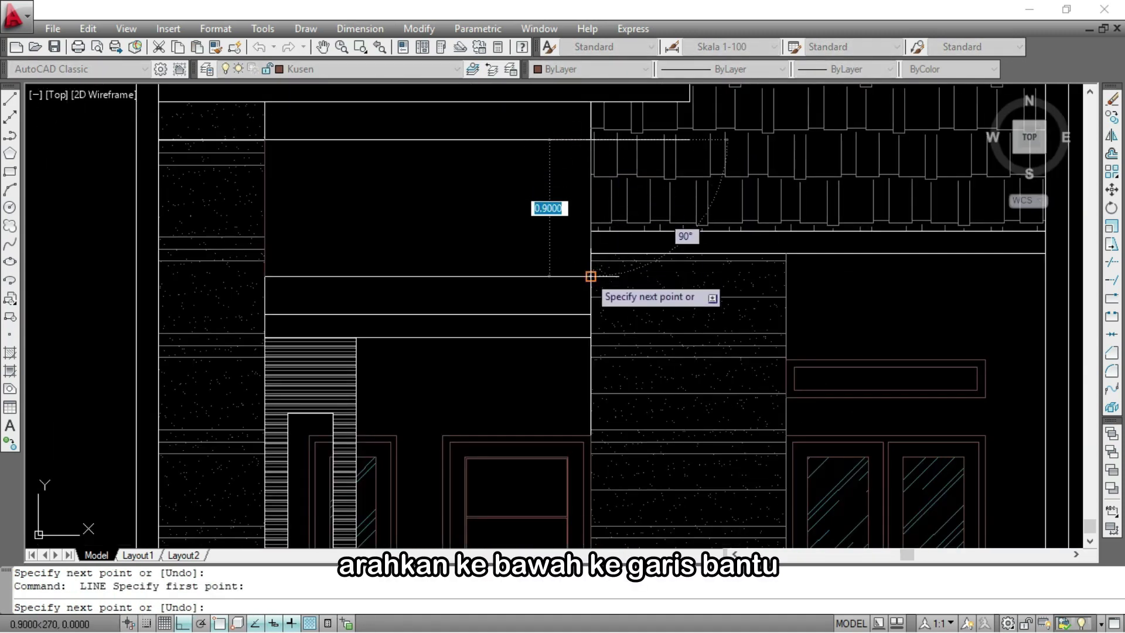
click(591, 276)
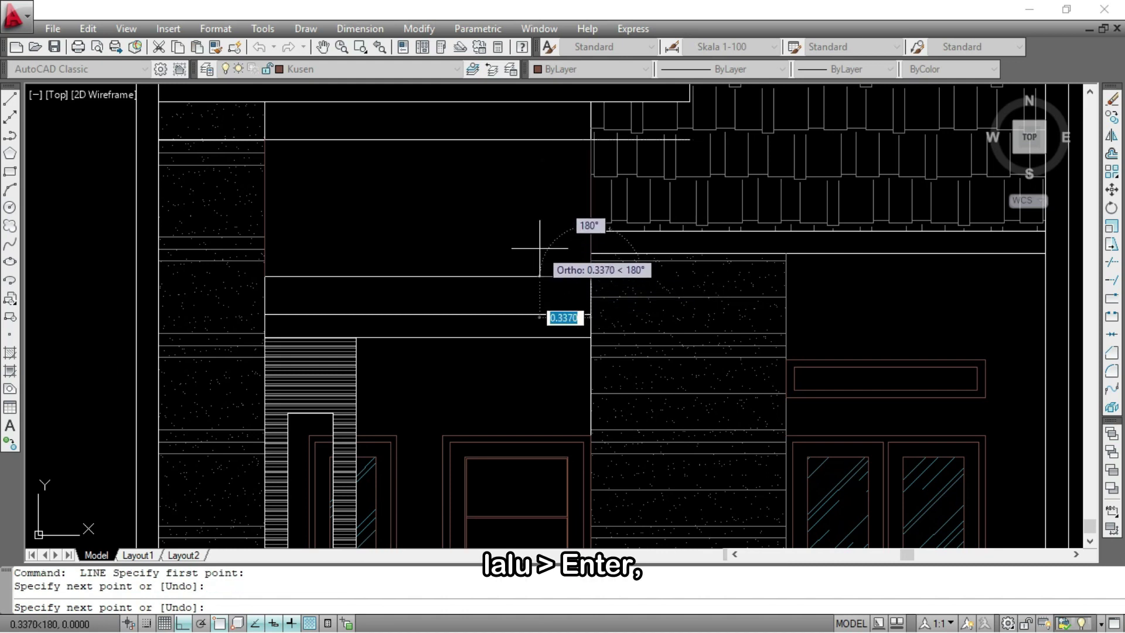
key(Return)
Offset the two vertical guide lines at the upper wall's left and right edges 0.20 inward
scroll(287, 198, up, 2)
text(o)
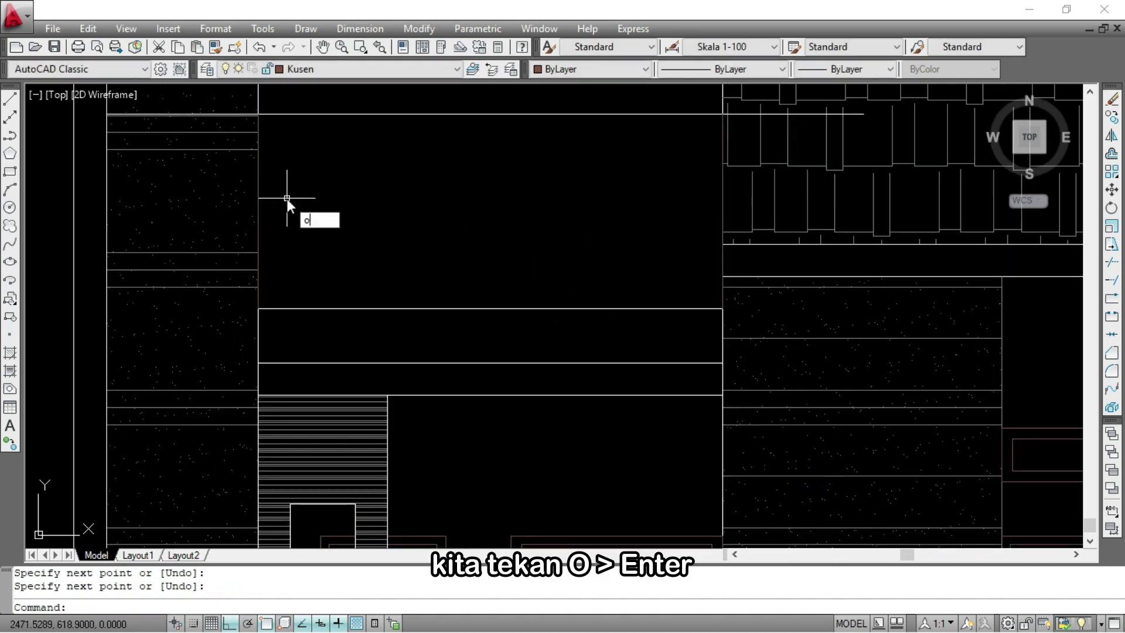
key(Return)
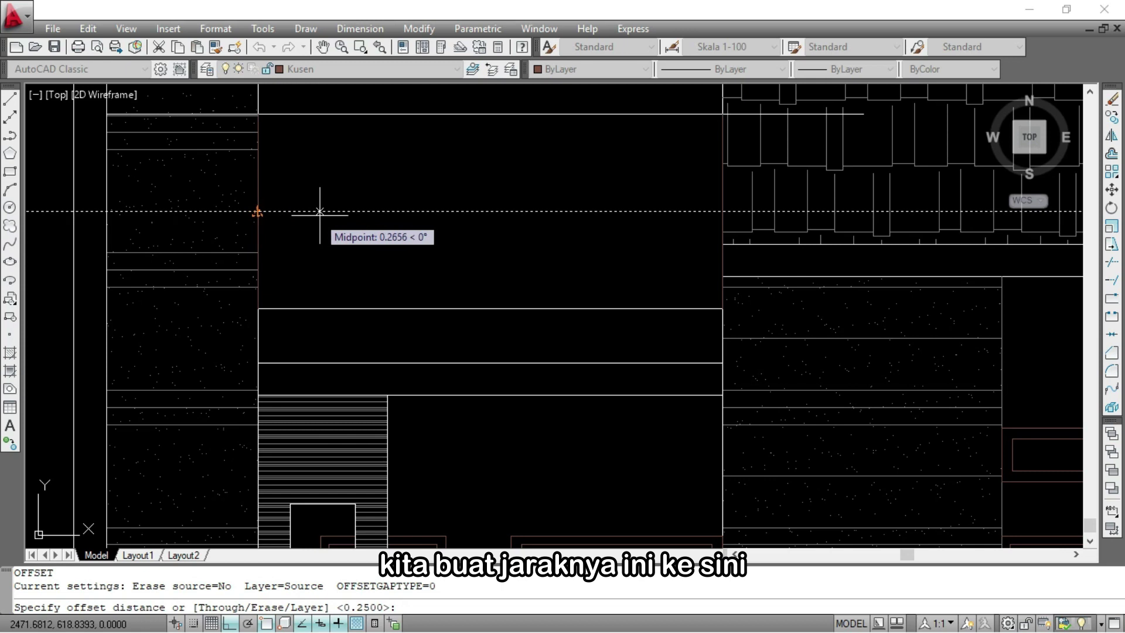
text(0)
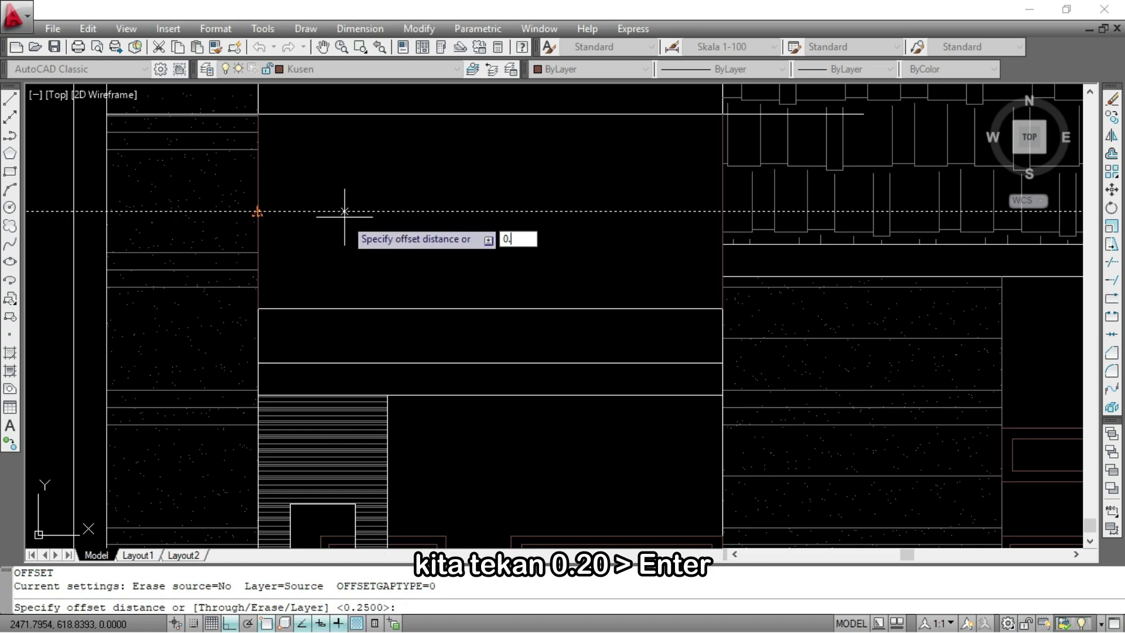
text(.20)
key(Return)
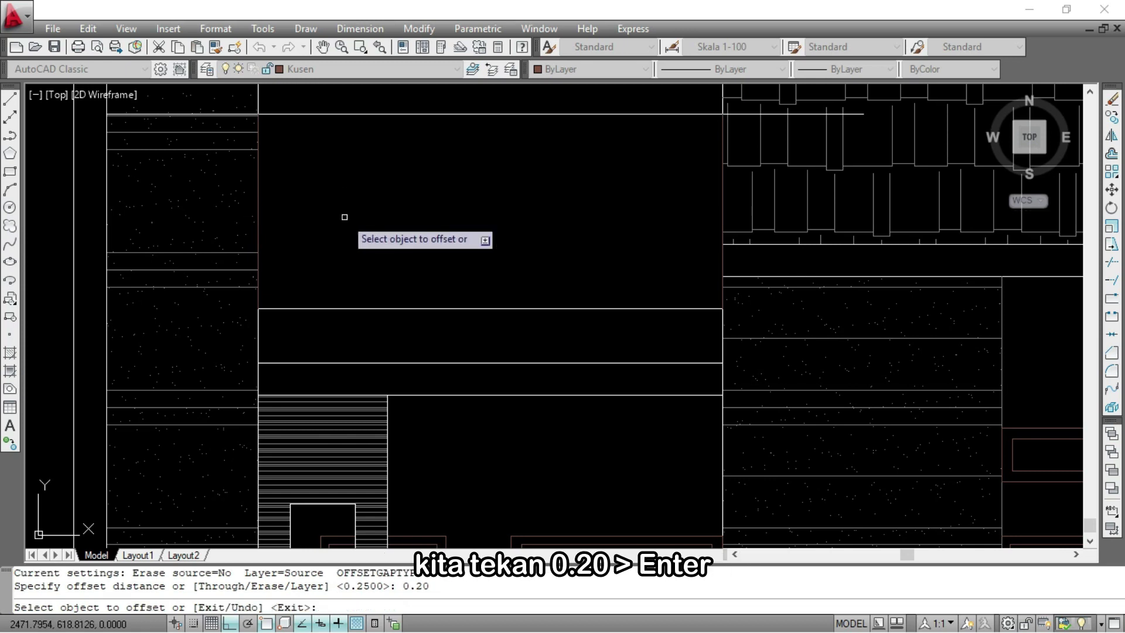
click(257, 183)
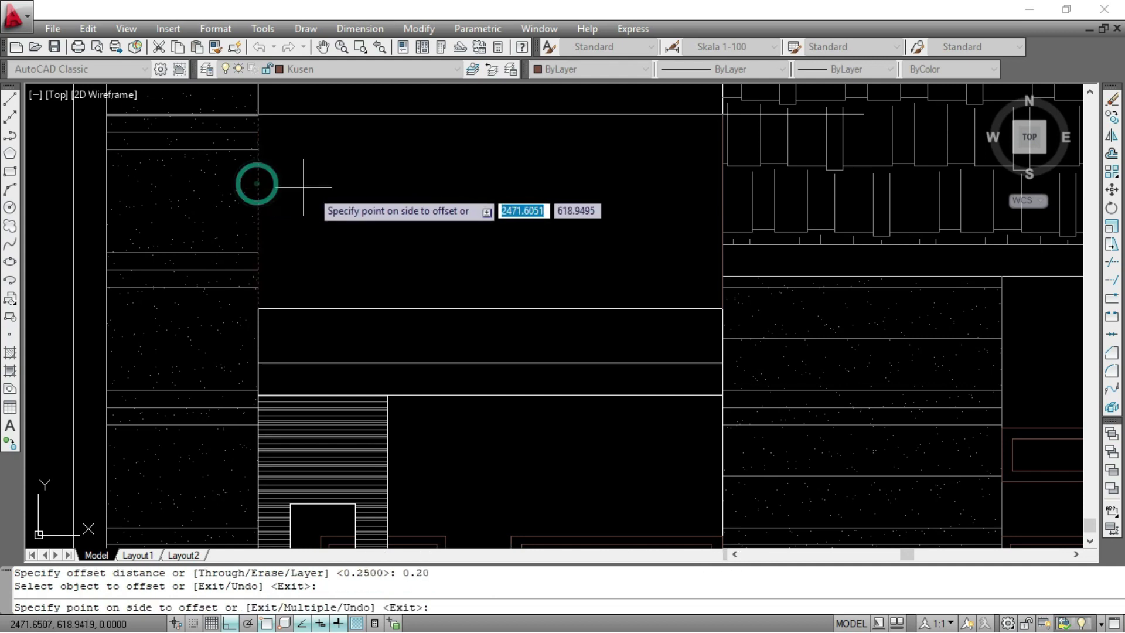
click(377, 188)
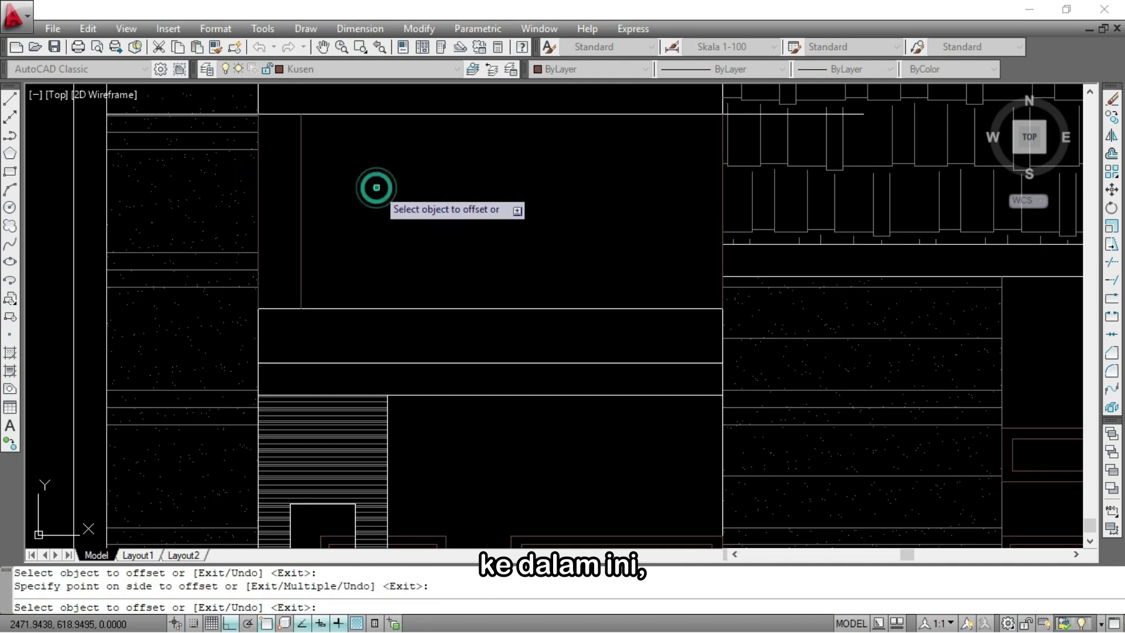
click(722, 191)
click(576, 193)
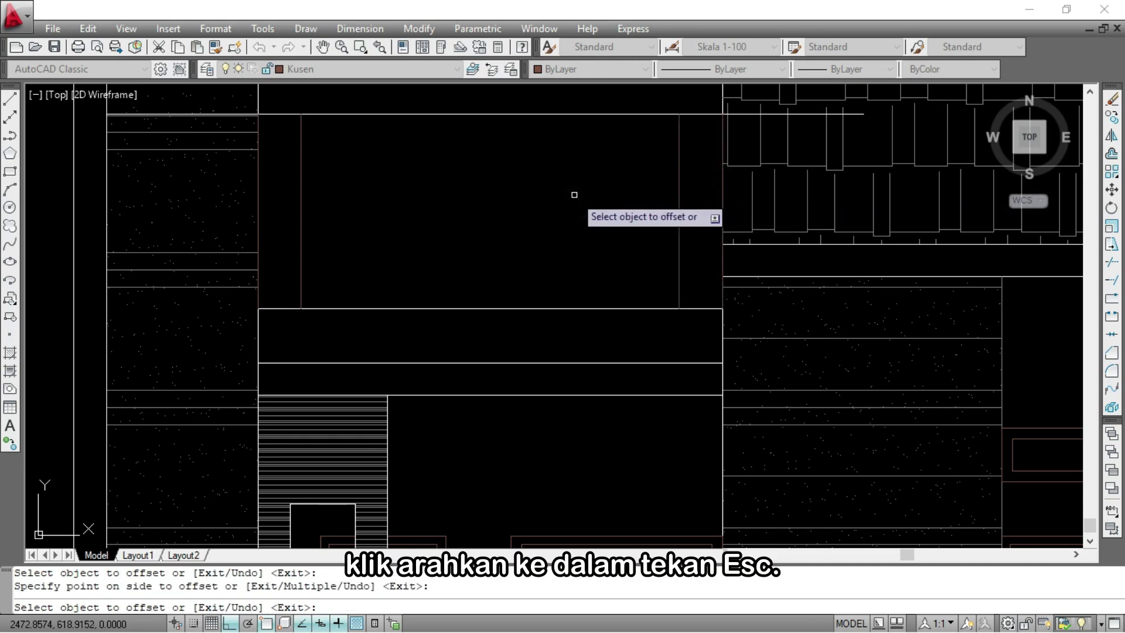
key(Escape)
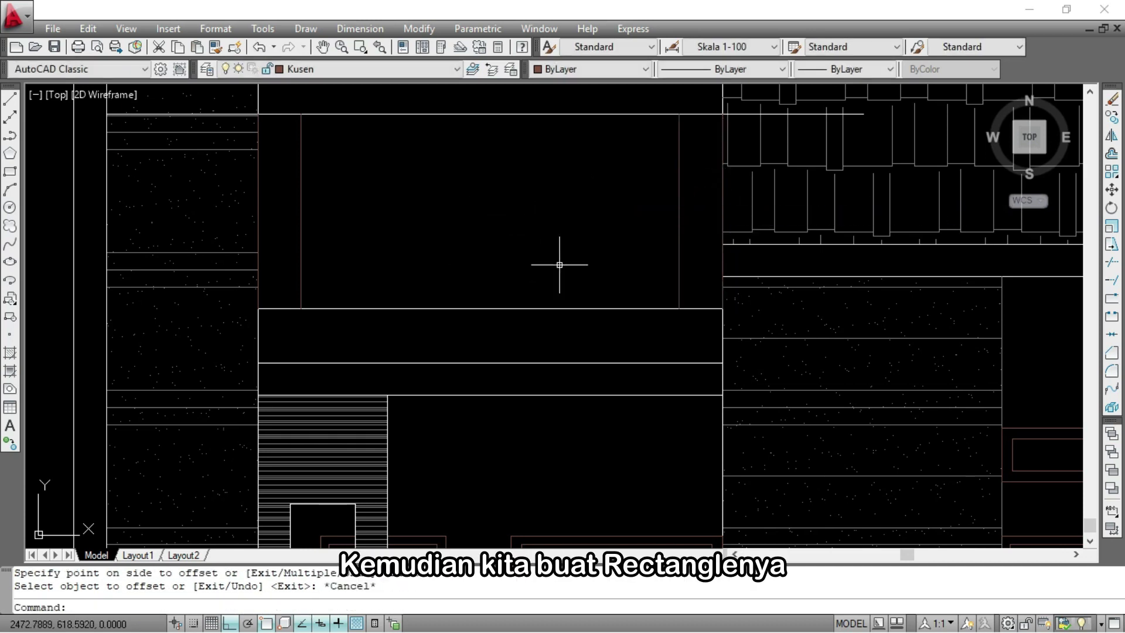
Draw a rectangle for the ventilation frame from the left inner guide's upper end to the right inner guide's lower end
text(REC)
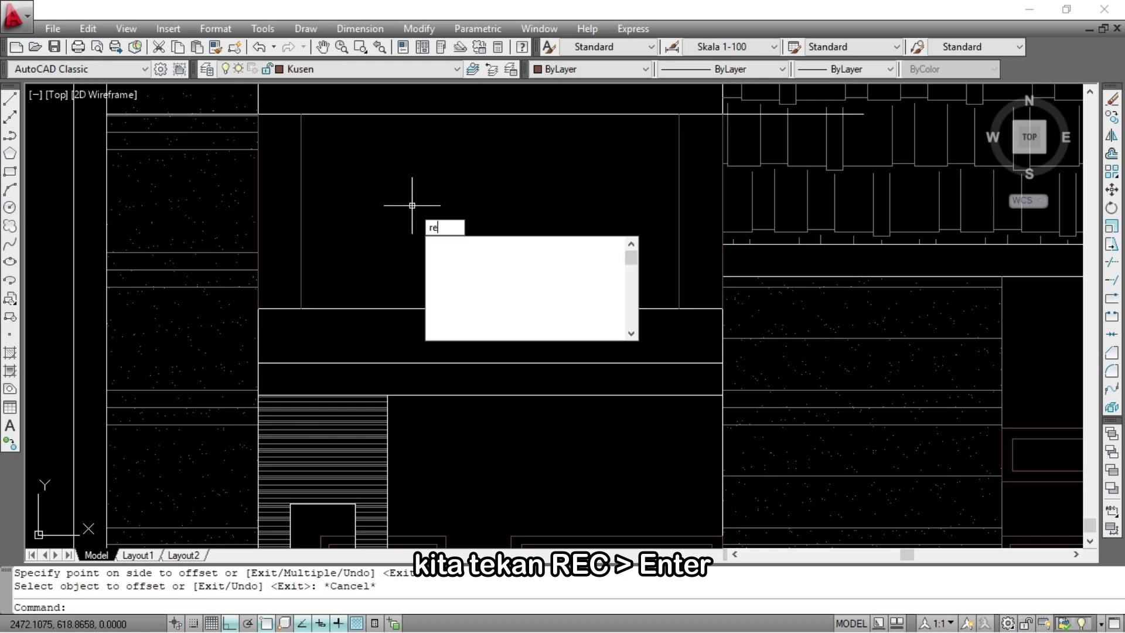
key(Return)
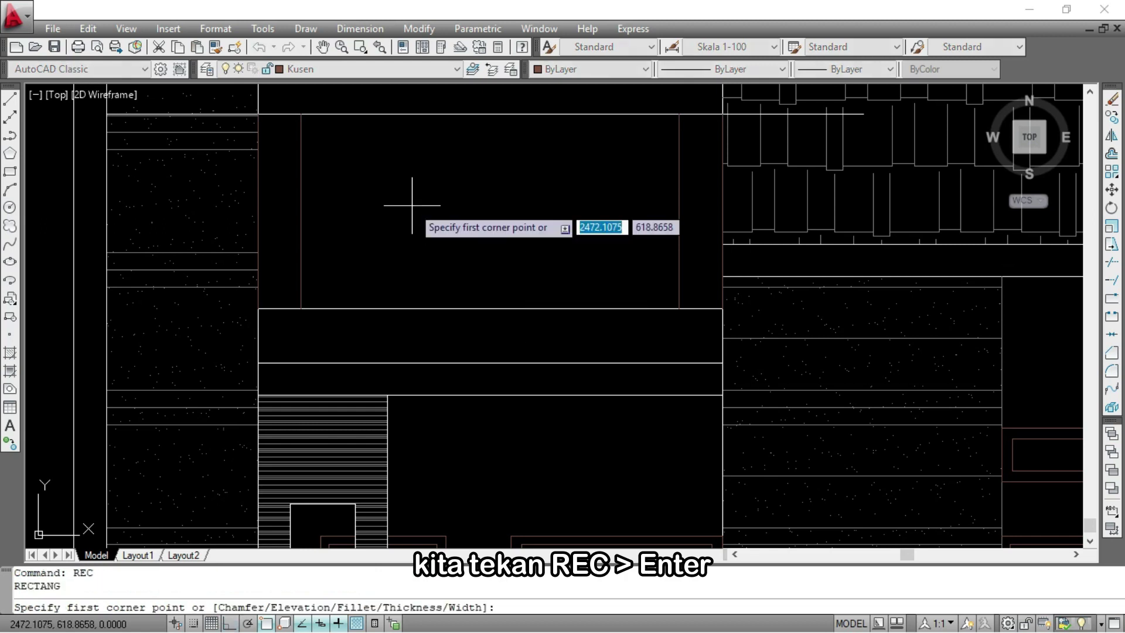
click(301, 113)
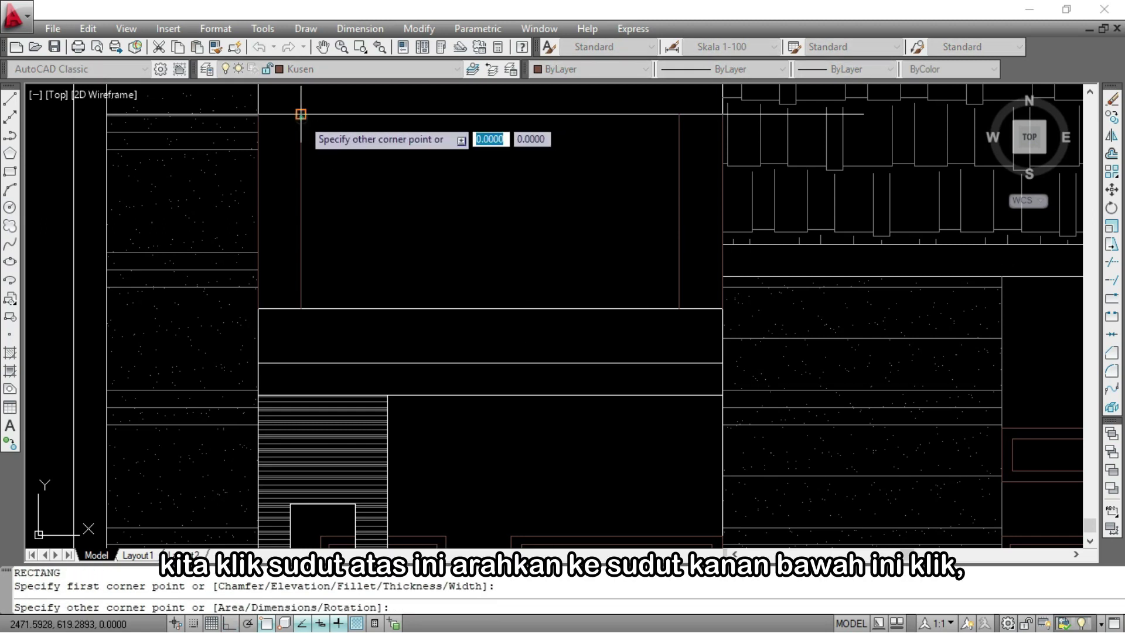
click(680, 309)
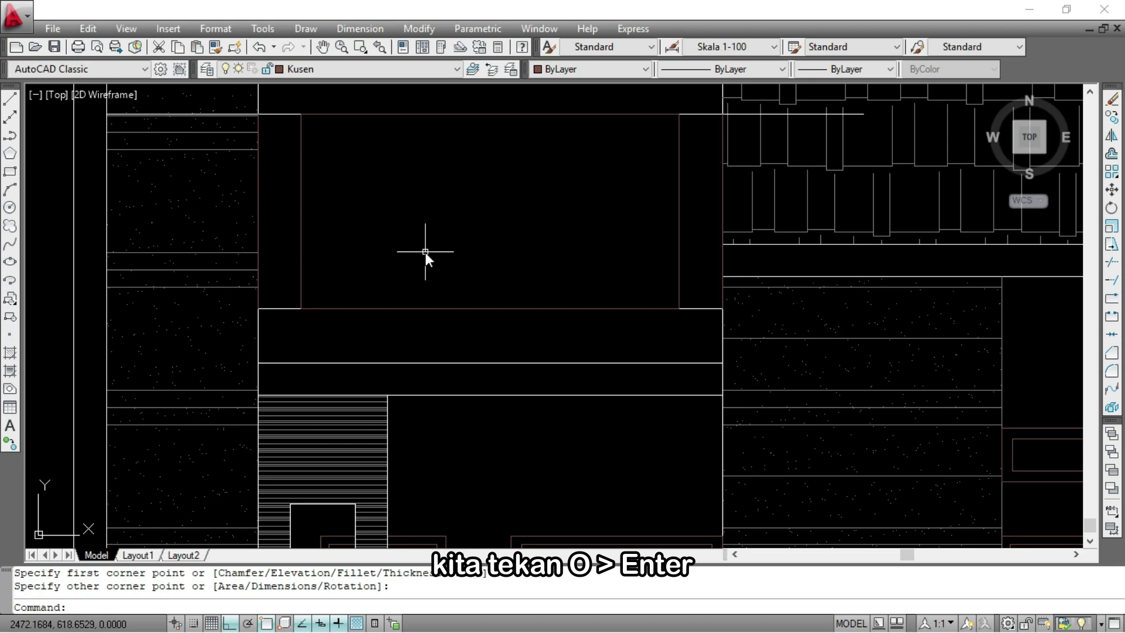
Offset the ventilation frame rectangle 0.05 inward
text(O)
key(Return)
text(0.0)
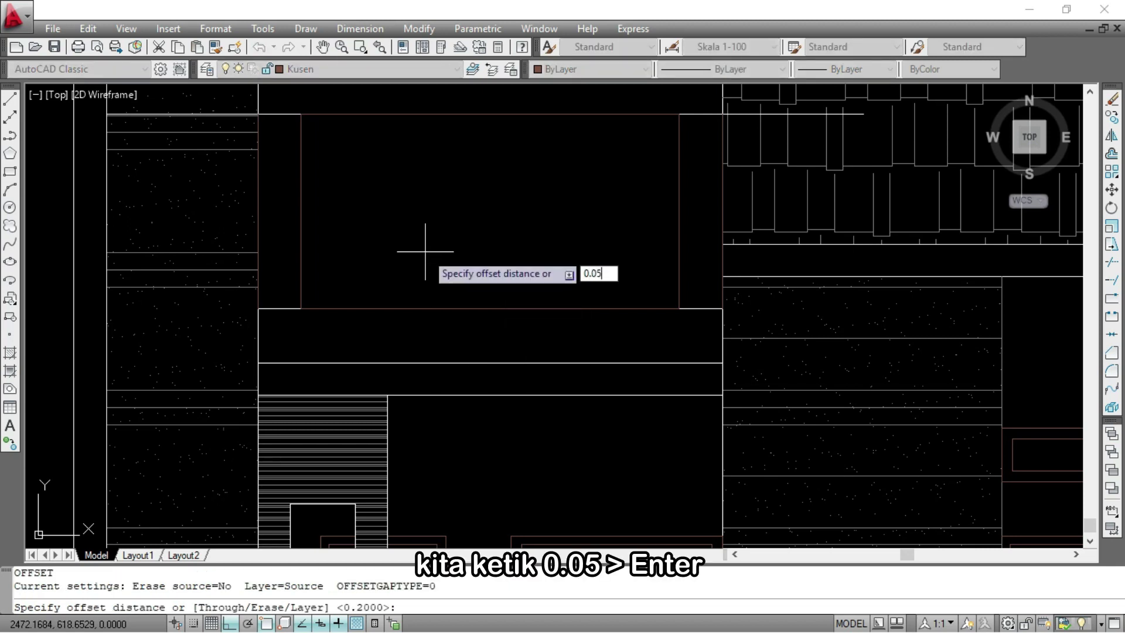
text(5)
key(Return)
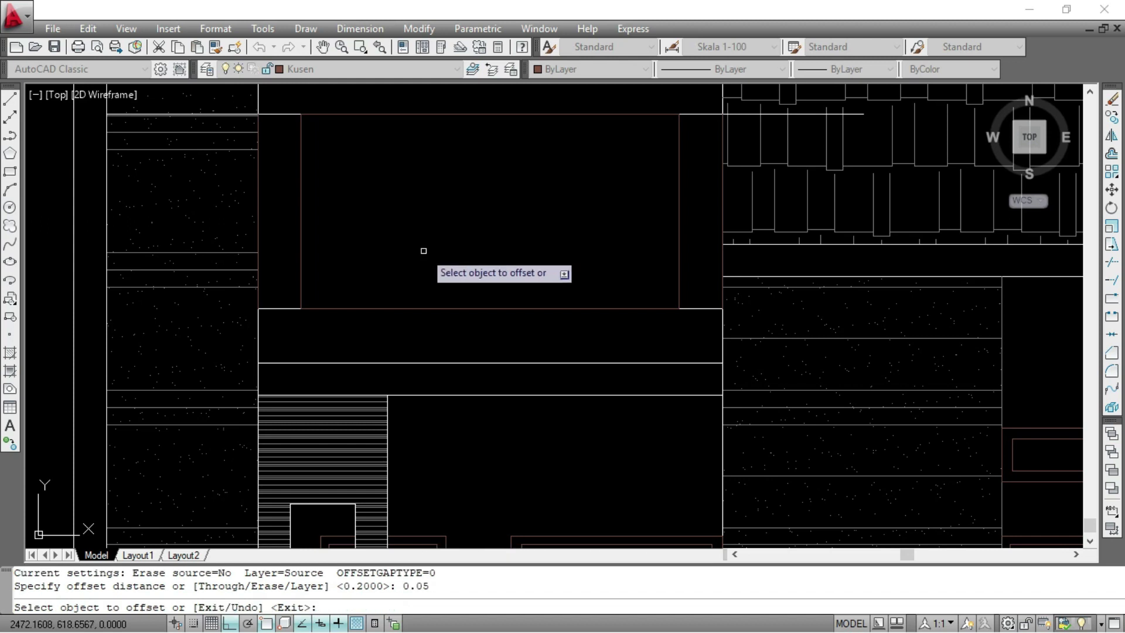
click(300, 218)
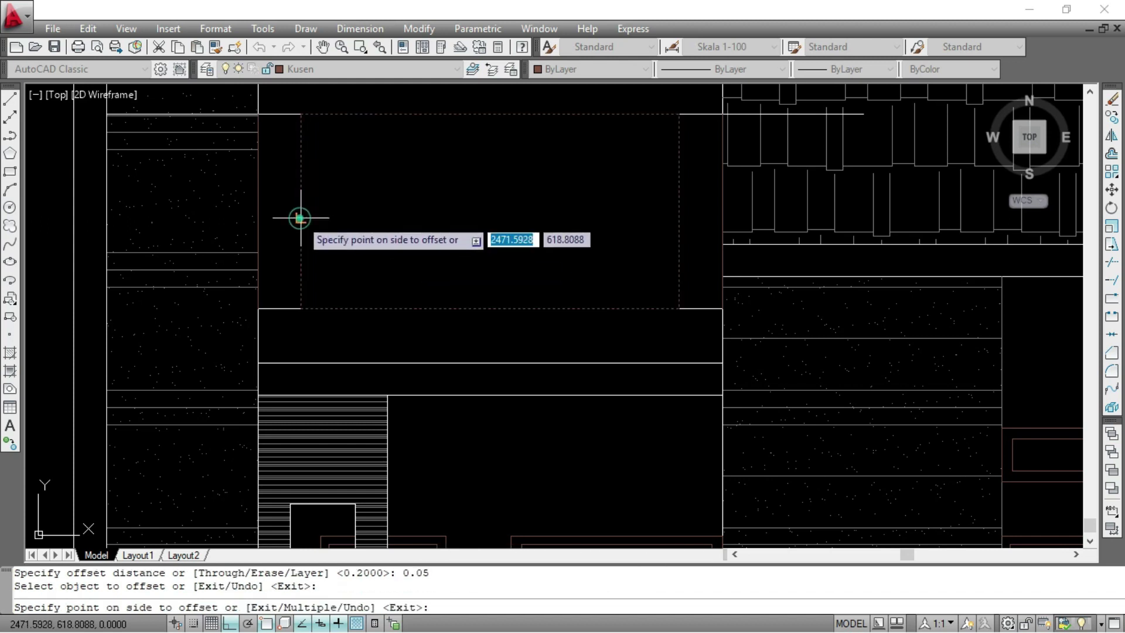
click(386, 232)
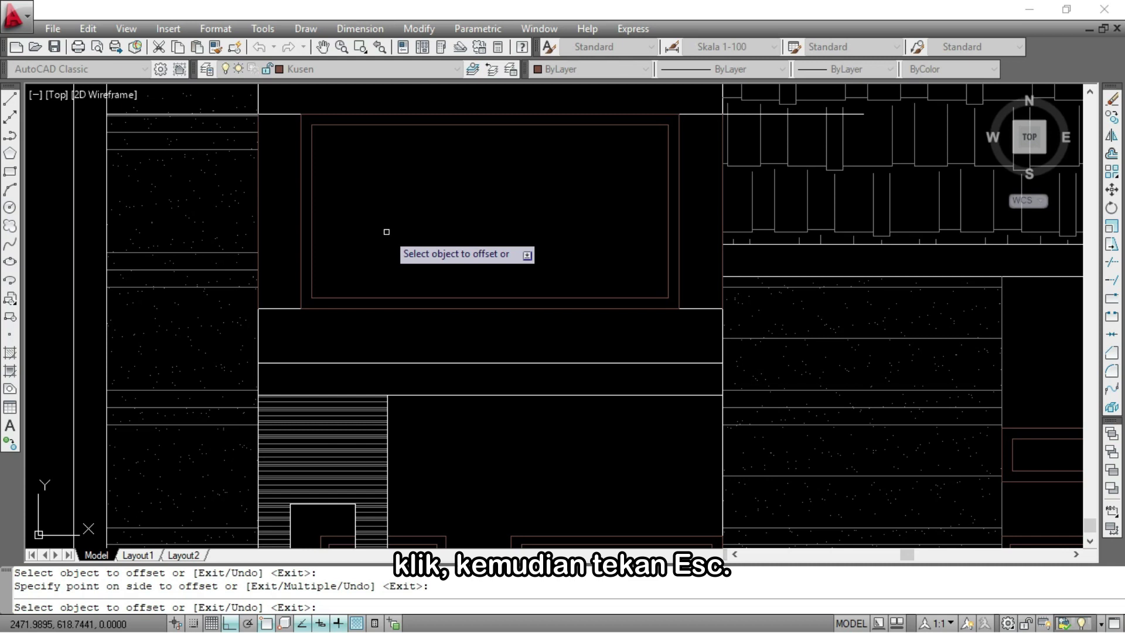
key(Escape)
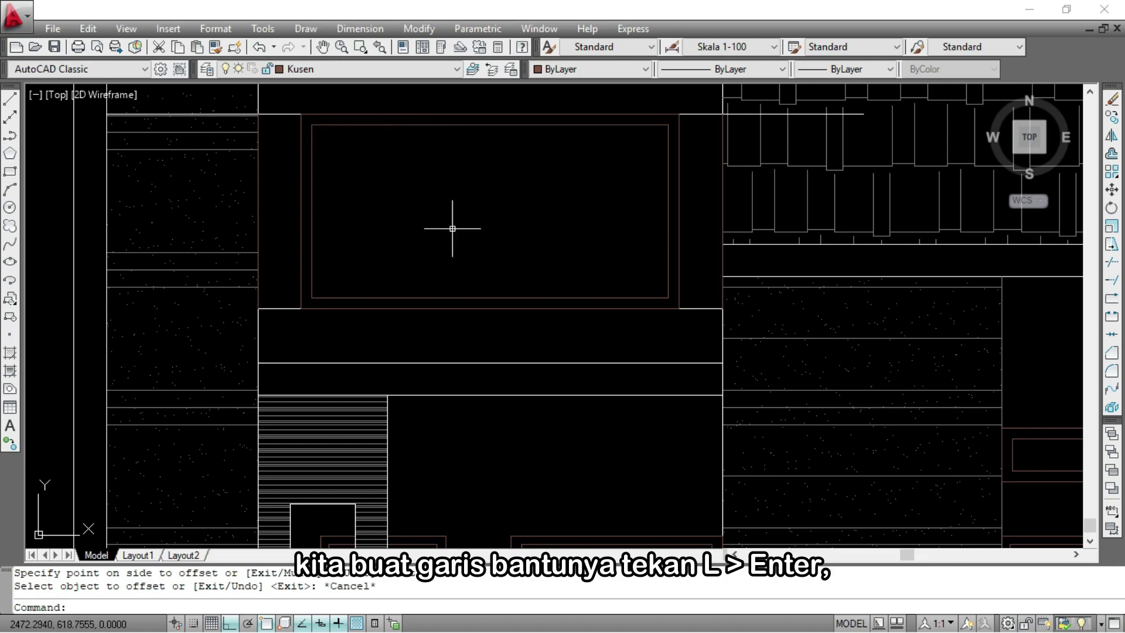
Draw a helper line along the full upper edge of the inner ventilation rectangle
text(L)
key(Return)
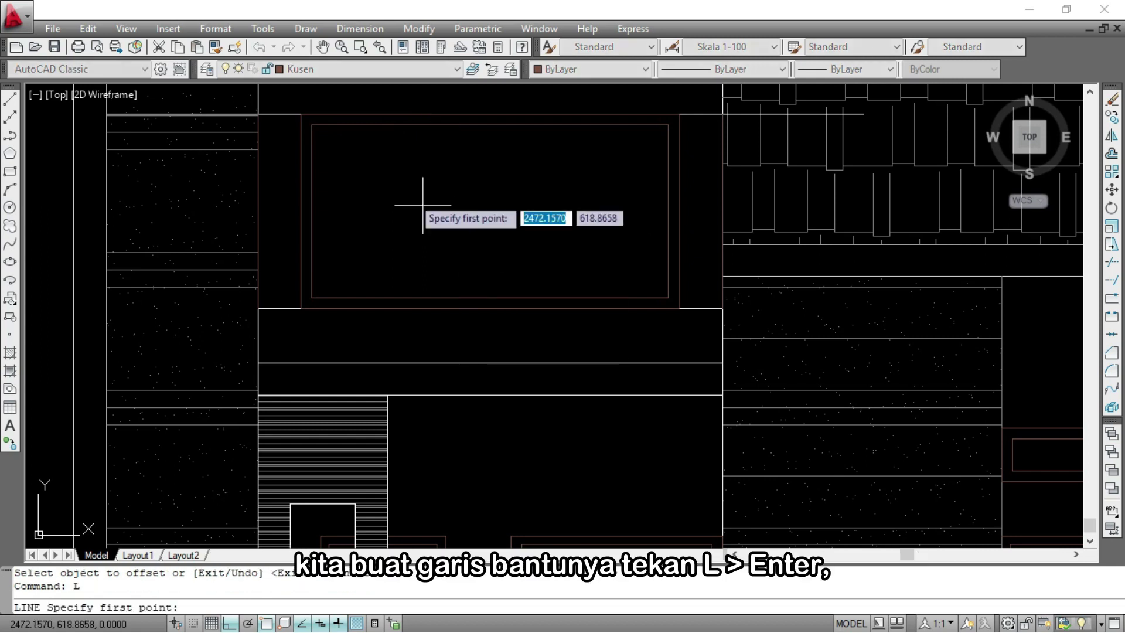
click(312, 125)
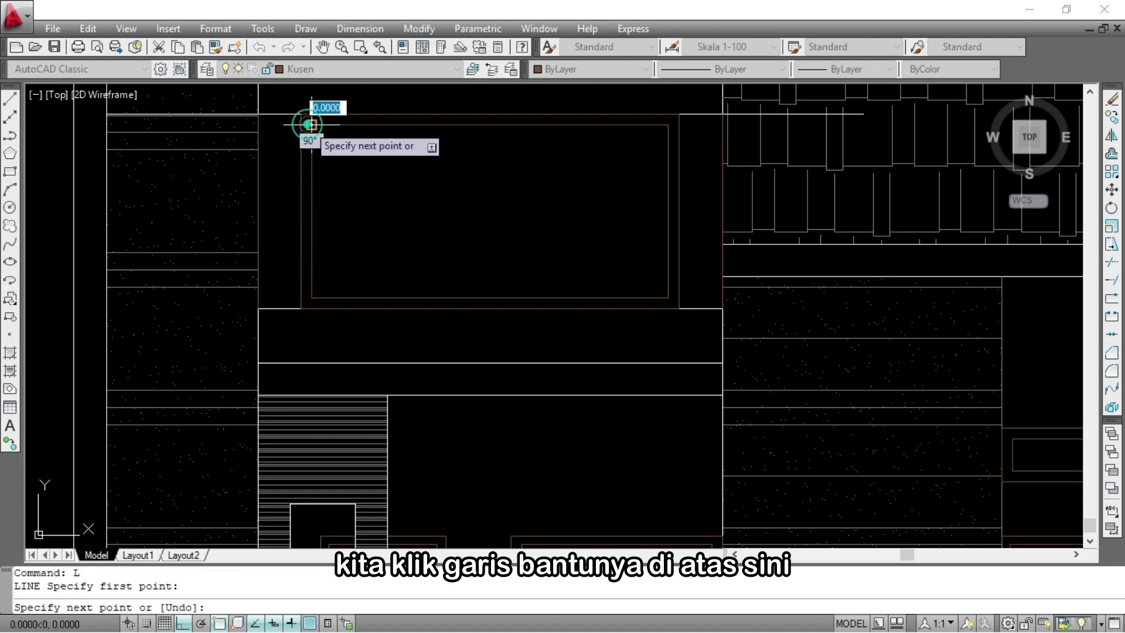
click(668, 124)
key(Return)
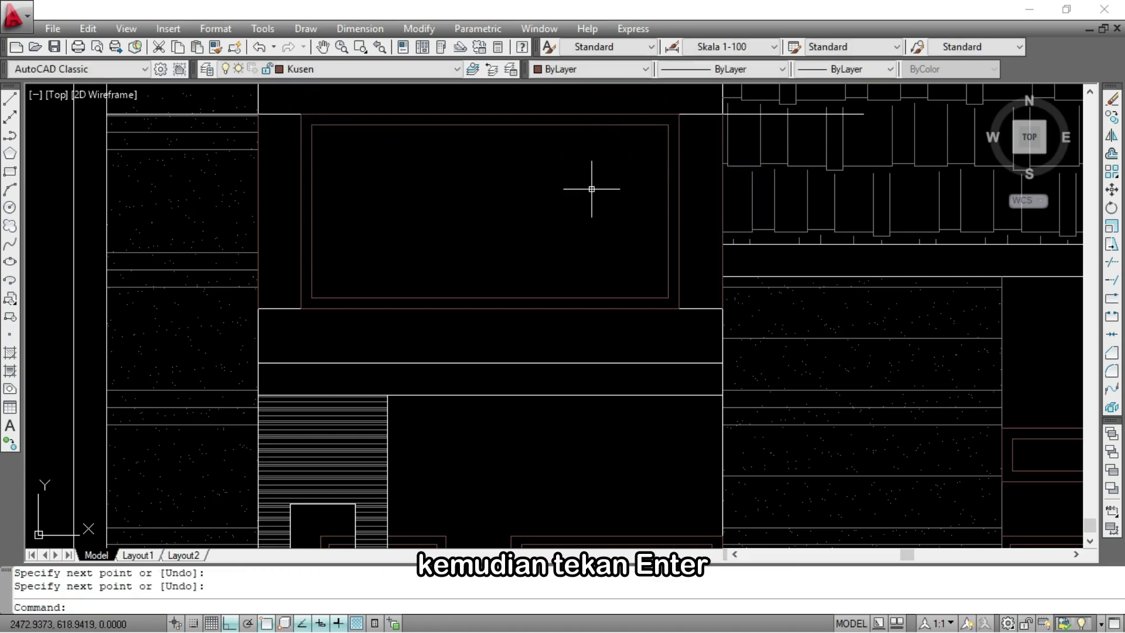
Divide the helper line on the inner rectangle's upper edge into 3 equal segments and erase the line
text(DIVIDE)
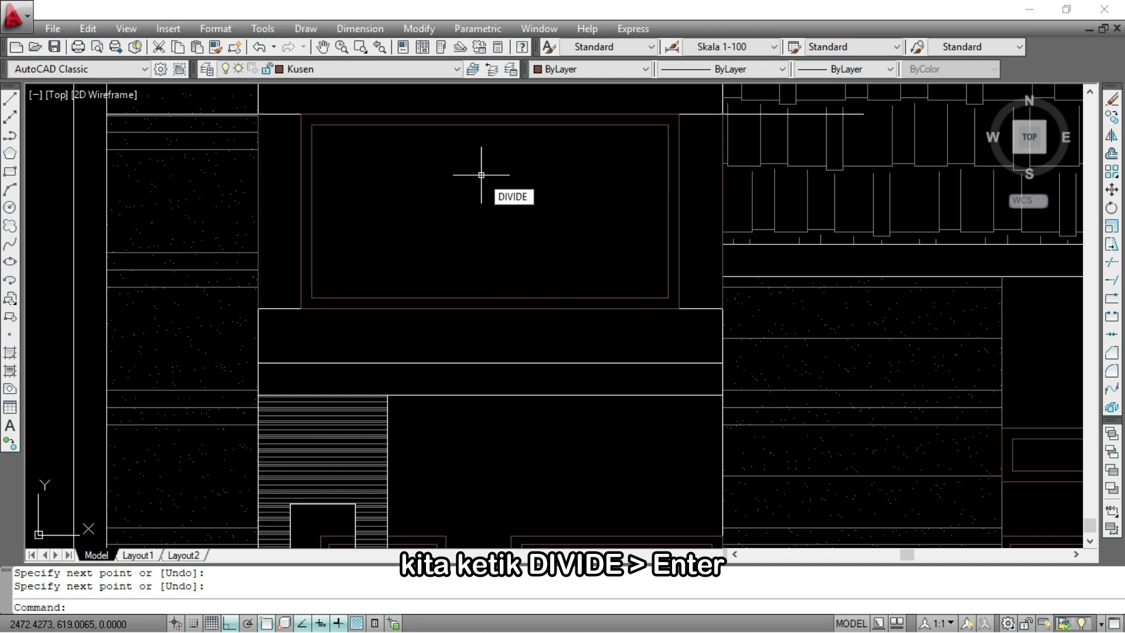
key(Return)
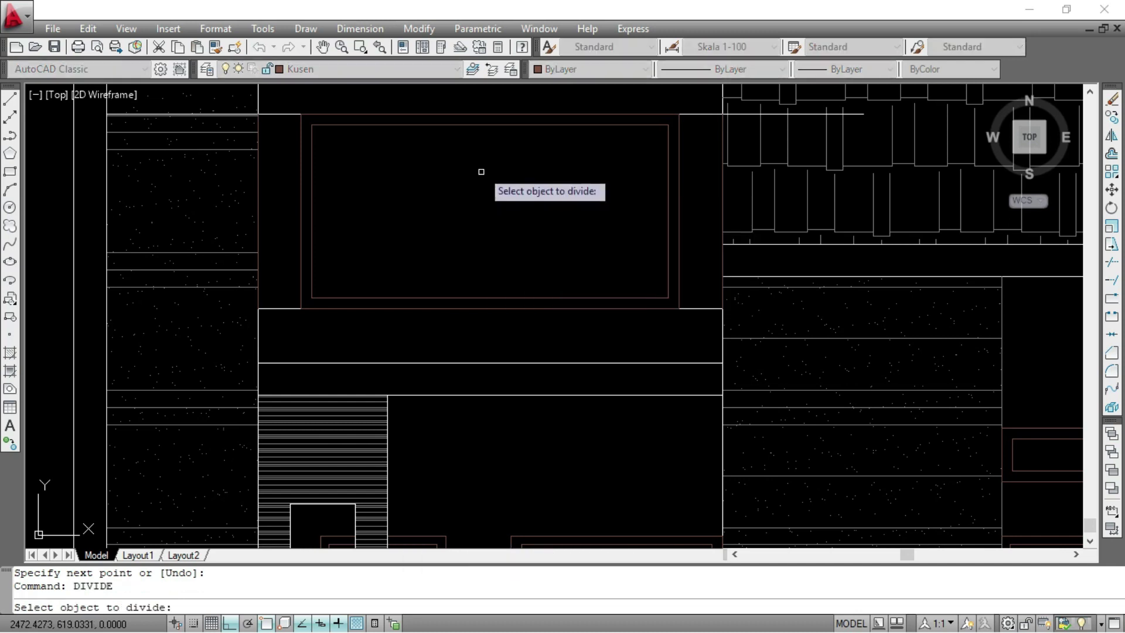
click(481, 124)
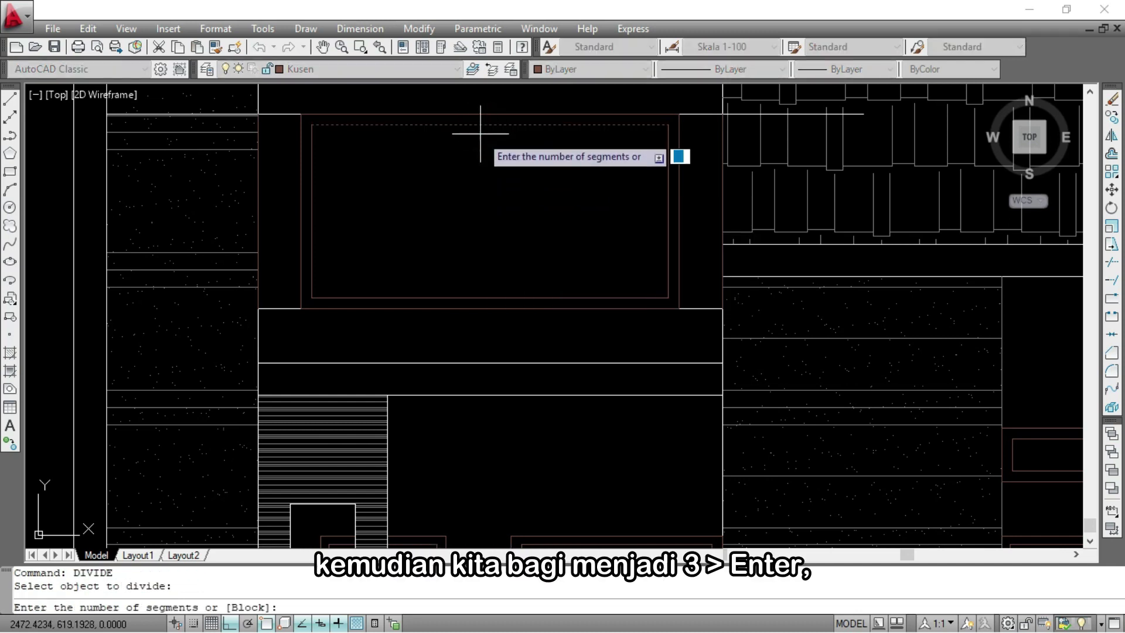
text(3)
key(Return)
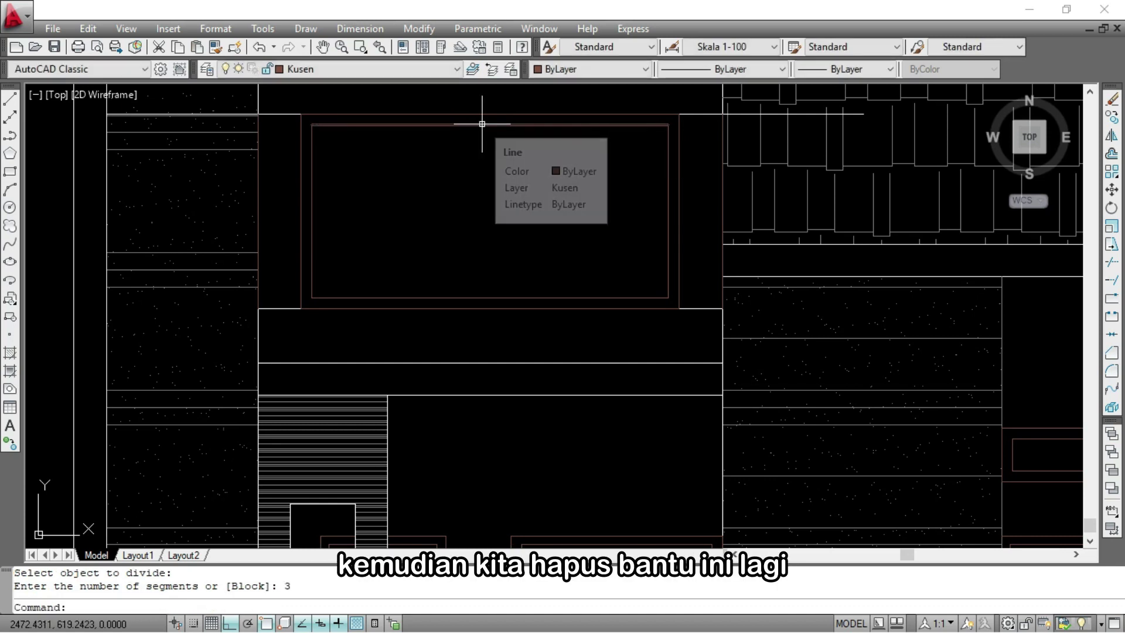
click(483, 124)
text(e)
key(Return)
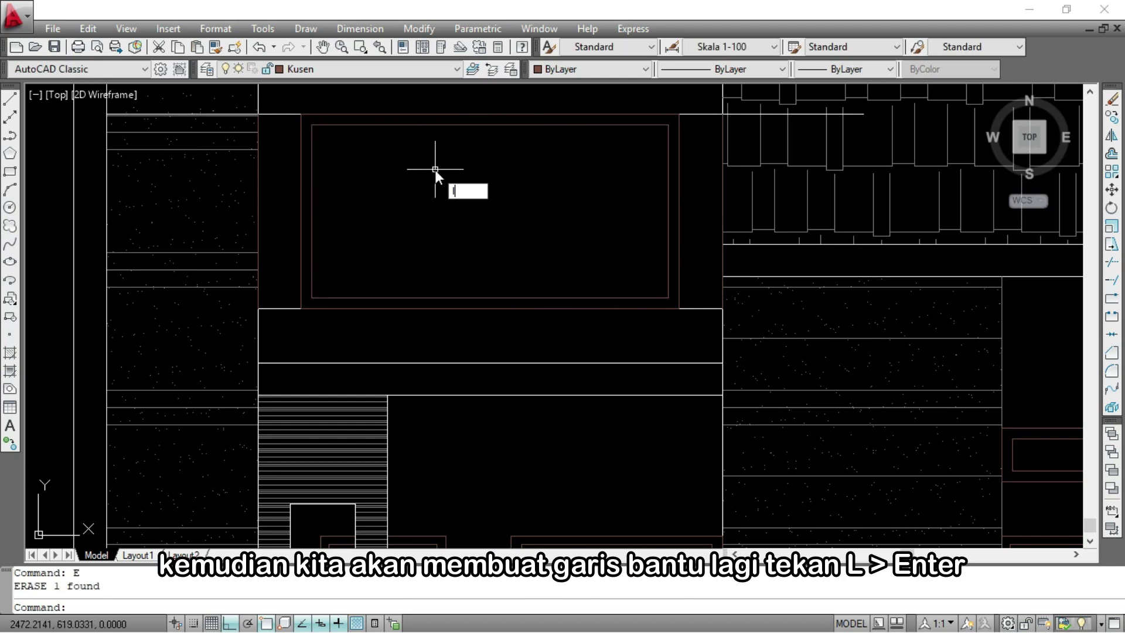
Draw a vertical line from the first division node straight down to the inner rectangle's lower edge
text(L)
key(Return)
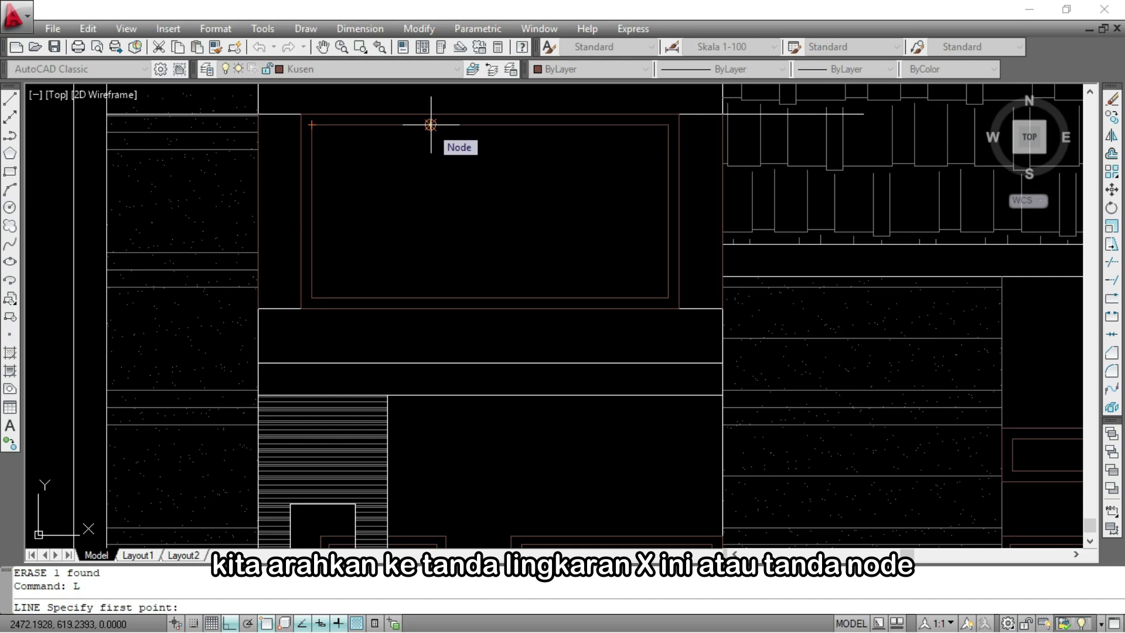
click(431, 124)
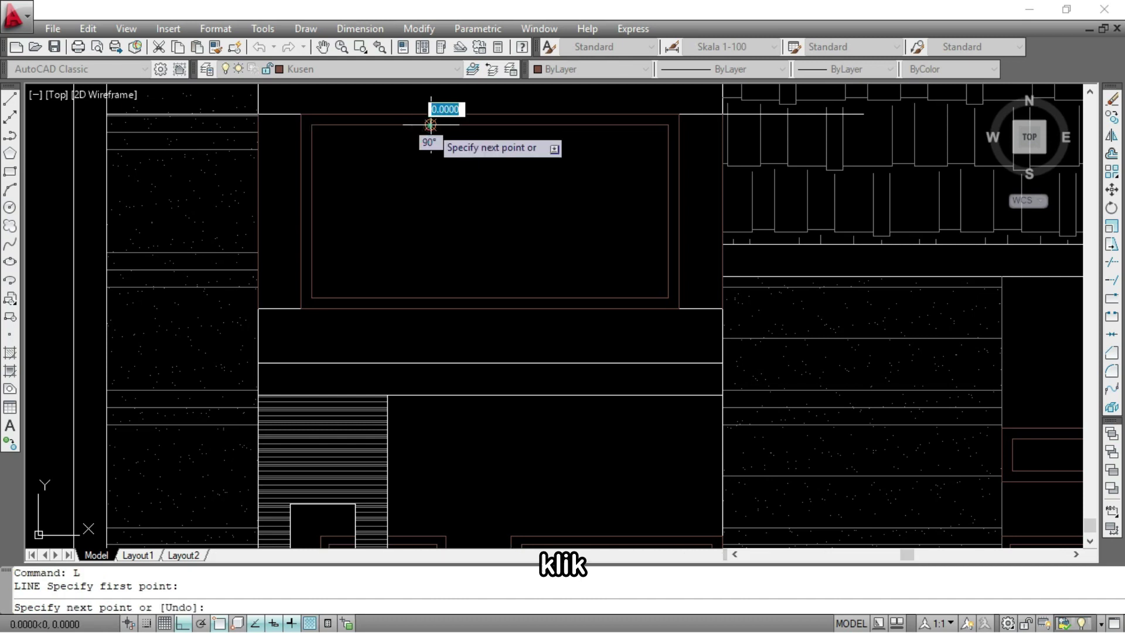
click(431, 299)
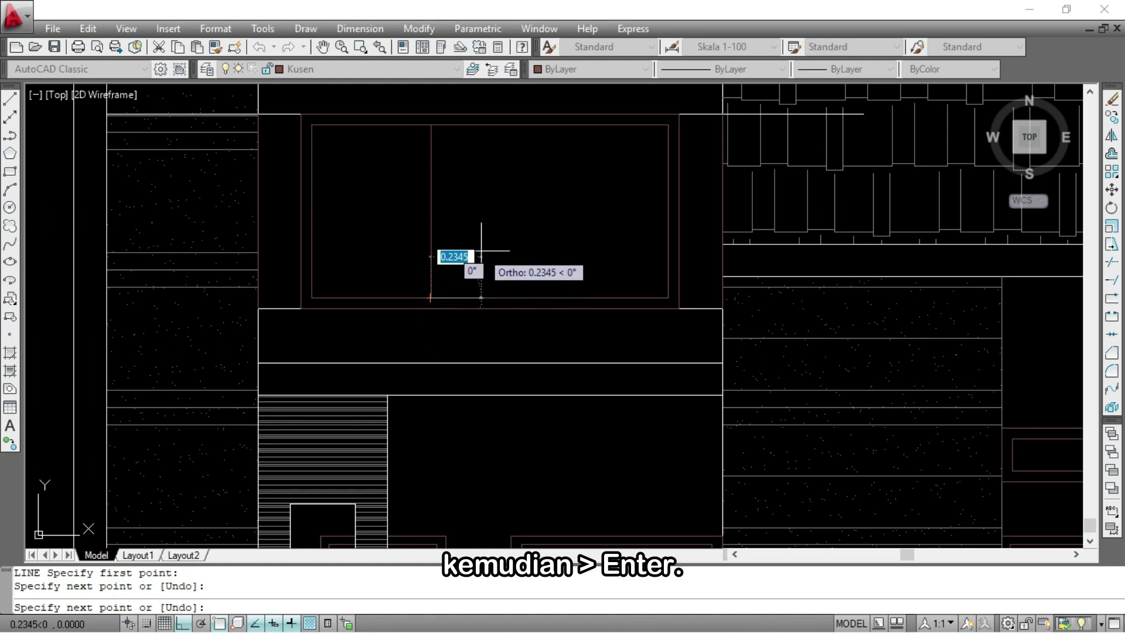
key(Return)
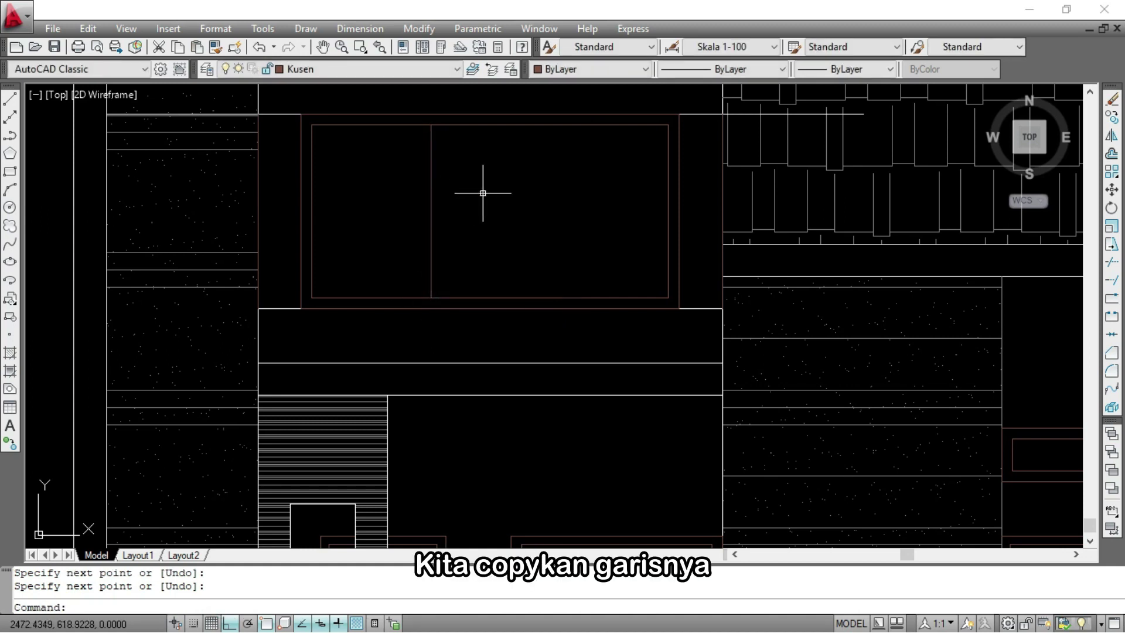
Copy the vertical divider line from its upper end to the second division node
text(CO)
key(Return)
click(430, 179)
key(Return)
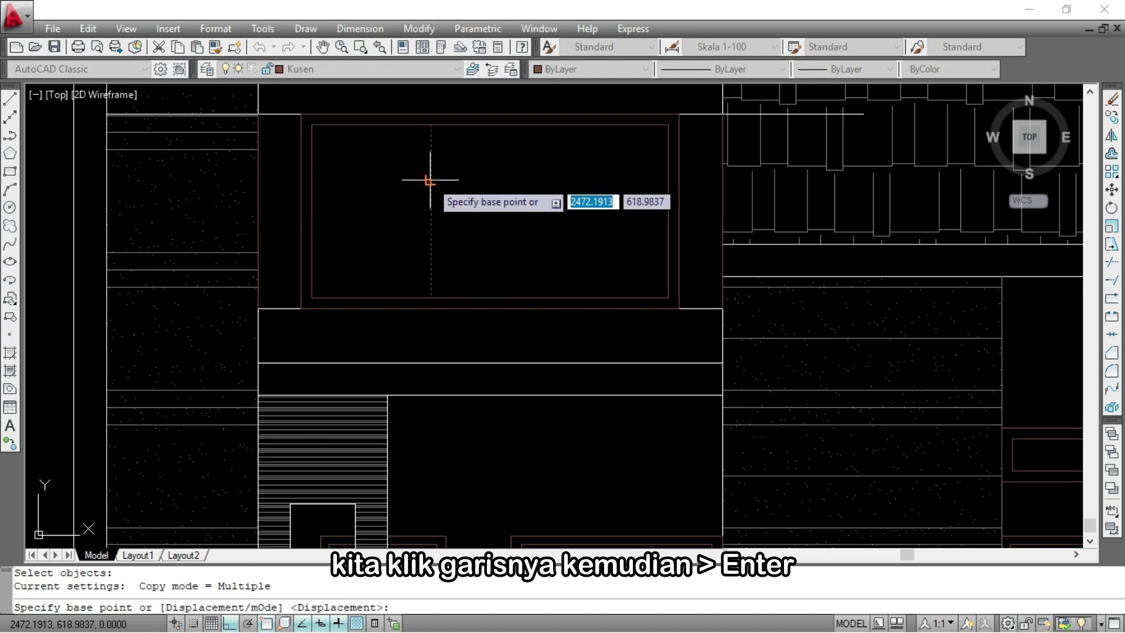
click(431, 125)
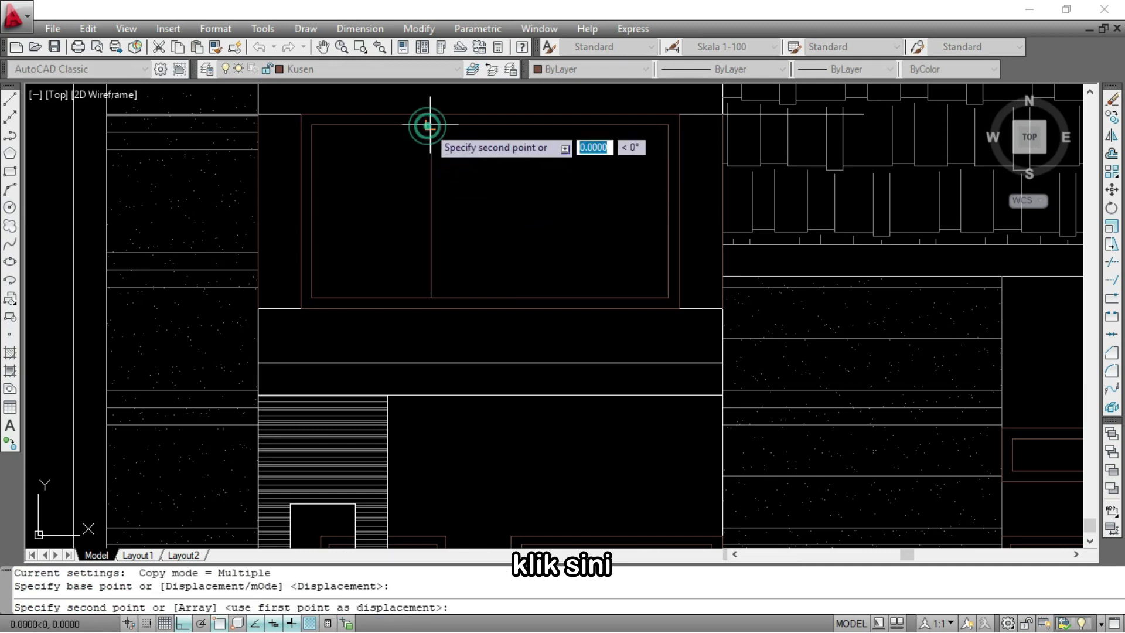
click(550, 125)
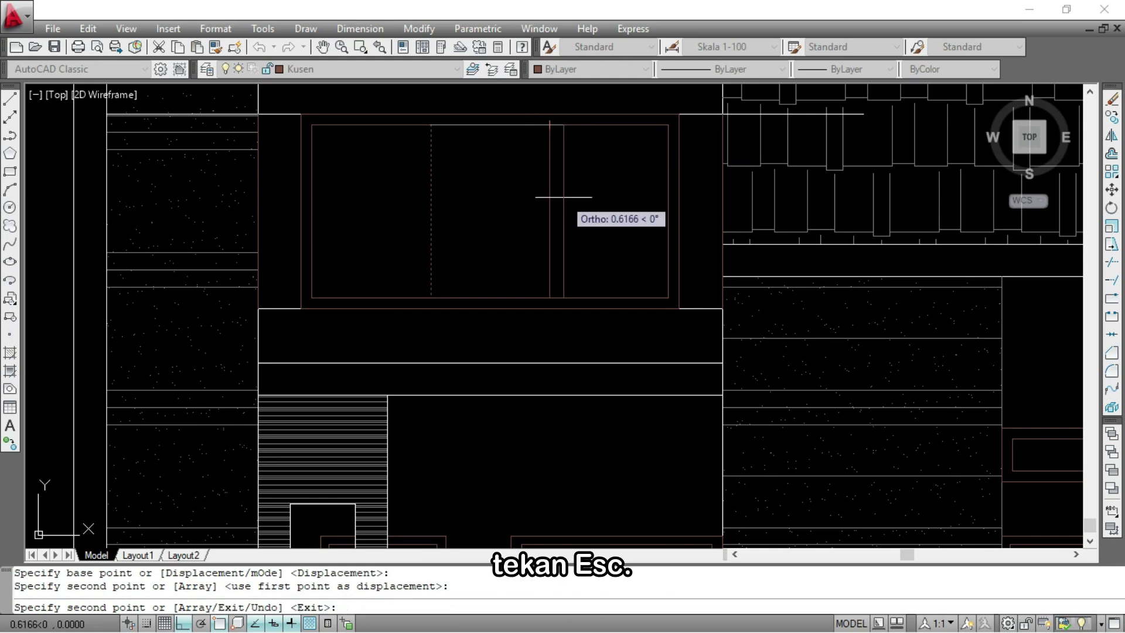
key(Escape)
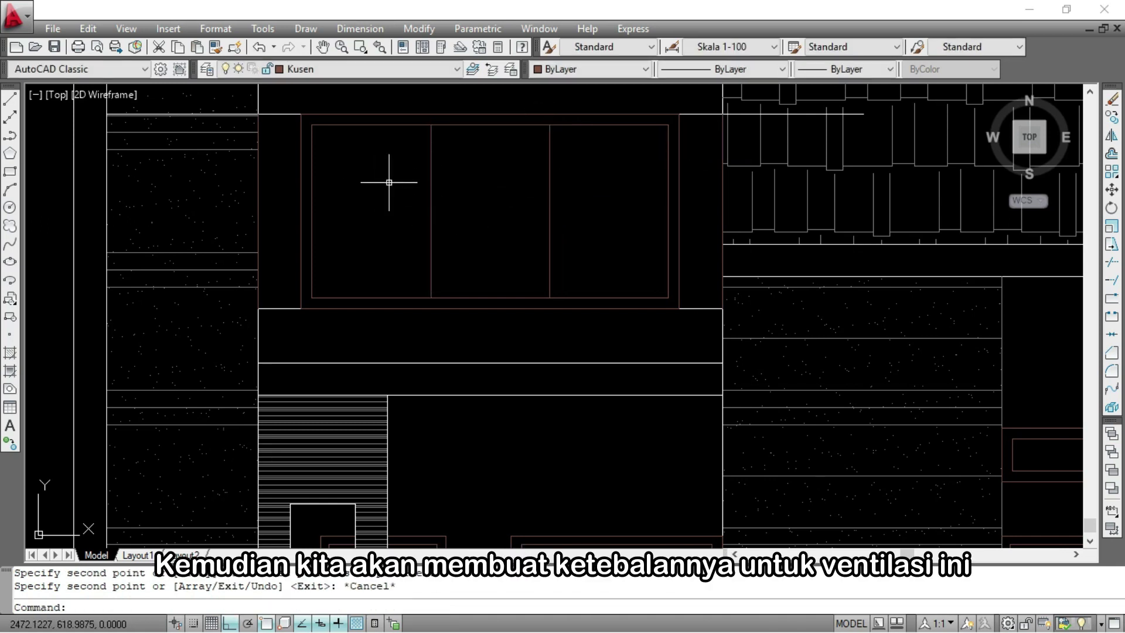
Offset the ventilation's first vertical divider line by 0.025 to both its right and left sides
text(O)
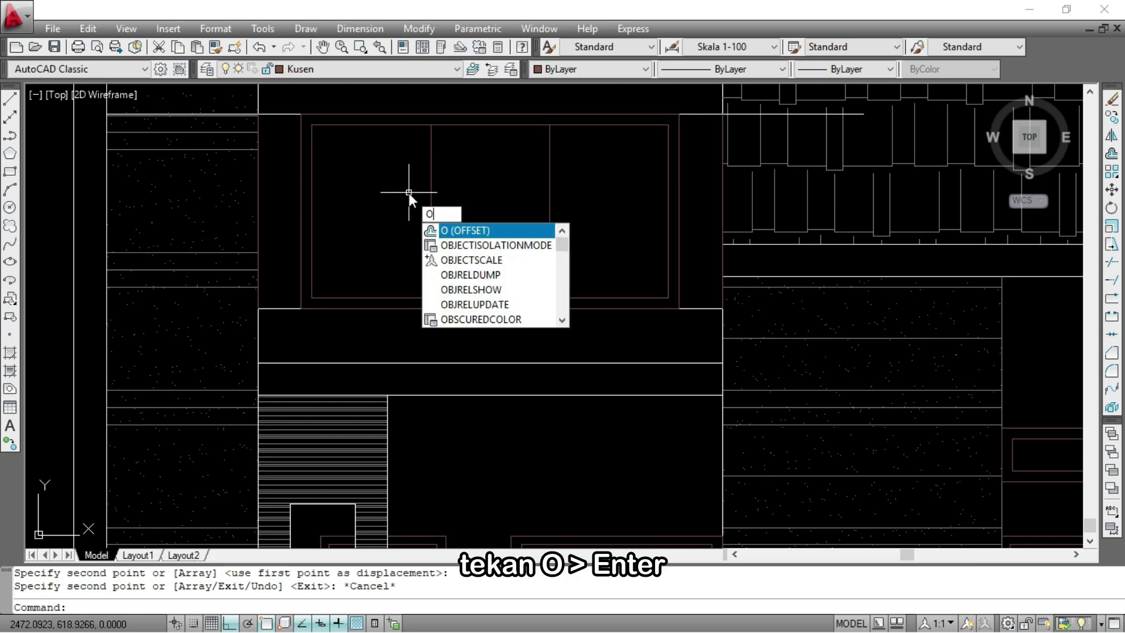
key(Return)
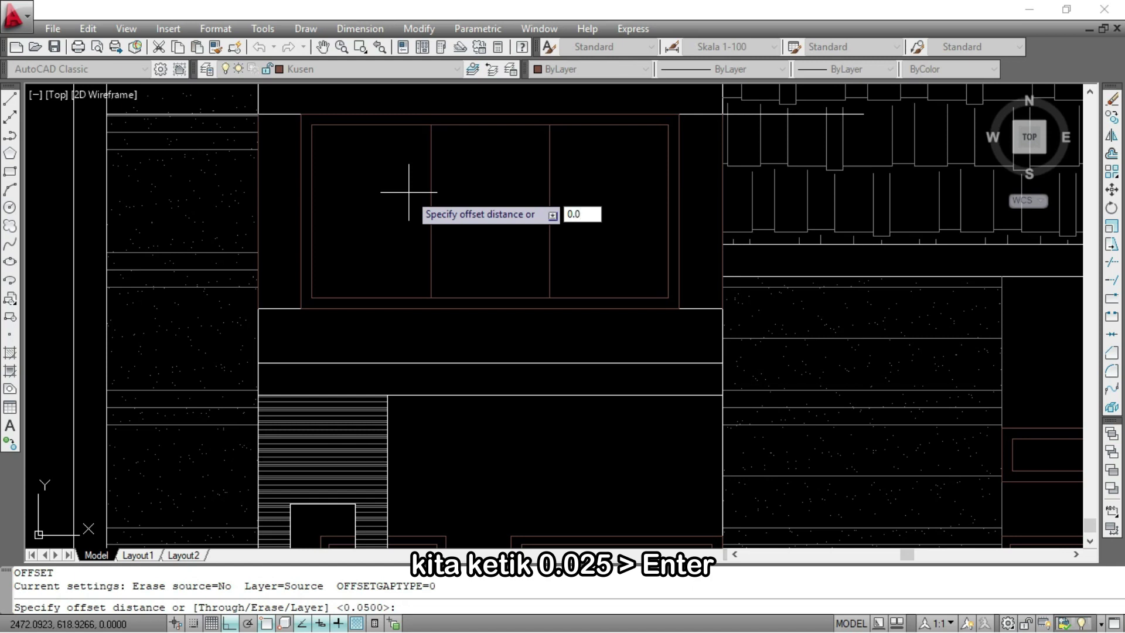
key(Return)
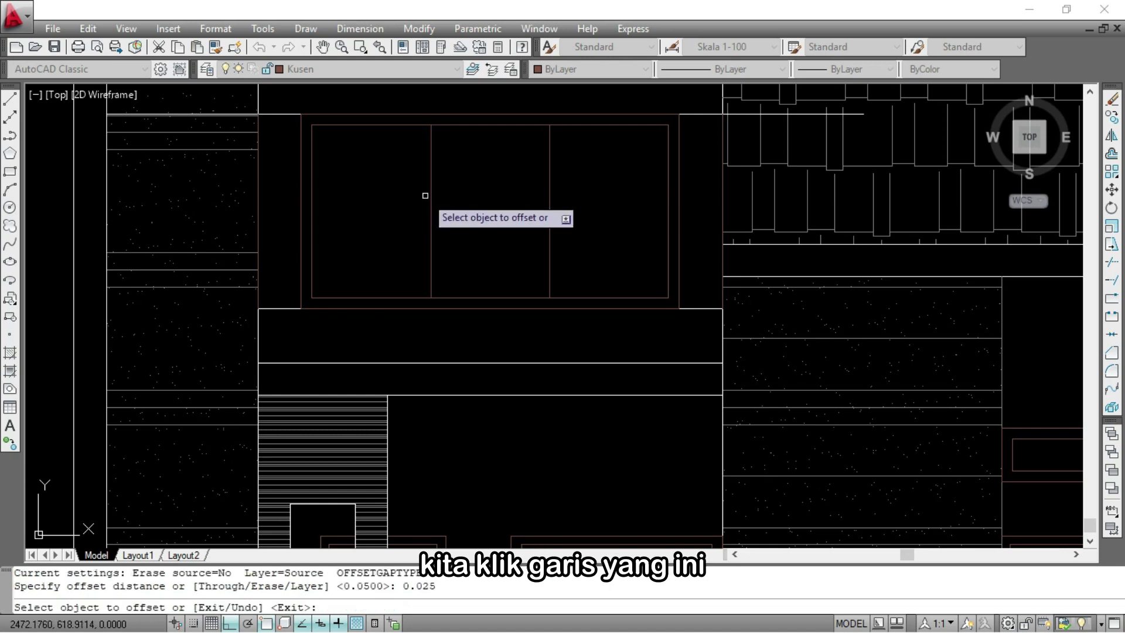
click(430, 197)
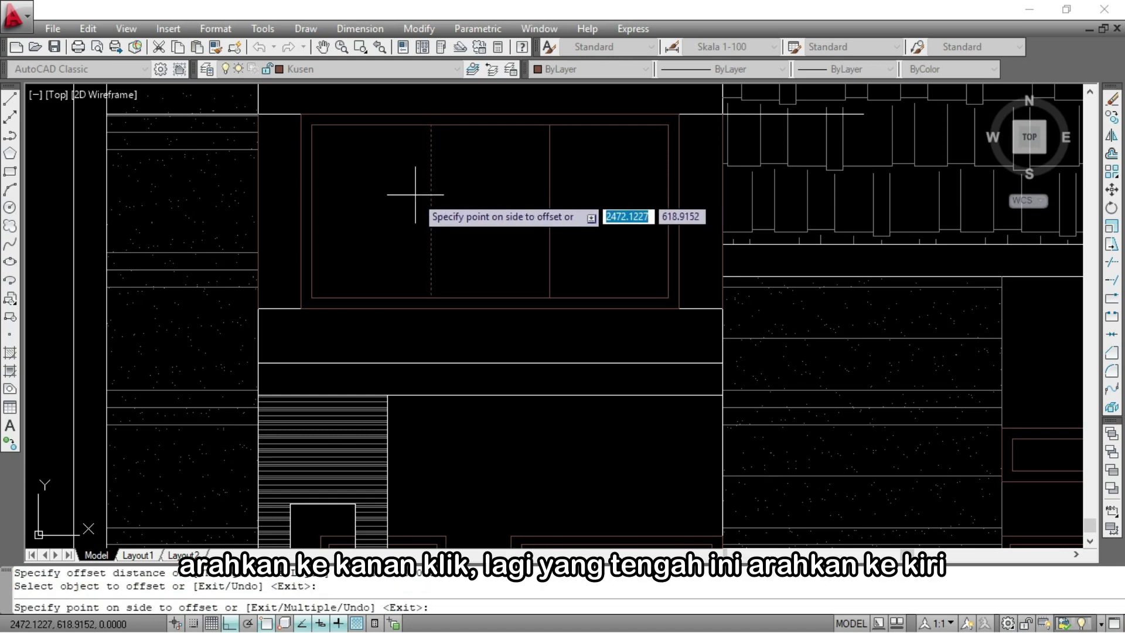
click(457, 196)
click(432, 196)
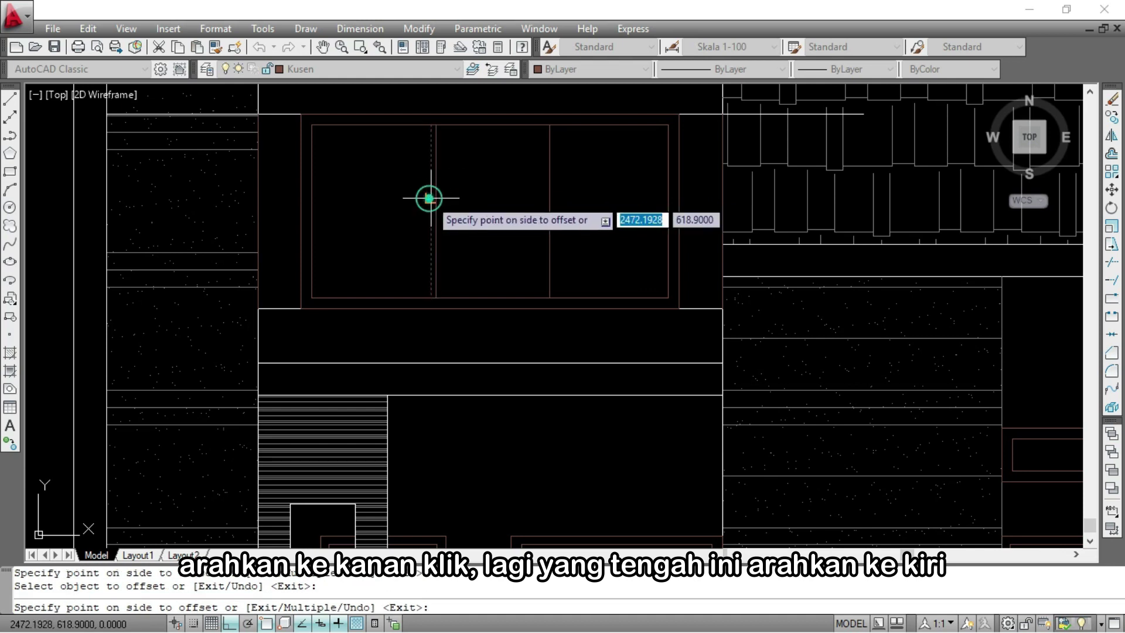
click(393, 197)
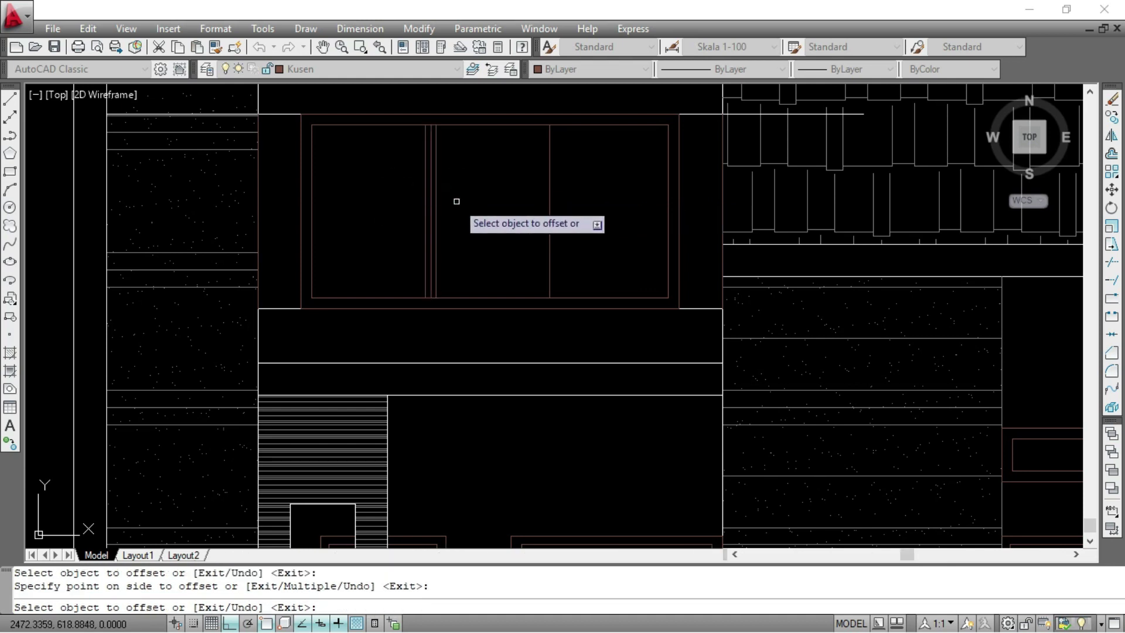
Offset the second vertical divider line by the same 0.025 distance to both sides
click(548, 175)
click(574, 181)
click(550, 181)
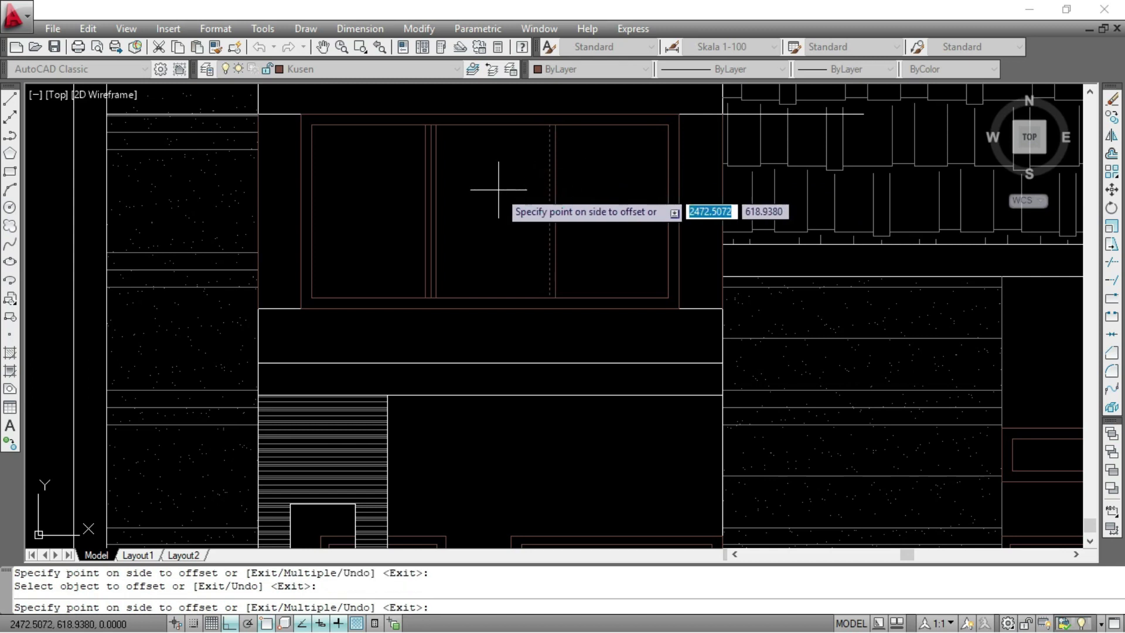
click(501, 185)
key(Escape)
Trim the inner rectangle's upper edge between the offset lines at both dividers
scroll(427, 143, up, 1)
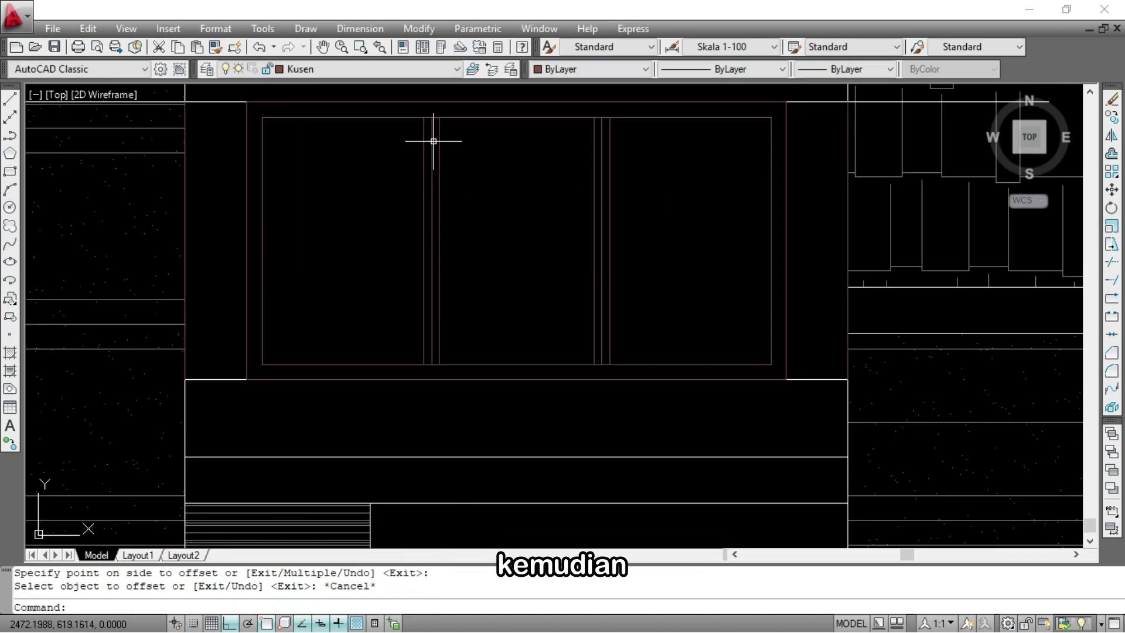
scroll(427, 118, up, 1)
scroll(428, 107, up, 1)
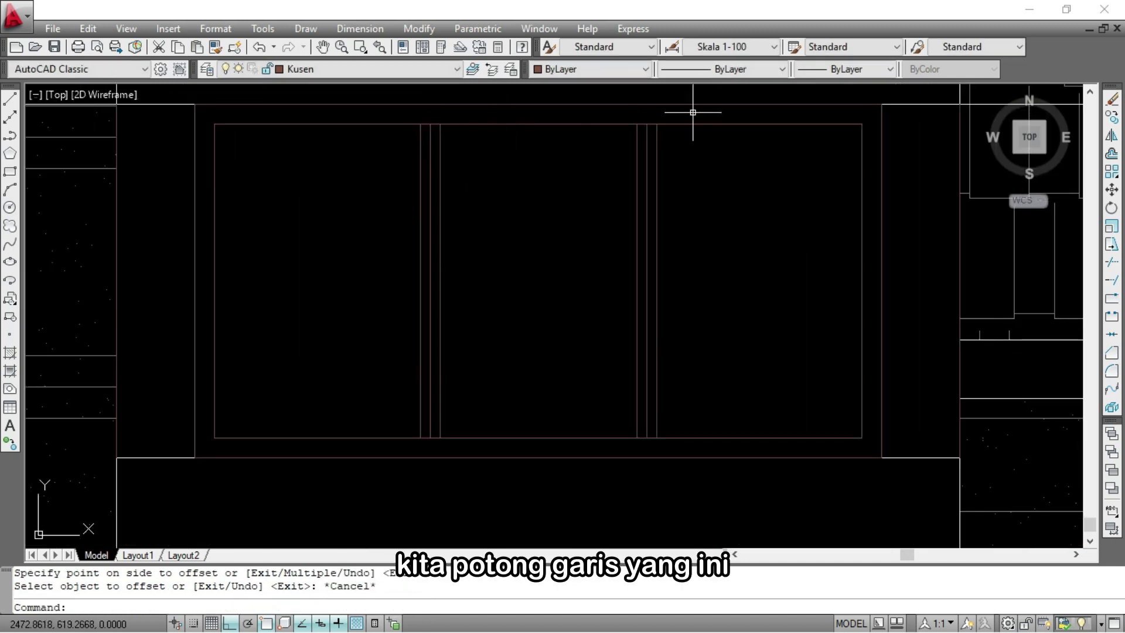
text(t)
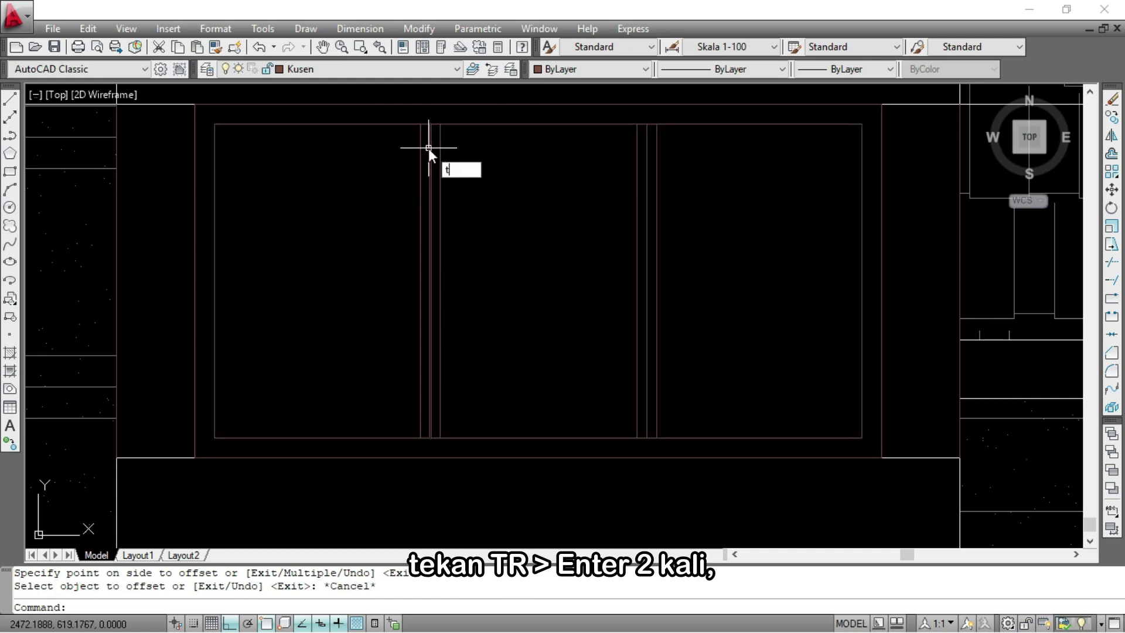
text(r)
key(Return)
key(Return)
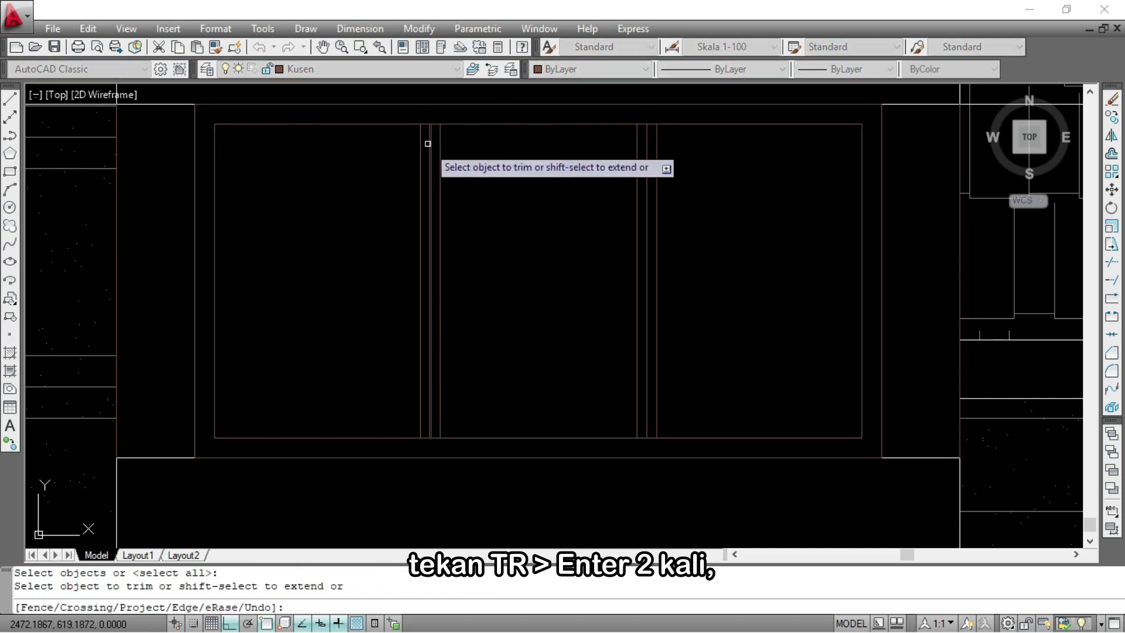
scroll(427, 135, up, 2)
click(438, 125)
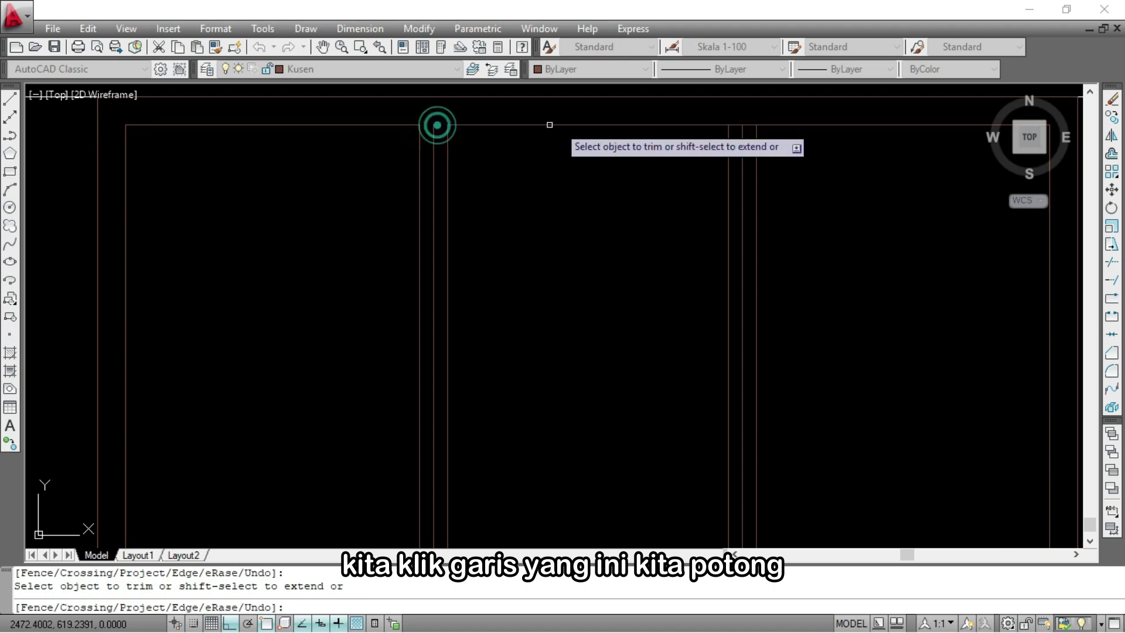
click(736, 119)
click(733, 122)
click(736, 124)
Trim the inner rectangle's lower edge between the offset lines at both dividers
scroll(730, 112, down, 3)
scroll(608, 289, up, 5)
click(621, 277)
click(660, 278)
scroll(572, 277, down, 4)
scroll(866, 279, up, 3)
click(879, 273)
click(908, 276)
scroll(760, 304, down, 6)
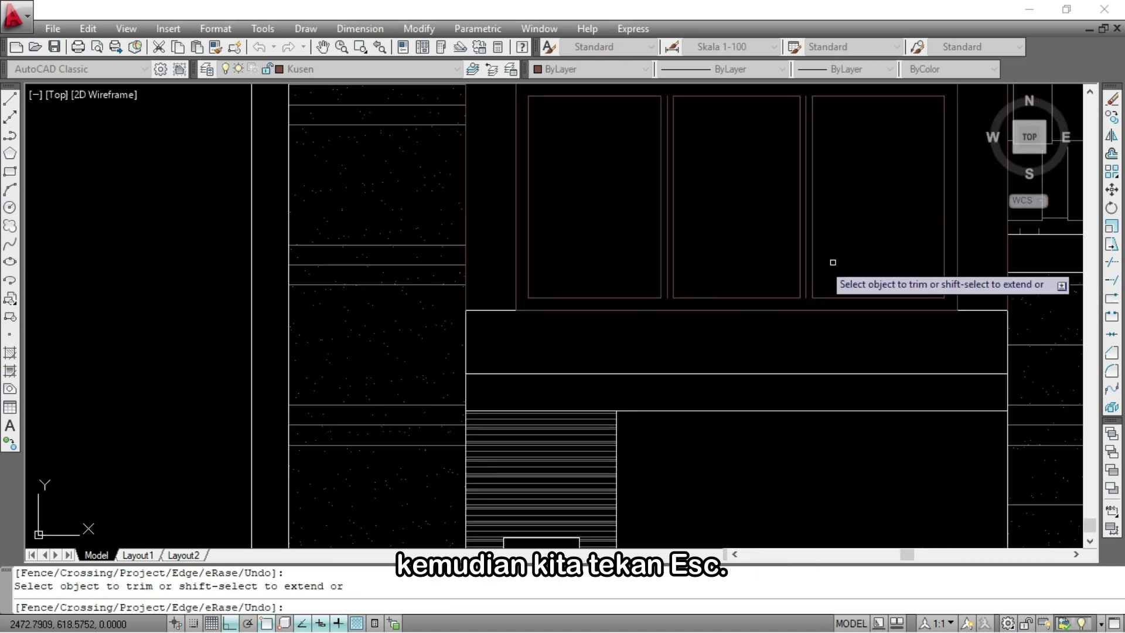
key(Escape)
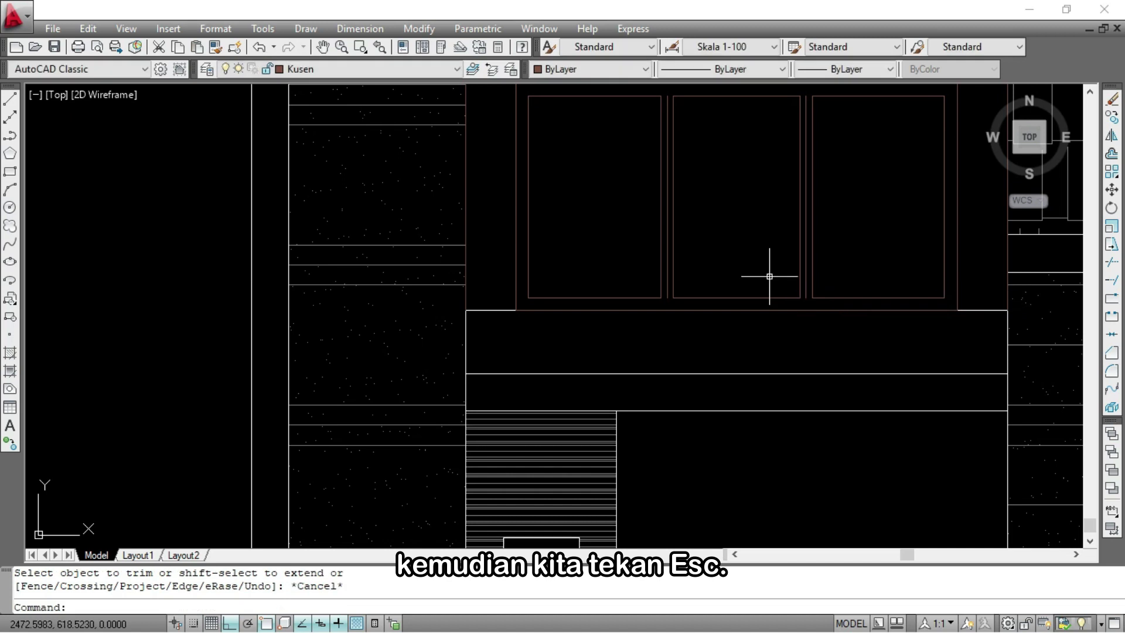
Erase both leftover divider centre lines, the long horizontal line along the frame's top and the vertical line beside the frame at the roof
click(668, 229)
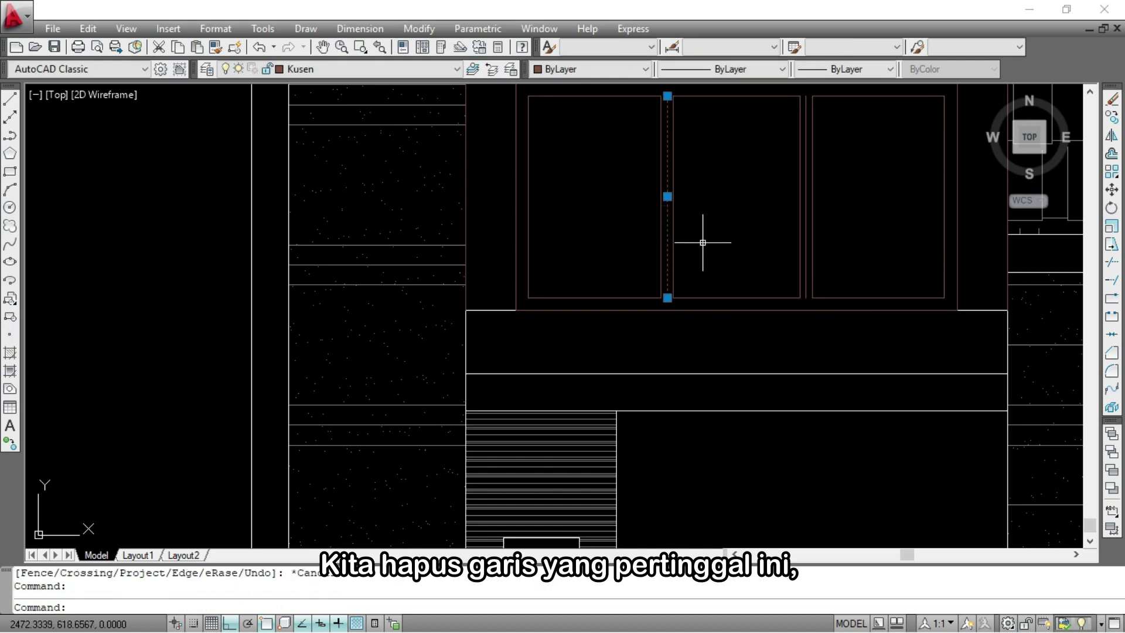
click(806, 234)
scroll(525, 372, down, 1)
click(507, 190)
click(828, 280)
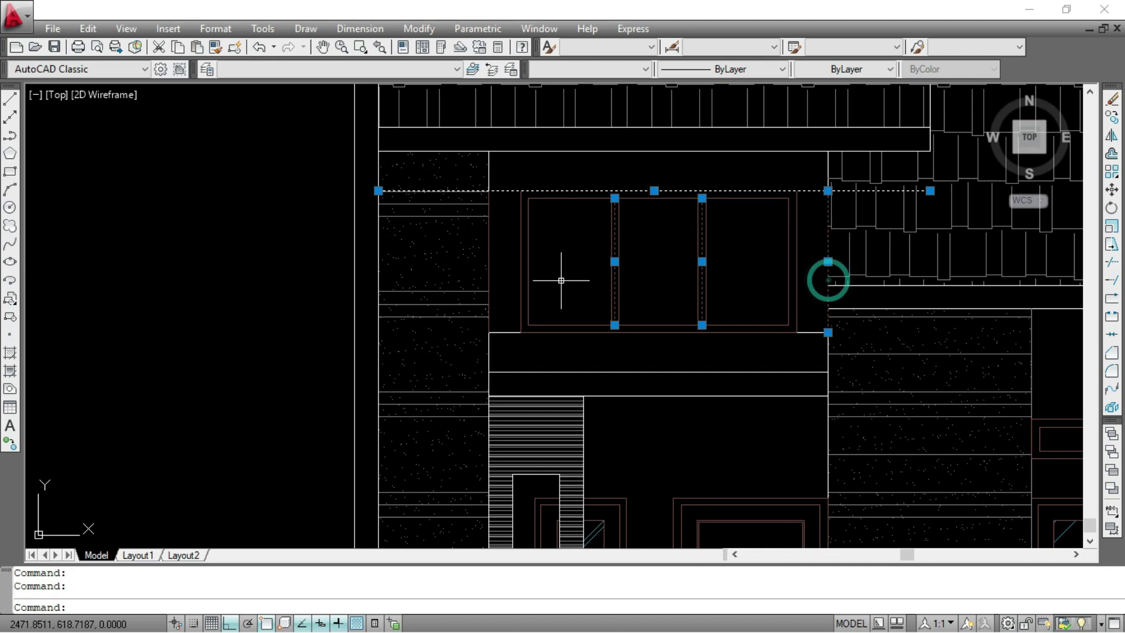
text(e)
key(Return)
Erase the remaining horizontal guide line along the ventilation frame's lower edge
scroll(453, 280, down, 2)
scroll(684, 331, up, 3)
click(677, 314)
text(e)
key(Return)
scroll(558, 359, down, 4)
scroll(556, 359, up, 2)
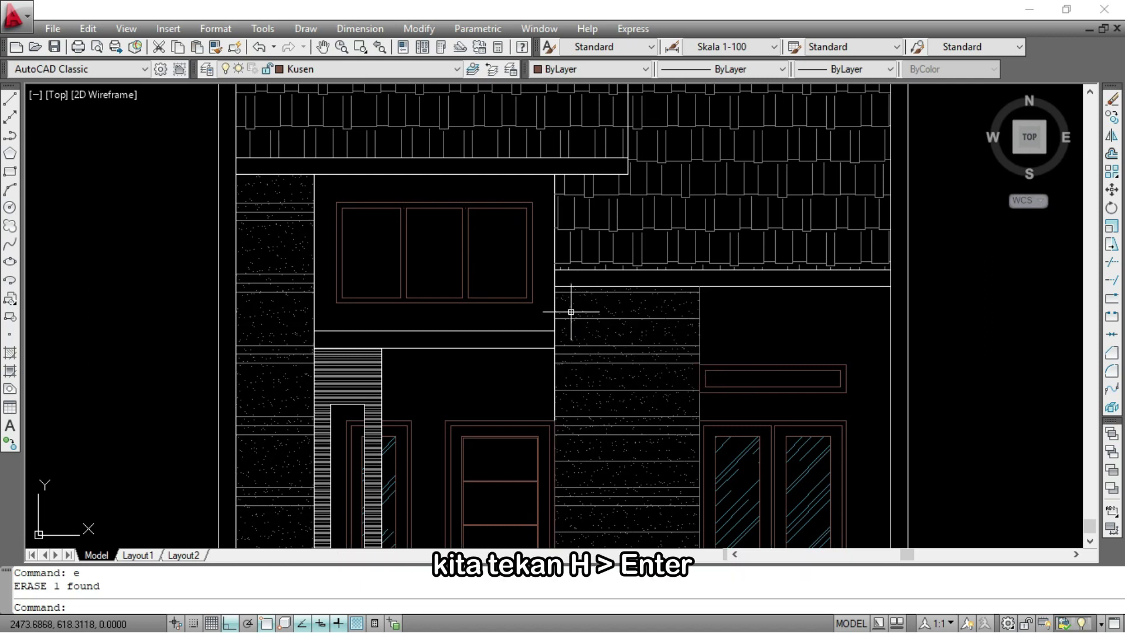
Start a hatch with the AR-RROOF pattern and set its colour to blue, Color 142
key(Return)
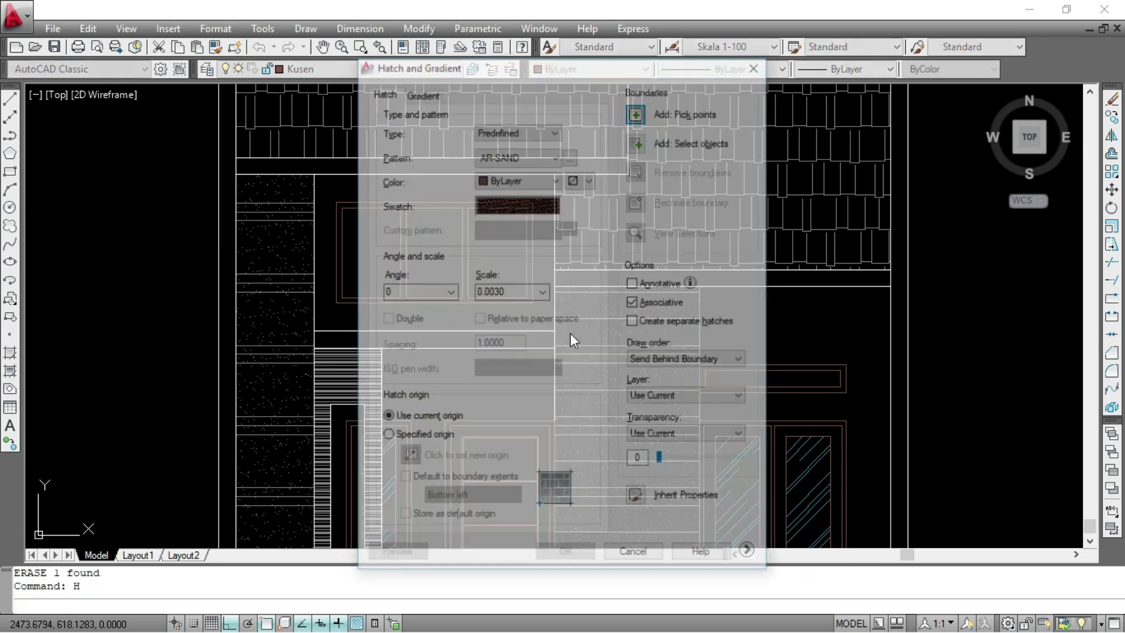
click(571, 155)
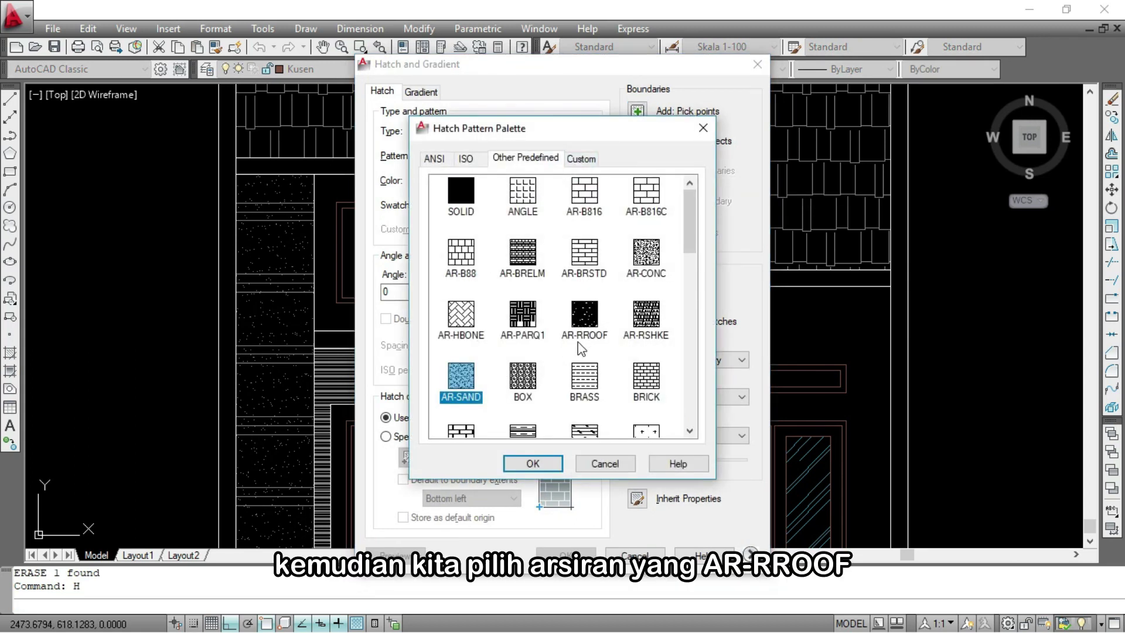
click(592, 334)
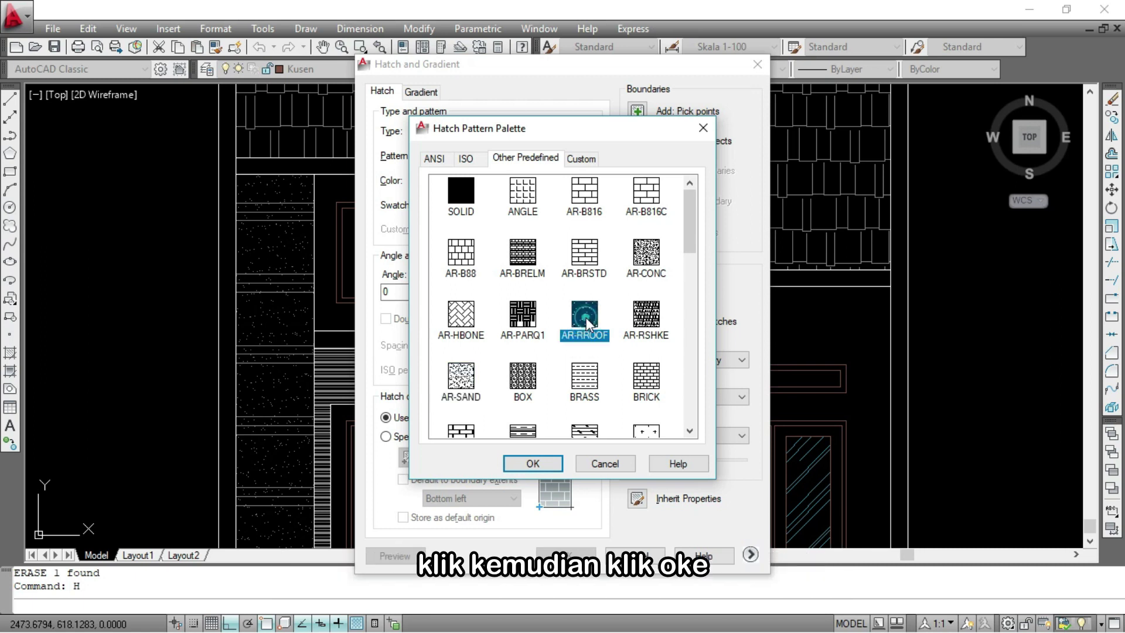
click(533, 464)
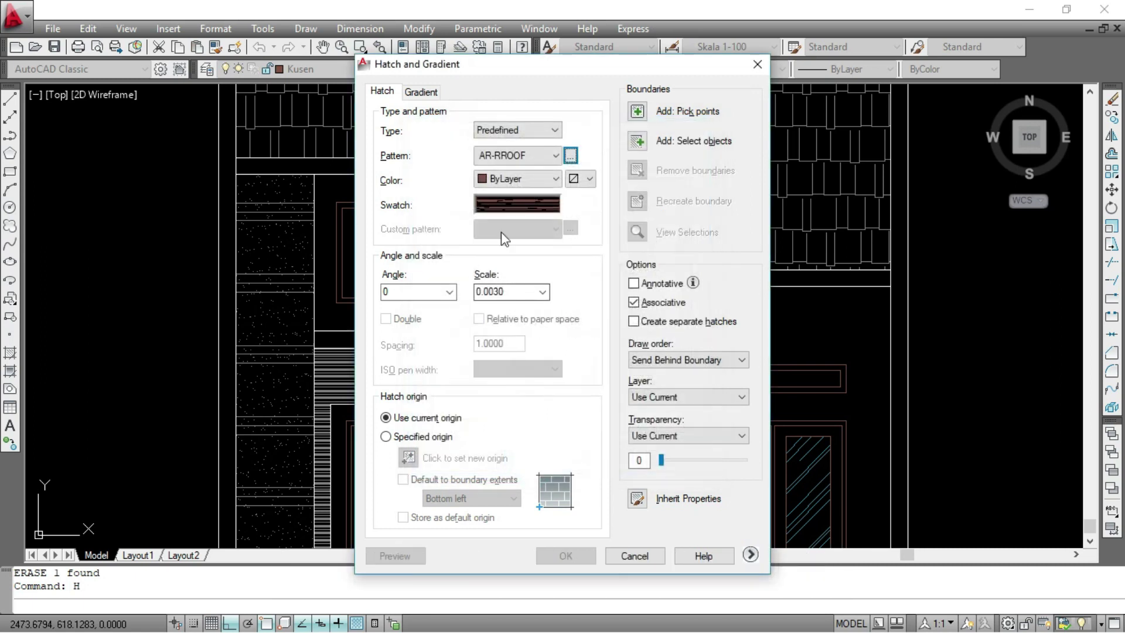
click(531, 180)
click(509, 327)
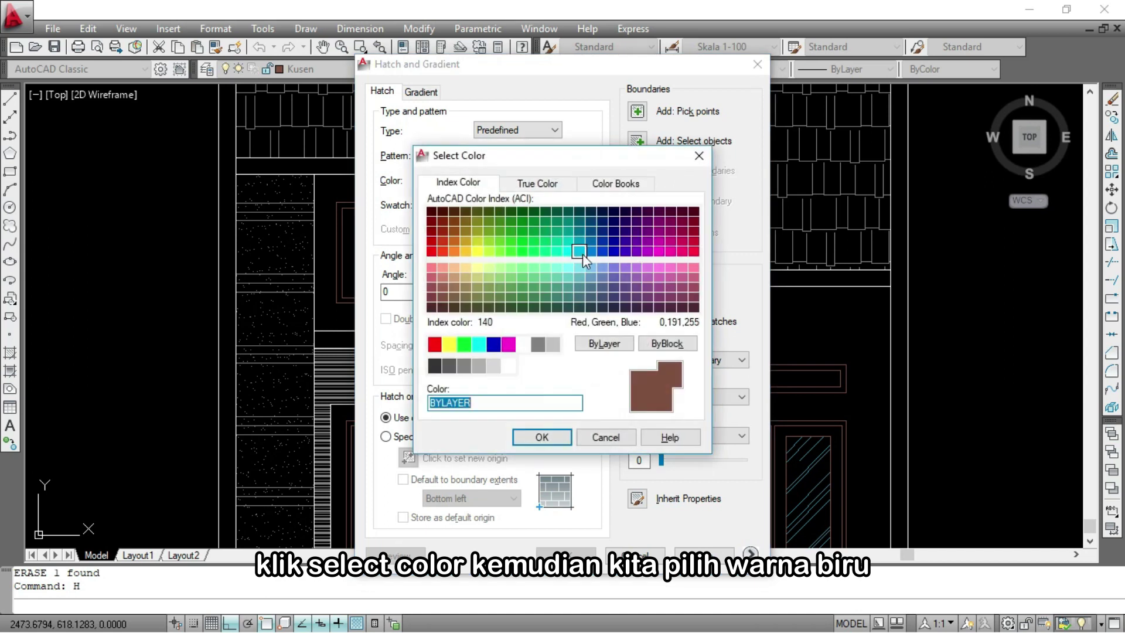
click(579, 240)
click(541, 437)
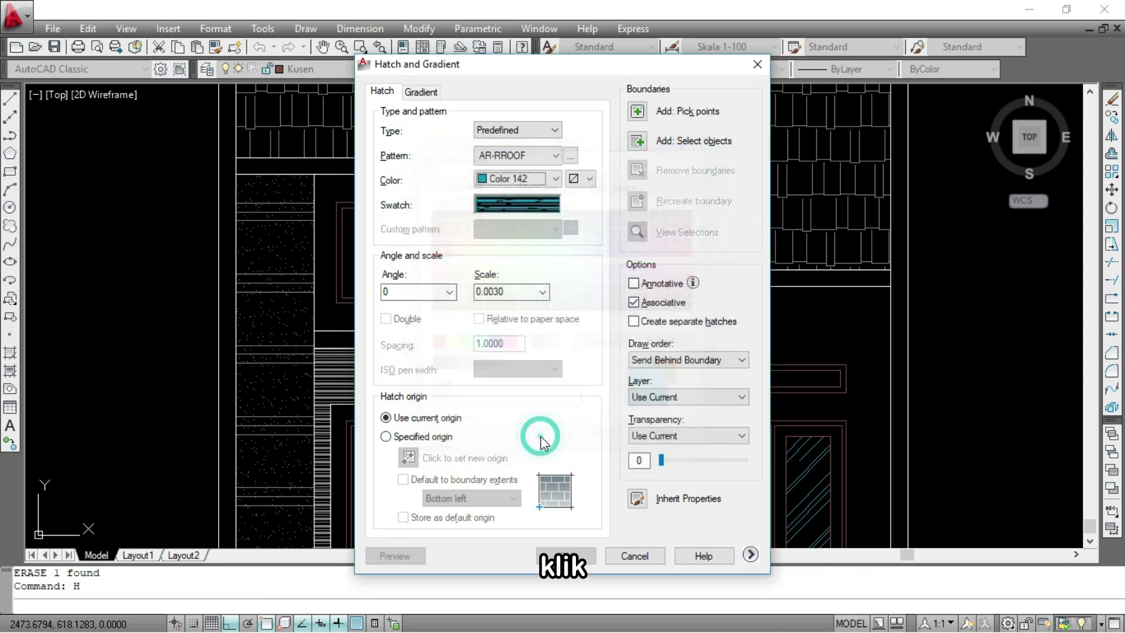
Set the hatch angle to 45 and its scale to 0.001
click(515, 292)
double_click(410, 292)
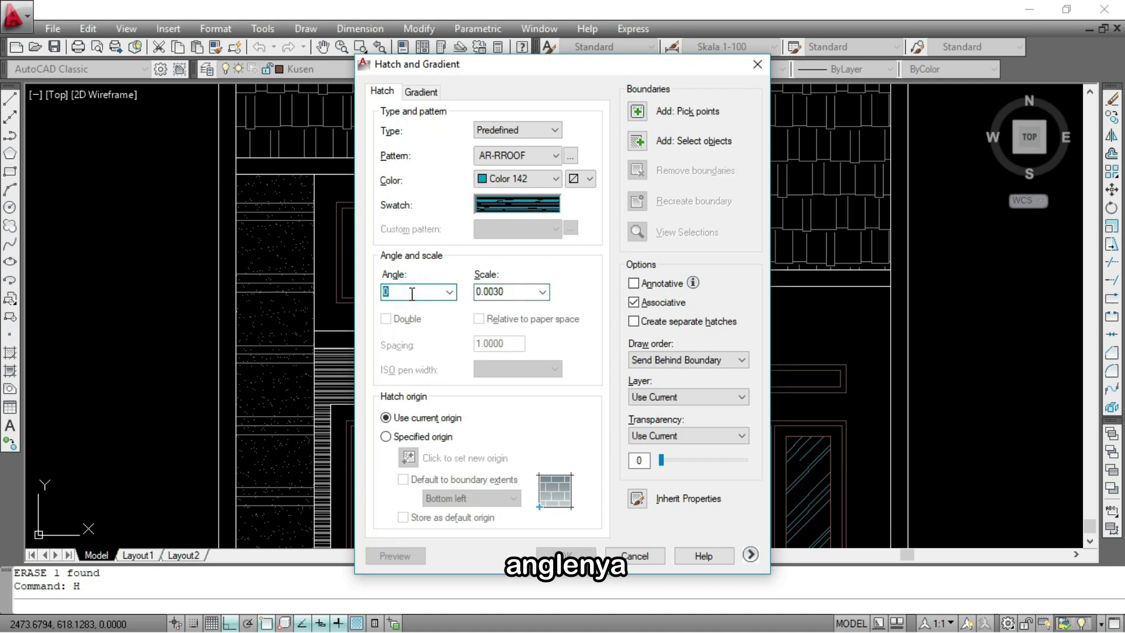
key(BackSpace)
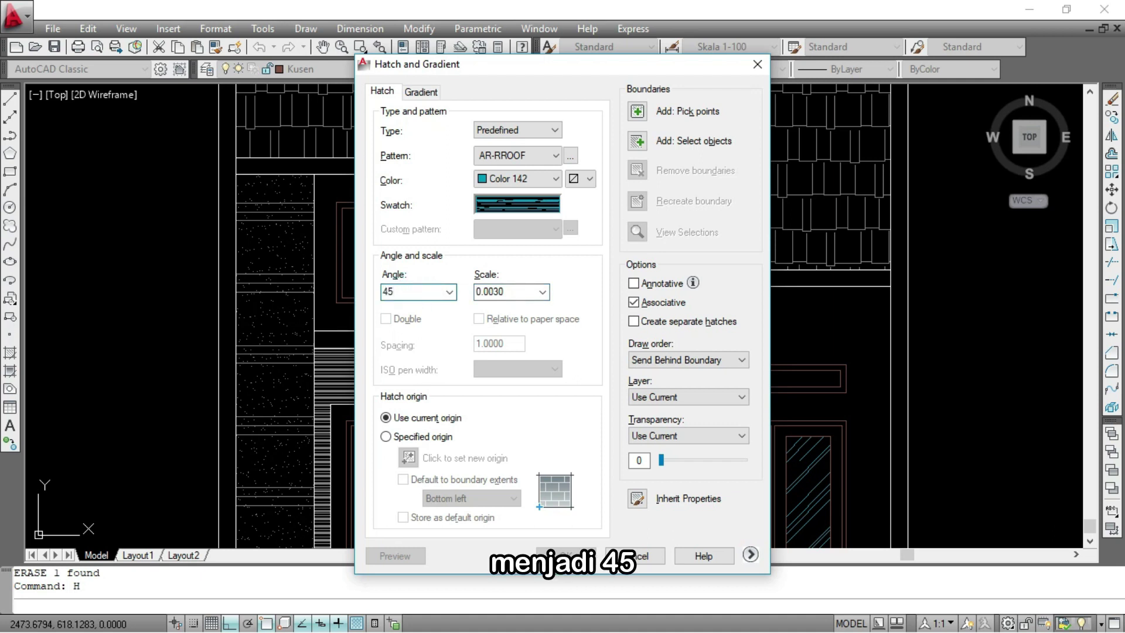
click(514, 292)
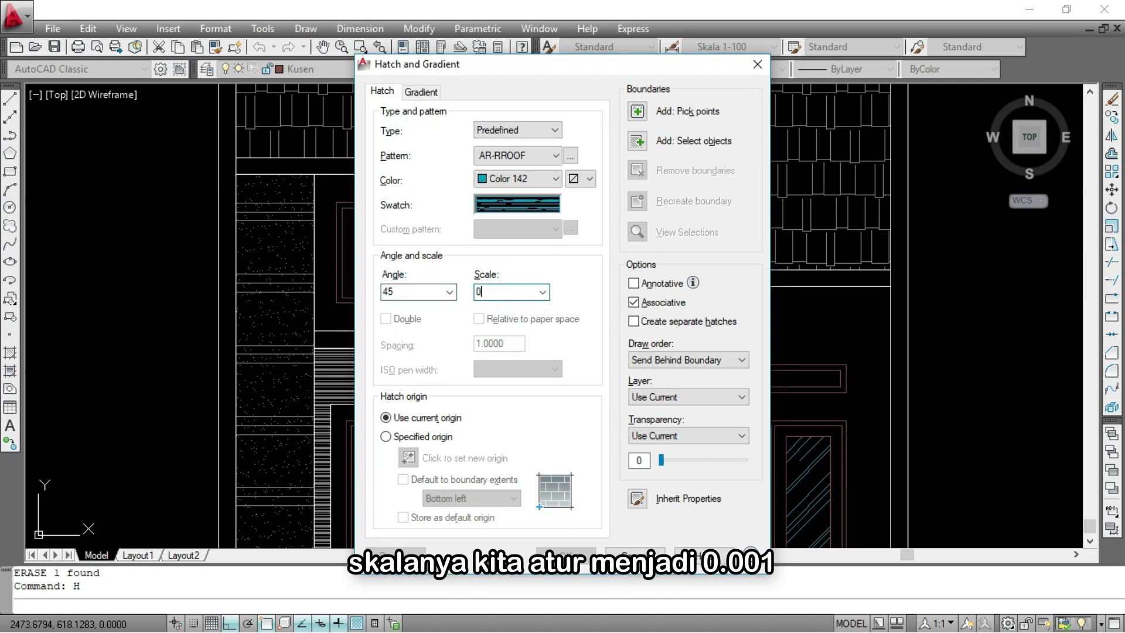
text(0.001)
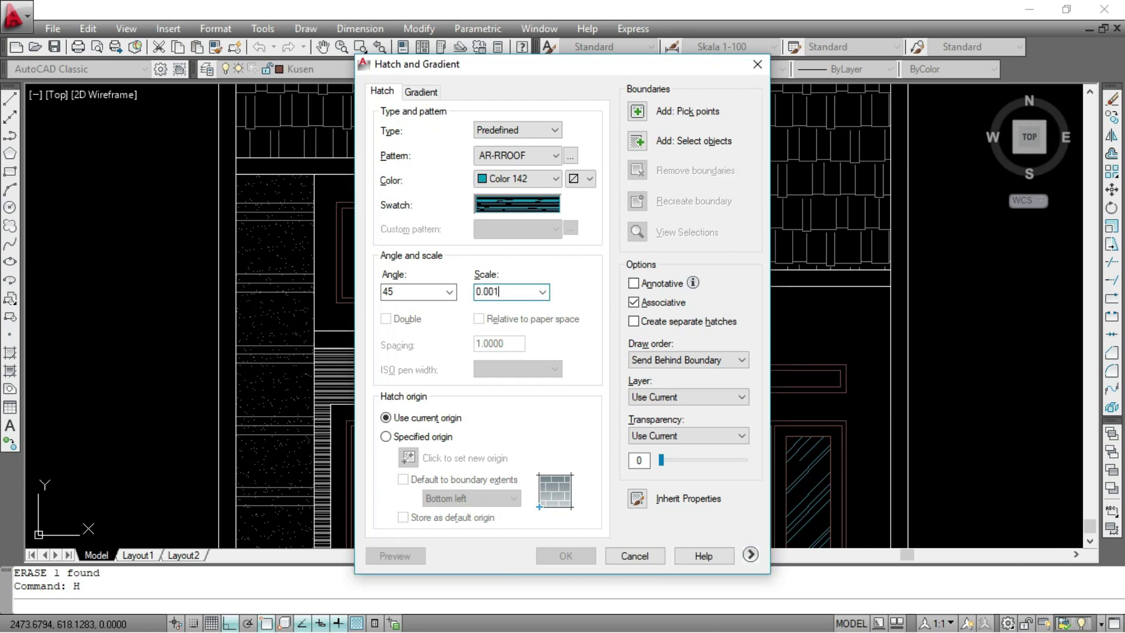
Pick the three ventilation panels and the narrow vent above the double window as hatch areas, and preview the hatch
click(641, 113)
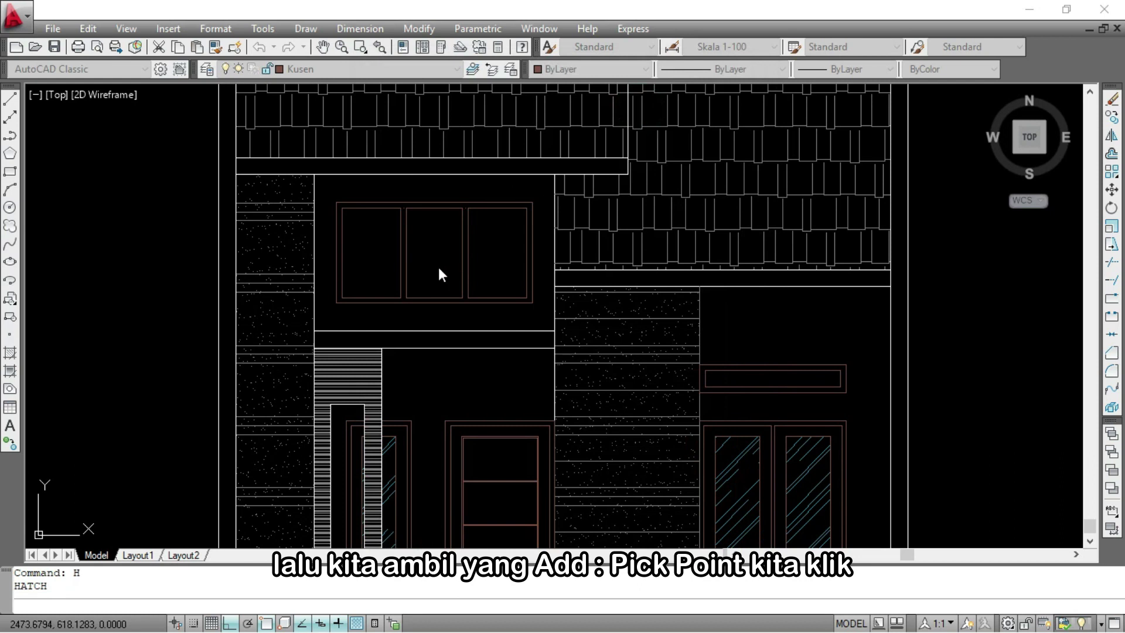
click(377, 256)
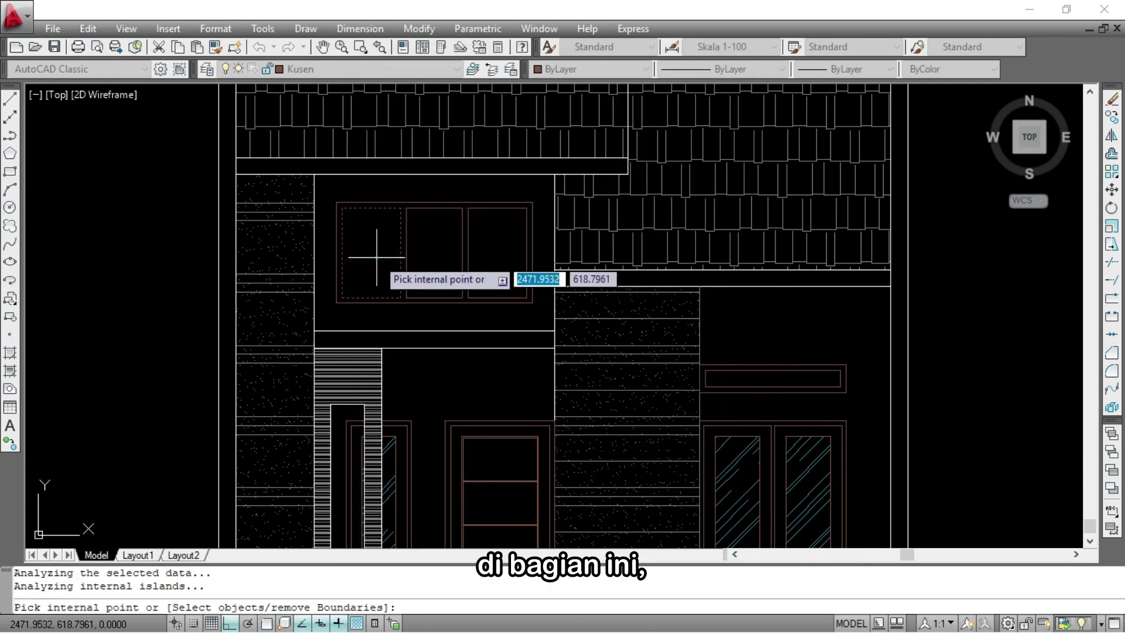
click(436, 261)
click(494, 261)
click(731, 373)
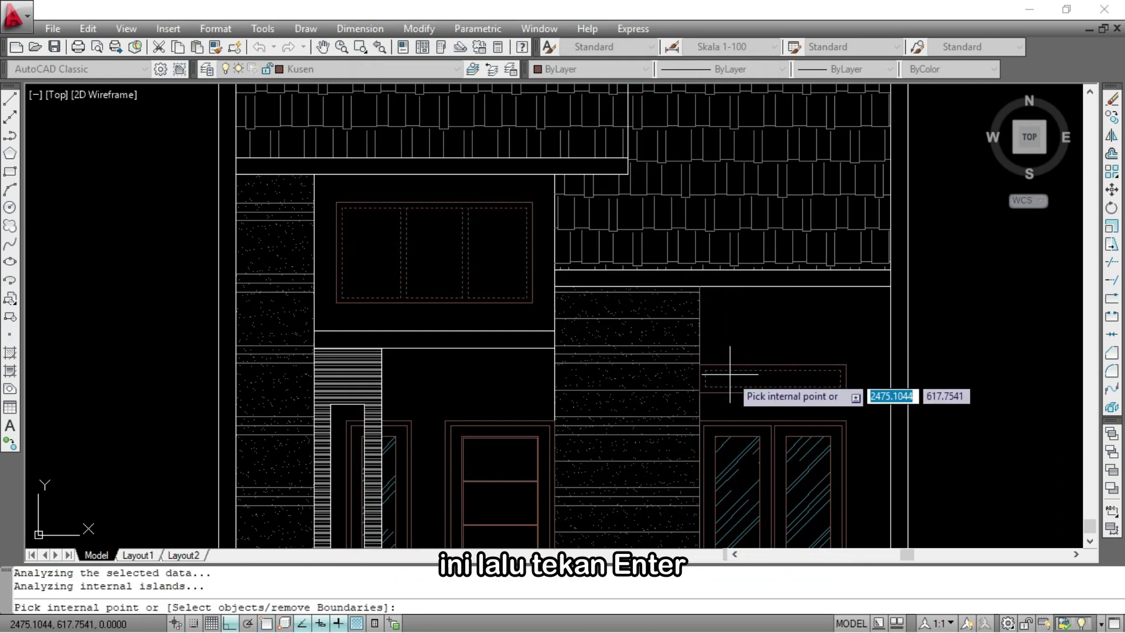
key(Return)
click(389, 622)
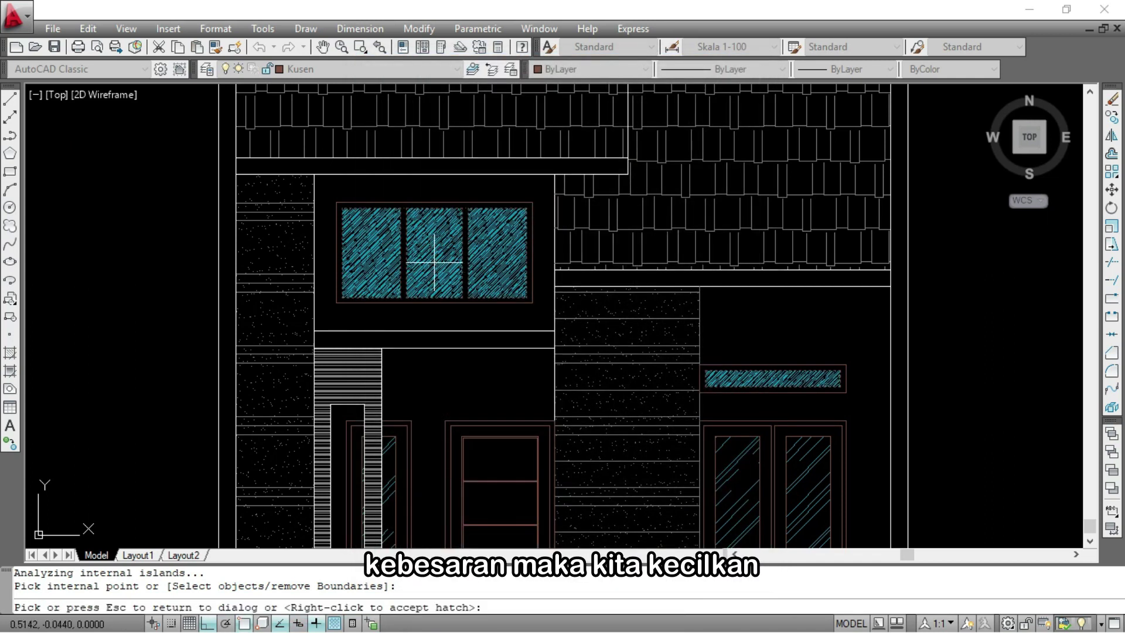
Set the hatch scale to 0.01 and preview the glass hatch in the panels again
key(Escape)
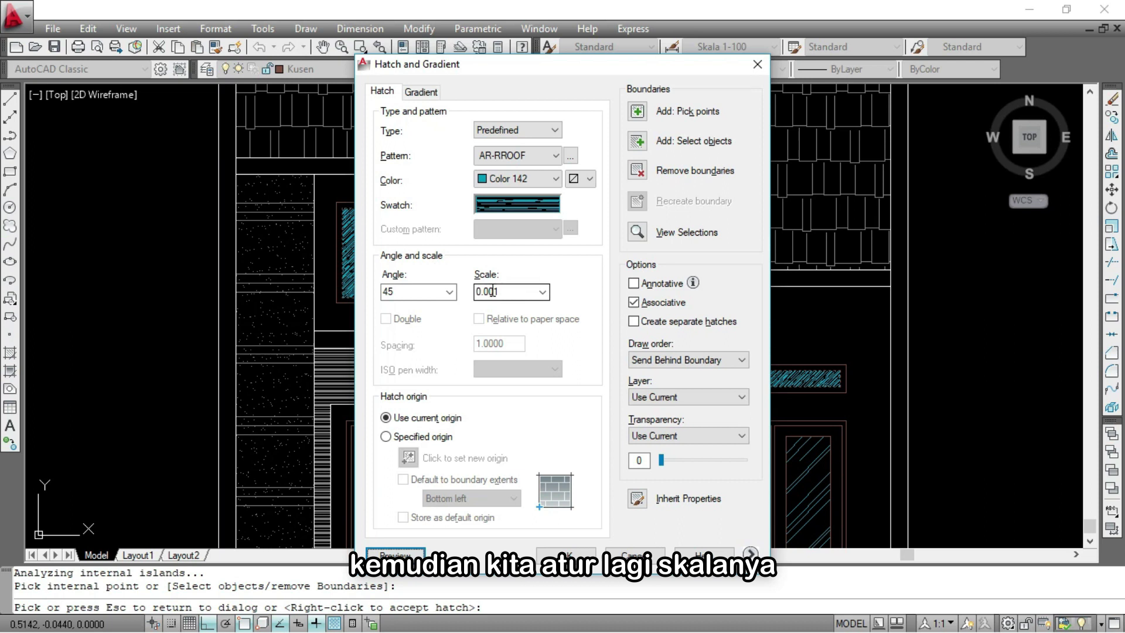
text(0.01)
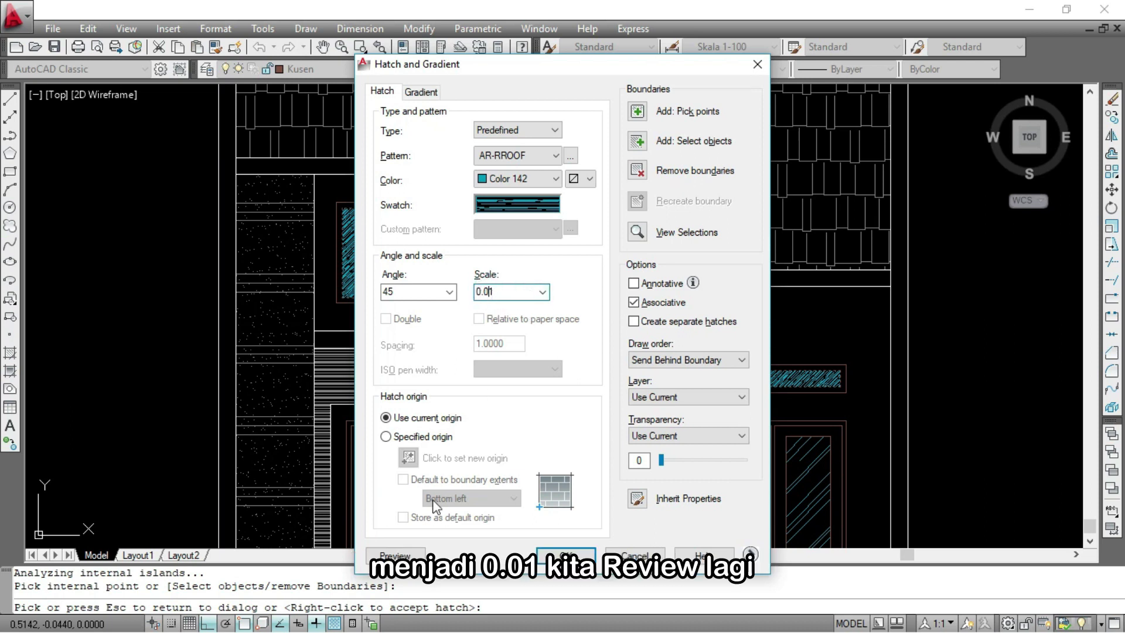
click(395, 556)
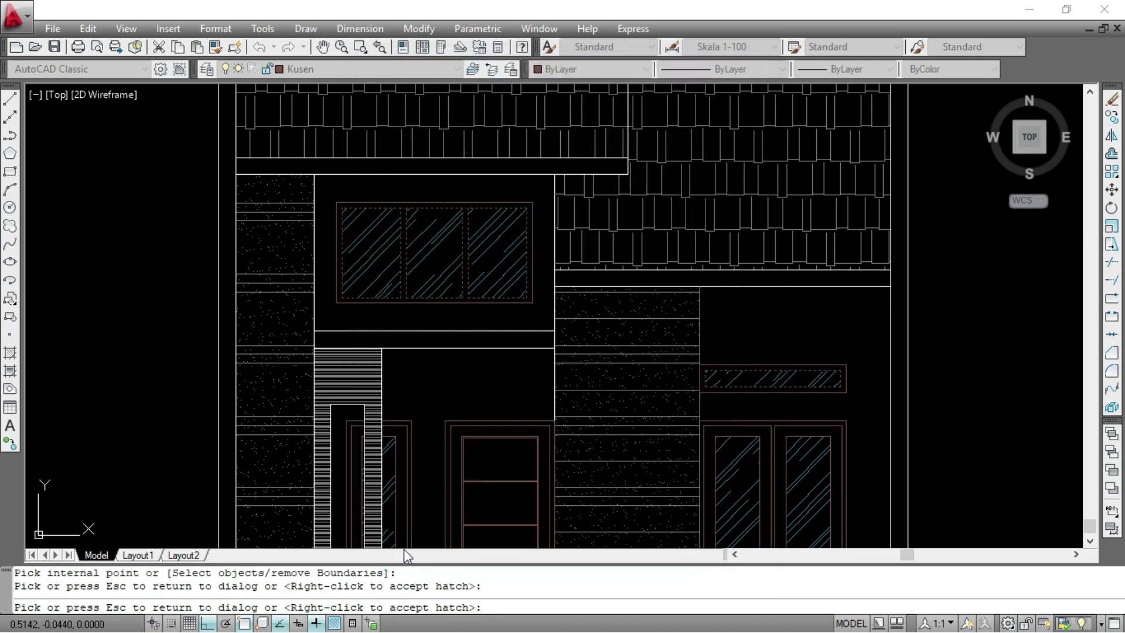
scroll(826, 387, up, 2)
scroll(826, 387, down, 1)
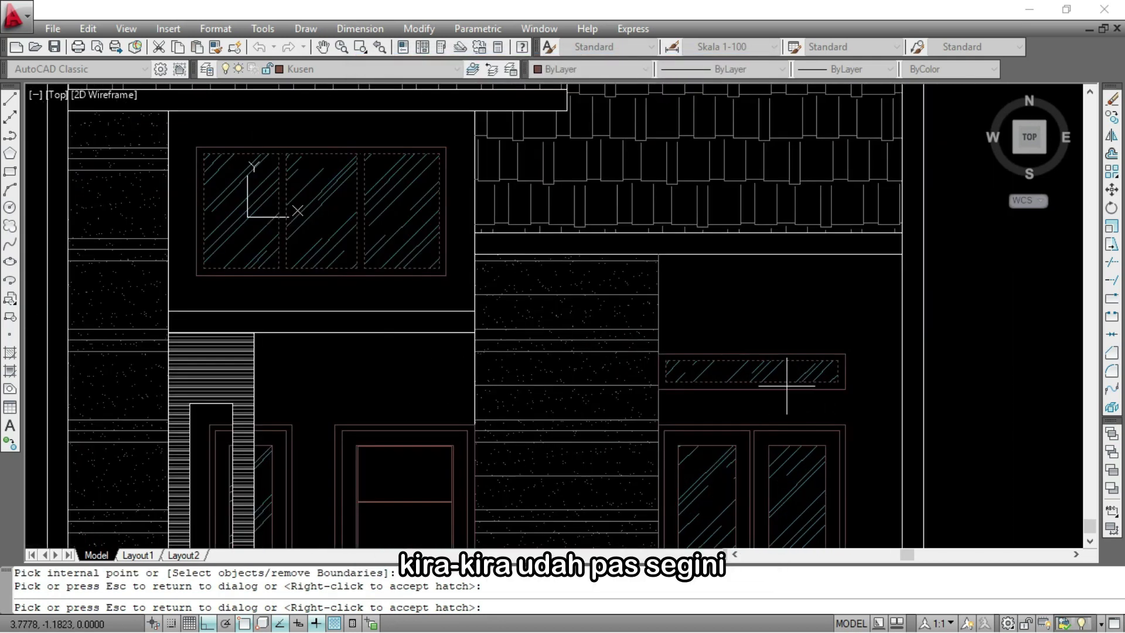
Accept the previewed glass hatch for the three ventilation panels and the narrow vent above the double window
key(Return)
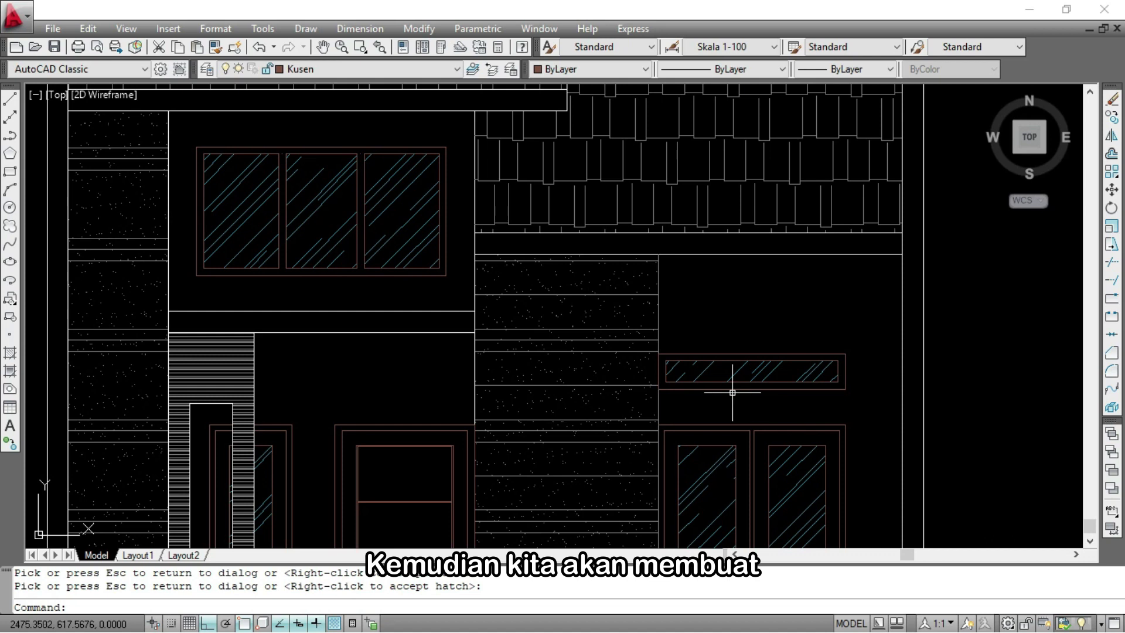
scroll(727, 323, up, 2)
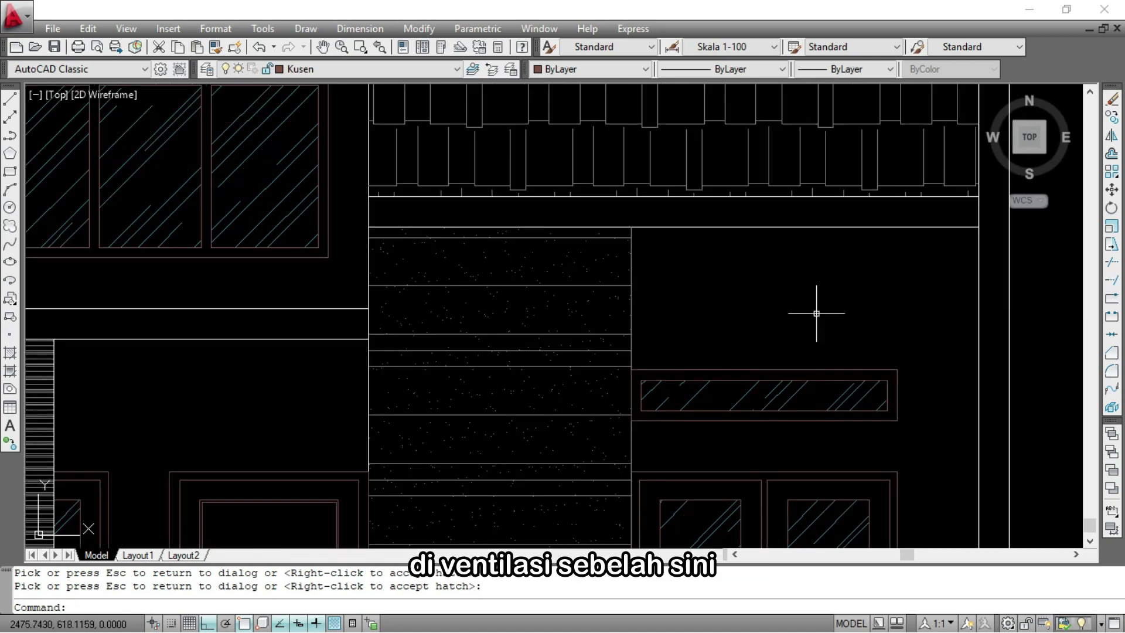
scroll(750, 328, down, 4)
scroll(824, 324, up, 3)
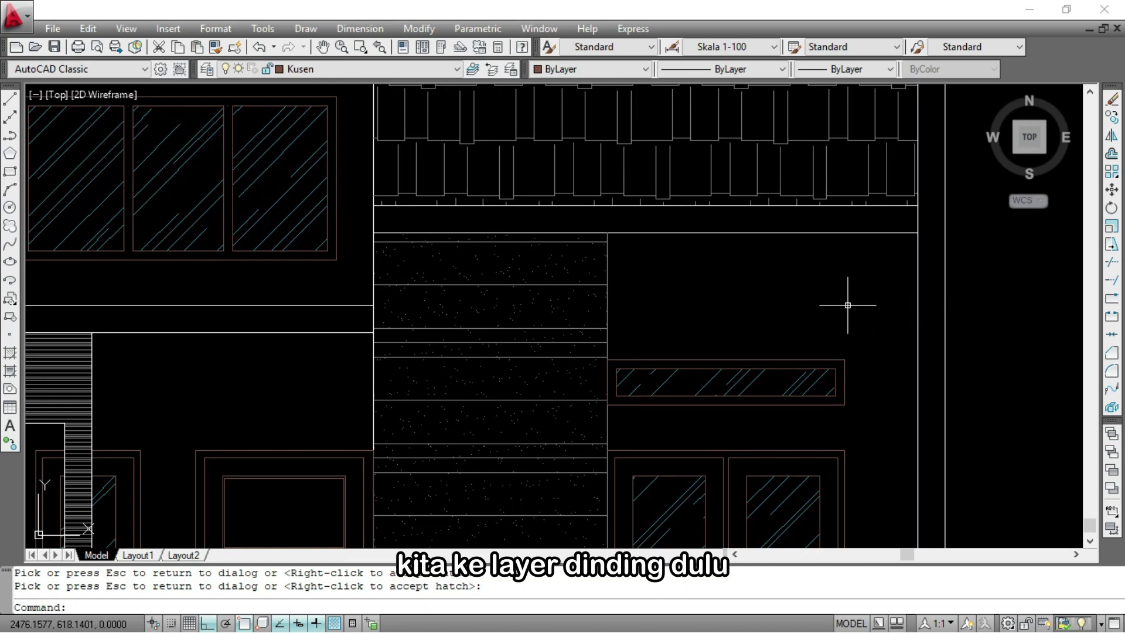
Make Dinding the current layer and draw a helper line along the full top edge of the narrow vent frame
click(381, 71)
click(305, 230)
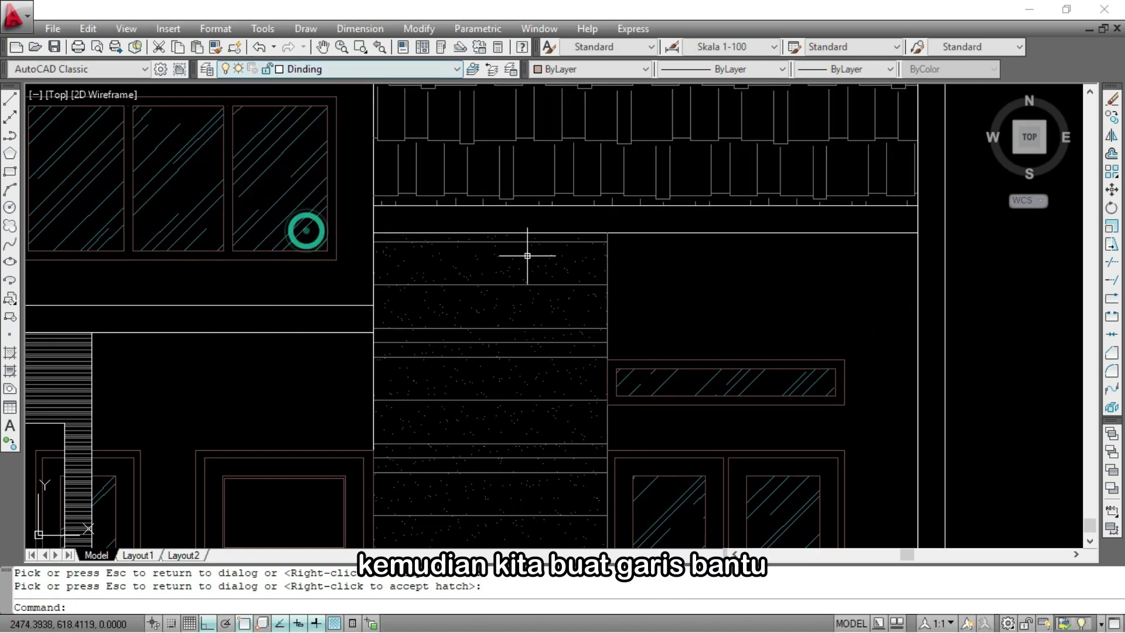
scroll(743, 356, up, 2)
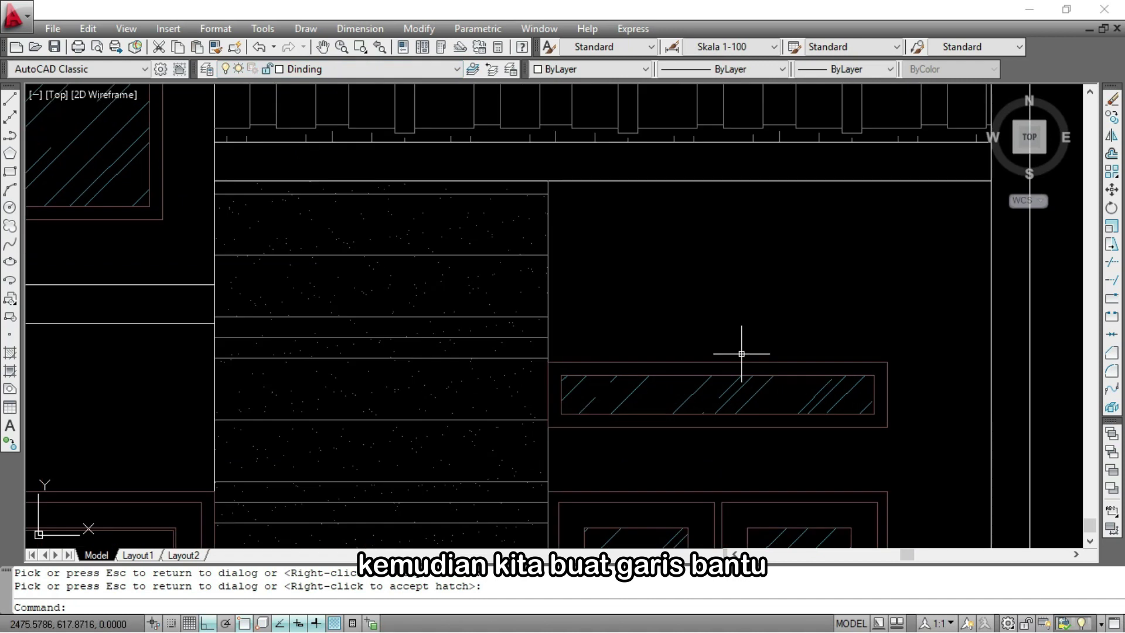
text(L)
key(Return)
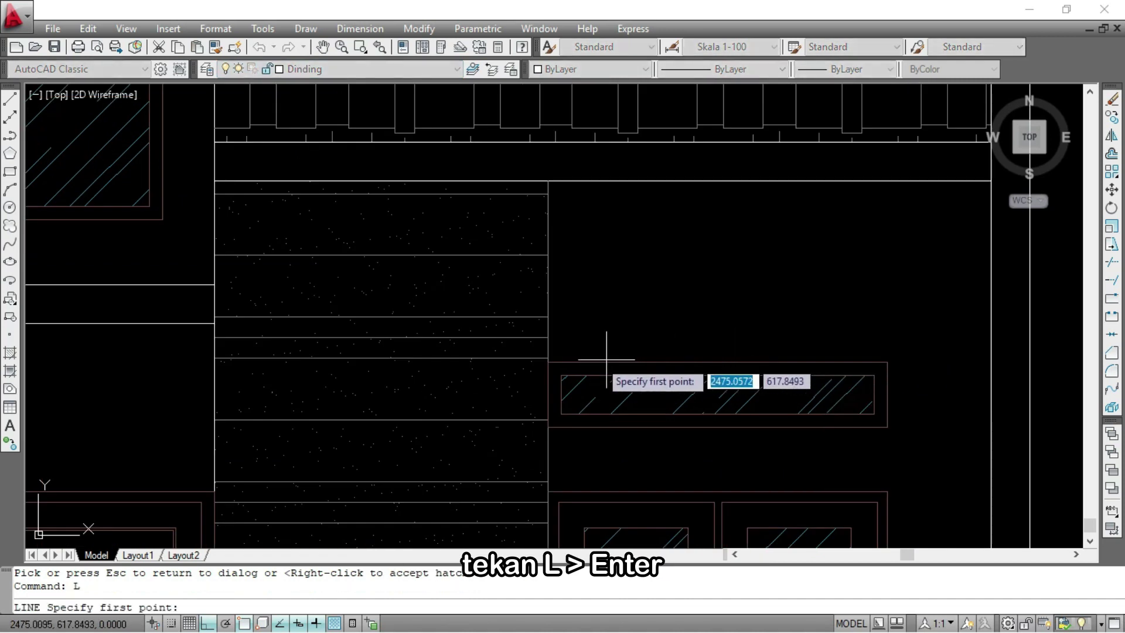
click(548, 362)
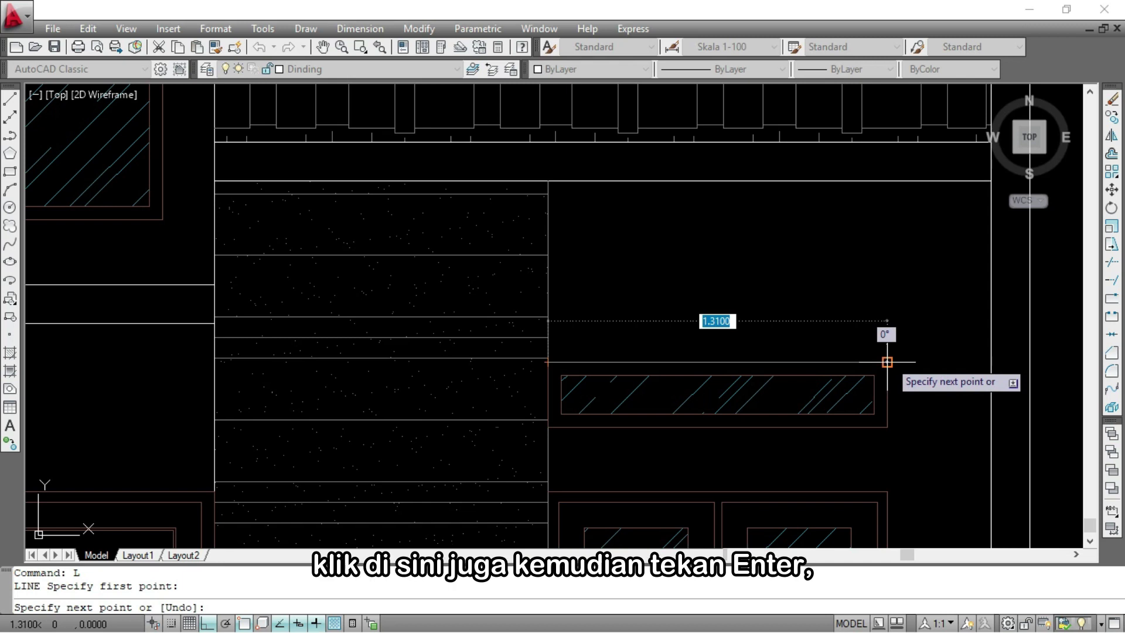
click(888, 363)
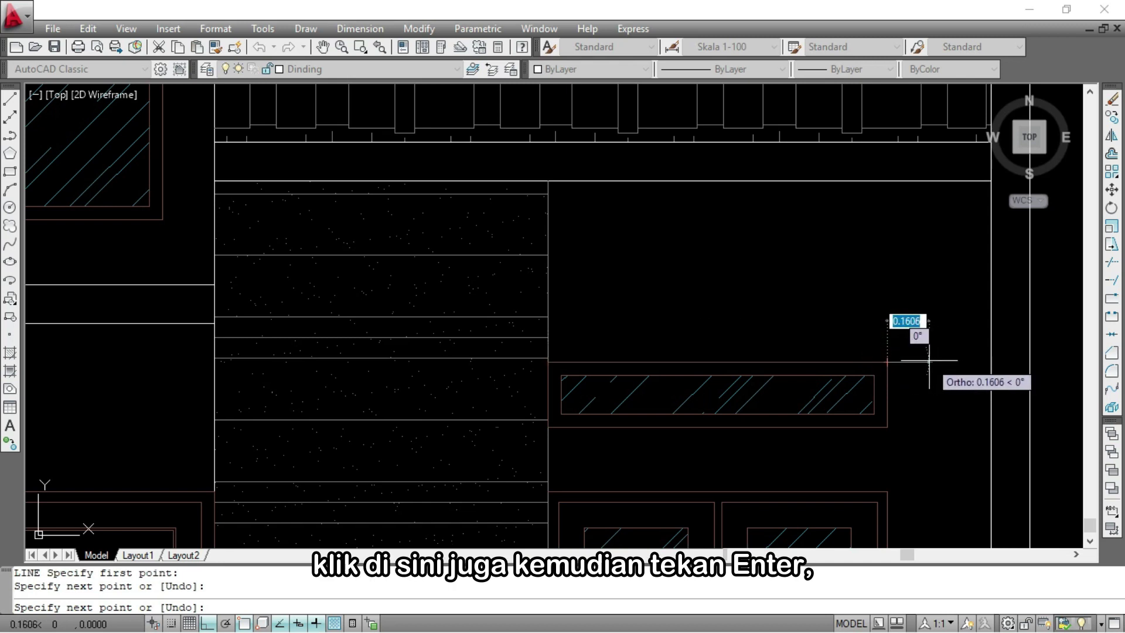
key(Return)
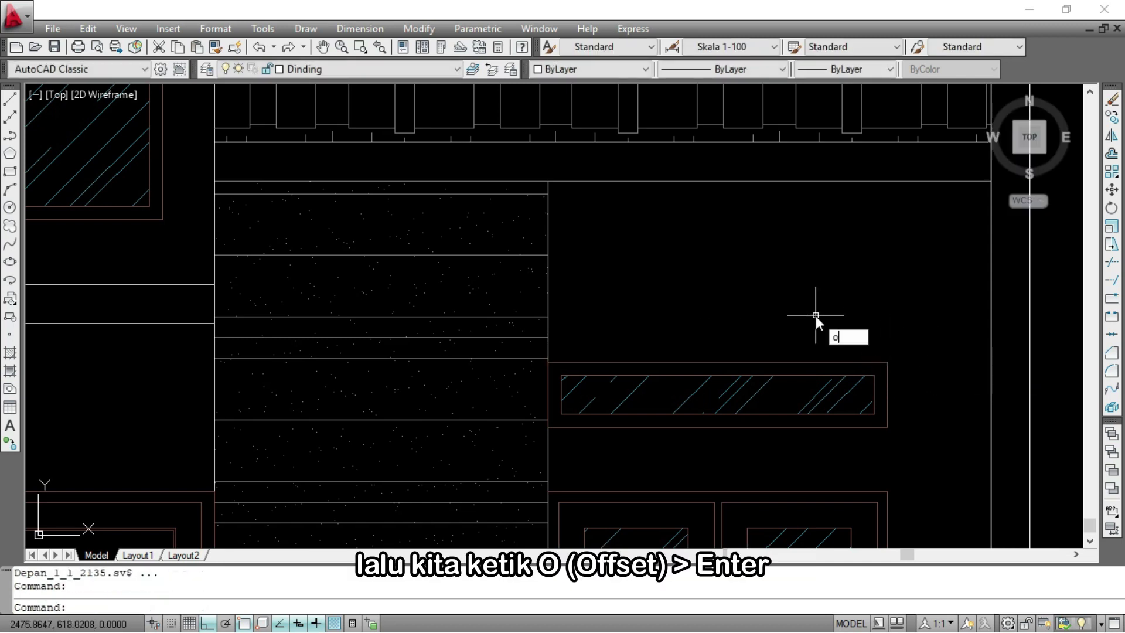
Offset the helper line on top of the narrow vent frame 0.20 upward to set the height of the concrete slab
text(o)
key(Return)
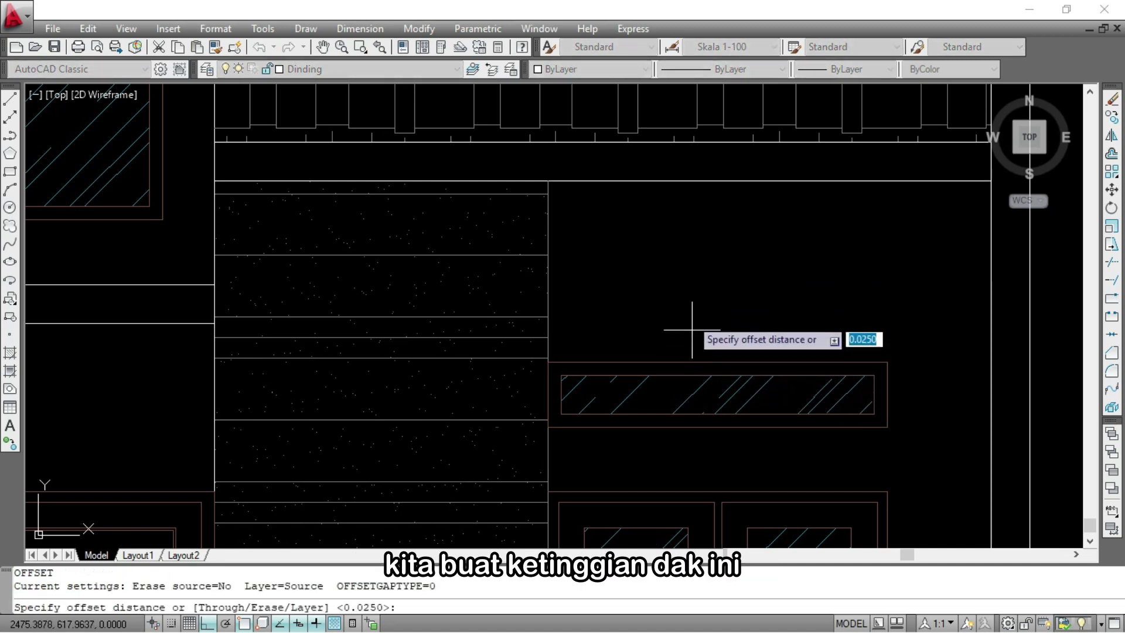
text(0.20)
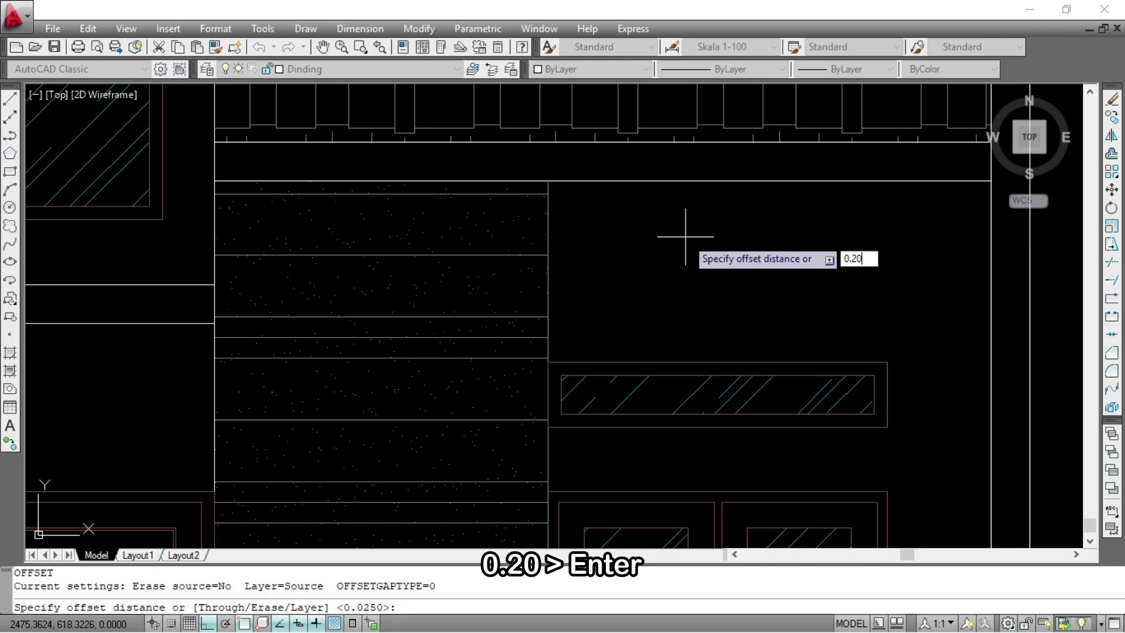
key(Return)
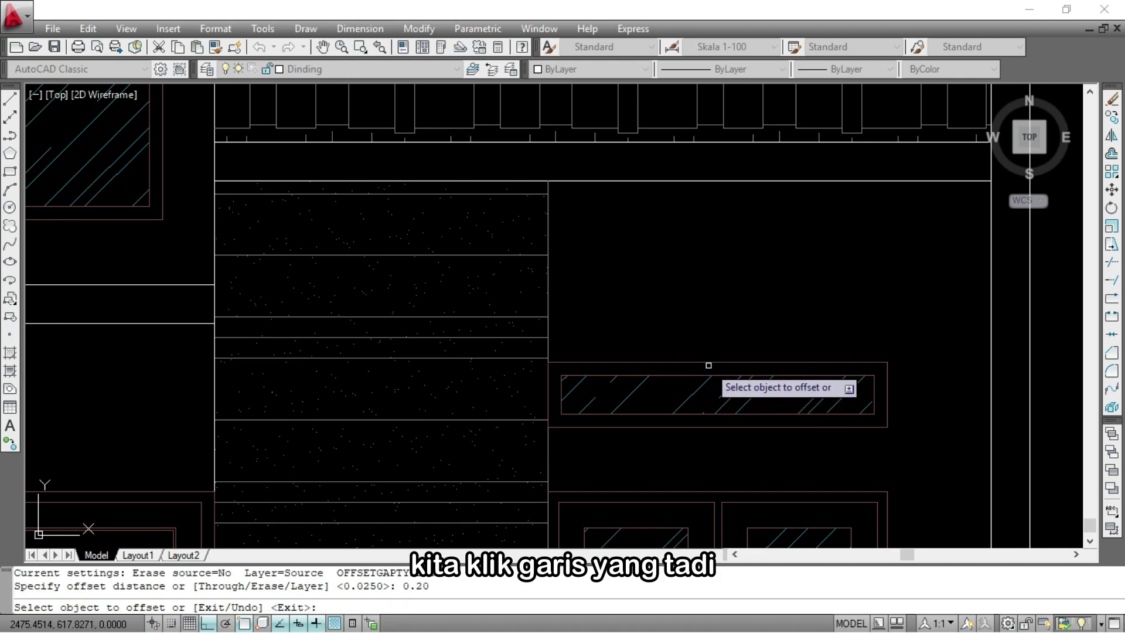
click(706, 362)
click(714, 254)
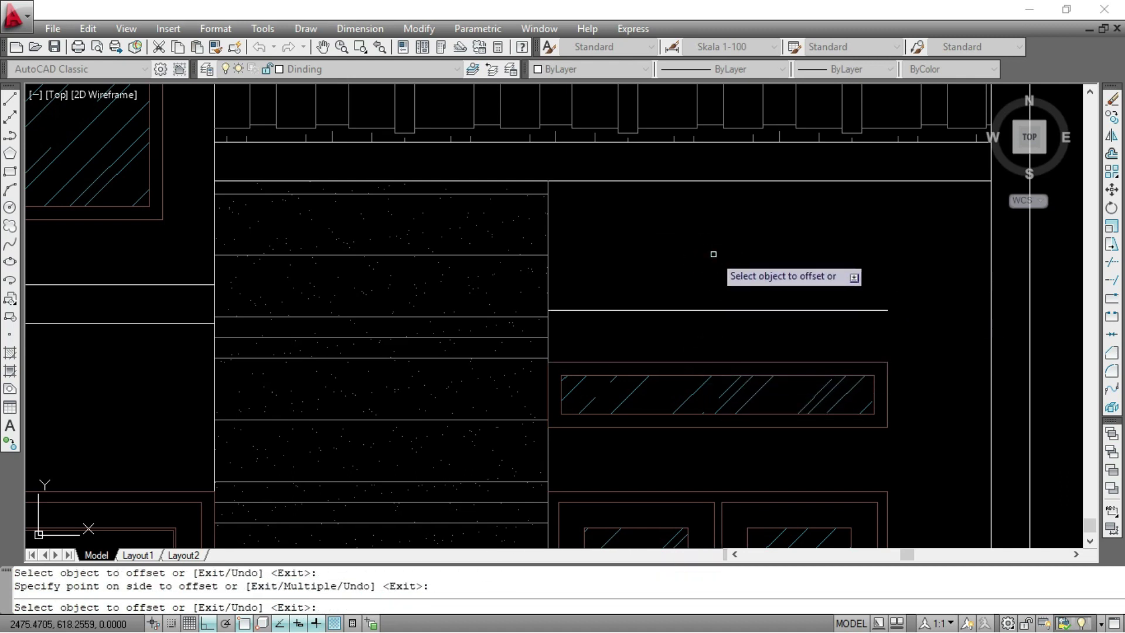
key(Return)
Offset the new slab line above the narrow vent 0.1 upward to give the slab its thickness
key(Return)
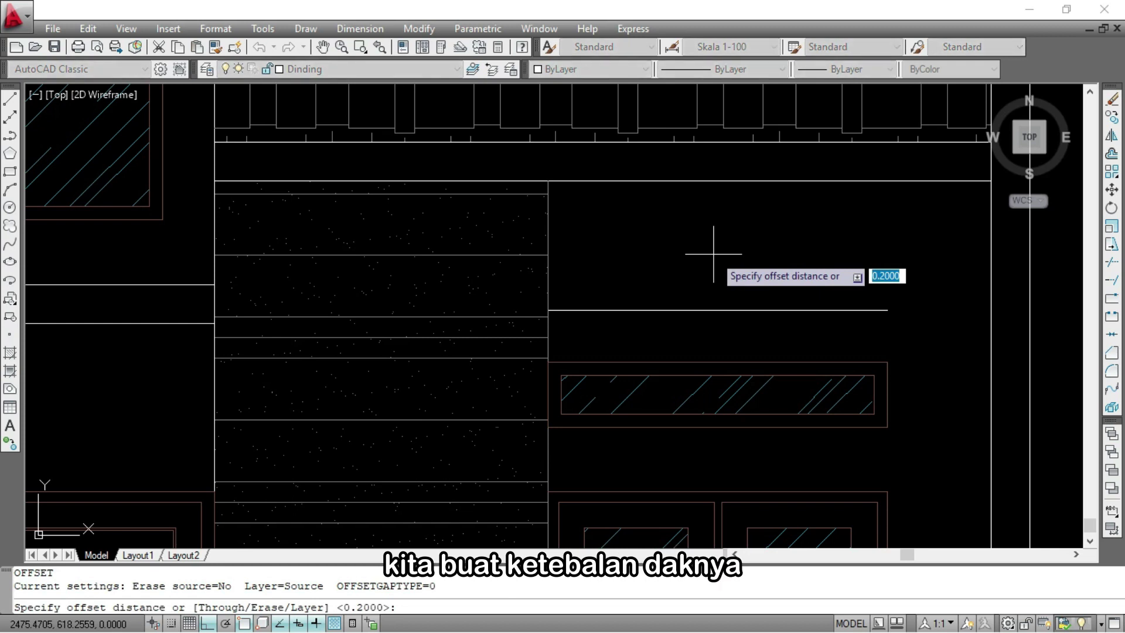
text(0.1)
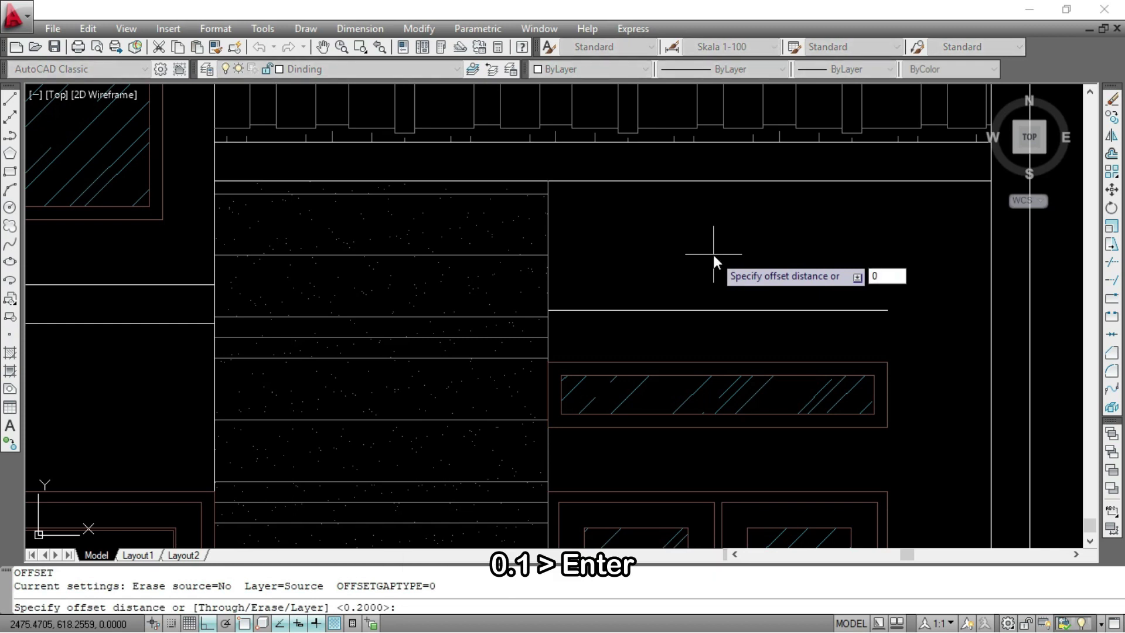
key(Return)
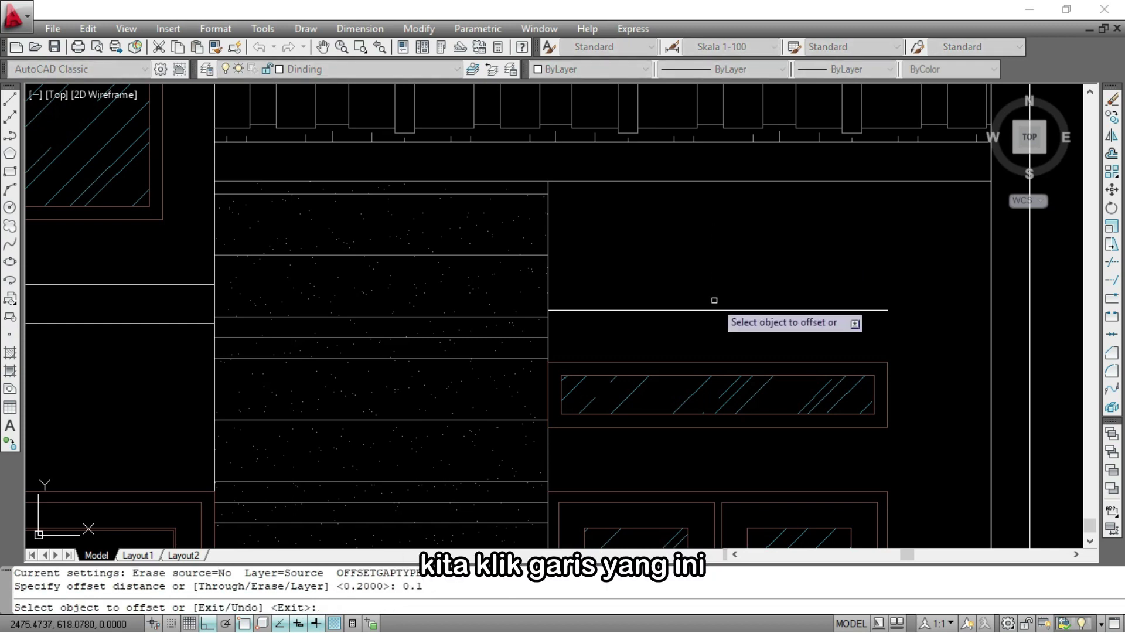
click(713, 309)
click(708, 244)
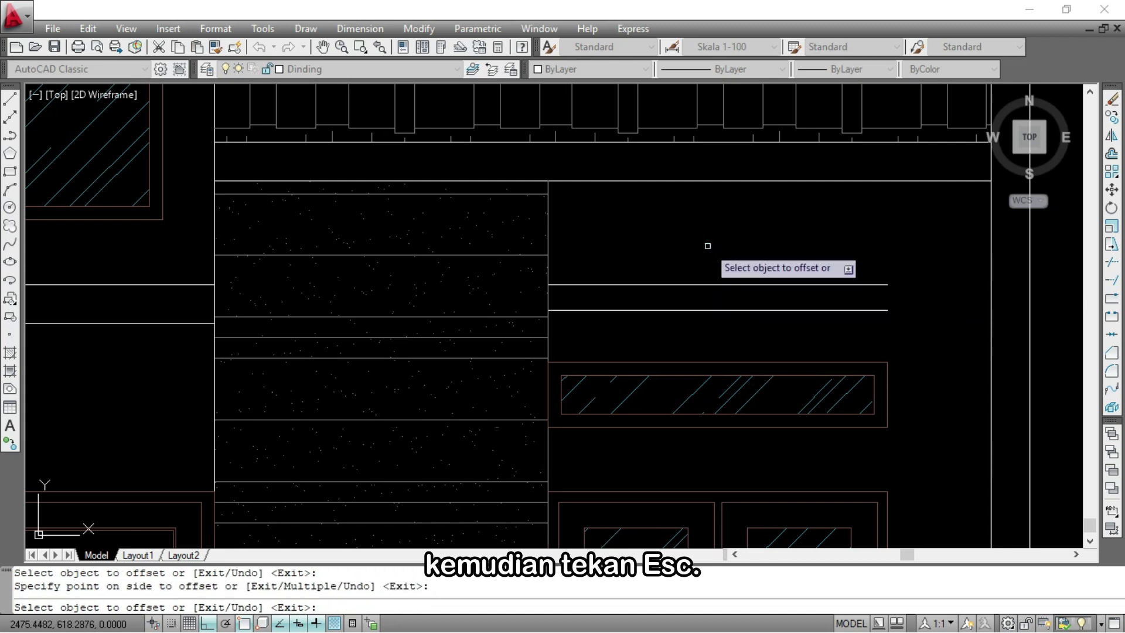
key(Escape)
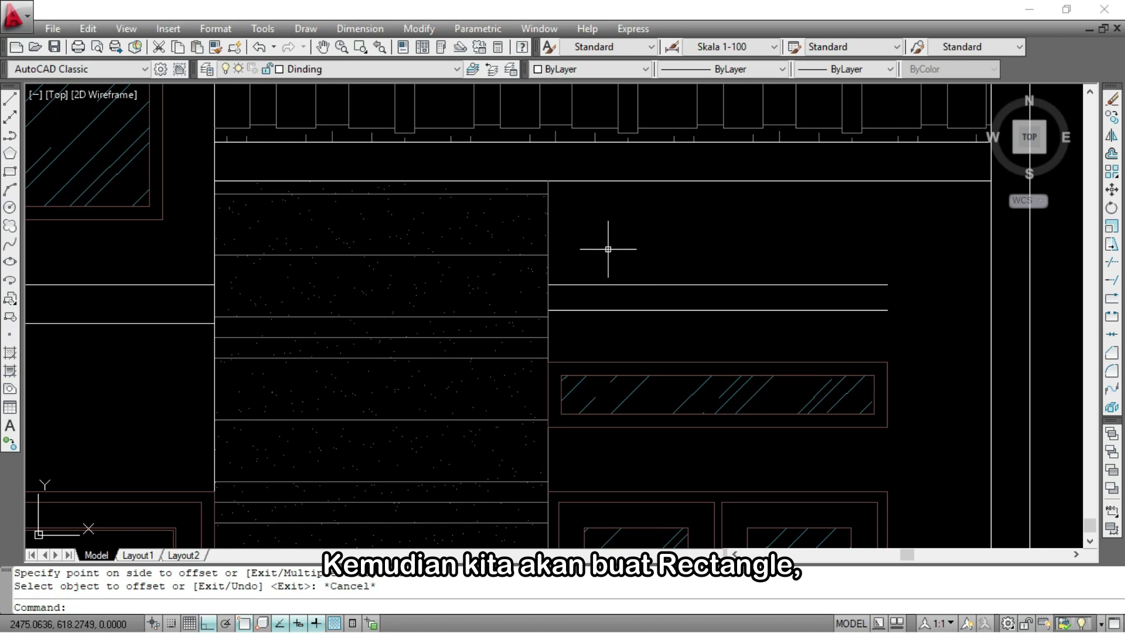
Draw the concrete slab as a rectangle spanning the two offset lines above the narrow vent, corner to opposite corner
text(re)
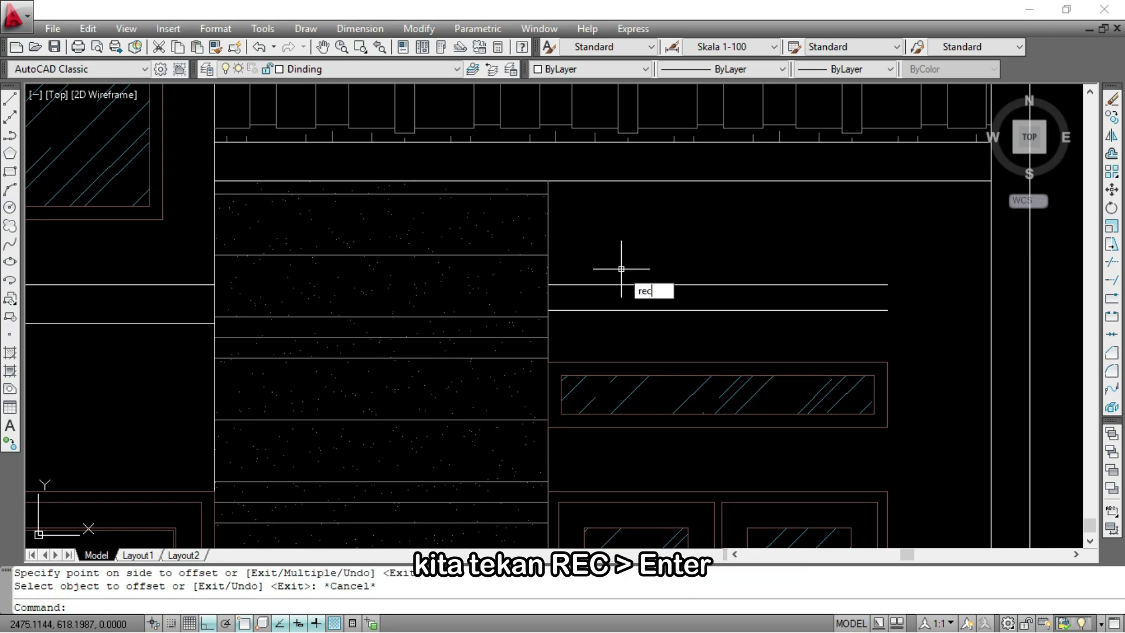
text(c)
key(Return)
click(547, 285)
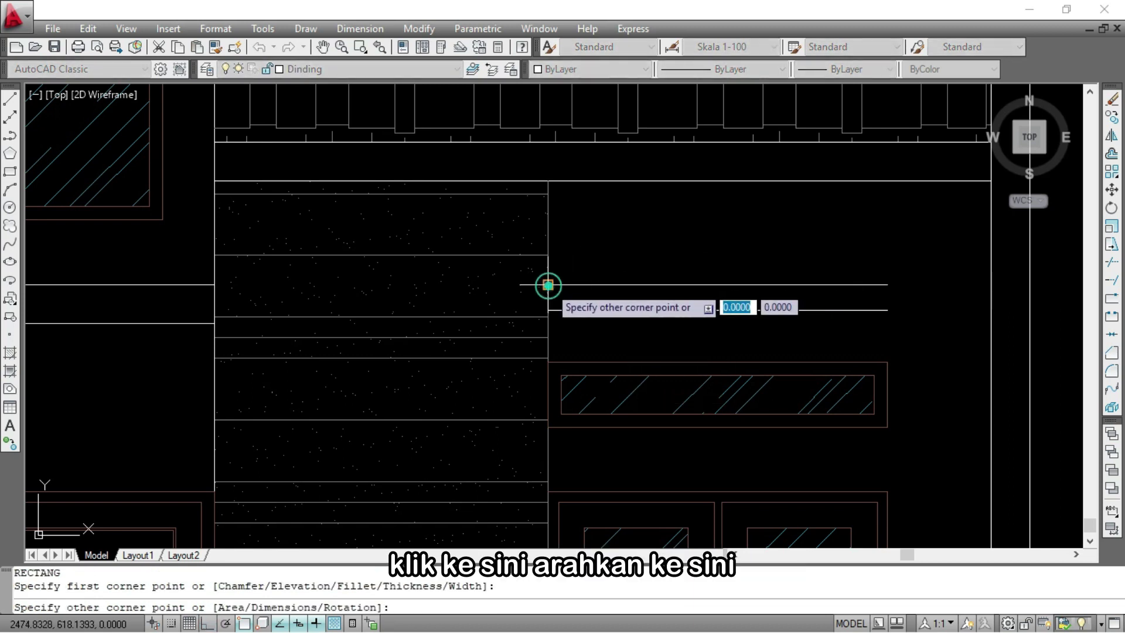
click(887, 310)
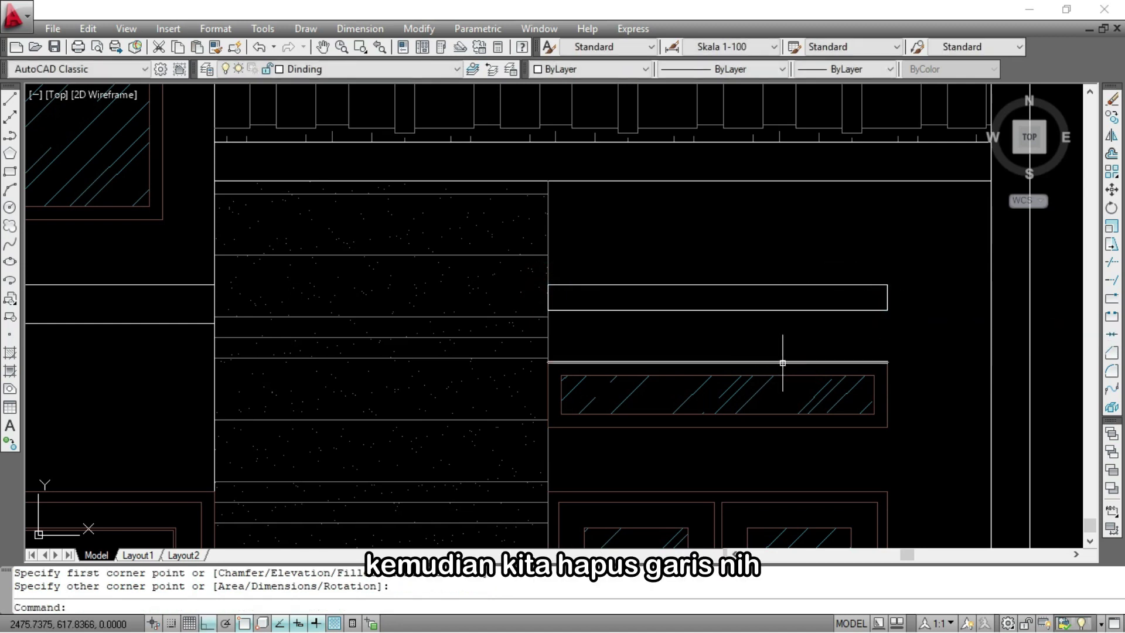
Erase the helper line lying on the top edge of the narrow vent frame
click(734, 364)
text(E)
key(Return)
scroll(717, 282, down, 2)
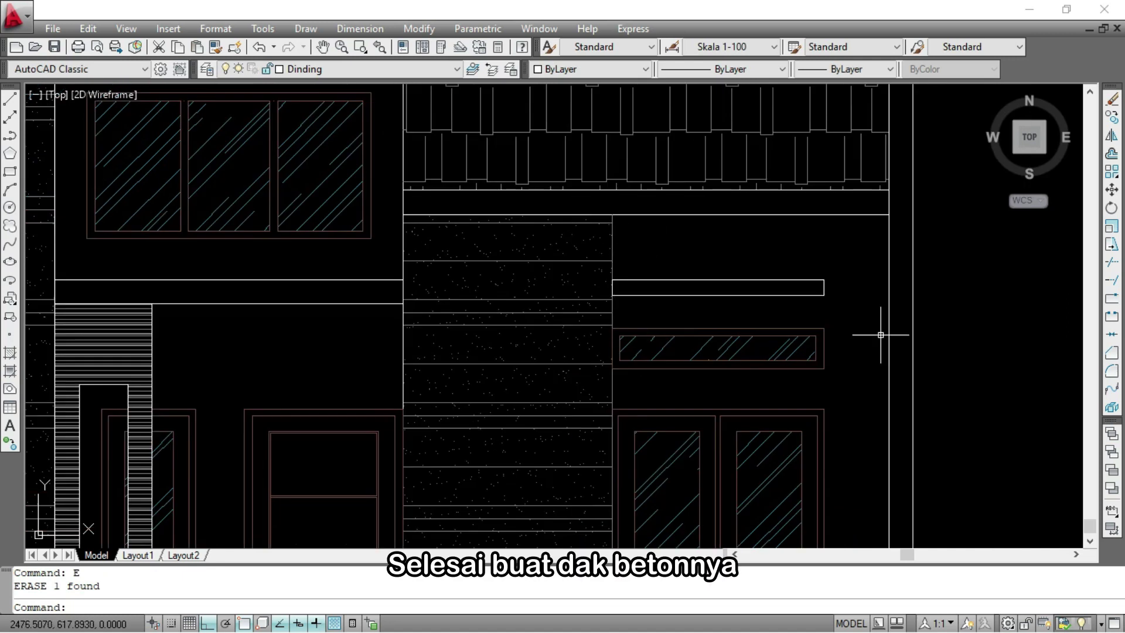
With Ortho off, draw the carport slope lines from the ground beside the terrace to the carport edge's midpoint and down to the far wall's base
scroll(674, 275, down, 3)
scroll(621, 393, up, 4)
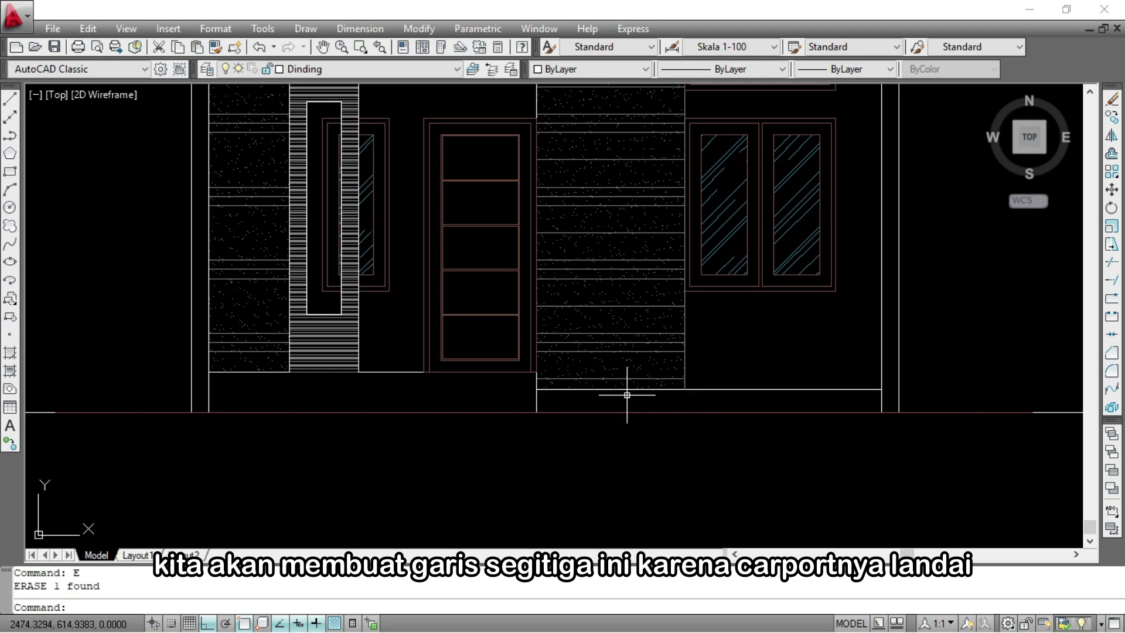
text(L)
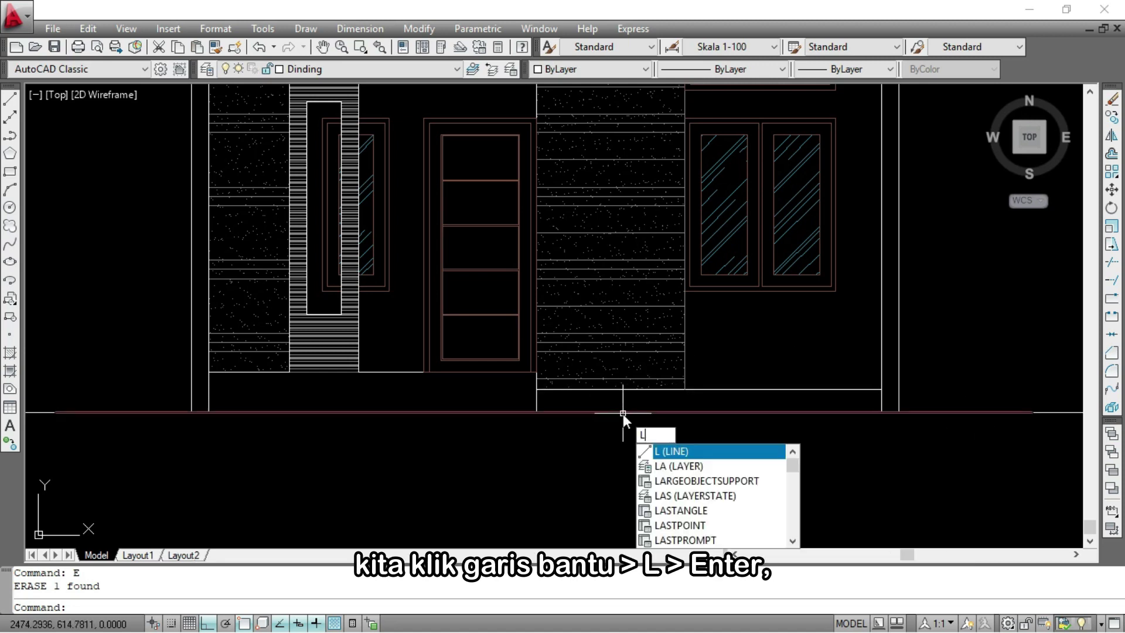
key(Return)
click(537, 412)
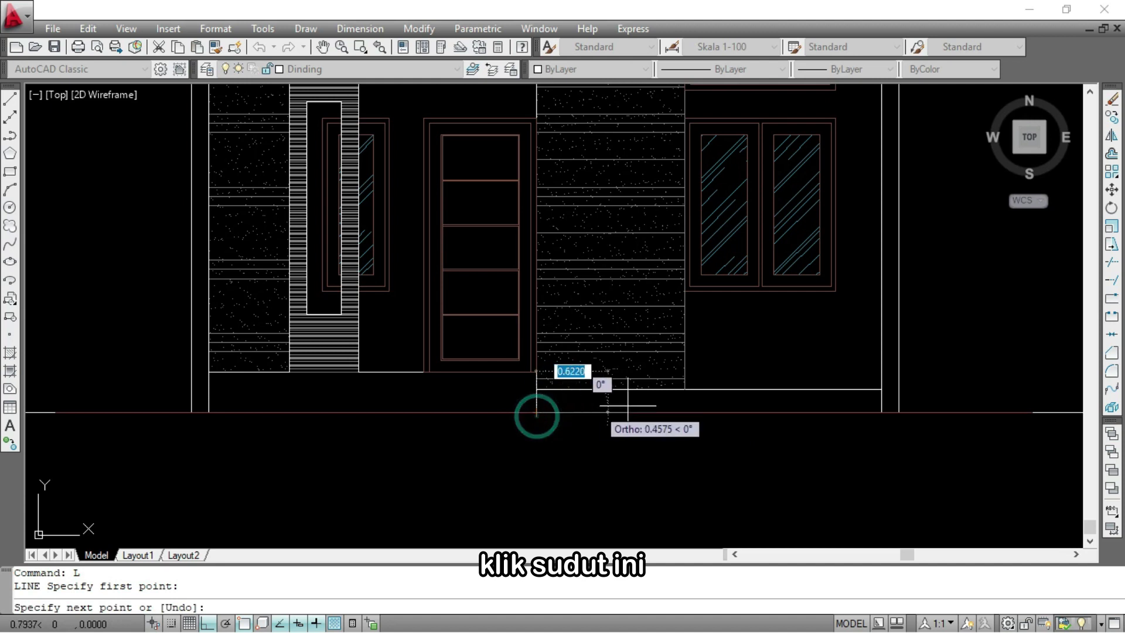
key(F8)
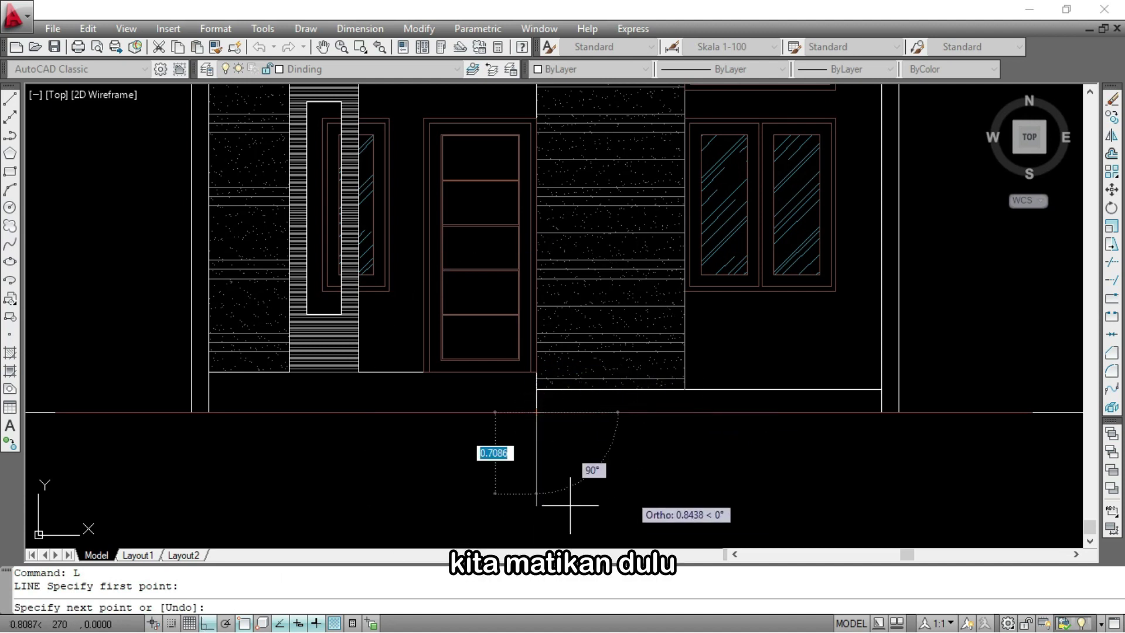
click(208, 623)
scroll(697, 404, up, 2)
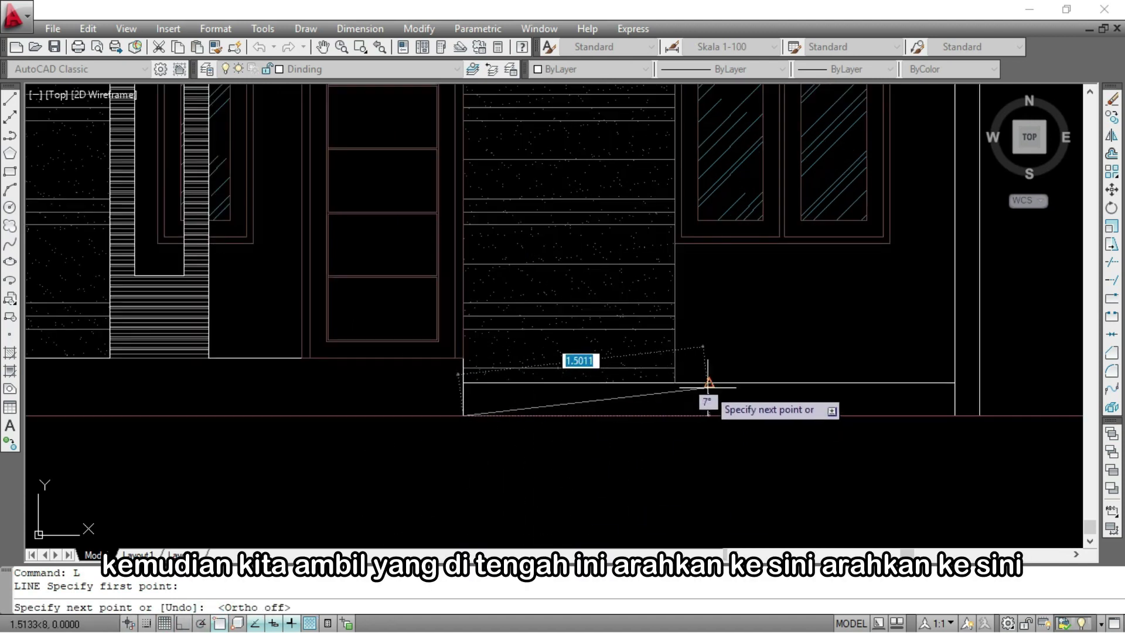
click(709, 384)
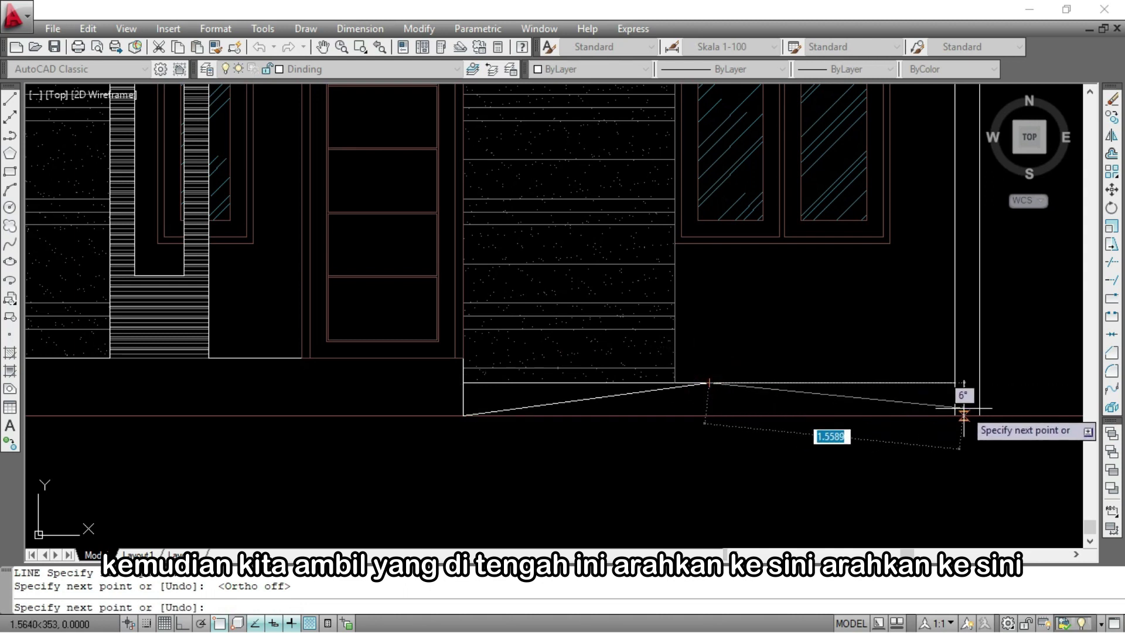
click(954, 415)
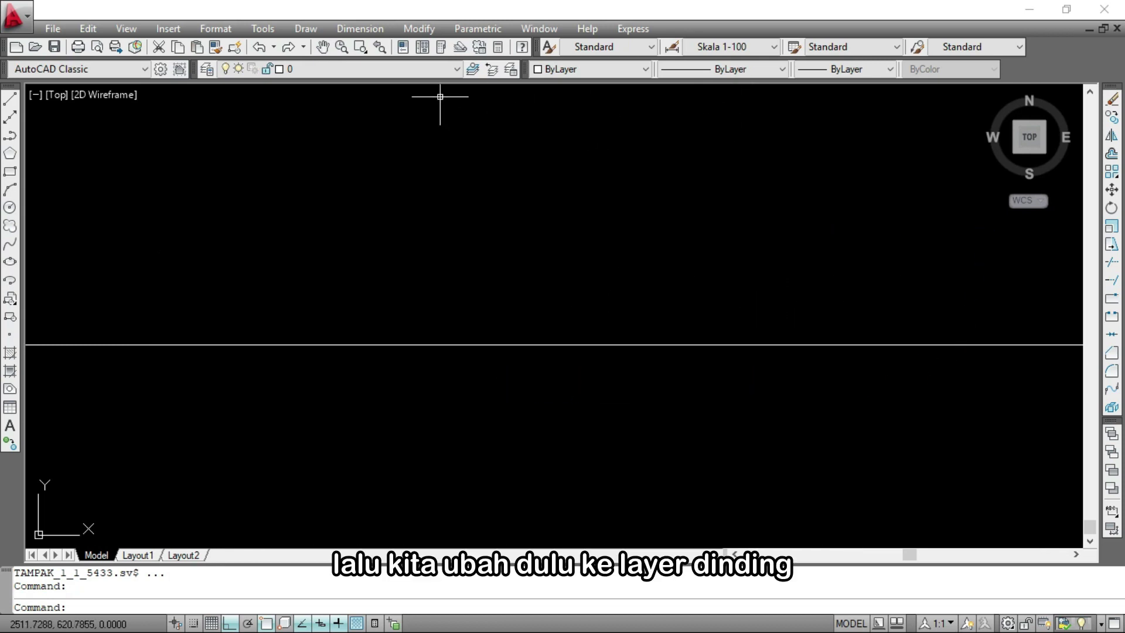
Make Dinding the current layer and draw a vertical ray downward from the outer wall corner of the flipped floor plan
click(339, 70)
click(314, 235)
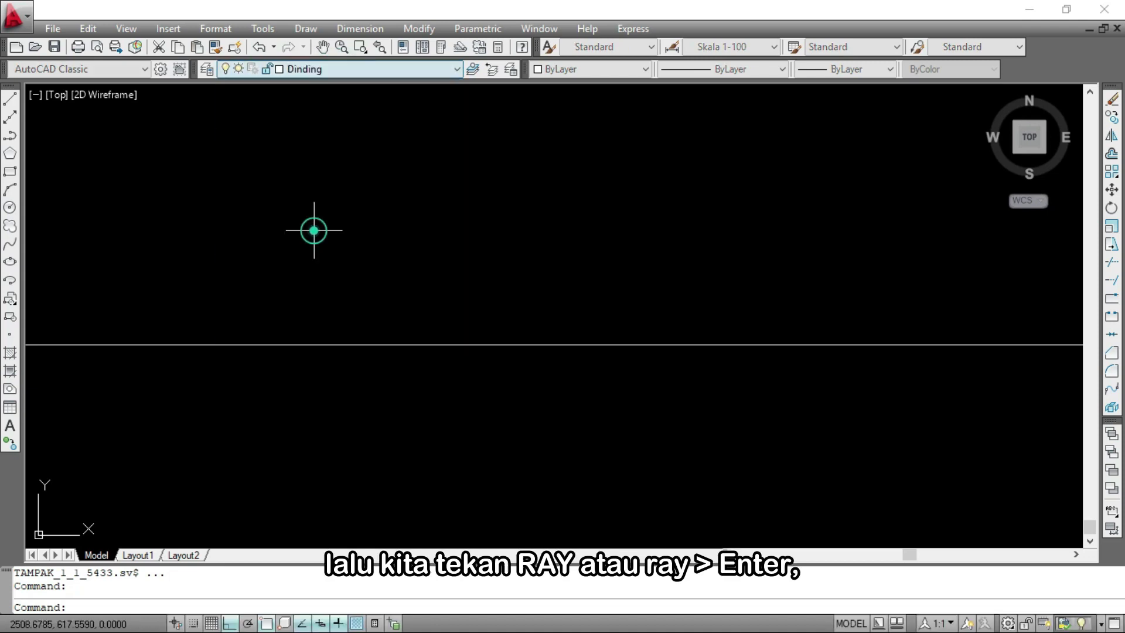
scroll(419, 223, down, 2)
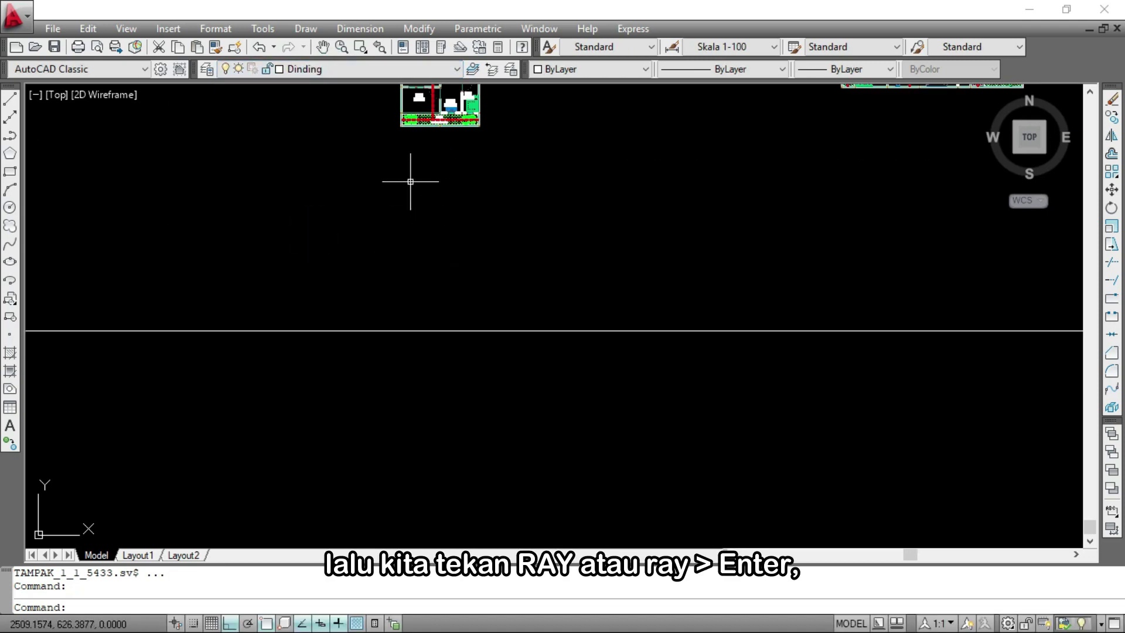
key(Return)
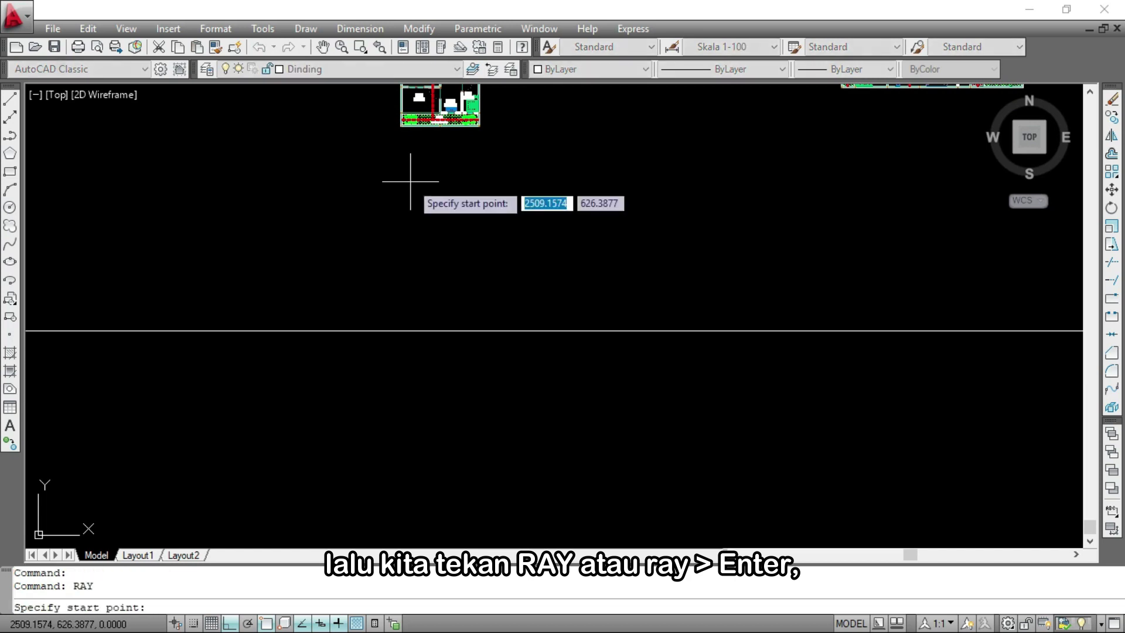
scroll(393, 129, up, 3)
click(402, 129)
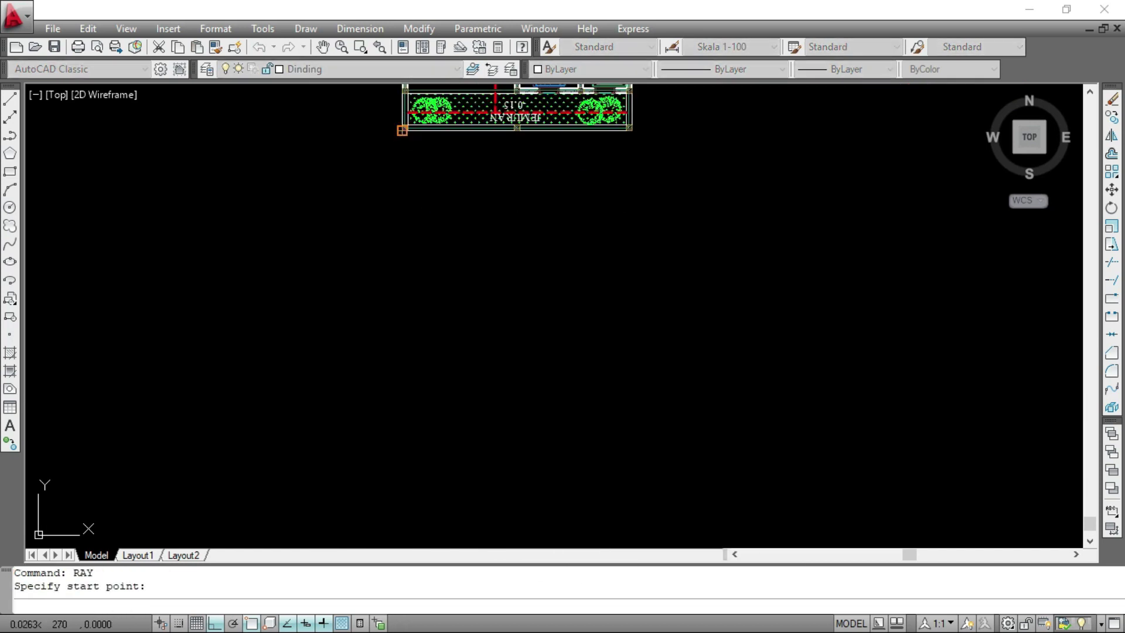
click(402, 277)
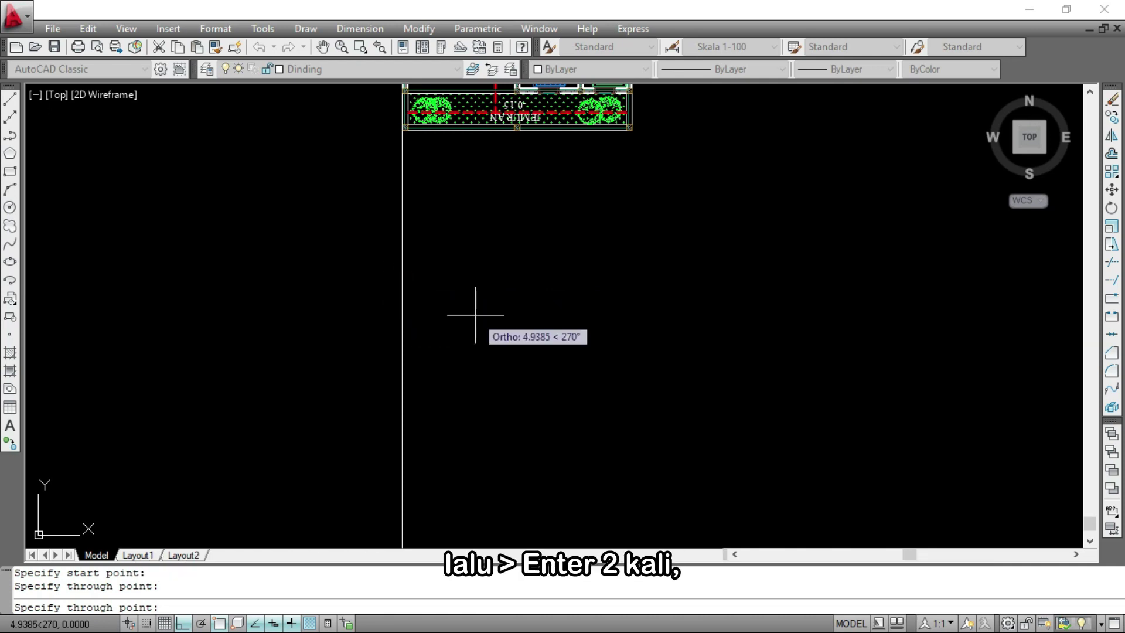
key(Return)
Draw a vertical ray downward from the inner corner of the flipped plan's left outer wall, beside the existing ray
key(Return)
scroll(408, 135, up, 3)
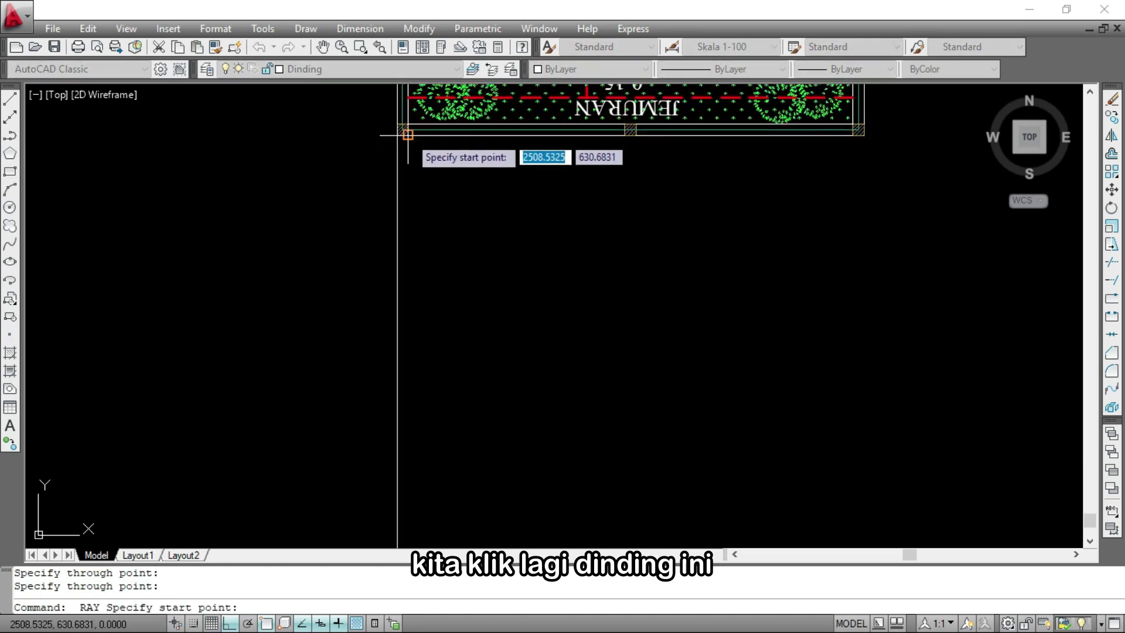
click(408, 135)
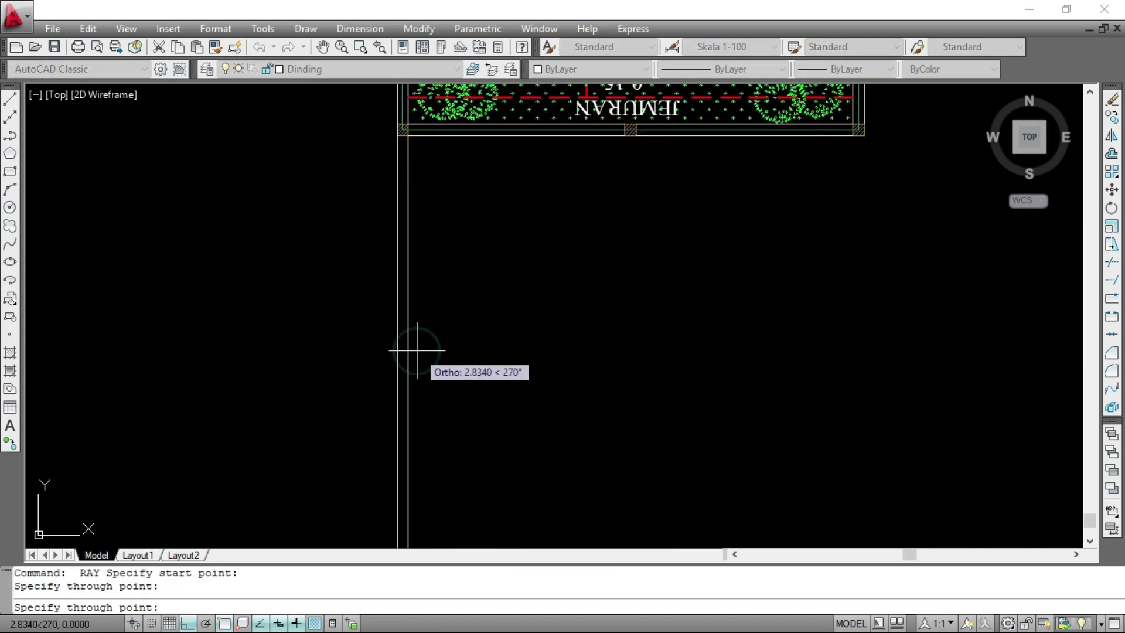
key(Return)
Draw a vertical ray downward from the left edge of the middle column in the flipped plan's Jemuran wall
key(Return)
scroll(582, 210, down, 4)
scroll(645, 187, up, 3)
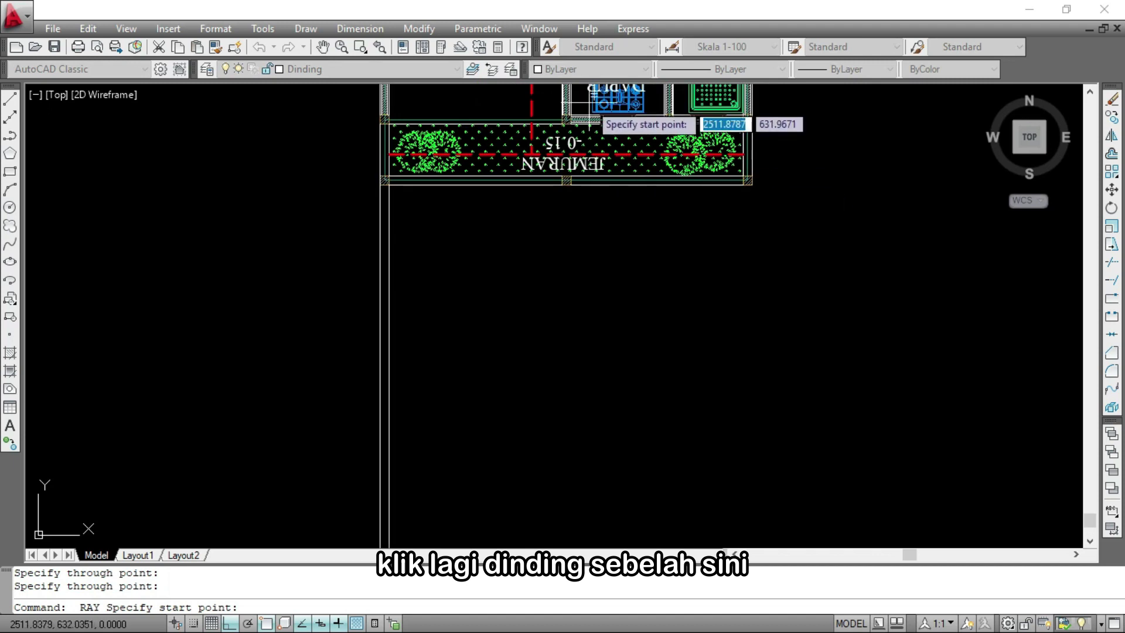
click(560, 183)
scroll(558, 199, up, 2)
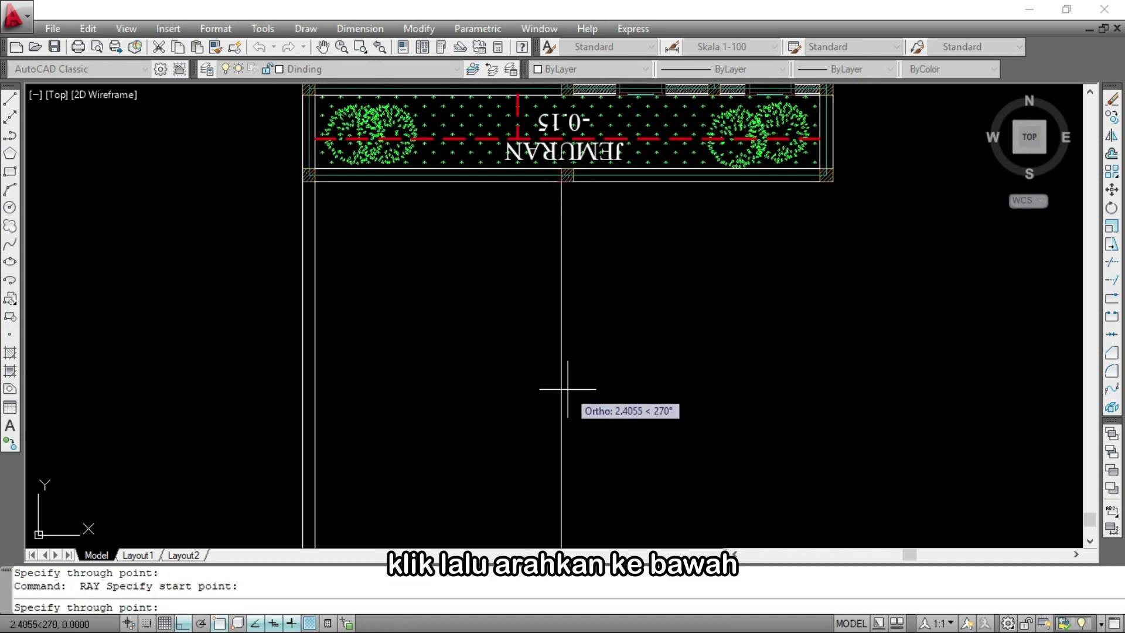
click(567, 389)
key(Return)
Draw vertical rays downward from the inner and outer corners of the flipped plan's right outer wall
key(Return)
scroll(781, 174, up, 2)
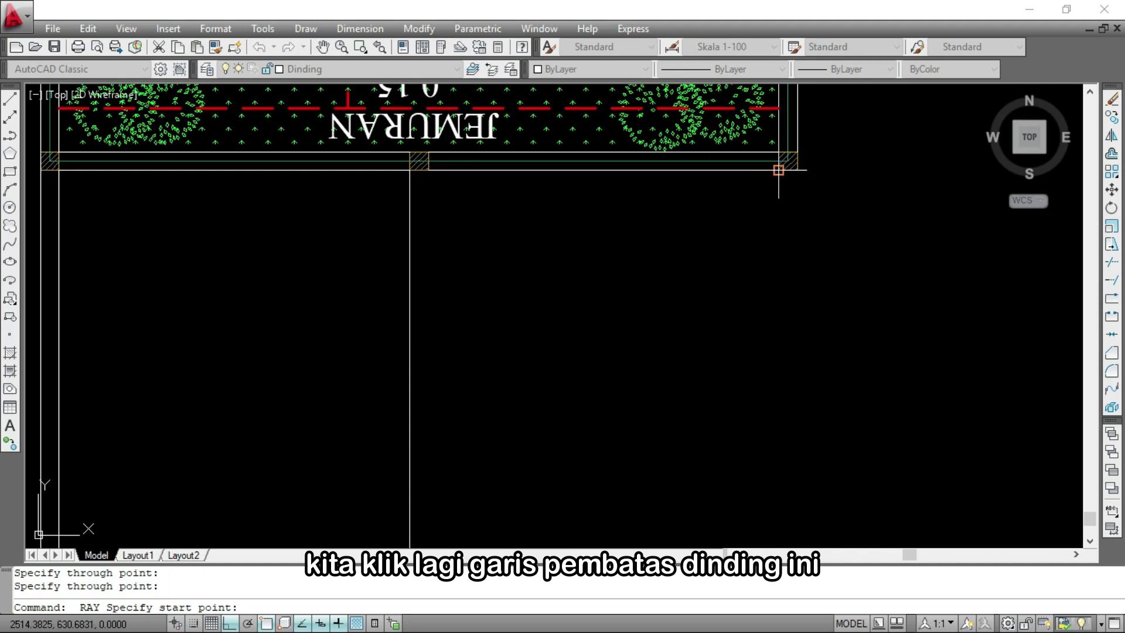
click(778, 171)
click(771, 403)
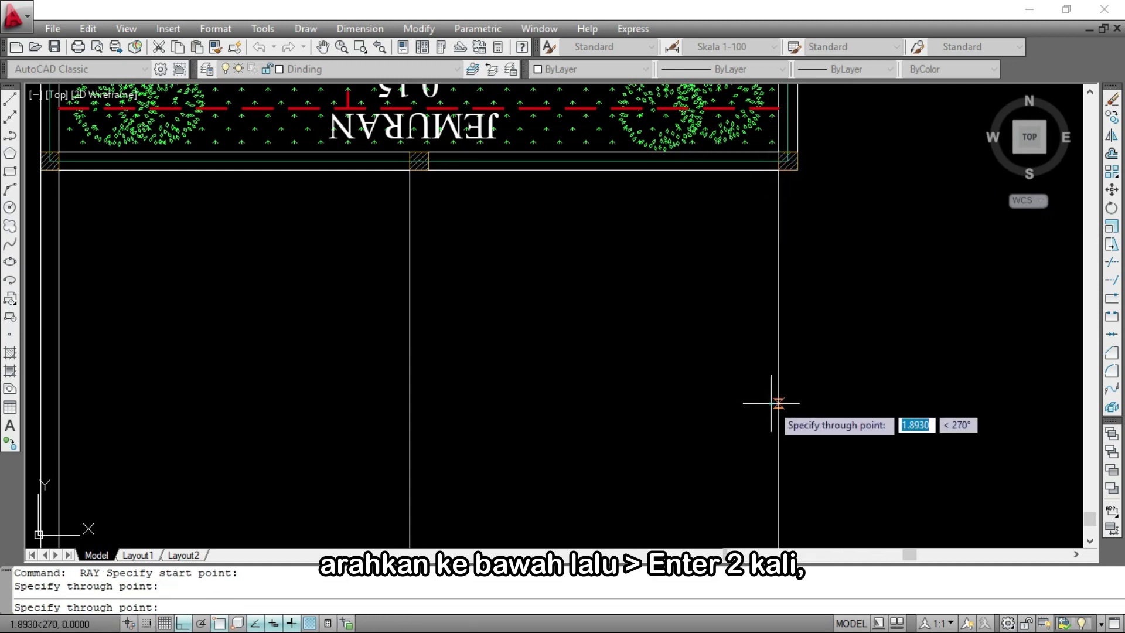
key(Return)
key(Return)
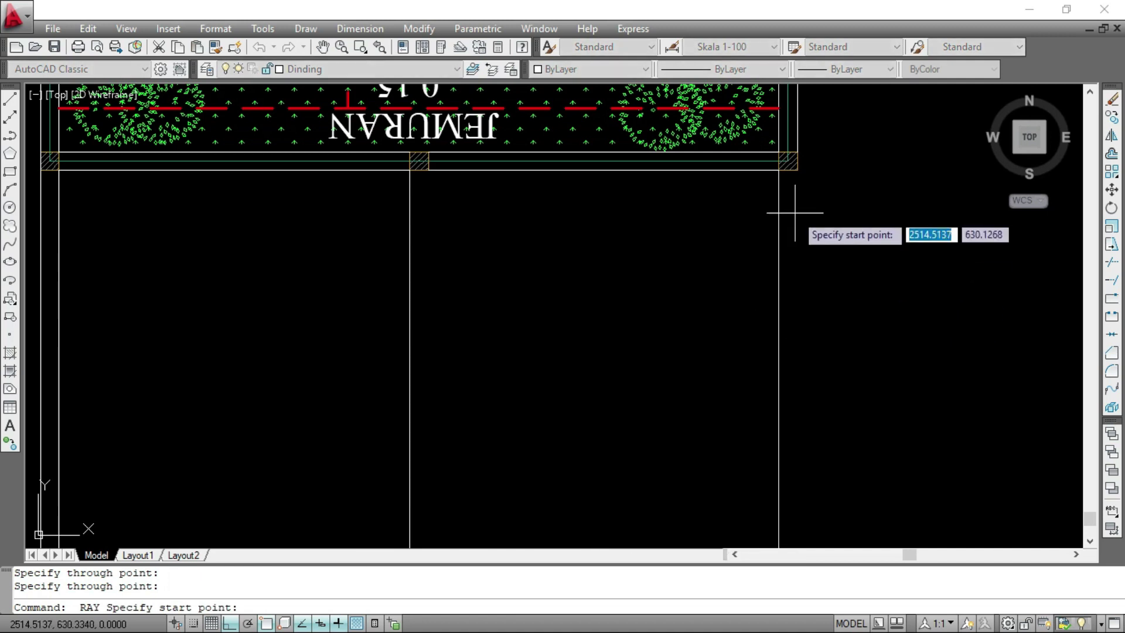
click(800, 169)
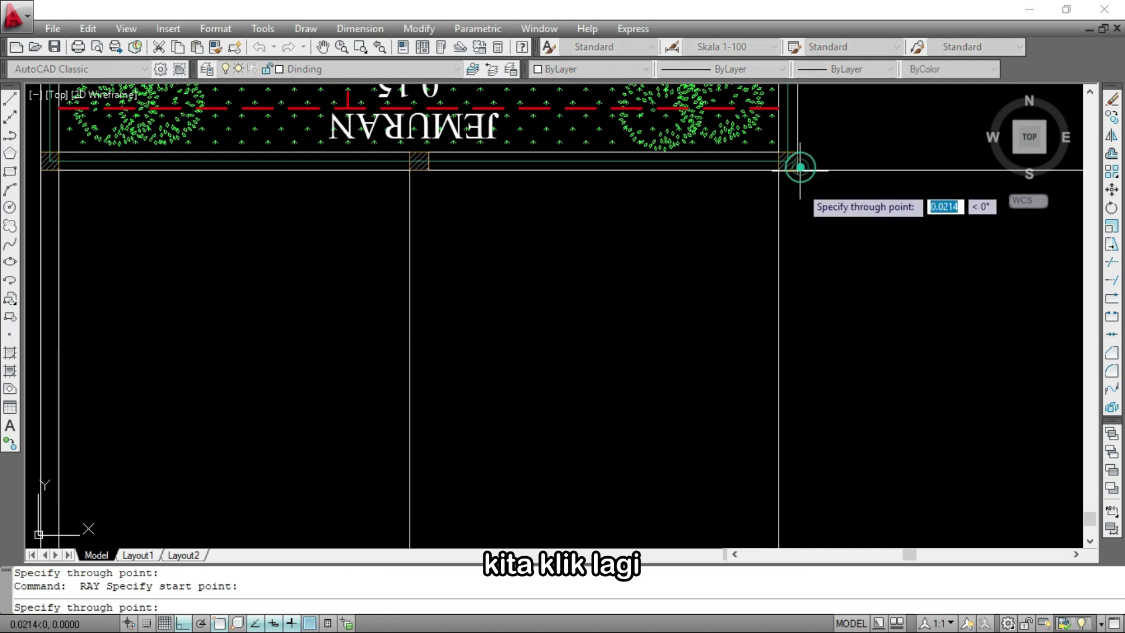
click(798, 401)
key(Return)
scroll(660, 228, down, 3)
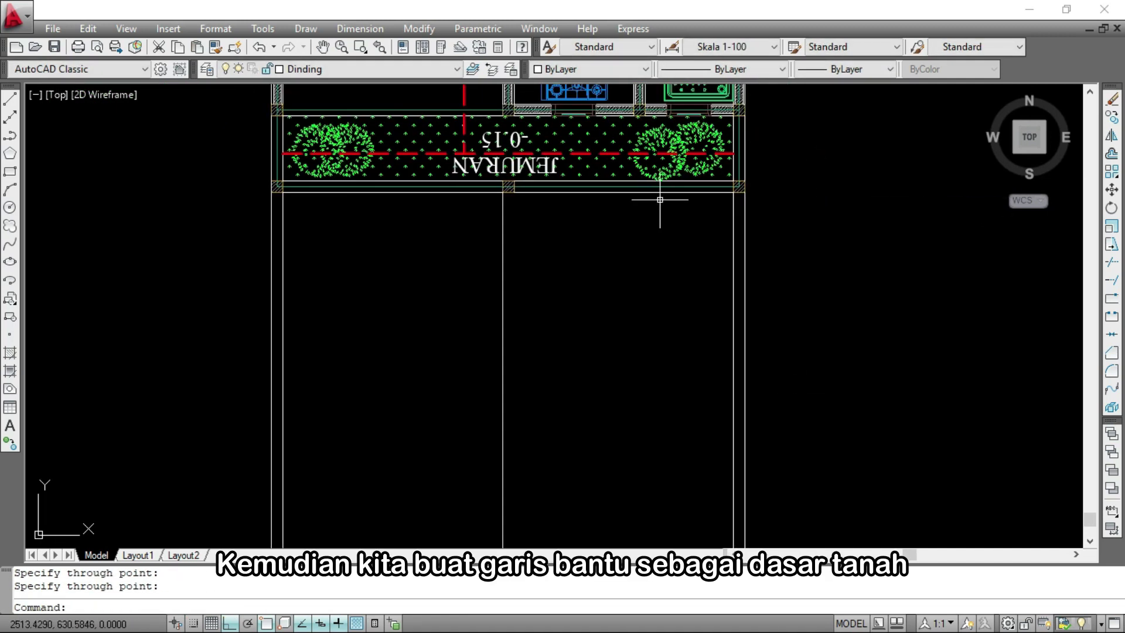
Draw a ground line over the horizontal construction line, reaching slightly past the outermost rays on both sides
scroll(650, 194, down, 4)
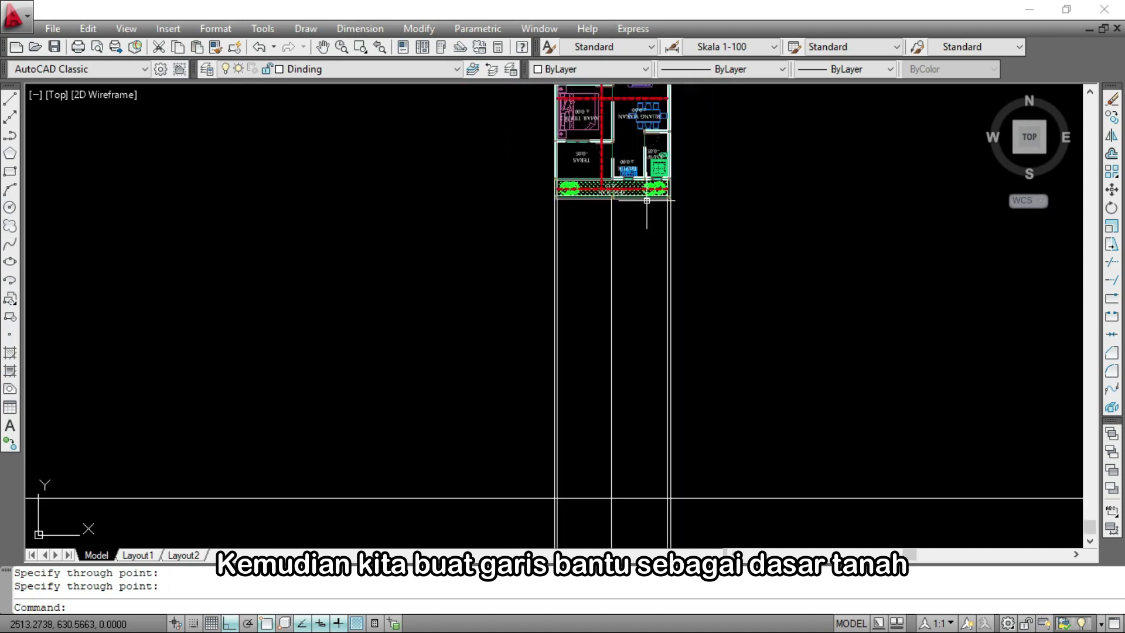
scroll(597, 422, up, 5)
text(L)
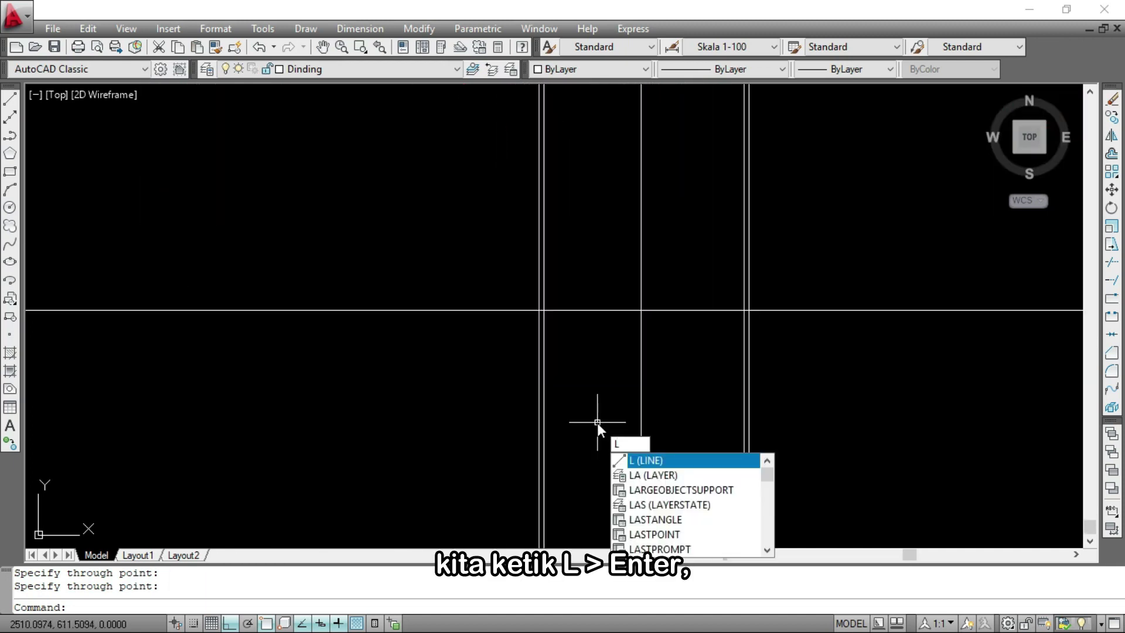
key(Return)
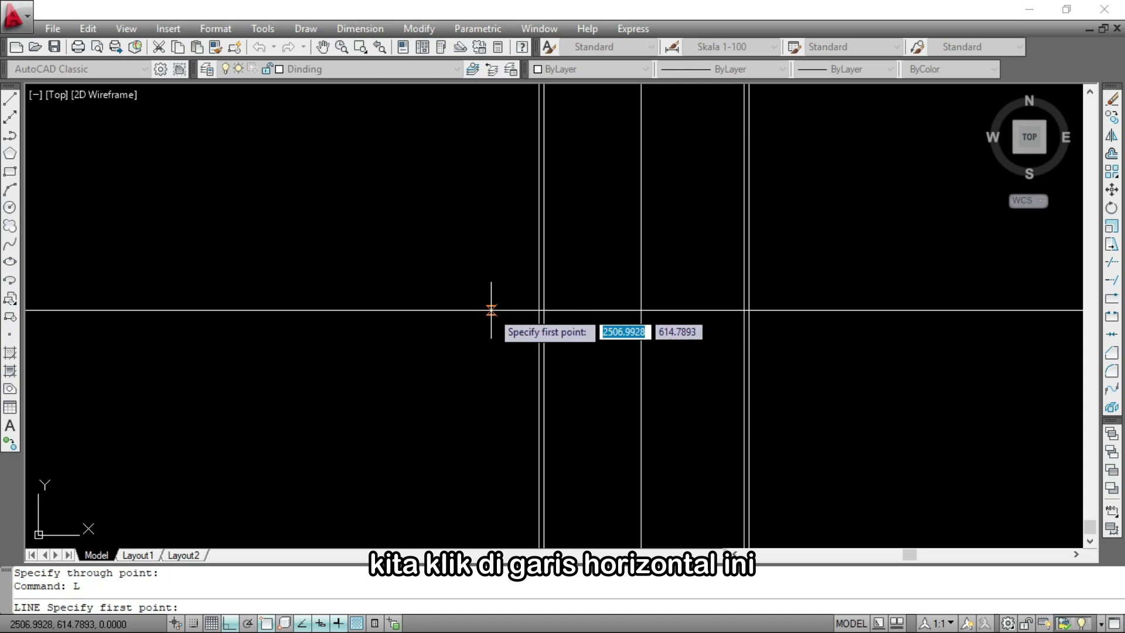
click(497, 310)
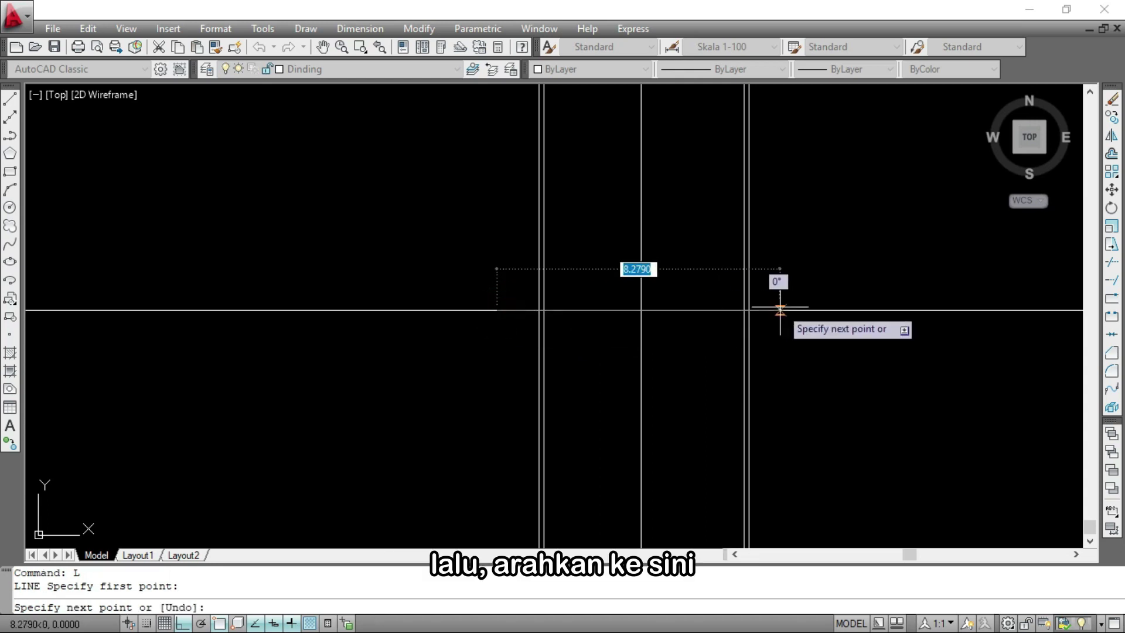
click(786, 310)
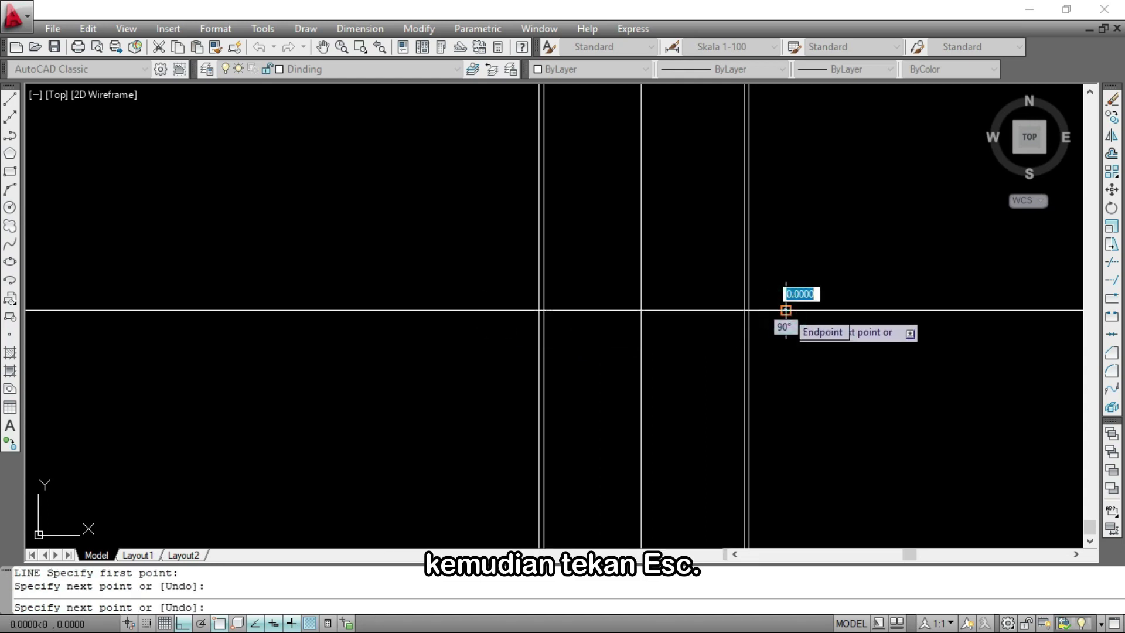
key(Escape)
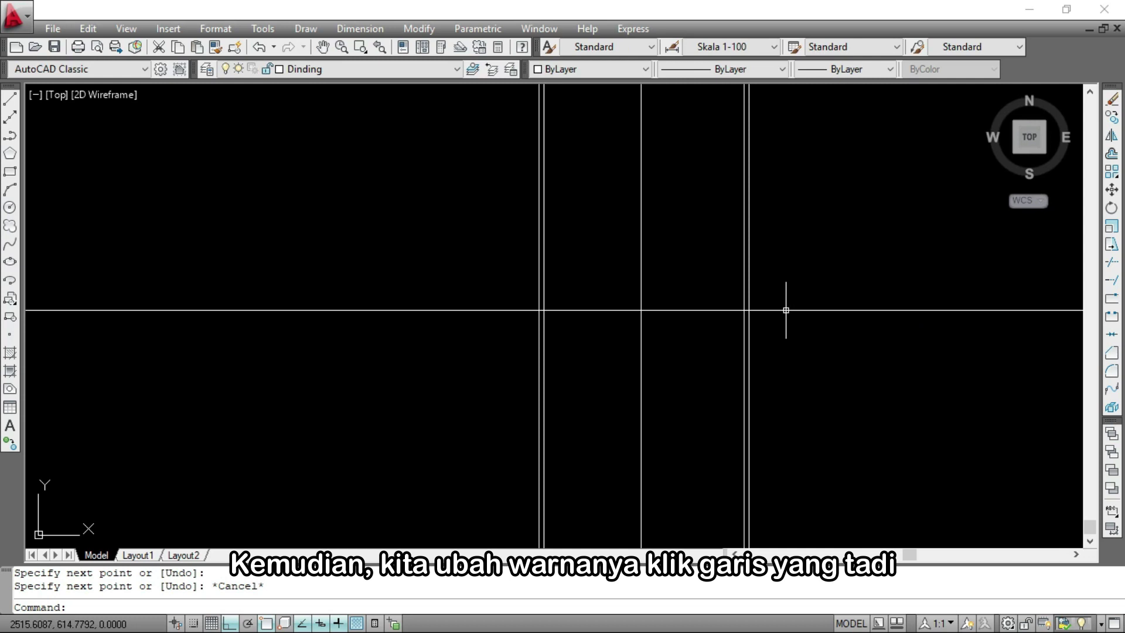
Set the new ground line's color to Color 15
click(704, 310)
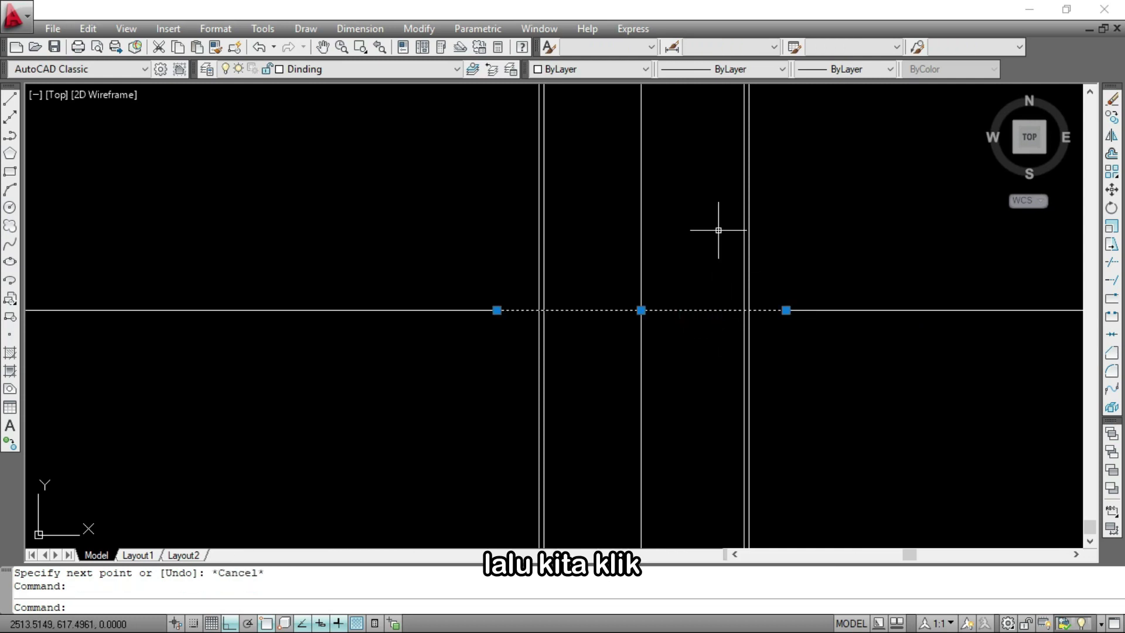
click(600, 68)
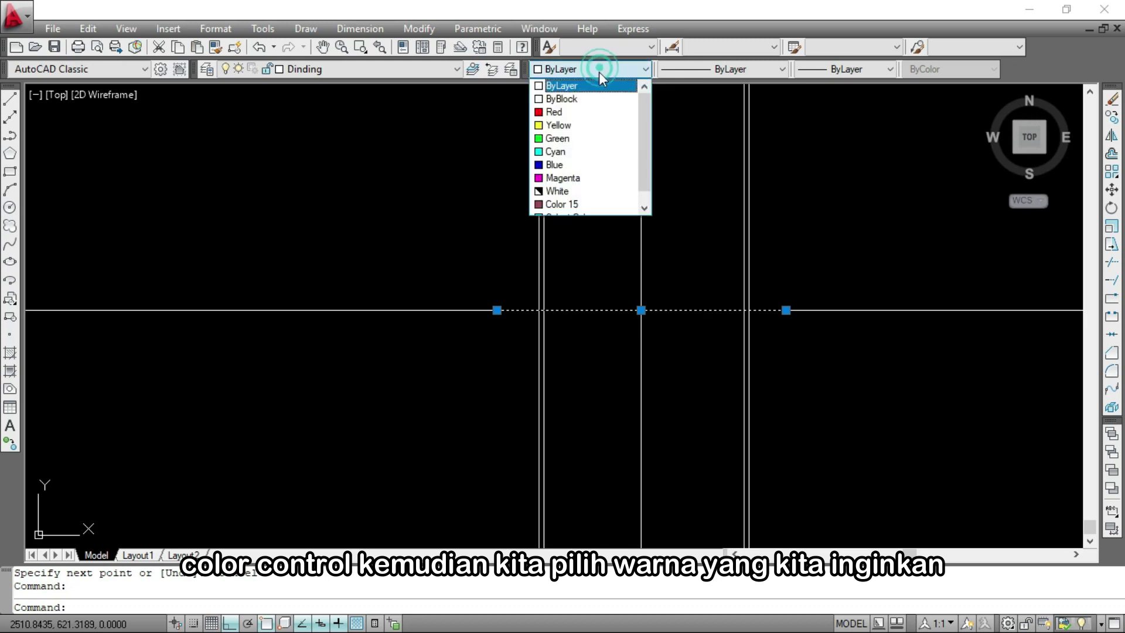
click(571, 205)
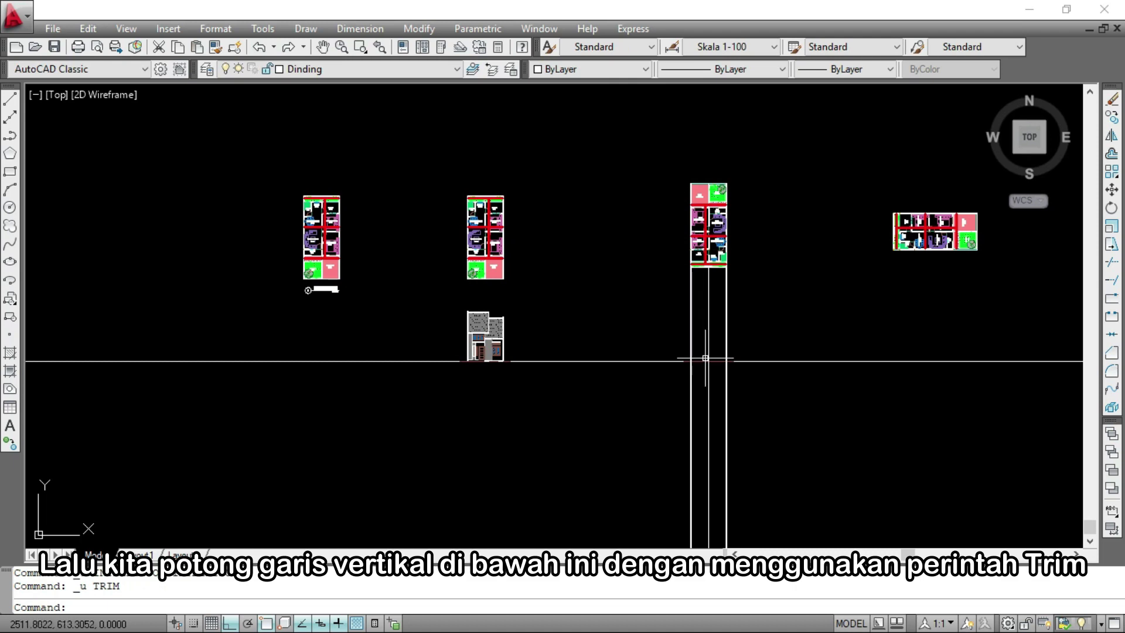
Trim all the vertical rays below the ground line, using every object as a cutting edge
scroll(717, 378, up, 3)
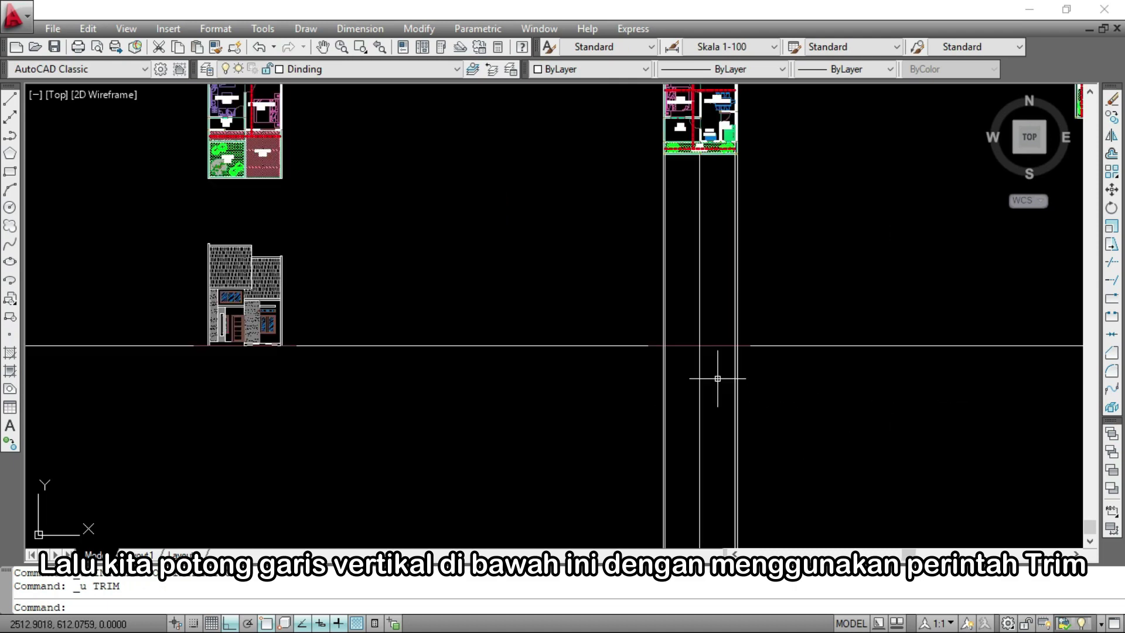
text(tr)
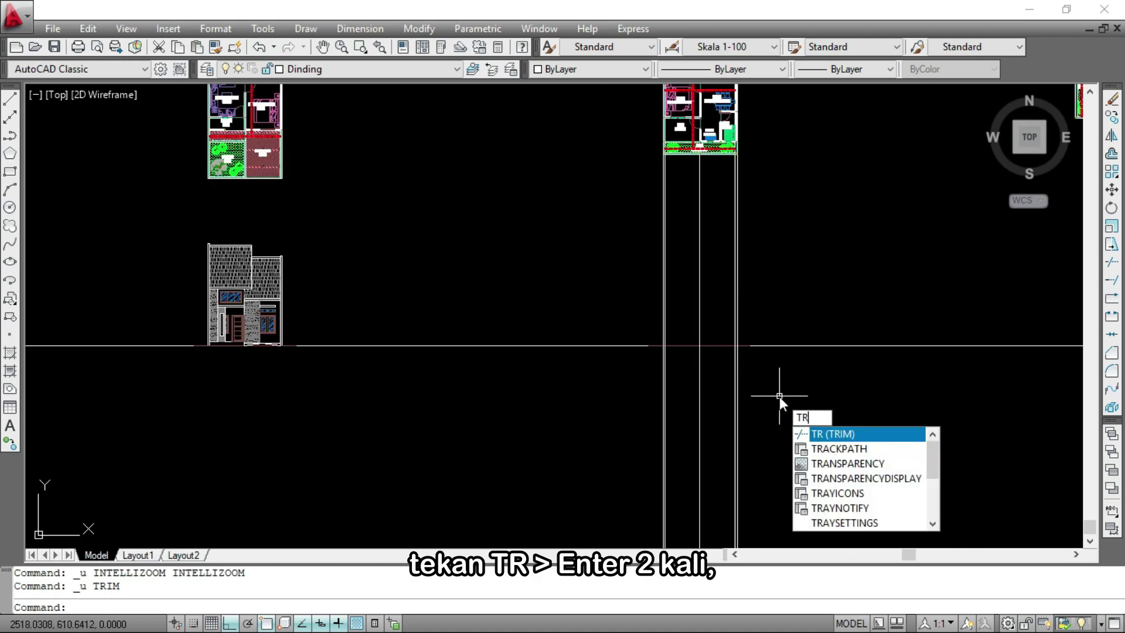
key(Return)
key(Return)
scroll(756, 357, up, 2)
click(750, 378)
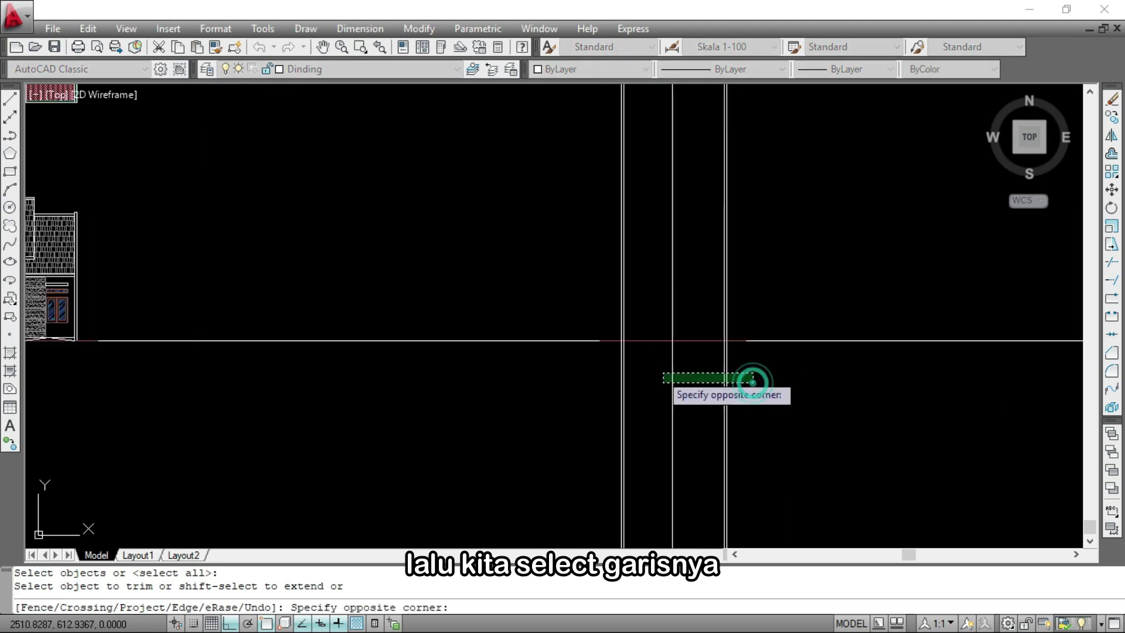
click(603, 366)
key(Escape)
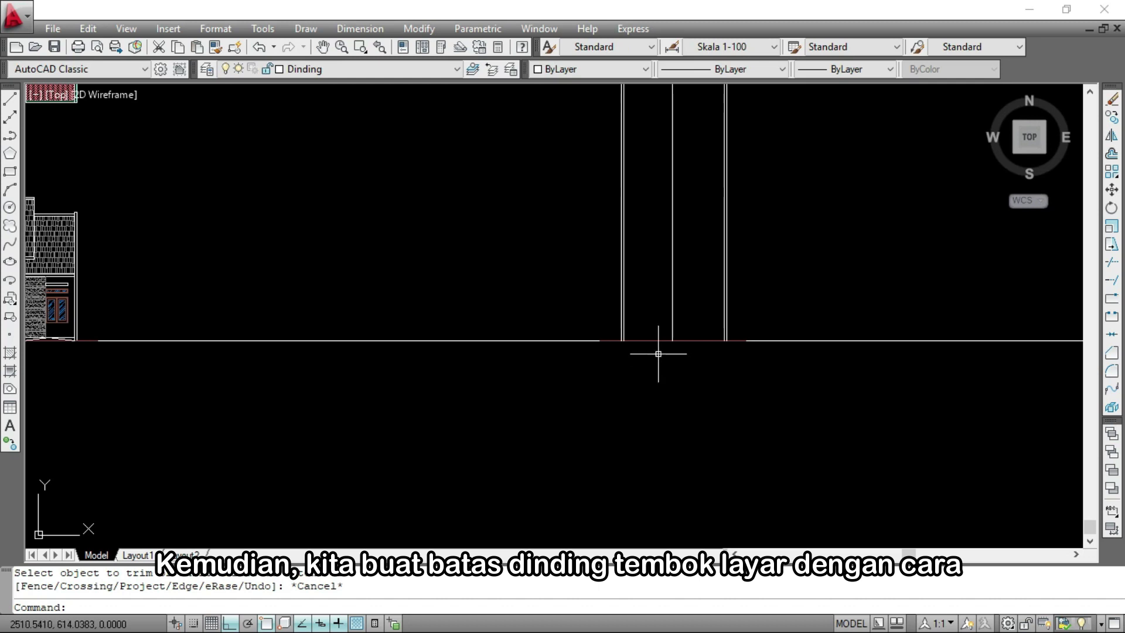
Draw a horizontal construction line through the top corner of the taller parapet wall on the front elevation
scroll(769, 353, down, 3)
scroll(282, 166, up, 4)
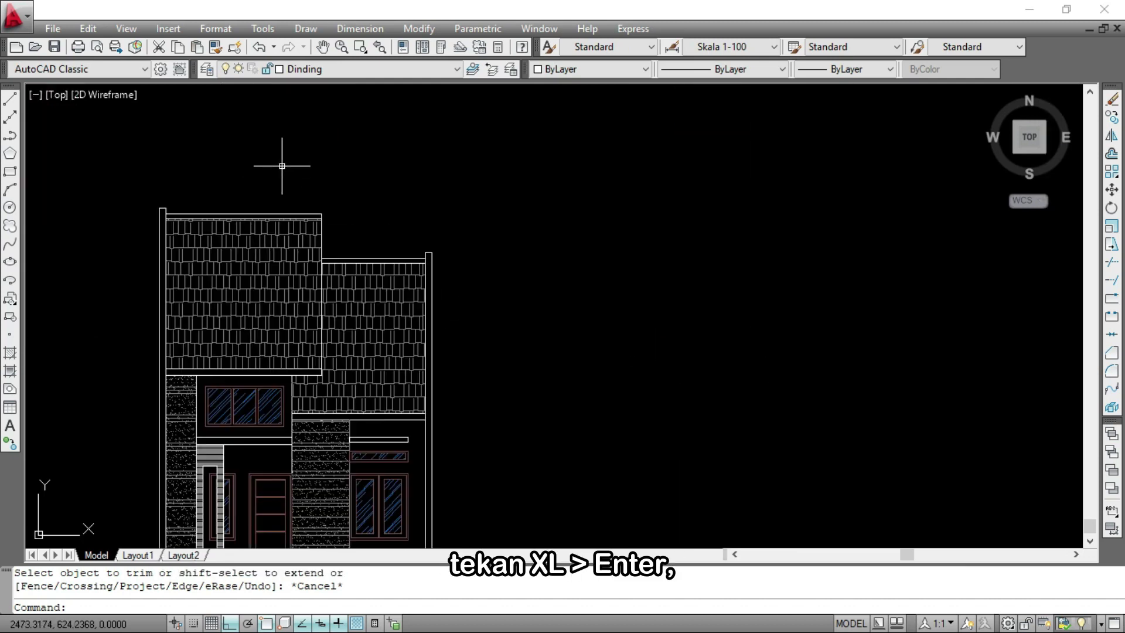
key(Return)
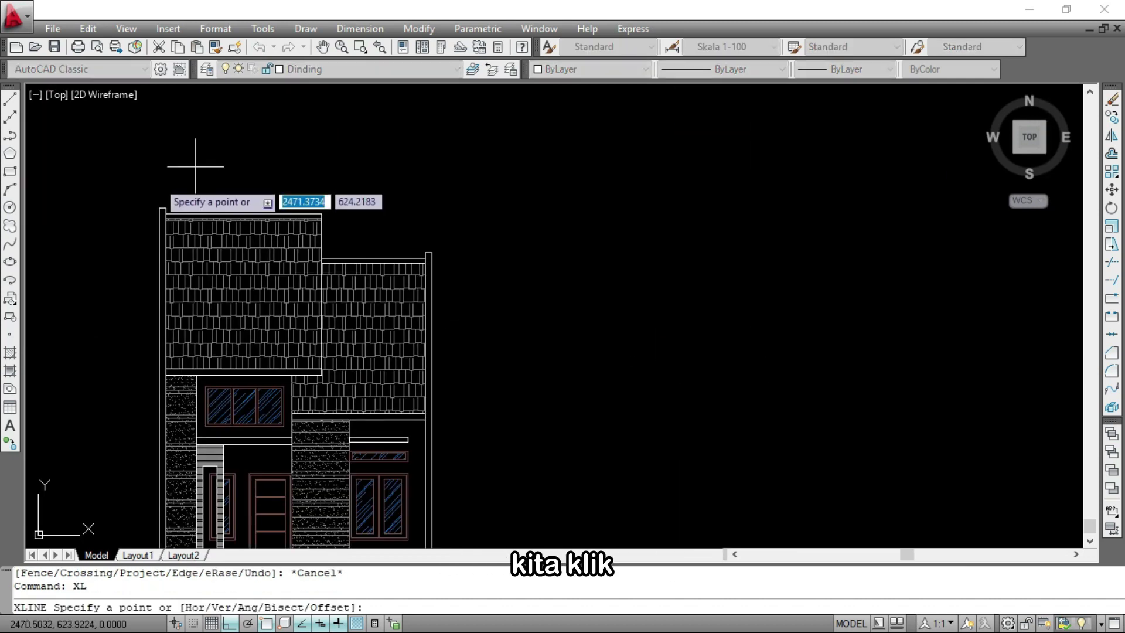
scroll(160, 233, up, 5)
click(160, 230)
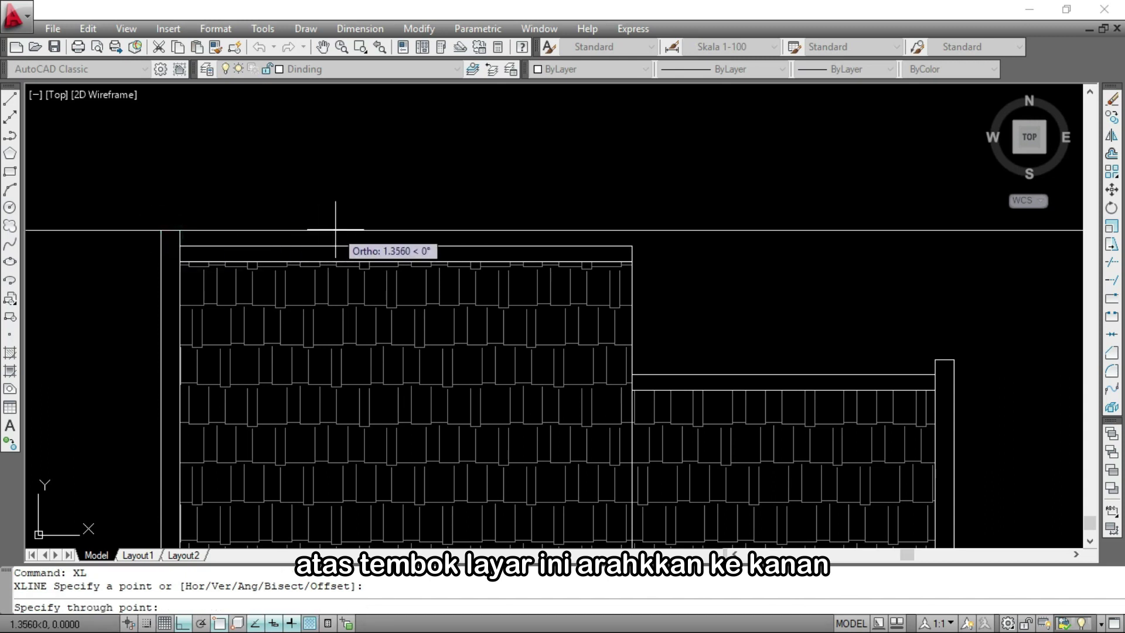
click(336, 230)
key(Return)
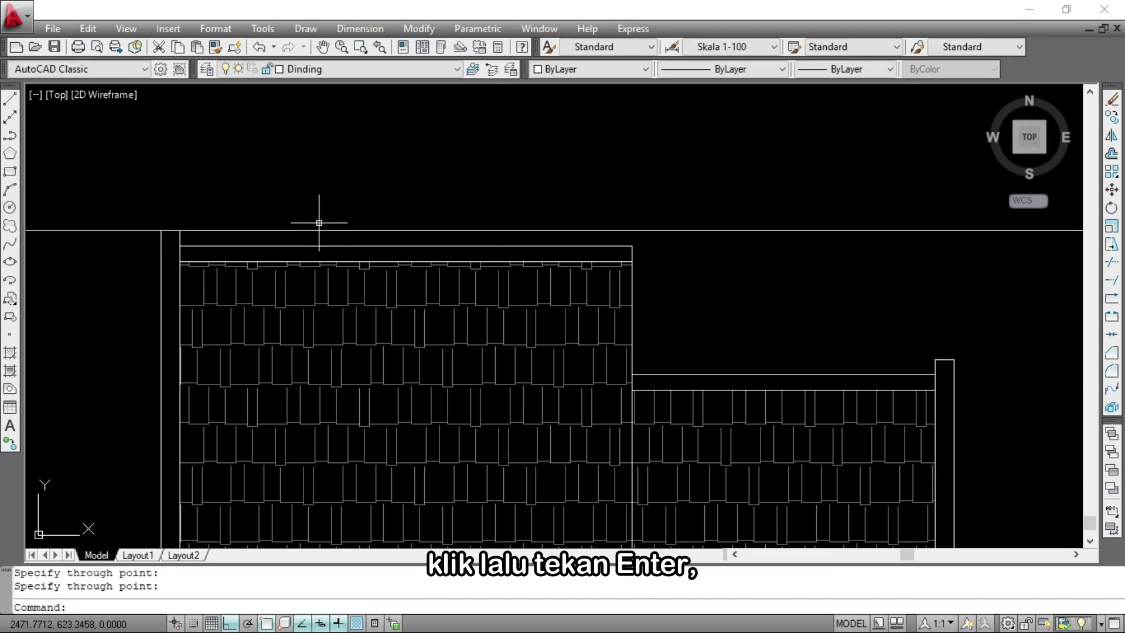
Draw a horizontal construction line through the top corner of the lower parapet wall on the front elevation
scroll(529, 207, down, 3)
scroll(680, 287, up, 5)
key(Return)
click(831, 277)
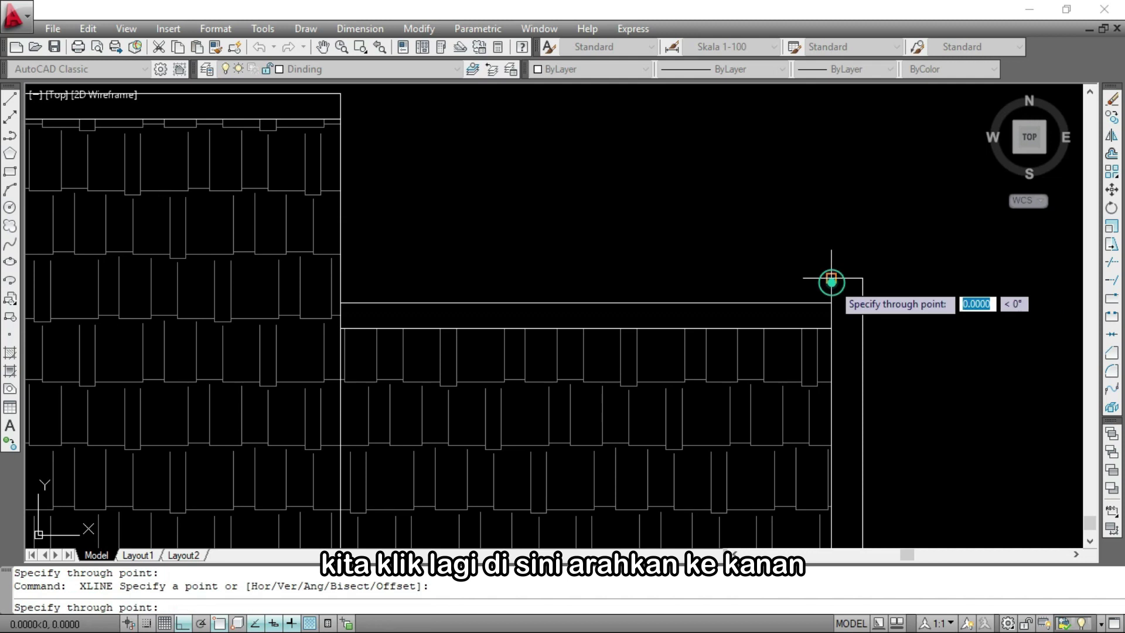
click(935, 279)
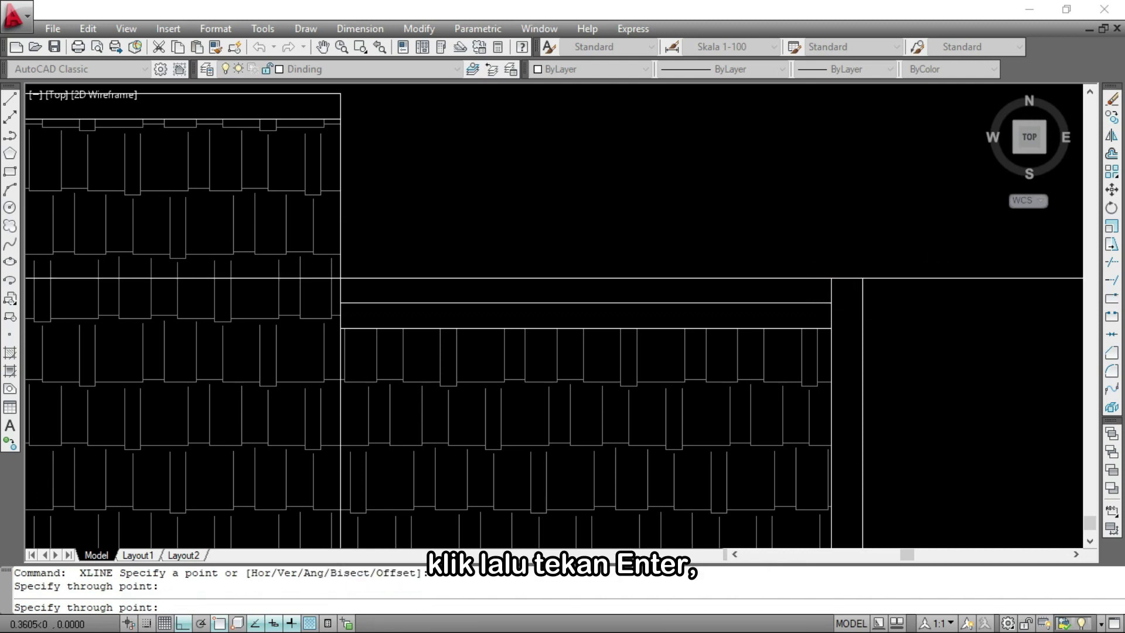
key(Return)
Trim the vertical rays above the upper construction line, and the left wall's ray pair between the two construction lines
scroll(704, 263, down, 3)
scroll(522, 251, up, 5)
scroll(706, 183, up, 3)
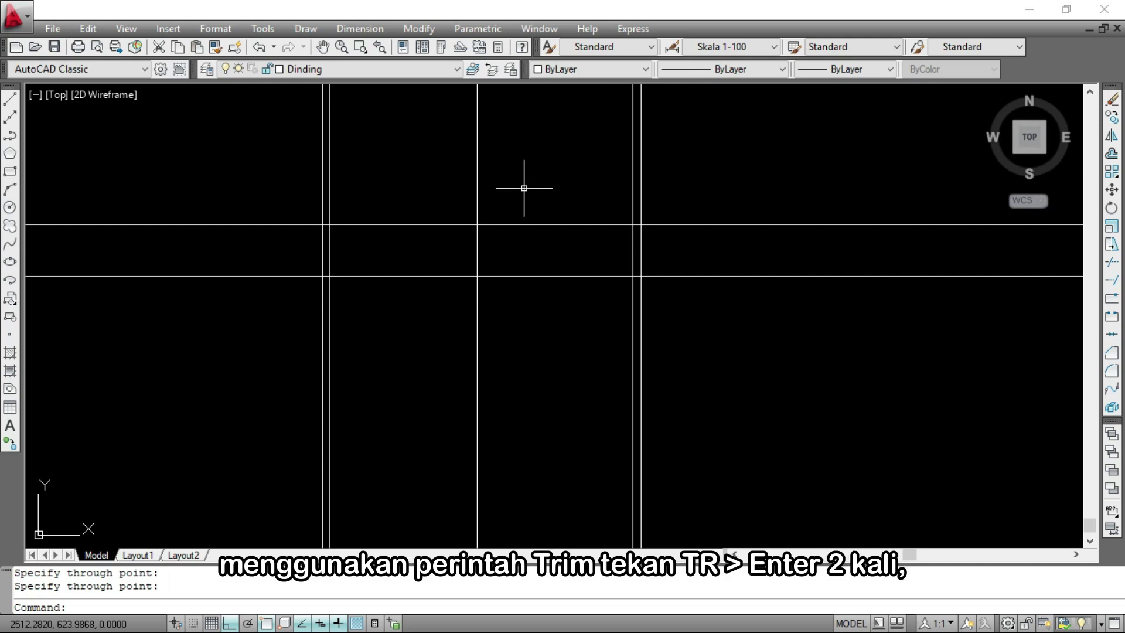
key(Return)
key(Return)
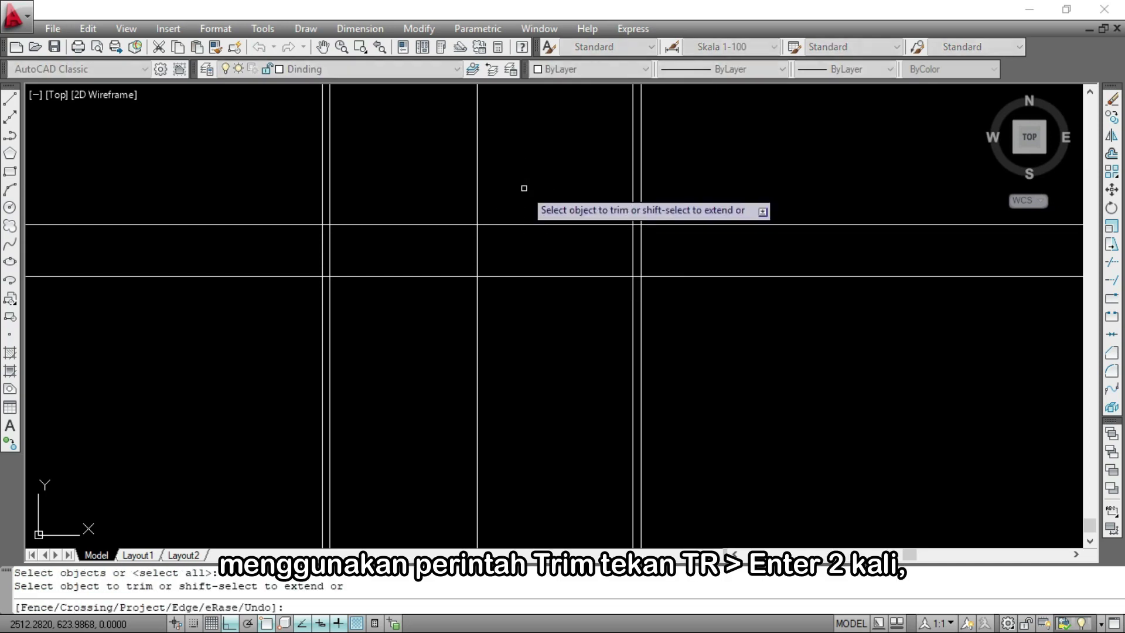
click(663, 194)
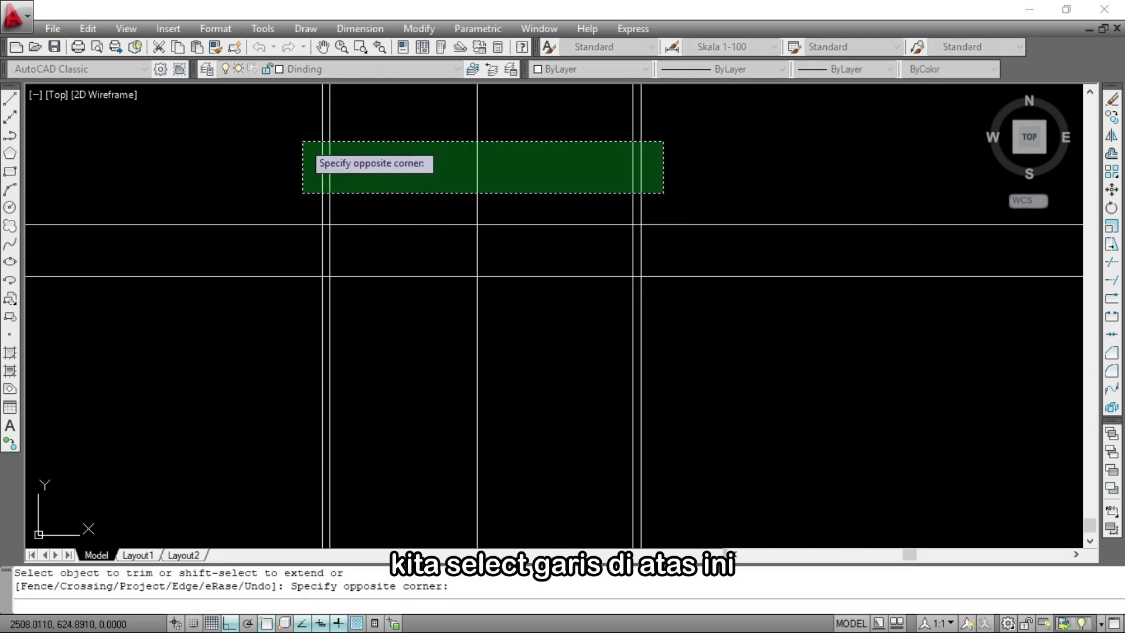
click(301, 141)
click(343, 245)
click(287, 230)
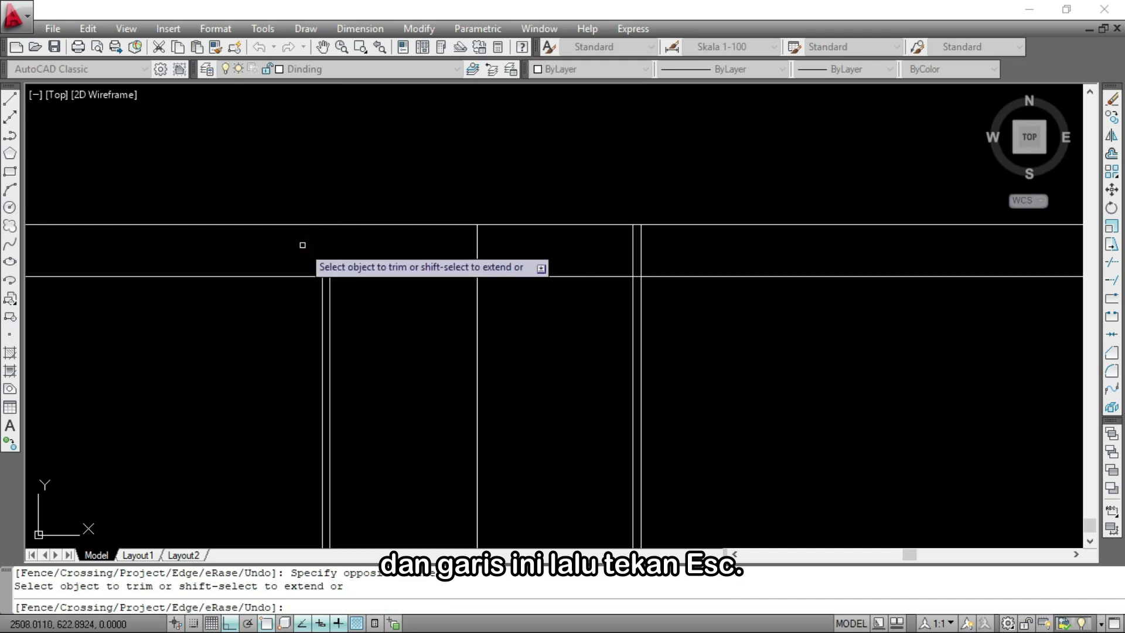
key(Escape)
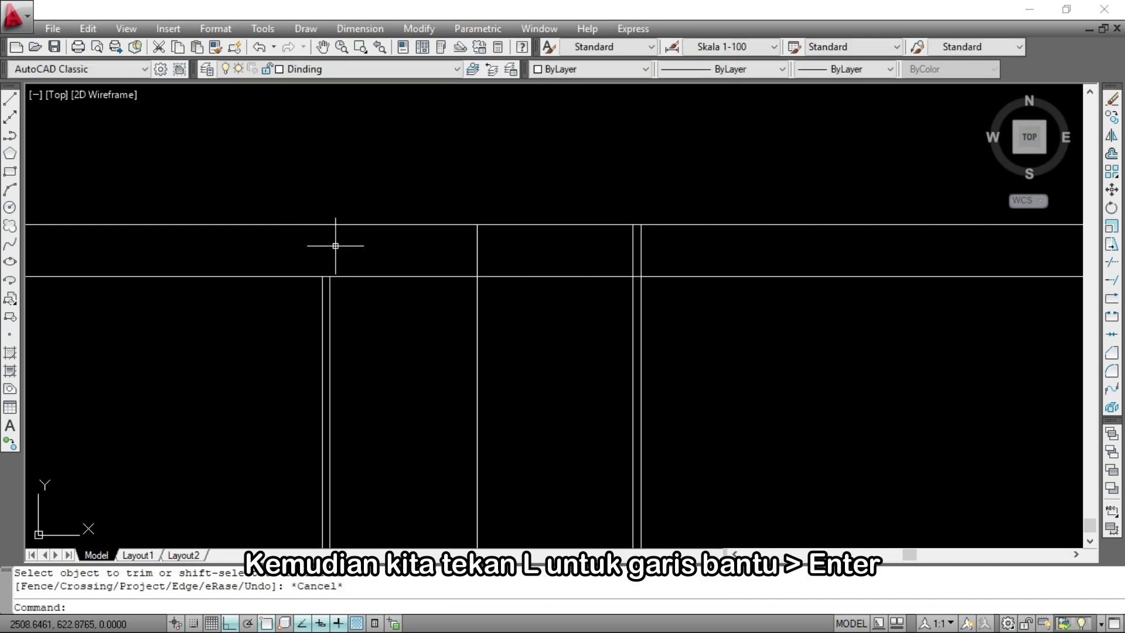
Draw a short horizontal line closing the top of the taller right wall on the new elevation
text(L)
key(Return)
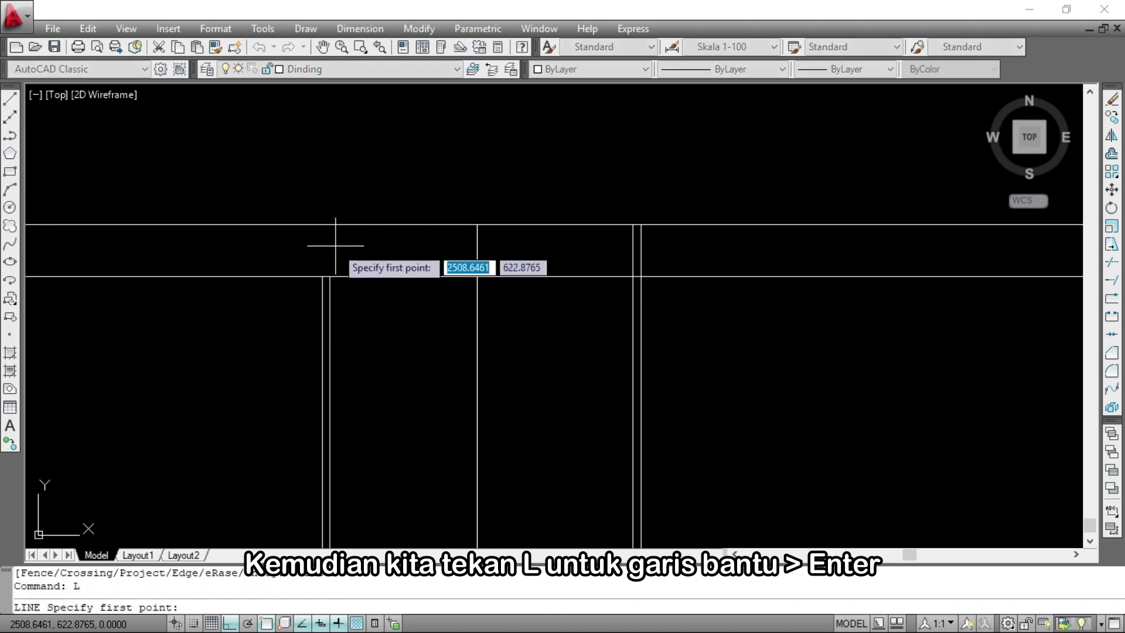
scroll(674, 246, up, 3)
click(571, 198)
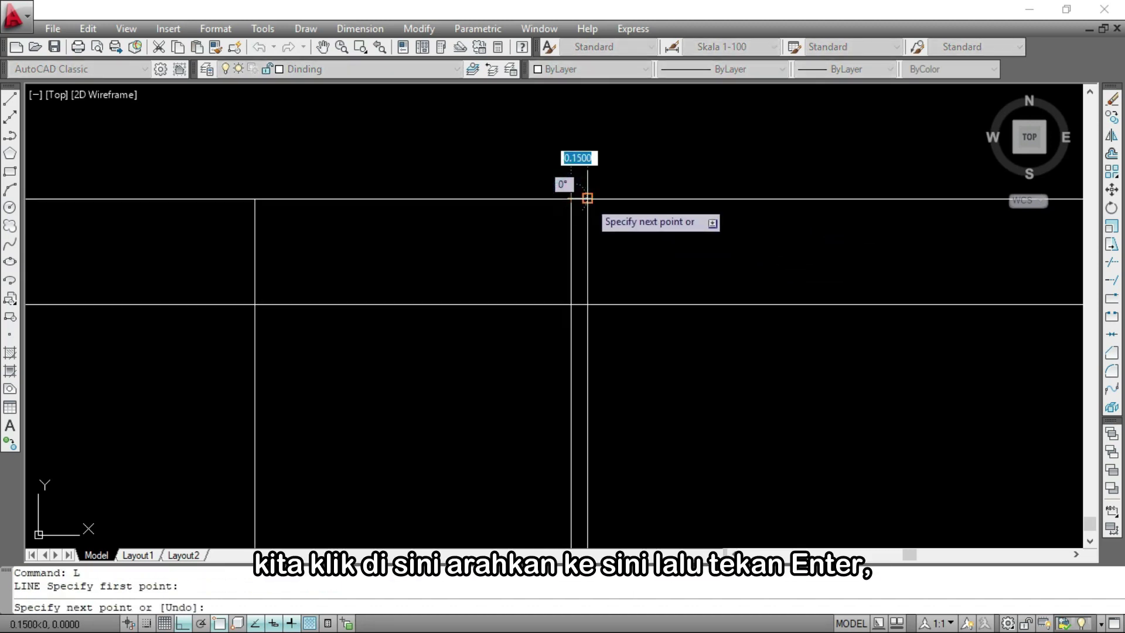
click(587, 198)
key(Return)
scroll(635, 188, down, 5)
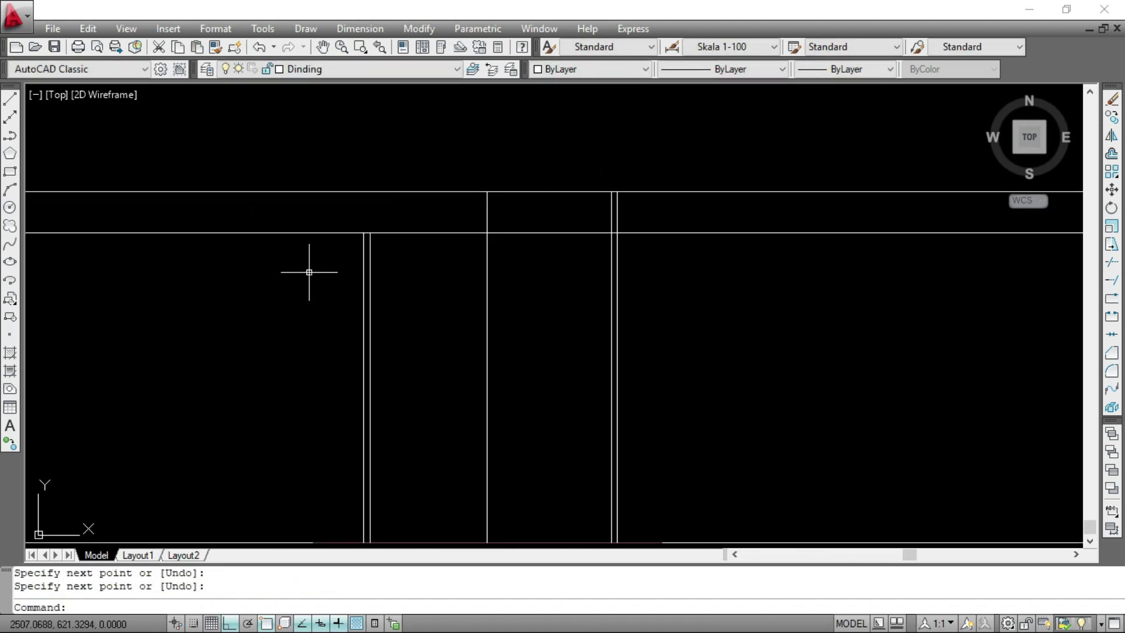
Draw a short horizontal line closing the top of the lower left wall on the new elevation
scroll(332, 249, up, 5)
key(Return)
click(423, 202)
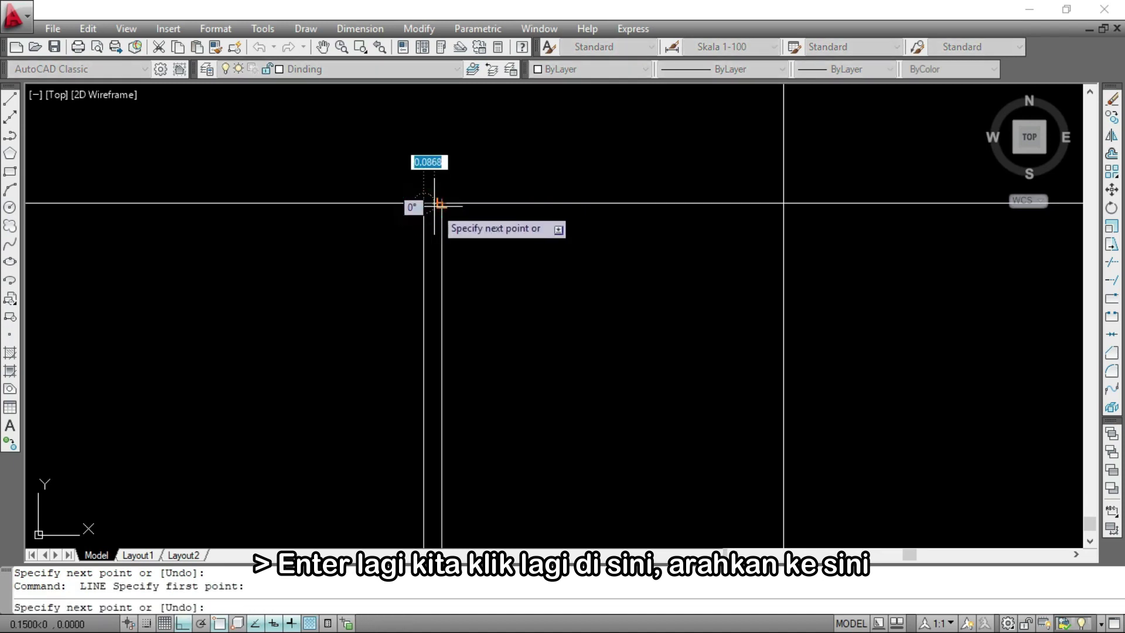
click(441, 202)
key(Return)
scroll(433, 229, down, 3)
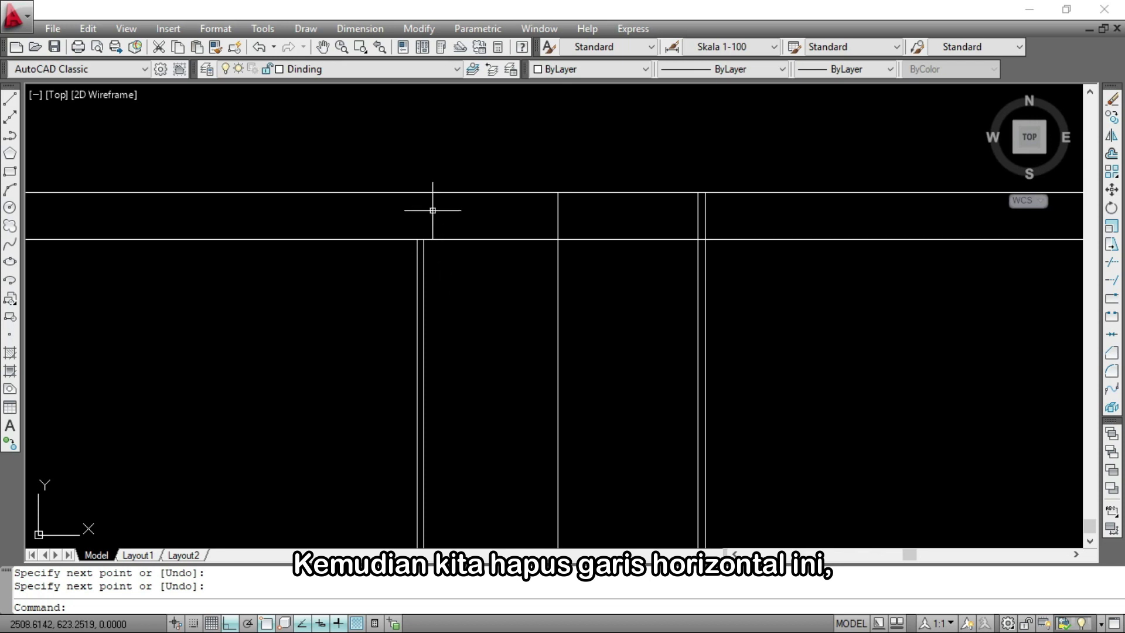
Erase the two horizontal construction lines marking the parapet heights
click(314, 269)
click(261, 157)
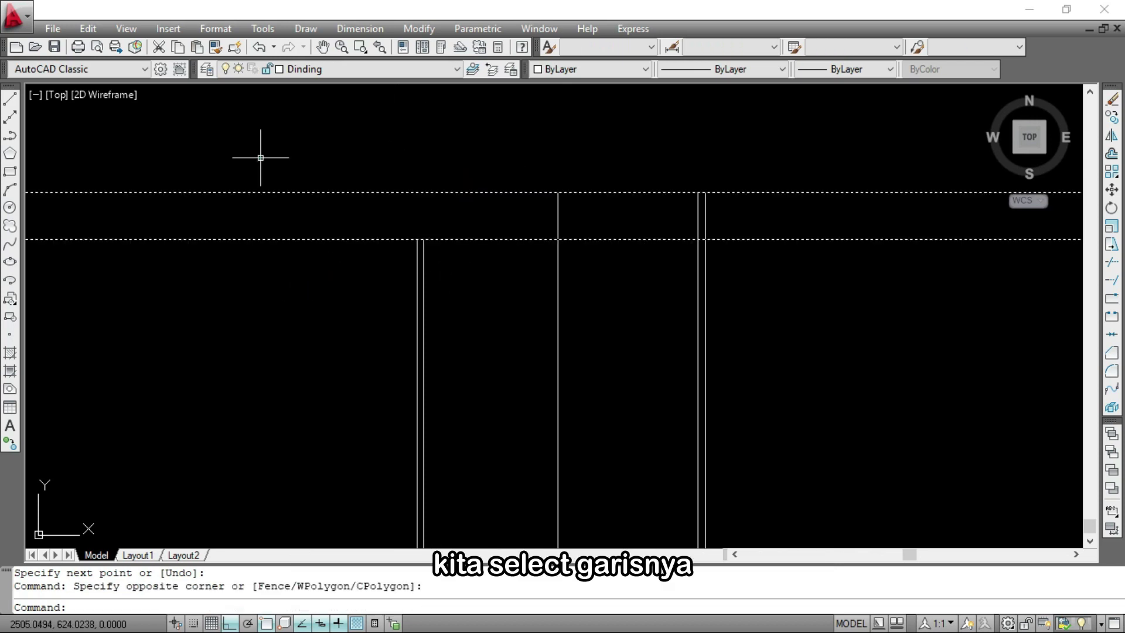
text(e)
key(Return)
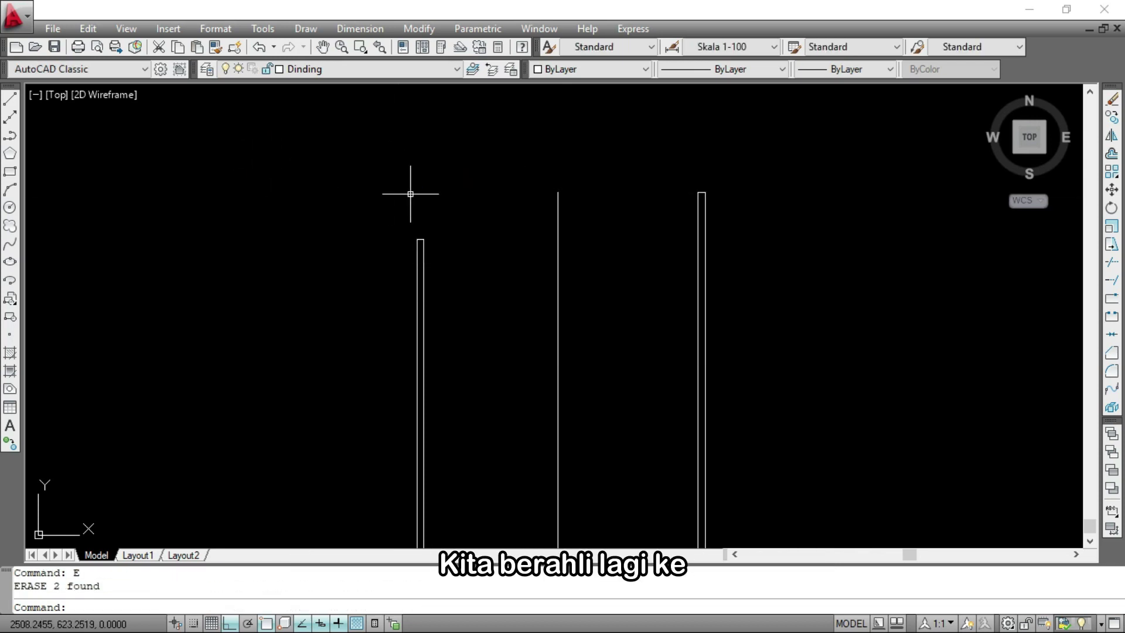
Draw a horizontal construction line through the upper edge of the taller roof's ridge on the front elevation
scroll(533, 214, down, 8)
scroll(246, 246, up, 6)
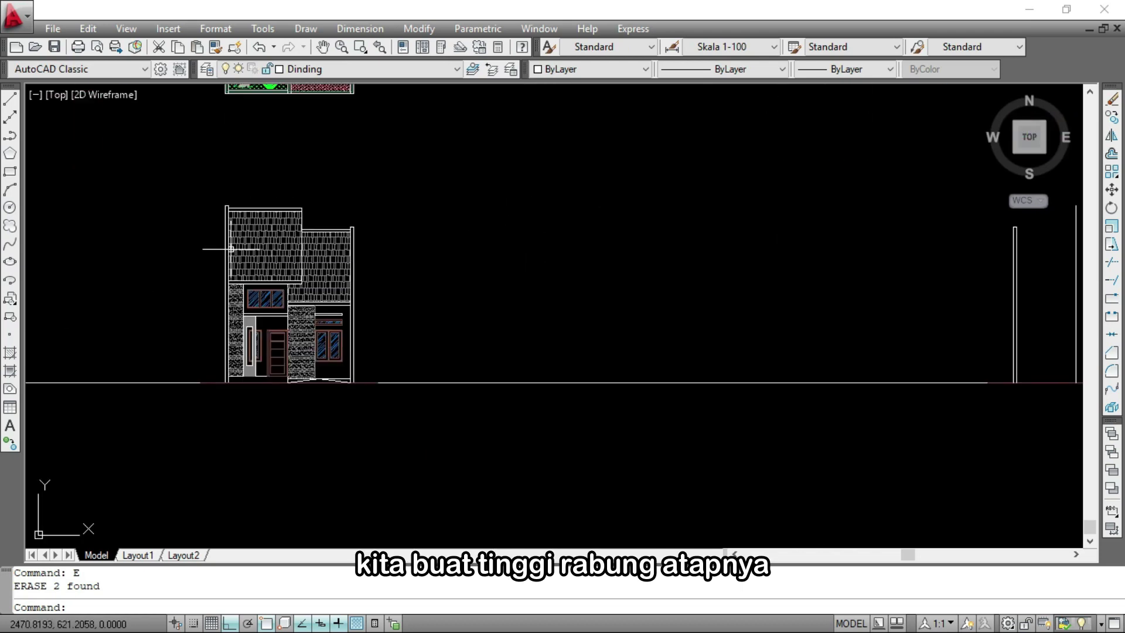
scroll(258, 188, up, 3)
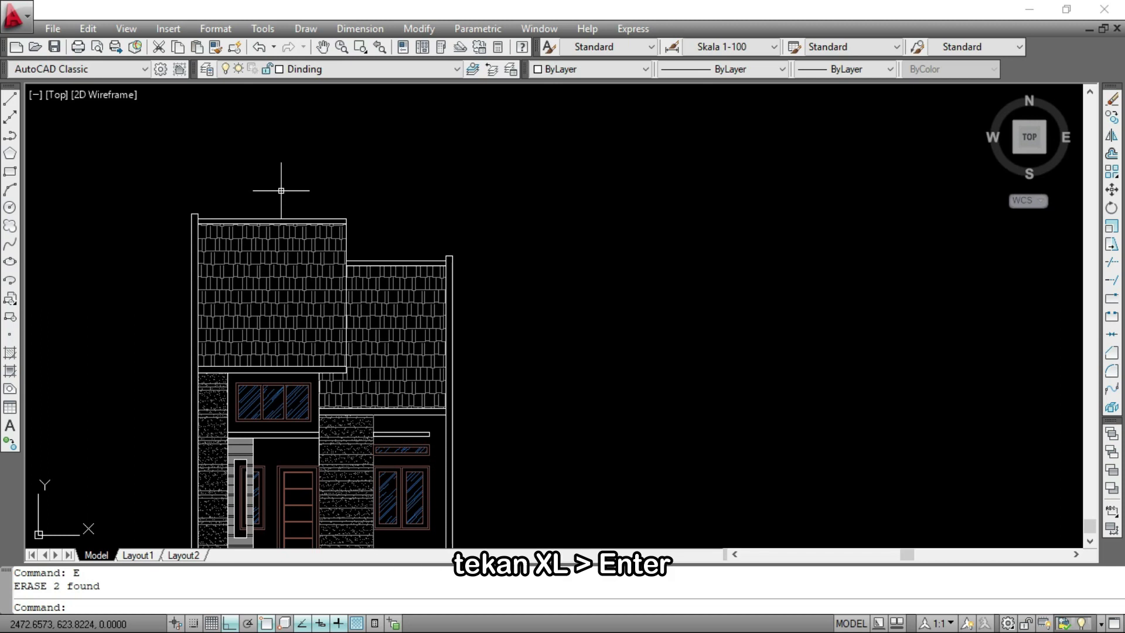
text(xl)
key(Return)
scroll(372, 226, up, 3)
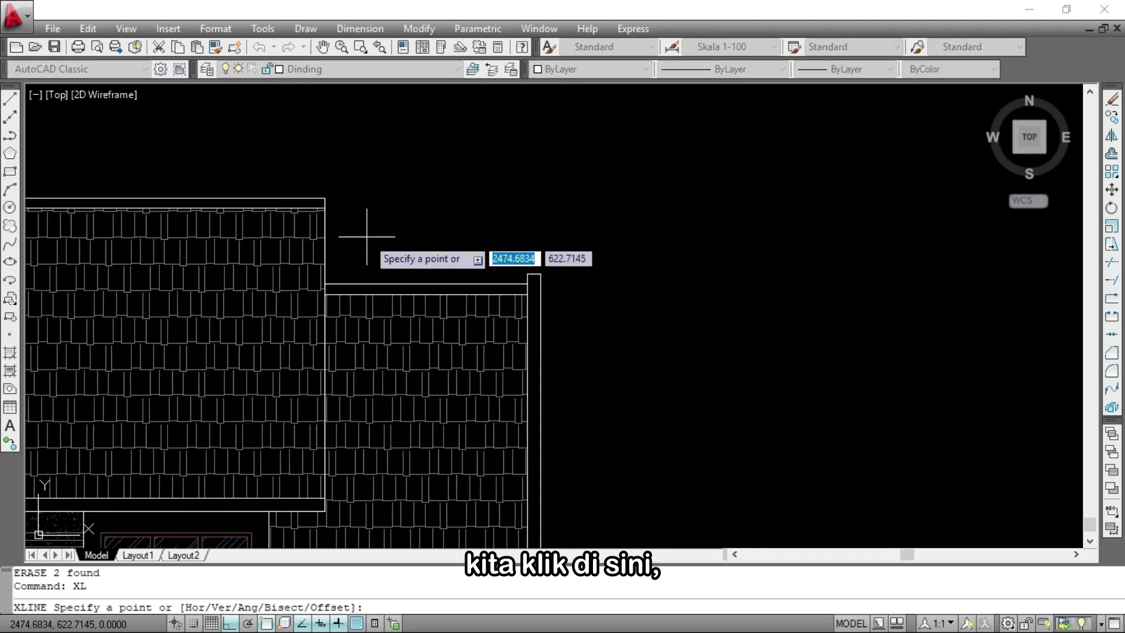
scroll(247, 192, up, 2)
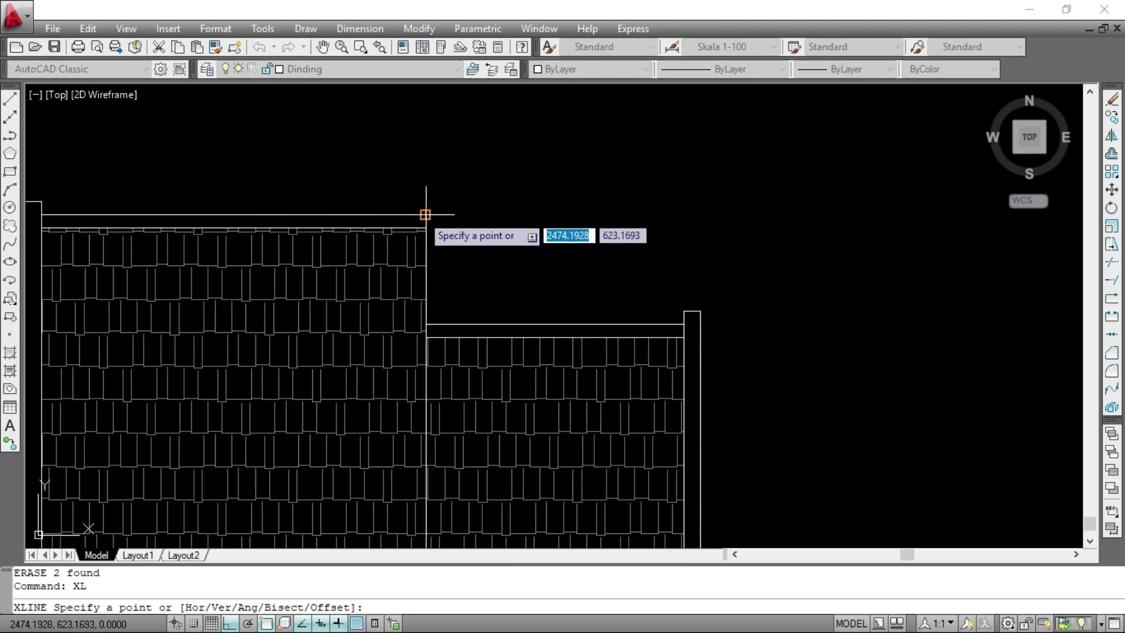
click(425, 215)
click(598, 221)
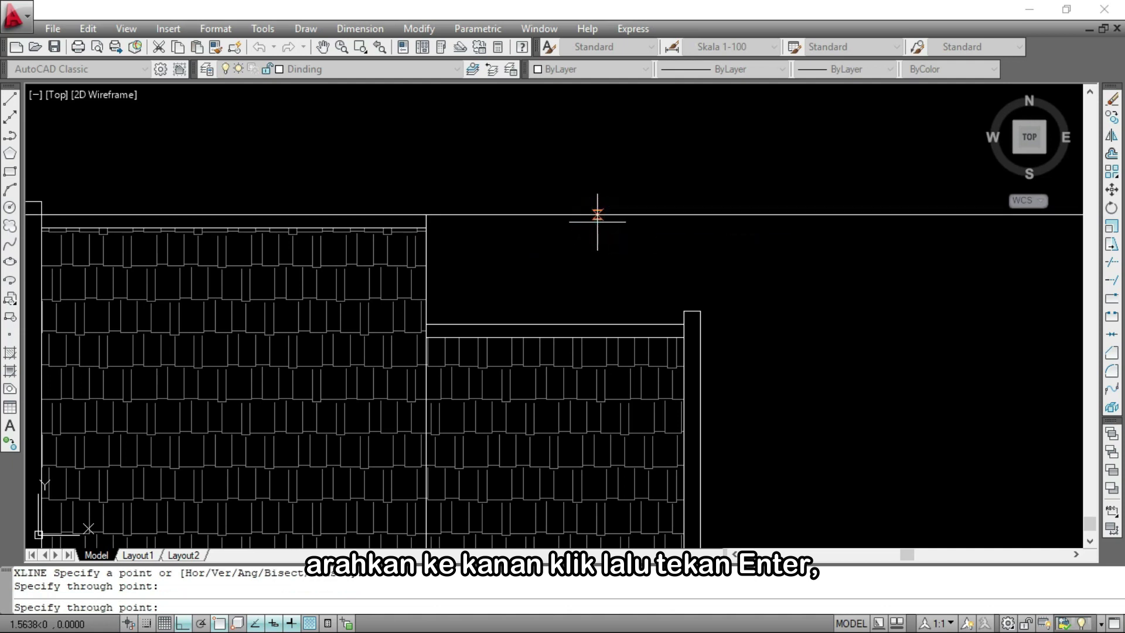
key(Return)
Draw a horizontal construction line through the lower edge of the taller roof's ridge on the front elevation
key(Return)
click(425, 228)
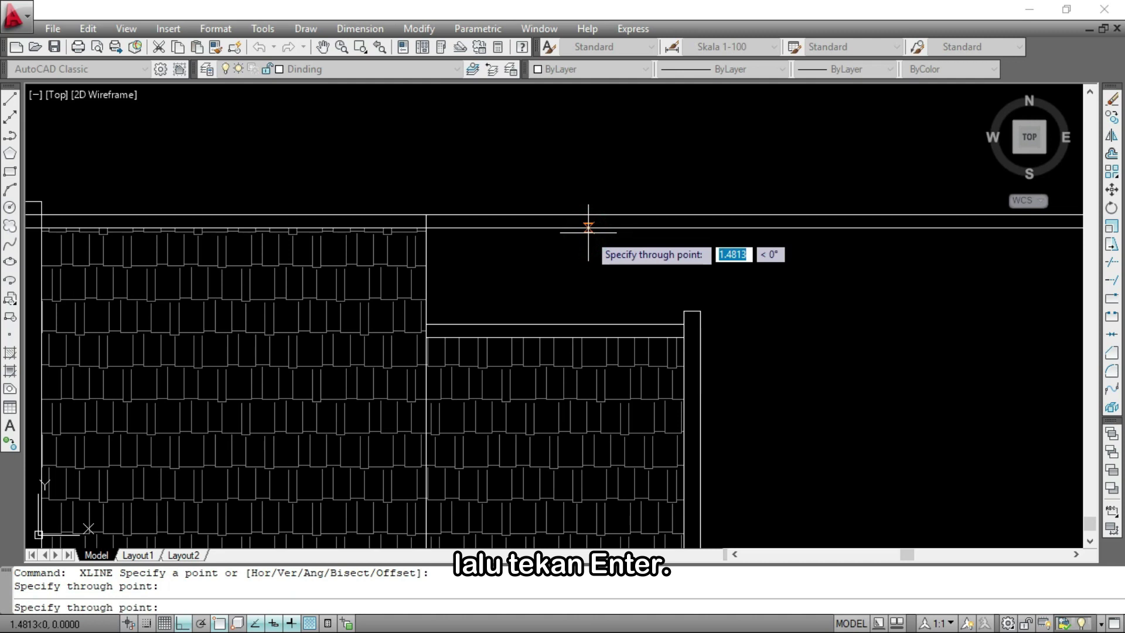
click(590, 230)
key(Return)
Draw a horizontal construction line through the upper edge of the lower roof's ridge on the front elevation
scroll(704, 329, up, 2)
scroll(704, 329, up, 2)
key(Return)
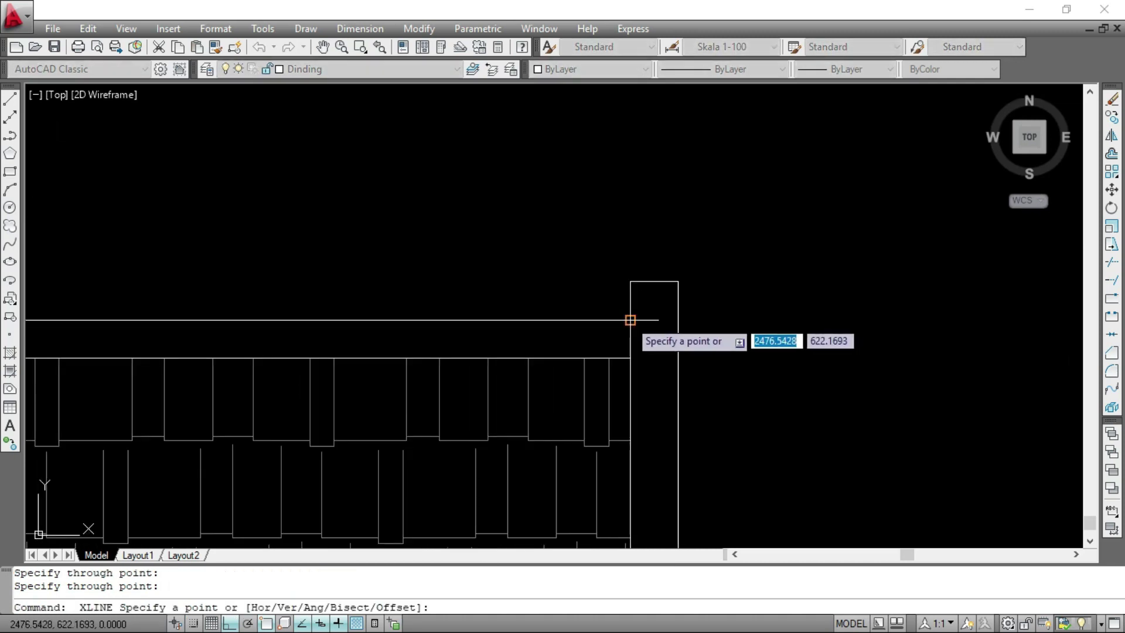
click(630, 320)
click(904, 316)
key(Return)
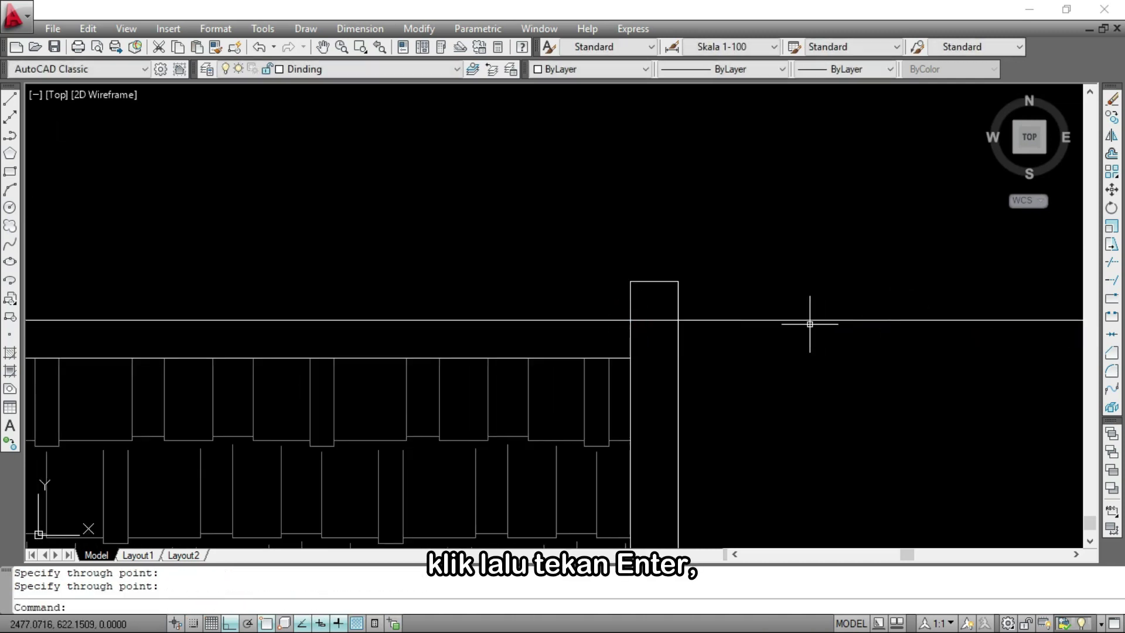
Draw a horizontal construction line through the lower edge of the lower roof's ridge on the front elevation
key(Return)
click(631, 356)
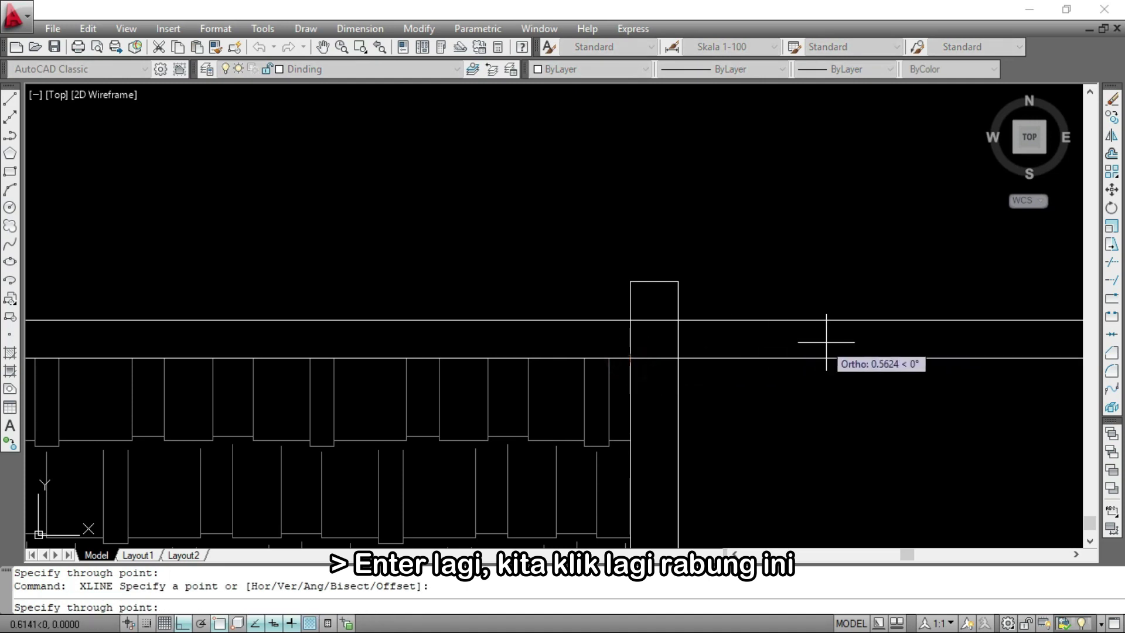
click(879, 346)
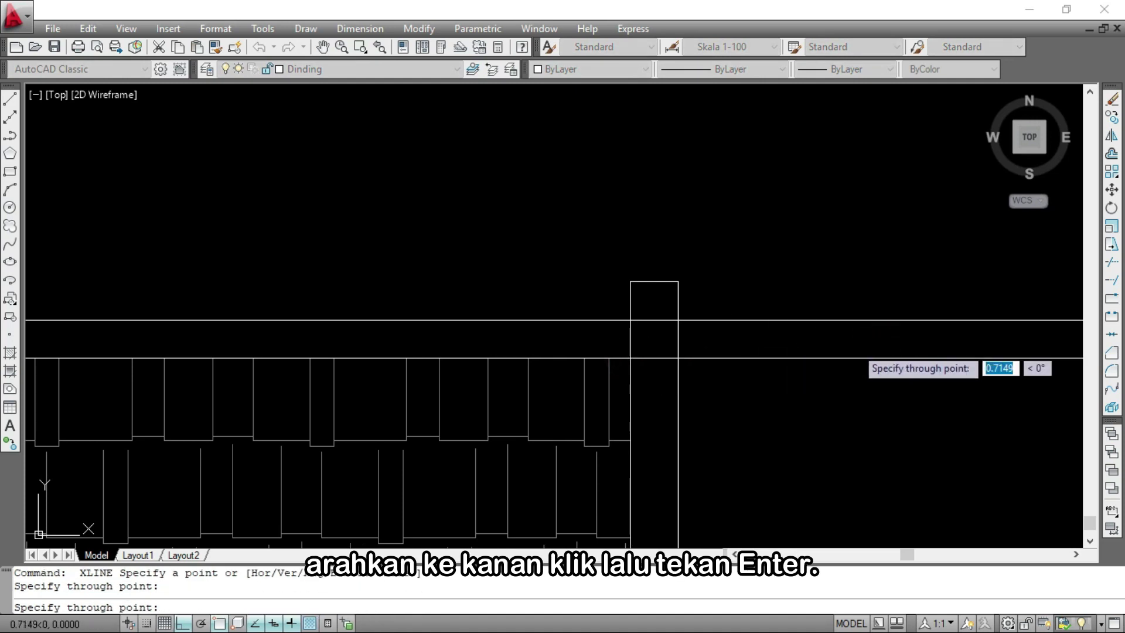
key(Return)
Trim the upper ridge line pair left of the middle ray and the lower pair between that ray and the right wall
scroll(477, 251, down, 5)
scroll(916, 250, up, 6)
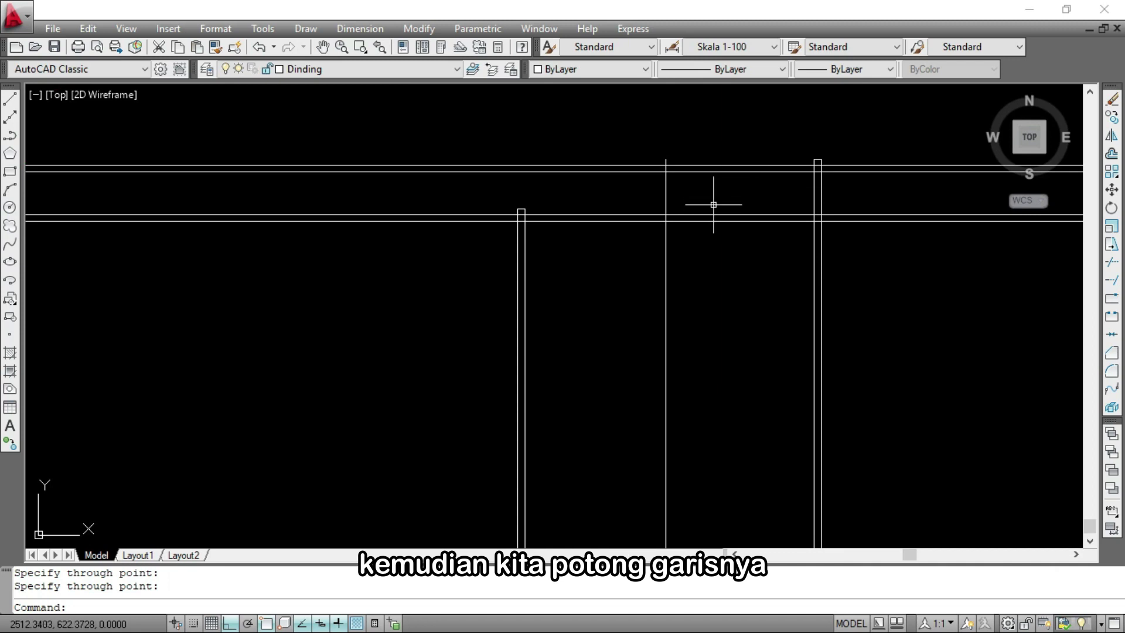
text(TR)
key(Return)
key(Return)
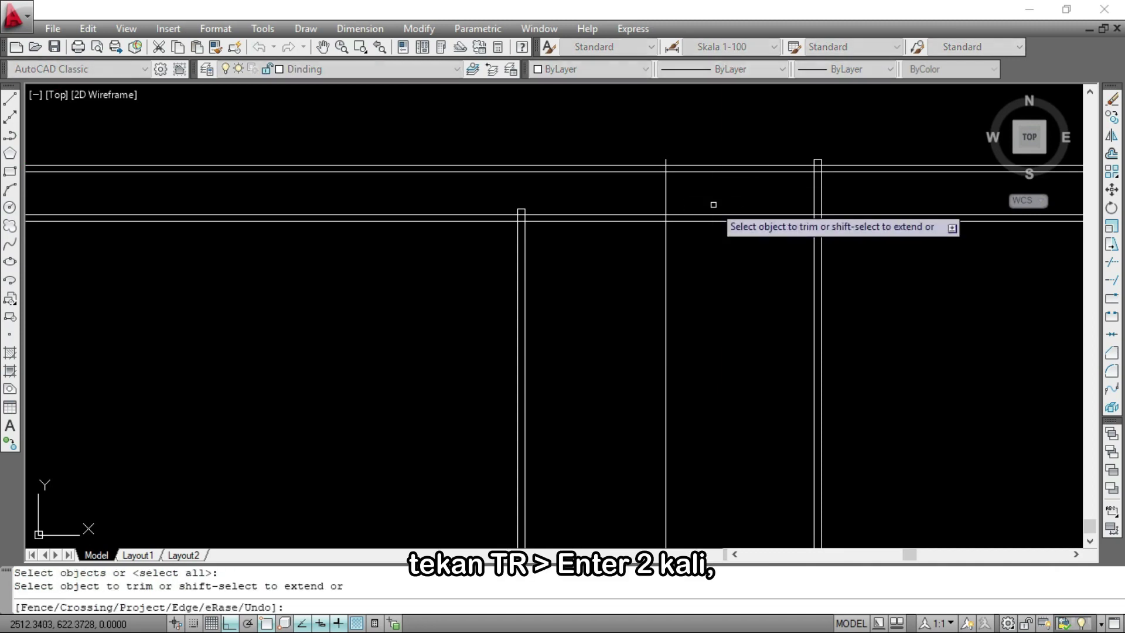
click(615, 184)
click(545, 139)
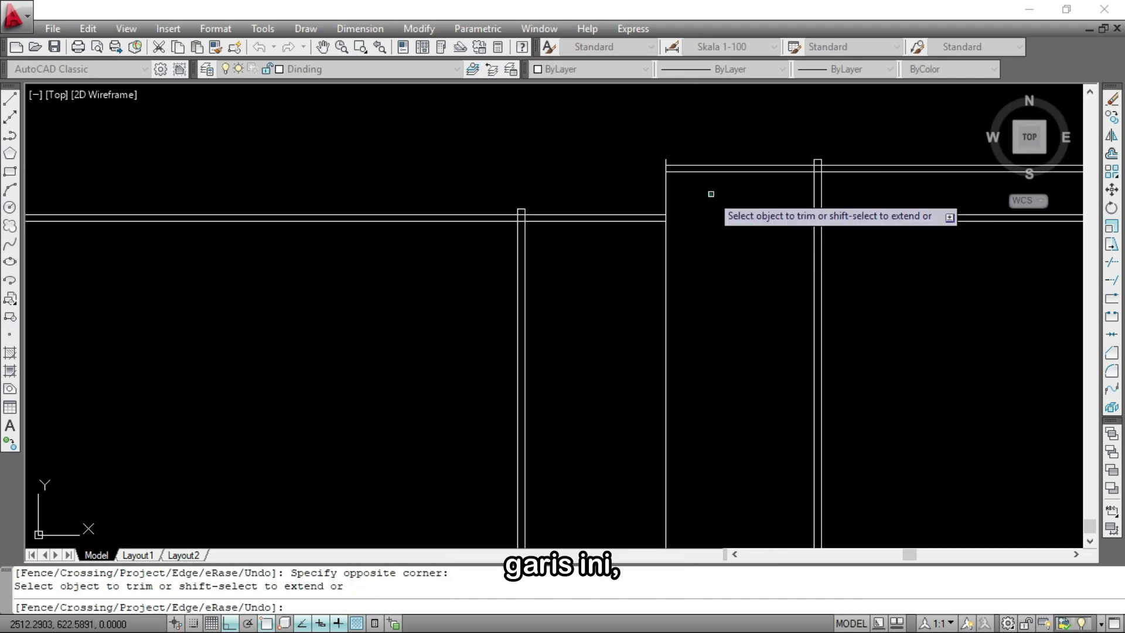
Trim the ridge construction lines inside the left and right walls of the new elevation
scroll(518, 211, up, 5)
click(518, 202)
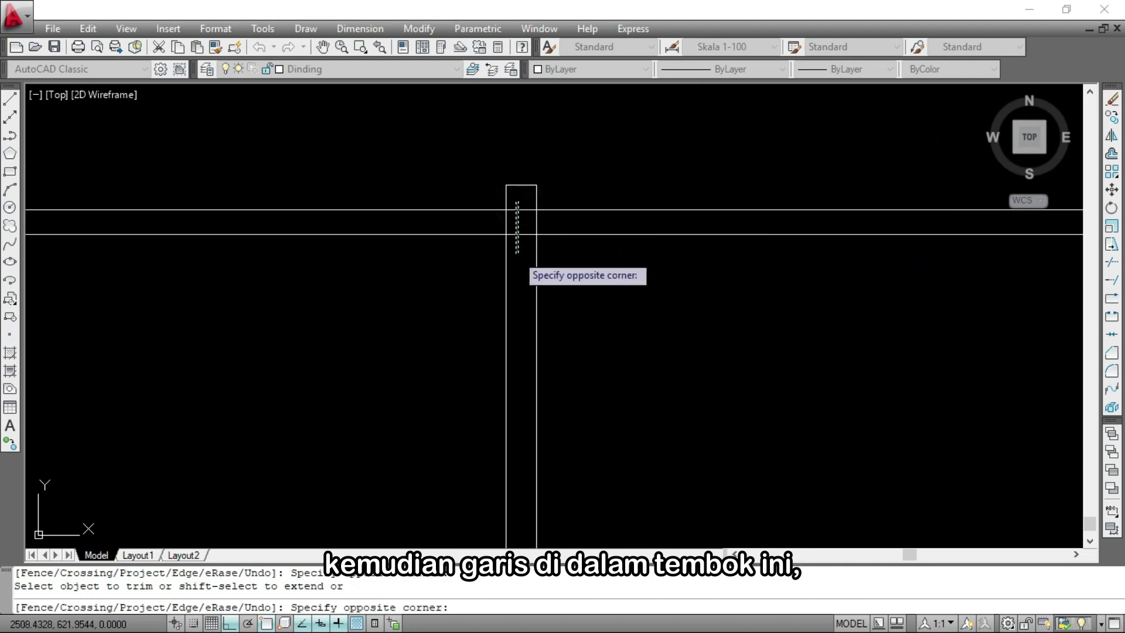
click(516, 253)
scroll(515, 253, down, 5)
click(924, 240)
click(924, 164)
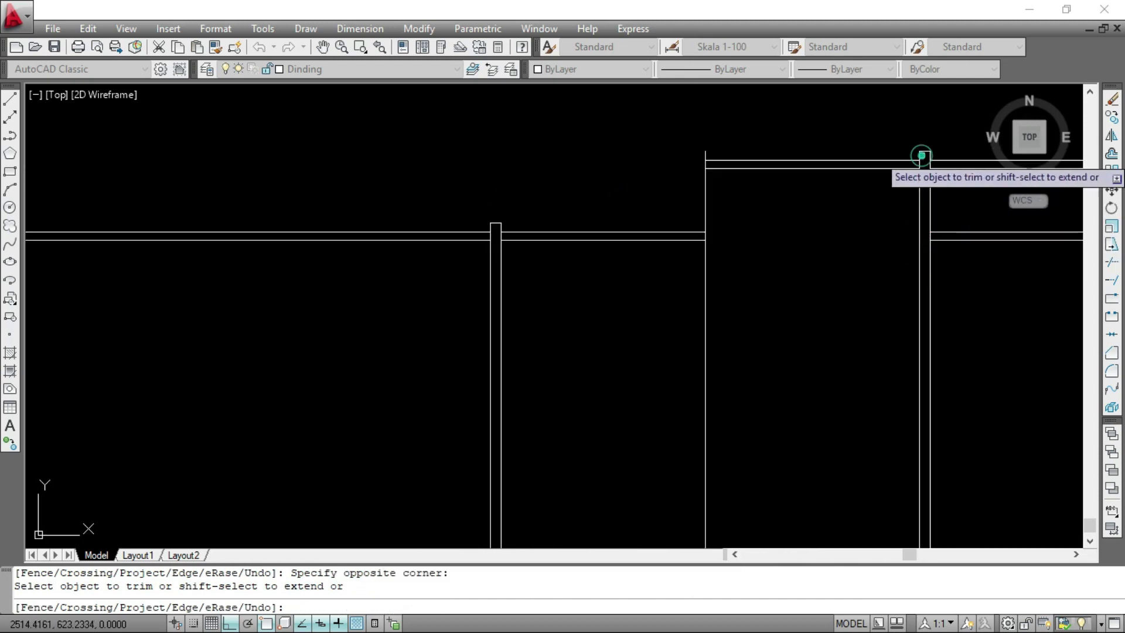
key(Escape)
Erase the leftover ridge construction lines outside the left and right walls of the new elevation
click(377, 234)
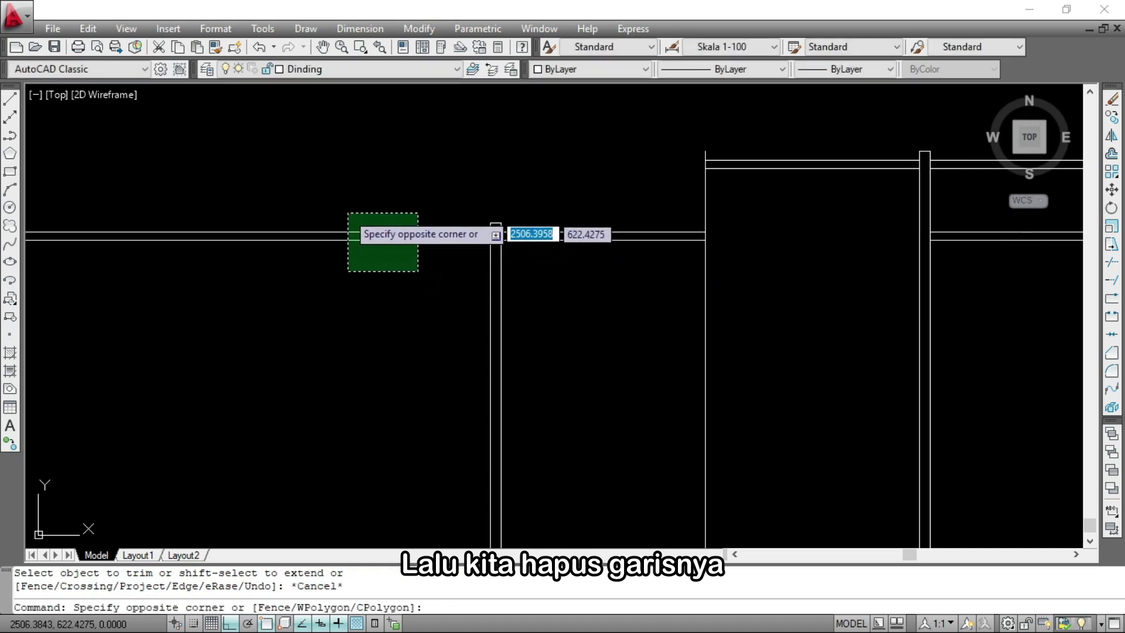
click(342, 210)
scroll(301, 266, down, 2)
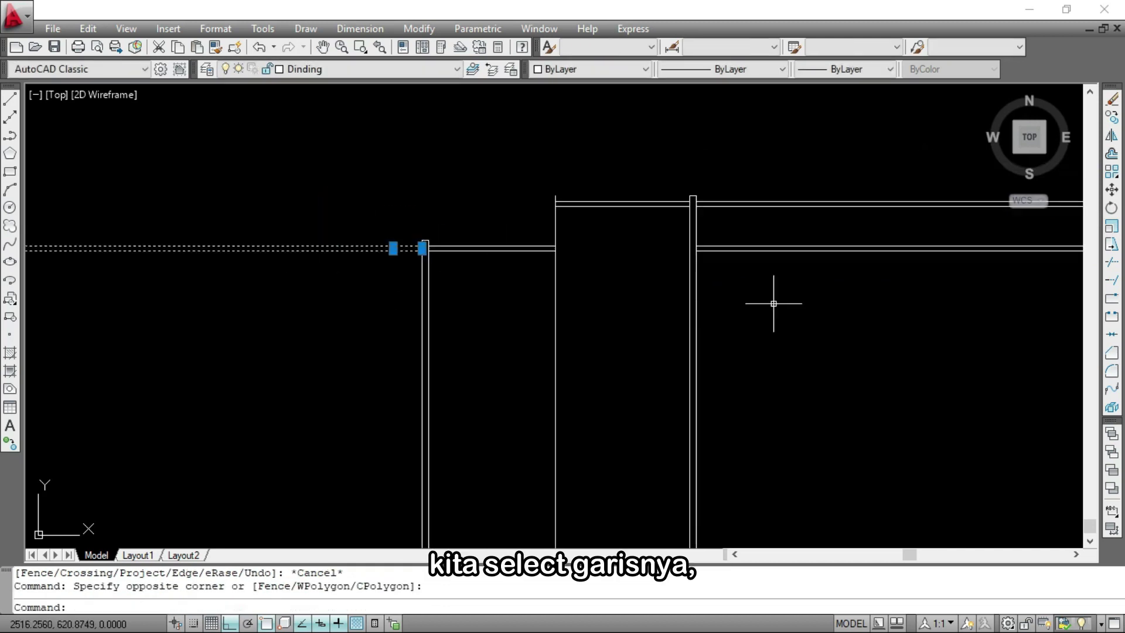
click(904, 286)
click(770, 170)
text(E)
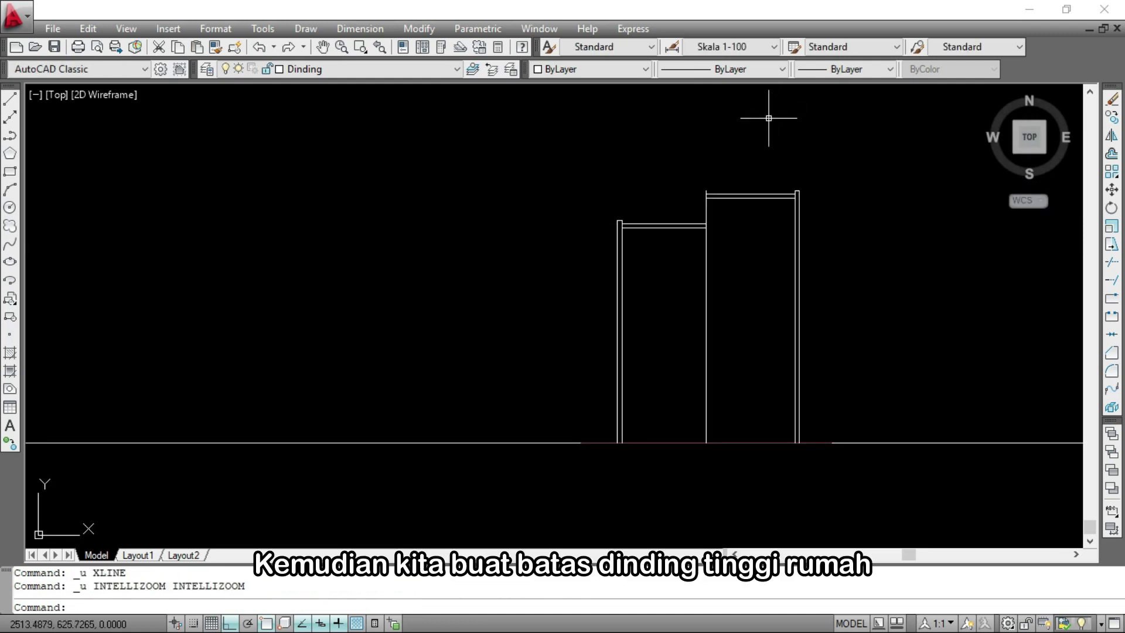
Draw a horizontal construction line through the upper edge of the taller roof's fascia board on the front elevation
scroll(756, 214, down, 5)
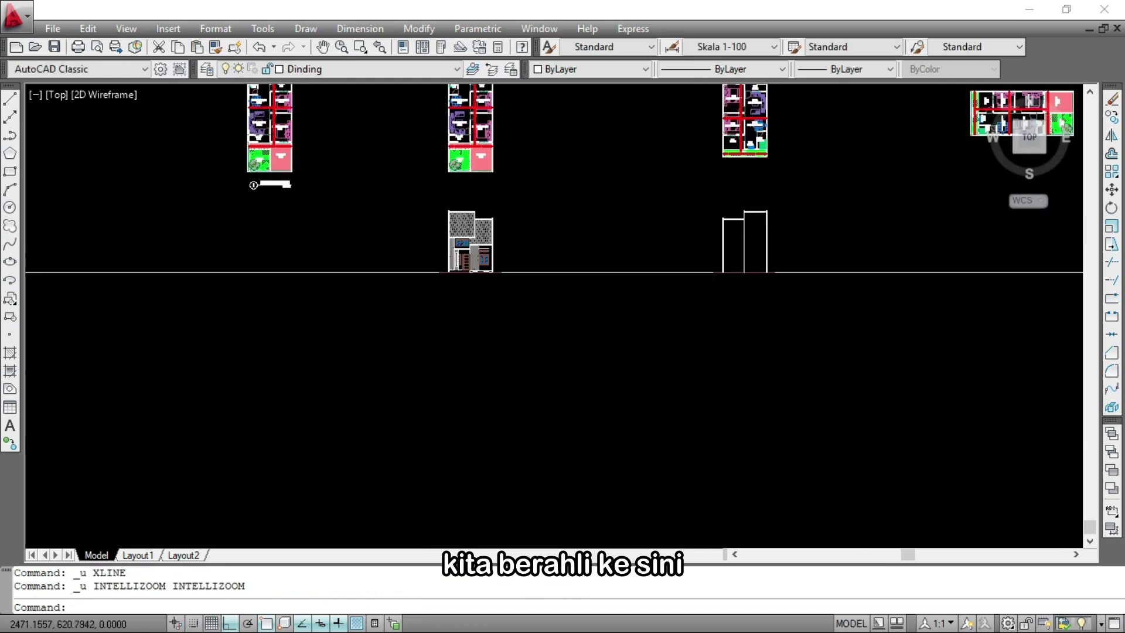
scroll(461, 223, up, 5)
text(XL)
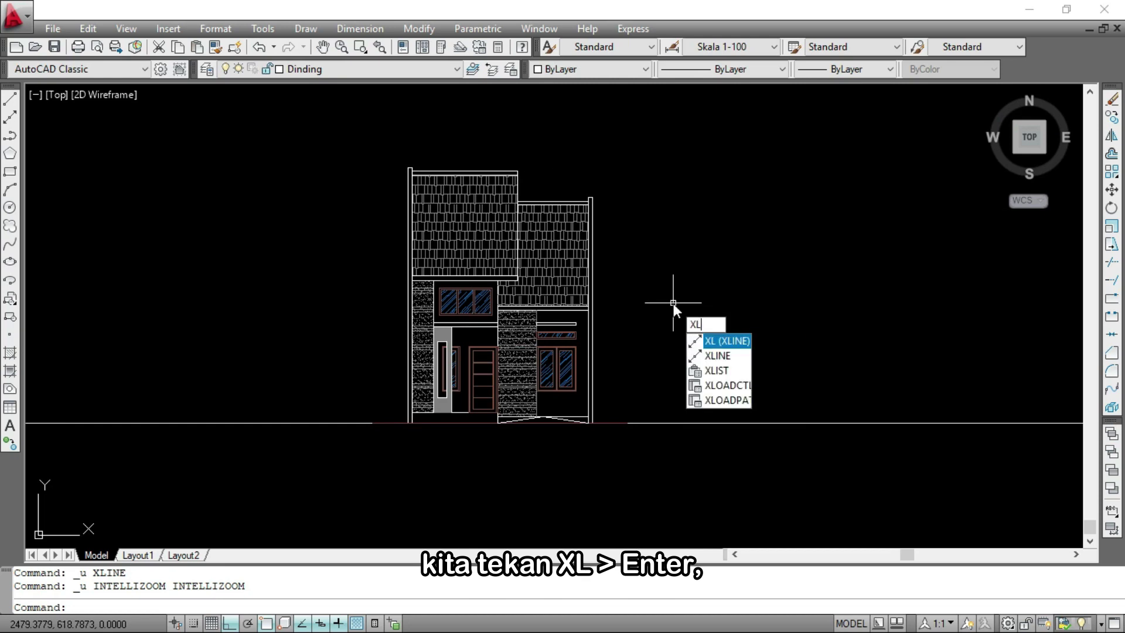
key(Return)
scroll(666, 314, up, 5)
scroll(494, 266, up, 2)
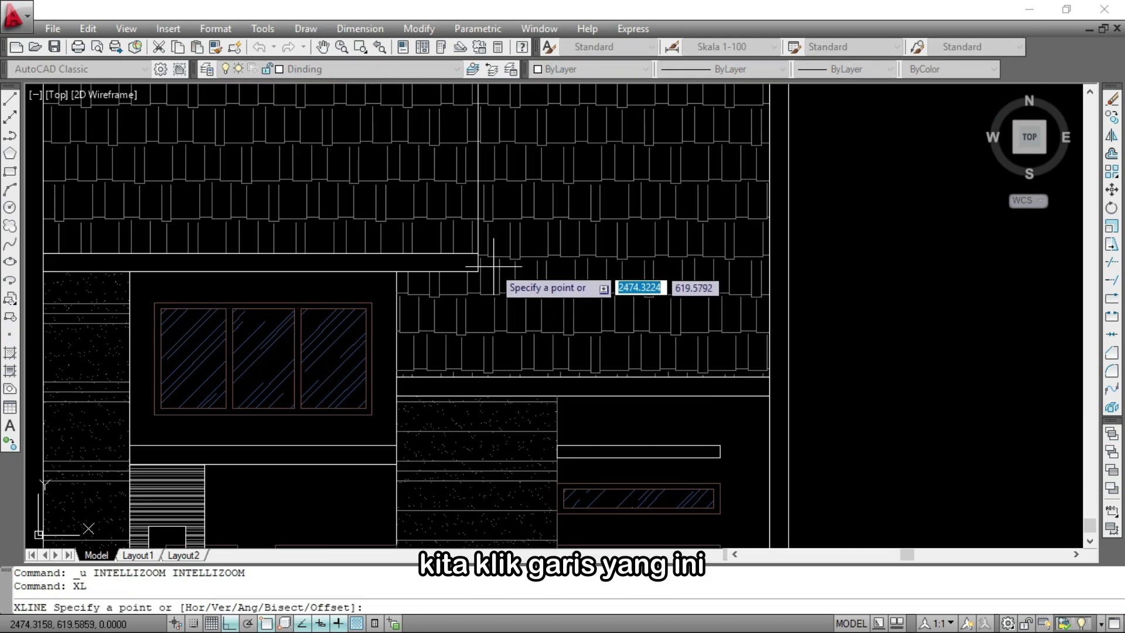
click(494, 255)
click(928, 245)
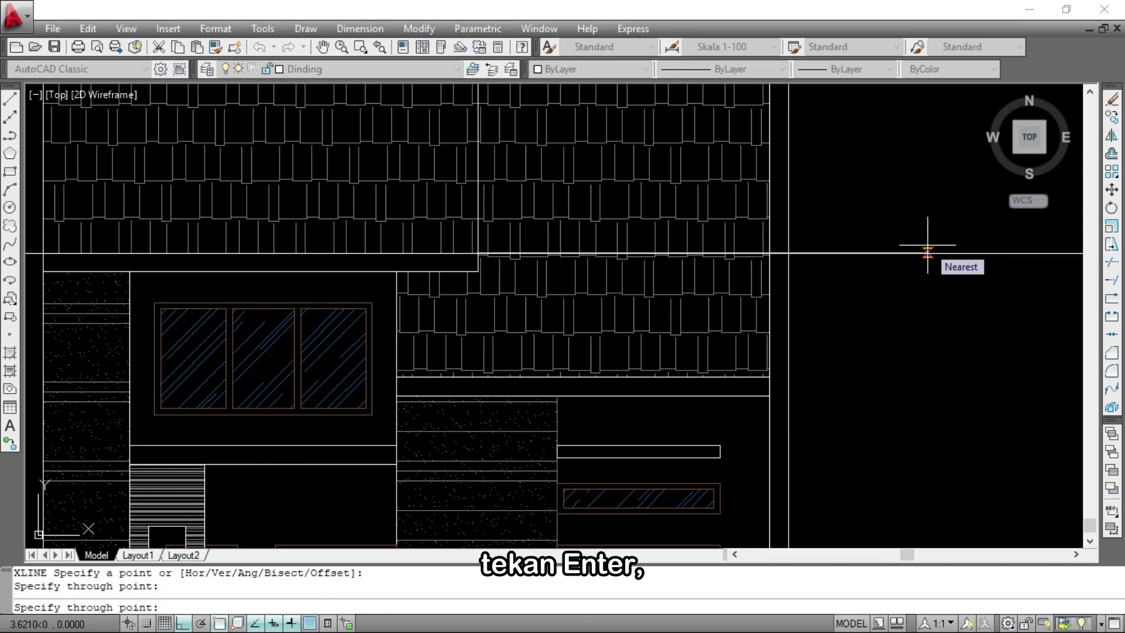
key(Return)
Draw a horizontal construction line through the lower edge of the taller roof's fascia board on the front elevation
key(Return)
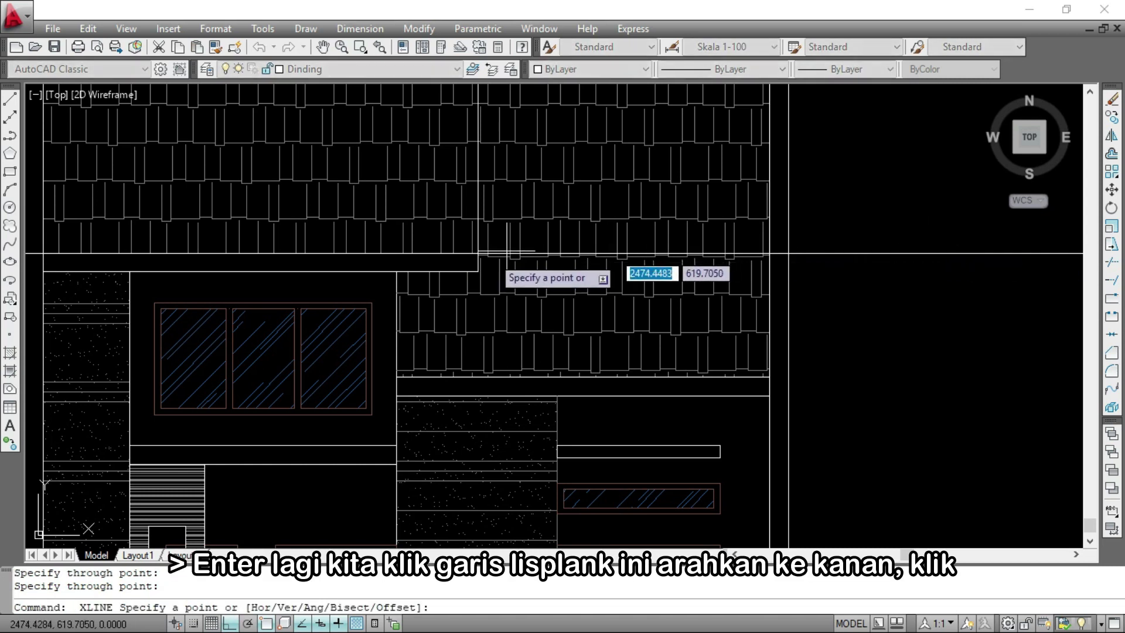
click(477, 271)
click(955, 281)
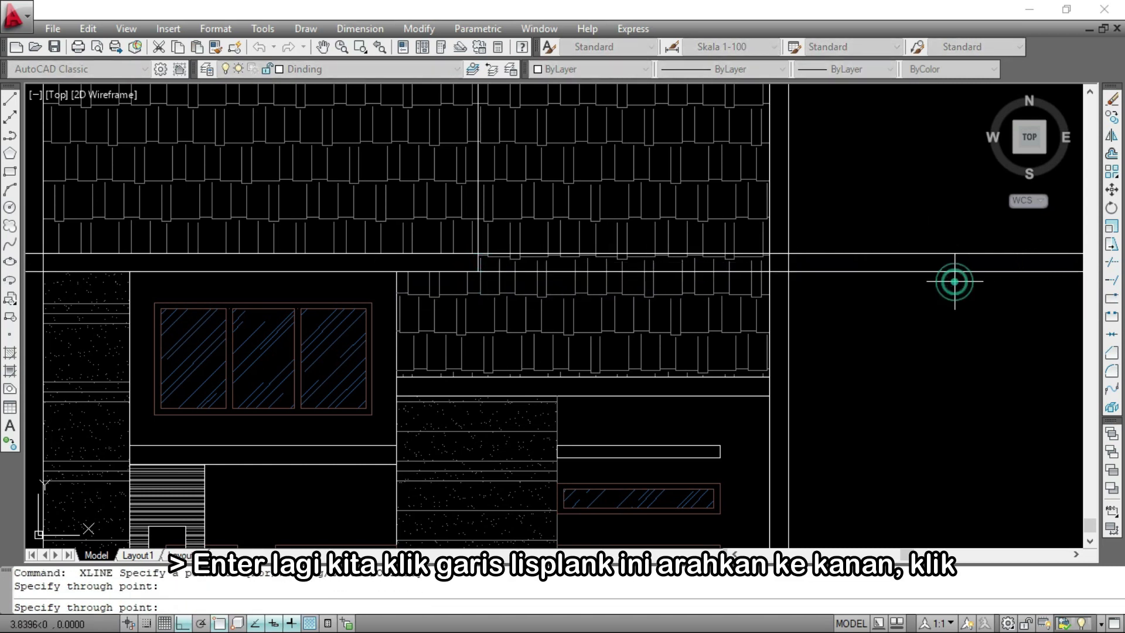
key(Return)
Draw a horizontal construction line through the upper edge of the lower roof's fascia board on the front elevation
key(Return)
scroll(700, 229, down, 4)
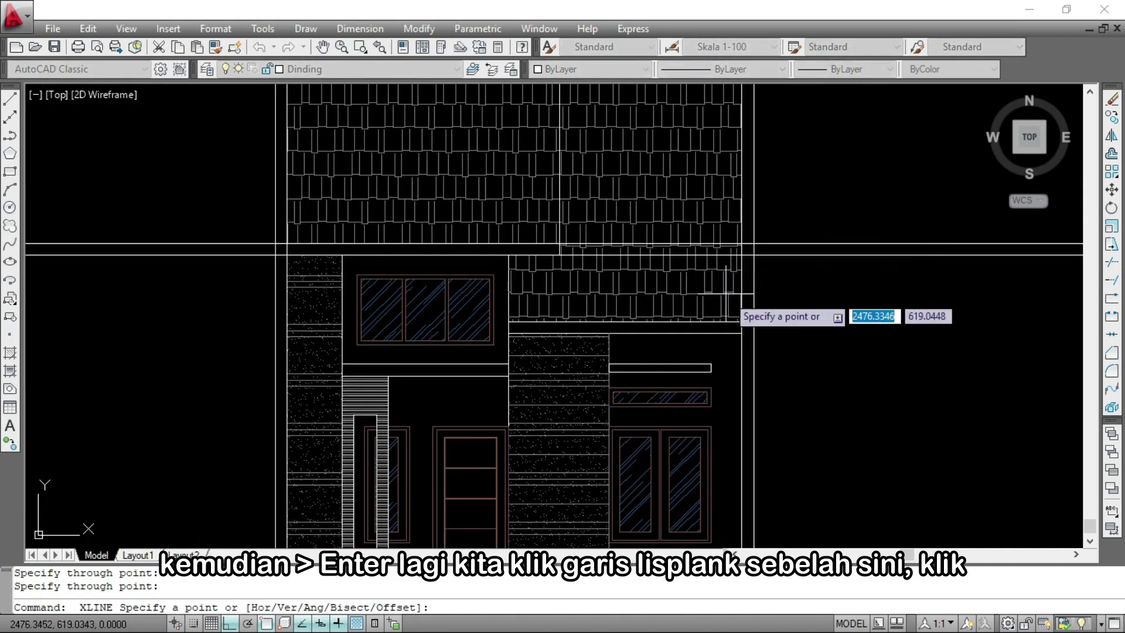
scroll(733, 319, up, 3)
click(741, 322)
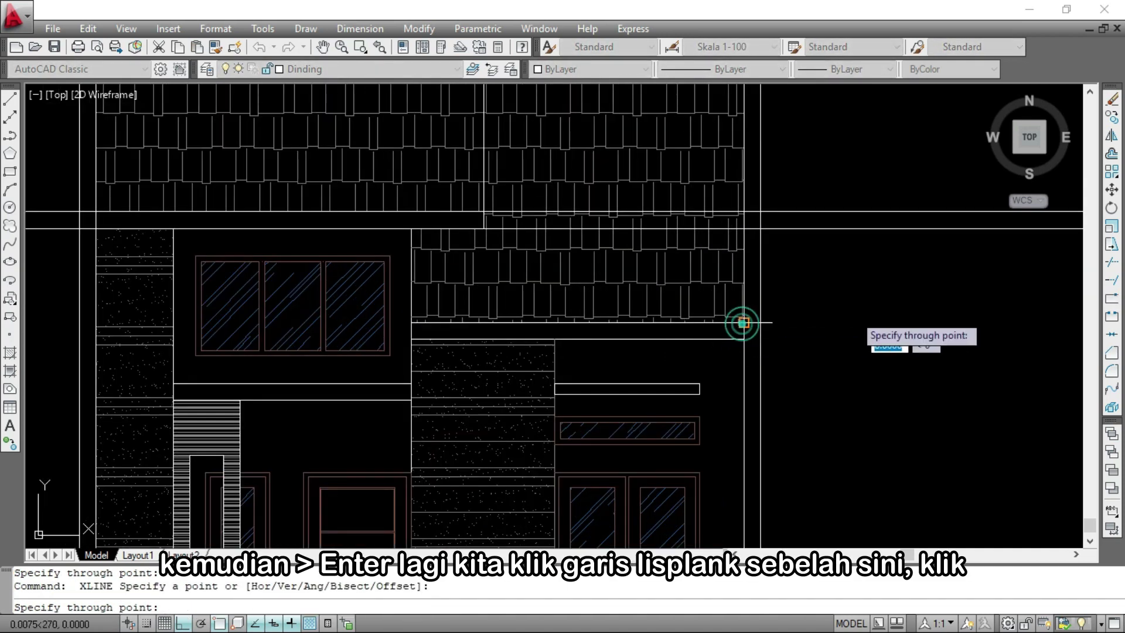
click(1026, 312)
key(Return)
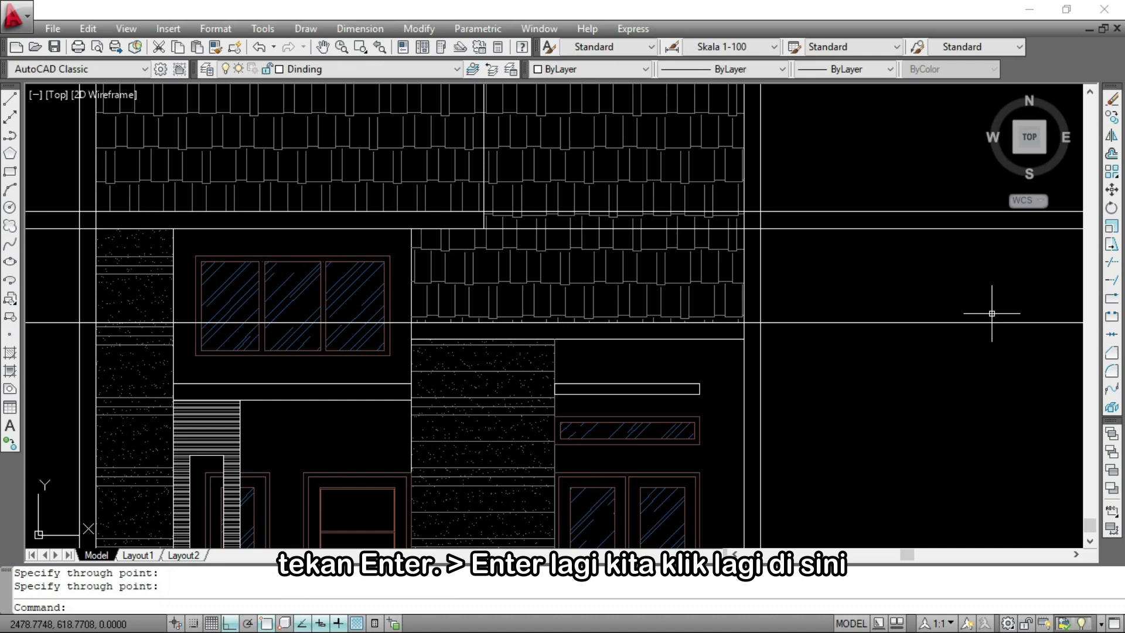
Draw a horizontal construction line through the lower edge of the lower roof's fascia board on the front elevation
key(Return)
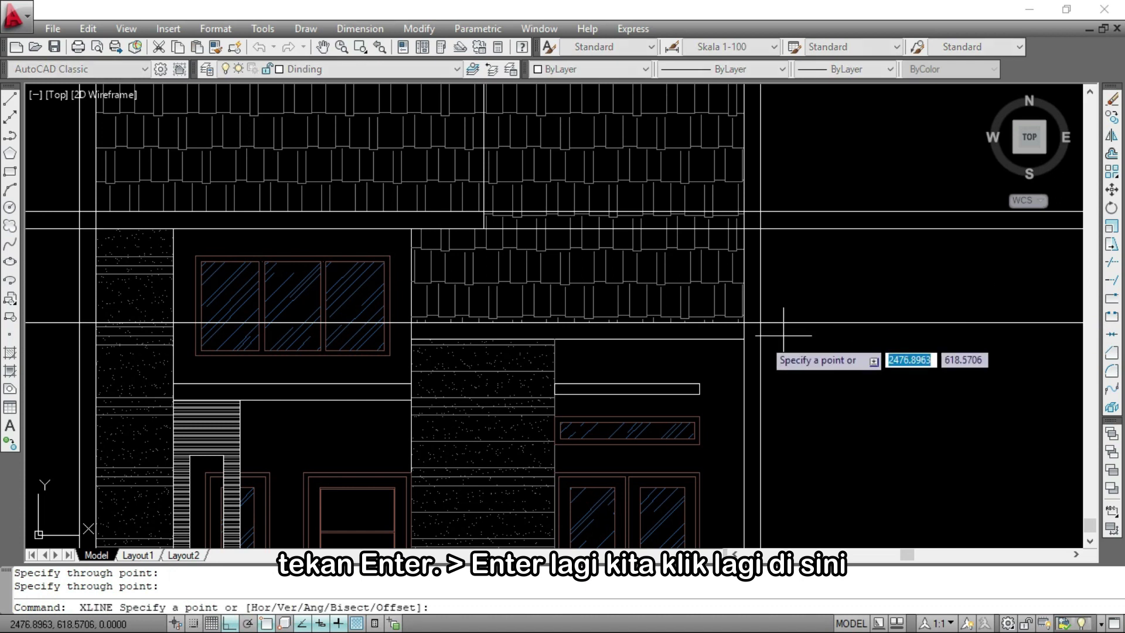
click(743, 339)
click(987, 347)
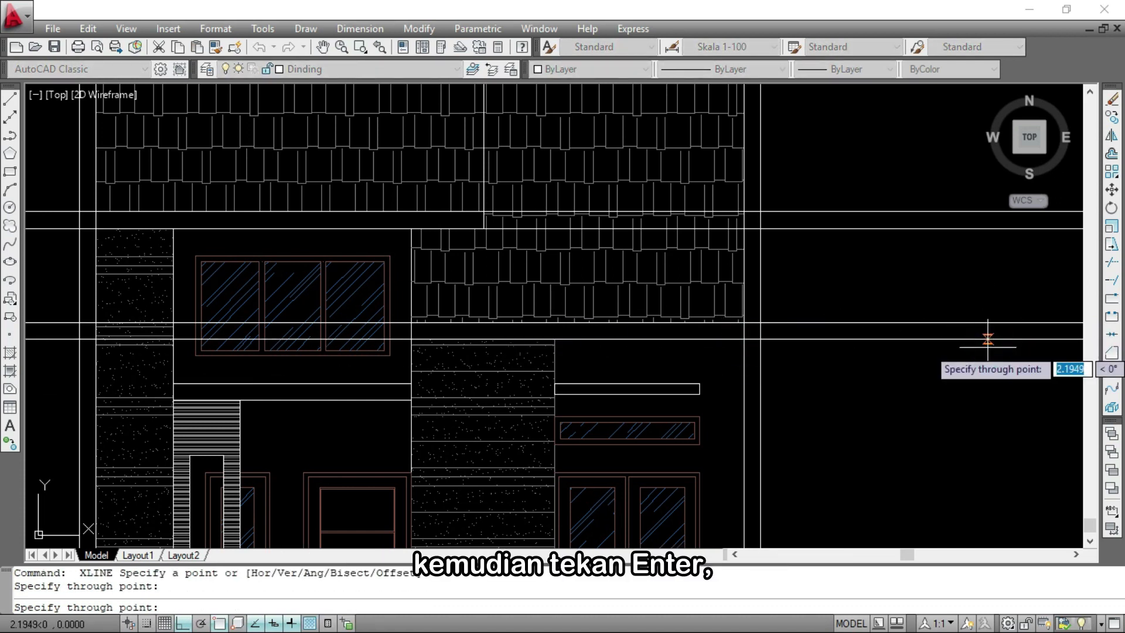
key(Return)
Trim the stub of the new elevation's middle vertical line that projects above the taller roof's ridge
scroll(314, 252, down, 5)
scroll(314, 252, down, 4)
scroll(837, 251, up, 7)
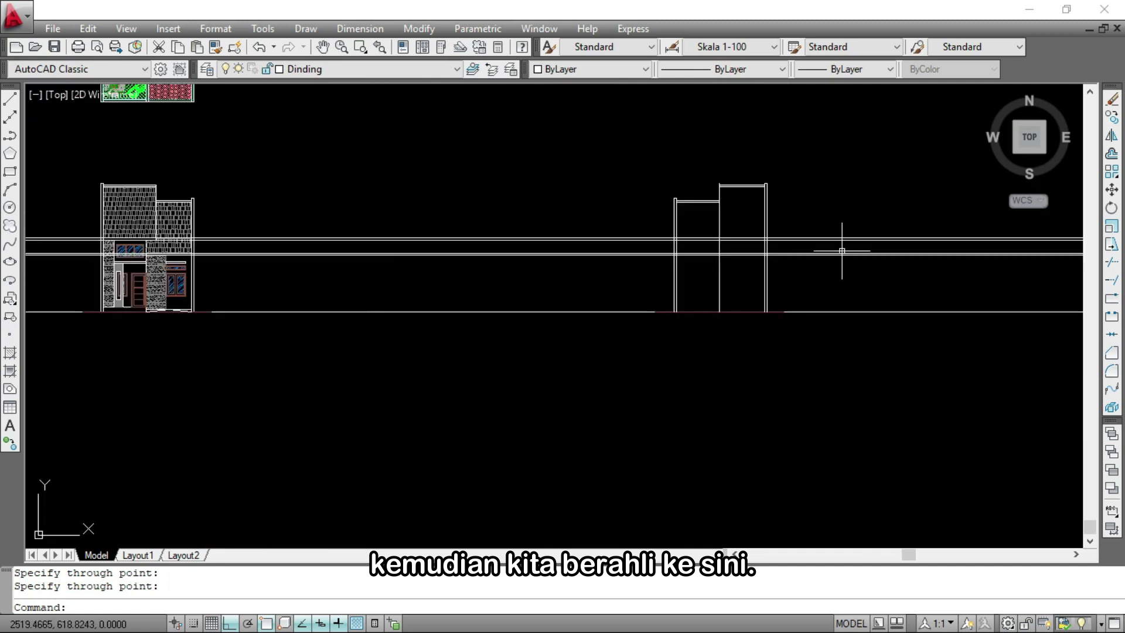
text(TR)
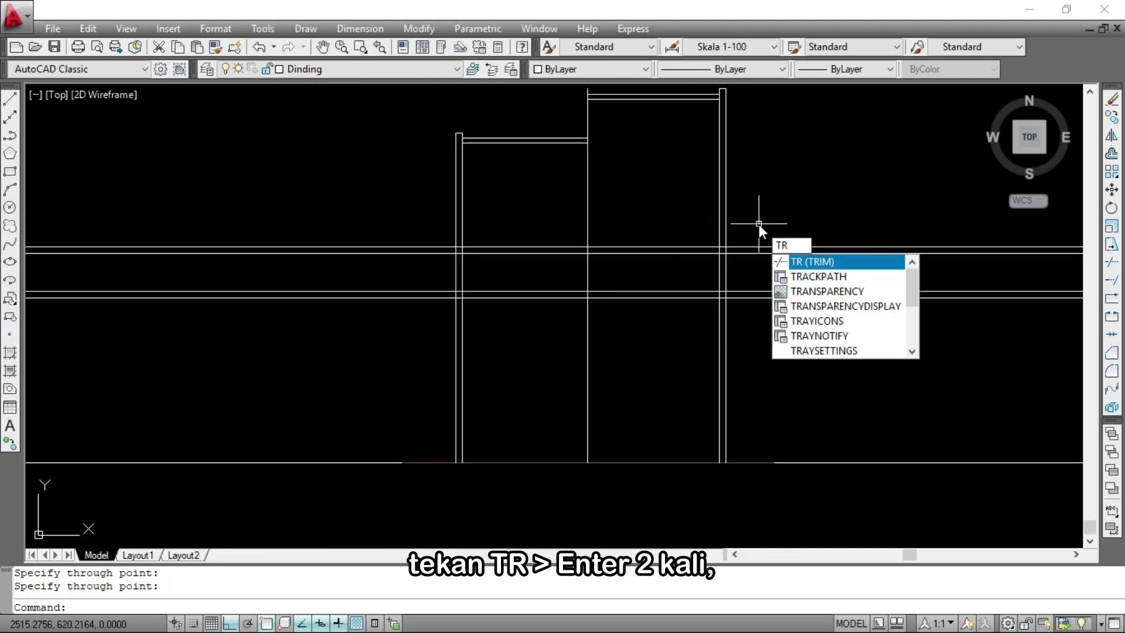
key(Return)
key(Return)
scroll(577, 126, up, 3)
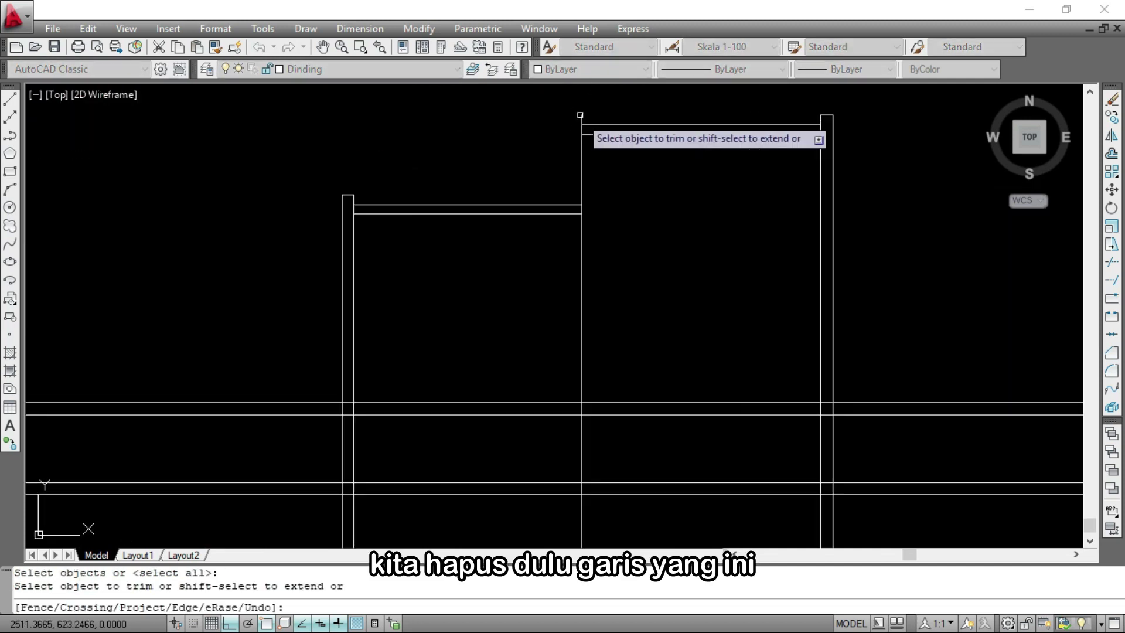
scroll(580, 120, up, 6)
click(585, 118)
Trim the four fascia construction lines where they cross the thickness of the right and left outer walls
scroll(470, 112, down, 8)
scroll(669, 390, up, 2)
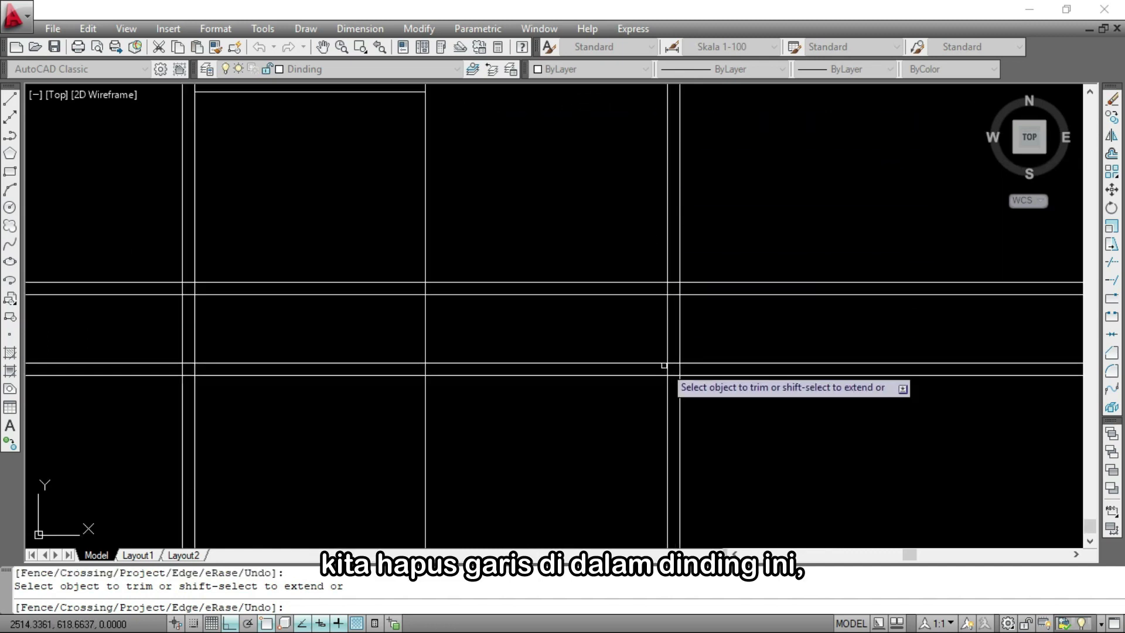
scroll(666, 366, up, 3)
click(686, 234)
click(684, 181)
click(685, 390)
click(682, 353)
scroll(679, 328, down, 5)
scroll(487, 293, up, 5)
click(485, 232)
click(485, 440)
Trim the upper pair of fascia lines out of the lower left bay and the lower pair out of the taller right bay
scroll(494, 250, down, 4)
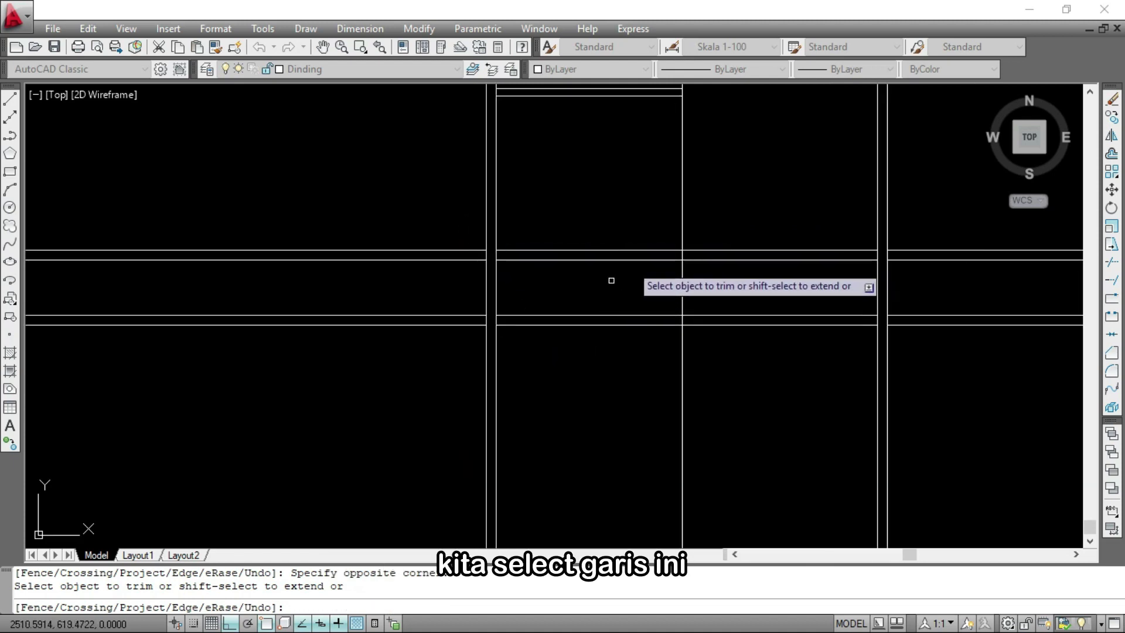
scroll(615, 270, up, 2)
click(621, 210)
click(575, 298)
click(865, 384)
click(808, 305)
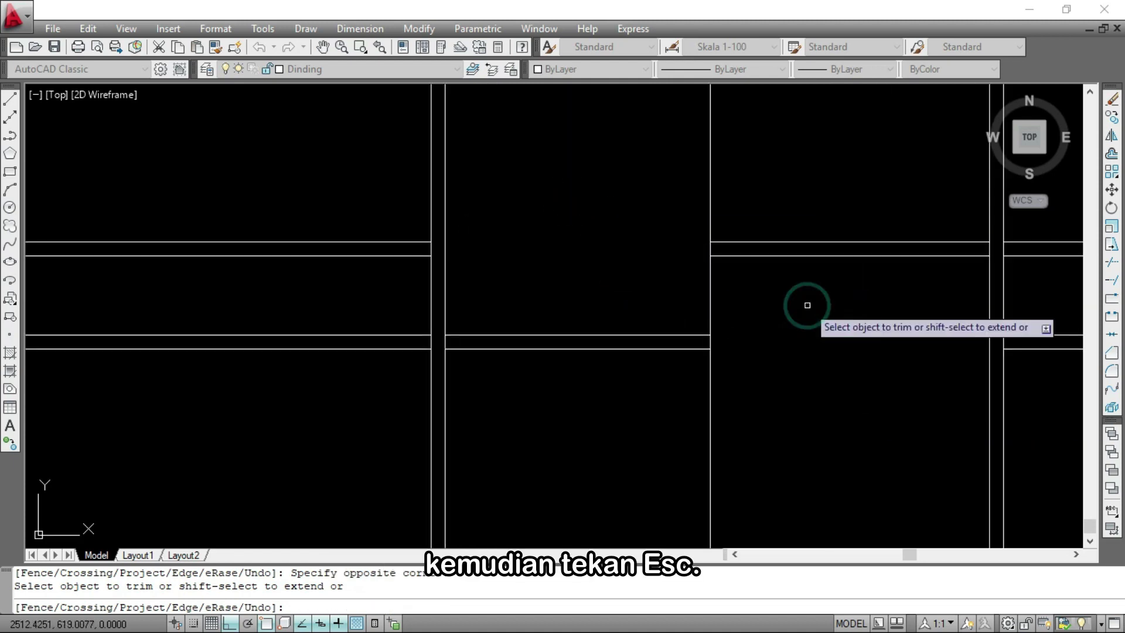
key(Escape)
Erase the leftover fascia construction lines outside the left and right walls of the new elevation
scroll(547, 253, down, 5)
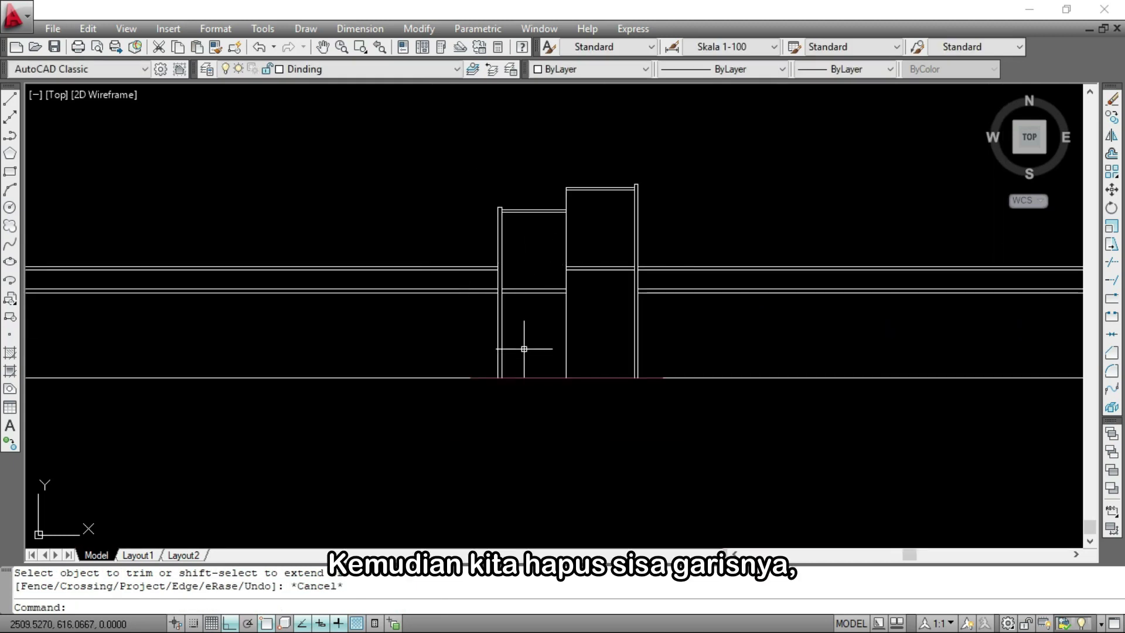
scroll(475, 319, up, 3)
click(459, 289)
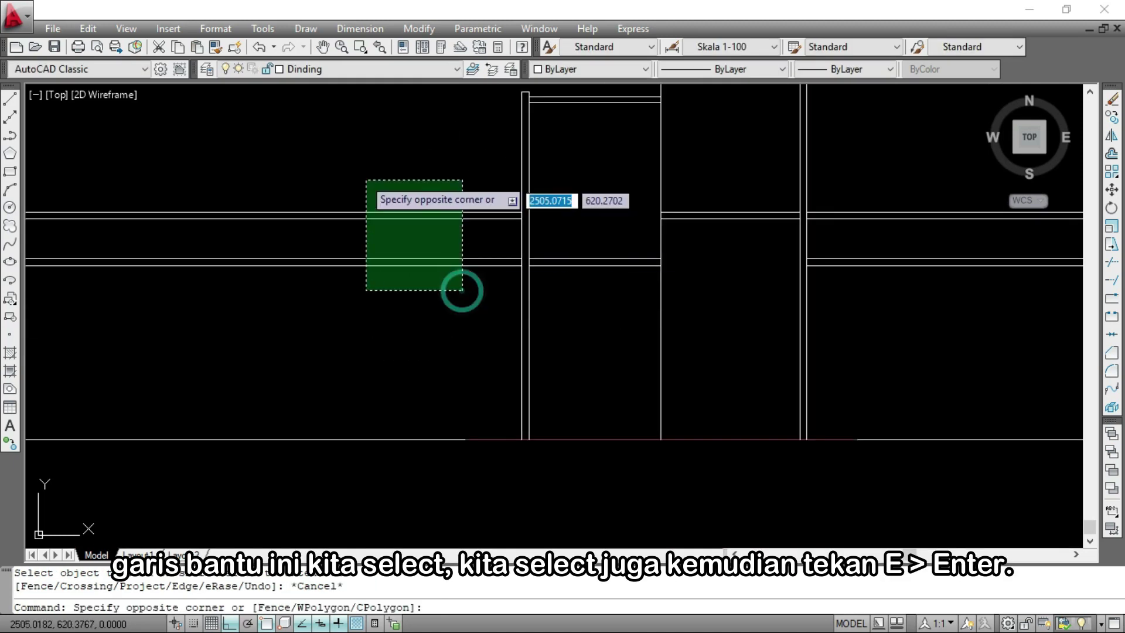
click(358, 174)
click(882, 300)
click(826, 178)
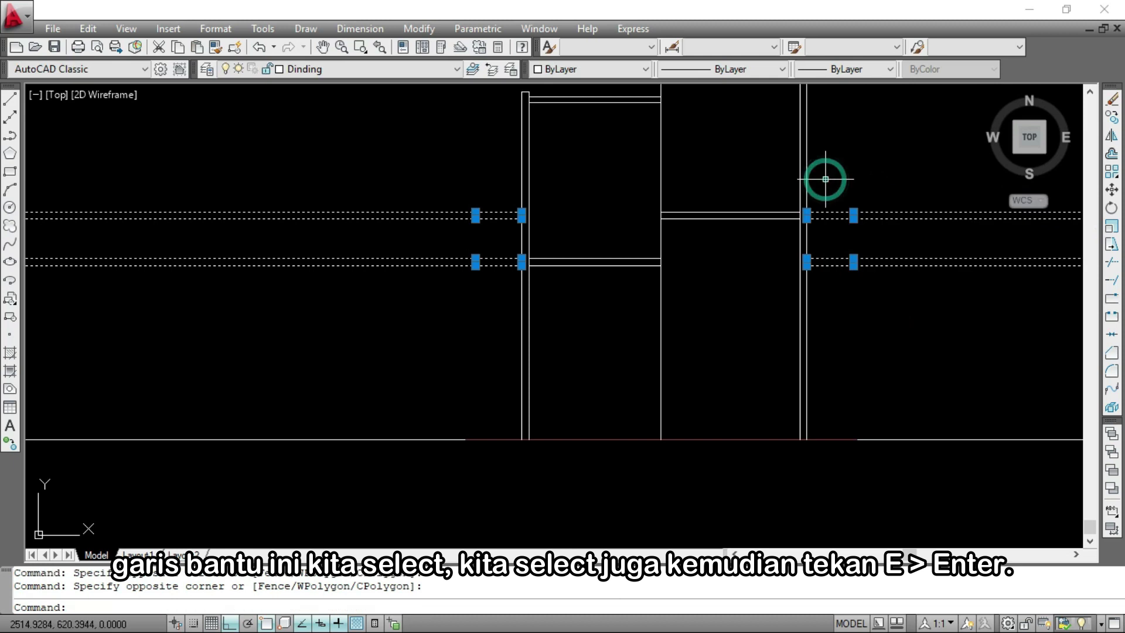
text(e)
key(Return)
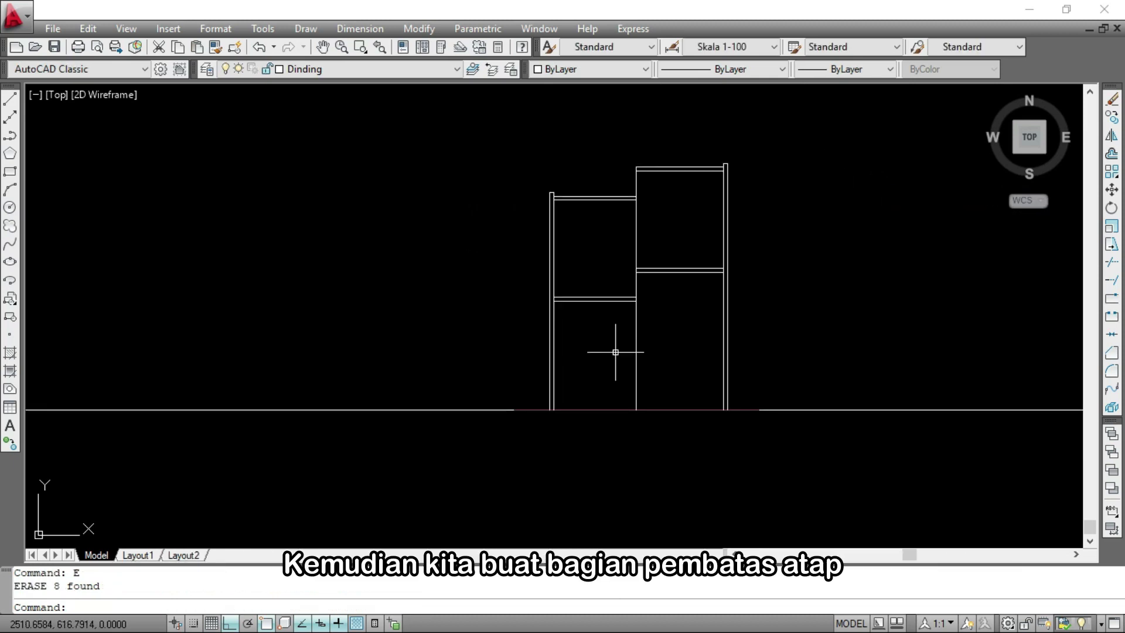
Project a vertical ray downward from the junction of the dashed red roof boundary lines in the JEMURAN area of the flipped floor plan
scroll(669, 363, down, 4)
scroll(658, 227, up, 7)
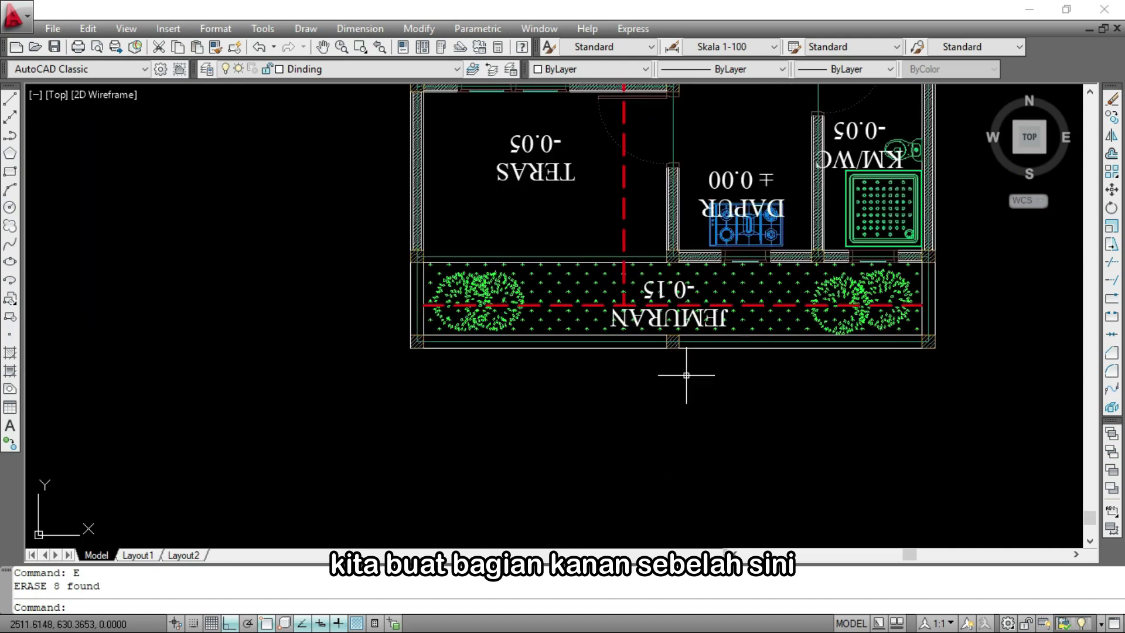
text(ray)
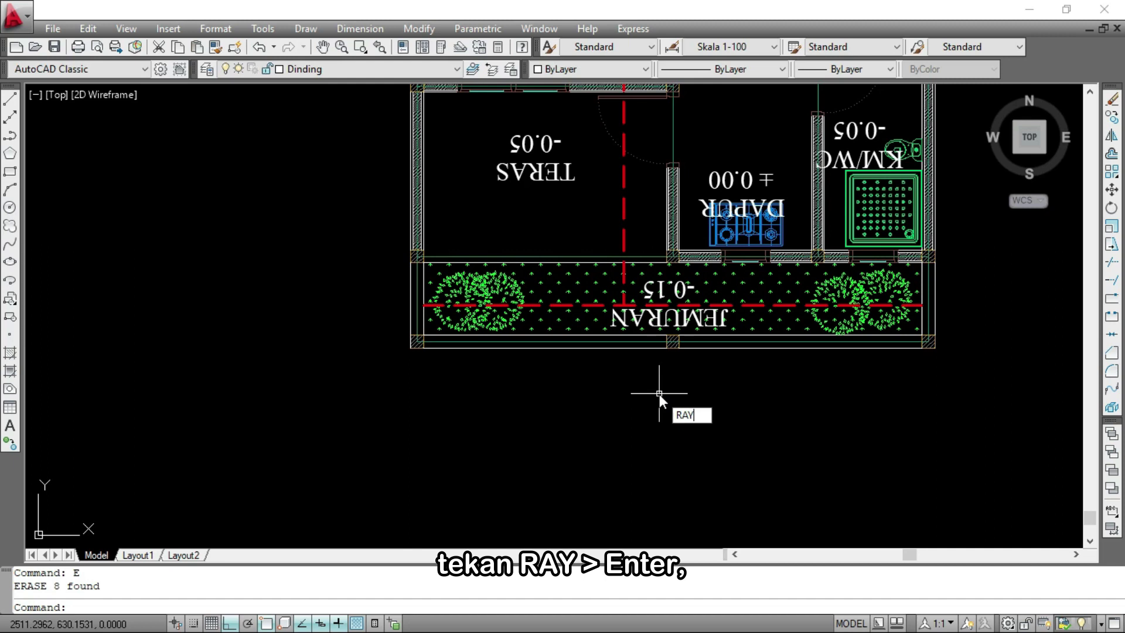
key(Return)
click(623, 305)
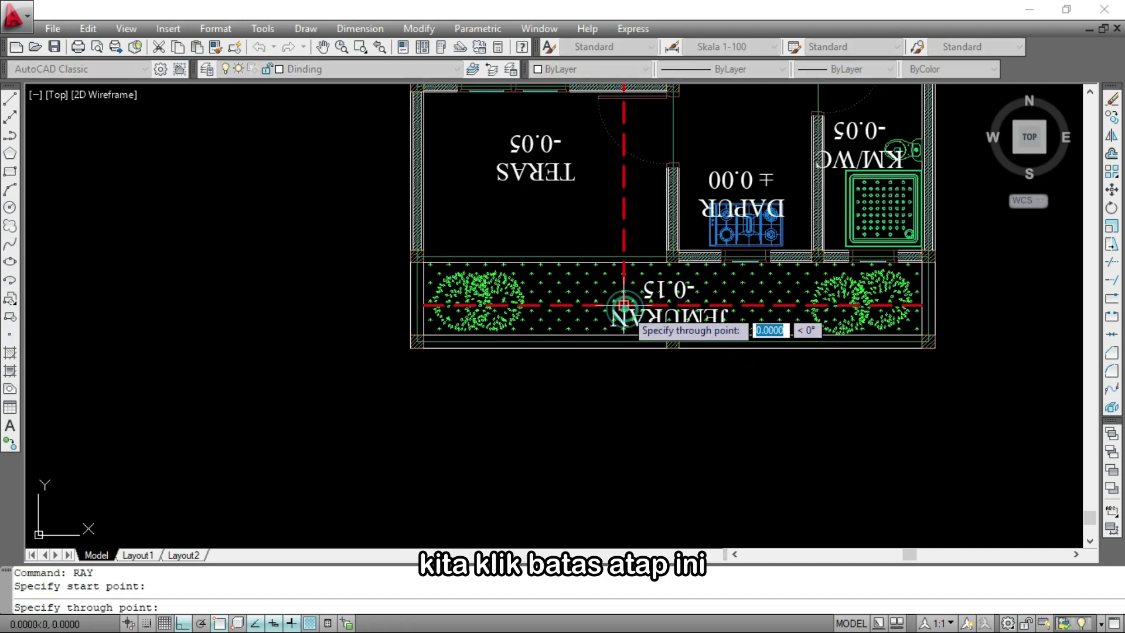
click(624, 468)
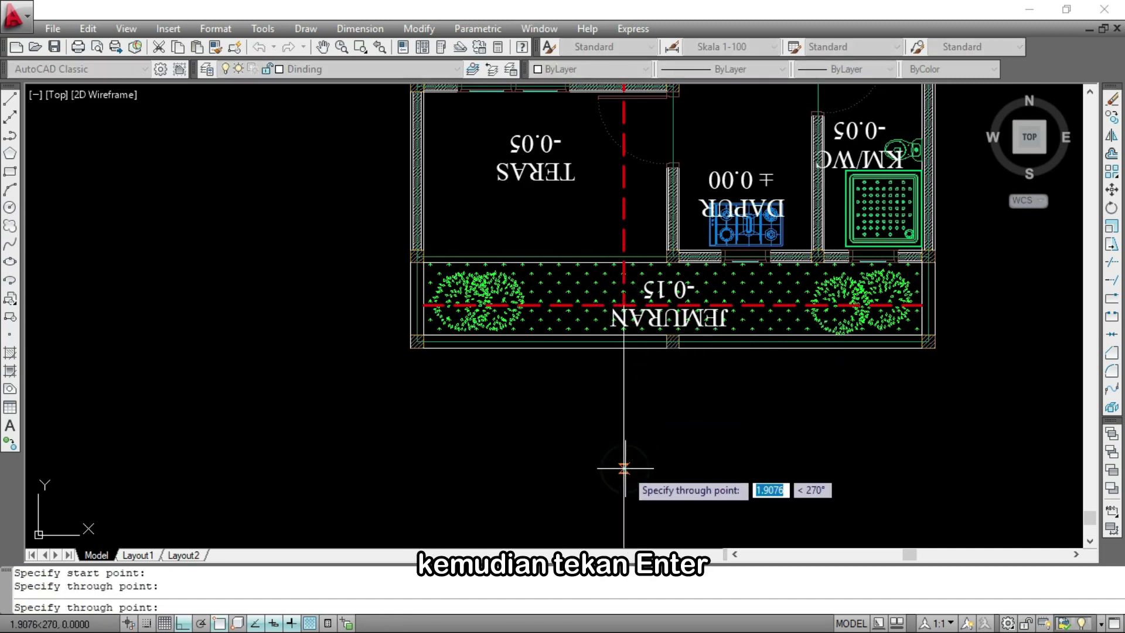
Finish the vertical construction line and trim away its part below the left roof's lower band
key(Return)
scroll(615, 376, down, 6)
scroll(613, 252, up, 5)
scroll(582, 355, up, 3)
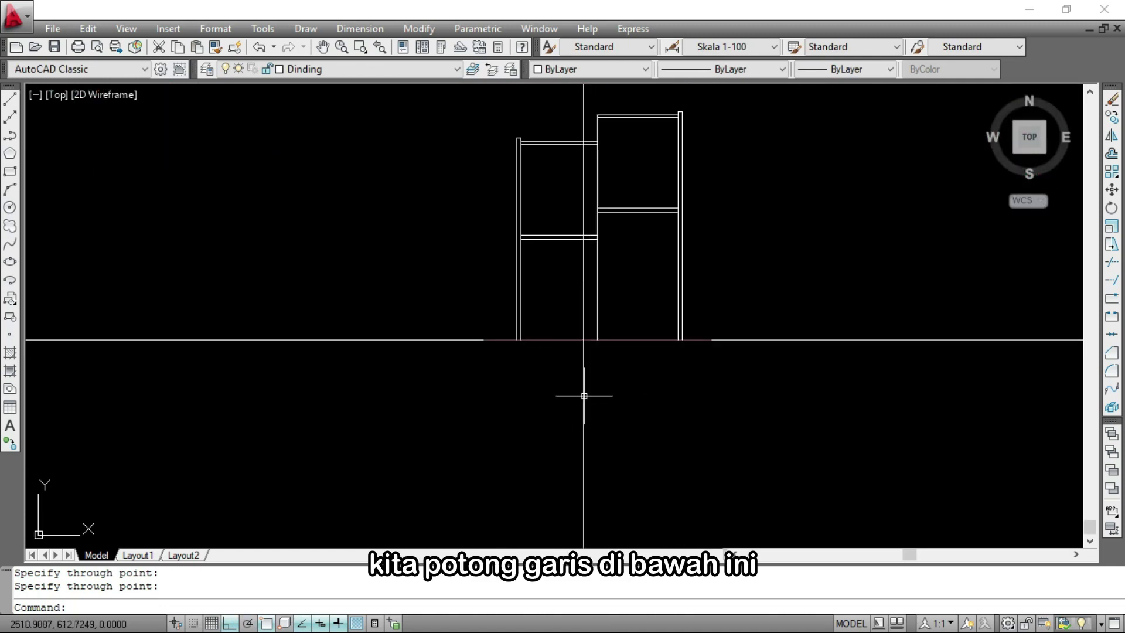
text(TR)
key(Return)
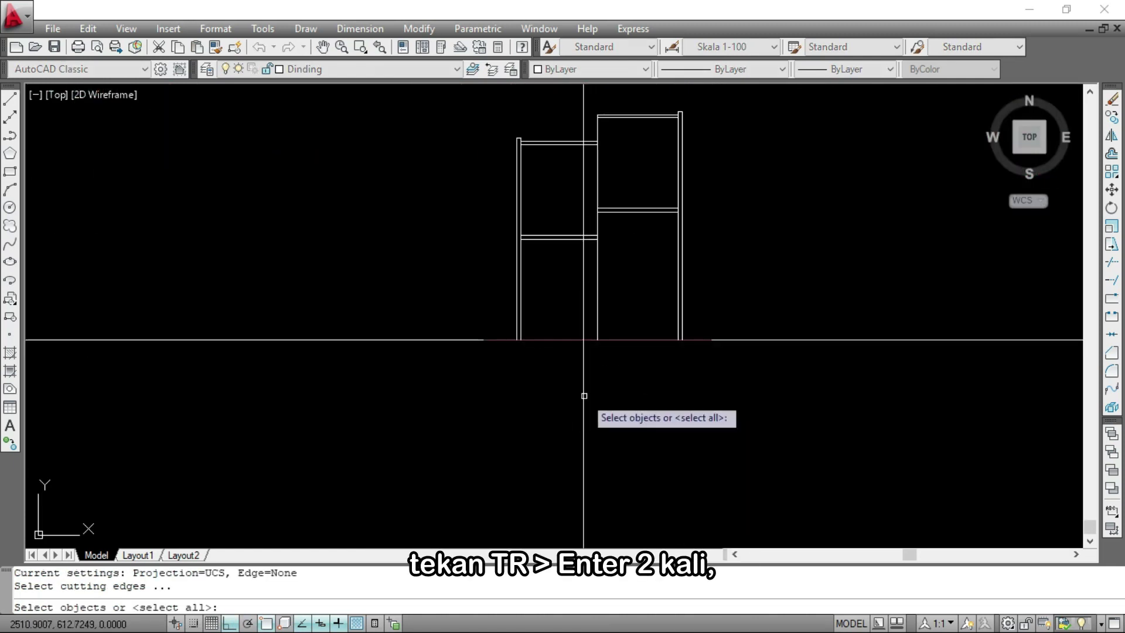
key(Return)
click(595, 402)
click(565, 381)
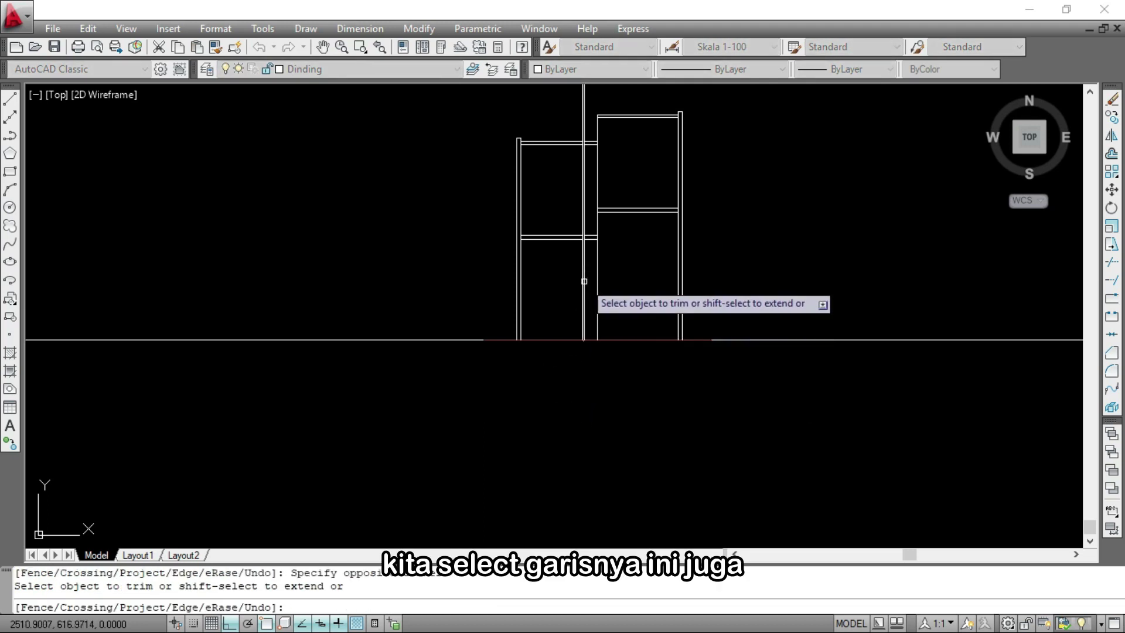
scroll(586, 211, down, 4)
scroll(593, 118, up, 3)
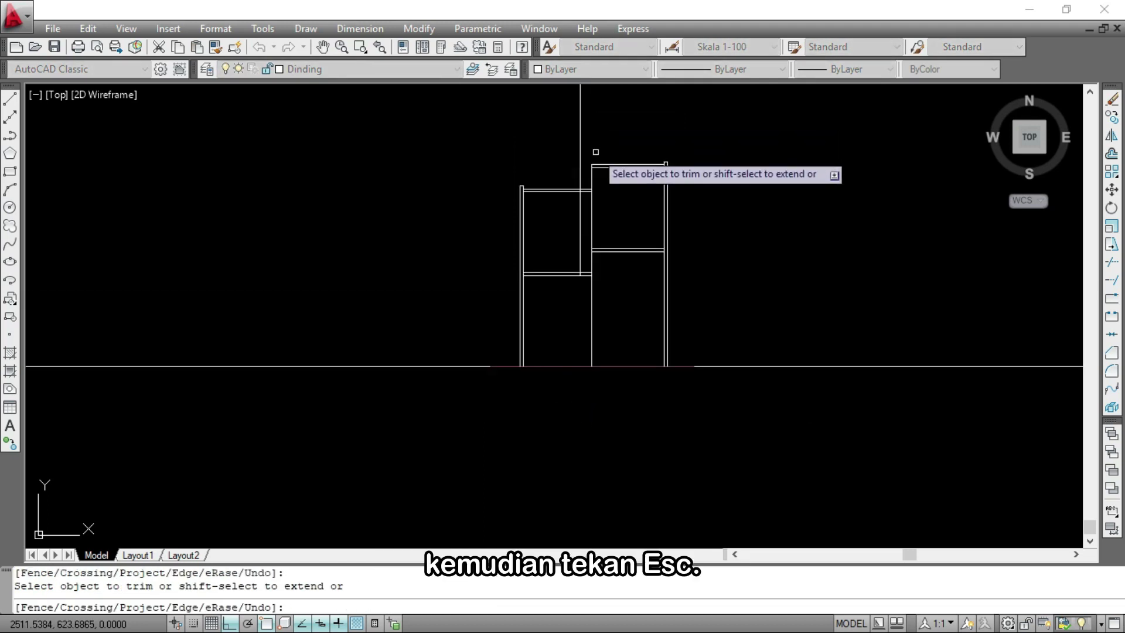
key(Escape)
Extend the upper and lower band lines of the right roof to the vertical construction line
scroll(593, 154, up, 3)
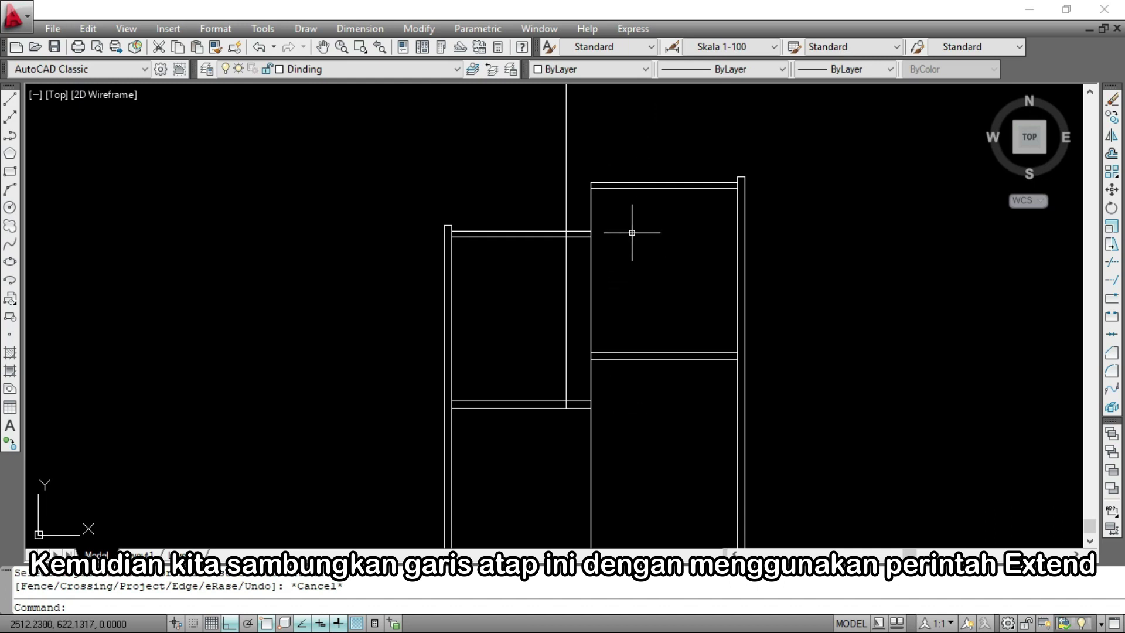
text(EX)
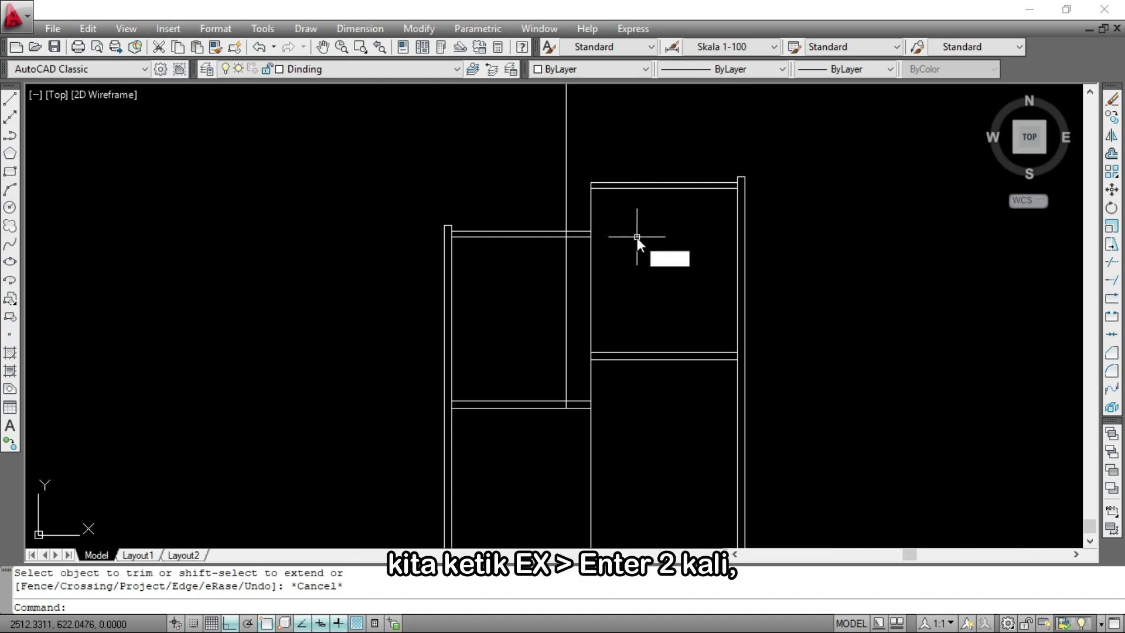
key(Return)
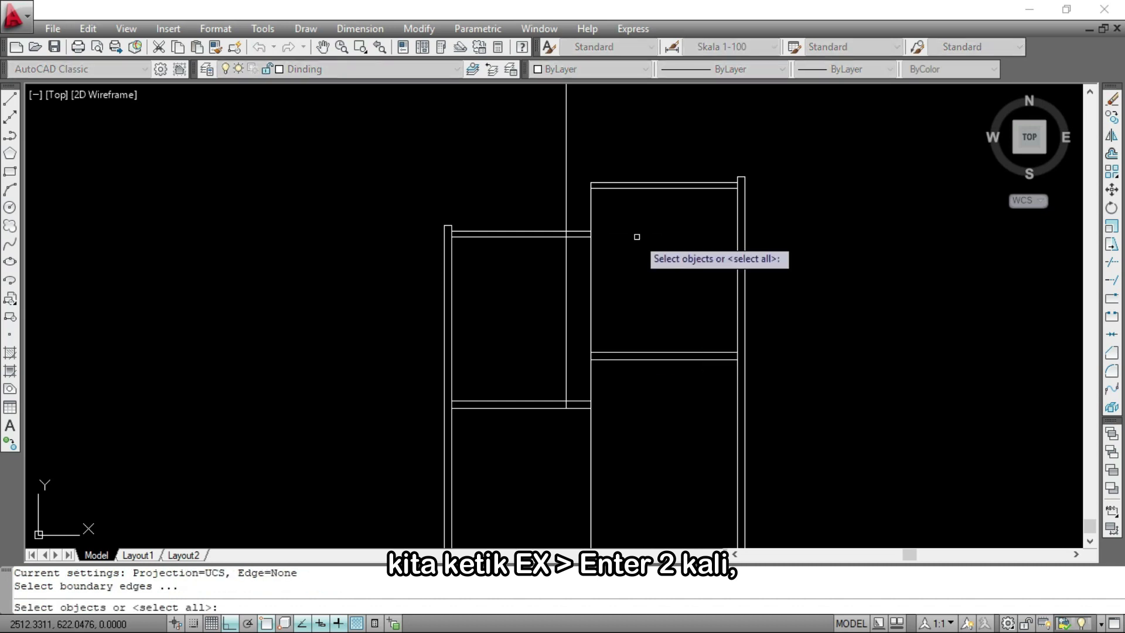
key(Return)
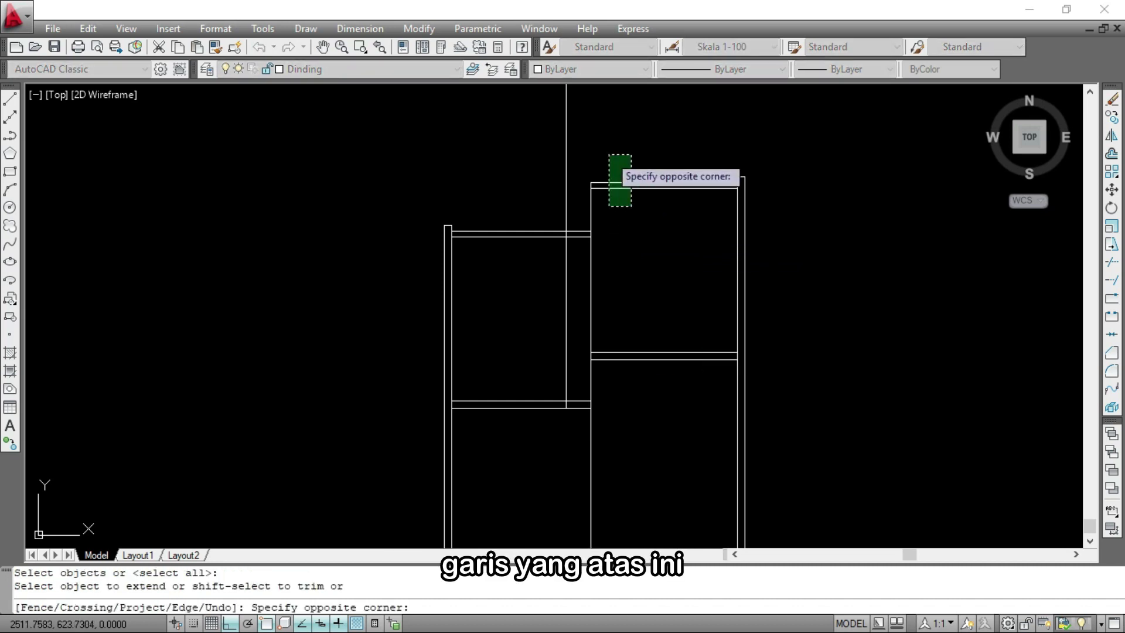
click(609, 156)
click(654, 367)
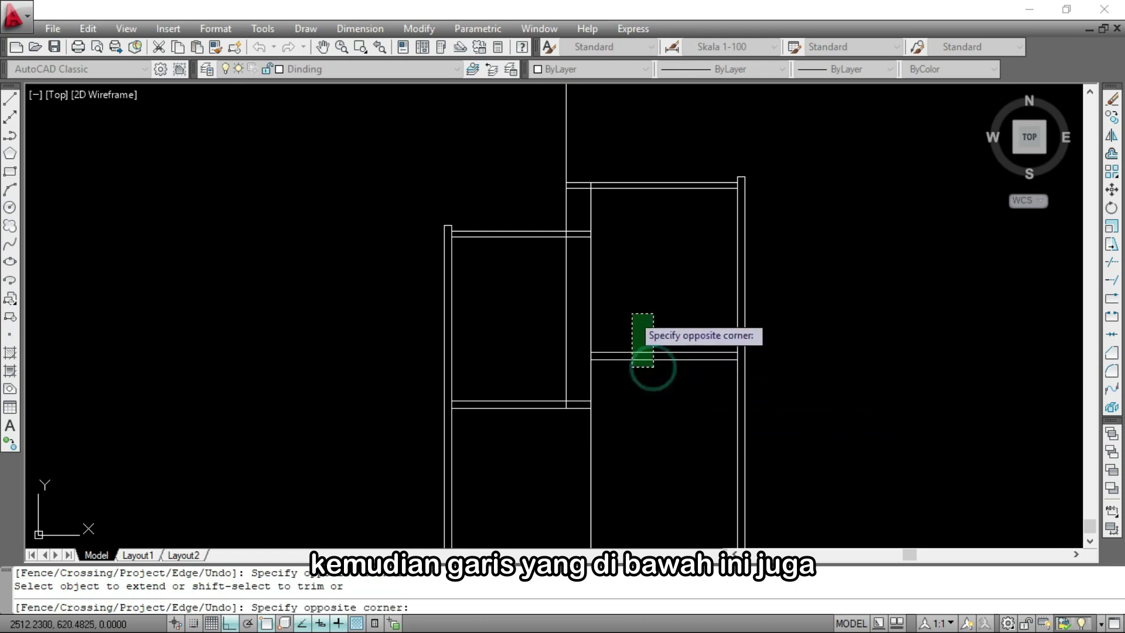
click(631, 313)
key(Escape)
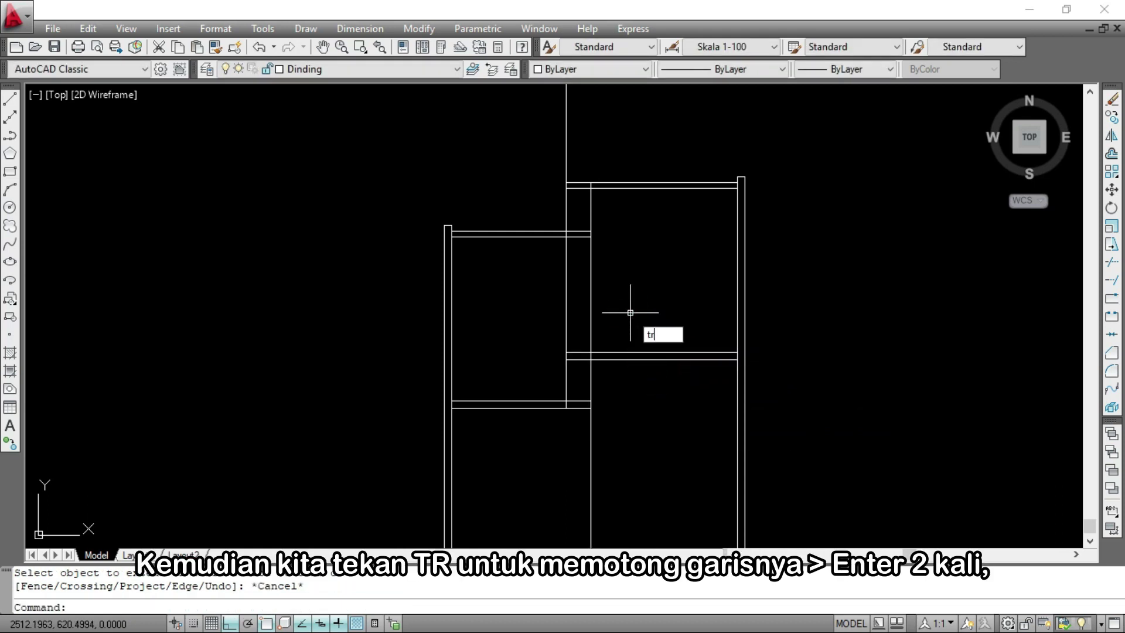
Trim the construction line's remainder inside the left roof's lower band and between that band and the right roof
key(Return)
key(Return)
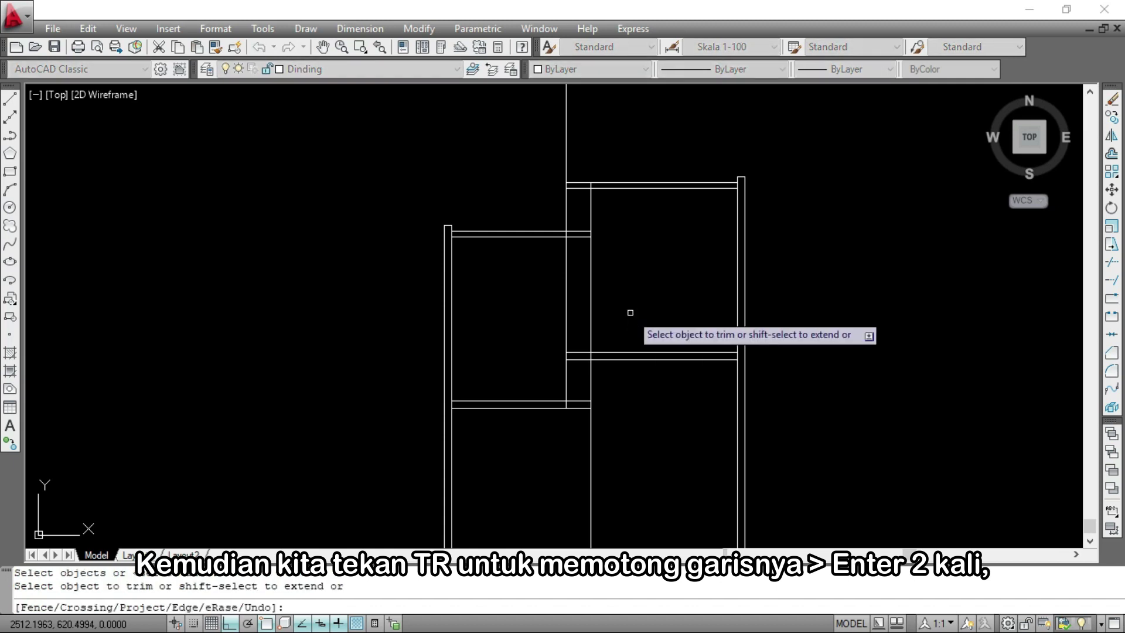
scroll(566, 381, up, 2)
scroll(566, 414, up, 3)
click(567, 421)
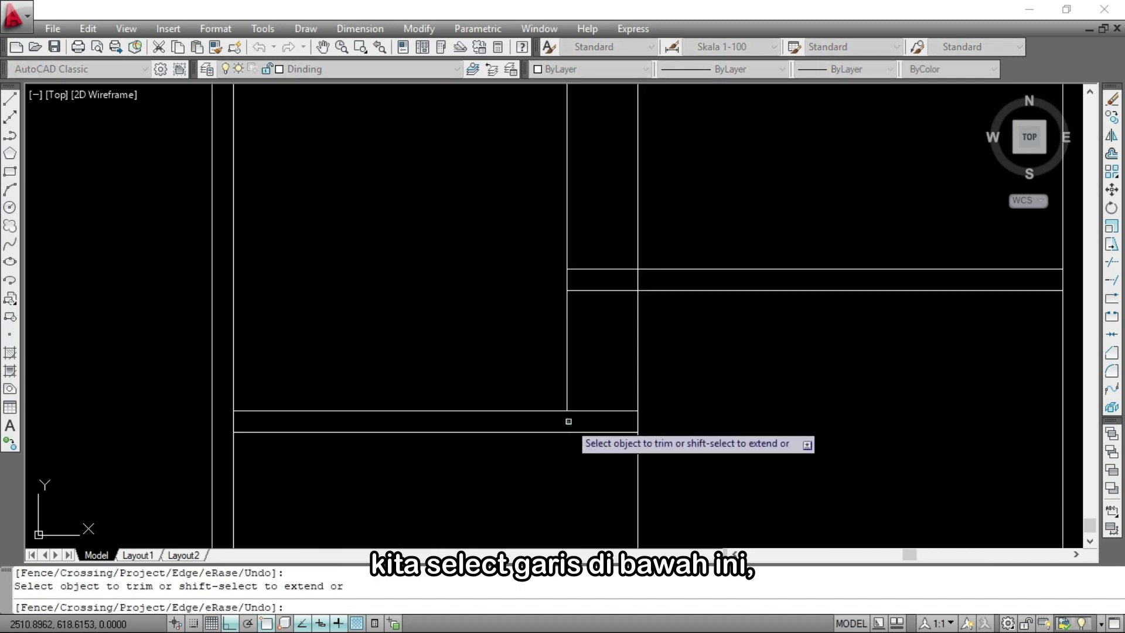
click(578, 367)
click(555, 353)
Trim the old wall line within the right roof and the left roof's upper band lines crossing into it
scroll(620, 326, down, 2)
scroll(620, 326, down, 2)
scroll(630, 281, up, 4)
click(627, 327)
scroll(628, 326, down, 4)
click(632, 283)
click(622, 276)
scroll(618, 178, down, 1)
click(623, 186)
click(606, 166)
Trim the vertical construction line where it continues above the right roof's top edge
scroll(623, 158, down, 3)
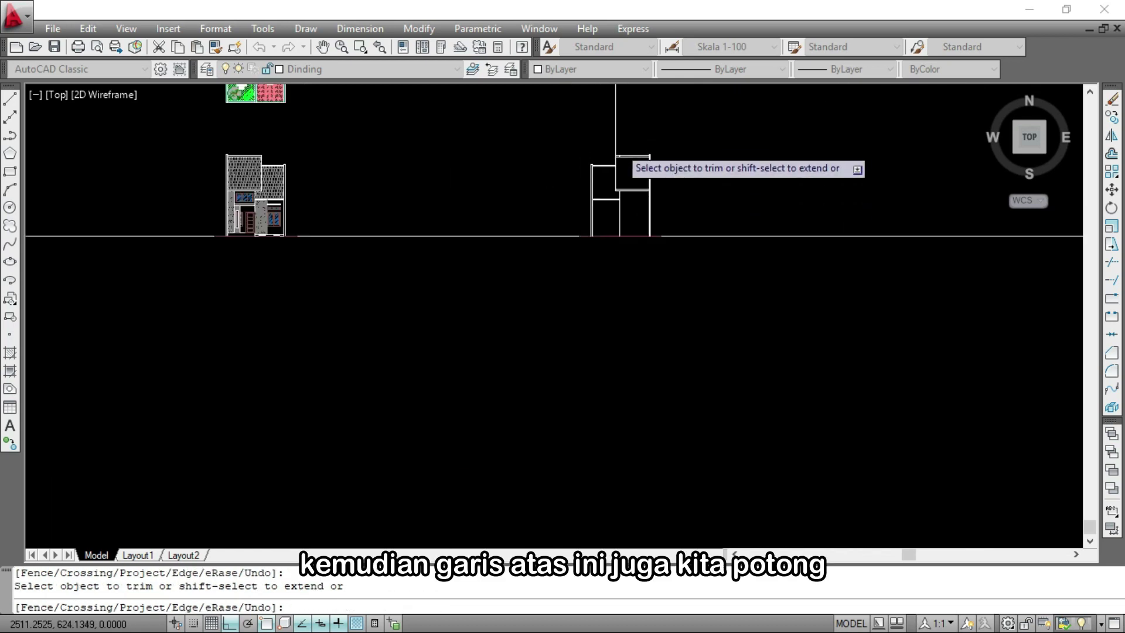
scroll(621, 126, up, 2)
click(621, 156)
click(581, 139)
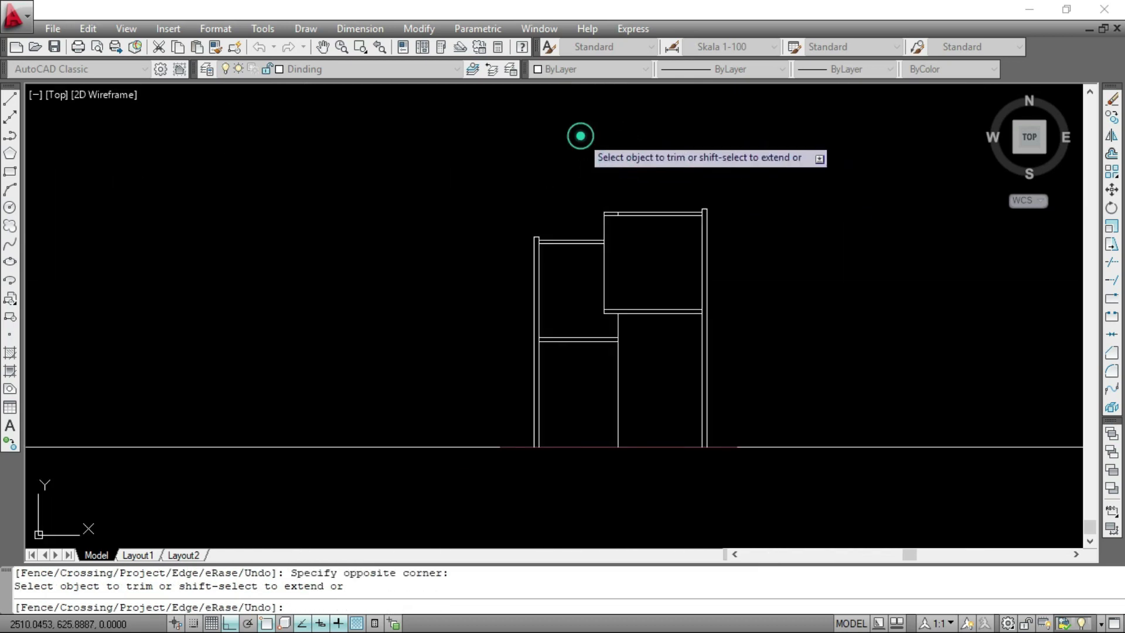
key(Escape)
Erase the short leftover vertical segment inside the right roof's upper band
scroll(603, 233, up, 8)
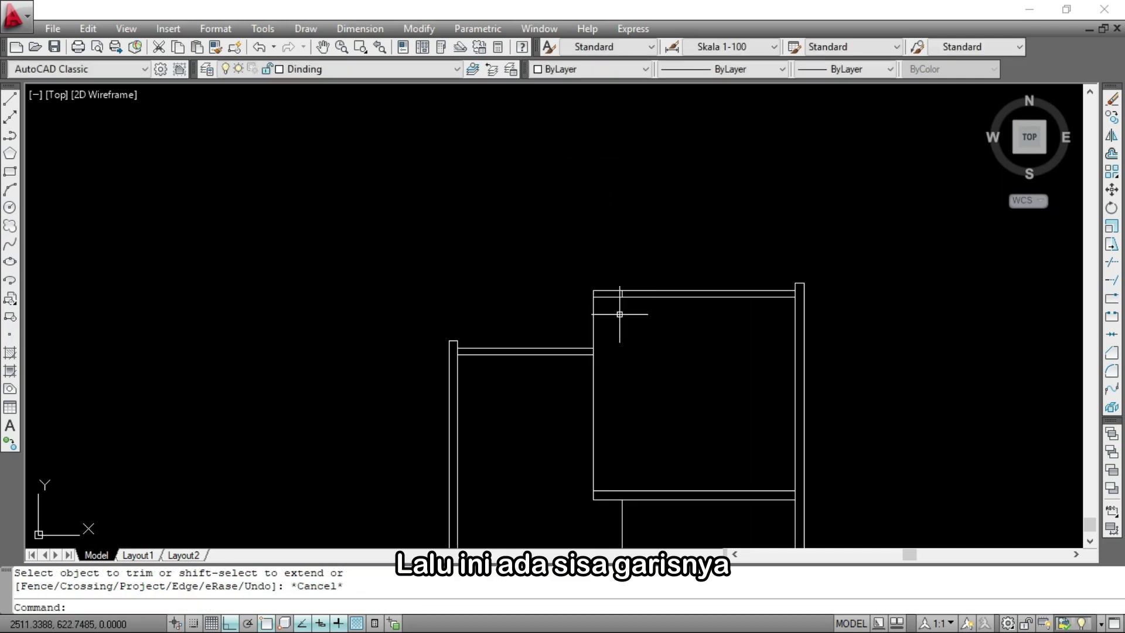
click(633, 255)
click(614, 225)
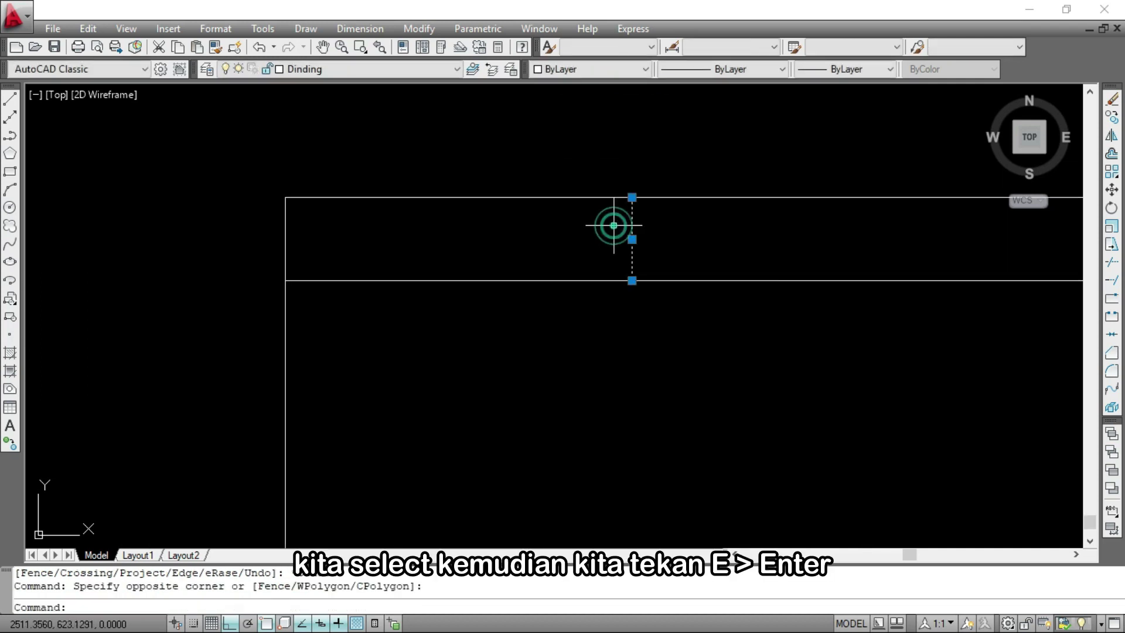
text(e)
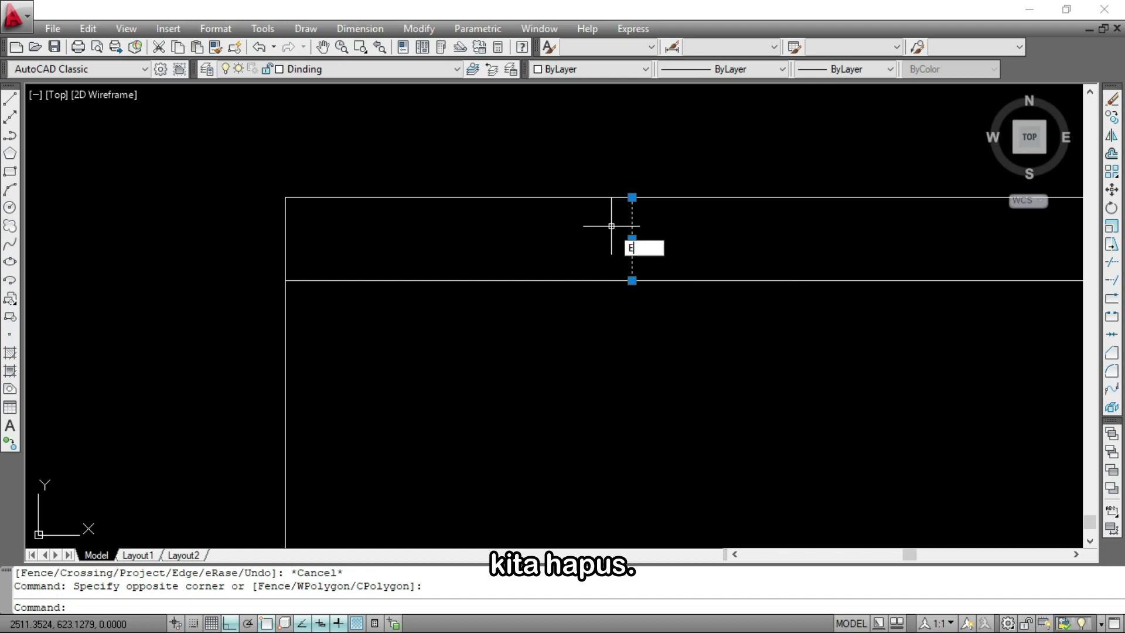
key(Return)
scroll(611, 226, down, 8)
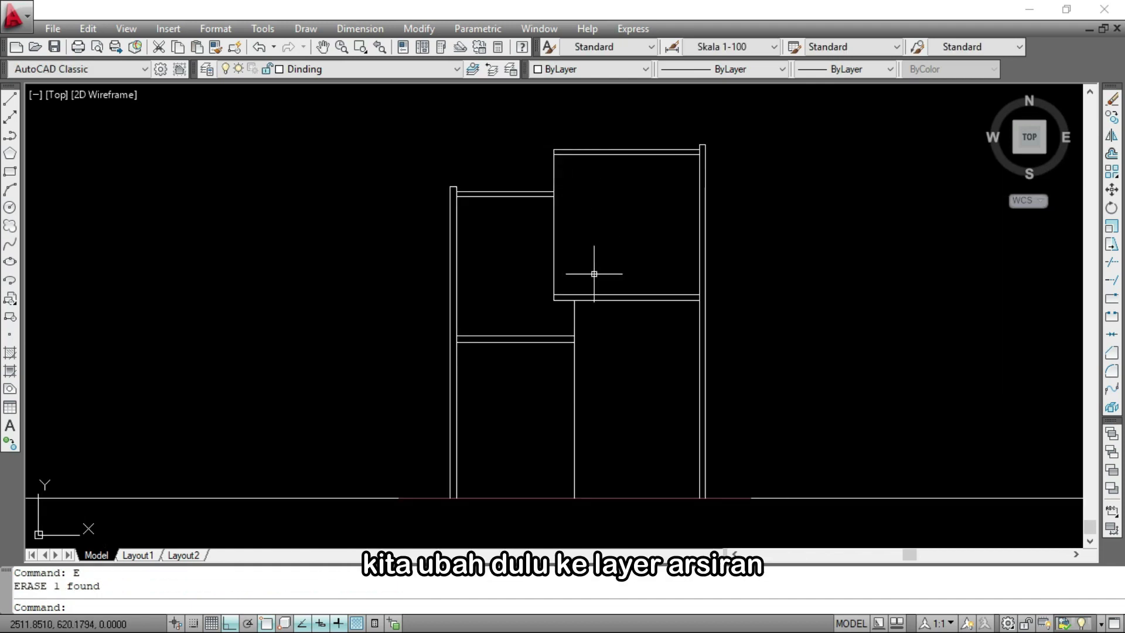
Make Arsiran the current layer and choose the predefined AR-RSHKE pattern for a new hatch
click(400, 69)
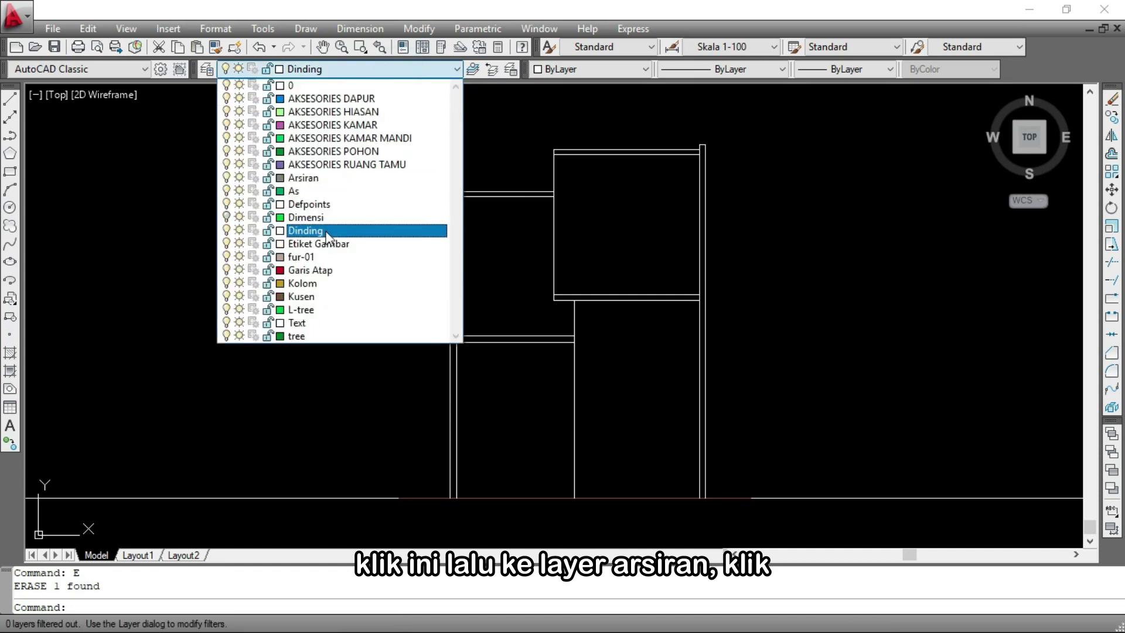
click(305, 177)
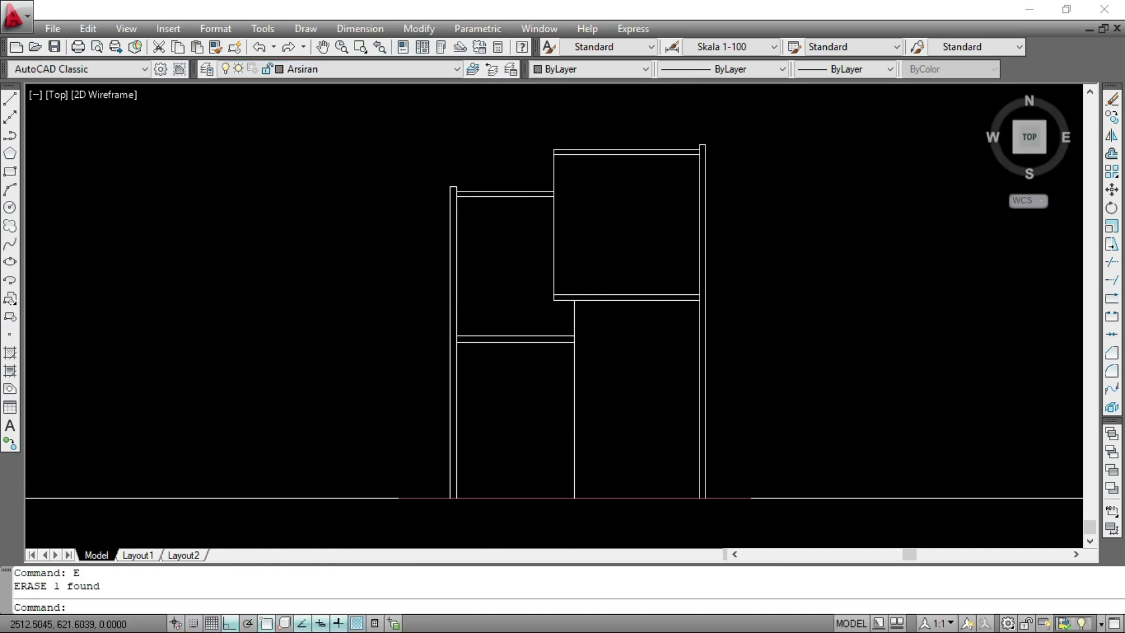
scroll(618, 215, up, 2)
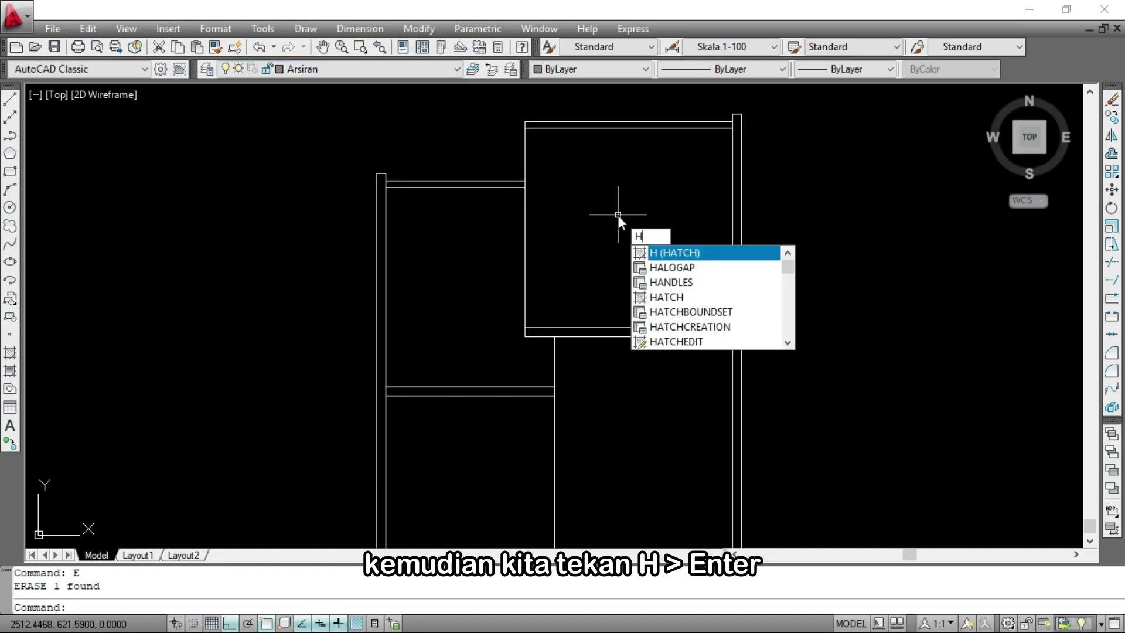
key(Return)
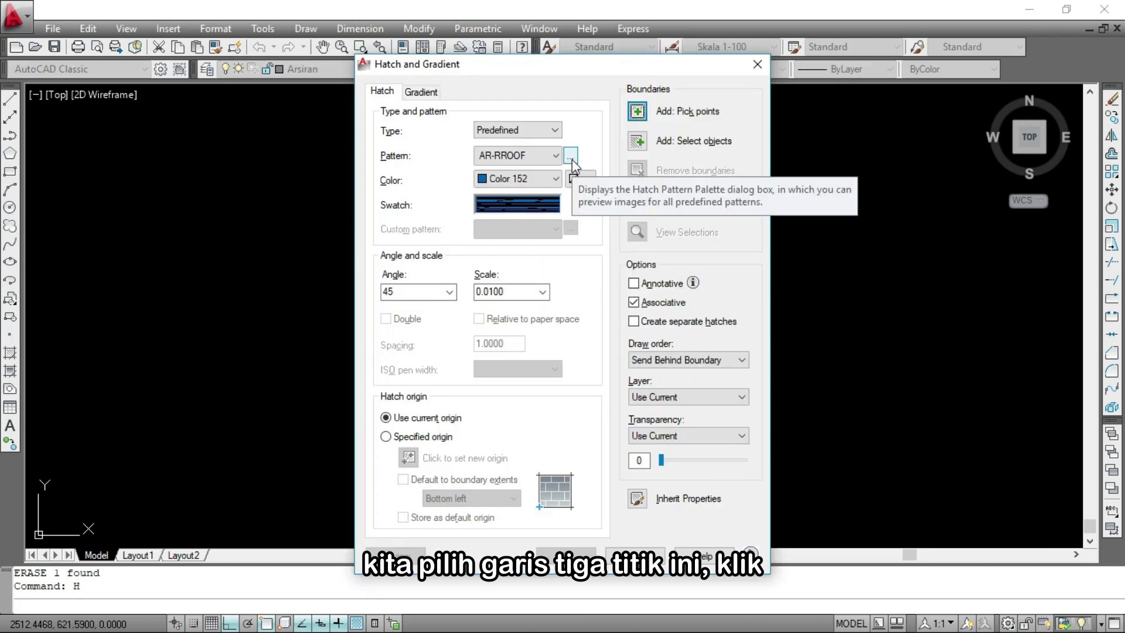
click(571, 157)
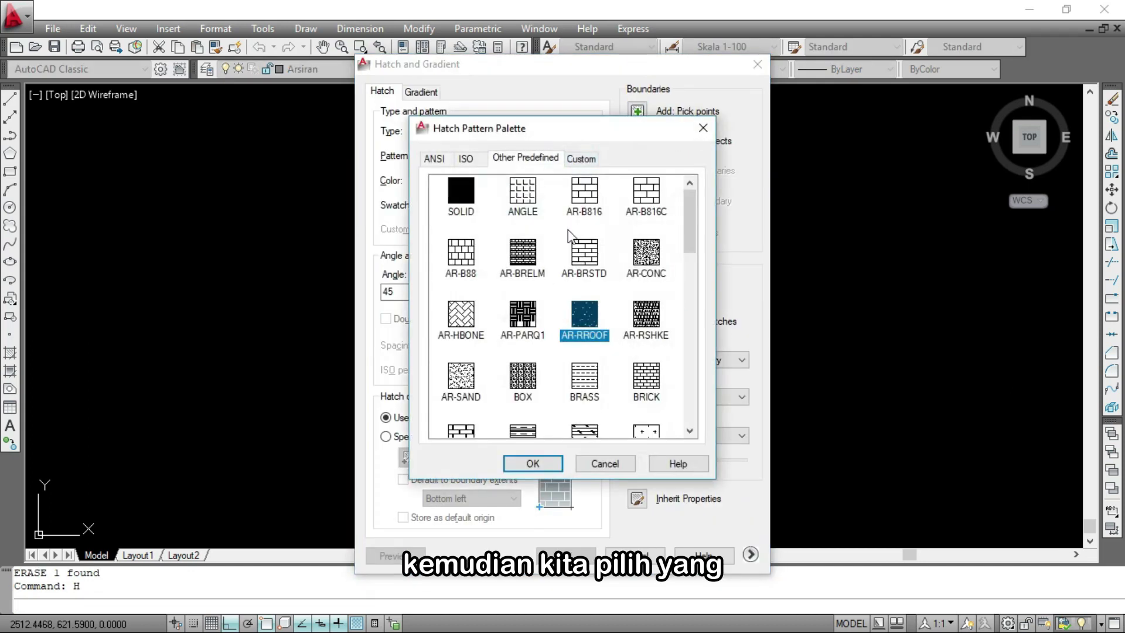
click(653, 320)
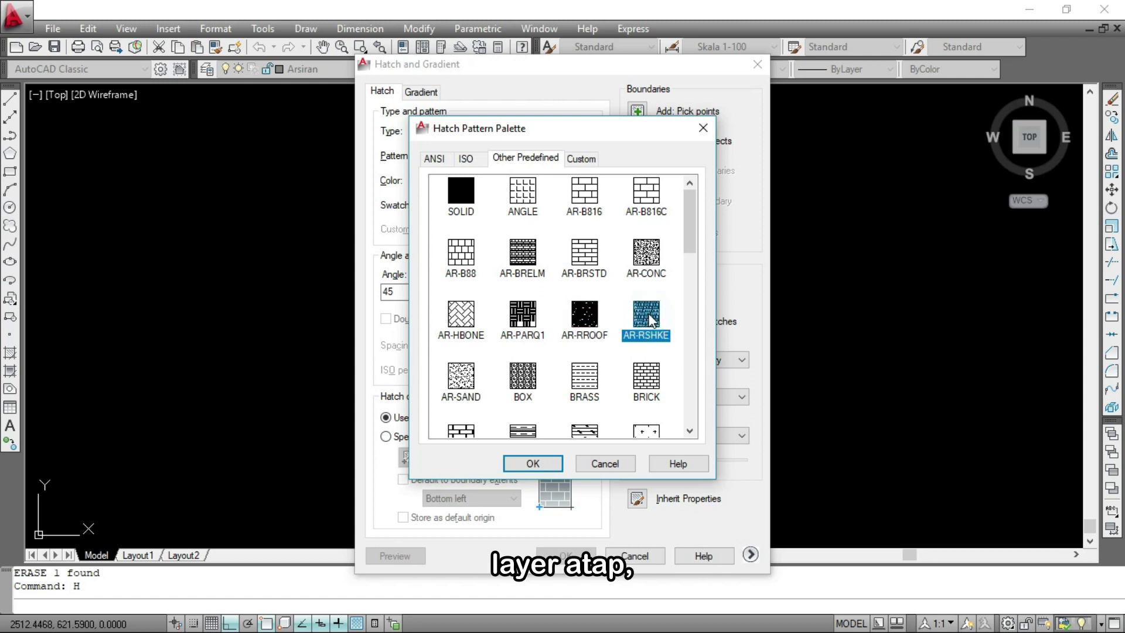
click(534, 463)
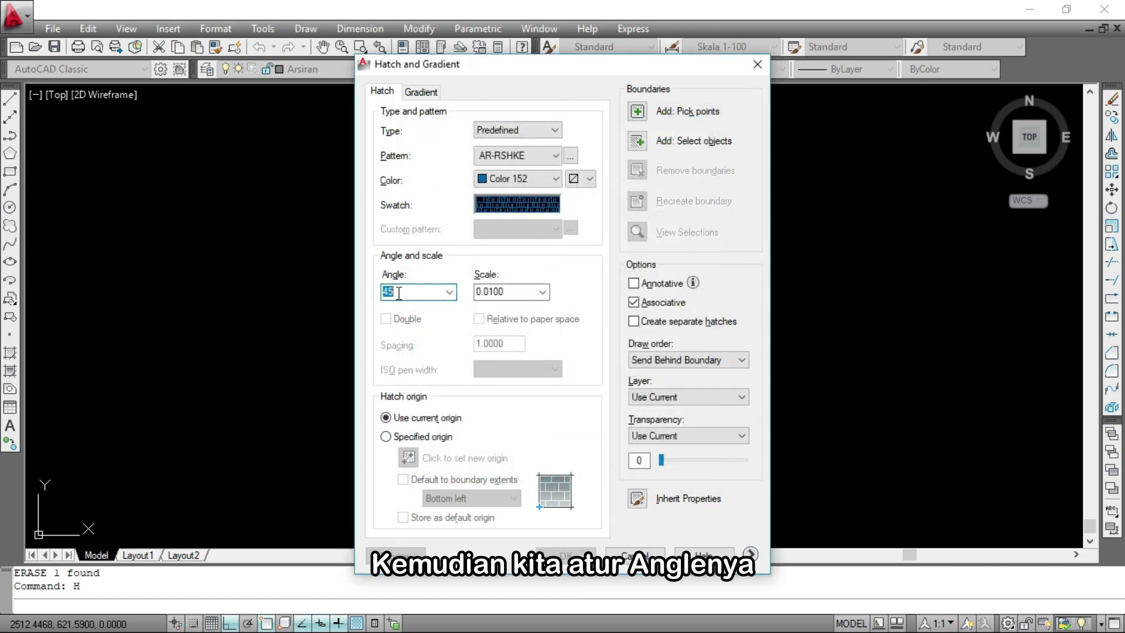
Set the hatch angle to 0, the scale to 0.01 and the colour to ByLayer
text(0)
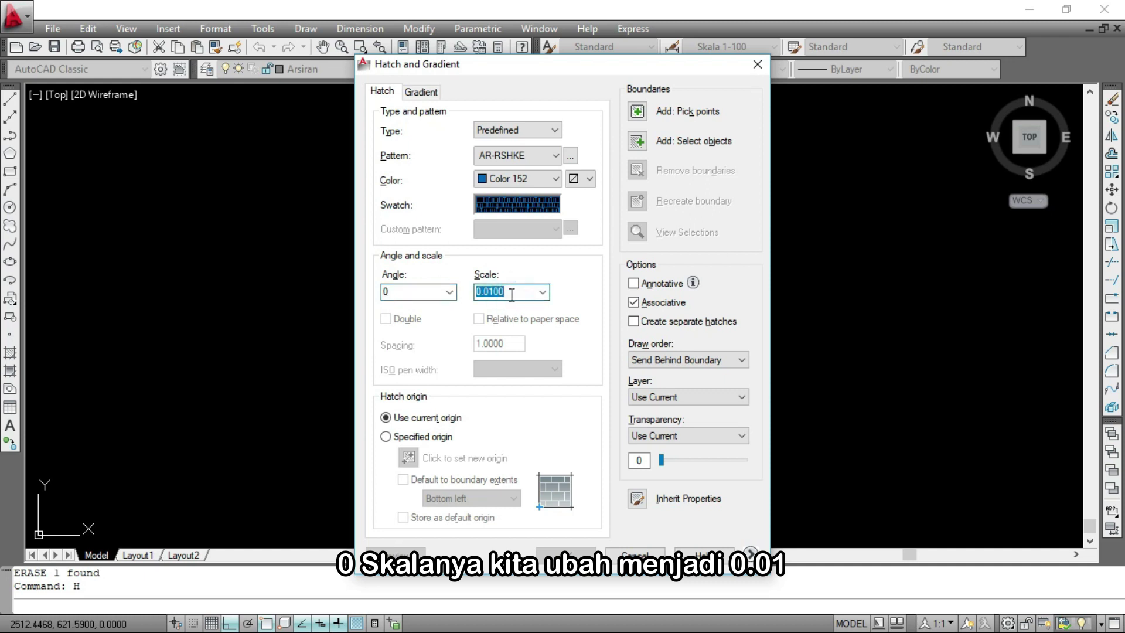
text(0.01)
click(552, 179)
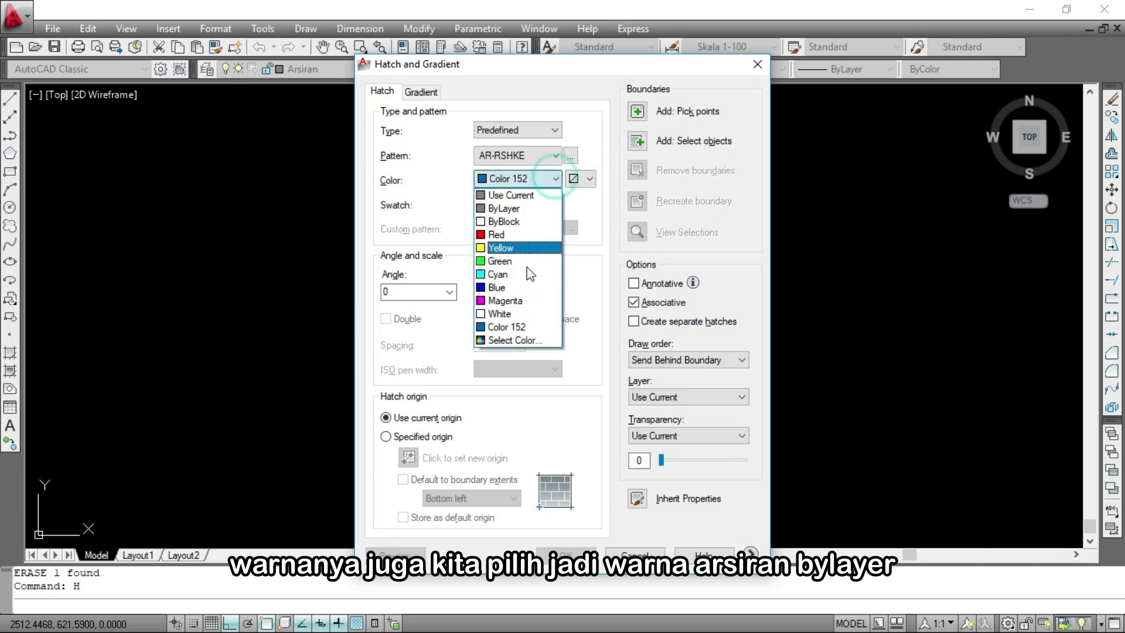
click(504, 210)
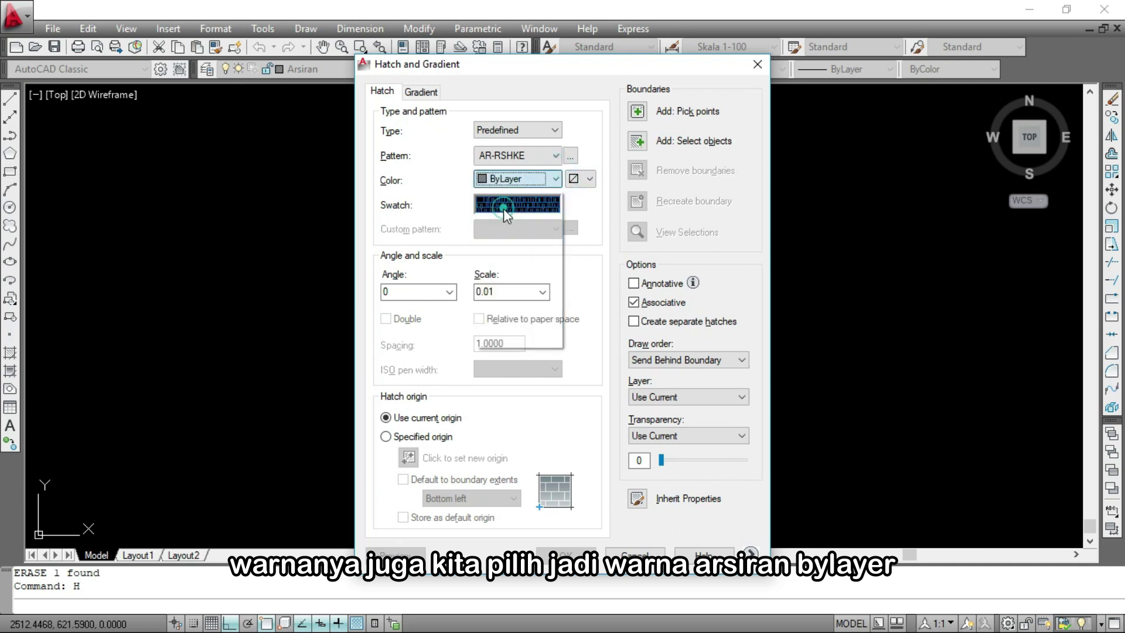
Pick the interiors of the right and left roof areas as hatch boundaries and preview the hatch
click(638, 111)
scroll(648, 311, down, 2)
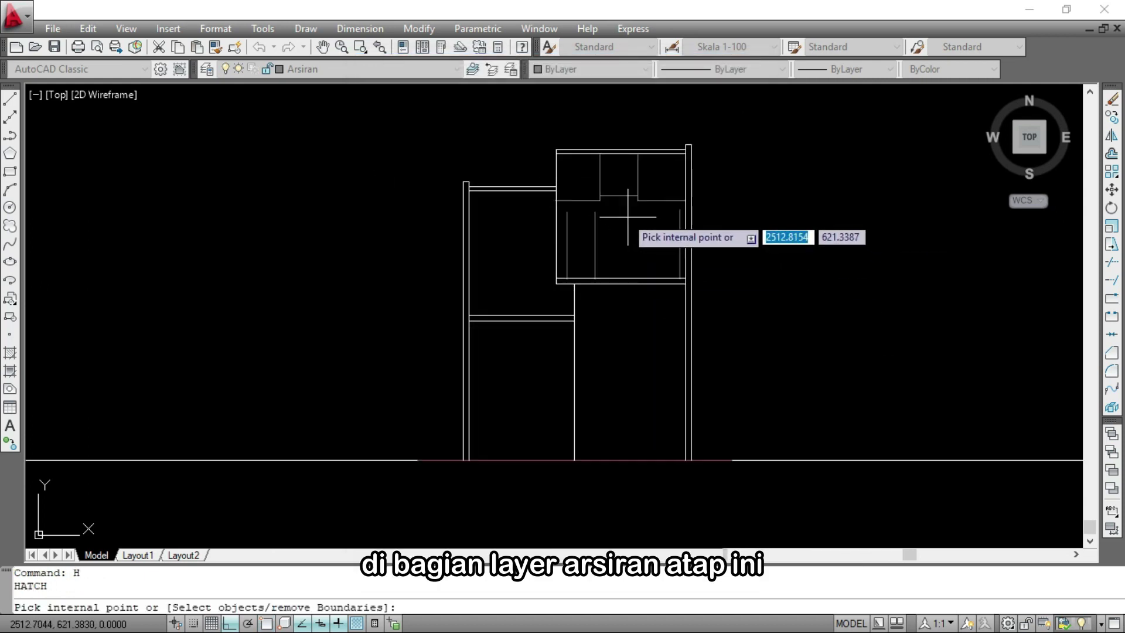
click(623, 215)
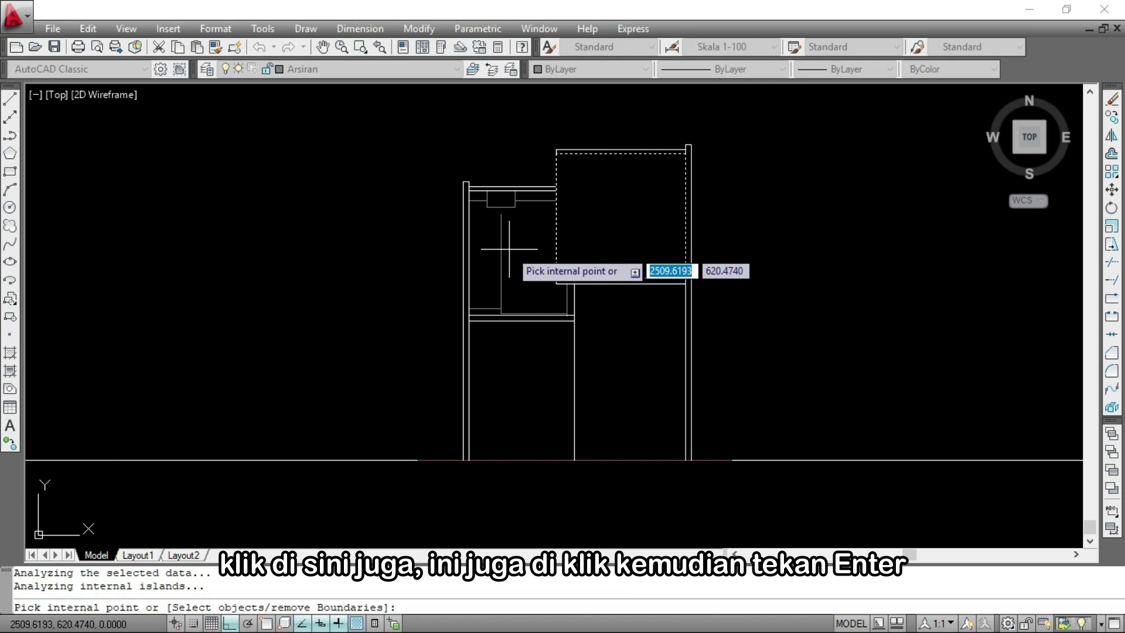
key(Return)
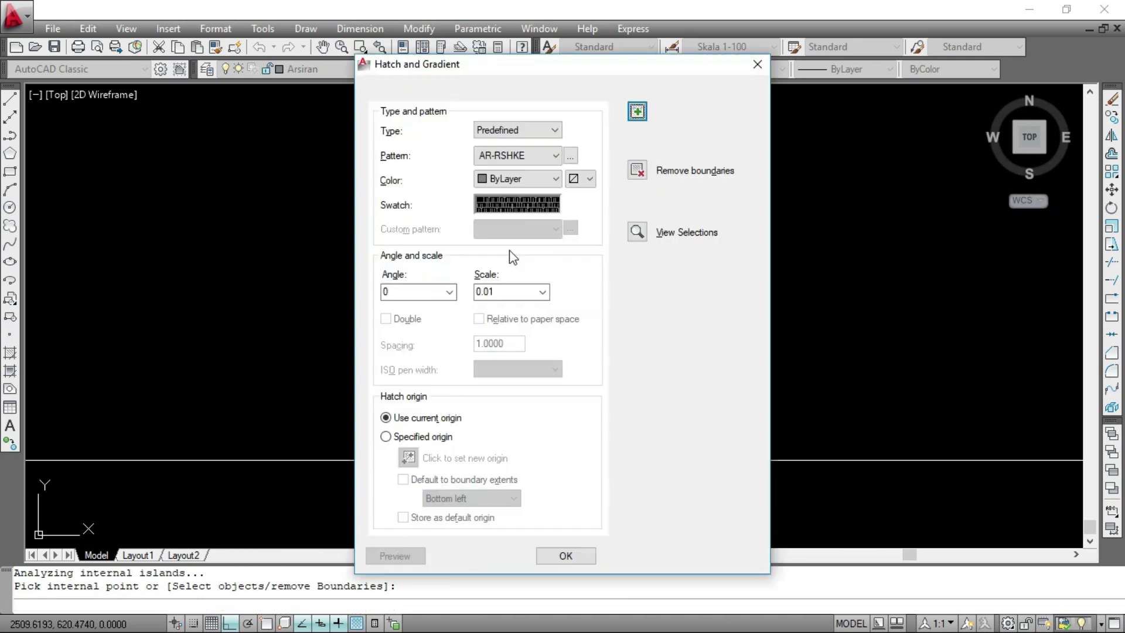
click(403, 557)
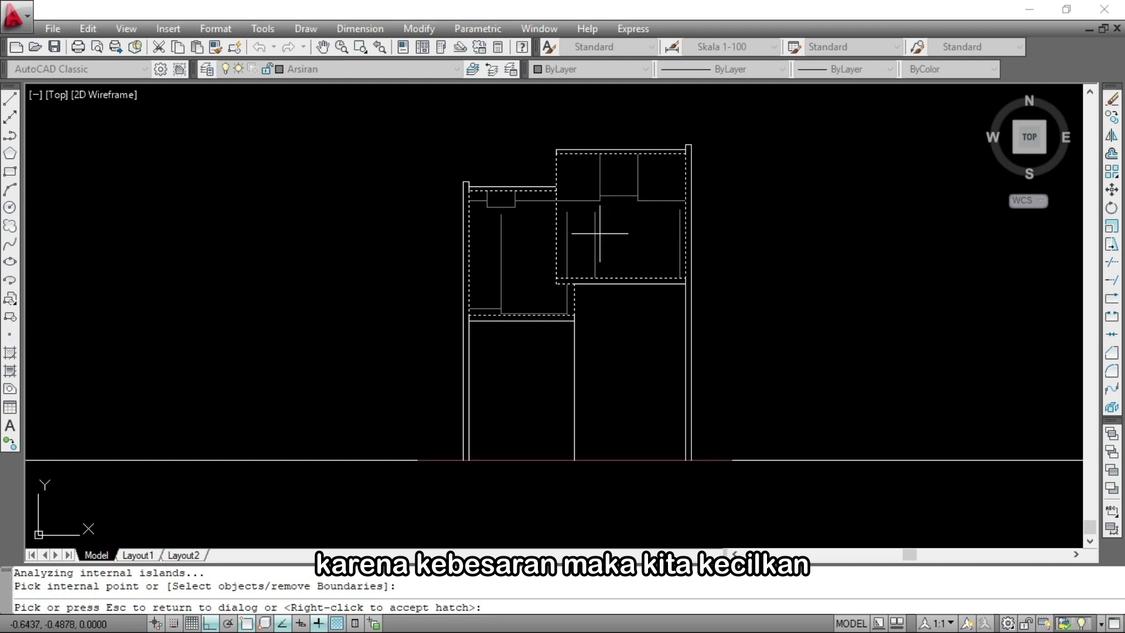
Set the roof hatch scale to 0.001 and preview it again
key(Escape)
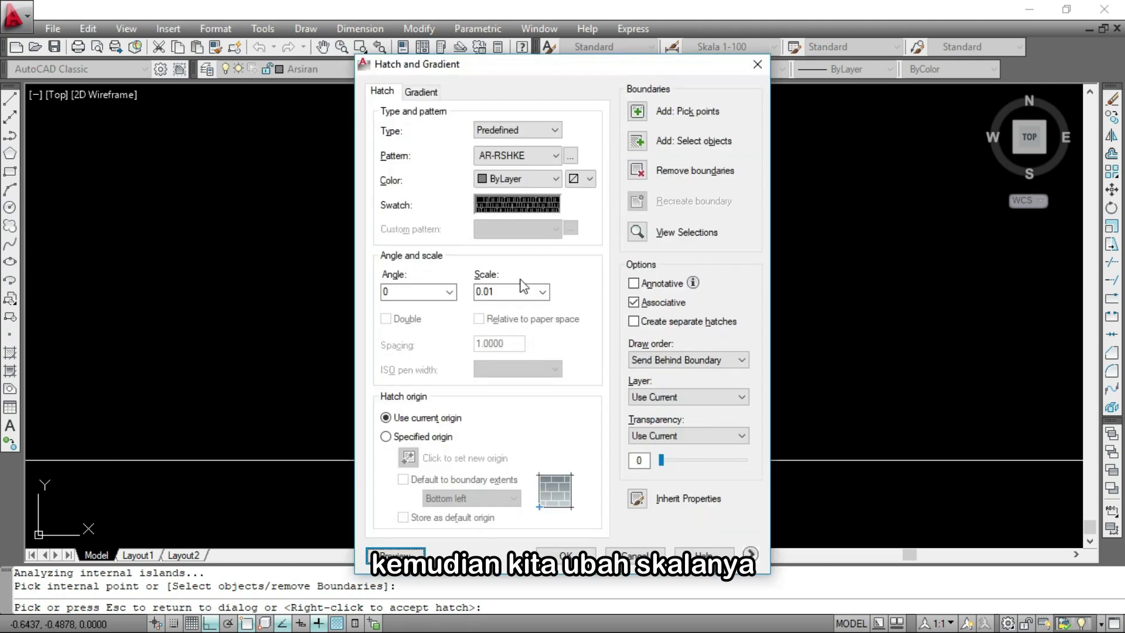
text(0)
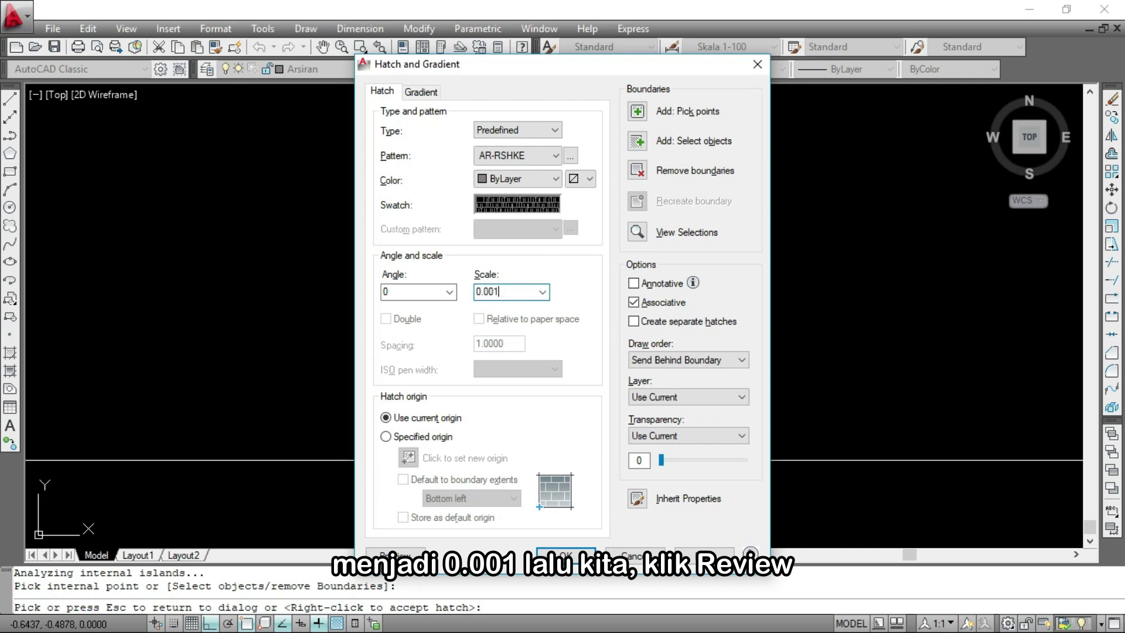
click(396, 555)
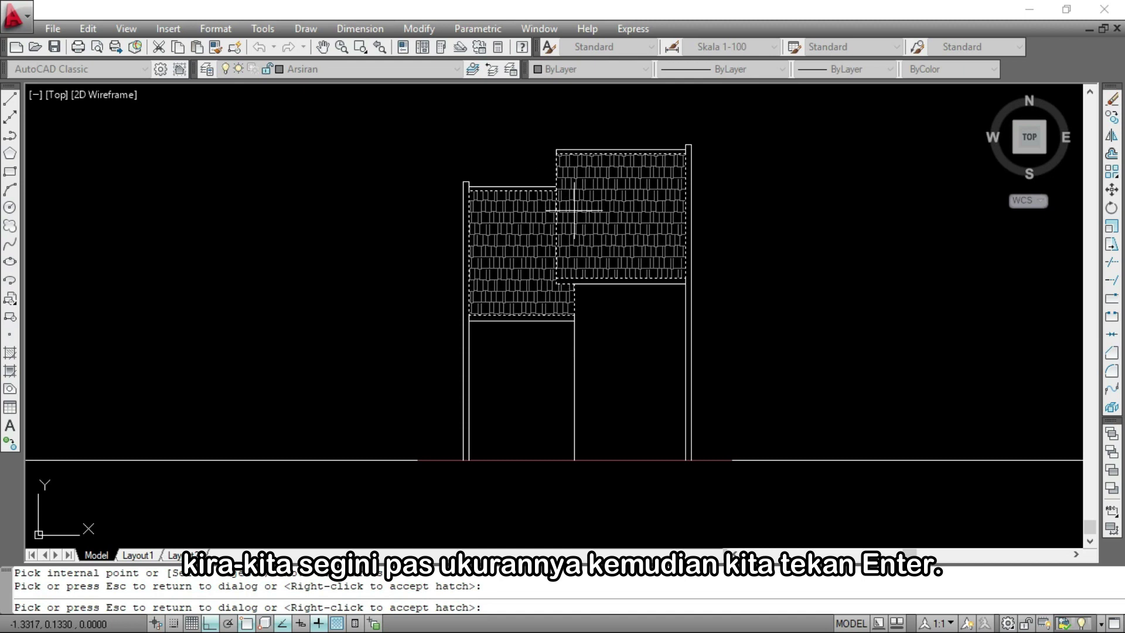
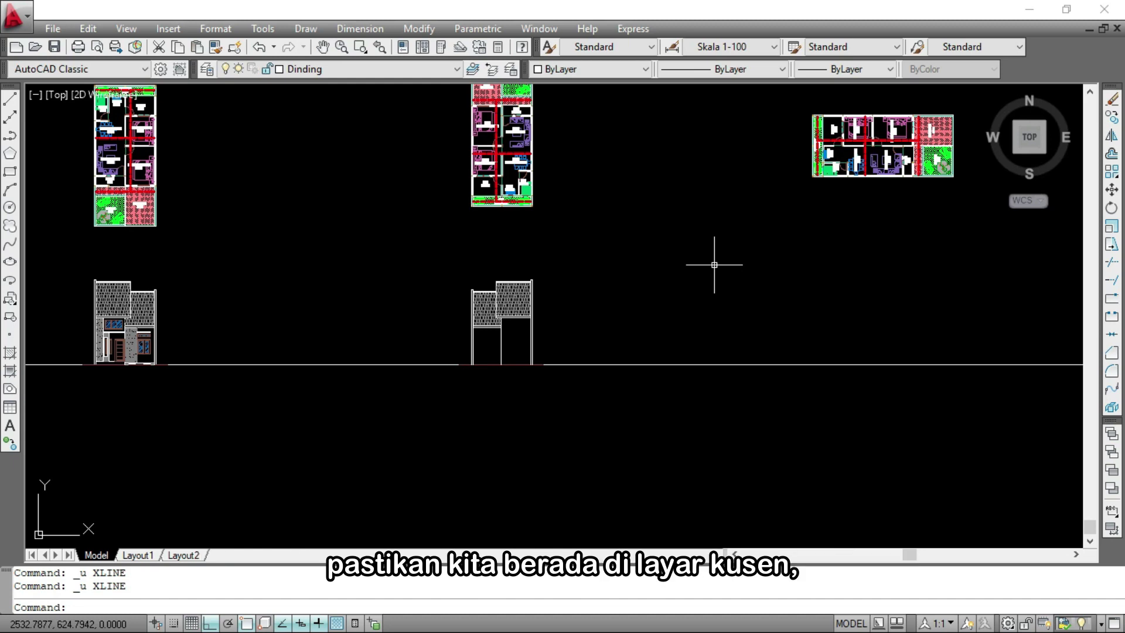
Make Kusen the current layer and draw a vertical construction line from the left outer corner of the terrace double window's frame
click(457, 68)
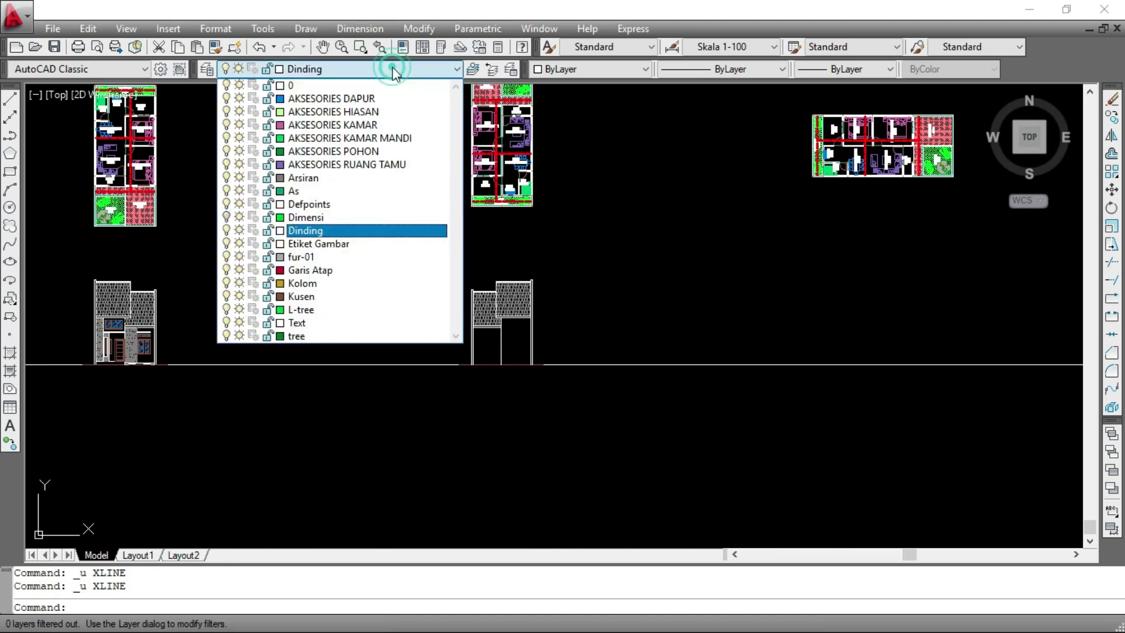
click(291, 297)
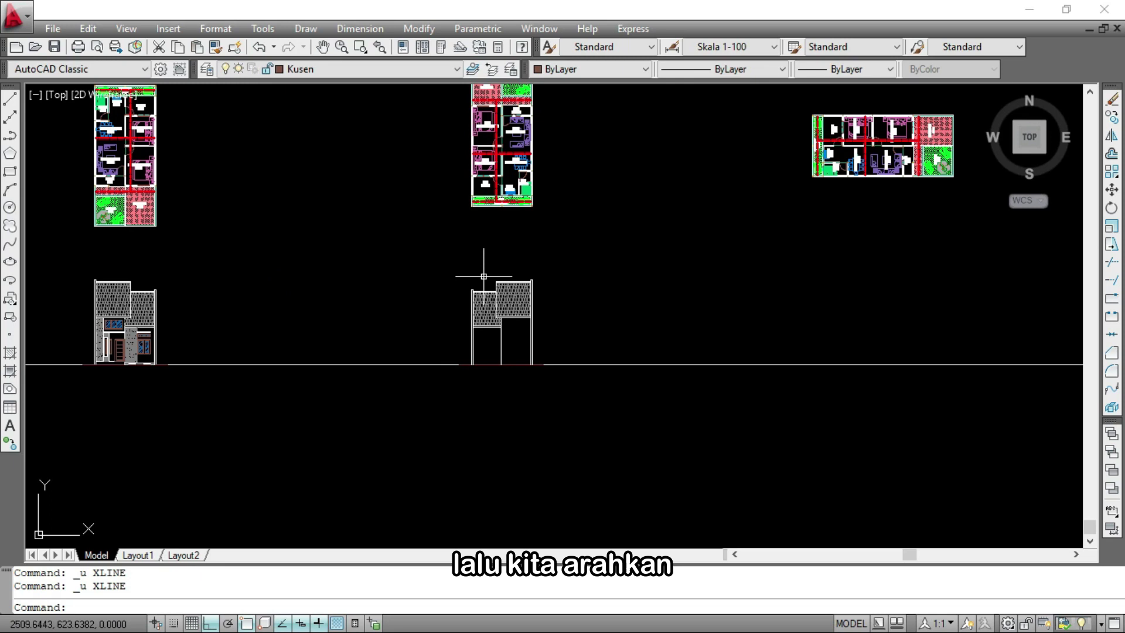
scroll(484, 276, up, 2)
scroll(504, 154, up, 6)
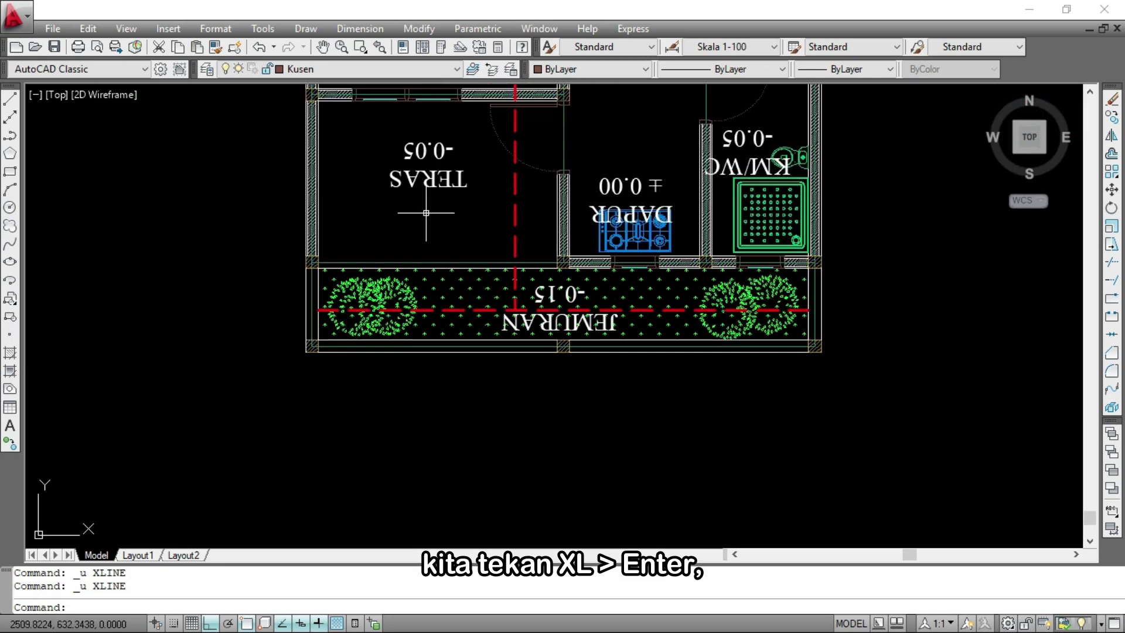
text(xl)
key(Return)
scroll(352, 128, up, 3)
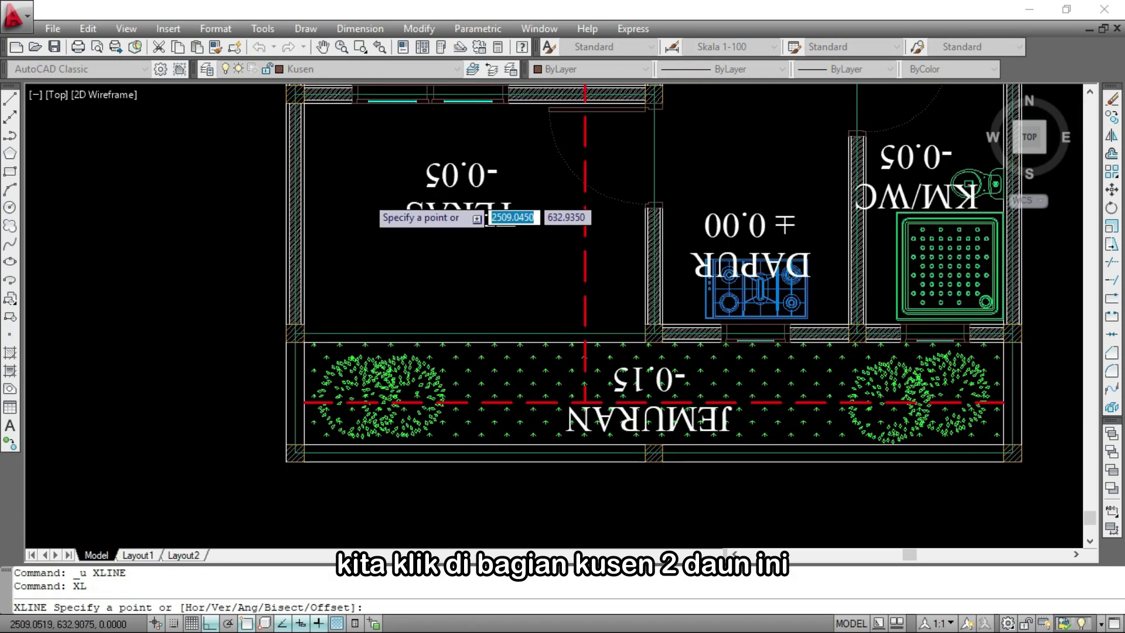
scroll(351, 128, up, 3)
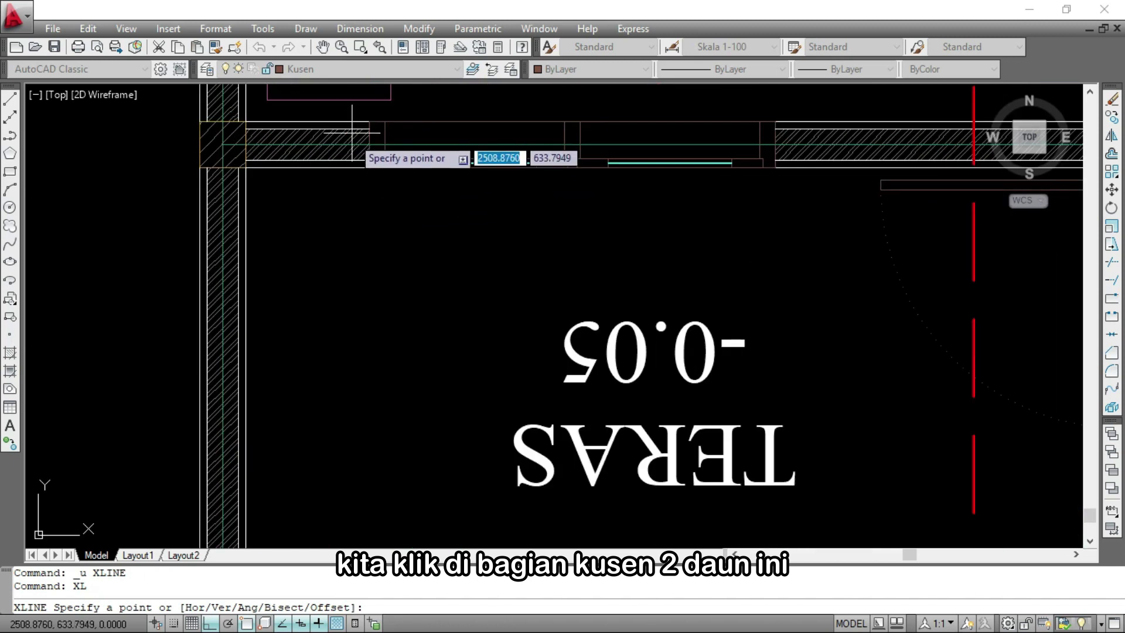
click(369, 168)
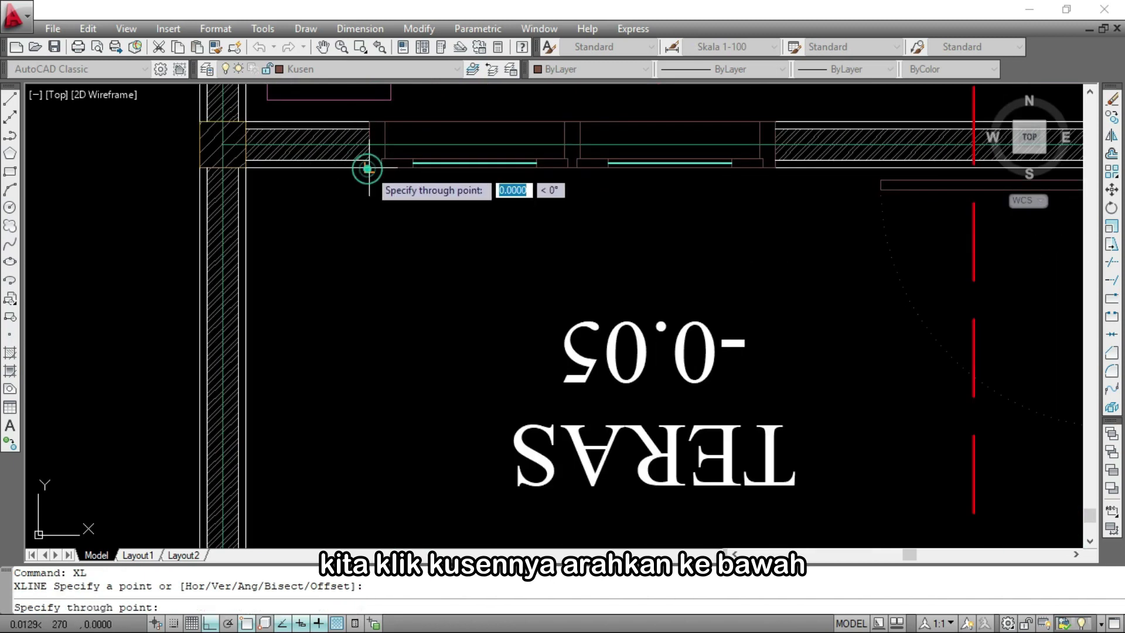
click(360, 362)
key(Return)
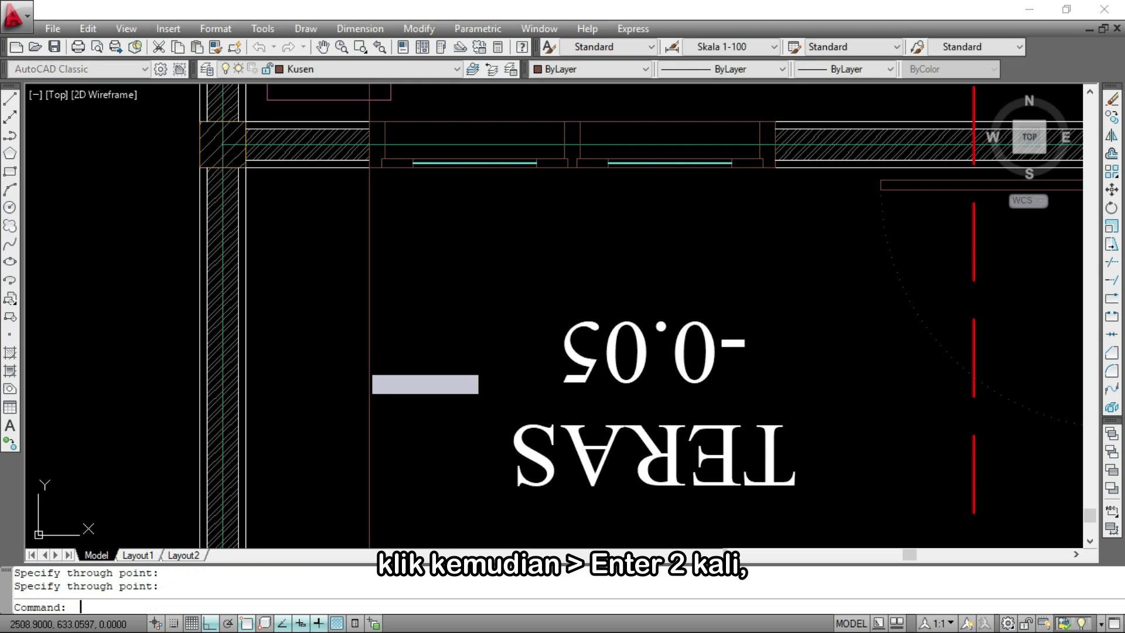
Draw a vertical construction line from the left sash's outer corner on the terrace double window
key(Return)
click(383, 164)
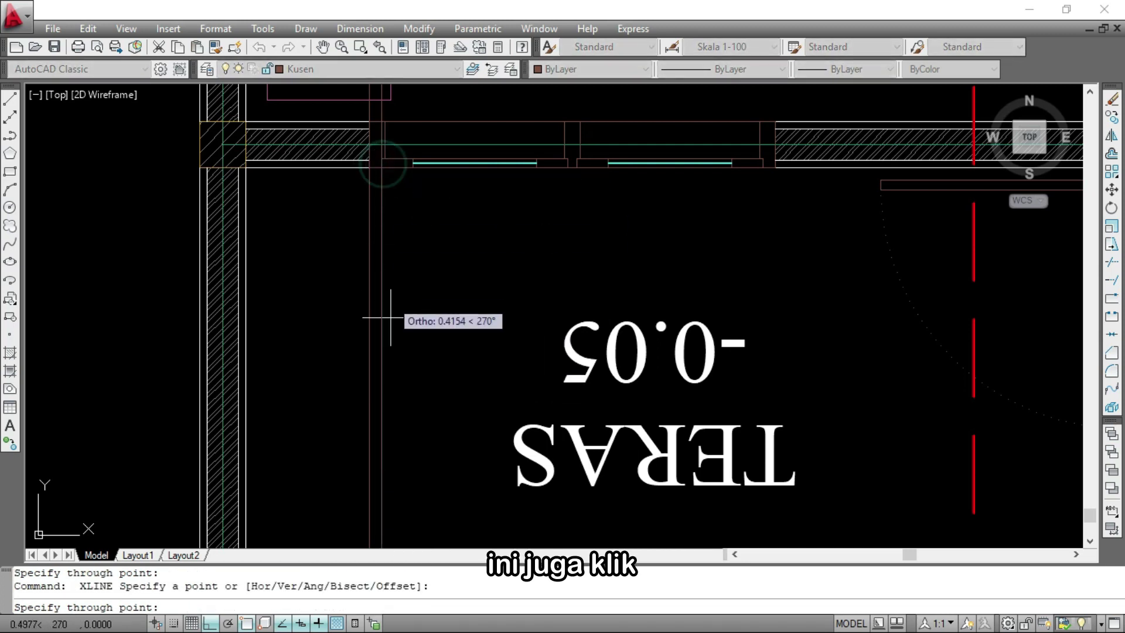
click(389, 377)
key(Return)
Draw two vertical construction lines along both edges of the terrace double window's middle mullion
key(Return)
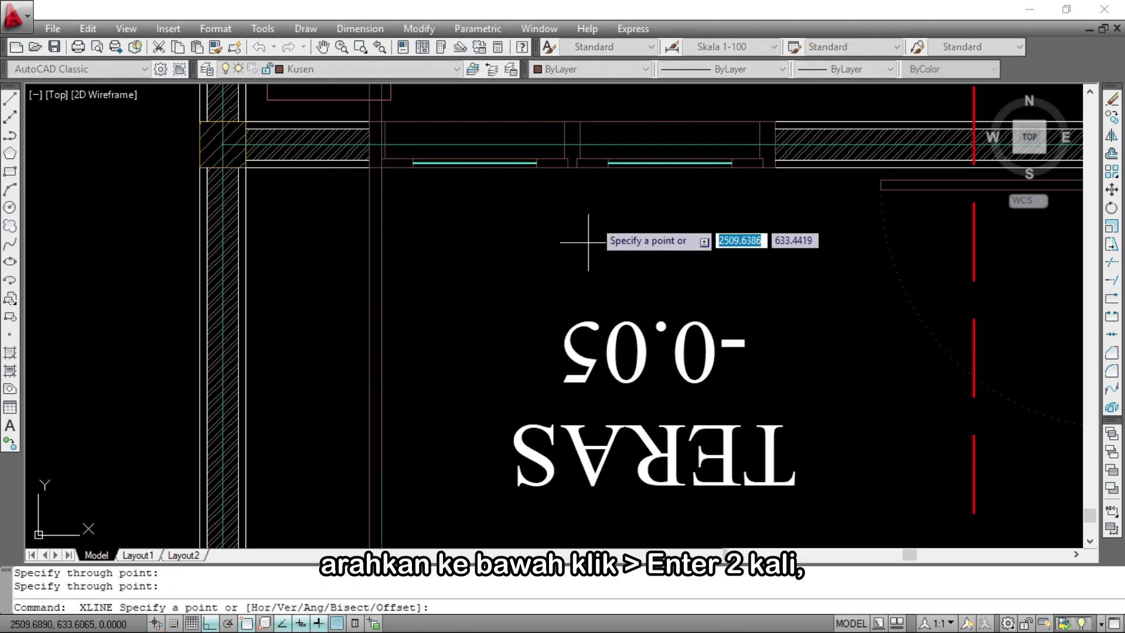
scroll(615, 173, up, 3)
click(566, 167)
click(487, 404)
key(Return)
key(Return)
click(540, 159)
click(548, 344)
key(Return)
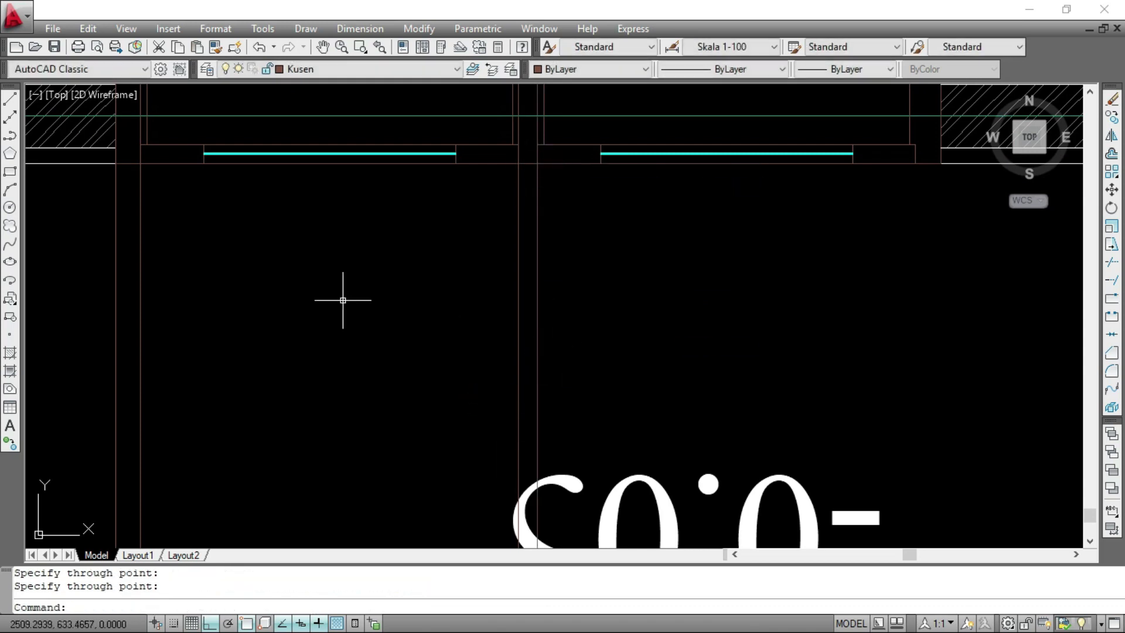
Draw two vertical construction lines along the inner and outer edges of the terrace double window's right jamb
scroll(586, 258, up, 6)
key(Return)
click(567, 209)
click(569, 363)
key(Return)
key(Return)
click(598, 209)
click(599, 352)
key(Return)
Draw vertical construction lines from the outer frame corner and the sash corner at the DAPUR window's left jamb
scroll(475, 143, down, 8)
scroll(472, 216, down, 4)
scroll(591, 310, up, 2)
scroll(567, 271, up, 6)
scroll(493, 262, up, 2)
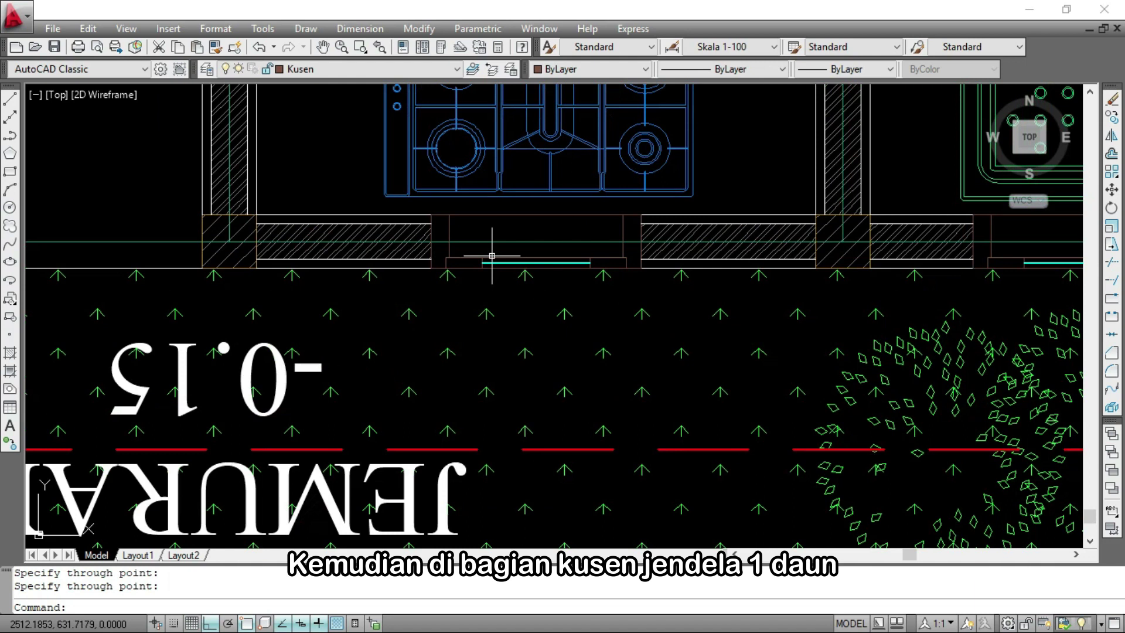
scroll(432, 267, up, 3)
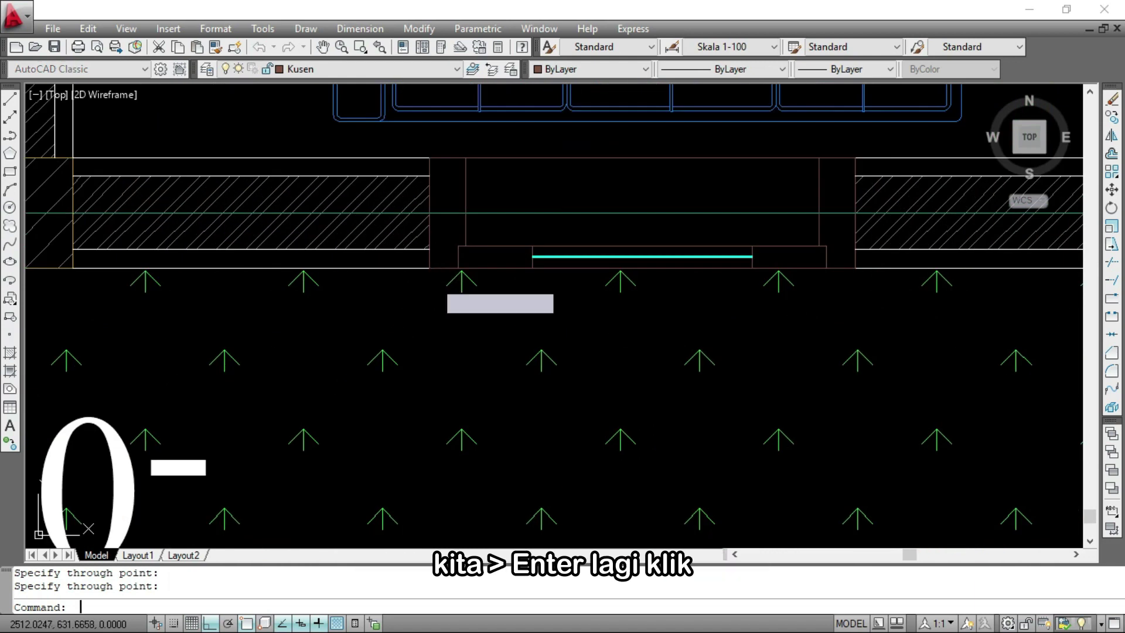
key(Return)
click(430, 268)
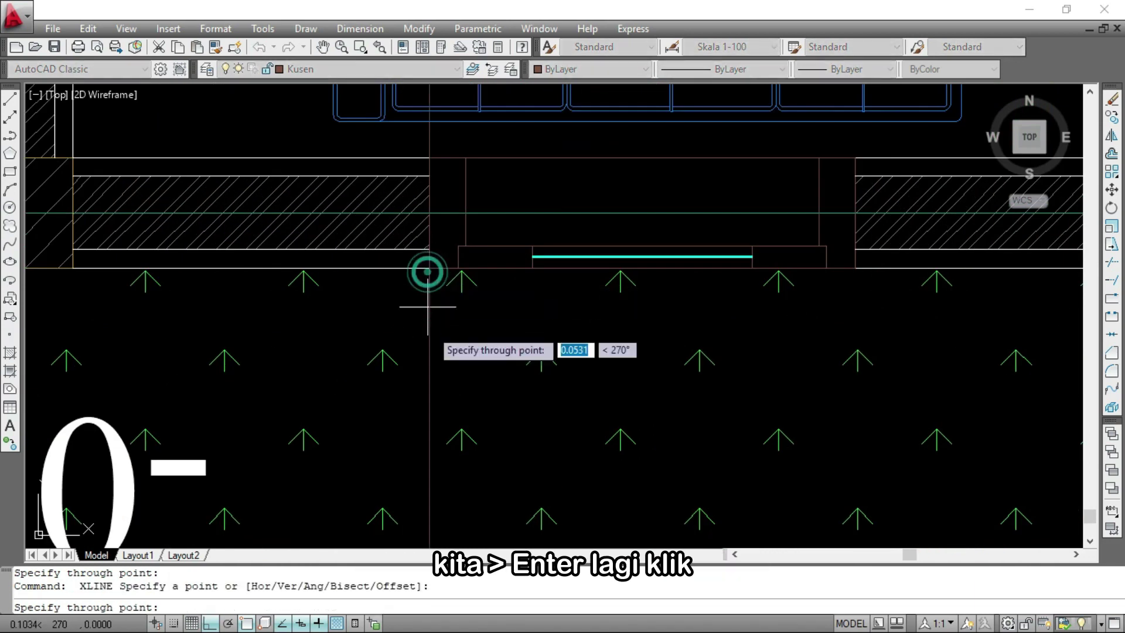
click(422, 434)
key(Return)
key(Return)
click(458, 268)
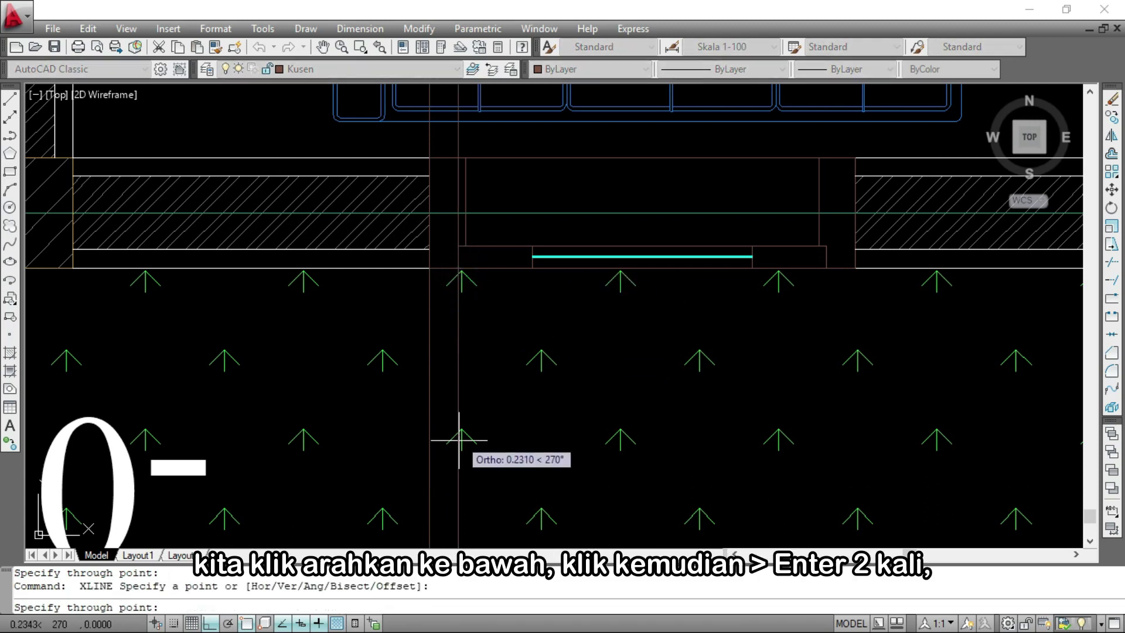
click(458, 479)
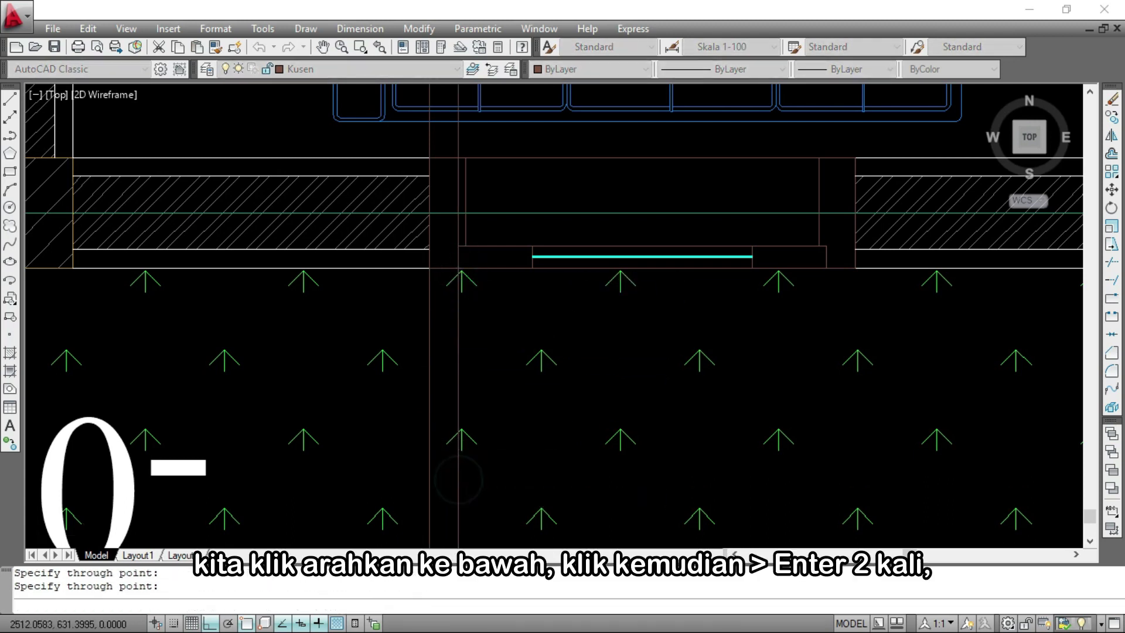
key(Return)
Draw vertical construction lines along both edges of the DAPUR window's right jamb
key(Return)
scroll(797, 301, up, 3)
click(870, 227)
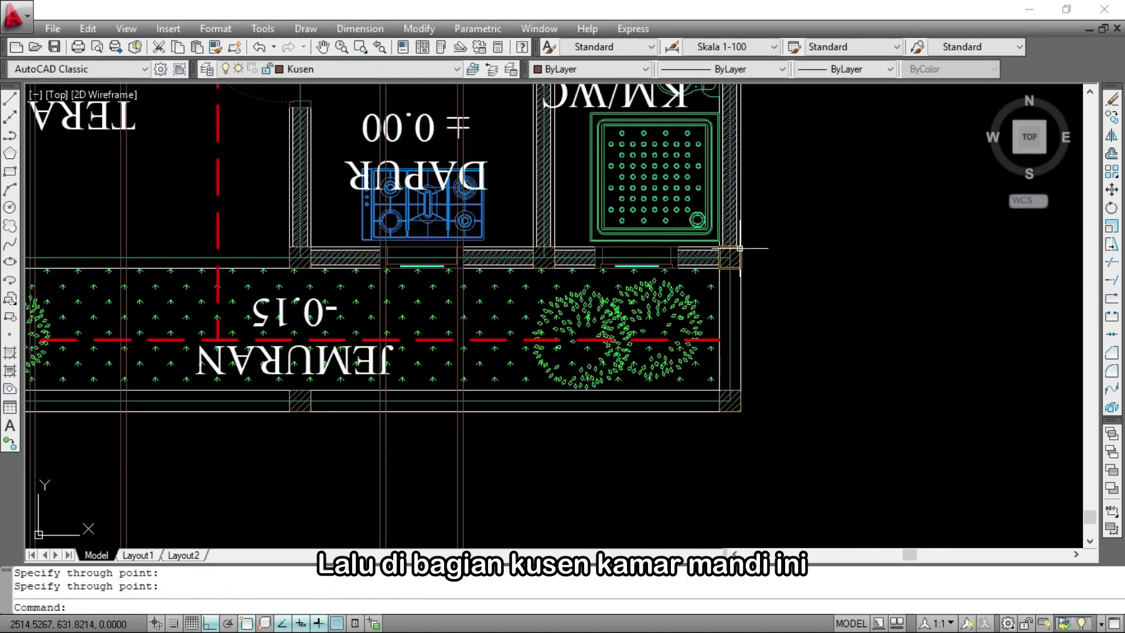
Draw vertical construction lines from the outer frame corner and the sash corner at the KM/WC window's left jamb
scroll(570, 284, up, 2)
scroll(604, 344, down, 2)
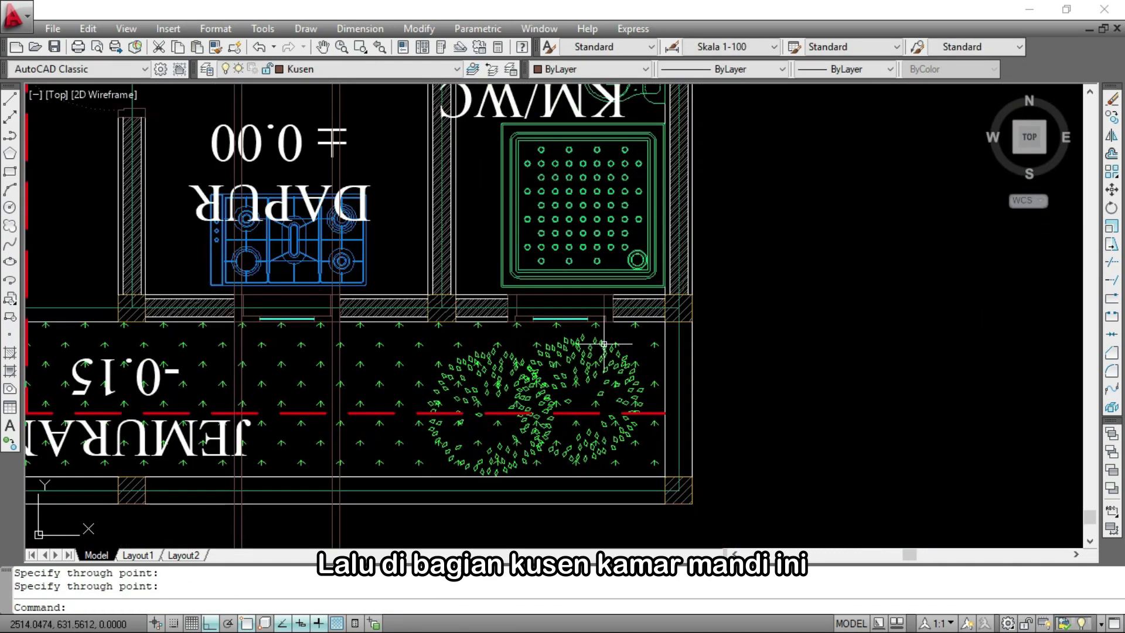
middle_drag(615, 256, 631, 289)
scroll(631, 289, down, 1)
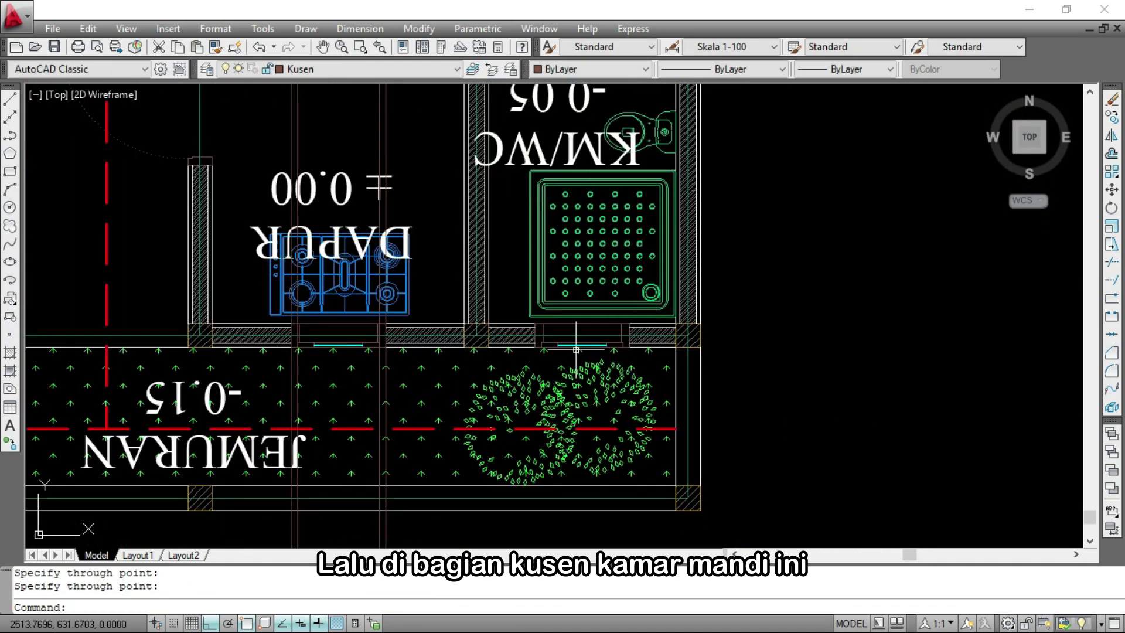
scroll(576, 350, up, 5)
key(Return)
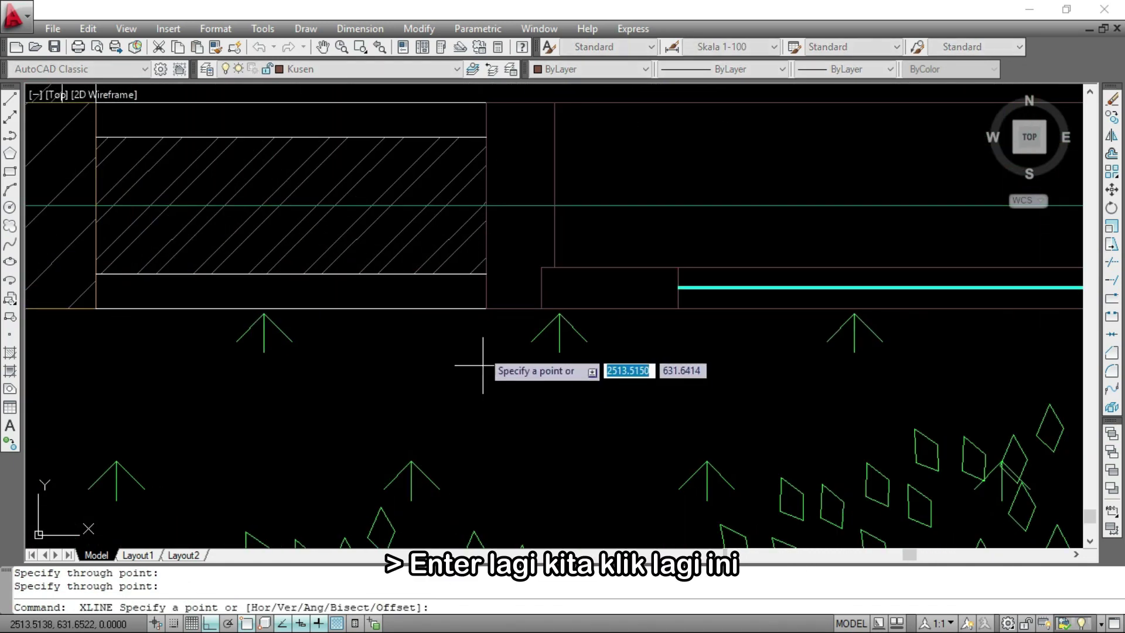
click(486, 309)
click(482, 467)
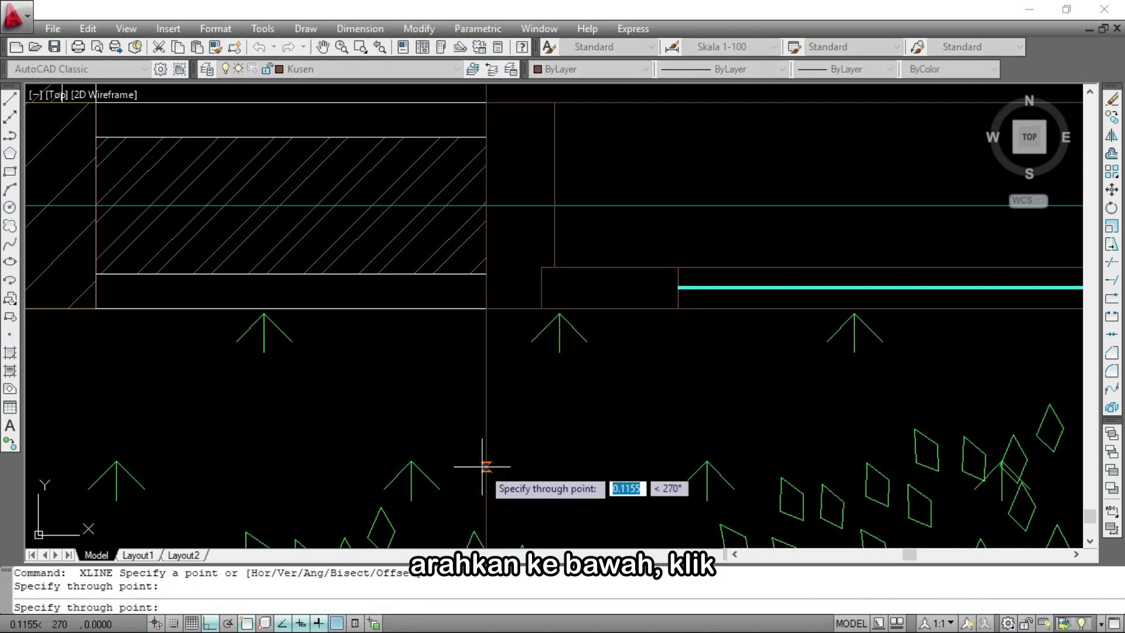
key(Return)
key(Return)
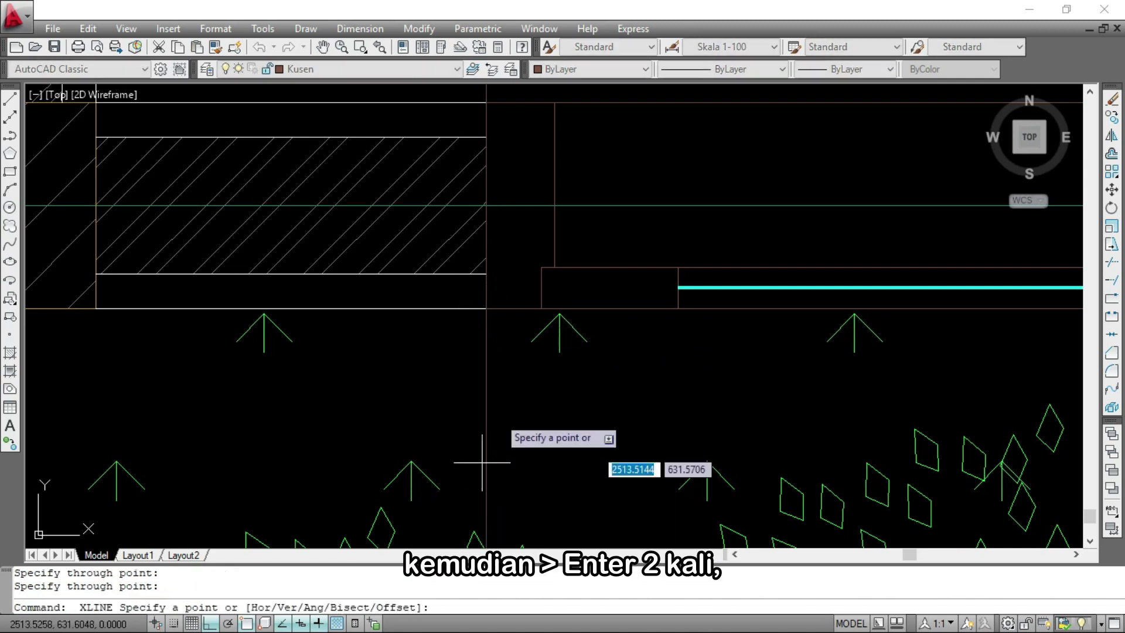
click(541, 309)
click(522, 473)
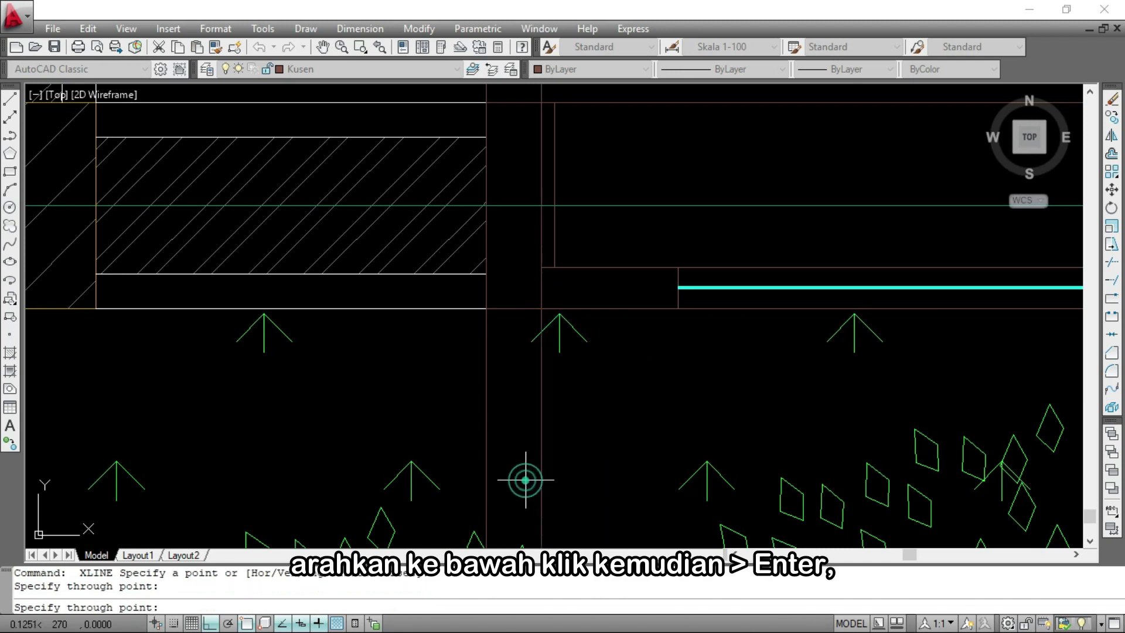
key(Return)
Draw vertical construction lines along both edges of the KM/WC window's right jamb
scroll(397, 337, down, 3)
key(Return)
scroll(725, 336, up, 1)
click(719, 320)
click(718, 394)
key(Return)
key(Return)
click(749, 320)
click(736, 382)
key(Return)
Draw a horizontal construction line from the top outer corner of the double window's frame in the finished front elevation
scroll(669, 229, down, 12)
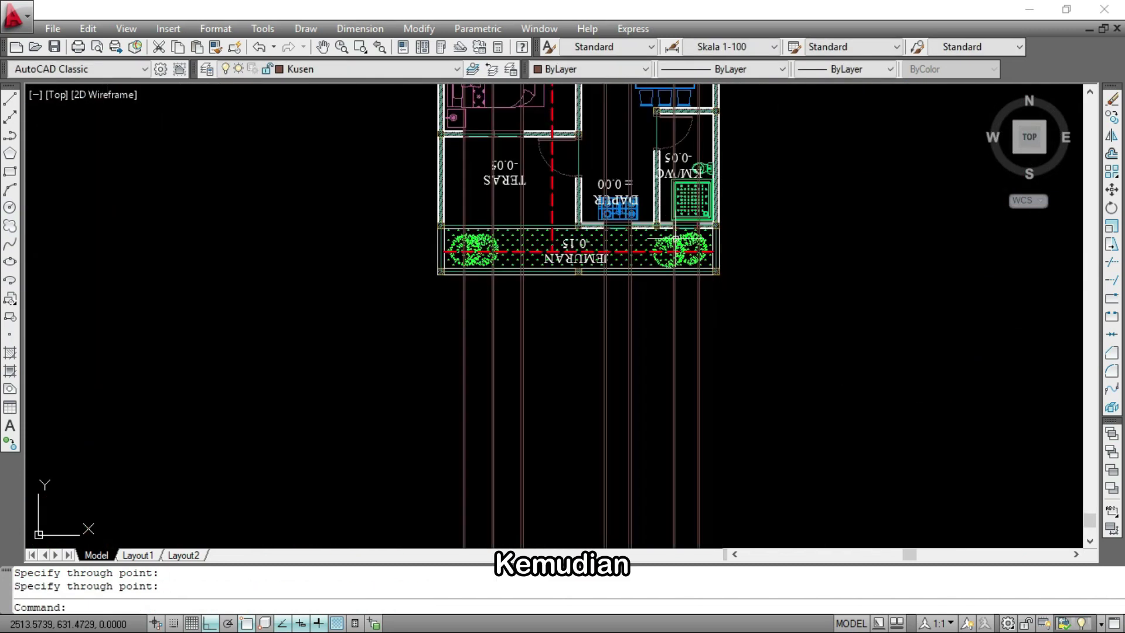
scroll(656, 416, up, 3)
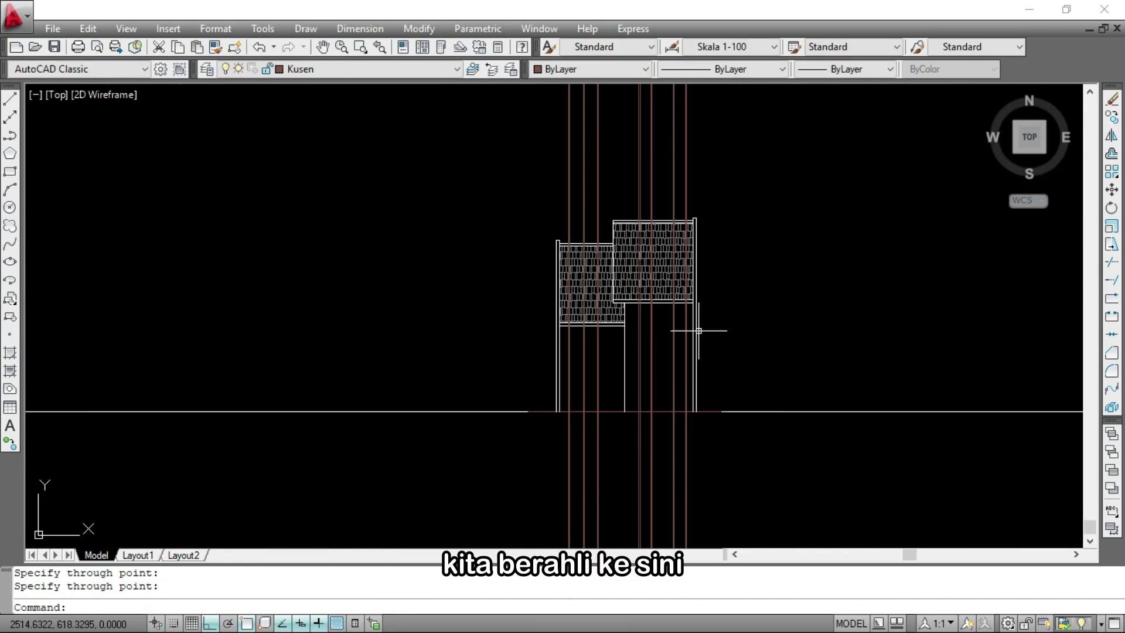
scroll(661, 324, up, 2)
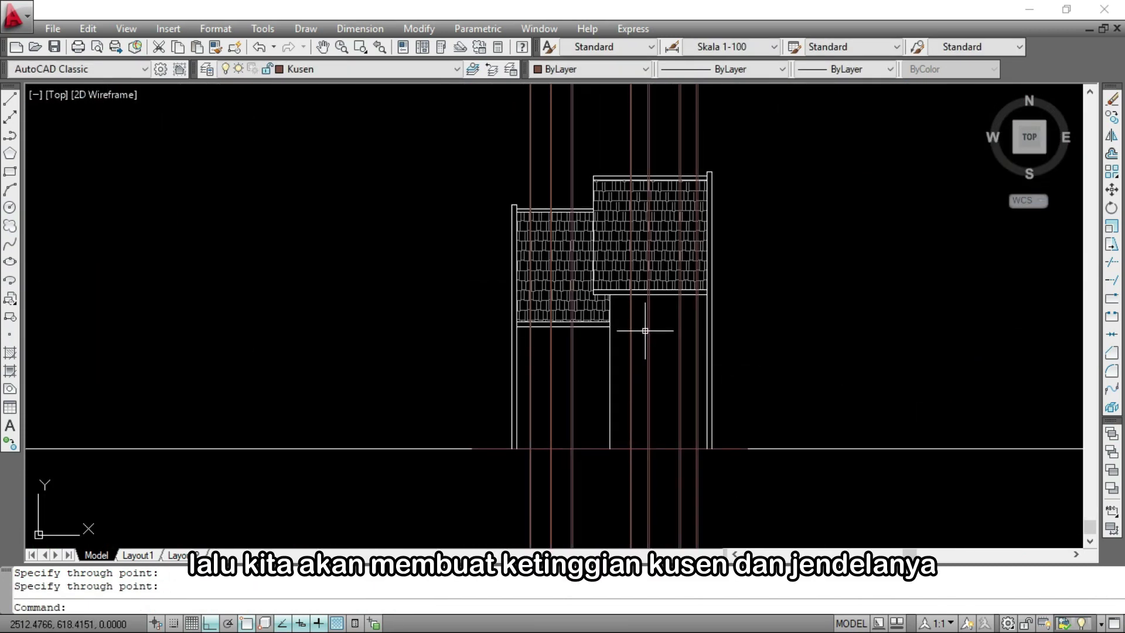
scroll(680, 341, down, 12)
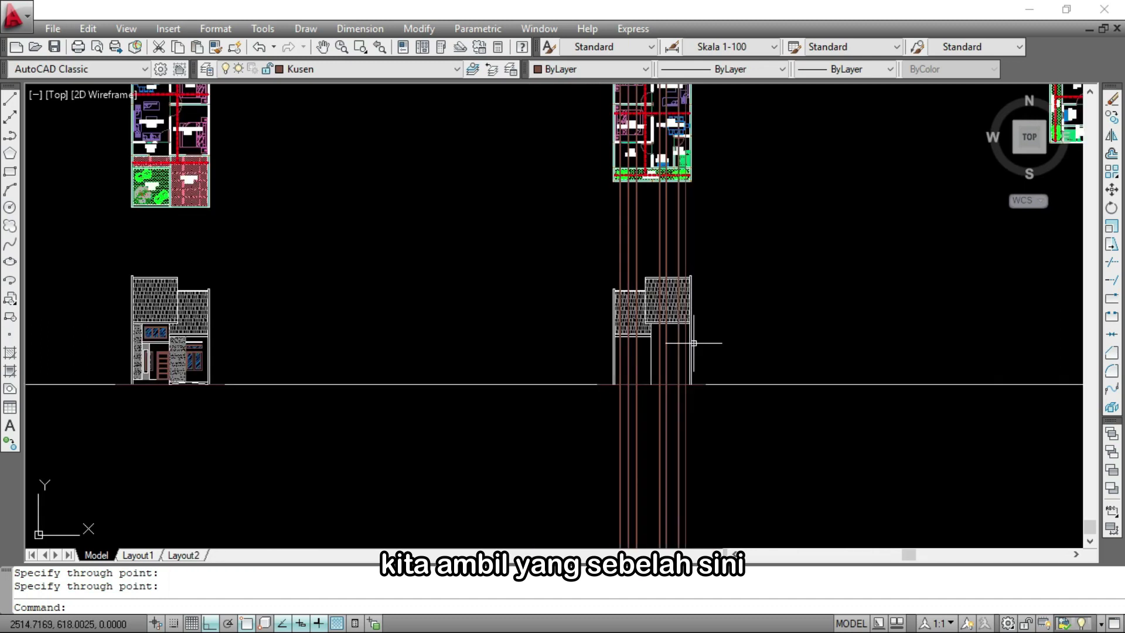
scroll(437, 342, up, 5)
scroll(602, 344, up, 5)
scroll(610, 381, up, 6)
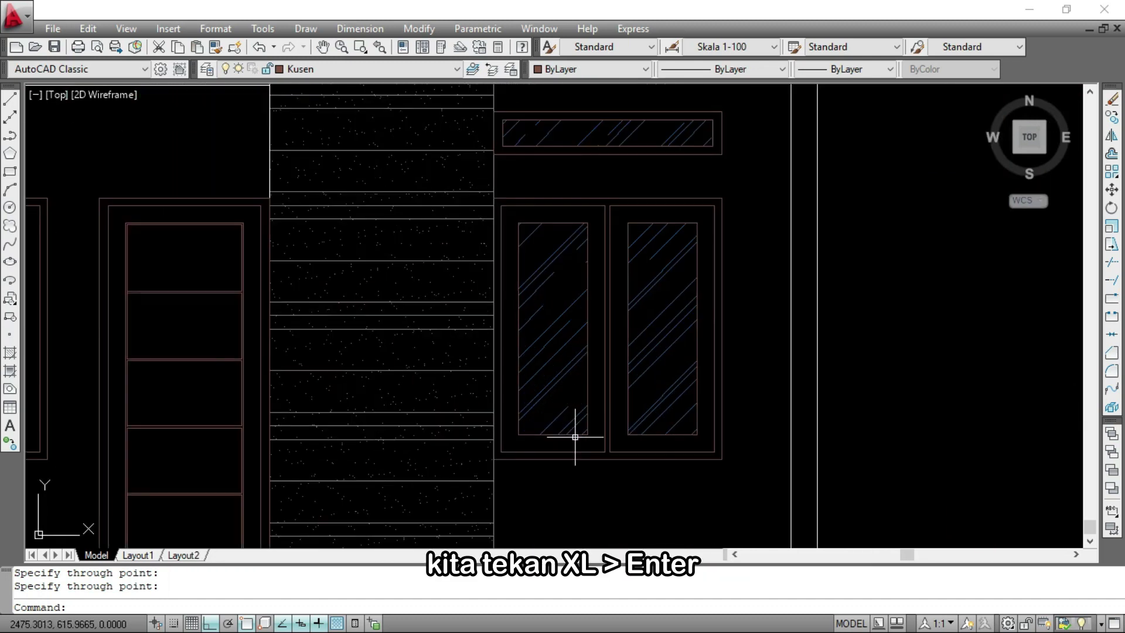
text(l)
key(Return)
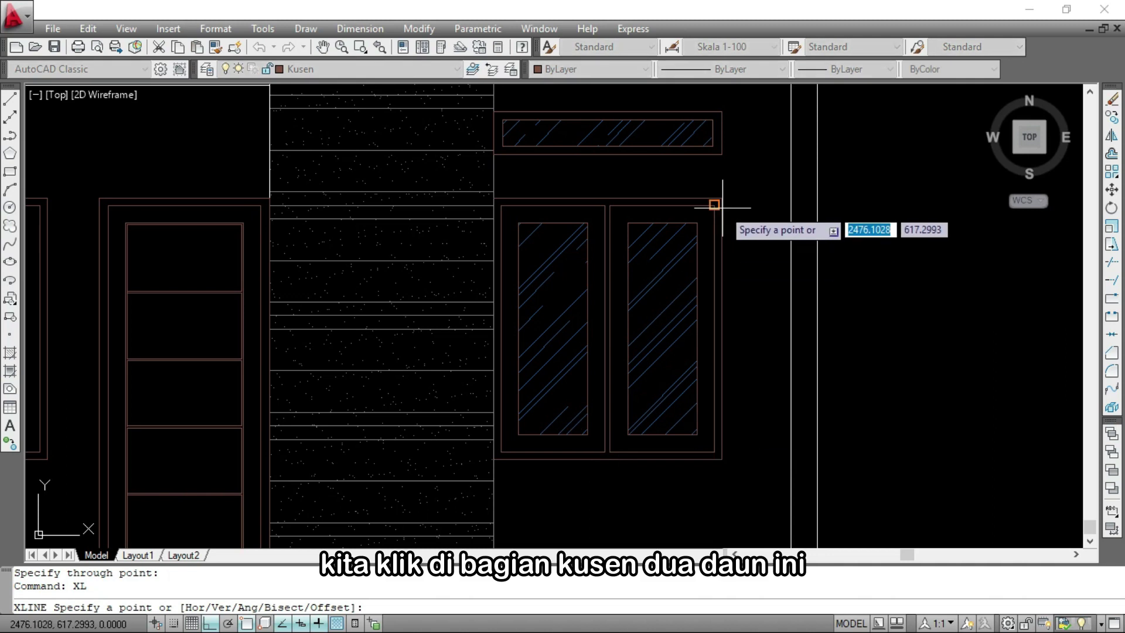
scroll(762, 205, up, 3)
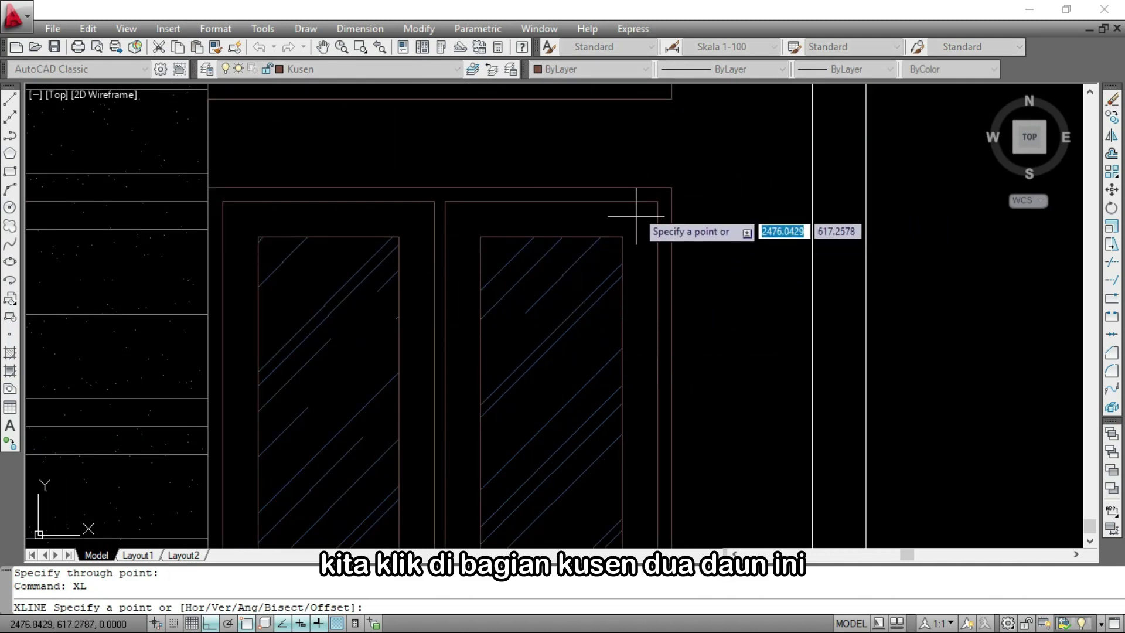
click(671, 187)
scroll(269, 319, down, 2)
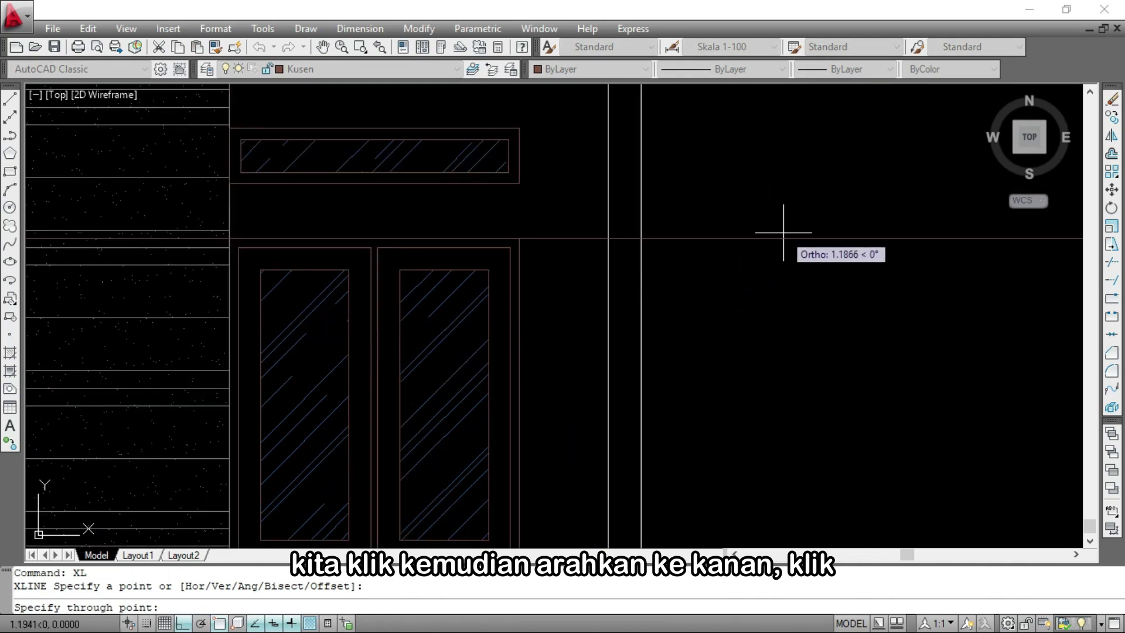
click(751, 230)
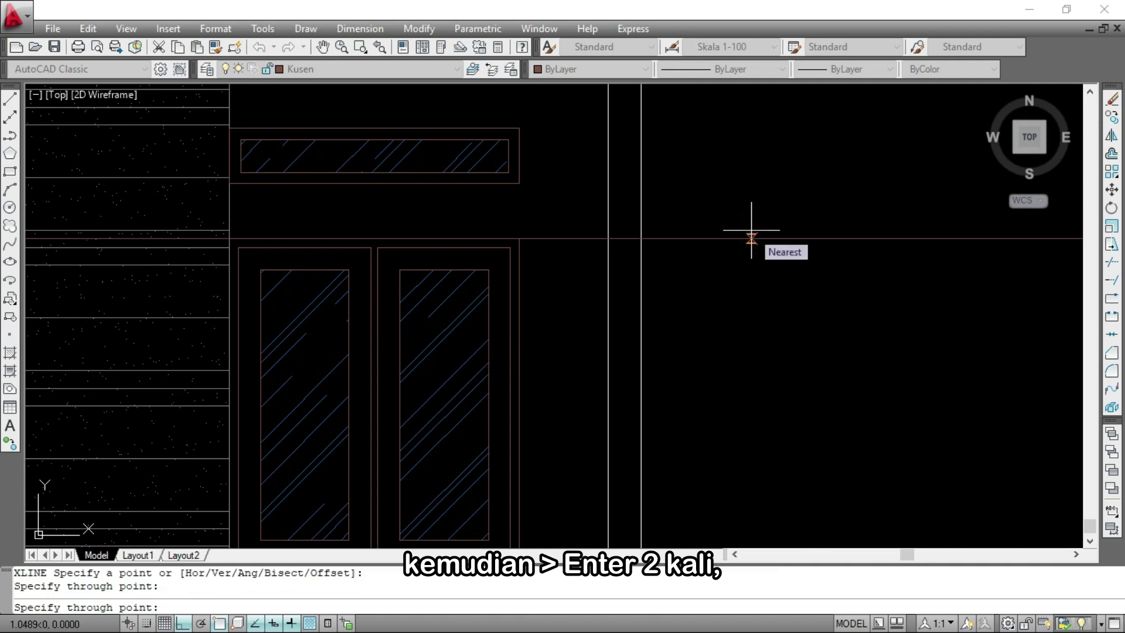
key(Return)
Draw a horizontal construction line from the top inner corner of the front elevation's double window frame
key(Return)
scroll(454, 246, up, 2)
click(534, 246)
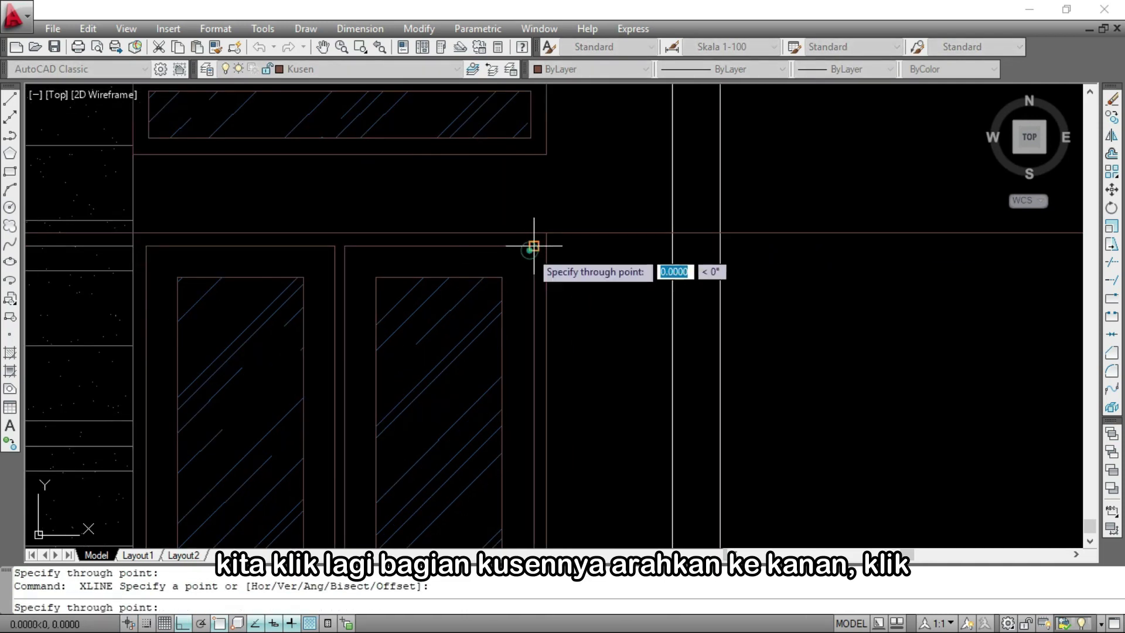
click(857, 271)
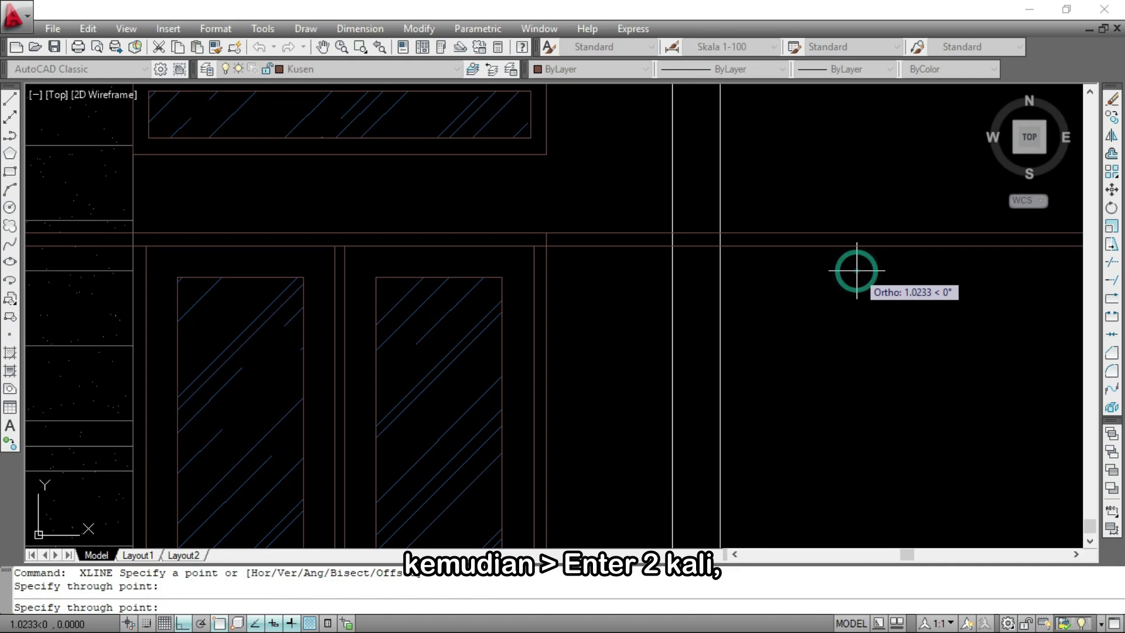
key(Return)
Draw horizontal construction lines from the bottom inner and bottom outer corners of the front elevation's double window frame
key(Return)
scroll(721, 252, down, 5)
scroll(678, 347, up, 5)
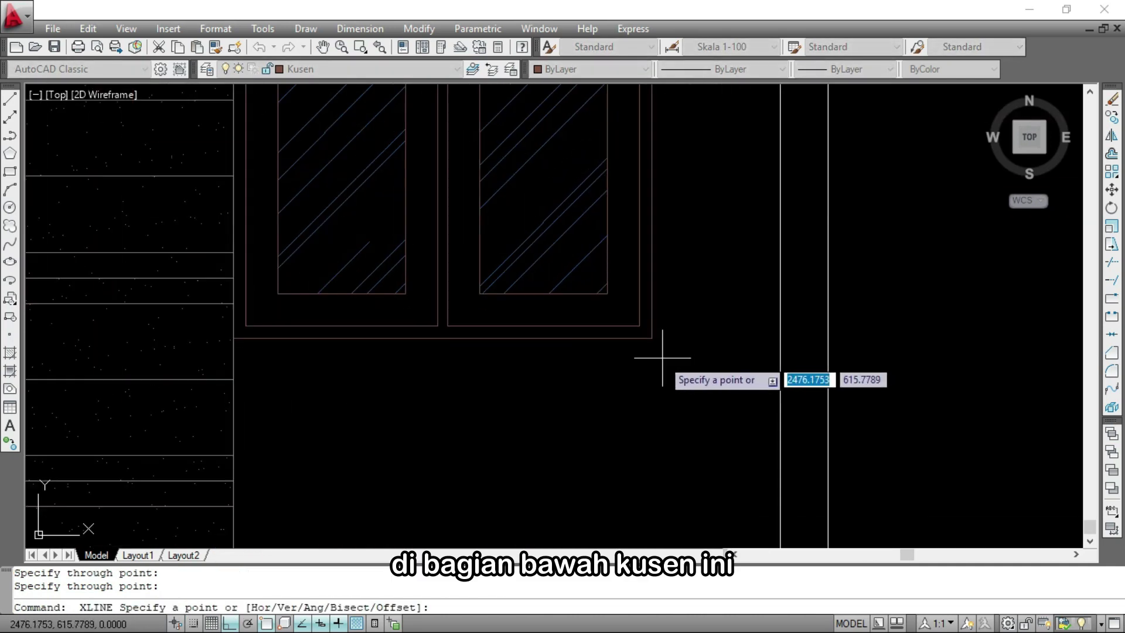
click(652, 338)
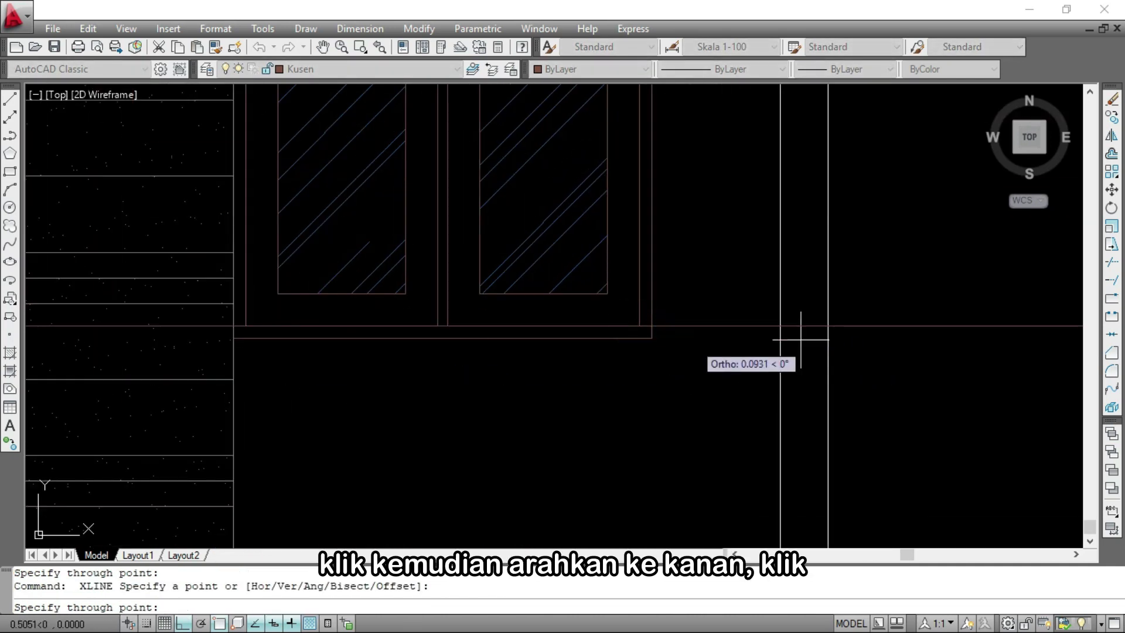
click(950, 325)
key(Return)
key(Return)
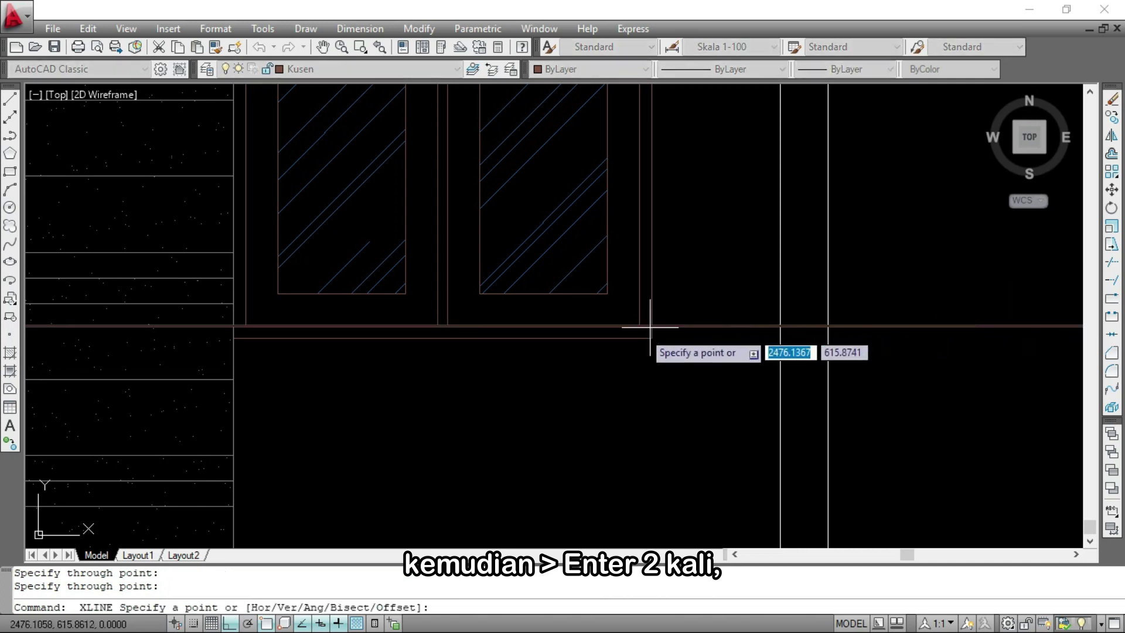
click(652, 337)
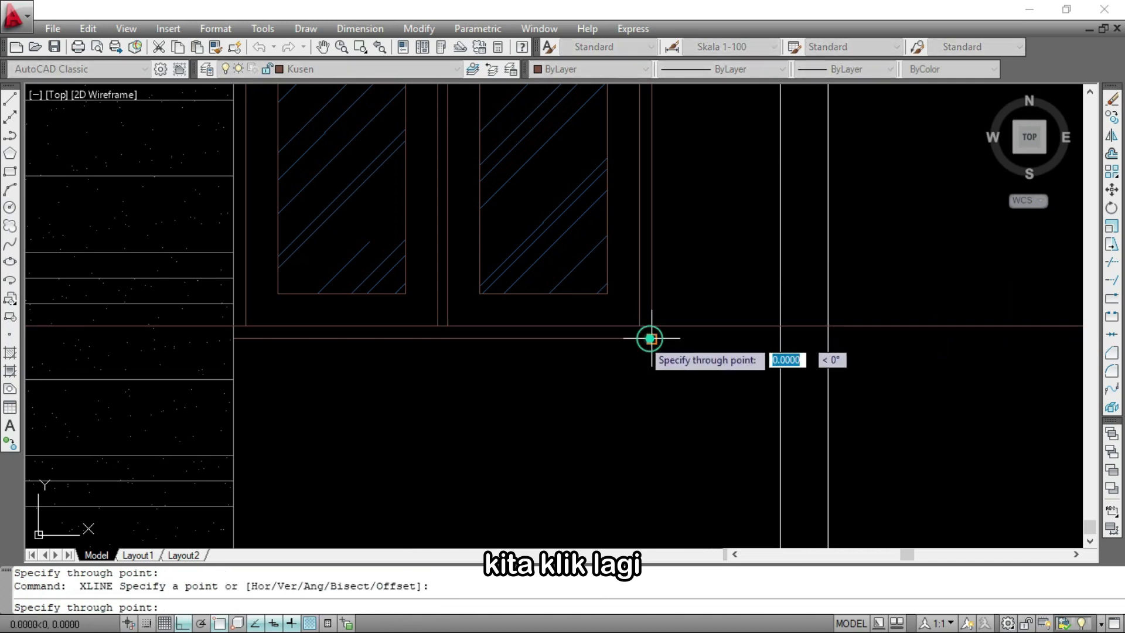
click(906, 339)
key(Return)
Draw horizontal construction lines from the top outer frame corner and top glass corner of the ventilation window above the double window
key(Return)
scroll(773, 432, down, 4)
scroll(673, 327, up, 4)
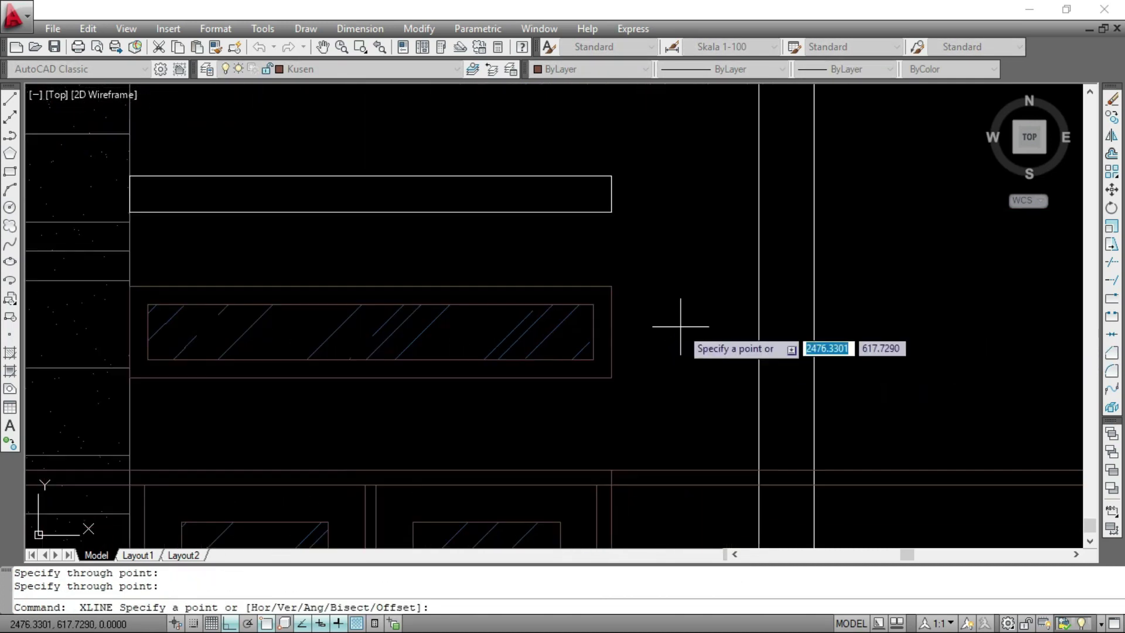
click(612, 286)
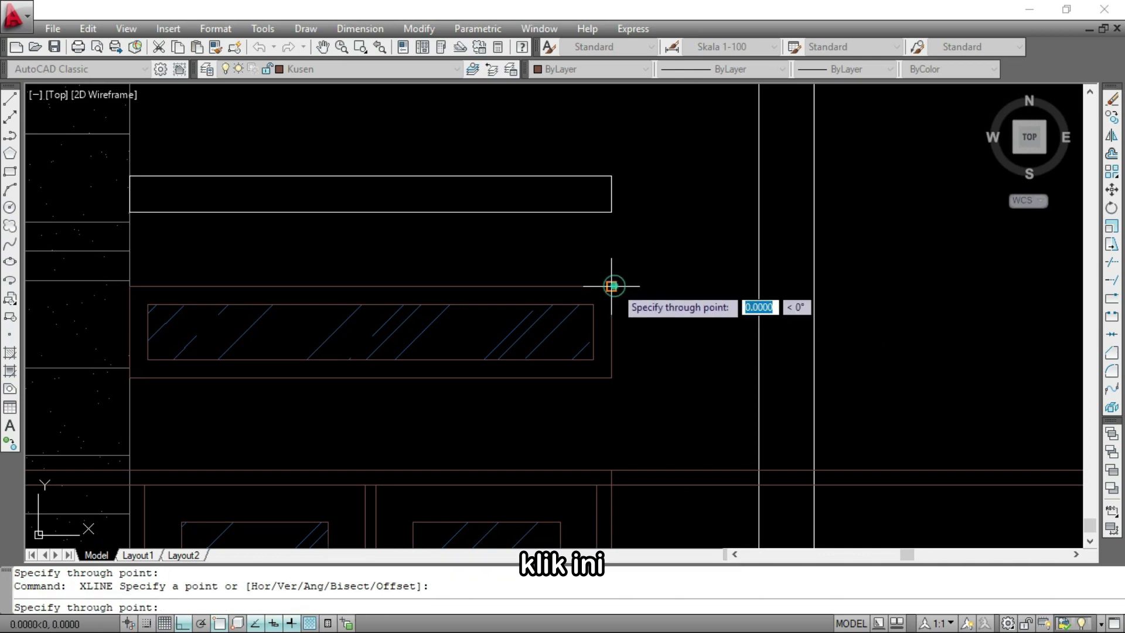
click(934, 283)
key(Return)
key(Return)
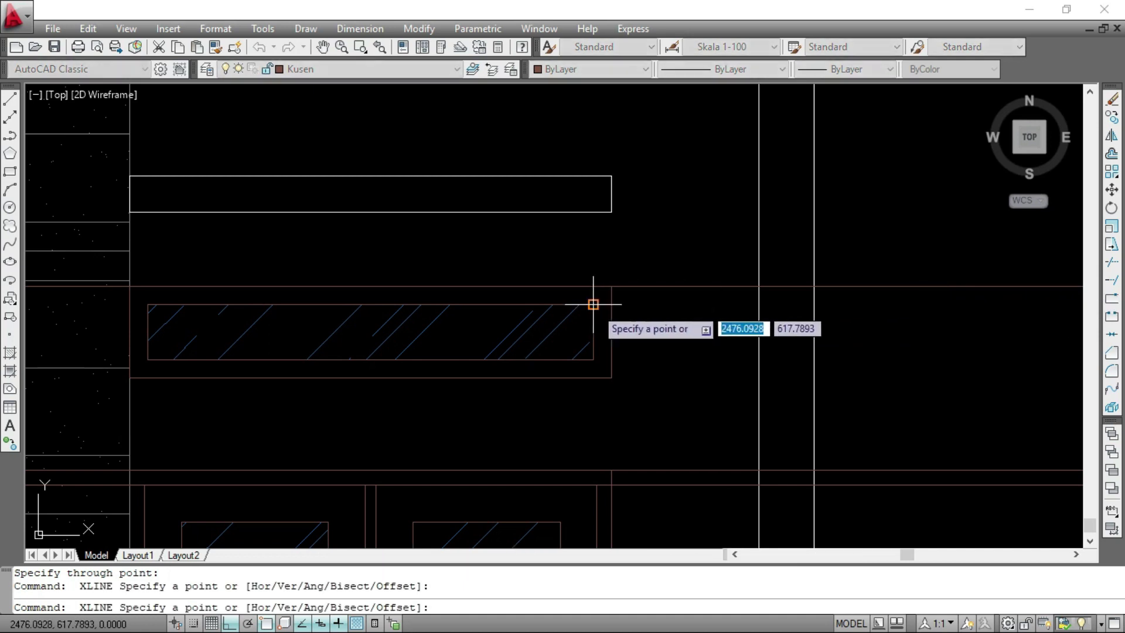
click(593, 305)
click(905, 313)
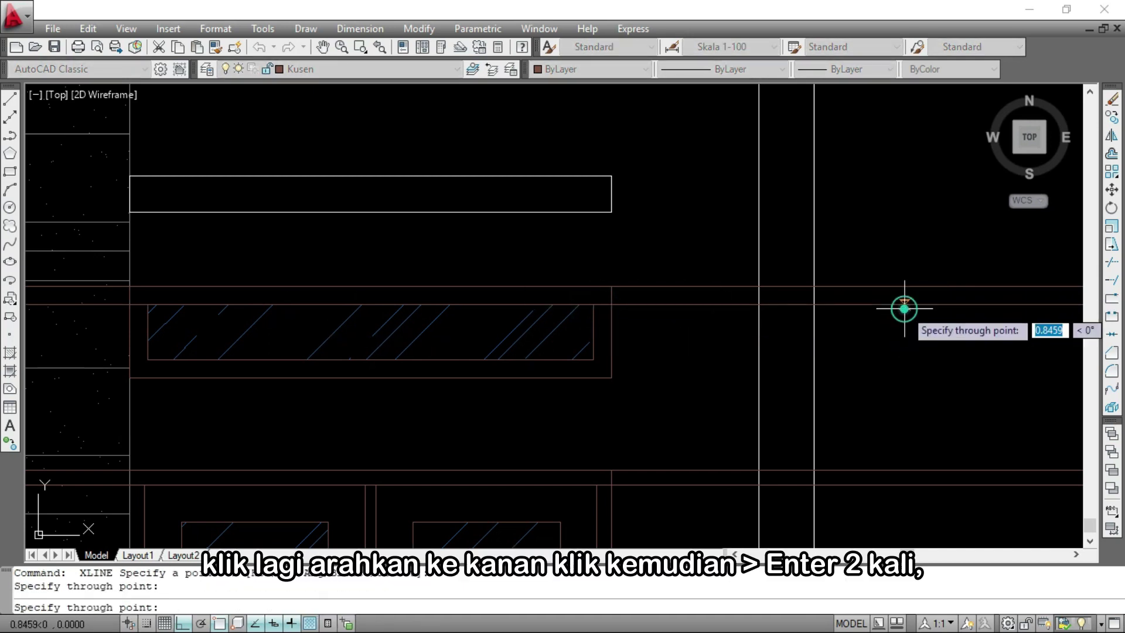
key(Return)
Draw horizontal construction lines from the bottom glass corner and bottom outer frame corner of the ventilation window
key(Return)
click(593, 359)
click(926, 369)
key(Return)
key(Return)
click(611, 378)
click(903, 377)
key(Return)
Copy the front elevation's double window by its top-left frame corner to the matching construction-line intersection in the rear elevation's left bay
scroll(474, 278, down, 15)
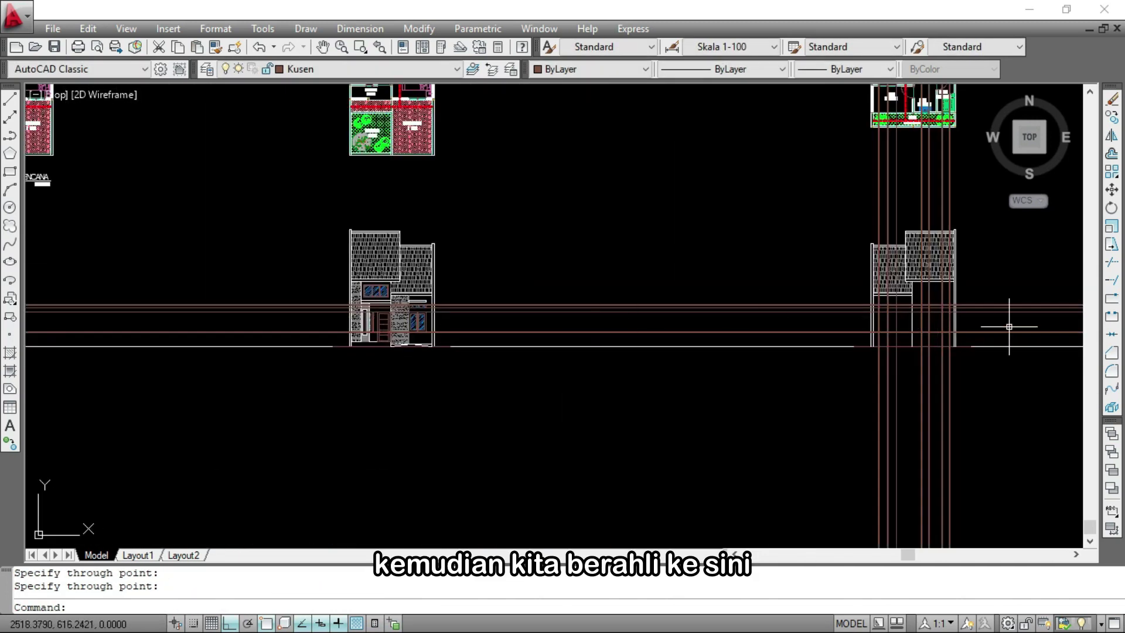
scroll(754, 271, up, 3)
scroll(762, 281, up, 4)
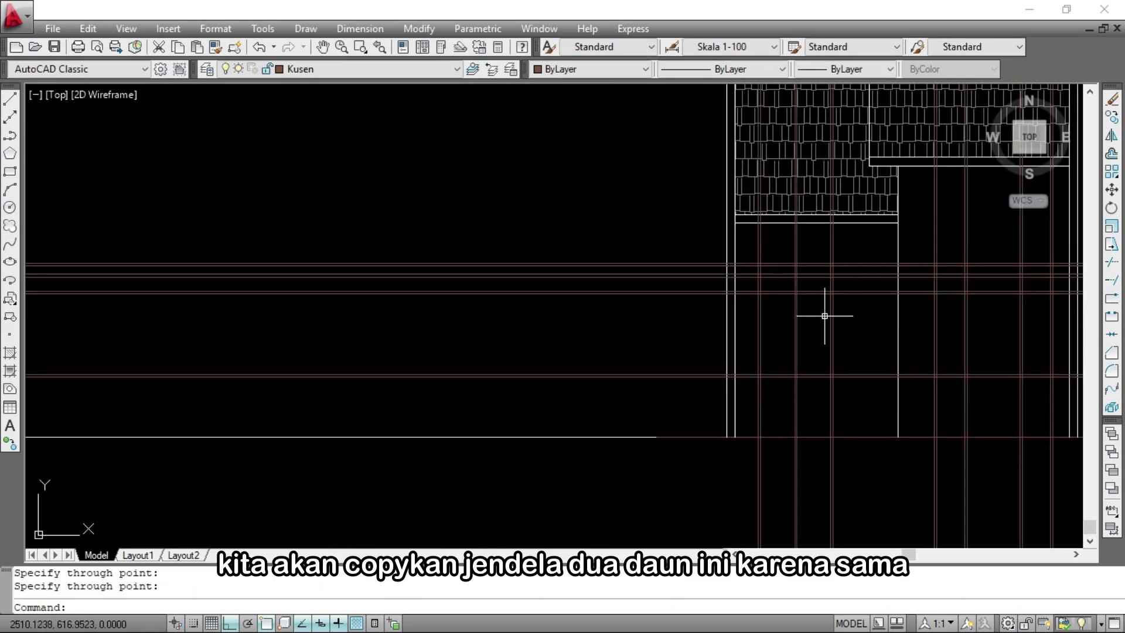
scroll(873, 309, up, 2)
scroll(879, 319, down, 6)
scroll(533, 312, up, 6)
scroll(478, 325, up, 2)
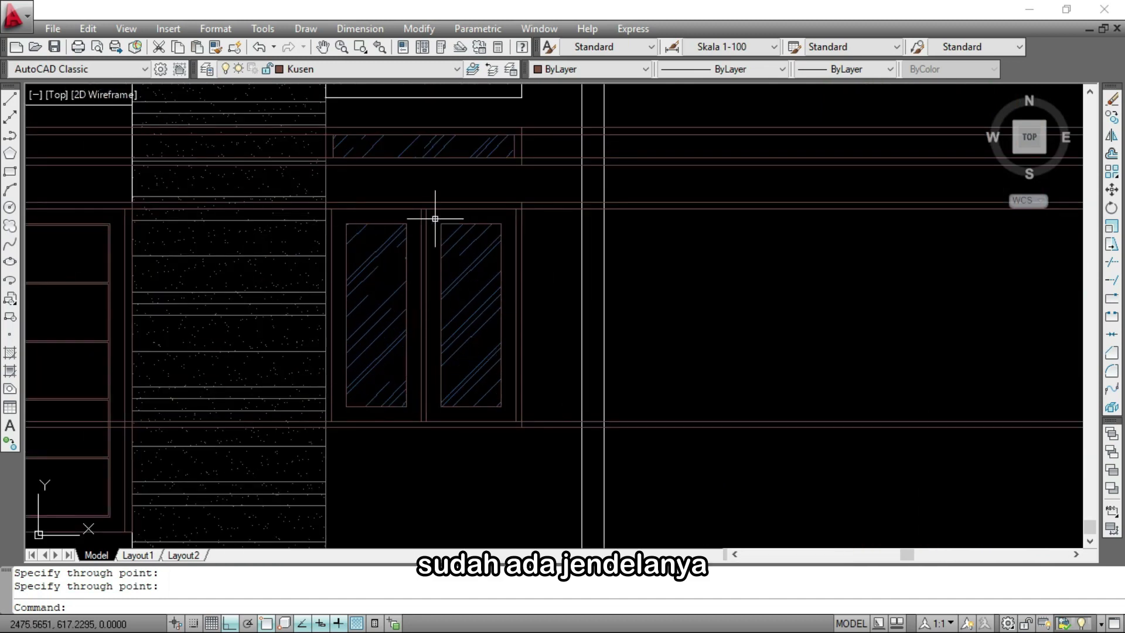
scroll(540, 327, up, 2)
click(555, 357)
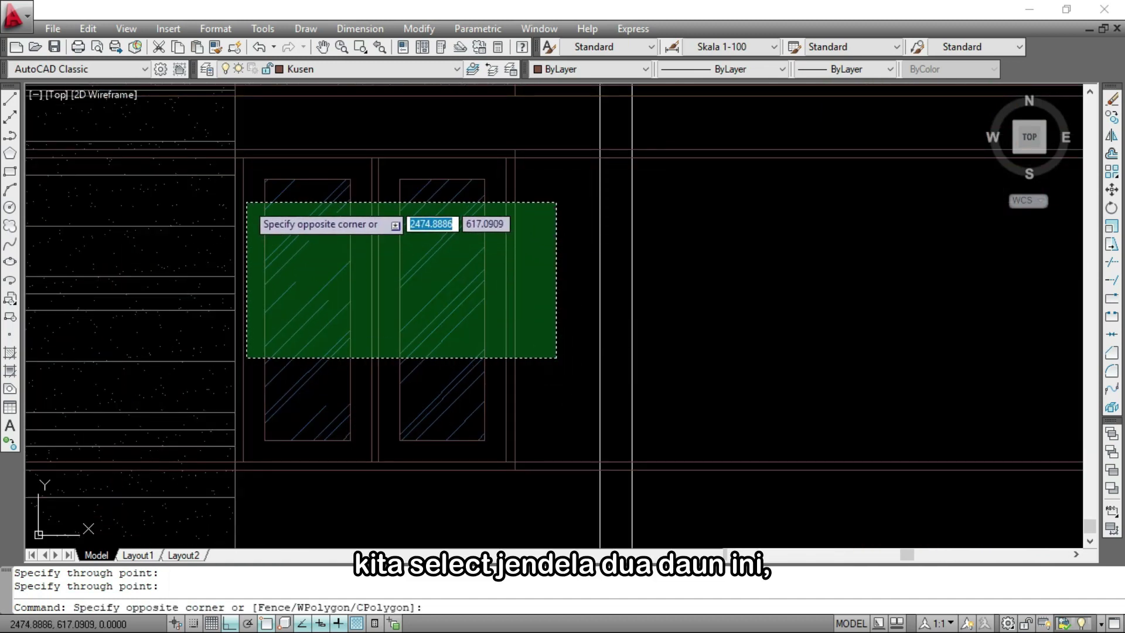
click(247, 202)
text(CO)
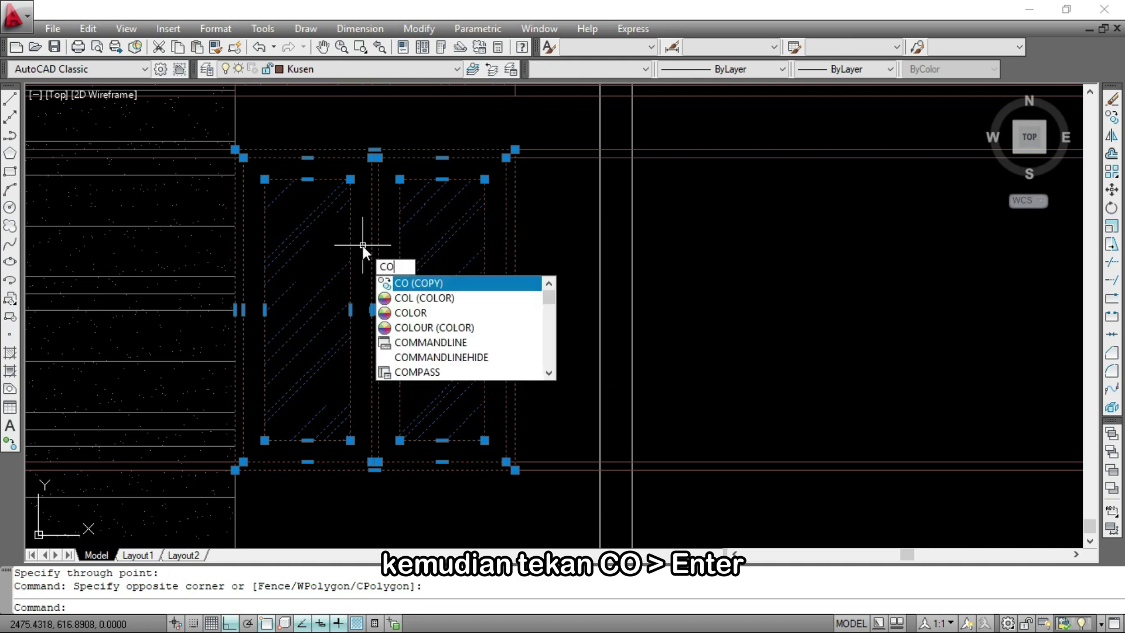
key(Return)
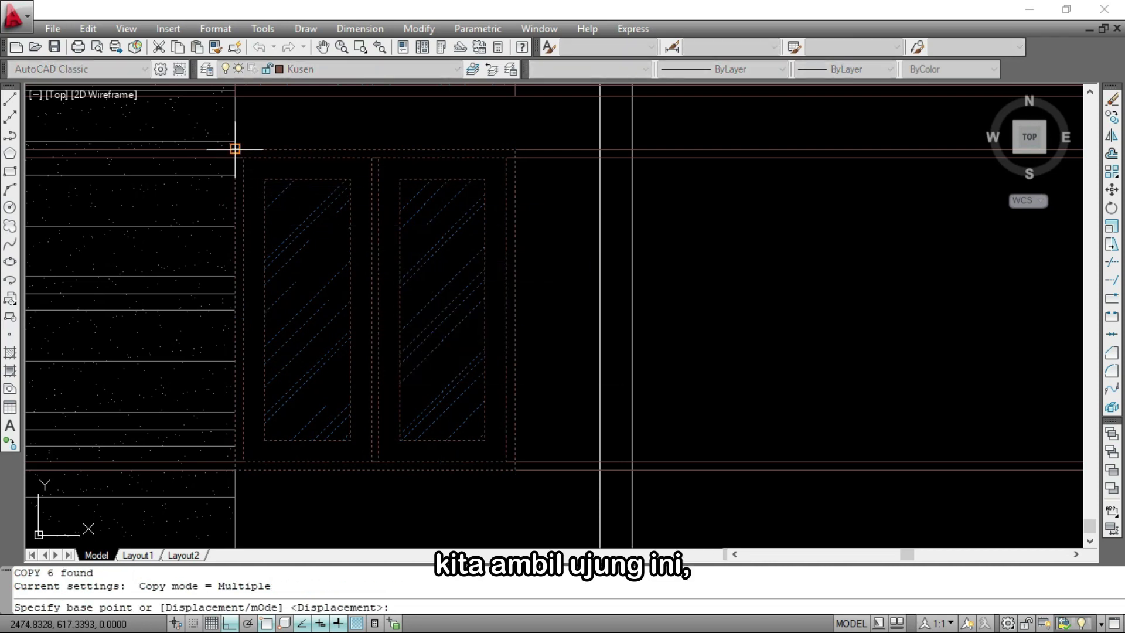
click(235, 149)
scroll(58, 220, down, 8)
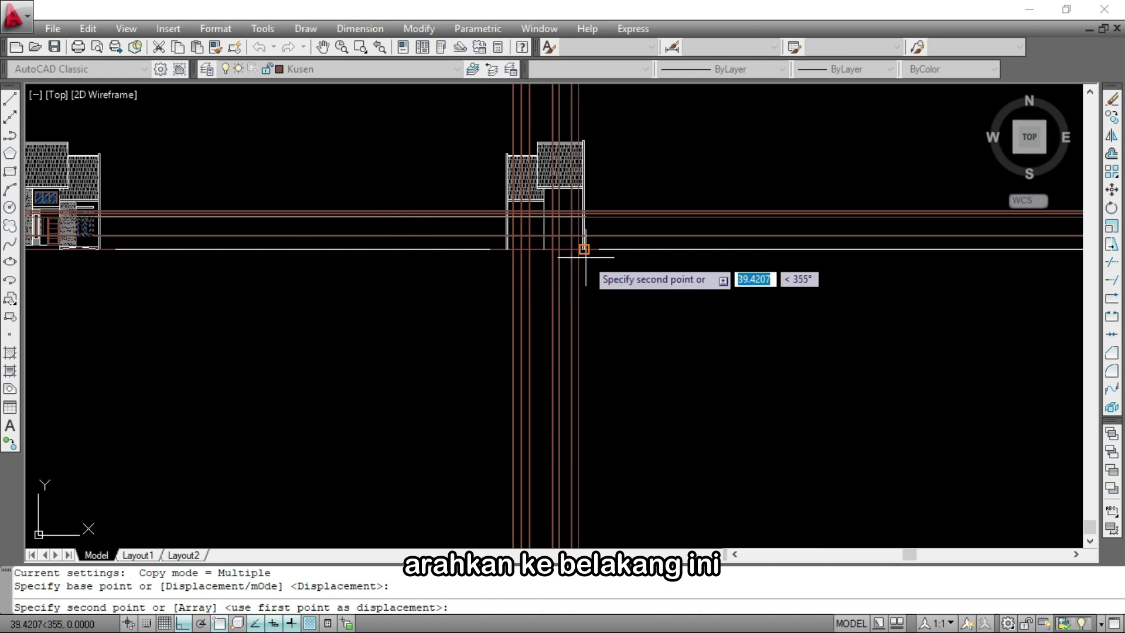
scroll(586, 257, up, 2)
scroll(471, 211, up, 5)
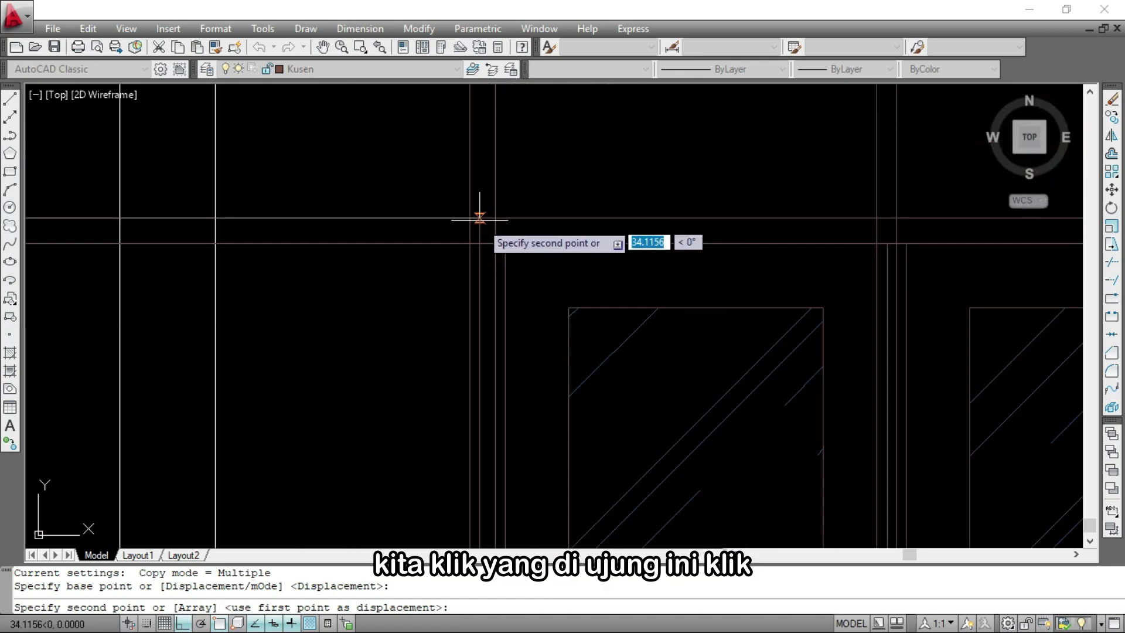
click(469, 218)
scroll(603, 205, down, 5)
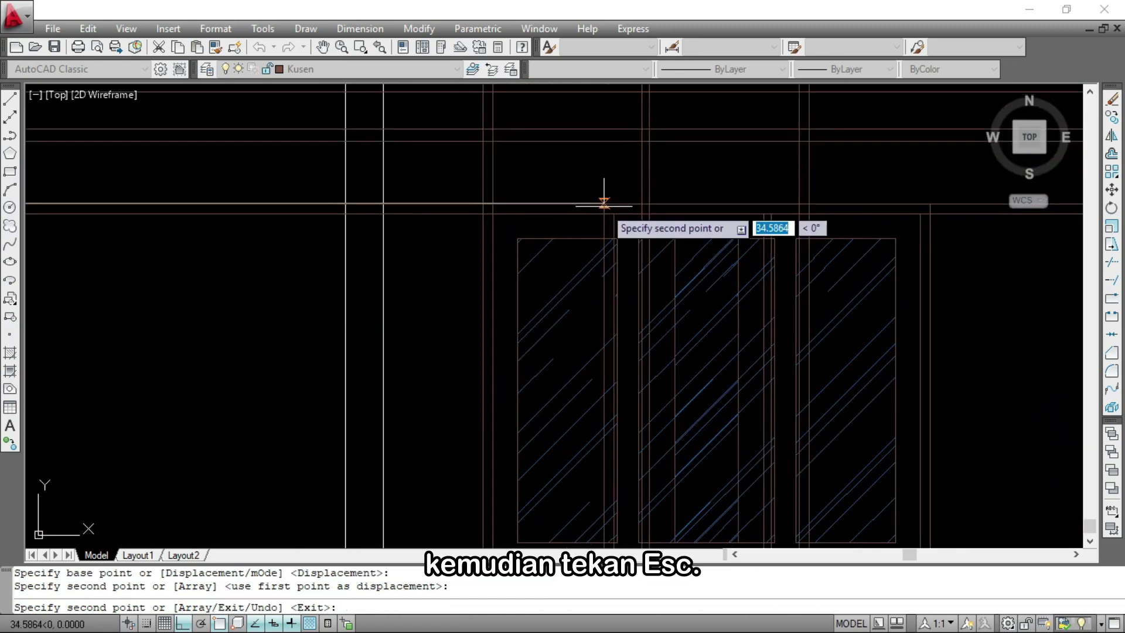
key(Escape)
Copy the front elevation's ventilation window by its top-left frame corner to the construction-line intersection above the copied double window
scroll(603, 207, down, 4)
scroll(335, 251, up, 8)
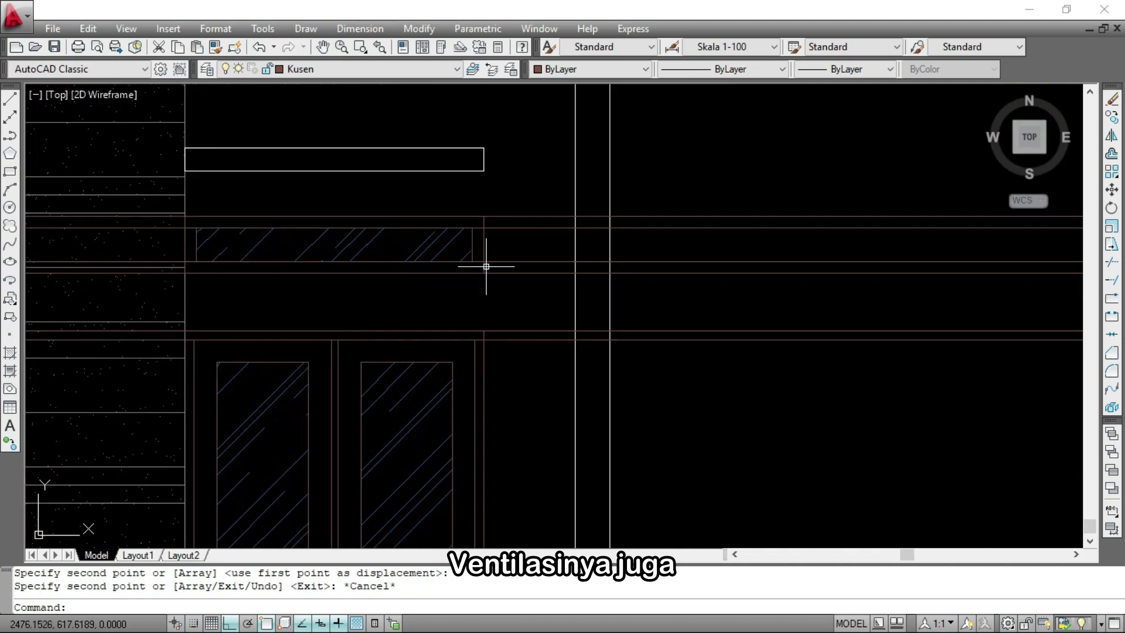
click(496, 245)
click(349, 213)
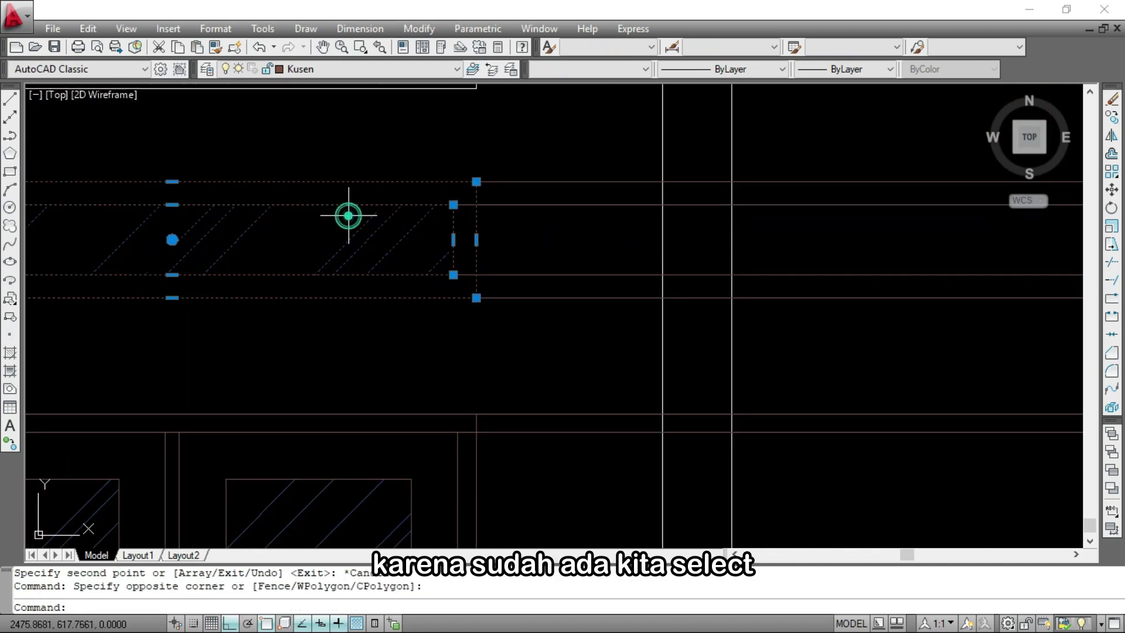
text(co)
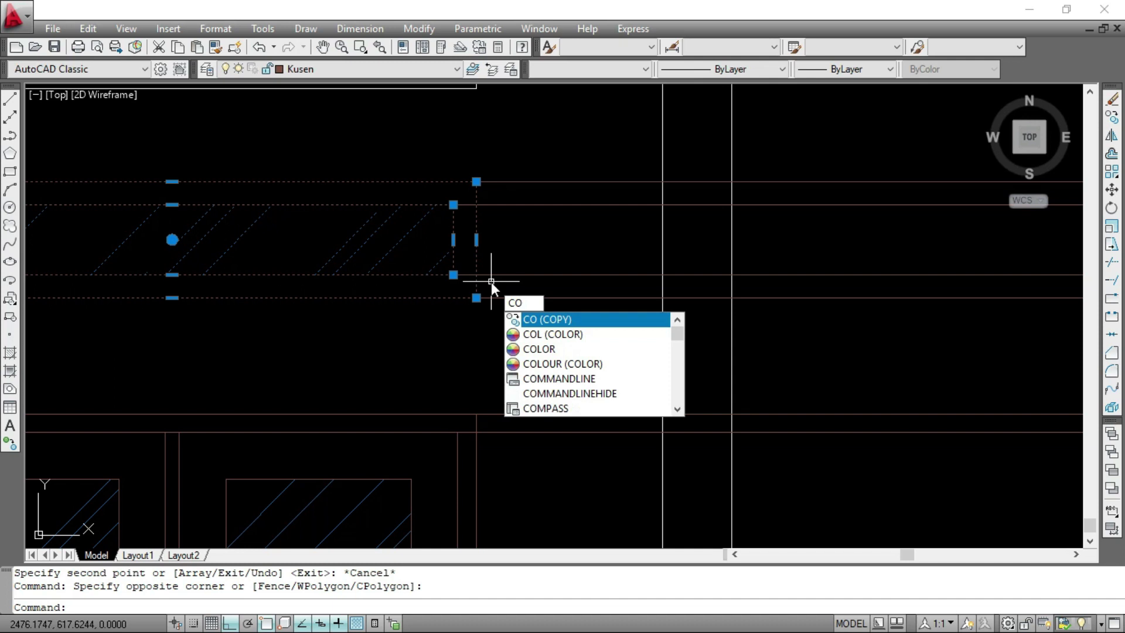
key(Return)
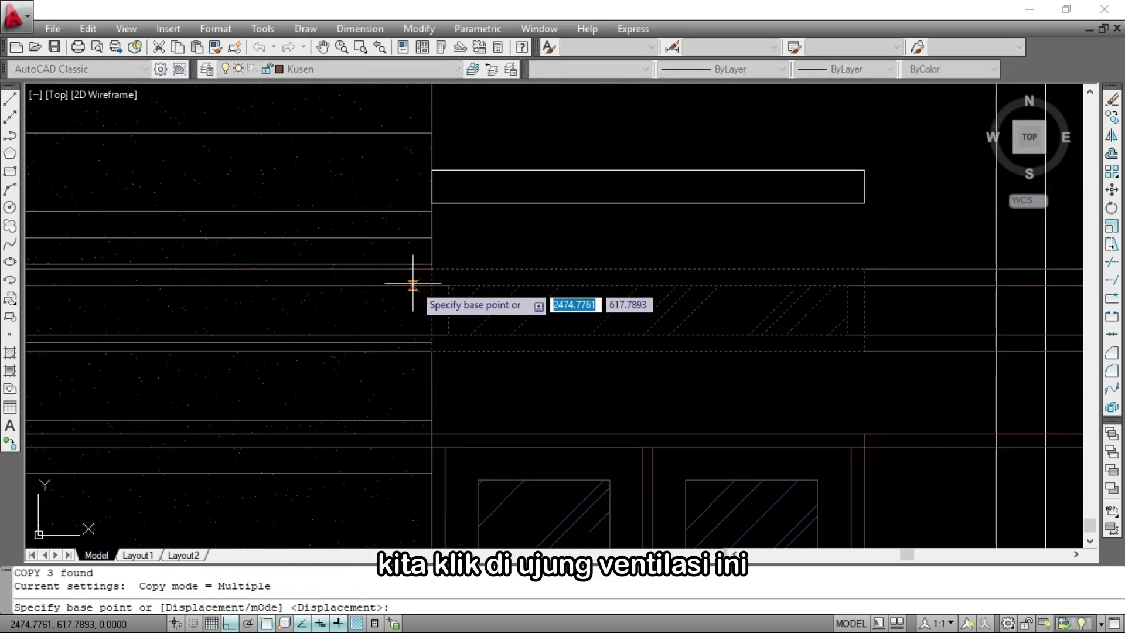
scroll(413, 286, up, 3)
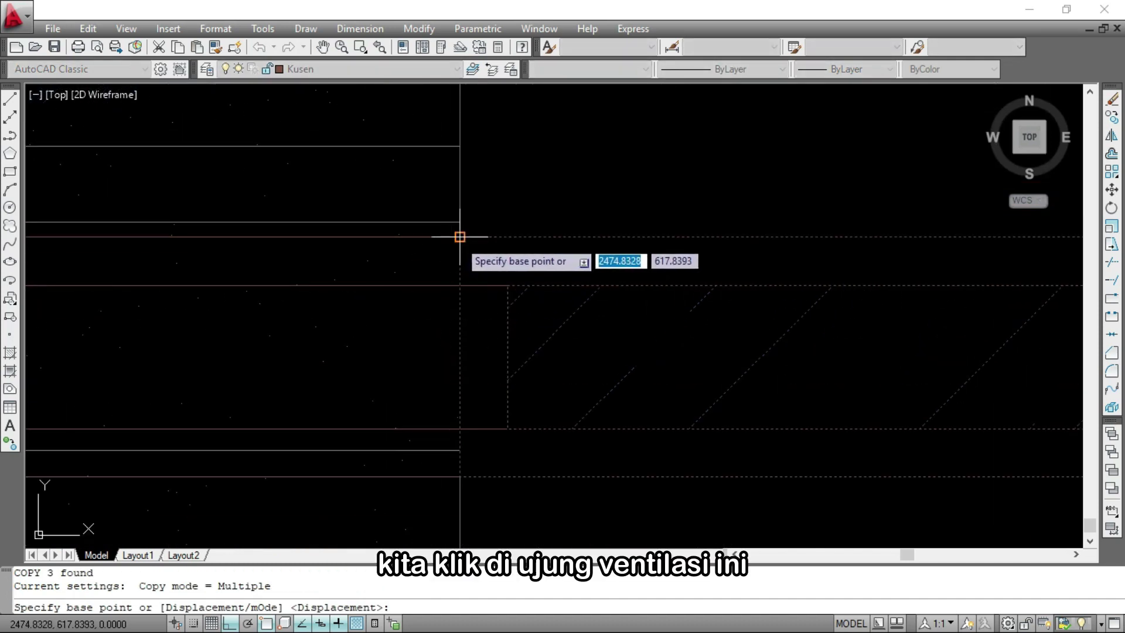
click(460, 237)
scroll(293, 252, down, 3)
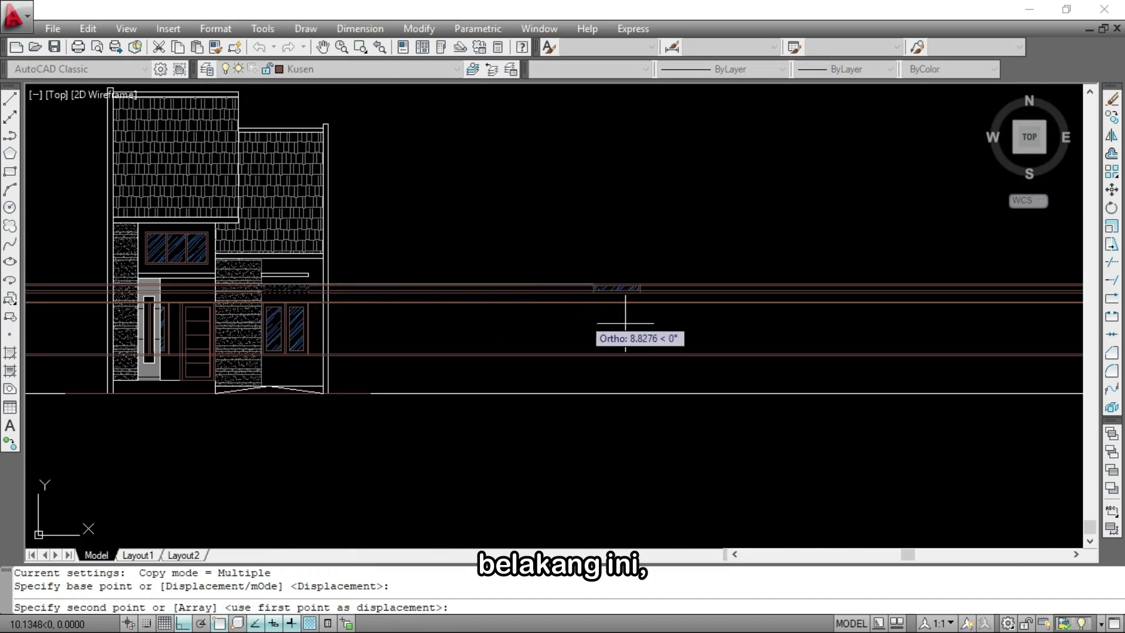
scroll(598, 306, down, 5)
scroll(527, 235, up, 10)
click(508, 179)
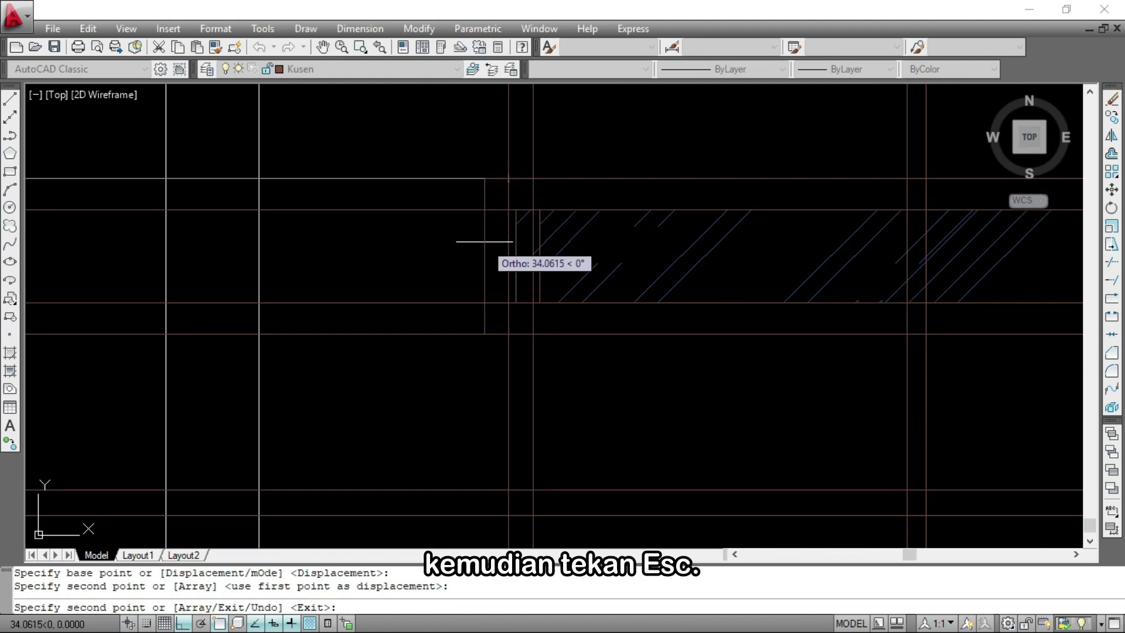
key(Escape)
Erase the six vertical construction lines through the rear elevation's copied double window and the four horizontal ones along its ventilation window
scroll(477, 244, down, 5)
scroll(549, 401, up, 1)
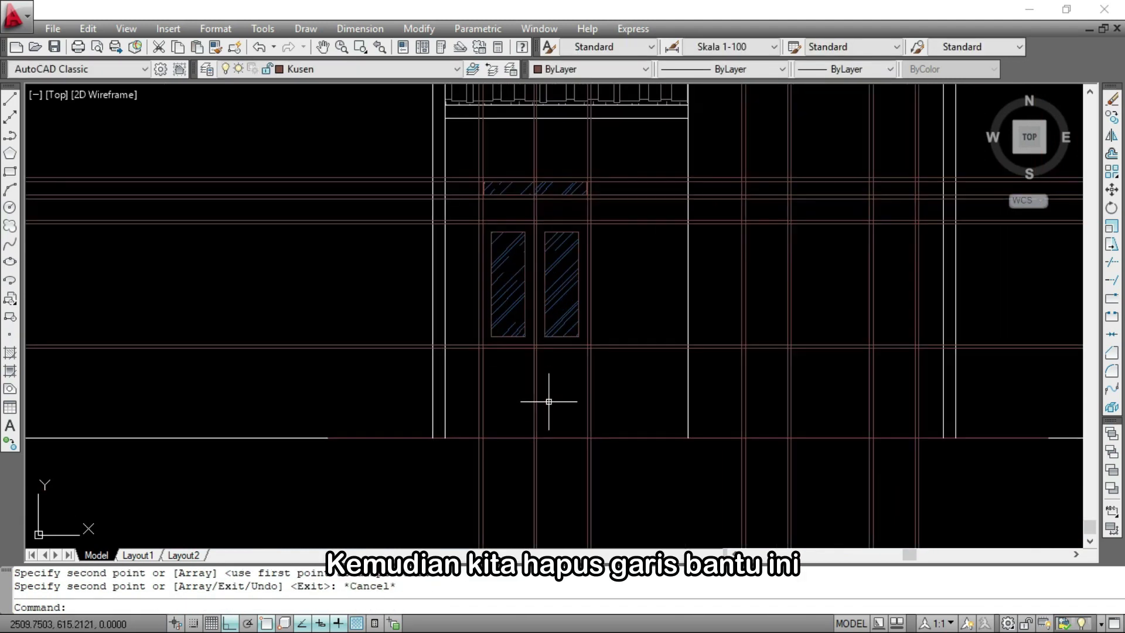
scroll(600, 394, up, 3)
click(630, 391)
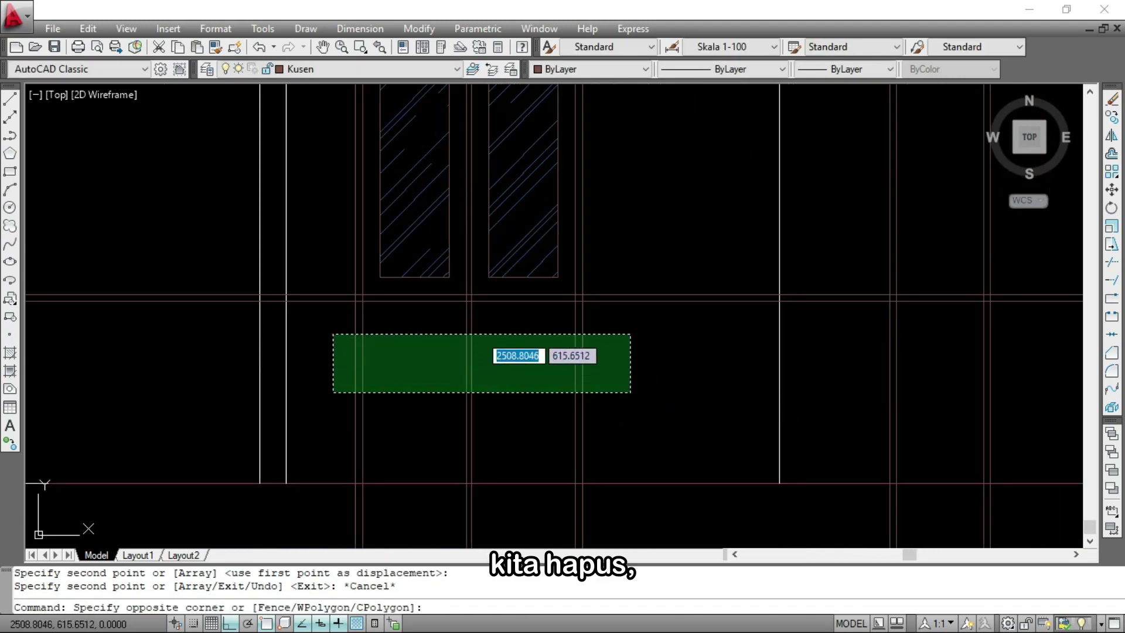
click(331, 332)
scroll(587, 339, down, 4)
scroll(585, 240, up, 4)
click(619, 332)
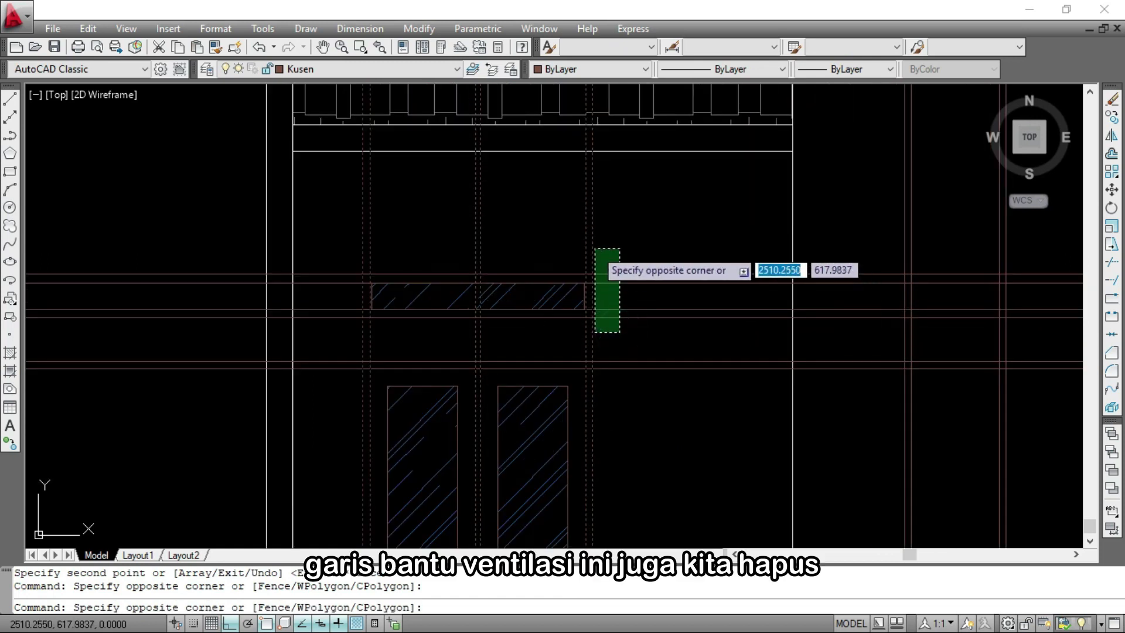
click(606, 247)
scroll(606, 247, down, 4)
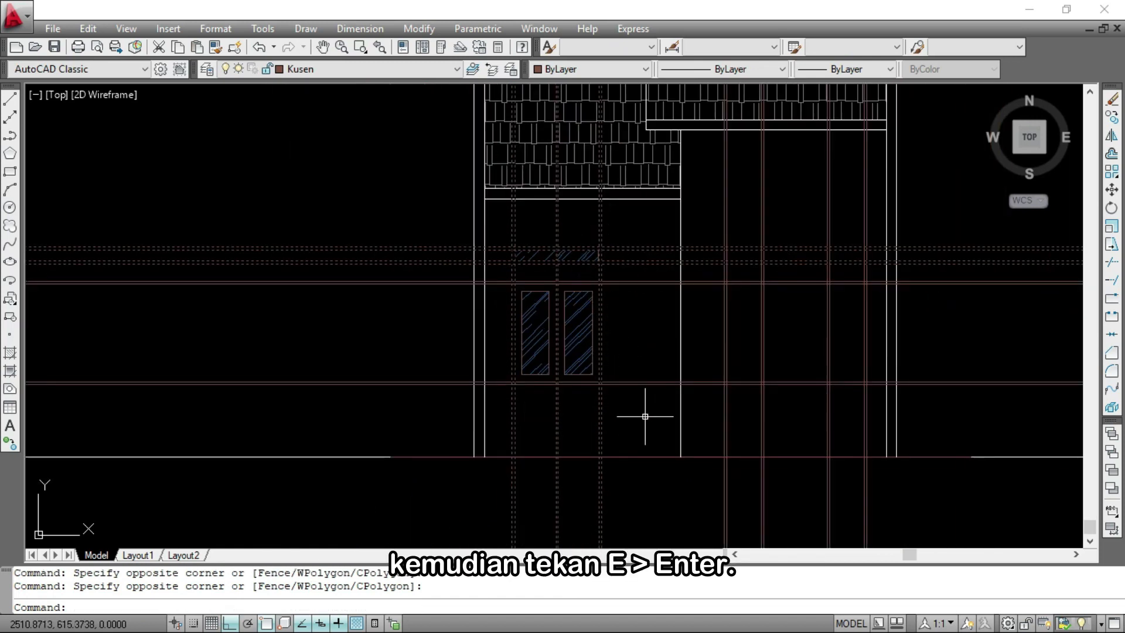
text(E)
key(Return)
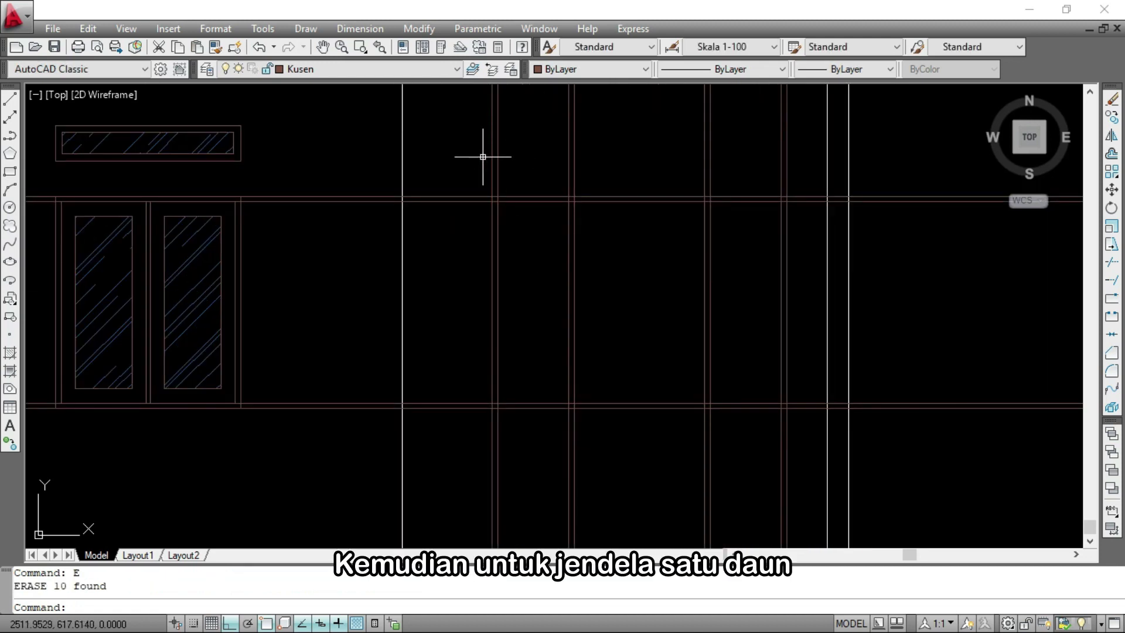
Draw the first single-leaf window's outer frame as a rectangle between the outermost construction-line intersections beside the copied double window
scroll(514, 369, up, 2)
scroll(621, 287, down, 4)
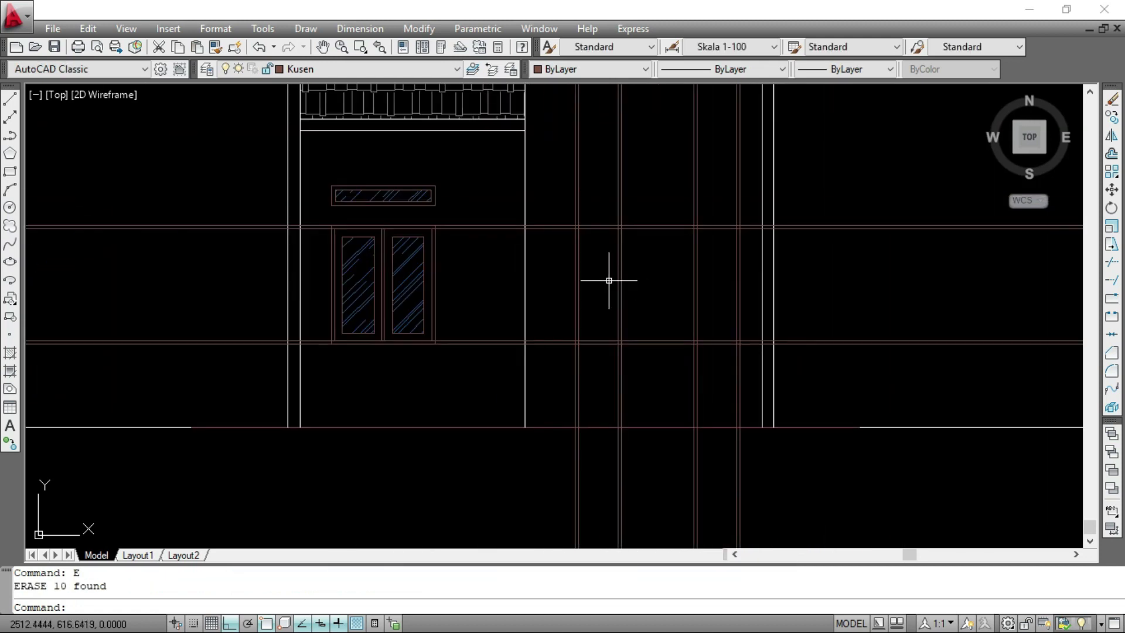
scroll(607, 280, up, 2)
text(rec)
key(Return)
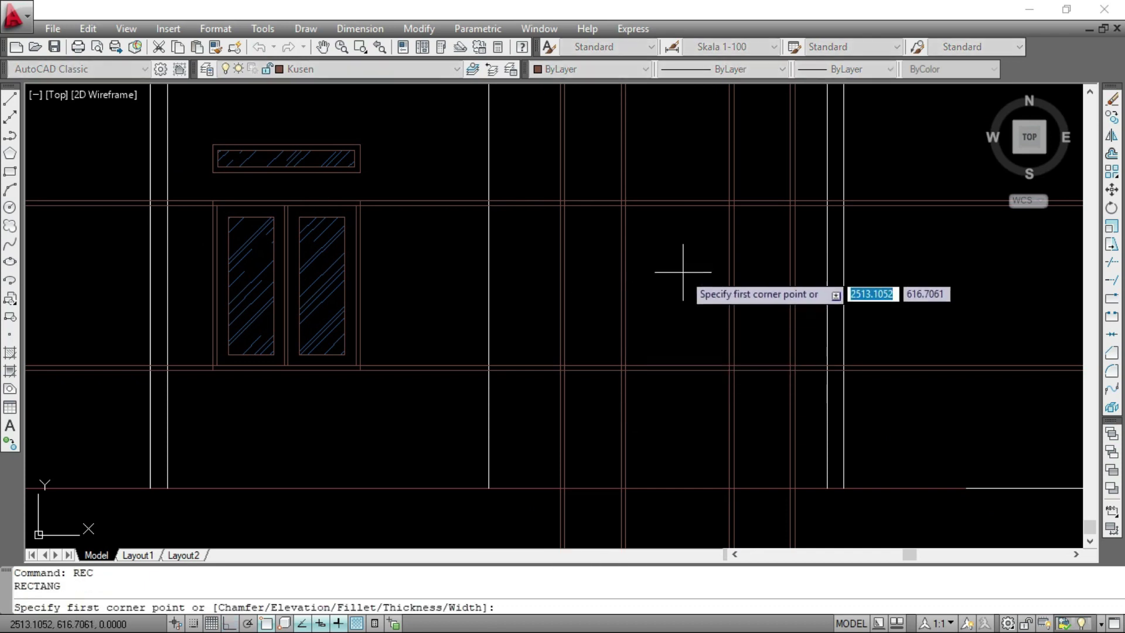
scroll(665, 272, down, 5)
scroll(445, 267, up, 5)
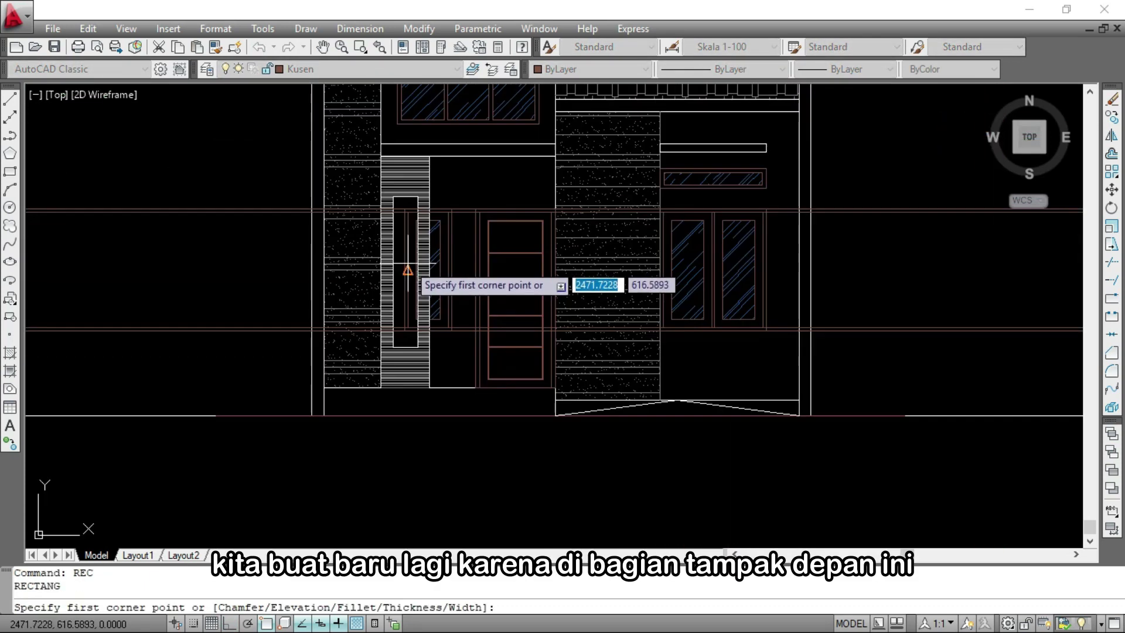
scroll(394, 157, up, 2)
scroll(425, 351, down, 3)
scroll(386, 187, up, 2)
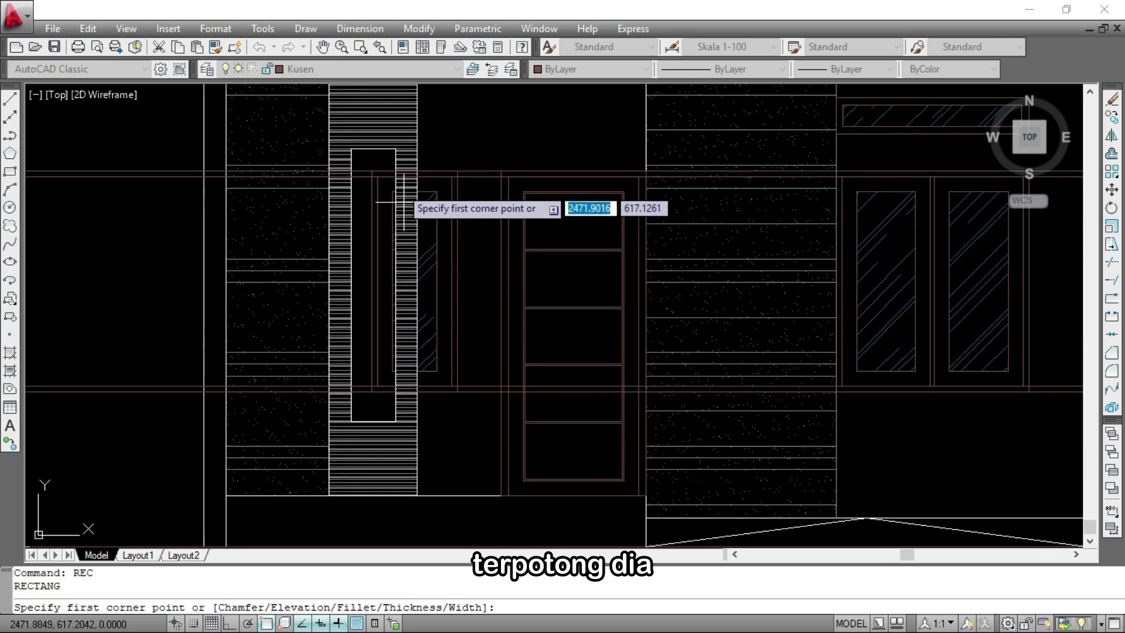
scroll(247, 258, down, 3)
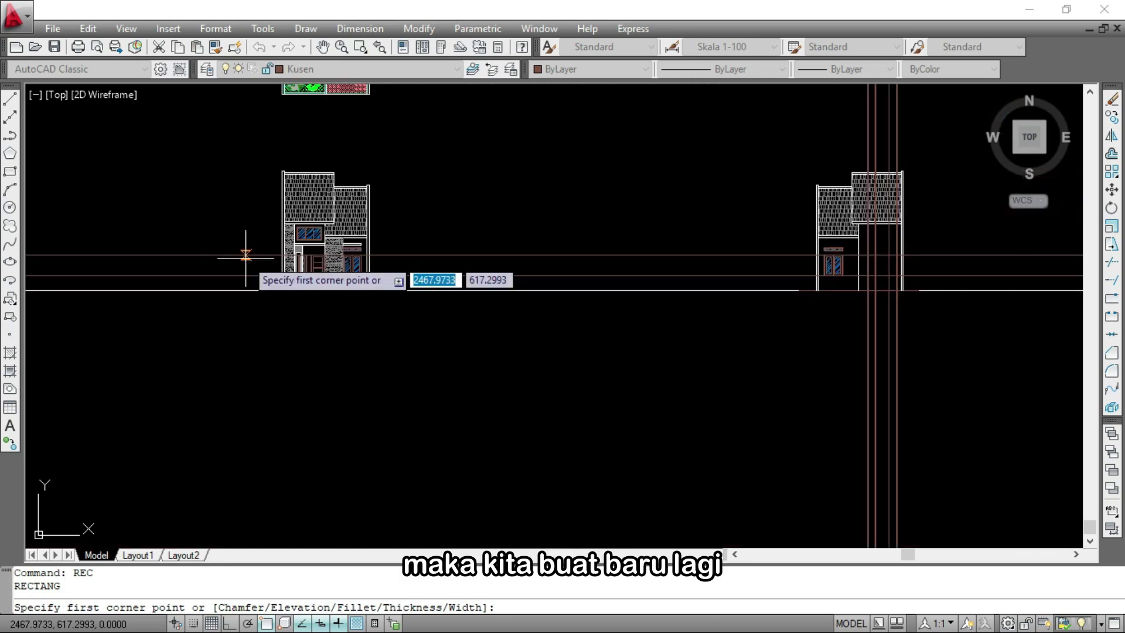
scroll(875, 259, up, 2)
scroll(821, 252, up, 1)
scroll(645, 211, up, 2)
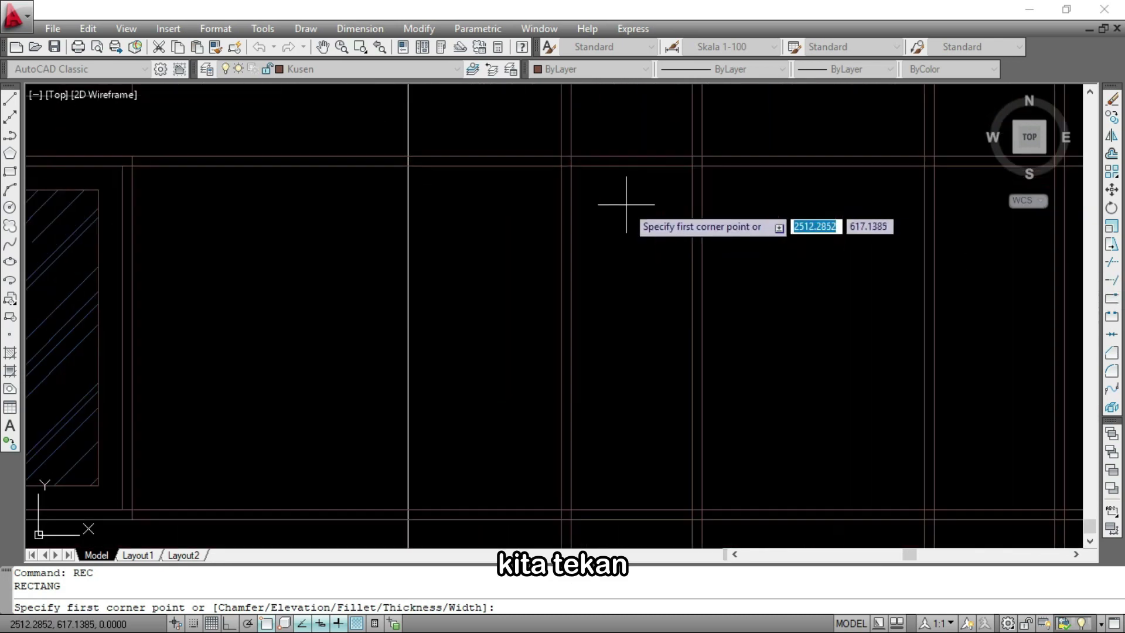
scroll(527, 153, up, 1)
click(508, 139)
scroll(516, 234, down, 2)
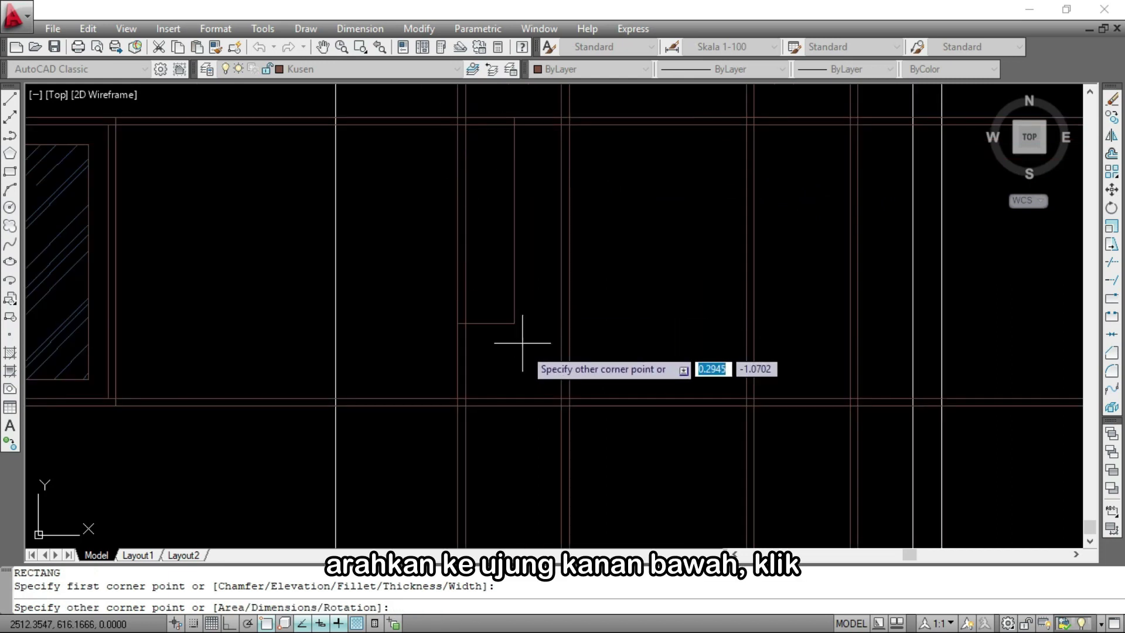
scroll(578, 431, up, 3)
scroll(567, 406, up, 2)
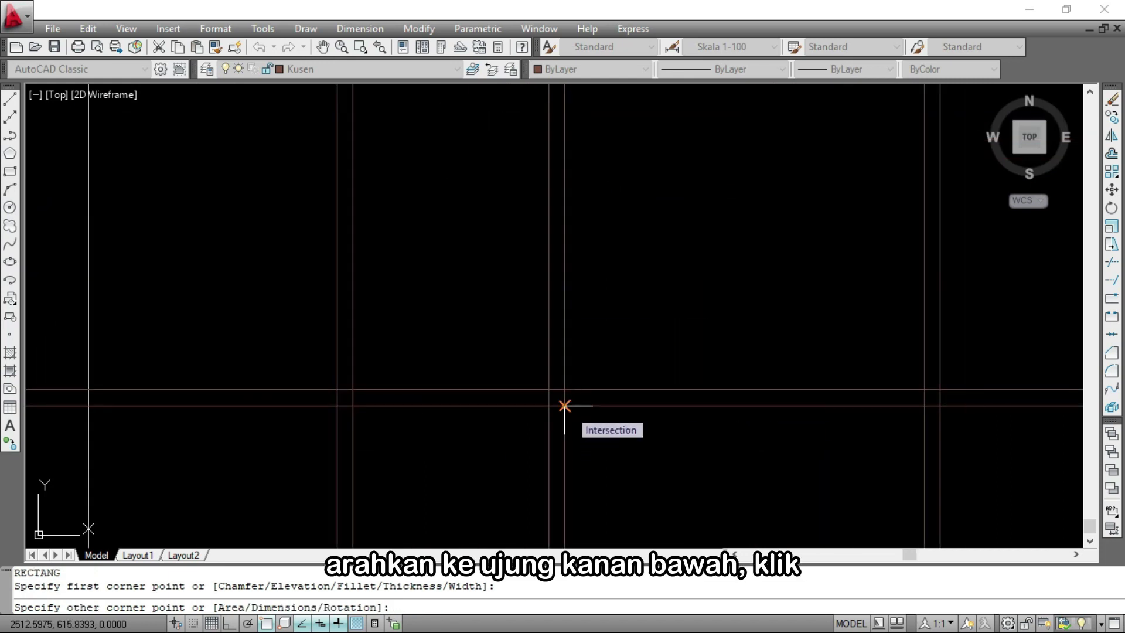
click(564, 406)
Draw the single-leaf window's inner frame rectangle from the lower-left to the upper-right inner construction-line intersection
text(rec)
key(Return)
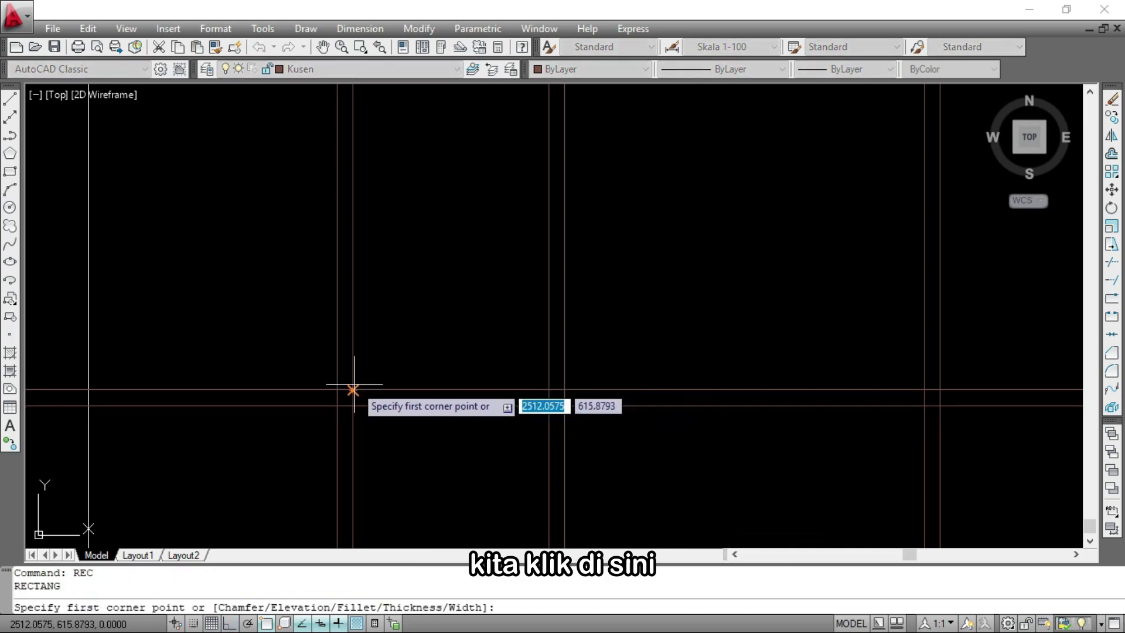
click(352, 389)
scroll(367, 477, down, 3)
scroll(414, 312, up, 4)
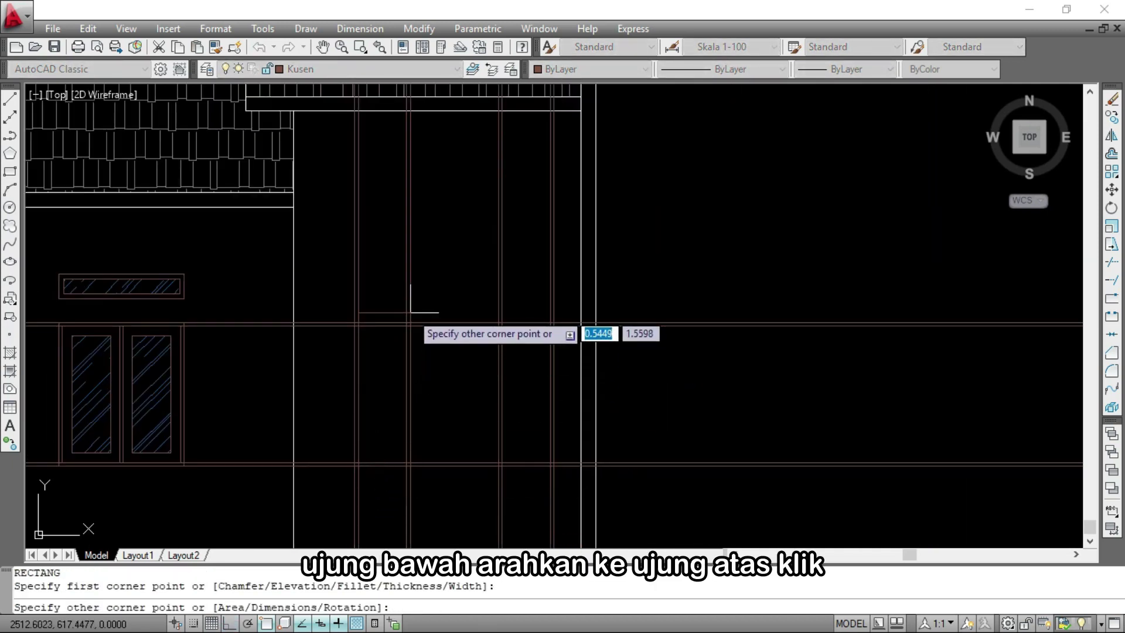
scroll(399, 331, up, 3)
click(434, 306)
Erase the four vertical construction lines through the single-leaf window and the two horizontal ones along its bottom
scroll(669, 255, down, 7)
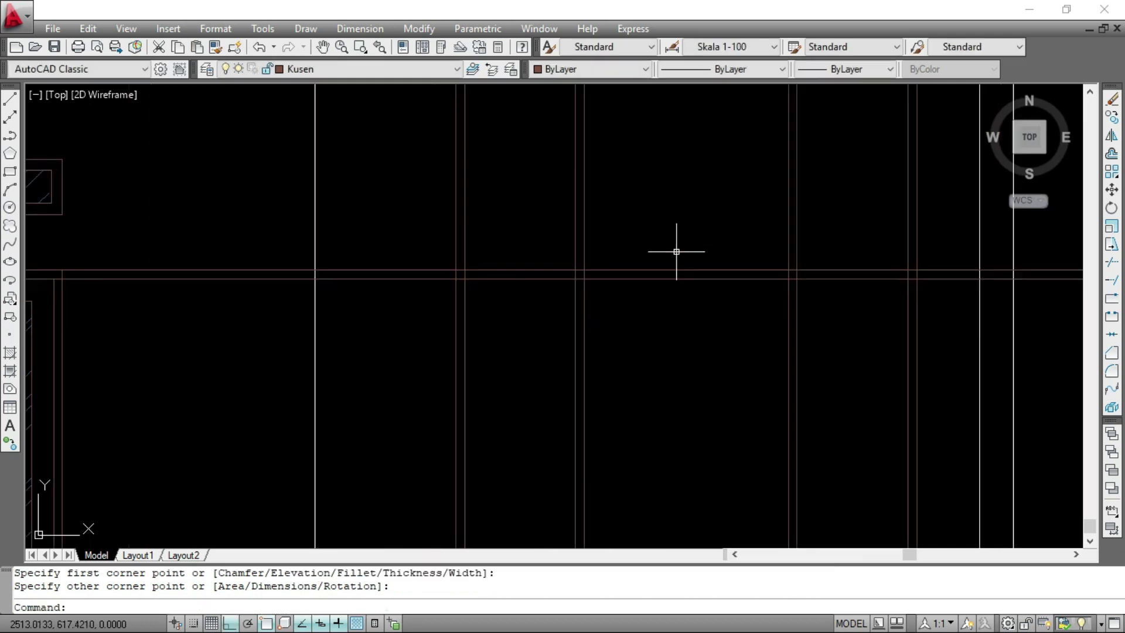
scroll(657, 423, up, 2)
scroll(657, 423, up, 2)
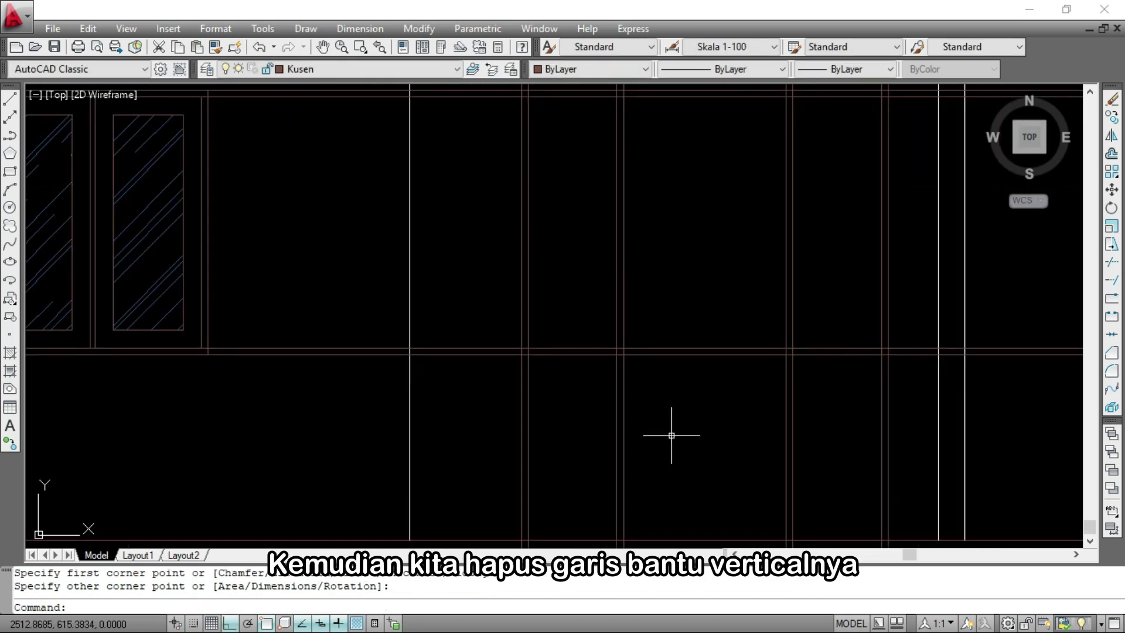
click(671, 435)
click(481, 386)
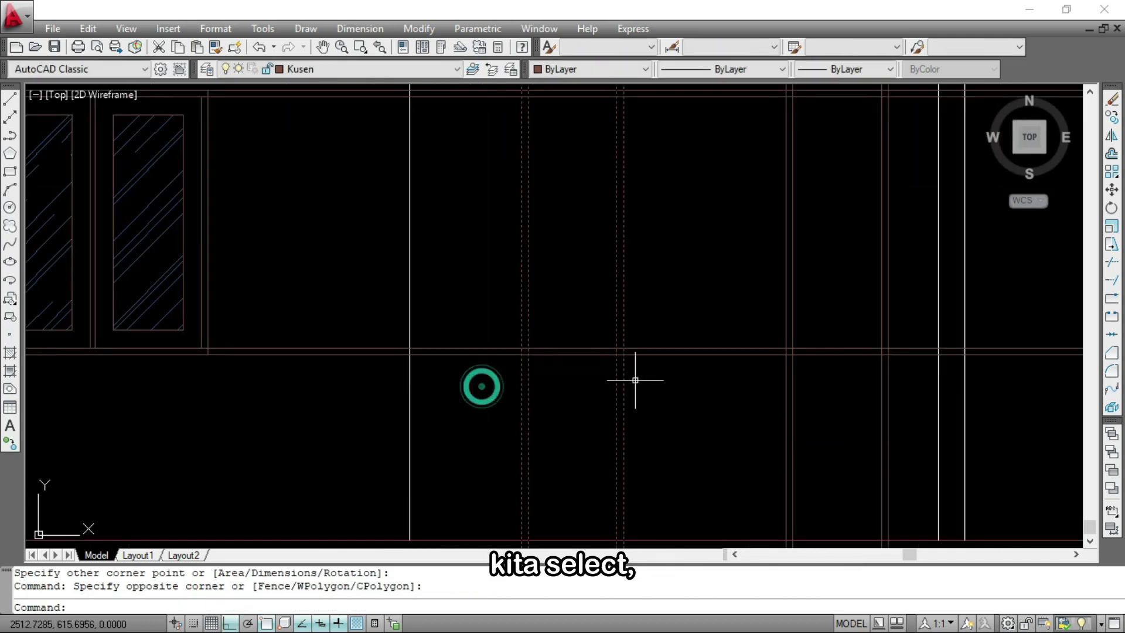
click(669, 378)
click(647, 328)
text(E)
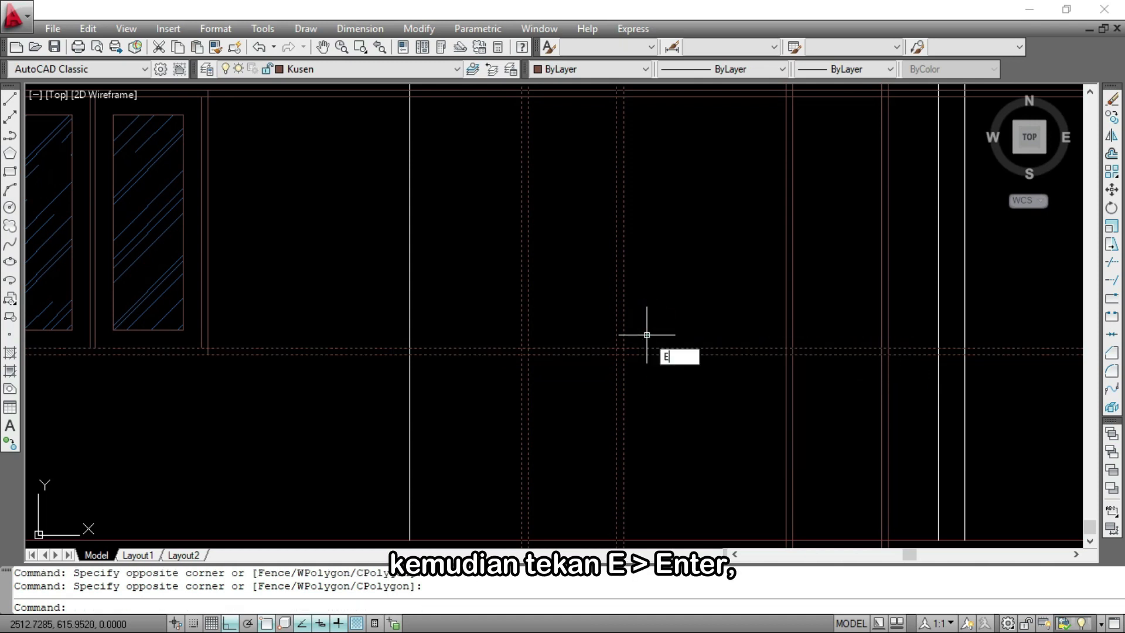
key(Return)
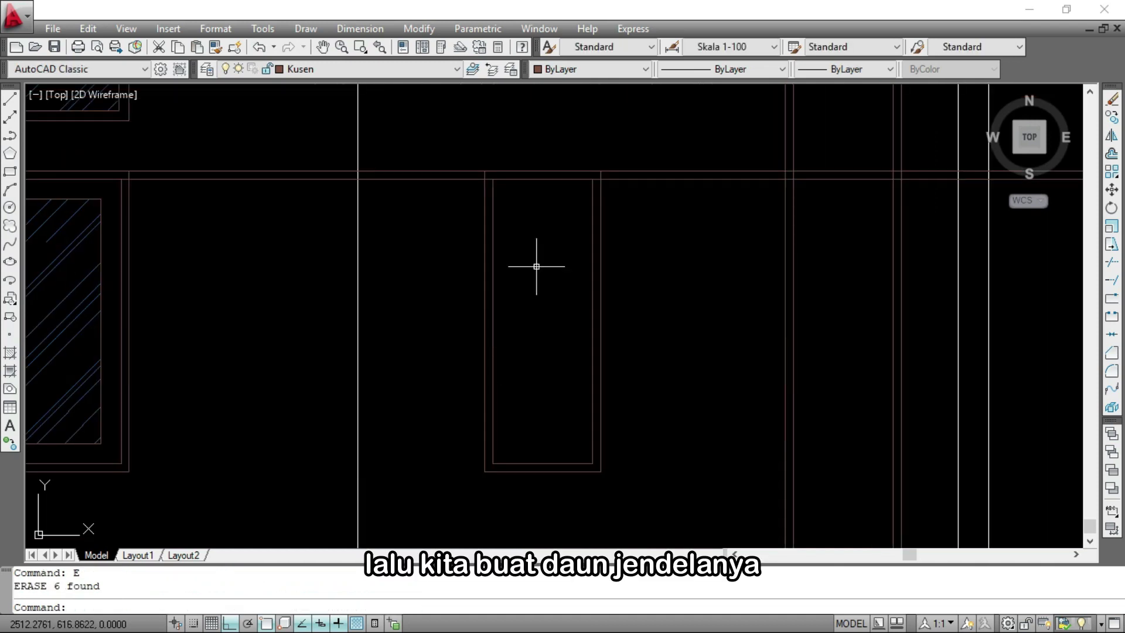
Offset the single-leaf window's inner frame rectangle 0.1 inward to form the glass outline
text(O)
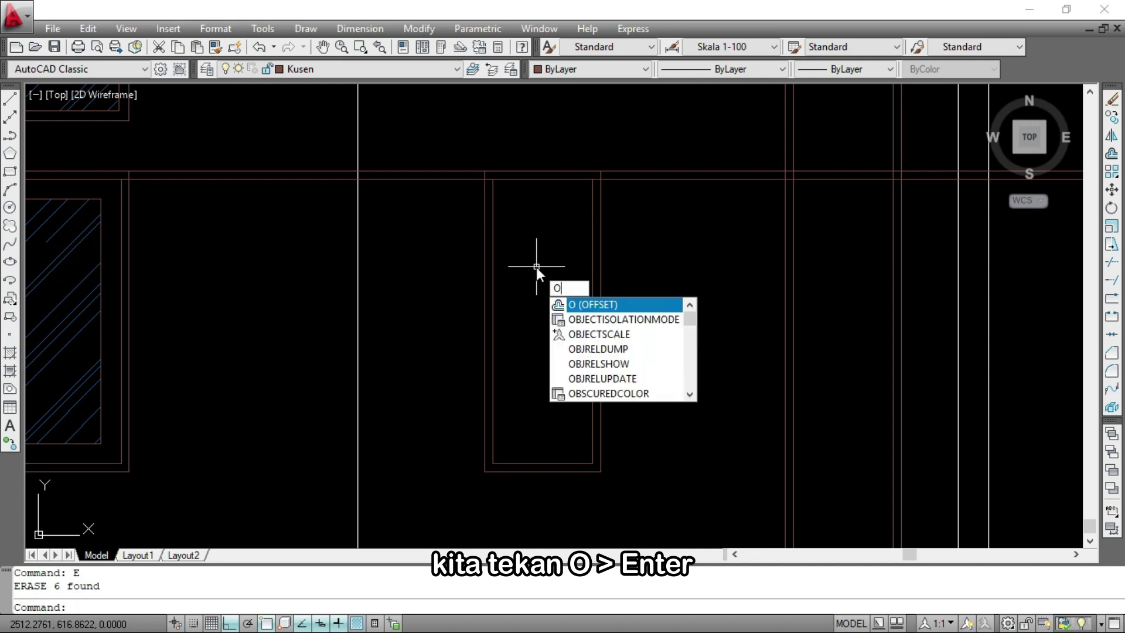
key(Return)
text(0.)
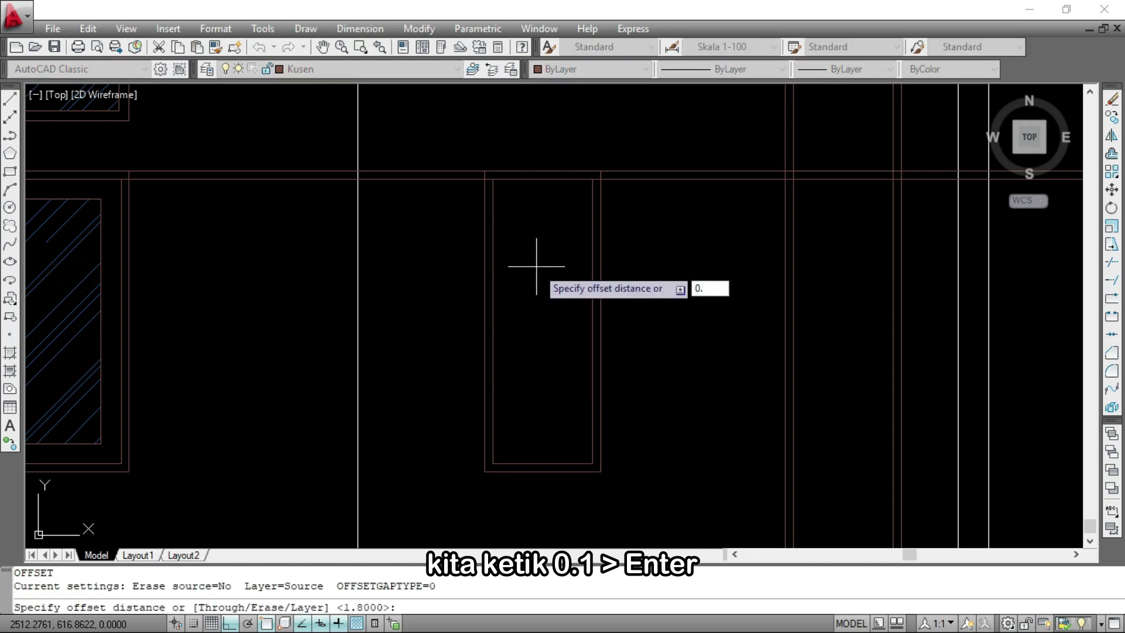
text(1)
key(Return)
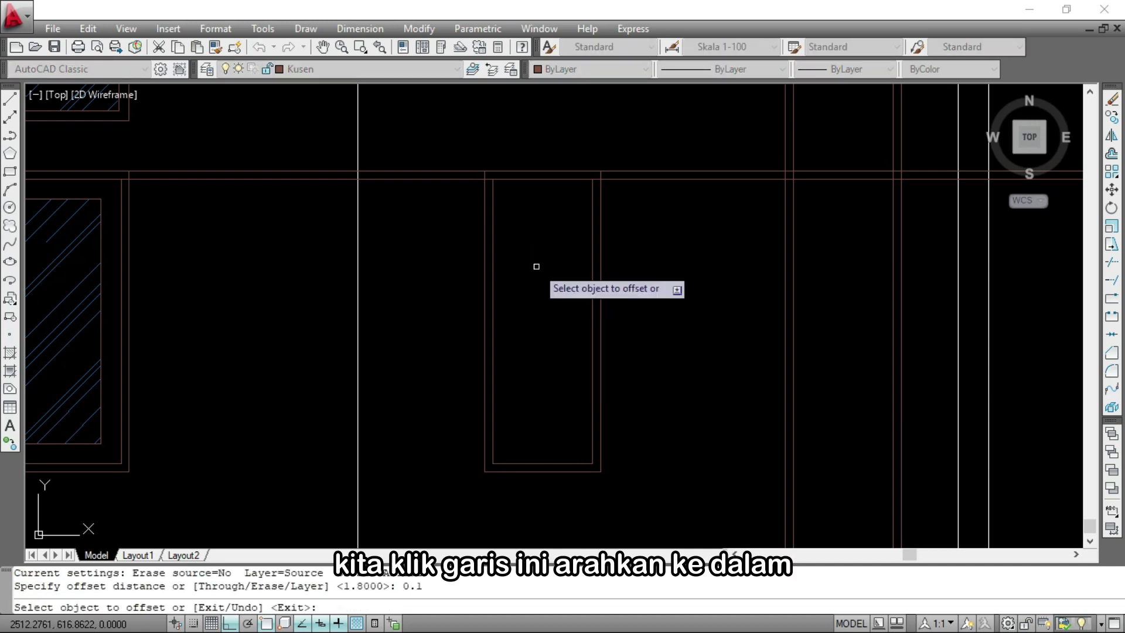
scroll(594, 265, up, 2)
click(596, 266)
click(522, 264)
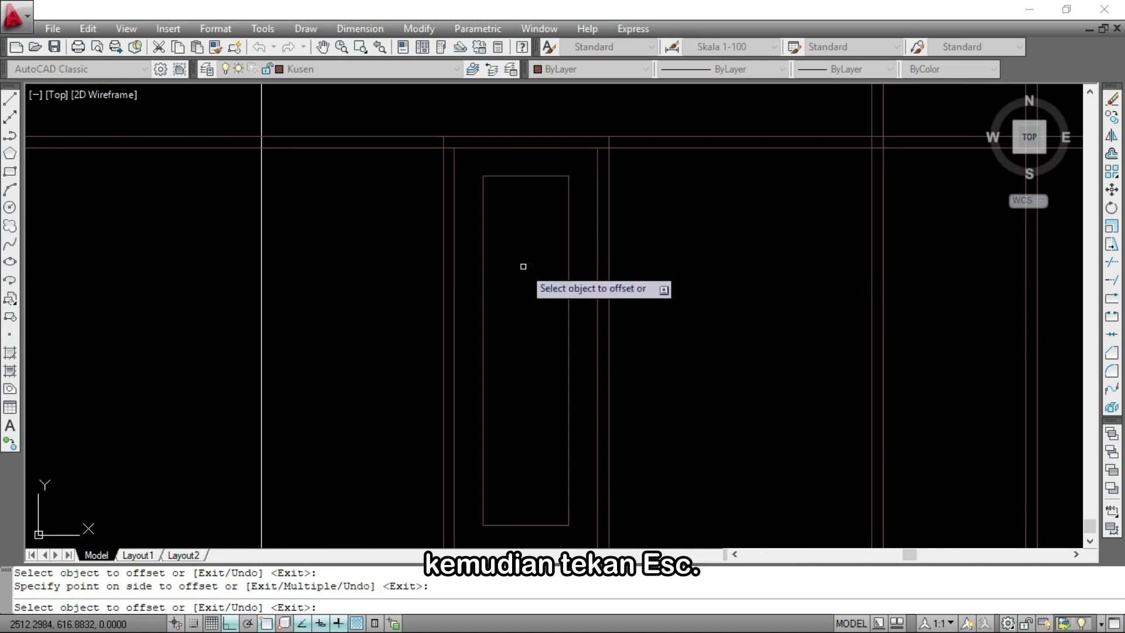
key(Escape)
Offset the uppermost horizontal construction line at the window heads 0.60 downward for the small window's height
scroll(623, 296, down, 5)
scroll(636, 264, up, 2)
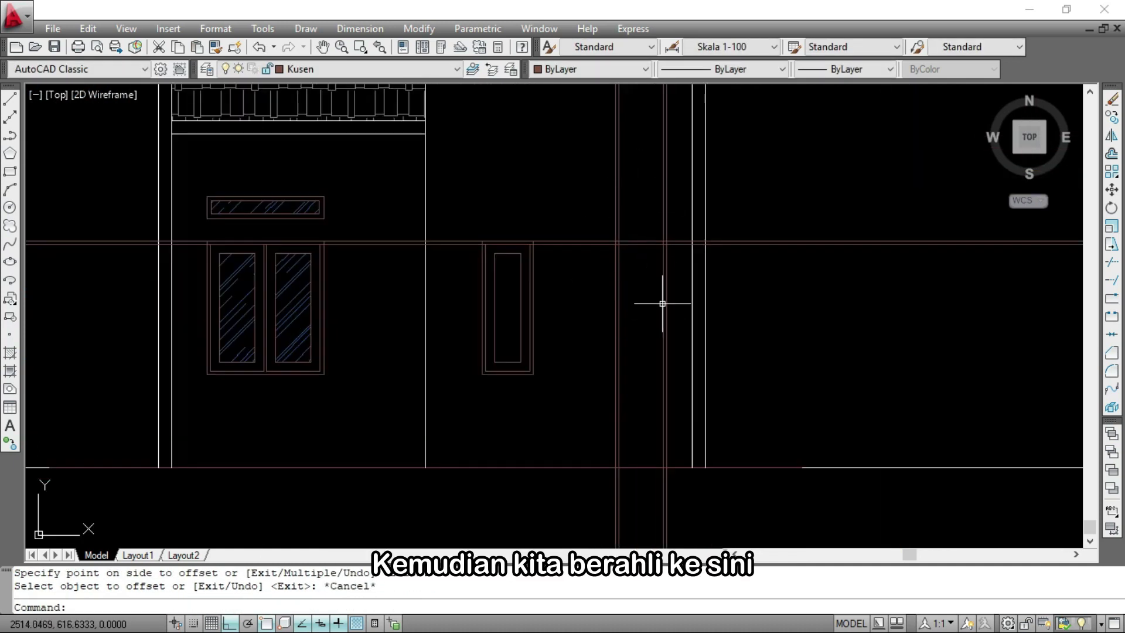
scroll(650, 240, up, 4)
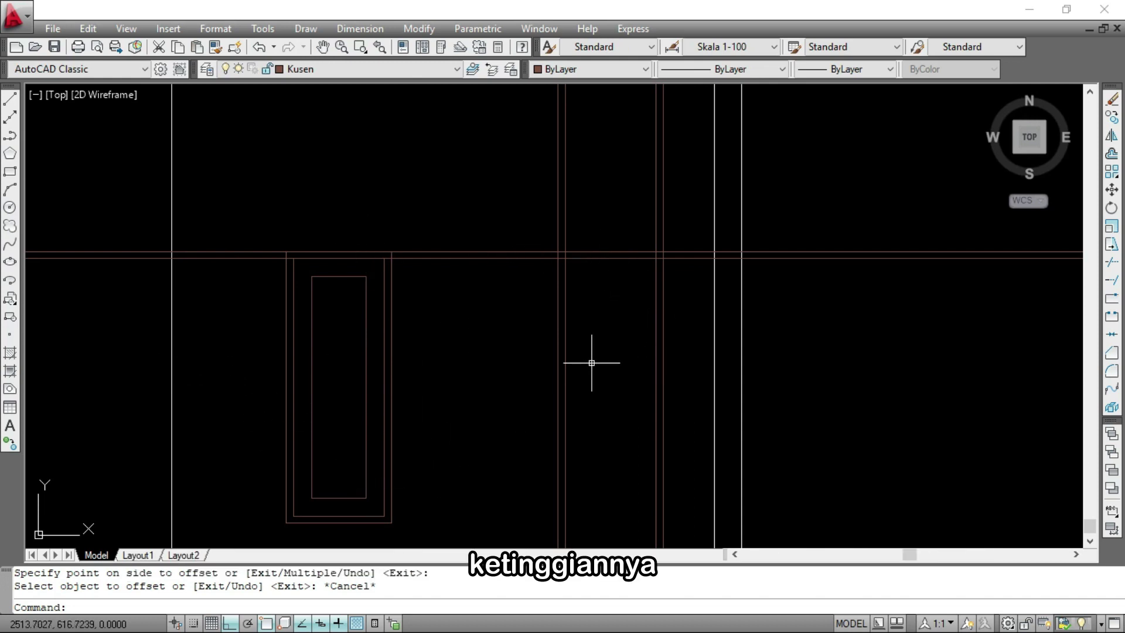
key(Return)
text(0.6)
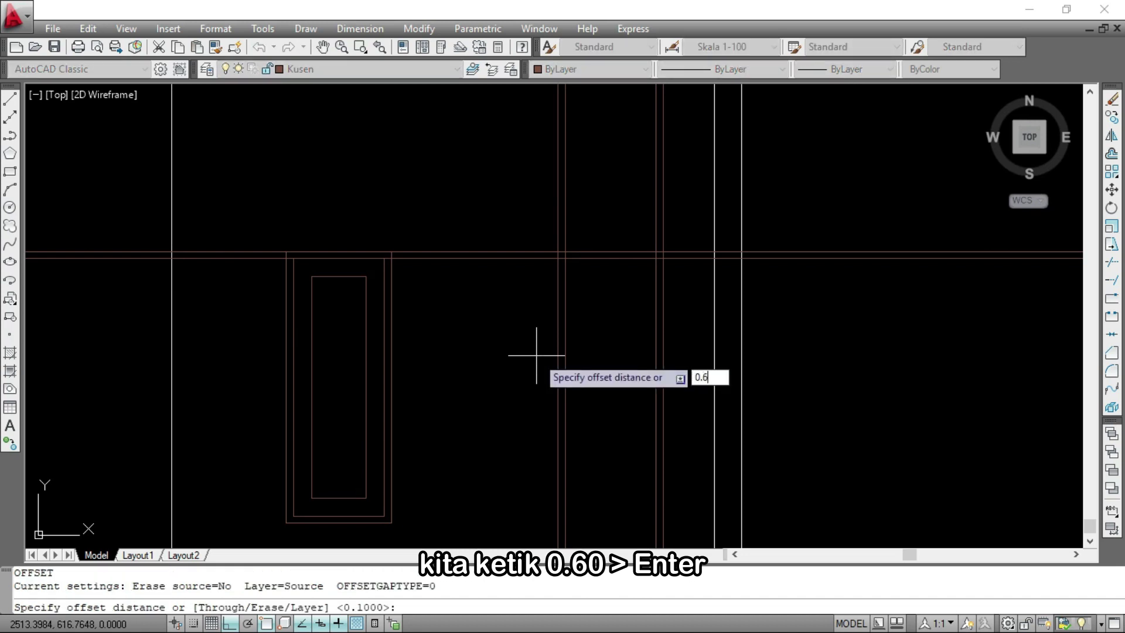
text(0)
key(Return)
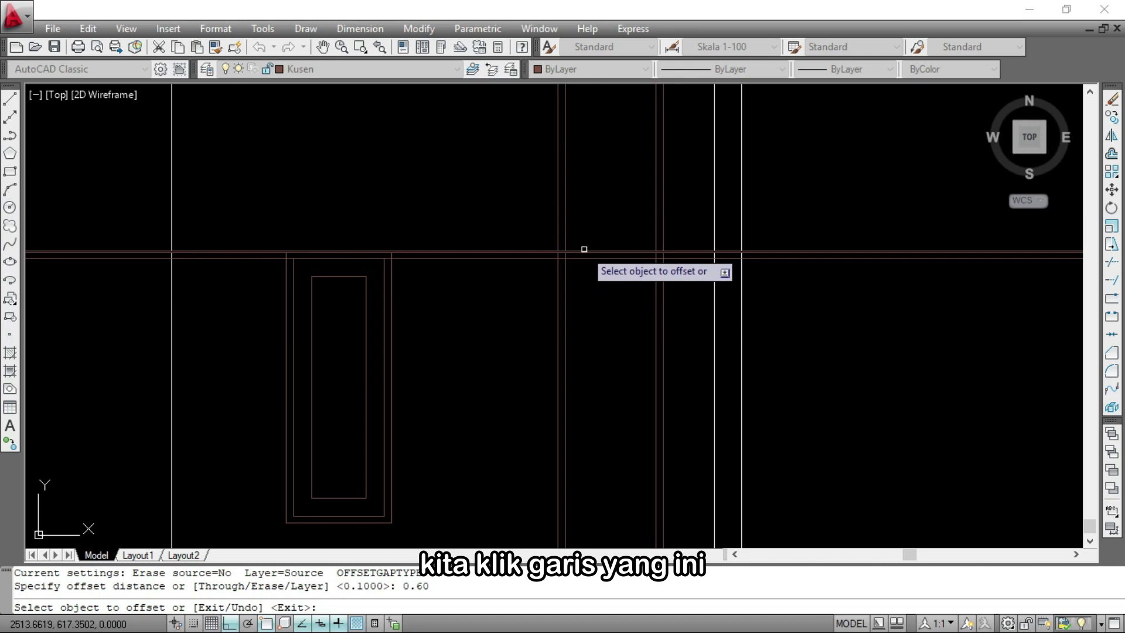
click(584, 250)
click(598, 457)
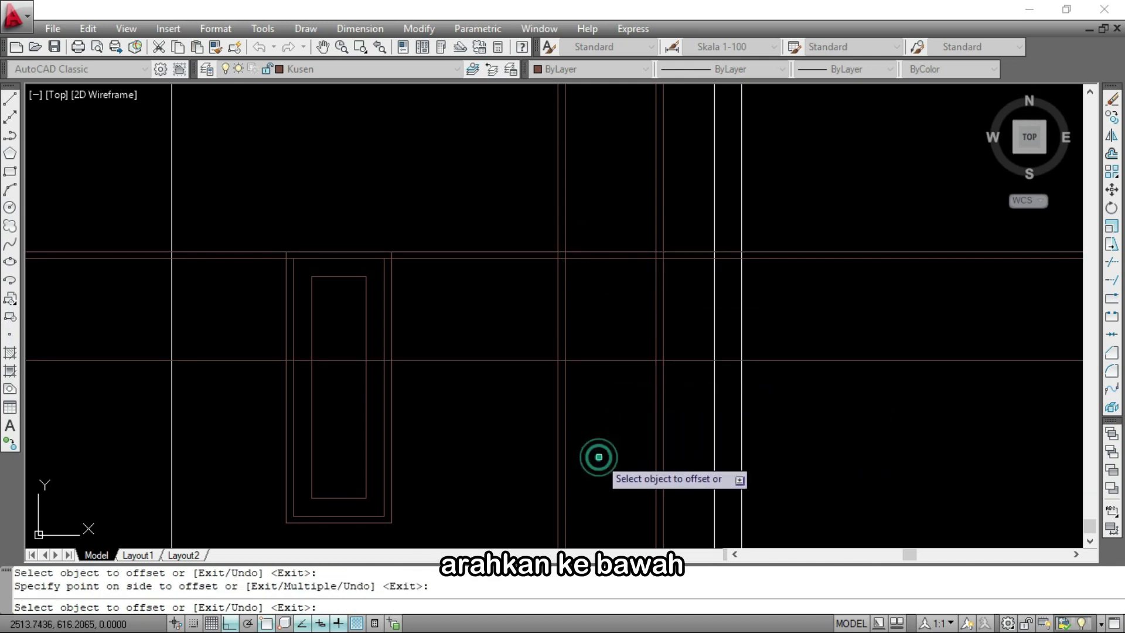
key(Return)
Offset the small window's bottom construction line 0.04 upward for the frame thickness
key(Return)
text(0.)
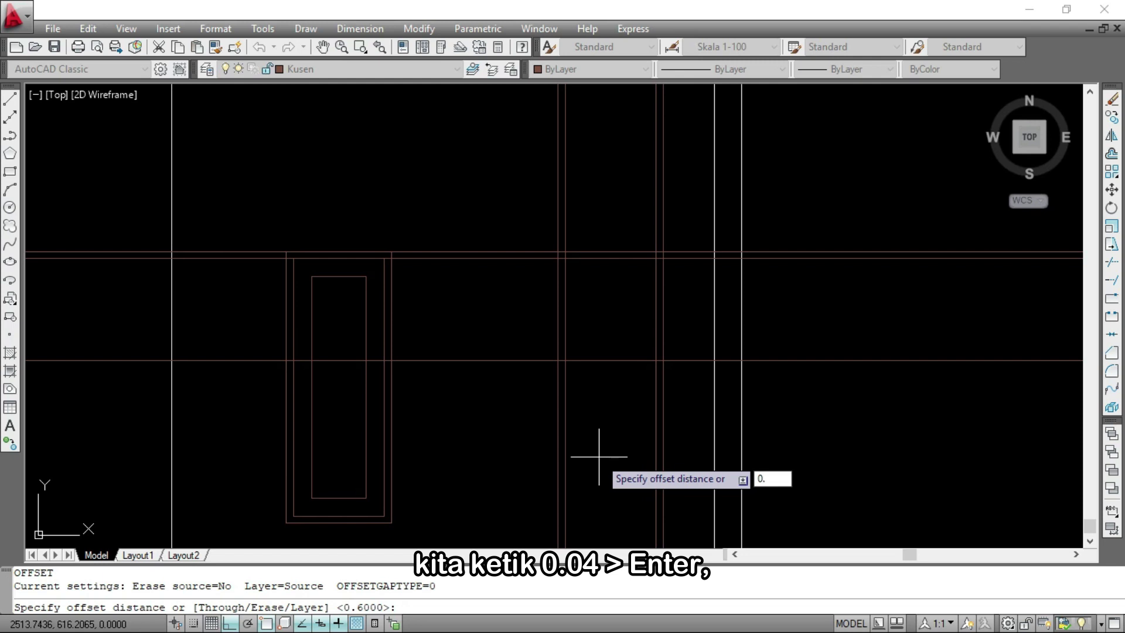
key(Return)
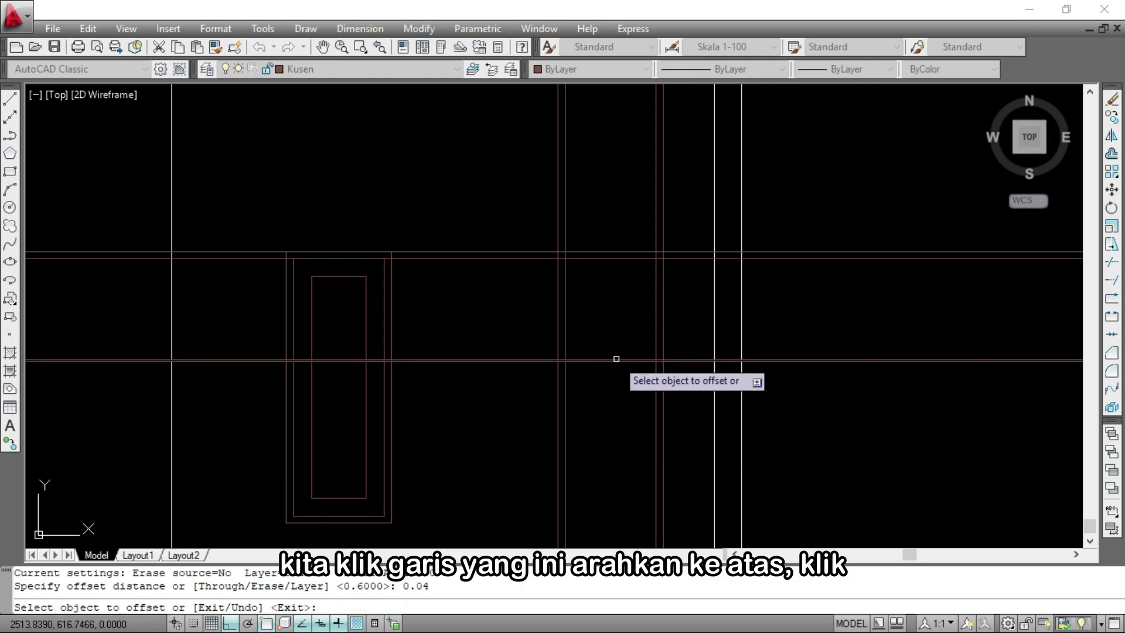
click(613, 359)
click(614, 312)
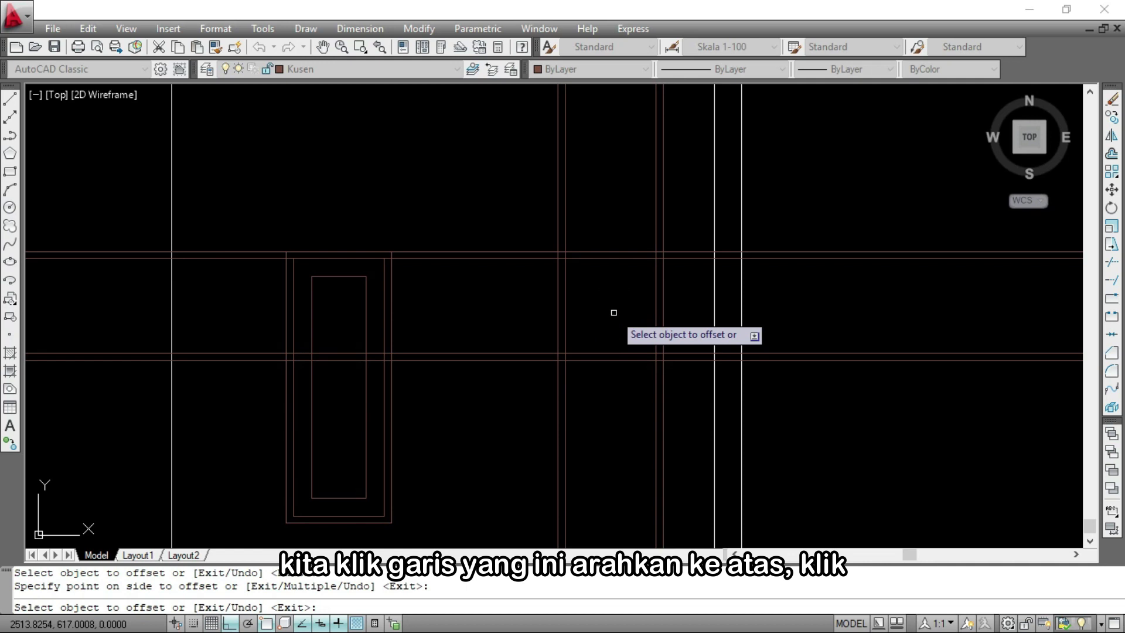
key(Escape)
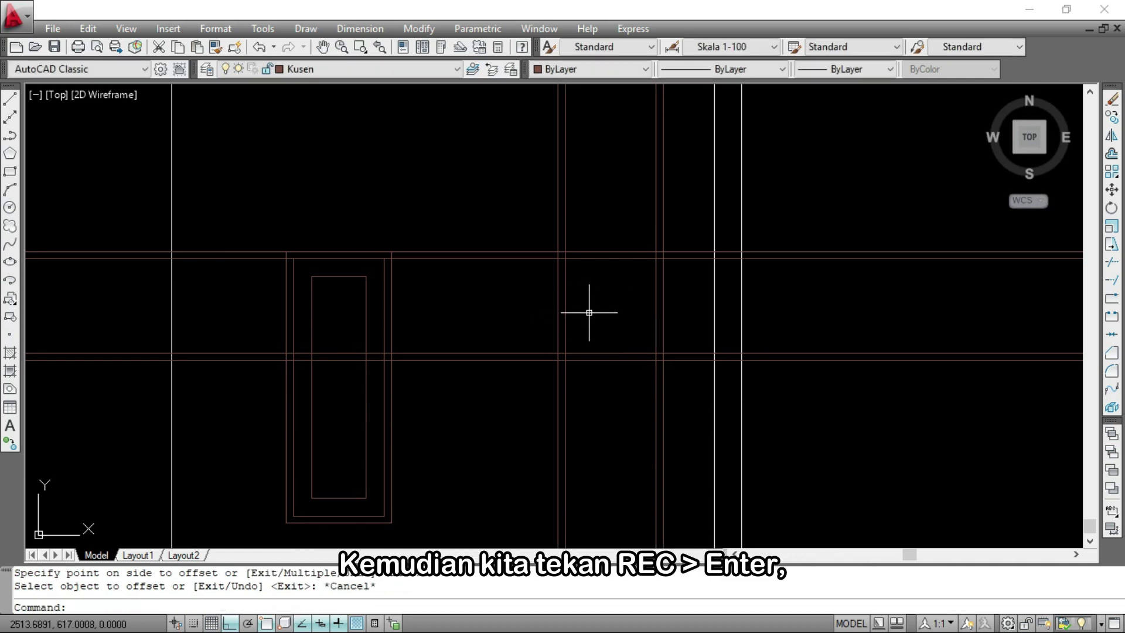
Draw the small window's outer and inner frame rectangles between the matching construction-line intersections near the right wall
text(rec)
key(Return)
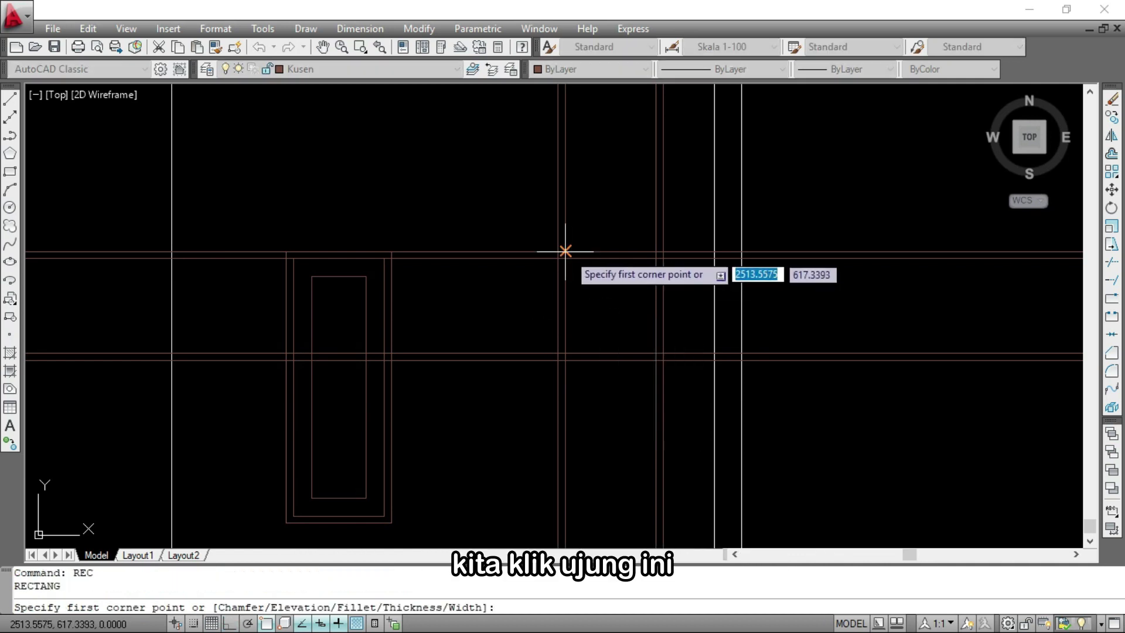
click(558, 251)
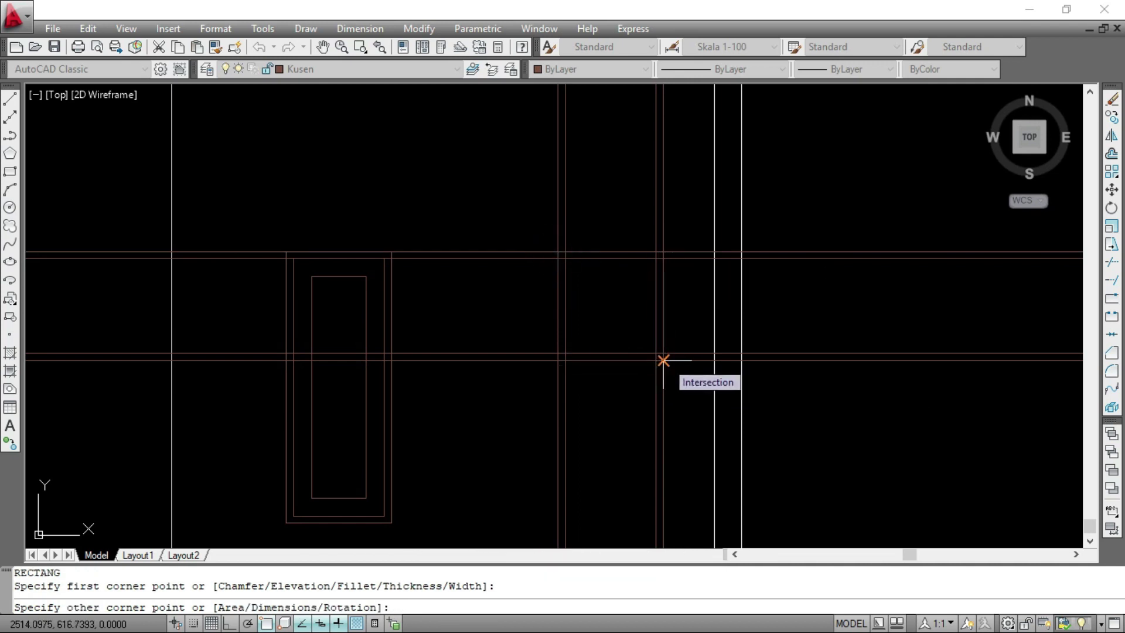
click(663, 360)
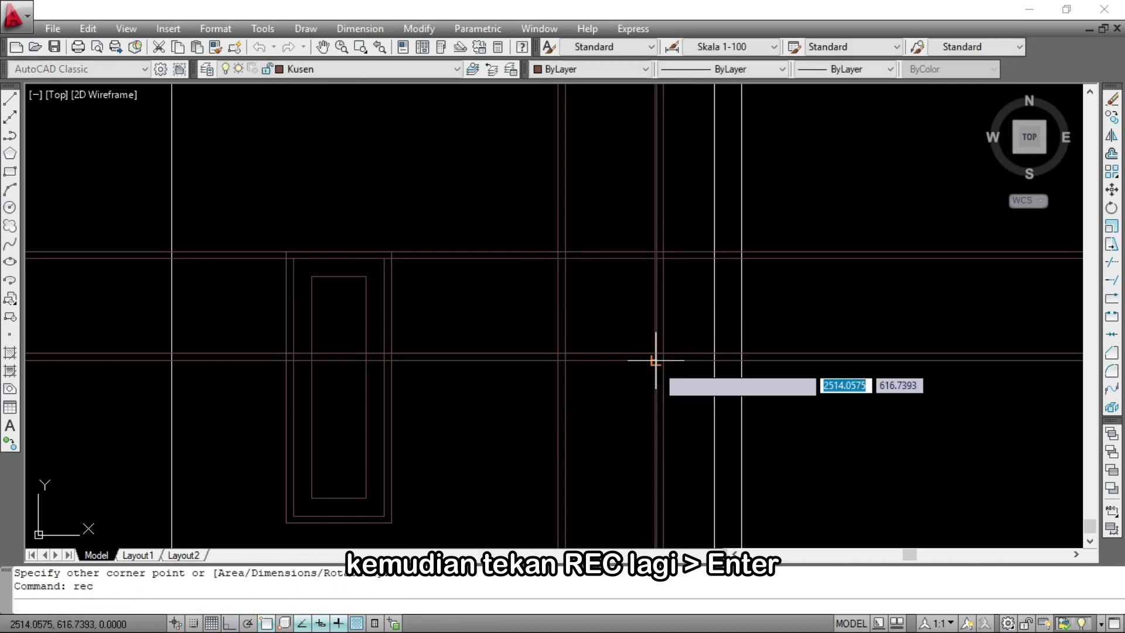
key(Return)
click(565, 352)
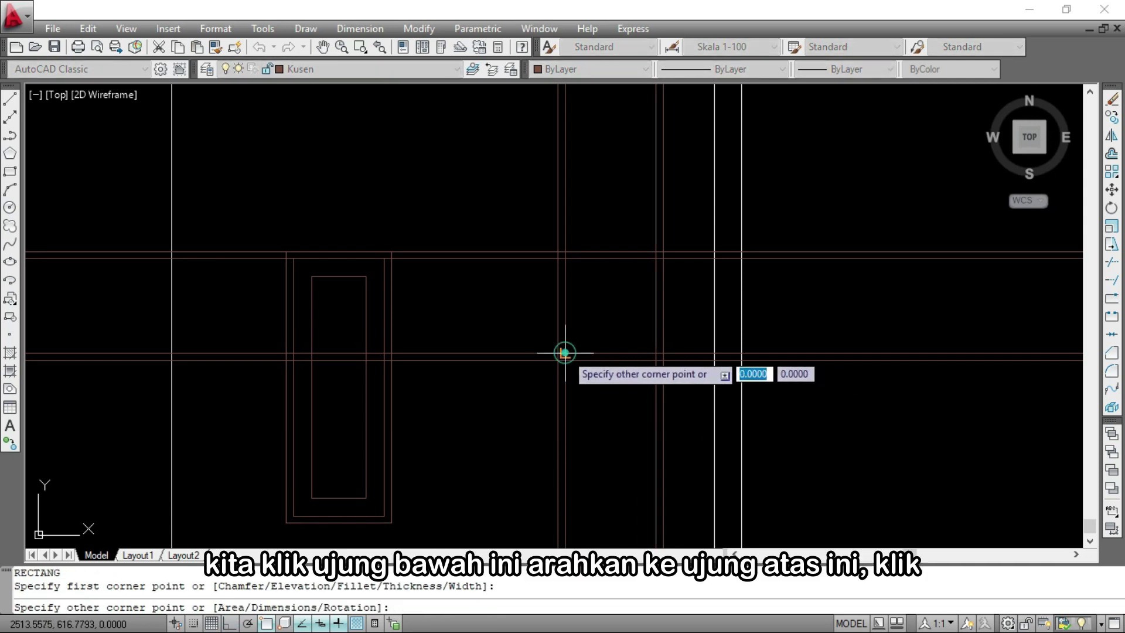
click(655, 258)
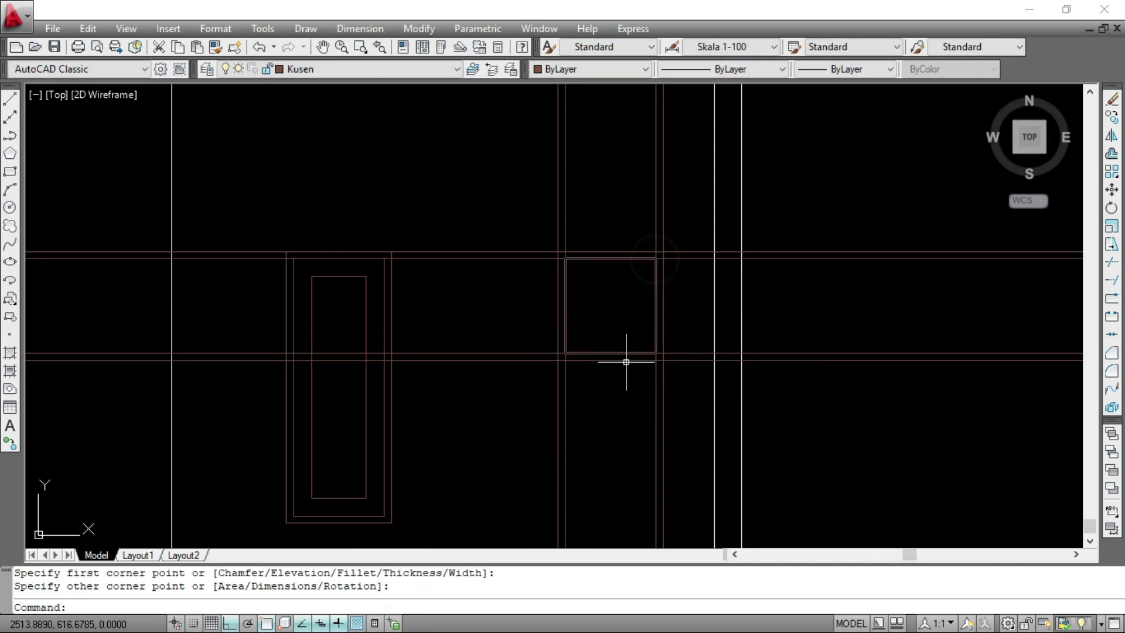
Erase the four vertical and four horizontal construction lines running along the small window's frame
scroll(577, 392, down, 2)
scroll(606, 417, up, 2)
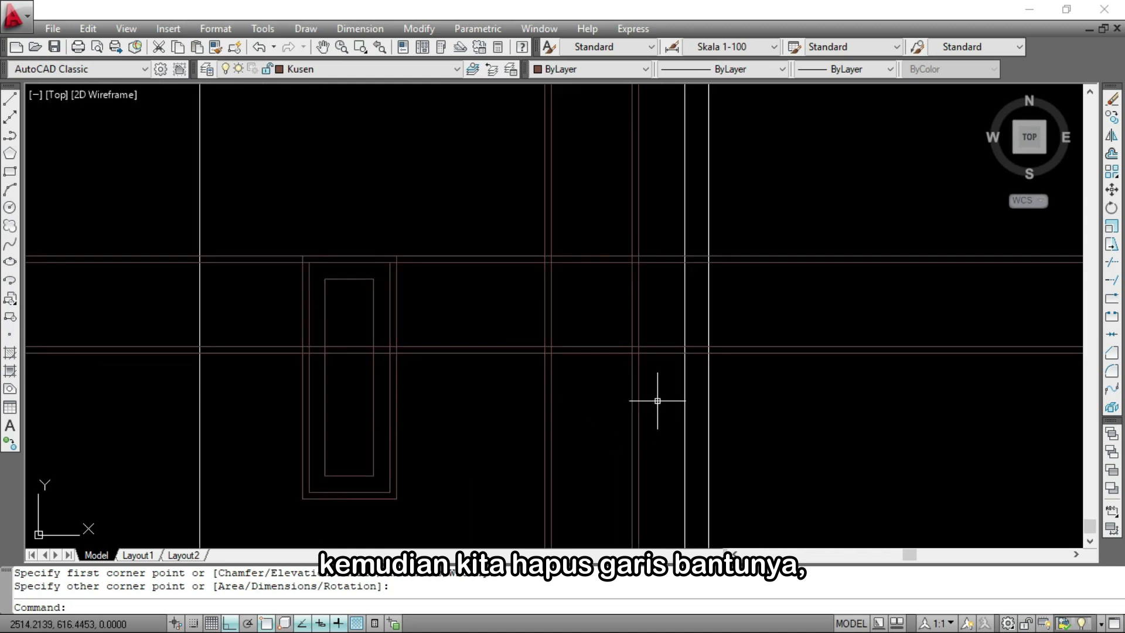
click(648, 427)
click(513, 384)
click(498, 384)
click(451, 222)
text(E)
key(Return)
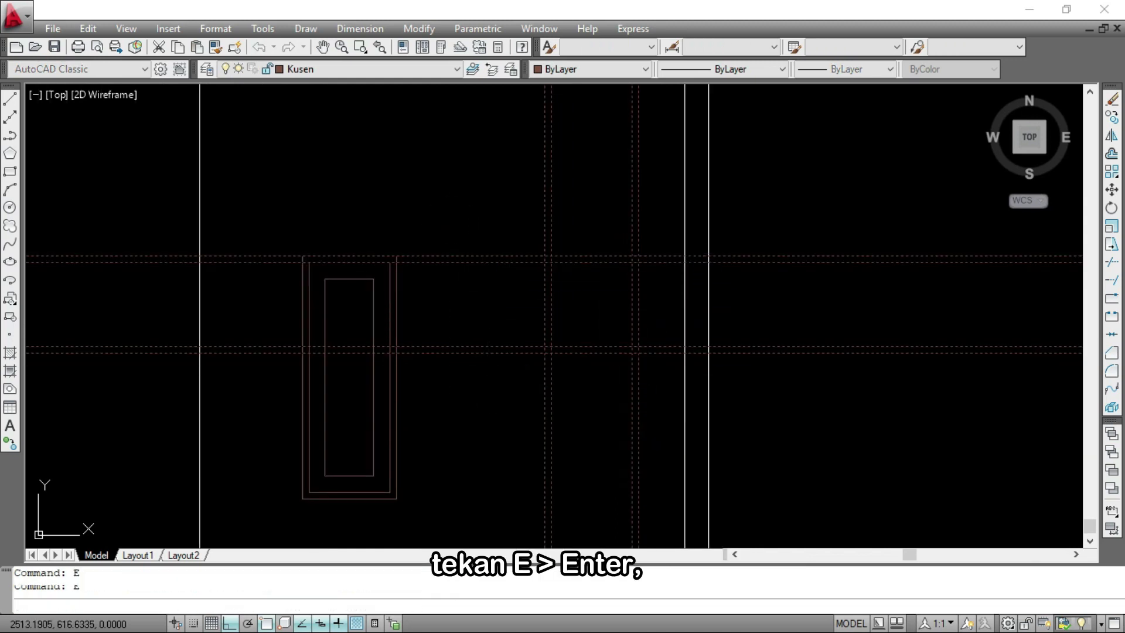
Offset the small window's inner frame rectangle 0.08 inward to form the window leaf
middle_drag(566, 290, 597, 316)
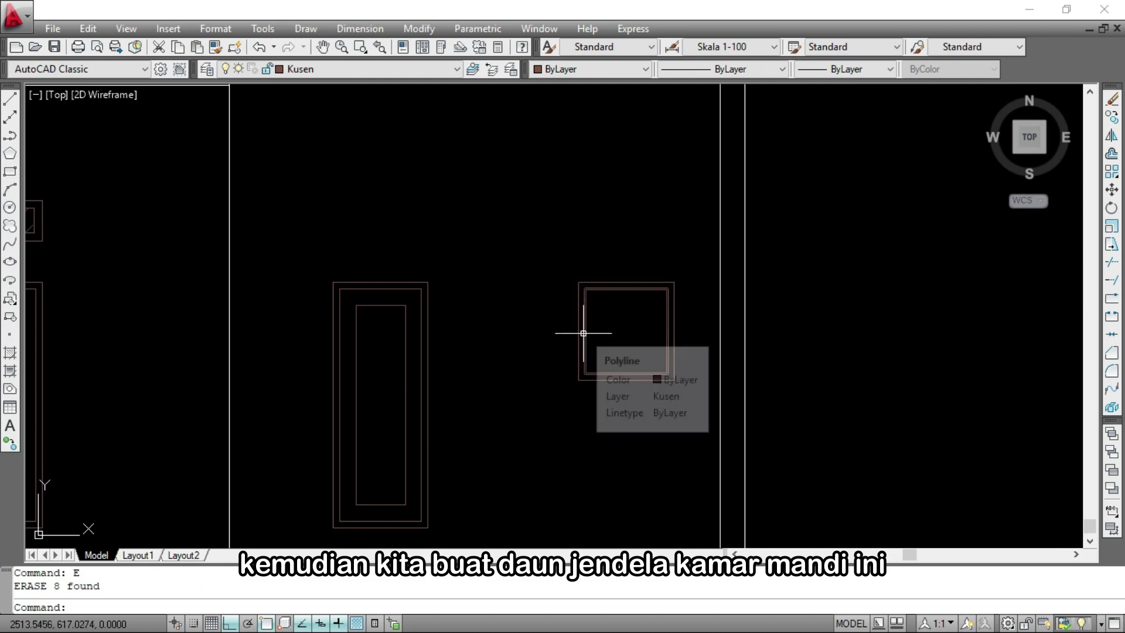
text(o)
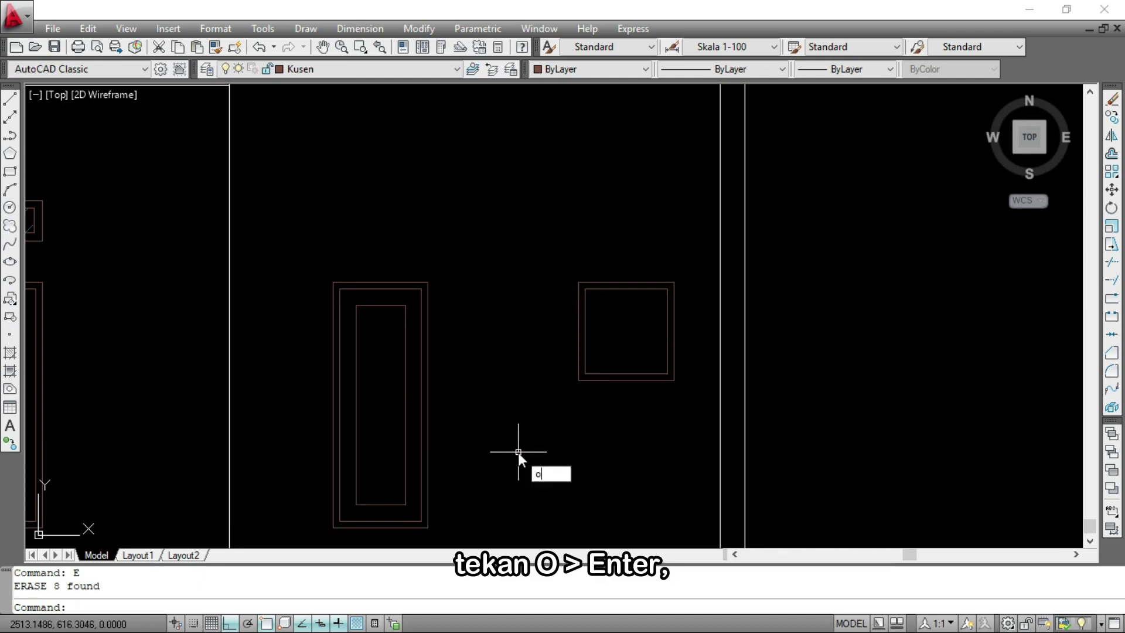
key(Return)
text(0.08)
key(Return)
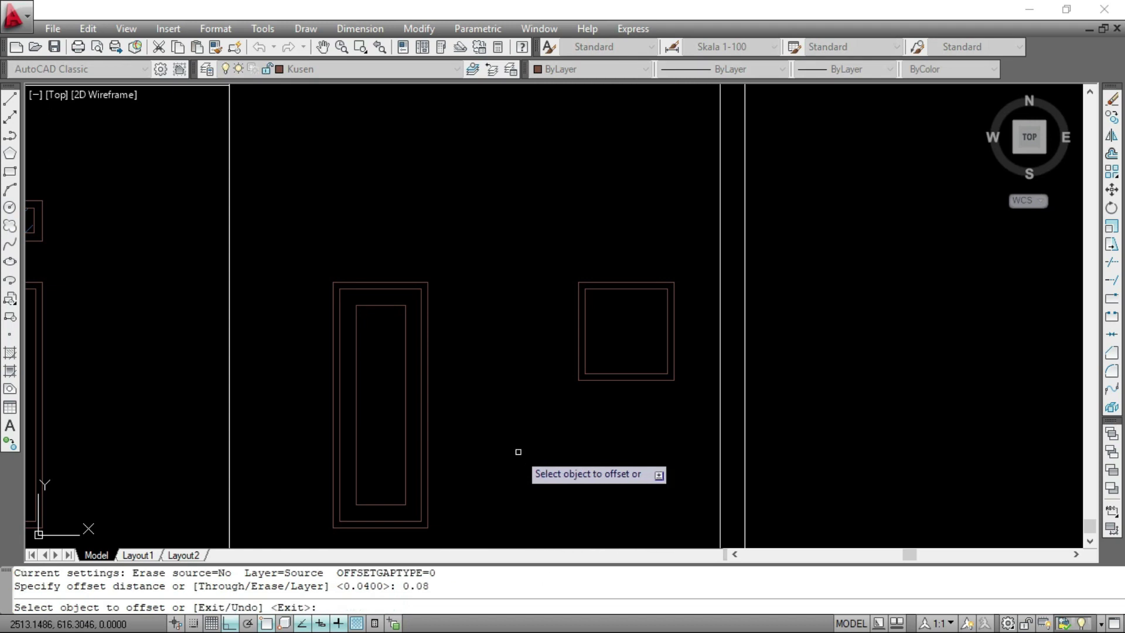
click(584, 327)
click(644, 328)
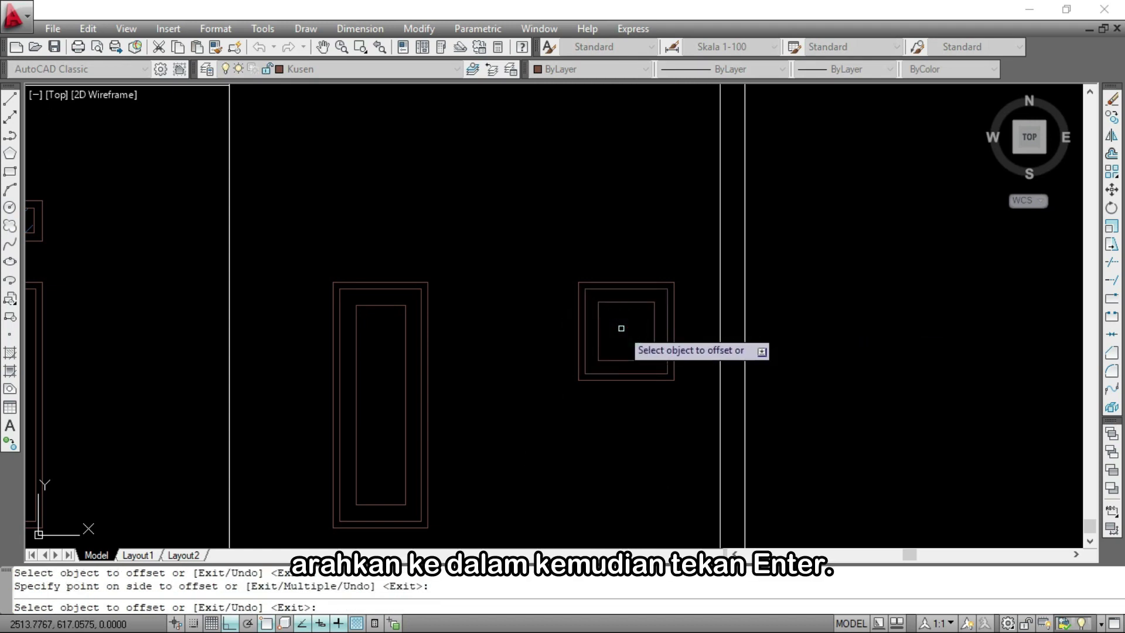
key(Return)
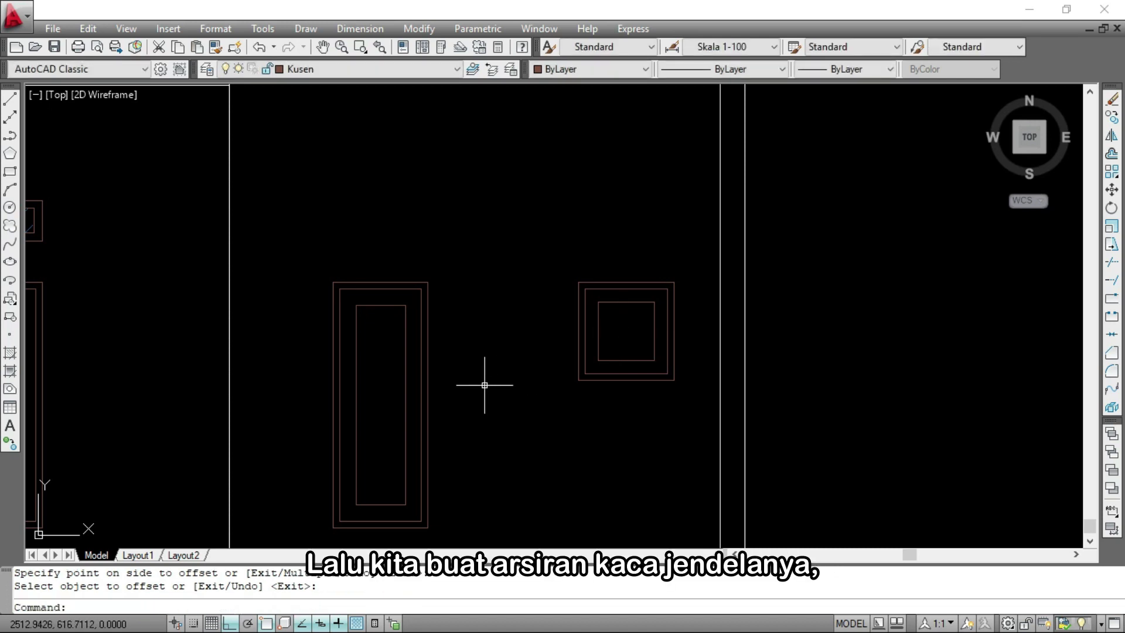
Make Arsiran the current layer and start a hatch with the AR-RROOF pattern
scroll(486, 385, down, 3)
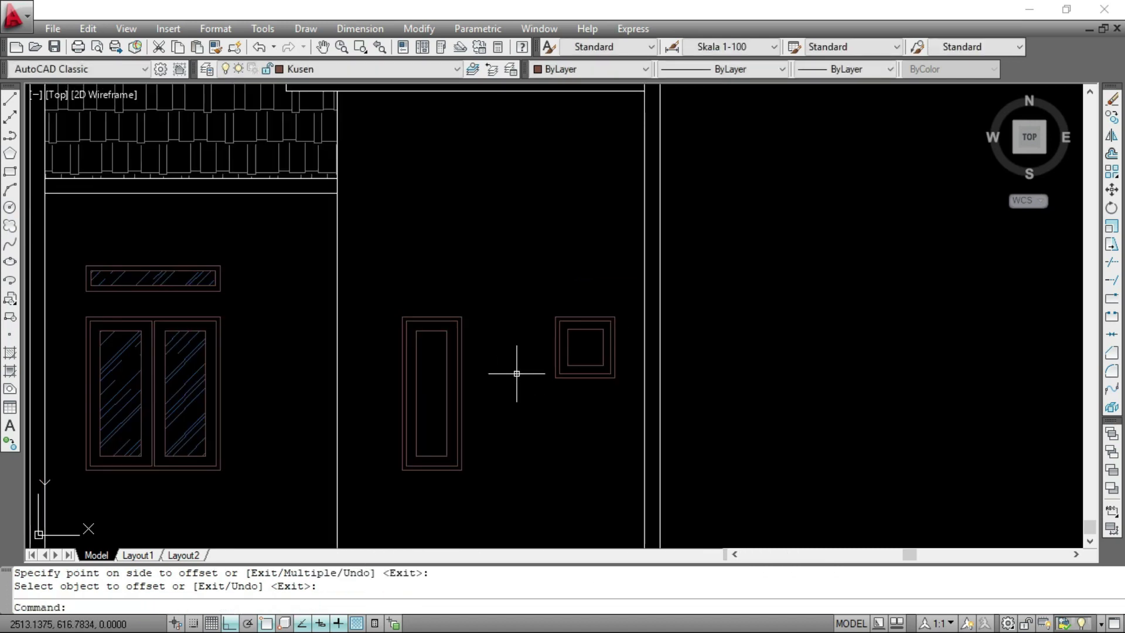
click(389, 67)
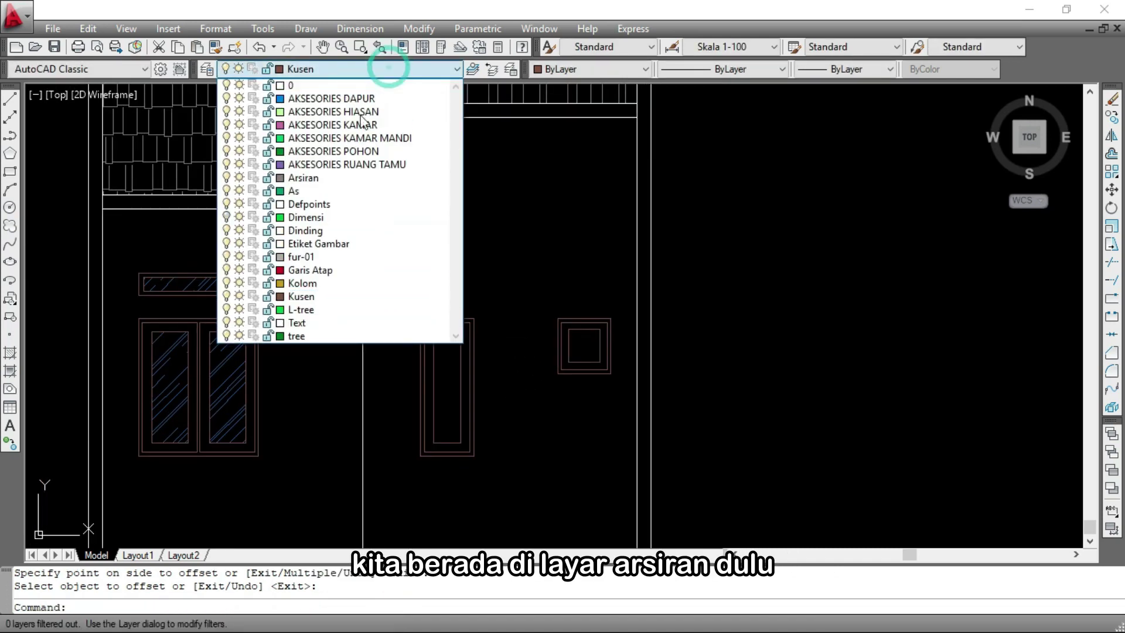
click(305, 178)
scroll(497, 399, up, 2)
text(h)
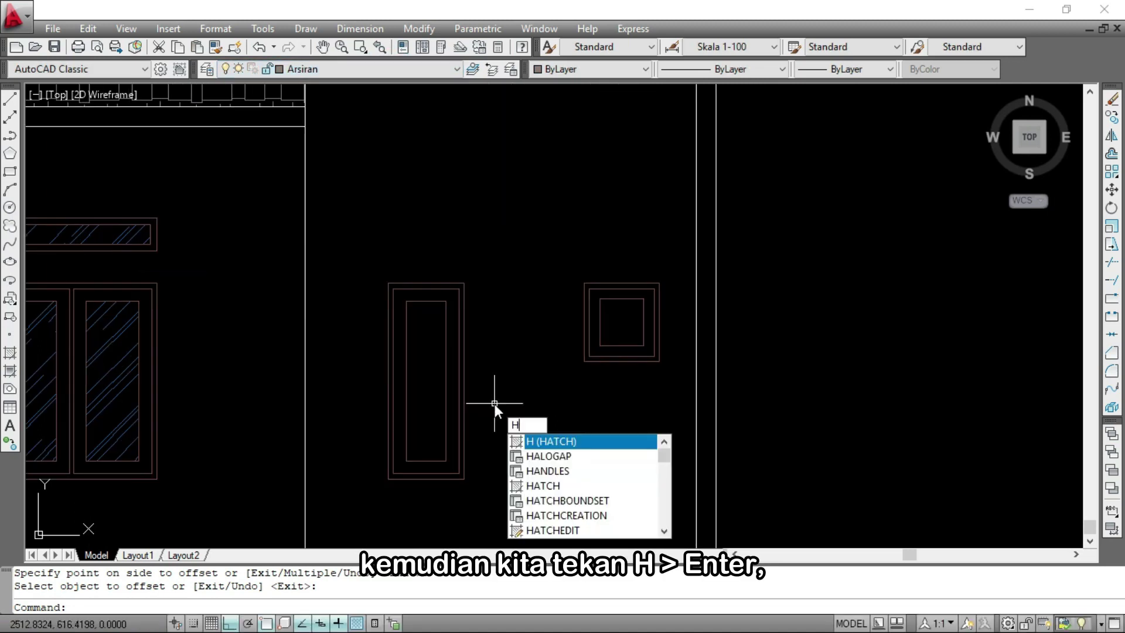
key(Return)
click(570, 156)
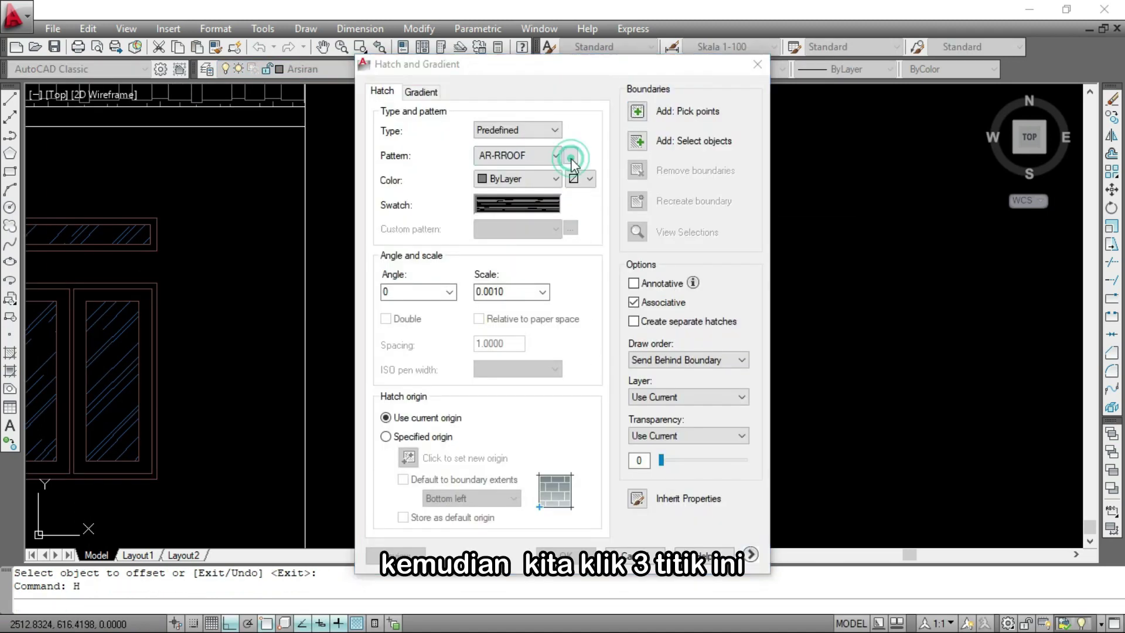
click(584, 310)
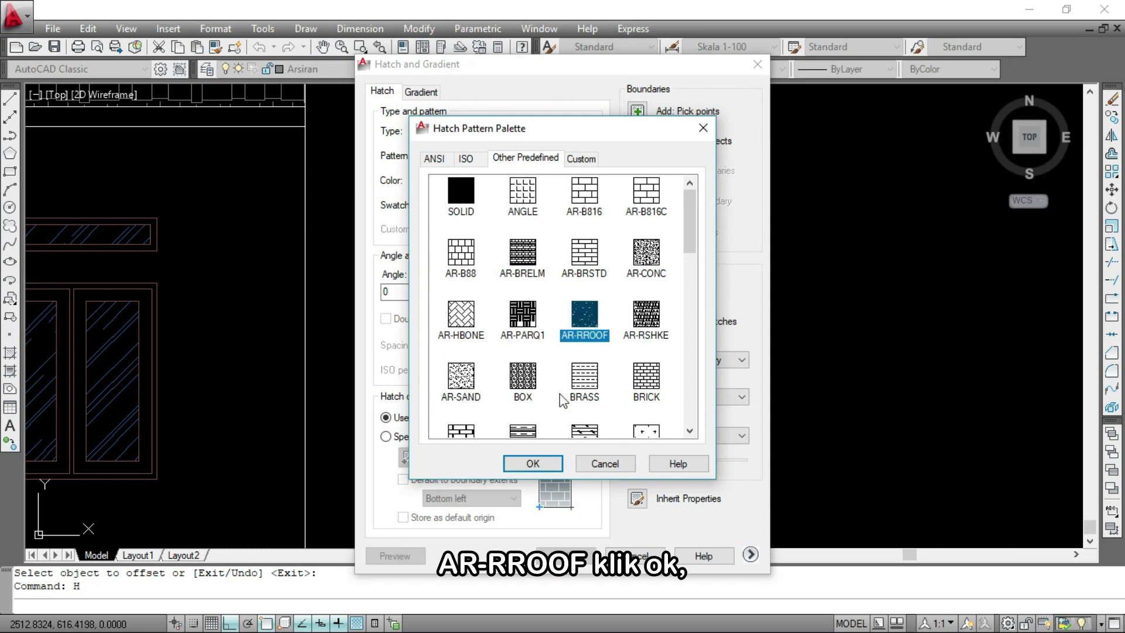
click(532, 463)
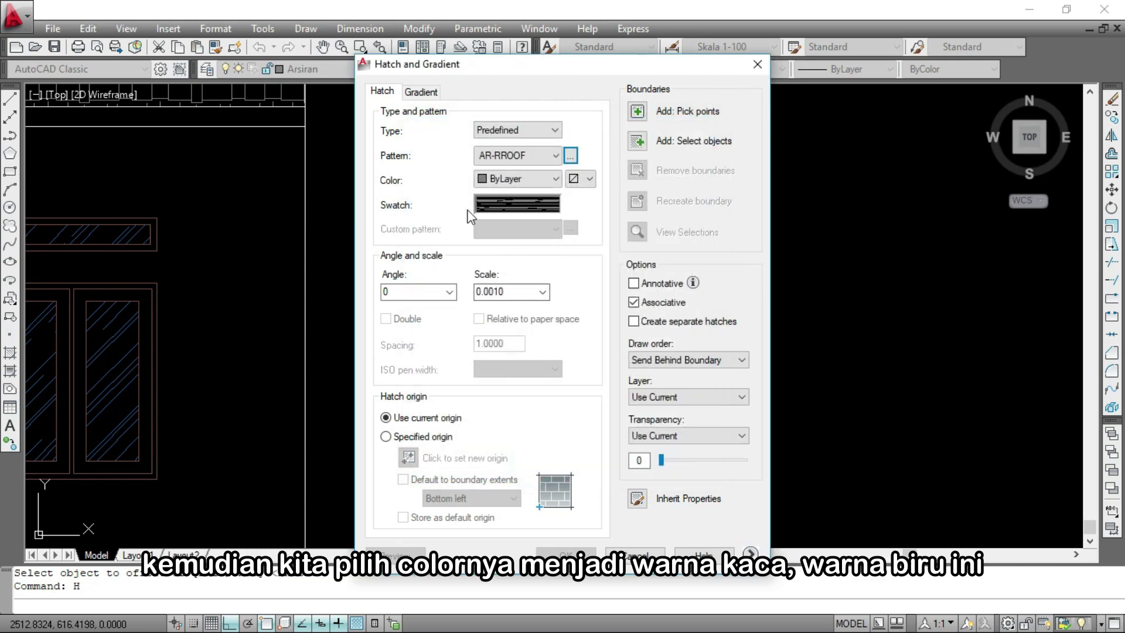
Set the glass hatch to color 152, angle 45 and scale 0.01
click(556, 178)
click(506, 324)
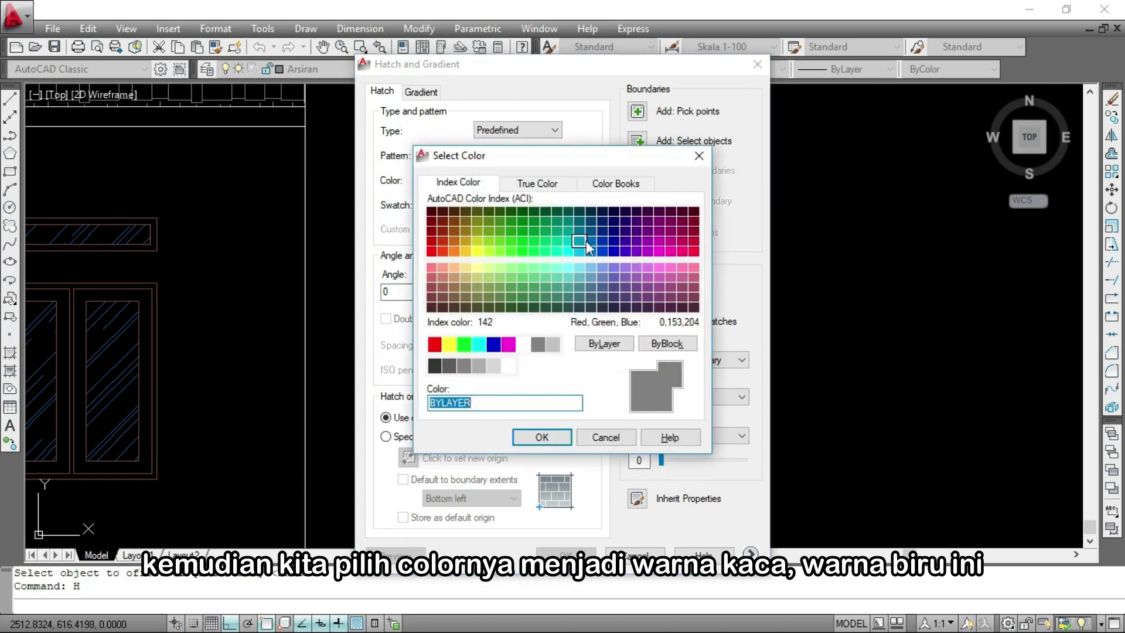
click(586, 241)
click(540, 437)
double_click(389, 290)
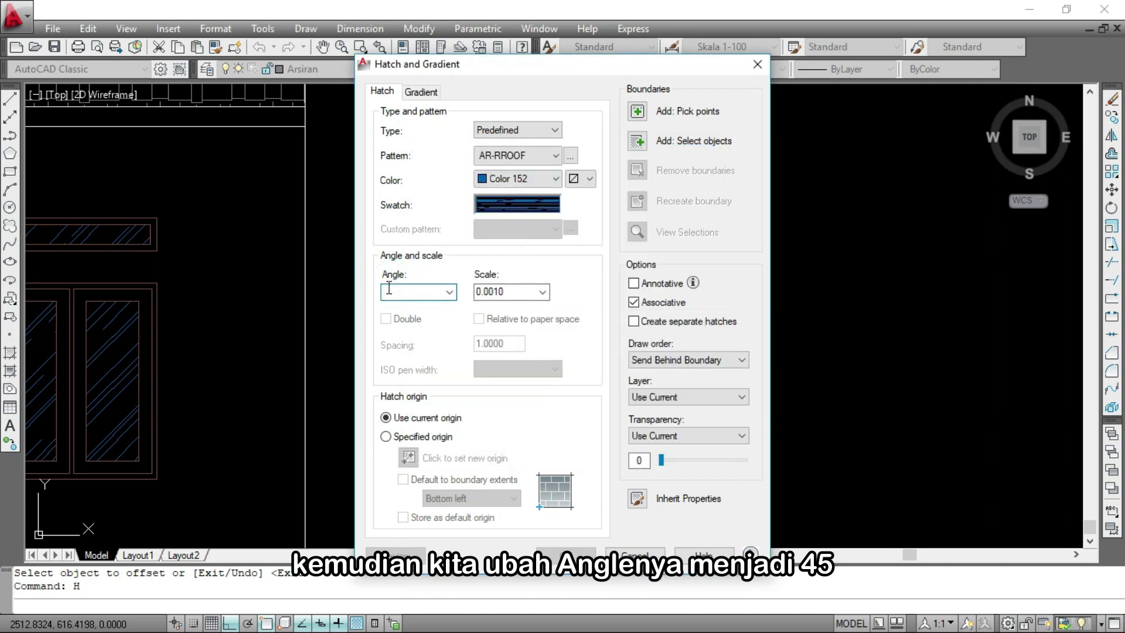
double_click(510, 291)
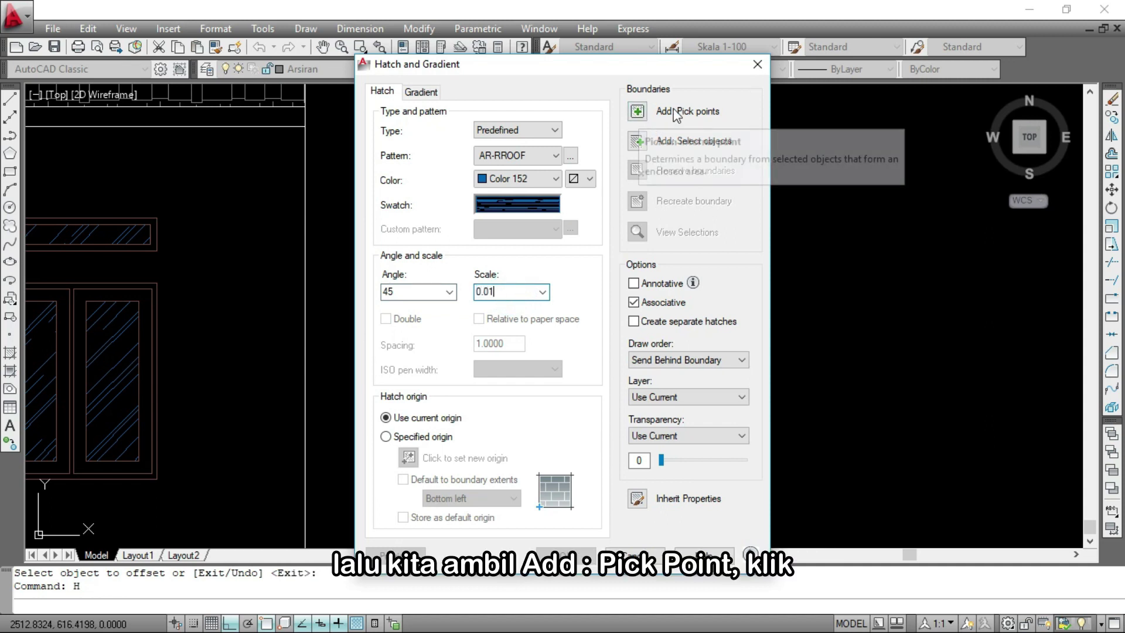
Hatch the innermost glass panes of the tall single-leaf window and the small square window
click(637, 112)
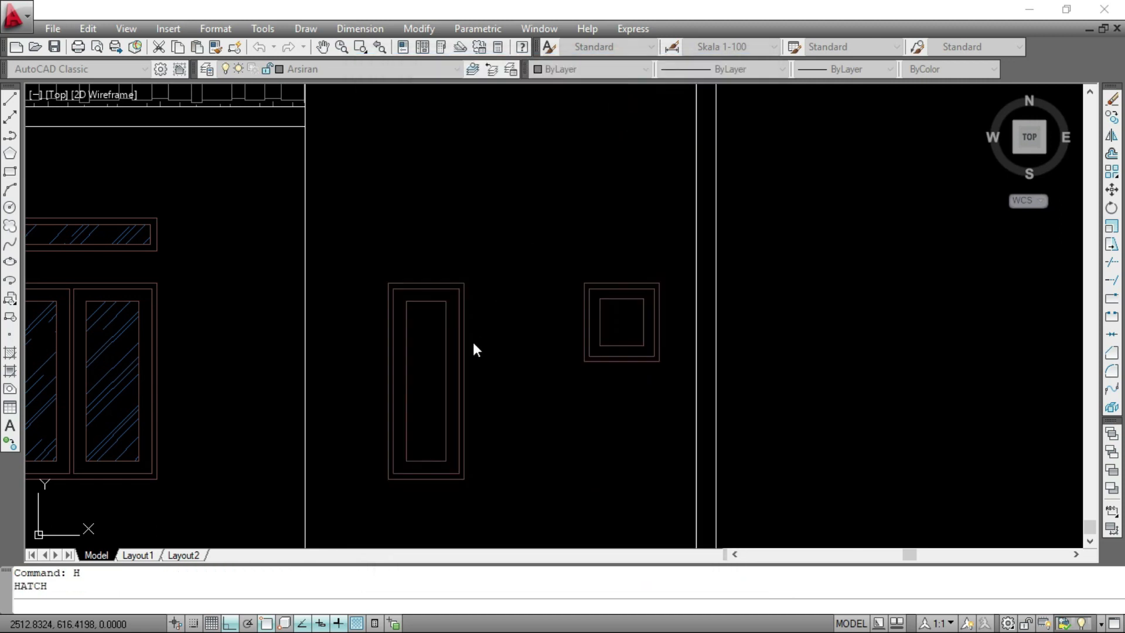
click(427, 362)
click(613, 324)
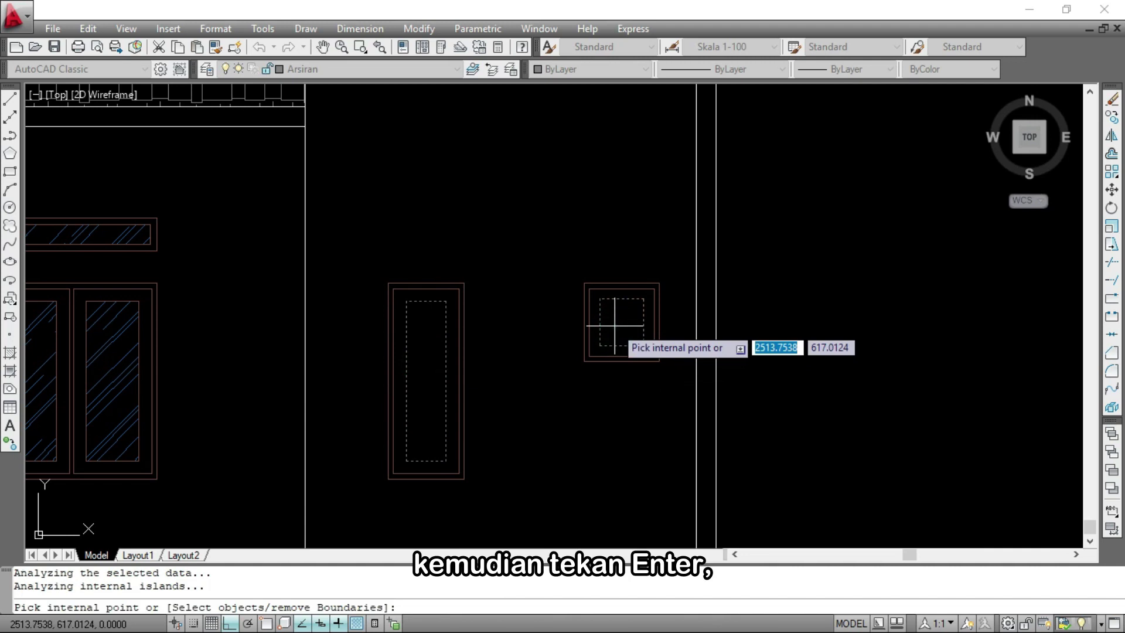
key(Return)
click(396, 555)
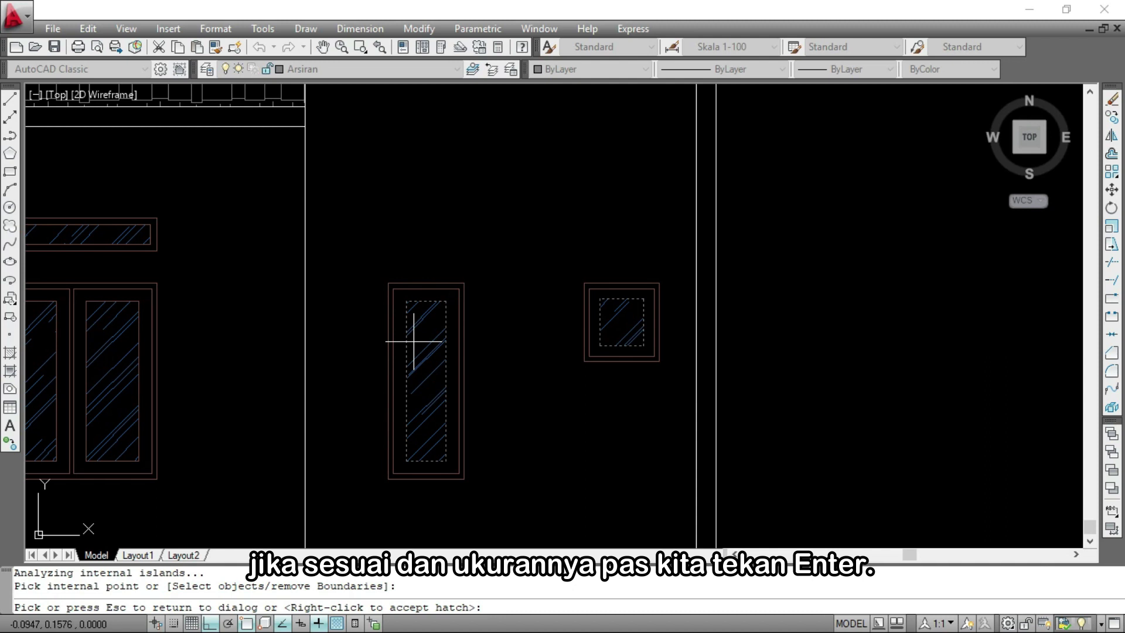
key(Return)
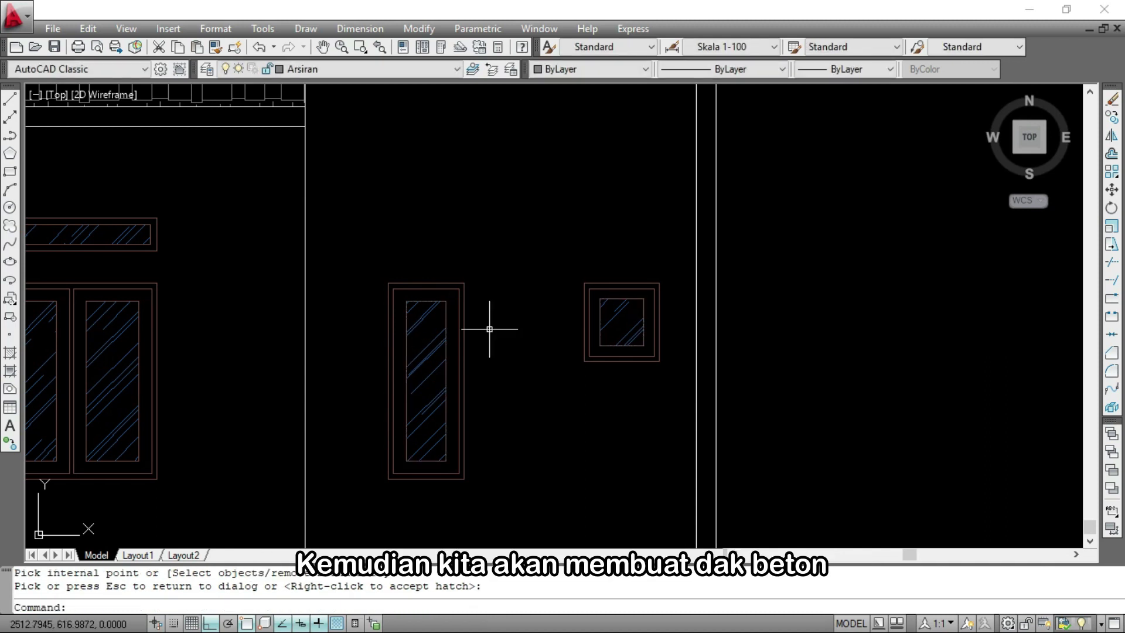
On the Dinding layer, draw a helper line along the top edge of the ventilation frame above the double-leaf window
scroll(550, 301, down, 3)
scroll(477, 294, up, 2)
scroll(510, 301, up, 2)
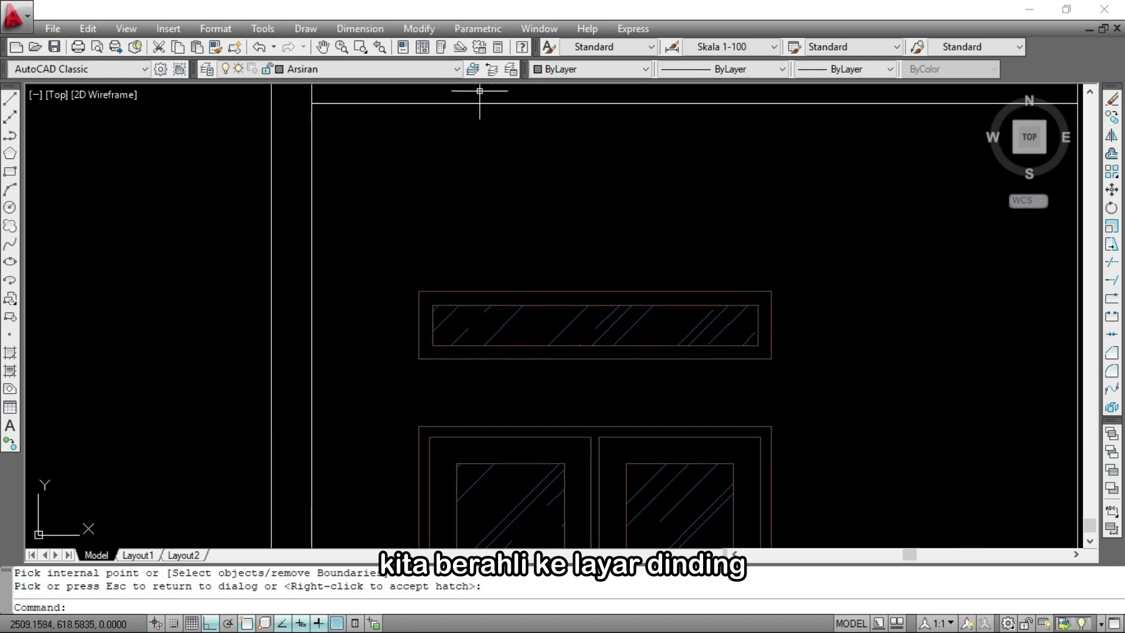
click(419, 69)
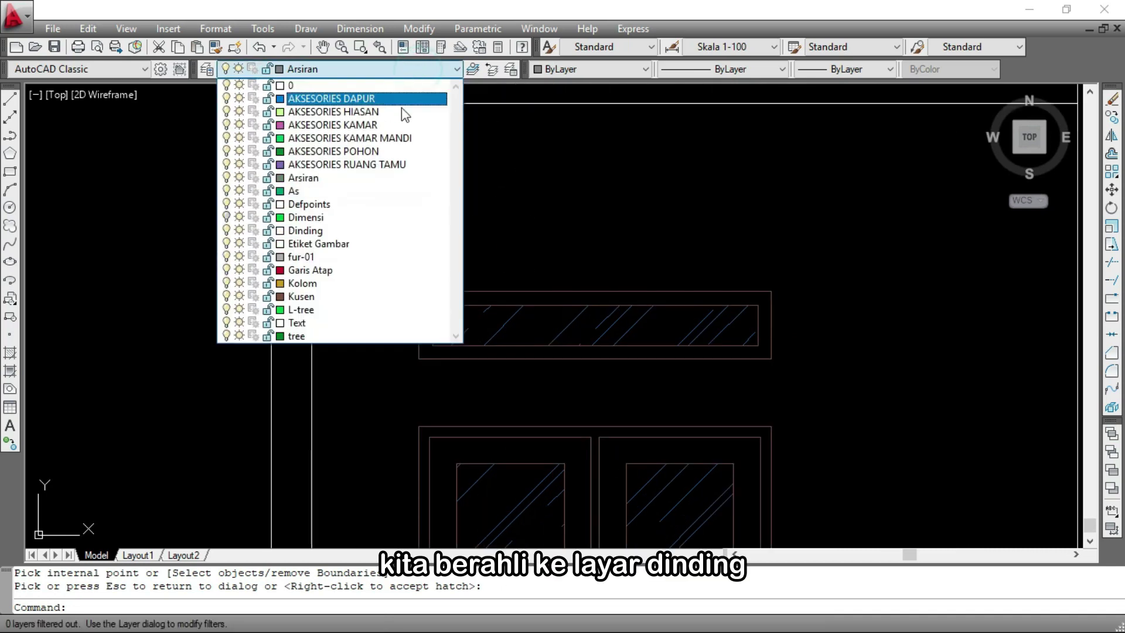
click(310, 231)
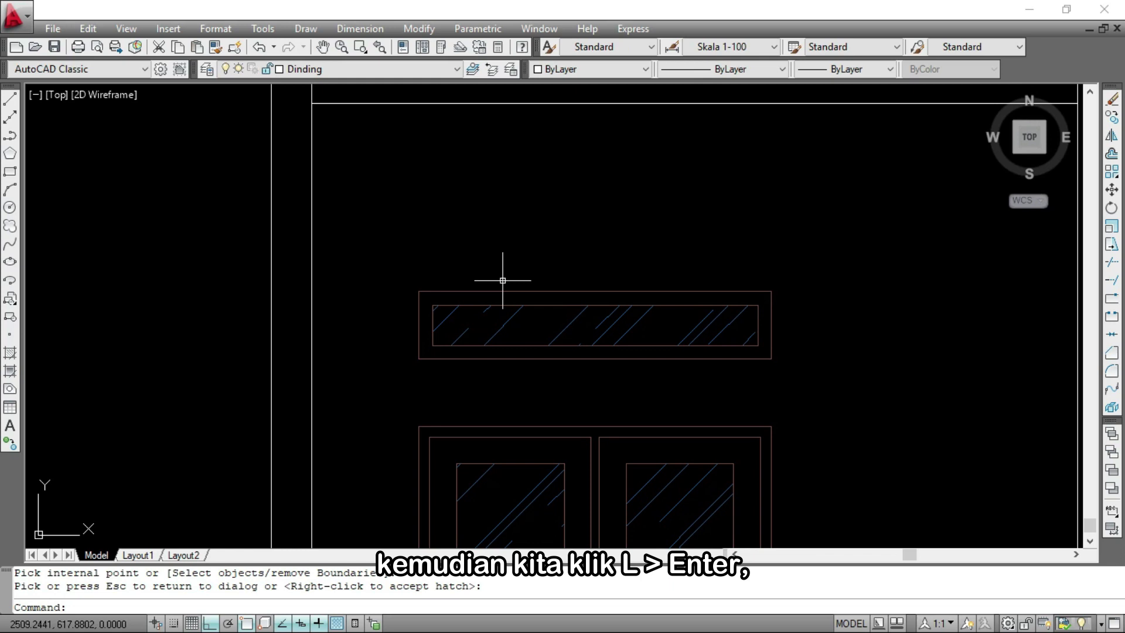
text(L)
key(Return)
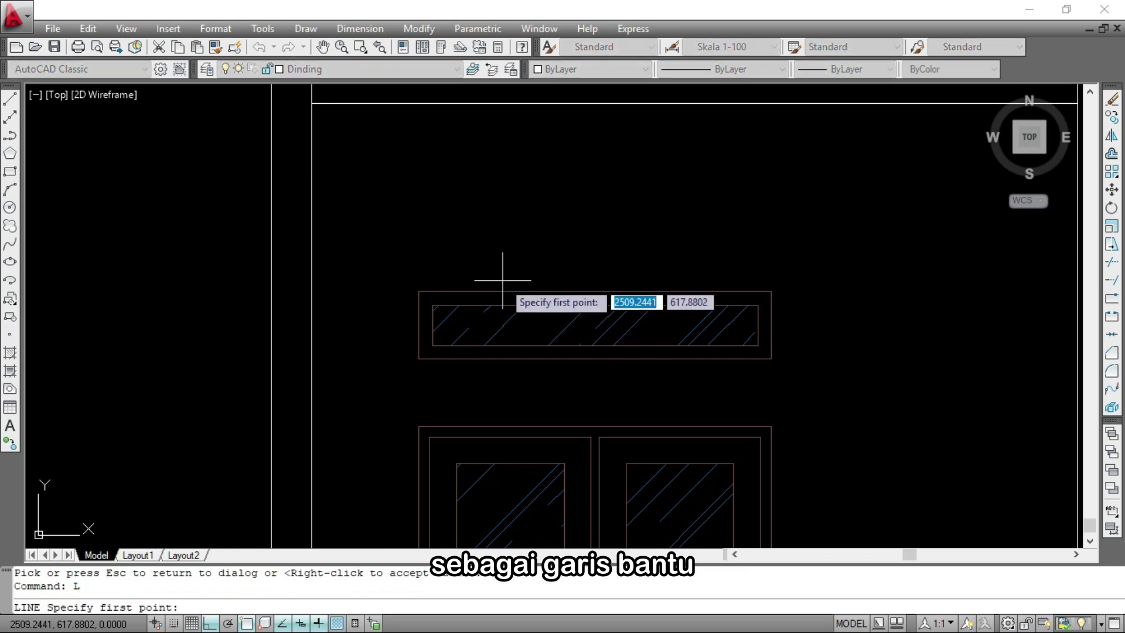
click(419, 291)
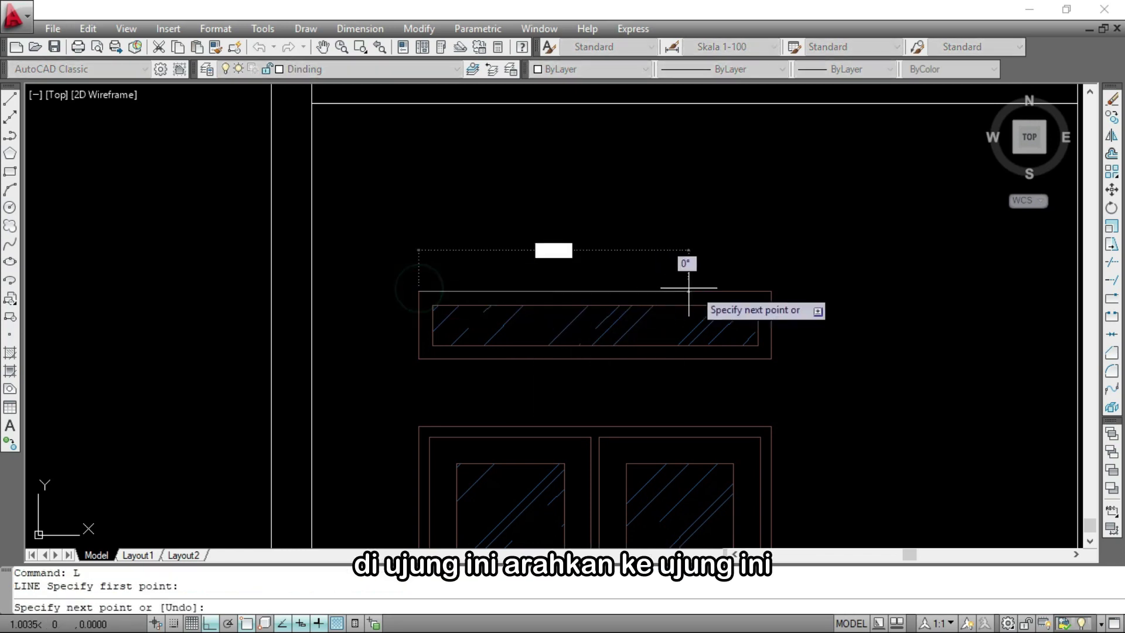
click(772, 291)
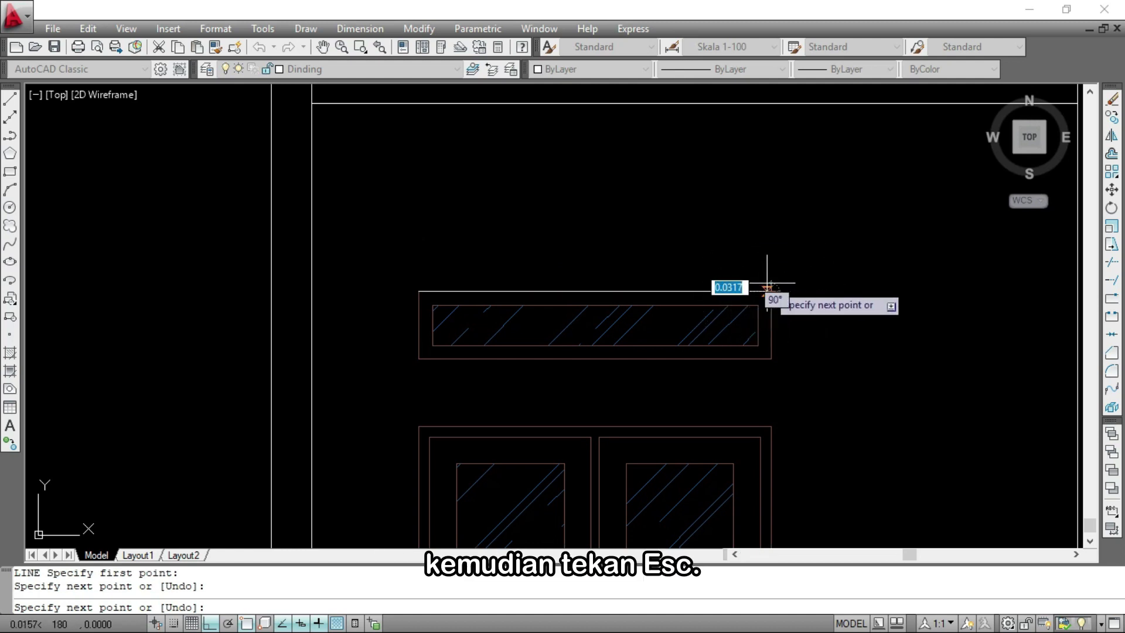
key(Escape)
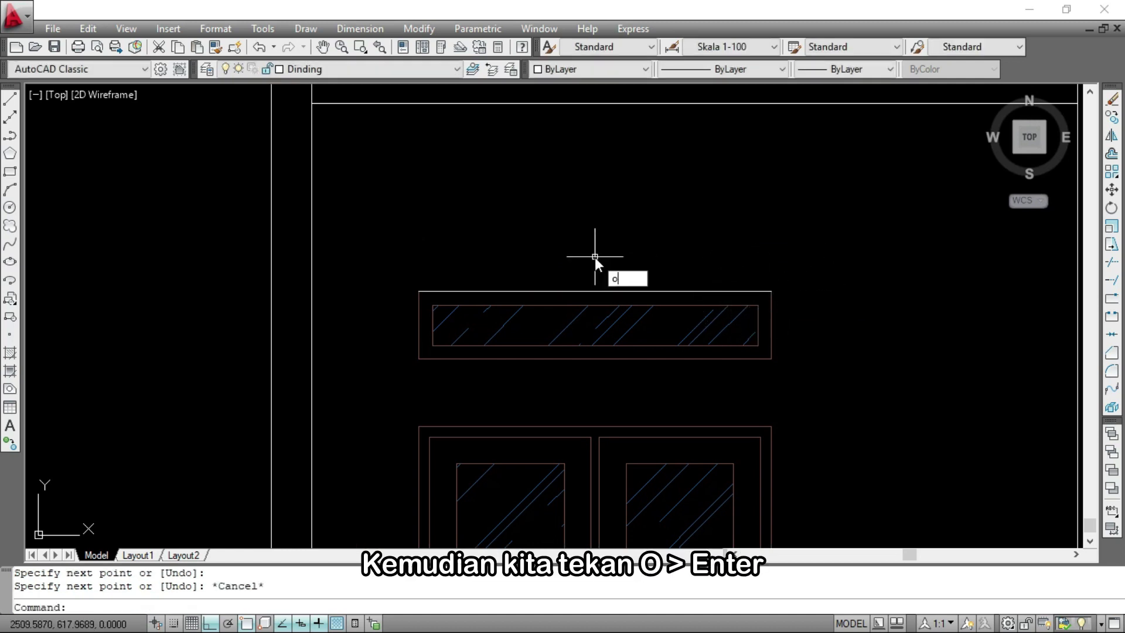
Offset the helper line on top of the ventilation frame 0.2 upward
key(Return)
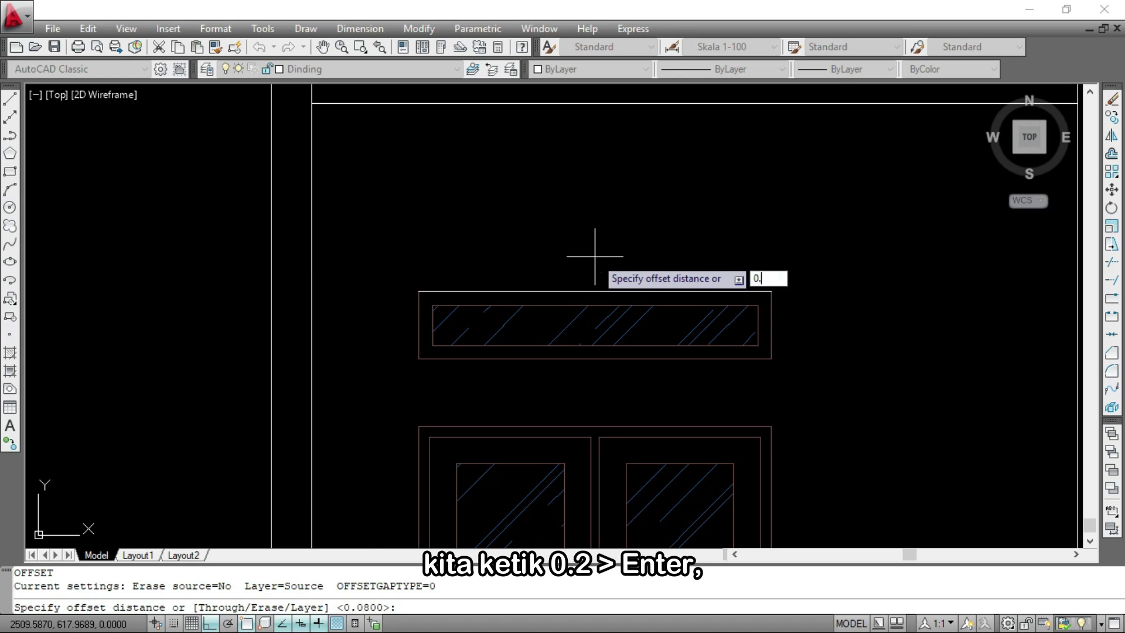
text(0.2)
key(Return)
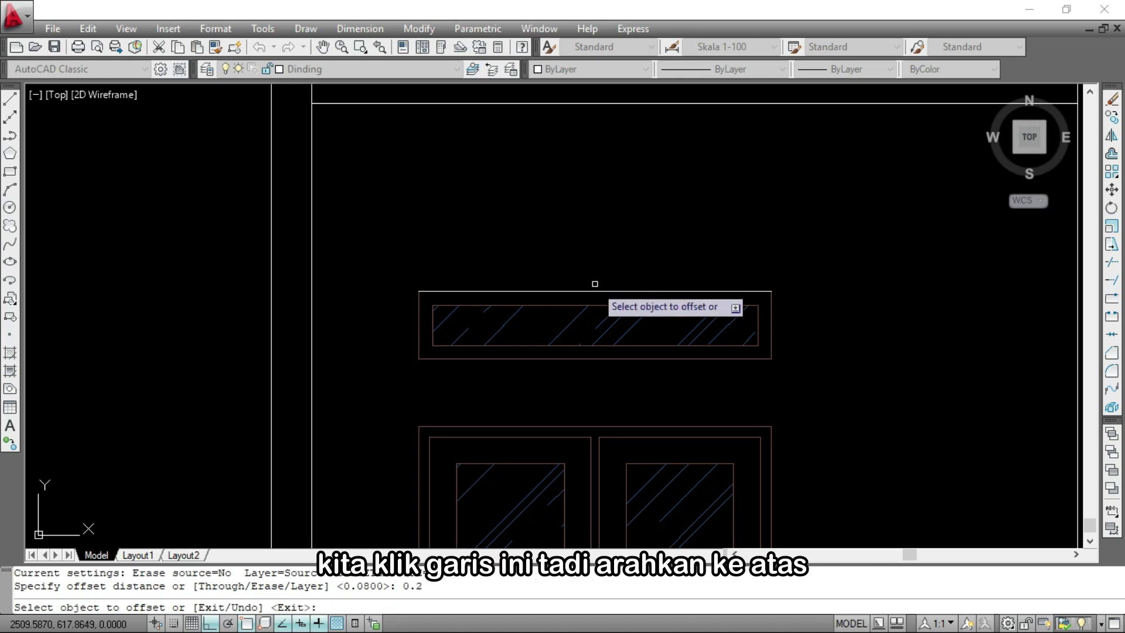
click(595, 292)
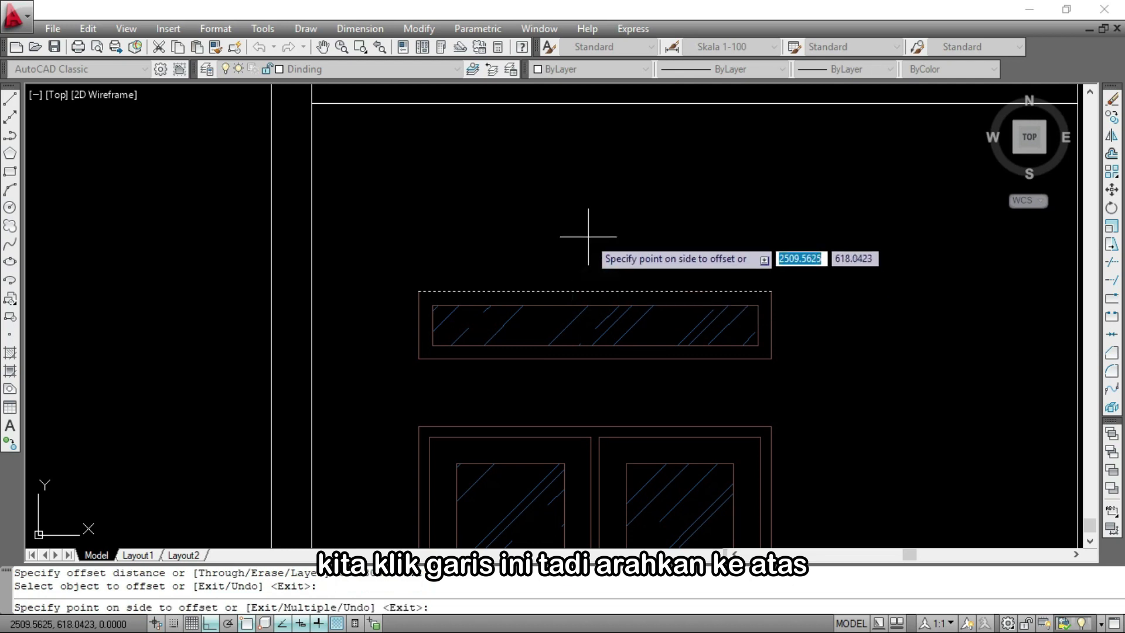
click(591, 238)
key(Return)
Offset the raised helper line another 0.1 upward for the concrete slab's thickness
key(Return)
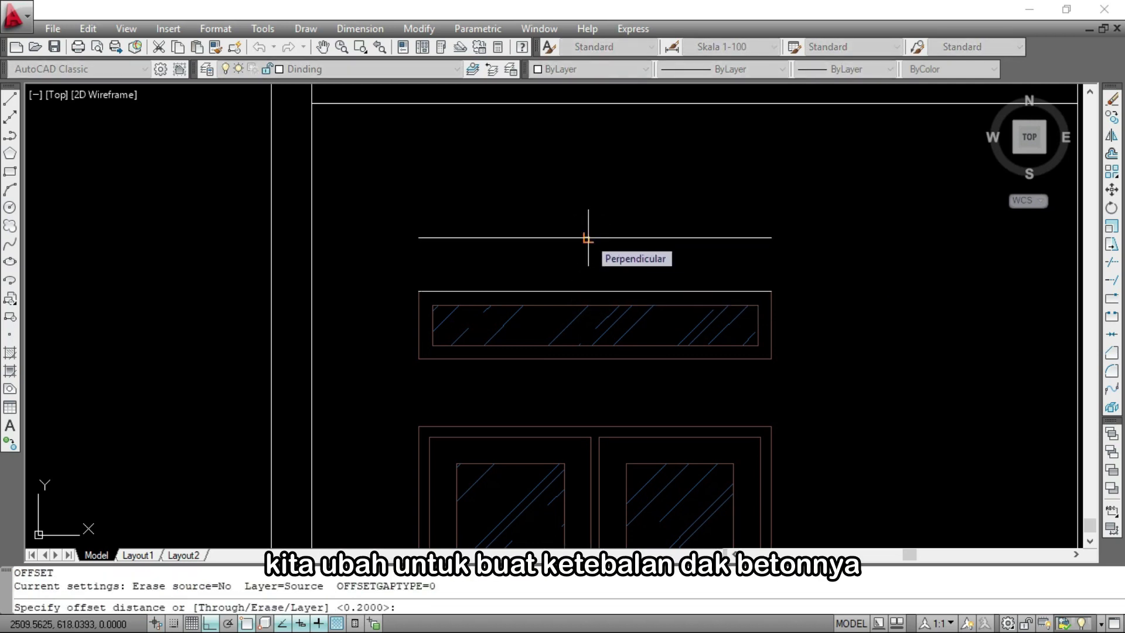
text(0.1)
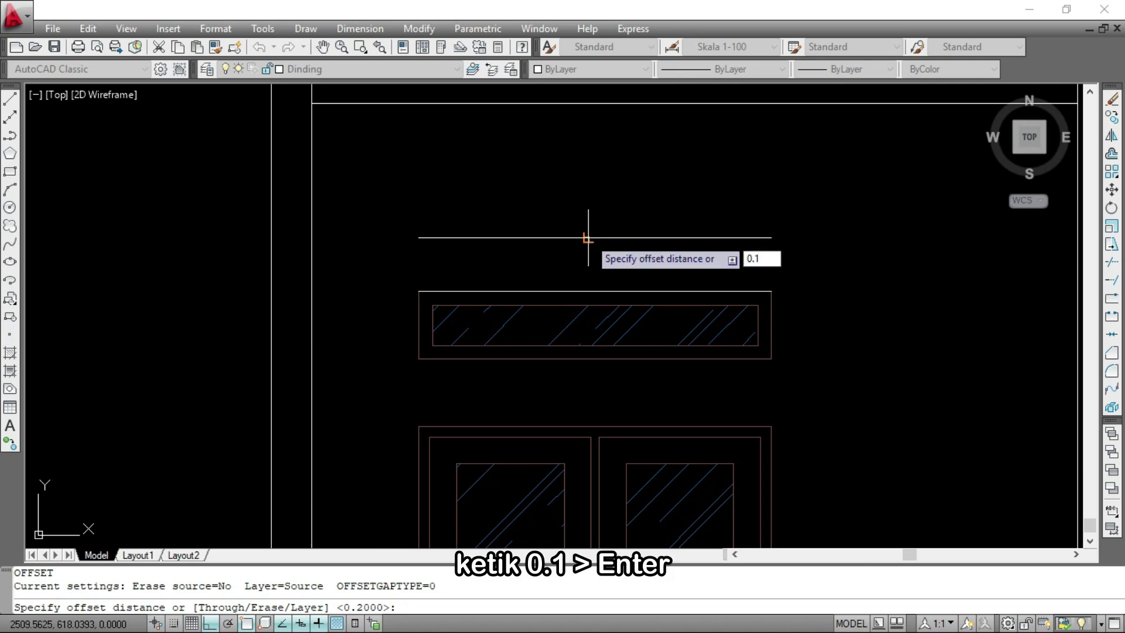
key(Return)
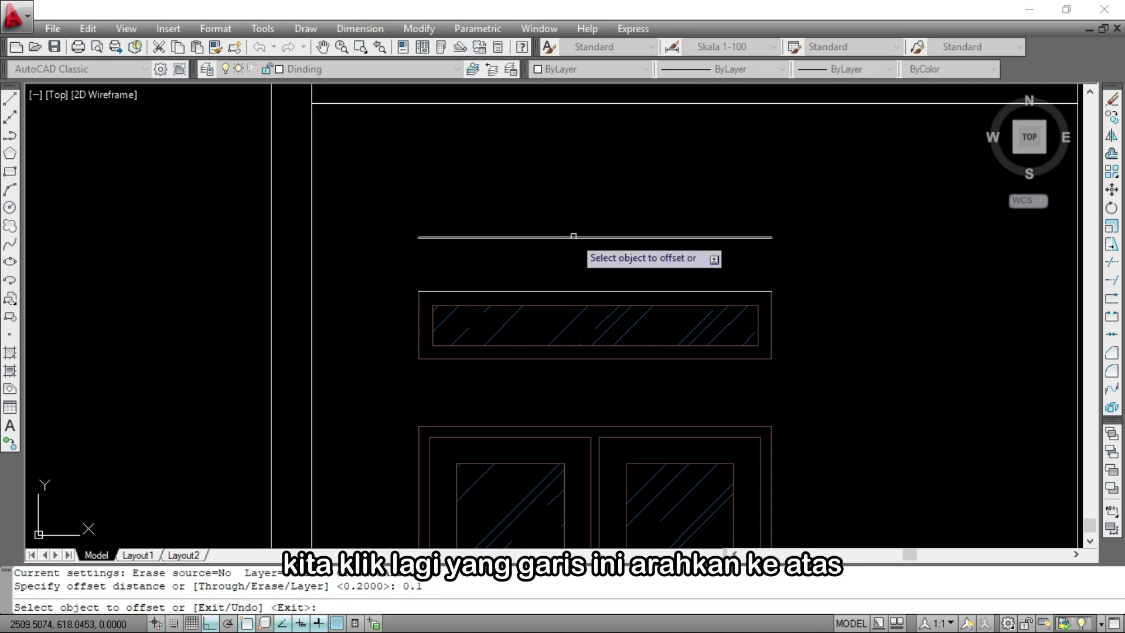
click(571, 237)
click(569, 171)
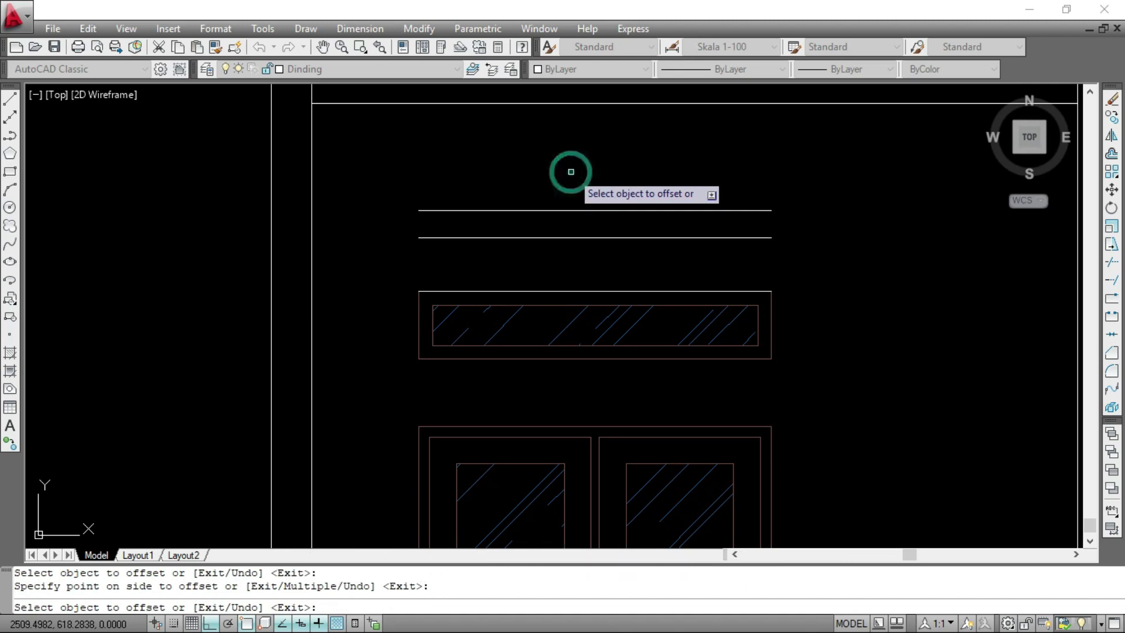
key(Escape)
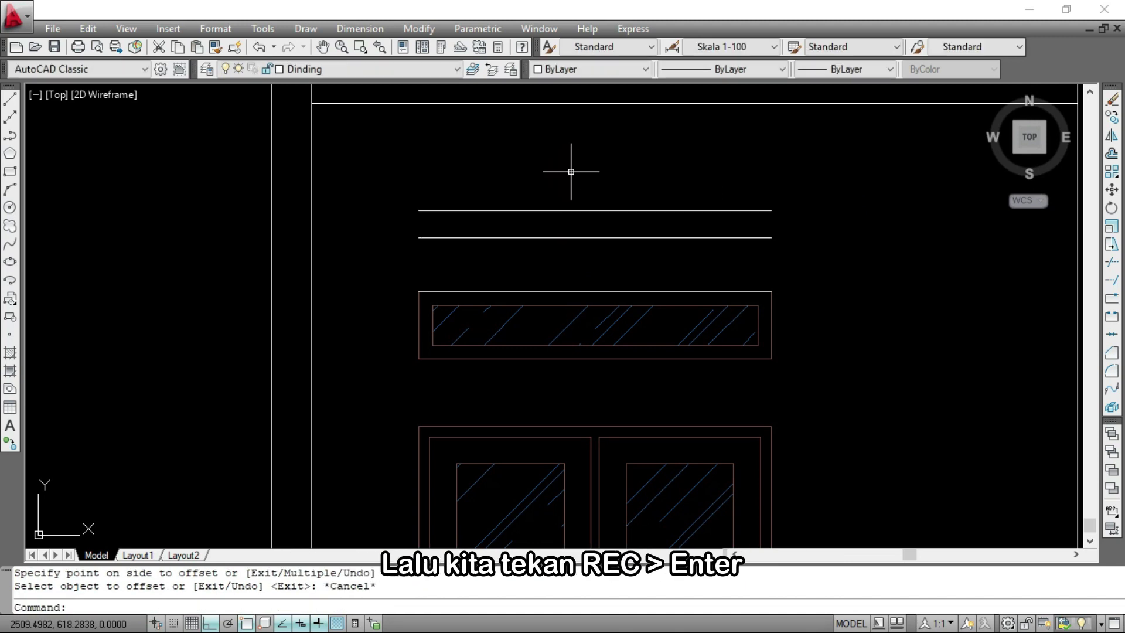
Draw the slab rectangle between the two raised helper lines and erase the helper line along the ventilation frame's top edge
text(rec)
key(Return)
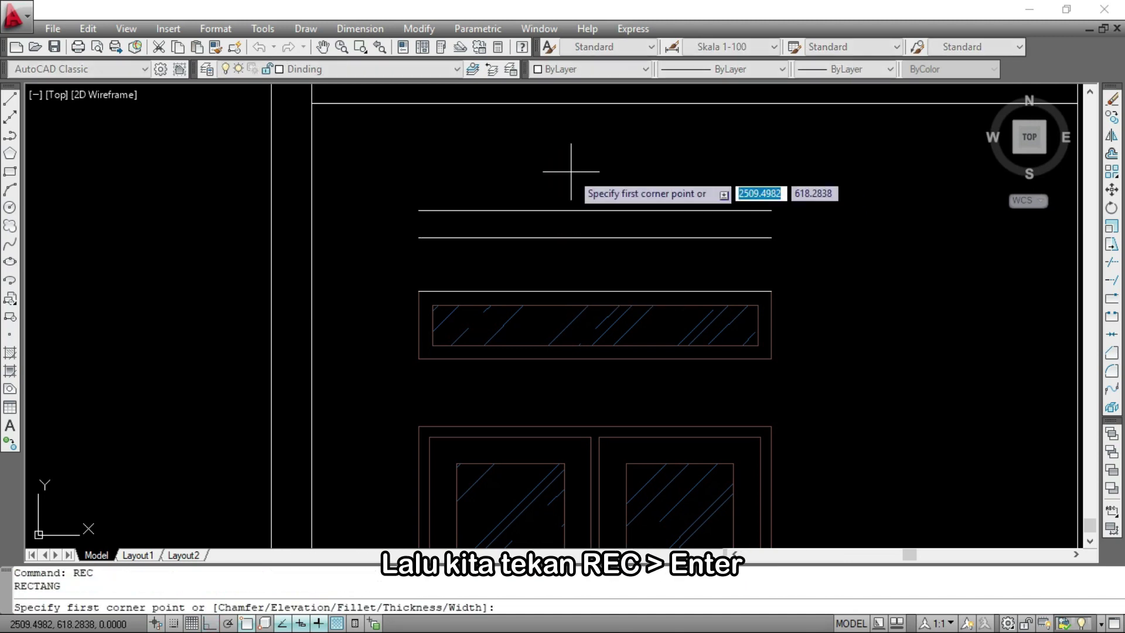
click(418, 210)
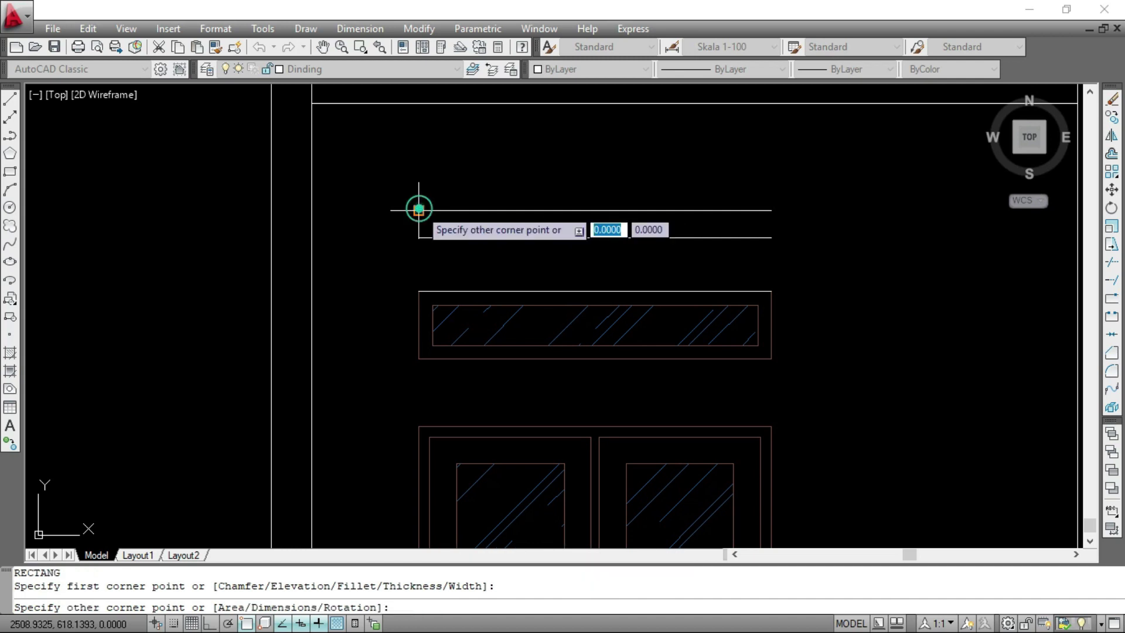
click(771, 237)
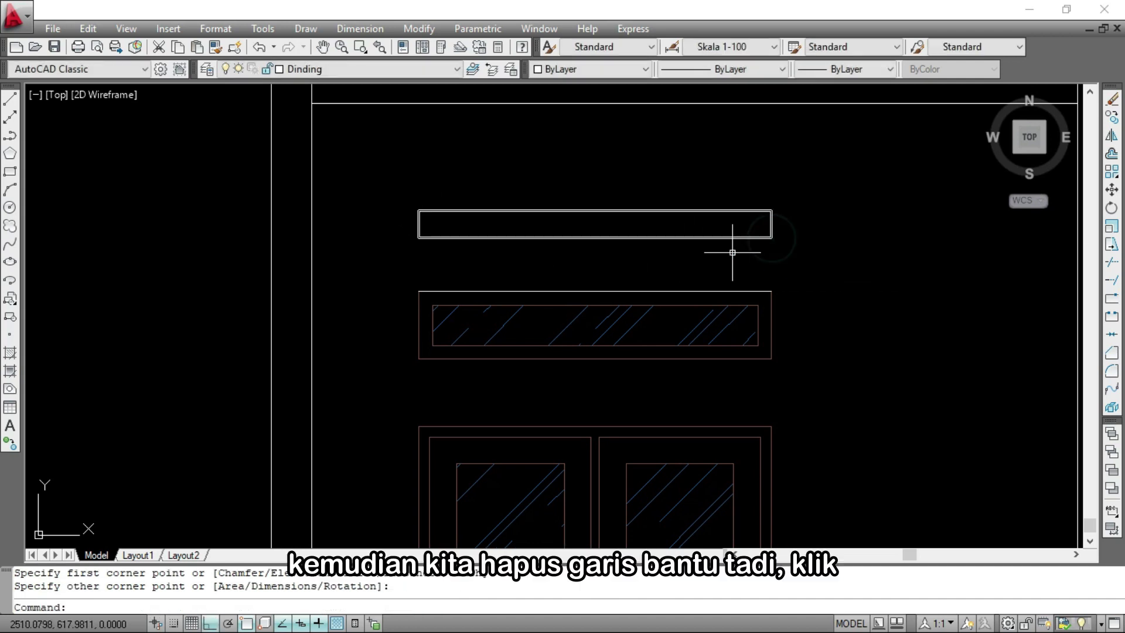
click(591, 291)
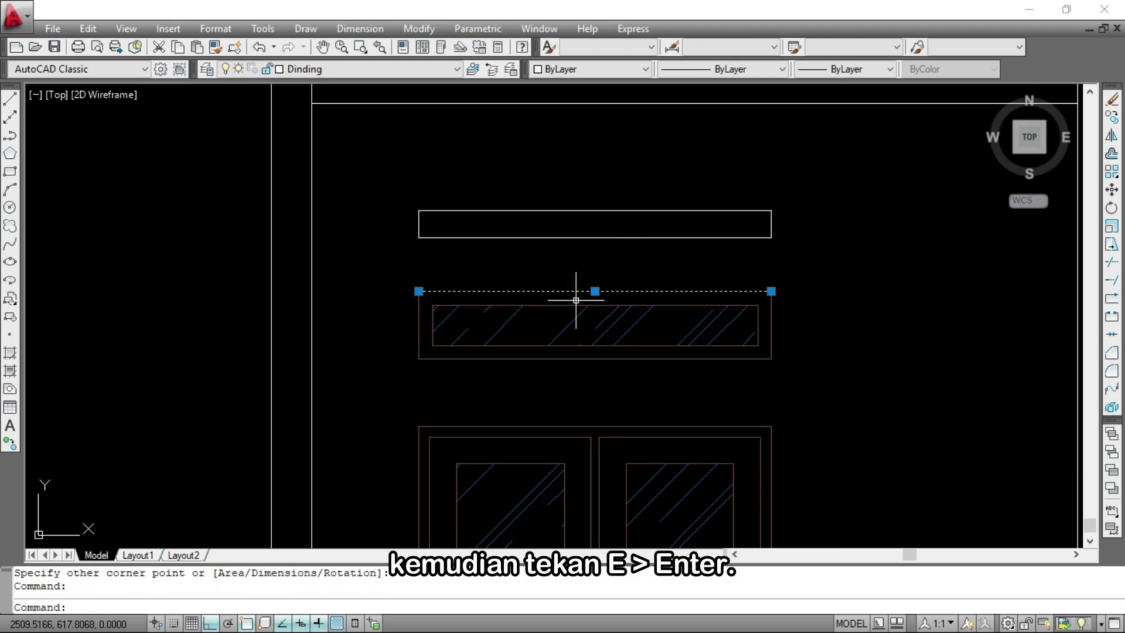
key(Return)
Draw a helper line along the tops of the tall single-leaf window and the small square window, spanning their outer corners
scroll(785, 319, up, 3)
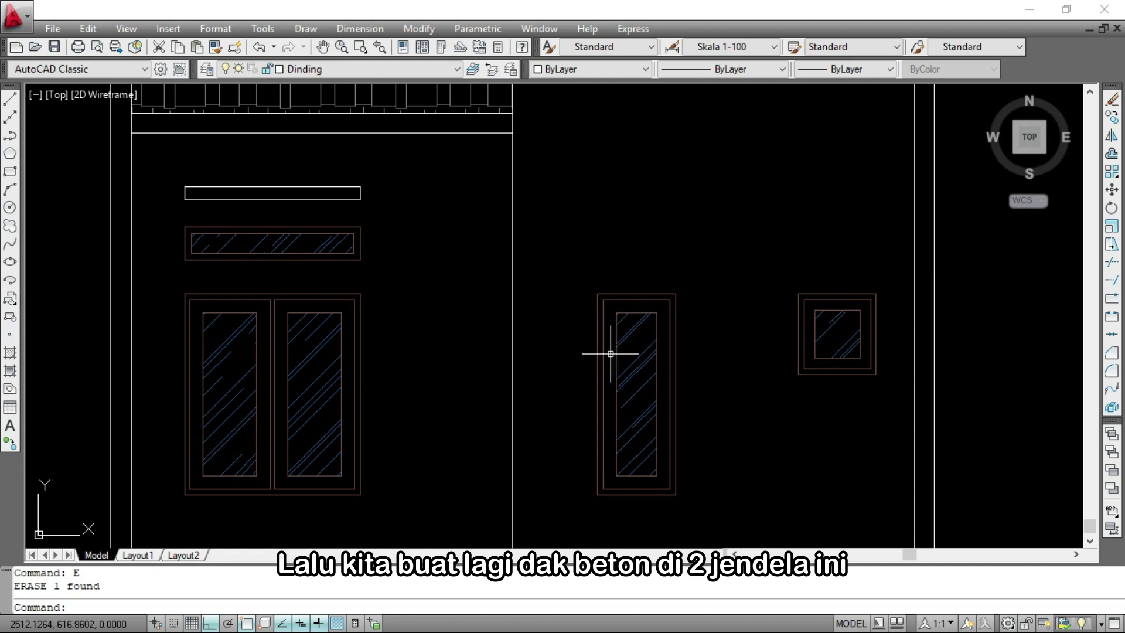
text(L)
key(Return)
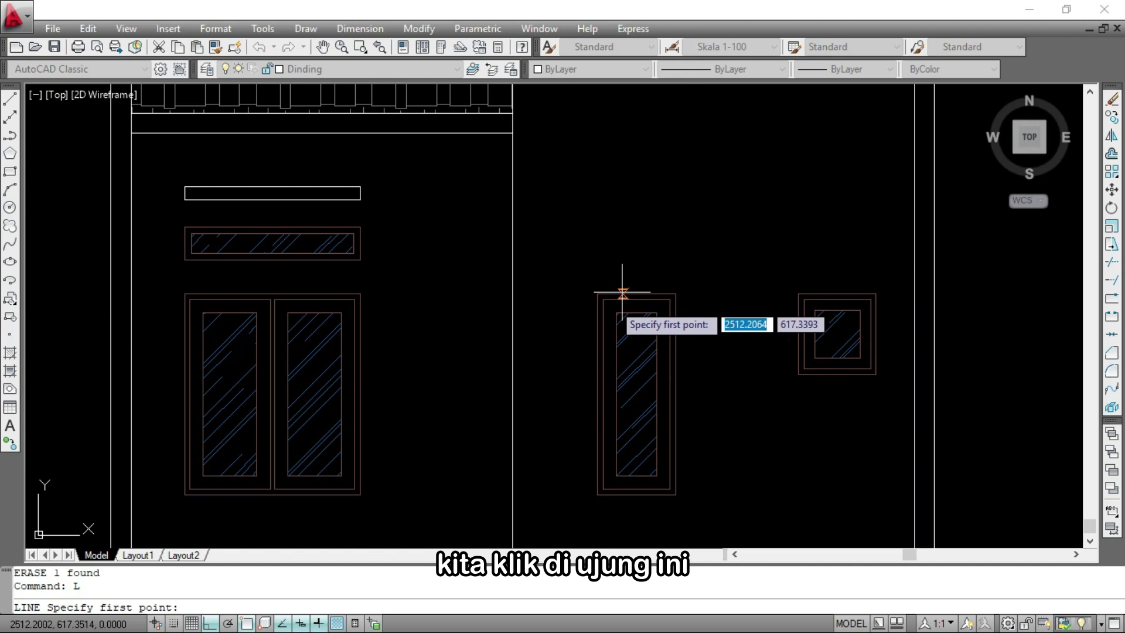
scroll(610, 299, up, 3)
click(575, 267)
scroll(557, 311, down, 2)
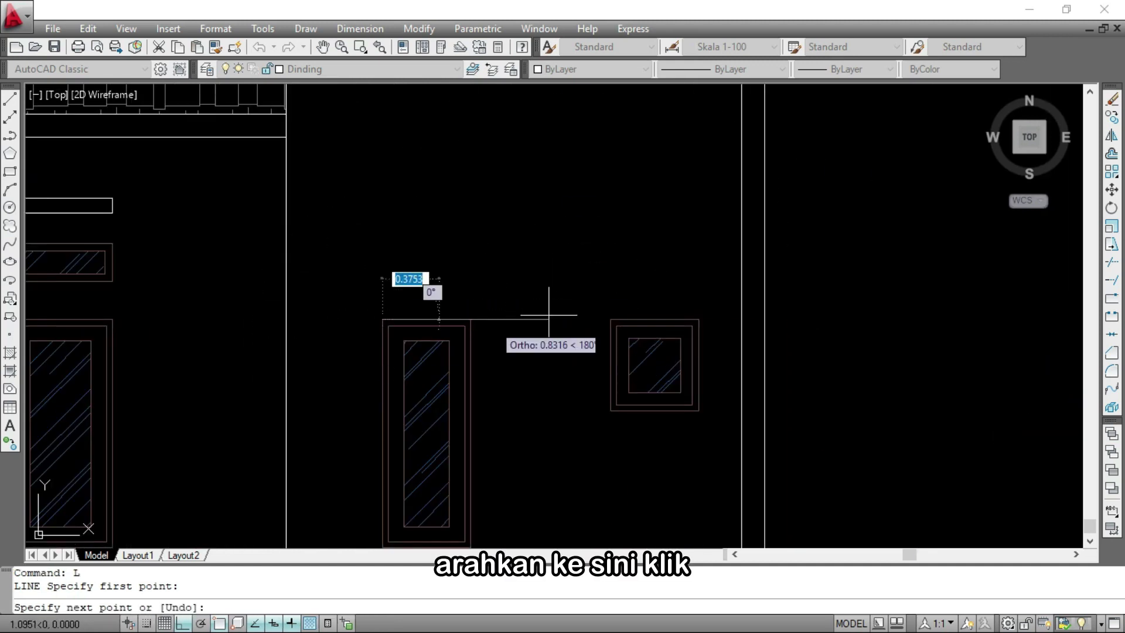
scroll(683, 311, up, 2)
click(706, 323)
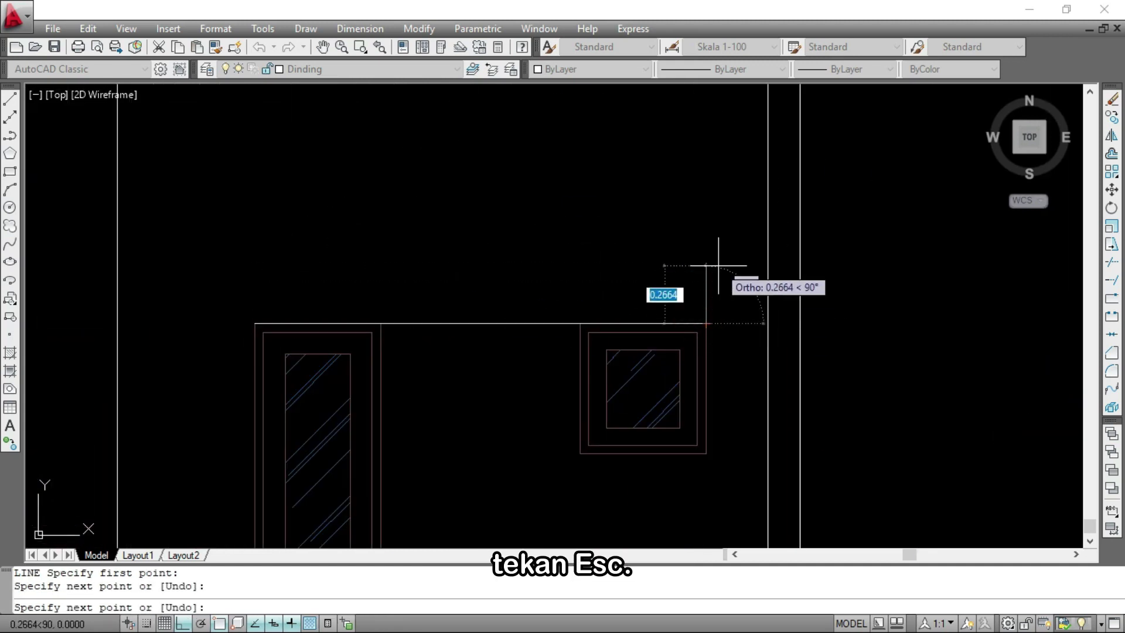
key(Escape)
Offset the helper line across the two windows 0.2 upward
text(o)
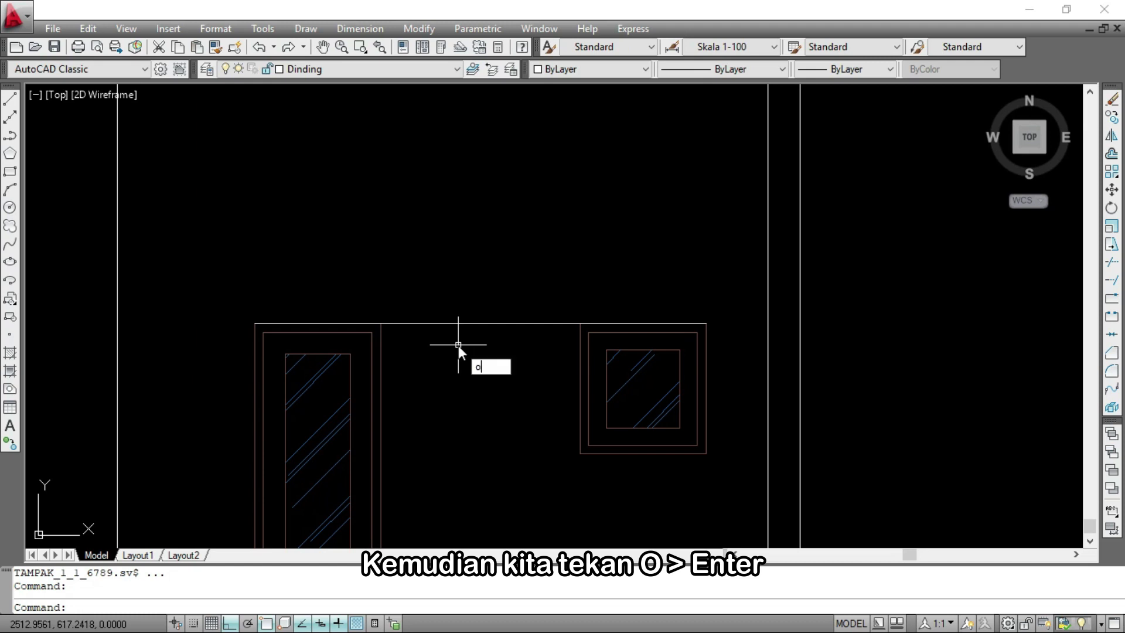
key(Return)
text(0.2)
key(Return)
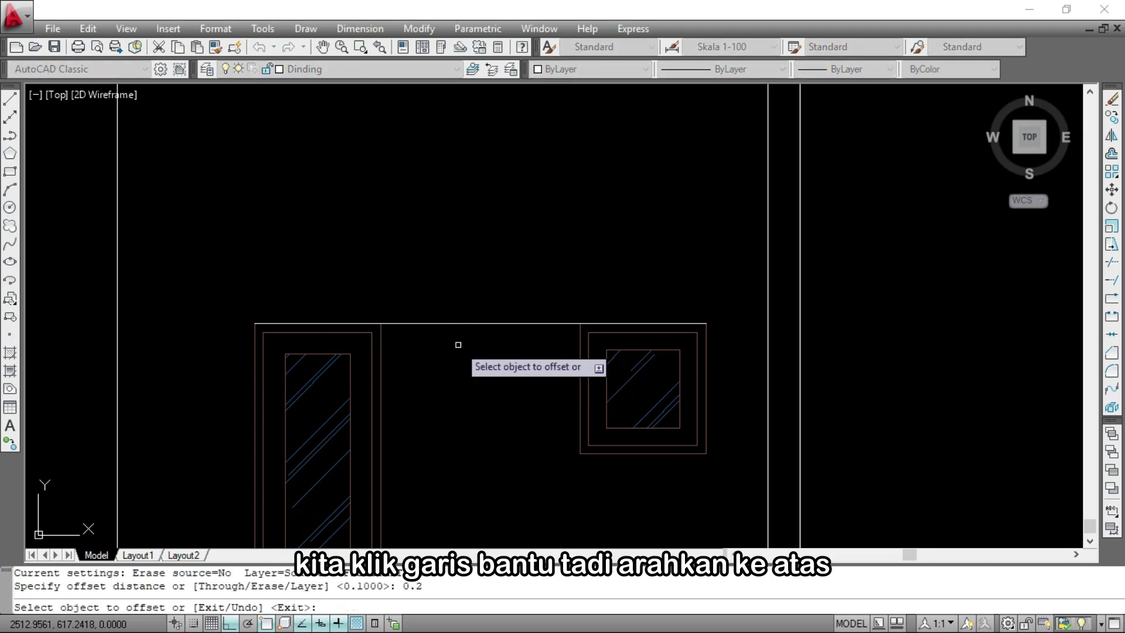
click(463, 323)
click(463, 232)
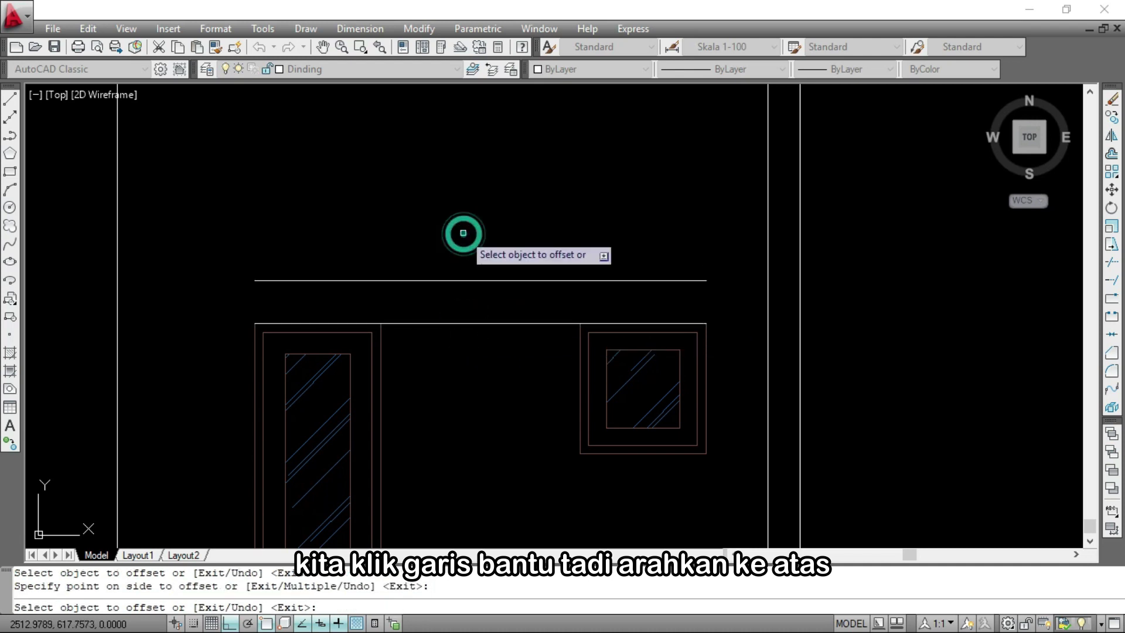
key(Return)
Offset the raised line above the tall and square windows another 0.1 upward for the slab's thickness
key(Return)
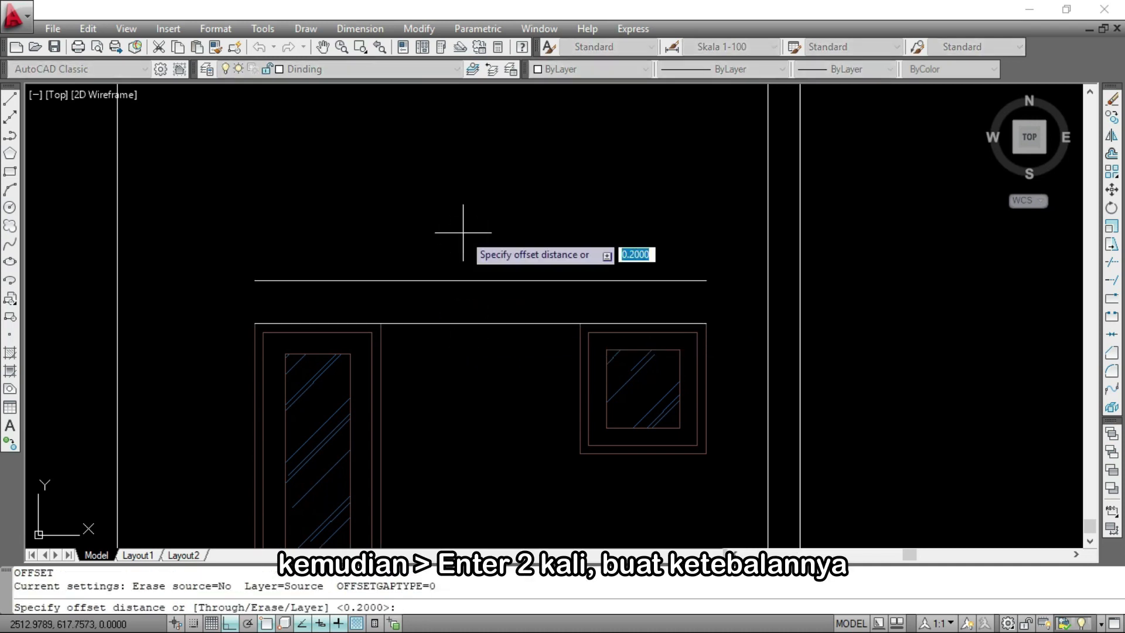
text(0.1)
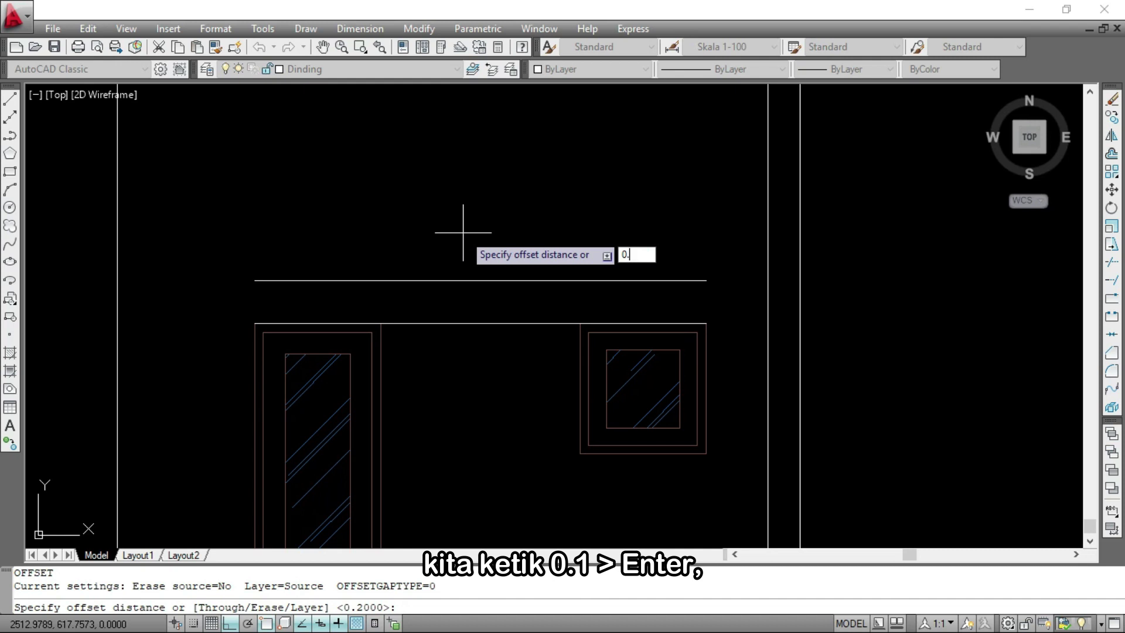
key(Return)
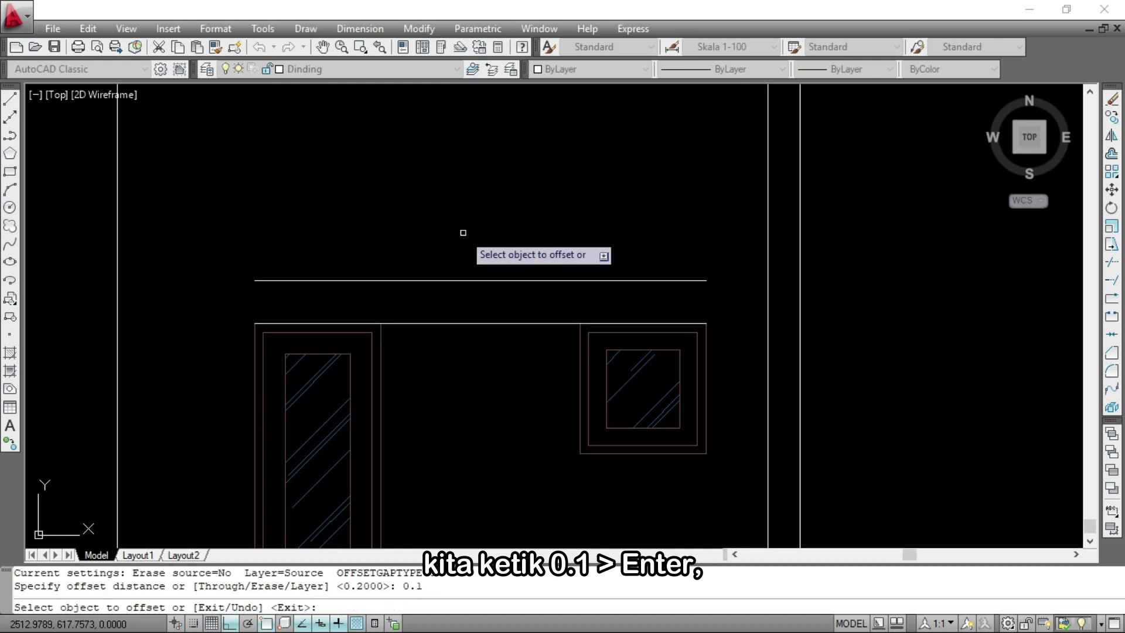
click(468, 281)
click(461, 224)
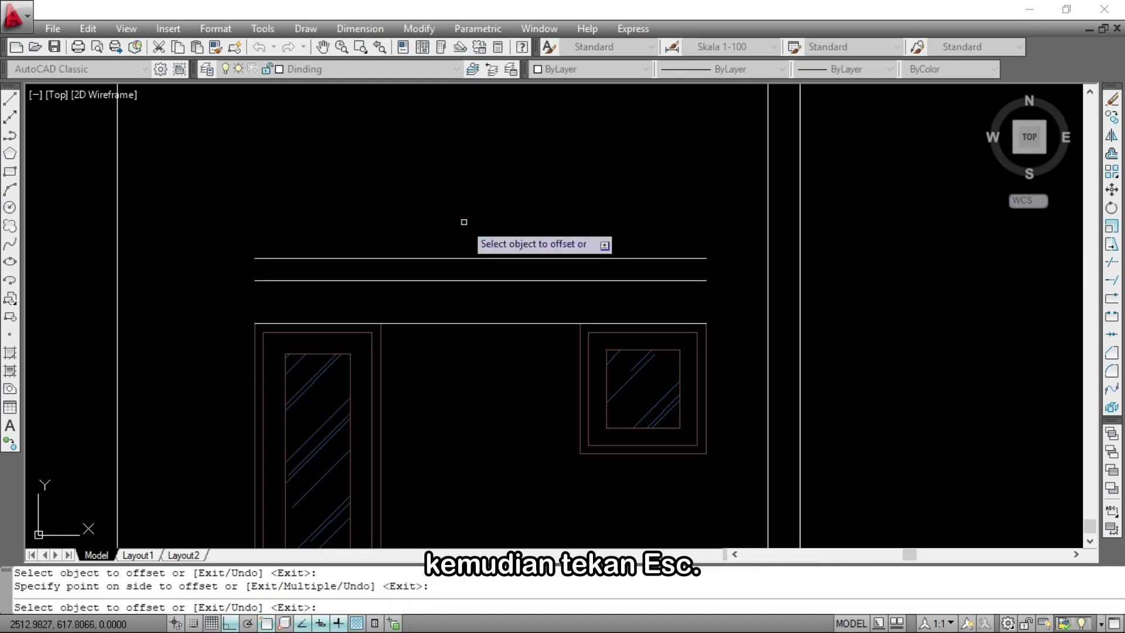
key(Escape)
Draw one slab rectangle between the raised lines spanning the tall and square windows, and erase the helper line on the window tops
text(rec)
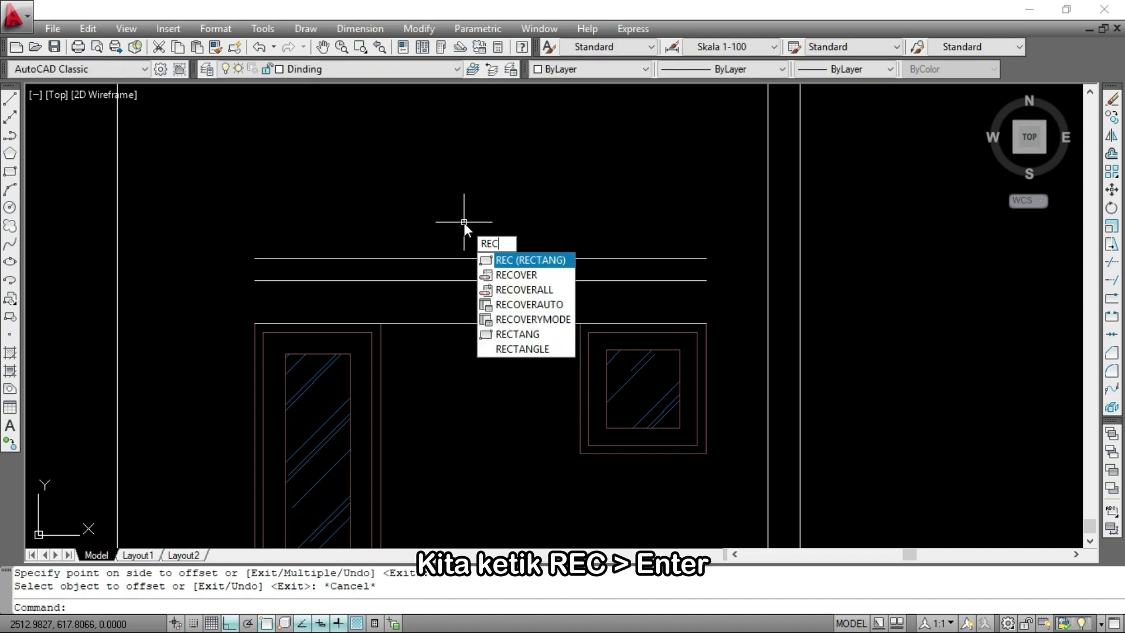
key(Return)
click(254, 258)
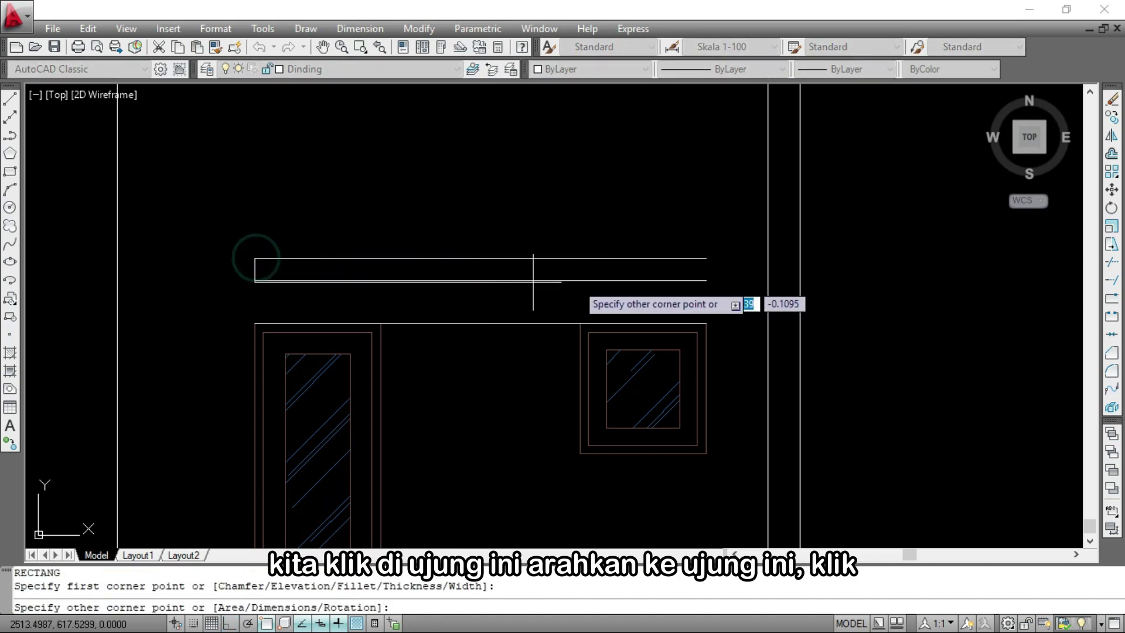
click(706, 280)
click(508, 335)
click(483, 307)
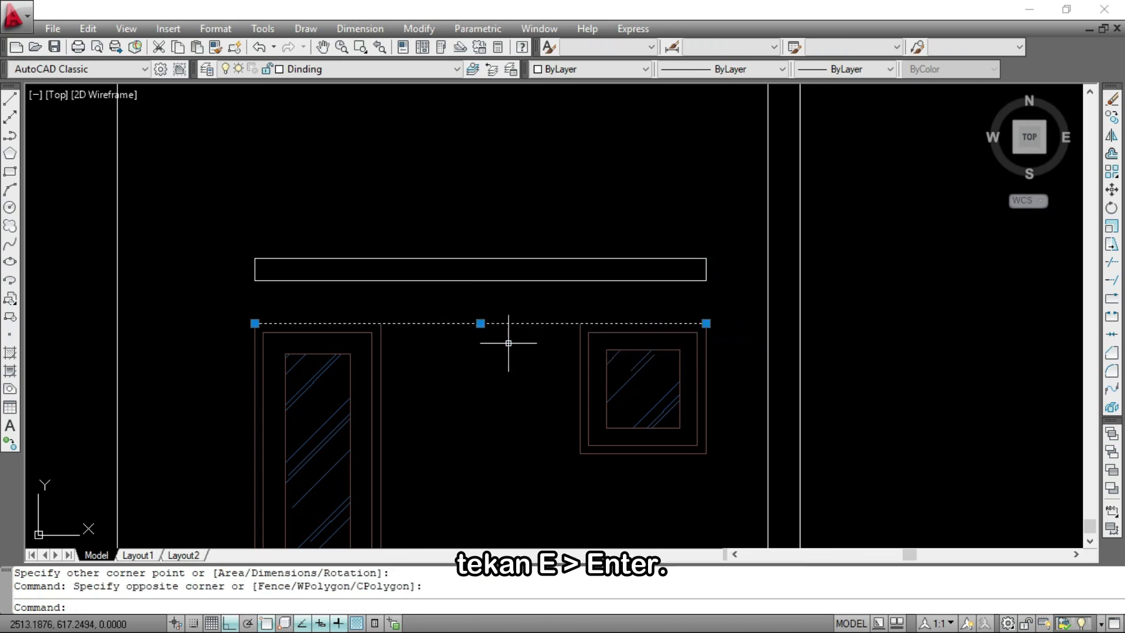
key(Return)
Offset the ground line of the rear elevation 1.80 upward as the top of the boundary wall
scroll(508, 343, down, 6)
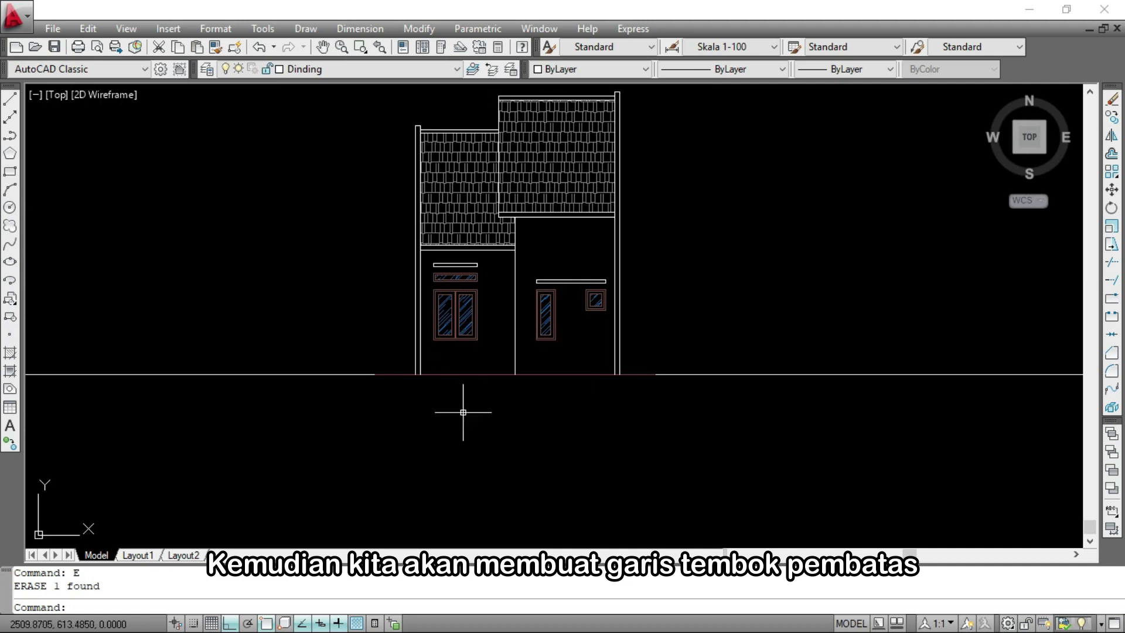
scroll(486, 375, up, 3)
text(O)
key(Return)
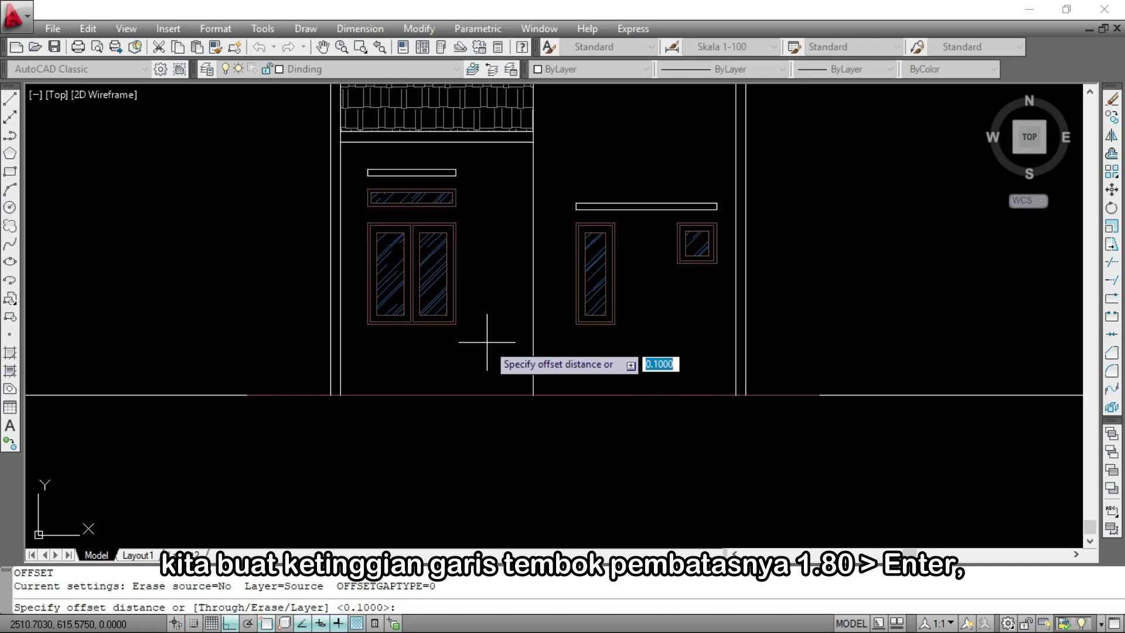
text(1.8)
key(Return)
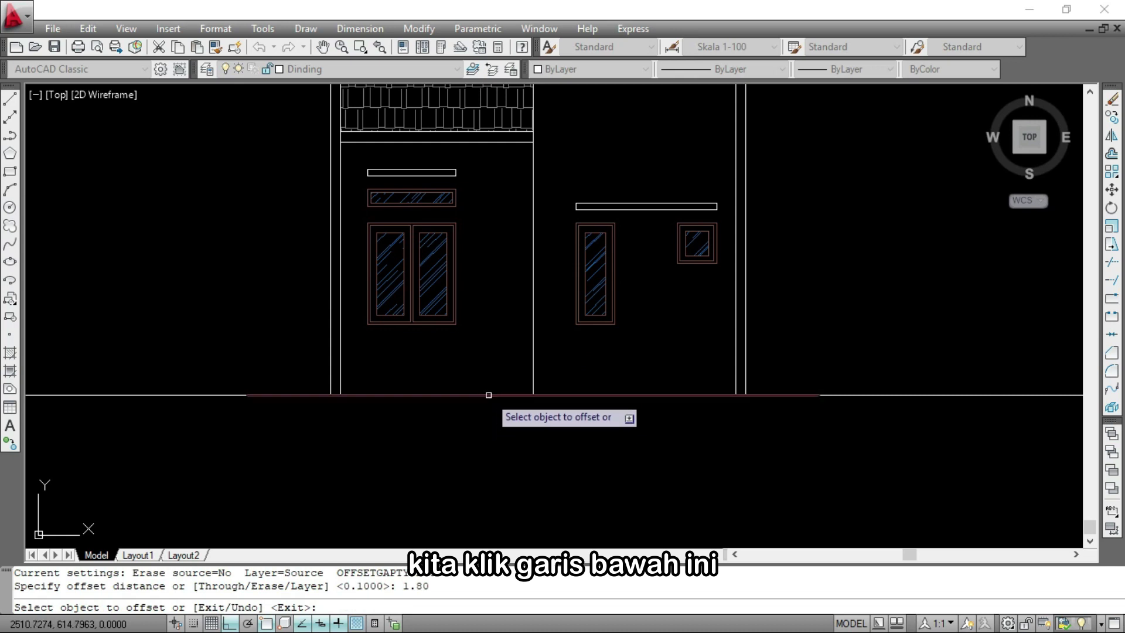
click(489, 395)
click(492, 271)
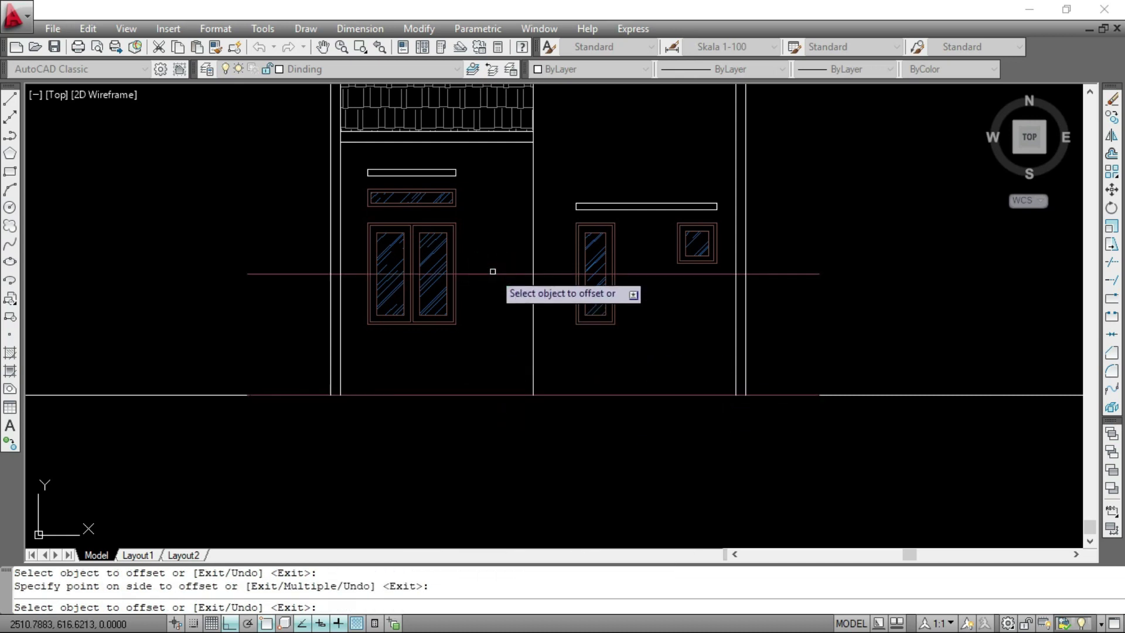
key(Escape)
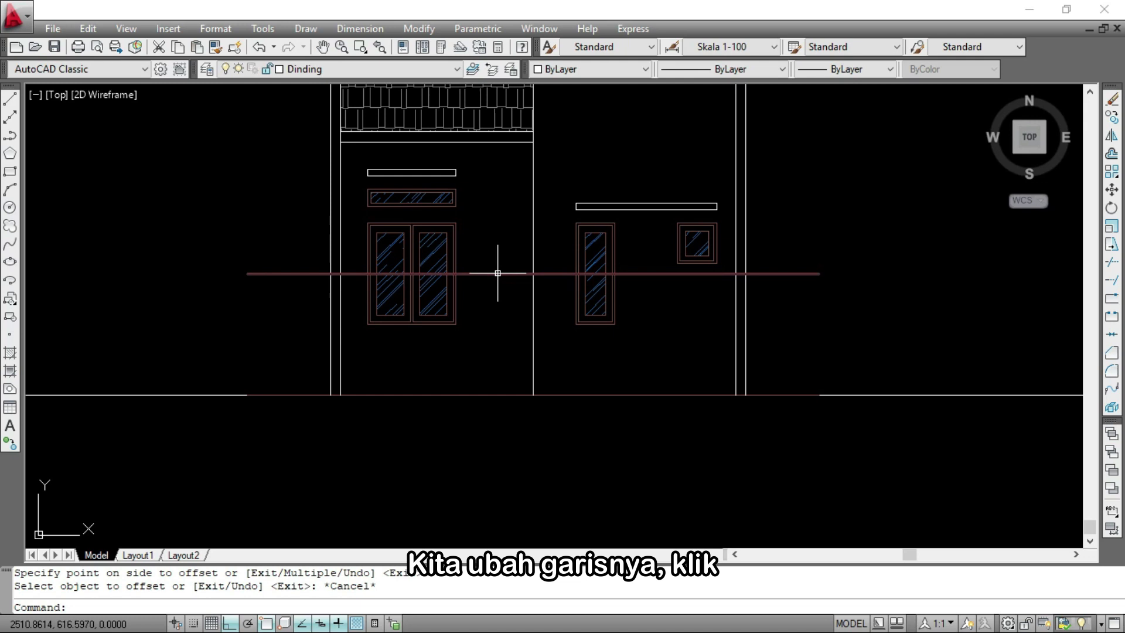
Change the boundary wall's top line to the colour White
click(497, 273)
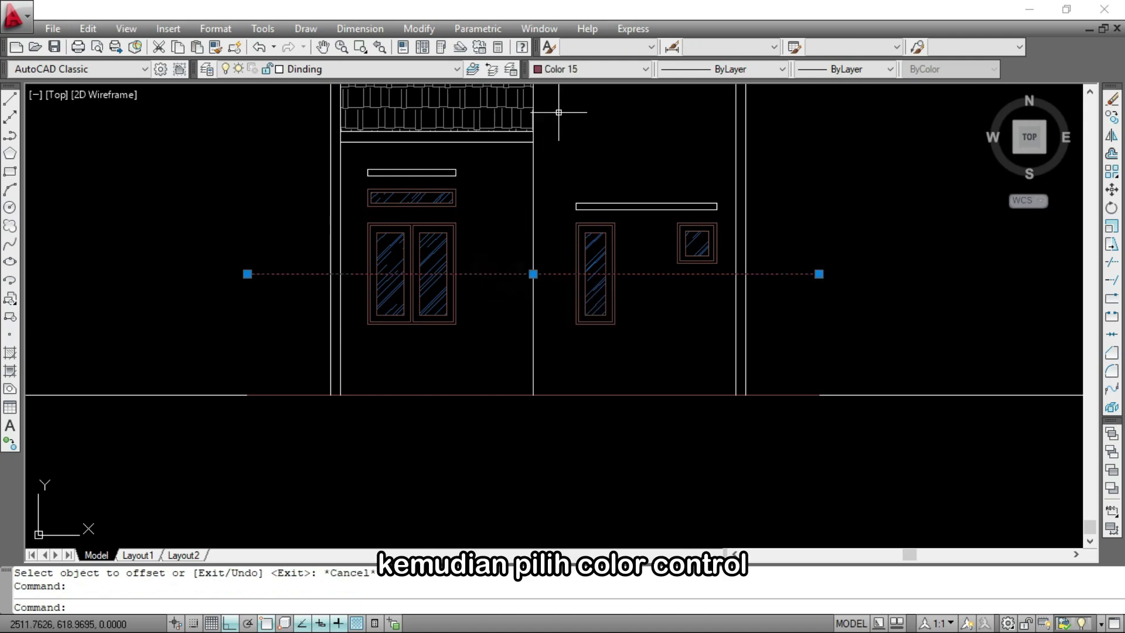
click(578, 70)
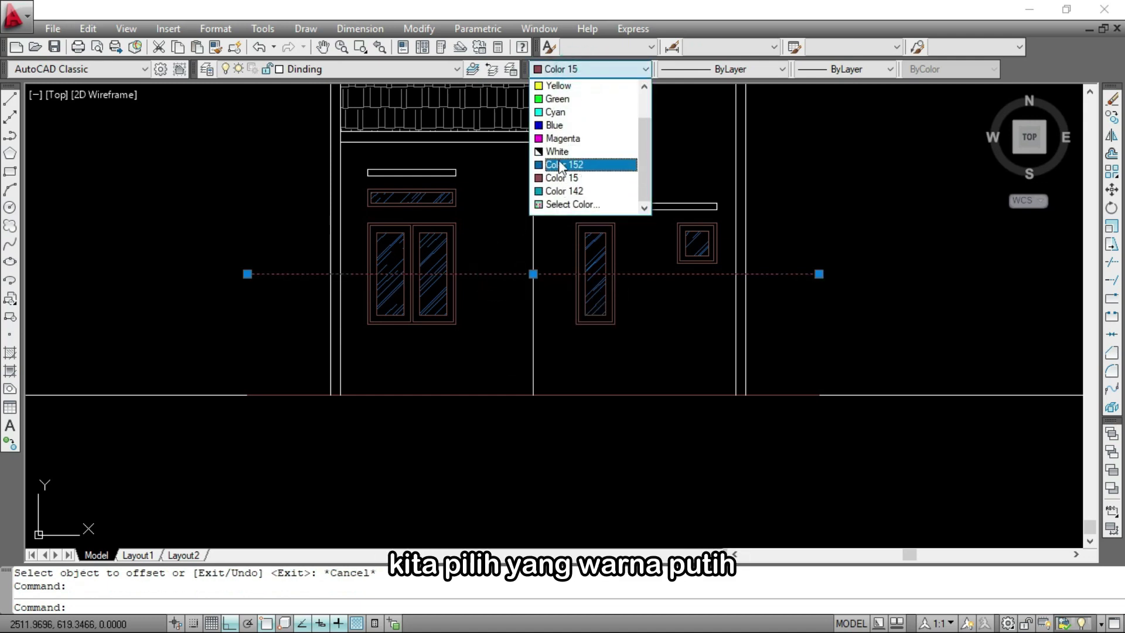
click(558, 152)
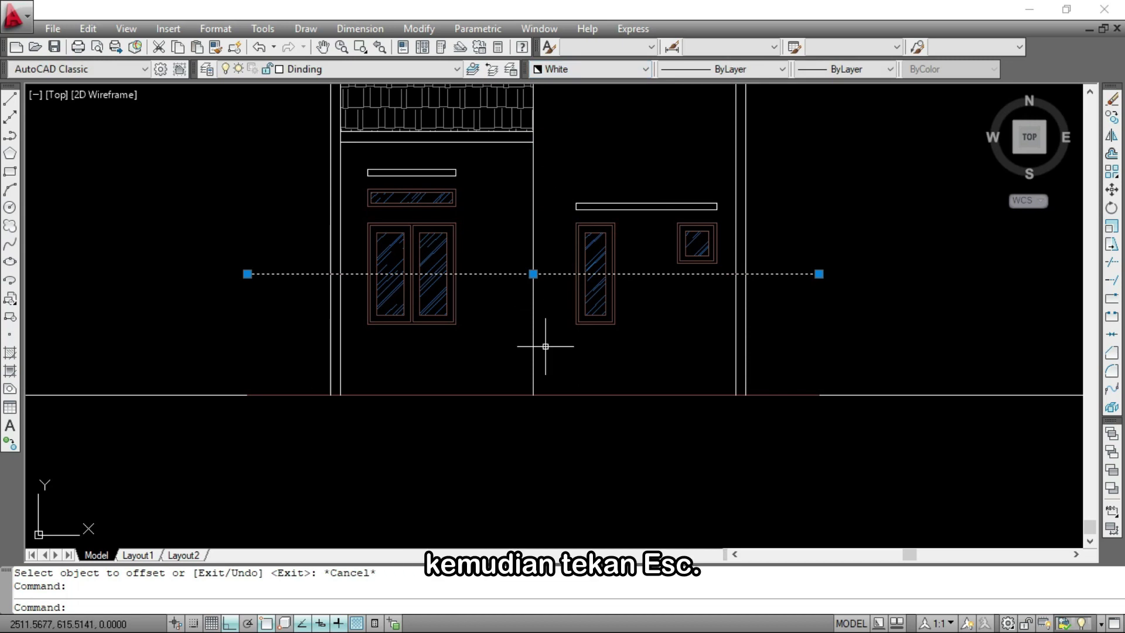
key(Escape)
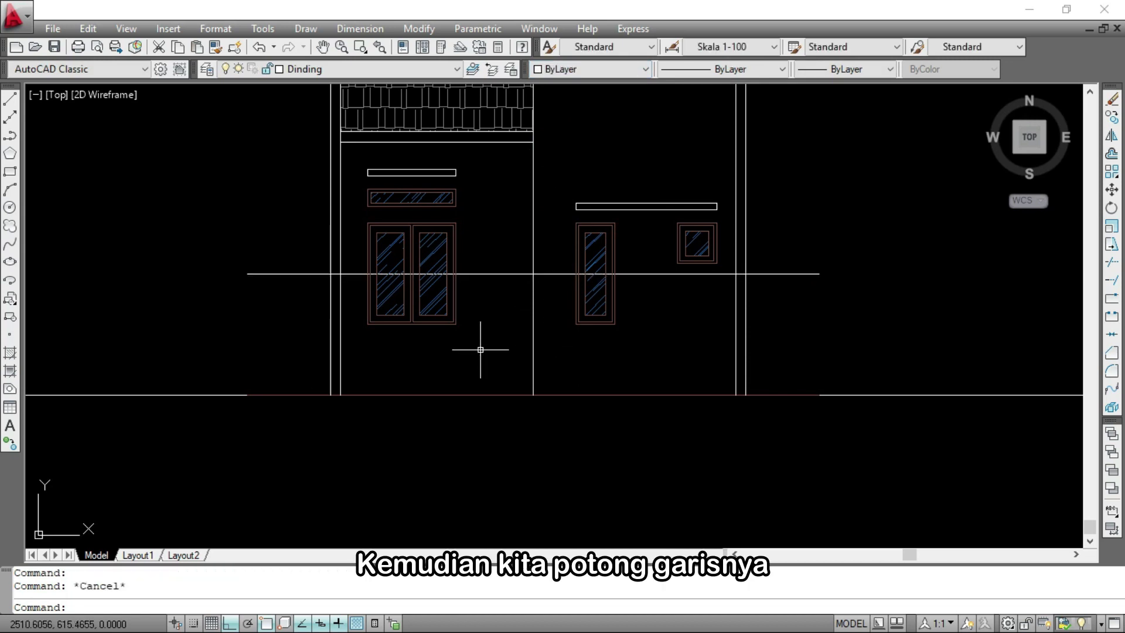
Trim the boundary line's overhang past the right outer wall and the right wall, tall window and middle wall lines beneath it
text(tr)
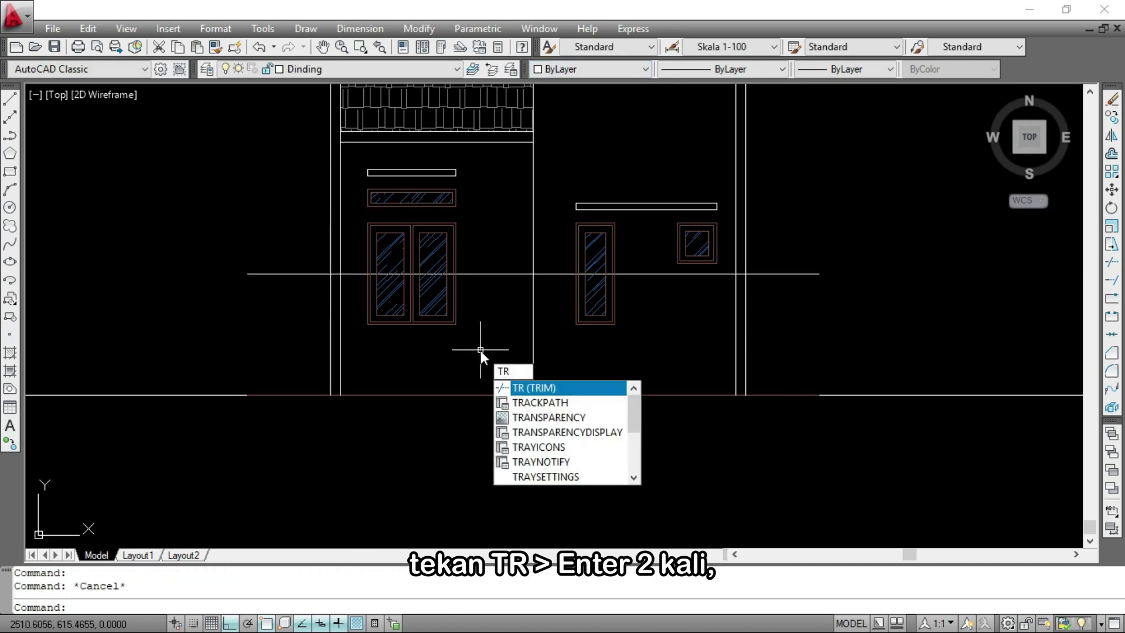
key(Return)
key(Return)
scroll(791, 284, up, 2)
click(792, 284)
click(753, 238)
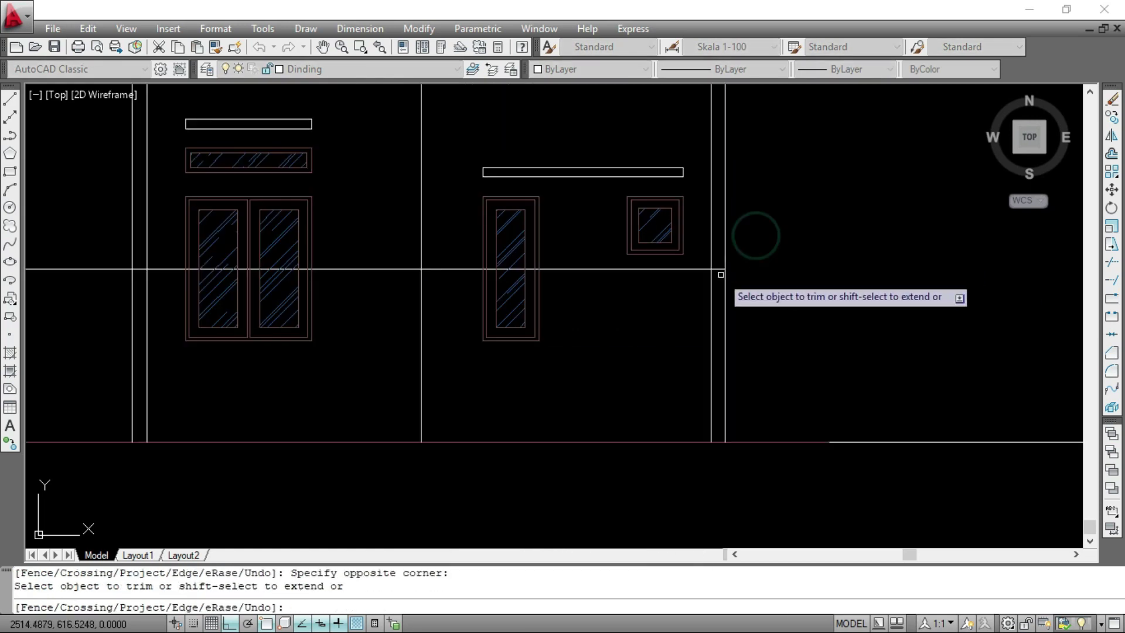
scroll(720, 281, up, 2)
scroll(742, 290, down, 3)
scroll(539, 314, up, 2)
click(666, 344)
click(540, 286)
click(497, 337)
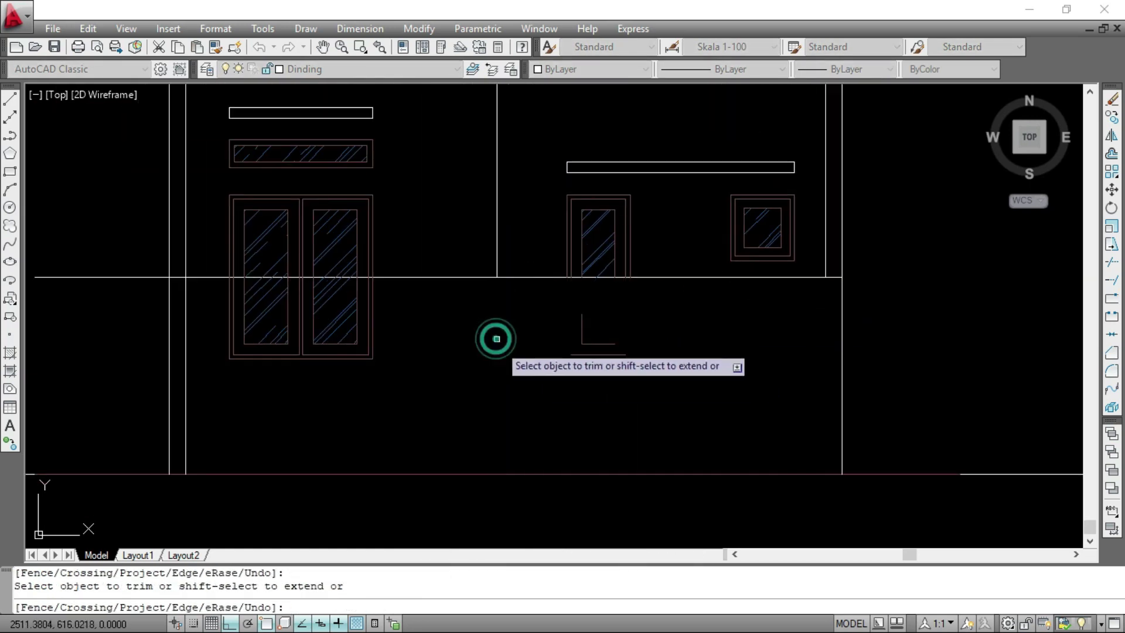
Trim the double-leaf window and inner left wall lines beneath the boundary line, plus the line's overhang past the left outer wall
scroll(343, 321, down, 2)
scroll(246, 291, up, 5)
click(610, 353)
click(297, 318)
scroll(667, 273, down, 5)
click(428, 333)
click(417, 330)
click(361, 287)
scroll(227, 292, down, 4)
key(Escape)
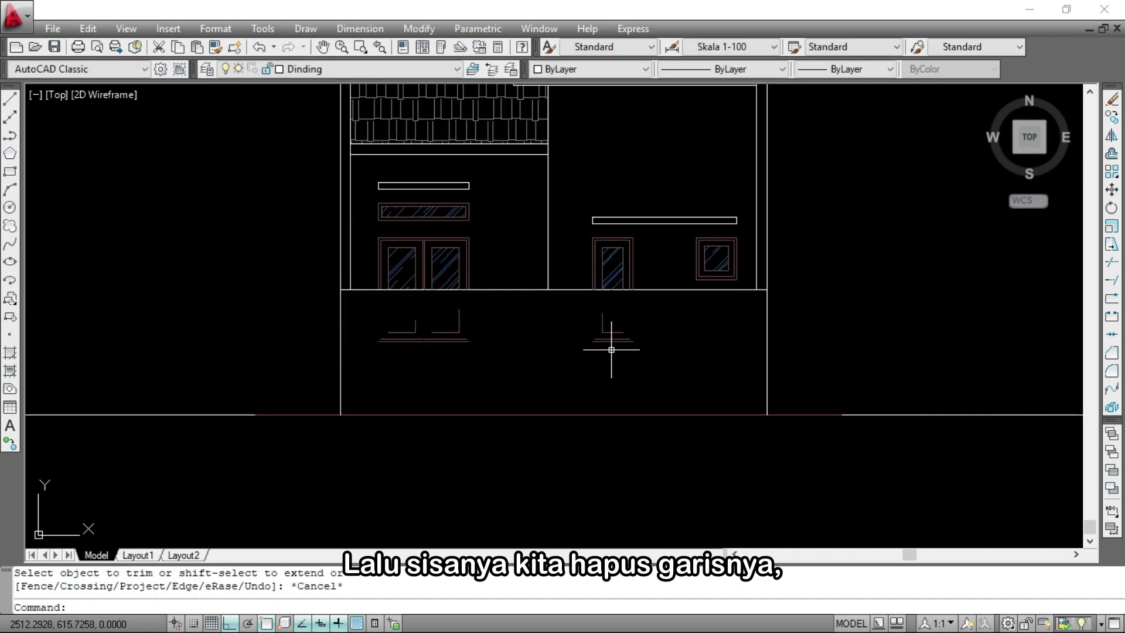
Erase the leftover window fragments below the boundary wall's top line
scroll(594, 355, up, 2)
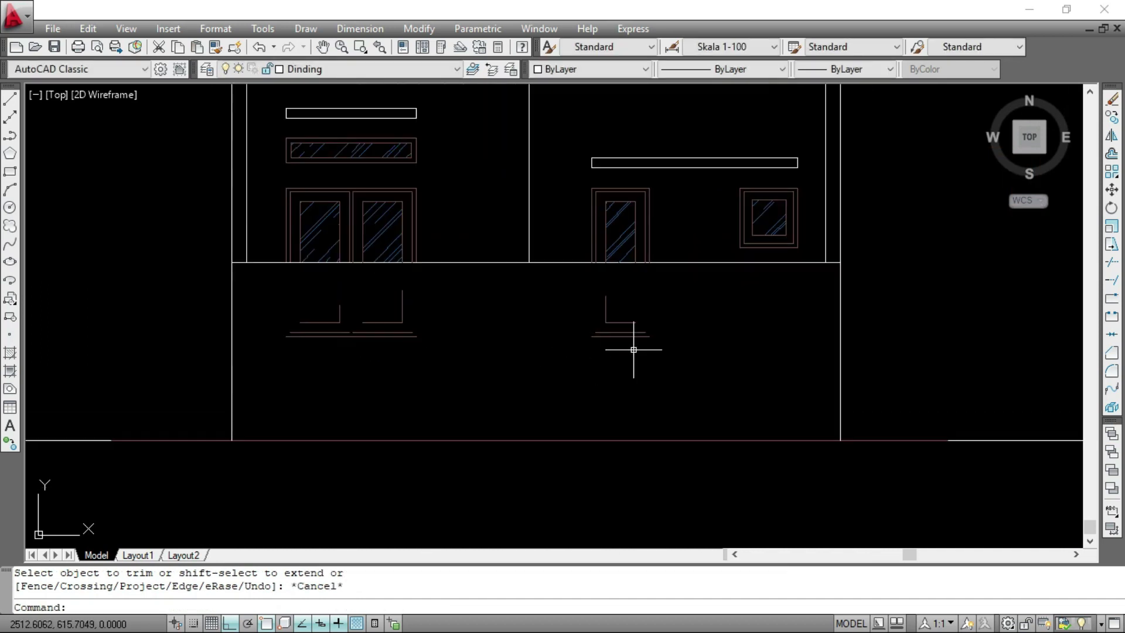
click(639, 351)
click(328, 302)
text(E)
key(Return)
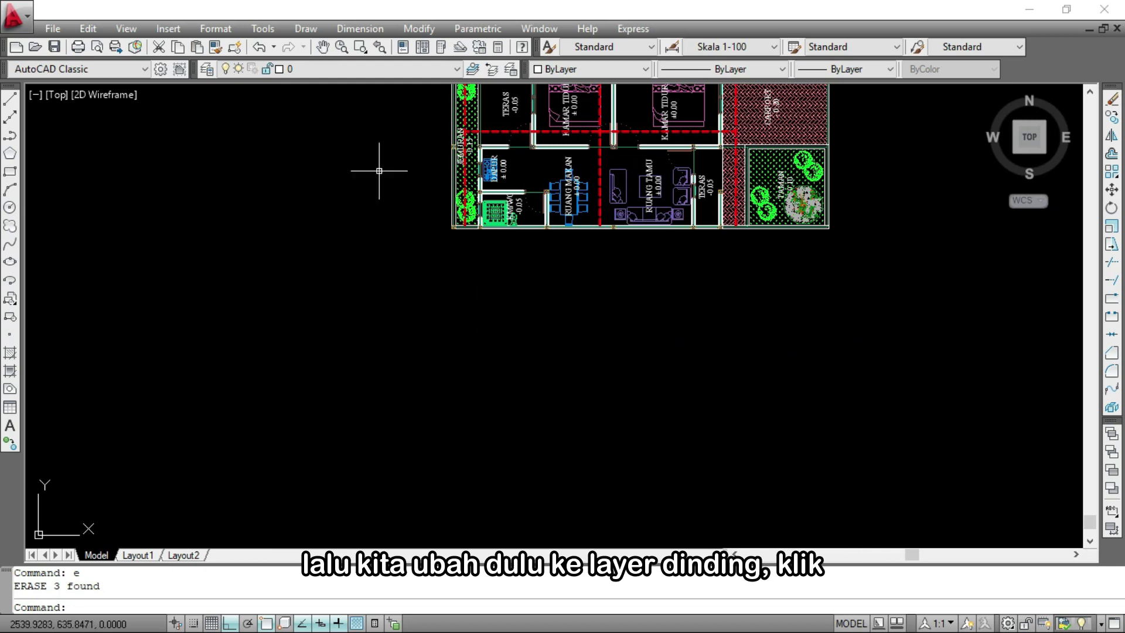
Make the Dinding layer current and cast a ray straight down from the rotated floor plan's lower-left outer boundary wall corner
click(374, 70)
click(317, 219)
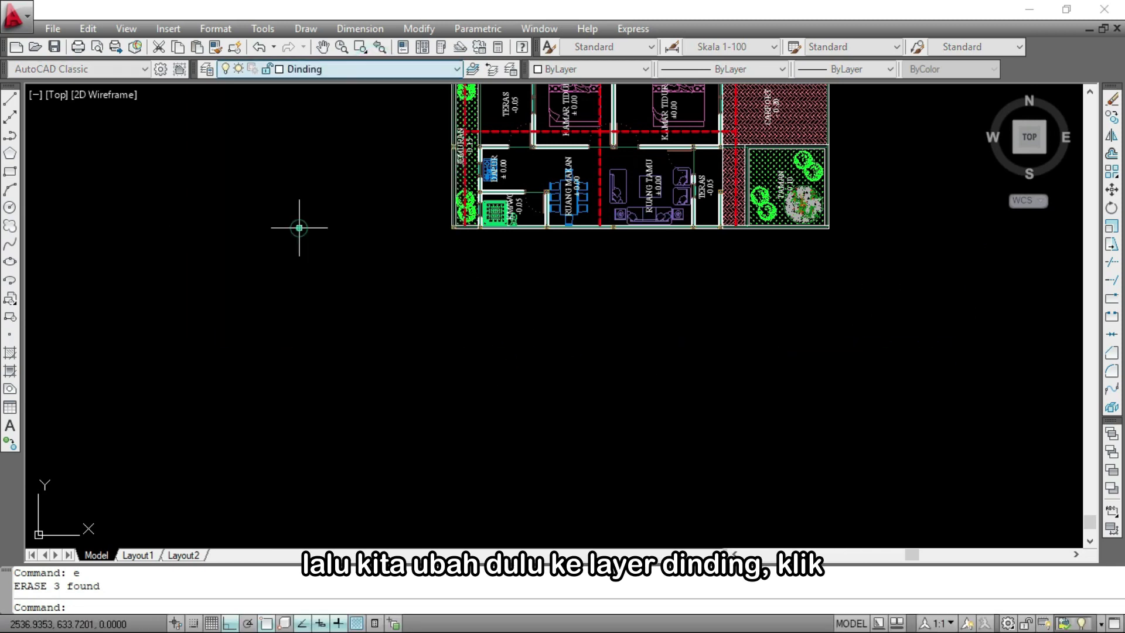
key(Return)
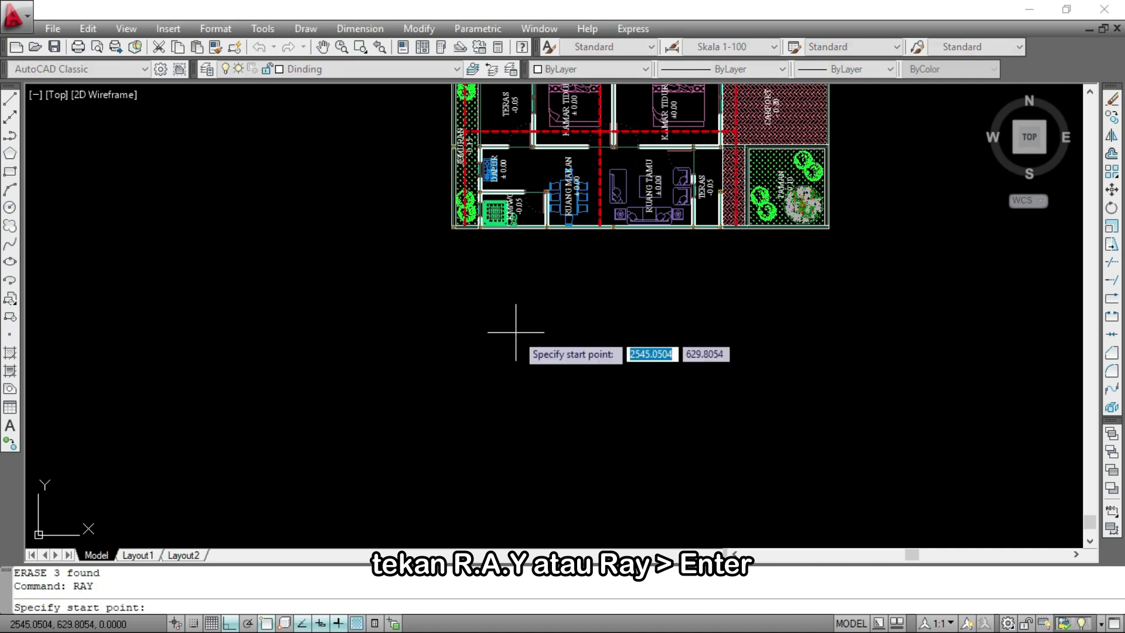
scroll(451, 243, up, 6)
click(469, 197)
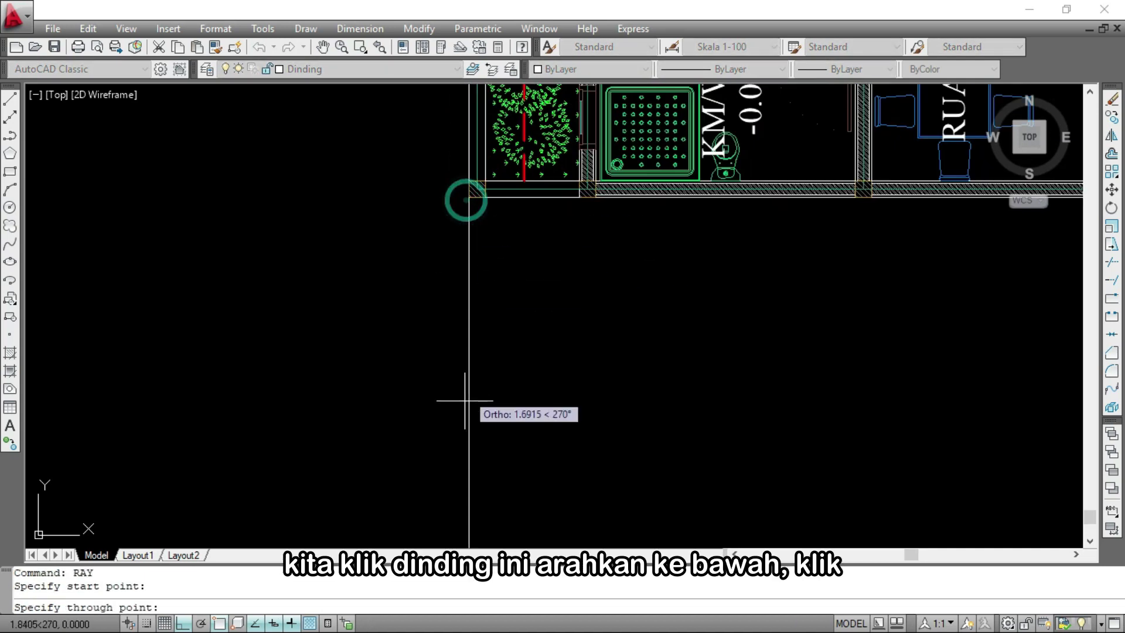
click(462, 431)
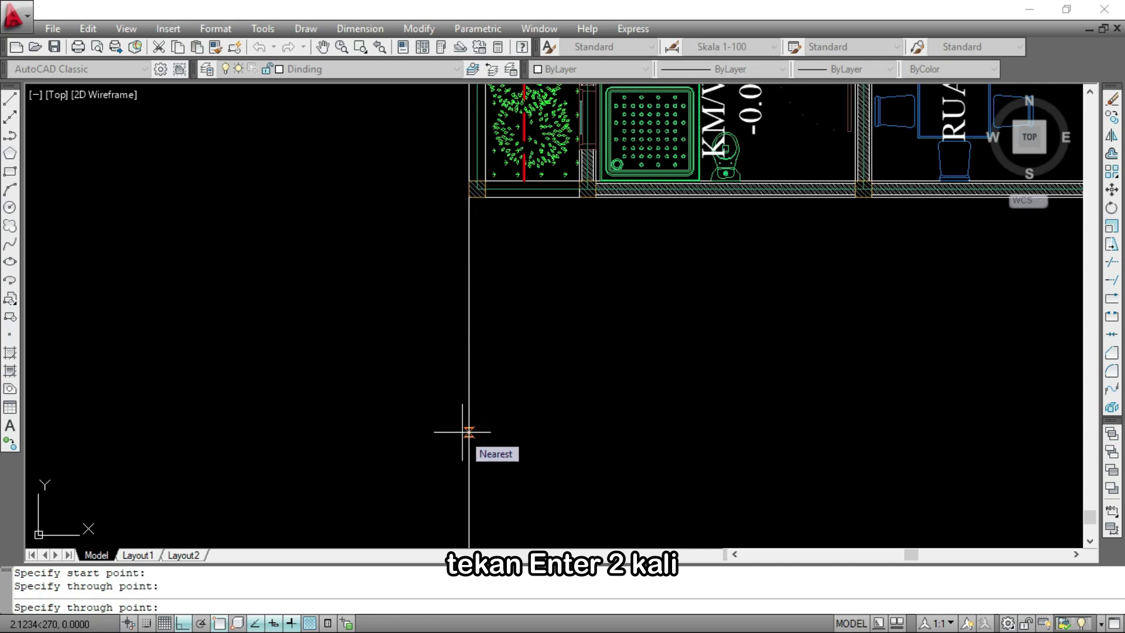
key(Return)
Cast a ray straight down from the outer face of the KM/WC rear wall where it meets the boundary wall
key(Return)
scroll(644, 253, up, 3)
click(513, 143)
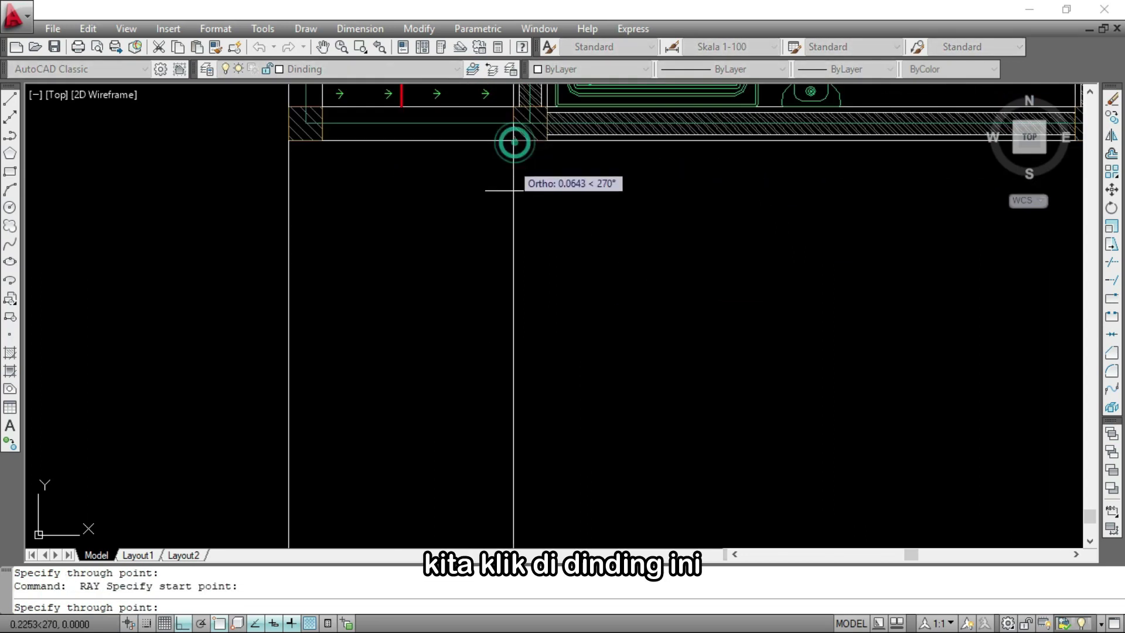
scroll(527, 294, down, 2)
click(520, 458)
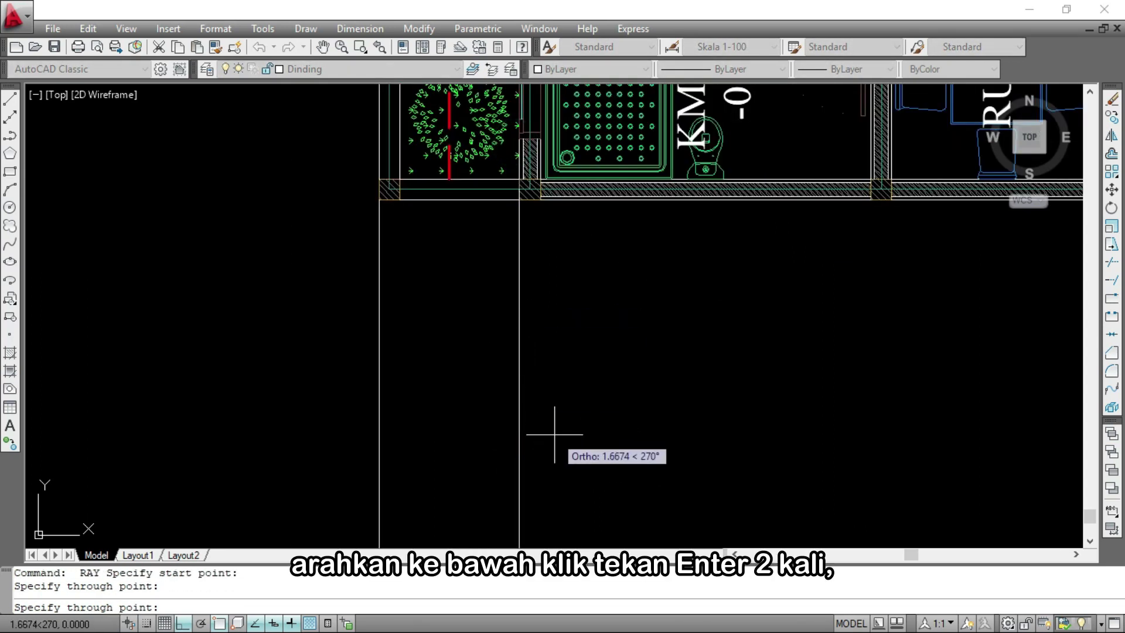
key(Return)
Cast a ray straight down from the outer face of the front TERAS wall, beside the paving
key(Return)
scroll(380, 408, down, 8)
scroll(762, 378, up, 4)
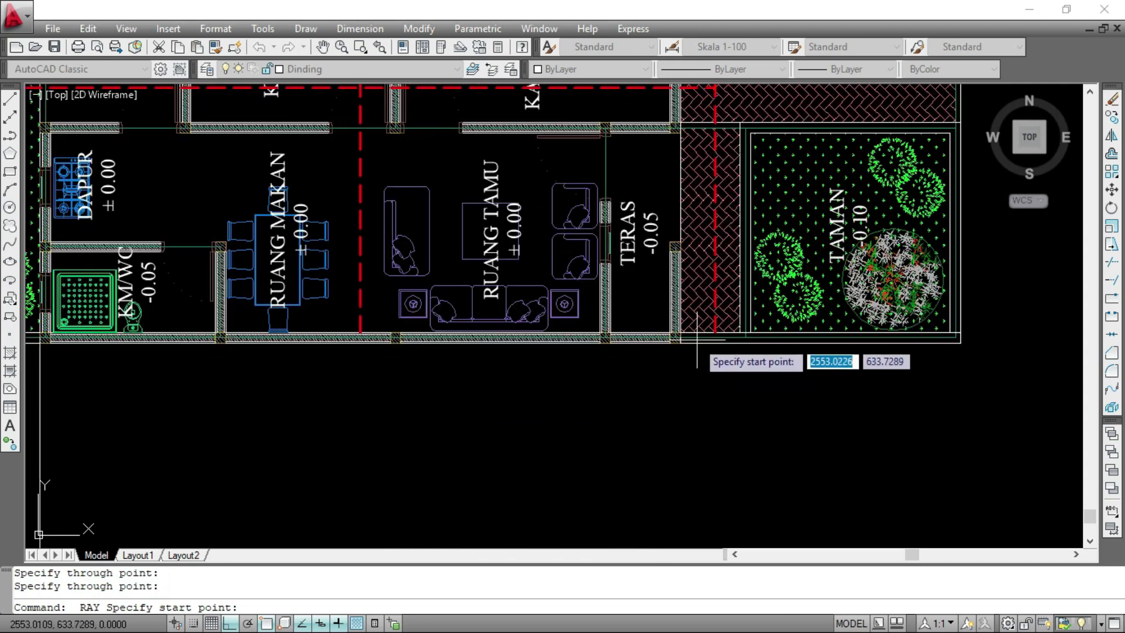
click(679, 341)
scroll(702, 269, down, 5)
click(693, 455)
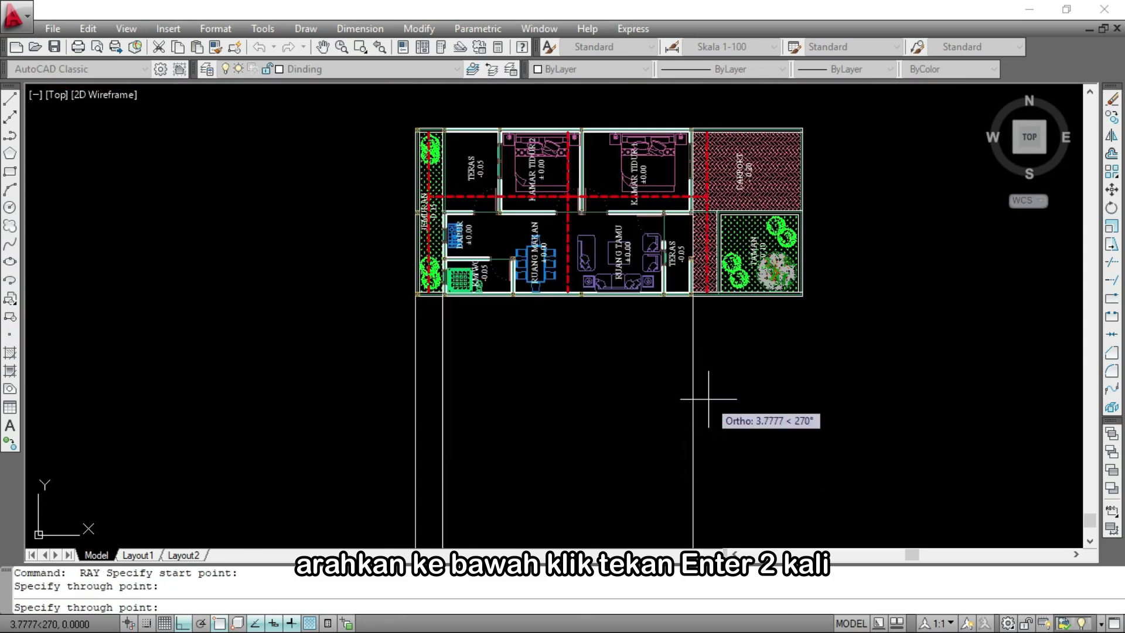
key(Return)
Cast a ray straight down from the lower-right outer corner of the boundary wall around the TAMAN
key(Return)
scroll(799, 281, up, 6)
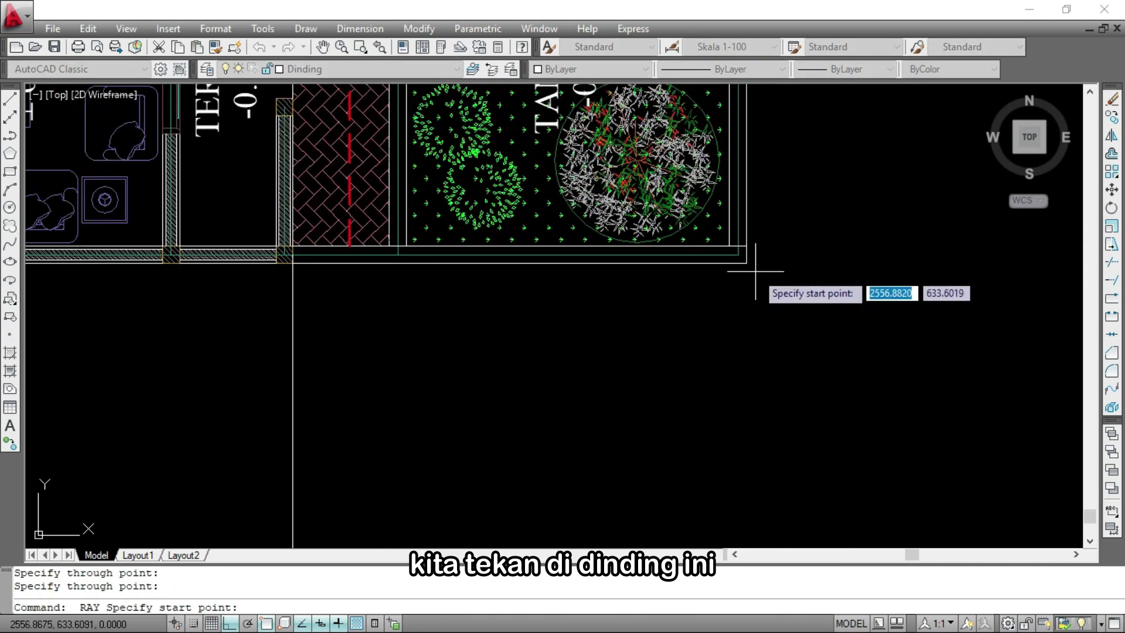
click(746, 264)
scroll(746, 263, down, 4)
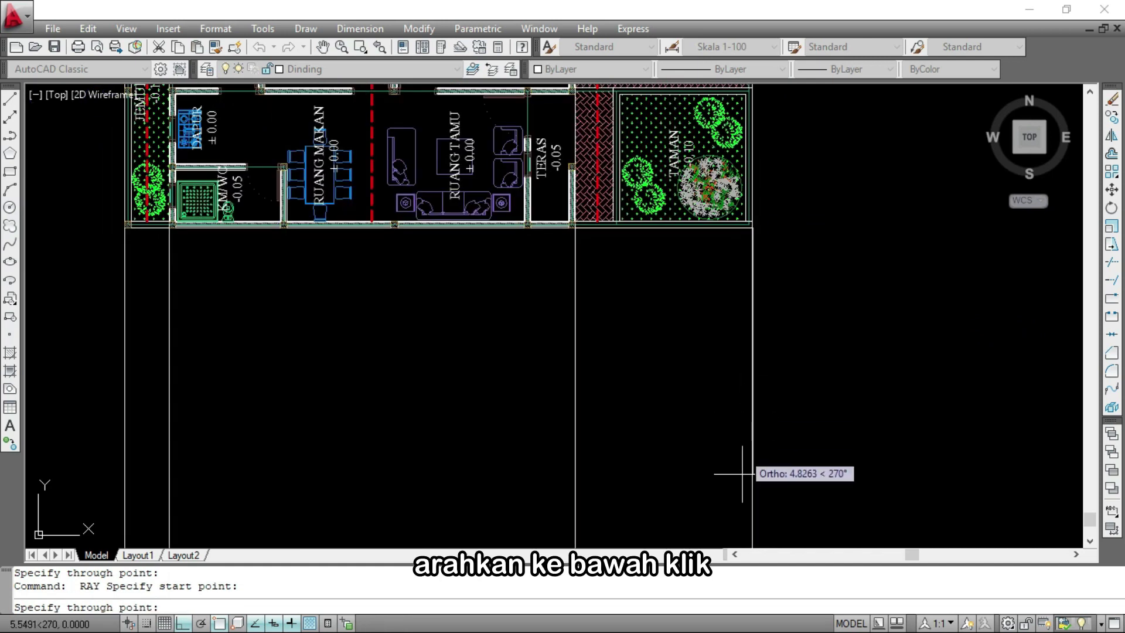
click(736, 446)
key(Return)
Draw a ground line along the horizontal construction line, extending slightly past the outermost rays on both sides
scroll(563, 318, down, 4)
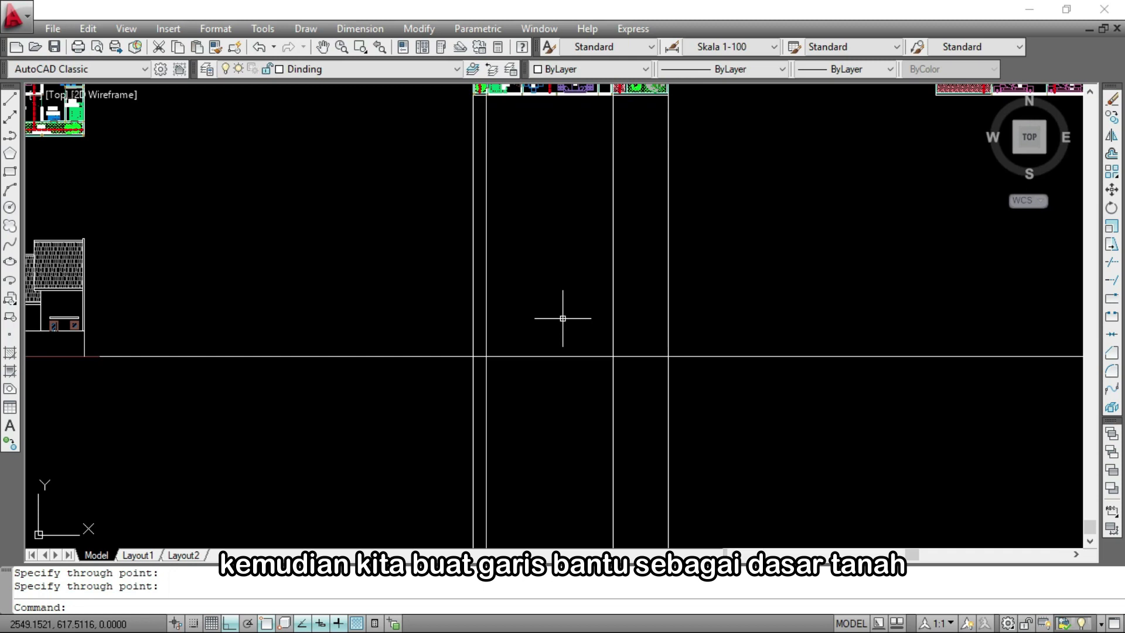
scroll(542, 328, up, 2)
text(L)
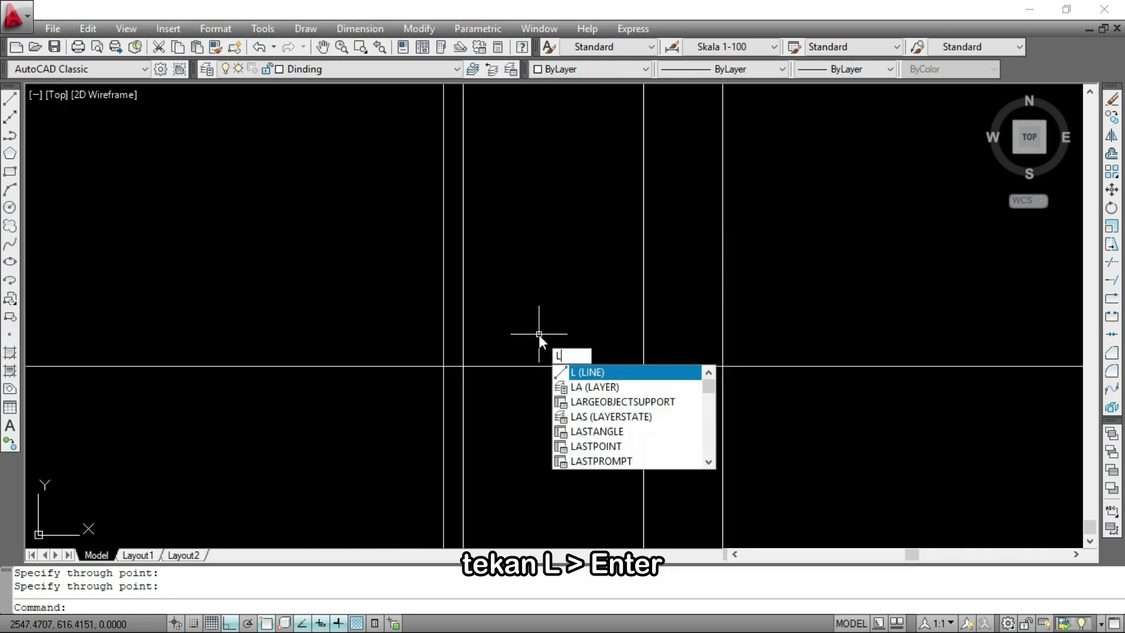
key(Return)
click(415, 366)
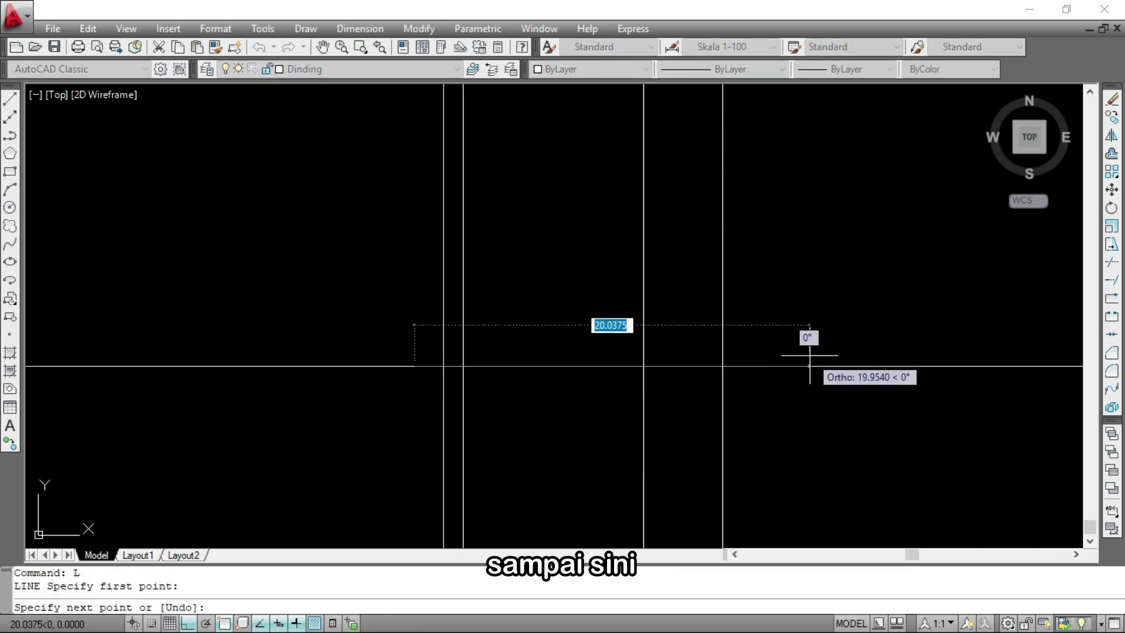
click(764, 367)
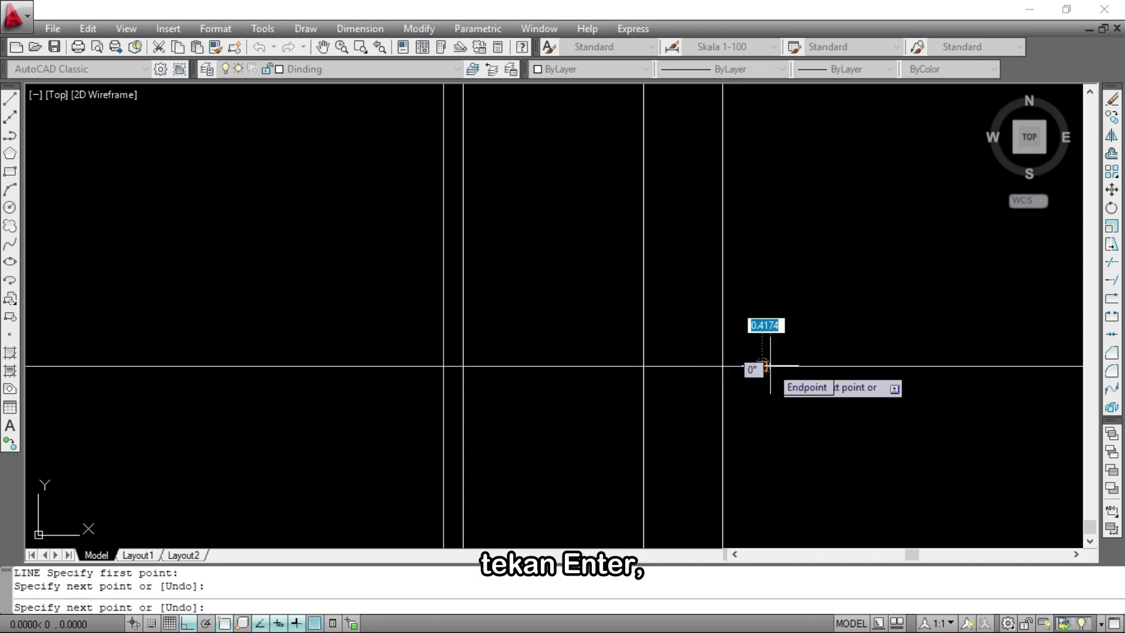
key(Return)
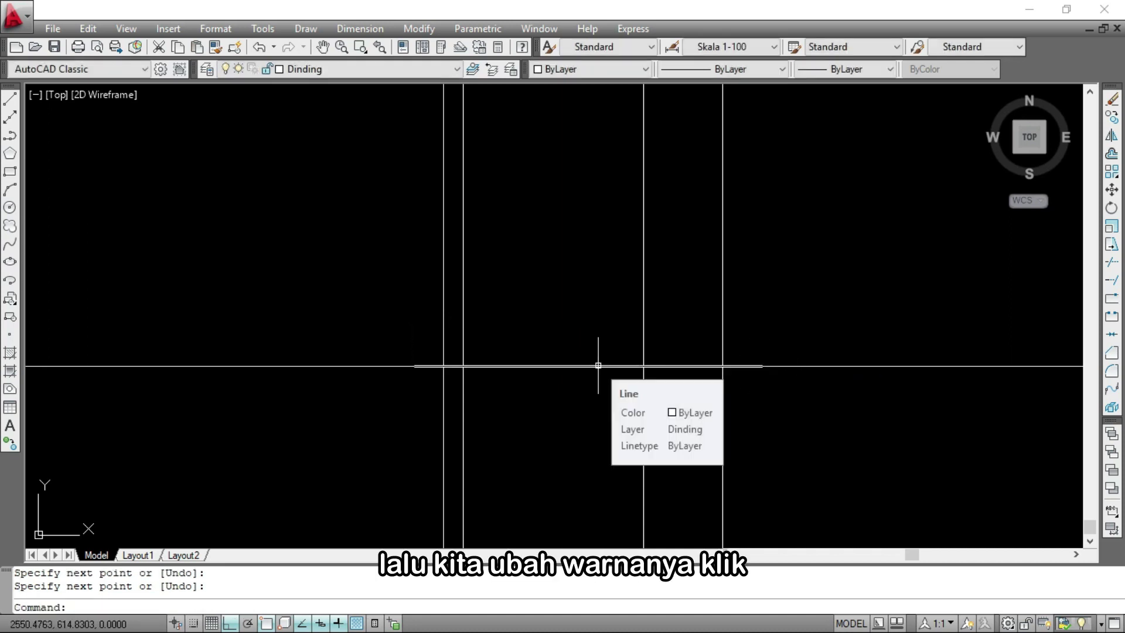
Change the new ground line's colour to index Color 15
click(598, 367)
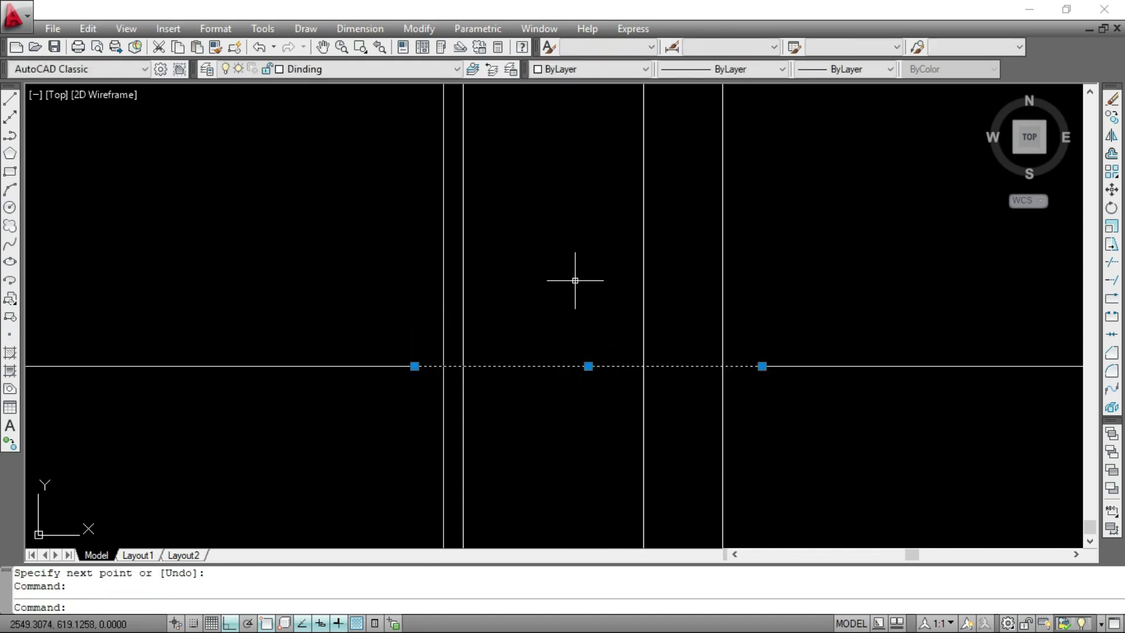
click(589, 69)
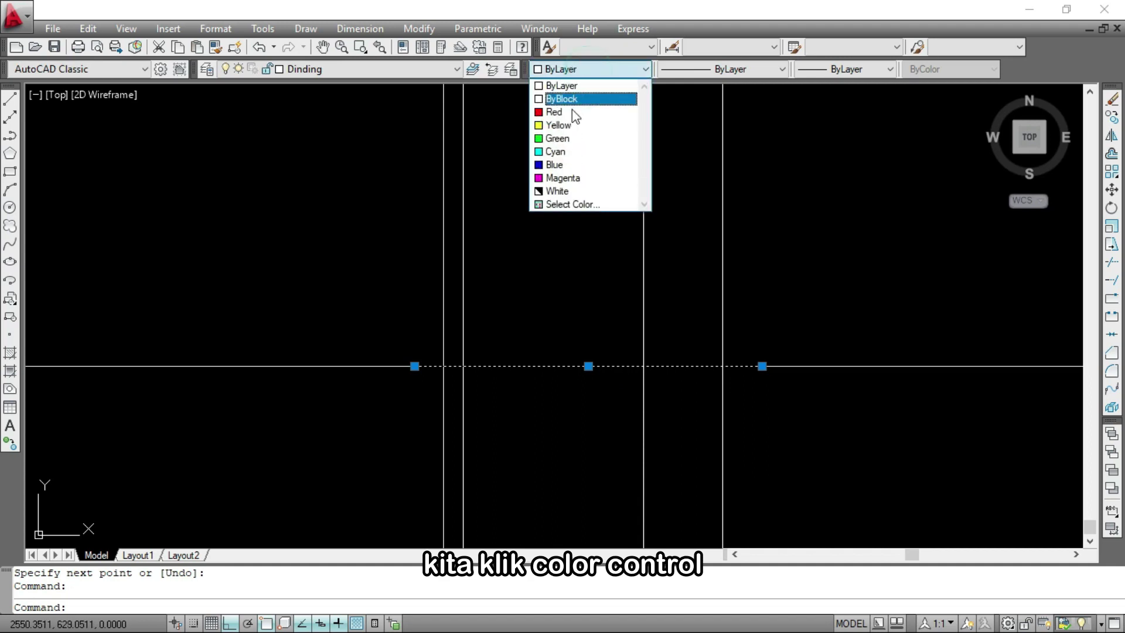
click(561, 204)
click(443, 278)
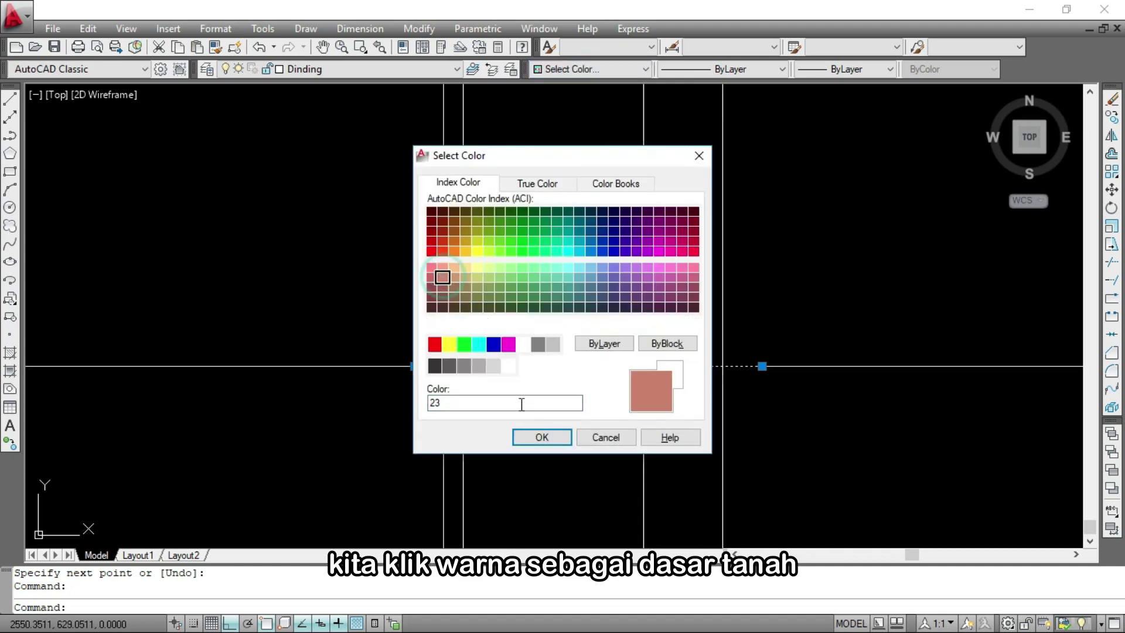
click(432, 288)
click(542, 437)
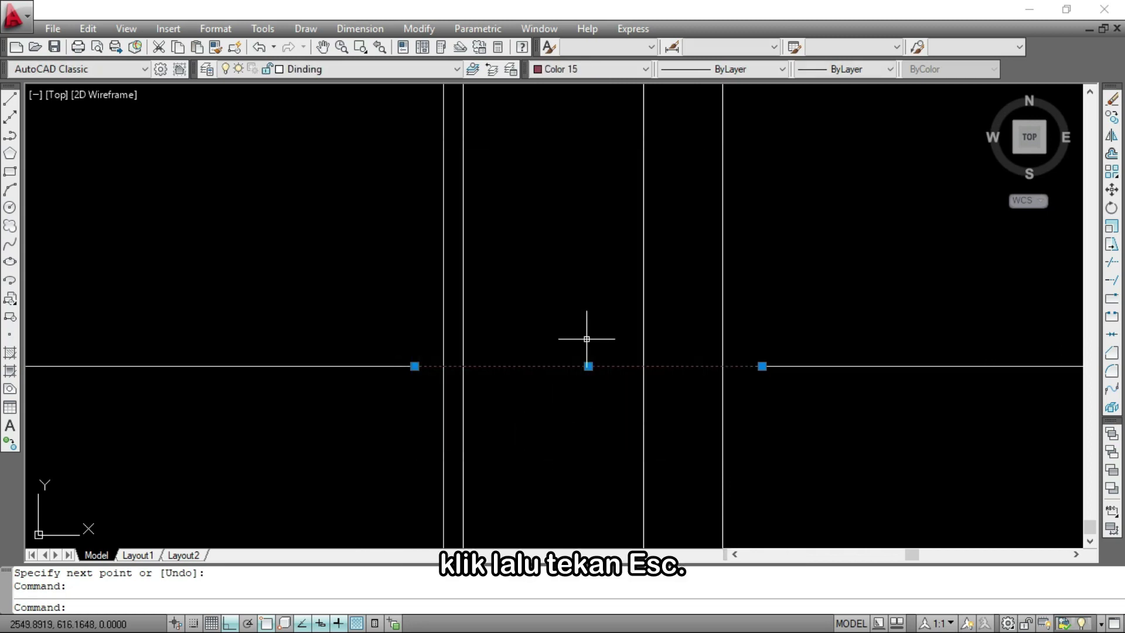
key(Escape)
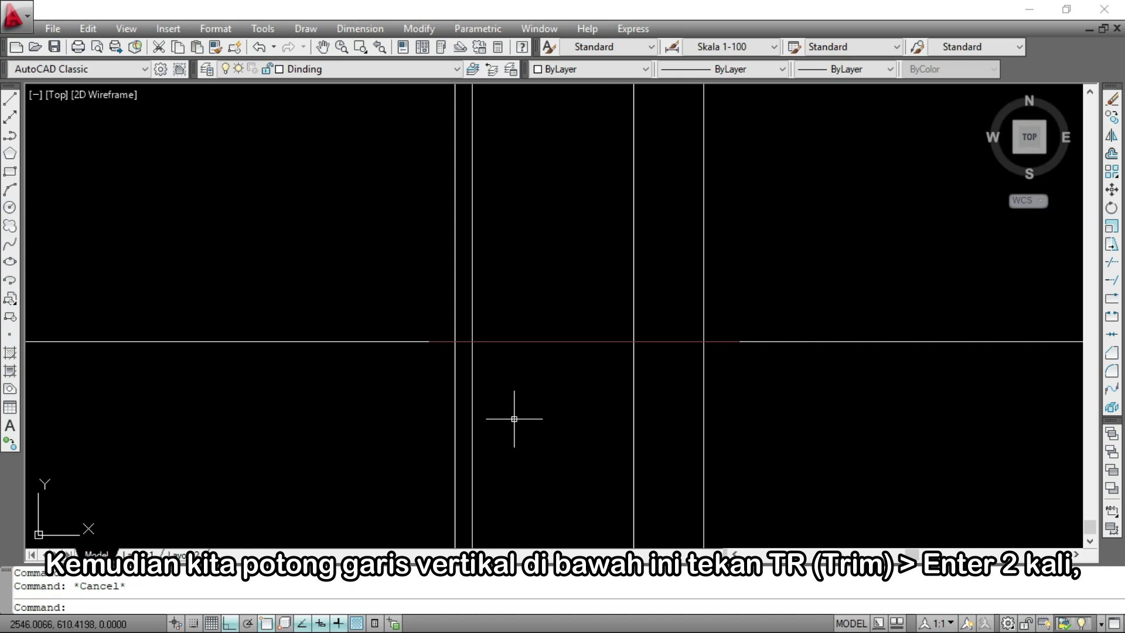
Trim the portions of all four vertical rays below the ground line
text(TR)
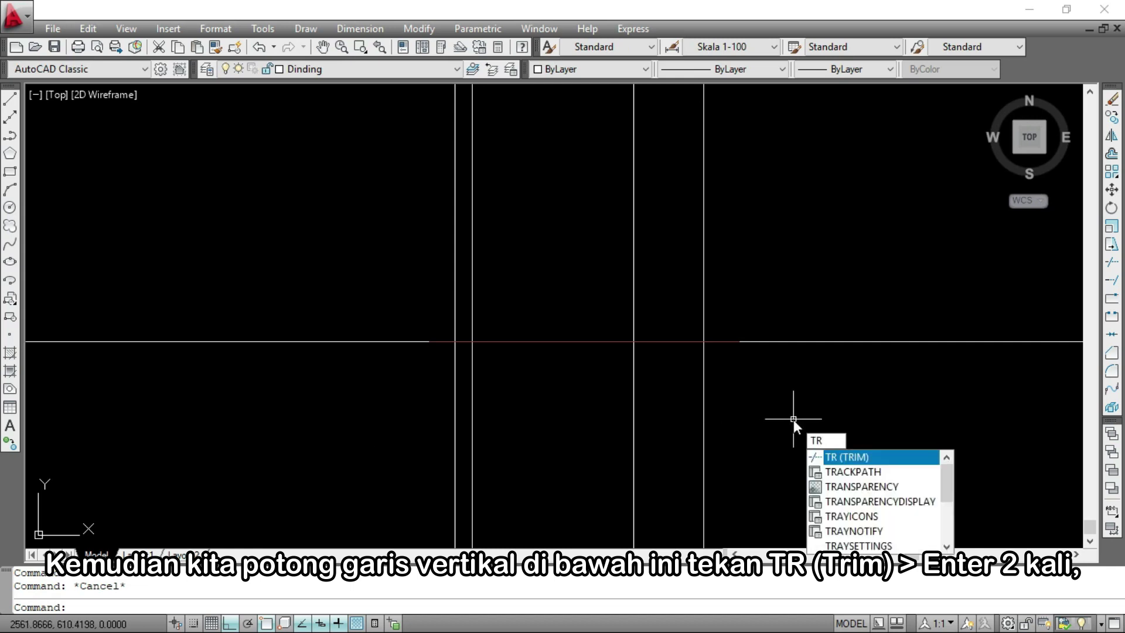
key(Return)
key(Return)
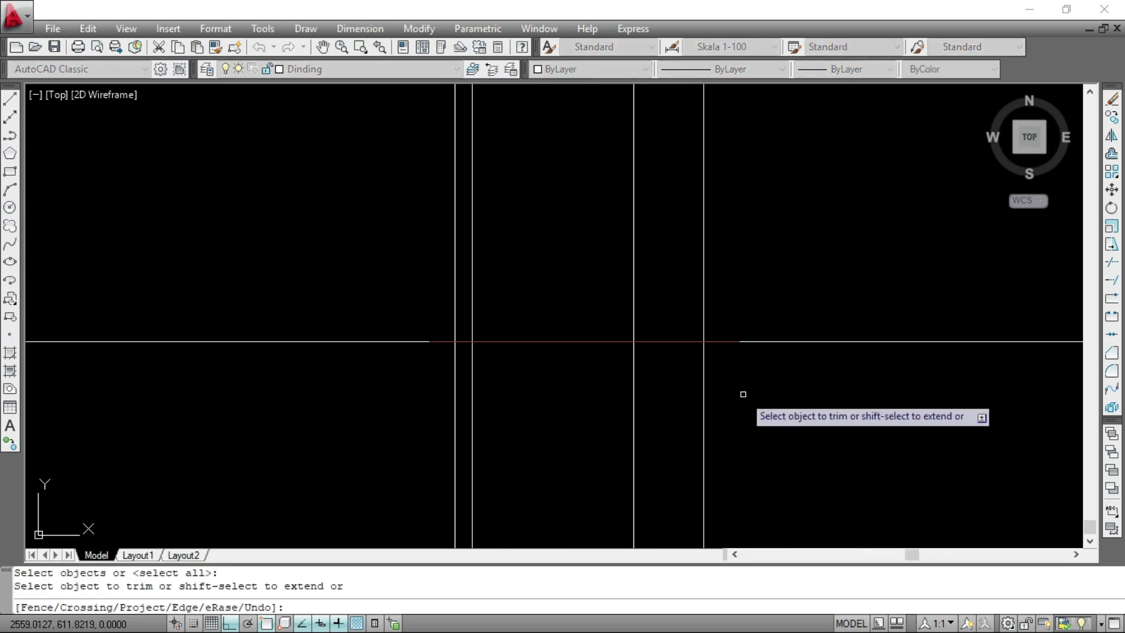
click(749, 395)
click(411, 373)
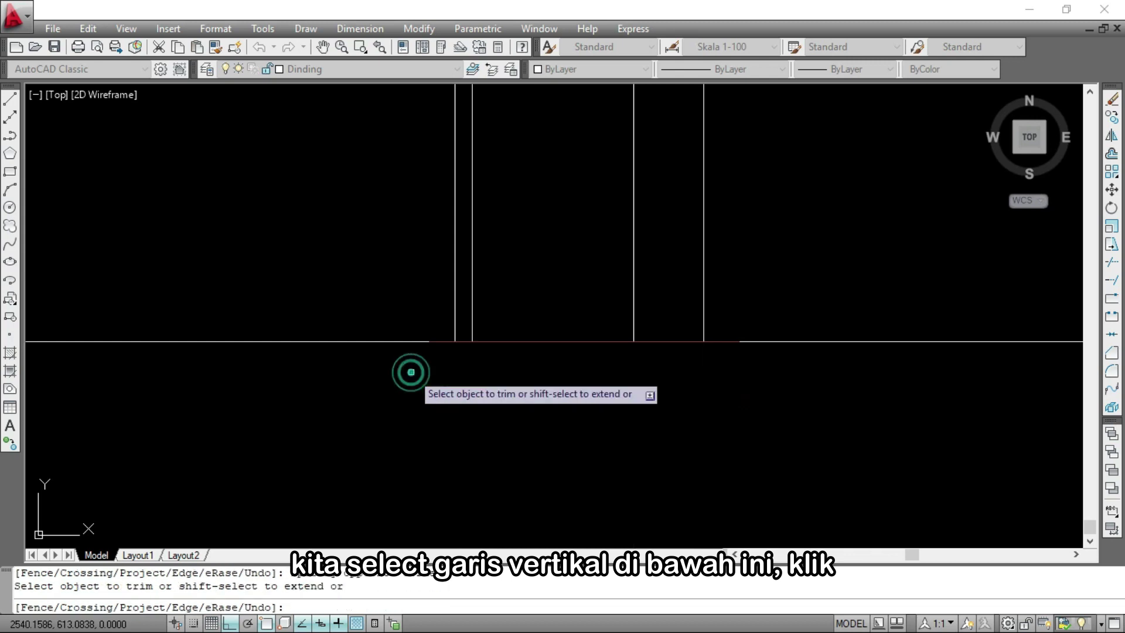
key(Return)
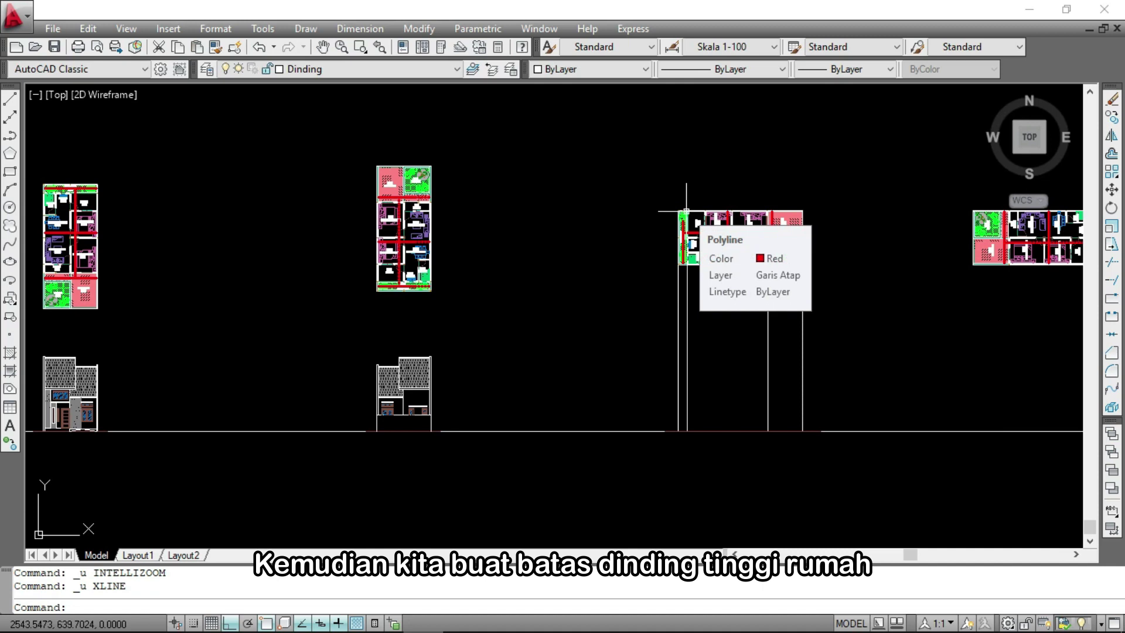
Place a horizontal construction line through the right end of the higher roof's lower tile edge on the rear elevation
scroll(721, 442, up, 2)
scroll(580, 364, up, 2)
scroll(286, 300, up, 4)
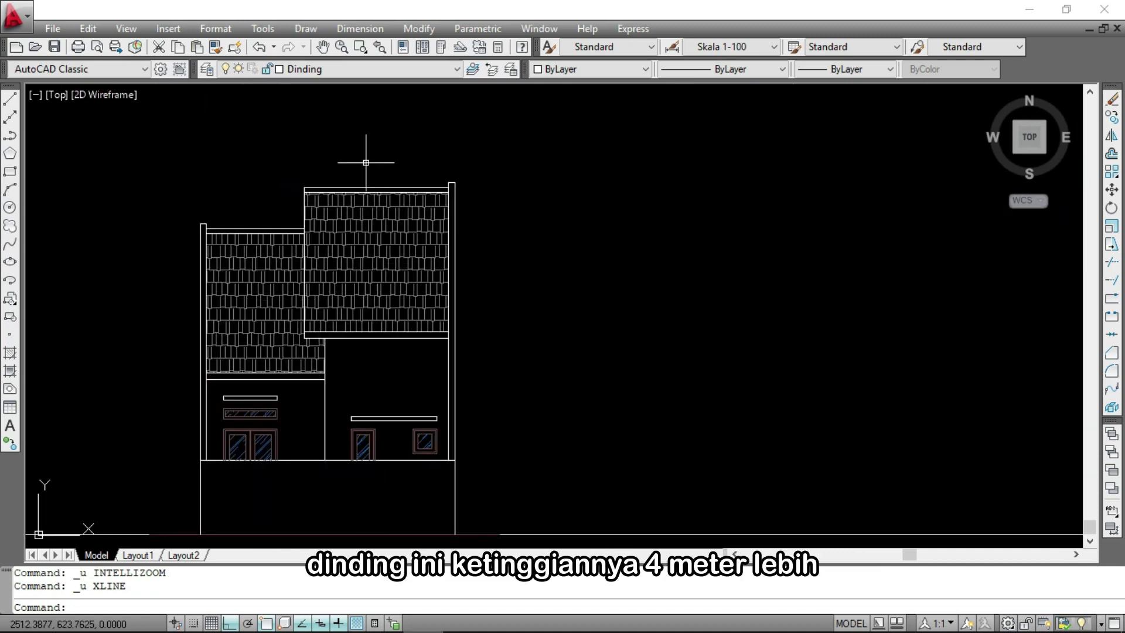
text(XL)
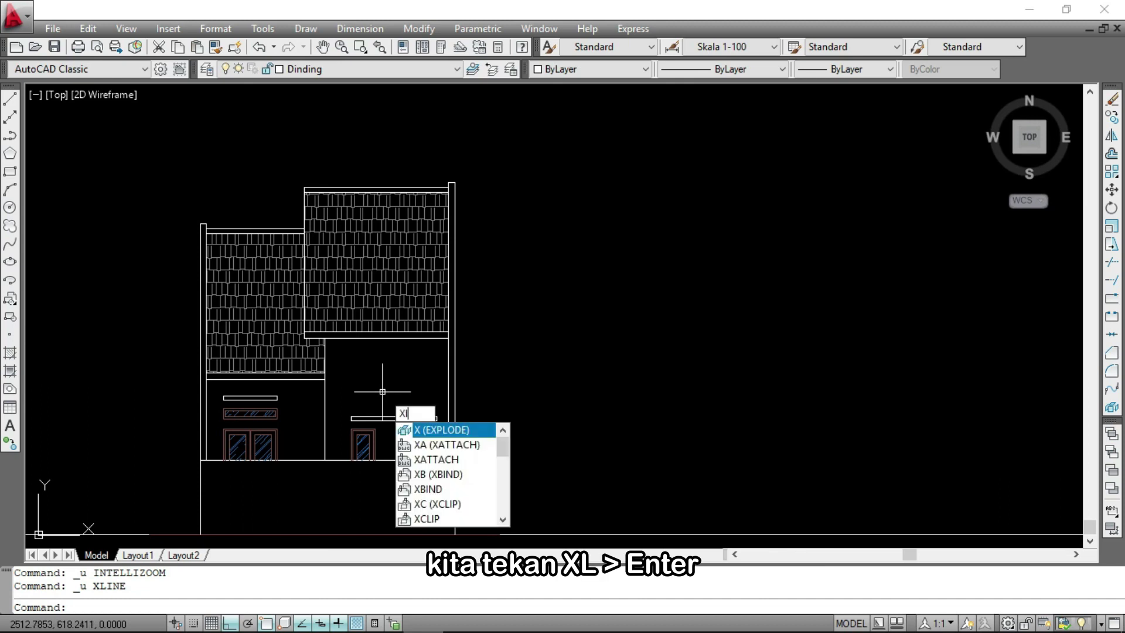
key(Return)
scroll(446, 346, up, 2)
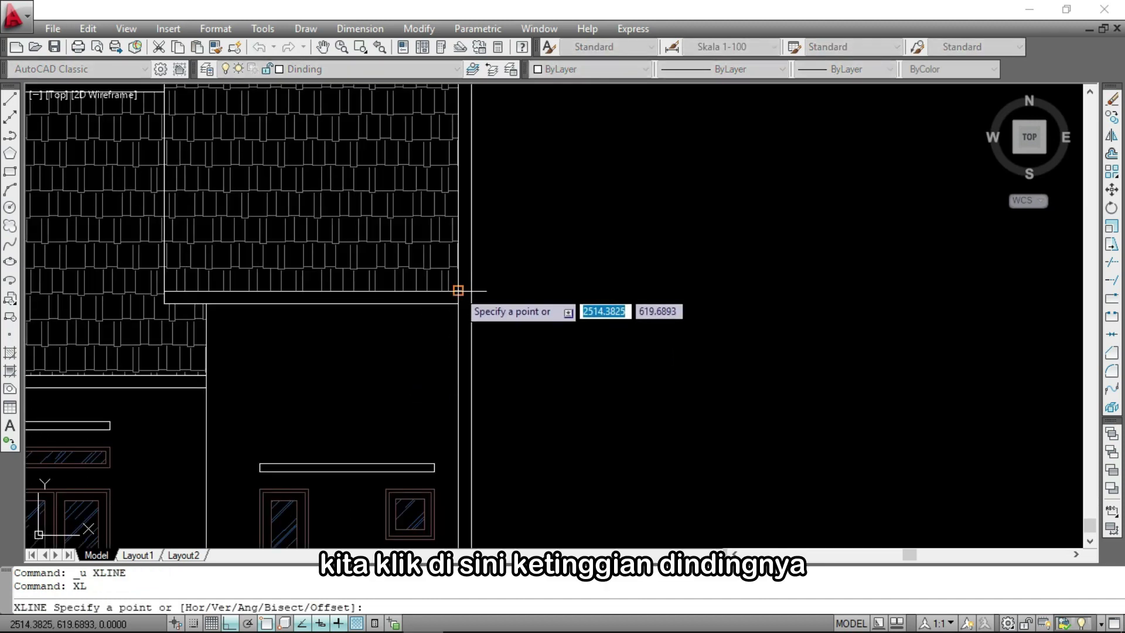
click(454, 292)
scroll(331, 315, down, 1)
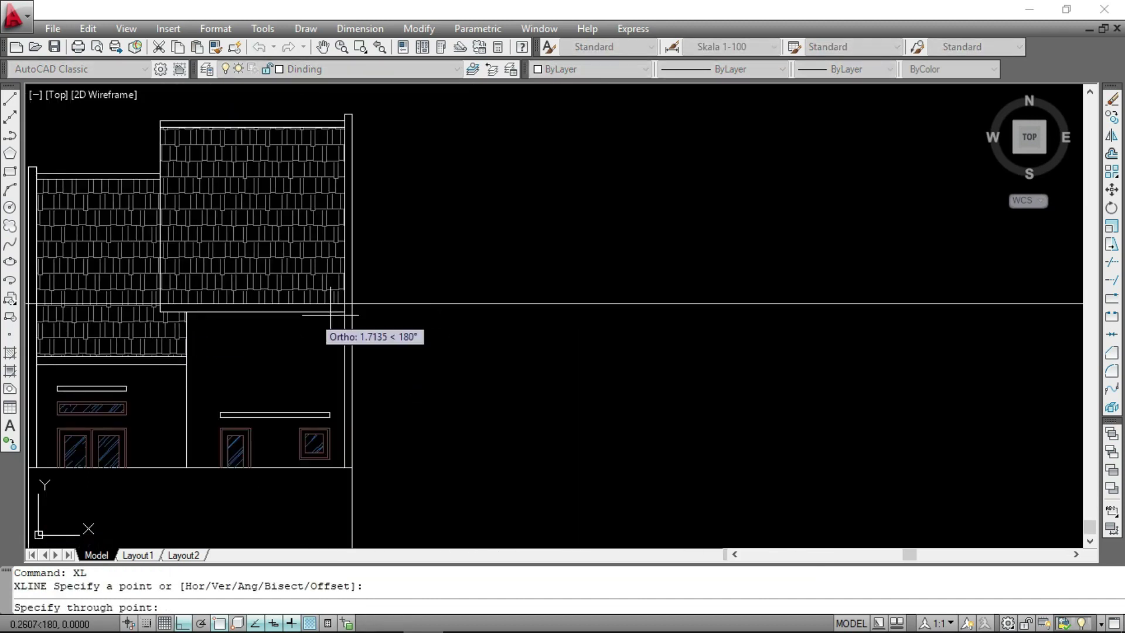
click(637, 297)
key(Return)
Trim the four vertical rays above the horizontal wall-height construction line
scroll(620, 306, up, 3)
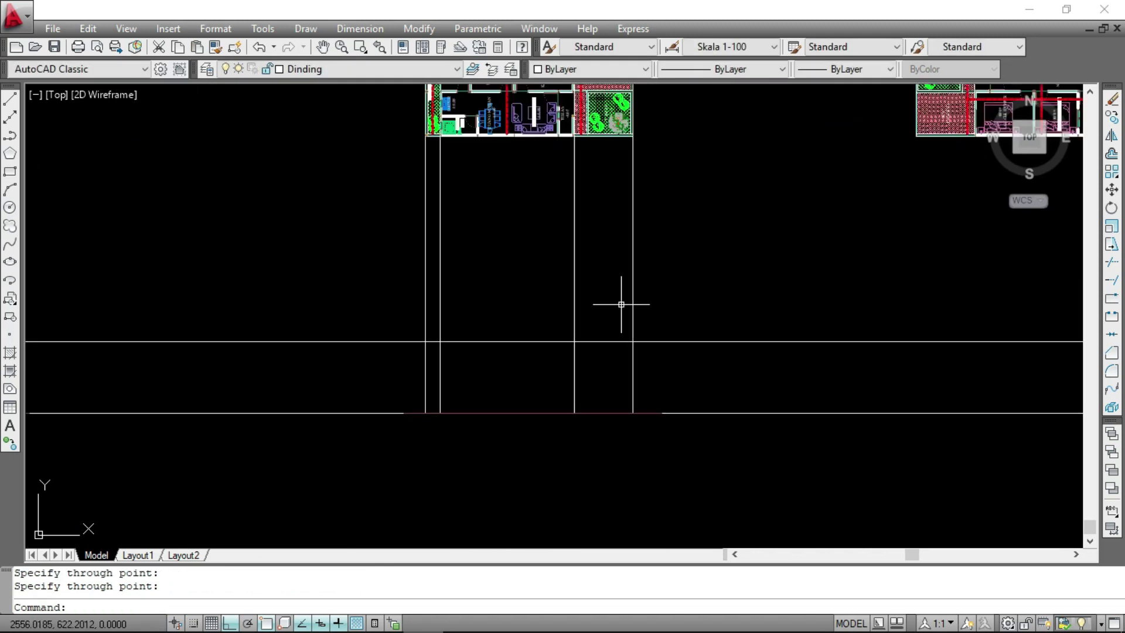
text(tr)
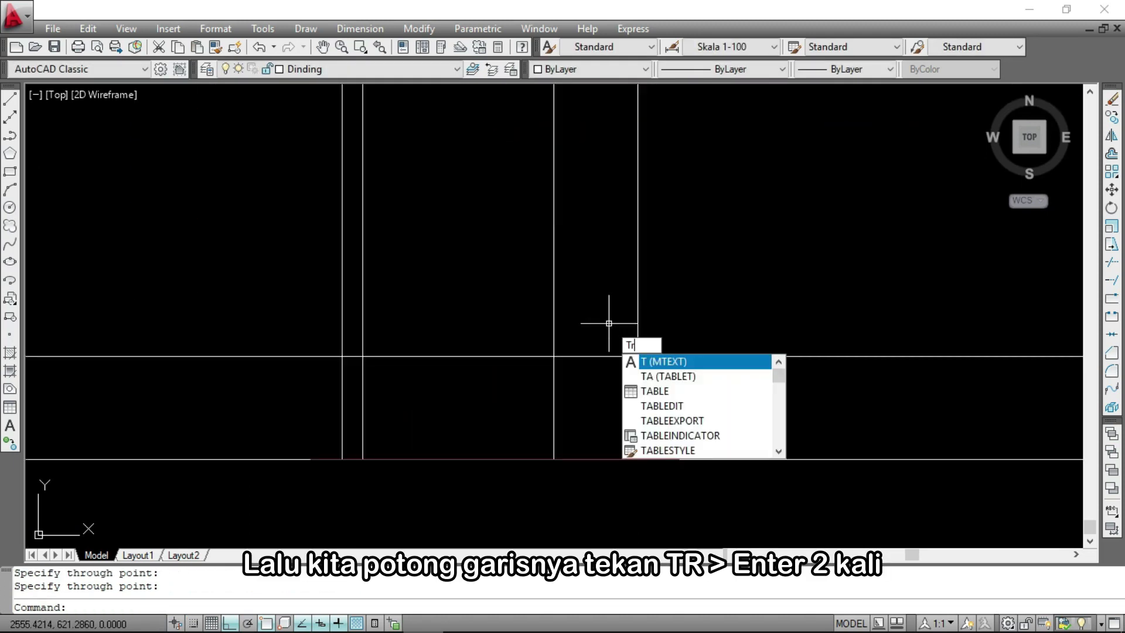
key(Return)
key(Return)
click(675, 323)
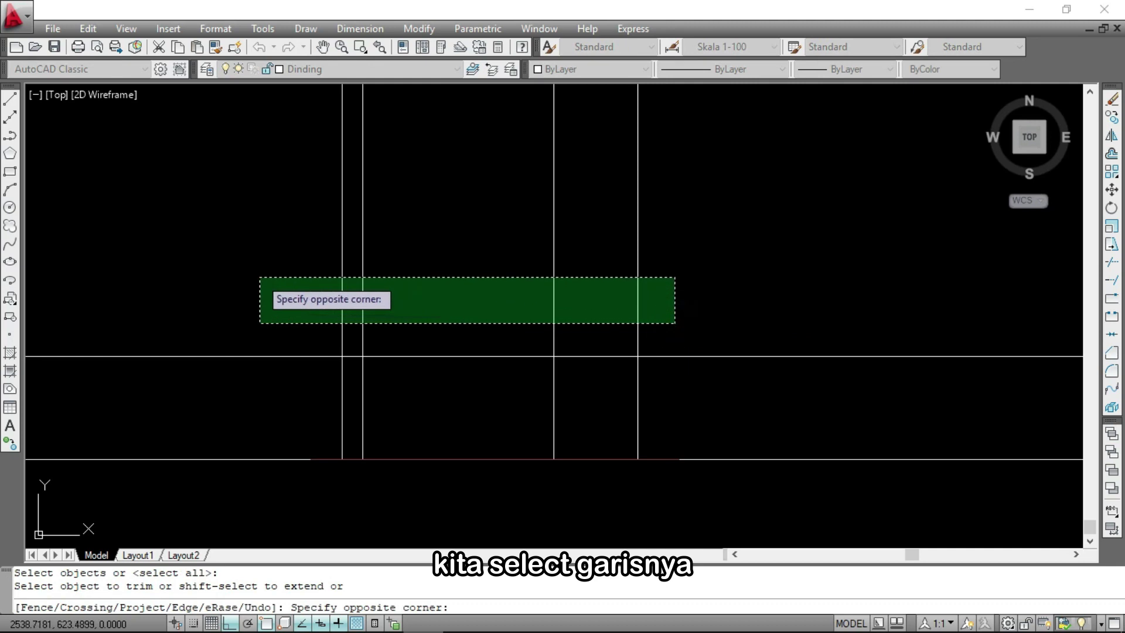
click(259, 277)
scroll(337, 328, up, 1)
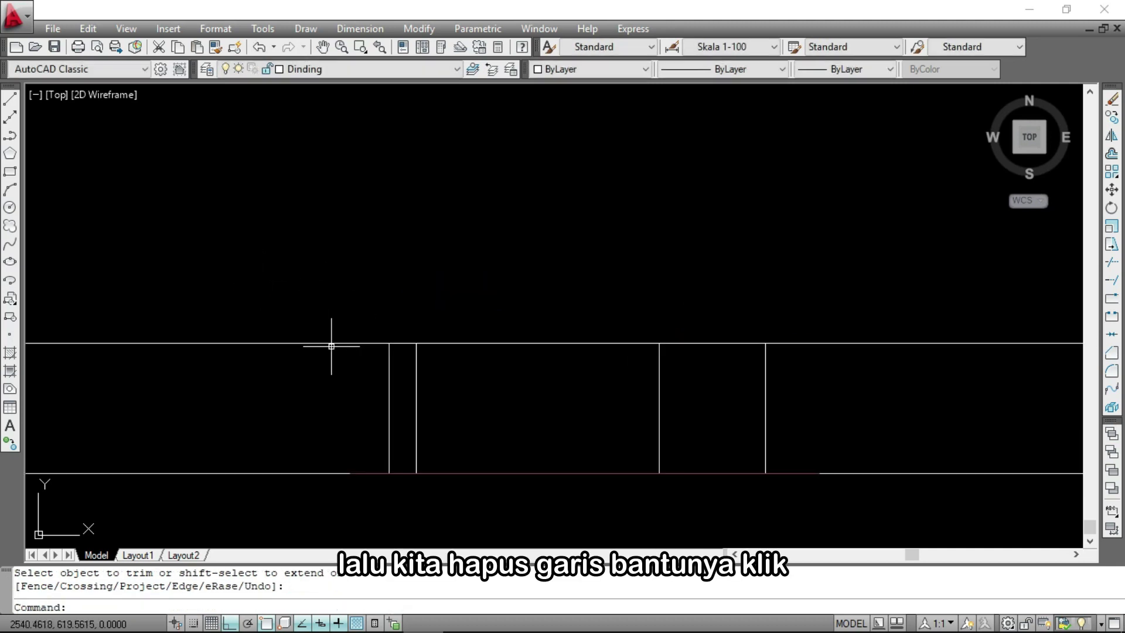
Erase the horizontal wall-height construction line above the trimmed wall lines
click(332, 368)
click(300, 303)
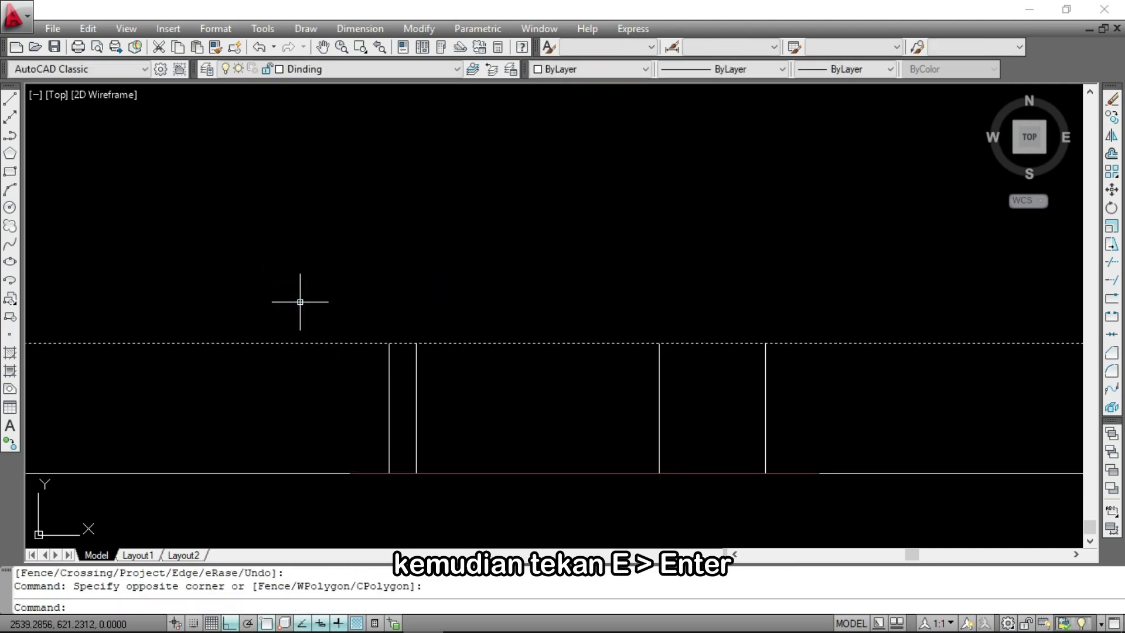
text(E)
key(Return)
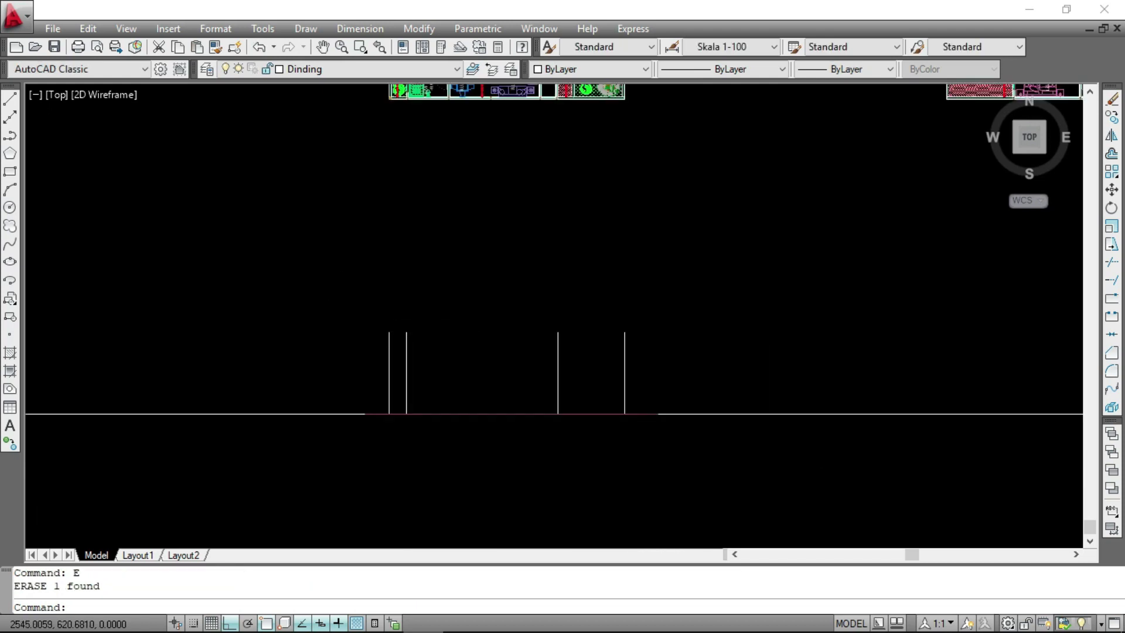
Draw a line from the plan's outer rear house-wall corner down to the second vertical's top, then across to the third vertical's top
text(L)
key(Return)
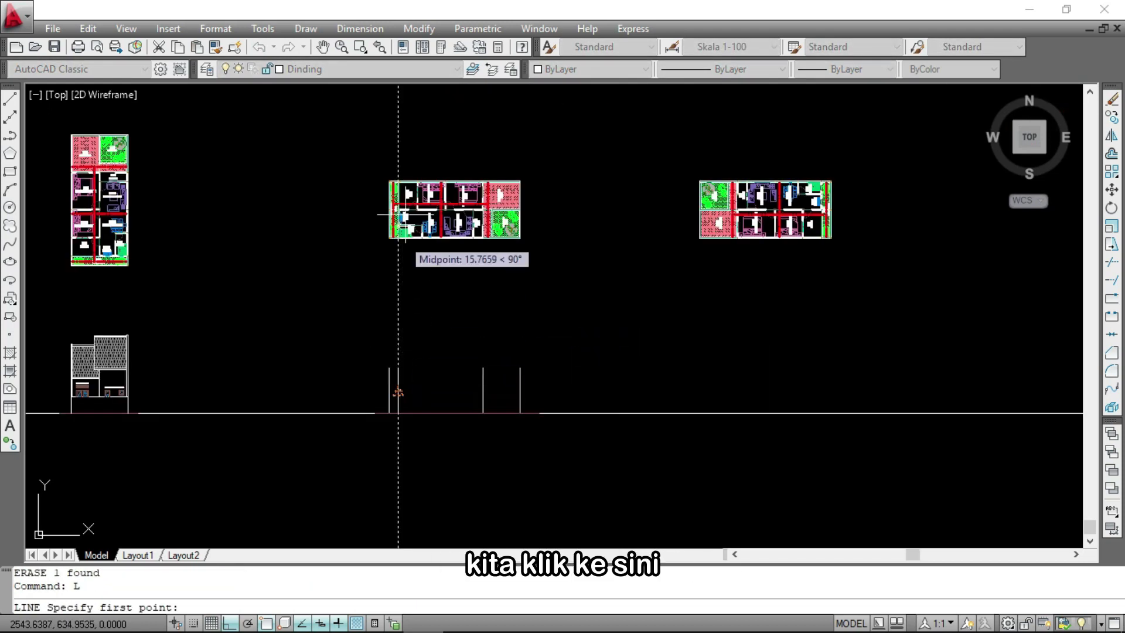
scroll(394, 228, up, 5)
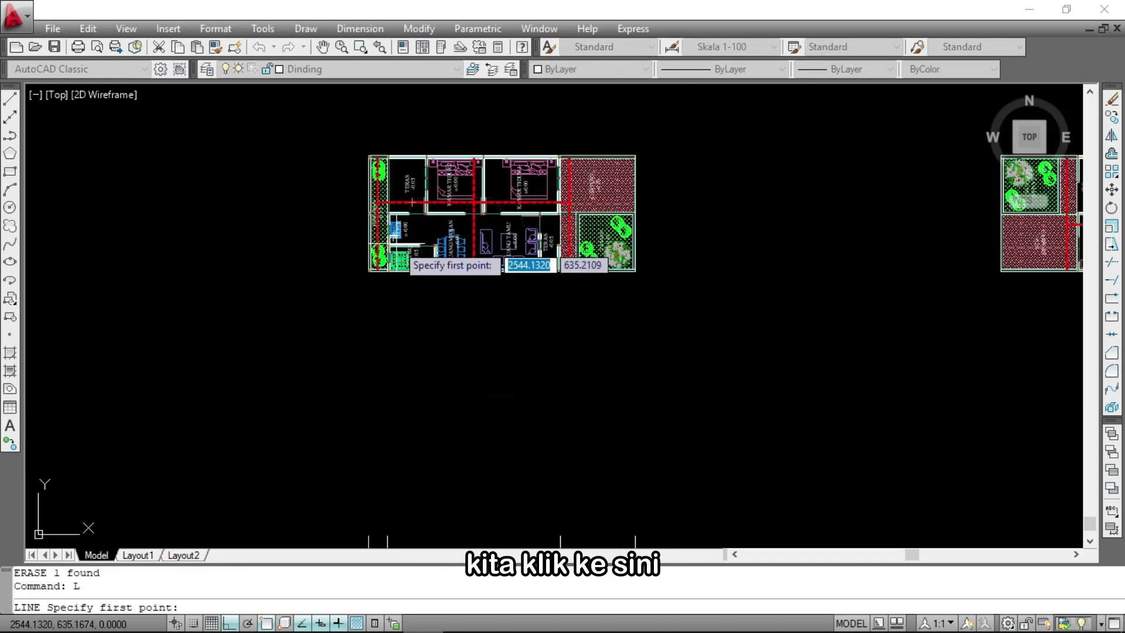
scroll(394, 228, up, 2)
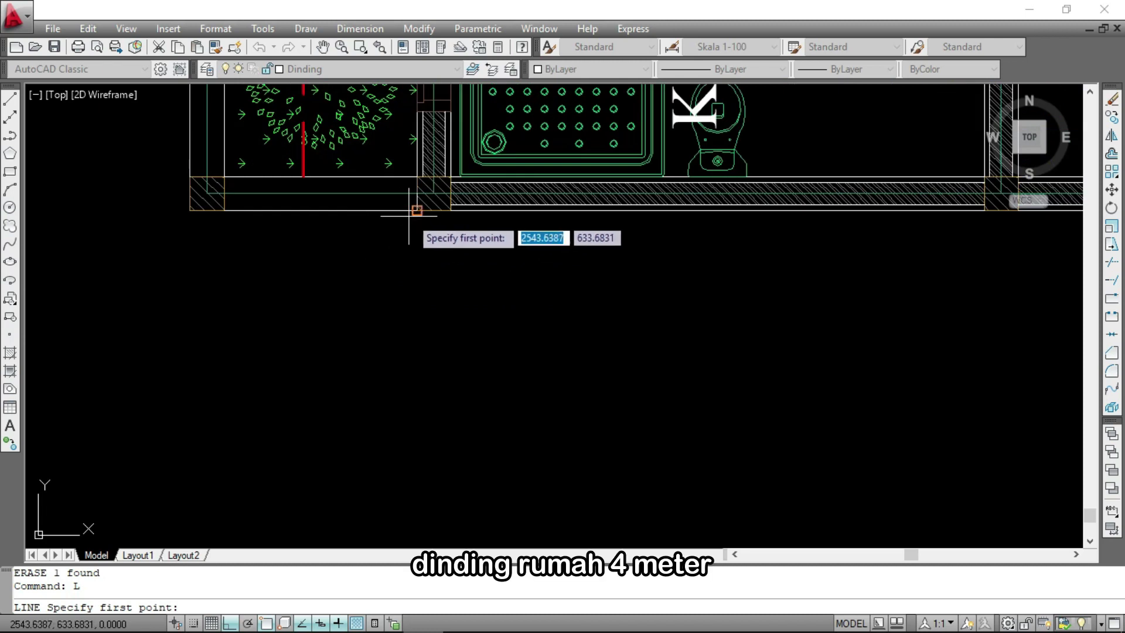
click(417, 210)
scroll(414, 175, down, 5)
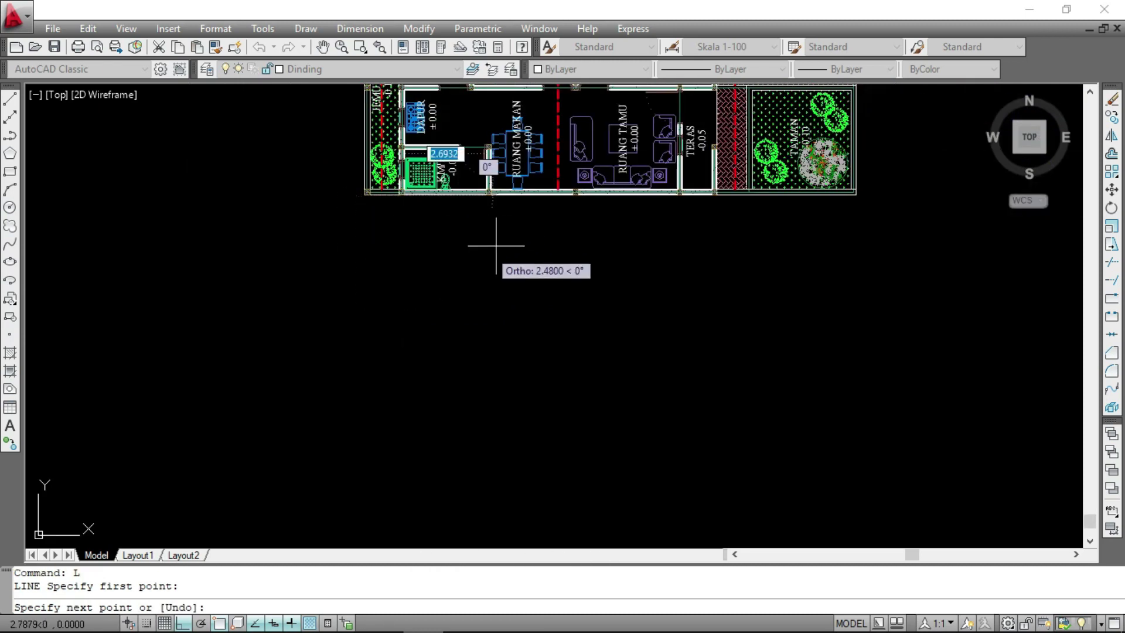
scroll(433, 236, down, 3)
scroll(444, 309, up, 6)
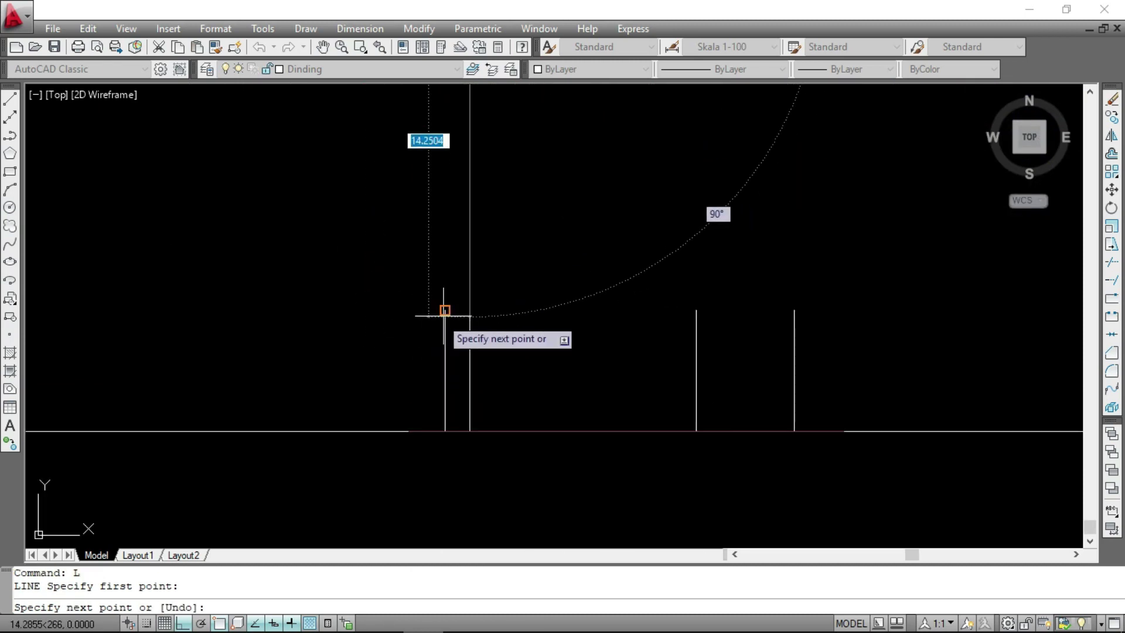
click(469, 310)
click(696, 310)
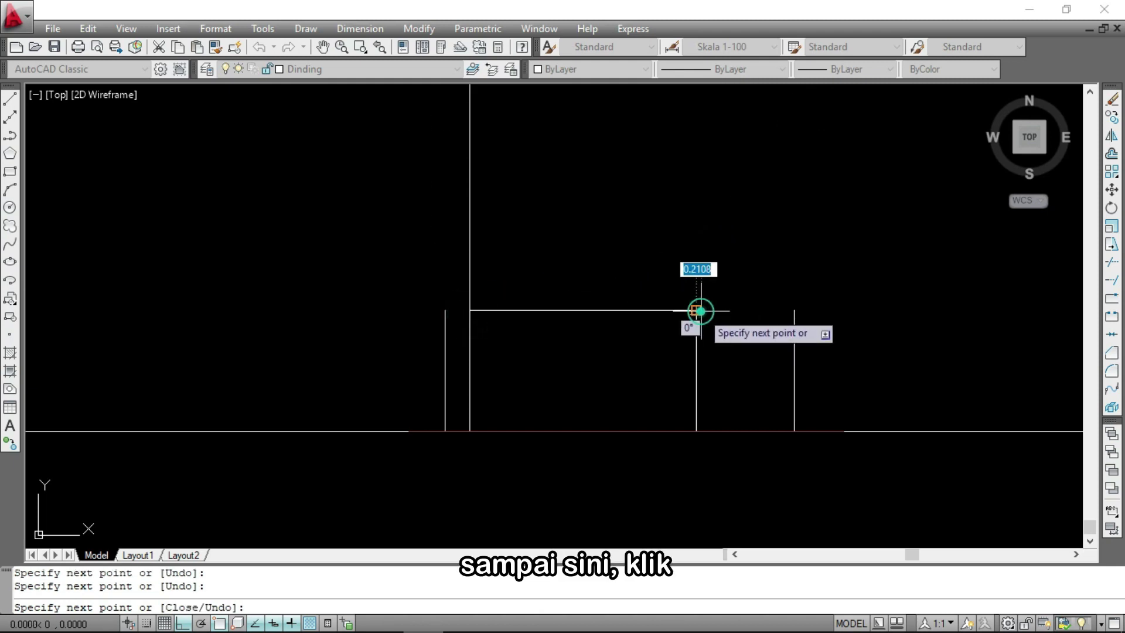
key(Return)
Erase the vertical helper line between the floor plan and the wall-top line
scroll(476, 405, down, 3)
click(483, 279)
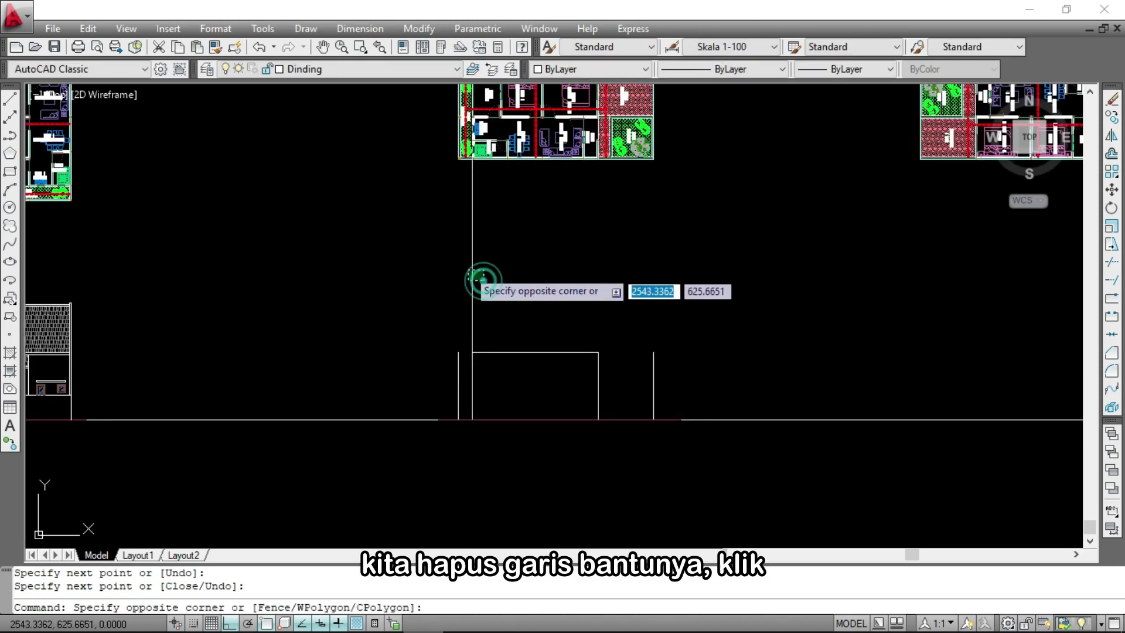
click(462, 266)
text(E)
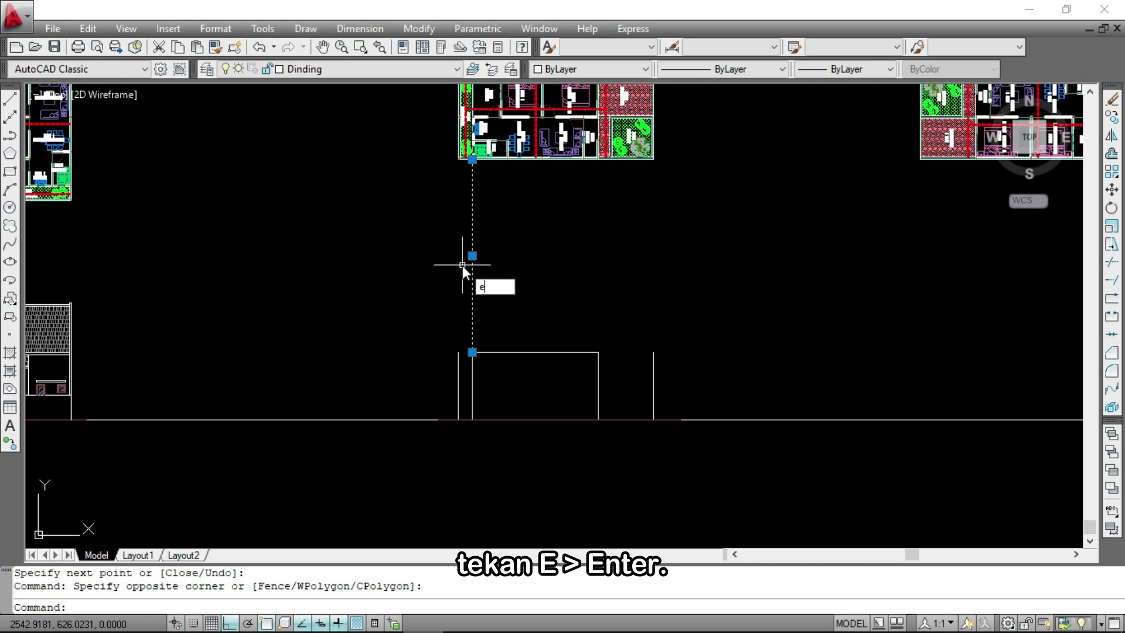
key(Return)
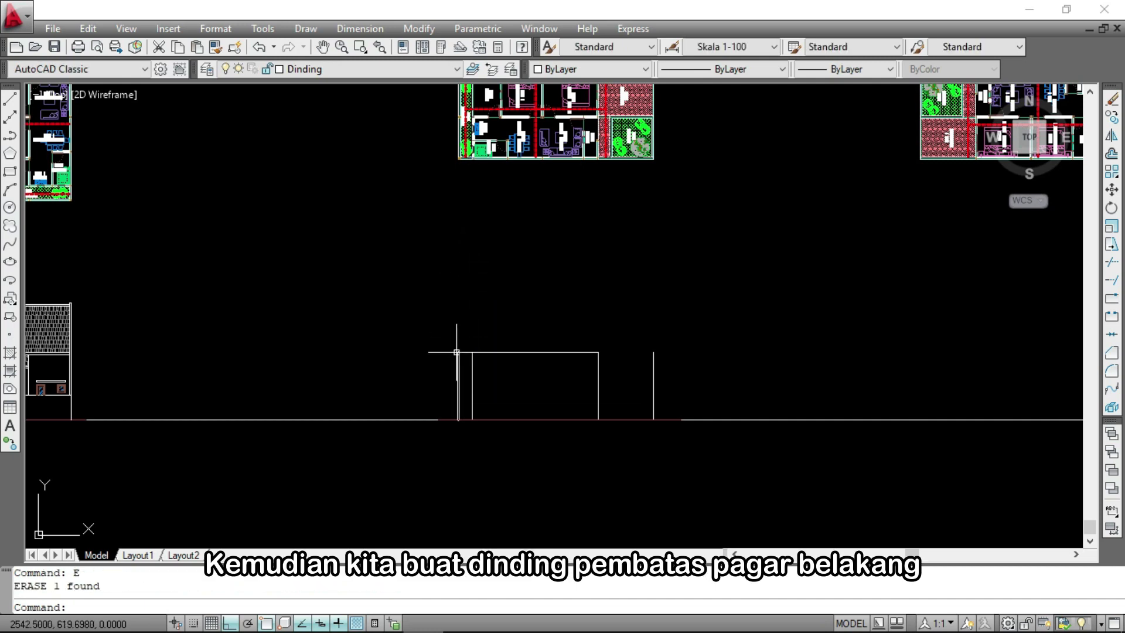
Place a horizontal construction line through the right end of the wall-base line under the doors on the rear elevation
scroll(166, 383, up, 5)
text(Xl)
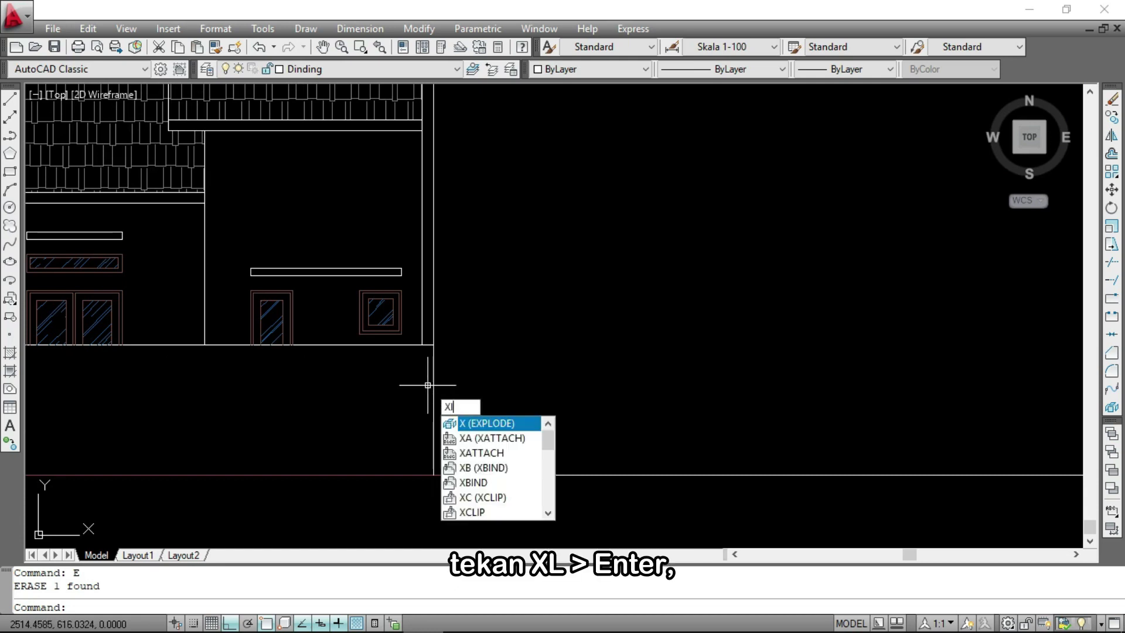
key(Return)
scroll(430, 364, up, 2)
click(427, 332)
scroll(486, 331, down, 3)
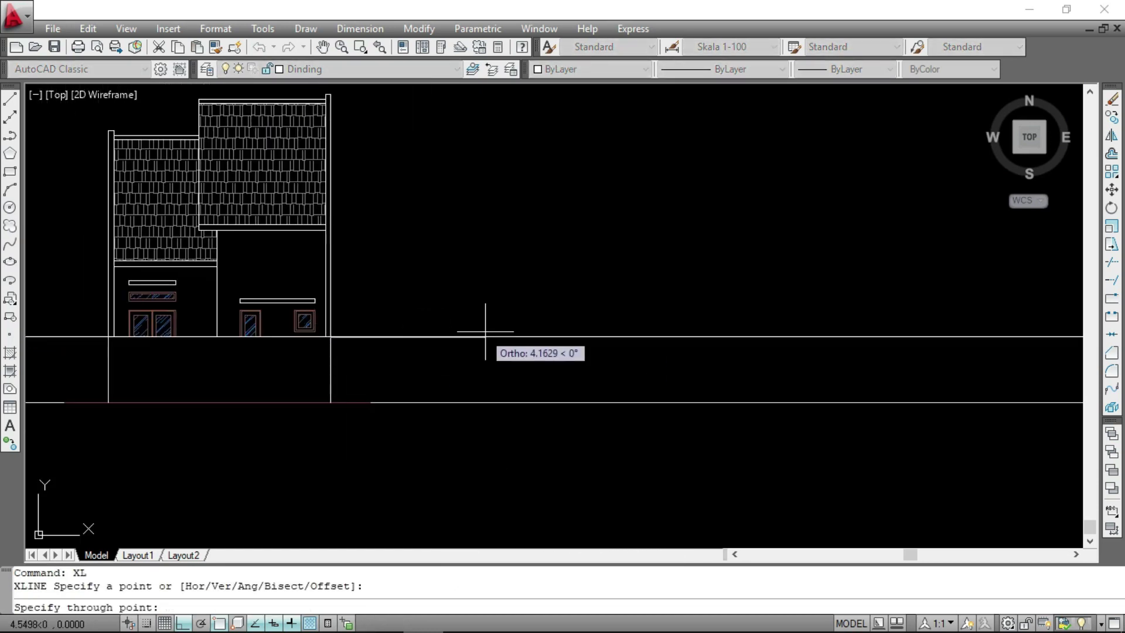
click(645, 328)
key(Return)
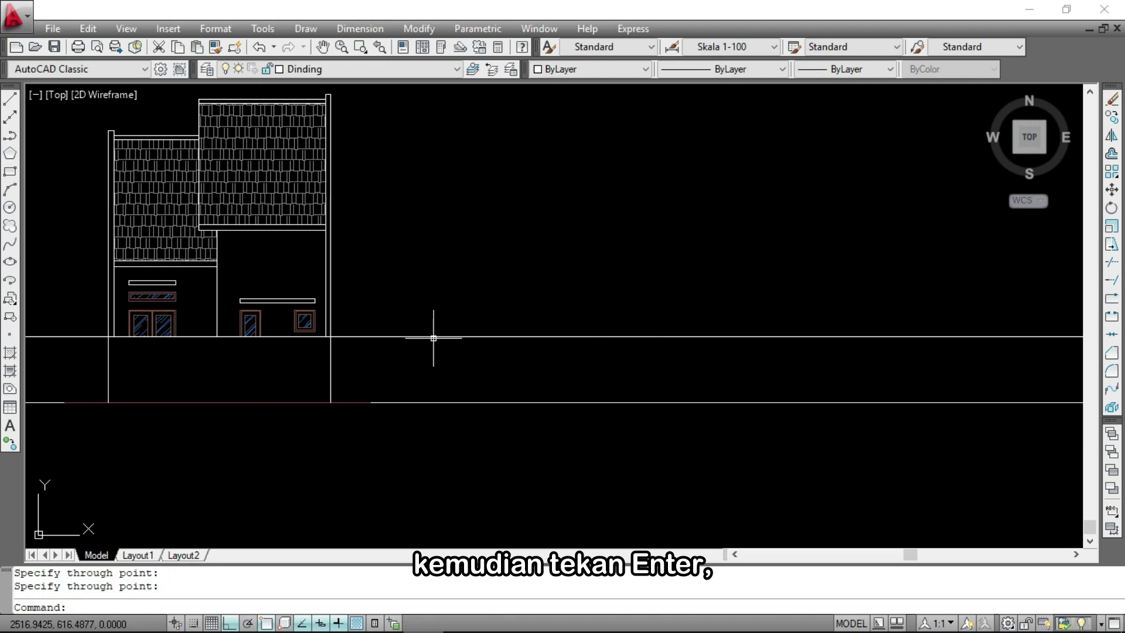
Draw a line from the plan's rear house-wall corner down to the horizontal construction line, then across to the leftmost vertical for the rear fence top
scroll(422, 343, down, 4)
scroll(499, 347, up, 3)
text(L)
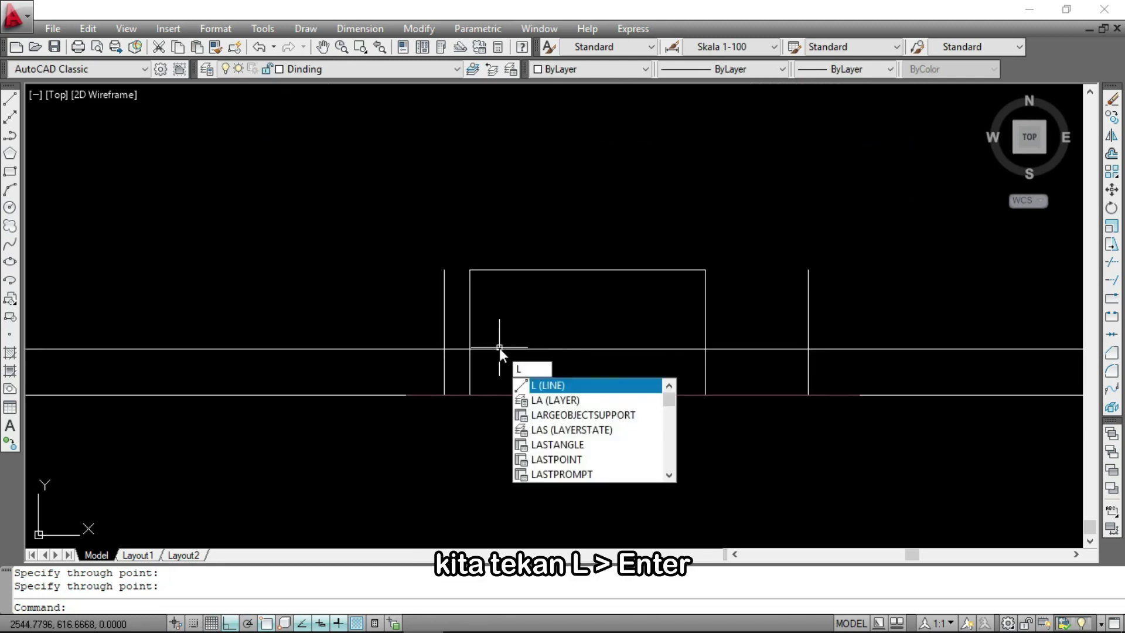
key(Return)
scroll(499, 347, down, 3)
scroll(467, 180, up, 3)
scroll(487, 204, up, 2)
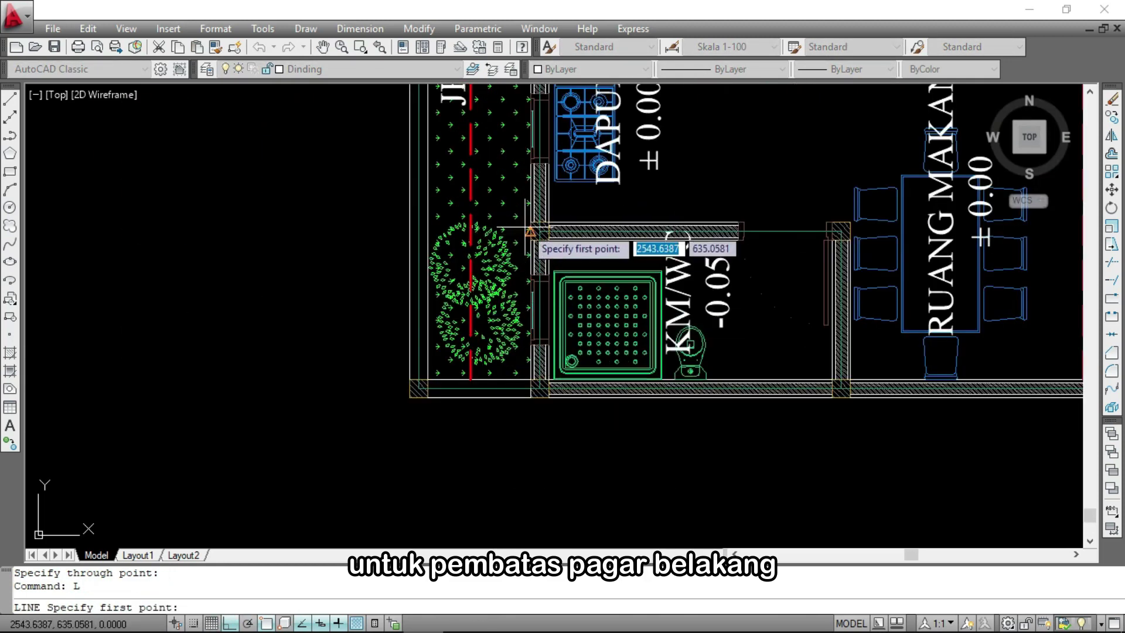
scroll(519, 293, down, 1)
scroll(538, 314, up, 3)
click(551, 300)
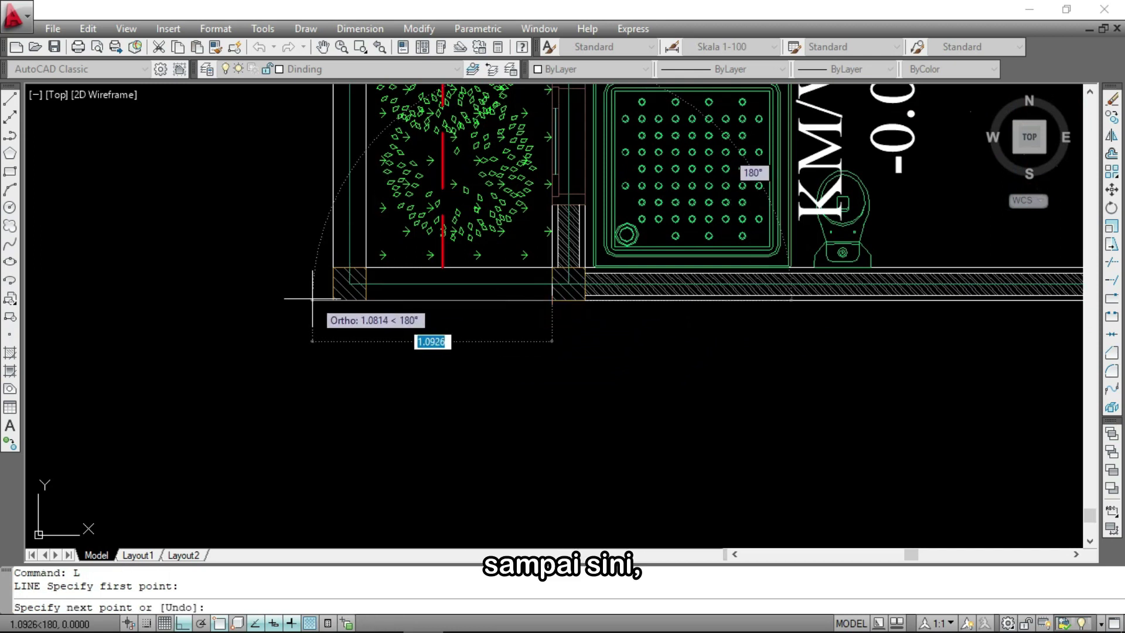
scroll(471, 291, down, 2)
scroll(472, 292, up, 4)
click(507, 345)
click(472, 346)
scroll(484, 302, up, 1)
key(Return)
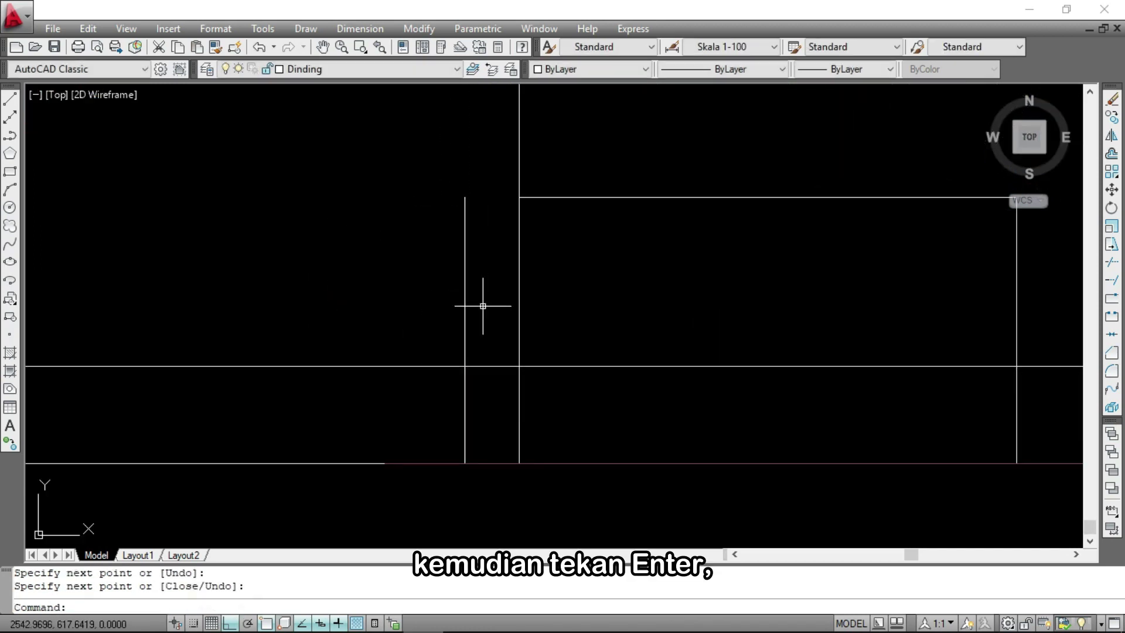
Trim the leftmost vertical above the rear-fence construction line and the second vertical below it
text(T)
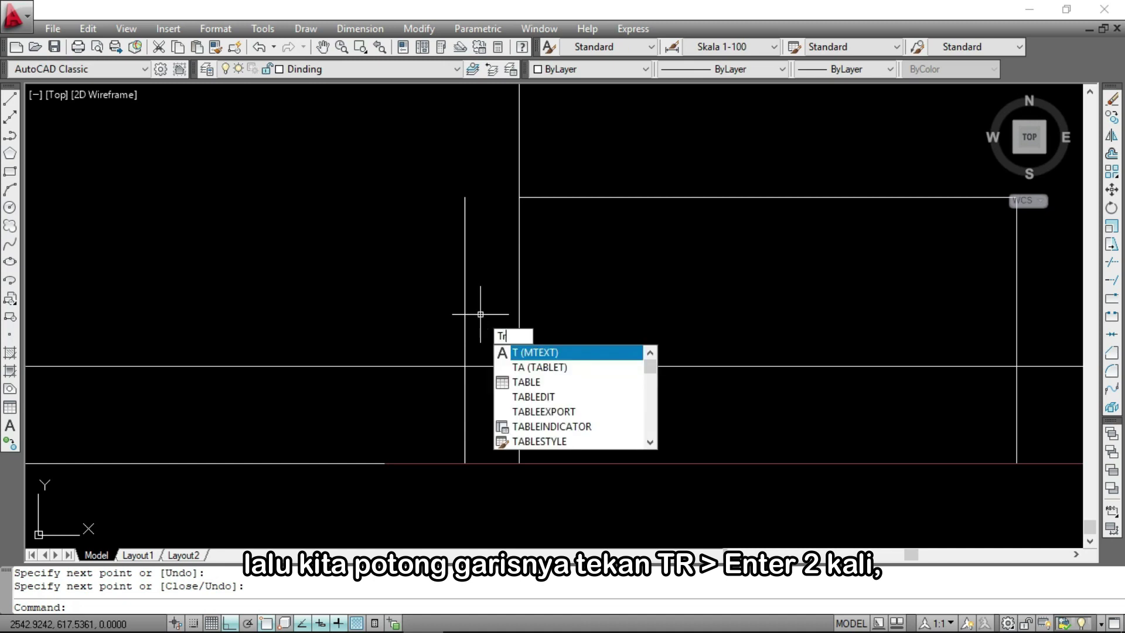
text(R)
key(Return)
key(Return)
click(476, 315)
click(456, 305)
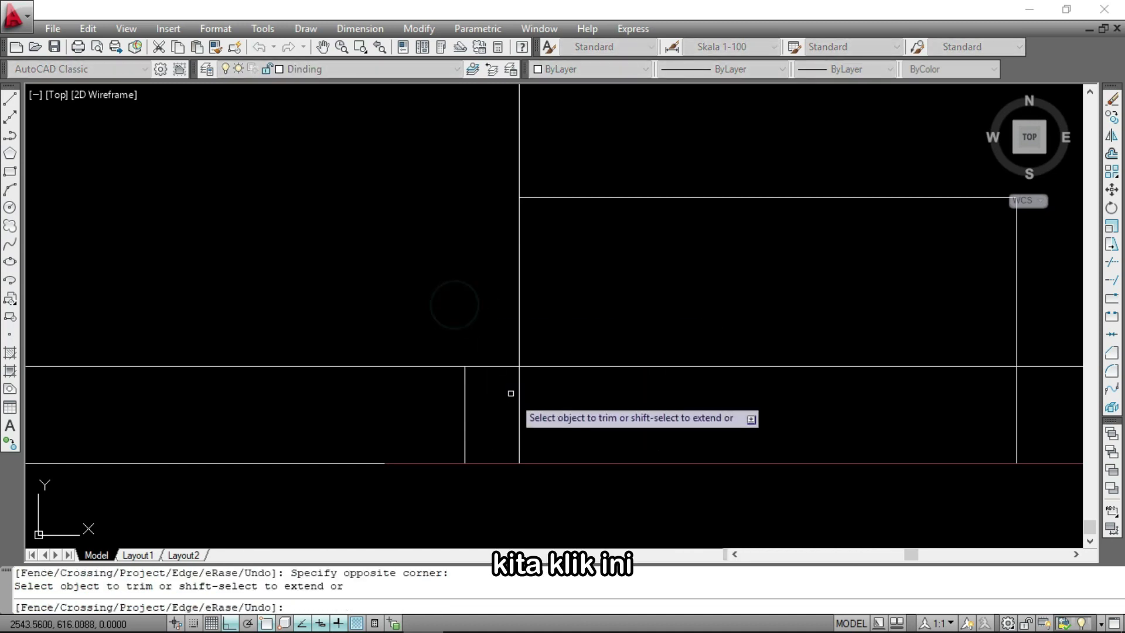
click(520, 408)
key(Return)
Erase the vertical helper line from the plan and the horizontal rear-fence construction line
scroll(520, 408, down, 2)
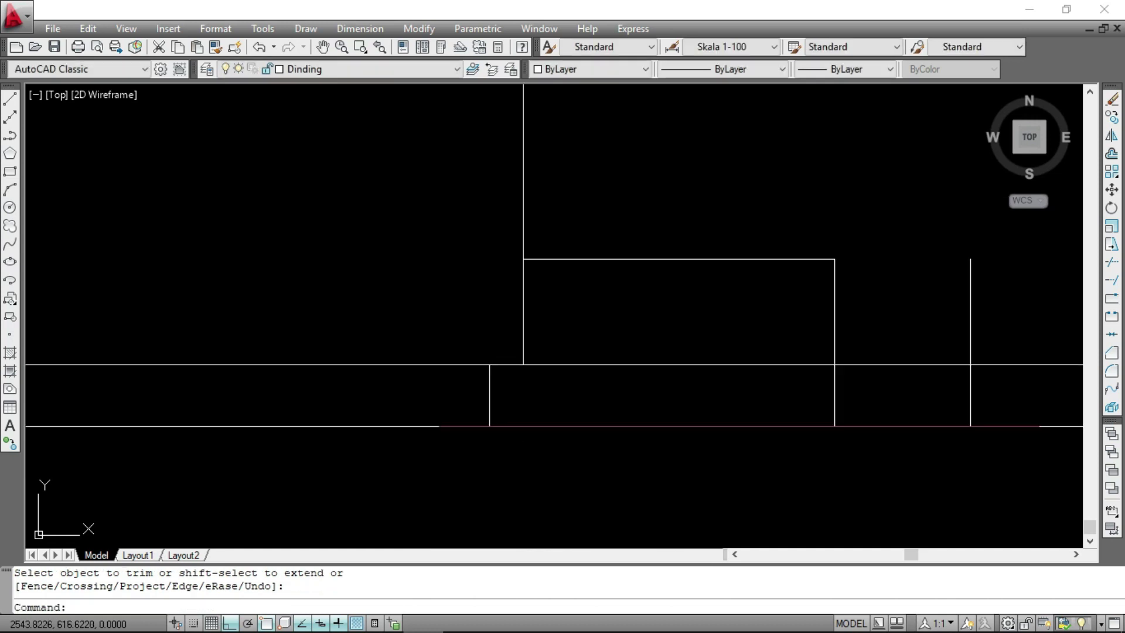
scroll(524, 236, up, 2)
click(527, 232)
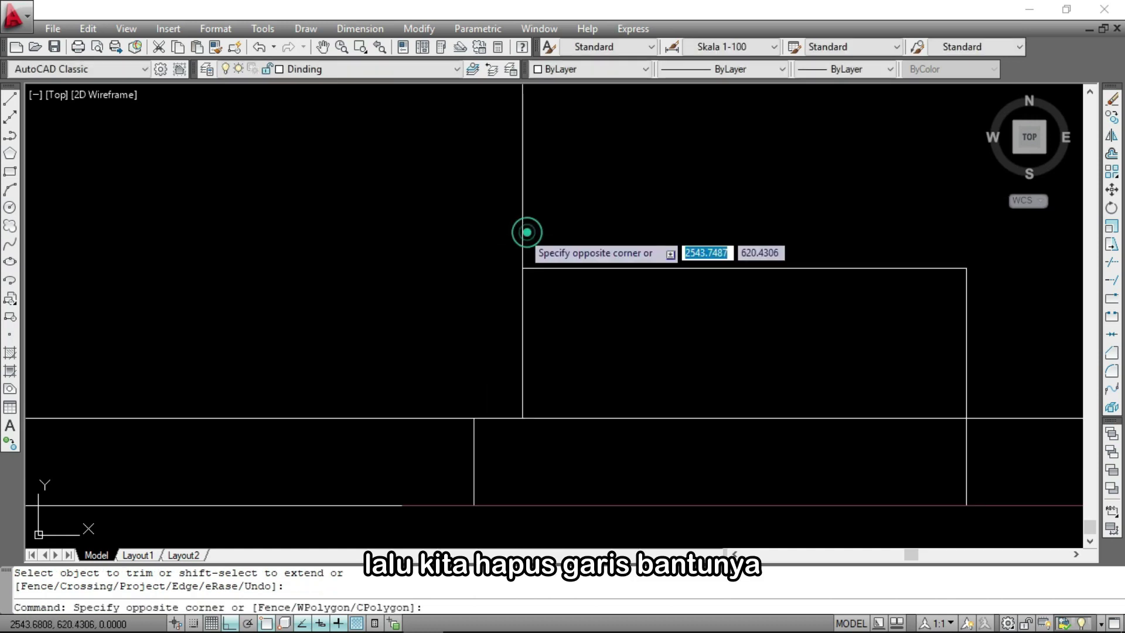
click(502, 223)
click(416, 387)
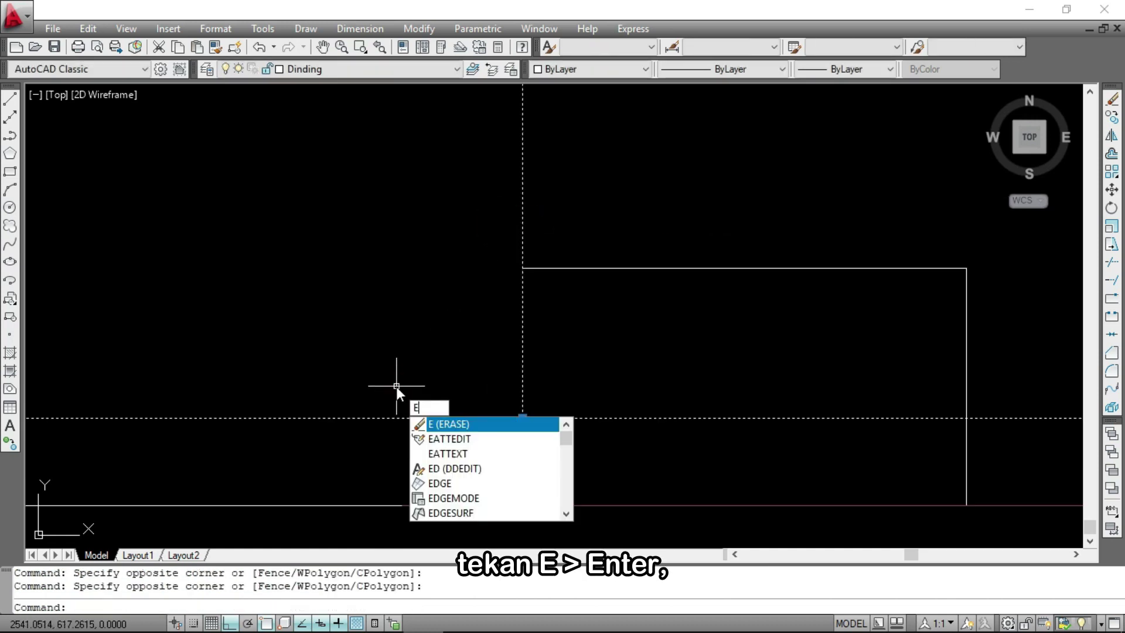
key(Return)
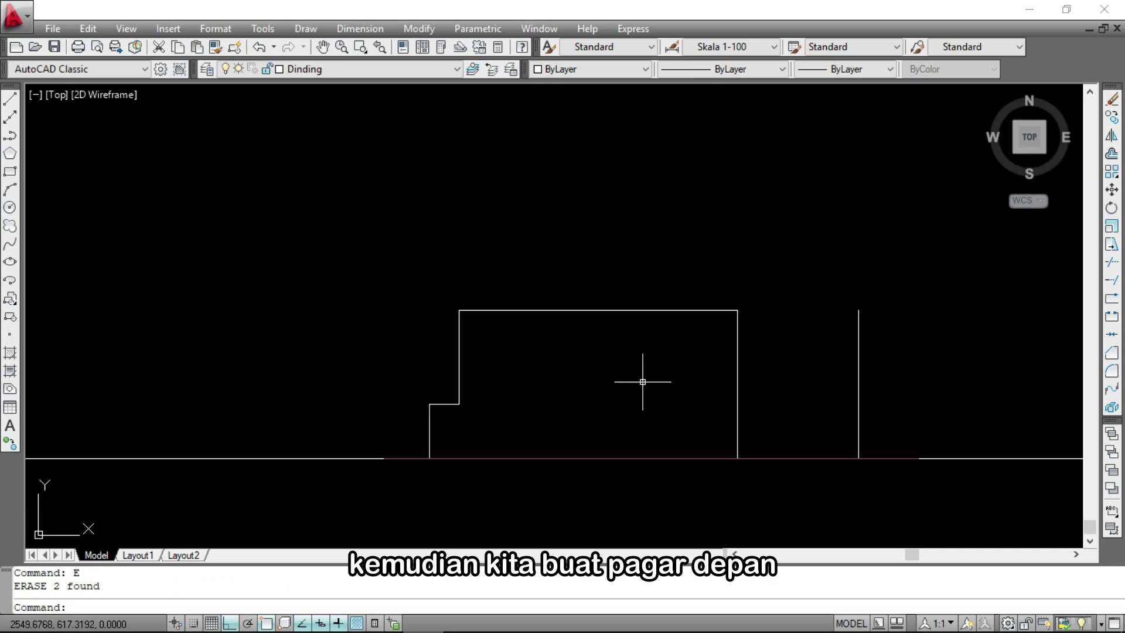
Offset the side elevation's ground line 1 upward to mark the front fence height
text(o)
key(Return)
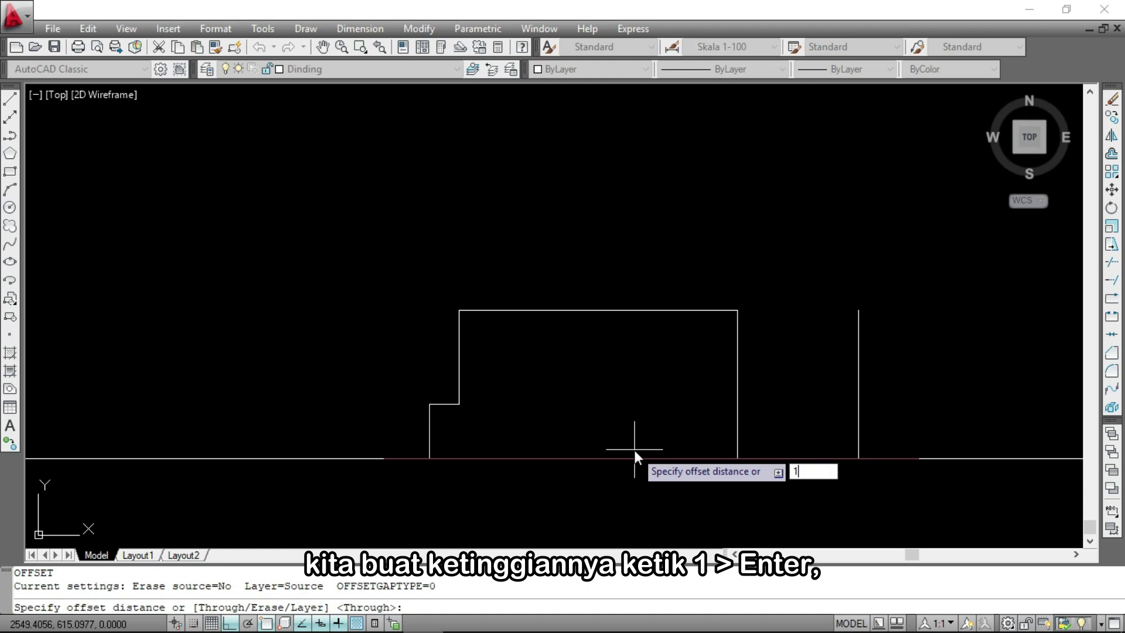
key(Return)
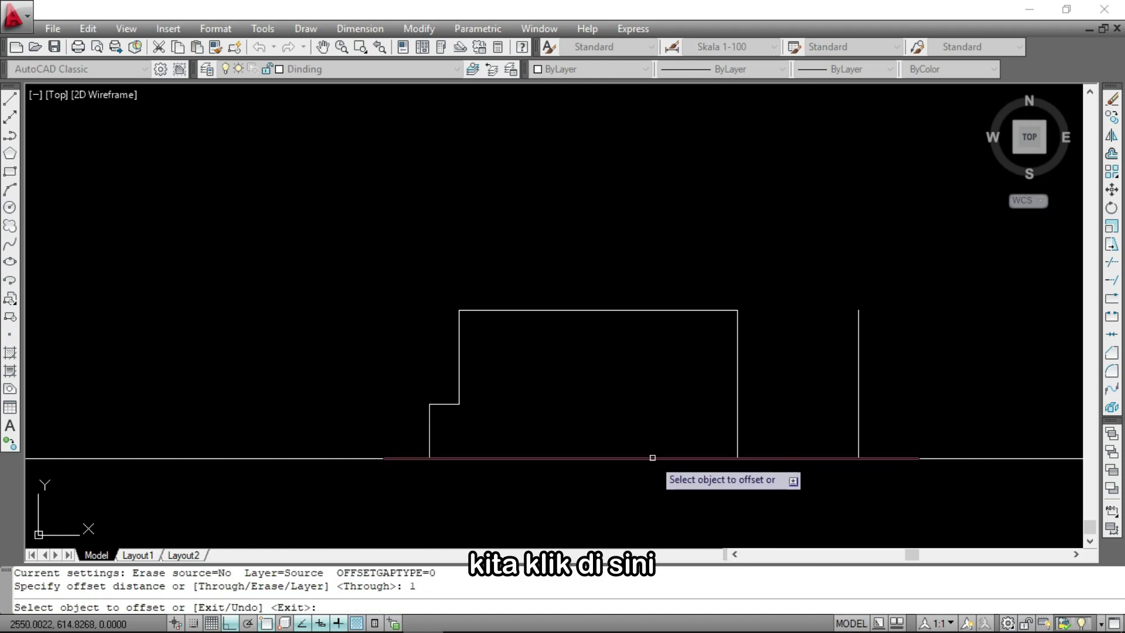
click(652, 458)
click(652, 359)
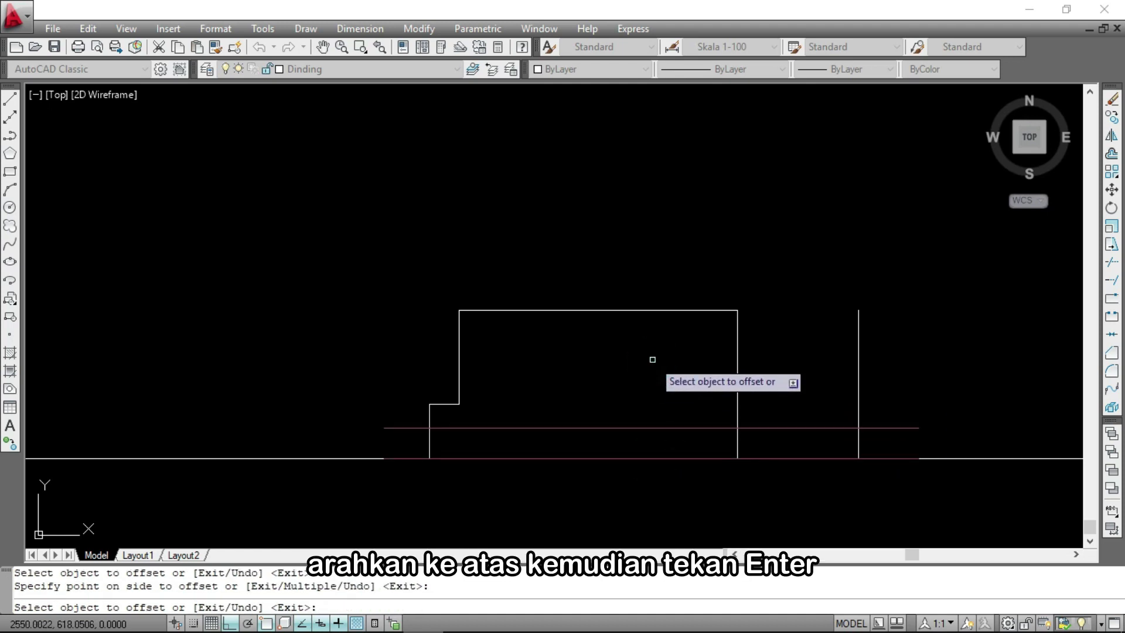
key(Return)
Draw a line from the plan's outer terrace corner down to the offset fence-height line, then across to the rightmost vertical
scroll(754, 432, up, 2)
text(l)
key(Return)
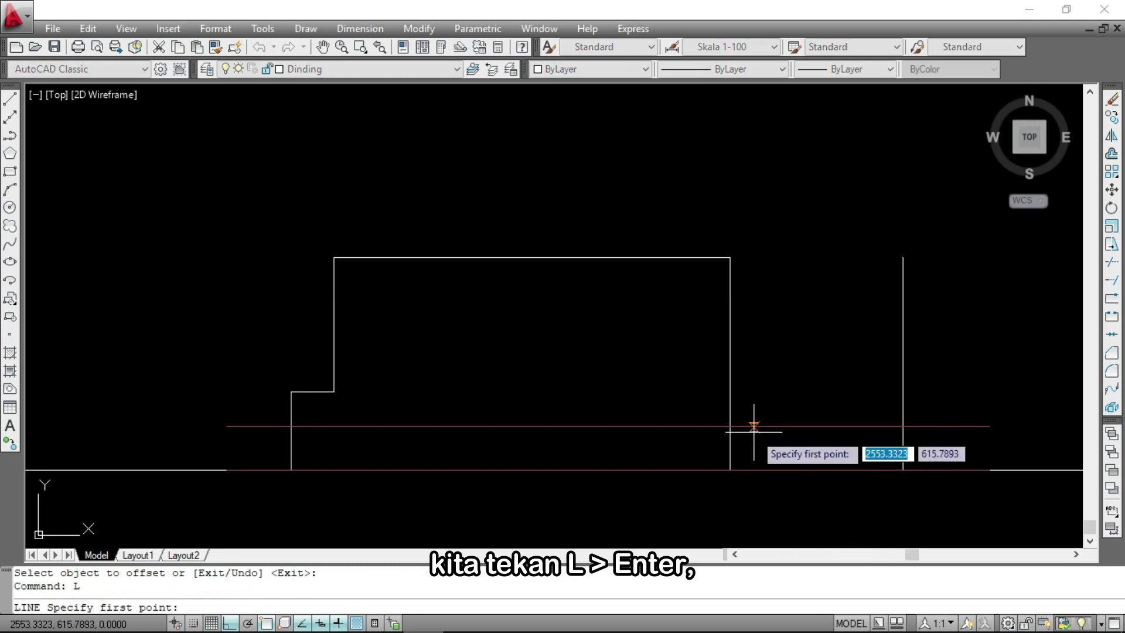
scroll(754, 428, down, 3)
scroll(721, 281, up, 3)
scroll(625, 352, up, 2)
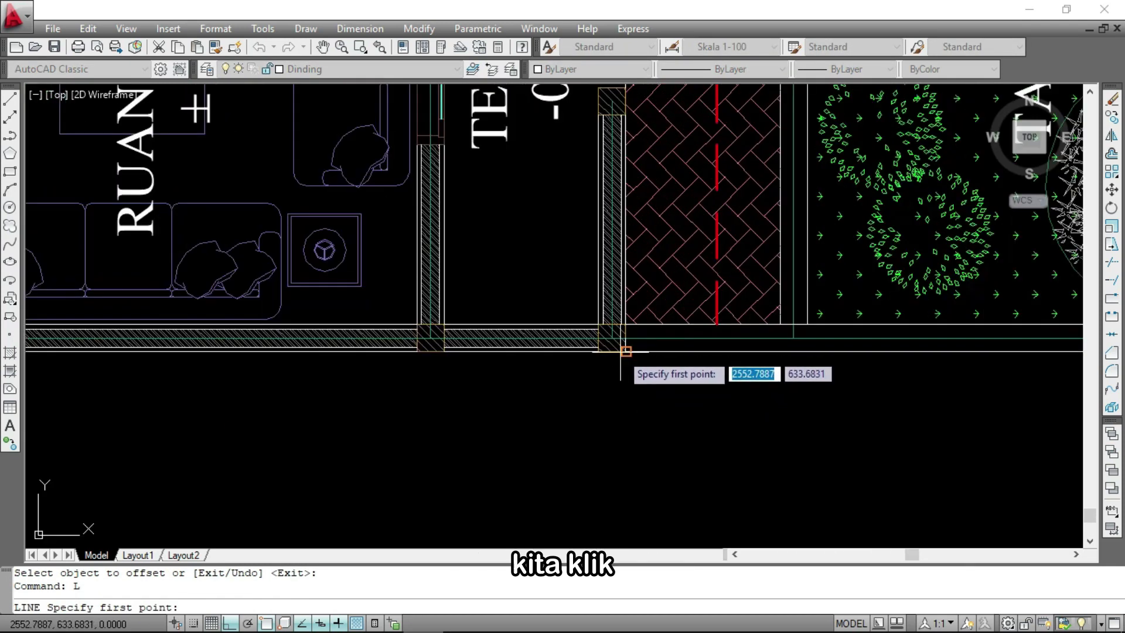
click(622, 347)
scroll(623, 351, down, 2)
scroll(826, 167, down, 5)
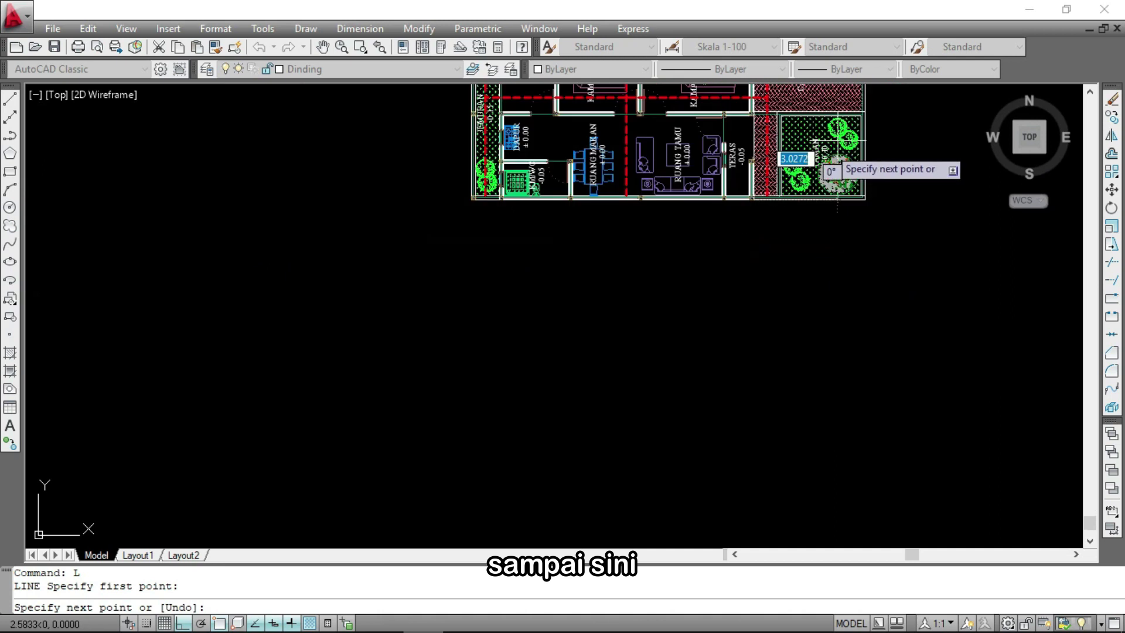
scroll(762, 410, up, 4)
click(761, 410)
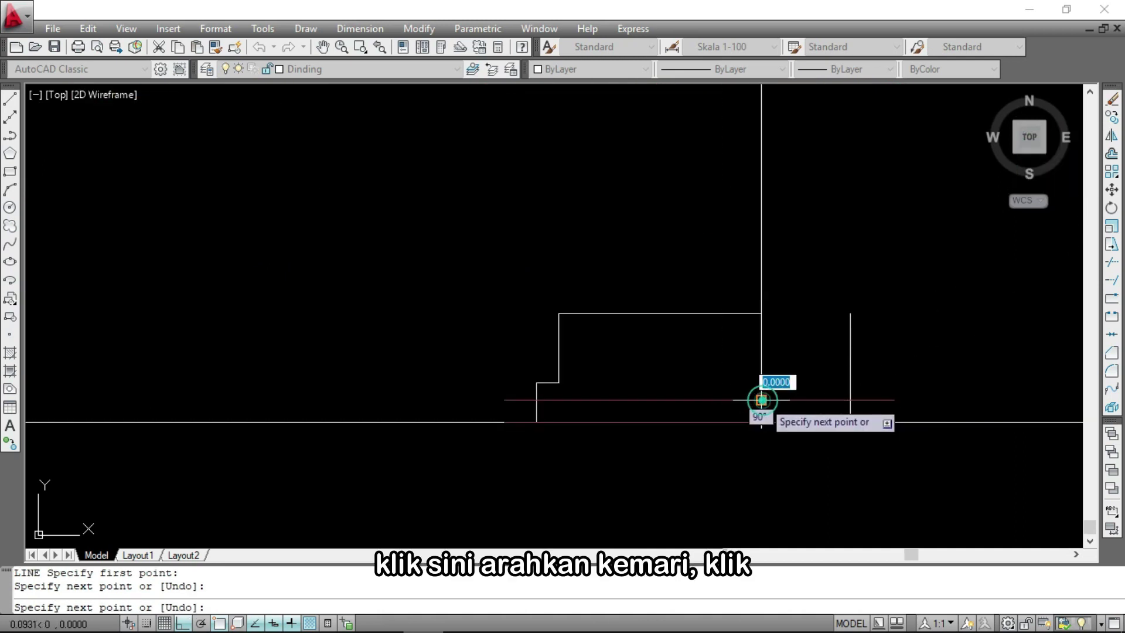
scroll(850, 400, up, 3)
key(Return)
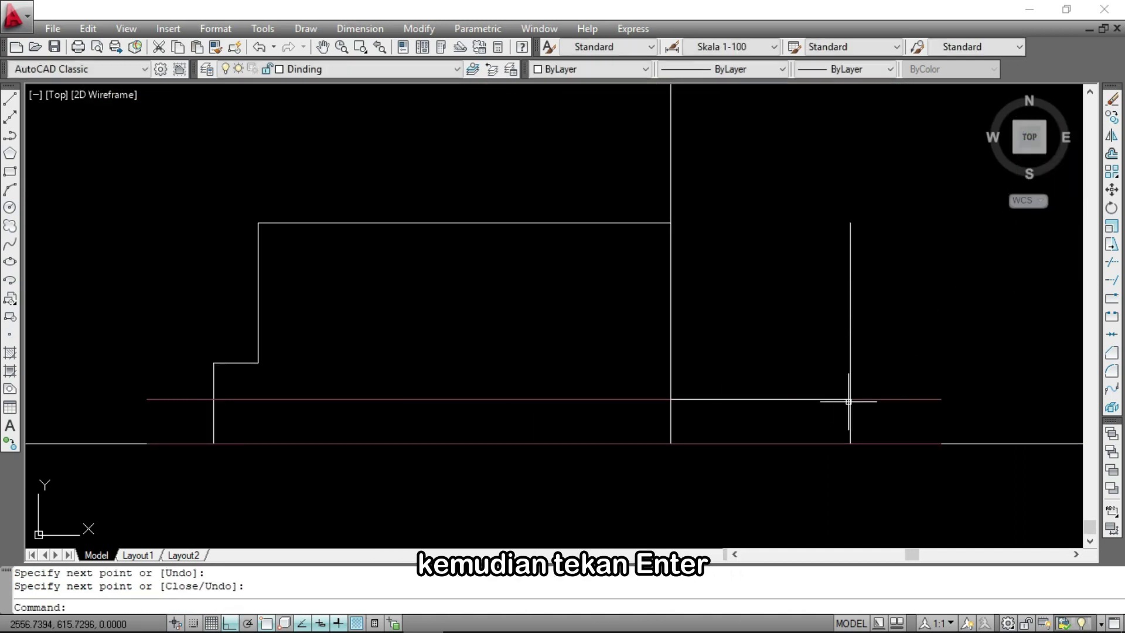
Trim the rightmost vertical above the front fence top and the front house-wall vertical below it
text(TR)
key(Return)
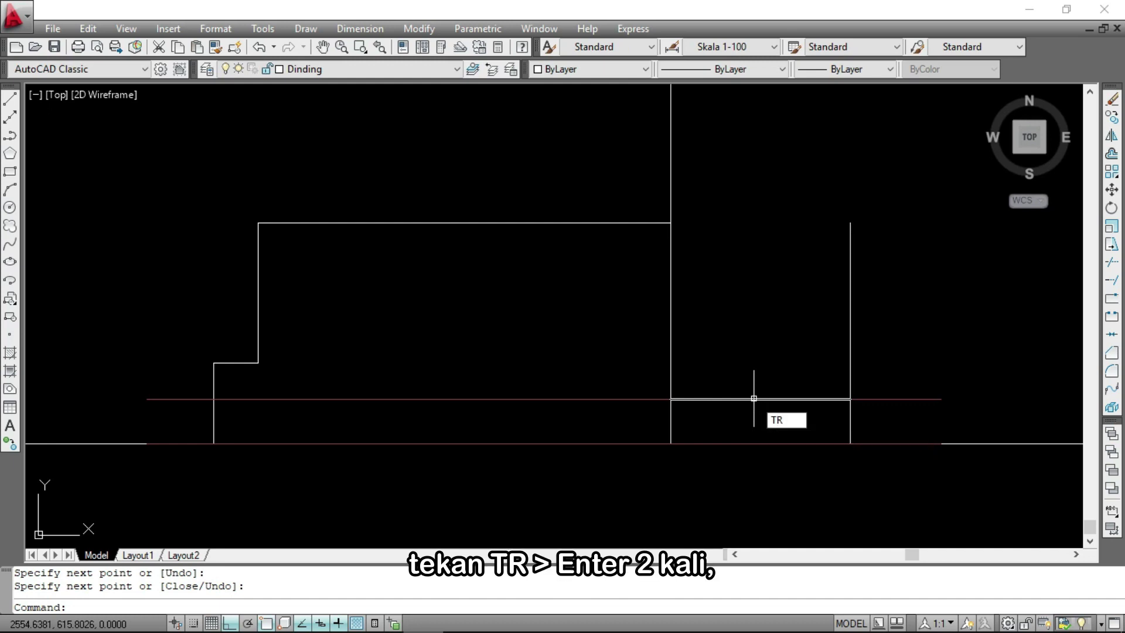
key(Return)
click(851, 338)
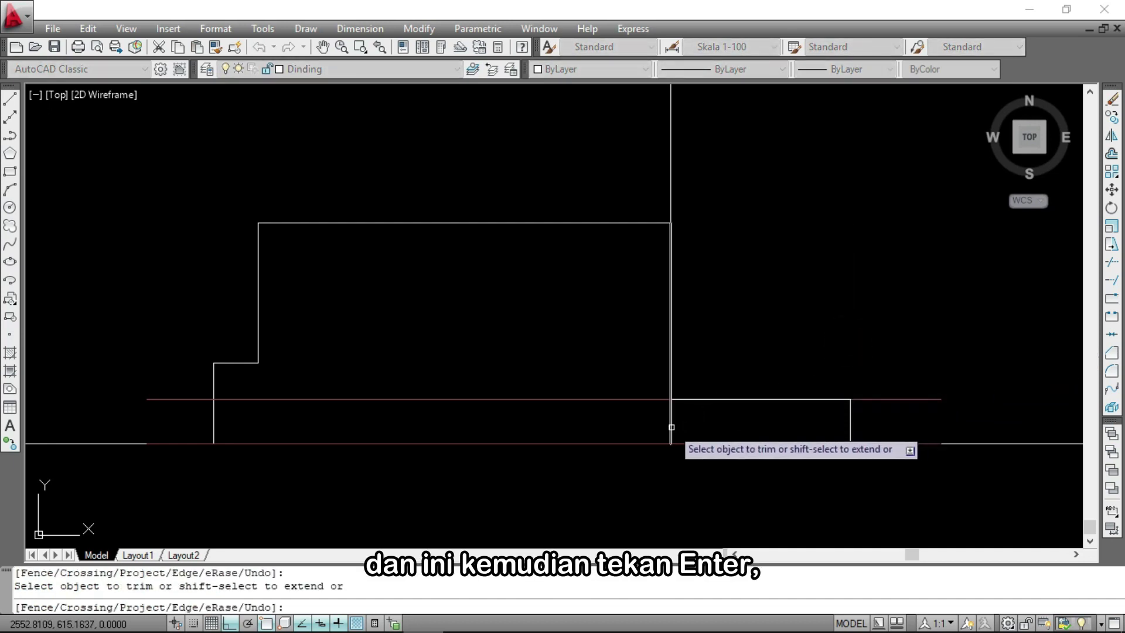
key(Return)
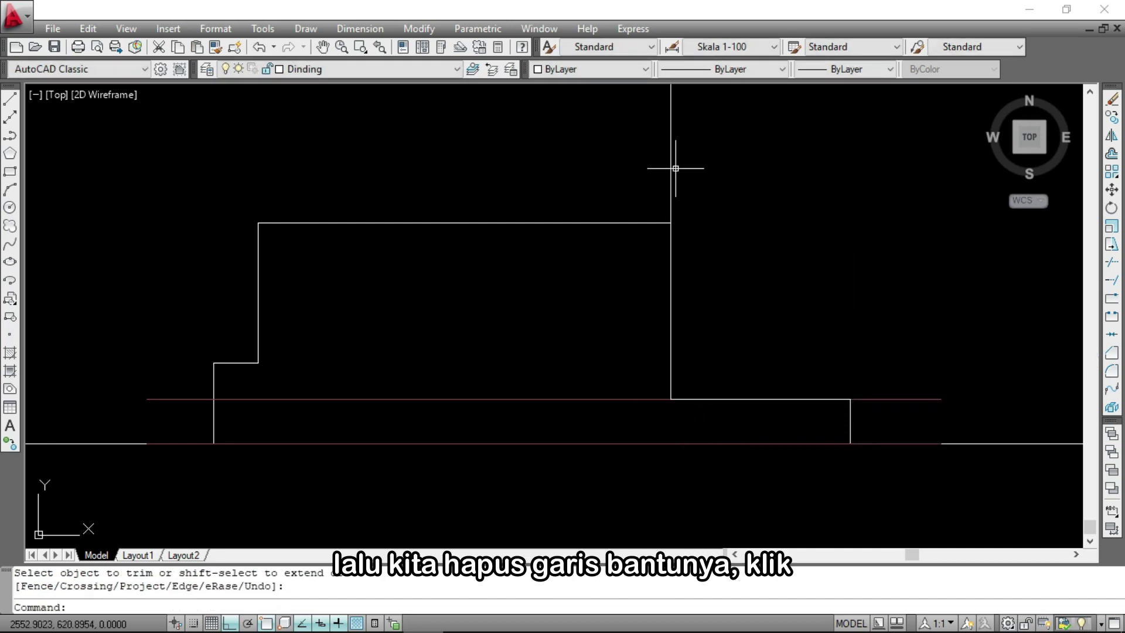
Erase the vertical helper line from the terrace corner and the offset fence-height line
click(677, 169)
click(589, 356)
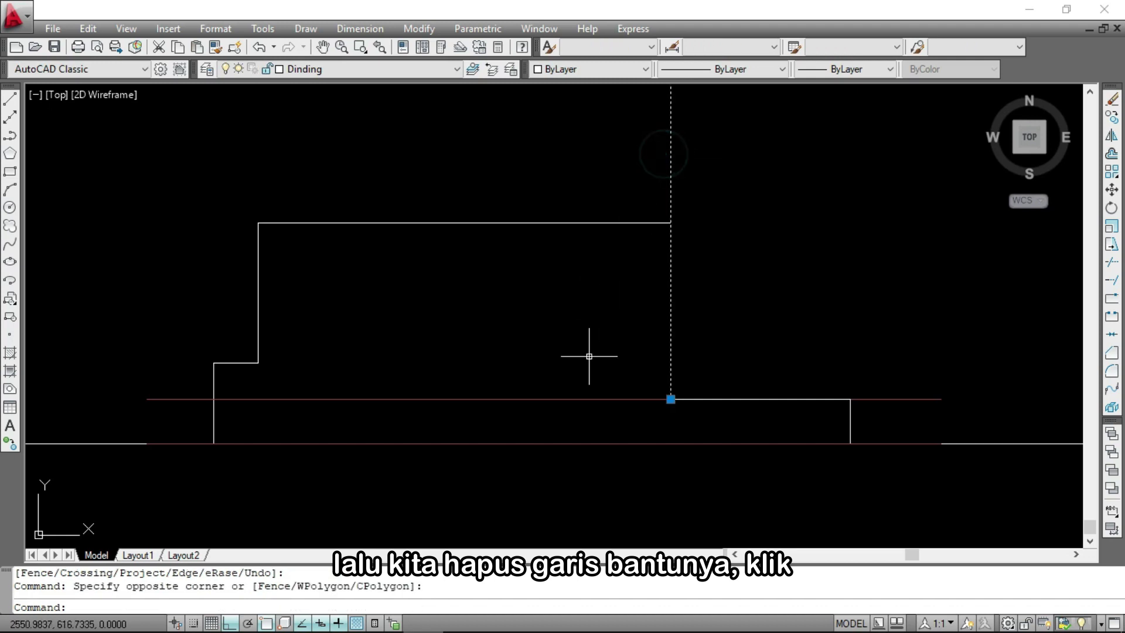
click(592, 415)
click(562, 357)
text(e)
key(Return)
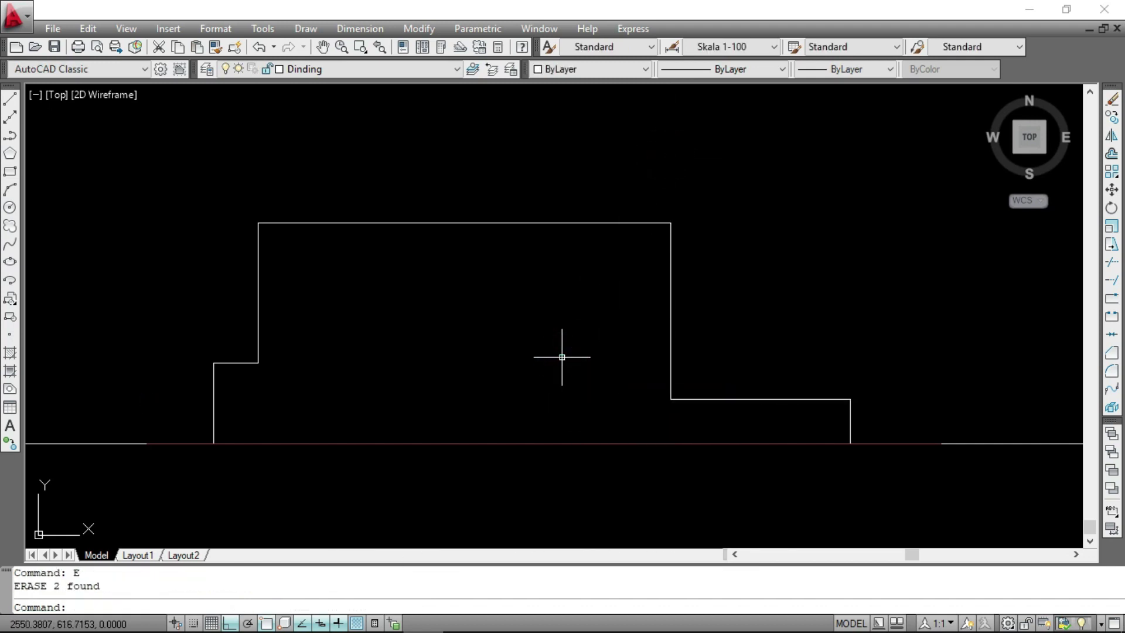
Draw a vertical construction line down from the rotated floor plan's rear roof-limit line at its lower end
scroll(622, 399, down, 2)
scroll(703, 234, down, 4)
scroll(645, 135, up, 4)
text(x)
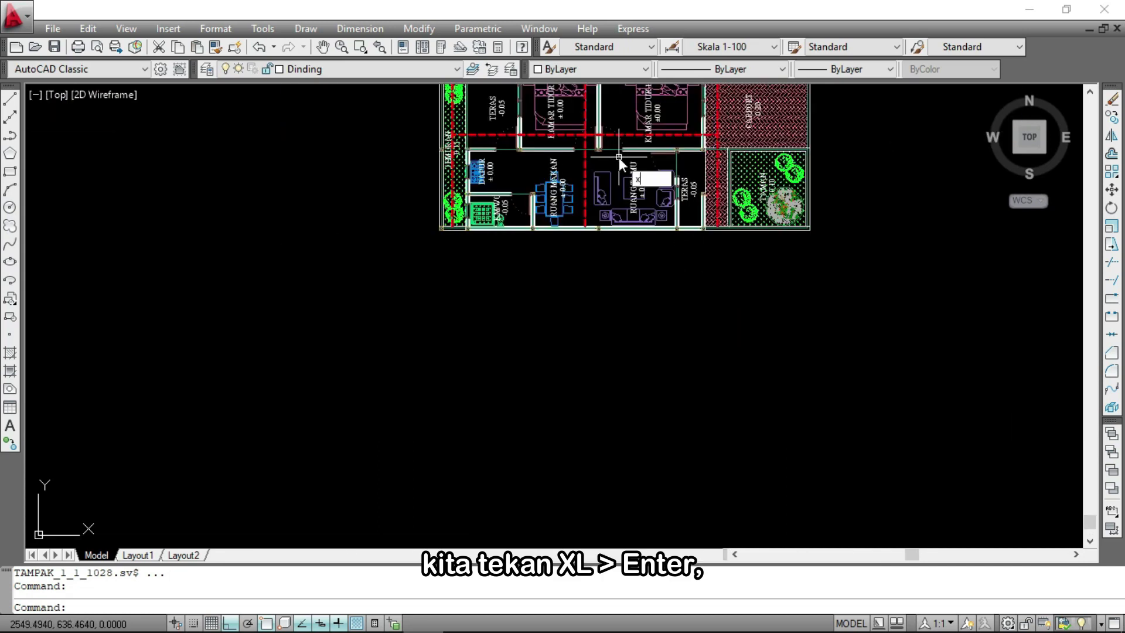
text(l)
key(Return)
scroll(451, 233, up, 3)
scroll(450, 233, down, 2)
scroll(450, 234, up, 2)
click(448, 218)
scroll(460, 114, down, 2)
scroll(457, 175, up, 1)
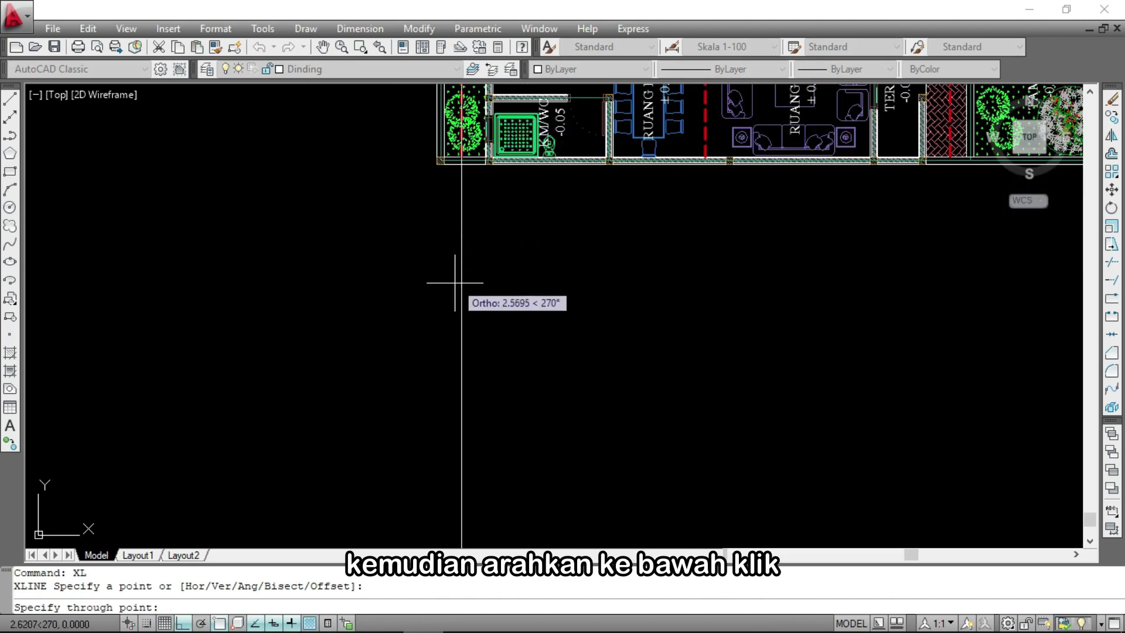
click(456, 283)
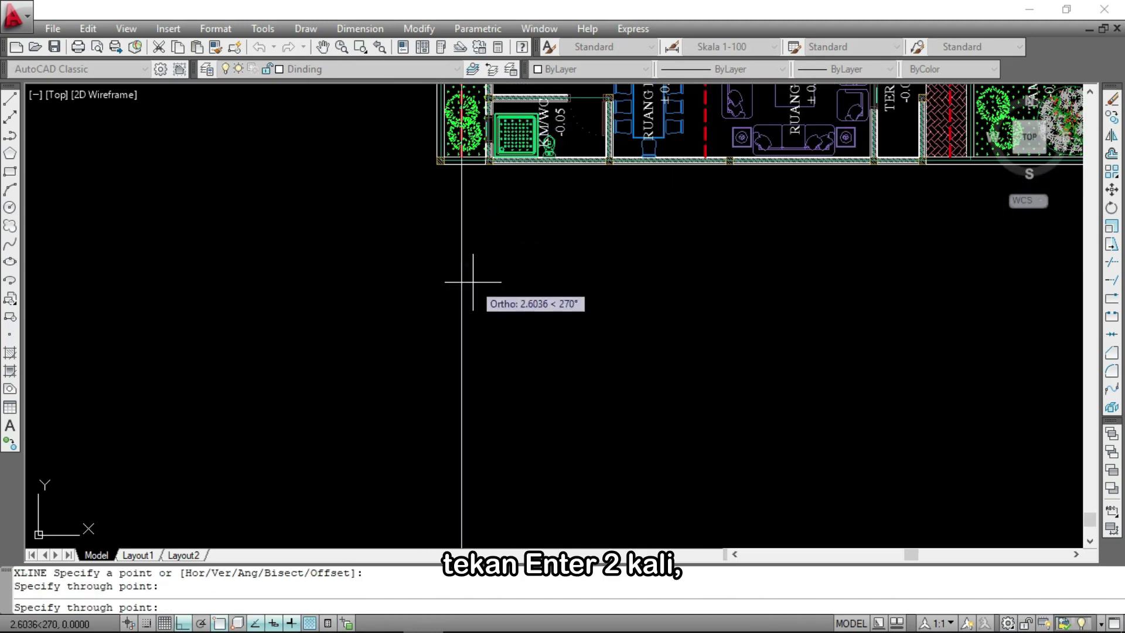
key(Return)
Draw a vertical construction line down from the plan's central dashed roof ridge line
key(Return)
scroll(527, 270, down, 3)
scroll(535, 226, up, 3)
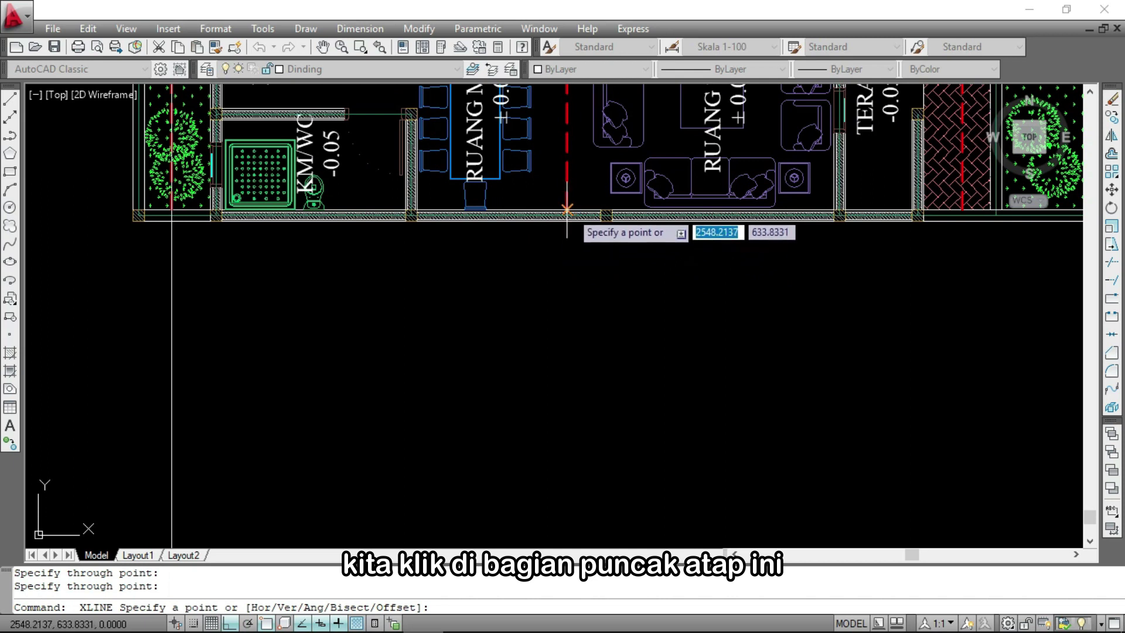
click(567, 209)
scroll(555, 141, down, 4)
click(534, 314)
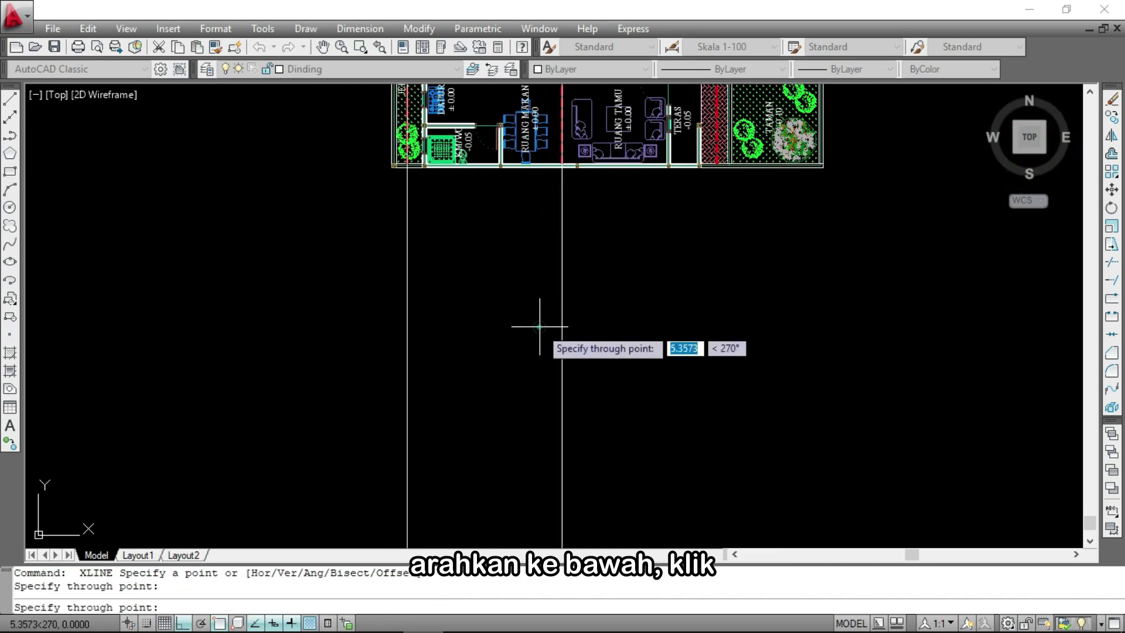
key(Return)
Draw a vertical construction line down from the plan's front roof-limit line beside the terrace
key(Return)
scroll(623, 229, down, 3)
scroll(676, 217, up, 5)
click(610, 250)
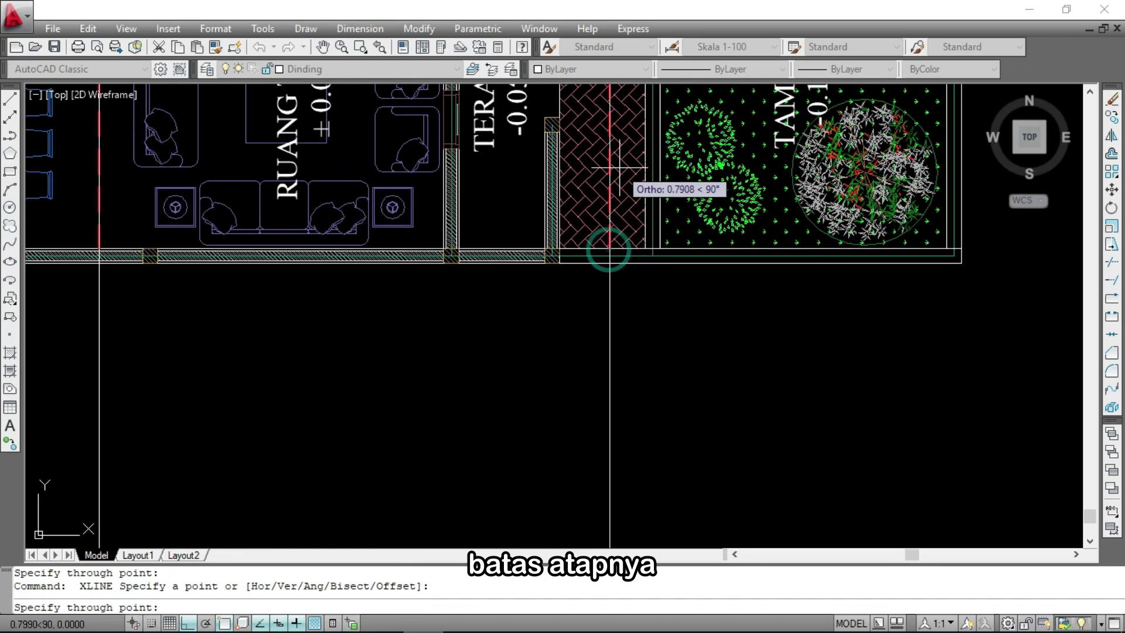
scroll(611, 275, down, 5)
click(611, 282)
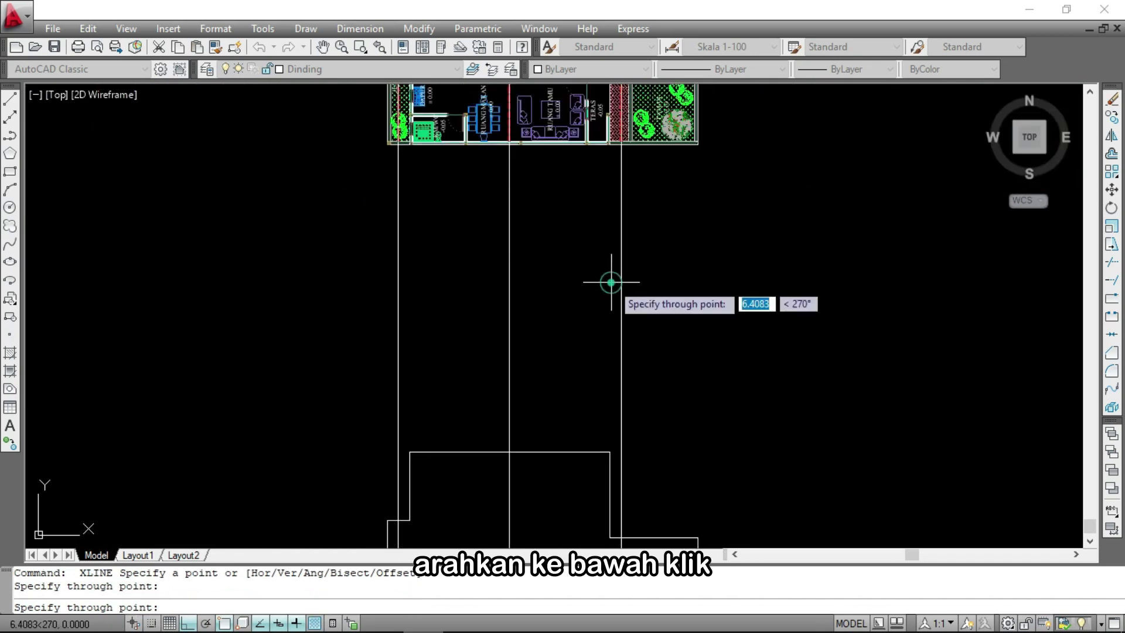
key(Return)
Draw a horizontal construction line through the top of the taller roof's ridge in the rear elevation
scroll(611, 275, down, 7)
scroll(382, 308, up, 4)
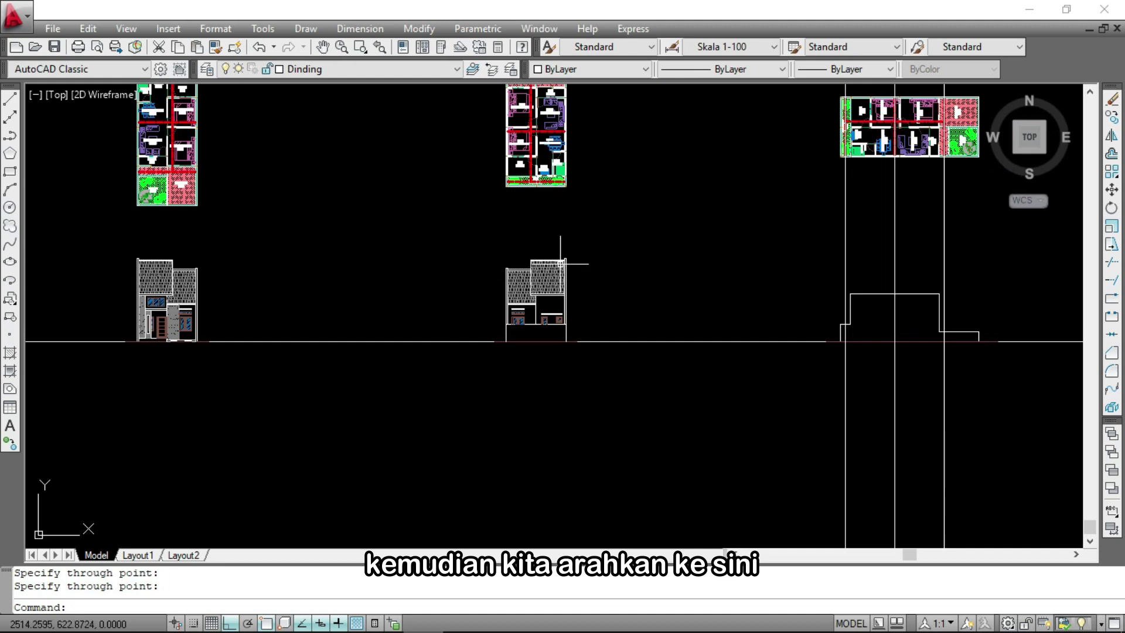
scroll(561, 264, up, 5)
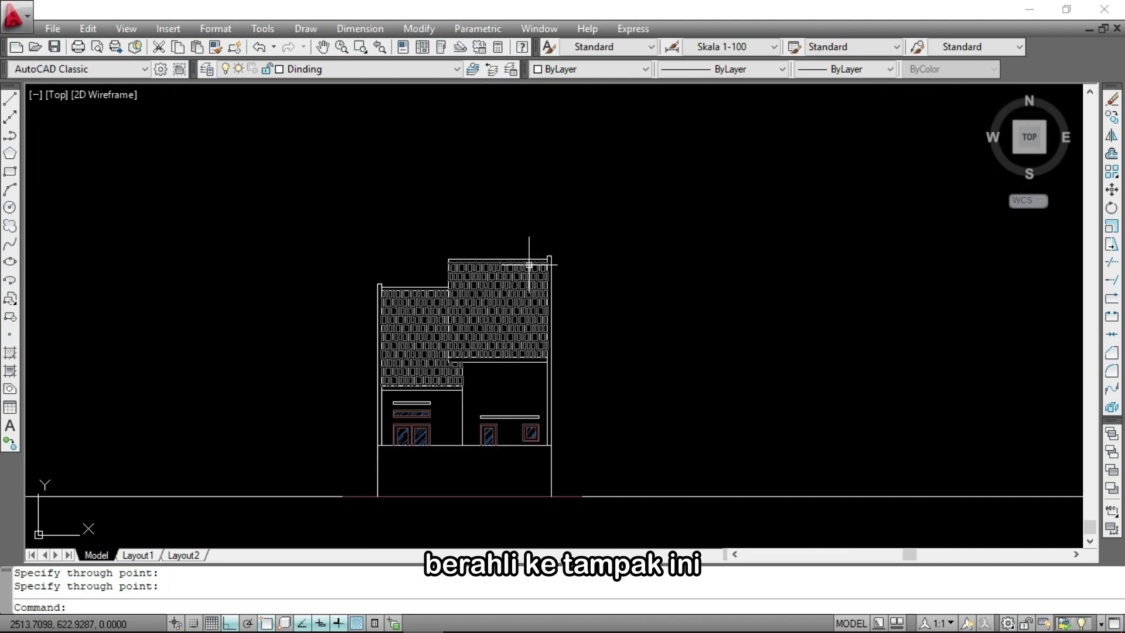
scroll(517, 282, up, 2)
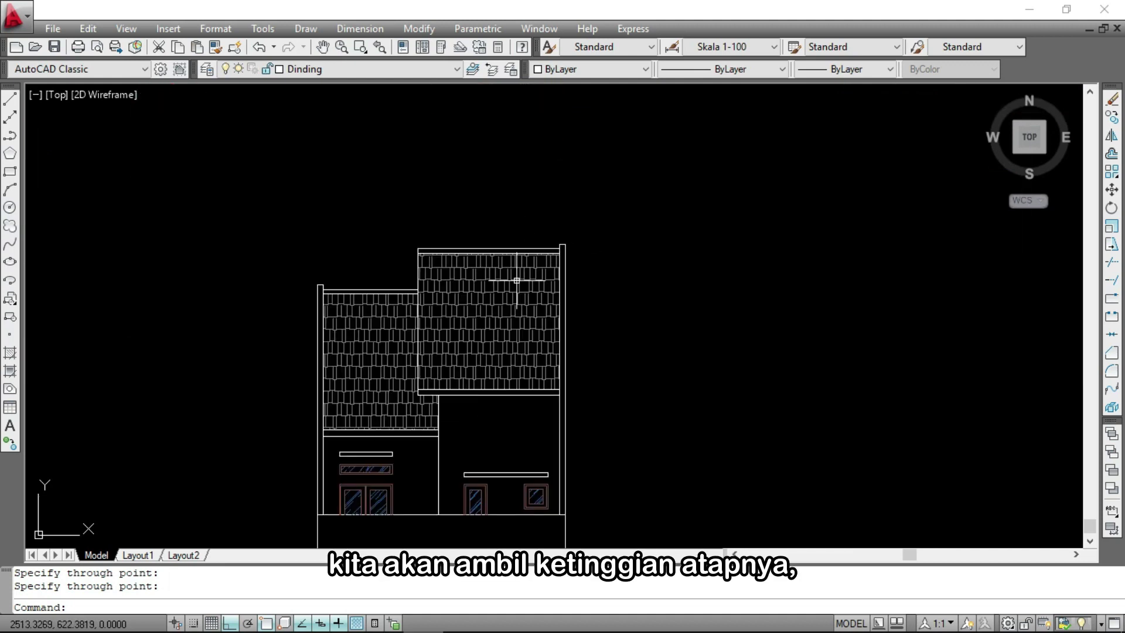
scroll(516, 281, up, 2)
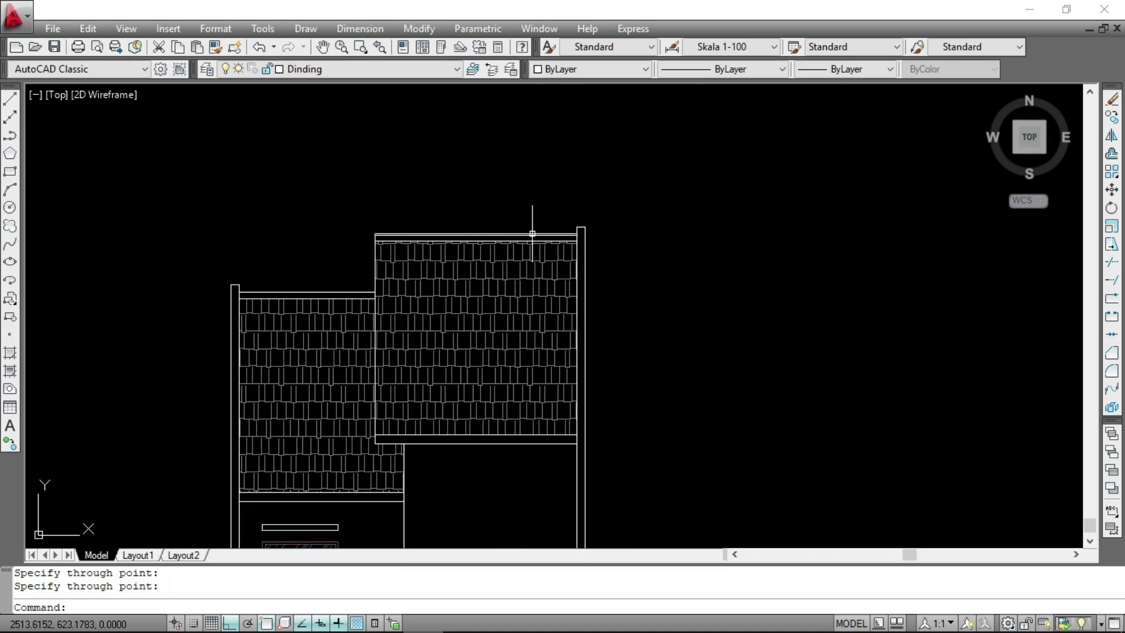
text(xl)
key(Return)
scroll(558, 314, up, 3)
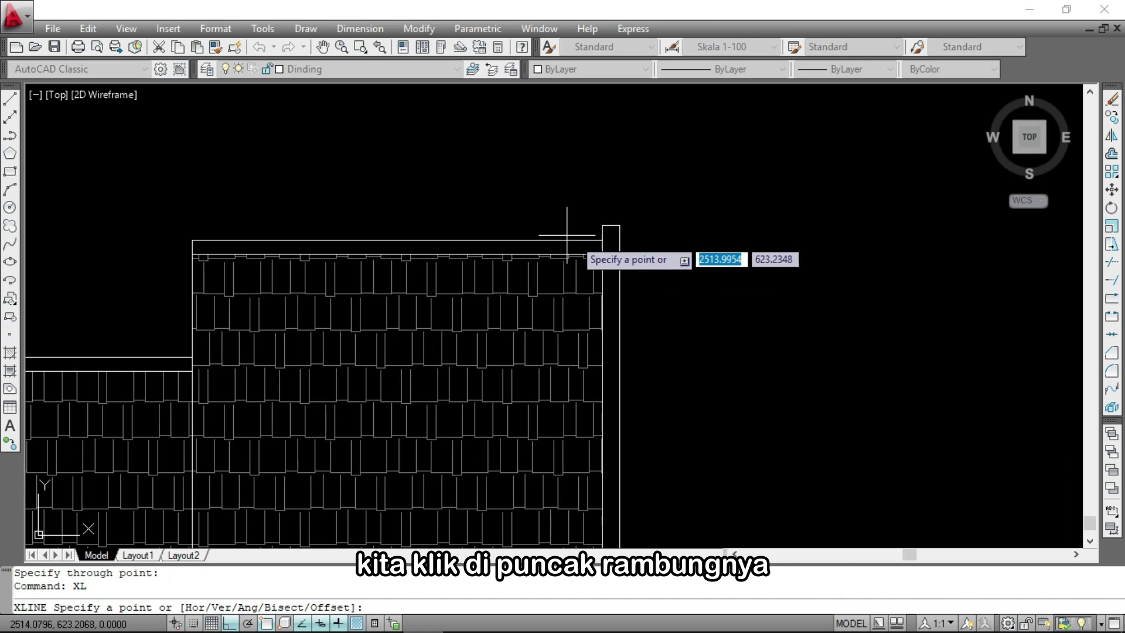
click(598, 240)
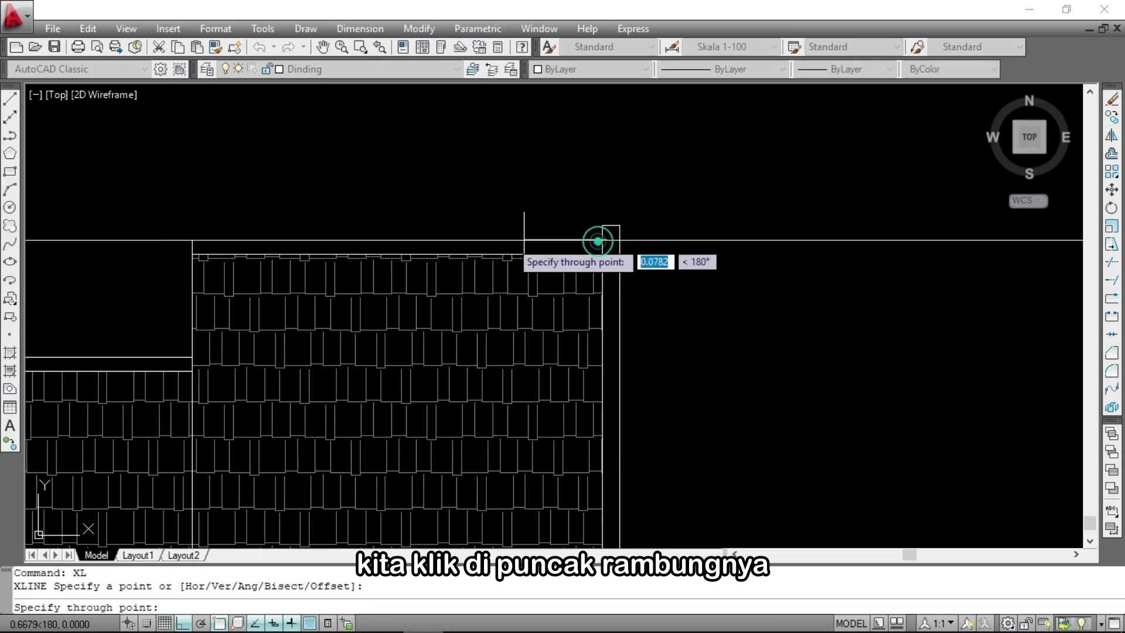
click(782, 237)
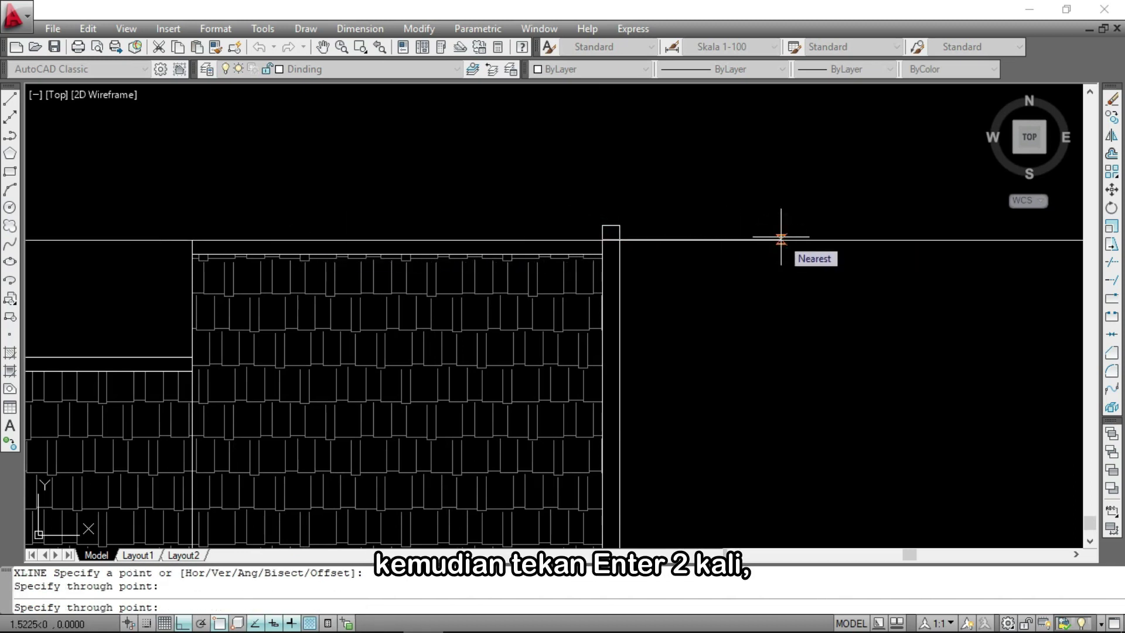
key(Return)
Draw a horizontal construction line through the lower edge of the taller roof's ridge cap in the rear elevation
key(Return)
click(604, 252)
scroll(510, 268, down, 2)
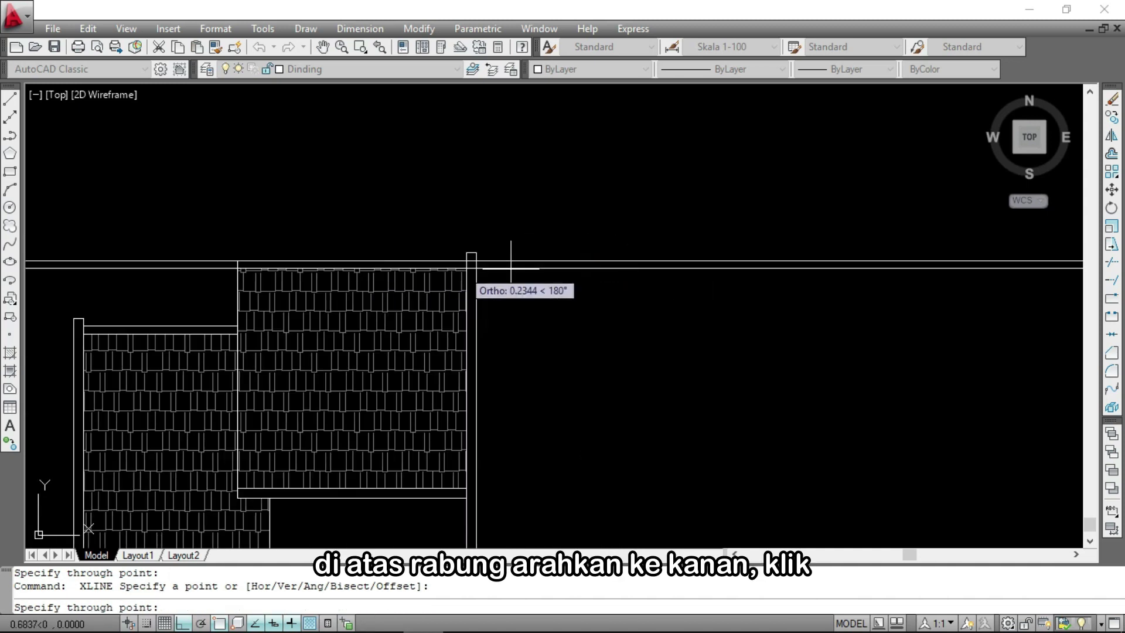
click(613, 275)
scroll(611, 270, up, 3)
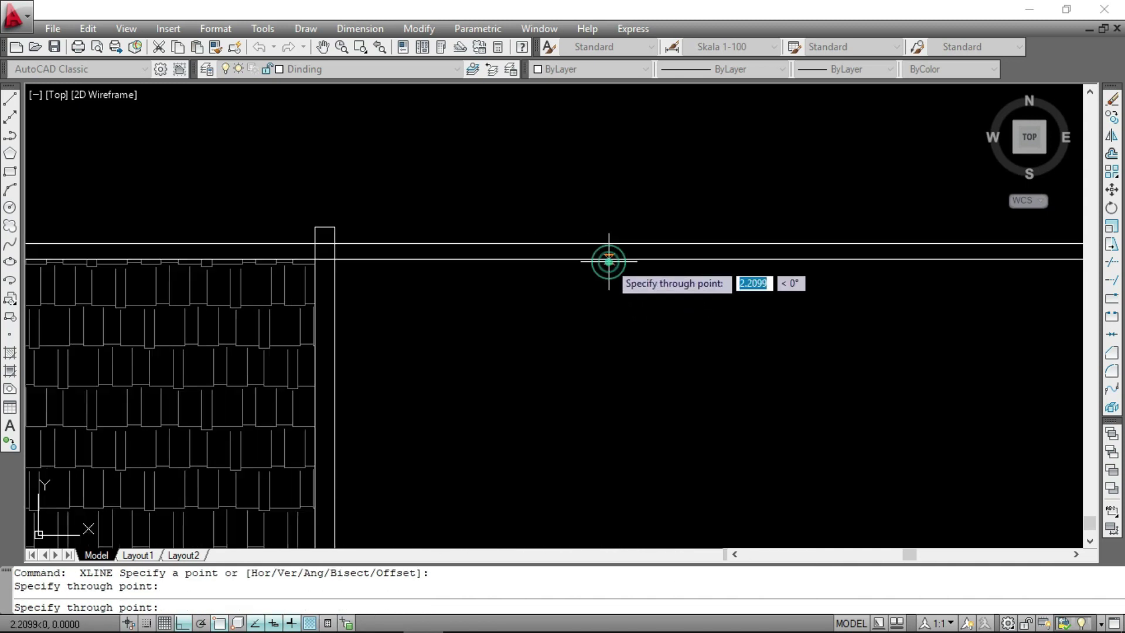
key(Return)
Draw a horizontal construction line through the bottom edge of the taller roof in the rear elevation
key(Return)
scroll(502, 176, down, 3)
scroll(457, 291, up, 4)
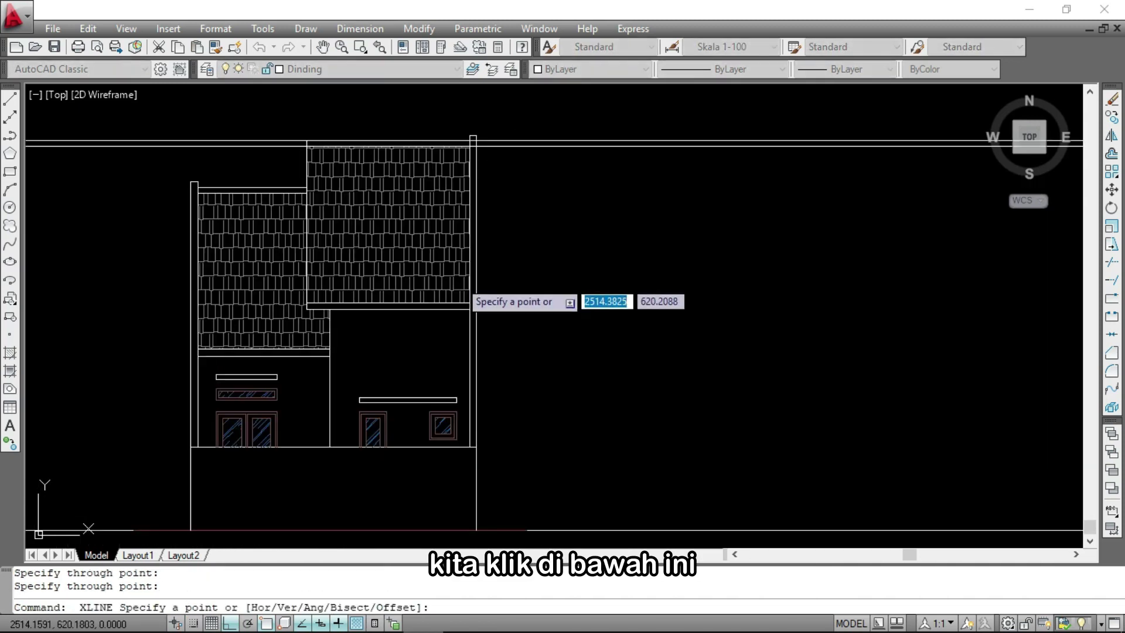
click(497, 352)
scroll(497, 352, down, 3)
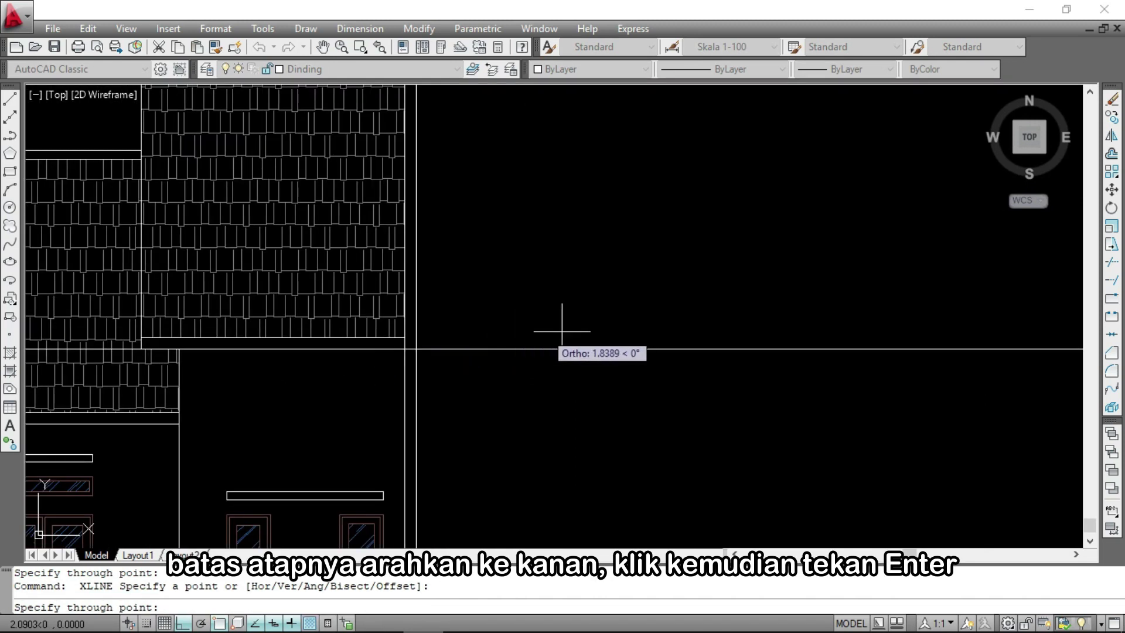
click(586, 332)
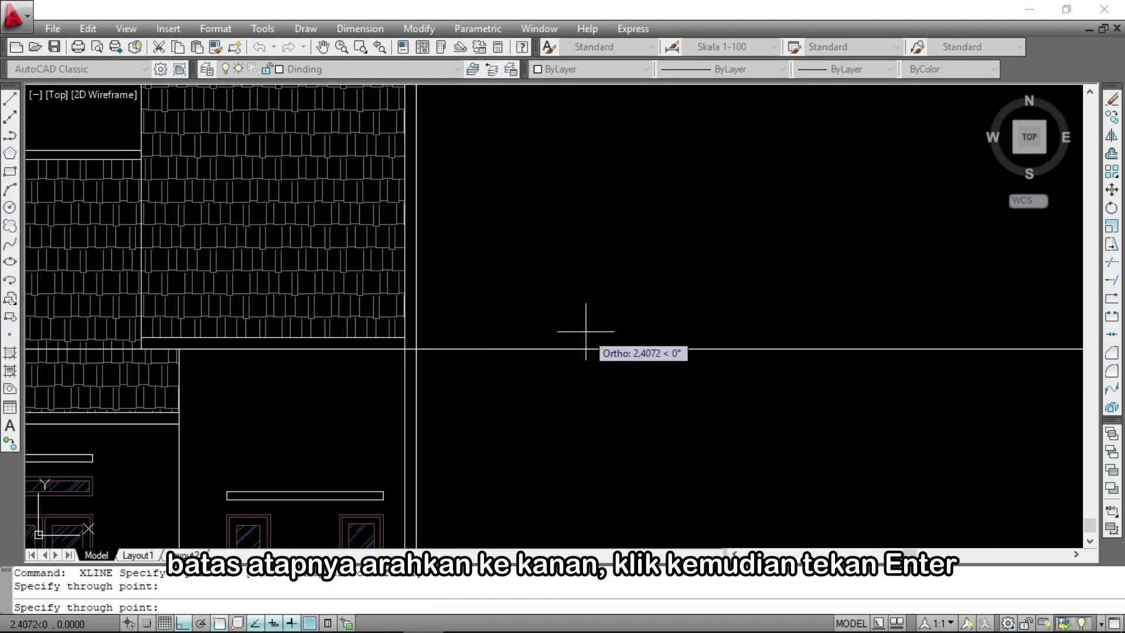
key(Return)
With Ortho off, draw the side elevation's roof slopes from the rear eave intersection up to the ridge top and down to the front eave intersection
scroll(369, 347, down, 8)
scroll(899, 329, up, 5)
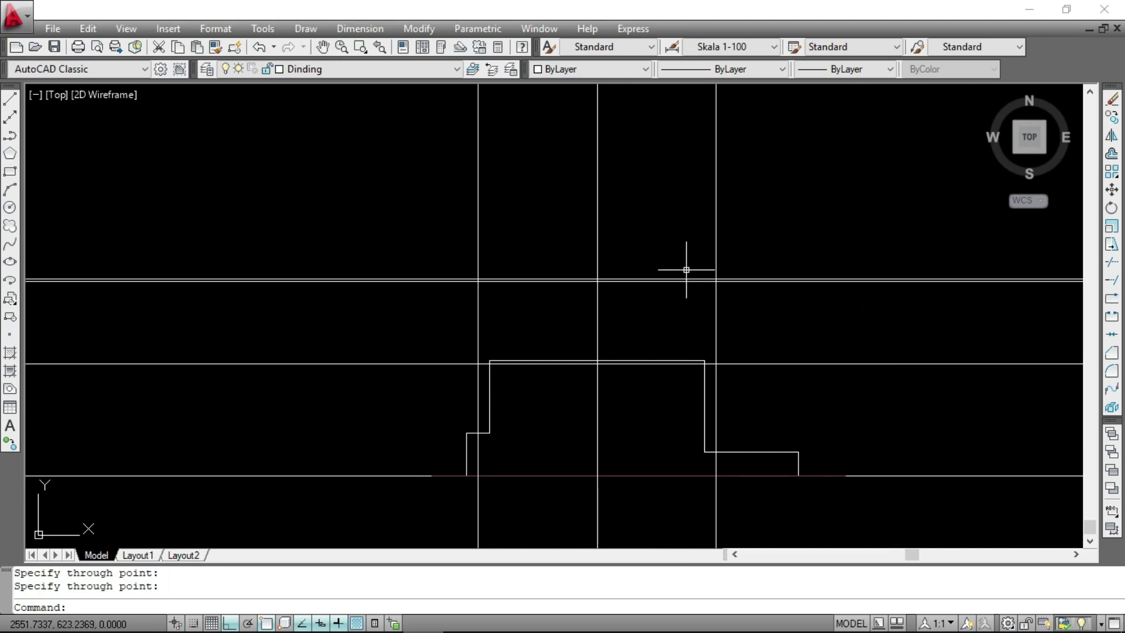
scroll(686, 270, up, 3)
scroll(663, 330, down, 2)
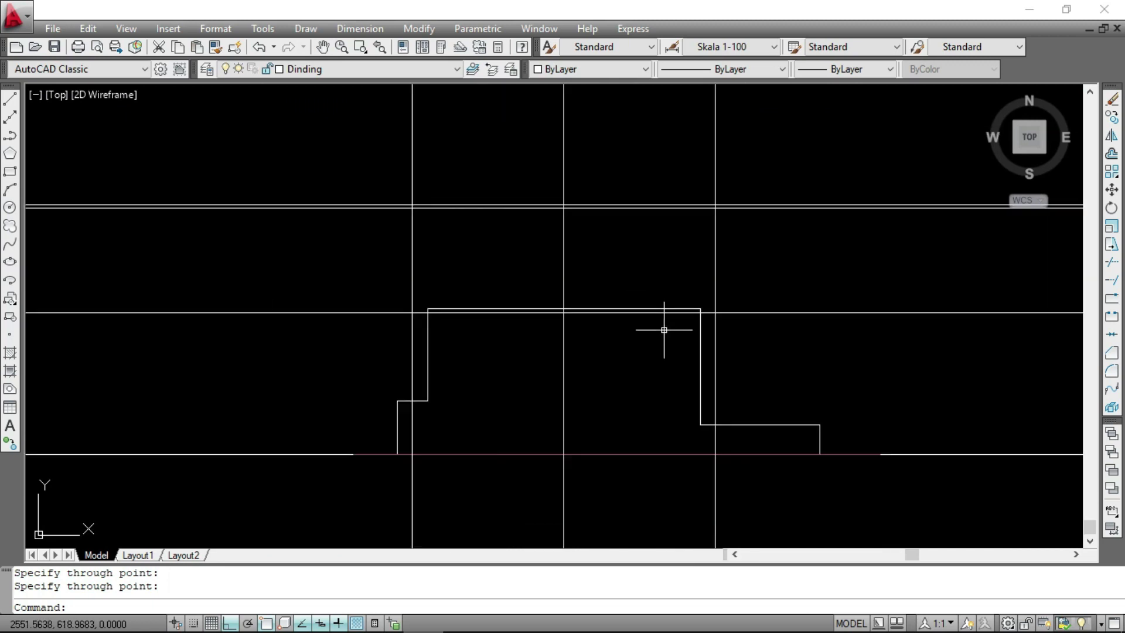
scroll(761, 290, down, 2)
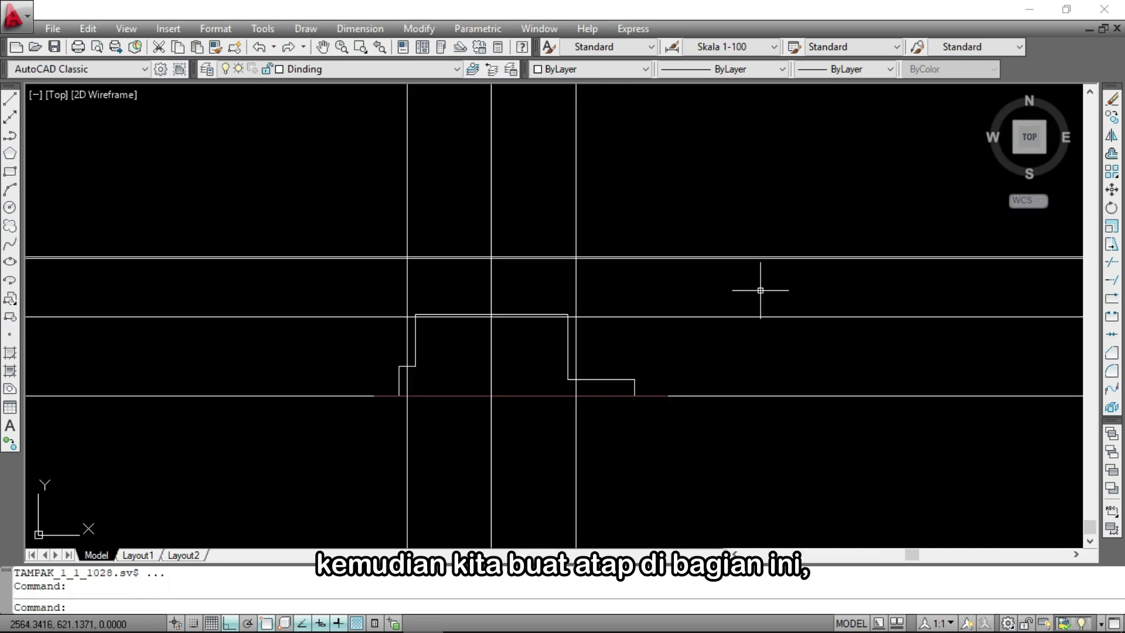
text(L)
key(Return)
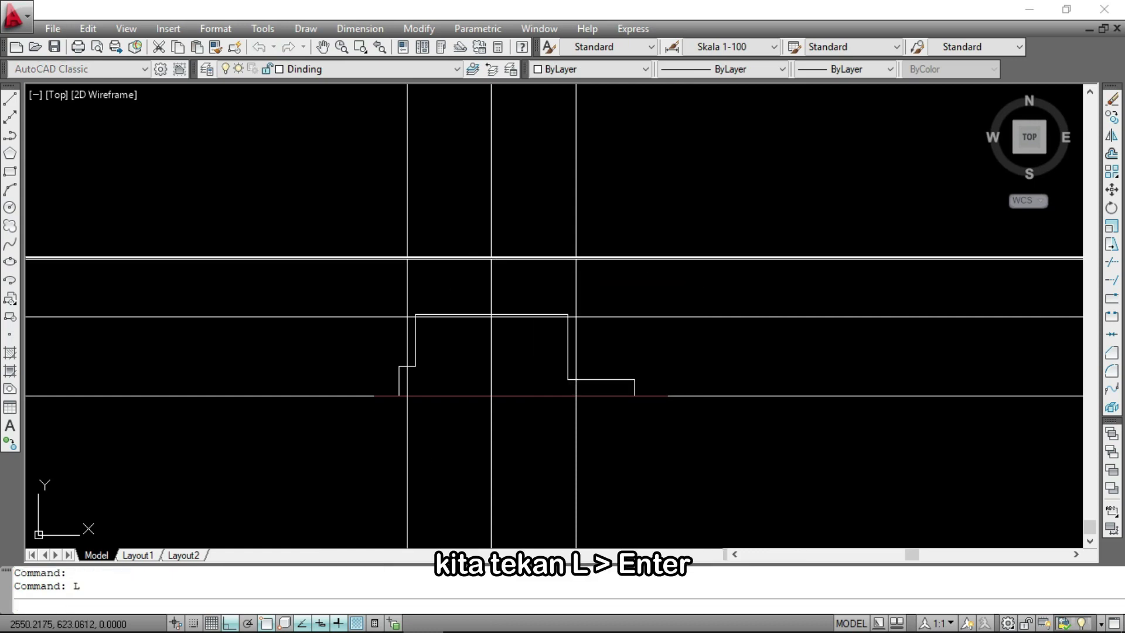
scroll(413, 318, up, 3)
click(402, 315)
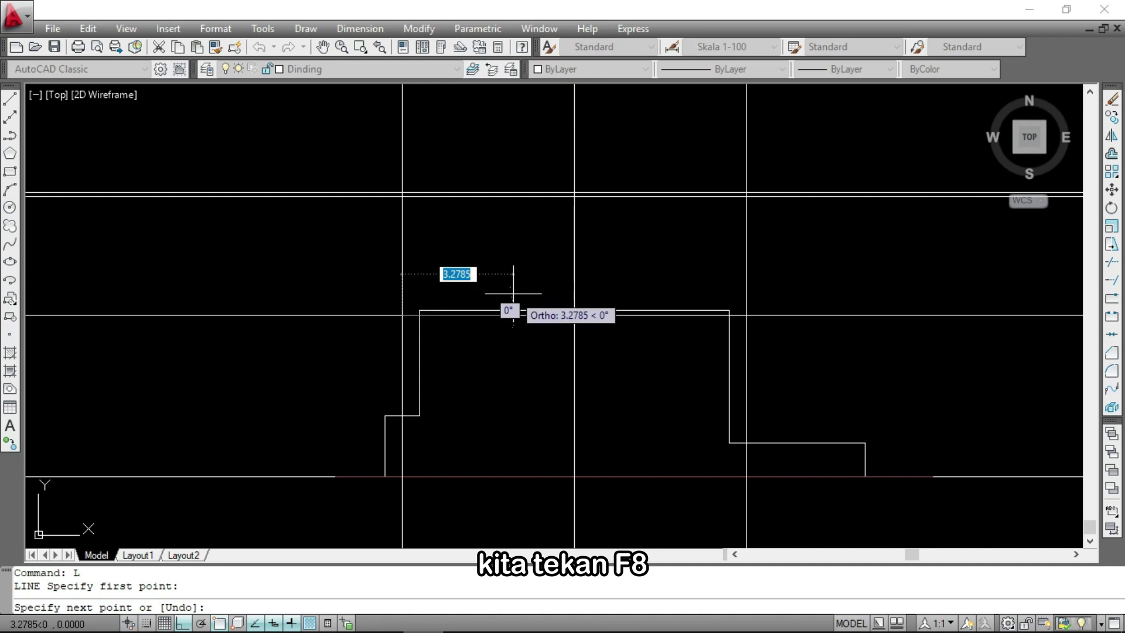
key(F8)
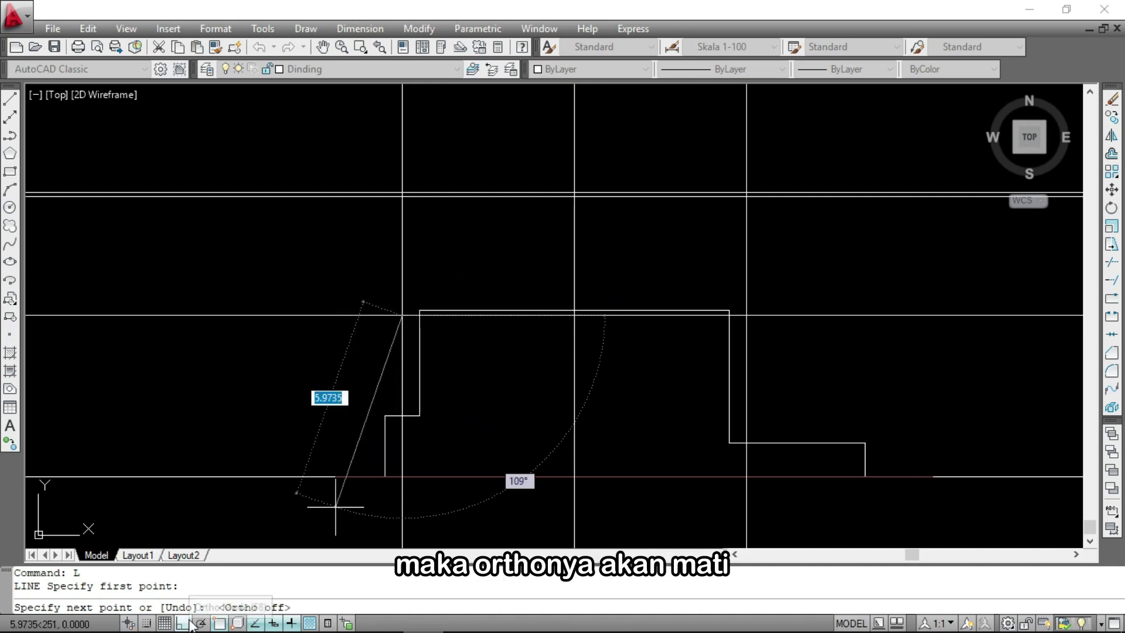
scroll(578, 193, up, 5)
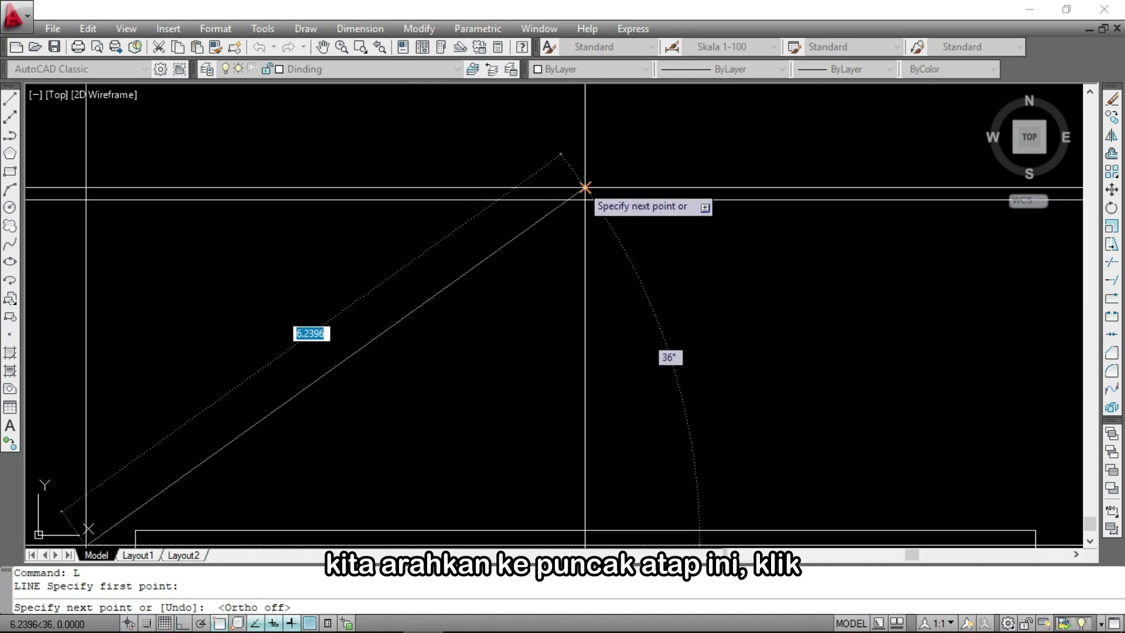
click(585, 187)
scroll(584, 188, down, 5)
scroll(527, 235, up, 6)
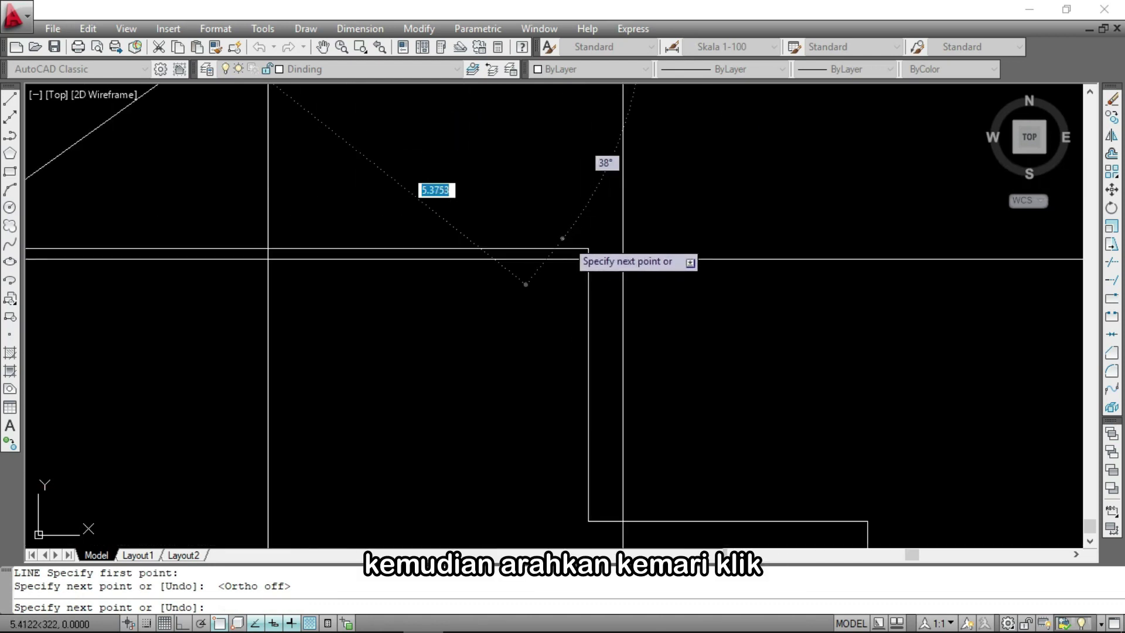
click(623, 258)
key(Return)
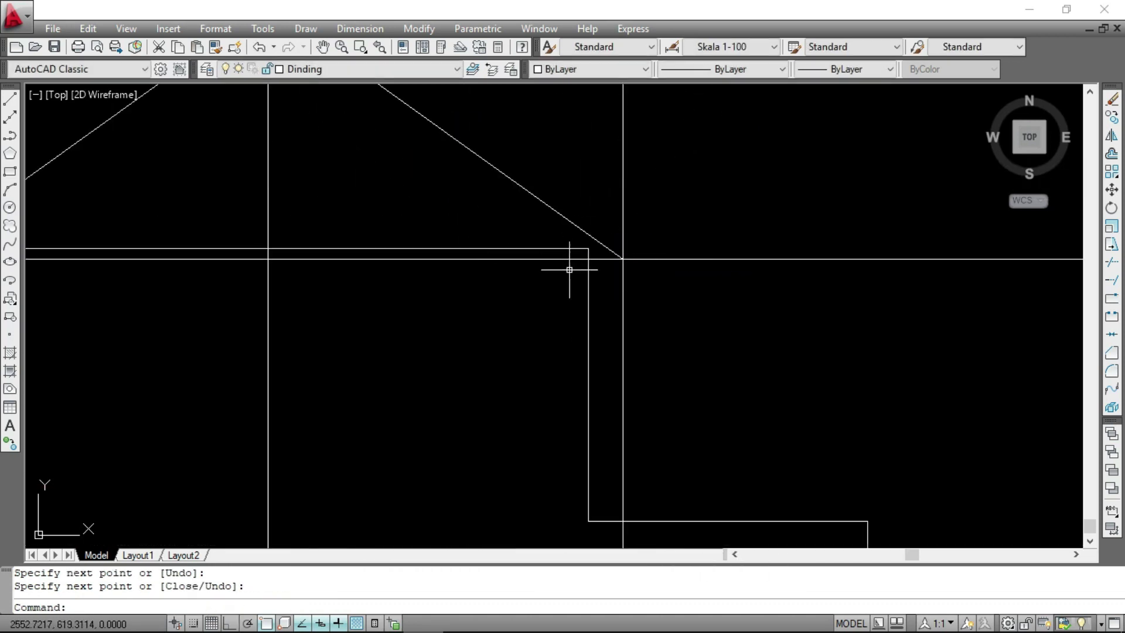
Offset the rear roof slope upward by the distance picked between the rear elevation's side-wall top and the ridge line
scroll(402, 238, down, 2)
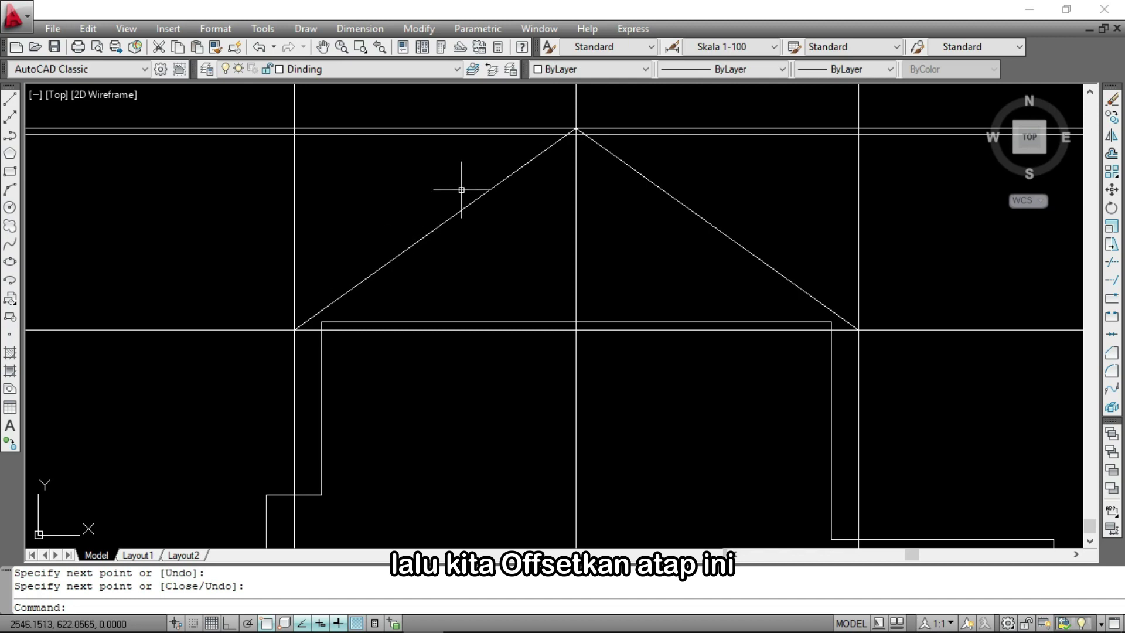
scroll(591, 129, down, 4)
scroll(442, 221, up, 7)
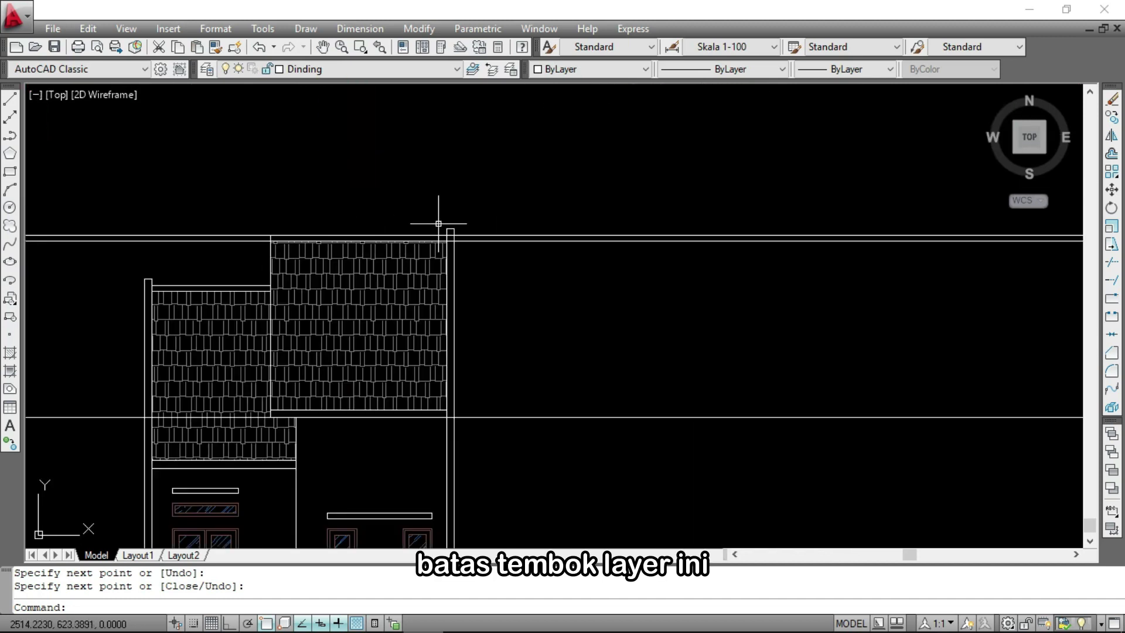
text(o)
key(Return)
scroll(463, 236, up, 4)
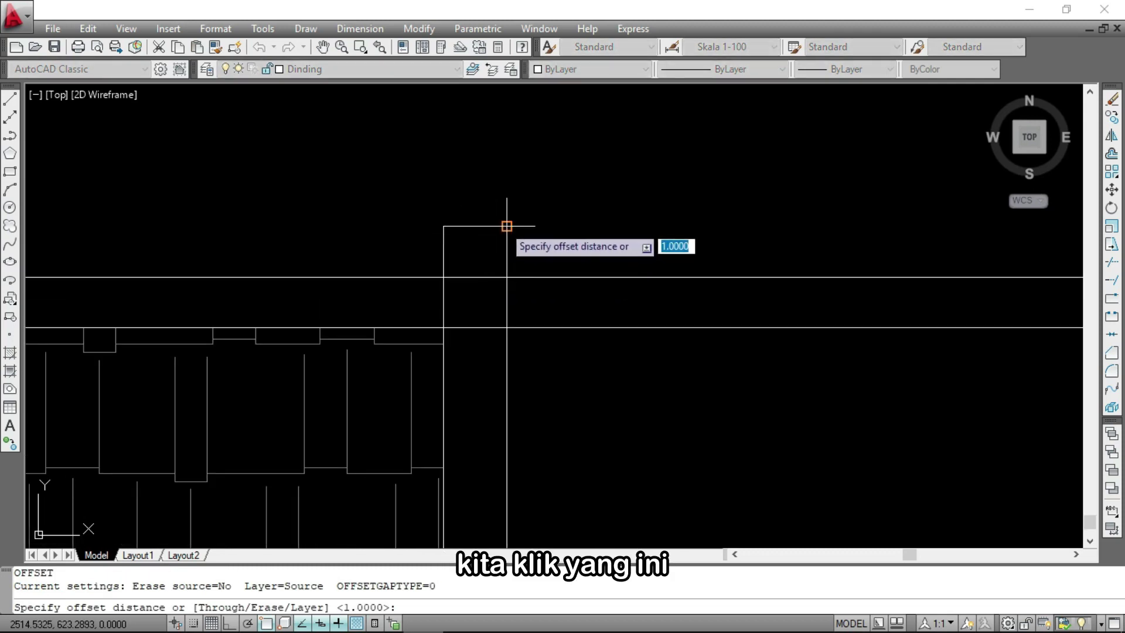
click(506, 226)
click(507, 277)
scroll(311, 236, down, 3)
scroll(290, 231, down, 4)
scroll(607, 296, down, 4)
scroll(709, 294, up, 6)
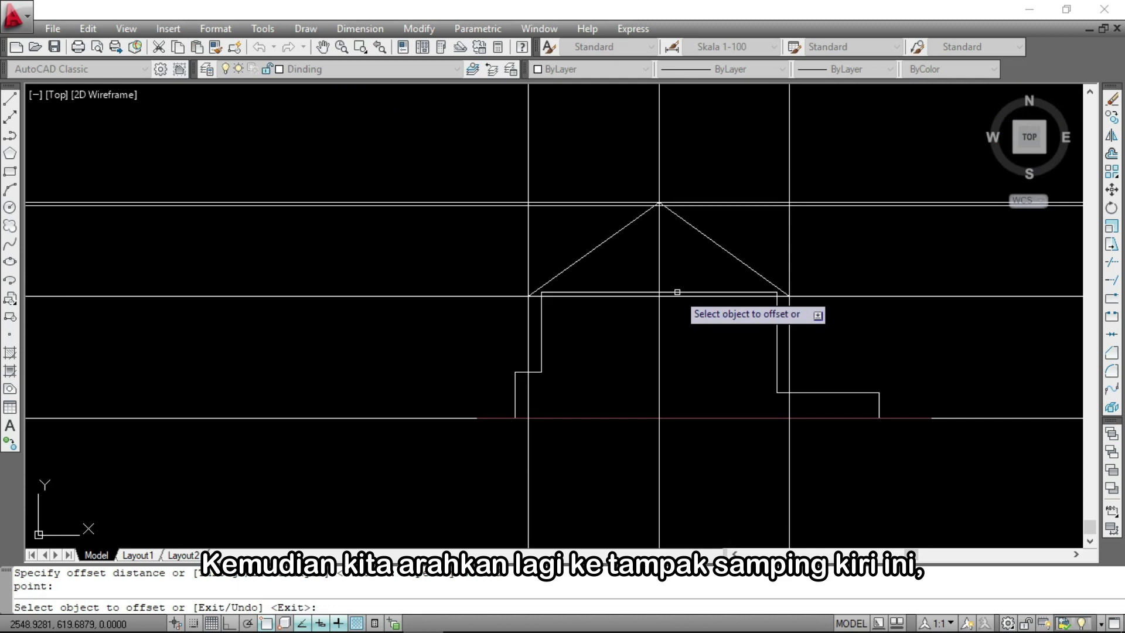
scroll(648, 227, up, 6)
click(568, 220)
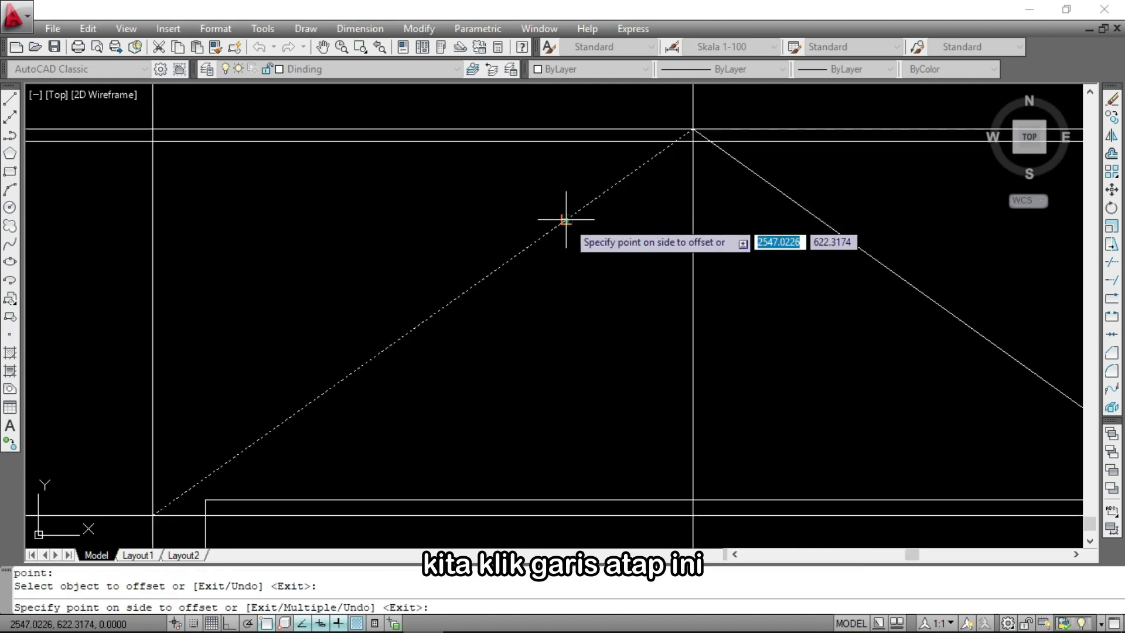
click(516, 199)
Offset the front roof slope upward by the same distance
scroll(472, 188, down, 3)
click(758, 176)
scroll(751, 280, up, 3)
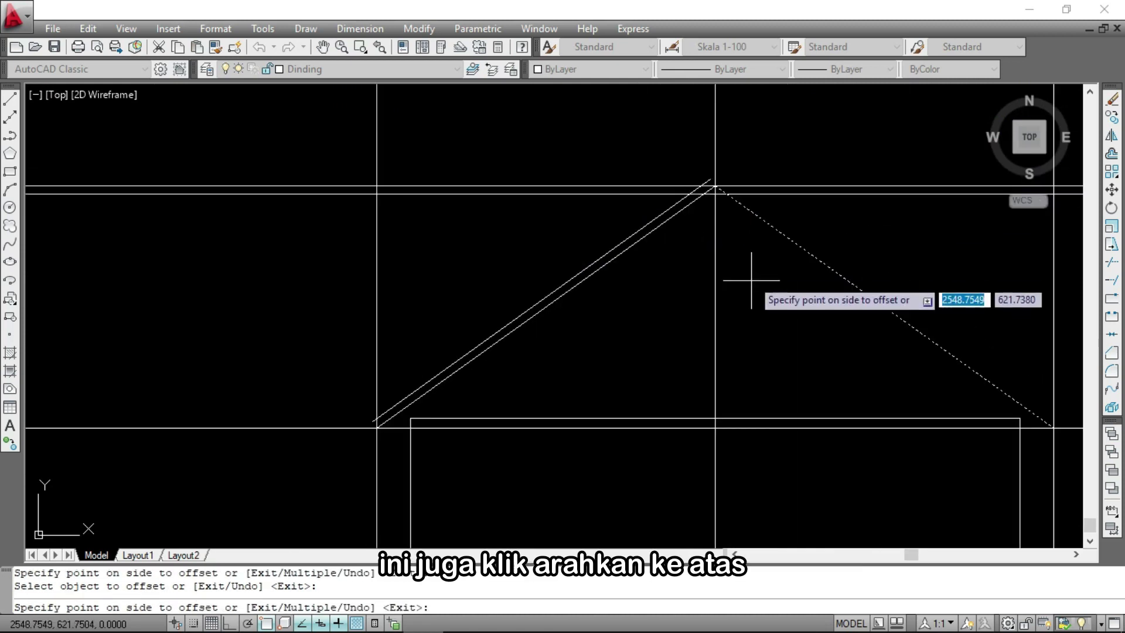
click(826, 221)
key(Return)
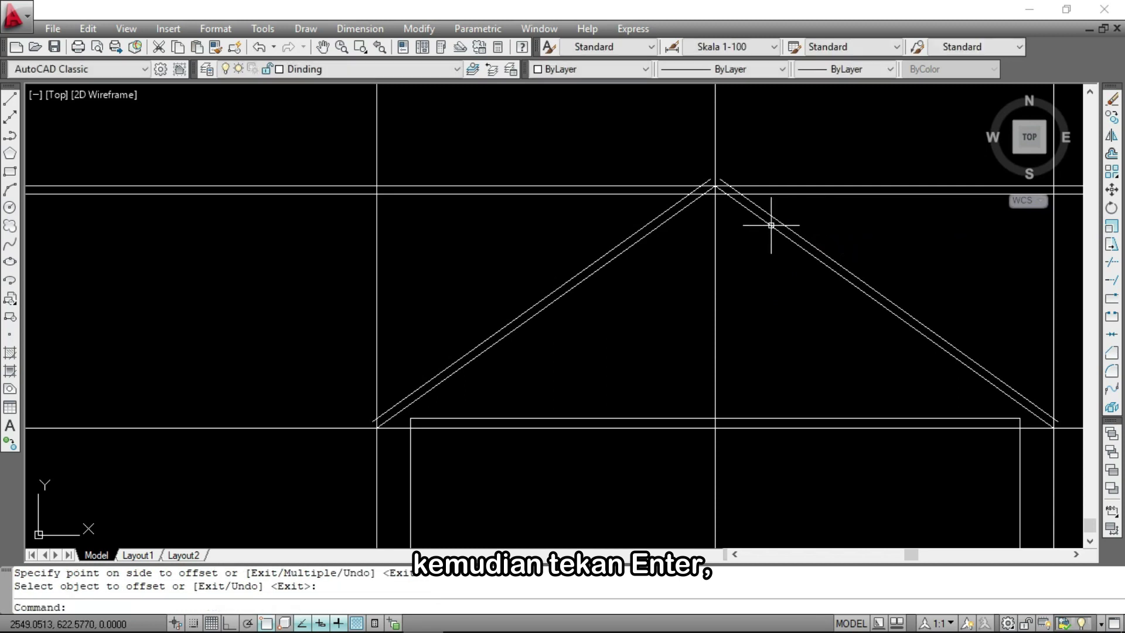
Fillet the two upper offset roof slopes with a radius of 0 so they meet in a sharp corner at the ridge
scroll(679, 288, up, 6)
text(F)
key(Return)
scroll(676, 283, up, 3)
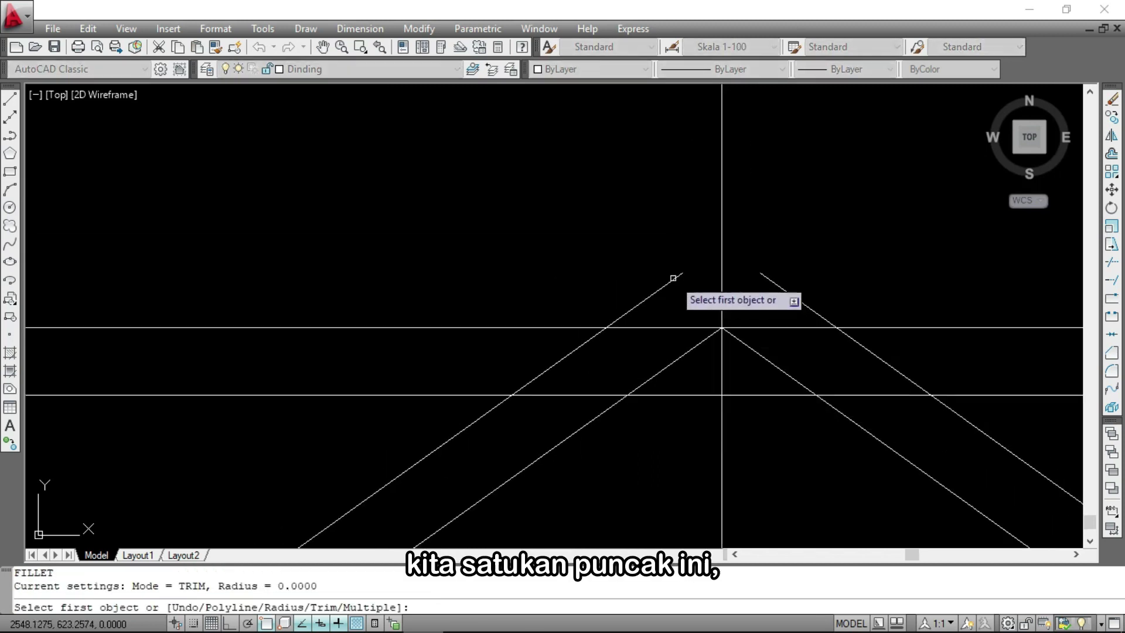
click(669, 278)
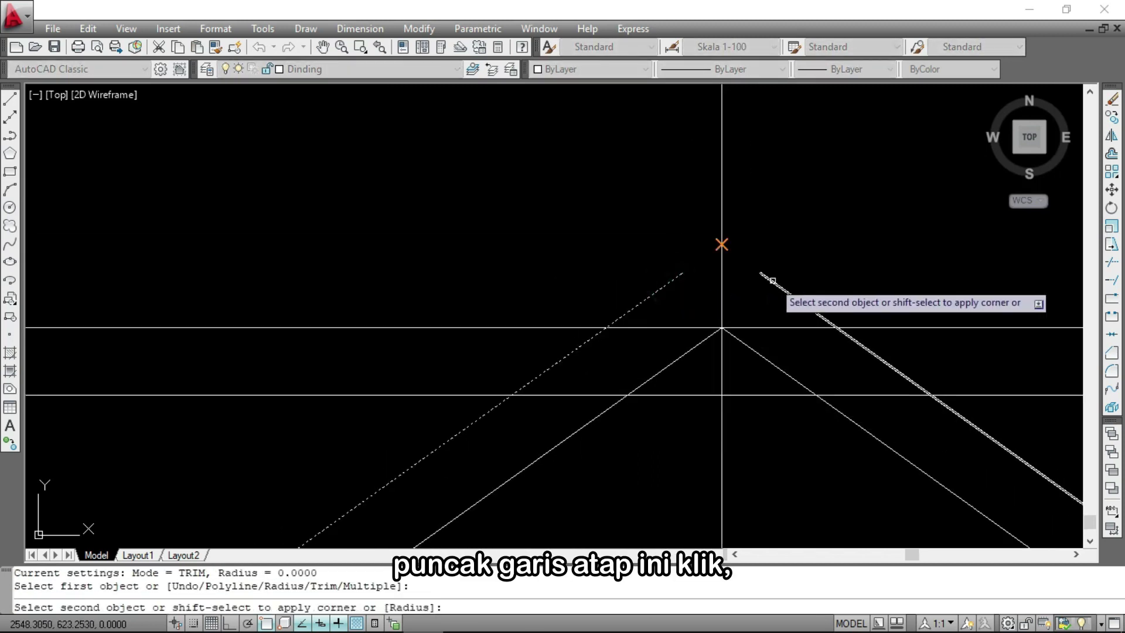
click(773, 280)
scroll(711, 196, down, 4)
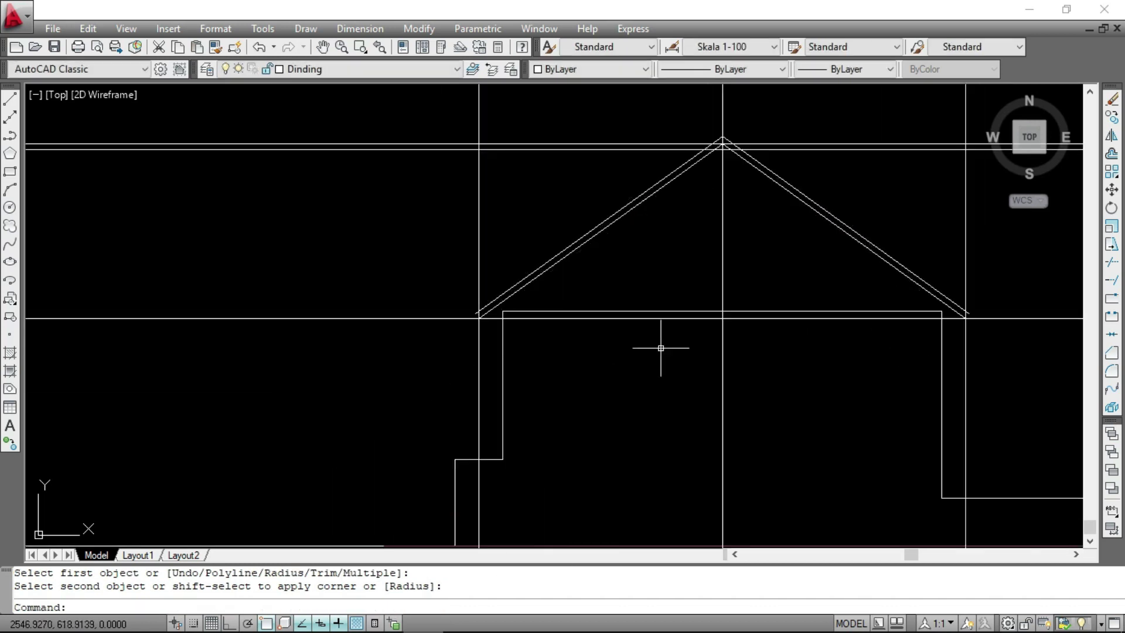
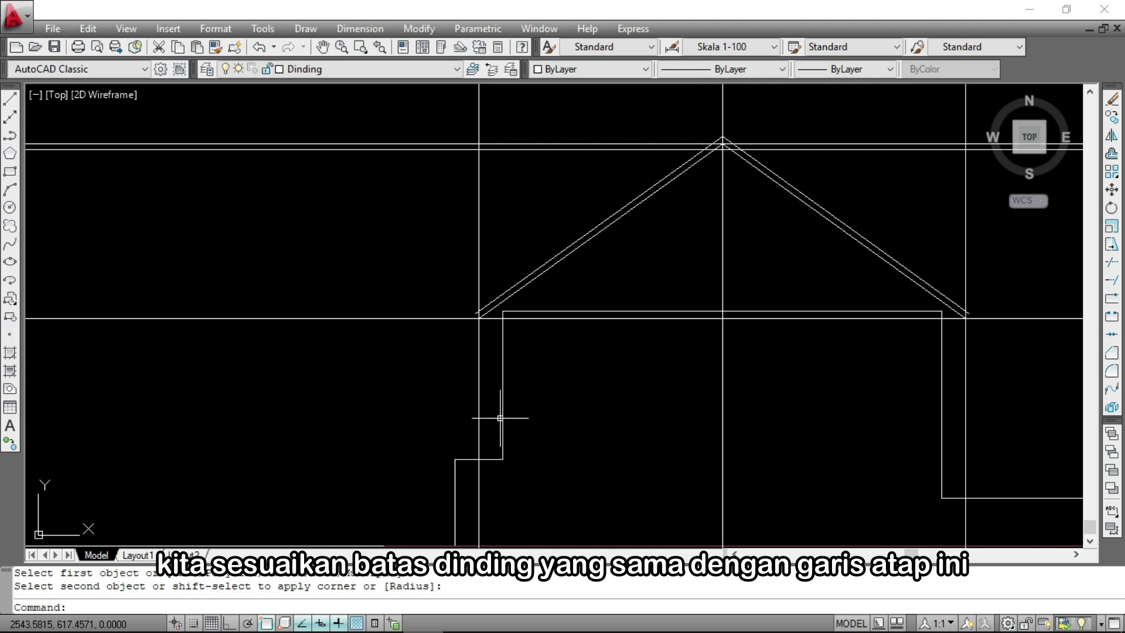
Erase the two vertical wall lines standing inside the eaves of the side elevation
scroll(492, 395, up, 3)
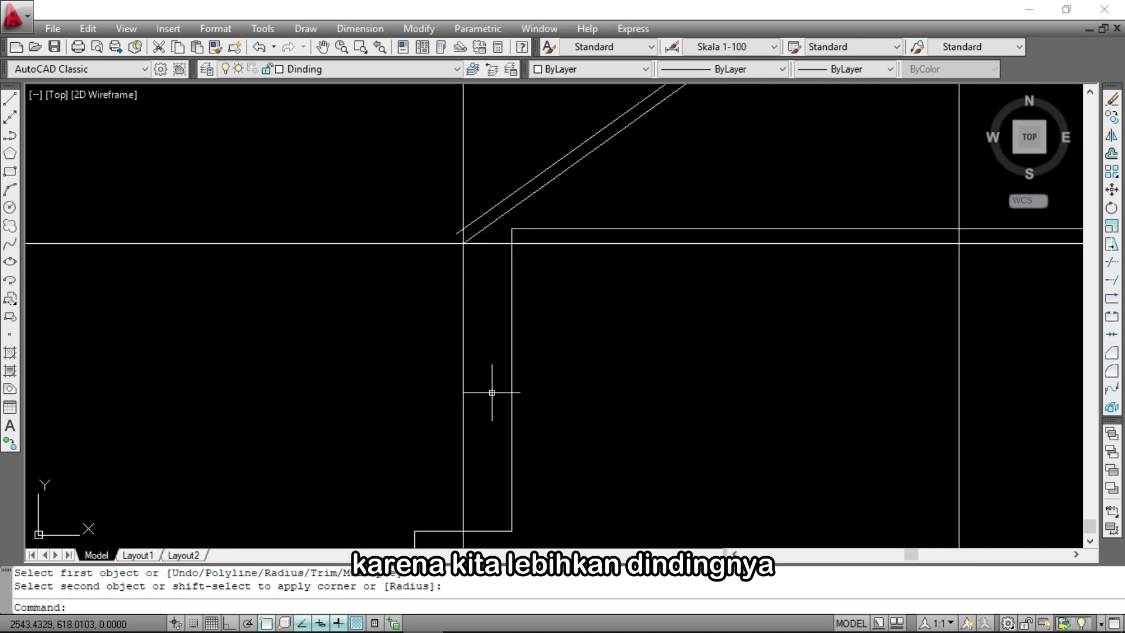
click(522, 359)
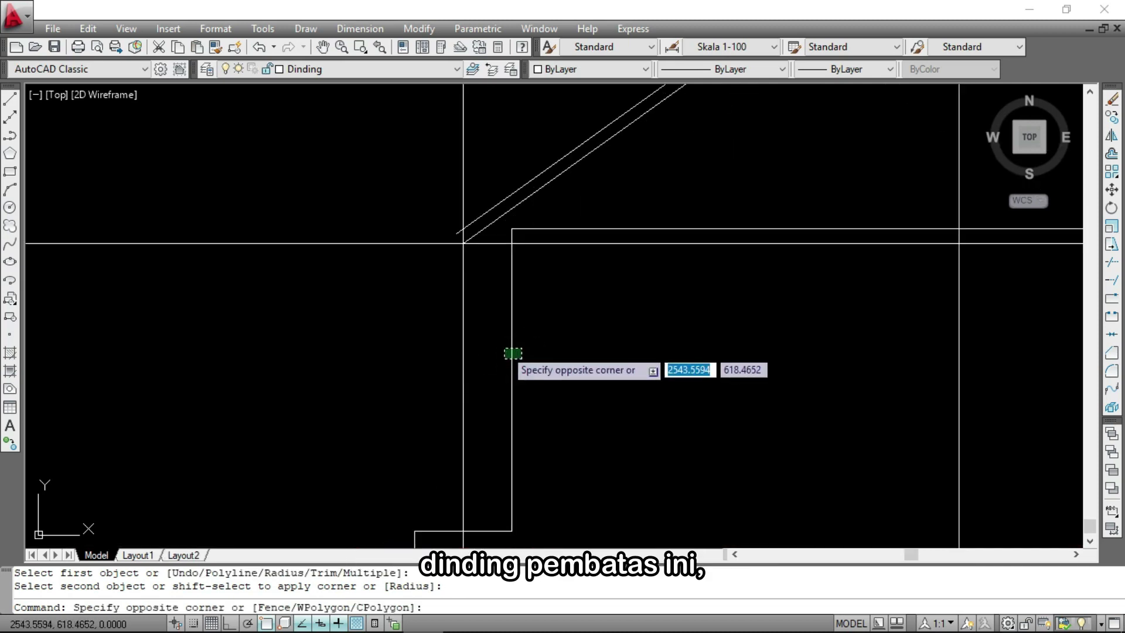
click(505, 348)
scroll(451, 315, down, 3)
scroll(967, 414, up, 2)
click(711, 350)
click(696, 339)
text(e)
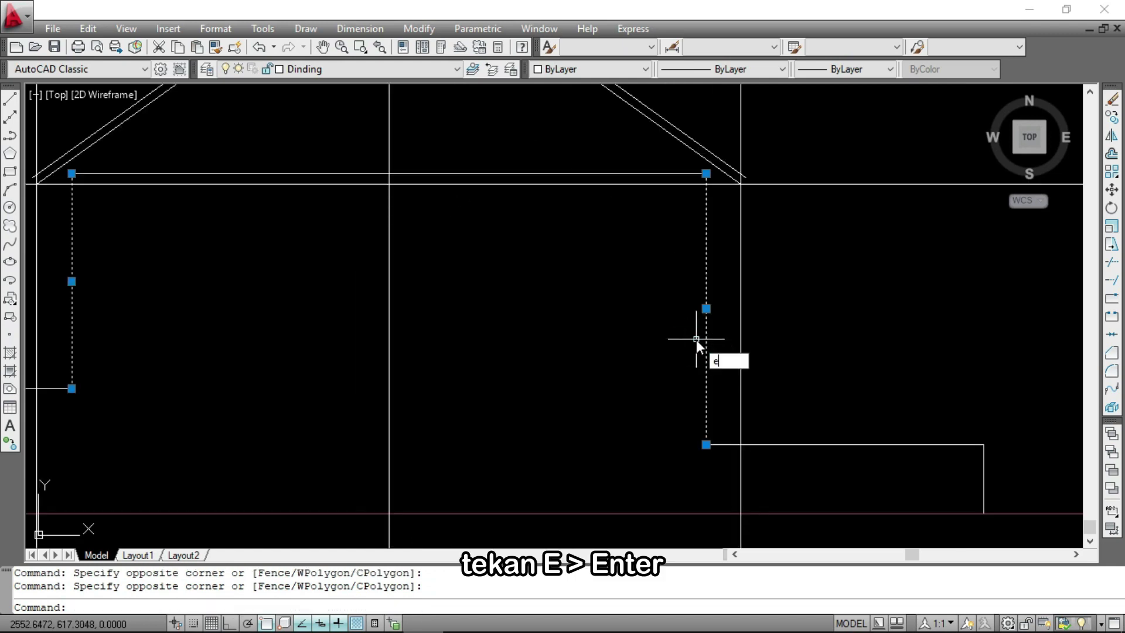
key(Return)
scroll(557, 327, down, 5)
scroll(459, 307, up, 4)
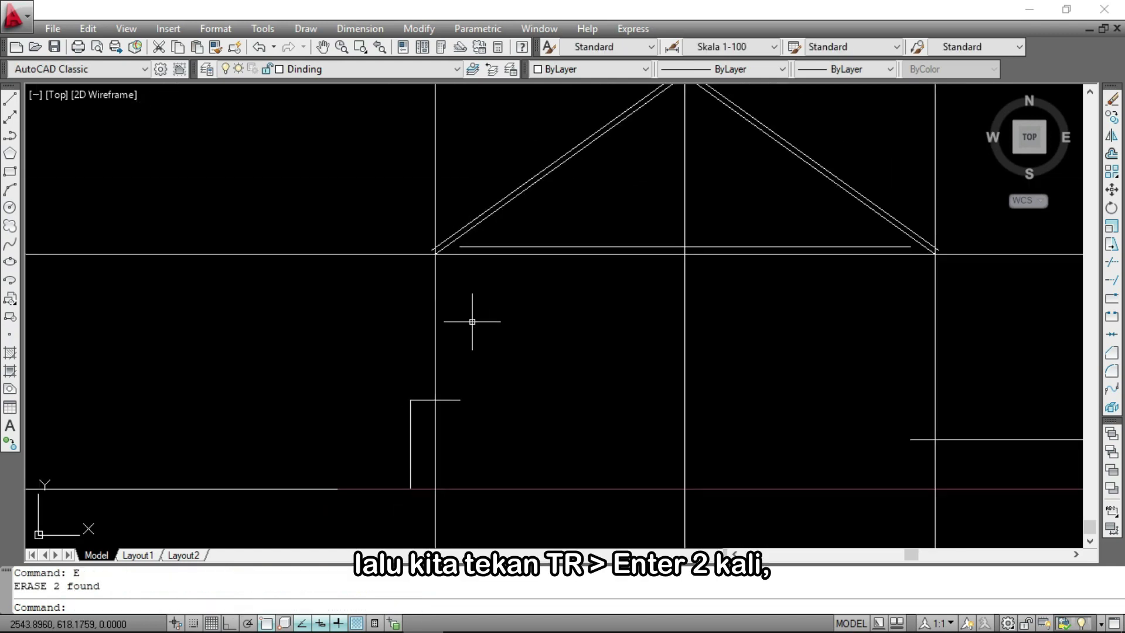
Trim the roof-limit verticals between the low fence walls' top edges and the ground, and the fence-top stubs extending inside those verticals
text(tr)
key(Return)
key(Return)
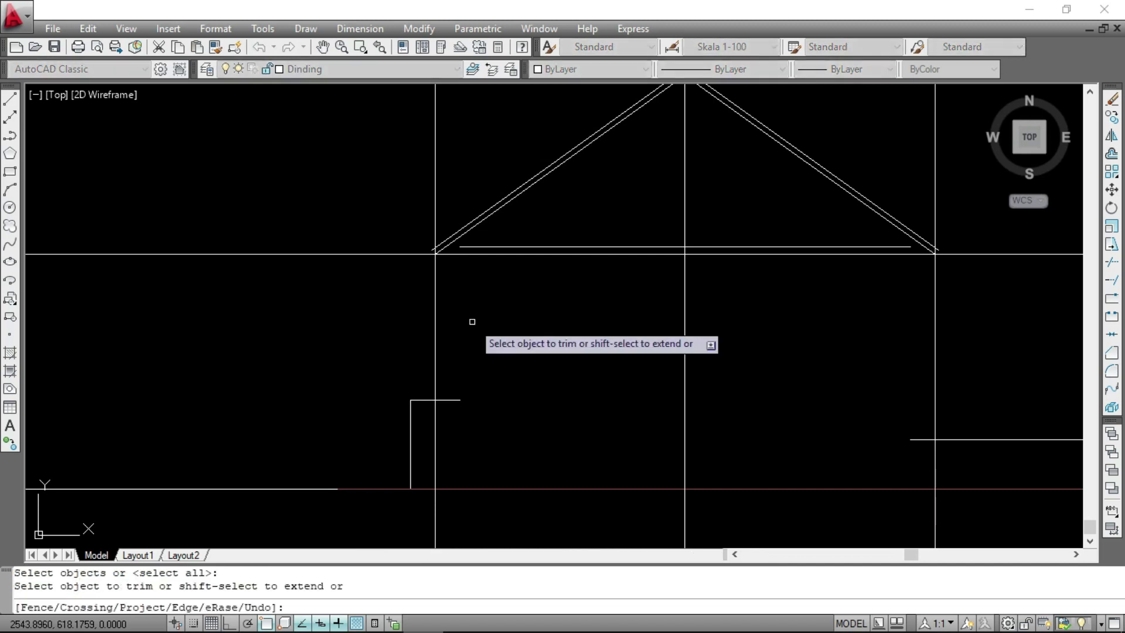
scroll(472, 322, down, 2)
scroll(469, 376, up, 3)
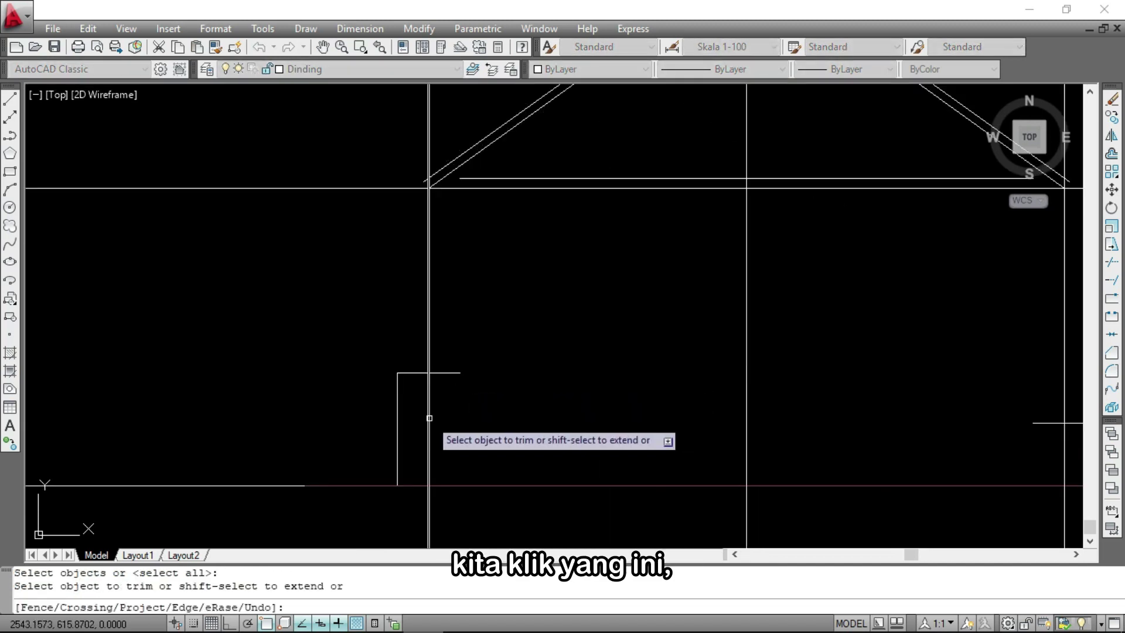
click(430, 419)
click(447, 372)
scroll(861, 432, down, 3)
scroll(327, 301, up, 1)
scroll(640, 307, up, 4)
scroll(695, 254, down, 4)
Trim the roof-limit verticals above both eaves and the overhanging ends of the upper roof slopes
click(696, 257)
click(674, 224)
click(241, 227)
click(184, 211)
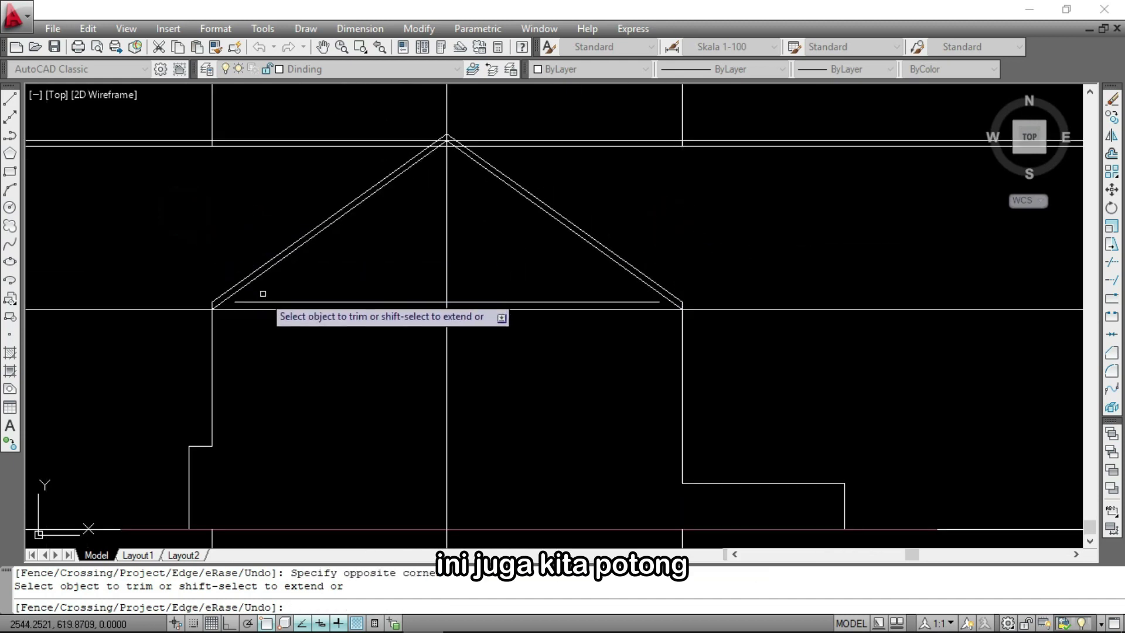
scroll(500, 262, down, 1)
key(Return)
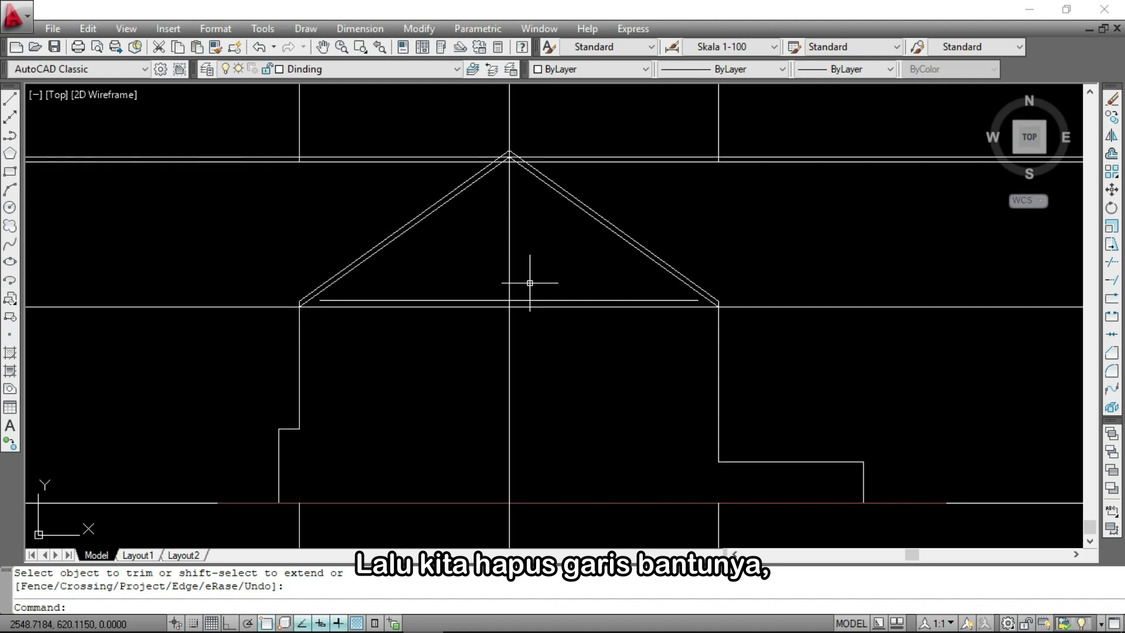
Erase the leftover vertical and horizontal roof construction lines, both lower roof slopes and the old wall-top line, keeping only the outer house outline
scroll(530, 281, down, 3)
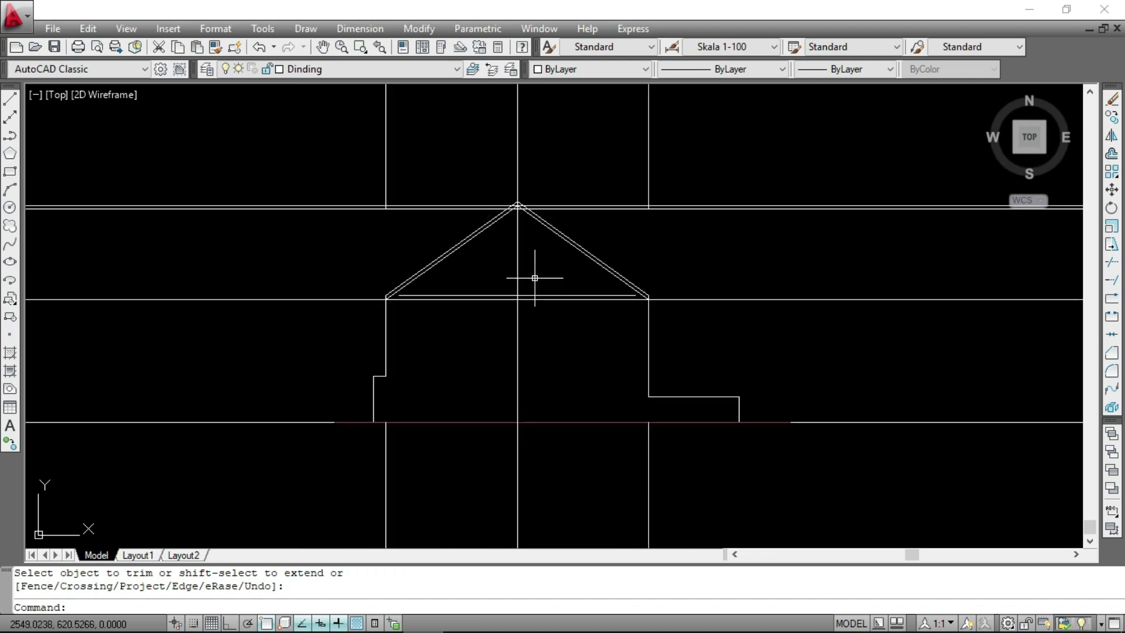
click(642, 505)
click(334, 490)
click(643, 221)
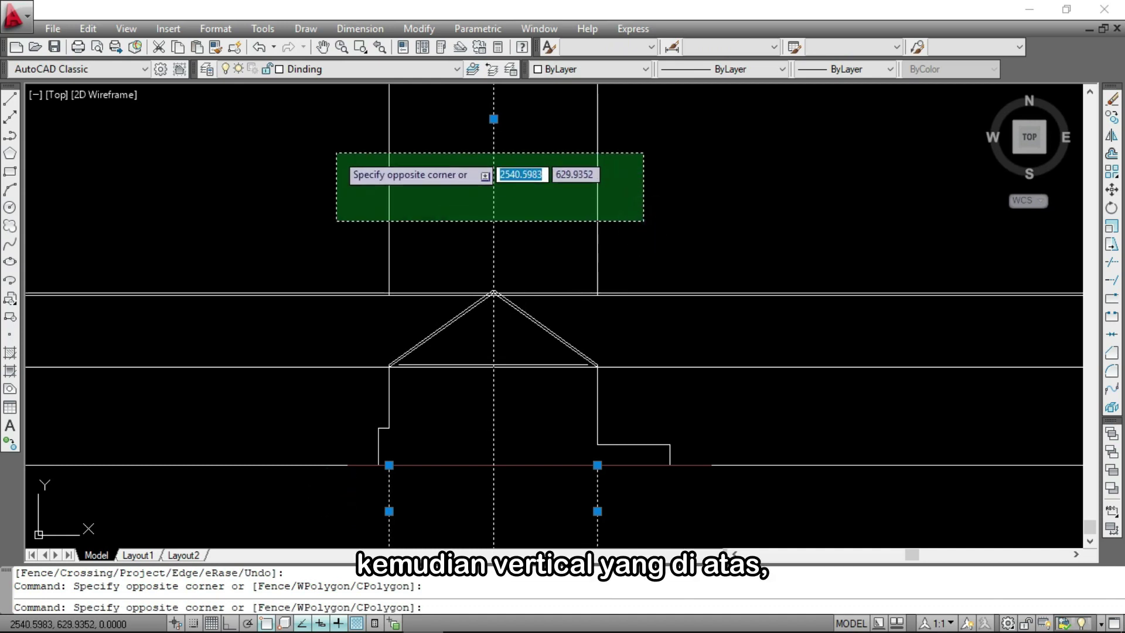
click(336, 154)
scroll(610, 271, up, 4)
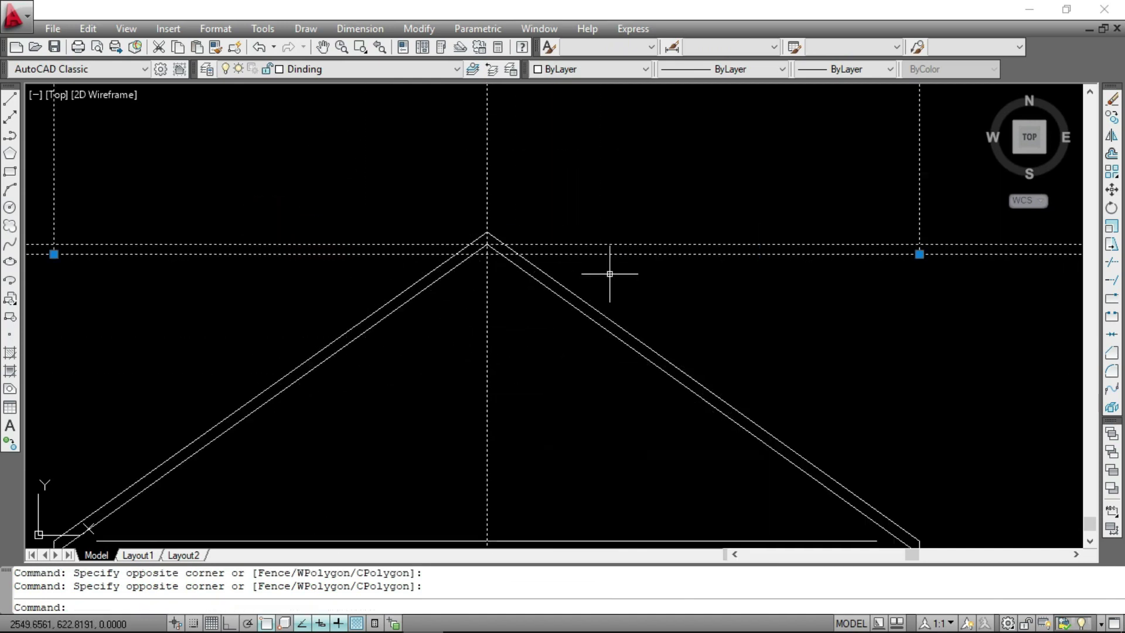
scroll(534, 260, down, 1)
click(576, 295)
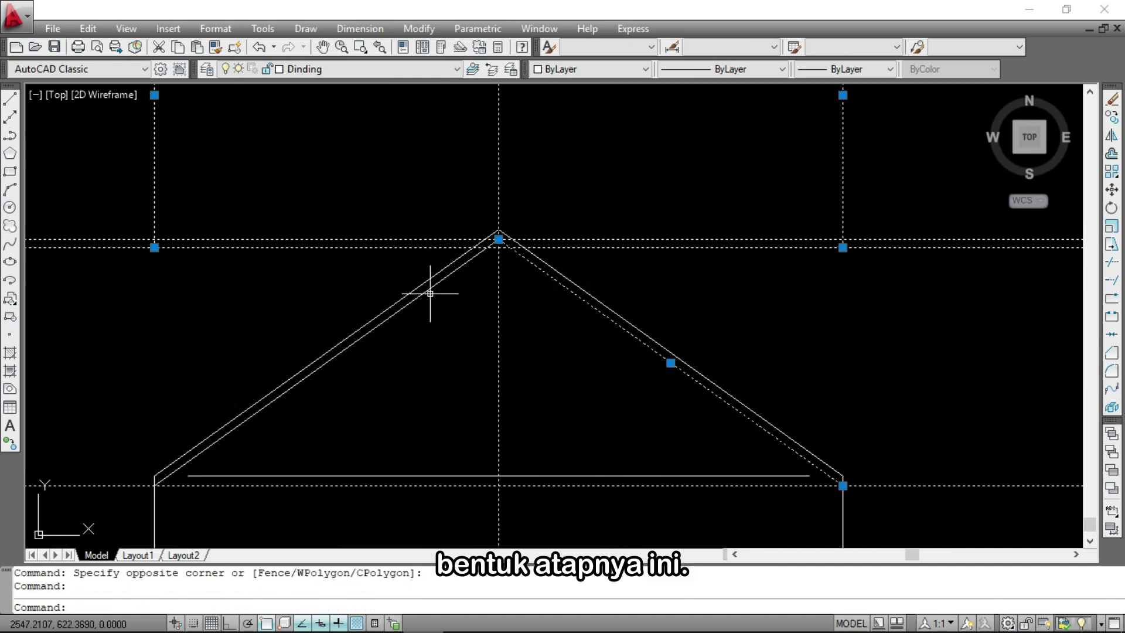
click(425, 294)
click(457, 476)
scroll(518, 333, down, 2)
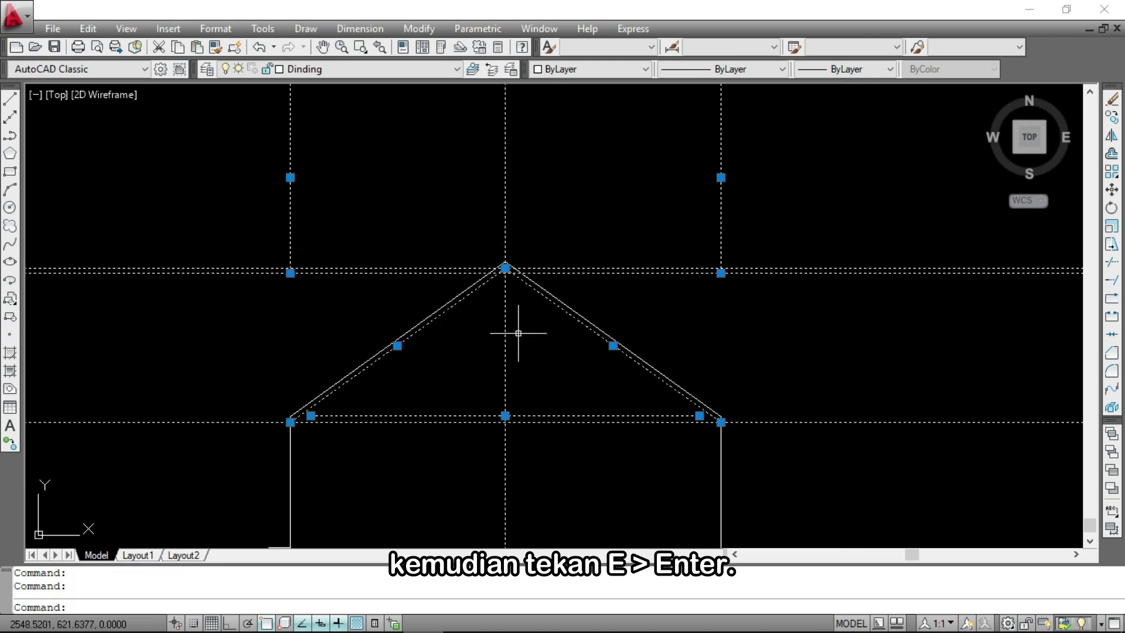
key(Return)
With Ortho on, draw a ray straight down from the outer front corner of the carport in the second floor plan
scroll(527, 270, down, 5)
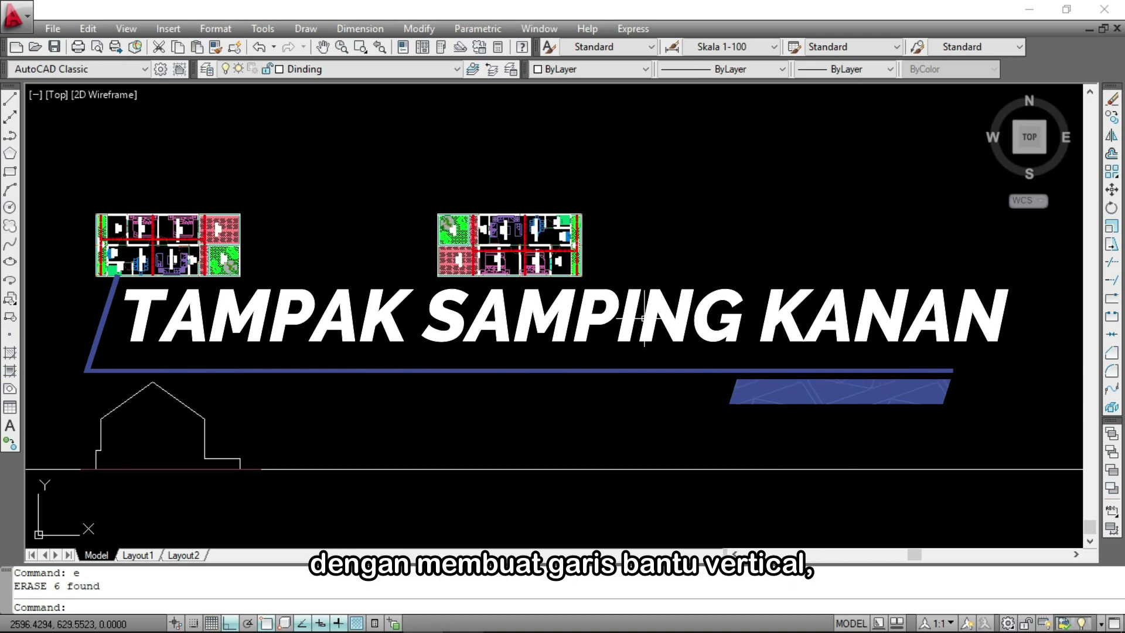
scroll(489, 287, up, 3)
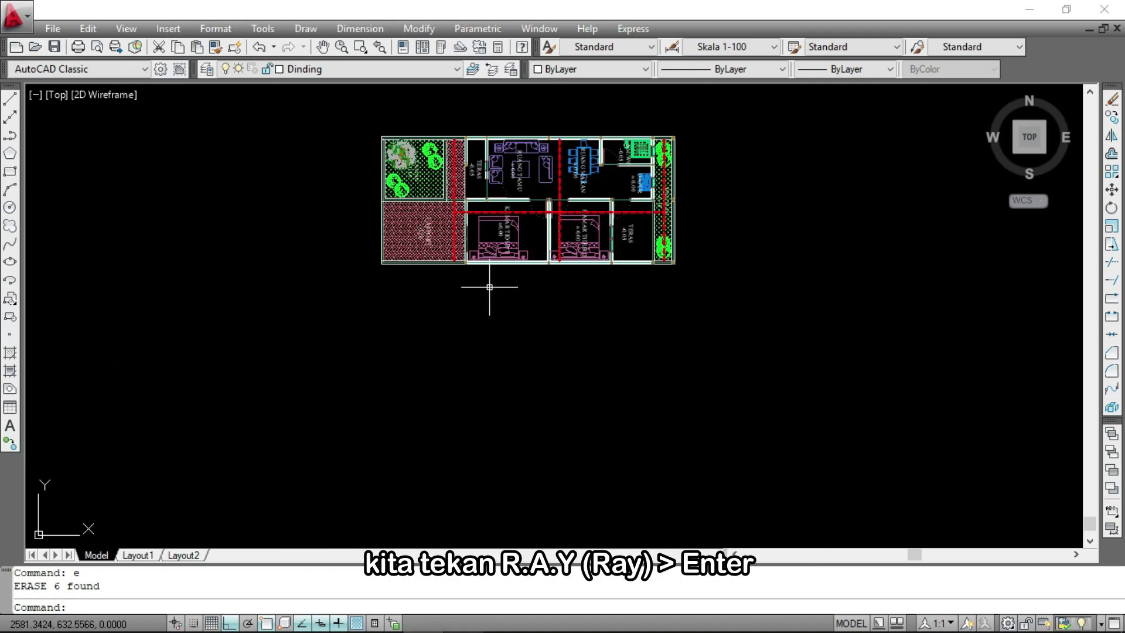
key(Return)
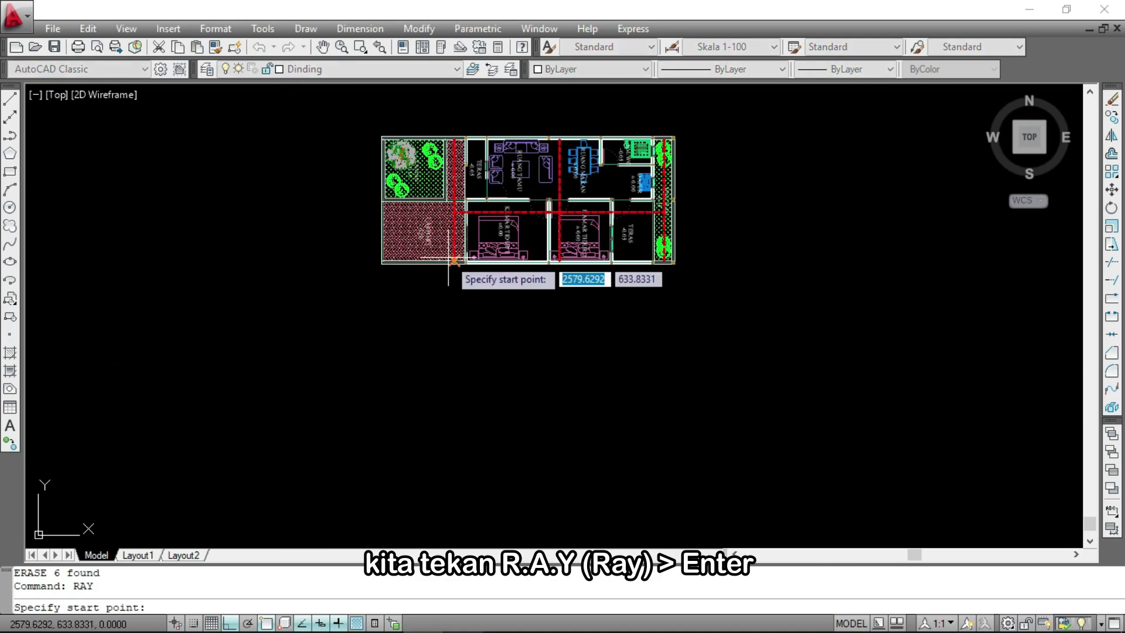
scroll(452, 252, up, 5)
click(322, 238)
scroll(340, 293, down, 2)
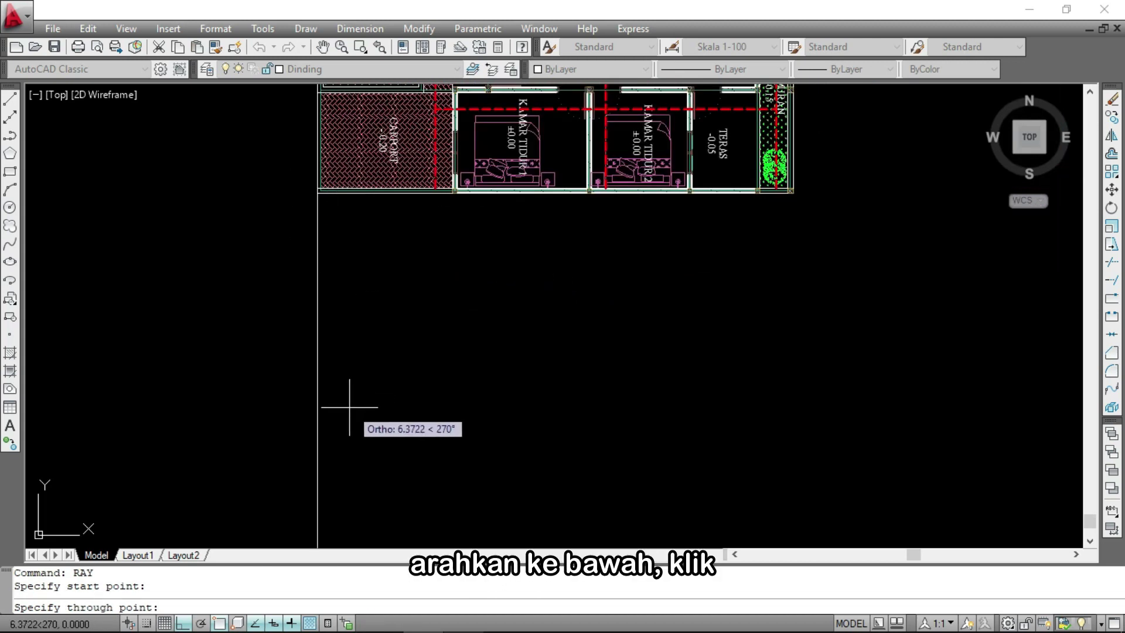
key(Return)
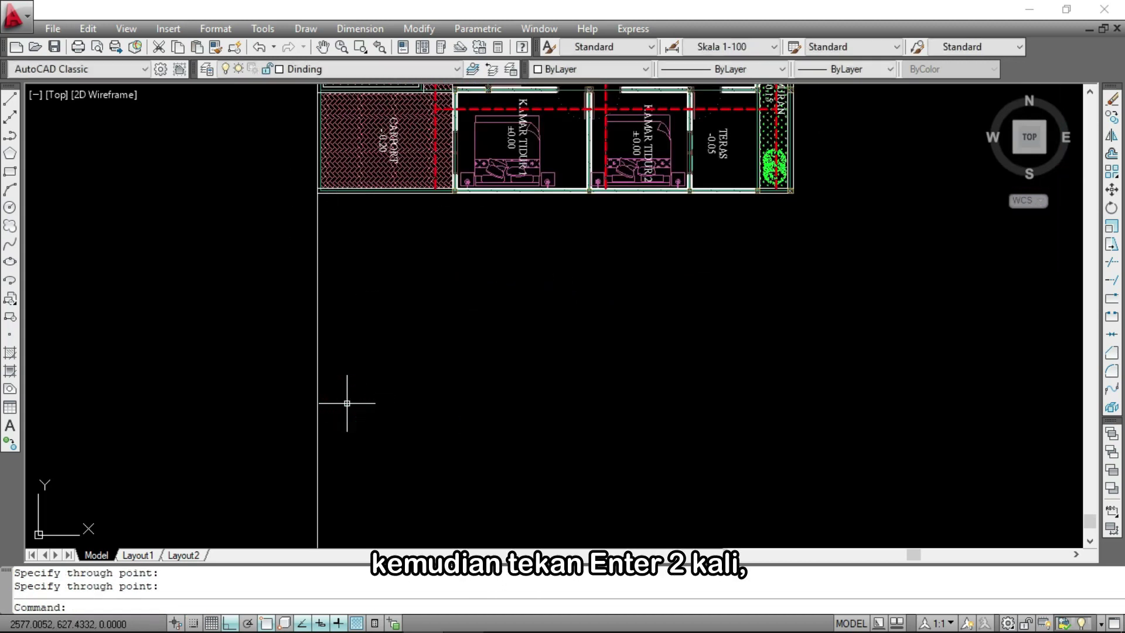
Draw another ray straight down from the outer corner of the front wall of Kamar Tidur 1
key(Return)
scroll(383, 199, up, 5)
click(456, 153)
scroll(454, 258, down, 5)
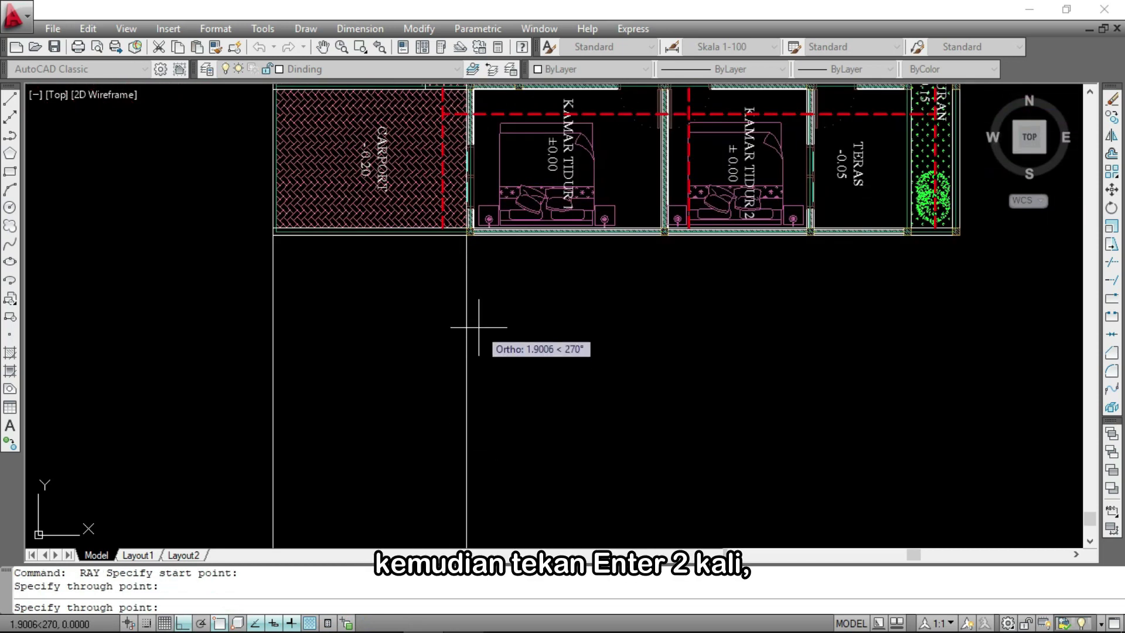
key(Return)
Draw a ray straight down from the house's rear wall corner beside the back terrace
key(Return)
scroll(615, 352, up, 5)
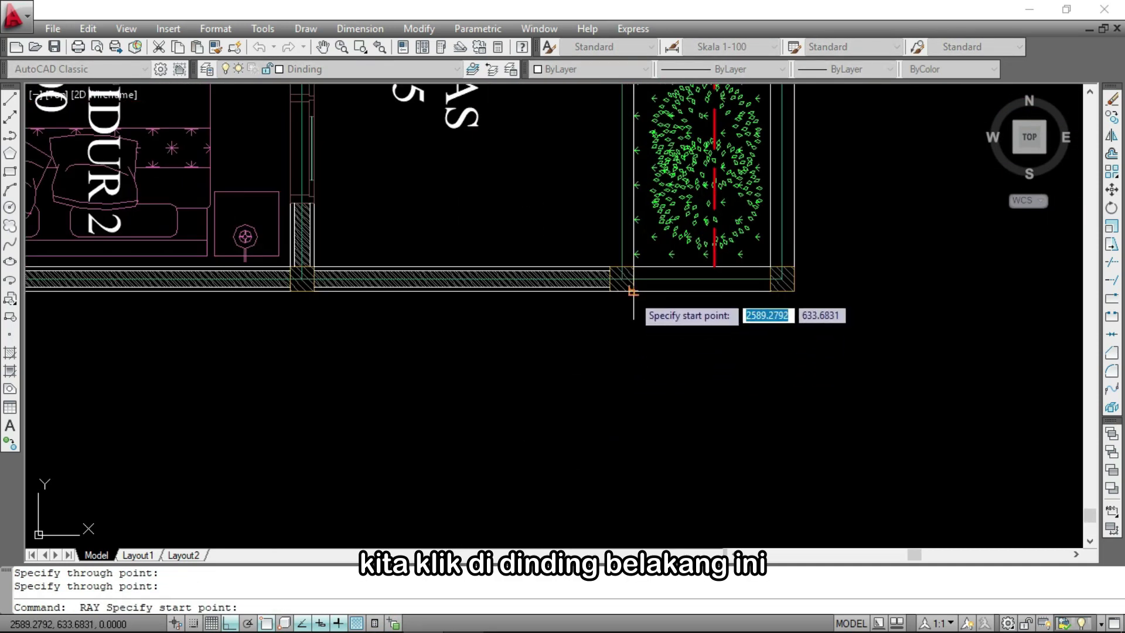
click(632, 291)
scroll(630, 290, down, 5)
click(626, 452)
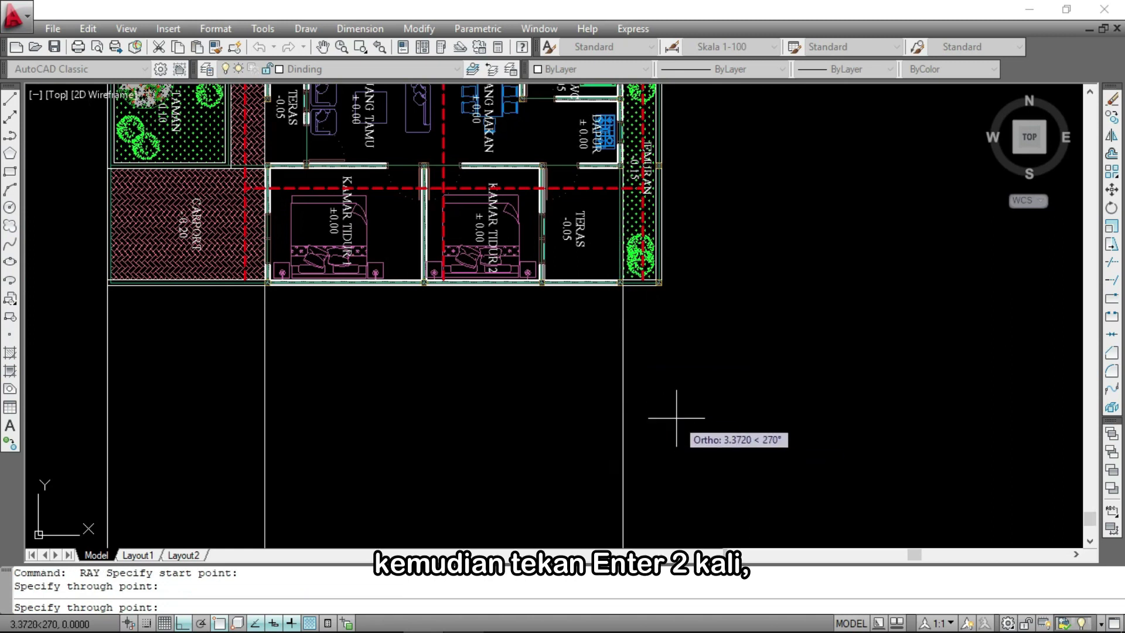
key(Return)
Draw a ray straight down from the outer corner of the rear fence wall
key(Return)
scroll(665, 354, up, 8)
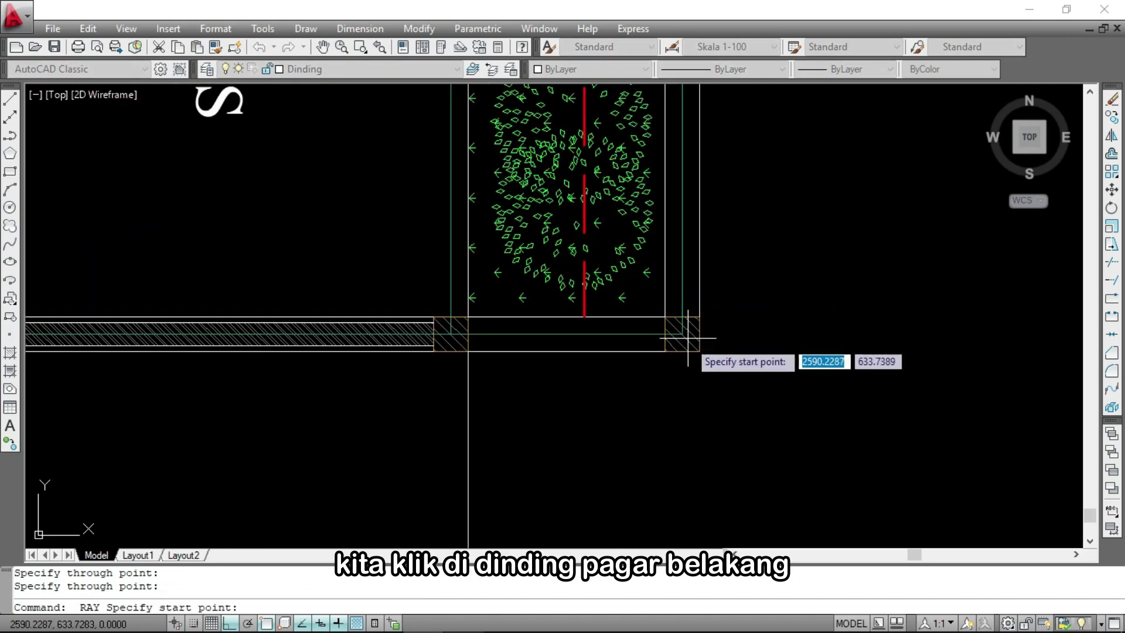
click(697, 354)
scroll(692, 293, down, 5)
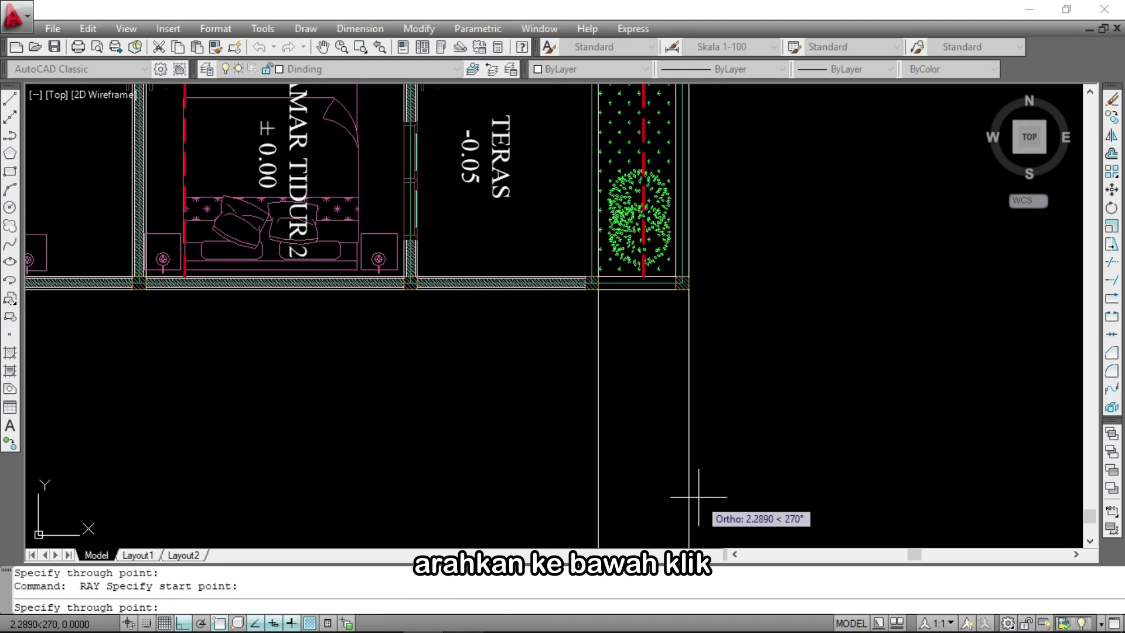
scroll(714, 370, down, 5)
click(708, 371)
key(Return)
Draw a ground line on the existing horizontal construction line, extending slightly past the outermost of the four new rays on both sides
scroll(725, 319, down, 2)
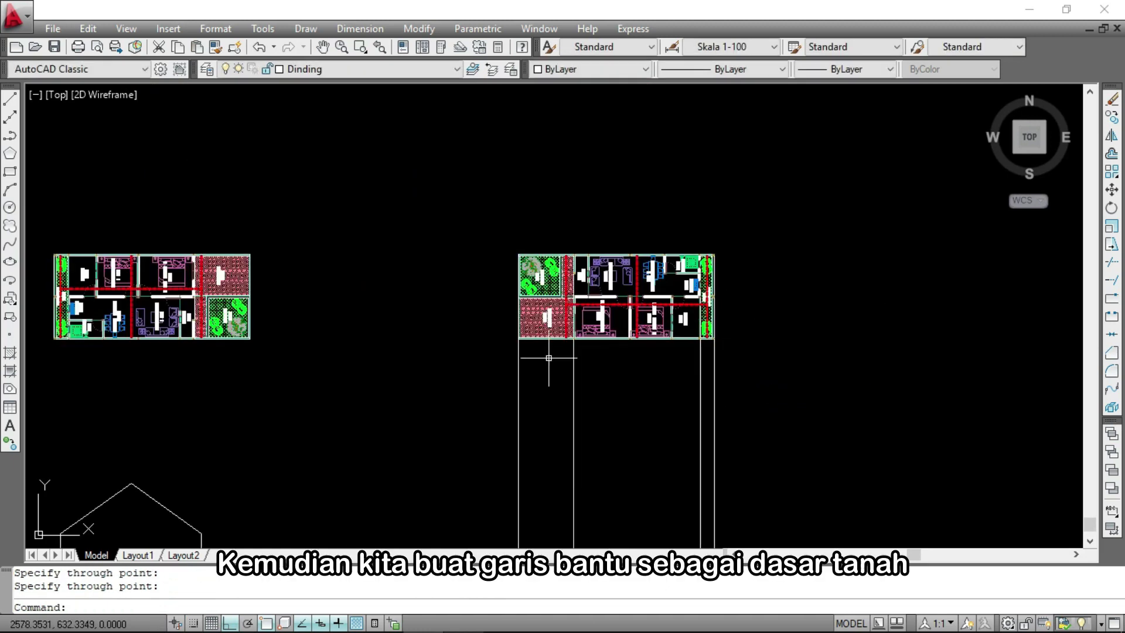
scroll(551, 364, down, 5)
scroll(578, 421, up, 7)
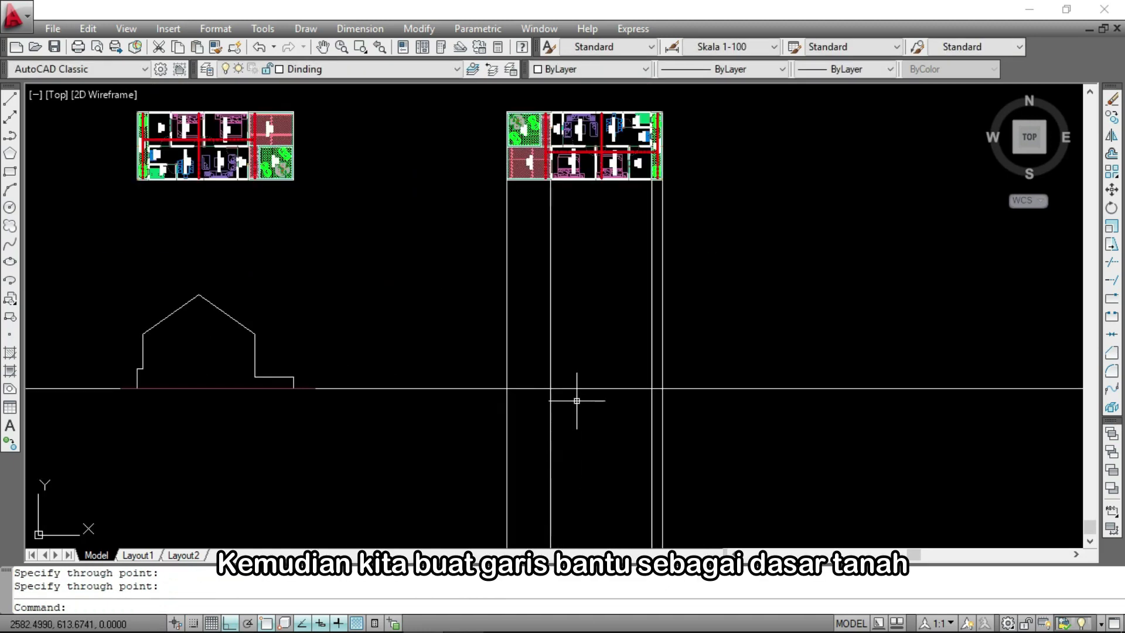
text(L)
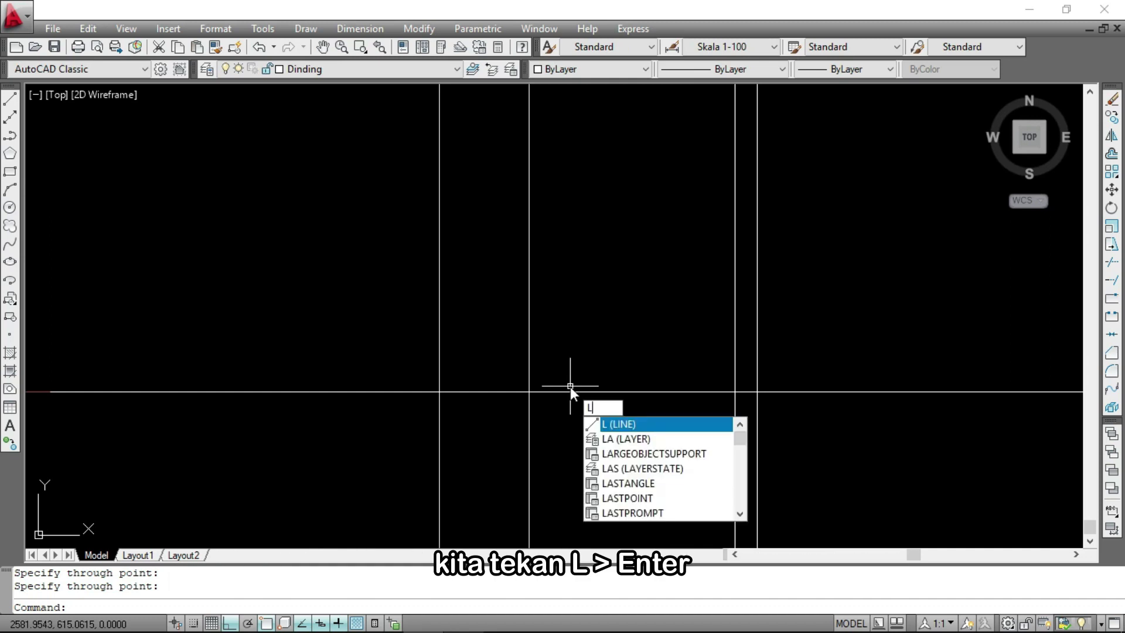
key(Return)
click(404, 392)
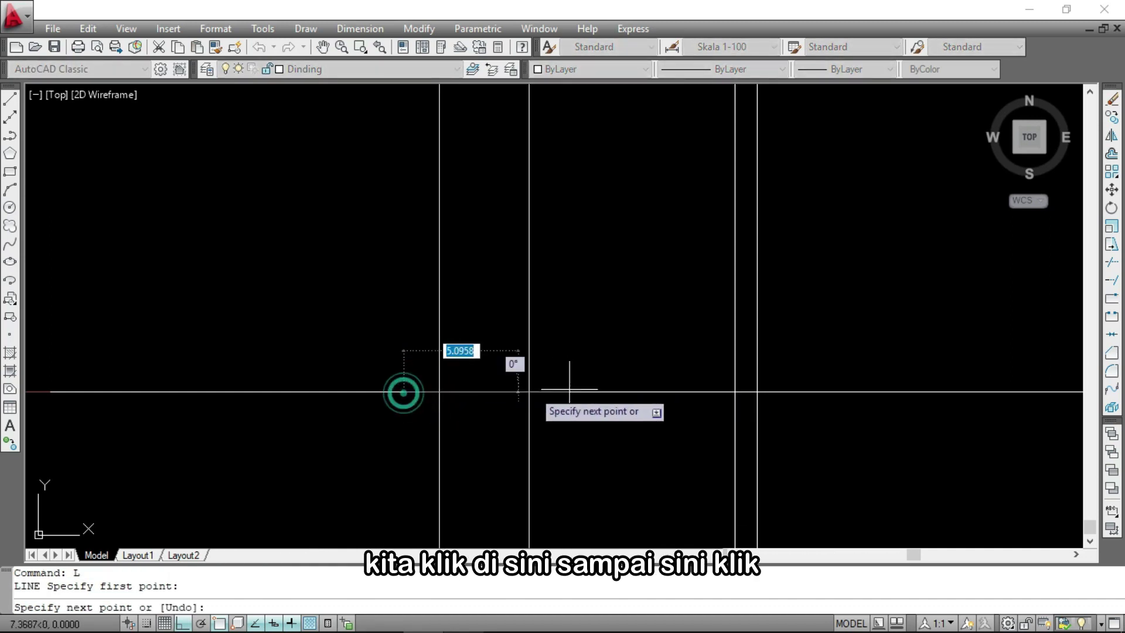
click(784, 391)
key(Return)
Change the new ground line's colour to Color 15
scroll(605, 381, up, 3)
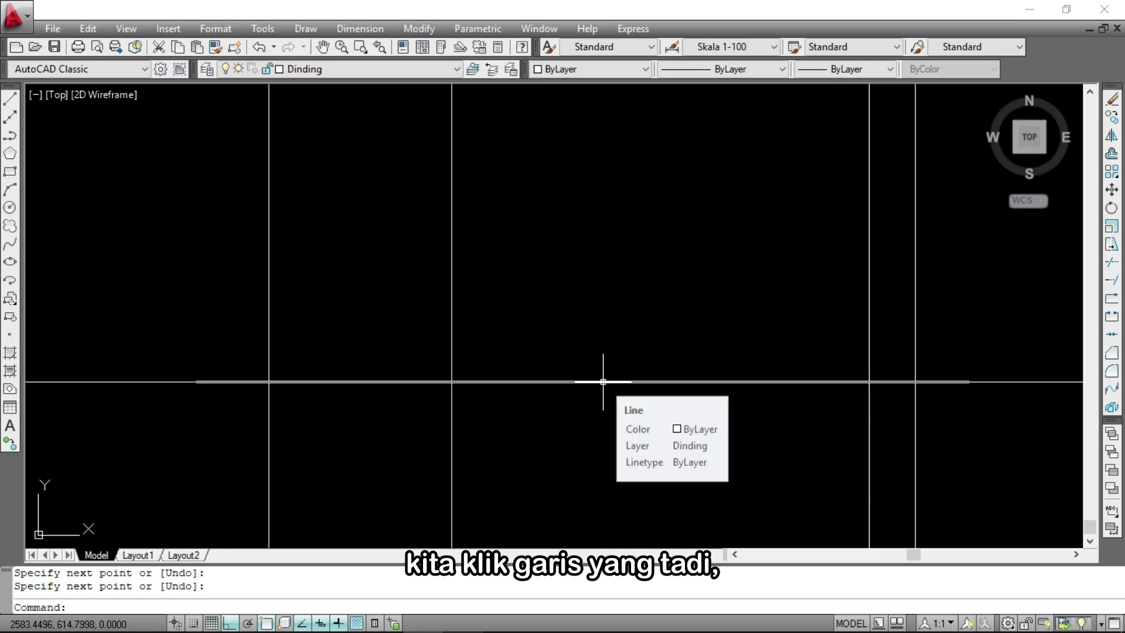
click(603, 381)
click(604, 75)
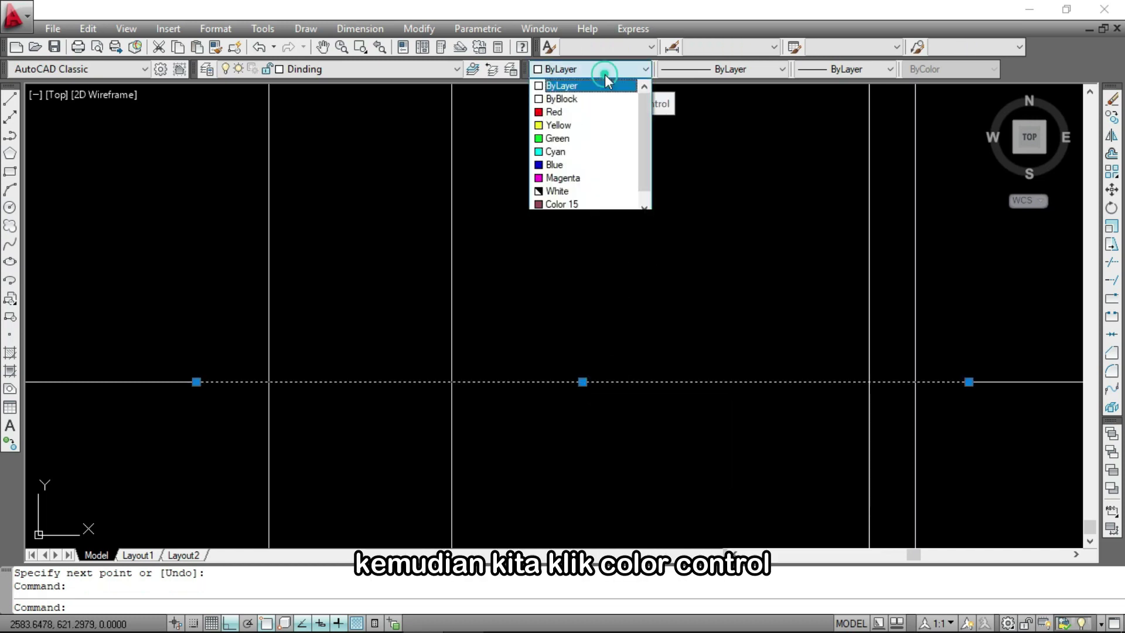
click(574, 206)
scroll(589, 252, down, 1)
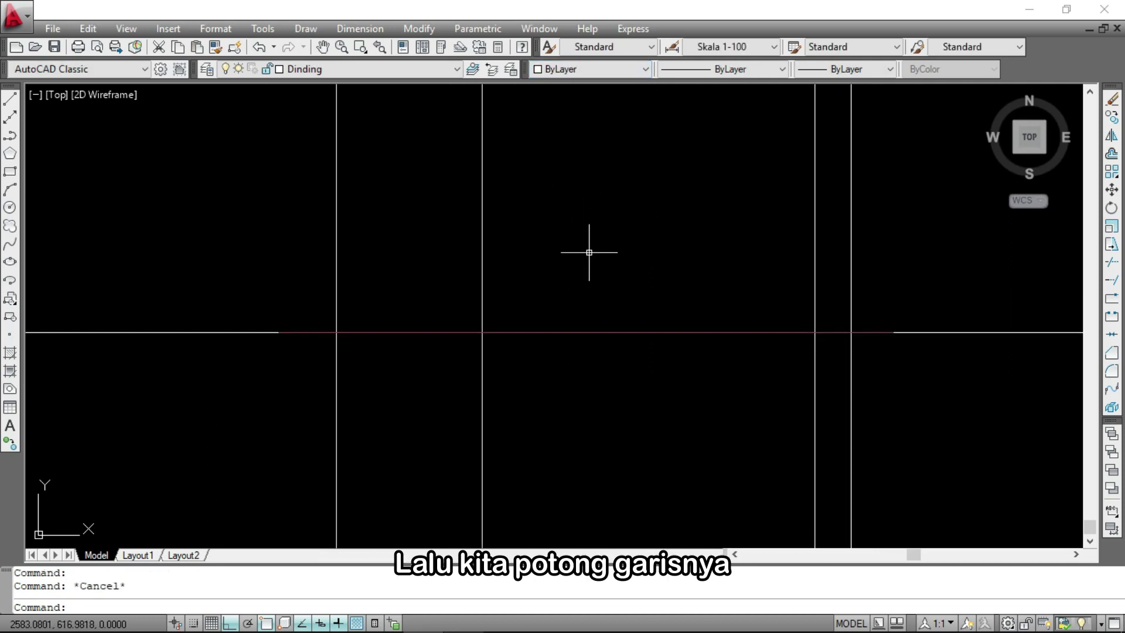
Trim the parts of the four vertical rays that extend below the new ground line
text(t)
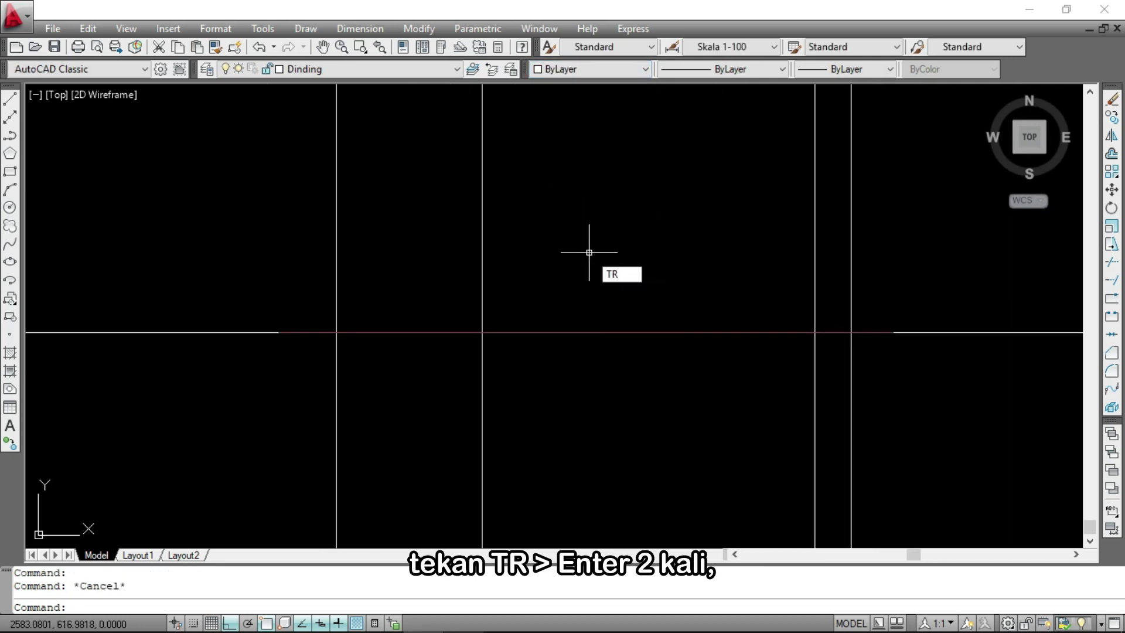
key(Return)
key(Return)
click(873, 427)
scroll(501, 420, down, 3)
scroll(528, 427, up, 5)
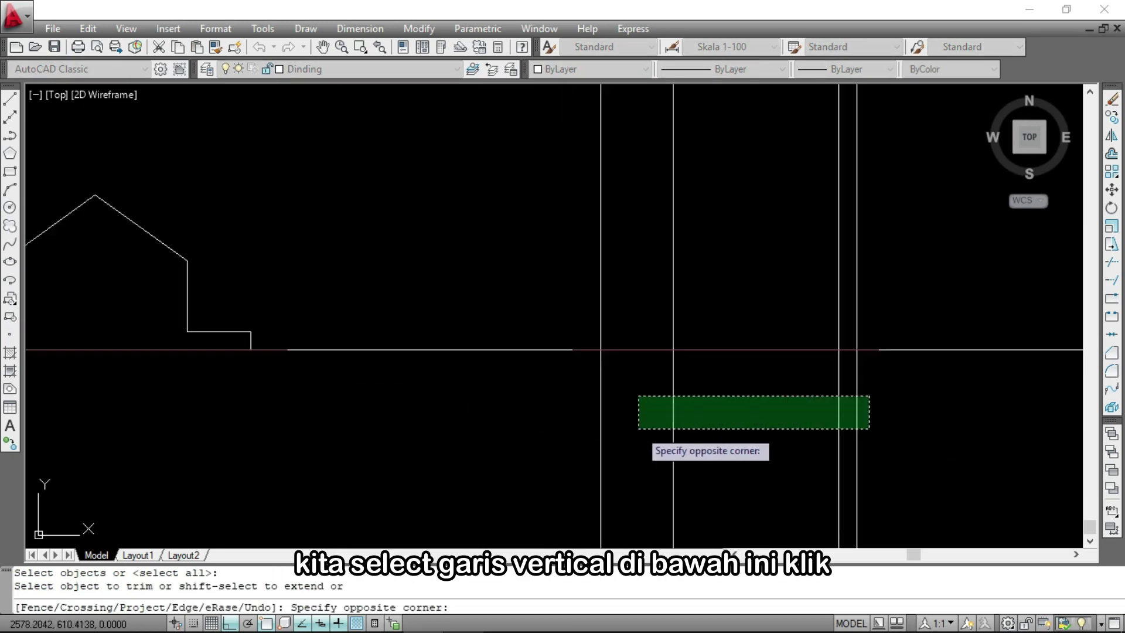
click(561, 382)
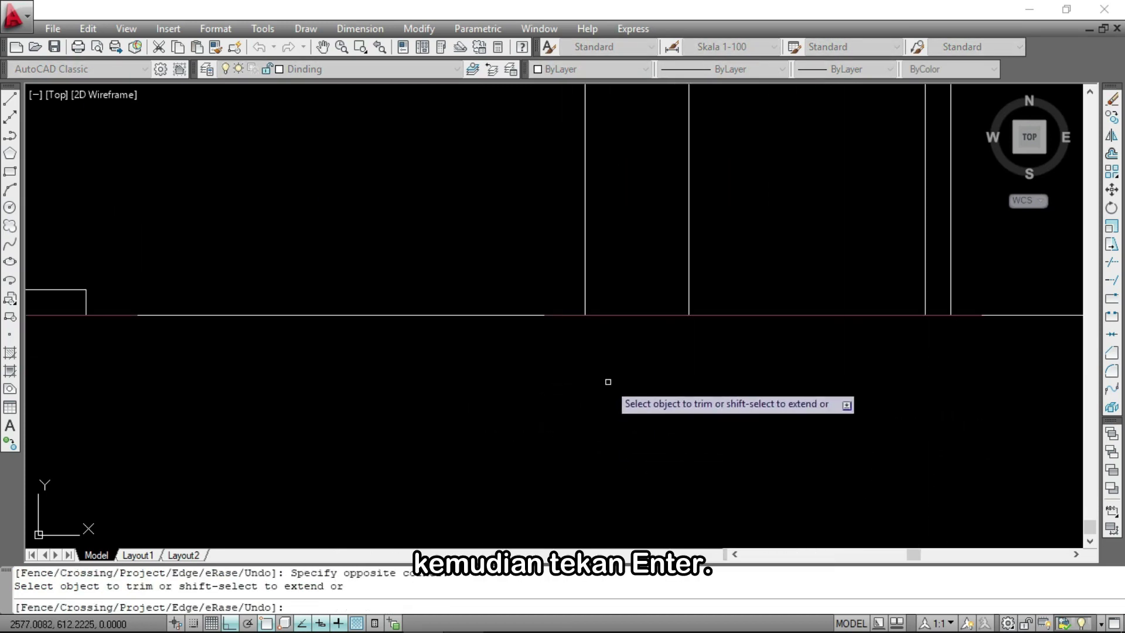
key(Return)
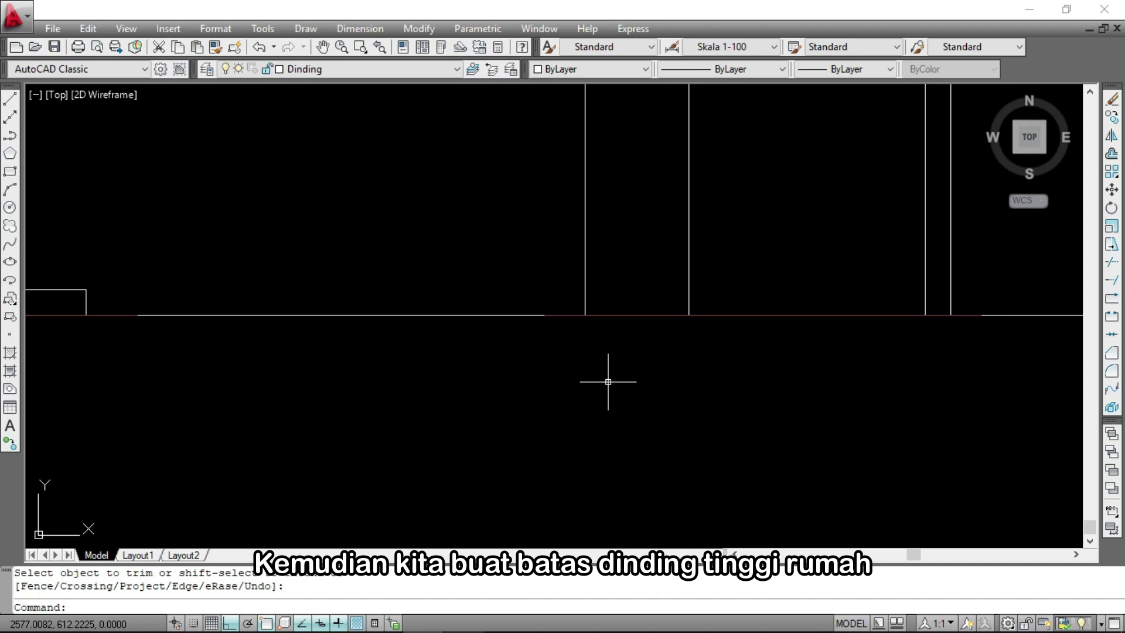
Draw a horizontal construction line through the lower corner of the higher tiled roof on the rear elevation, at the 4-metre-plus wall height
scroll(613, 366, down, 5)
scroll(644, 299, up, 4)
scroll(811, 157, down, 5)
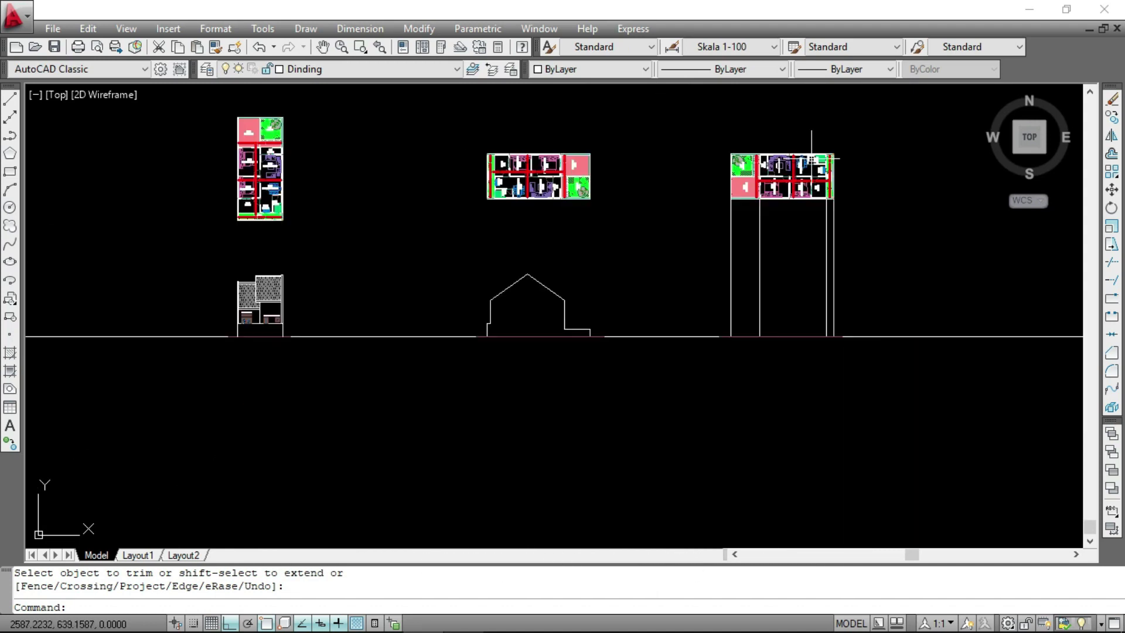
scroll(811, 157, down, 2)
scroll(448, 226, up, 6)
text(XL)
key(Return)
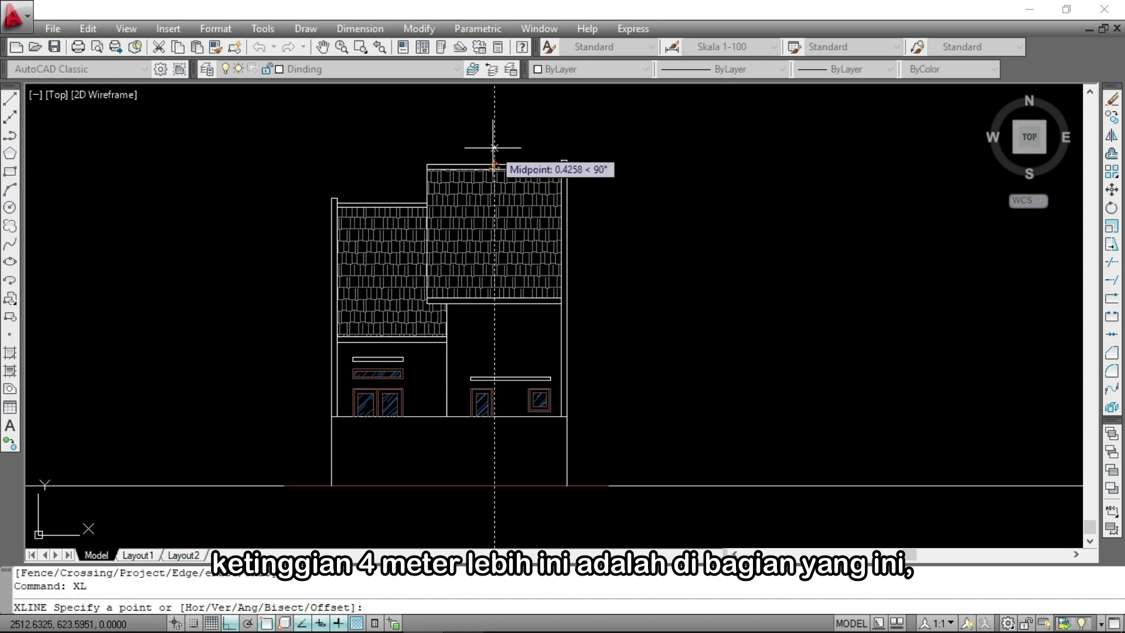
scroll(558, 296, up, 5)
click(555, 299)
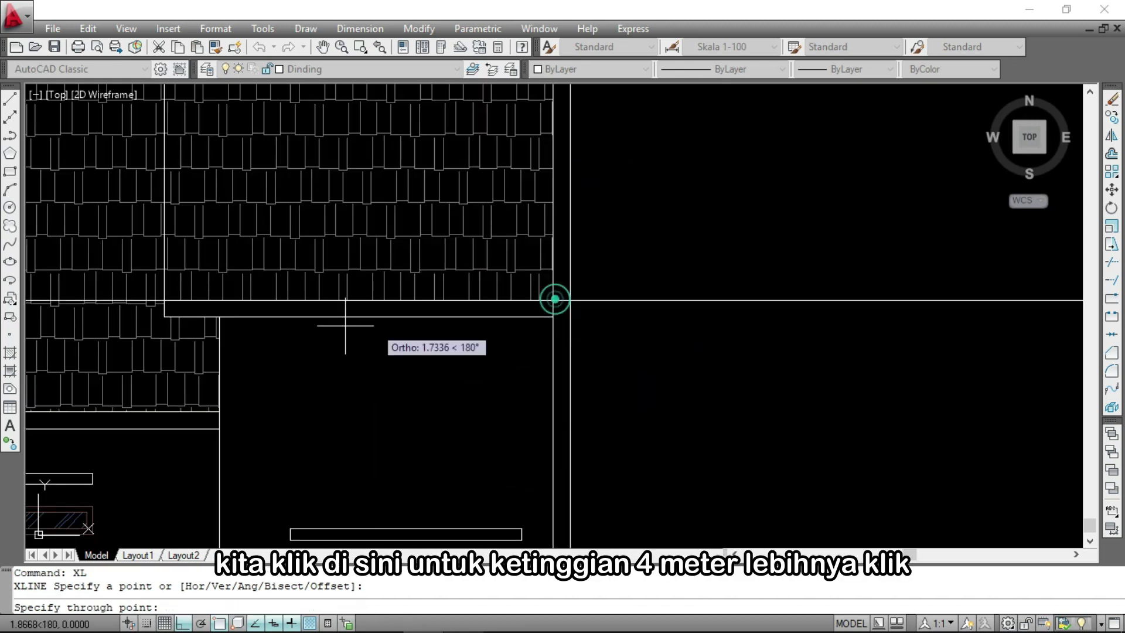
scroll(345, 325, down, 5)
click(619, 317)
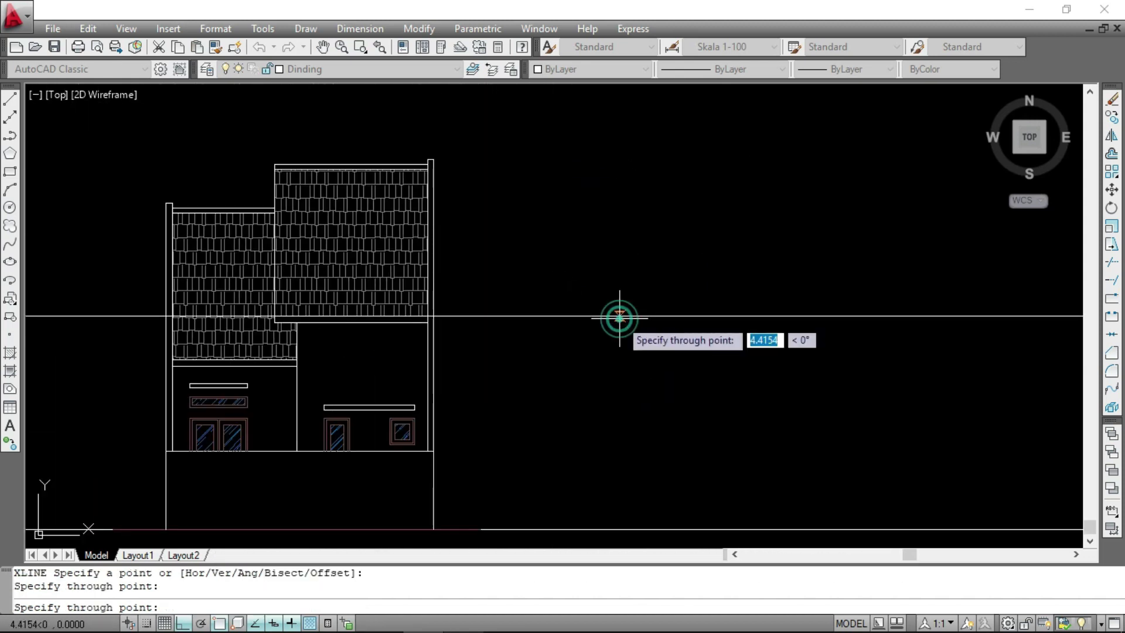
key(Return)
Trim the parts of the four vertical wall lines above the new construction line in the right side elevation
scroll(256, 310, down, 9)
scroll(680, 302, up, 4)
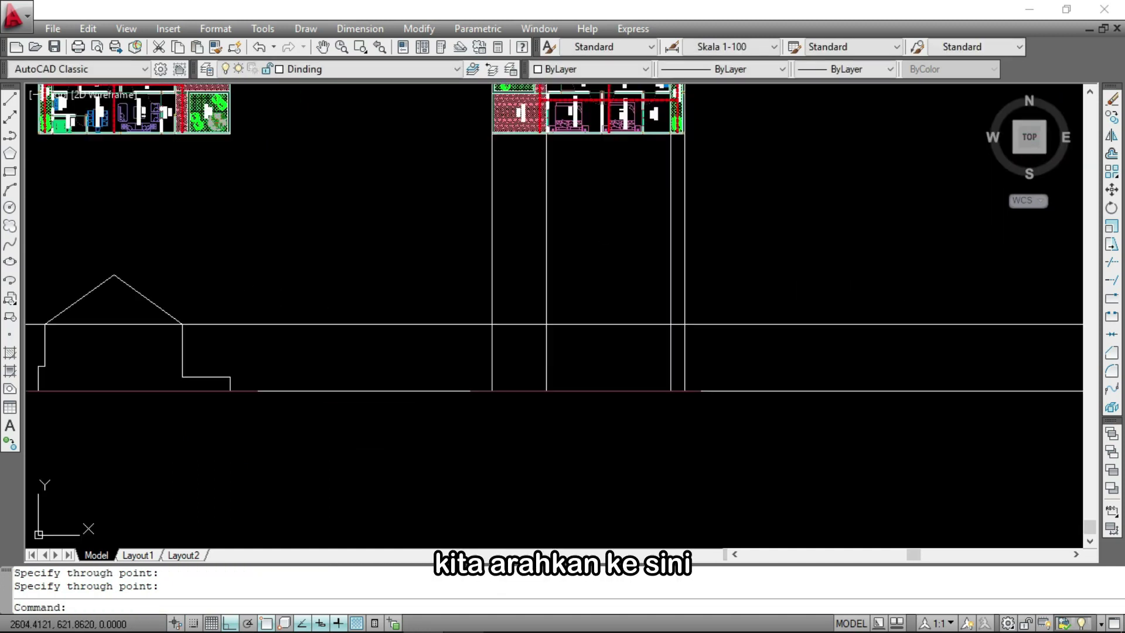
scroll(624, 316, up, 3)
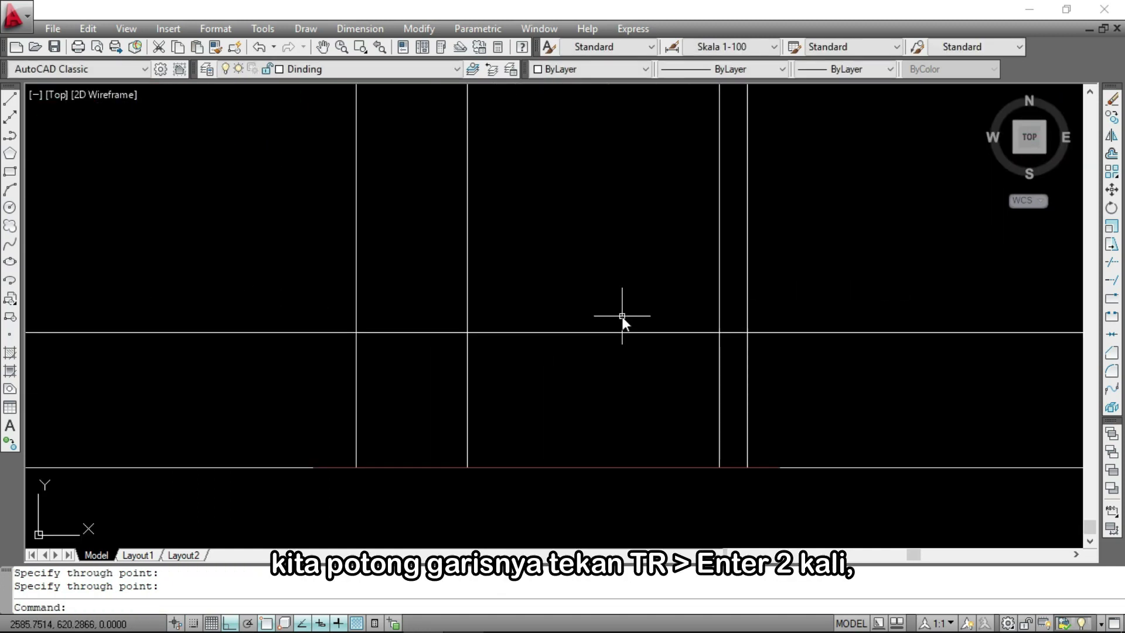
text(tr)
key(Return)
key(Return)
click(786, 300)
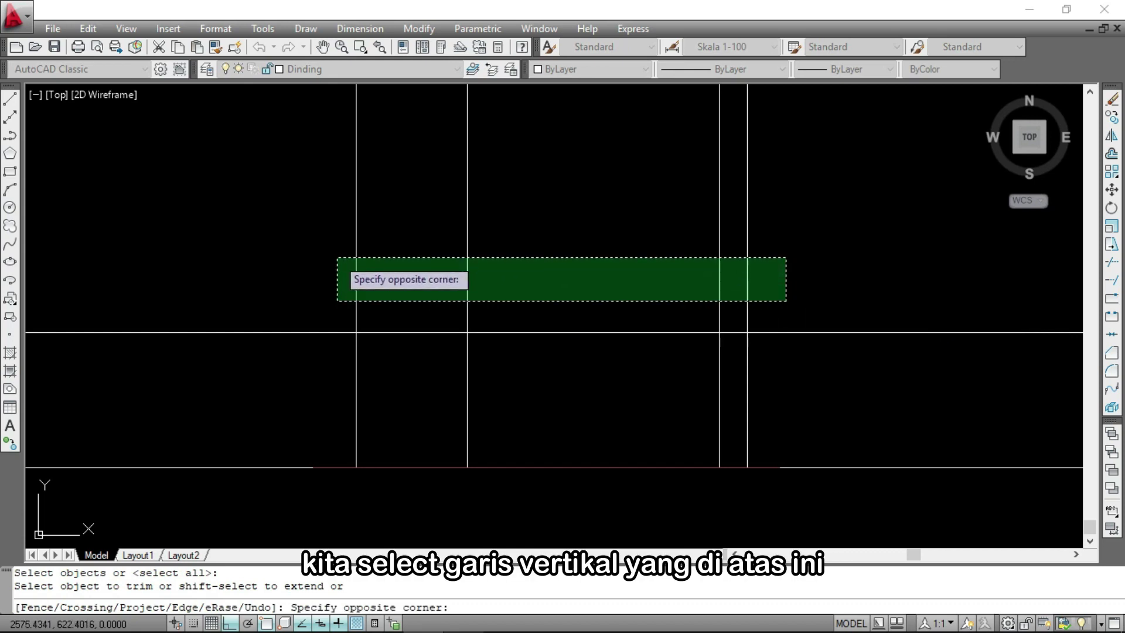
click(338, 258)
key(Return)
scroll(437, 307, down, 1)
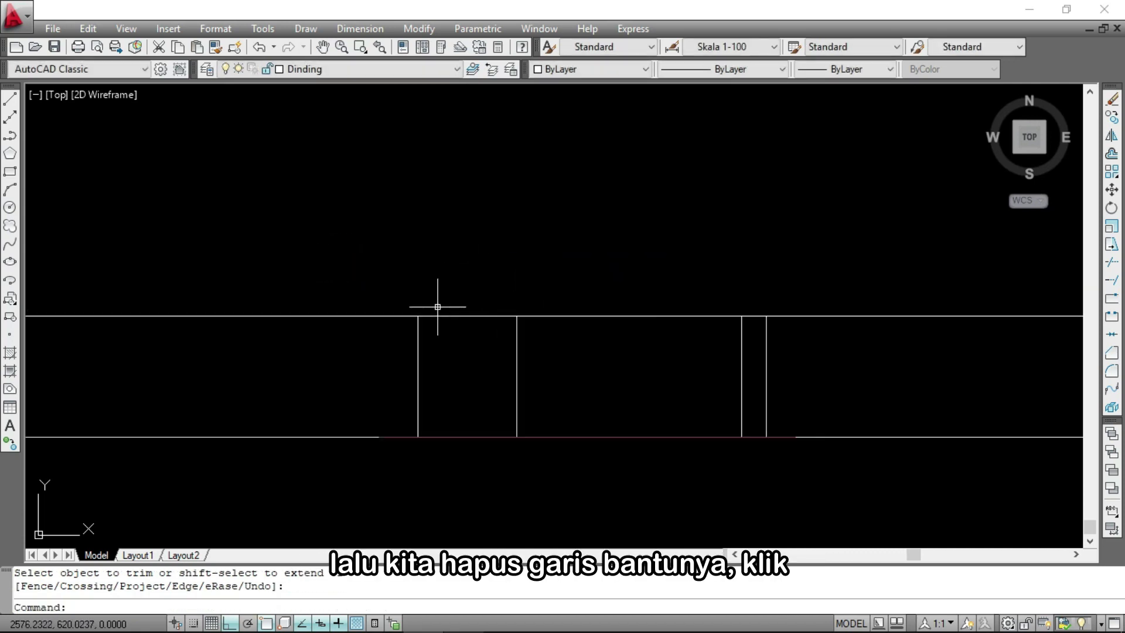
Erase the horizontal construction line that marks the higher wall height
click(371, 328)
click(306, 256)
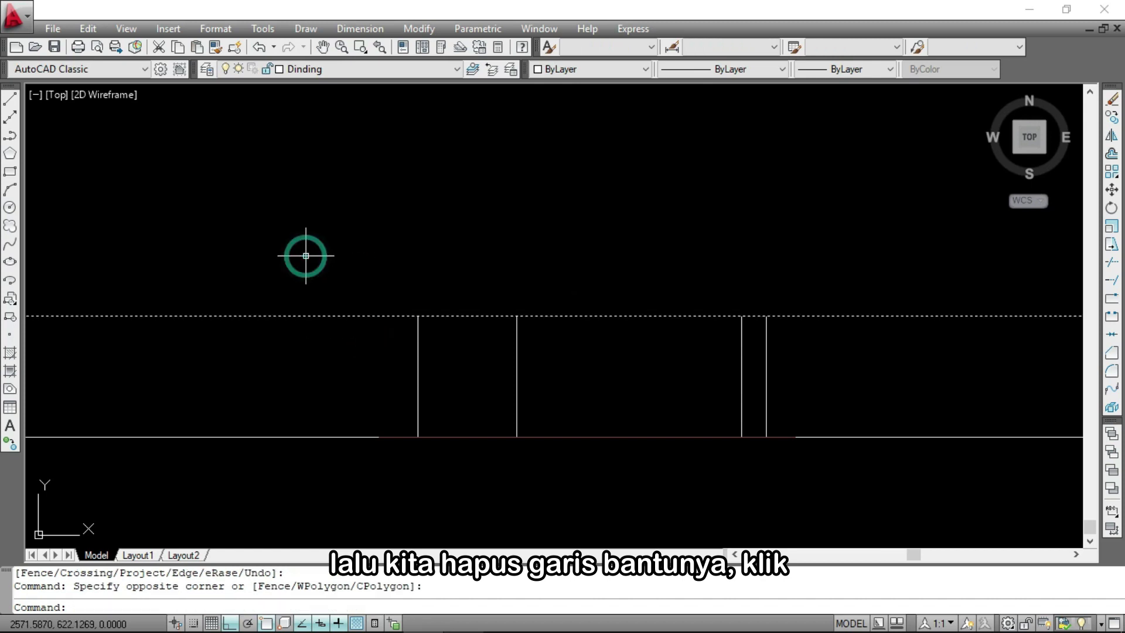
text(E)
key(Return)
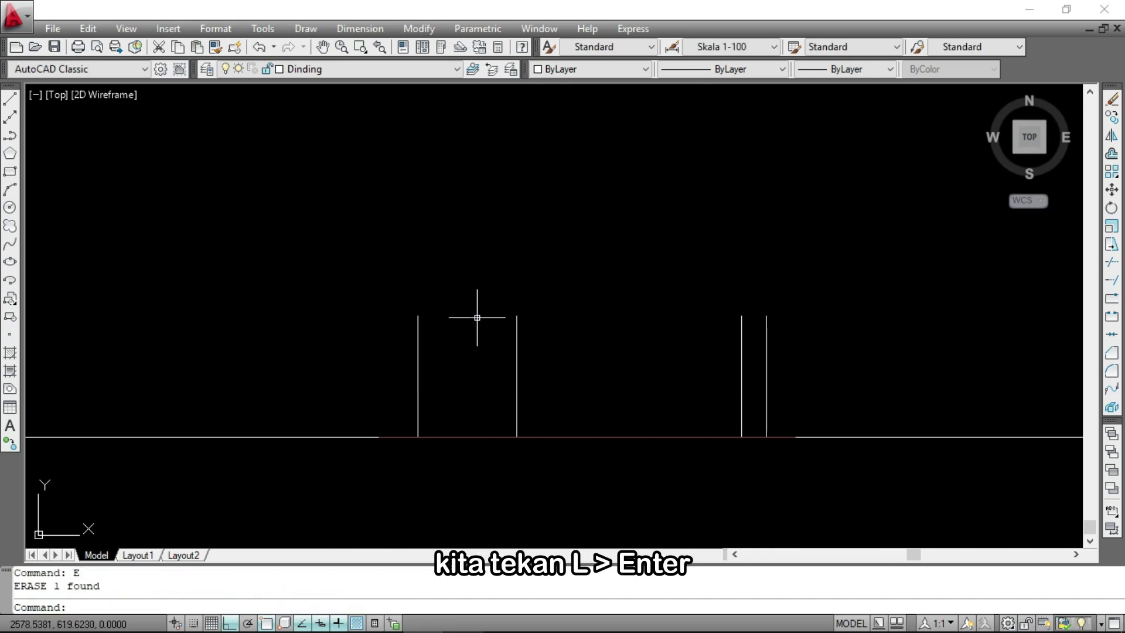
Draw a line from the plan's front house wall corner down to the matching wall line's top, and across to the rear house wall line's top
text(L)
key(Return)
scroll(504, 293, down, 3)
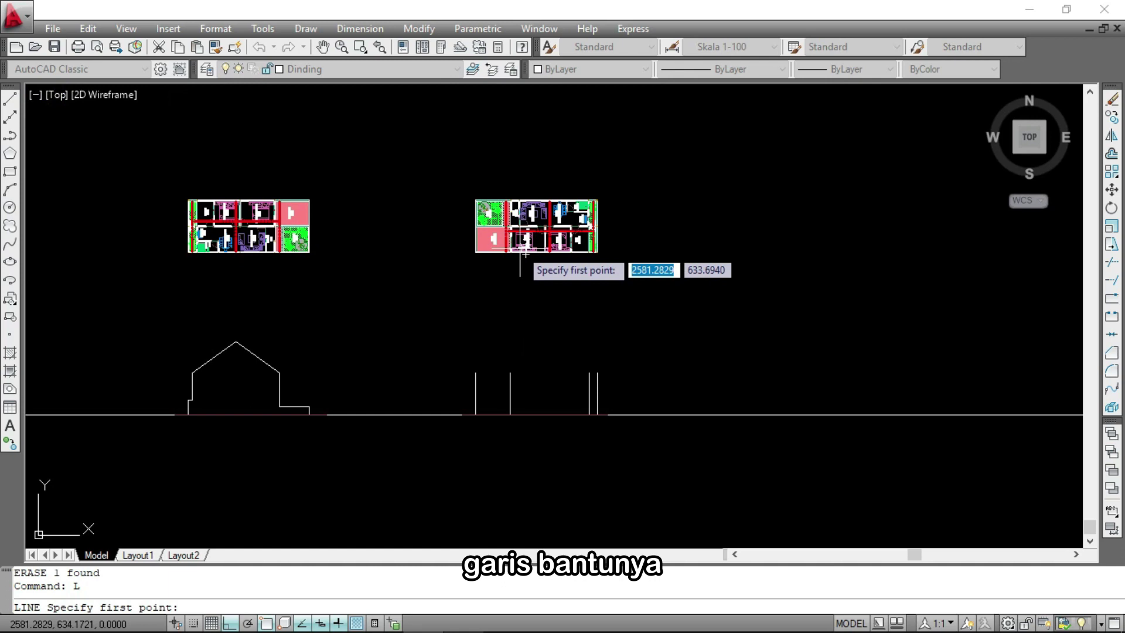
scroll(513, 266, up, 6)
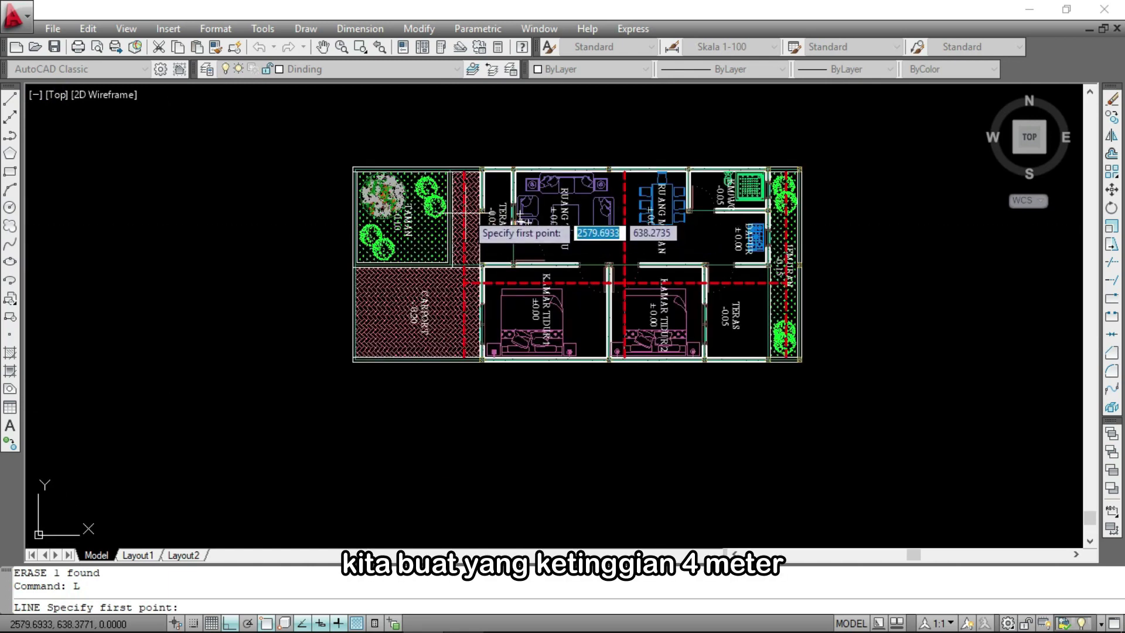
scroll(735, 214, down, 5)
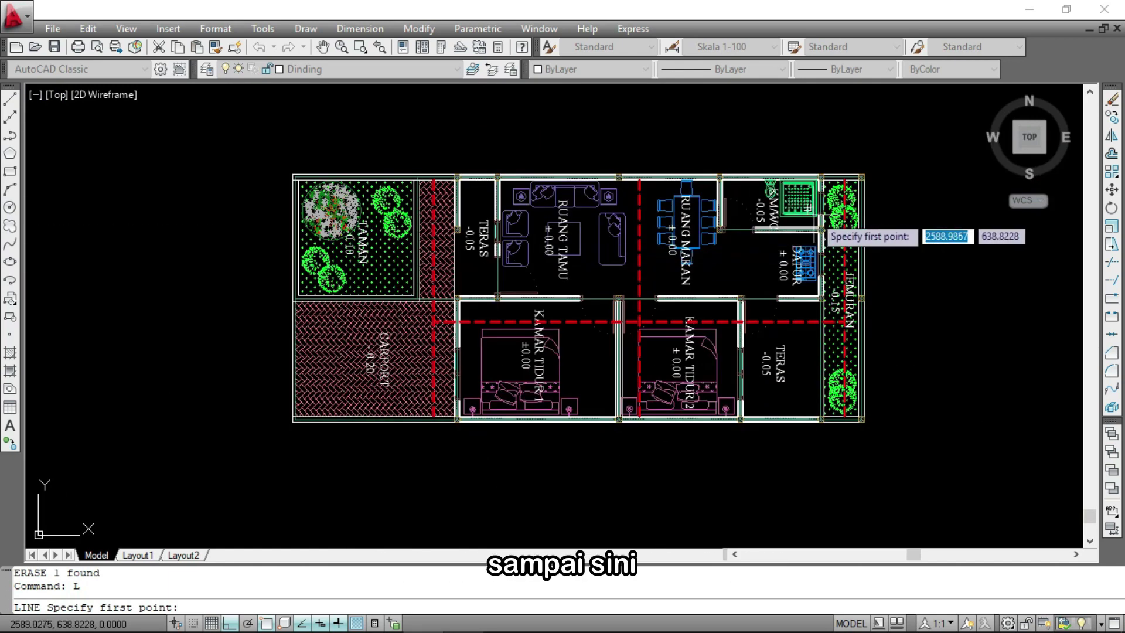
scroll(565, 219, down, 3)
scroll(519, 257, up, 7)
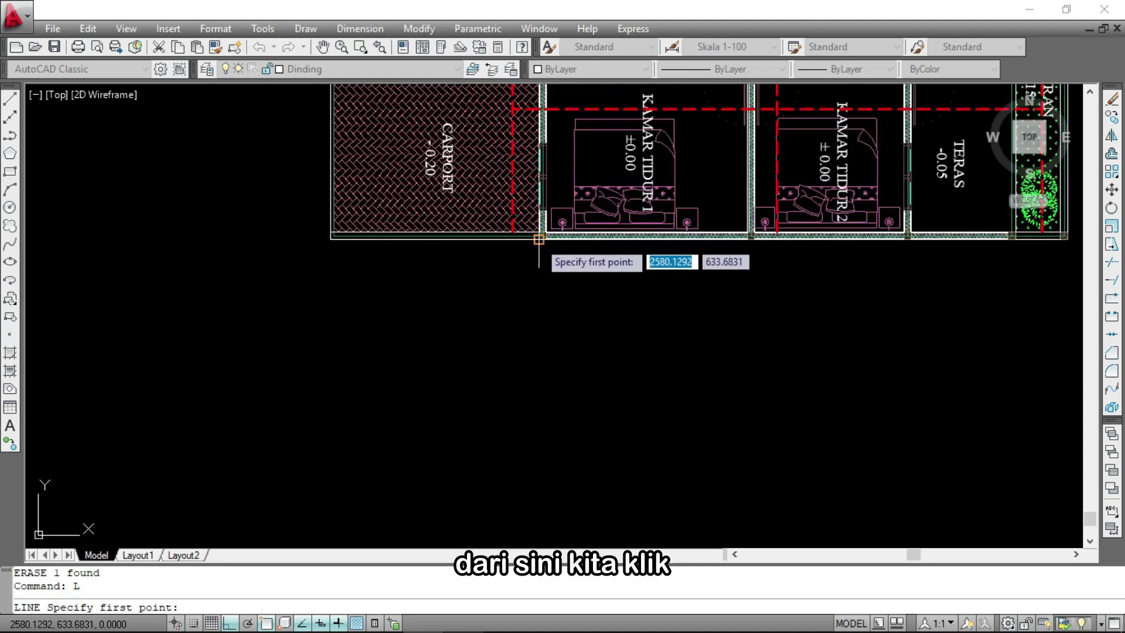
click(538, 240)
scroll(515, 208, down, 2)
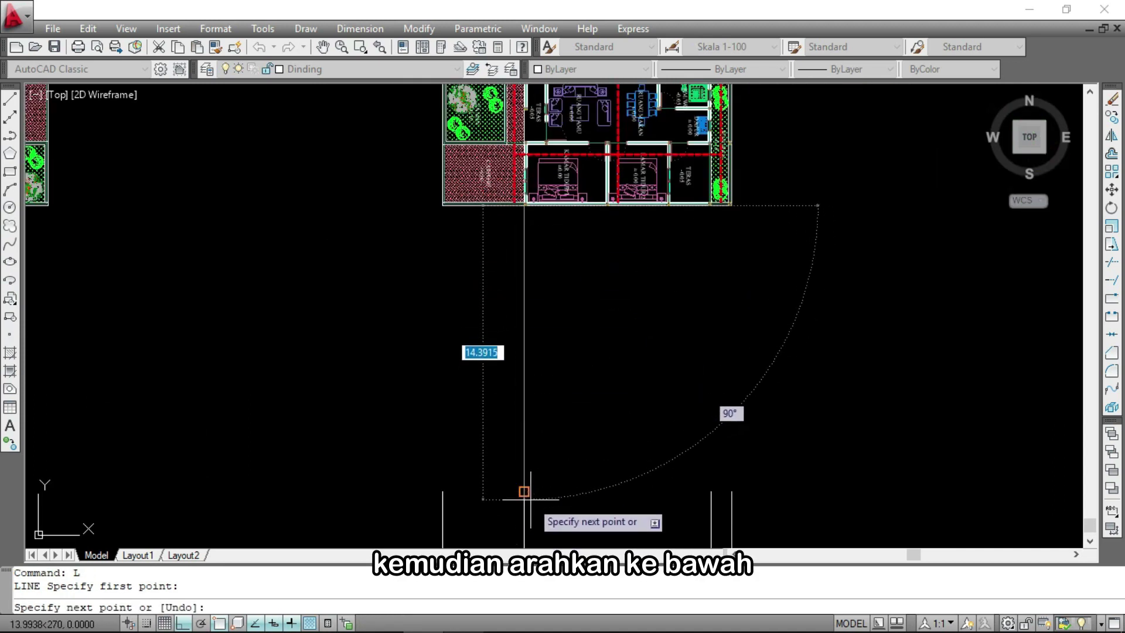
click(524, 494)
click(710, 491)
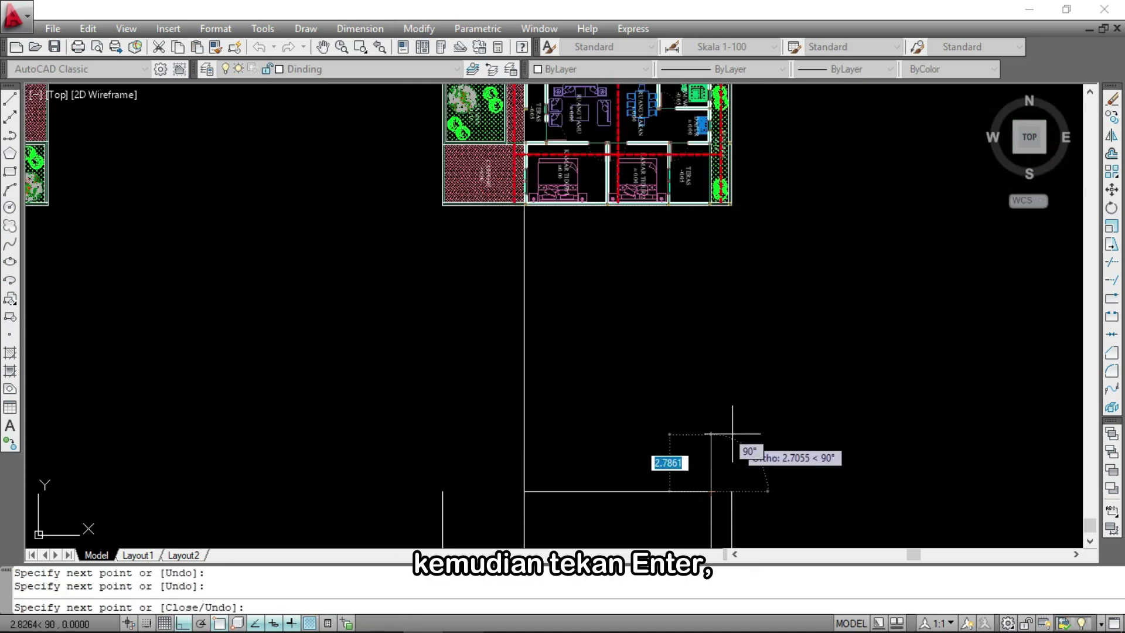
key(Return)
Erase the vertical helper line between the floor plan and the top of the front house wall
click(507, 244)
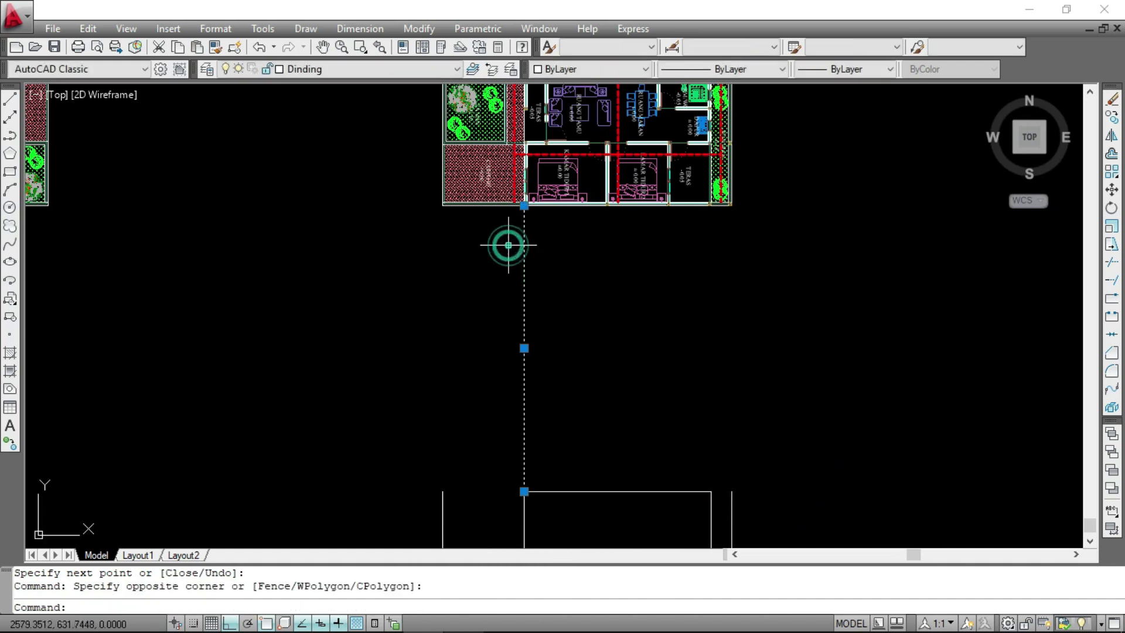
scroll(531, 464, up, 2)
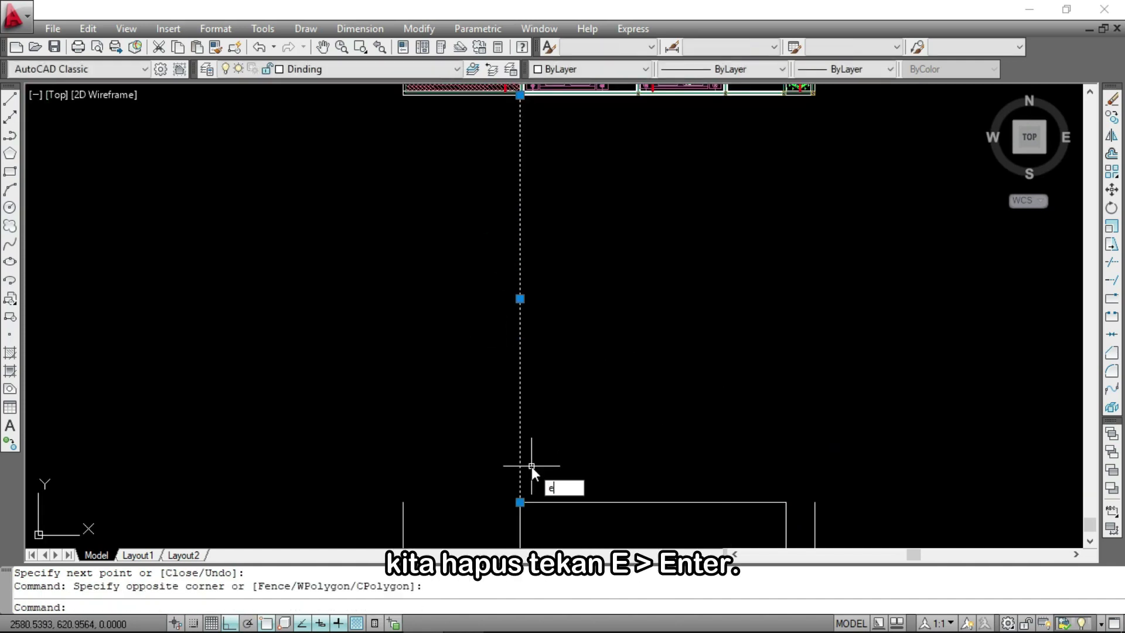
key(Return)
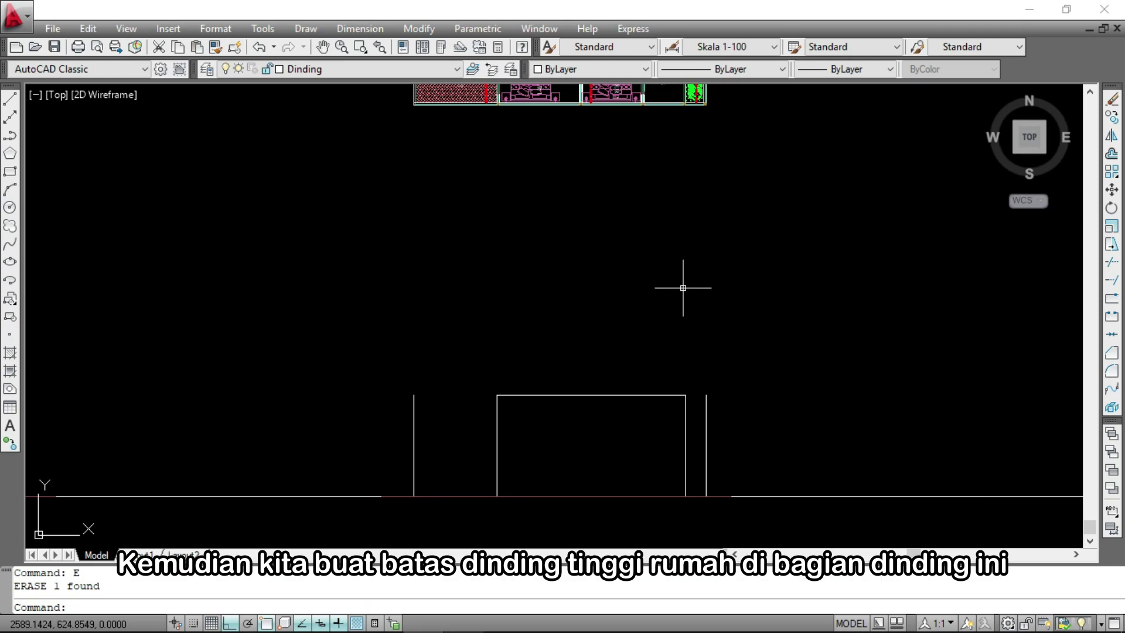
Draw a horizontal construction line through the lower corner of the lower tiled roof on the rear elevation, at the 3-metre-plus wall height
scroll(661, 338, down, 2)
scroll(588, 246, up, 3)
scroll(641, 282, down, 2)
middle_drag(715, 298, 554, 313)
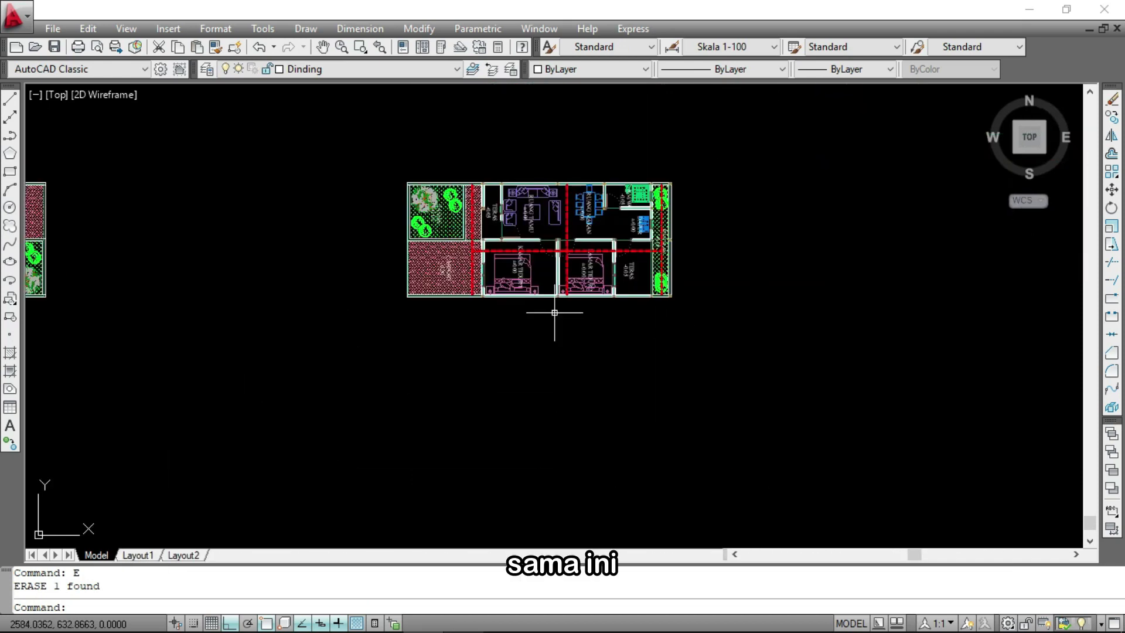
scroll(649, 305, up, 4)
scroll(654, 272, down, 3)
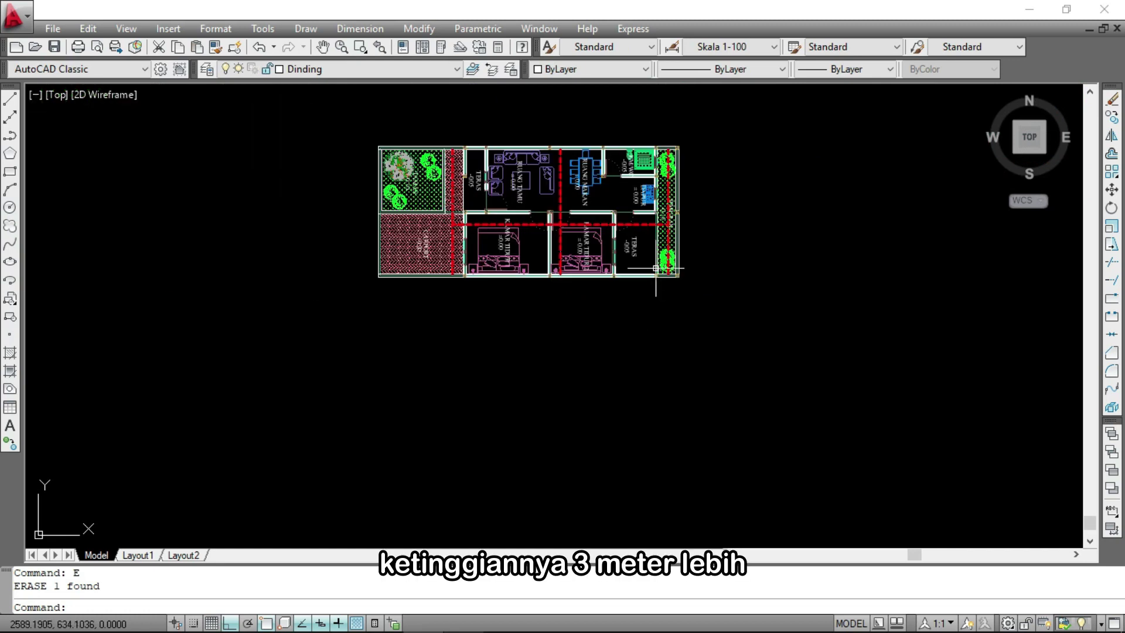
scroll(656, 277, down, 6)
scroll(271, 322, up, 4)
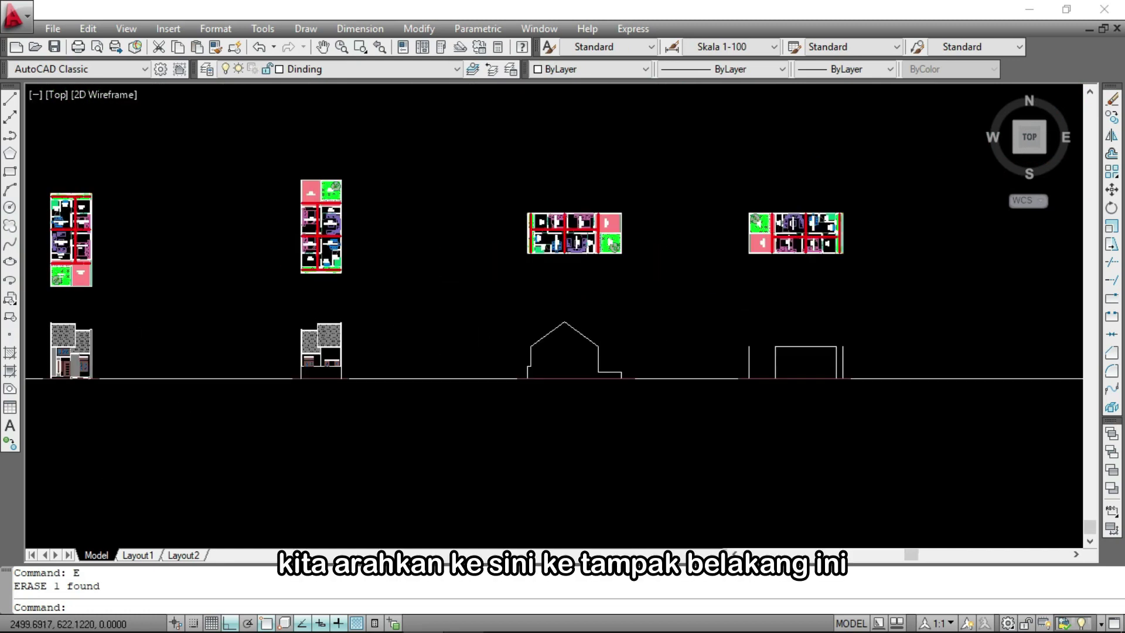
scroll(323, 351, up, 5)
scroll(404, 258, up, 2)
text(xl)
key(Return)
scroll(422, 261, down, 2)
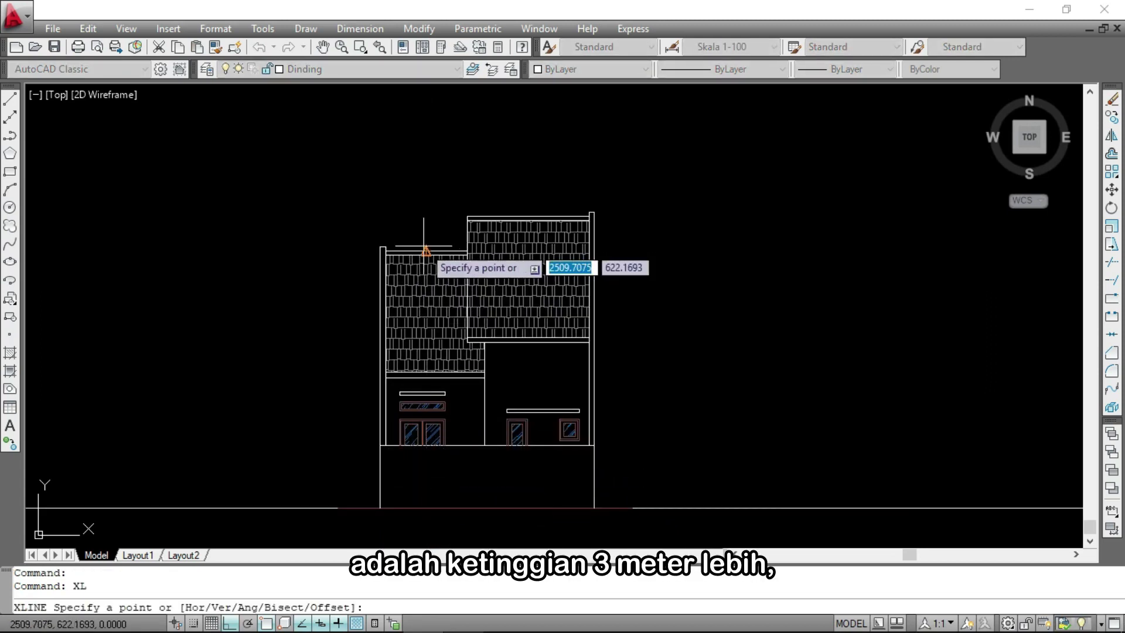
scroll(492, 396, up, 3)
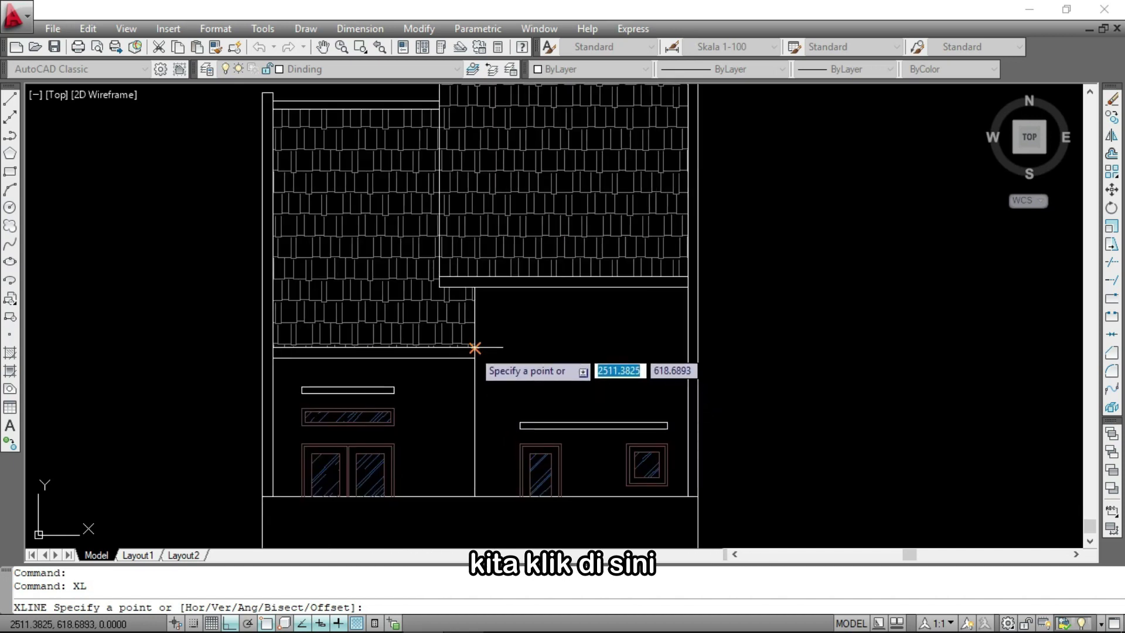
click(472, 349)
scroll(188, 347, down, 2)
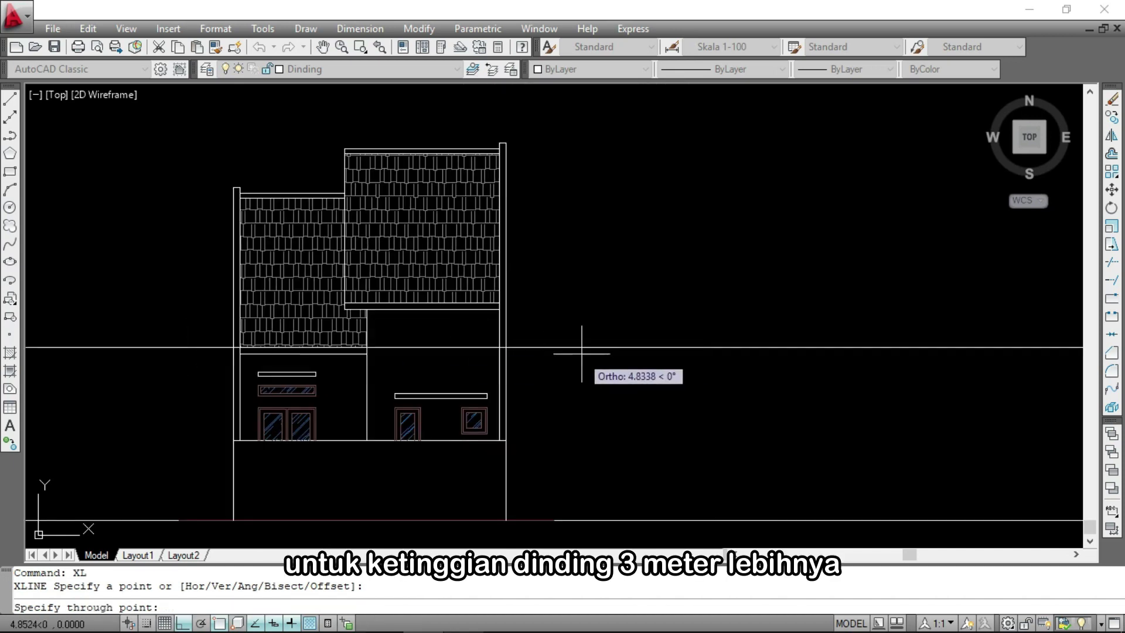
click(626, 334)
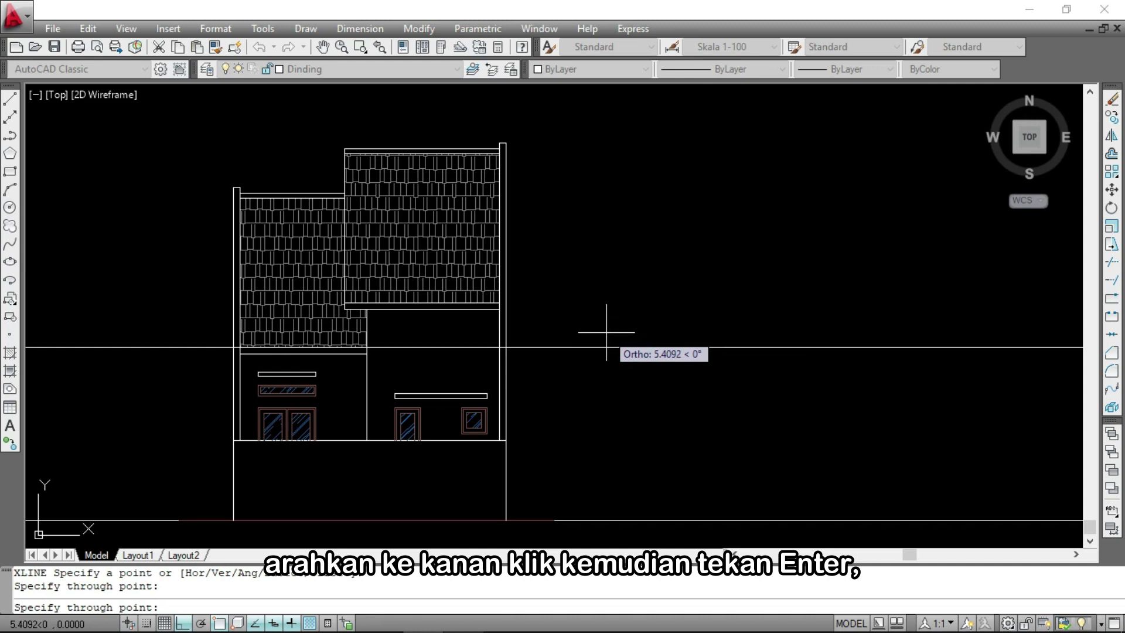
key(Return)
Draw a line from the plan's front house wall corner down to the lower height construction line, and across to the rear house wall line
scroll(293, 352, down, 10)
scroll(439, 353, up, 7)
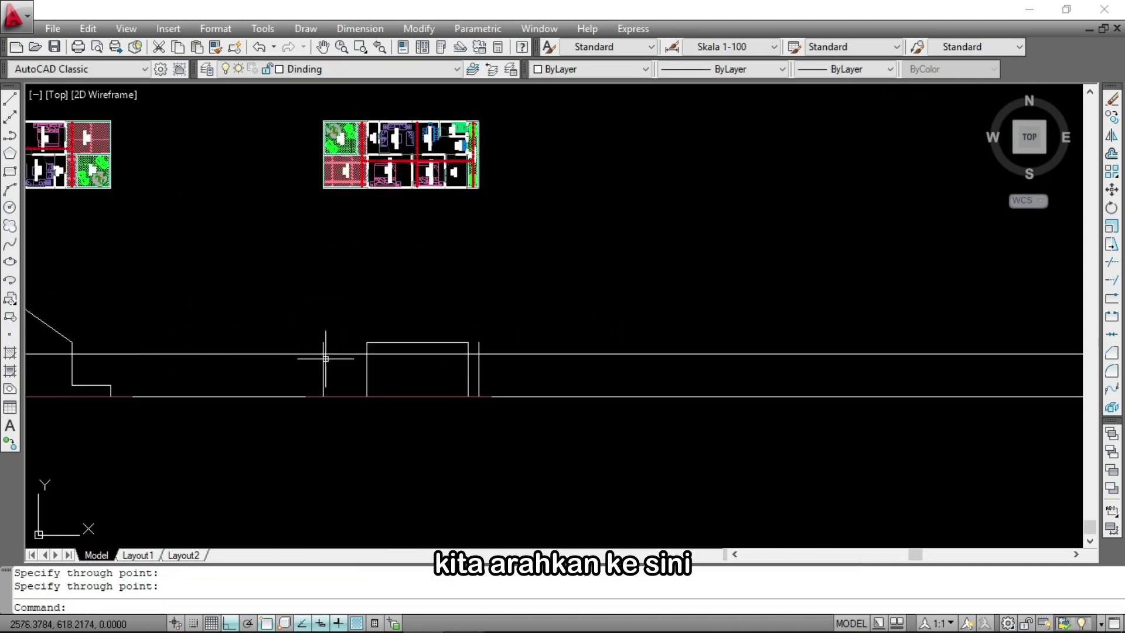
text(L)
key(Return)
scroll(354, 344, down, 5)
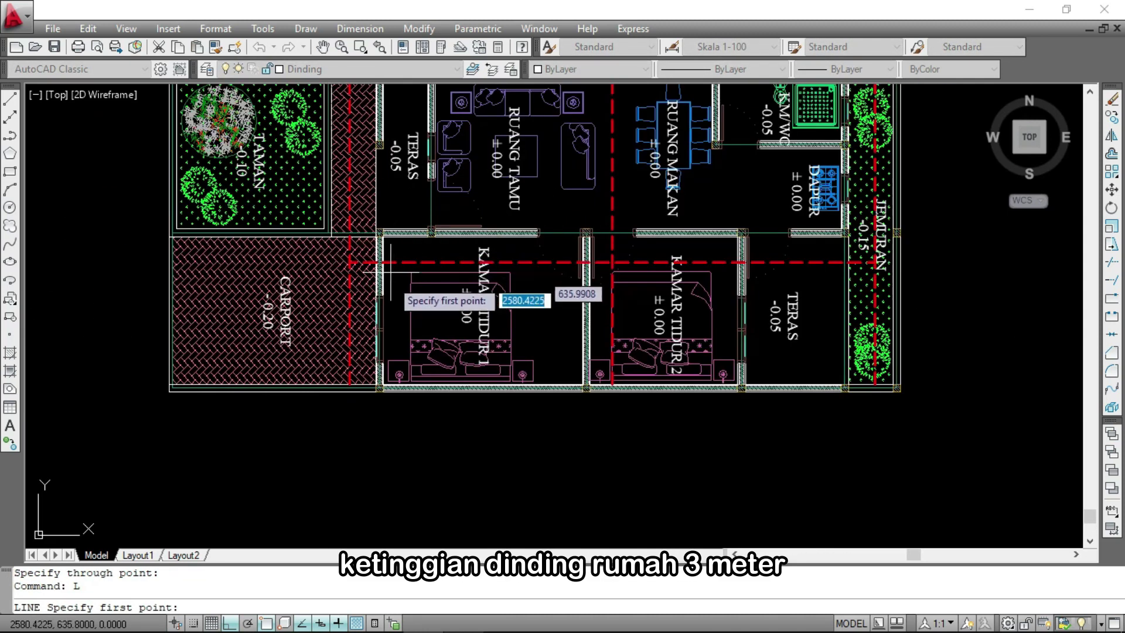
scroll(369, 399, up, 5)
scroll(362, 407, down, 2)
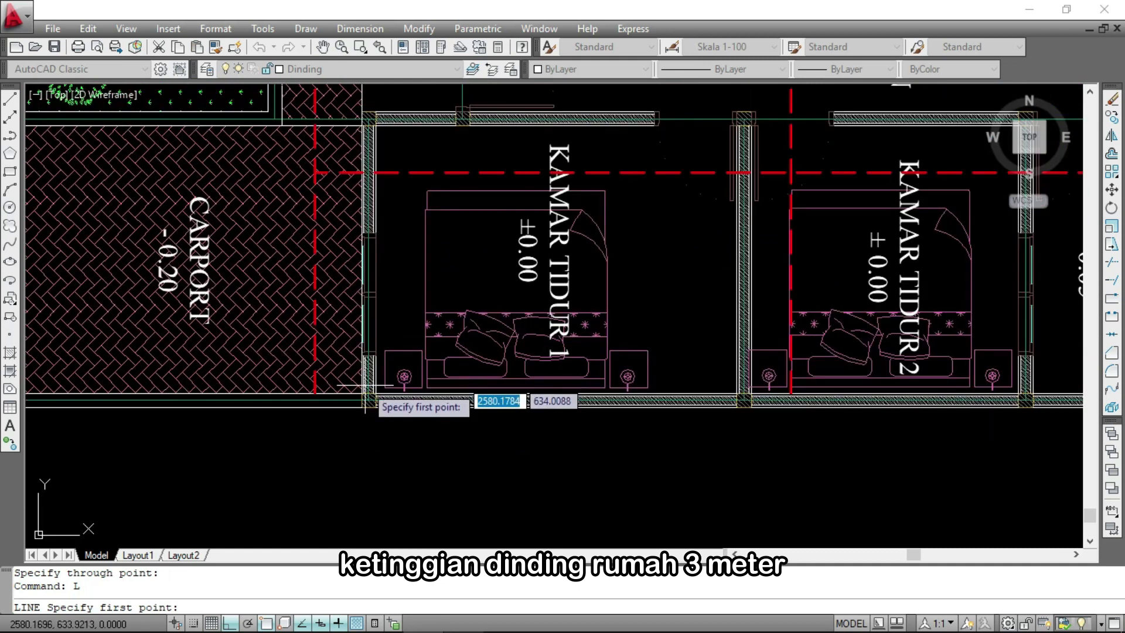
click(361, 407)
scroll(363, 405, down, 5)
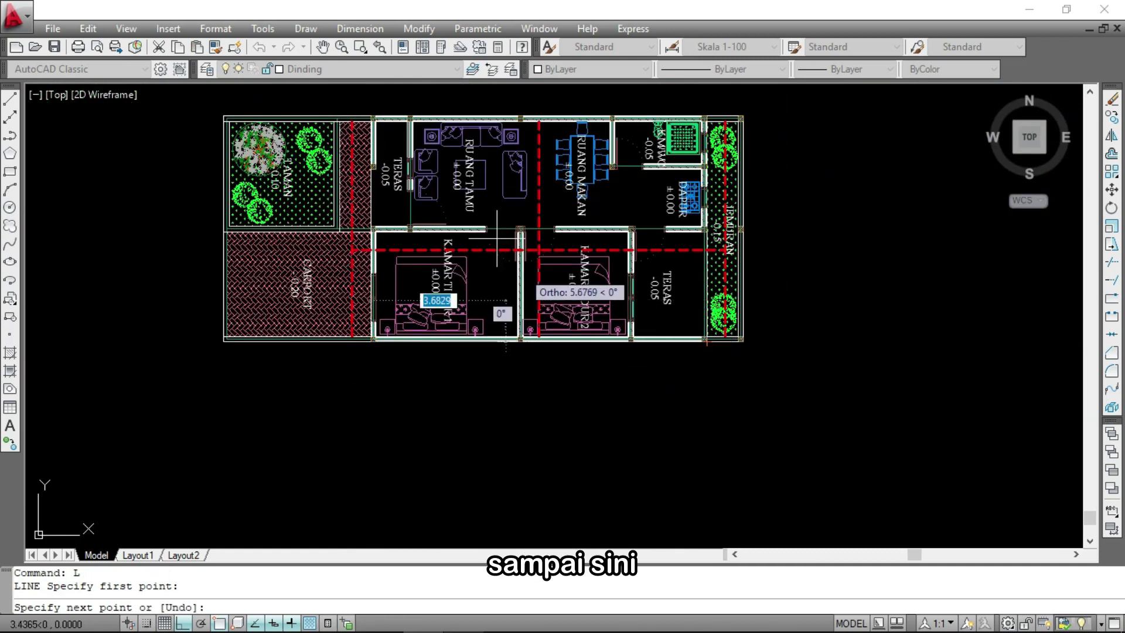
scroll(446, 317, down, 3)
scroll(434, 386, down, 2)
scroll(432, 402, up, 8)
click(435, 360)
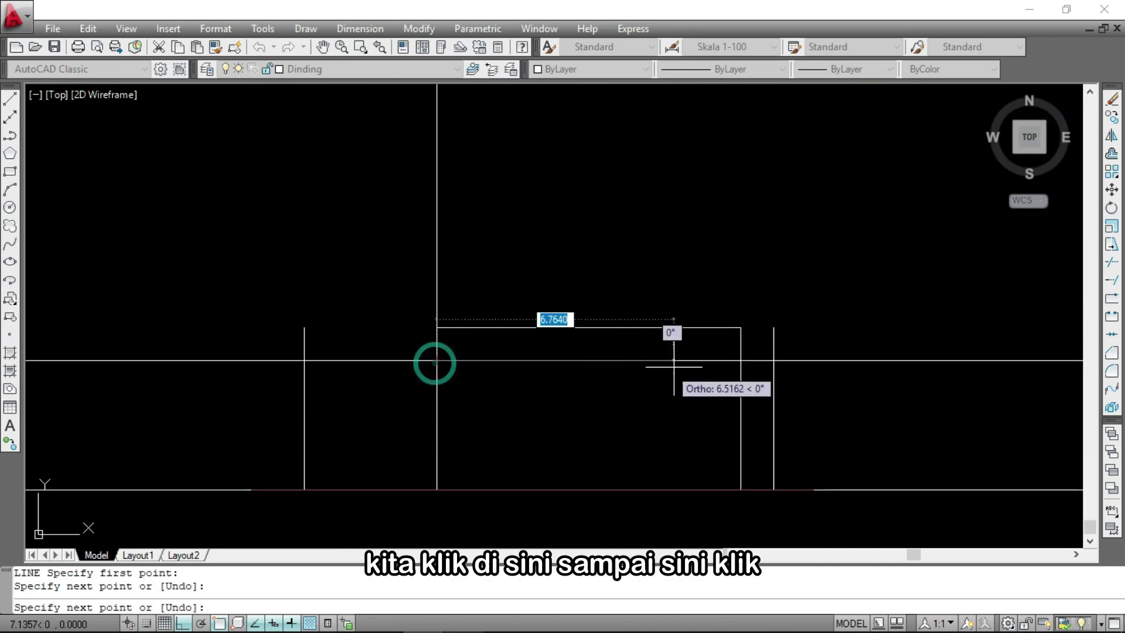
click(740, 361)
key(Return)
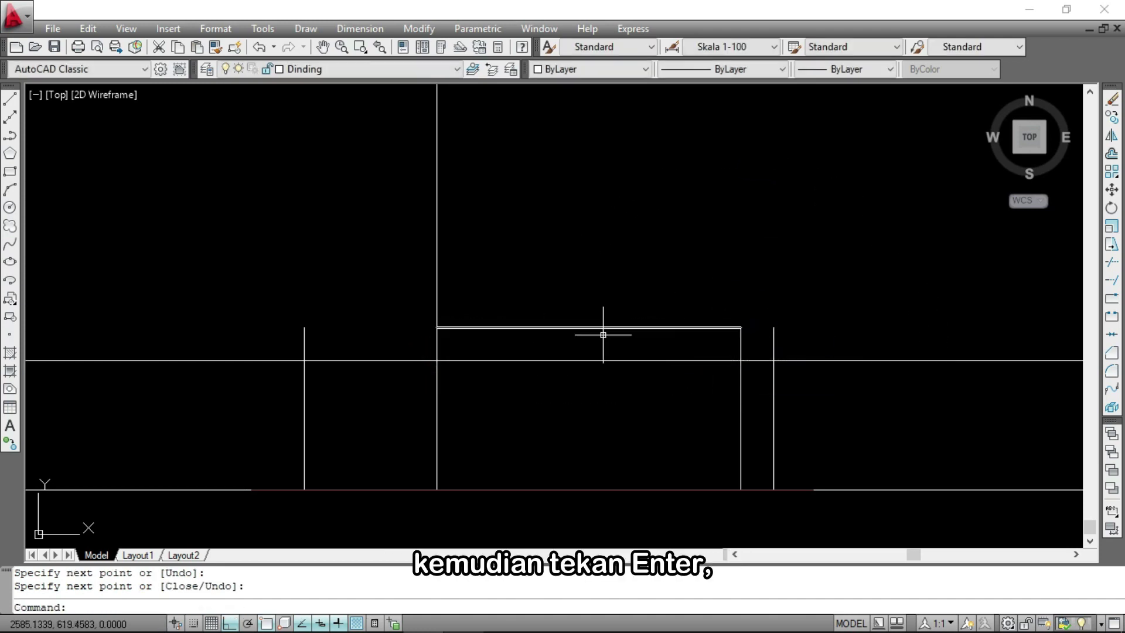
Erase the vertical and horizontal guide lines running past the outline of the flat-topped side elevation
scroll(490, 420, down, 2)
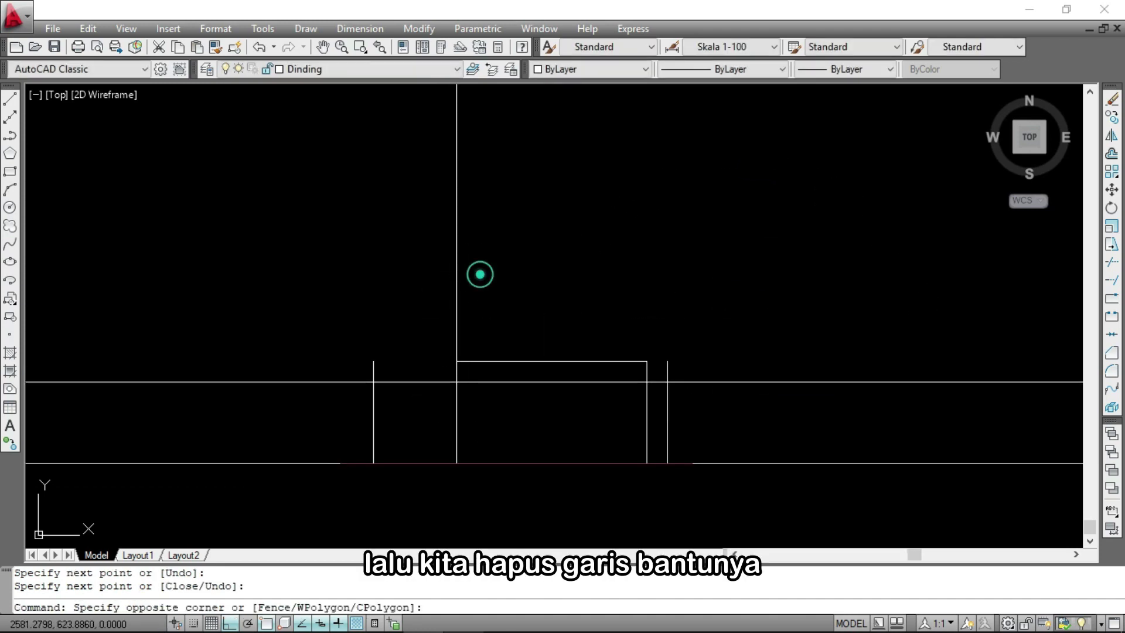
click(416, 246)
click(425, 386)
click(402, 348)
text(E)
key(Return)
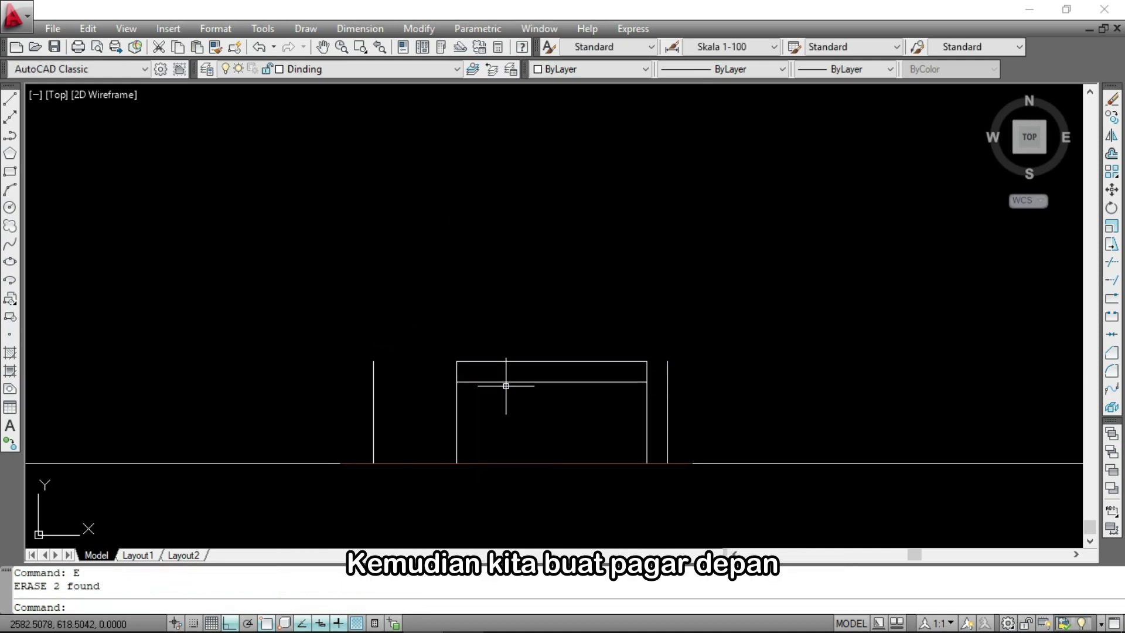
Draw a horizontal construction line through the top of the front fence in the gabled elevation, extending across the flat-topped elevation
text(XL)
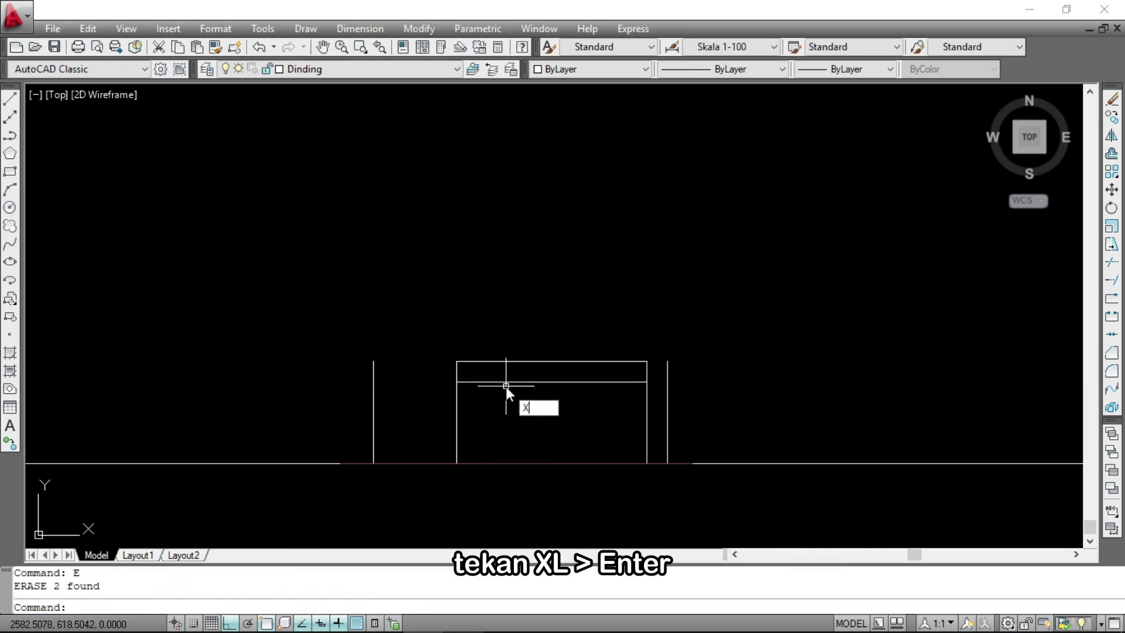
key(Return)
scroll(659, 389, down, 2)
scroll(380, 427, up, 4)
scroll(386, 422, up, 1)
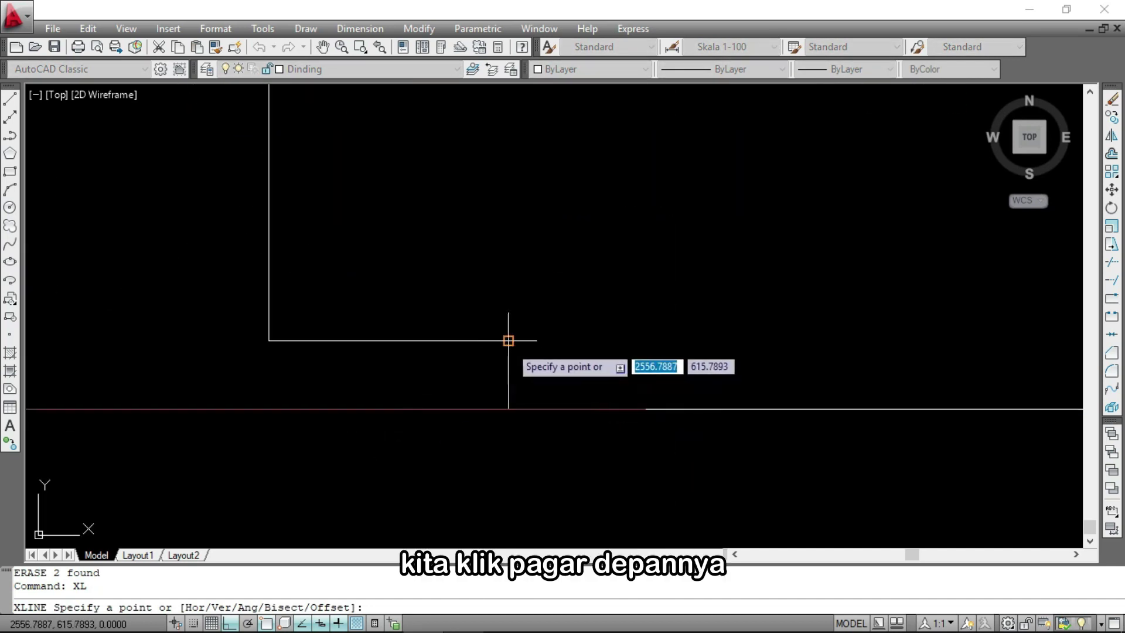
click(508, 340)
scroll(341, 369, down, 3)
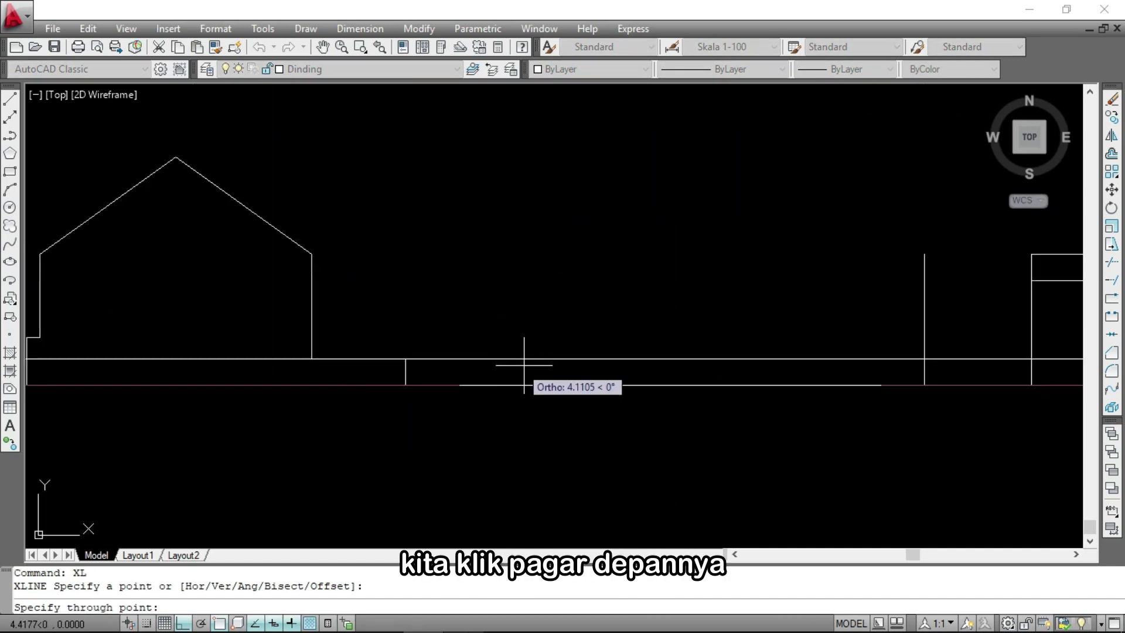
click(642, 360)
key(Return)
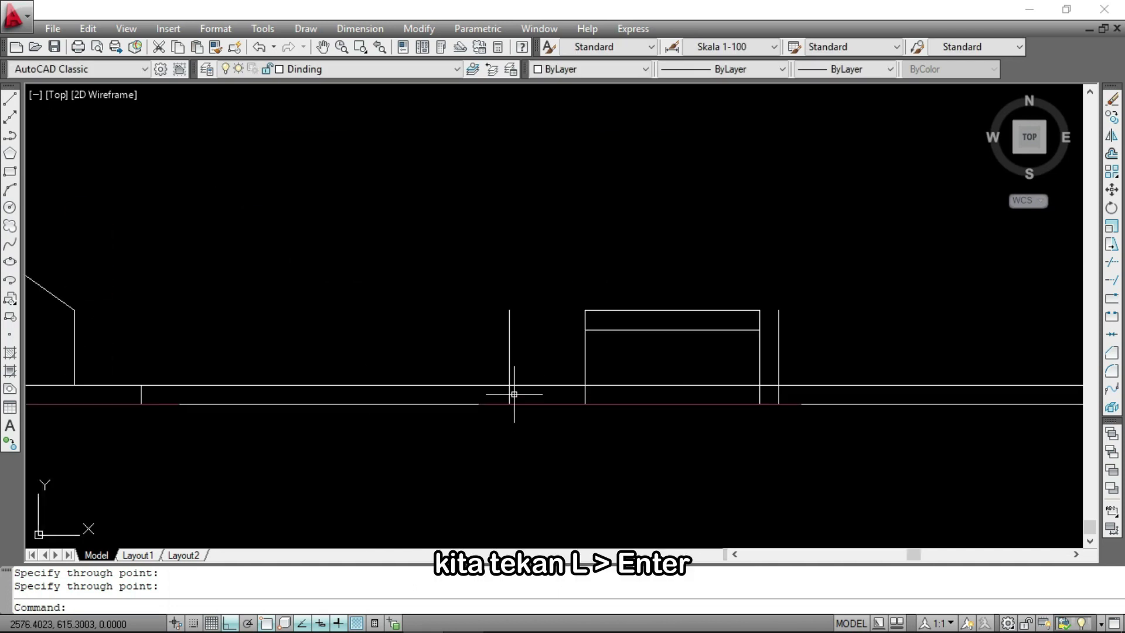
Draw a line from the house's front wall corner in the plan down to the fence-height guide, continuing horizontally to the front fence line
text(l)
key(Return)
scroll(514, 395, down, 5)
scroll(570, 307, up, 10)
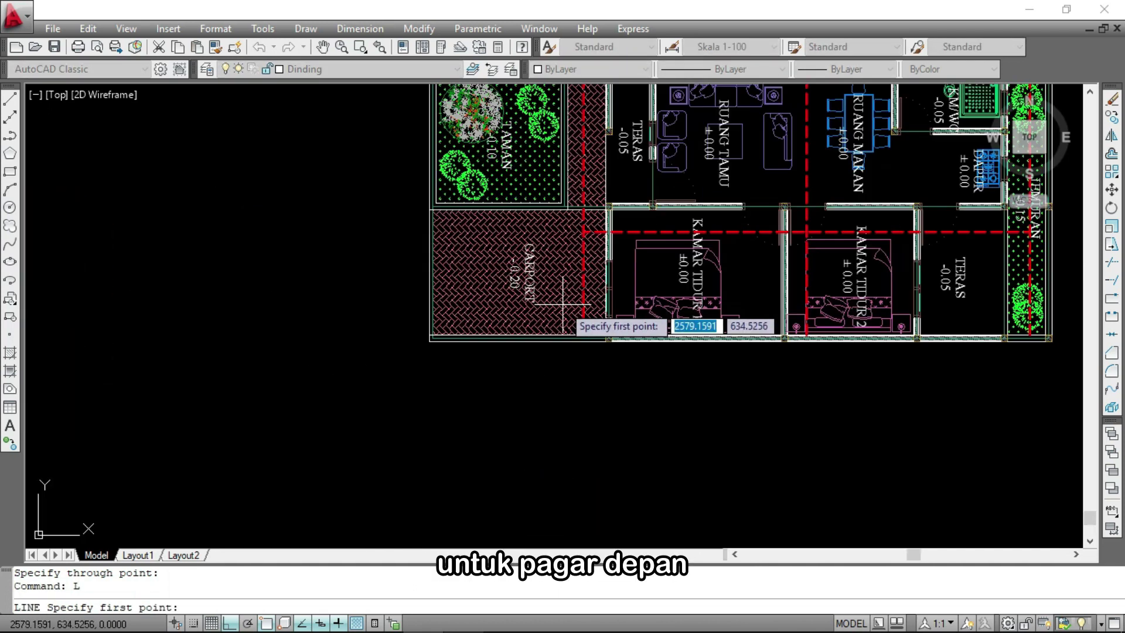
click(633, 317)
scroll(609, 246, down, 6)
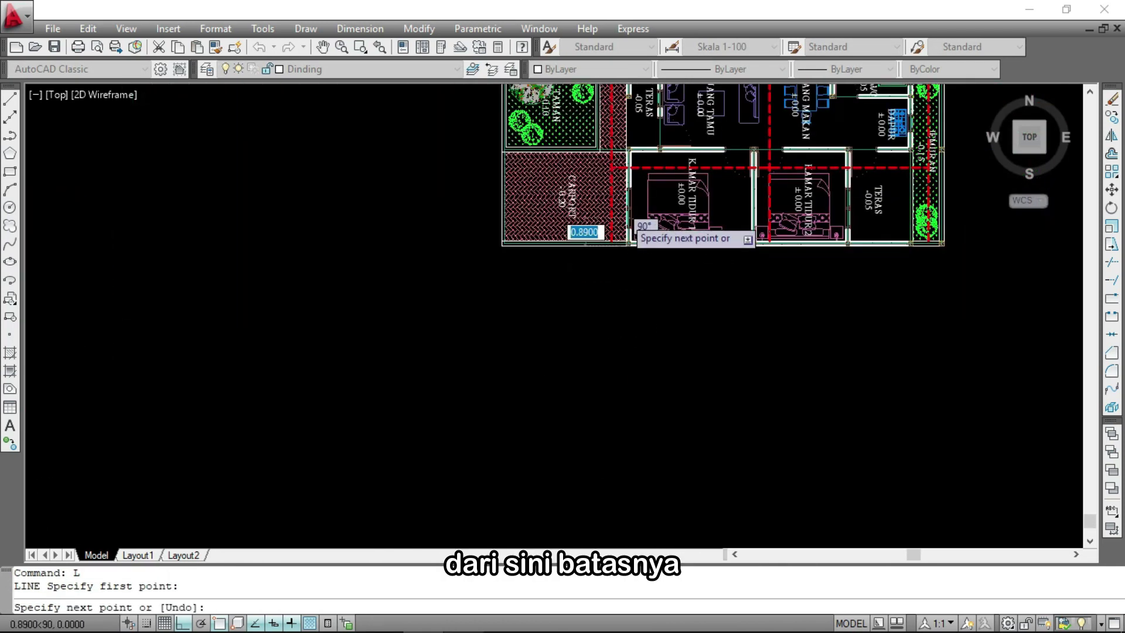
scroll(626, 460, up, 6)
click(624, 420)
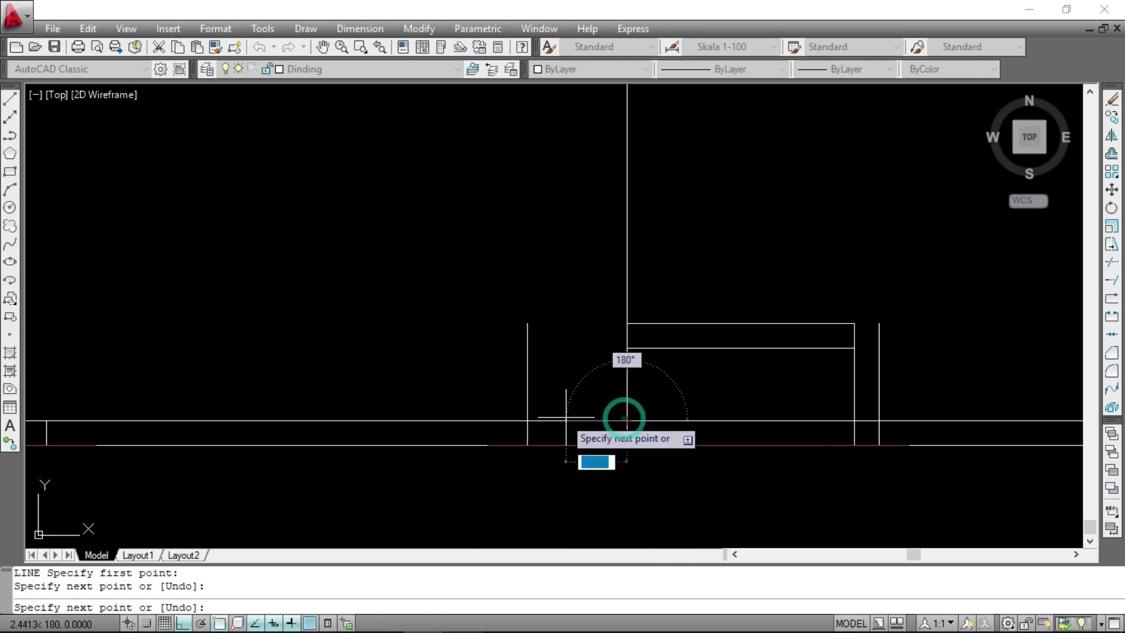
click(527, 421)
key(Return)
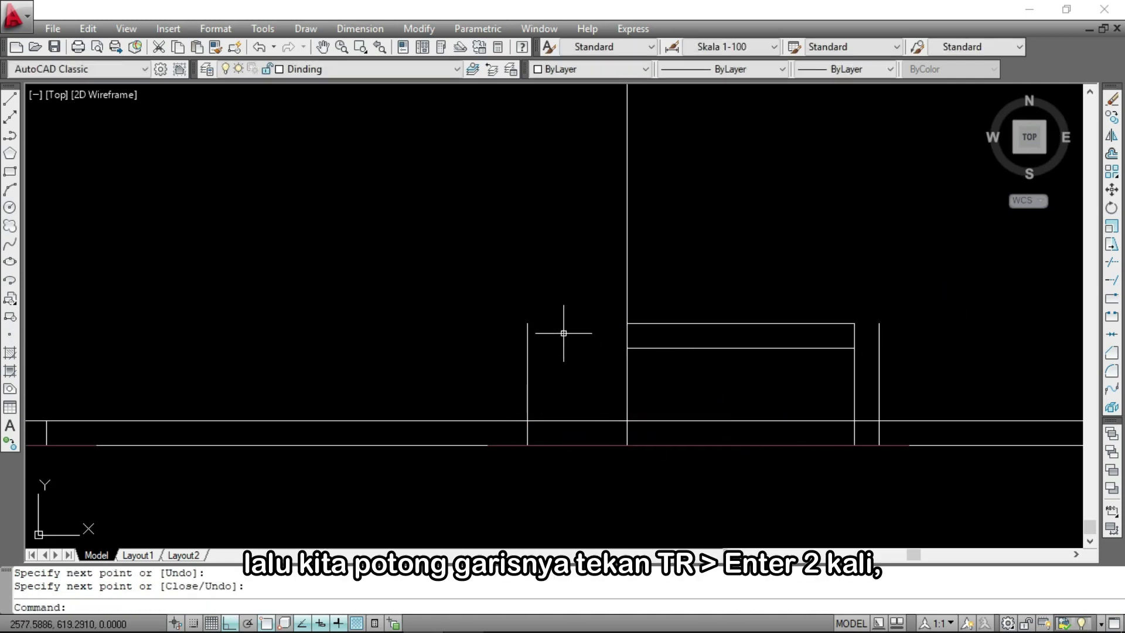
Trim the front fence line above the fence-height guide and the front wall line below it
text(tr)
key(Return)
key(Return)
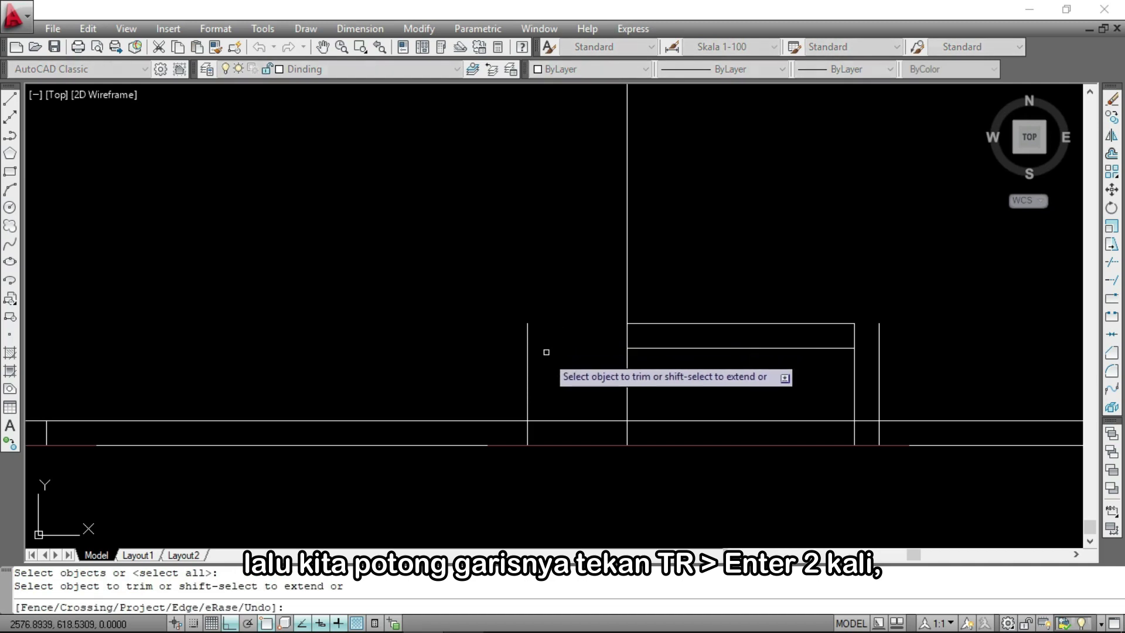
click(527, 377)
click(625, 434)
key(Return)
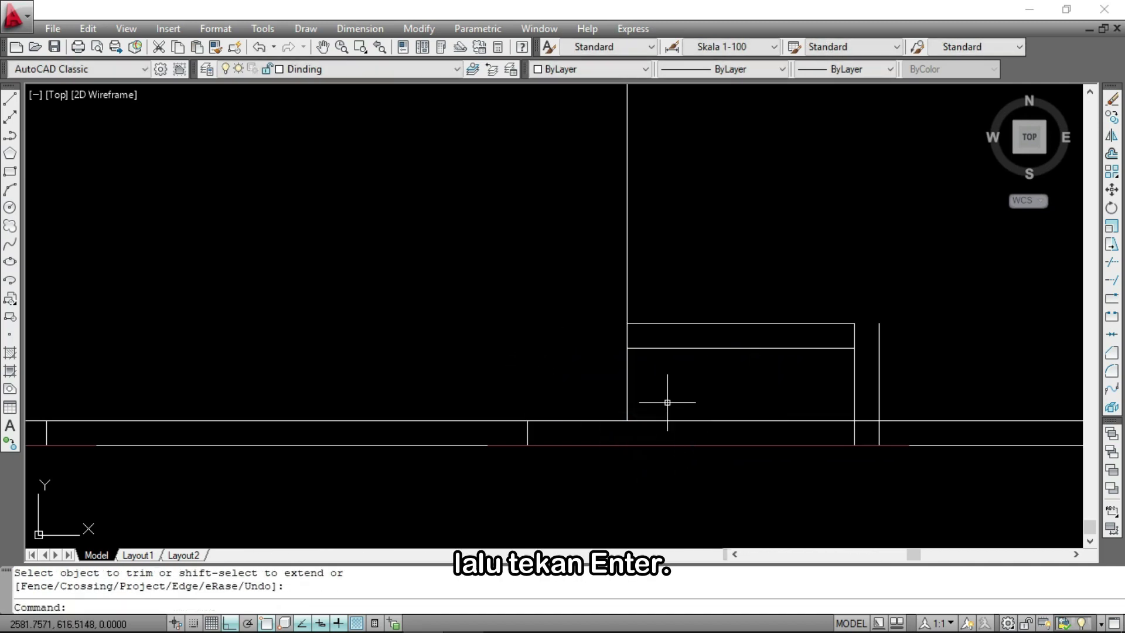
scroll(504, 427, up, 3)
scroll(528, 385, down, 2)
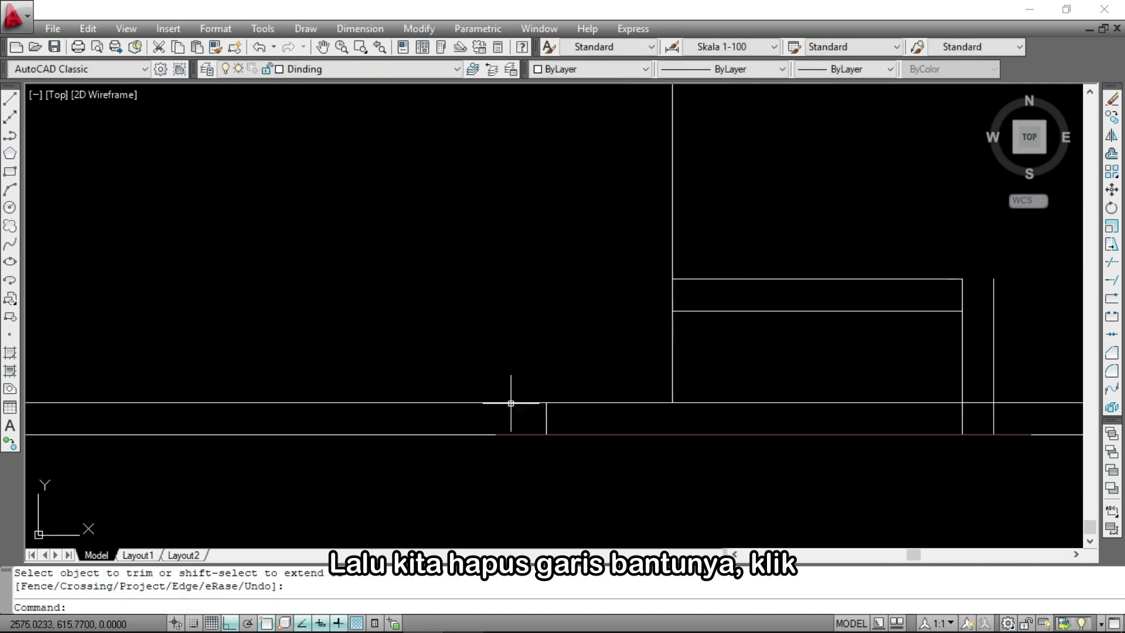
Erase the horizontal fence-height guide and the vertical projection line at the house's front wall
click(457, 354)
click(754, 229)
click(581, 193)
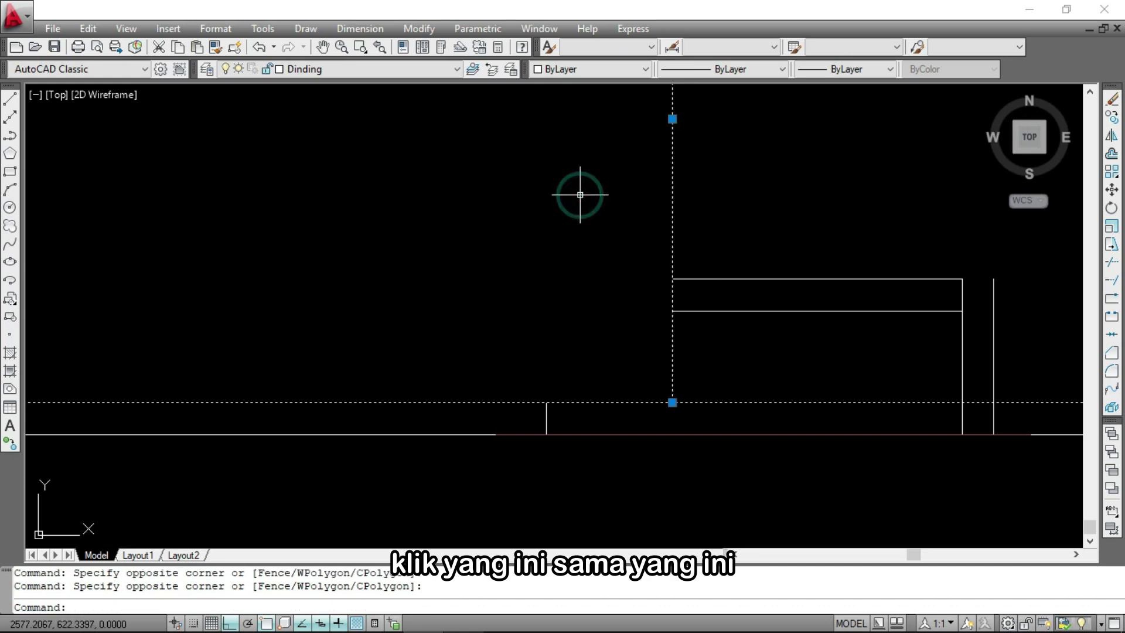
text(e)
key(Return)
scroll(569, 268, down, 6)
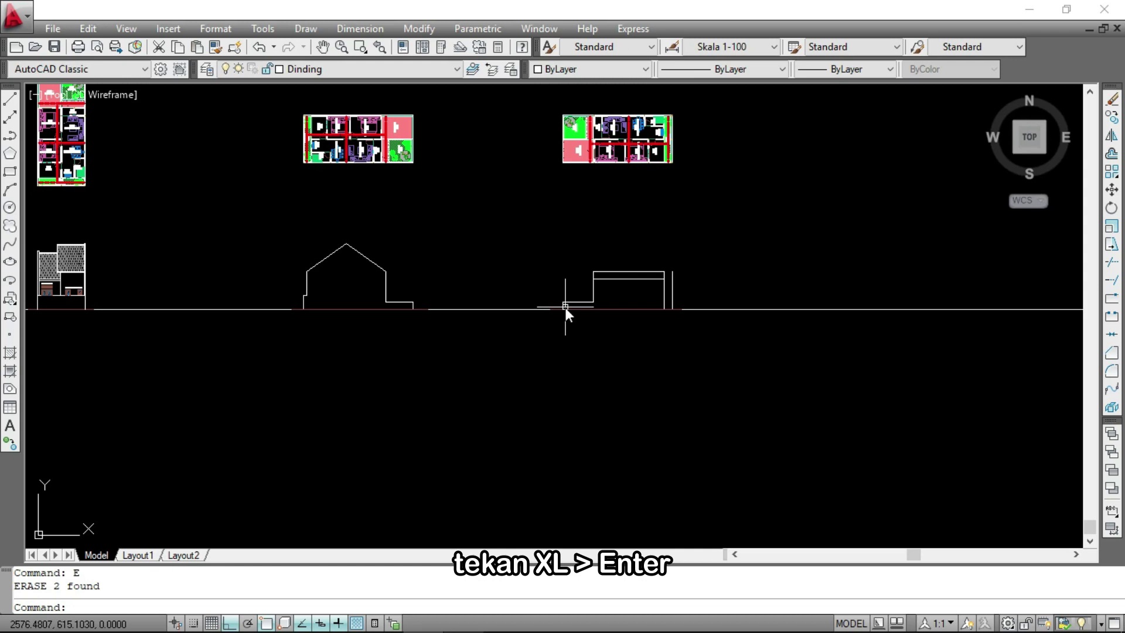
Draw a horizontal construction line through the top of the rear fence in the gabled elevation, extending across the flat-topped elevation
text(xl)
key(Return)
scroll(287, 301, up, 8)
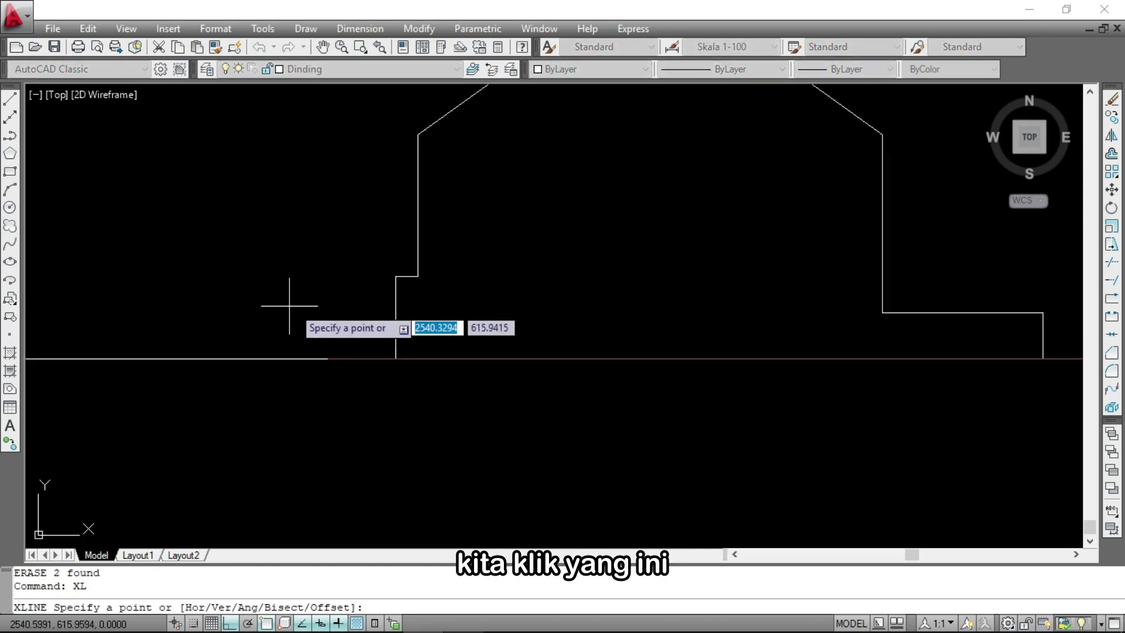
click(394, 276)
click(739, 257)
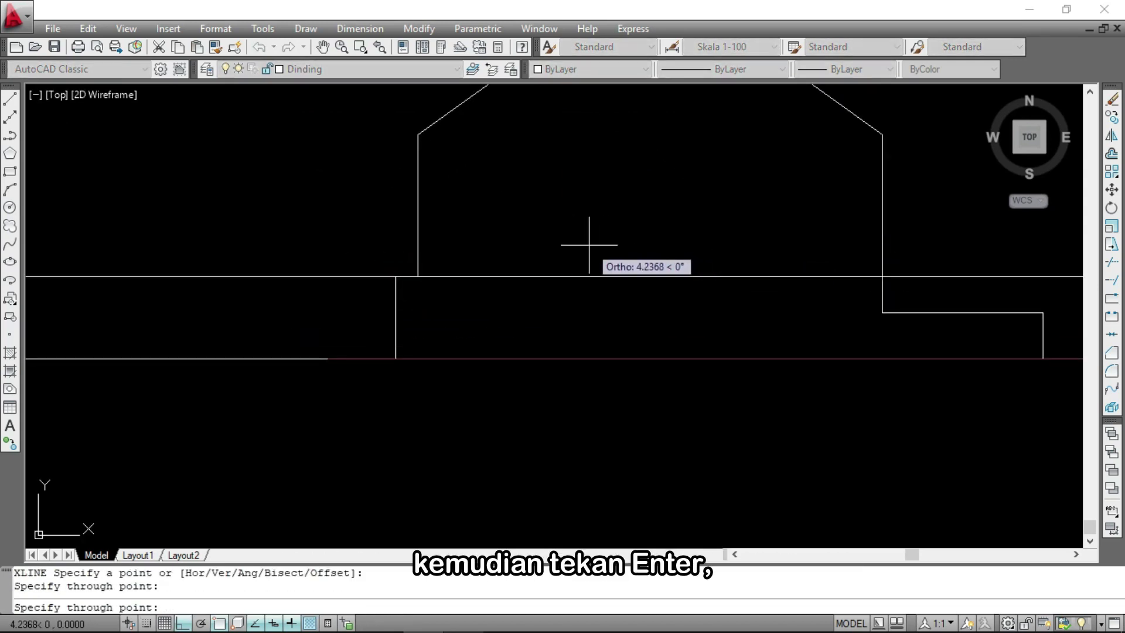
key(Return)
scroll(356, 302, down, 8)
scroll(703, 301, up, 6)
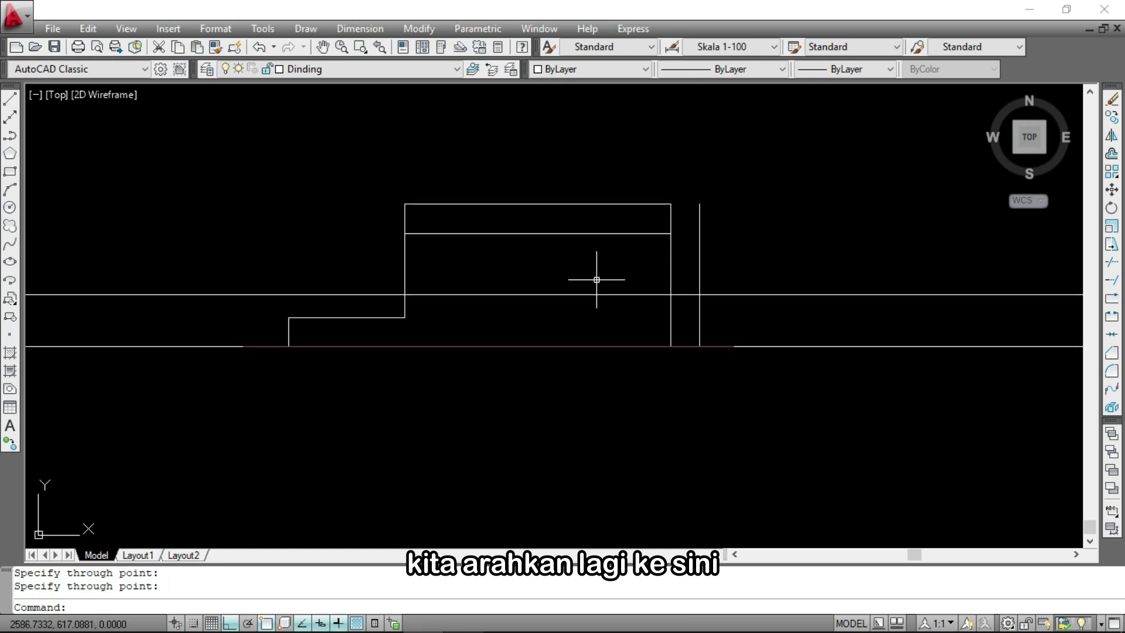
Draw a line from the house's rear wall corner in the plan down to the rear-fence guide, continuing horizontally to the rear fence line
text(L)
key(Return)
scroll(595, 297, down, 7)
scroll(610, 184, up, 4)
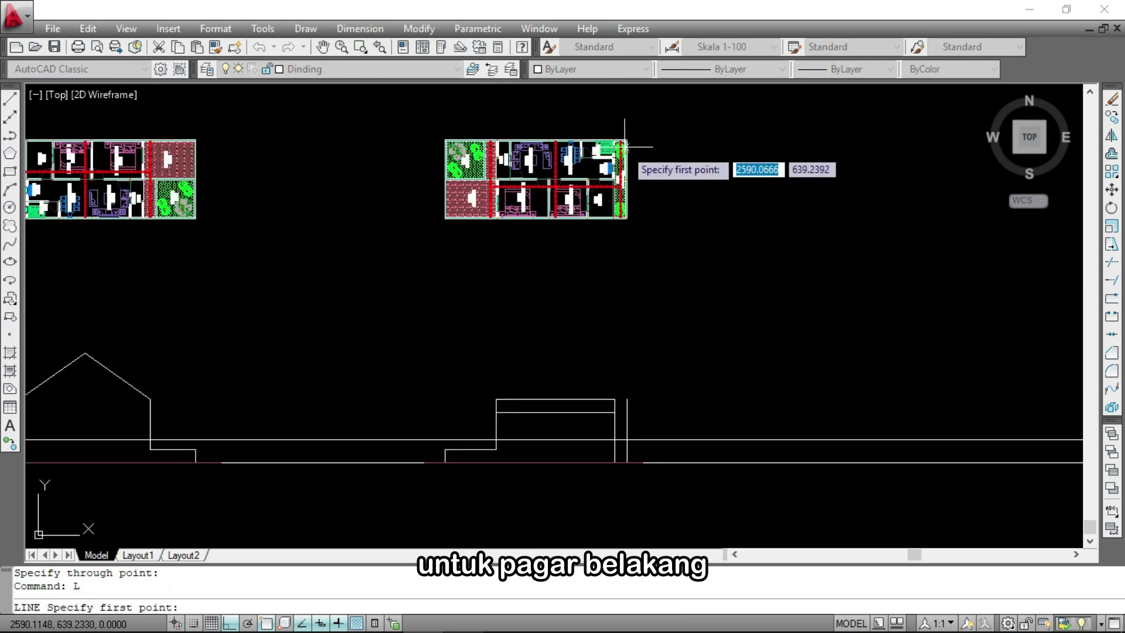
scroll(625, 146, up, 5)
click(610, 290)
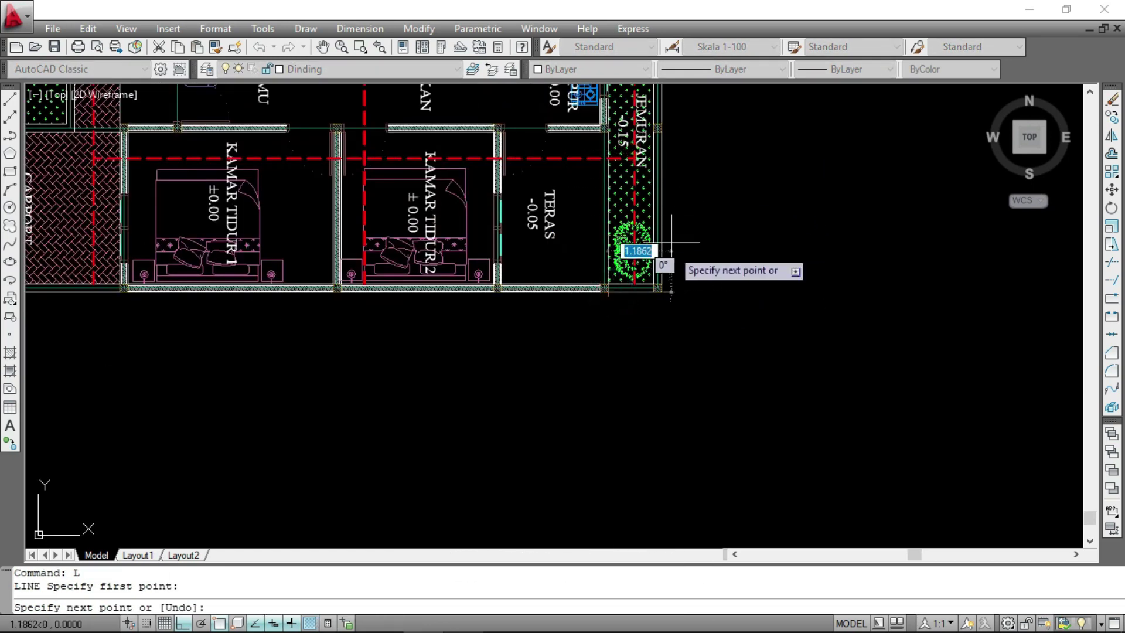
scroll(669, 243, down, 3)
scroll(638, 424, up, 3)
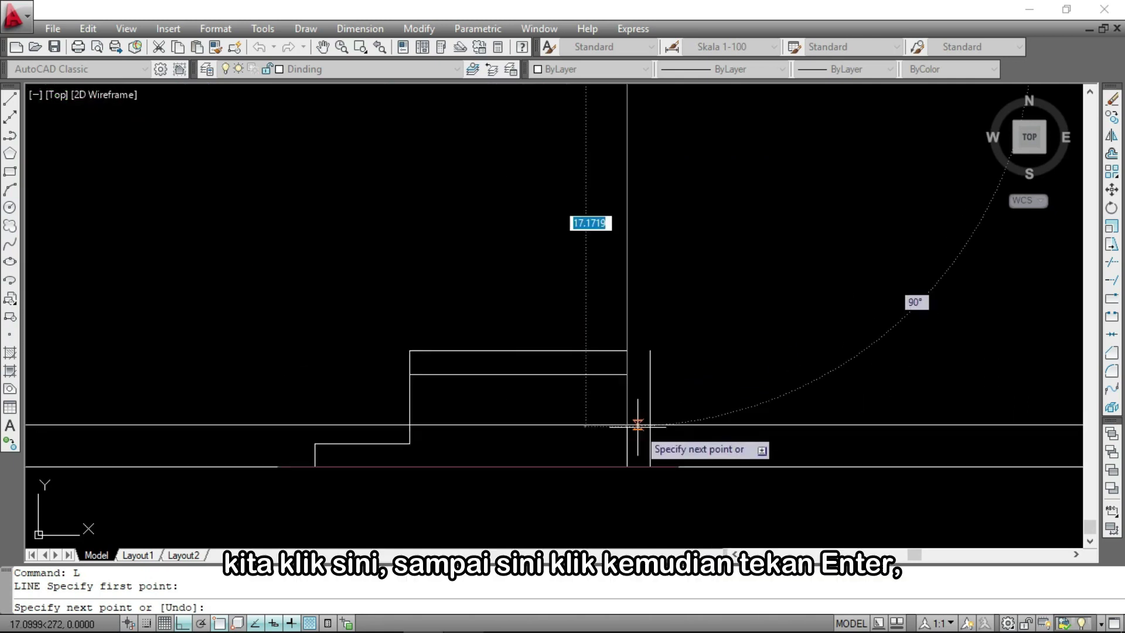
click(626, 425)
click(650, 424)
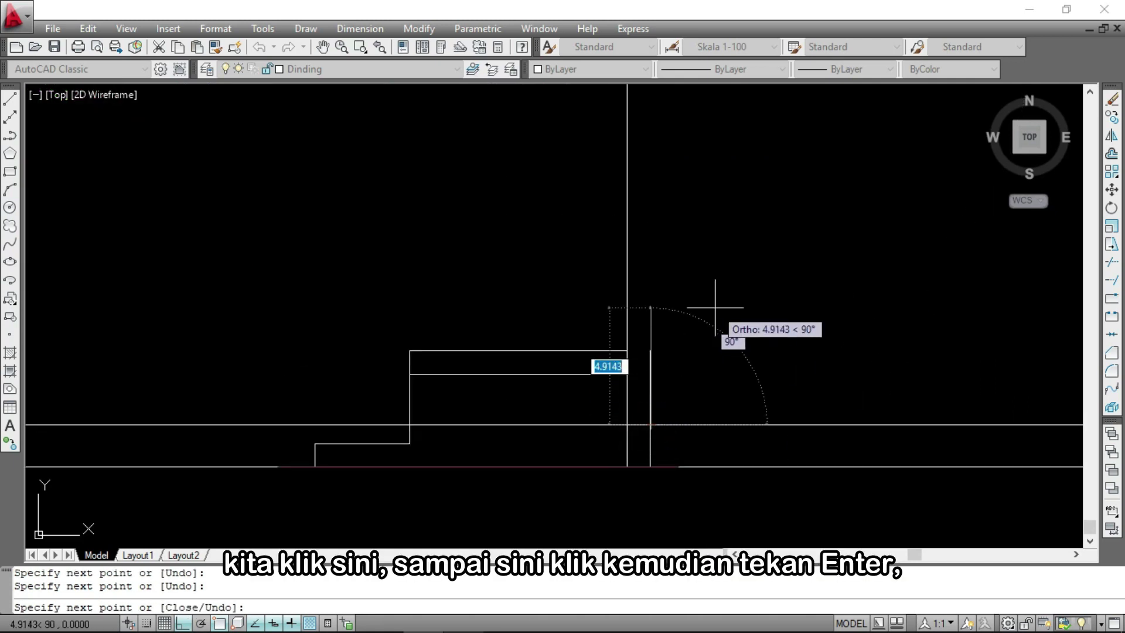
key(Return)
Trim the rear fence line above the fence-height guide and the house's rear wall line below it
scroll(608, 420, up, 3)
text(tr)
key(Return)
key(Return)
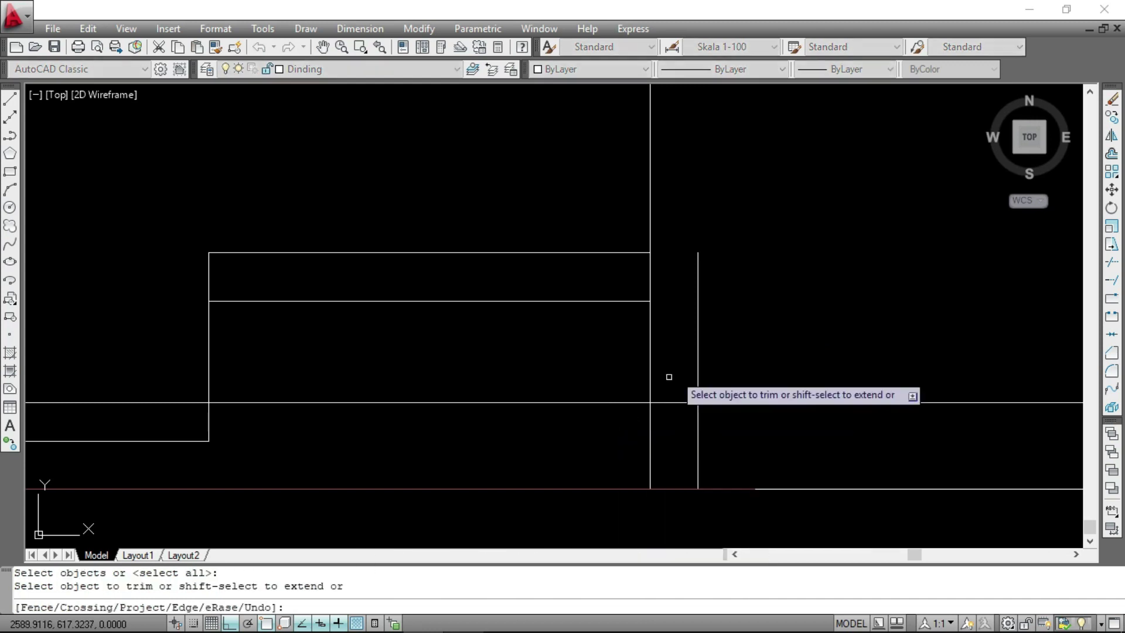
click(697, 338)
click(649, 447)
key(Return)
scroll(619, 422, down, 2)
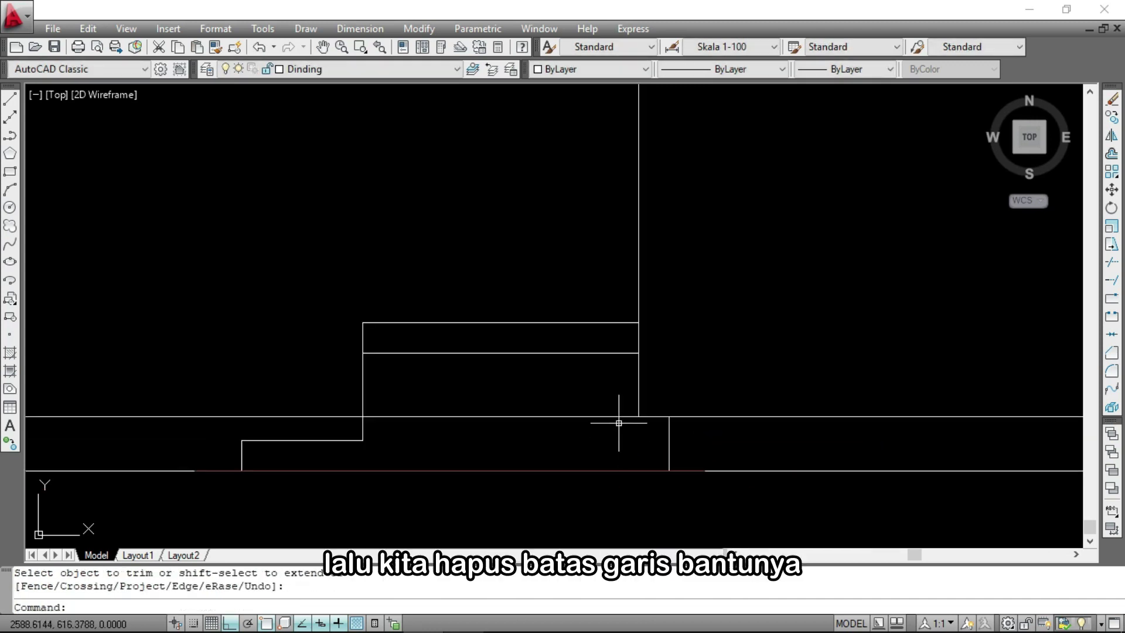
Erase the horizontal rear-fence guide and the vertical projection line at the house's rear wall
click(602, 428)
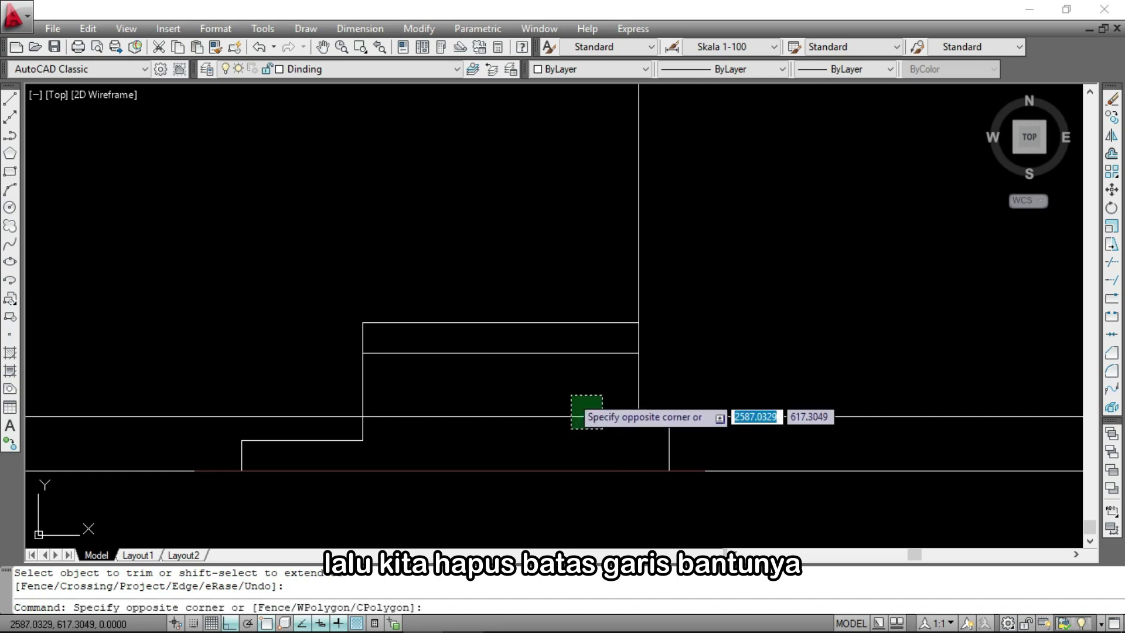
click(572, 396)
click(692, 269)
click(623, 240)
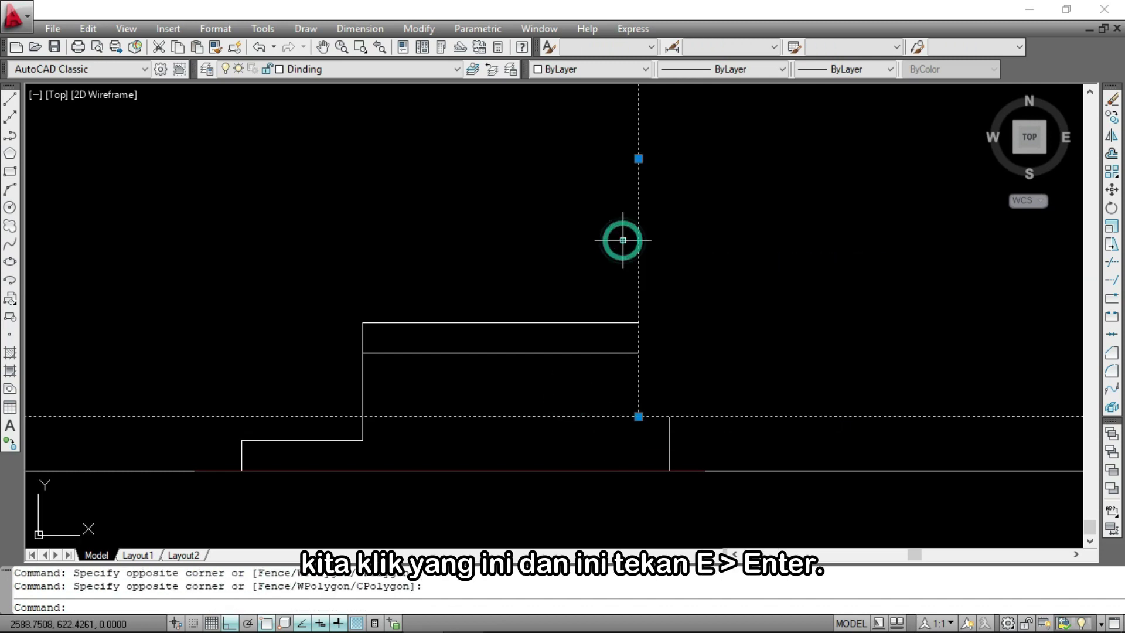
text(e)
key(Return)
scroll(665, 217, down, 1)
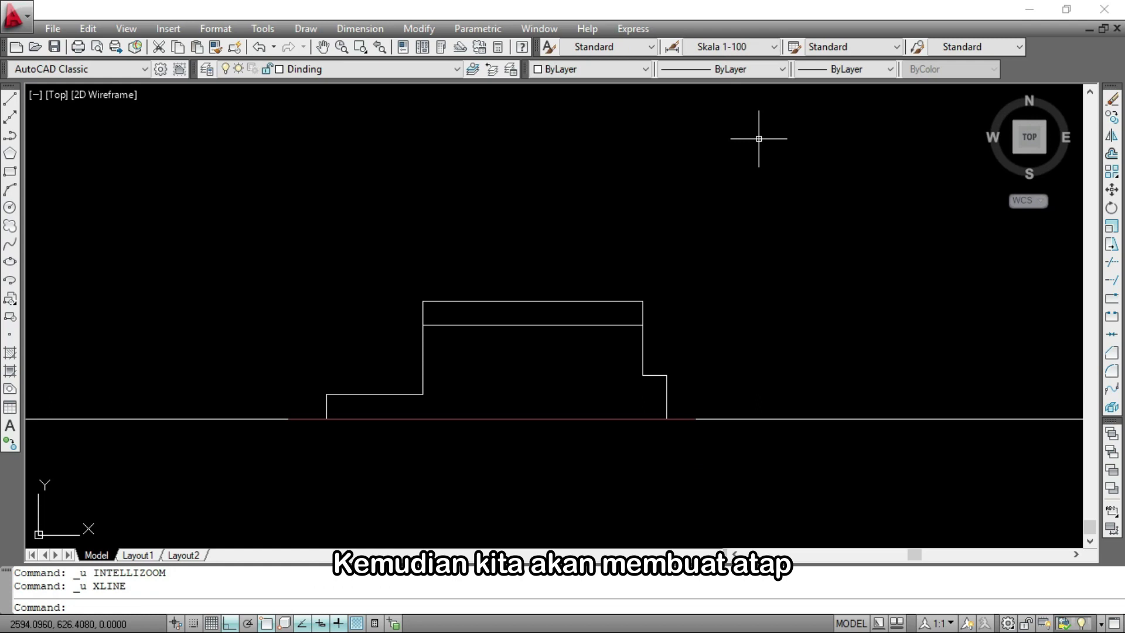
Draw a vertical construction line down from the red dashed roof edge at the carport side of the plan
scroll(586, 392, down, 2)
scroll(515, 205, up, 4)
text(xl)
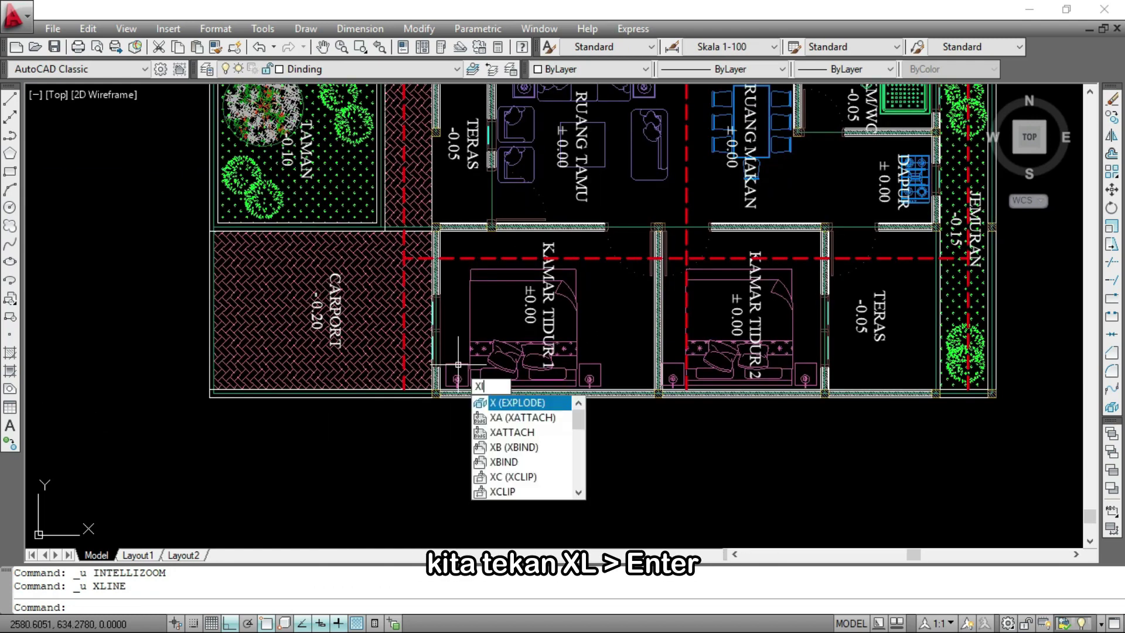
key(Return)
scroll(429, 404, up, 1)
click(393, 385)
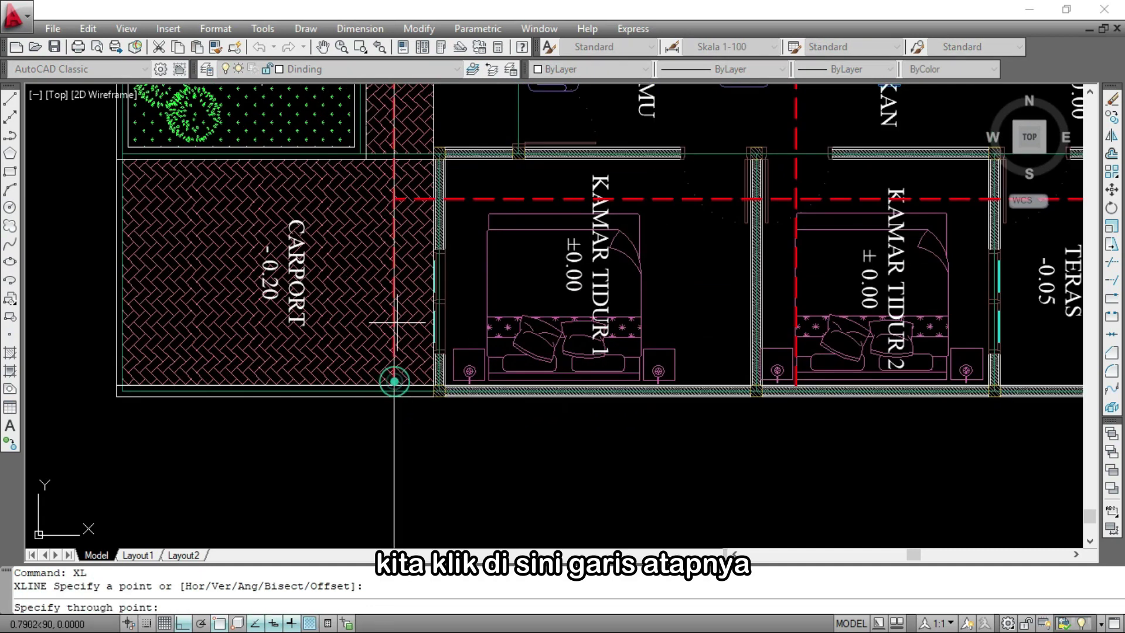
scroll(399, 381, down, 4)
click(403, 363)
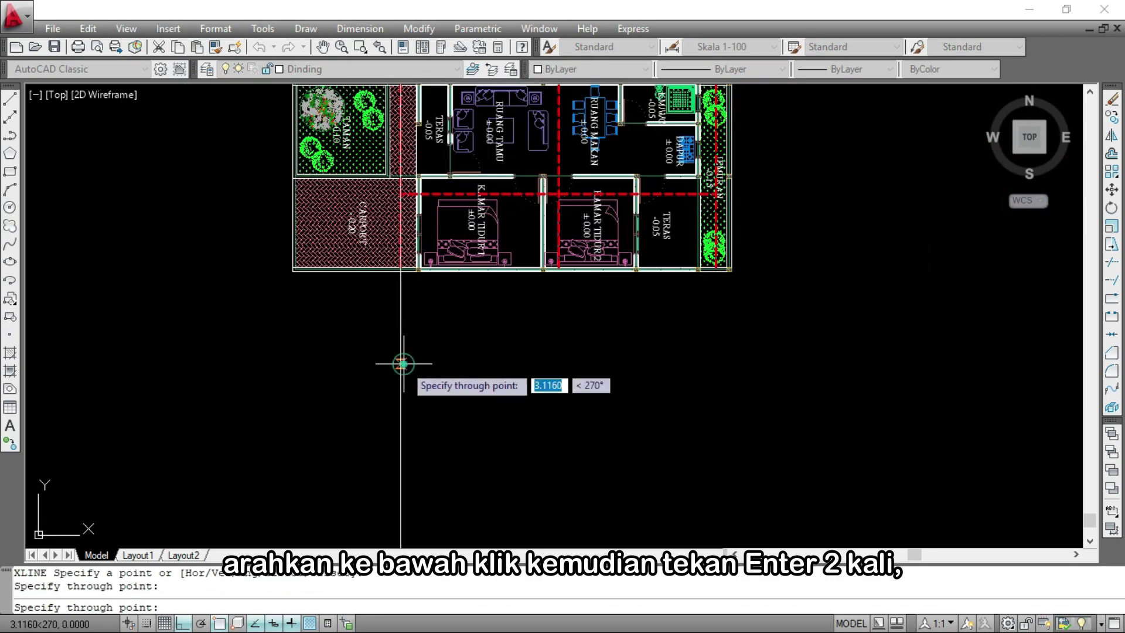
click(546, 323)
key(Return)
Draw a vertical construction line down from the end of the red dashed roof ridge line at Kamar Tidur 2
key(Return)
scroll(519, 318, up, 5)
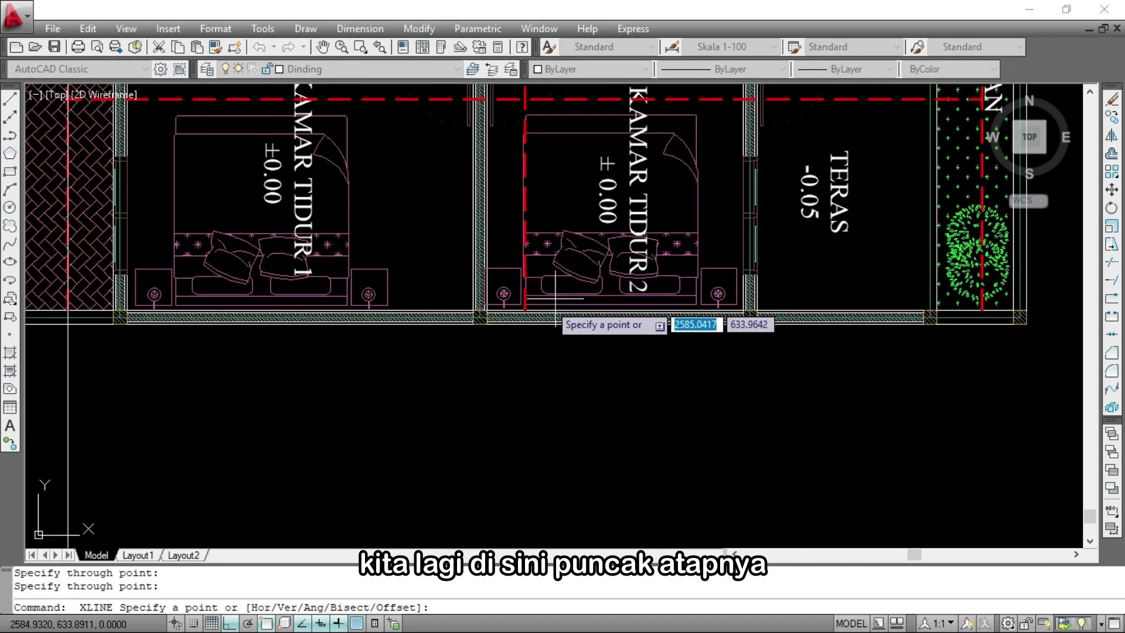
click(524, 310)
scroll(520, 311, down, 4)
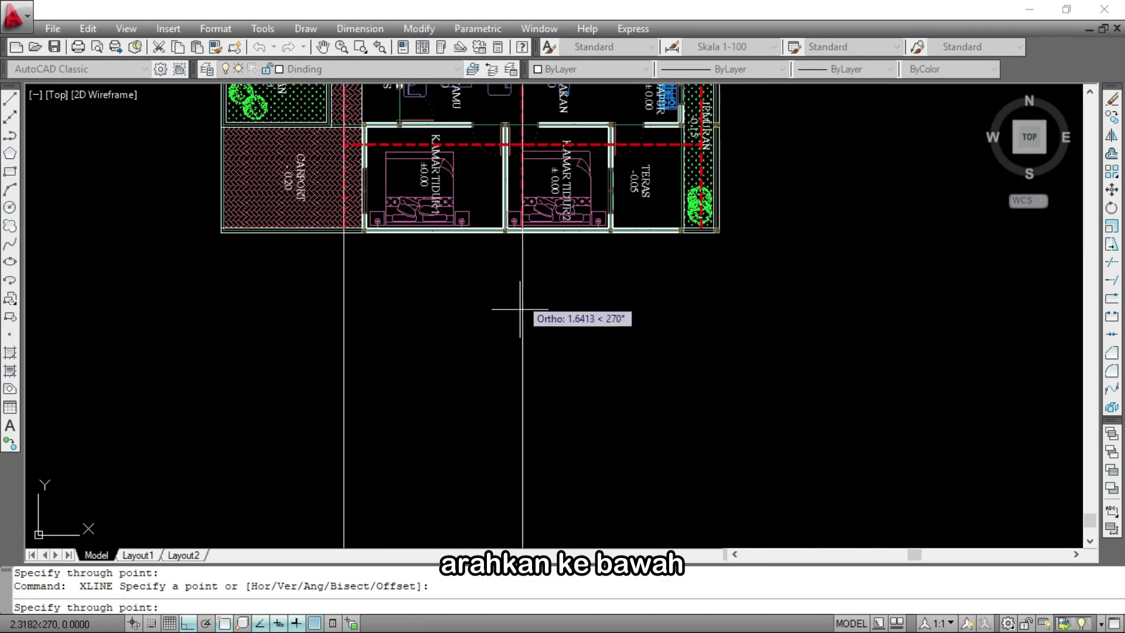
click(526, 380)
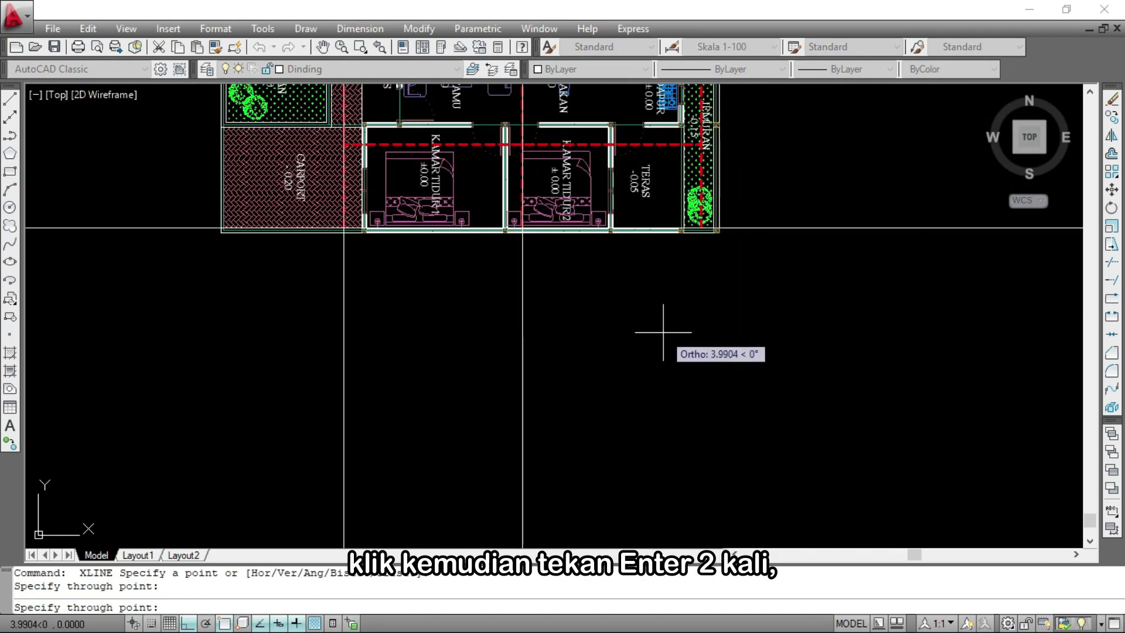
click(663, 333)
key(Return)
Draw a vertical construction line down from the red dashed roof edge in the plan's Jemuran area
key(Return)
scroll(633, 270, up, 5)
click(600, 209)
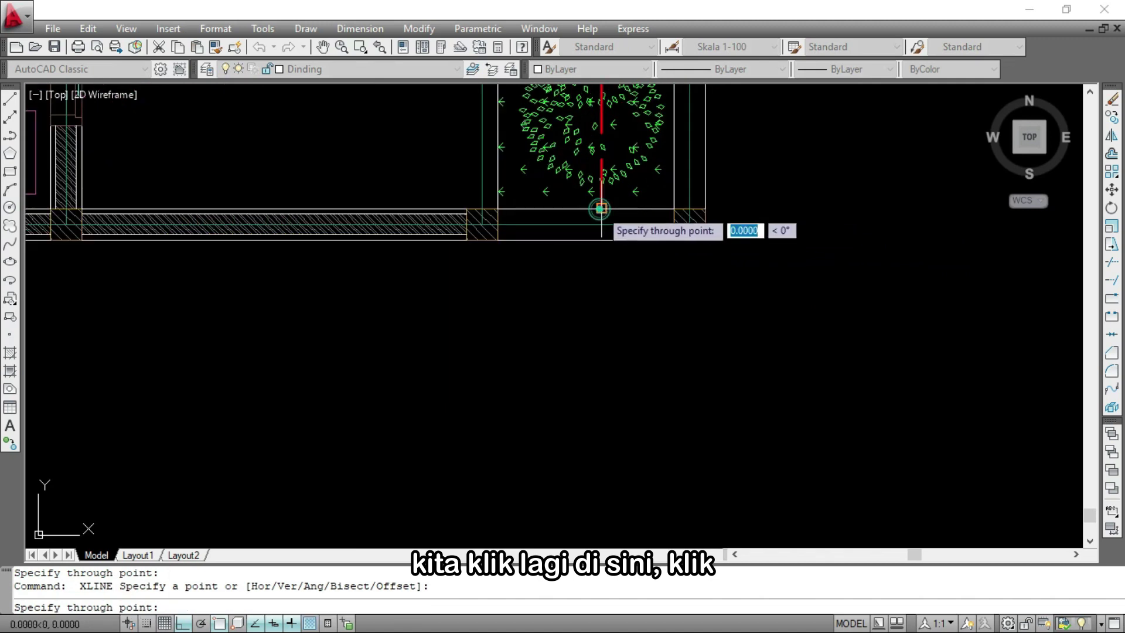
scroll(600, 209, down, 4)
click(603, 361)
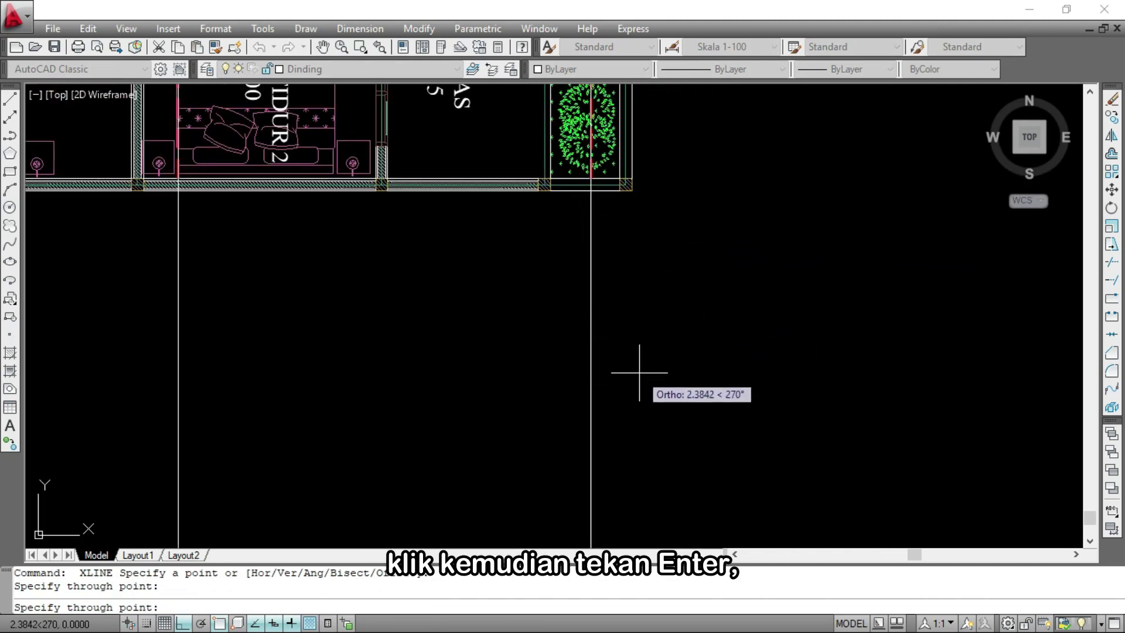
Draw a horizontal construction line through the top of the taller roof's ridge in the front elevation
key(Return)
scroll(586, 300, down, 6)
scroll(573, 301, up, 3)
scroll(587, 300, down, 3)
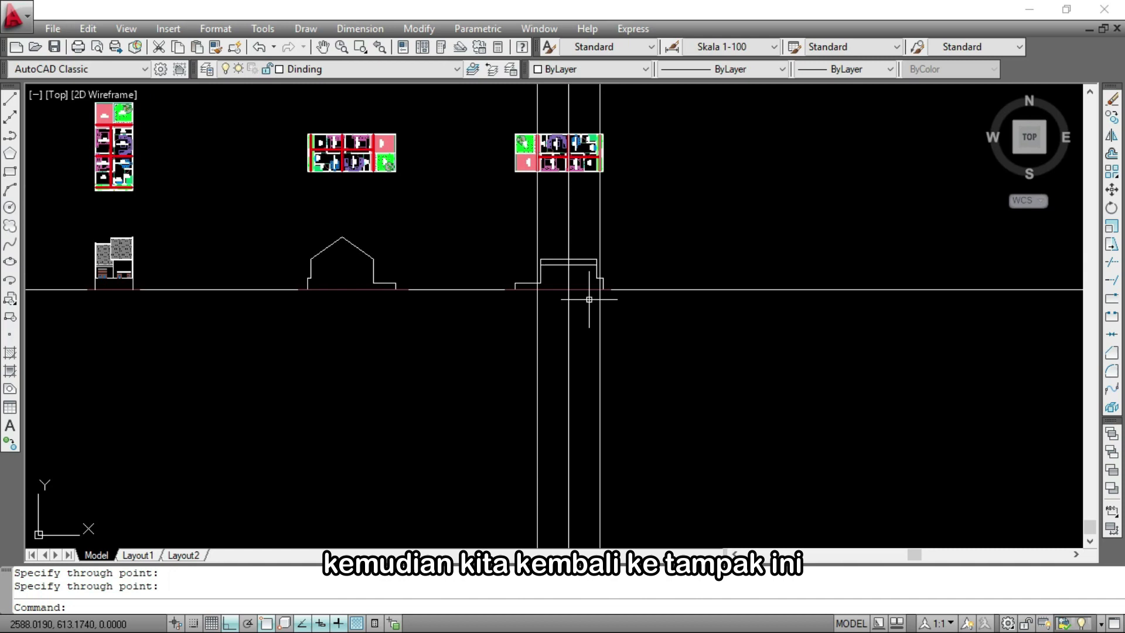
scroll(411, 282, up, 6)
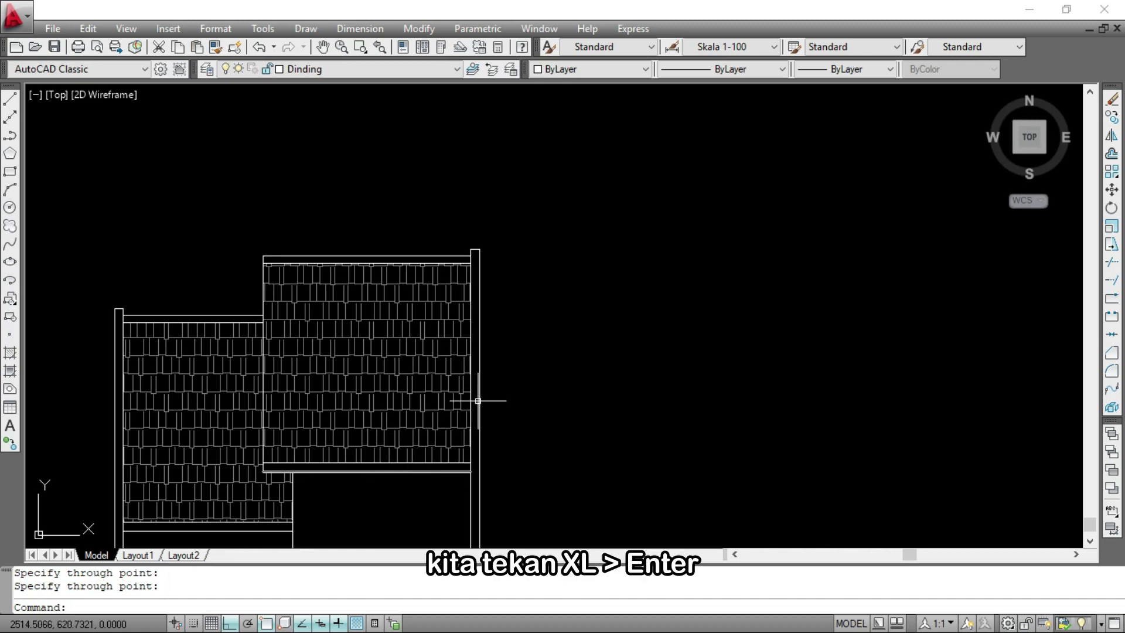
text(XL)
key(Return)
scroll(469, 263, up, 3)
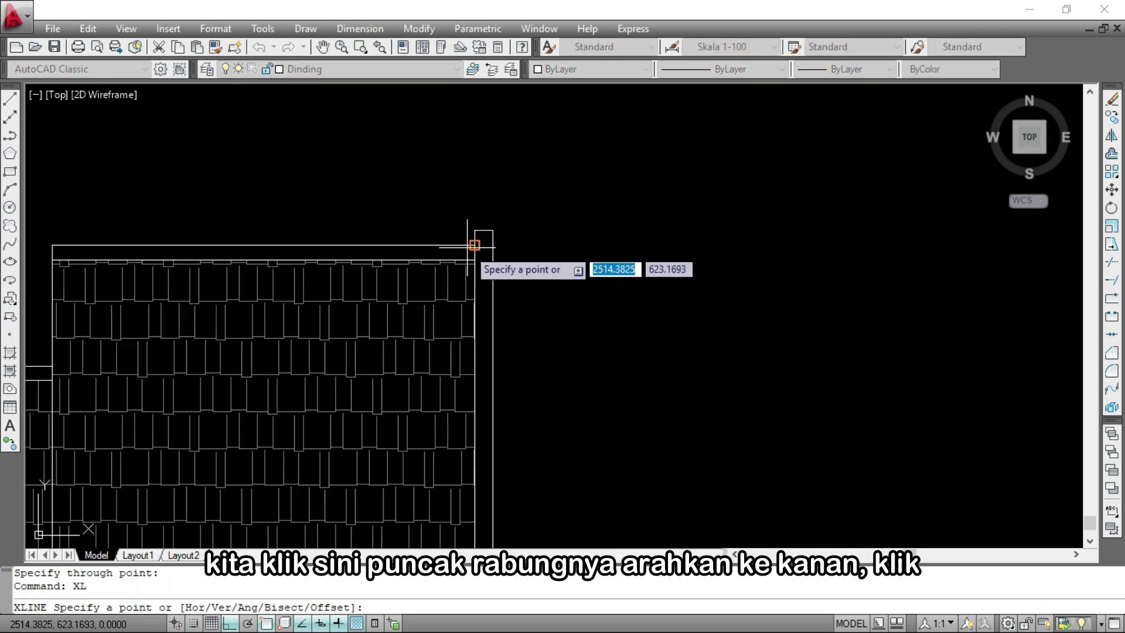
click(474, 245)
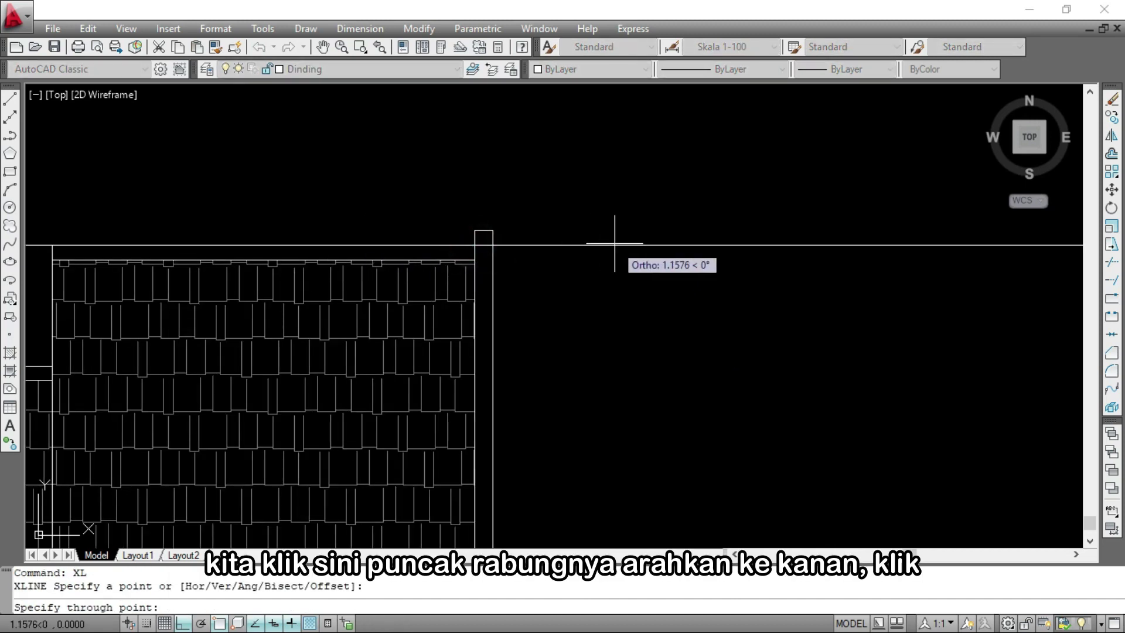
click(634, 242)
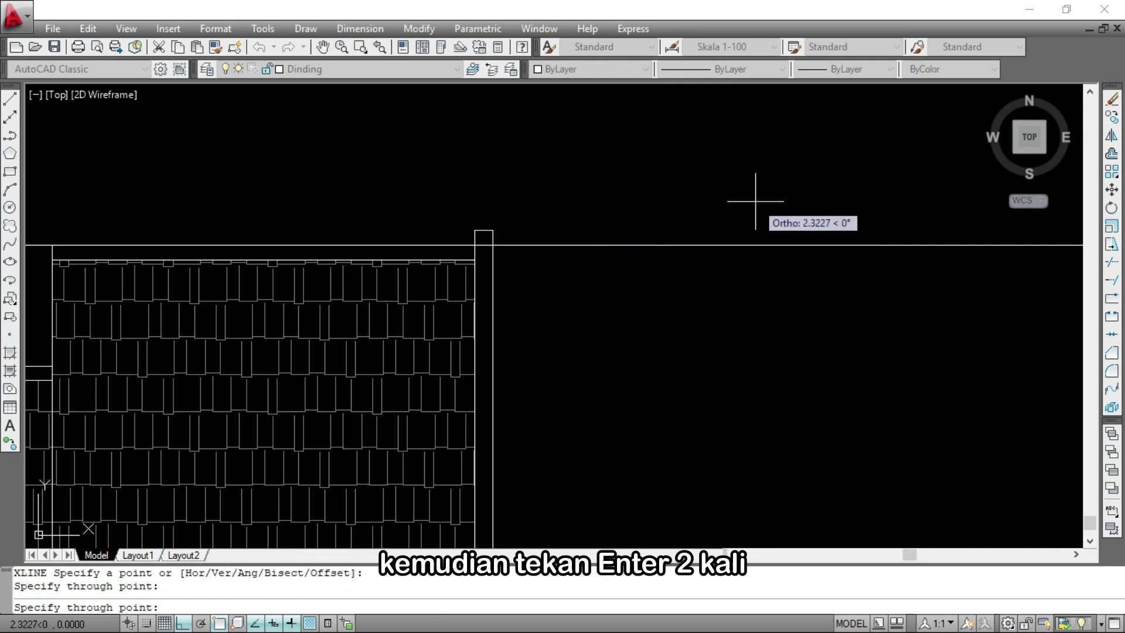
key(Return)
Draw a second horizontal construction line through the lower edge of the taller roof's ridge cap in the front elevation
key(Return)
scroll(497, 271, up, 4)
click(462, 251)
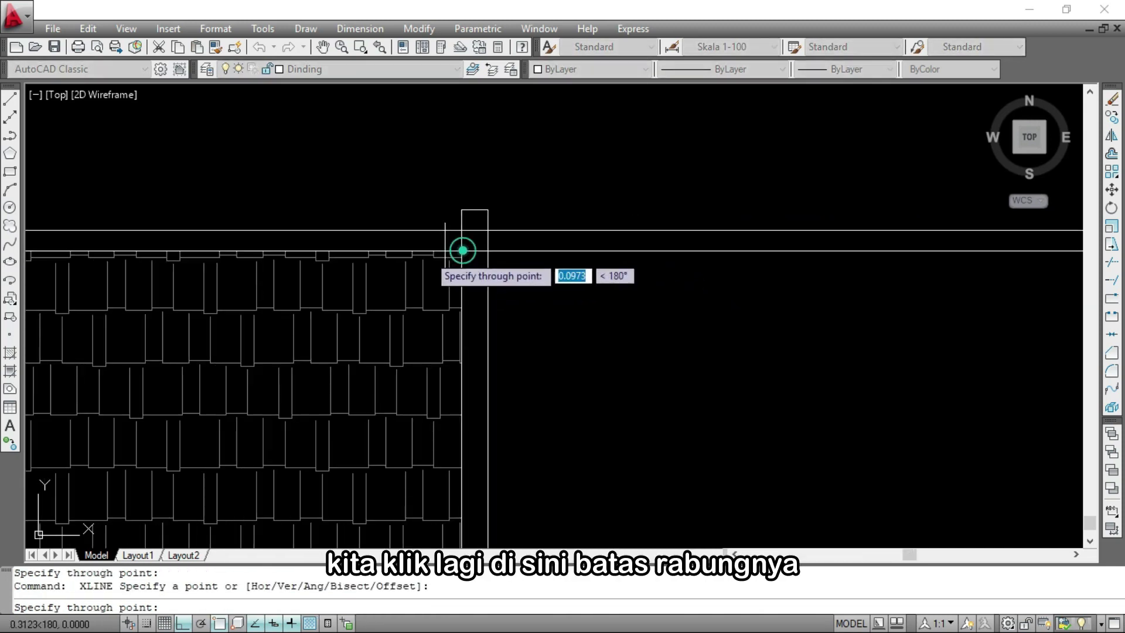
scroll(362, 297, down, 5)
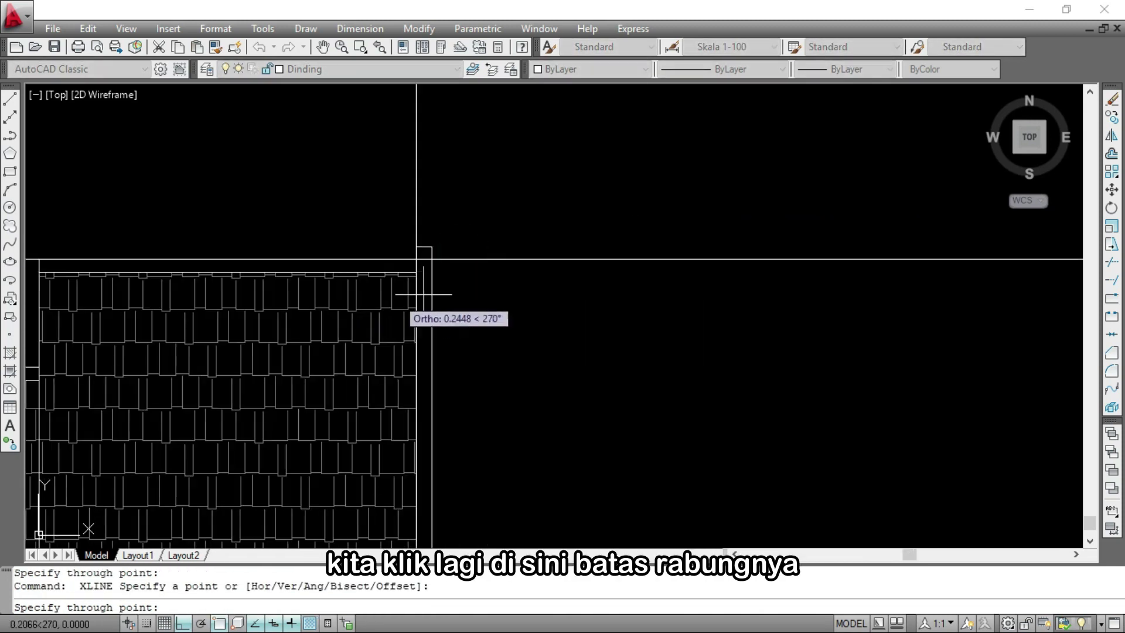
click(569, 284)
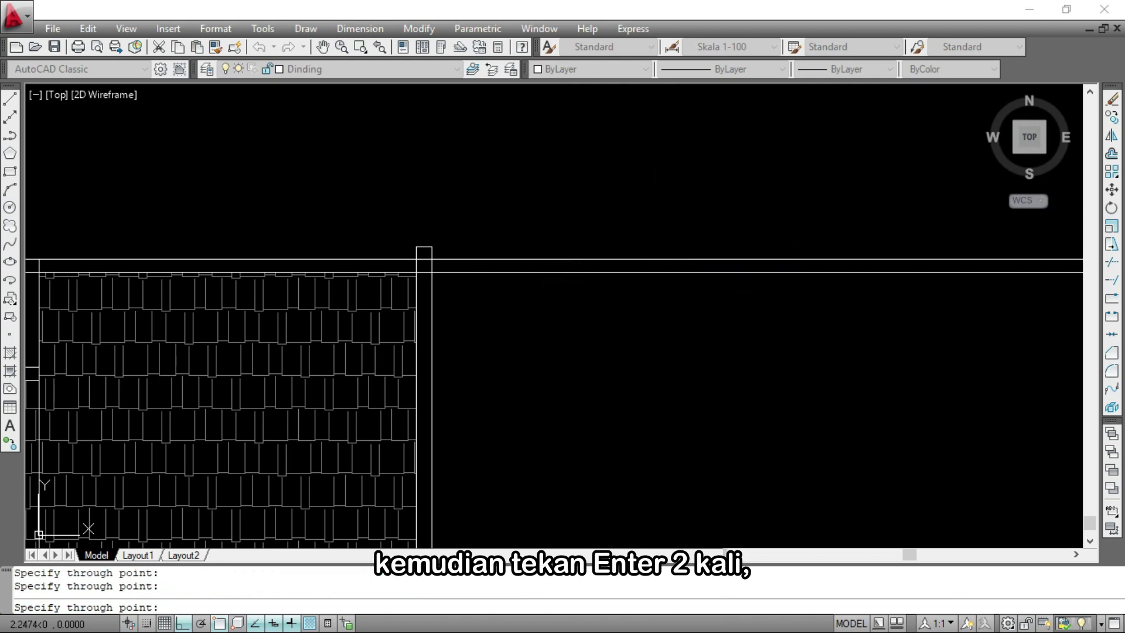
key(Return)
Draw a horizontal construction line through the bottom edge of the taller roof's eave in the front elevation
key(Return)
scroll(515, 276, down, 4)
scroll(510, 269, up, 4)
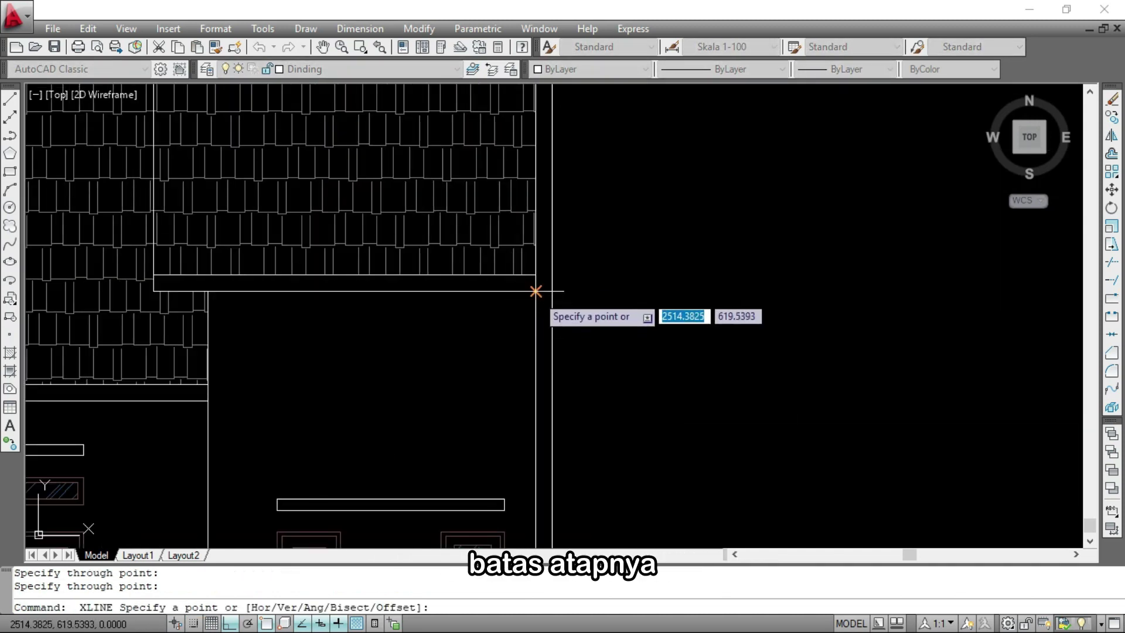
click(536, 291)
click(792, 267)
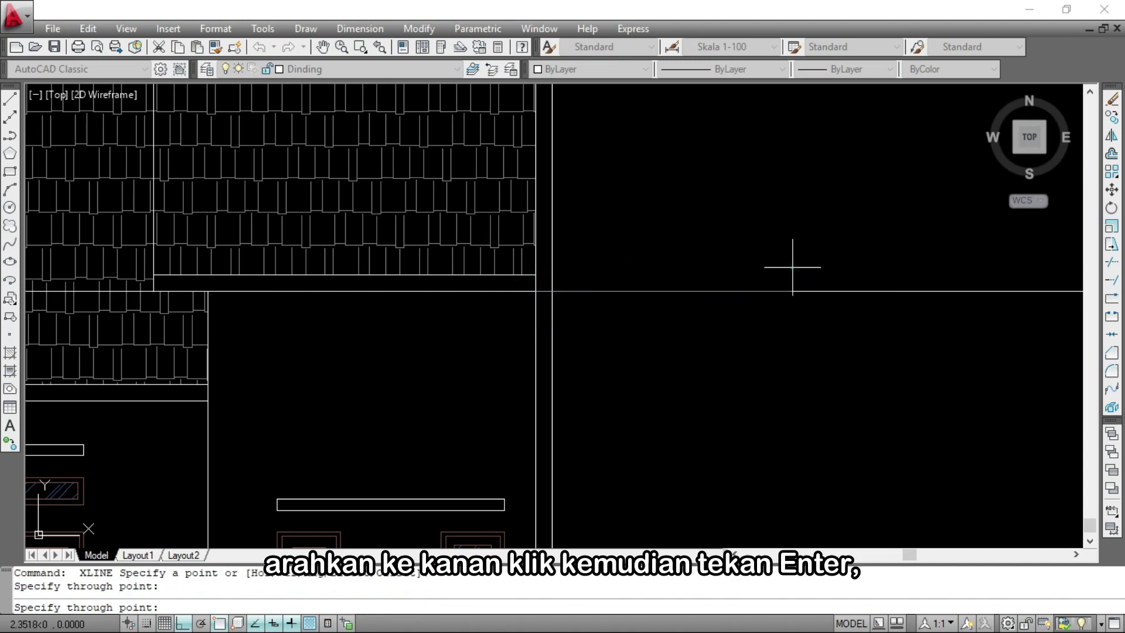
key(Return)
With Ortho off, draw the side elevation's gable roof as two sloping lines from one eave guide intersection through the ridge intersection to the other eave
scroll(540, 301, down, 12)
scroll(998, 321, up, 3)
scroll(949, 329, down, 4)
scroll(1009, 347, up, 6)
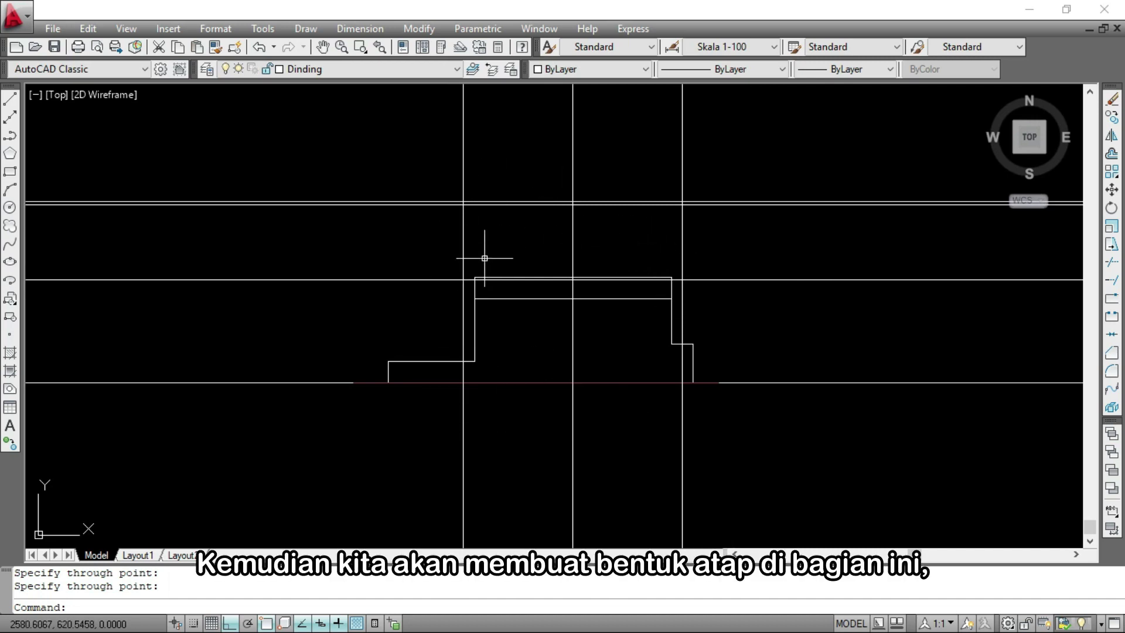
text(L)
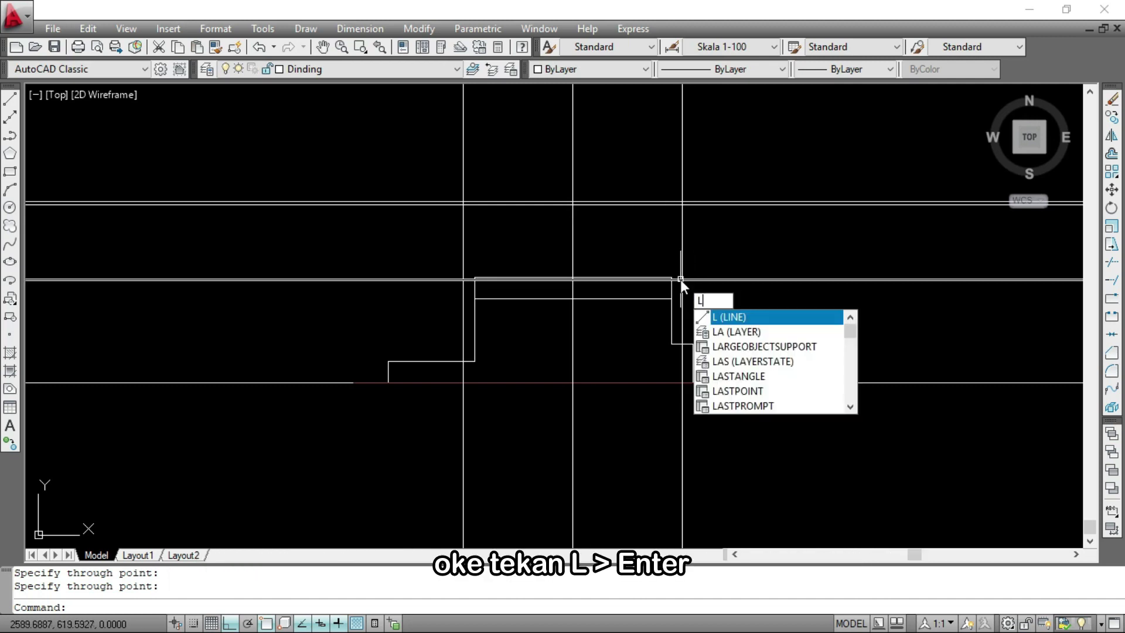
key(Return)
scroll(467, 296, up, 3)
click(460, 263)
scroll(419, 405, down, 2)
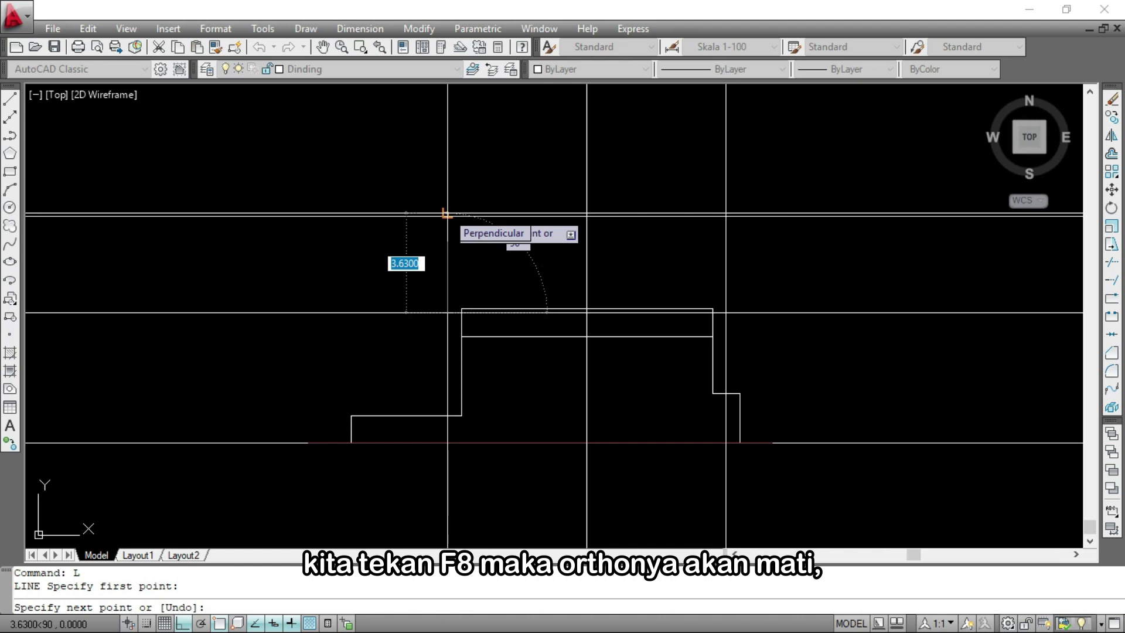
key(F8)
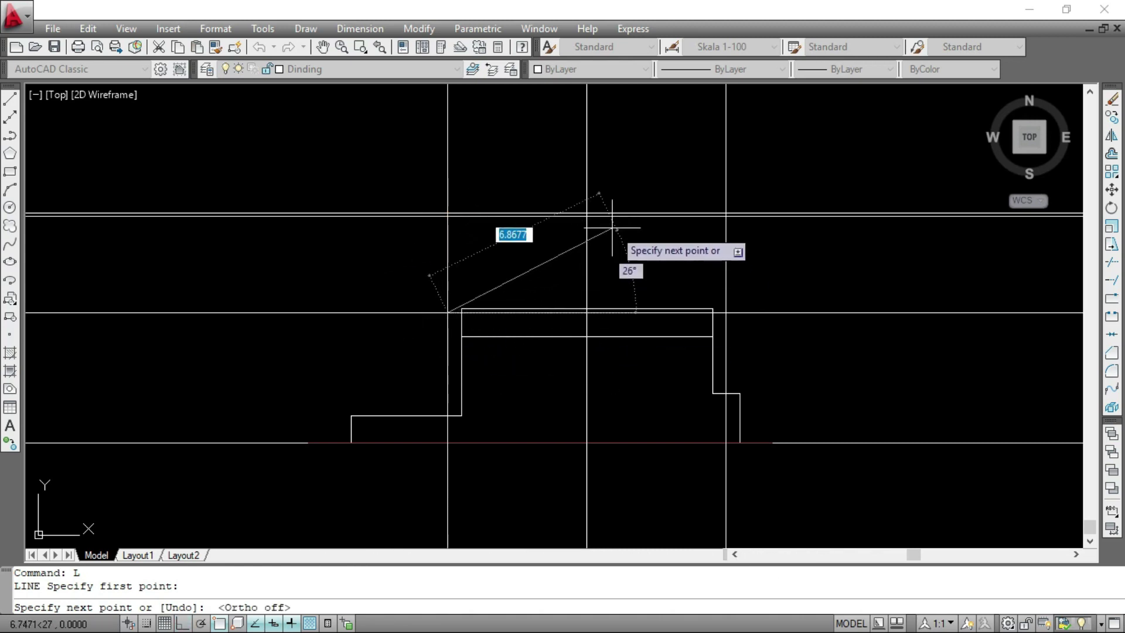
scroll(602, 224, up, 5)
click(559, 195)
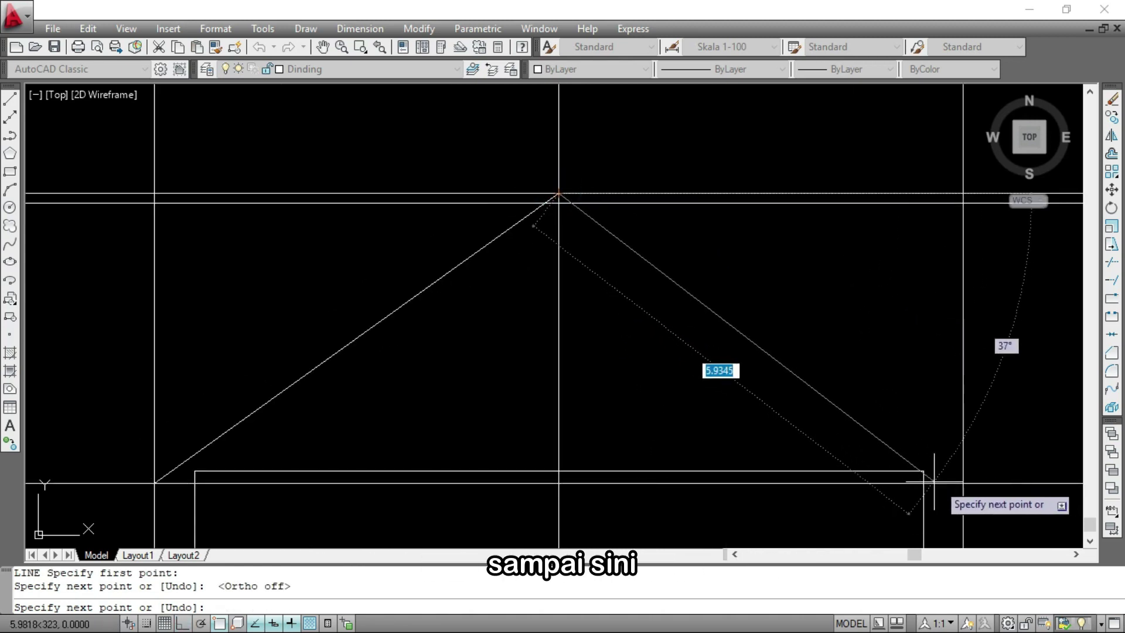
click(963, 483)
key(Return)
Offset both gable slopes outward by 0.12, picked from the front elevation's wall top down to the ridge guide
scroll(483, 248, down, 2)
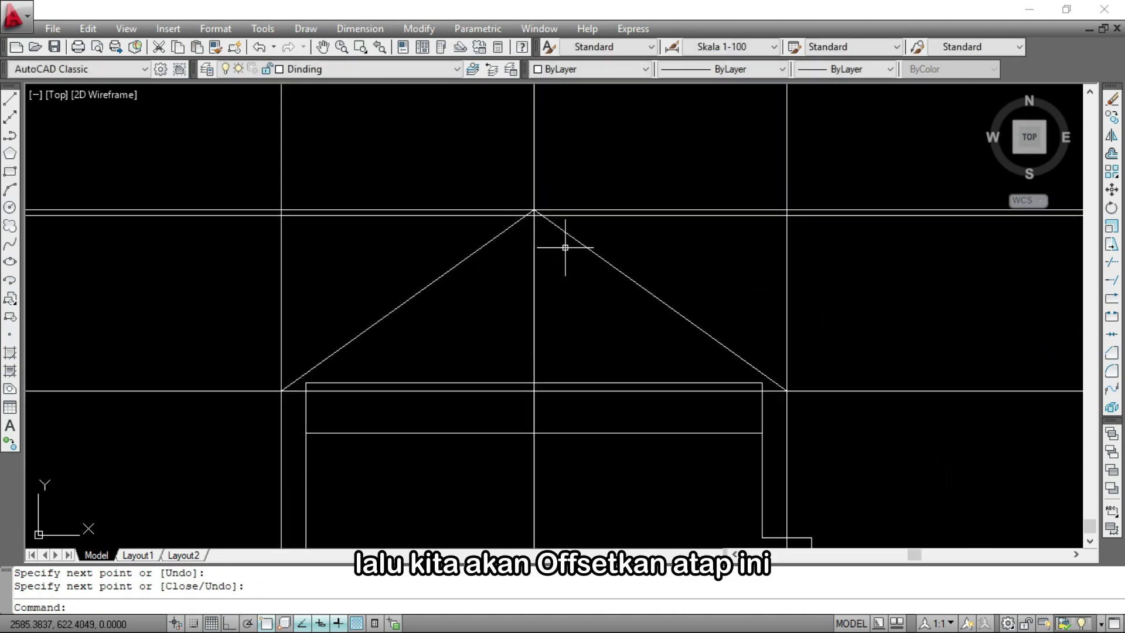
scroll(566, 248, down, 6)
scroll(394, 326, up, 8)
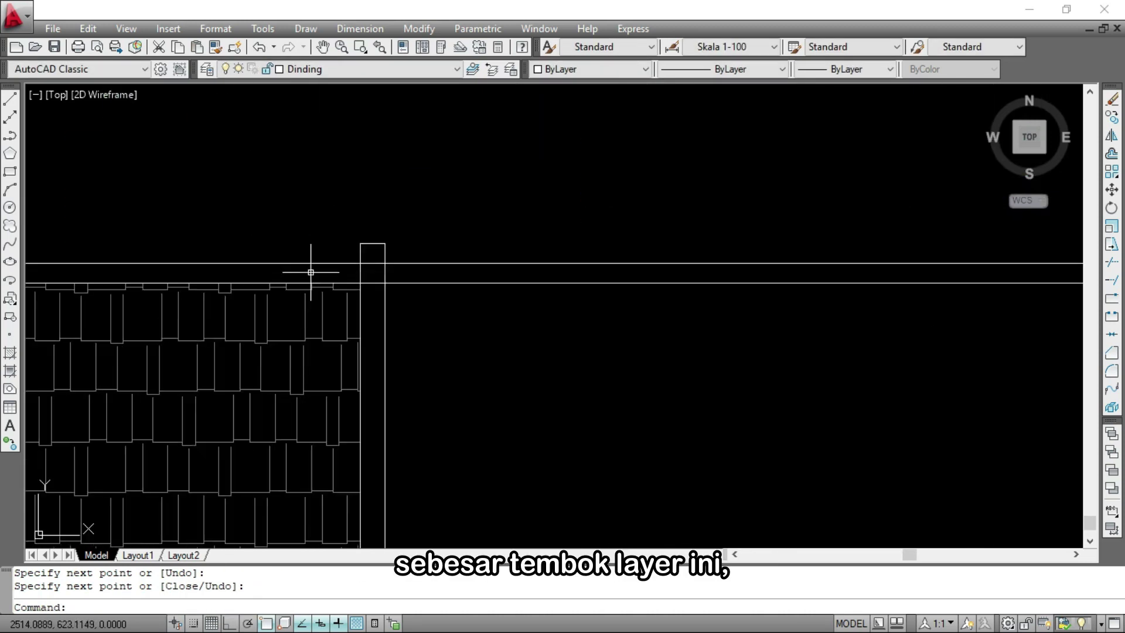
text(o)
key(Return)
click(486, 209)
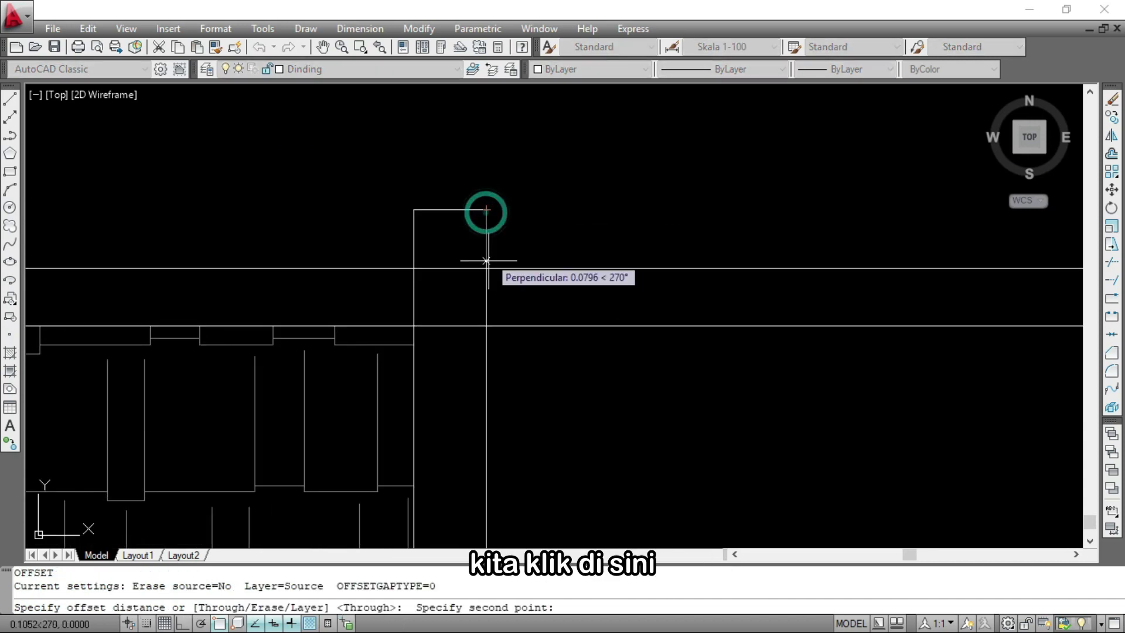
click(486, 268)
scroll(130, 293, down, 6)
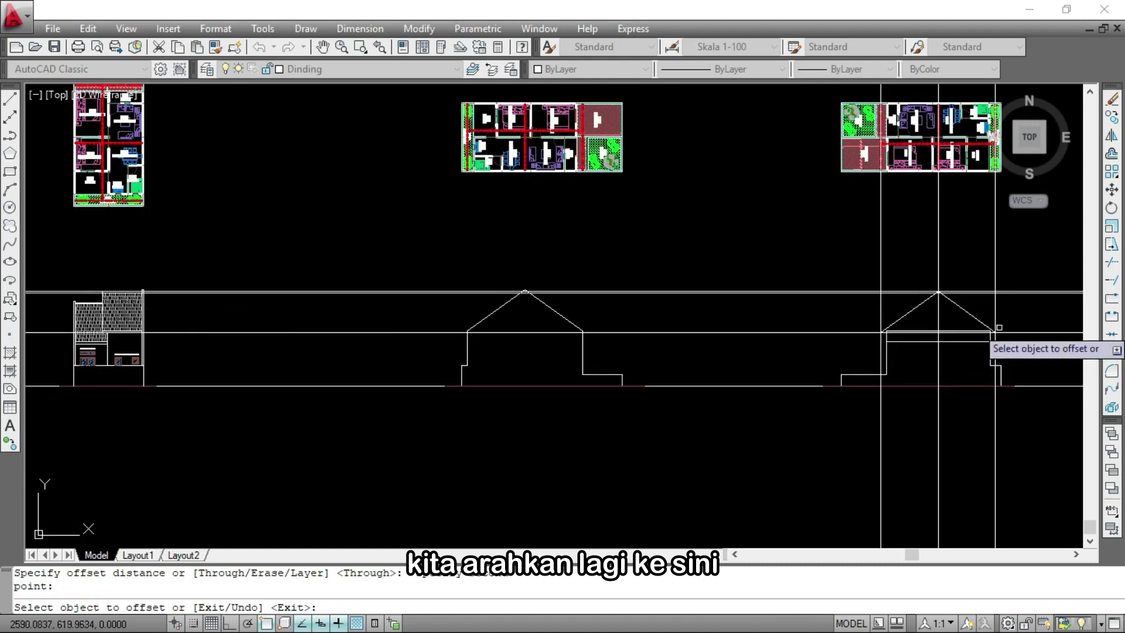
scroll(949, 328, down, 1)
scroll(947, 311, up, 7)
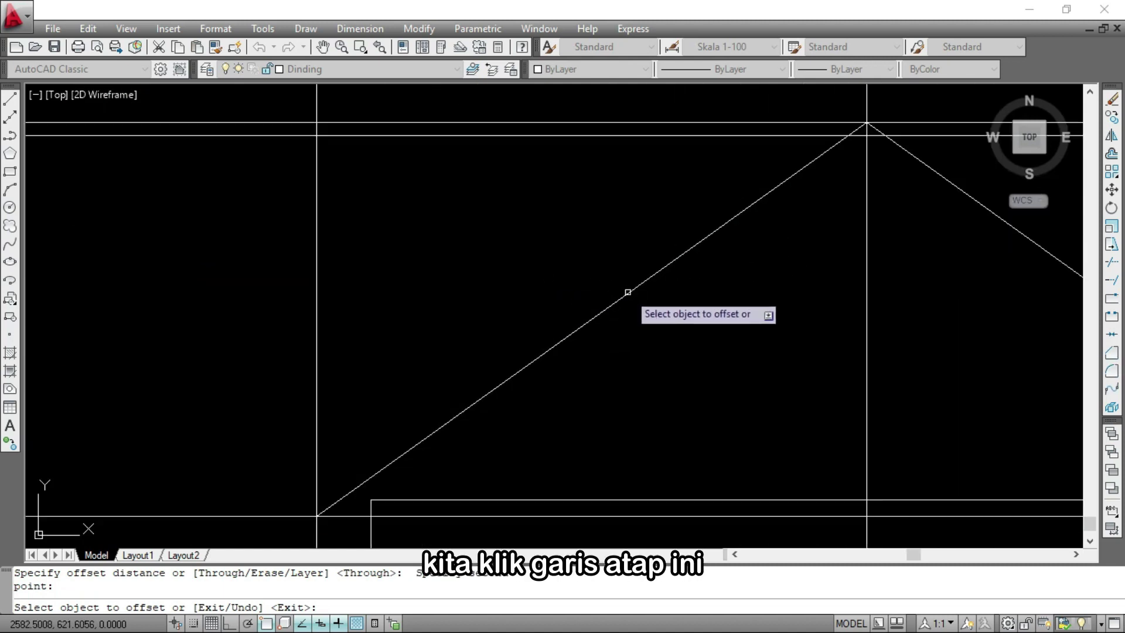
click(628, 292)
click(485, 226)
scroll(394, 319, down, 2)
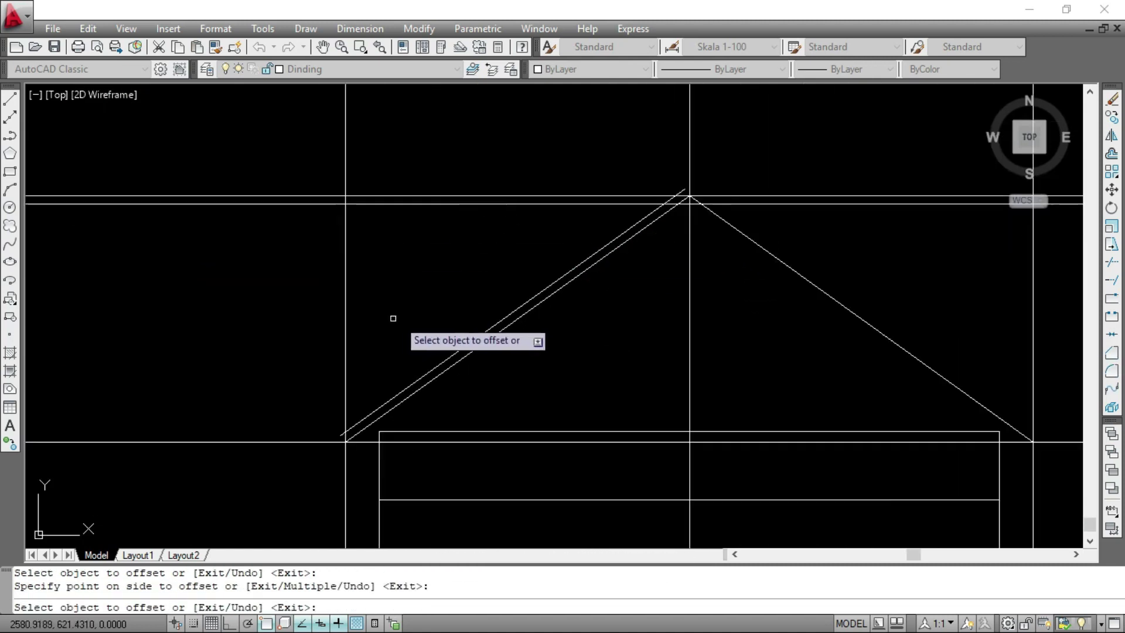
click(796, 263)
click(811, 237)
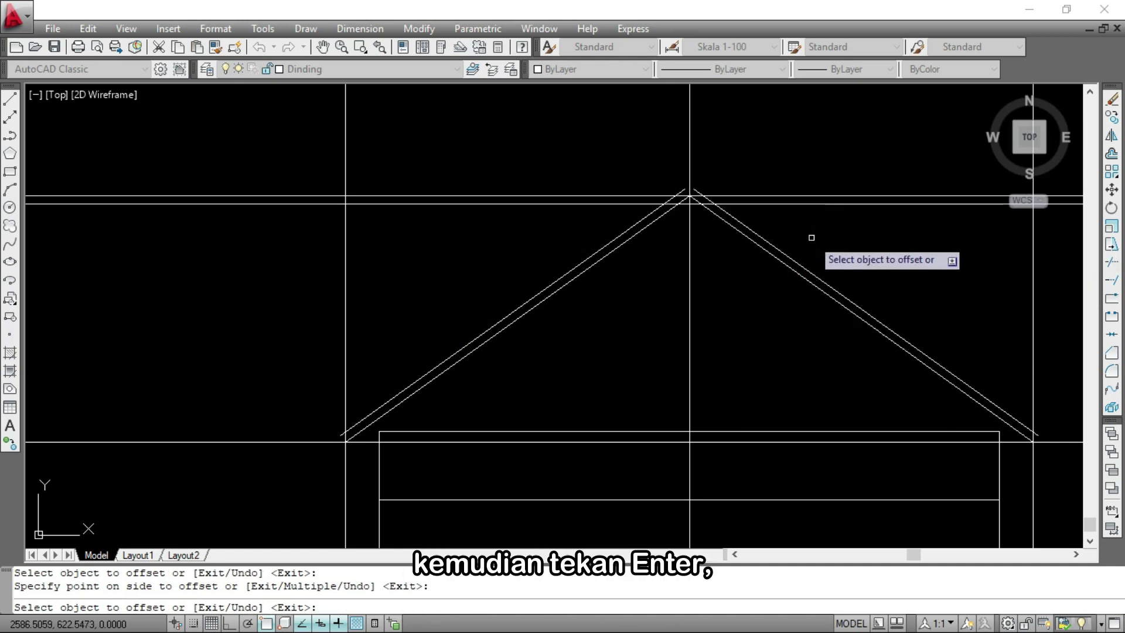
key(Return)
Fillet the two outer roof slope lines with radius 0 so they meet in a point above the ridge
scroll(715, 167, up, 3)
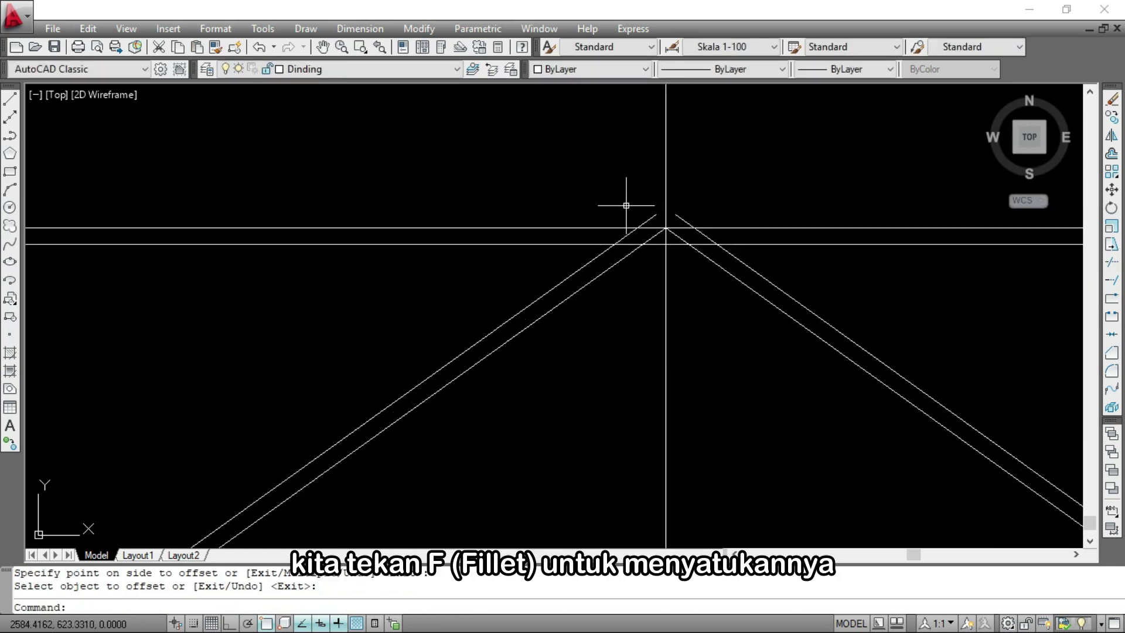
text(f)
key(Return)
scroll(621, 212, up, 3)
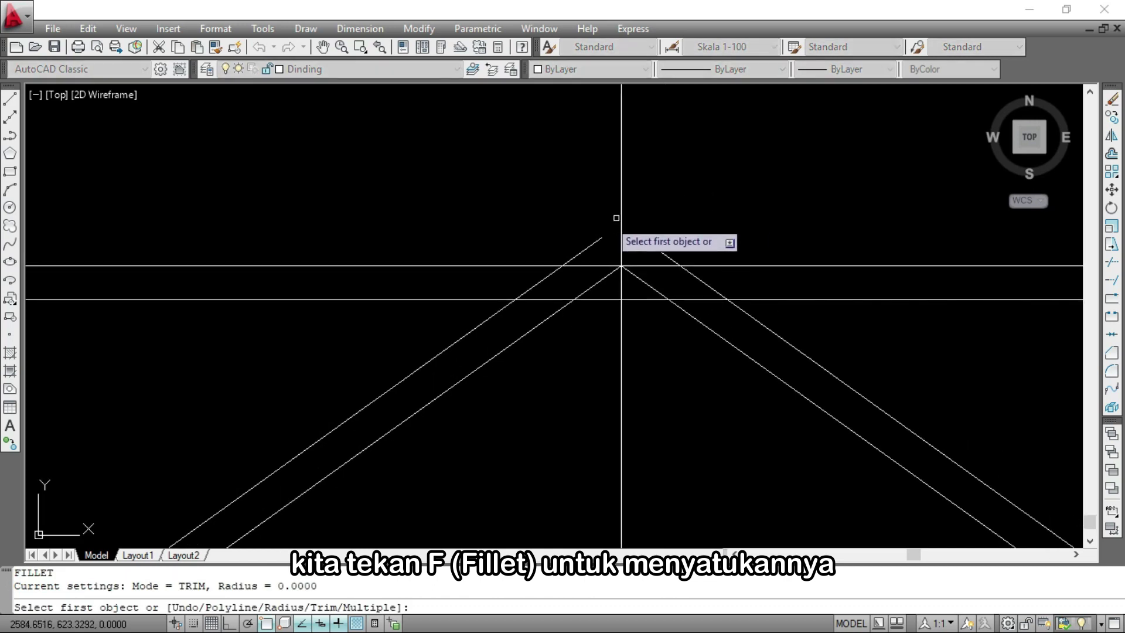
click(594, 240)
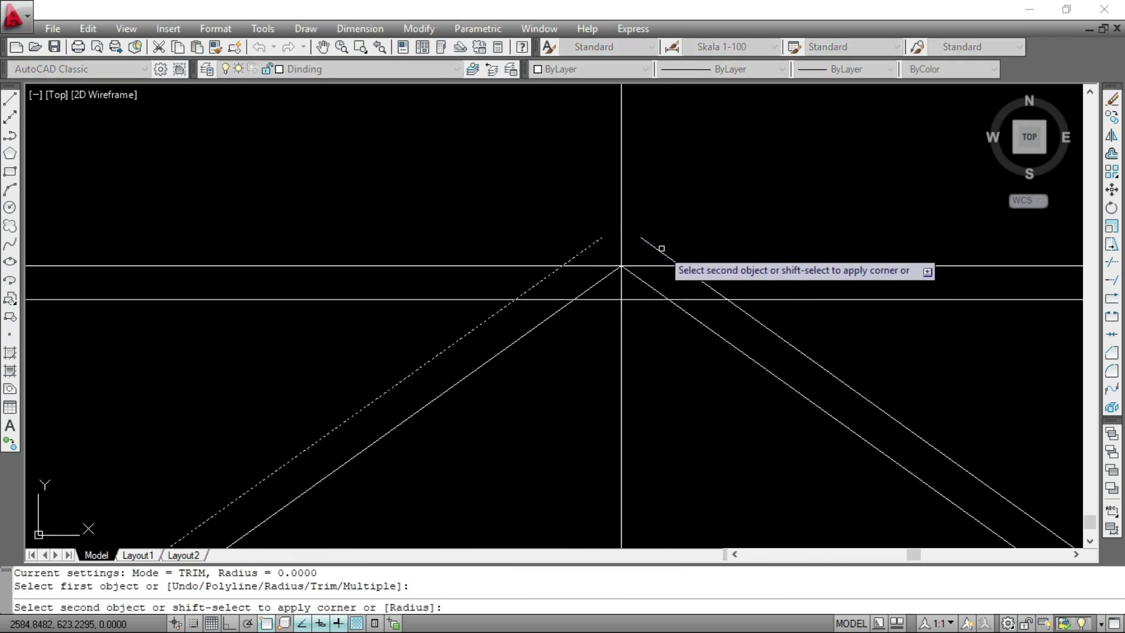
click(659, 246)
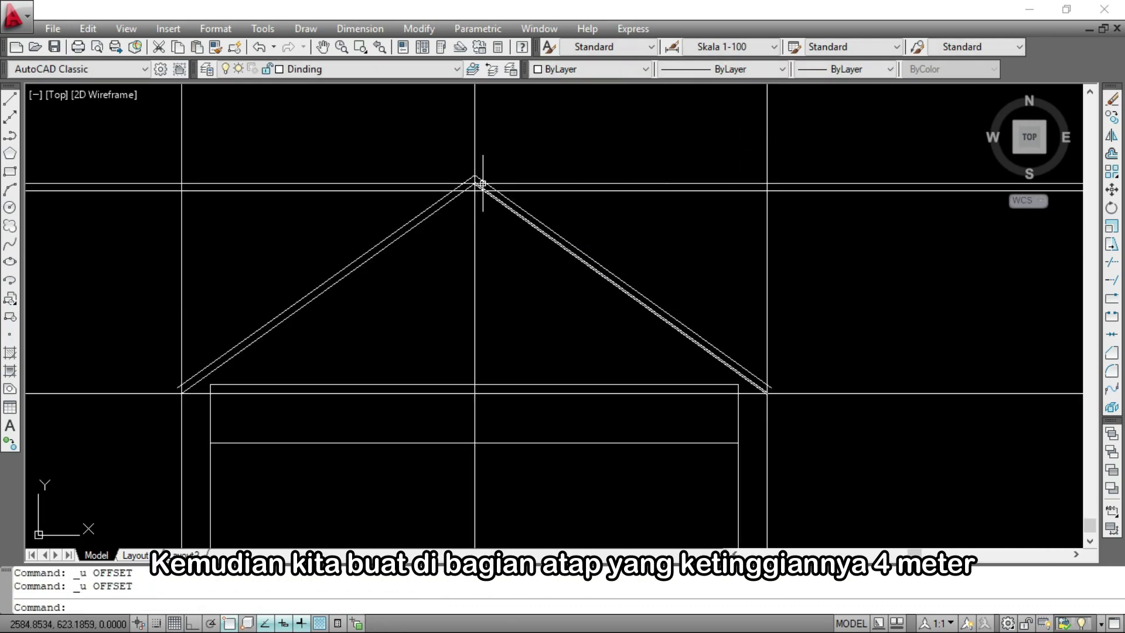
Examine the side of the taller roof in the front elevation where it rises above the lower roof
scroll(482, 184, up, 2)
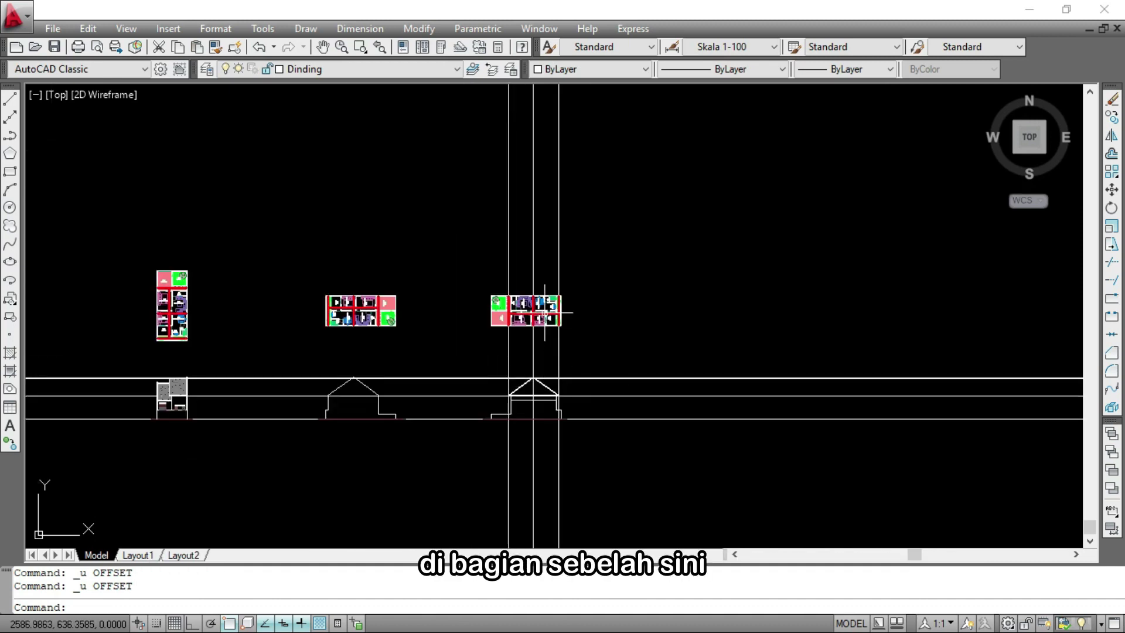
scroll(512, 292, up, 7)
scroll(656, 222, down, 10)
scroll(411, 305, up, 4)
scroll(339, 326, up, 15)
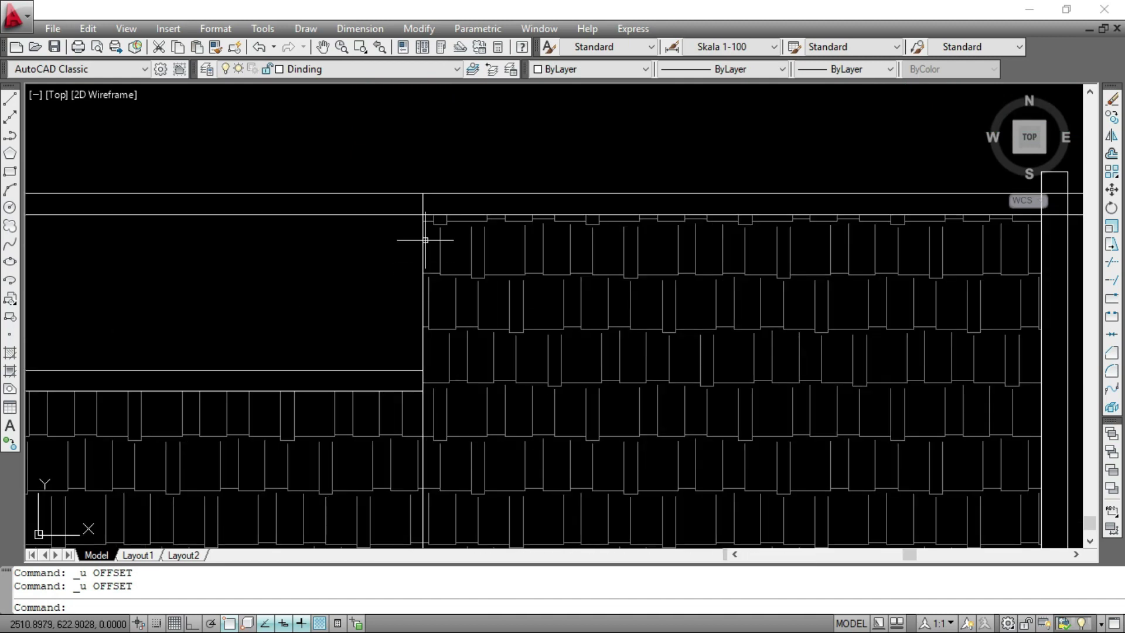
scroll(423, 237, down, 5)
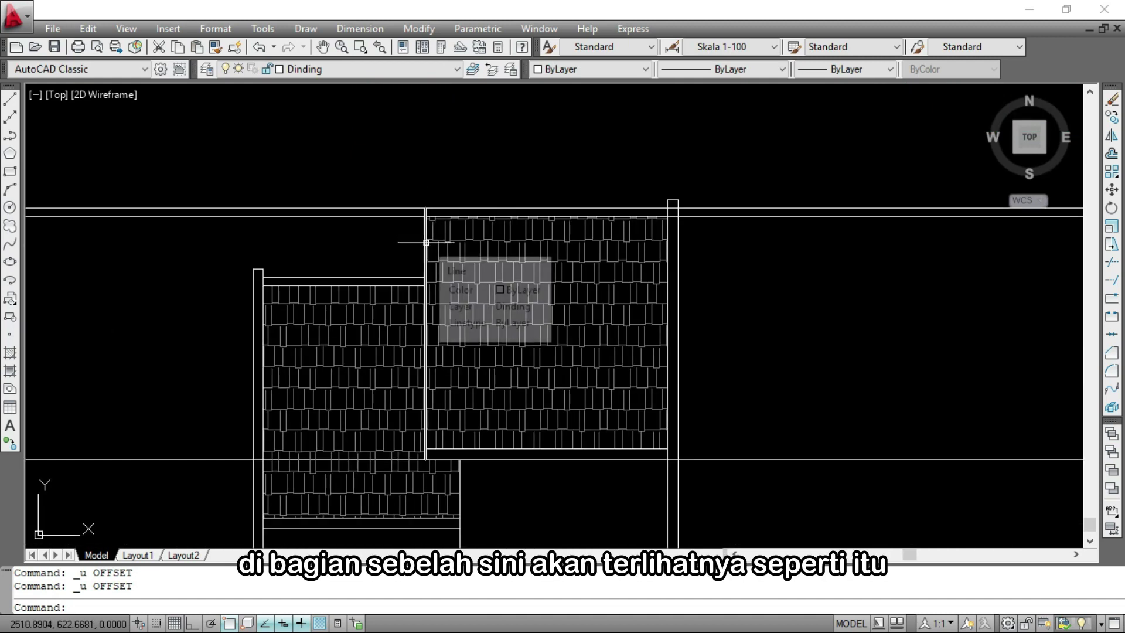
click(425, 241)
key(Escape)
Offset the two inner gable slope lines of the side elevation downward by 0.02 for the roof thickness
scroll(841, 274, down, 8)
scroll(841, 274, up, 5)
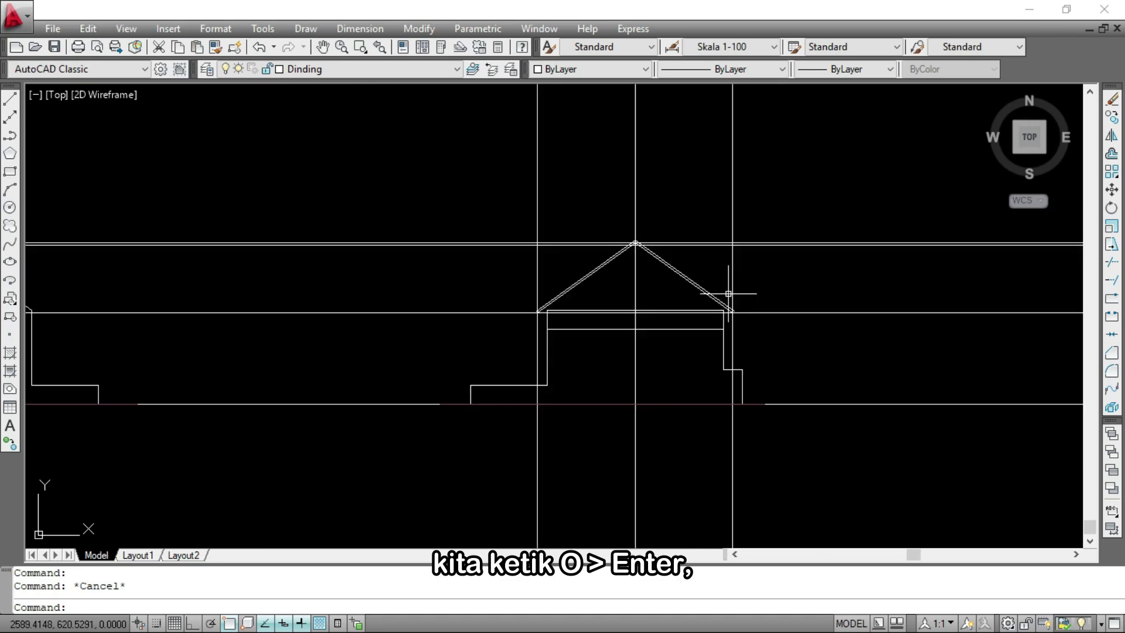
key(Return)
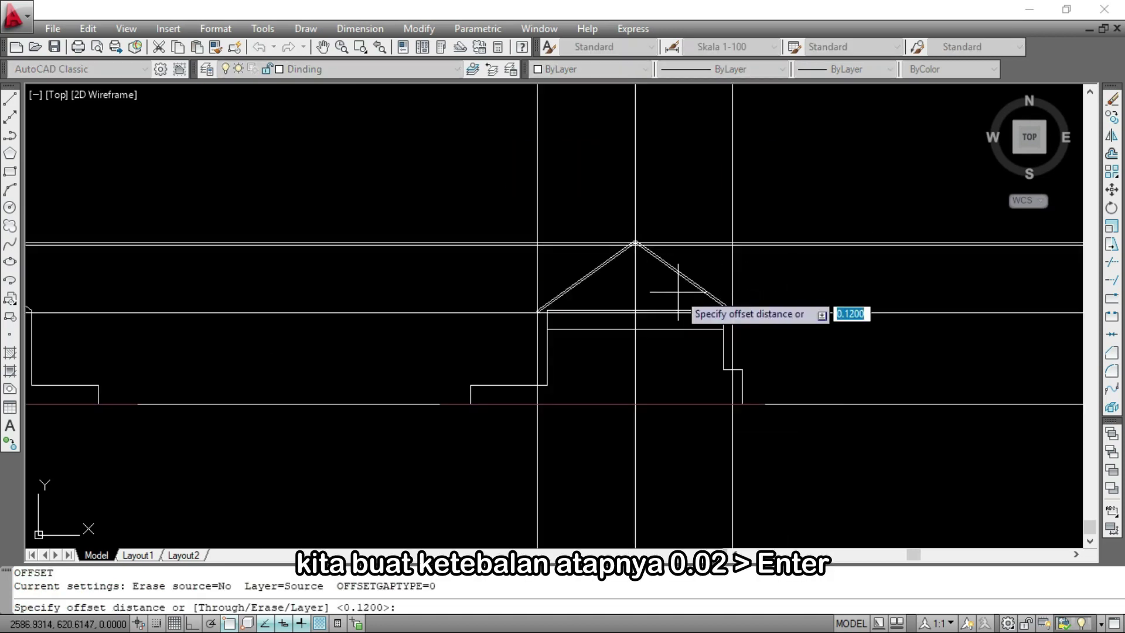
text(0.0)
key(Return)
scroll(591, 262, up, 8)
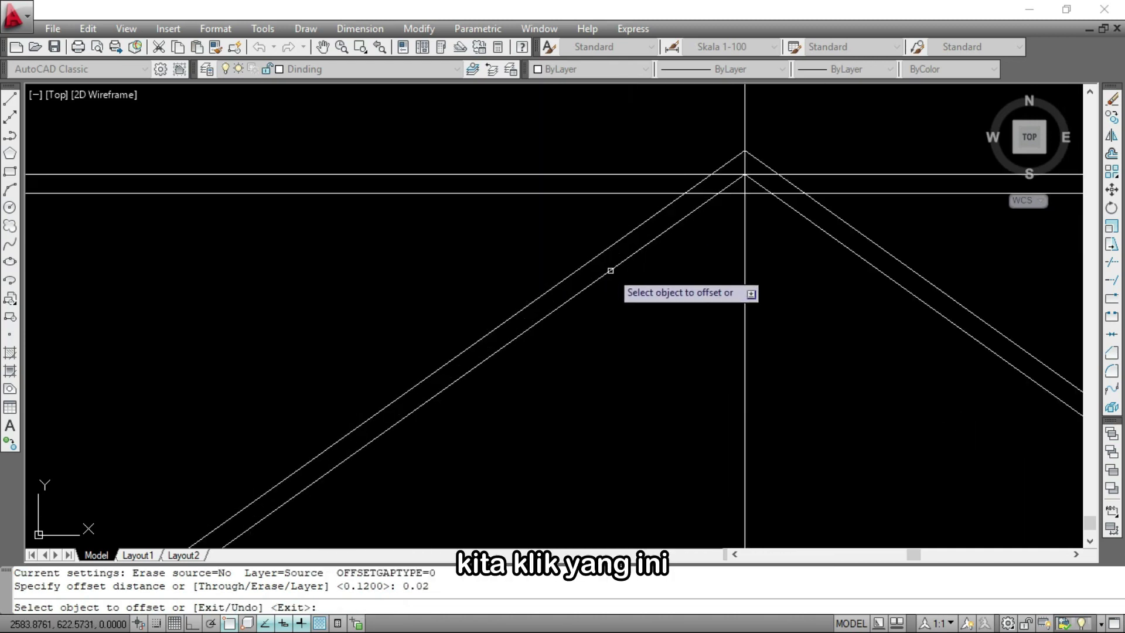
click(613, 271)
click(683, 309)
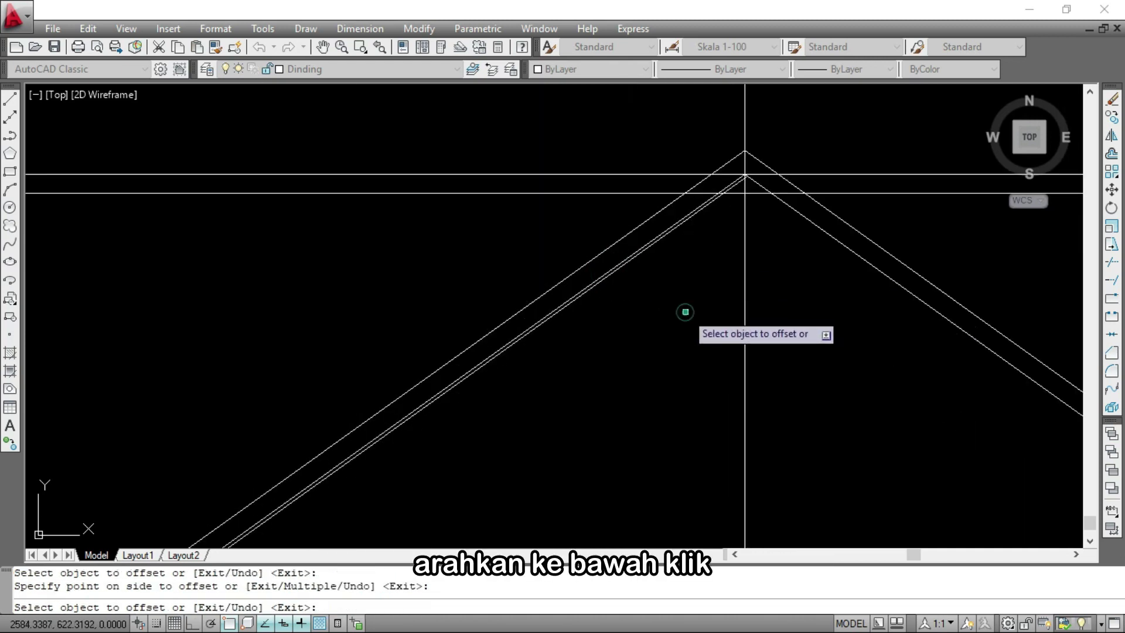
click(845, 241)
click(841, 245)
click(841, 244)
click(816, 330)
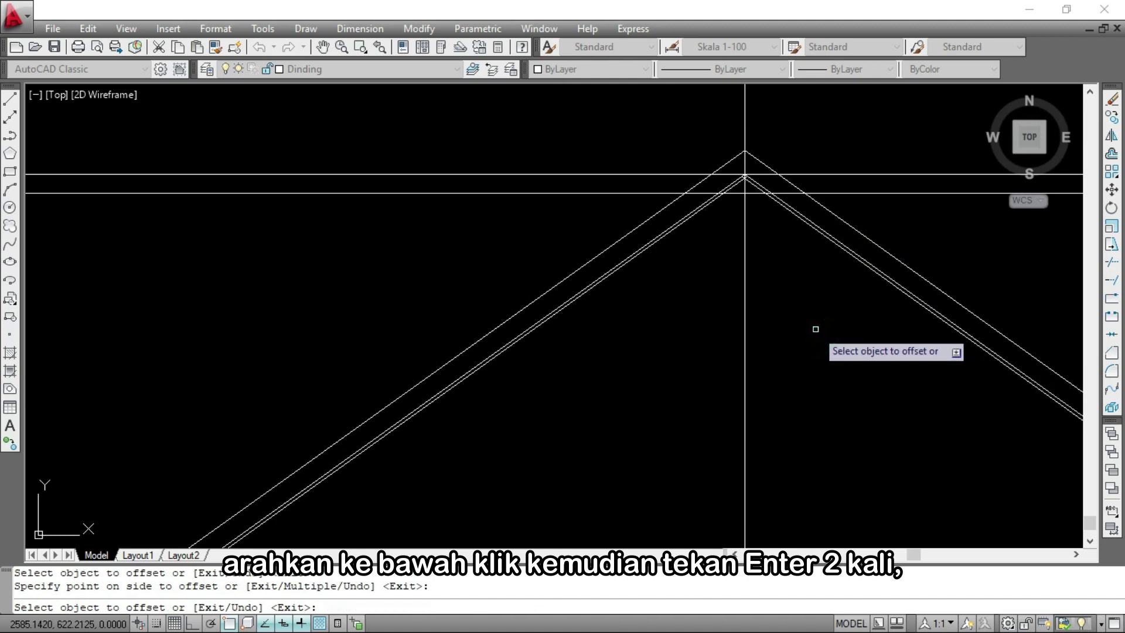
key(Return)
key(Return)
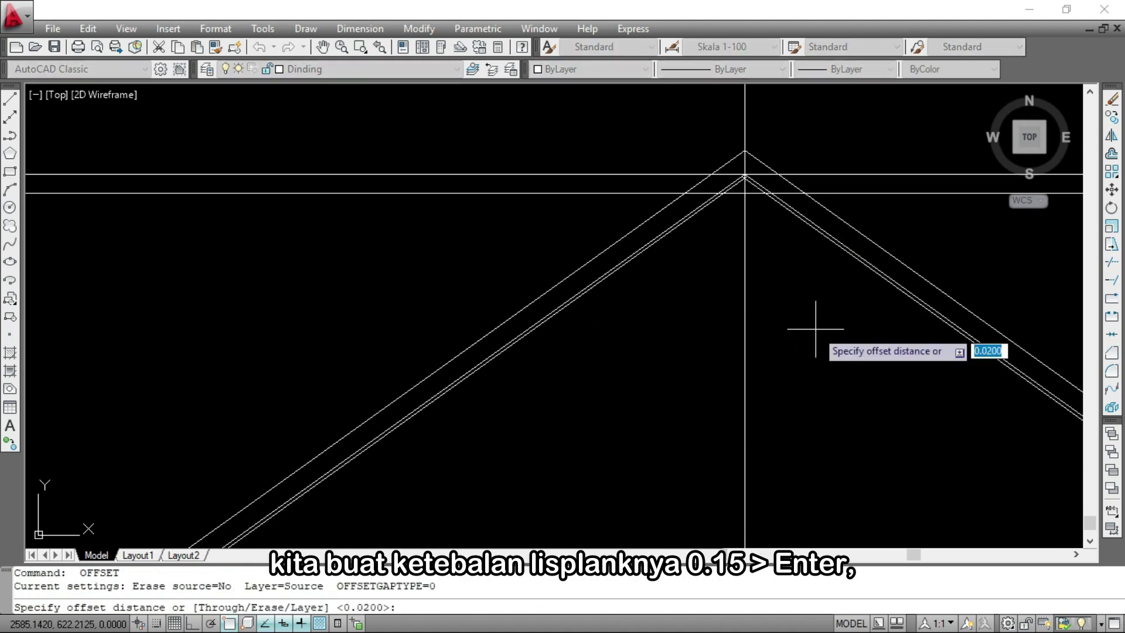
Offset the lower roof slope line on each side of the gable downward by 0.15 for the fascia board
text(0.15)
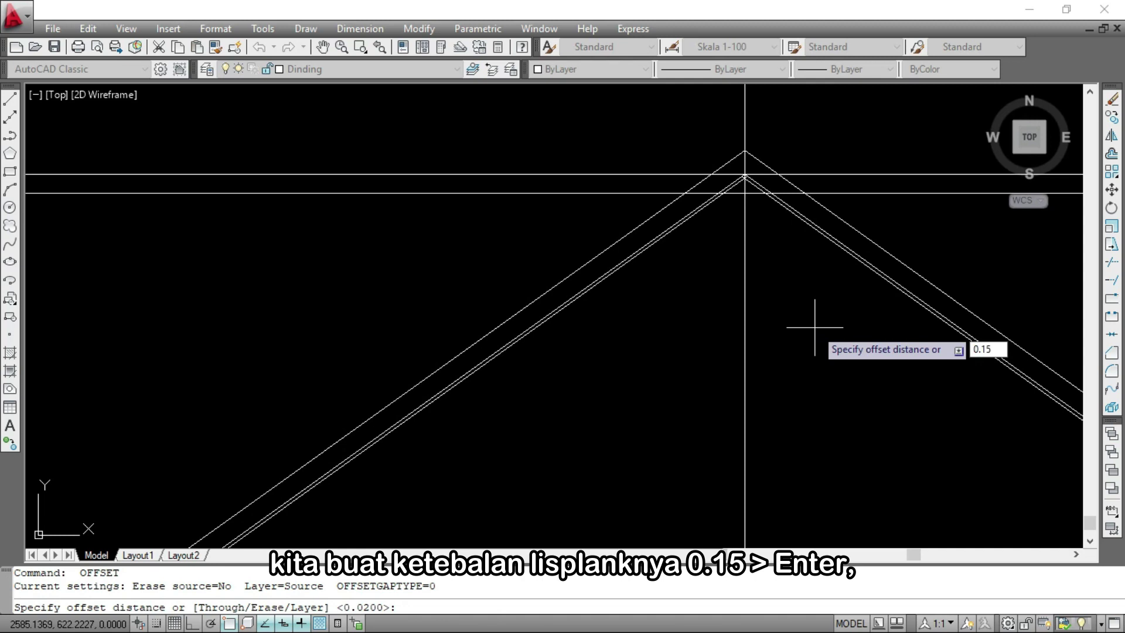
key(Return)
scroll(716, 276, up, 2)
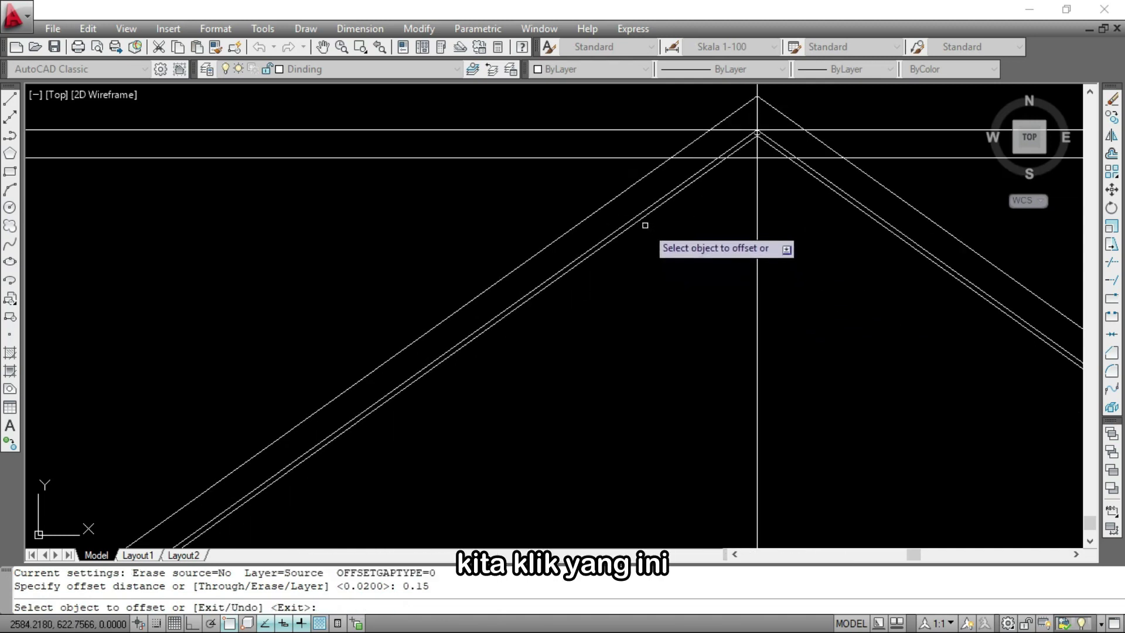
click(642, 222)
click(680, 297)
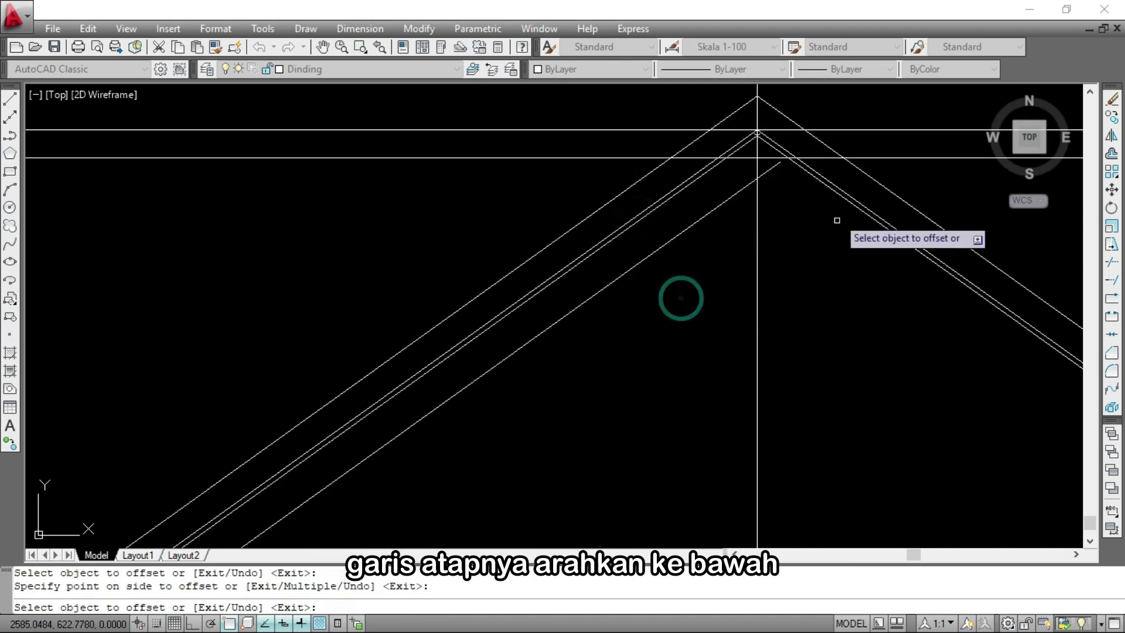
click(841, 196)
click(804, 346)
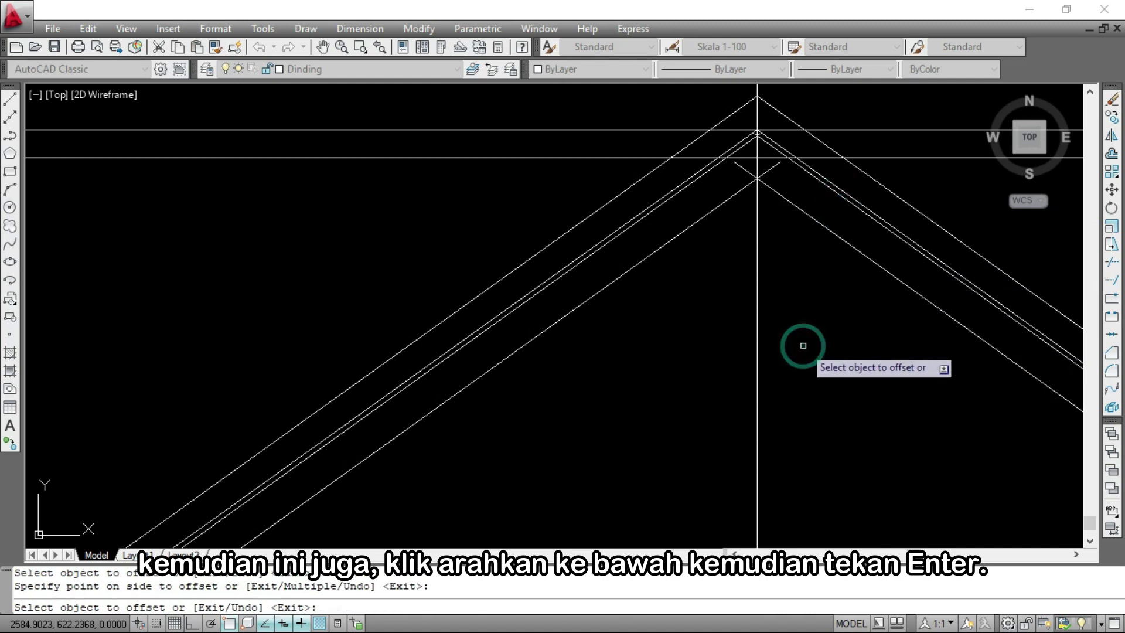
key(Return)
Trim the crossing ends of the fascia and roof thickness lines at the ridge so each pair meets in a point
scroll(767, 123, up, 1)
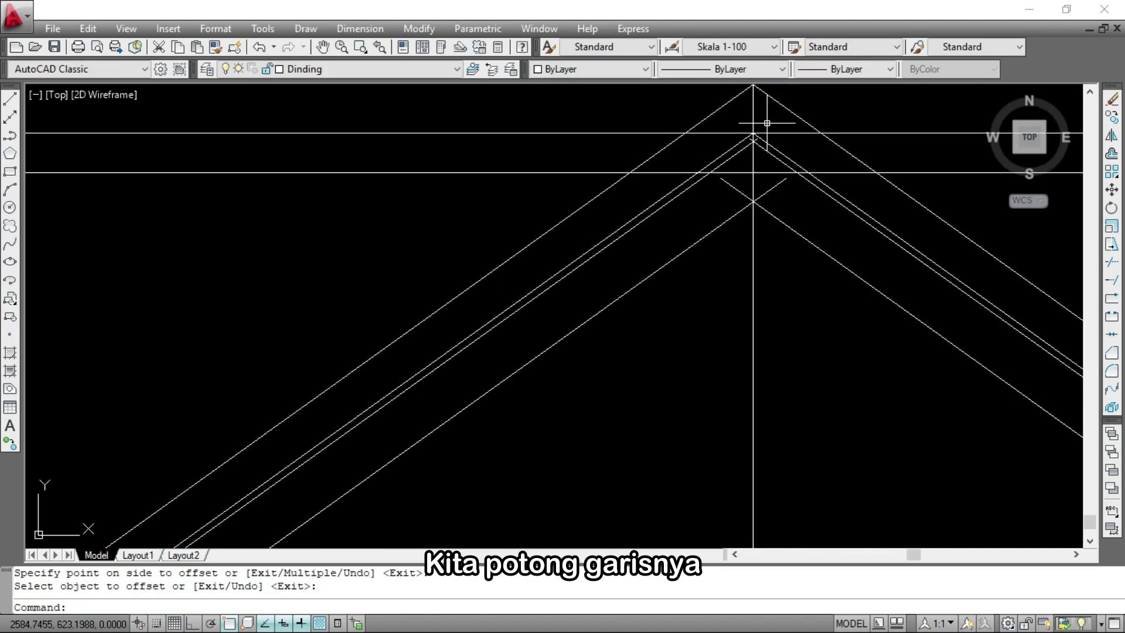
text(t)
key(Return)
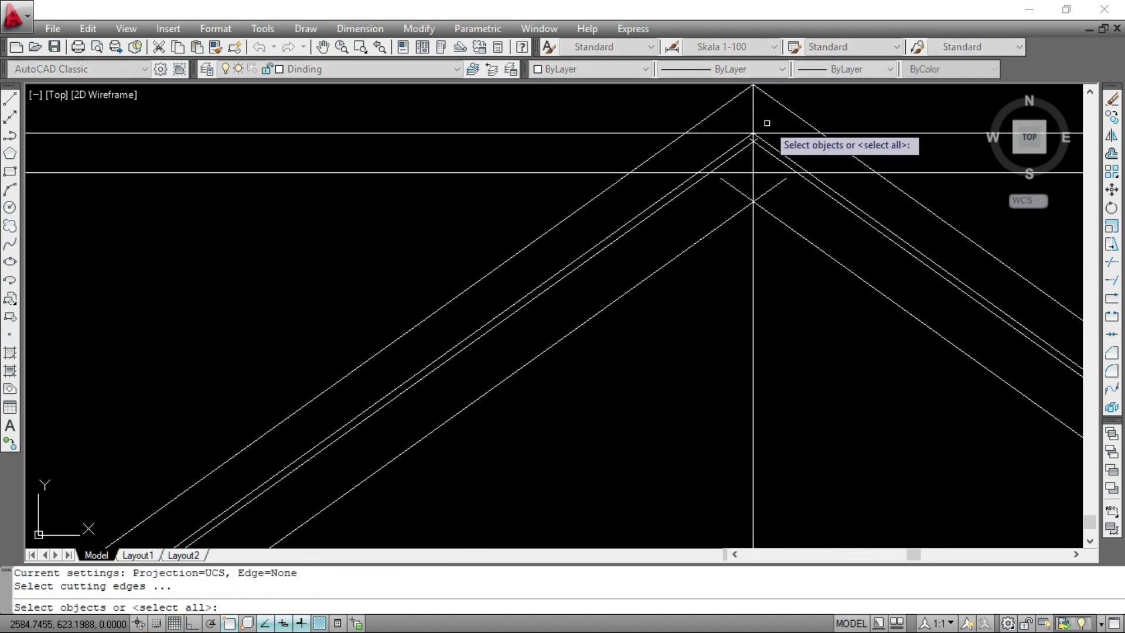
key(Return)
scroll(733, 192, up, 1)
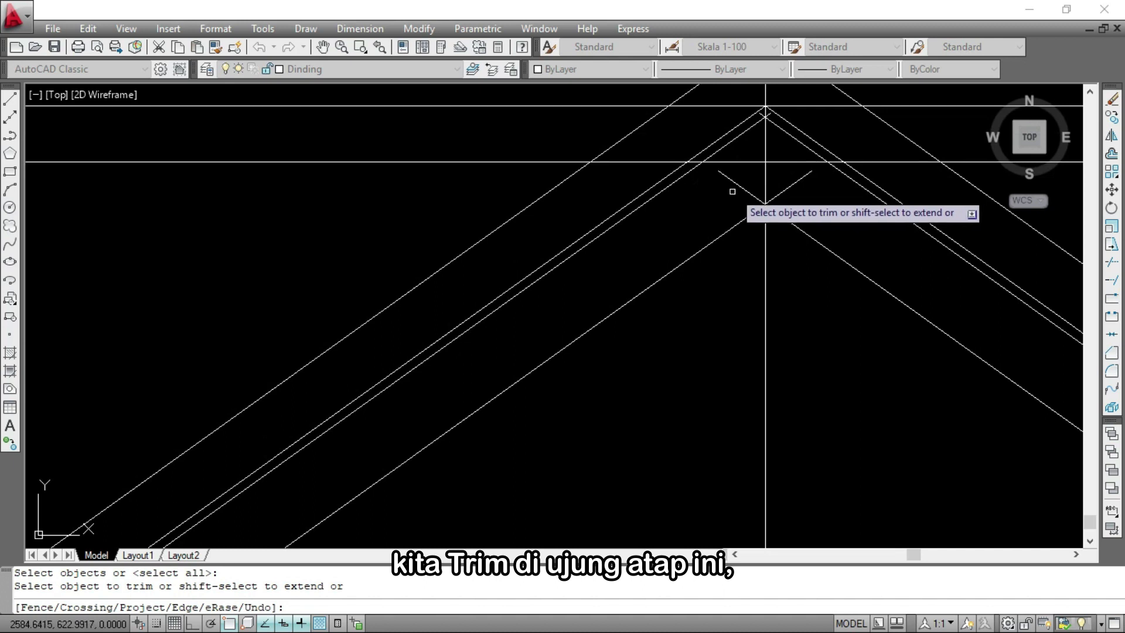
click(788, 187)
click(744, 188)
scroll(744, 152, up, 3)
click(746, 151)
click(763, 153)
scroll(697, 143, down, 6)
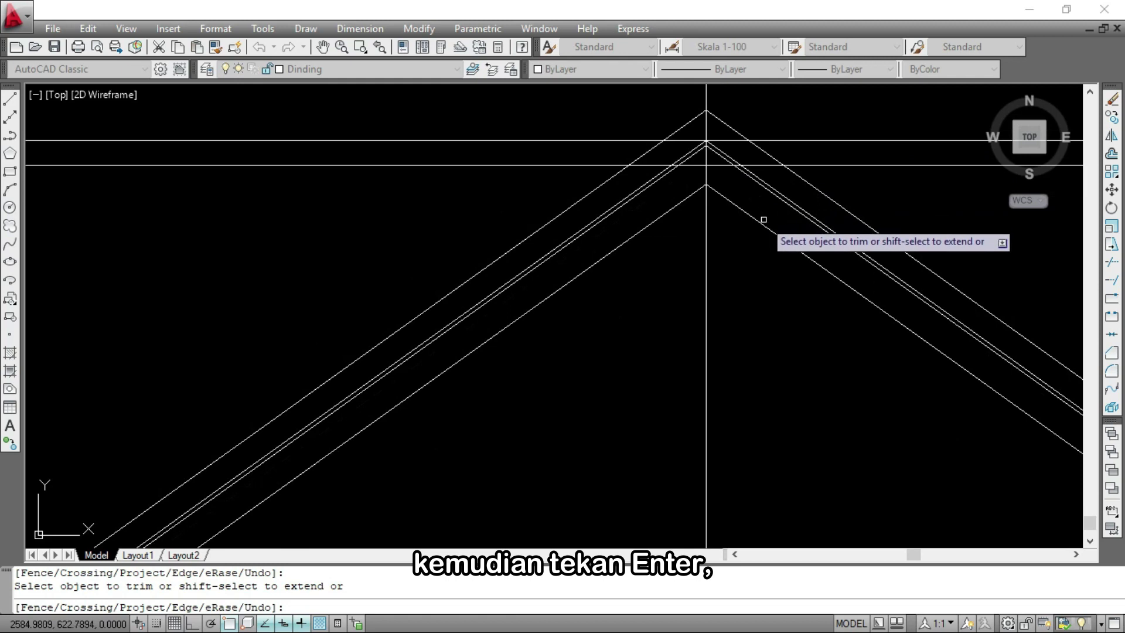
key(Return)
Close the right eave with a line from the roof covering's lower end to the end of the fascia line
scroll(711, 255, down, 3)
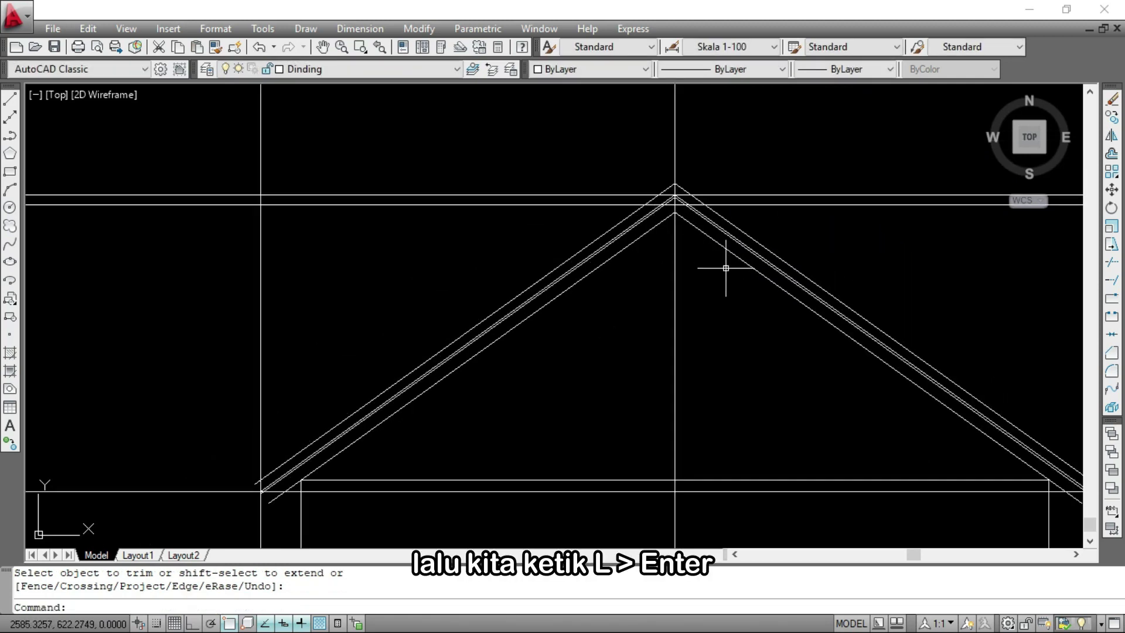
text(L)
key(Return)
scroll(662, 263, down, 3)
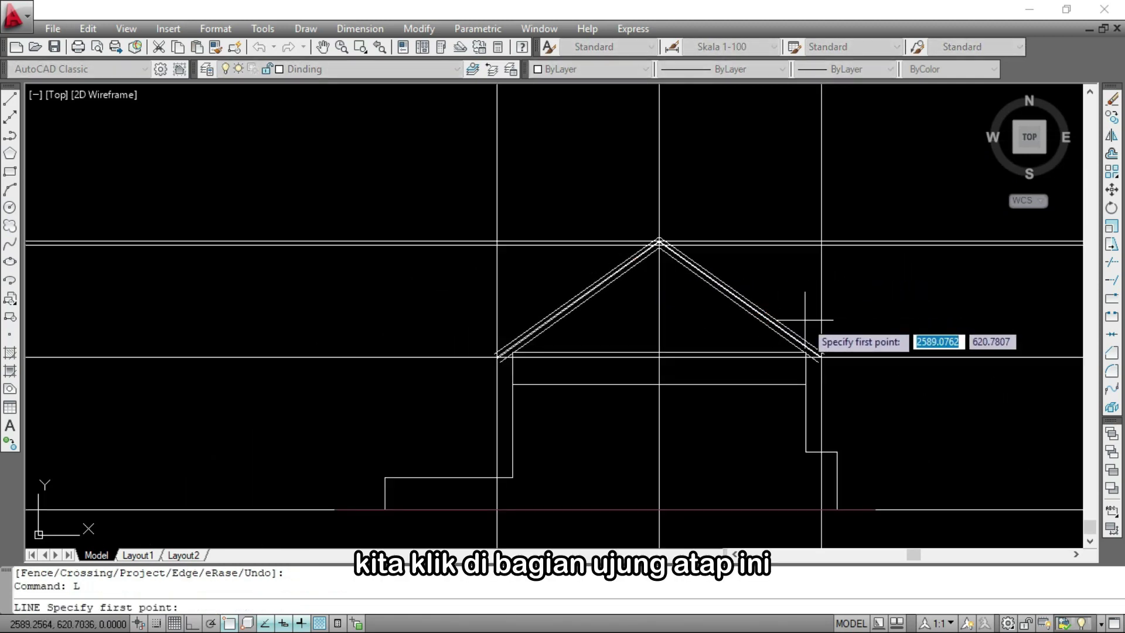
scroll(801, 312, up, 5)
scroll(851, 262, up, 5)
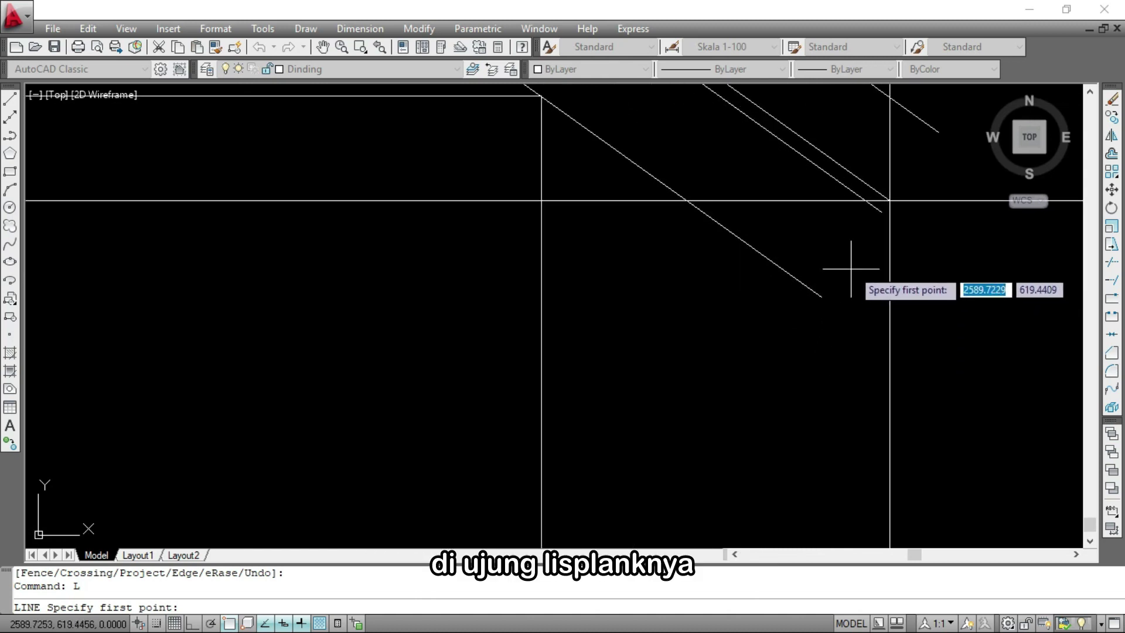
click(890, 200)
click(821, 297)
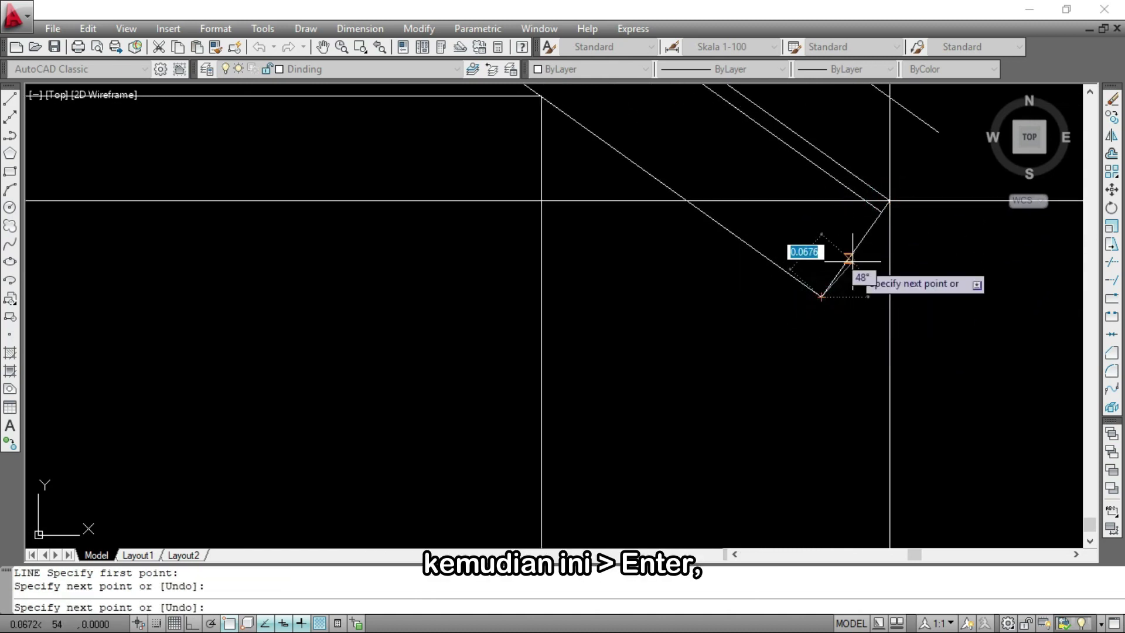
click(873, 261)
key(Return)
Close the left eave with a line from the roof covering's lower end to the end of the fascia line
scroll(575, 286, down, 4)
scroll(464, 254, up, 4)
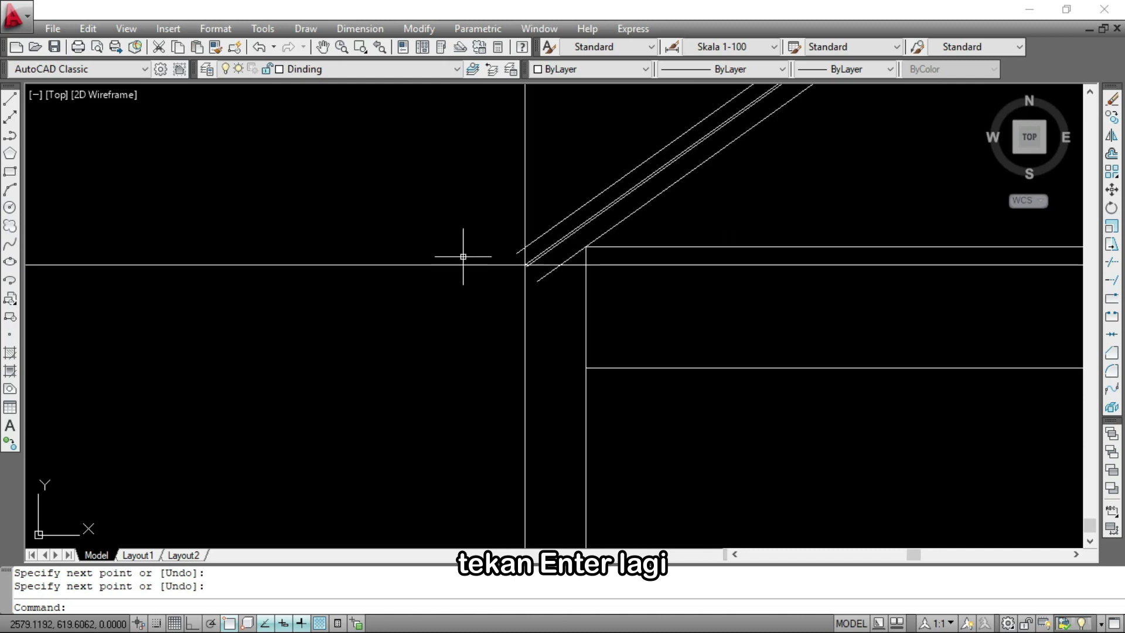
scroll(569, 247, up, 2)
key(Return)
middle_drag(566, 263, 529, 297)
scroll(502, 294, up, 3)
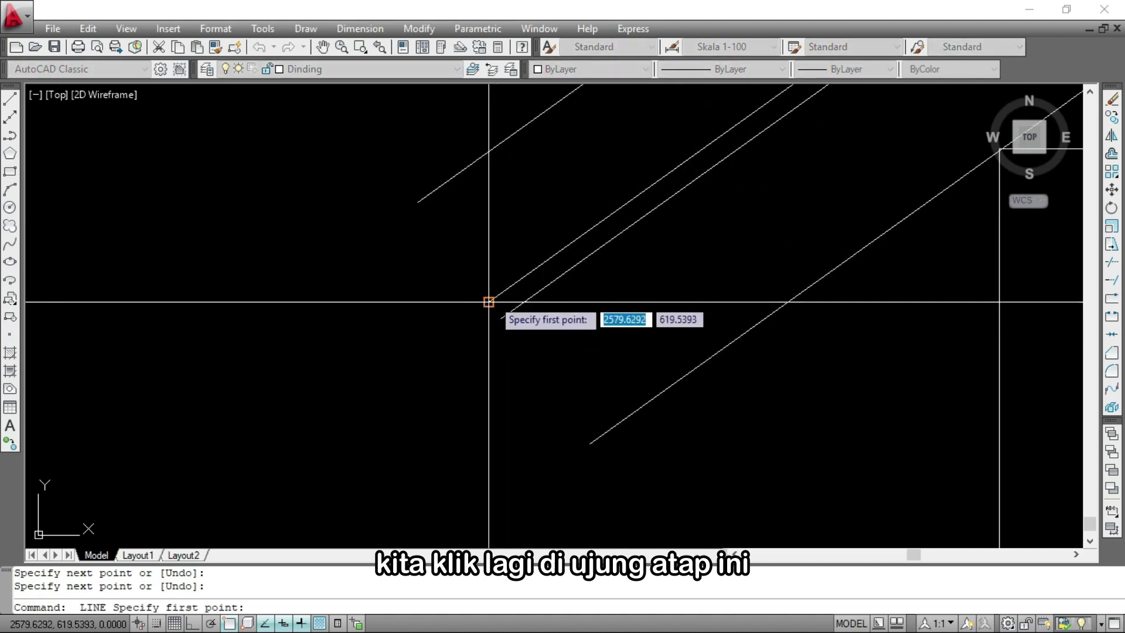
click(489, 302)
click(590, 443)
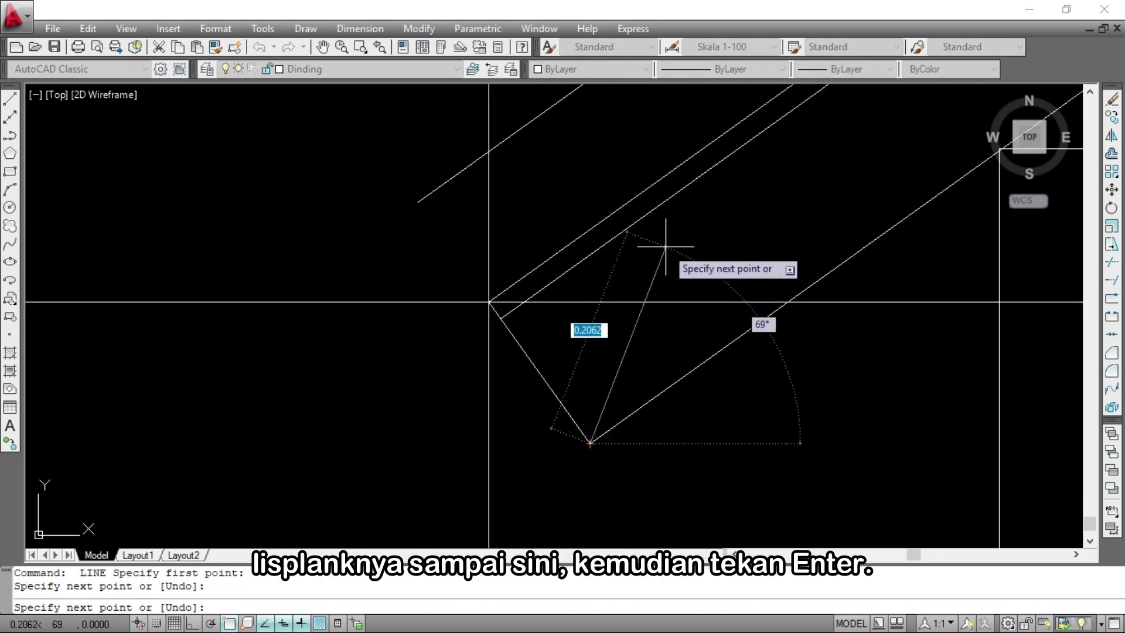
key(Return)
Trim away the left and right wall lines between the horizontal line under the gable and the fence tops
scroll(653, 214, down, 2)
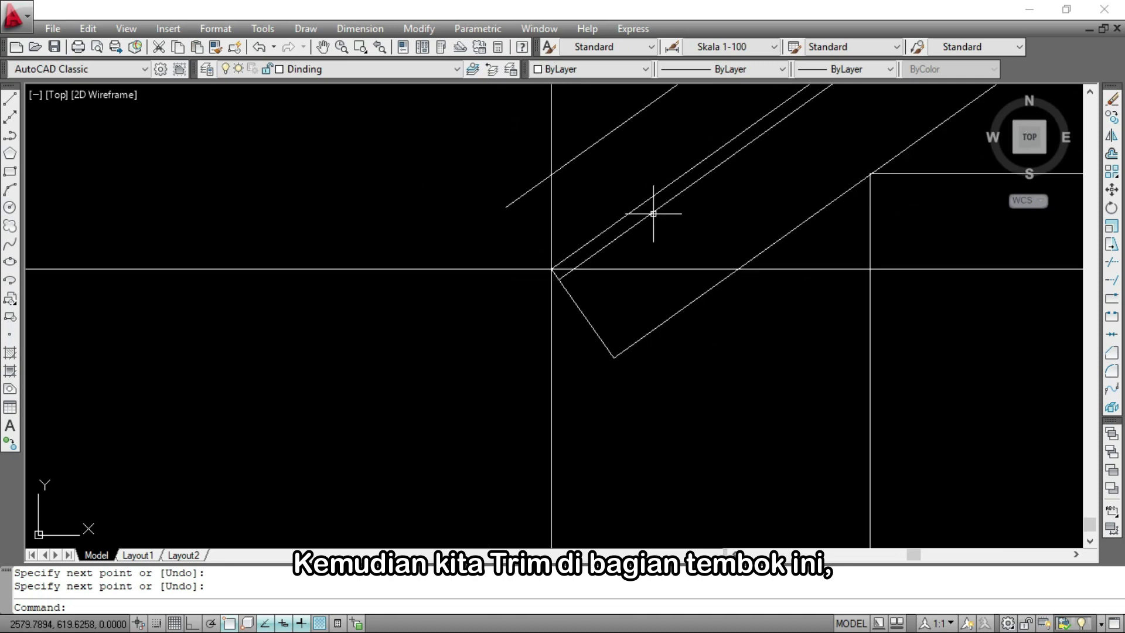
scroll(696, 383, down, 3)
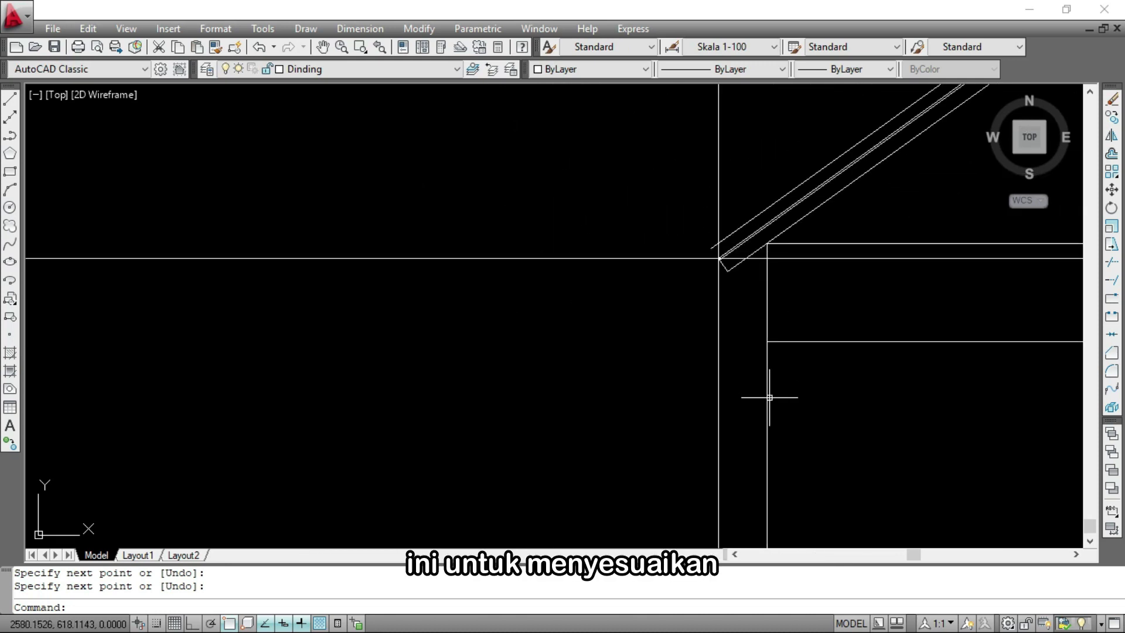
mouse_move(768, 398)
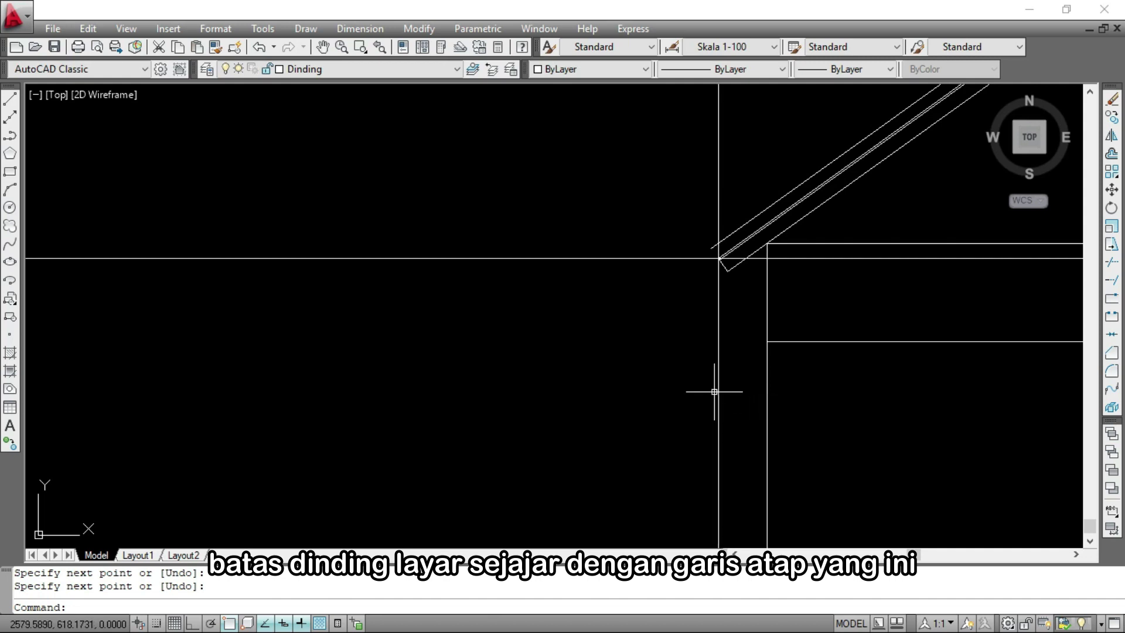
text(r)
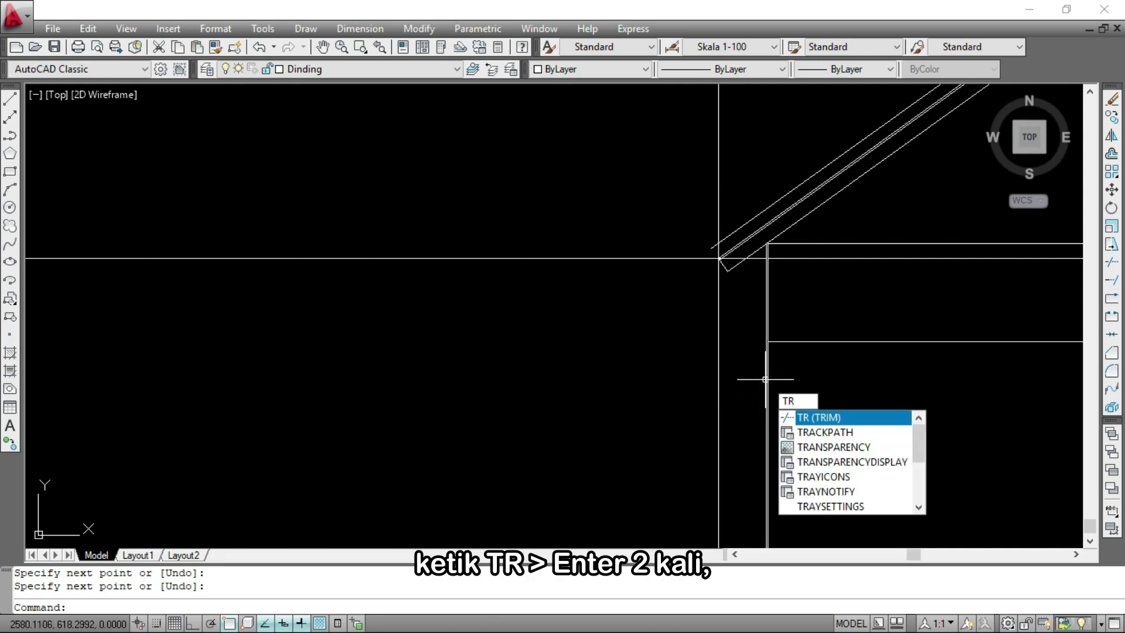
key(Return)
key(Return)
scroll(723, 347, down, 3)
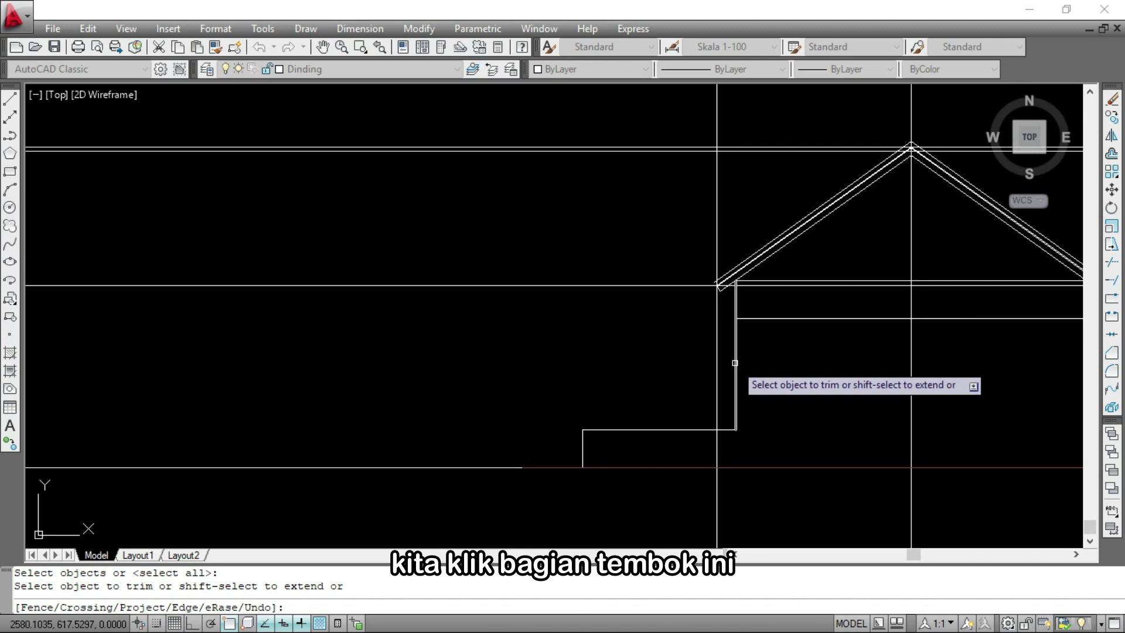
click(735, 363)
scroll(762, 381, down, 5)
scroll(815, 378, up, 6)
scroll(712, 340, down, 2)
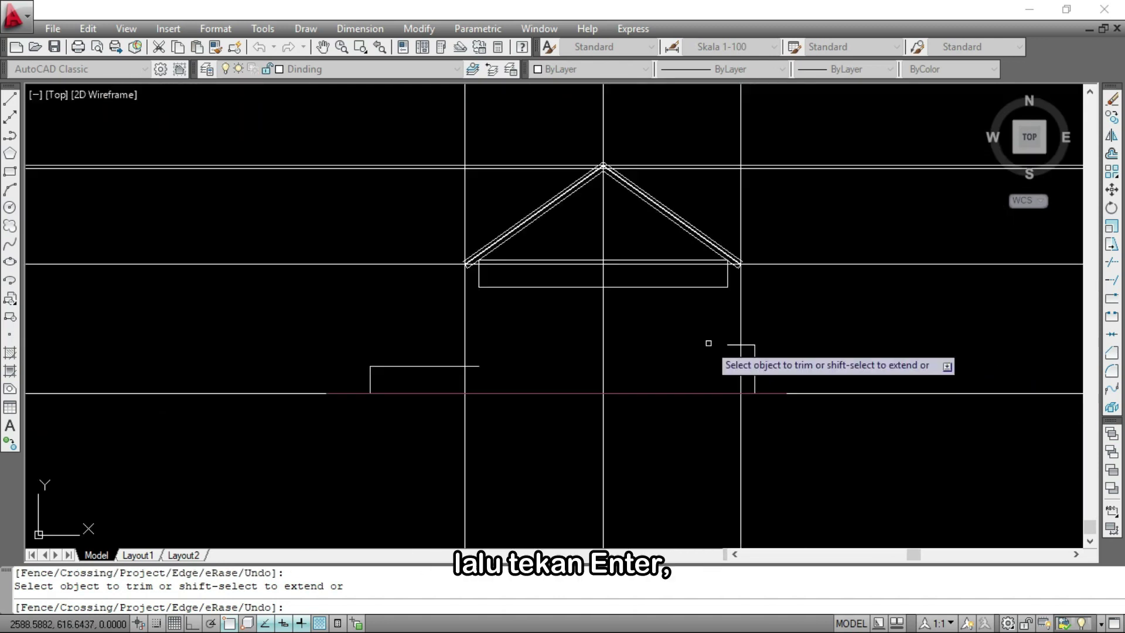
key(Return)
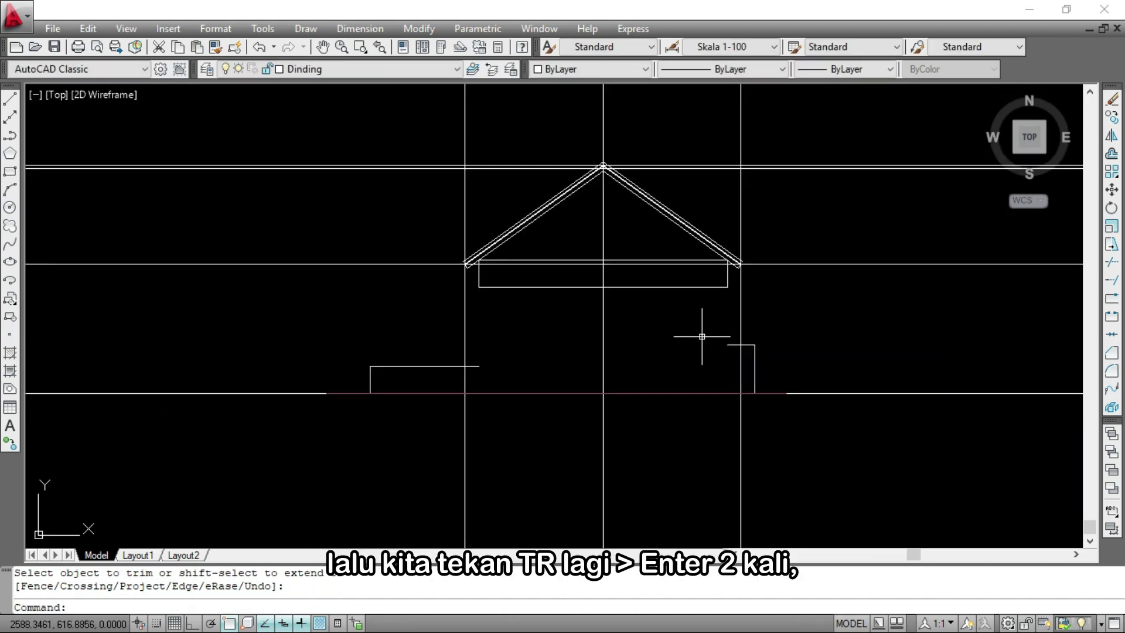
Trim the two vertical eave guides above the roof and the outer slope ends that overshoot them
text(tr)
key(Return)
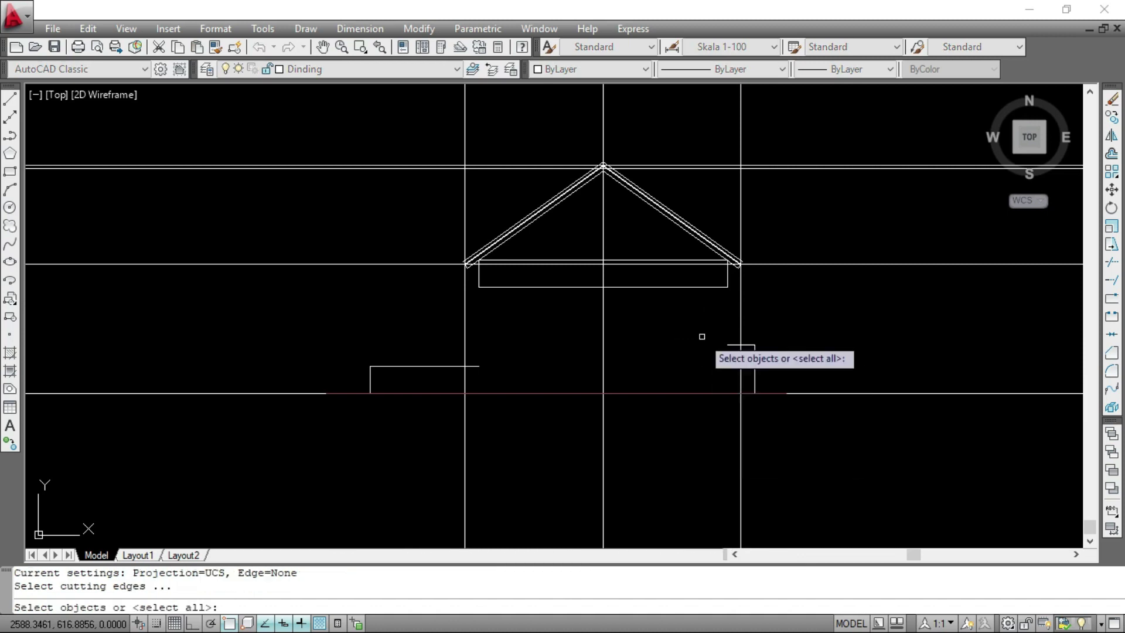
key(Return)
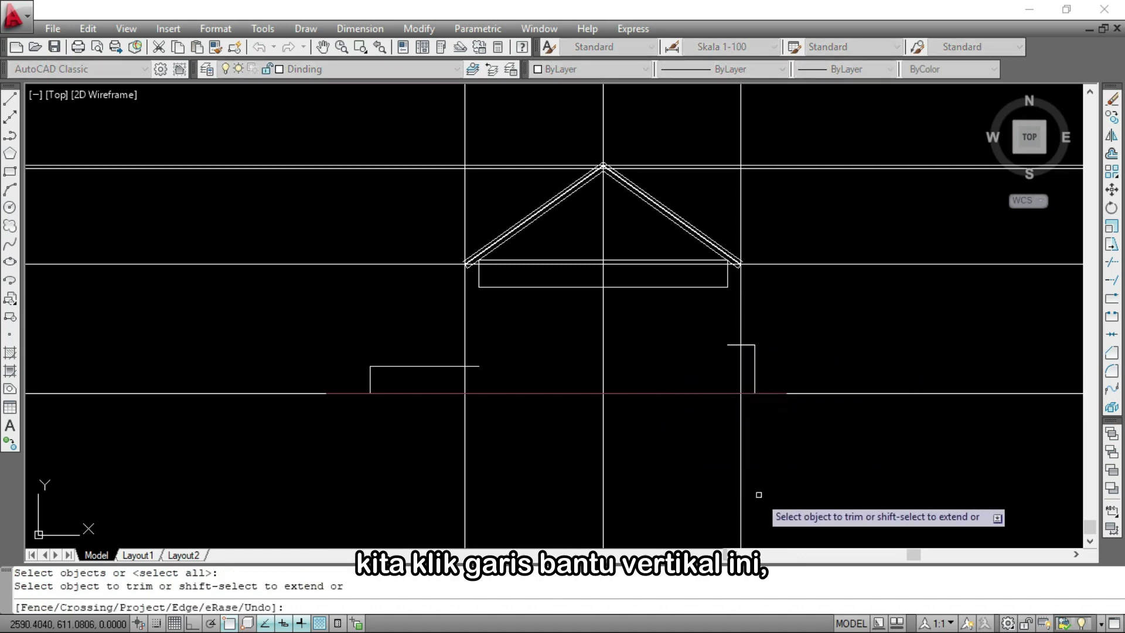
drag(428, 200, 655, 200)
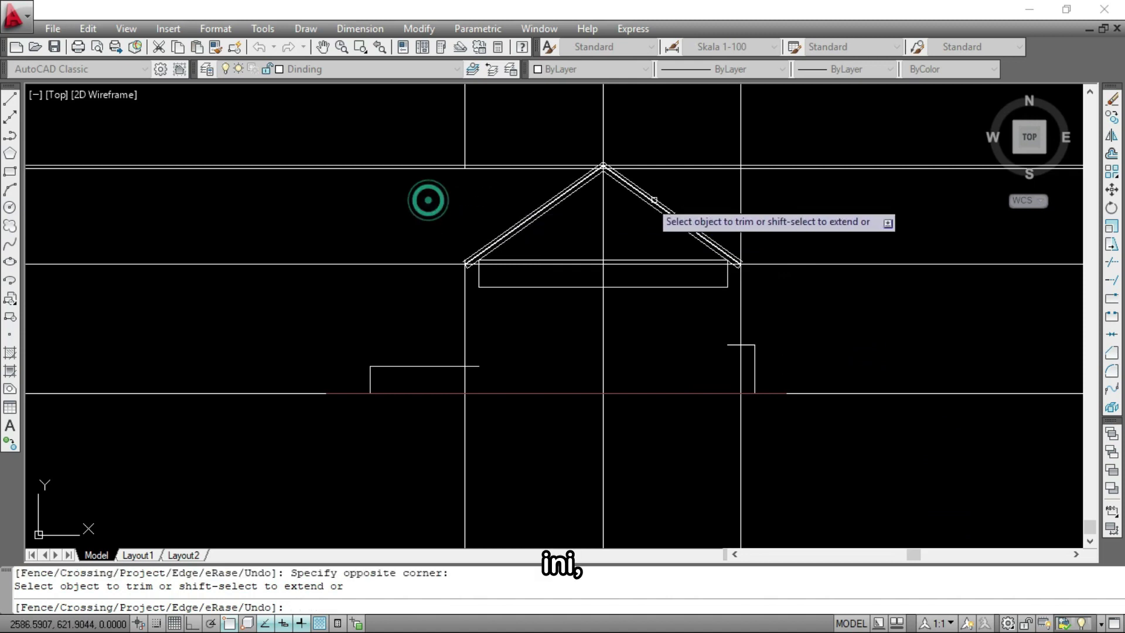
scroll(739, 281, up, 8)
scroll(551, 286, down, 9)
scroll(378, 234, up, 5)
scroll(378, 293, down, 5)
scroll(375, 281, up, 3)
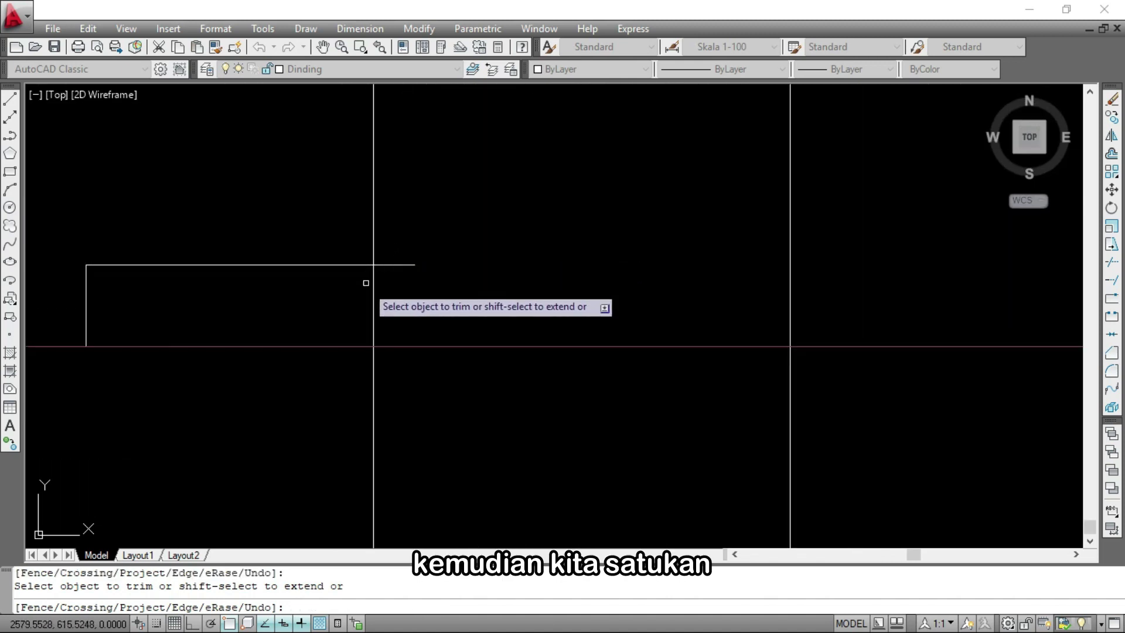
Trim the fence tops back to the vertical eave guides and remove the guide pieces between fence top and ground
scroll(372, 269, down, 2)
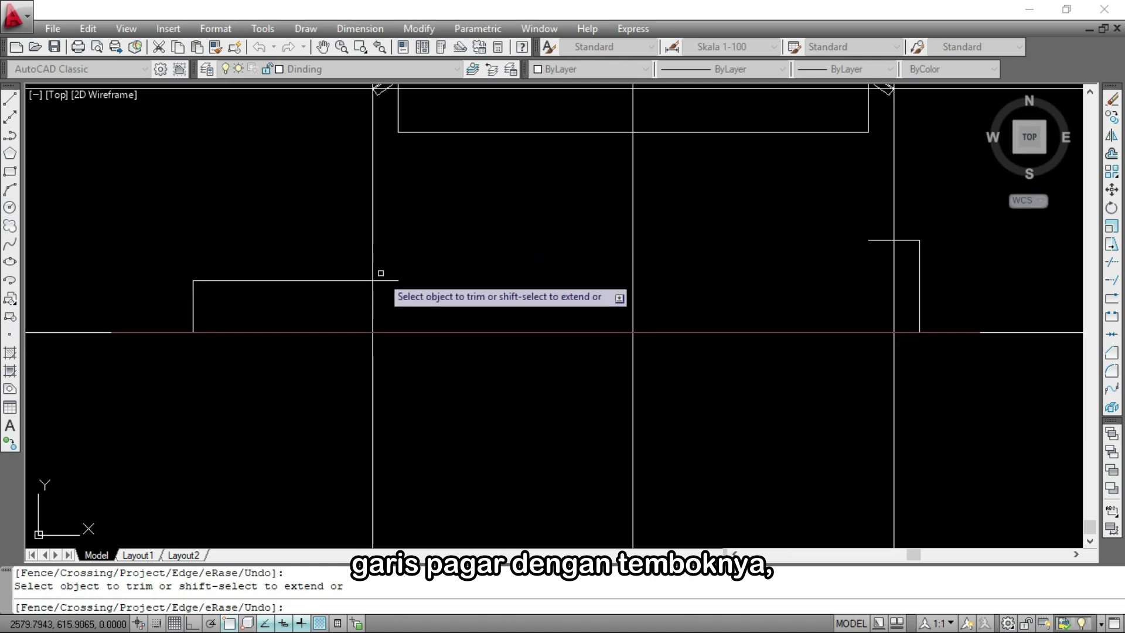
scroll(382, 275, up, 2)
click(368, 304)
scroll(281, 340, down, 3)
scroll(478, 344, up, 3)
click(508, 291)
click(488, 249)
scroll(545, 324, down, 2)
scroll(416, 216, up, 2)
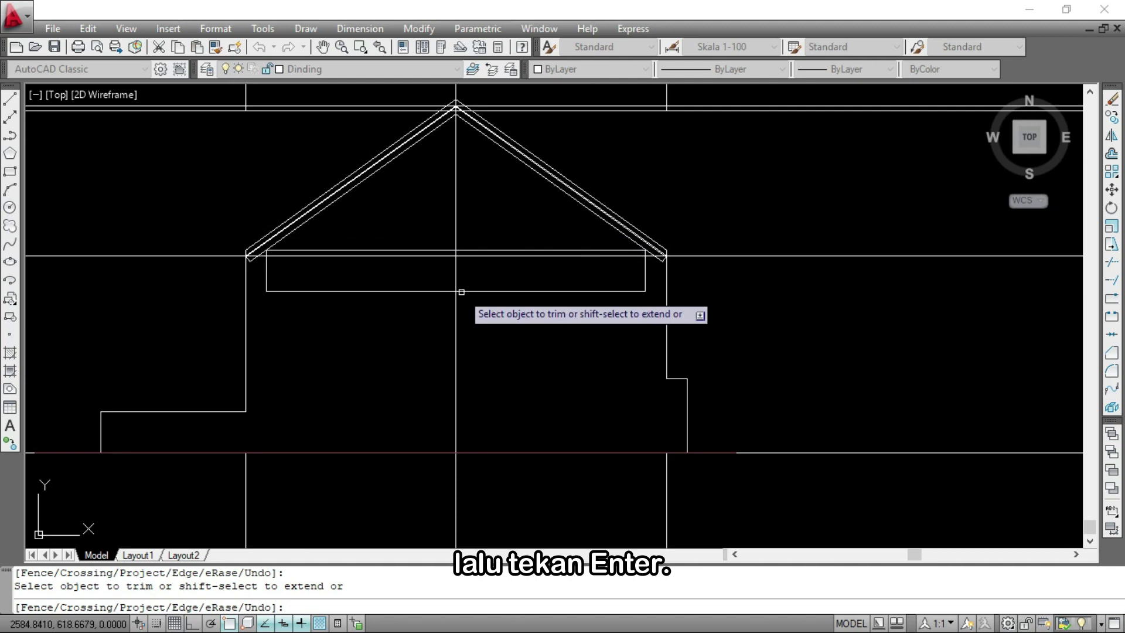
key(Return)
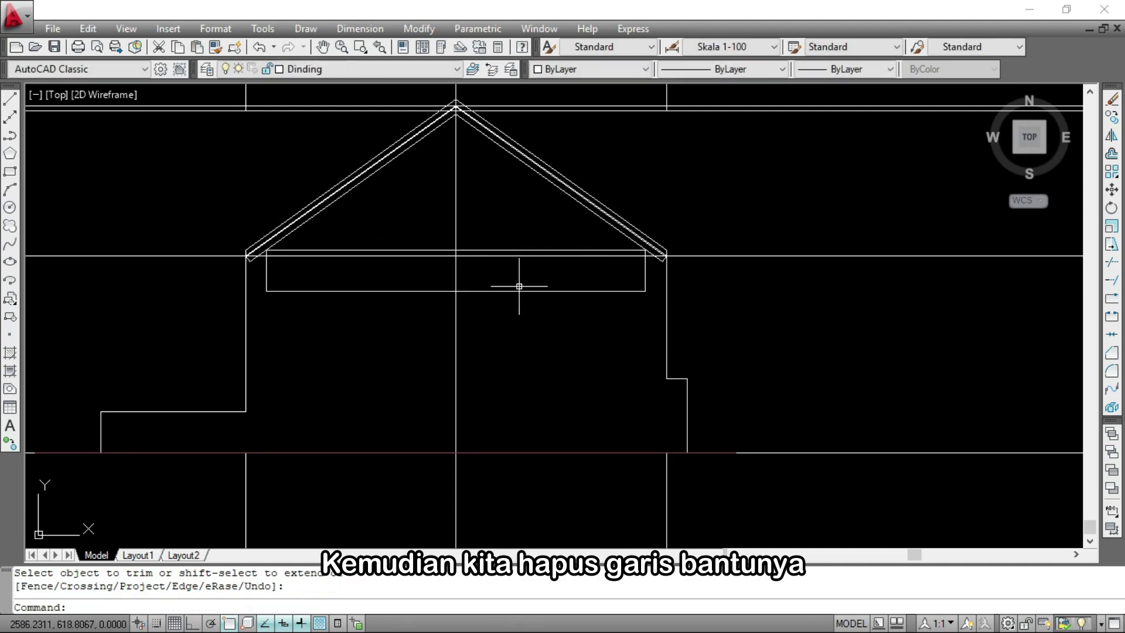
Erase the remaining vertical and horizontal guides around the side elevation, together with the wall-top line inside the gable
scroll(405, 299, down, 4)
click(321, 315)
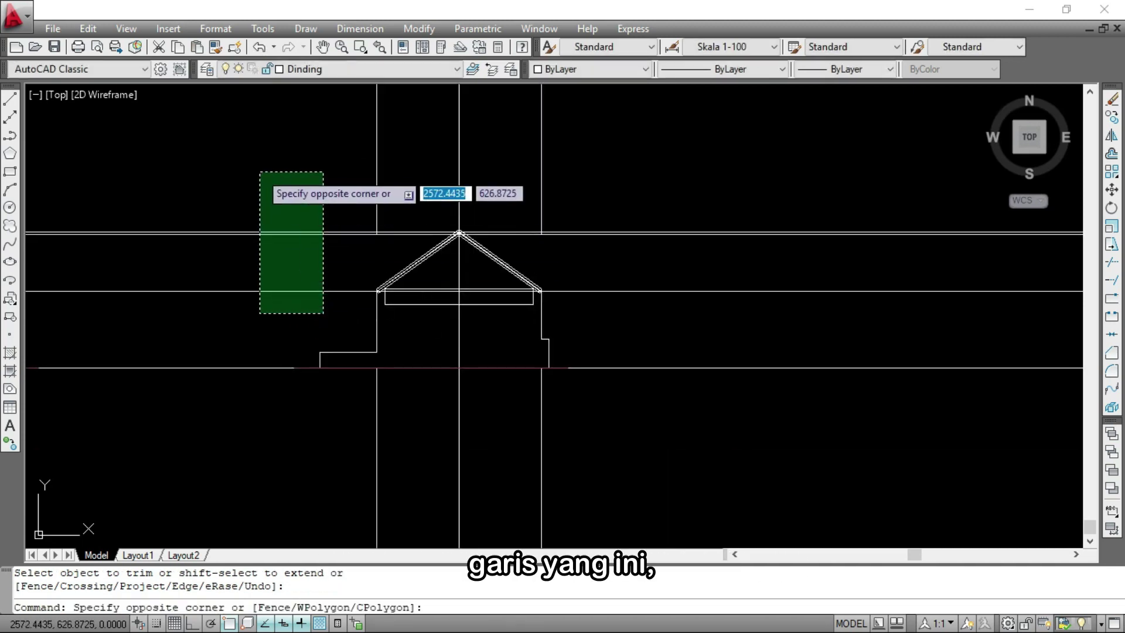
click(258, 172)
click(572, 188)
click(297, 156)
click(580, 419)
click(331, 386)
scroll(425, 298, up, 9)
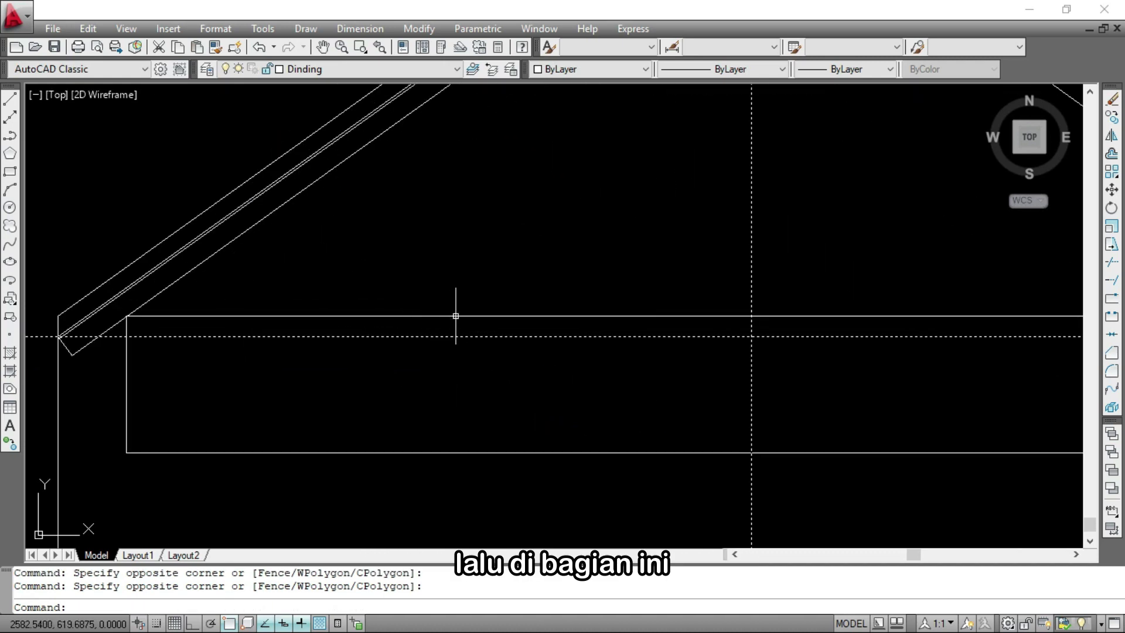
scroll(456, 316, down, 9)
text(E)
key(Return)
Draw a vertical construction line through the lower end of the dashed red ridge line beside KAMAR TIDUR 2 in the rotated floor plan
scroll(638, 359, up, 3)
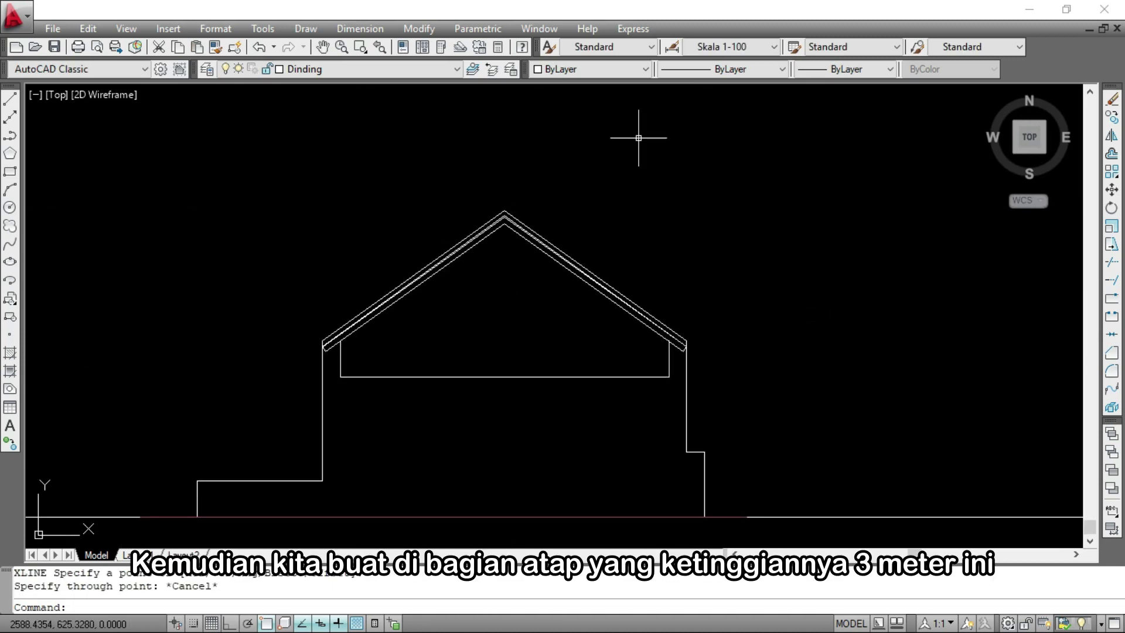
scroll(475, 360, up, 3)
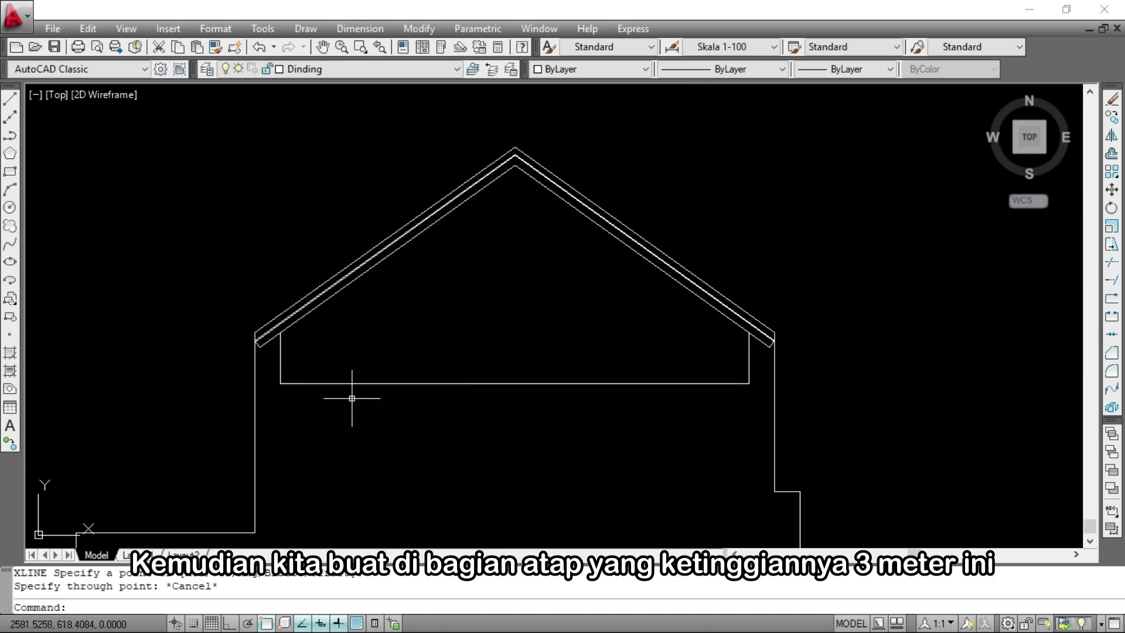
scroll(357, 384, down, 5)
scroll(413, 180, up, 3)
scroll(277, 217, up, 2)
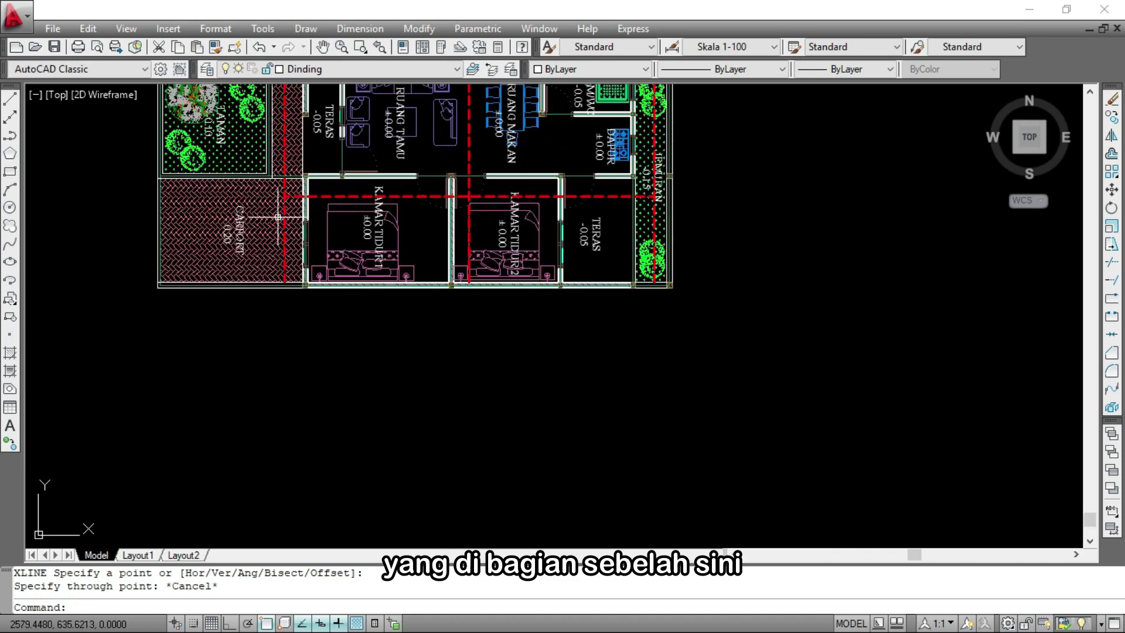
text(l)
key(Return)
scroll(463, 322, up, 4)
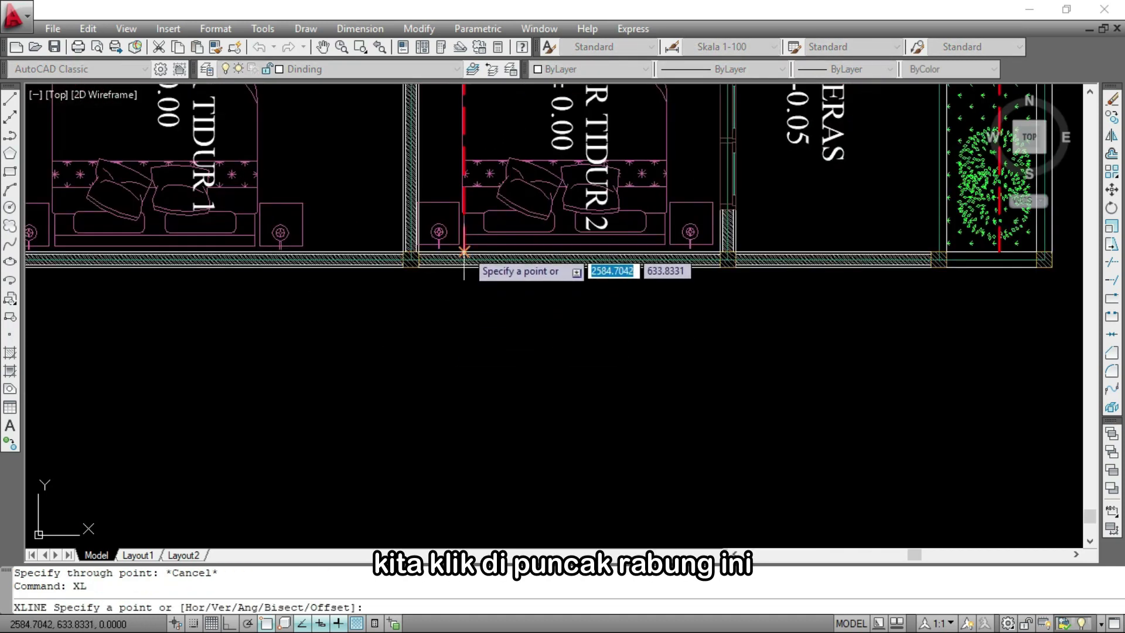
click(465, 252)
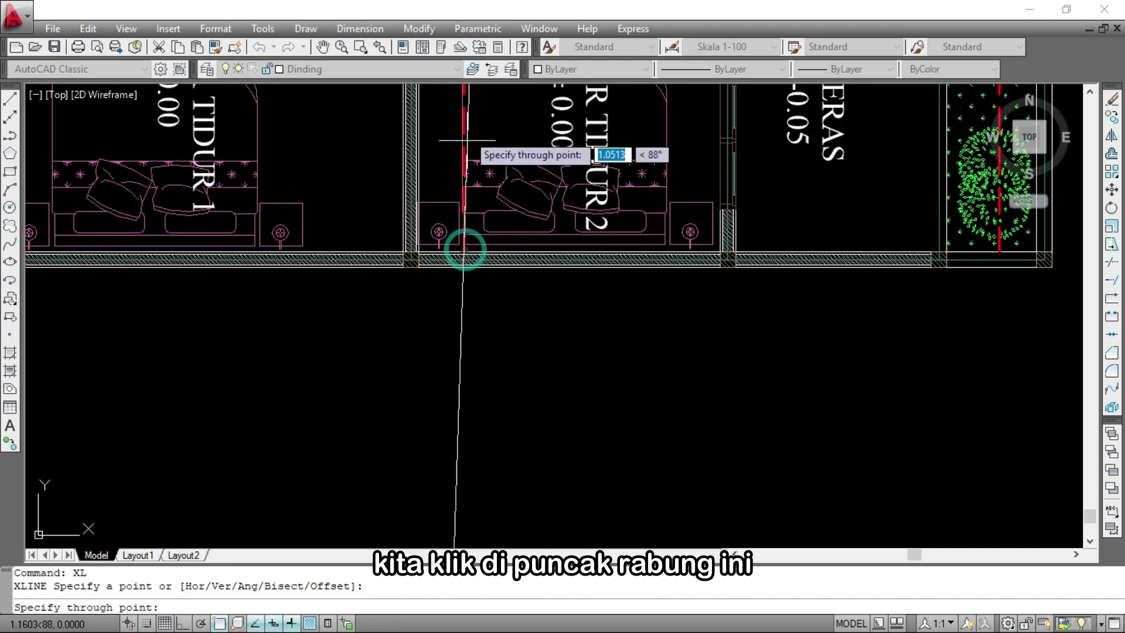
click(461, 283)
scroll(462, 281, down, 2)
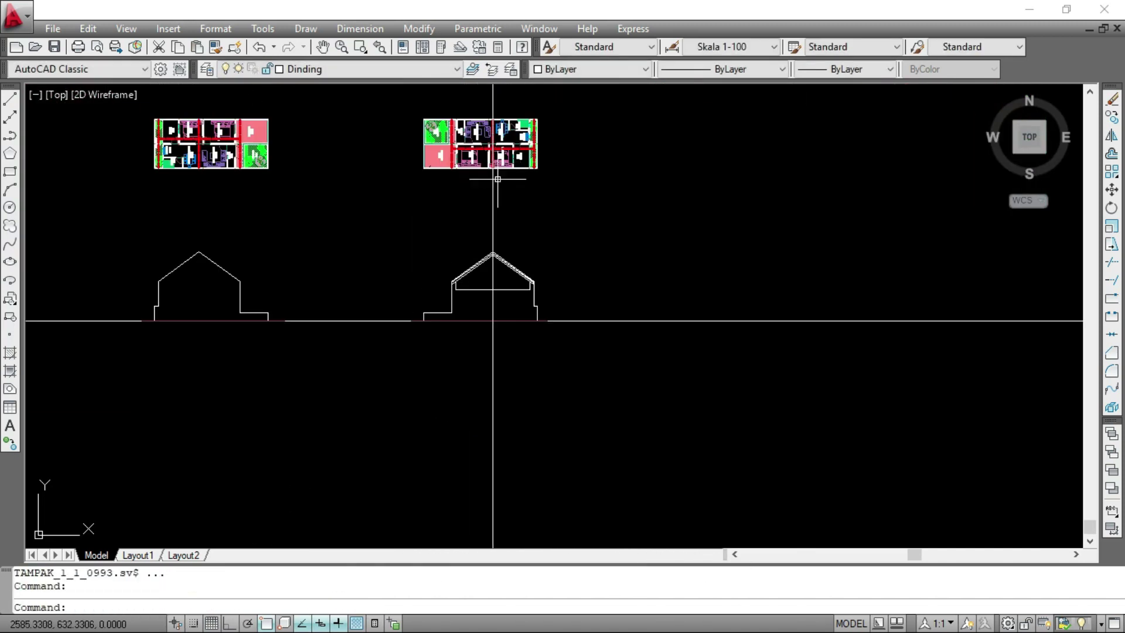
With ortho on, draw a horizontal construction line through the top of the lower roof's ridge in the rear elevation
scroll(545, 234, down, 5)
scroll(293, 229, up, 7)
scroll(245, 263, up, 3)
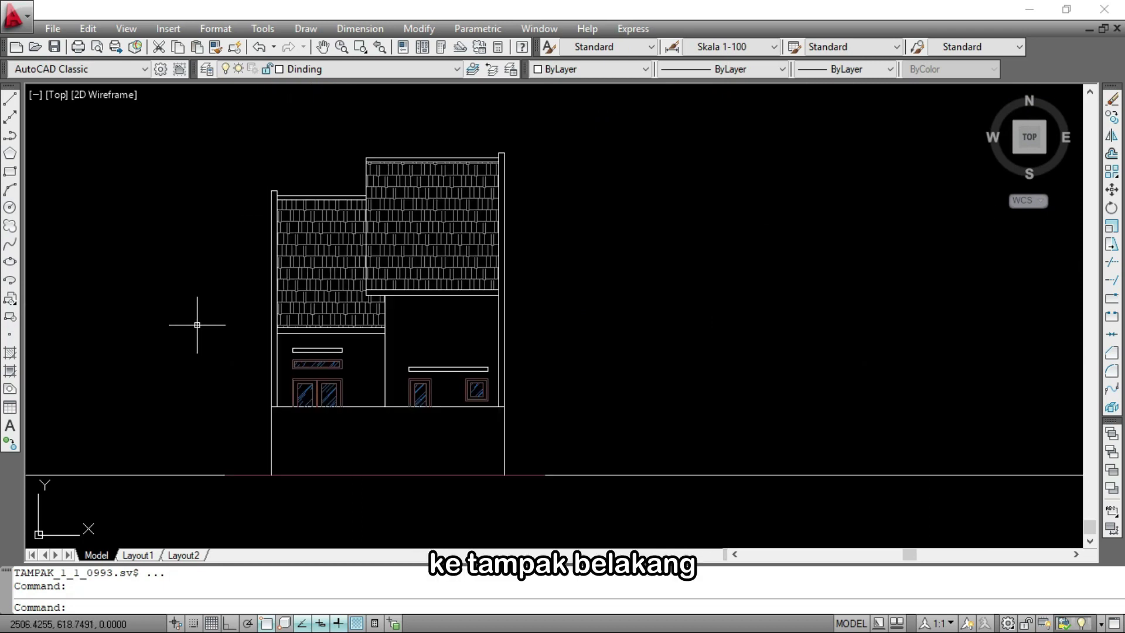
scroll(290, 197, up, 2)
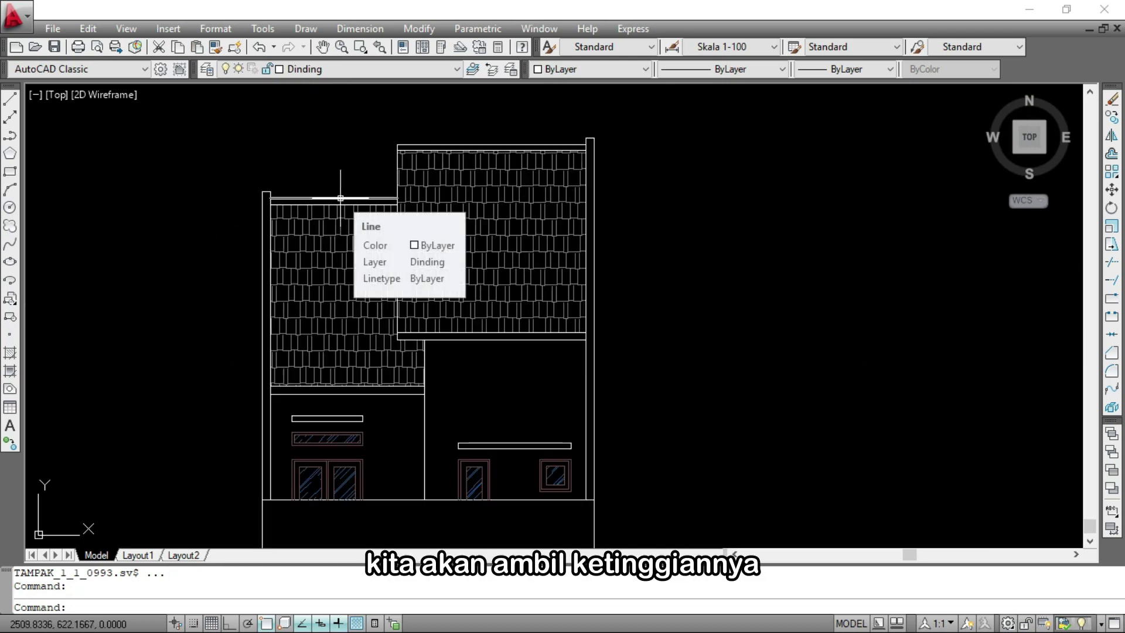
scroll(340, 198, down, 3)
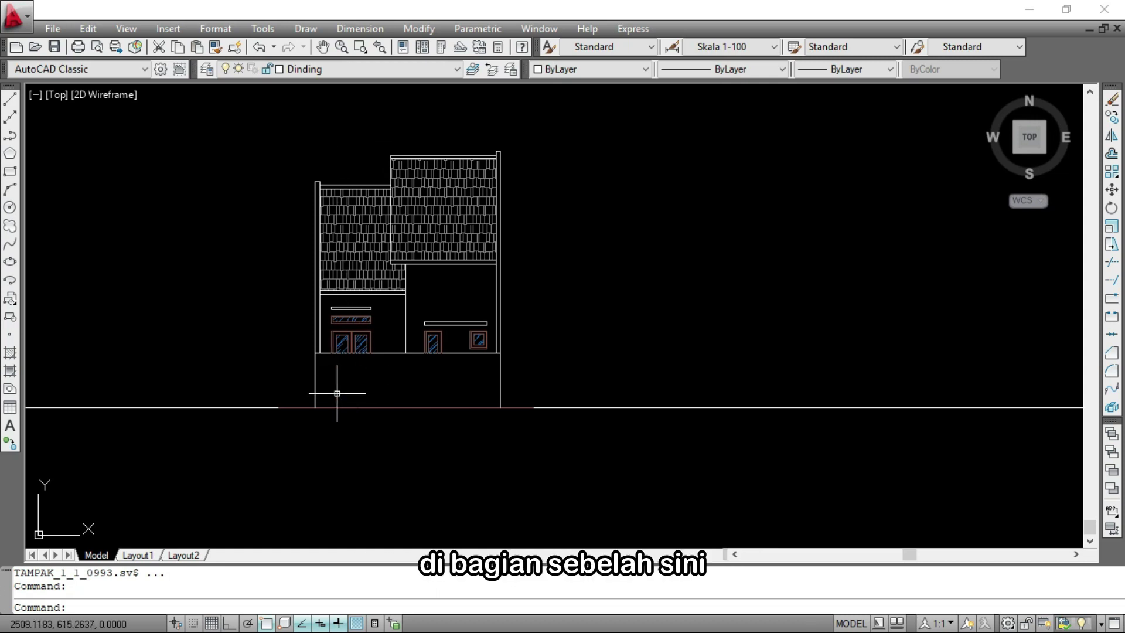
scroll(349, 179, up, 5)
text(xl)
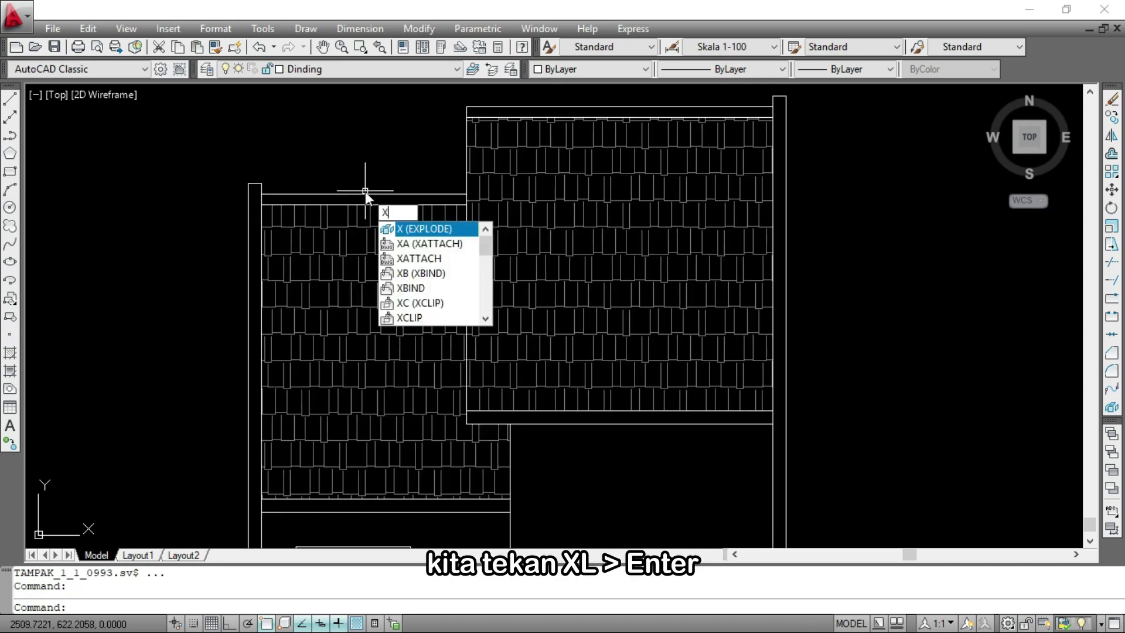
key(Return)
scroll(483, 194, up, 2)
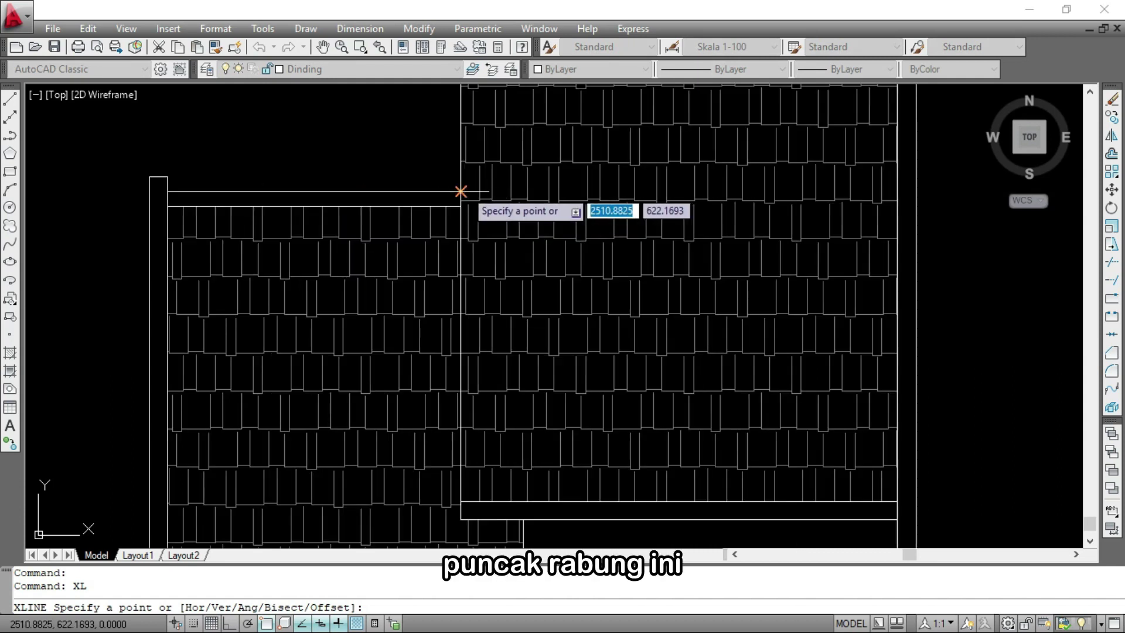
click(459, 191)
scroll(180, 194, down, 4)
scroll(355, 201, up, 2)
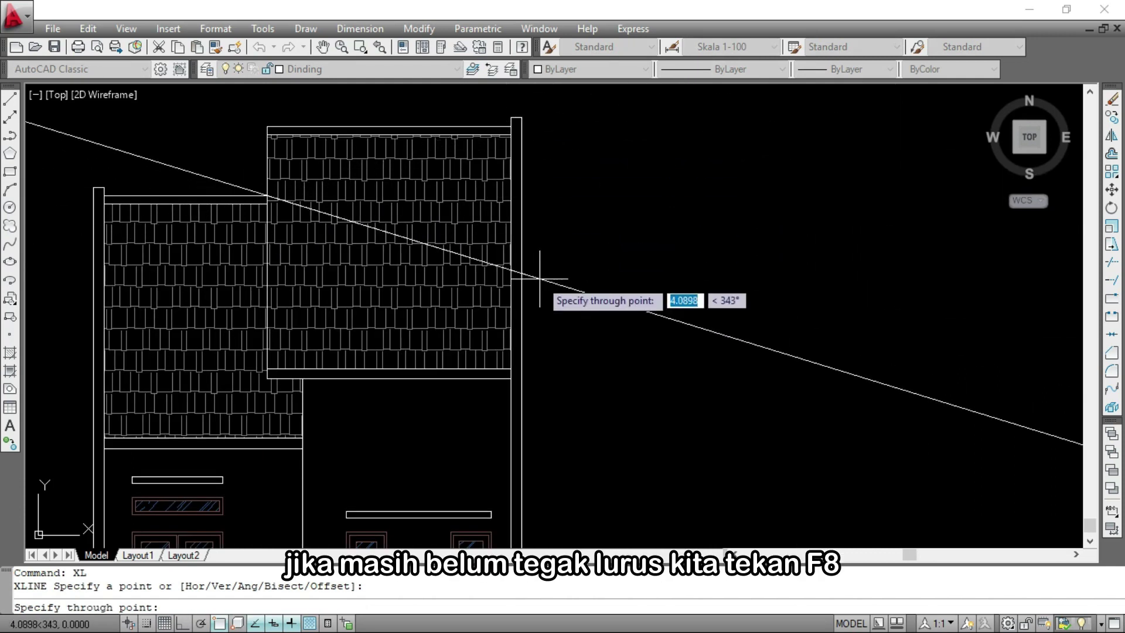
key(F8)
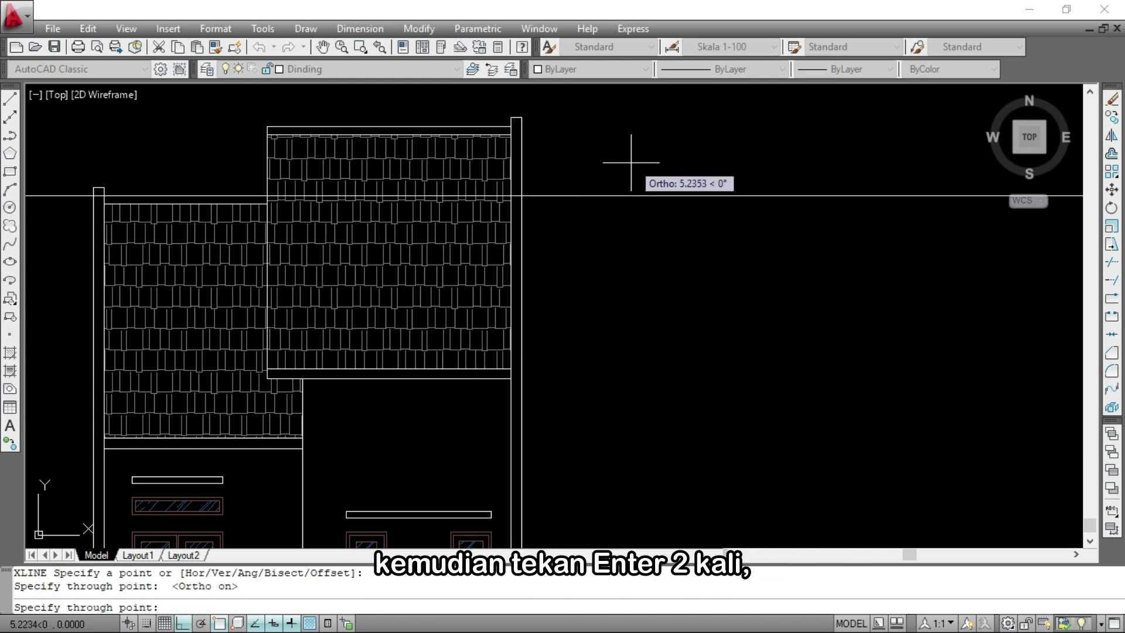
click(631, 164)
key(Return)
Draw a second horizontal construction line through the lower edge of that roof's ridge strip in the rear elevation
key(Return)
scroll(172, 226, up, 3)
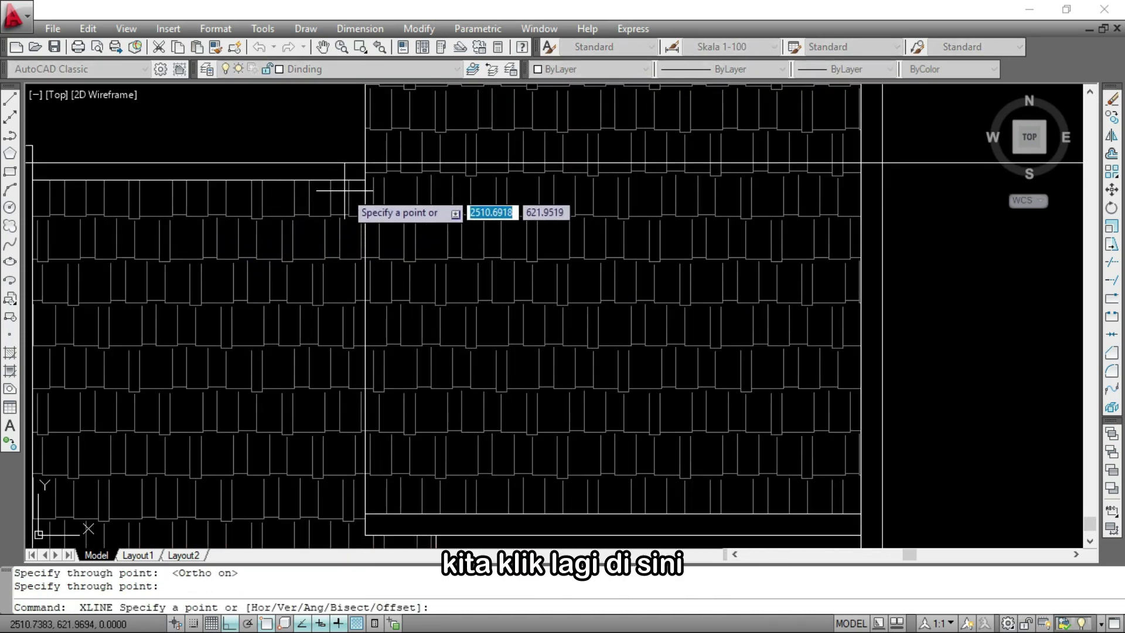
click(364, 180)
scroll(371, 226, down, 5)
scroll(317, 228, up, 4)
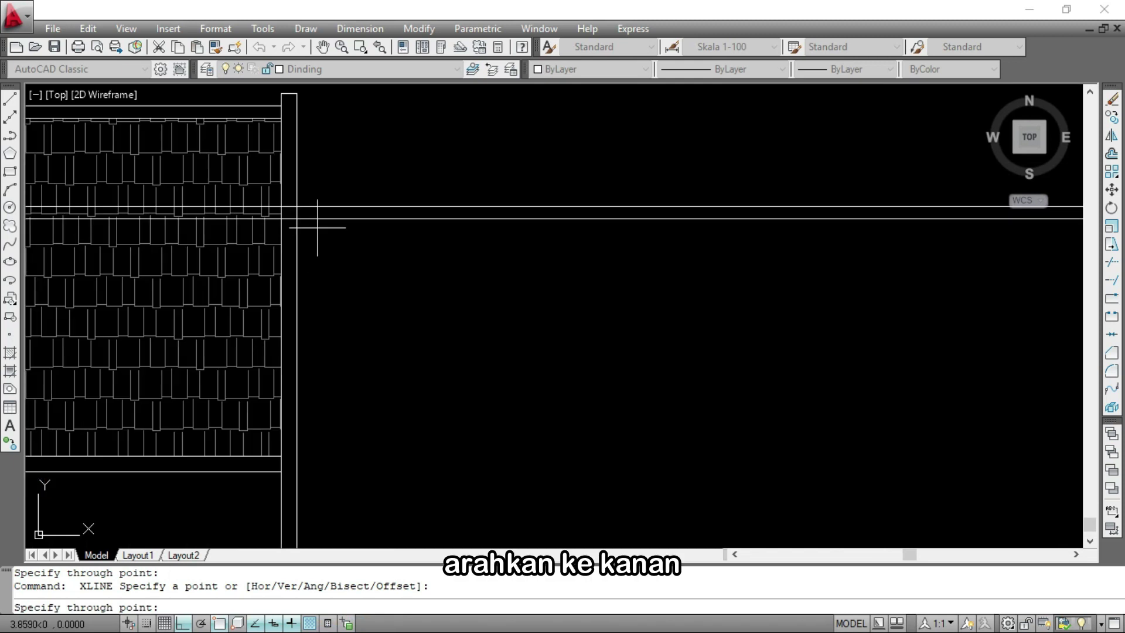
click(359, 218)
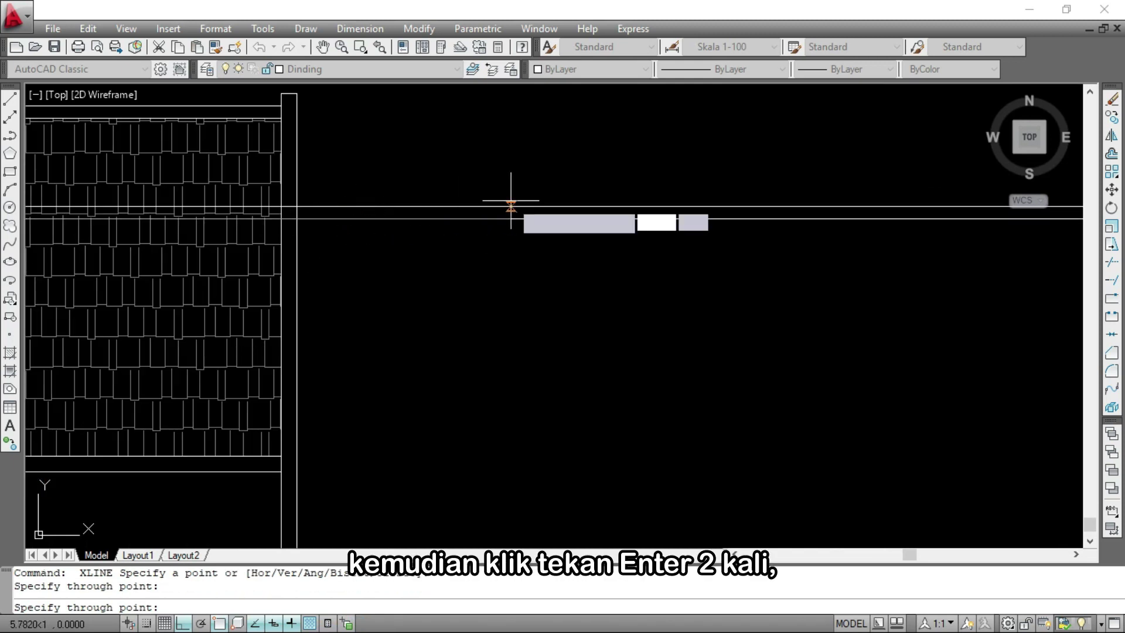
key(Return)
Draw a horizontal construction line through the bottom edge of the lower roof's eave fascia in the rear elevation
key(Return)
scroll(527, 217, down, 5)
scroll(340, 322, up, 4)
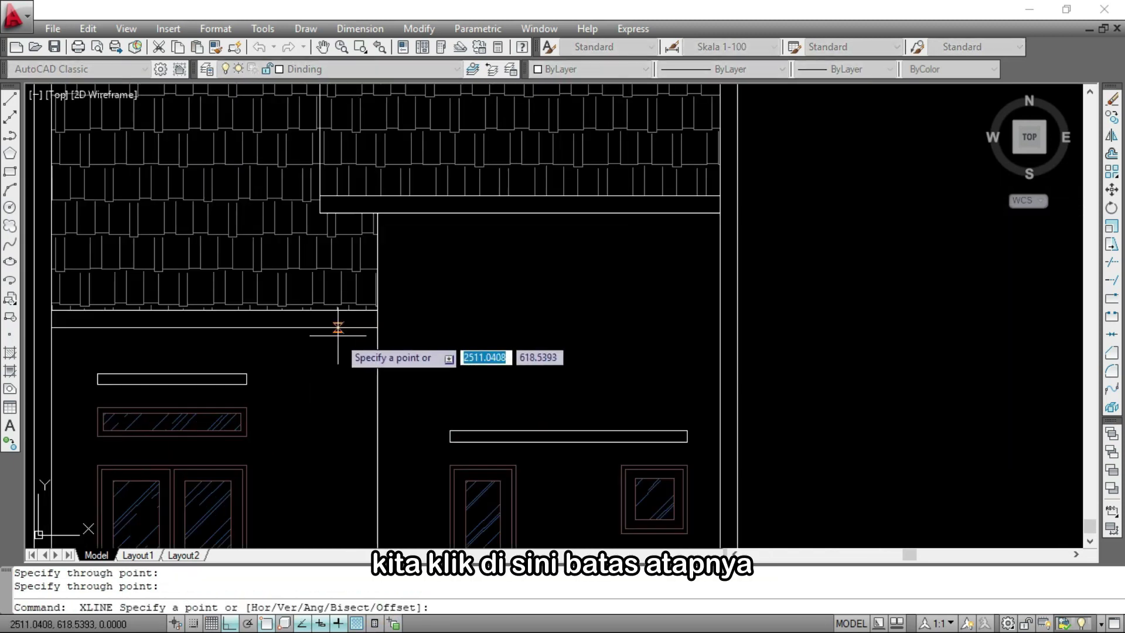
click(377, 327)
scroll(377, 327, down, 4)
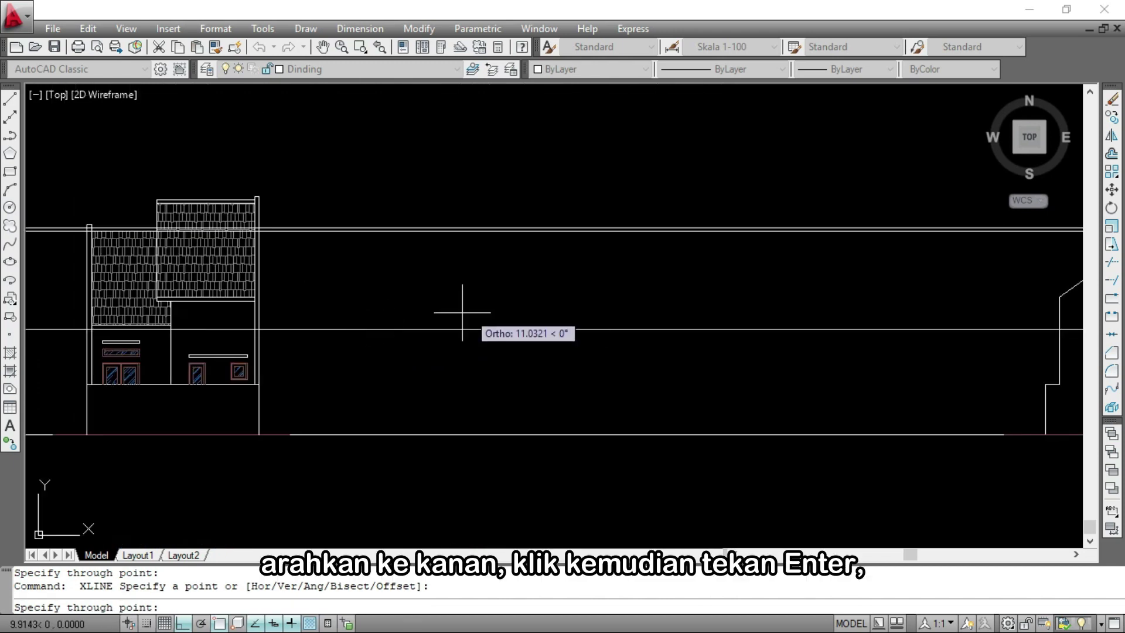
click(341, 324)
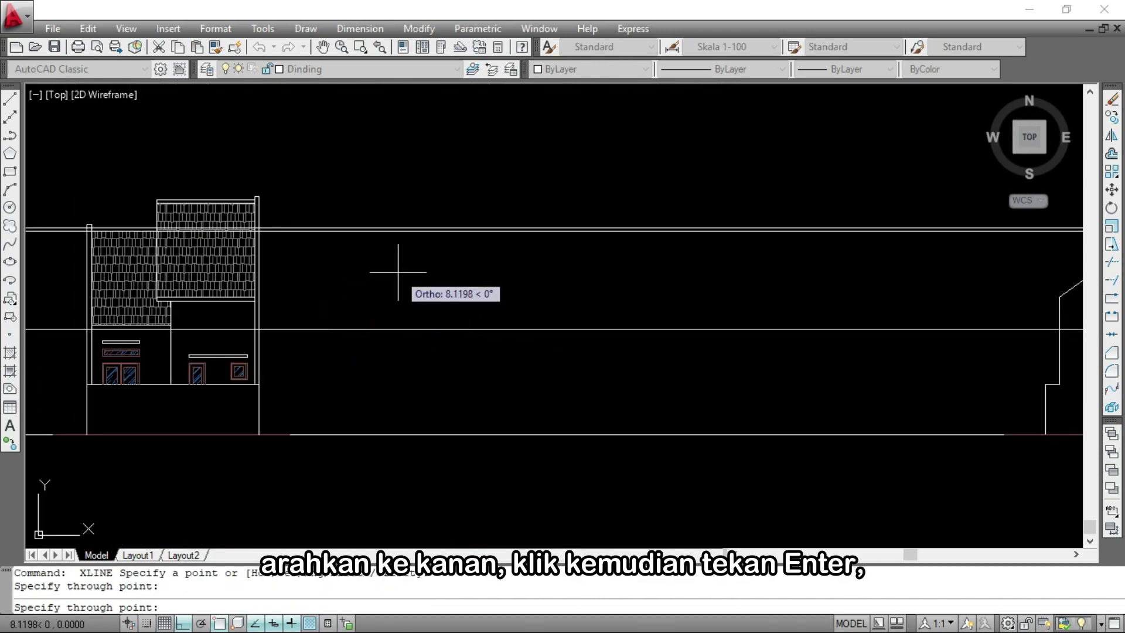
click(398, 272)
key(Return)
With ortho off, draw both roof slopes in the side elevation from the left eave guide intersection to the ridge and down to the right one
scroll(398, 272, down, 4)
scroll(515, 293, up, 6)
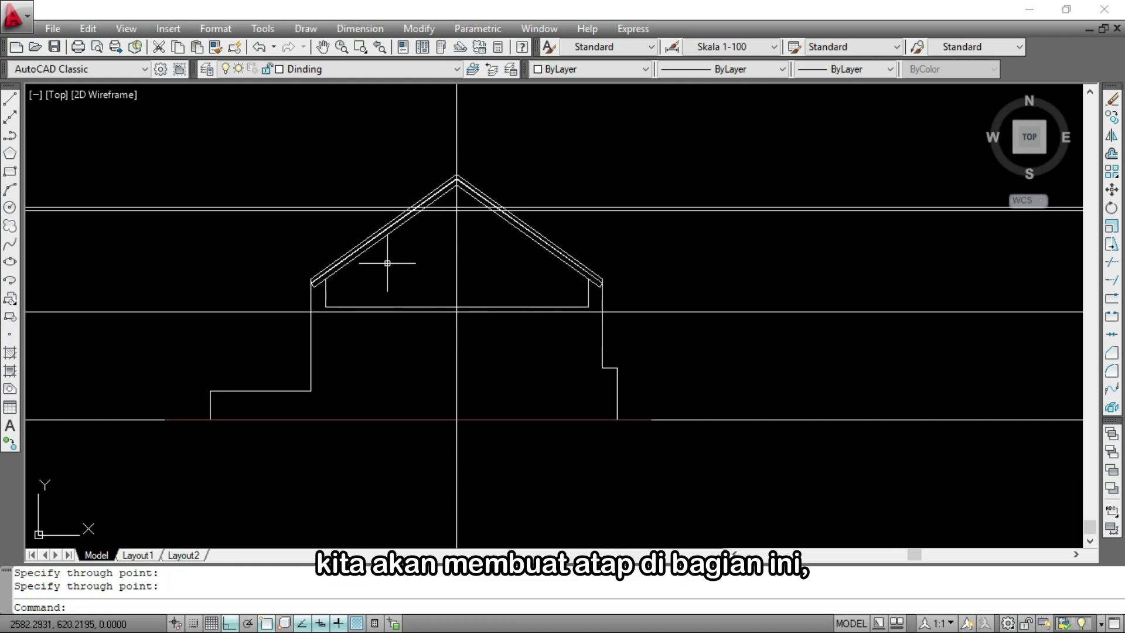
scroll(388, 280, up, 2)
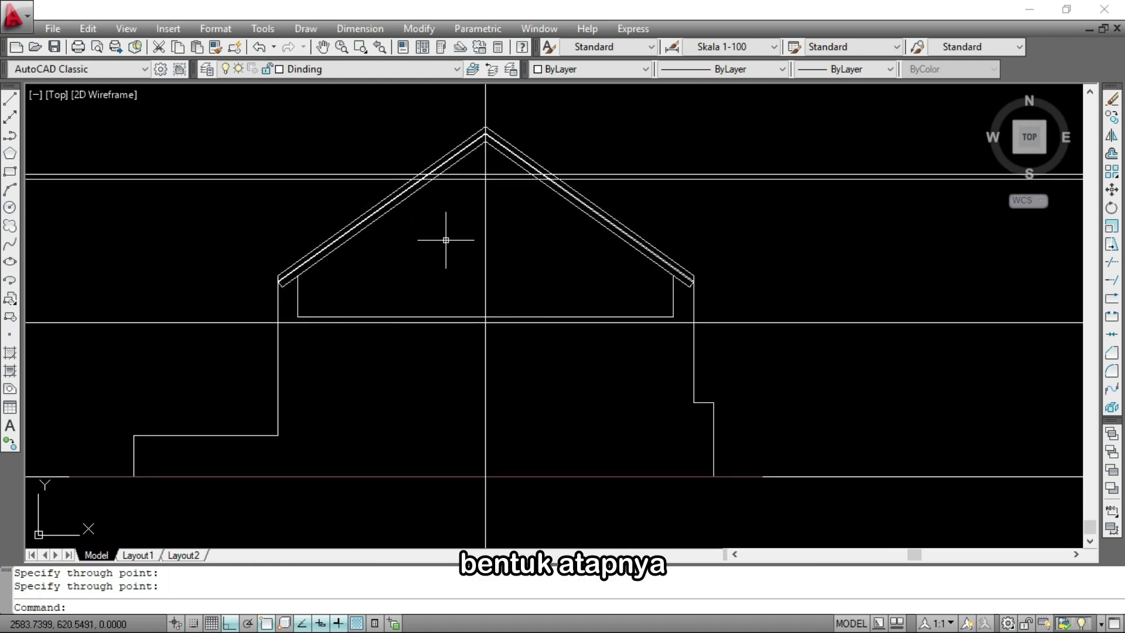
text(L)
key(Return)
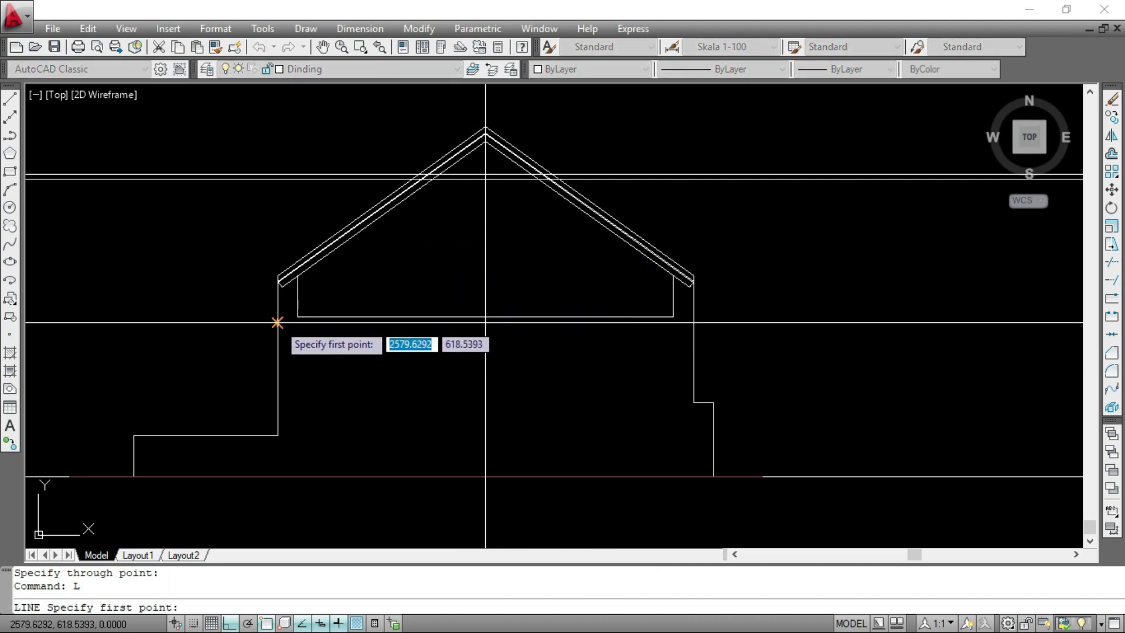
click(277, 322)
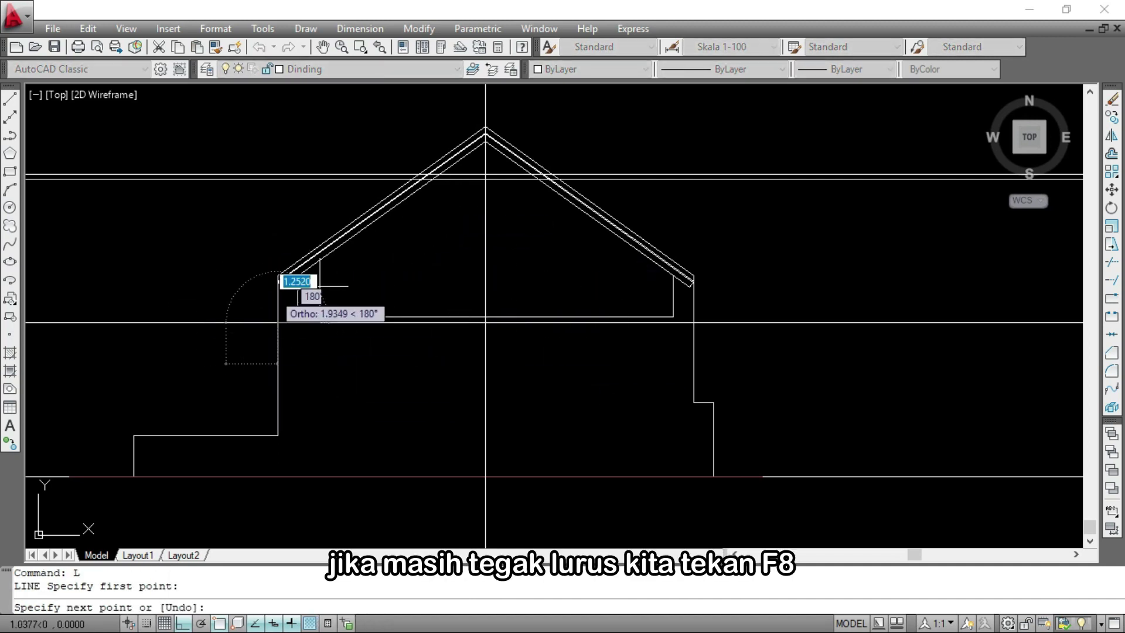
key(F8)
scroll(481, 208, up, 3)
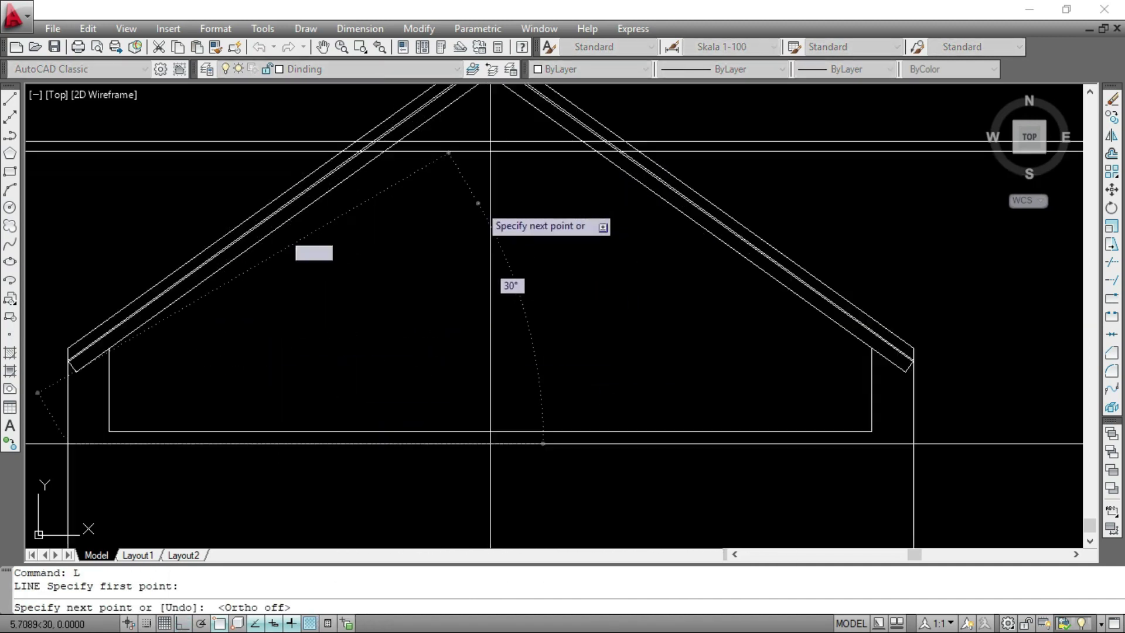
click(491, 140)
scroll(731, 371, down, 5)
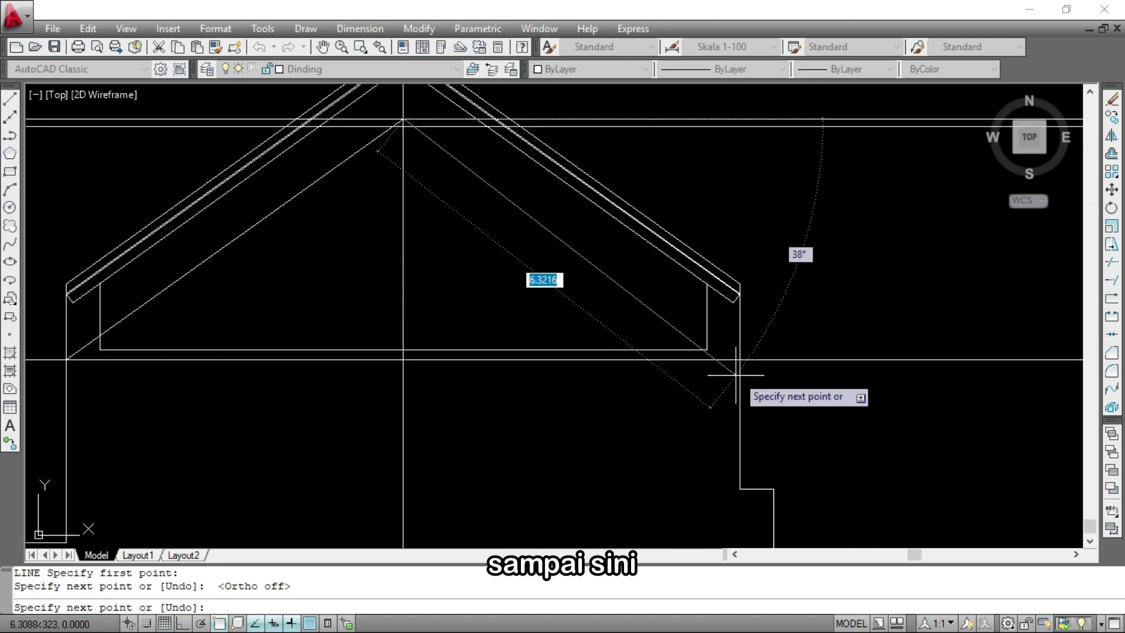
click(776, 282)
scroll(806, 264, up, 2)
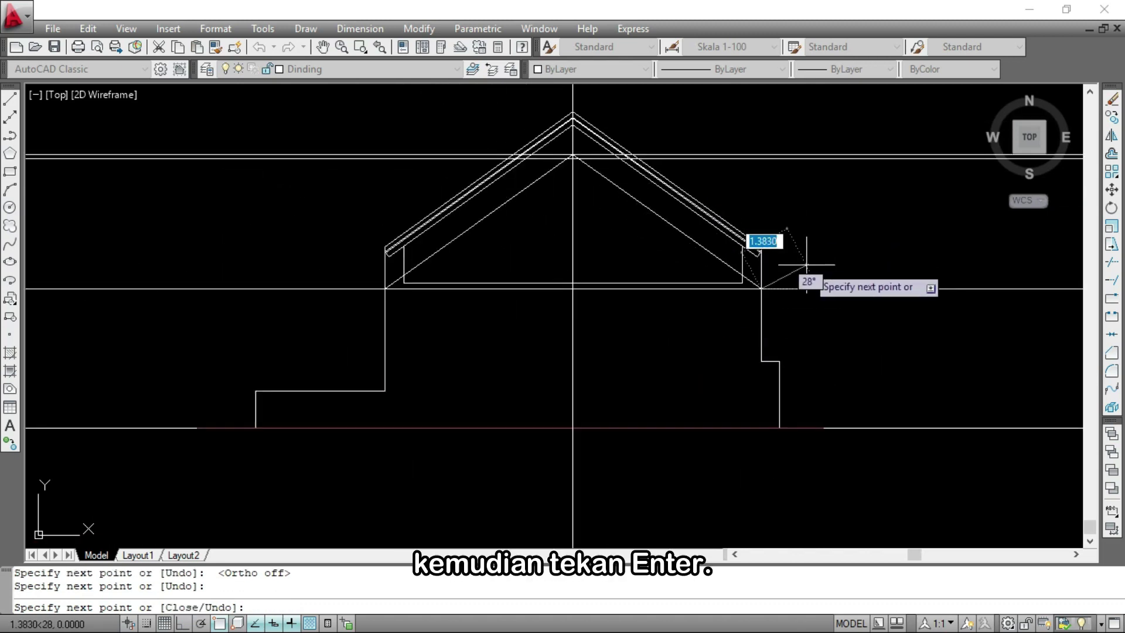
key(Return)
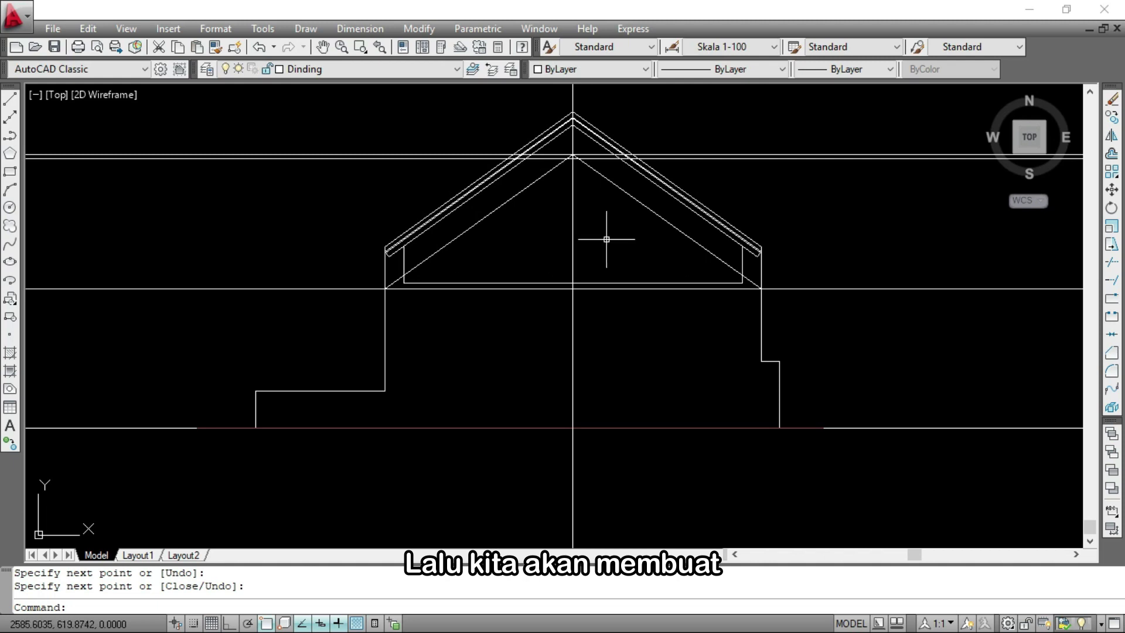
Offset the left roof slope line upward by the height picked between the rear elevation's left screen-wall top and the ridge guide
scroll(606, 239, up, 3)
scroll(710, 220, down, 6)
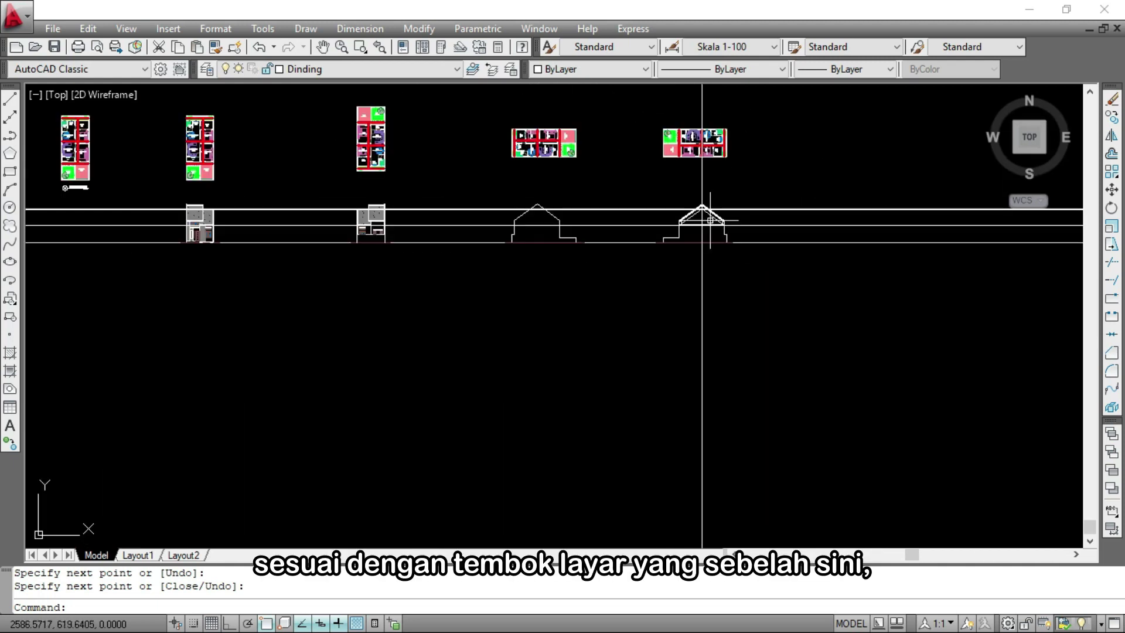
scroll(395, 205, up, 10)
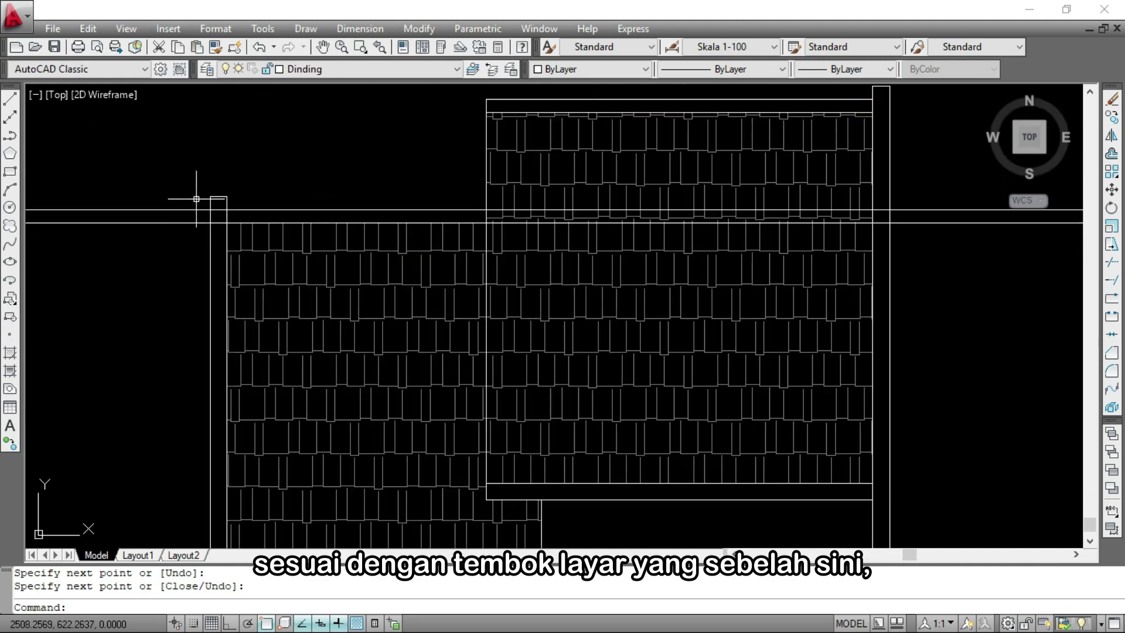
text(o)
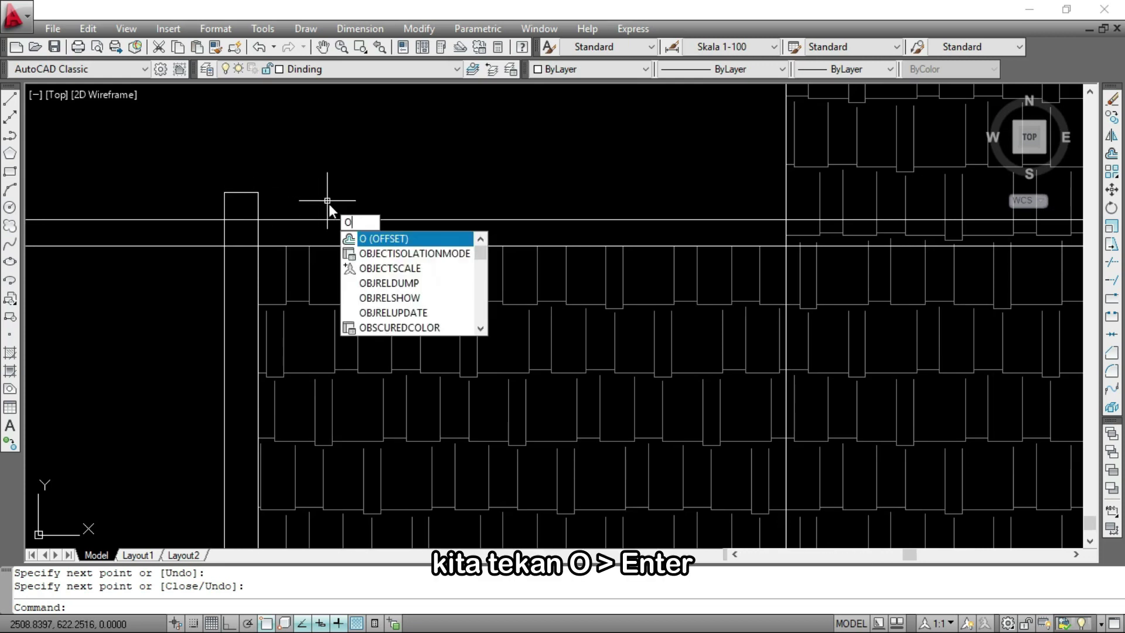
key(Return)
scroll(246, 218, up, 3)
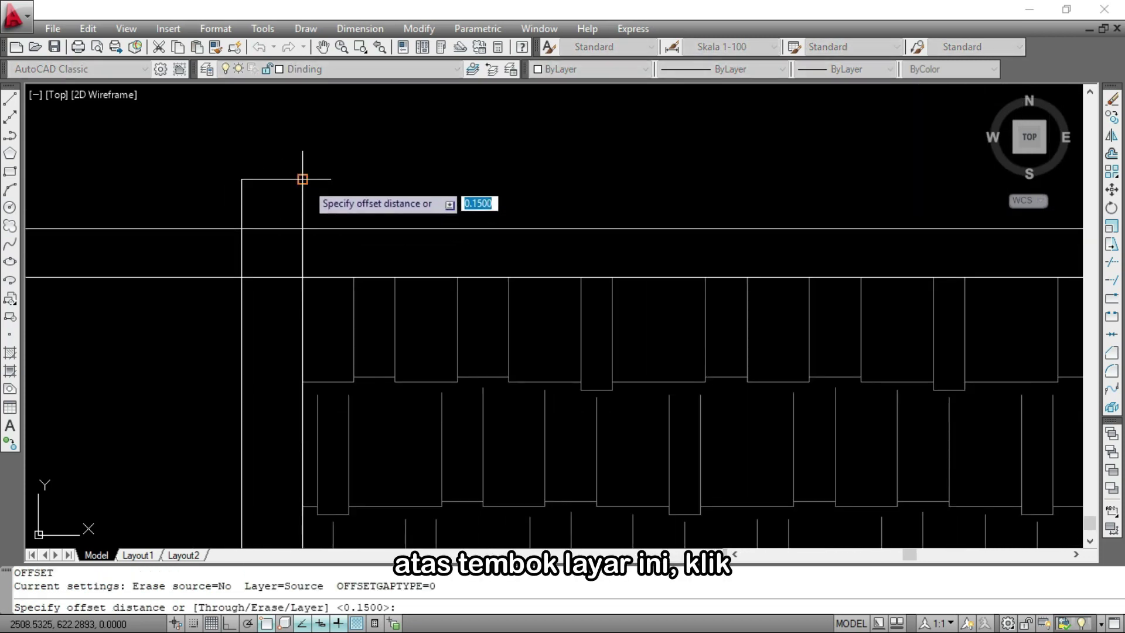
click(302, 233)
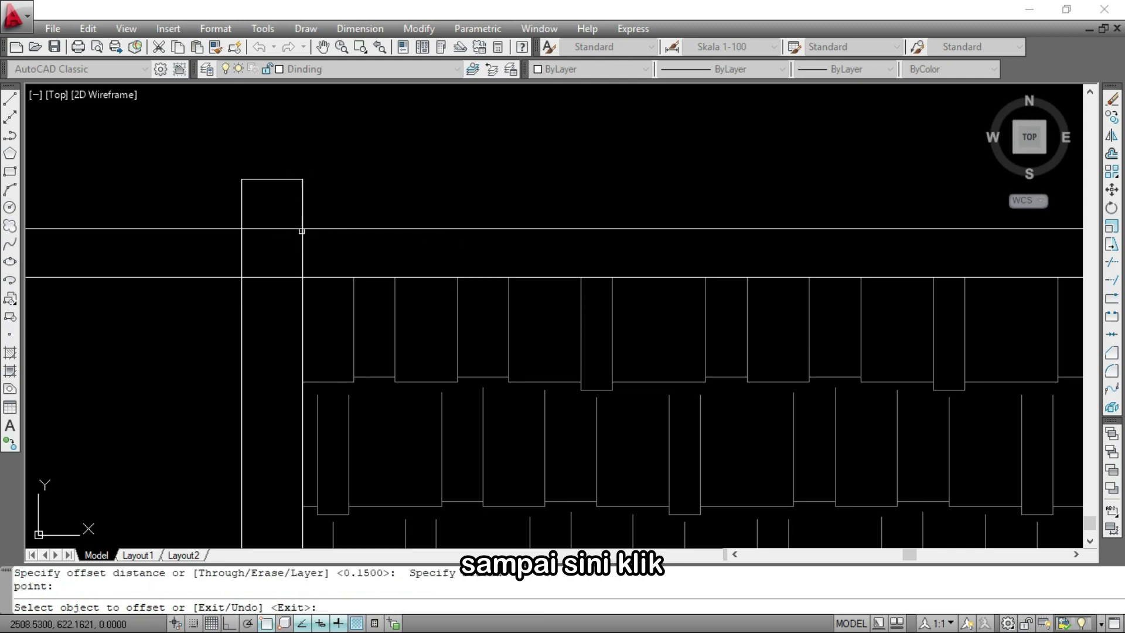
scroll(121, 239, down, 6)
scroll(409, 277, up, 10)
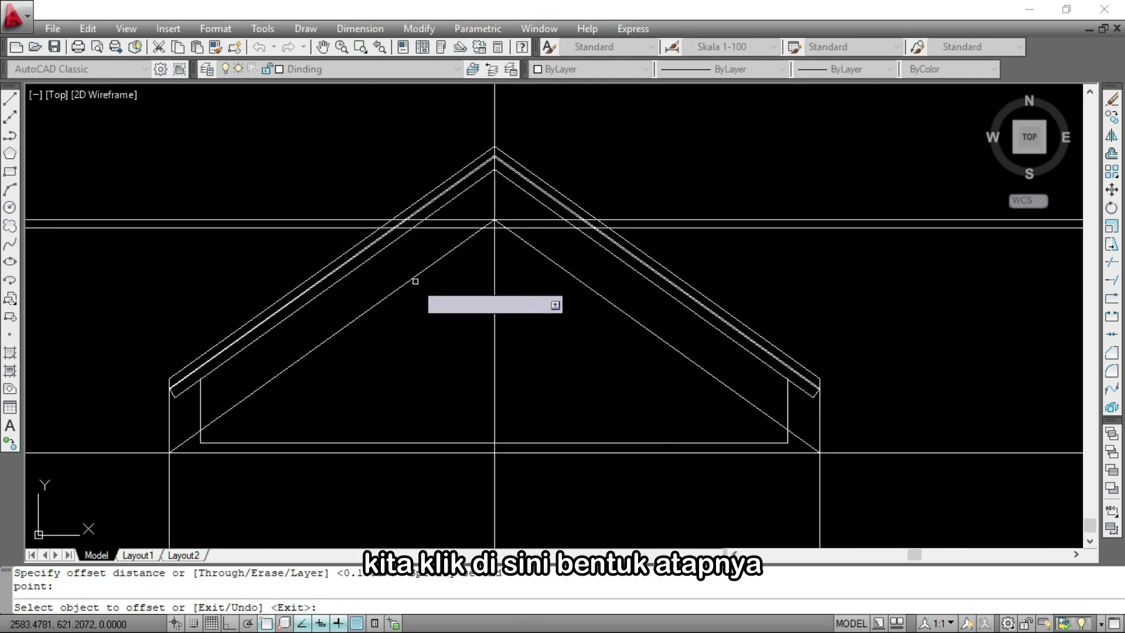
click(408, 276)
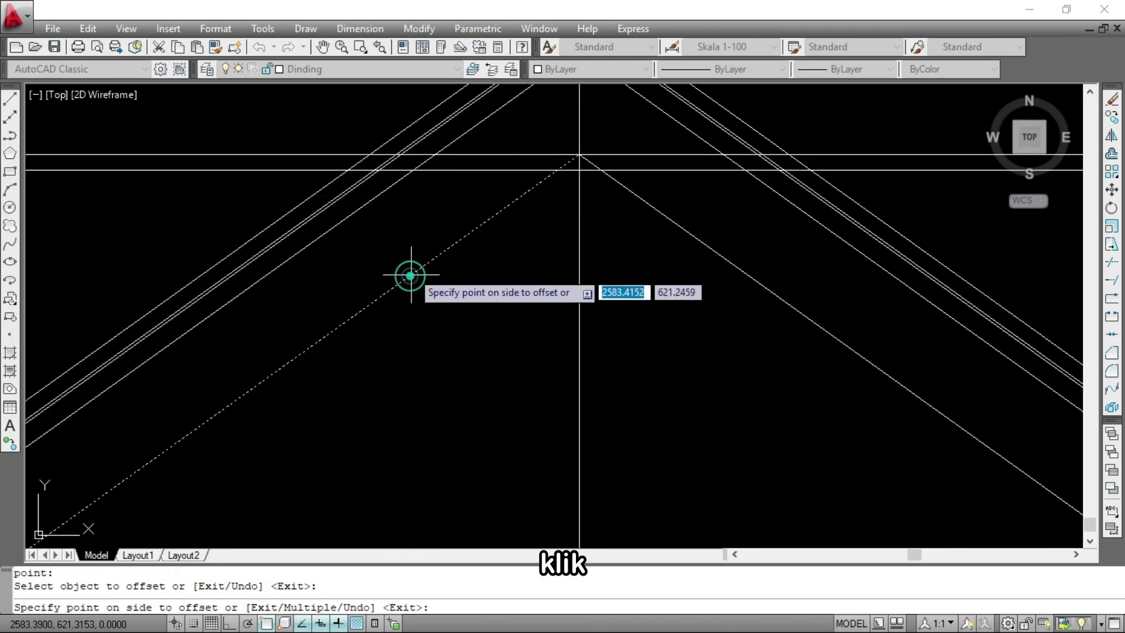
click(382, 248)
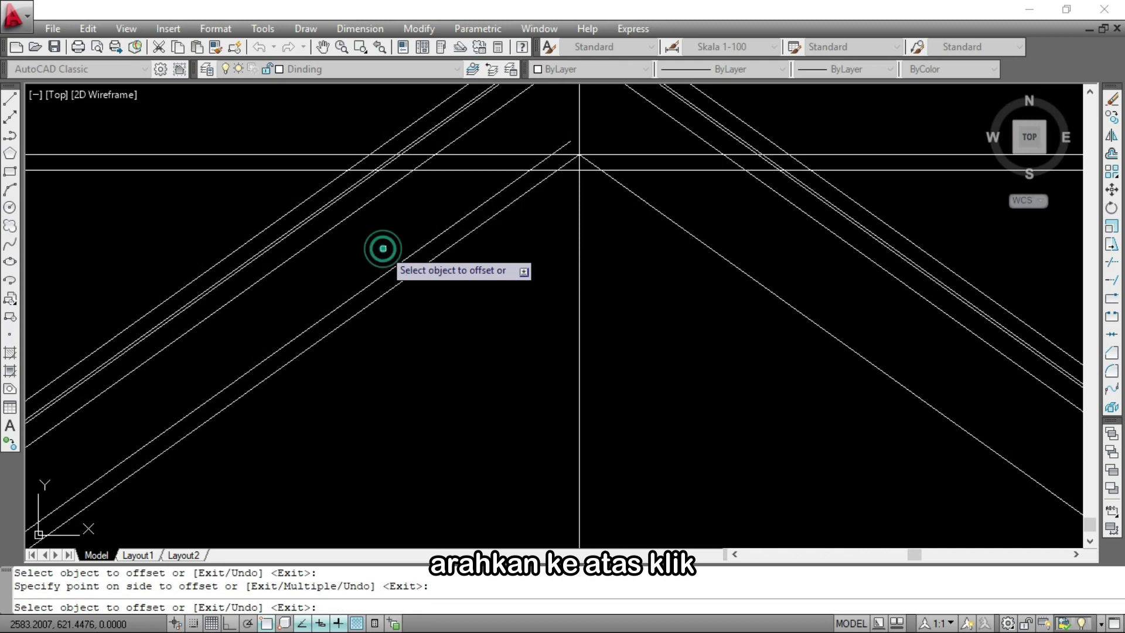
Offset the right roof slope line upward by the same distance as the left one
click(667, 225)
scroll(648, 327, down, 3)
click(700, 259)
scroll(693, 251, up, 3)
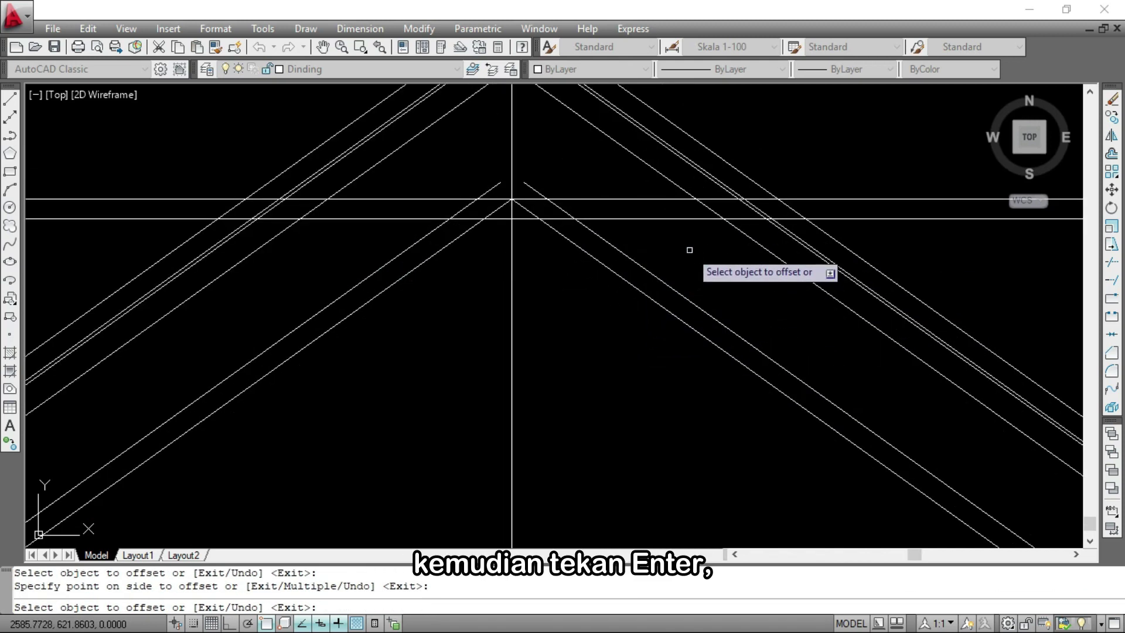
key(Return)
Fillet the two offset slope lines with radius 0 so they meet at the ridge
scroll(556, 172, up, 2)
scroll(470, 173, up, 1)
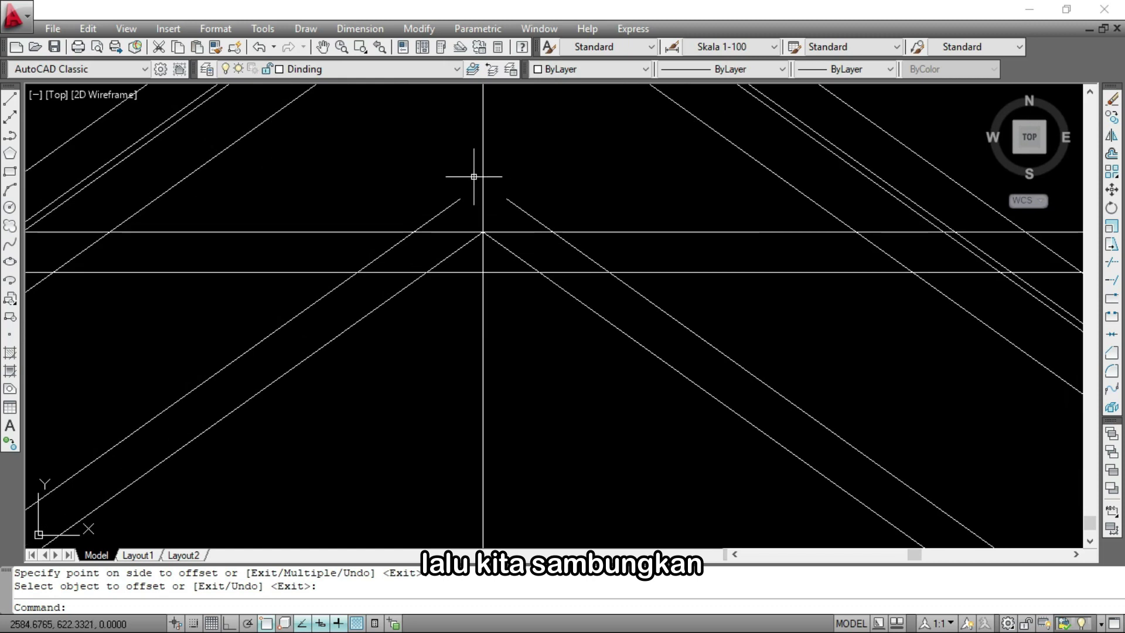
scroll(478, 209, up, 1)
key(Return)
scroll(474, 211, up, 2)
click(478, 223)
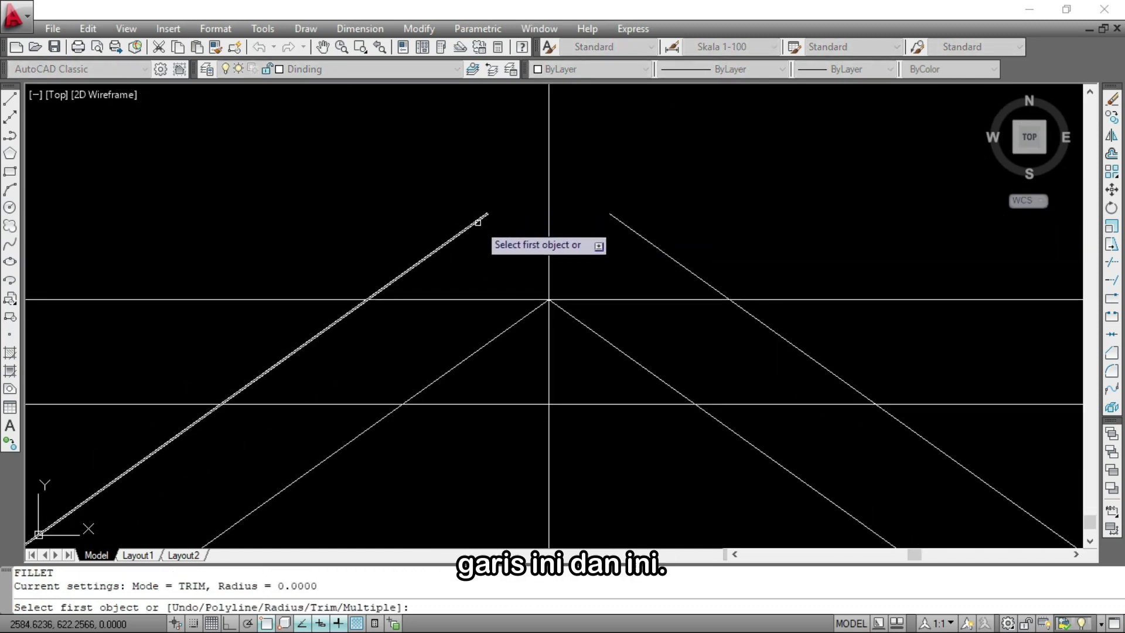
click(616, 220)
scroll(611, 230, down, 3)
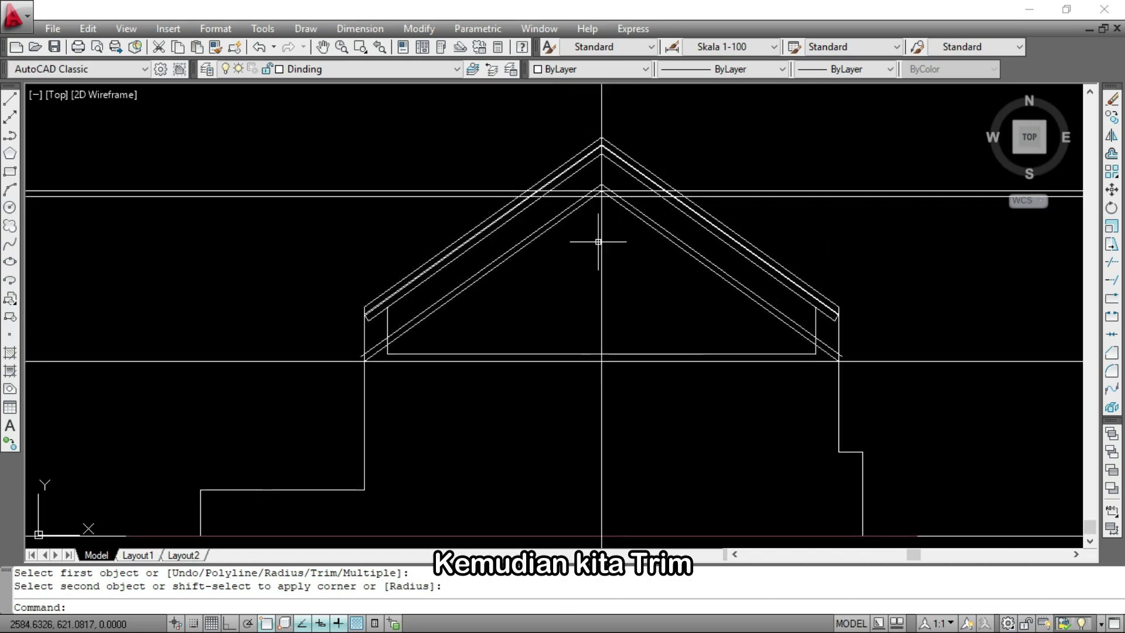
Trim the ends of the offset slope lines that project beyond the left and right house walls
scroll(596, 189, up, 3)
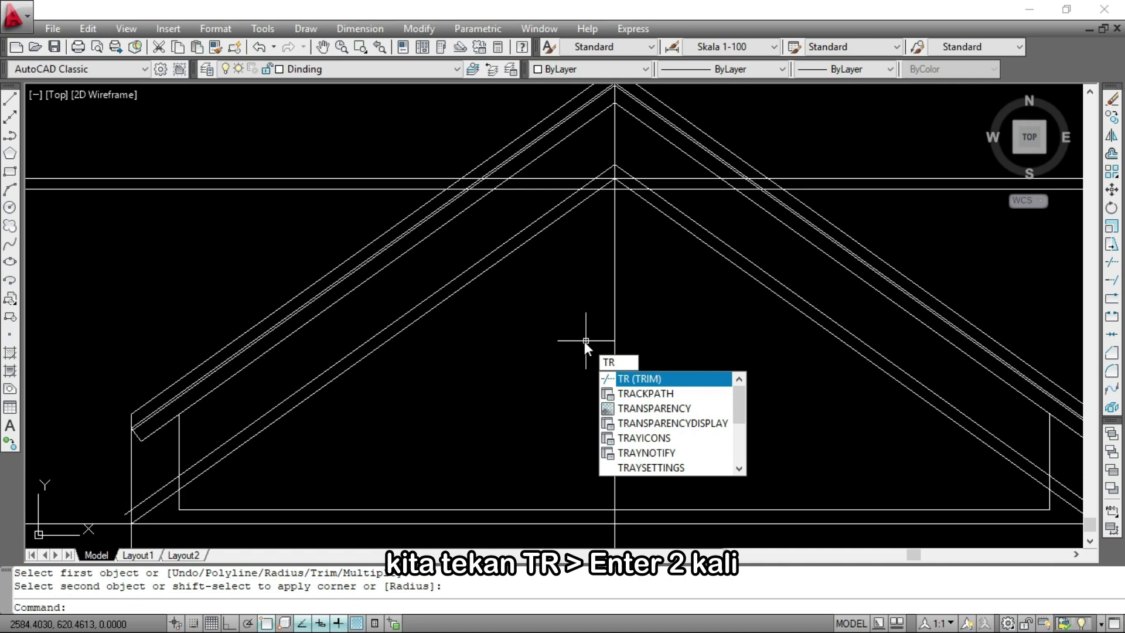
key(Return)
key(Return)
scroll(535, 266, down, 5)
scroll(360, 306, up, 8)
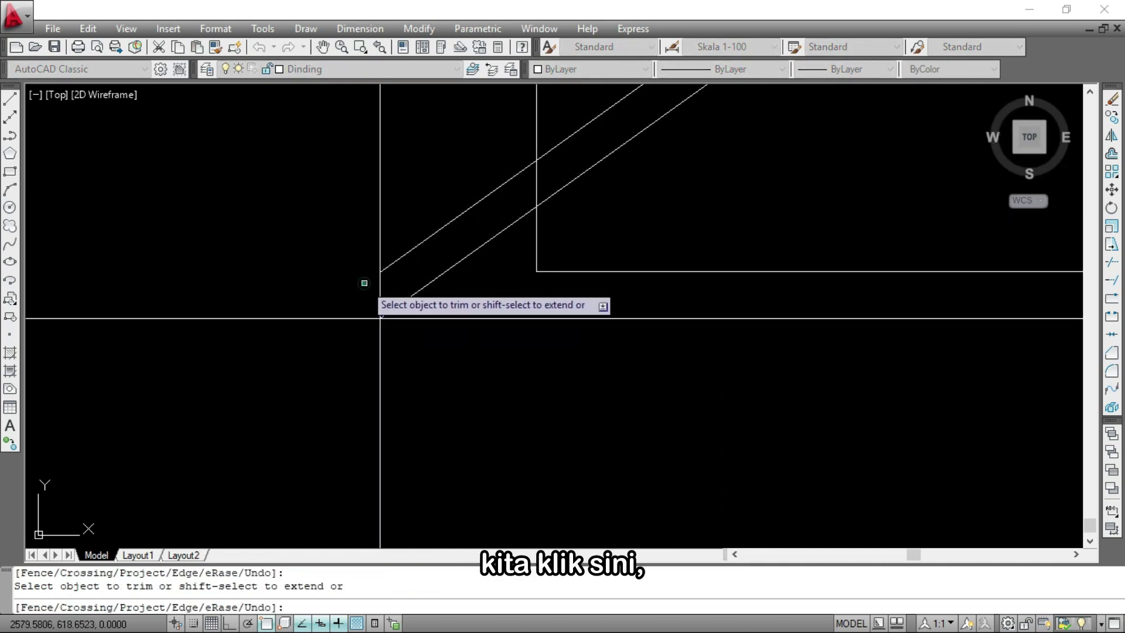
scroll(728, 372, down, 5)
scroll(786, 382, up, 7)
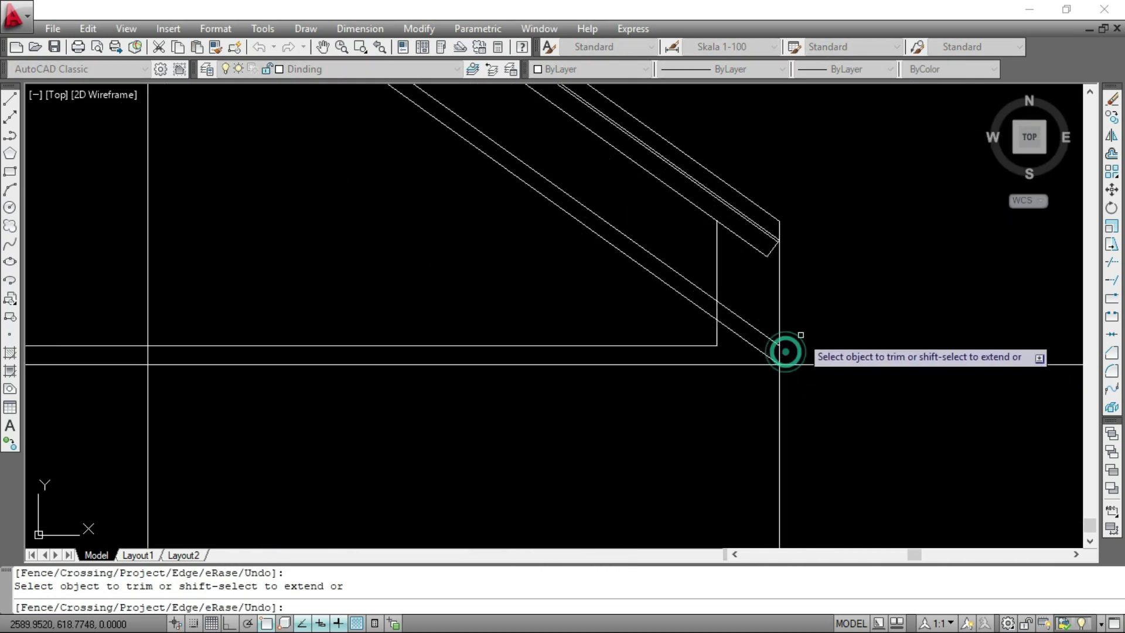
scroll(786, 352, down, 5)
key(Return)
scroll(341, 320, down, 1)
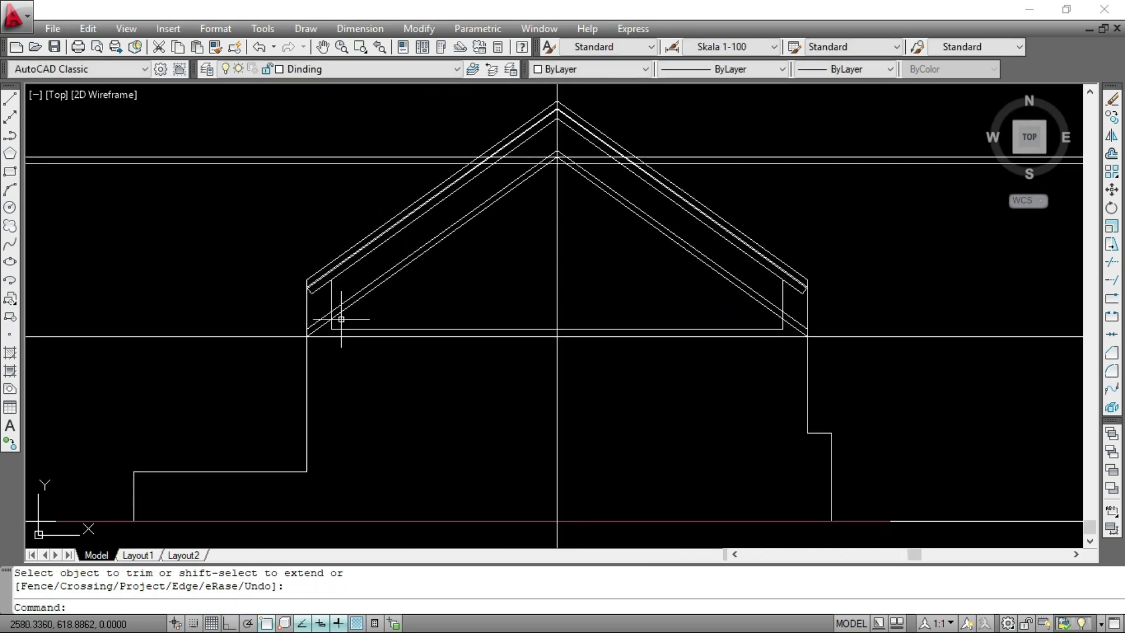
Erase the ridge and eave construction lines together with the horizontal line between the two short eave verticals
scroll(487, 234, down, 4)
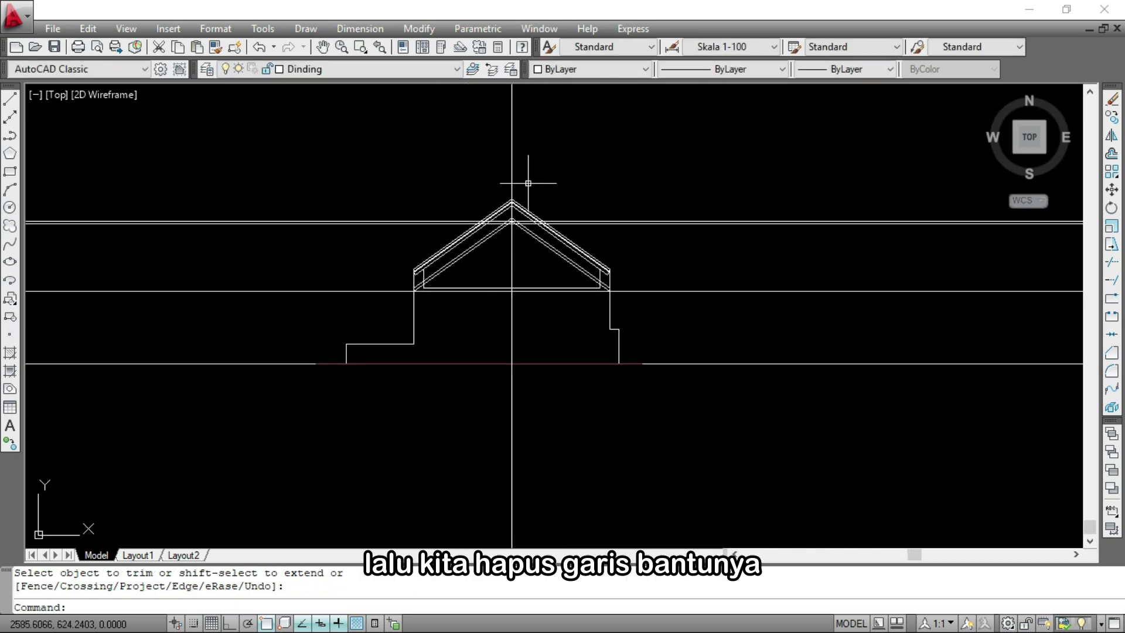
scroll(532, 178, up, 3)
click(549, 174)
click(434, 151)
click(254, 453)
click(175, 219)
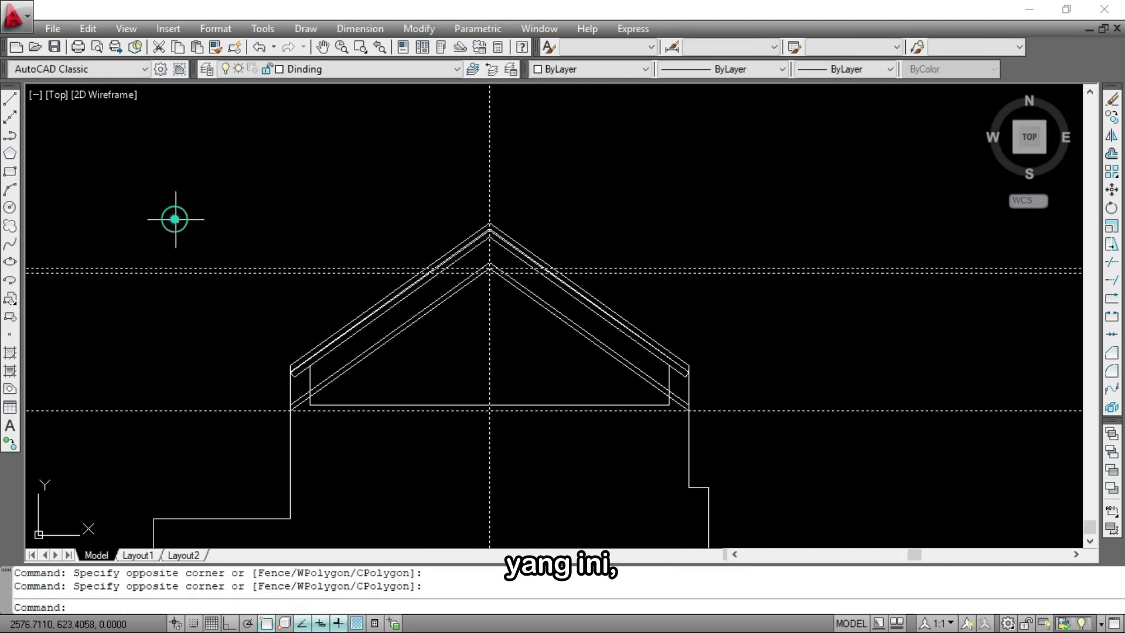
scroll(448, 377, up, 2)
click(455, 323)
scroll(477, 377, down, 1)
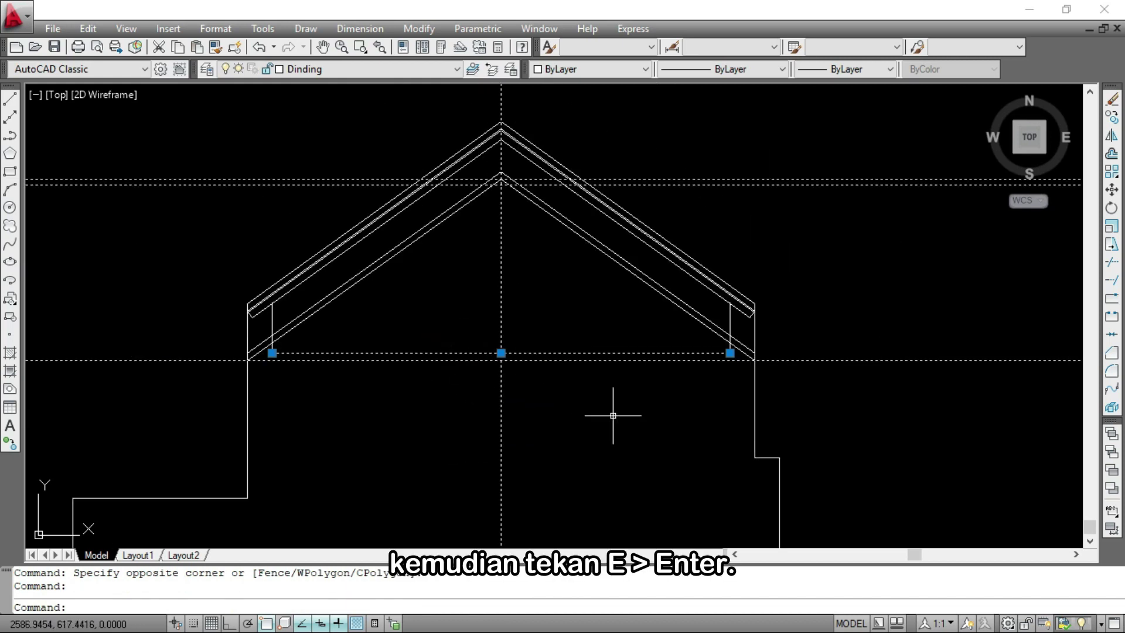
key(Return)
scroll(328, 381, down, 1)
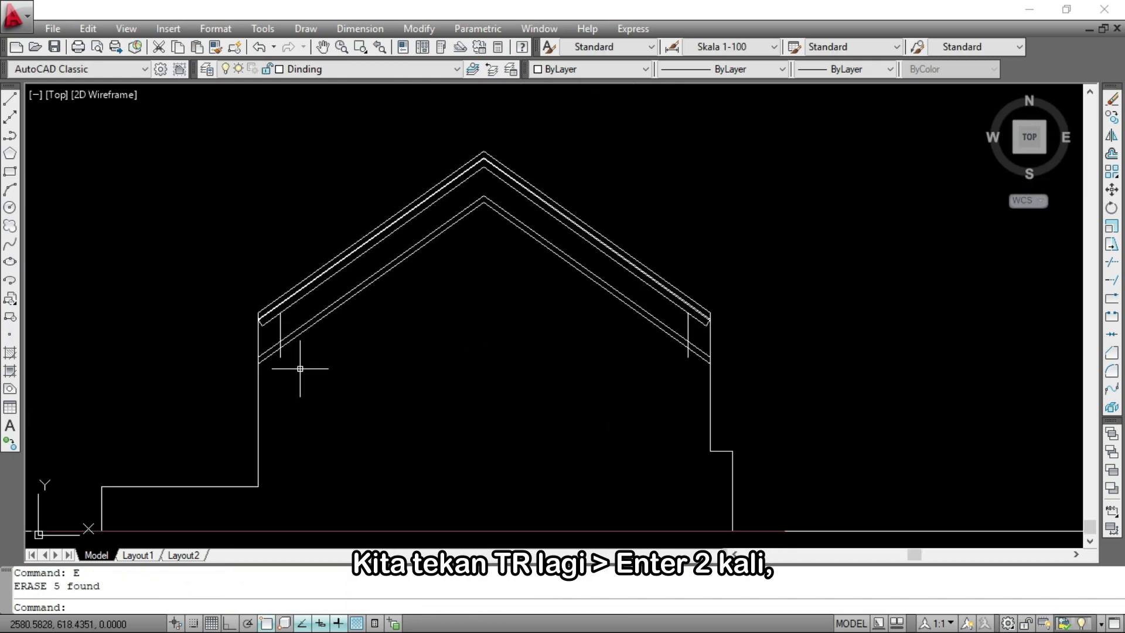
Trim both short eave verticals where they run past the upper offset slope line on each side
key(Return)
key(Return)
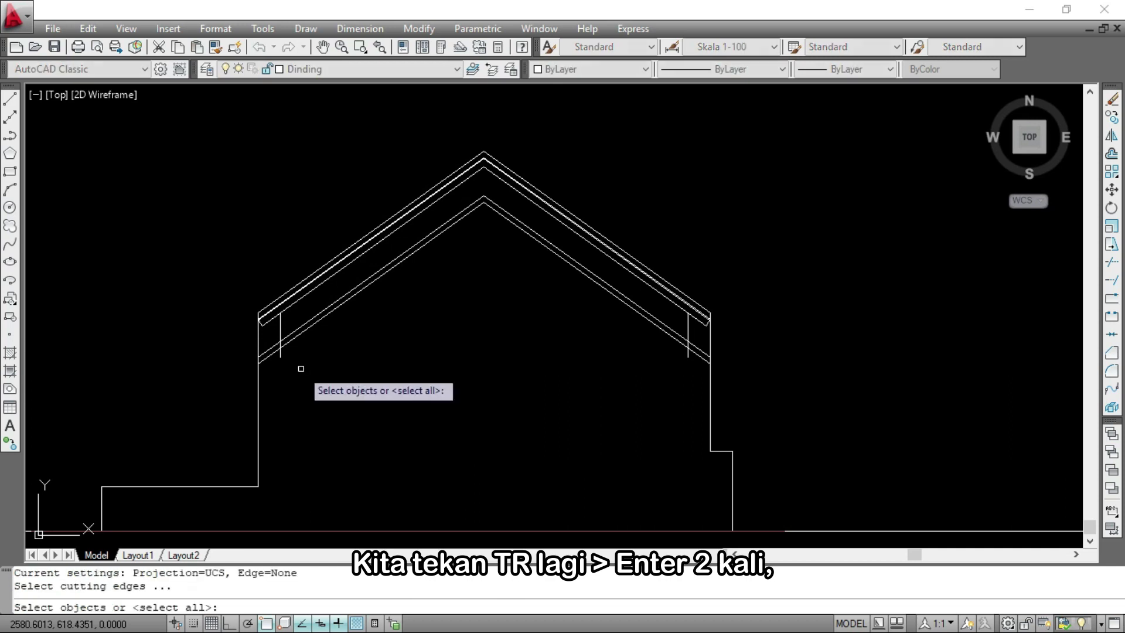
scroll(289, 364, up, 3)
click(270, 359)
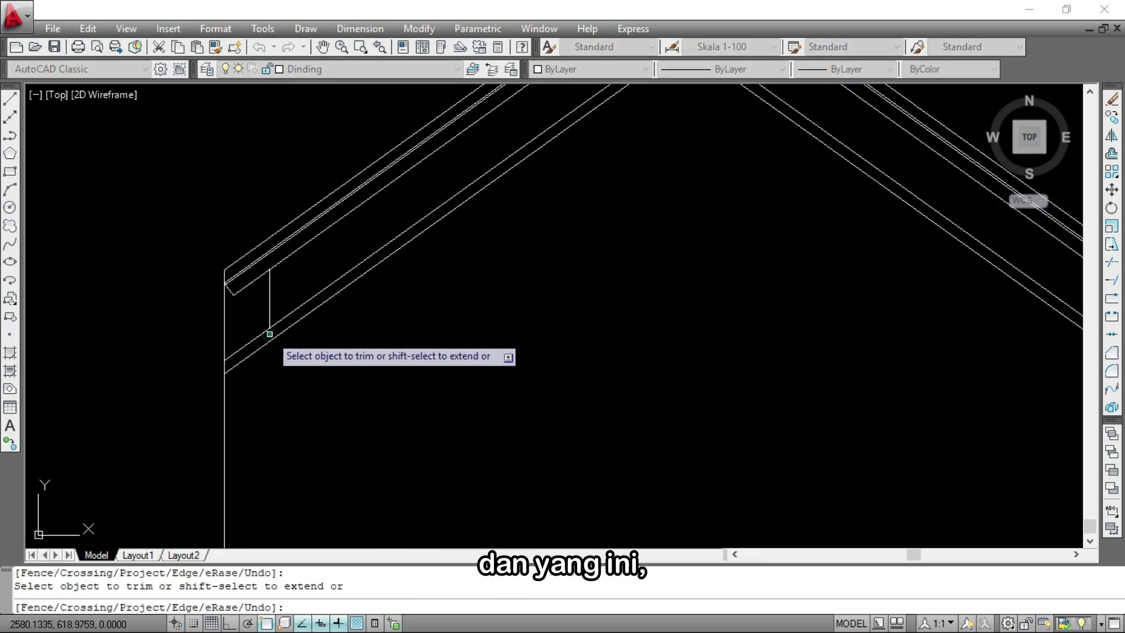
click(270, 333)
scroll(264, 358, down, 4)
scroll(461, 351, up, 5)
click(498, 357)
click(498, 329)
scroll(572, 353, down, 5)
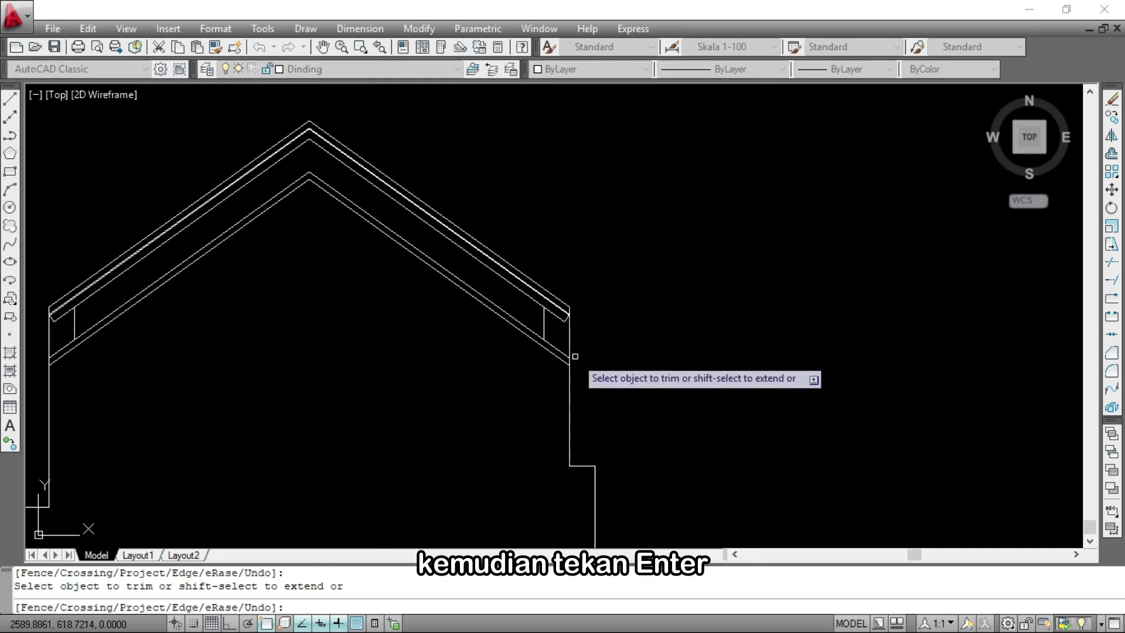
key(Return)
Erase the two original lower slope lines beneath the offset ones
scroll(310, 156, up, 2)
scroll(352, 233, down, 3)
scroll(402, 272, up, 4)
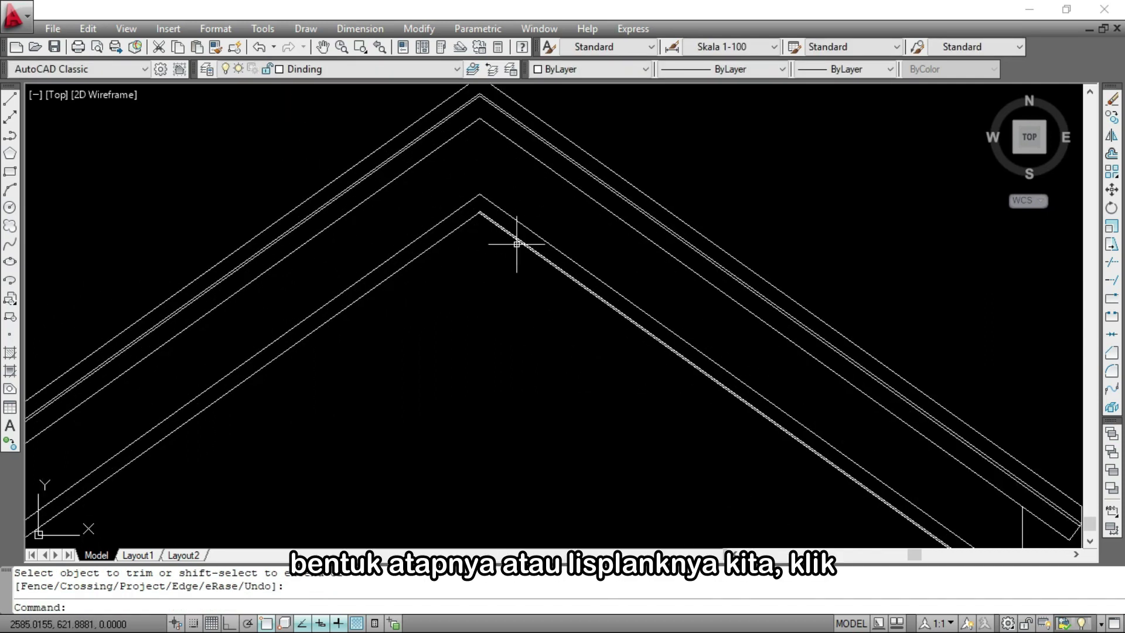
click(519, 241)
scroll(477, 243, down, 3)
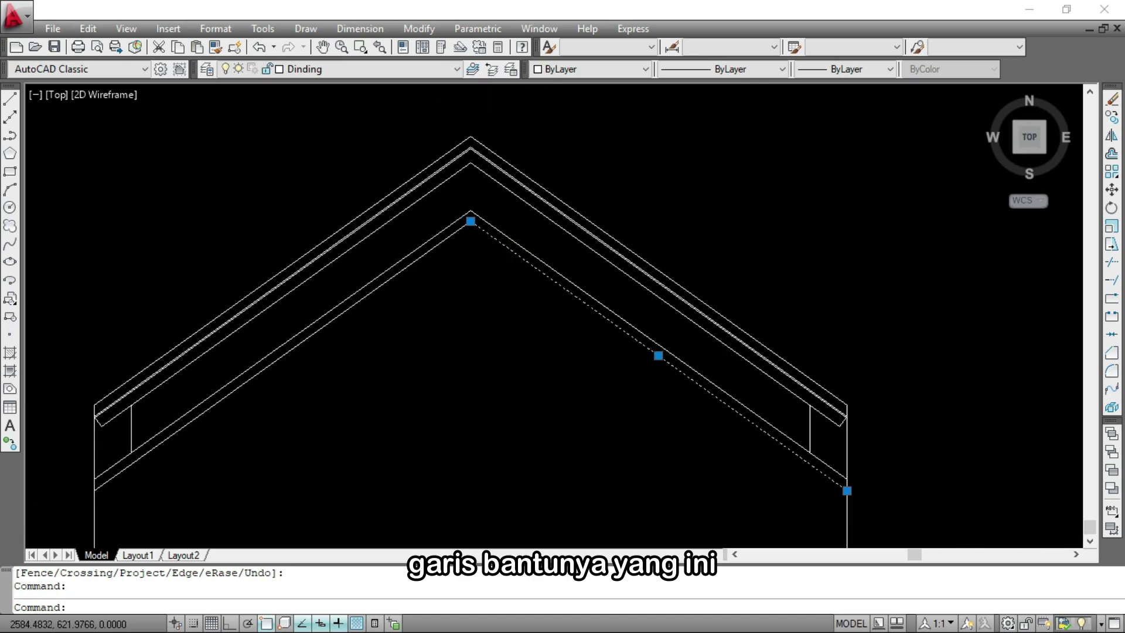
scroll(441, 245, up, 2)
click(437, 247)
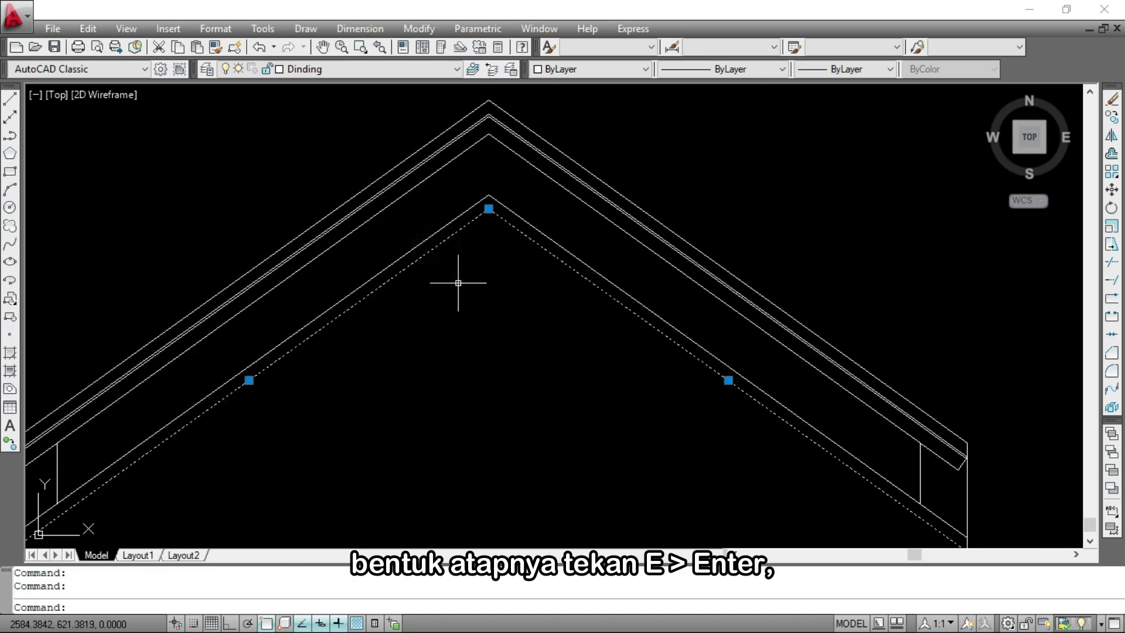
key(Return)
scroll(465, 290, down, 3)
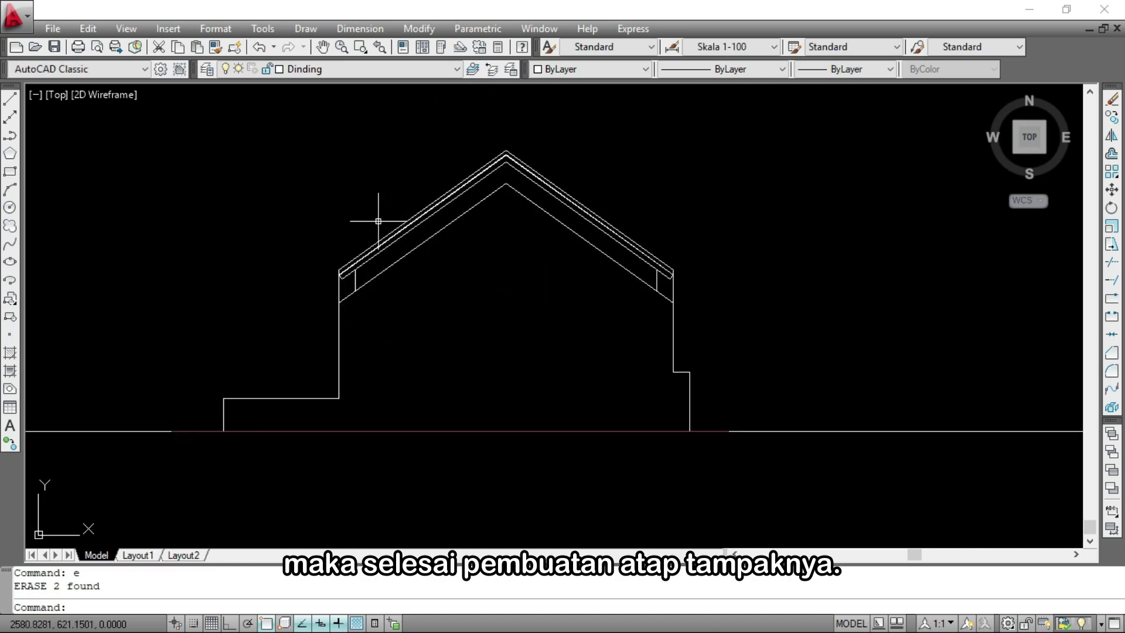
Draw a horizontal construction line through the top corner of the low front fence wall in the plain side elevation
scroll(430, 235, up, 1)
scroll(577, 216, down, 4)
scroll(623, 216, up, 3)
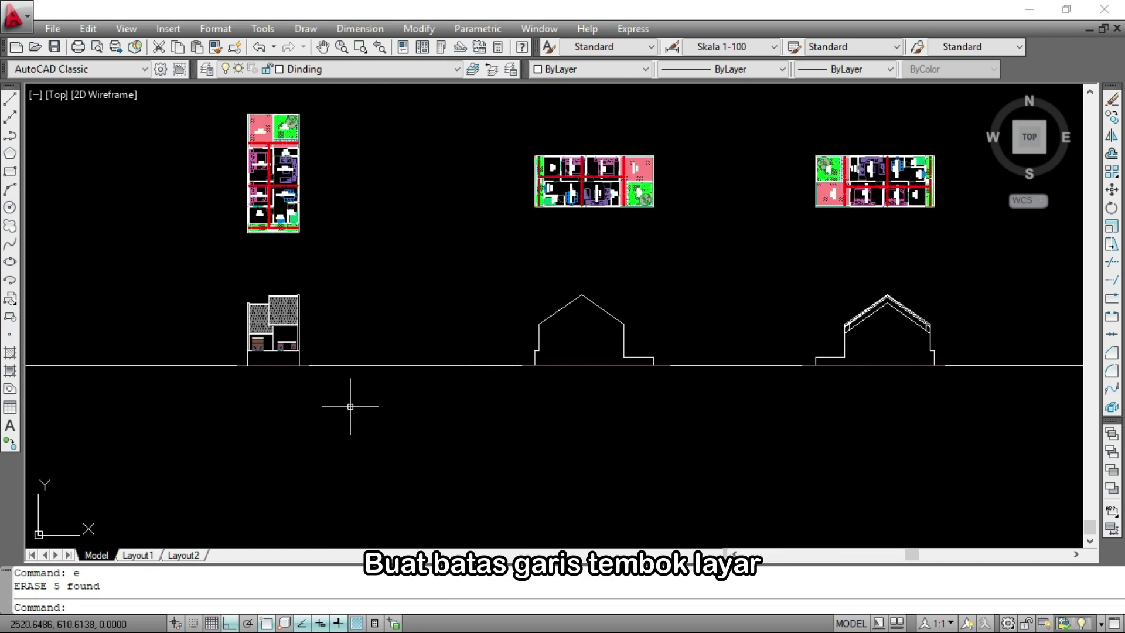
scroll(350, 407, down, 3)
scroll(334, 359, up, 6)
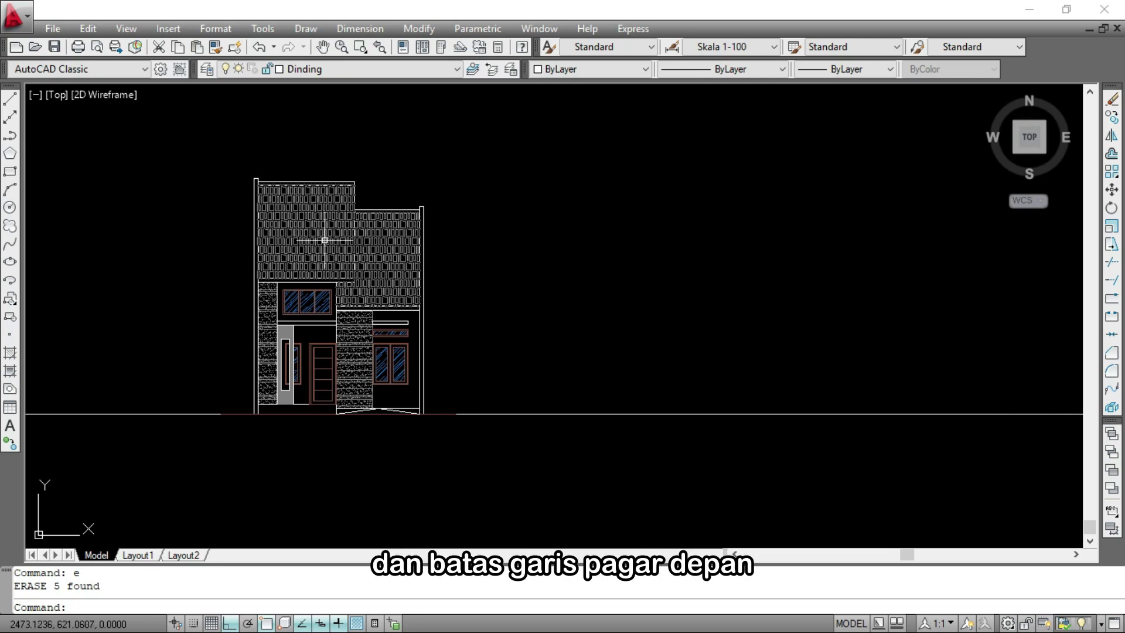
scroll(426, 384, up, 3)
scroll(401, 357, down, 6)
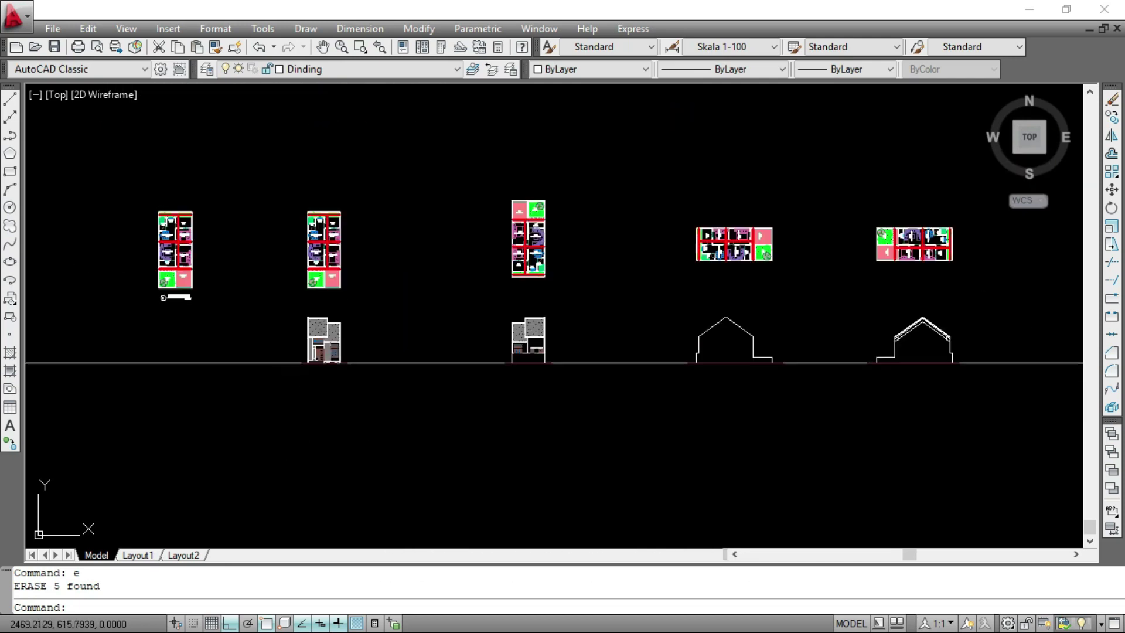
scroll(474, 365, up, 6)
text(XL)
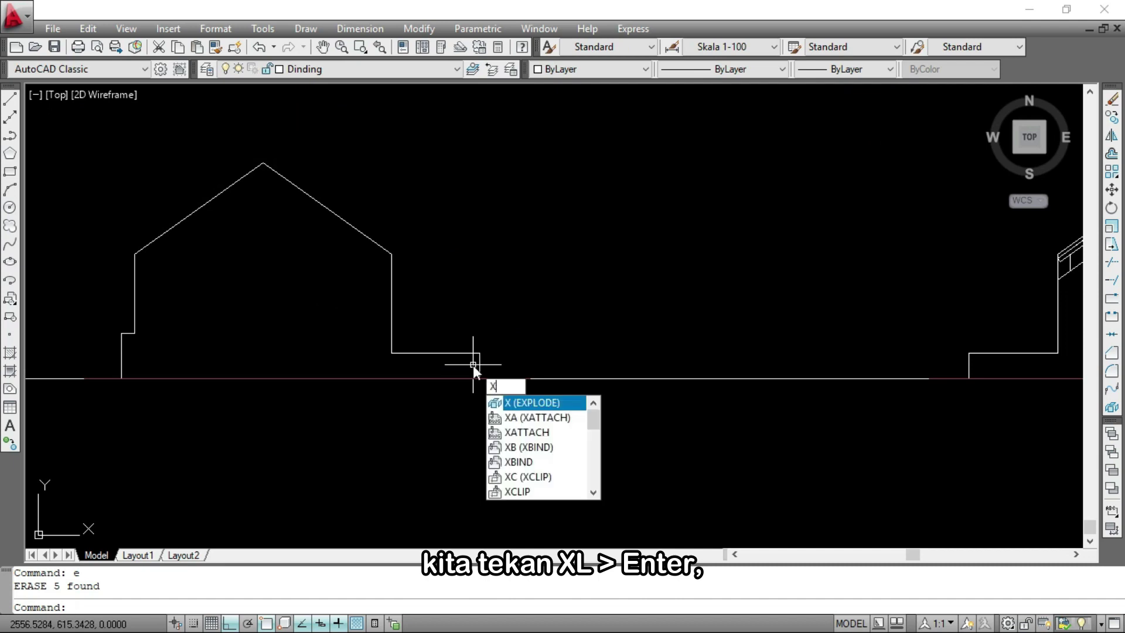
key(Return)
scroll(477, 355, up, 3)
click(484, 343)
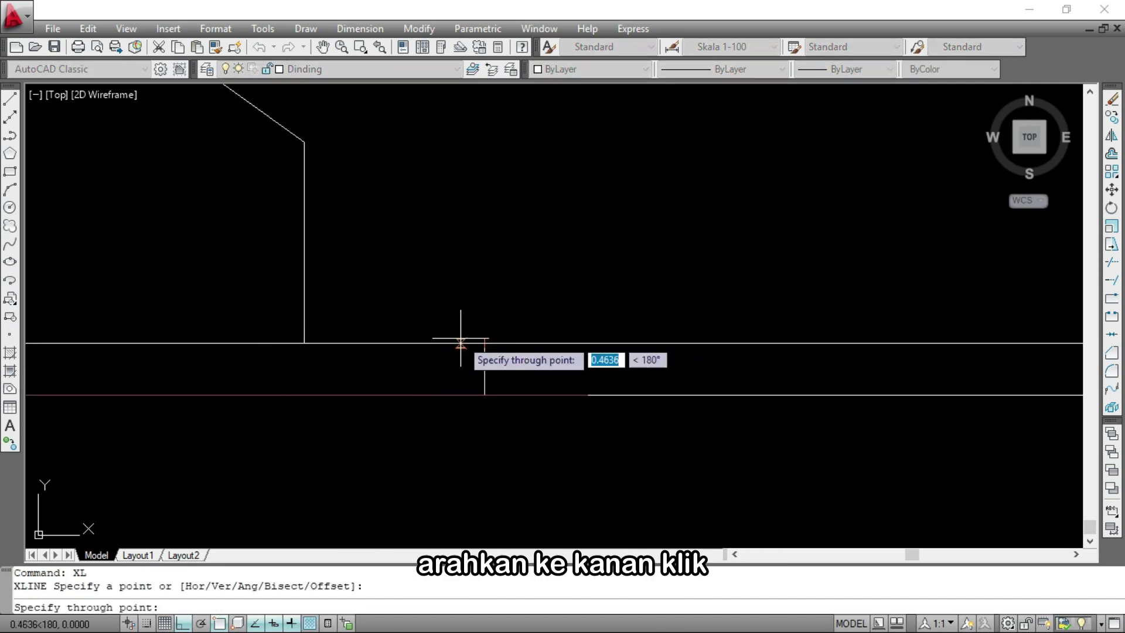
click(641, 339)
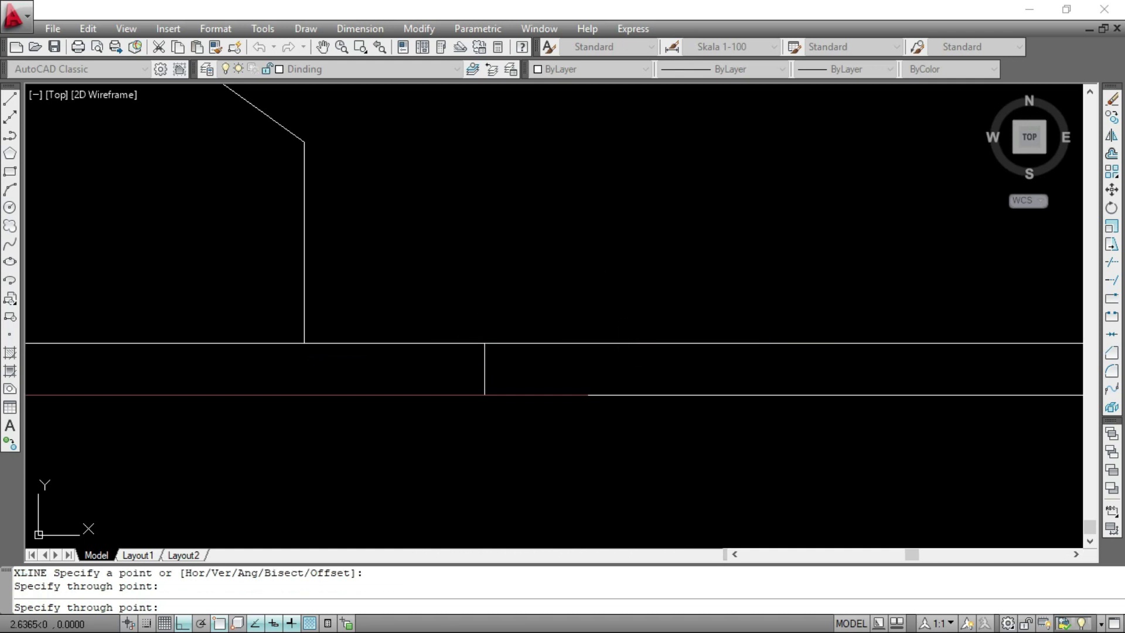
key(Return)
scroll(455, 276, down, 3)
Draw a horizontal construction line through the left outer eave corner of the upper roof in the detailed side elevation
key(Return)
scroll(717, 297, down, 2)
scroll(717, 297, up, 3)
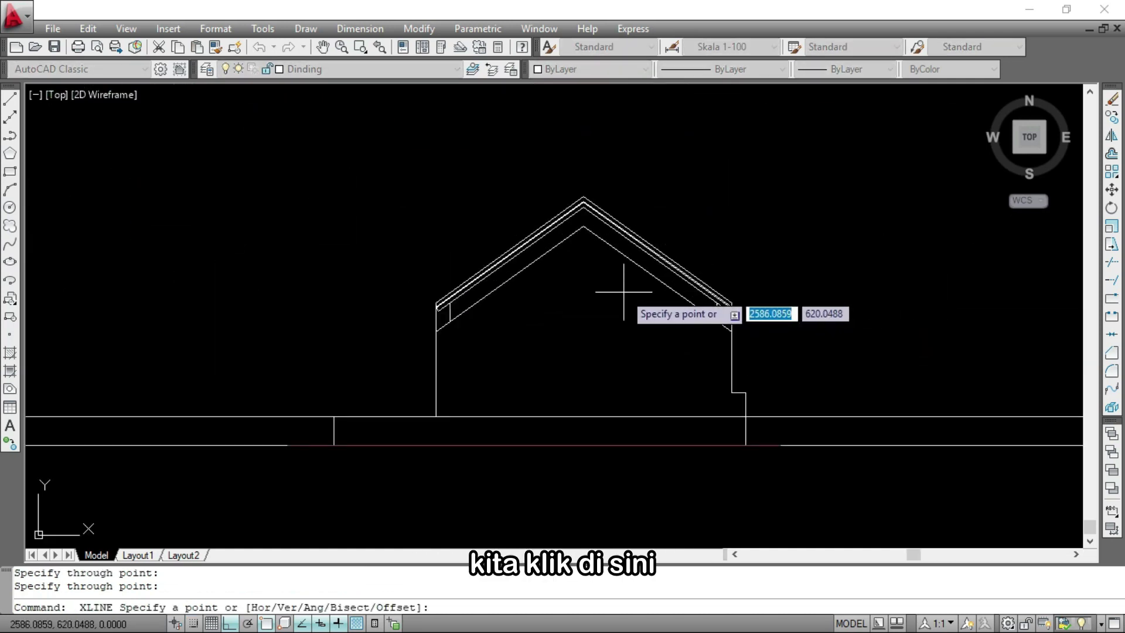
scroll(359, 301, up, 3)
click(352, 300)
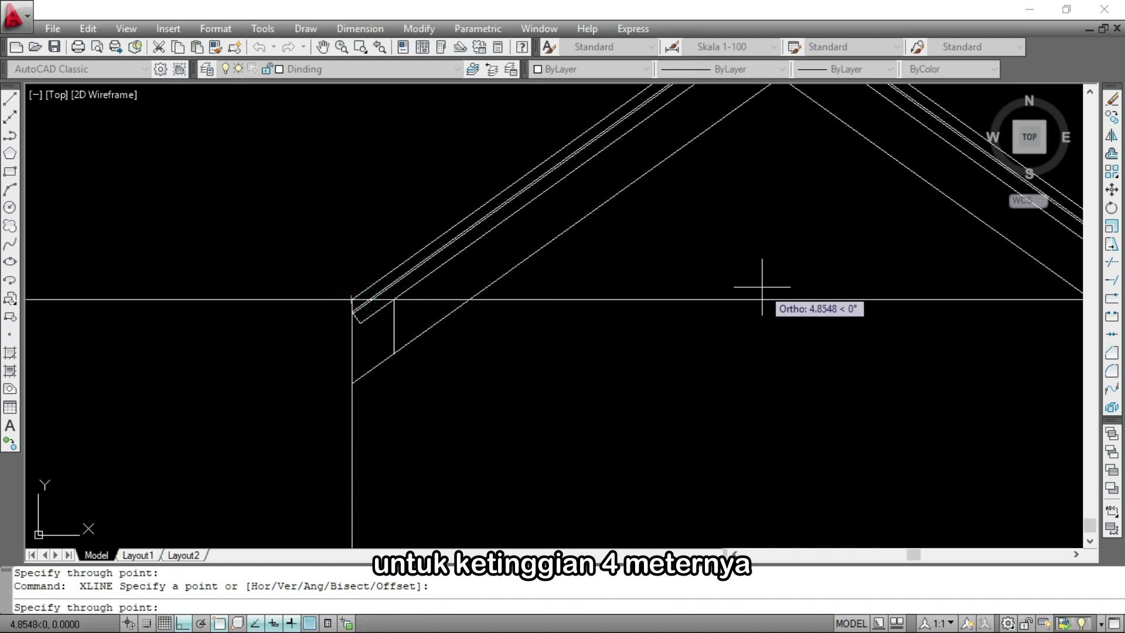
click(151, 287)
key(Return)
Draw a horizontal construction line through the left foot of the lower roof slope, where it meets the house wall
scroll(322, 281, down, 3)
scroll(252, 251, up, 3)
key(Return)
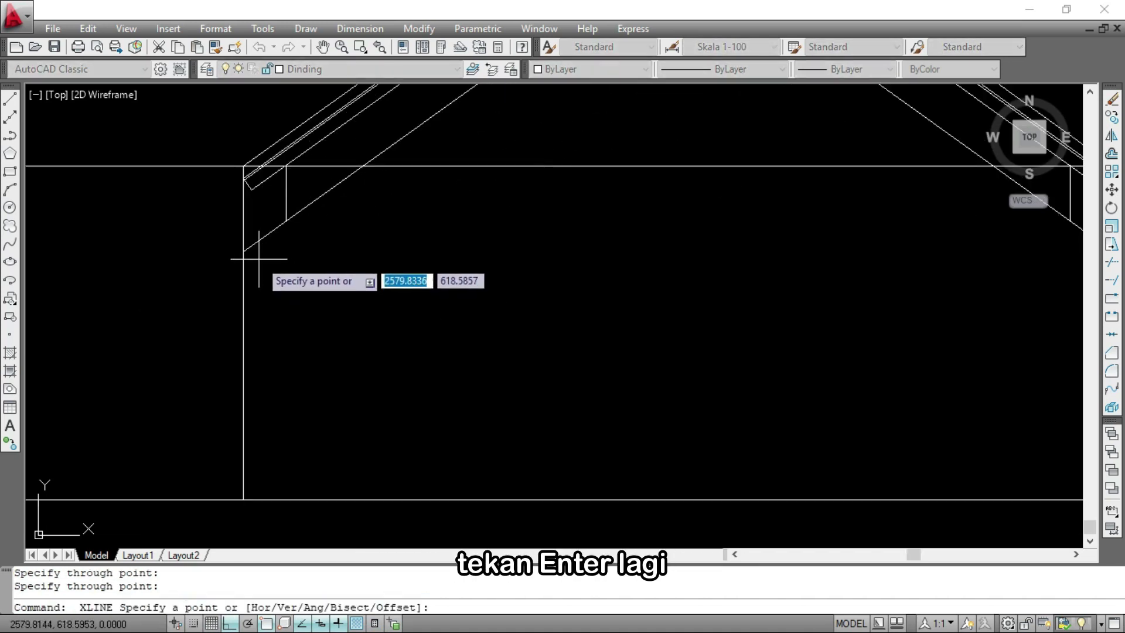
click(246, 254)
scroll(766, 246, down, 2)
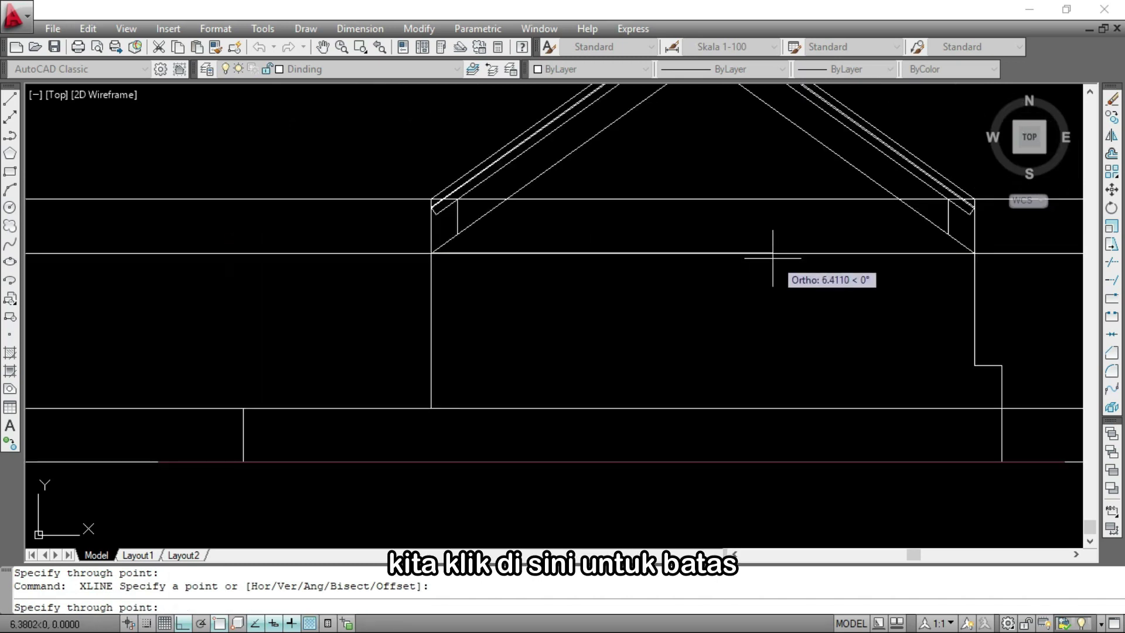
scroll(374, 254, up, 2)
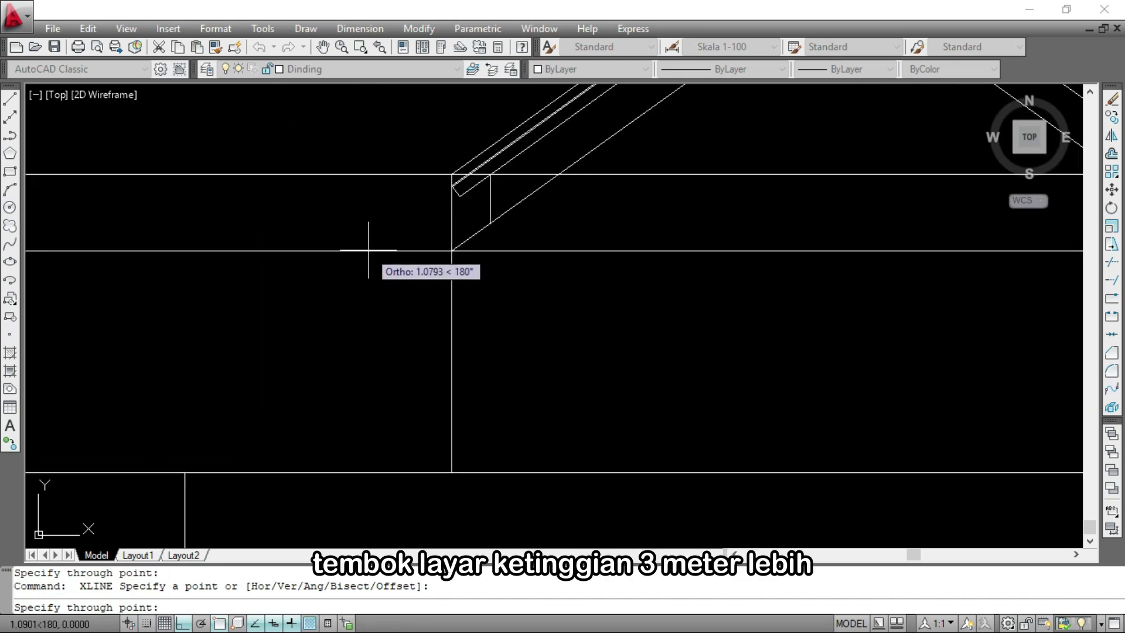
click(346, 249)
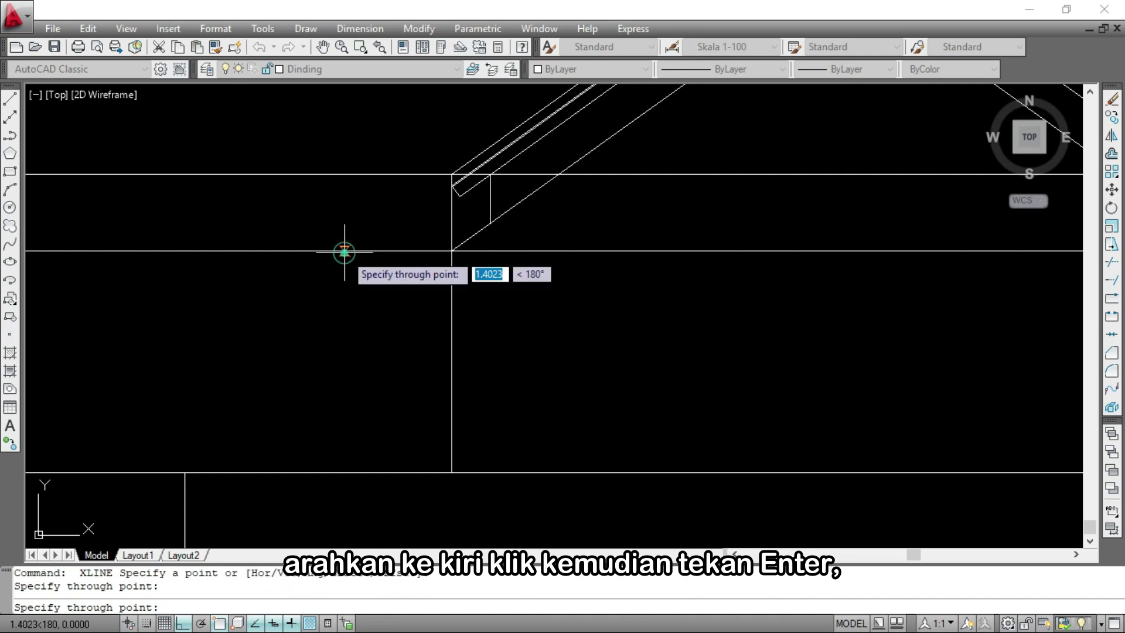
key(Return)
Draw a short horizontal line across the right side wall of the front elevation, at the lower roof's eave height construction line
scroll(713, 246, down, 5)
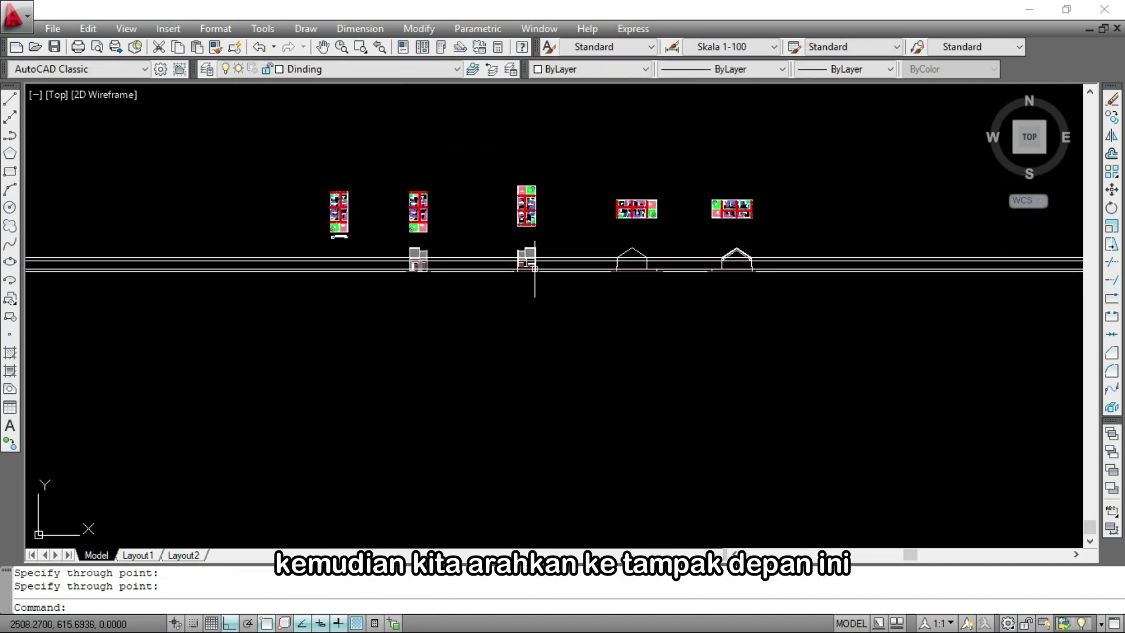
scroll(535, 266, up, 6)
scroll(491, 238, up, 6)
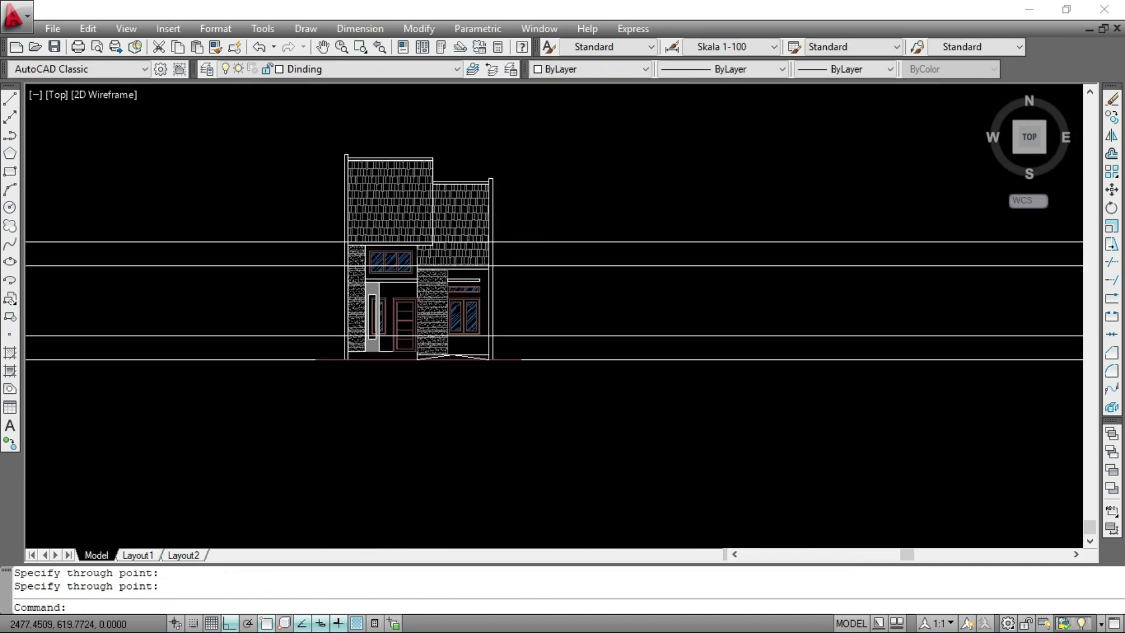
text(L)
key(Return)
scroll(511, 263, down, 3)
scroll(498, 264, up, 6)
click(498, 265)
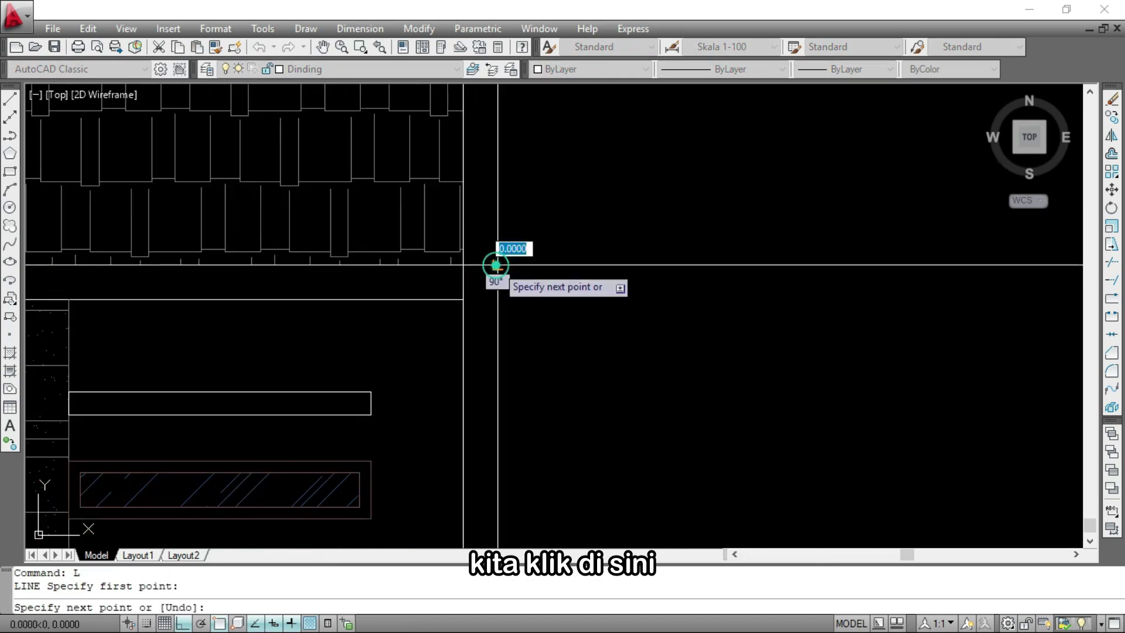
click(463, 265)
scroll(462, 262, down, 3)
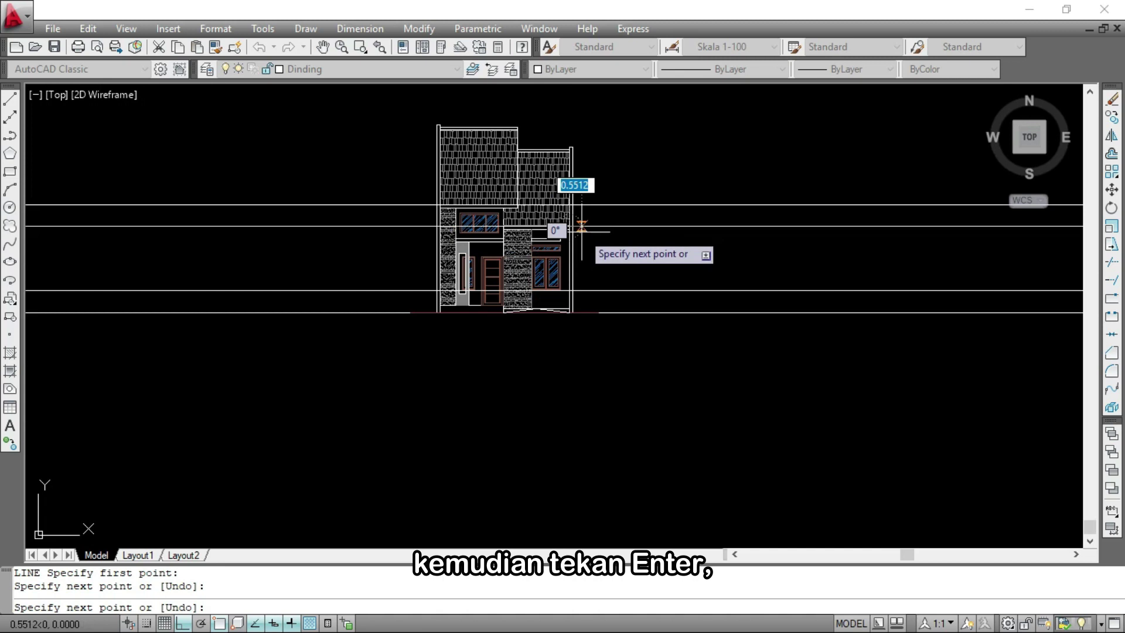
key(Return)
Draw a short horizontal line across the left side wall of the front elevation, at the upper roof's eave height construction line
scroll(582, 231, up, 6)
key(Return)
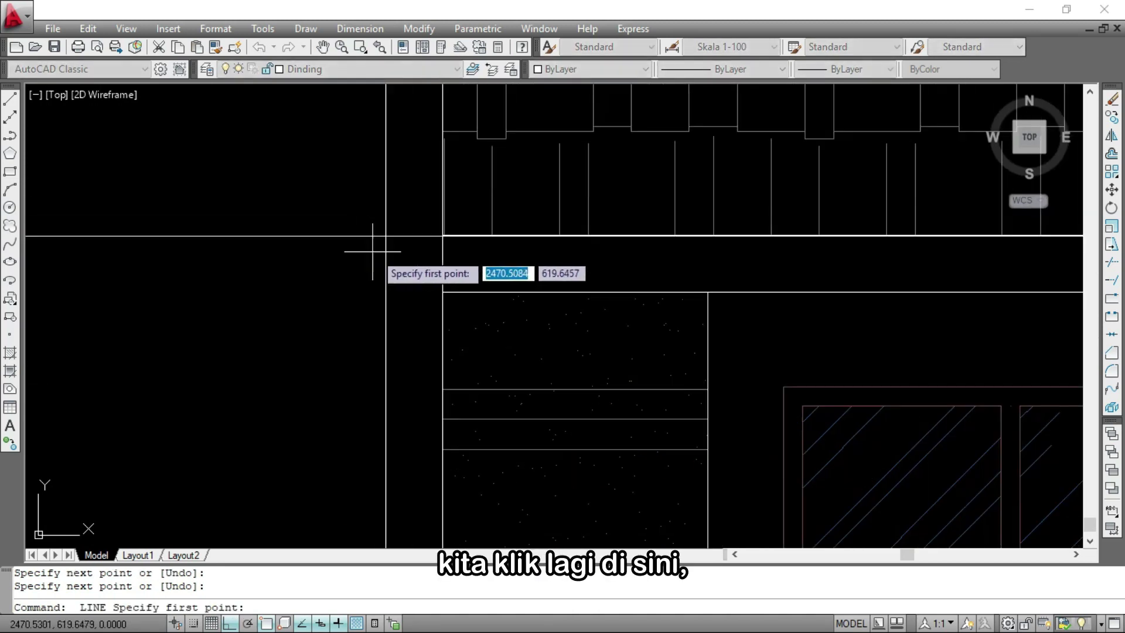
click(443, 235)
click(385, 235)
scroll(385, 234, down, 3)
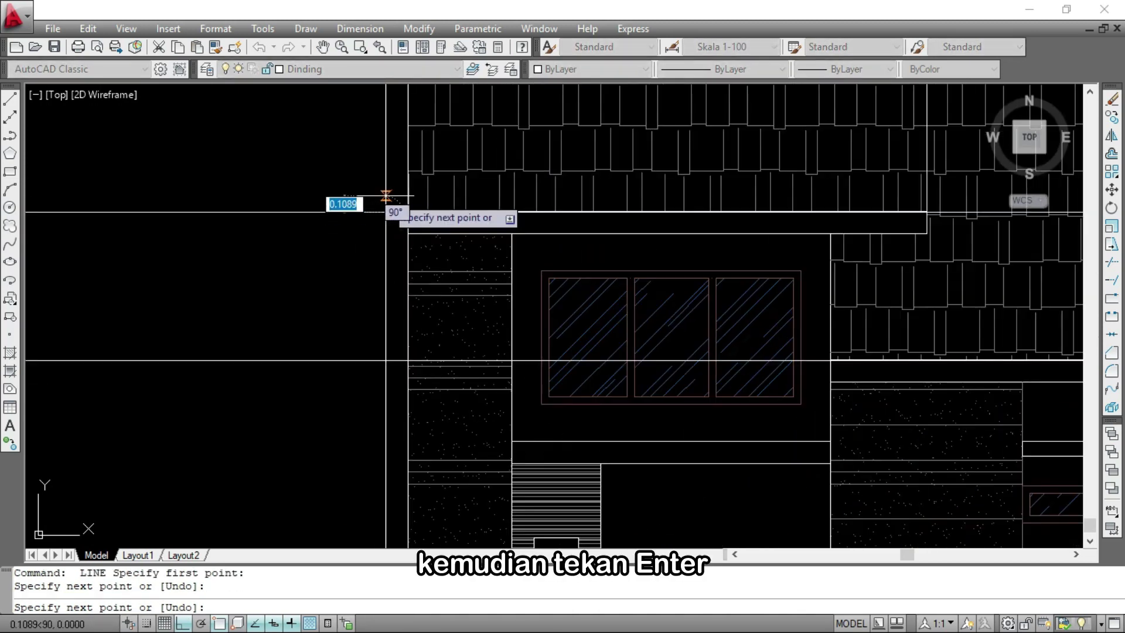
key(Return)
Draw a short horizontal line across the left side wall of the front elevation at the front-fence height construction line
scroll(387, 234, down, 3)
scroll(369, 293, up, 4)
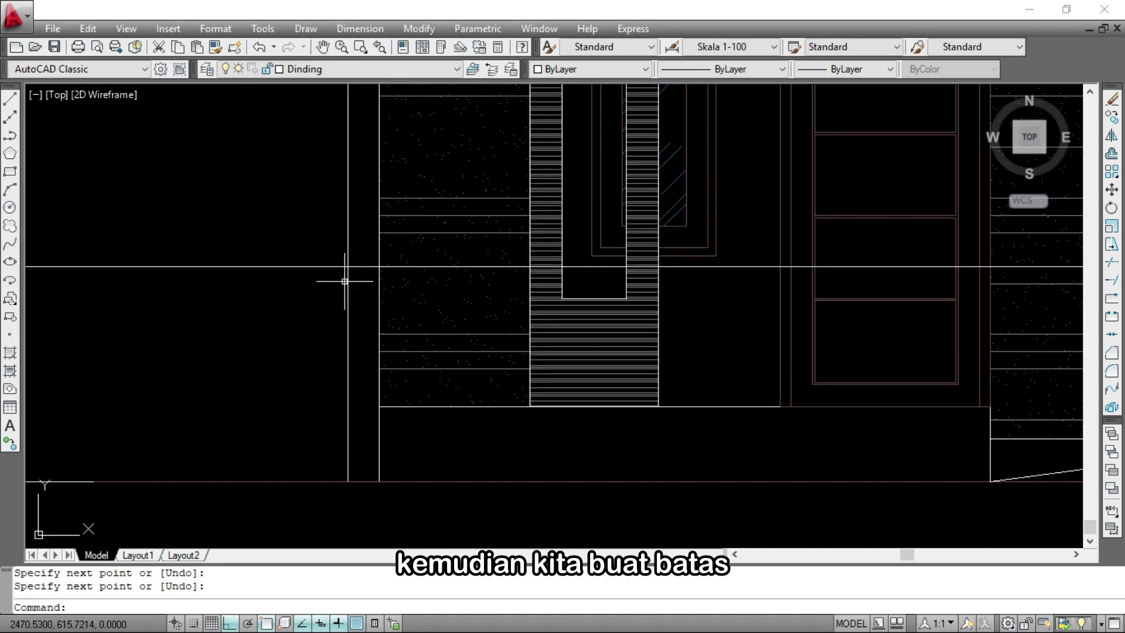
scroll(324, 278, down, 4)
scroll(338, 264, up, 4)
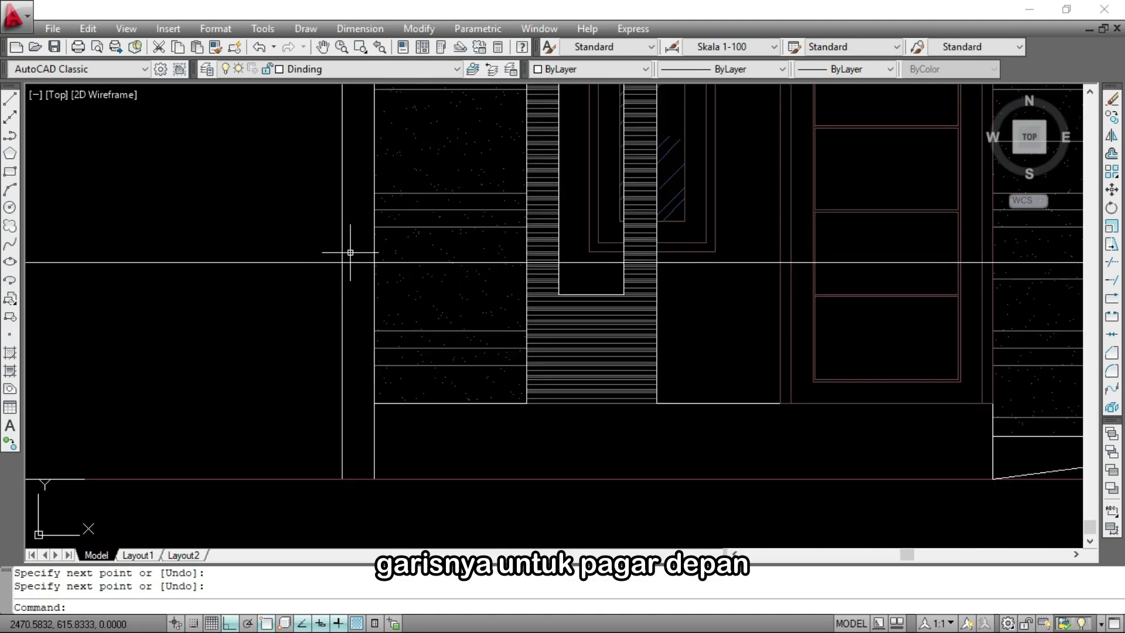
key(Return)
scroll(337, 249, up, 3)
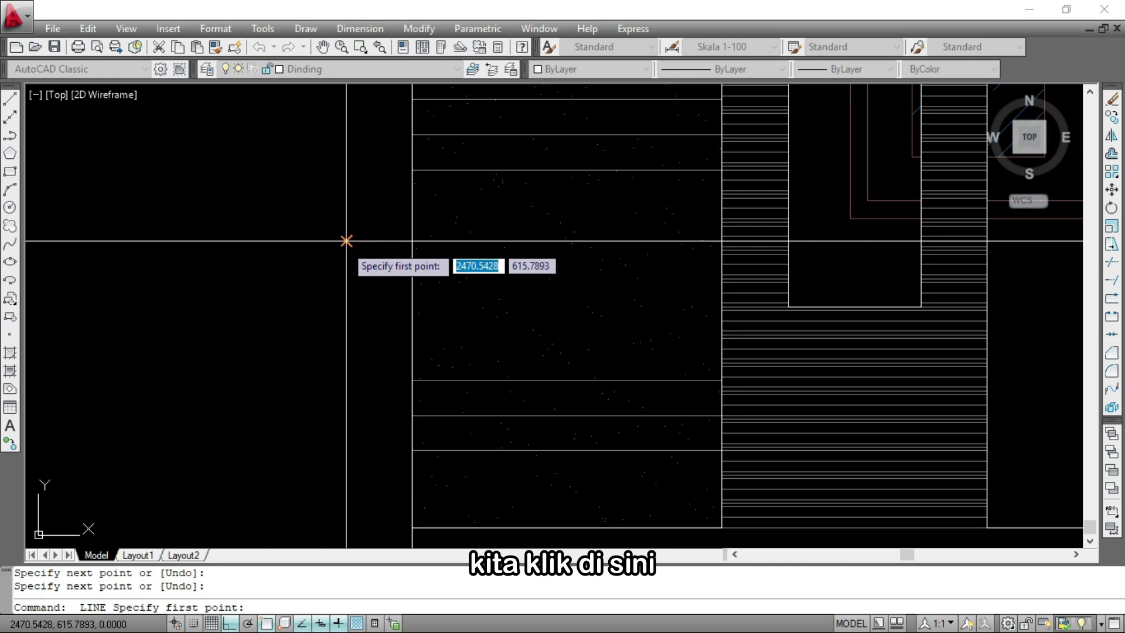
click(346, 241)
click(409, 240)
scroll(409, 241, down, 5)
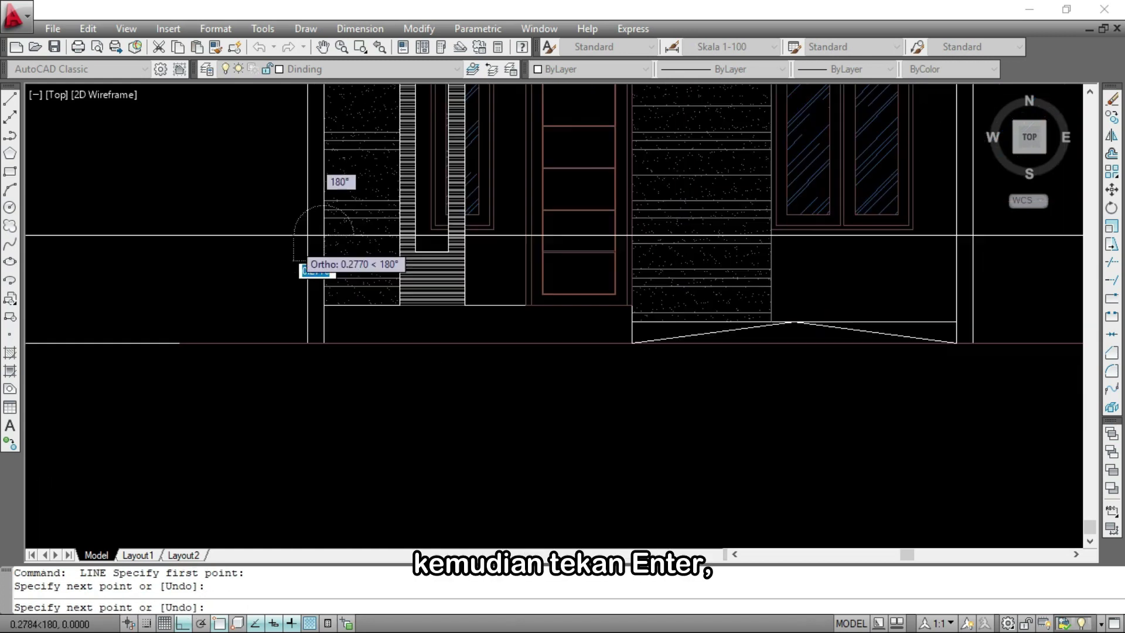
key(Return)
Draw a short horizontal line across the right side wall of the front elevation at the front-fence height construction line
key(Return)
scroll(591, 258, up, 4)
scroll(482, 307, up, 3)
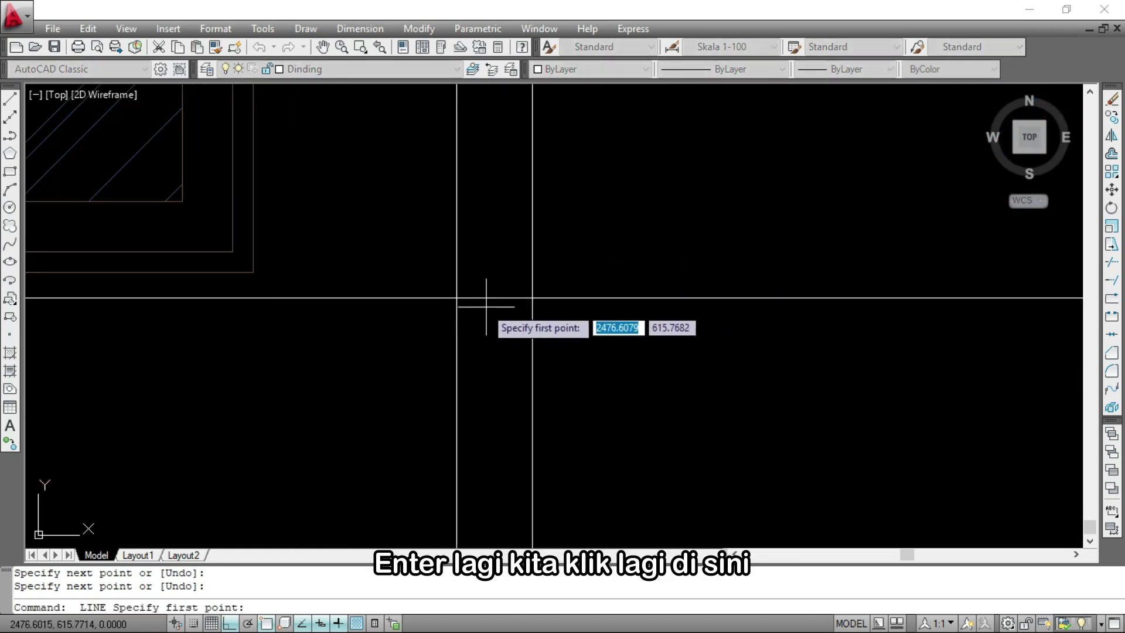
click(457, 298)
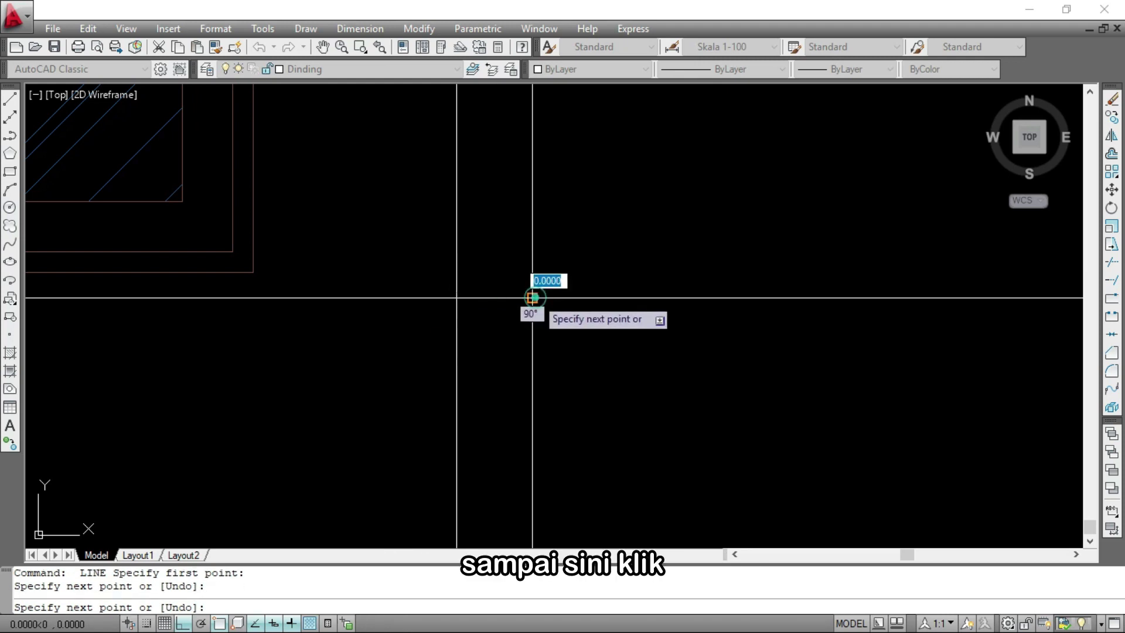
scroll(533, 299, up, 3)
key(Return)
Erase the three horizontal construction lines above ground level, for the two eave heights and the fence height
scroll(536, 306, down, 9)
scroll(601, 289, down, 3)
scroll(685, 307, up, 3)
scroll(650, 300, up, 5)
click(617, 328)
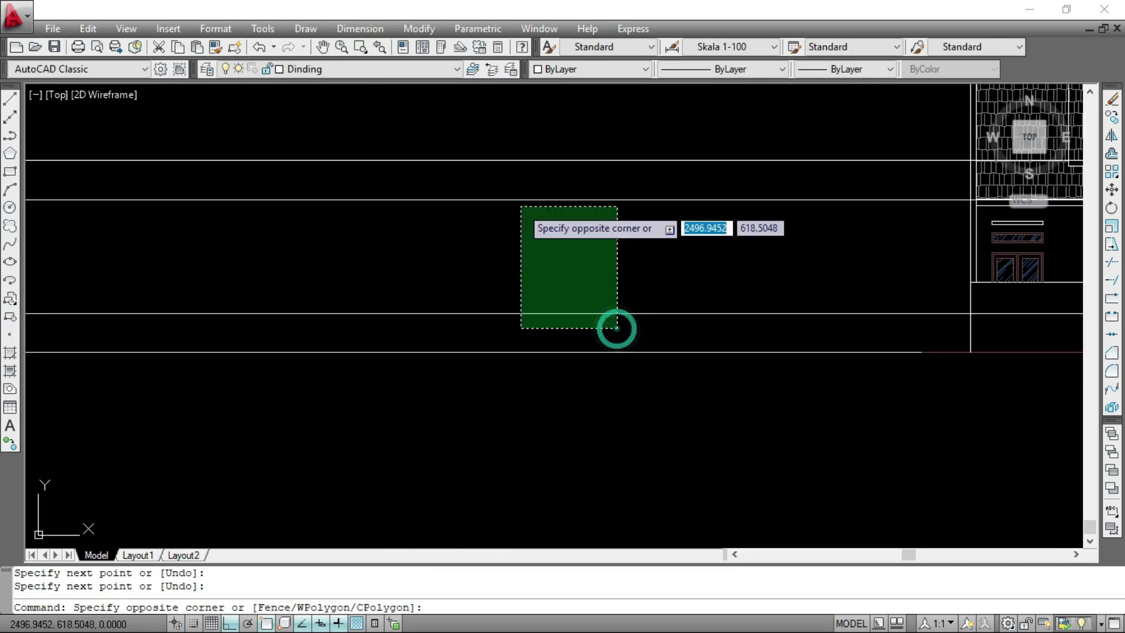
click(473, 139)
text(e)
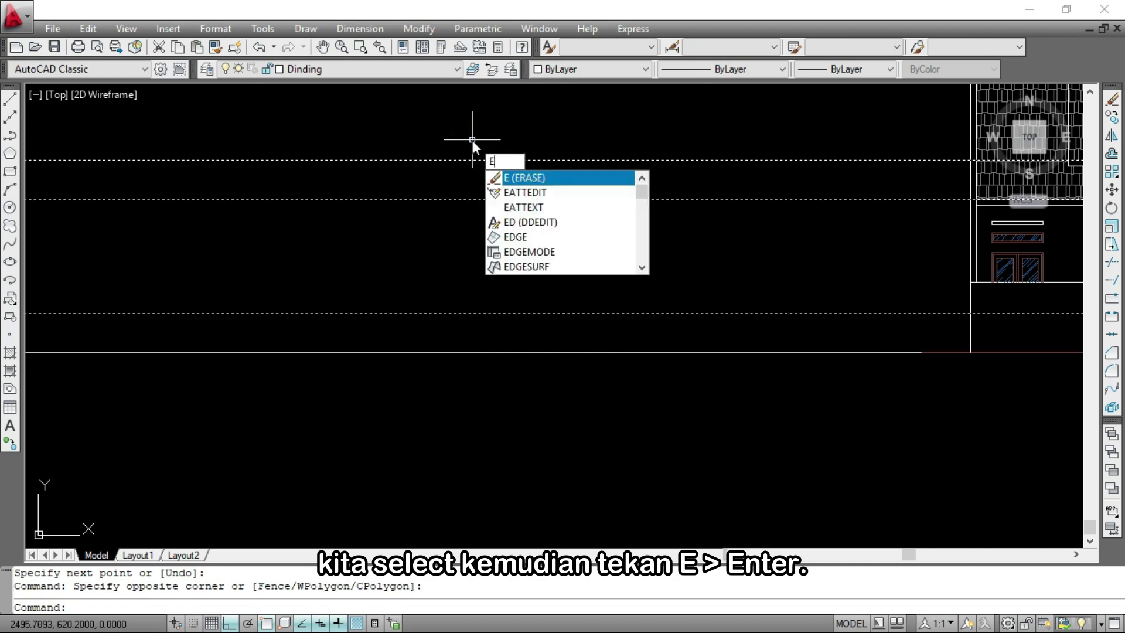
key(Return)
Inspect the new height limit lines on both side walls of the front elevation
scroll(478, 146, down, 3)
scroll(232, 201, up, 3)
scroll(322, 133, up, 3)
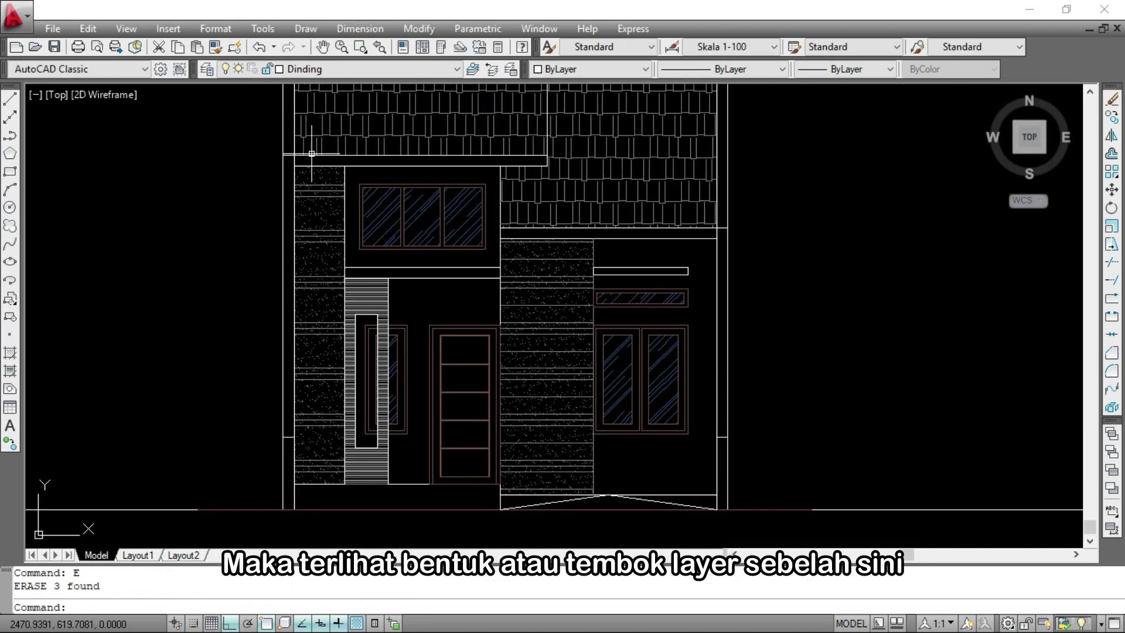
scroll(283, 119, down, 2)
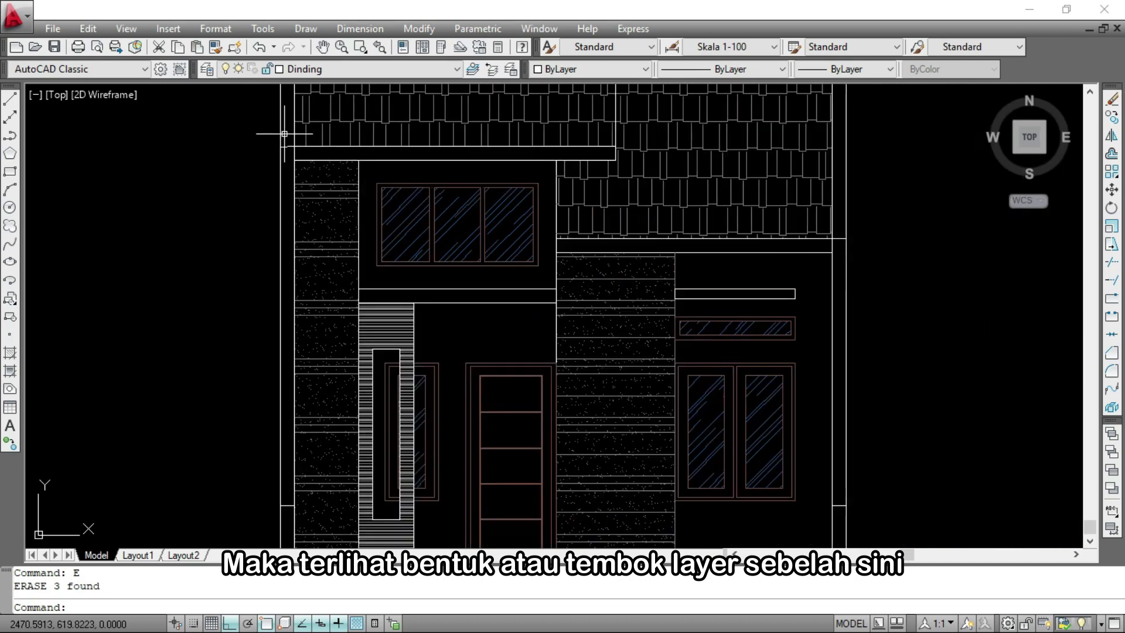
scroll(823, 311, down, 3)
scroll(836, 184, up, 1)
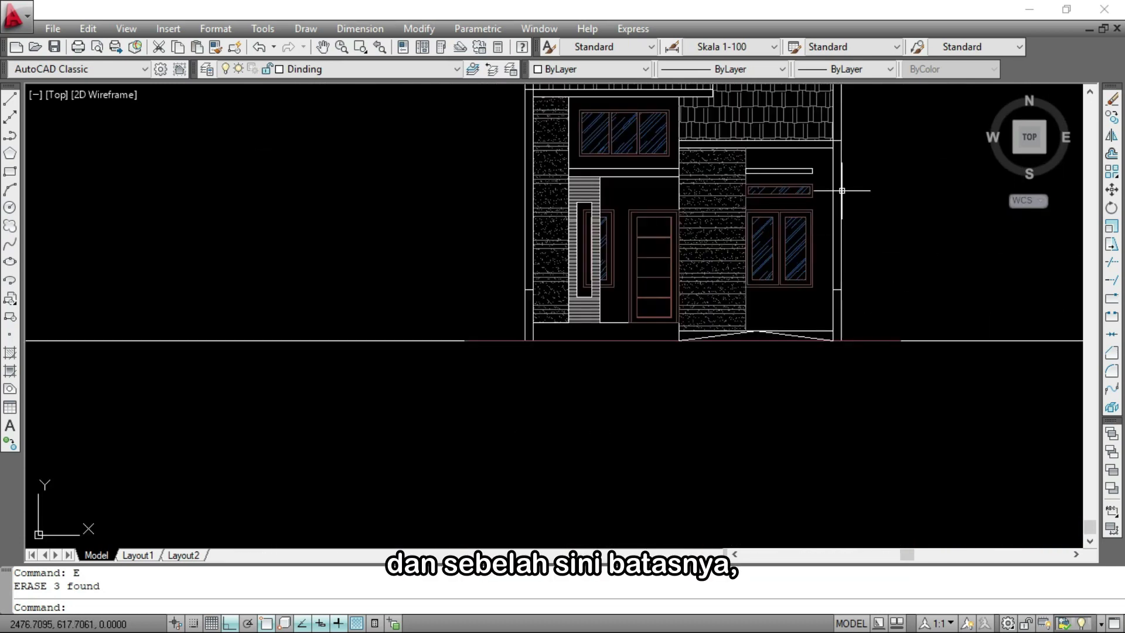
scroll(660, 311, down, 3)
scroll(677, 328, up, 2)
Erase the horizontal construction line that runs along ground level through all the elevations
scroll(631, 352, down, 4)
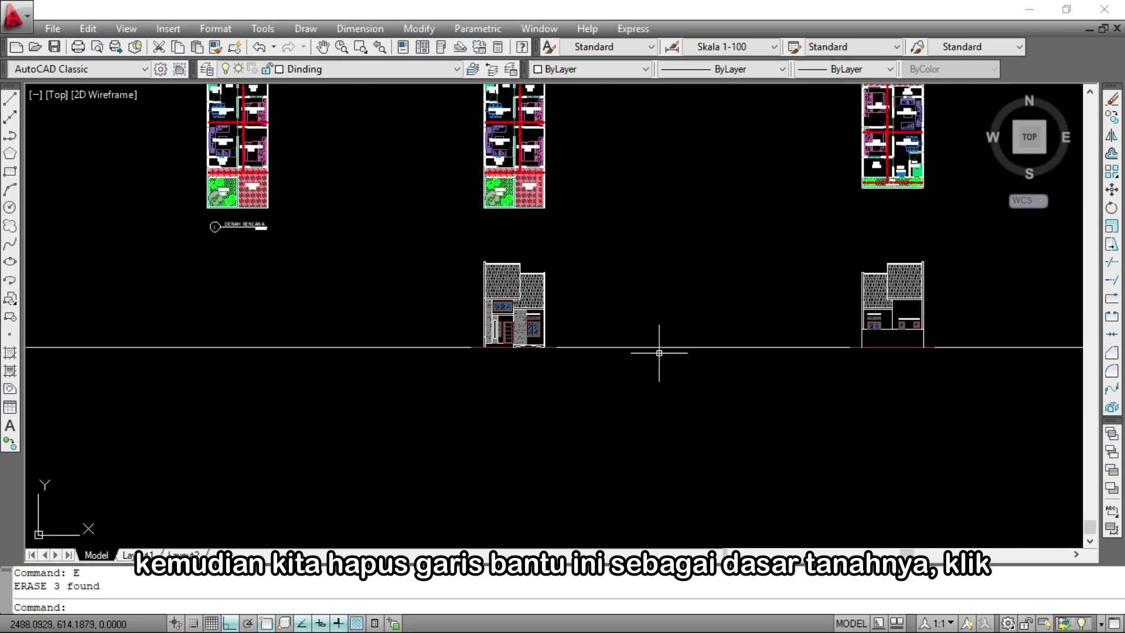
scroll(723, 352, up, 3)
click(701, 350)
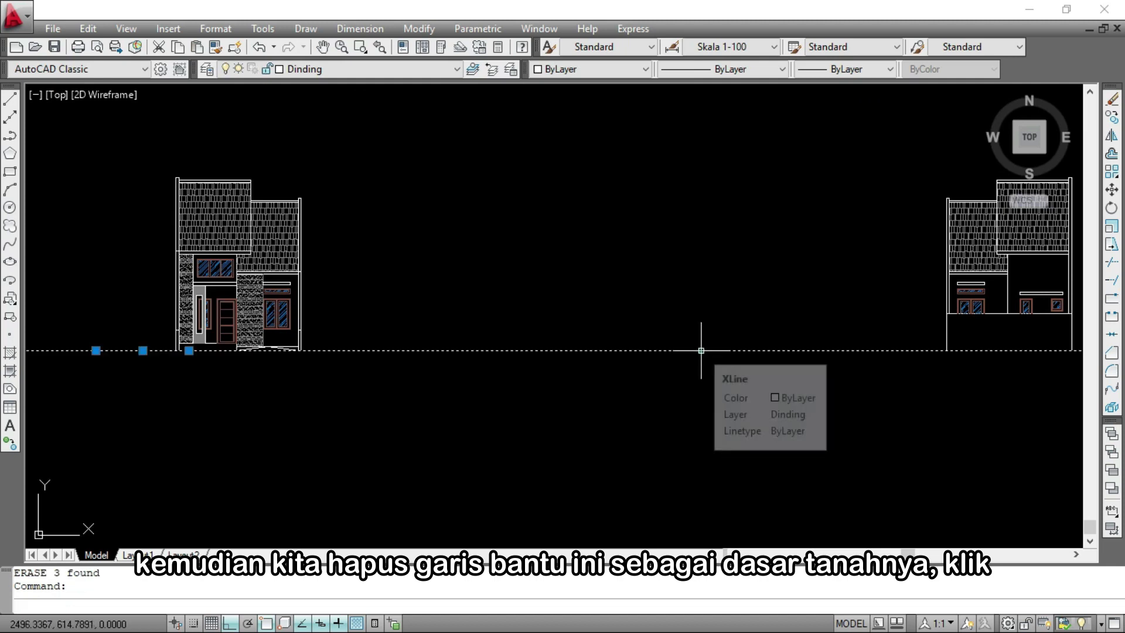
text(E)
key(Return)
Review the front, rear, left-side and right-side elevations one after another
scroll(573, 352, down, 3)
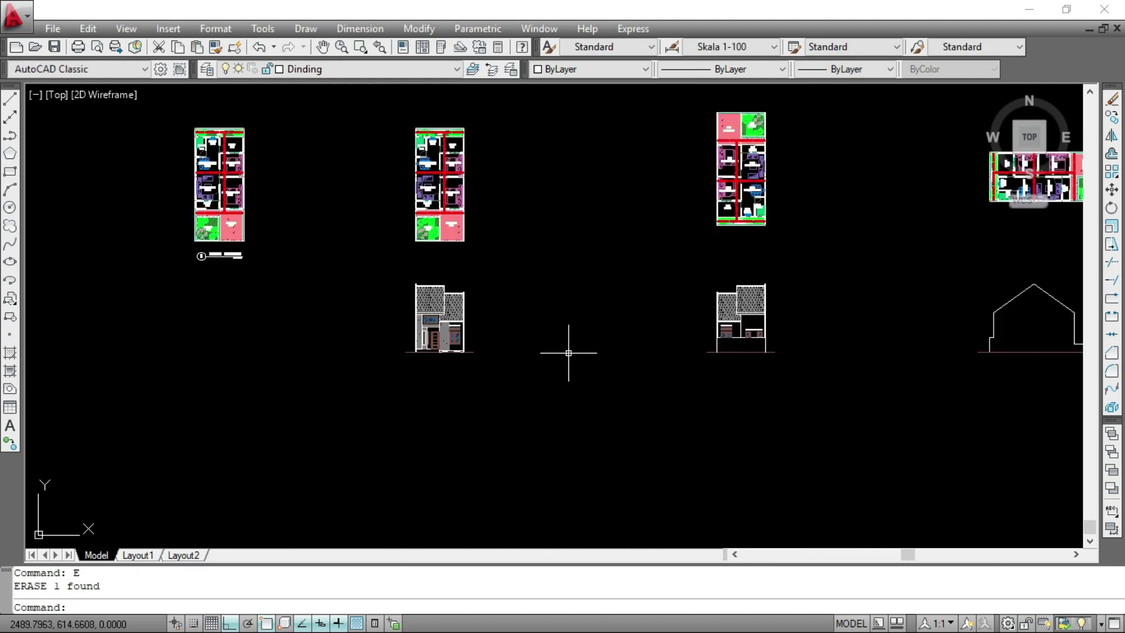
scroll(745, 355, down, 2)
scroll(290, 334, up, 6)
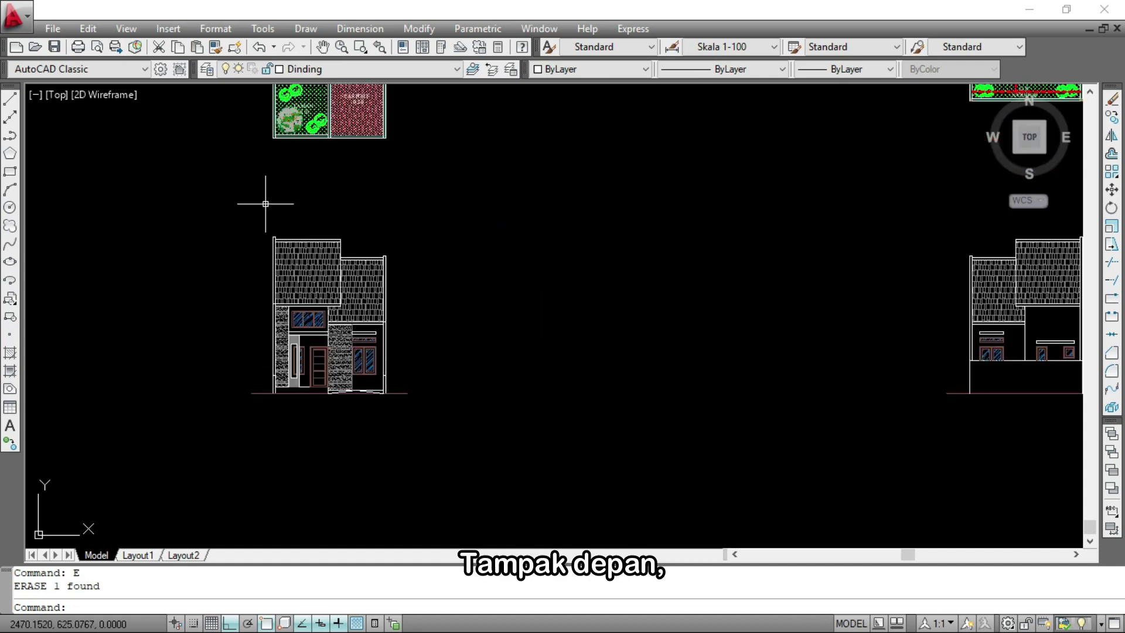
scroll(210, 362, down, 5)
middle_drag(759, 341, 594, 342)
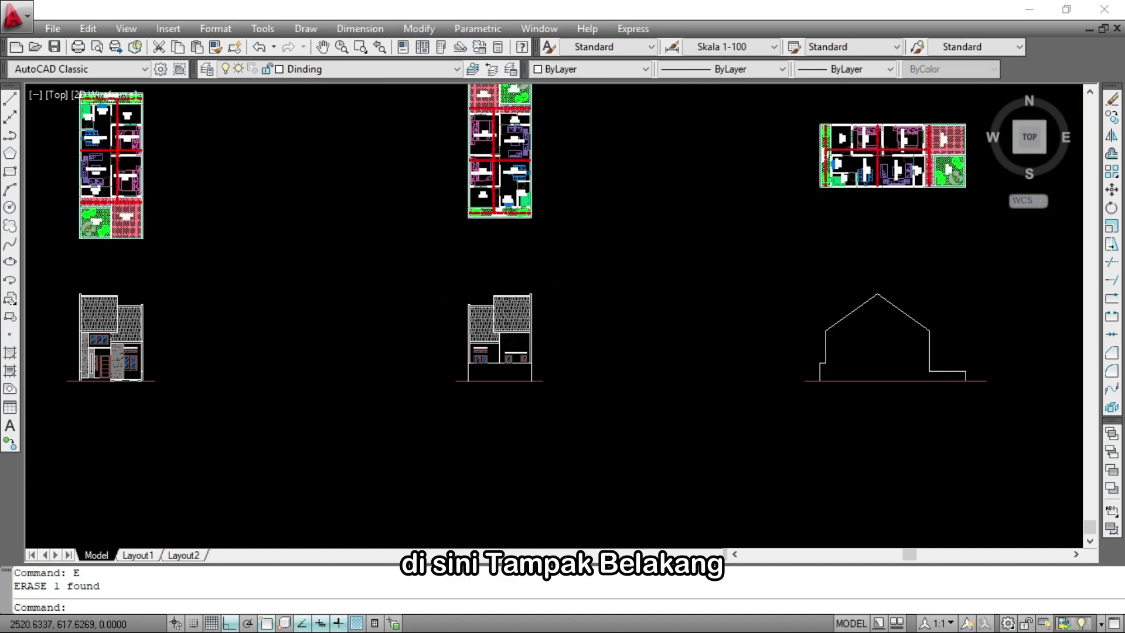
scroll(592, 349, up, 4)
scroll(308, 362, down, 5)
scroll(838, 389, up, 4)
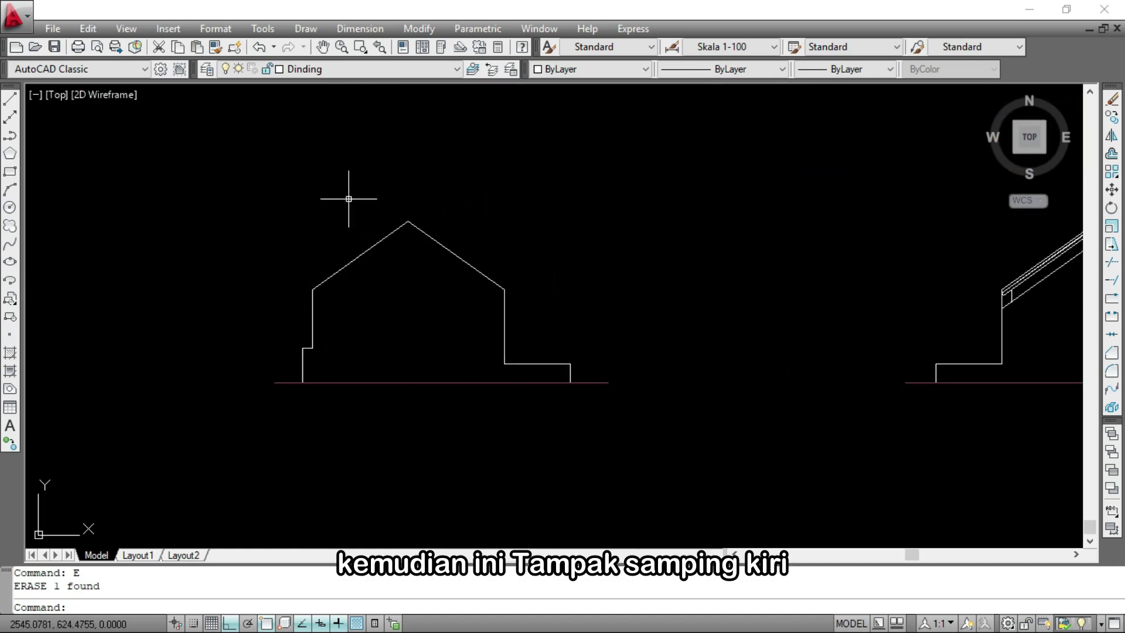
scroll(412, 333, down, 5)
scroll(441, 274, up, 5)
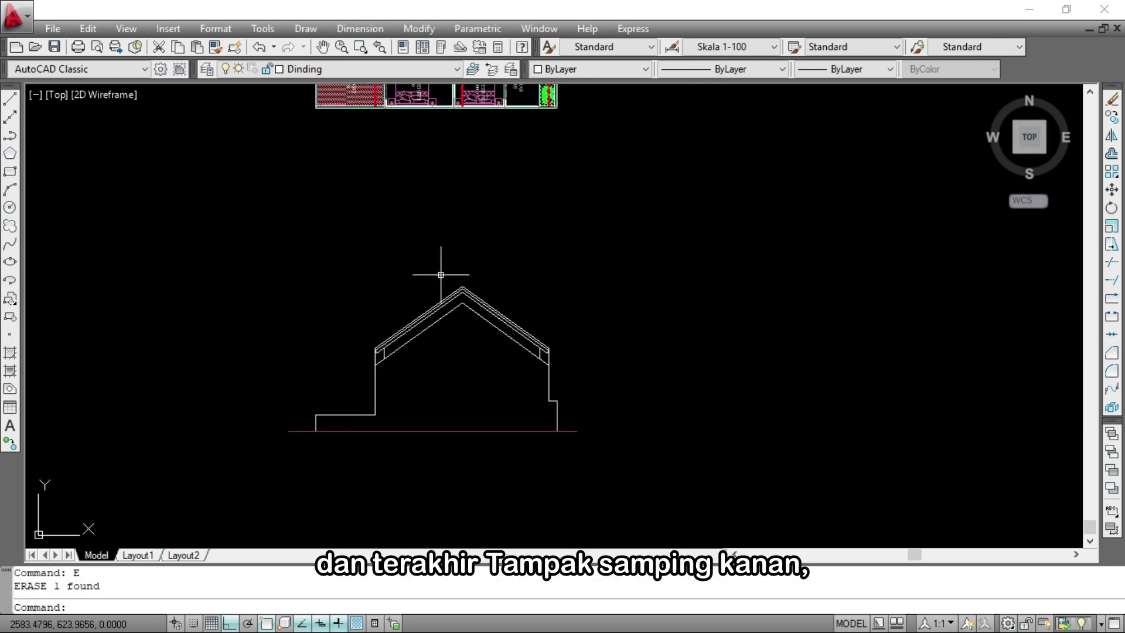
scroll(609, 288, down, 8)
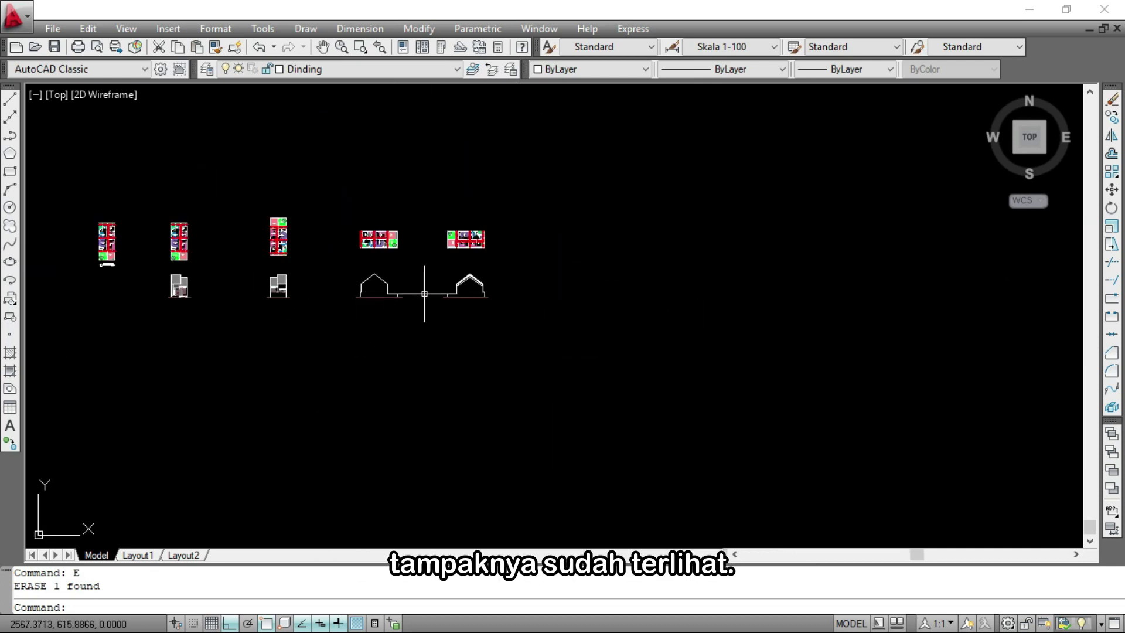
scroll(372, 290, up, 3)
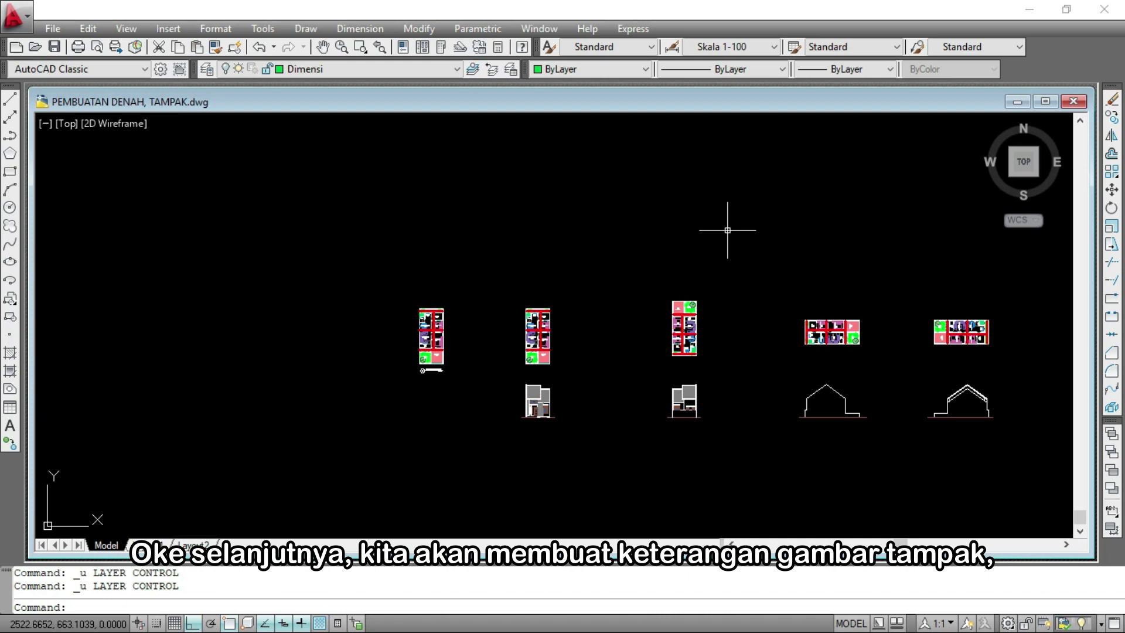
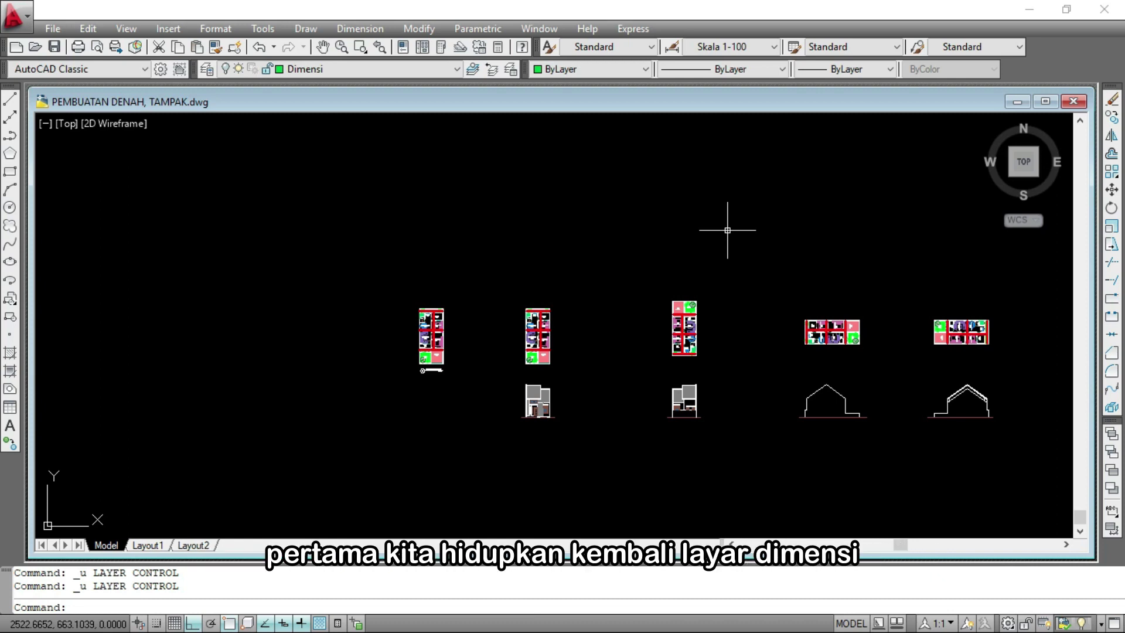
Turn the Dimensi layer back on
click(377, 69)
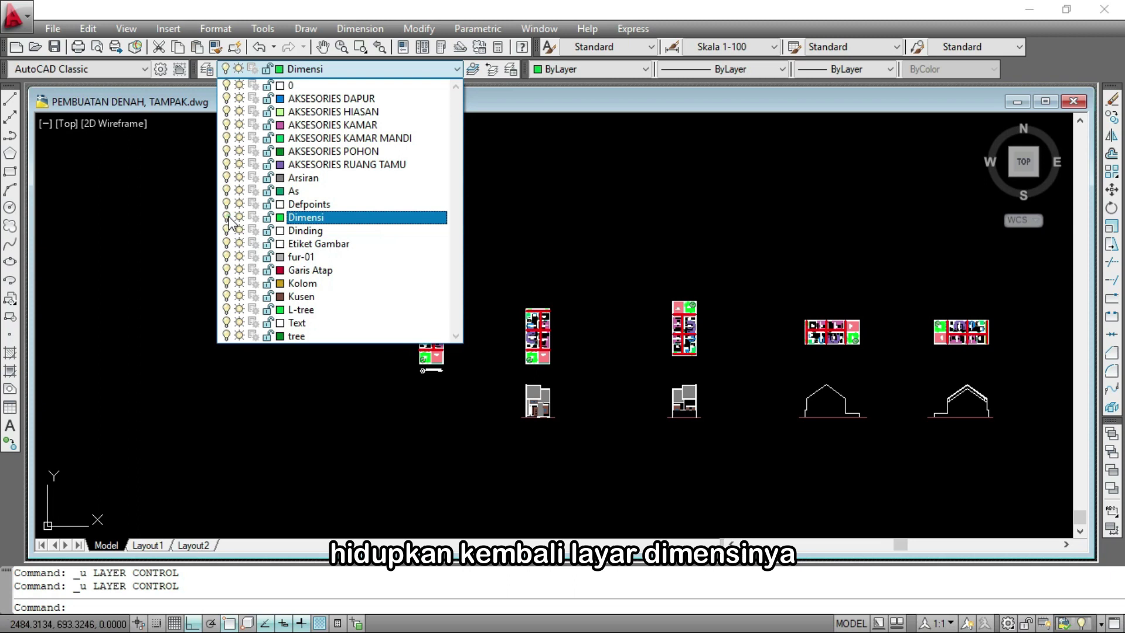
click(557, 193)
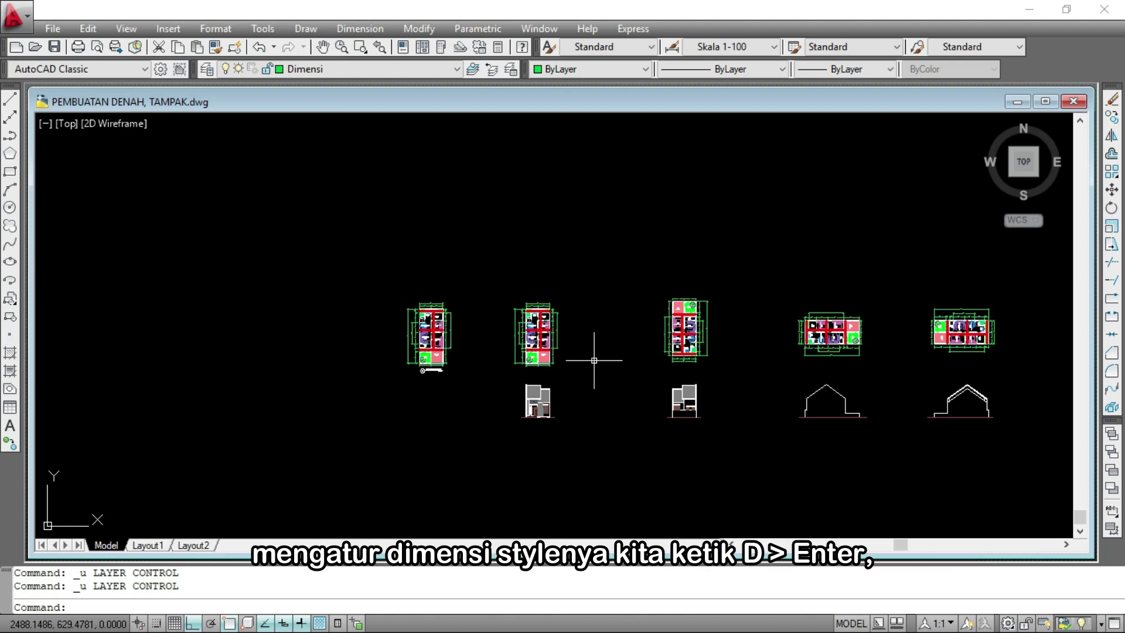
Create a new dimension style named "Skala 1-100 Elevasi" based on Skala 1-100
text(D)
key(Return)
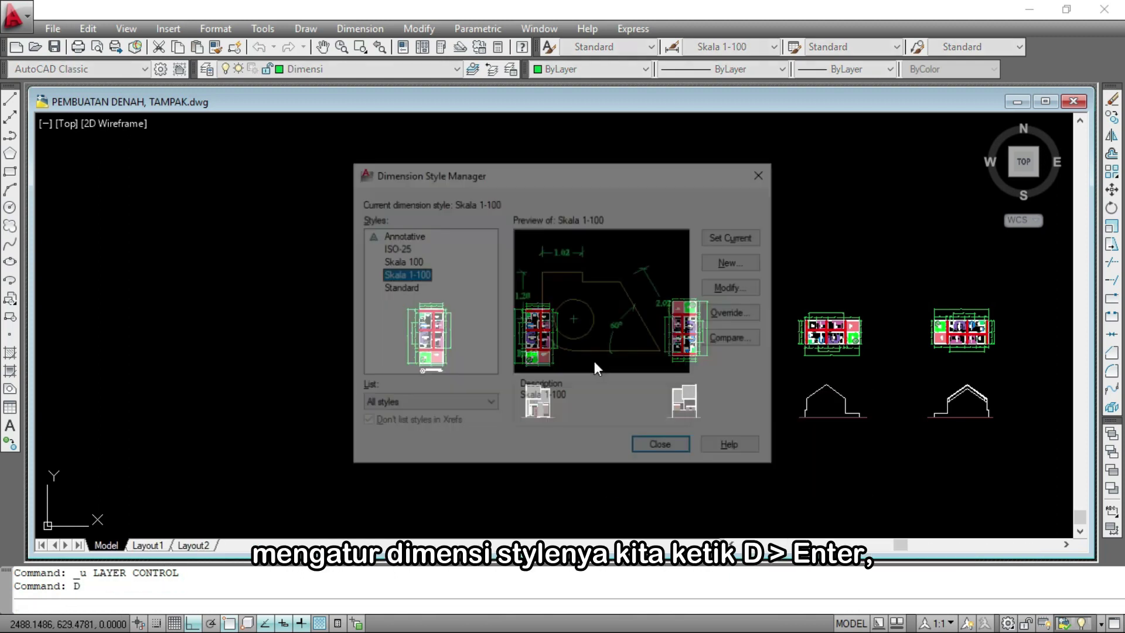
click(732, 262)
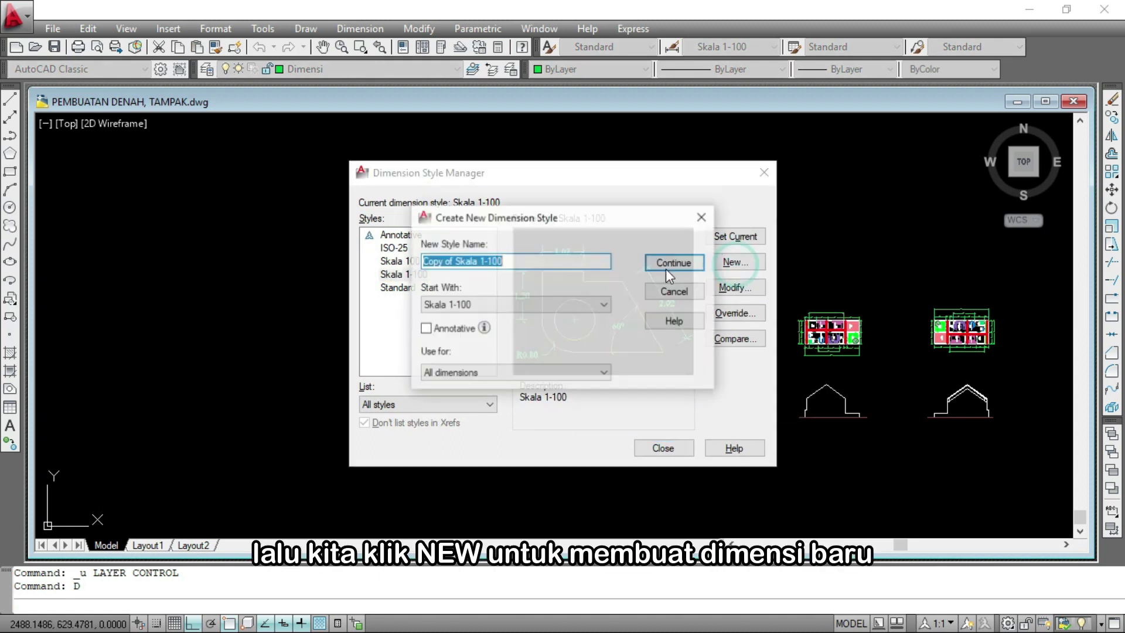
key(BackSpace)
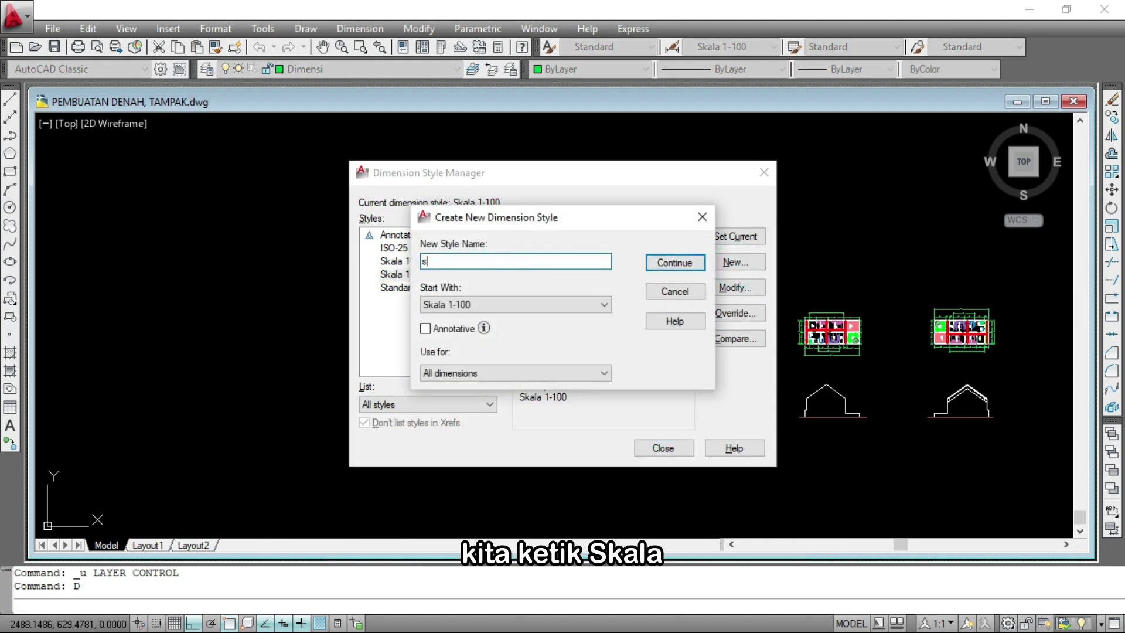
text(Skala 1)
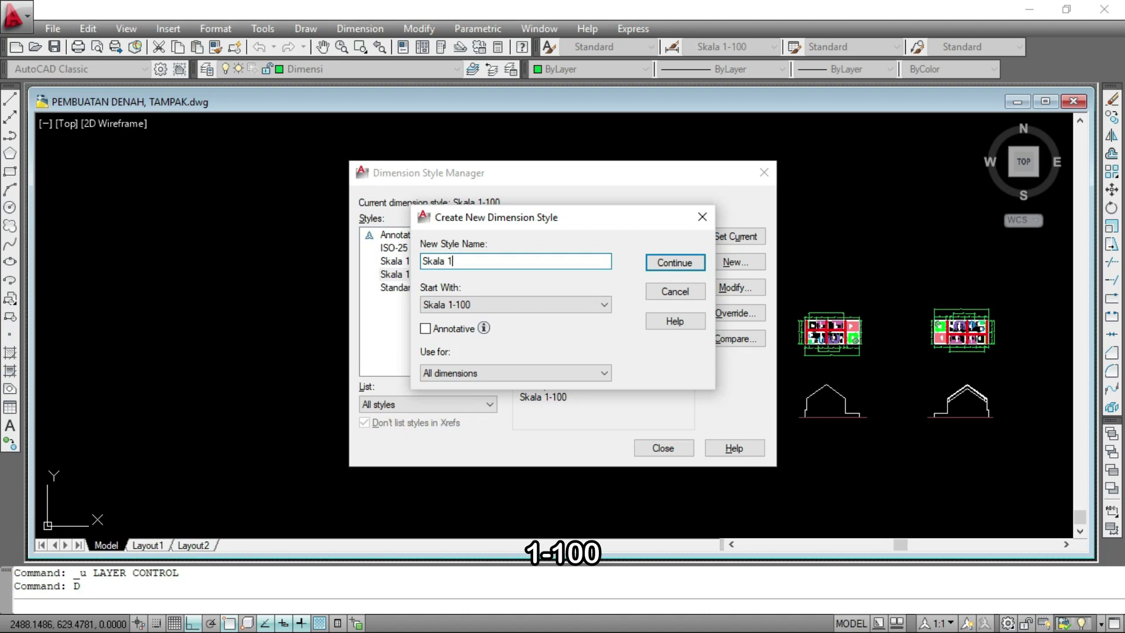
text(-100 e)
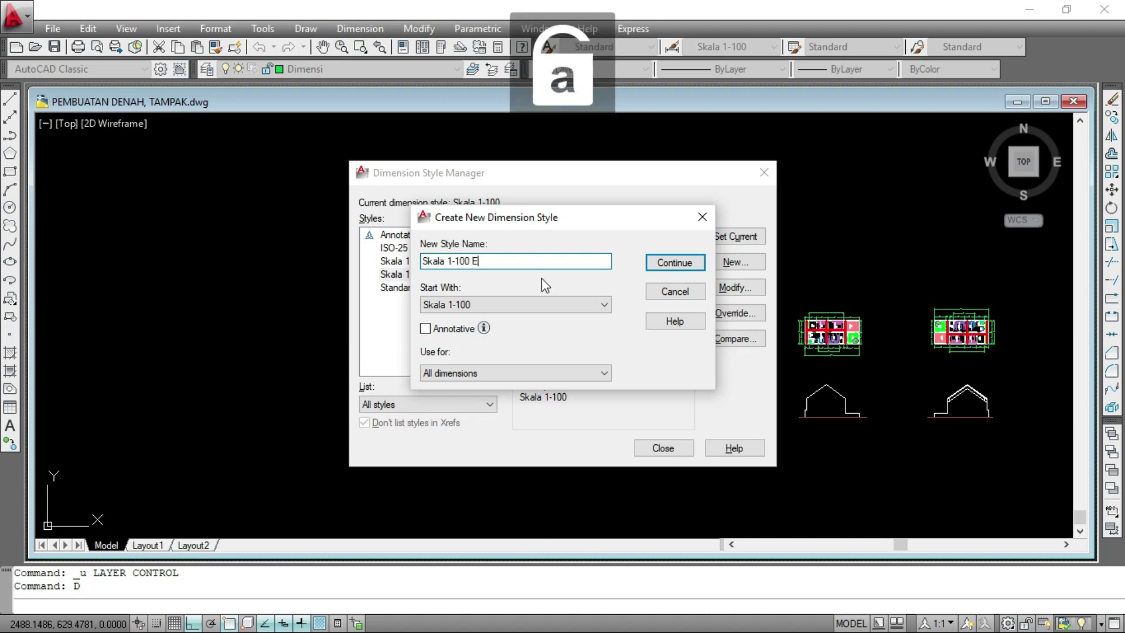
text(levasi)
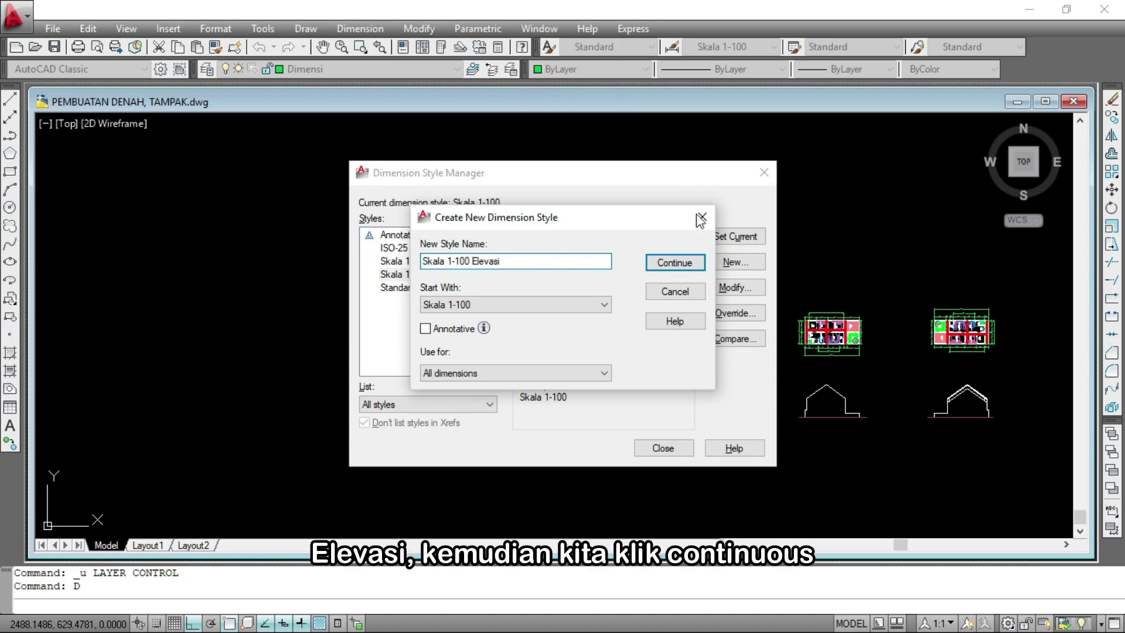
click(674, 263)
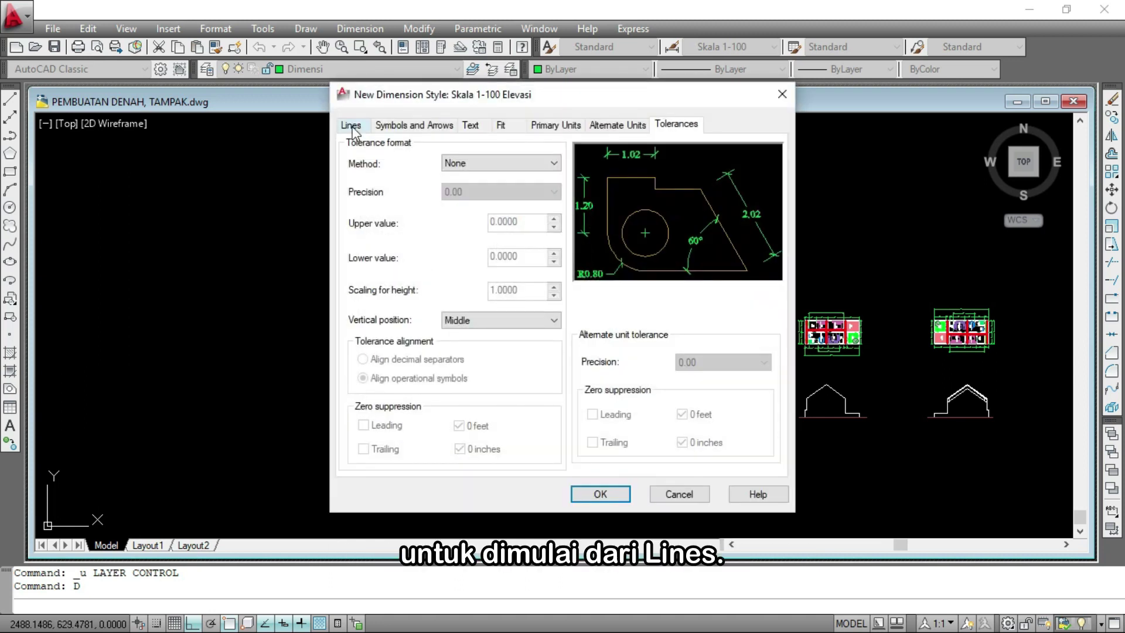
Set the extension lines' offset from origin to 0.1 in the new elevation style
click(352, 126)
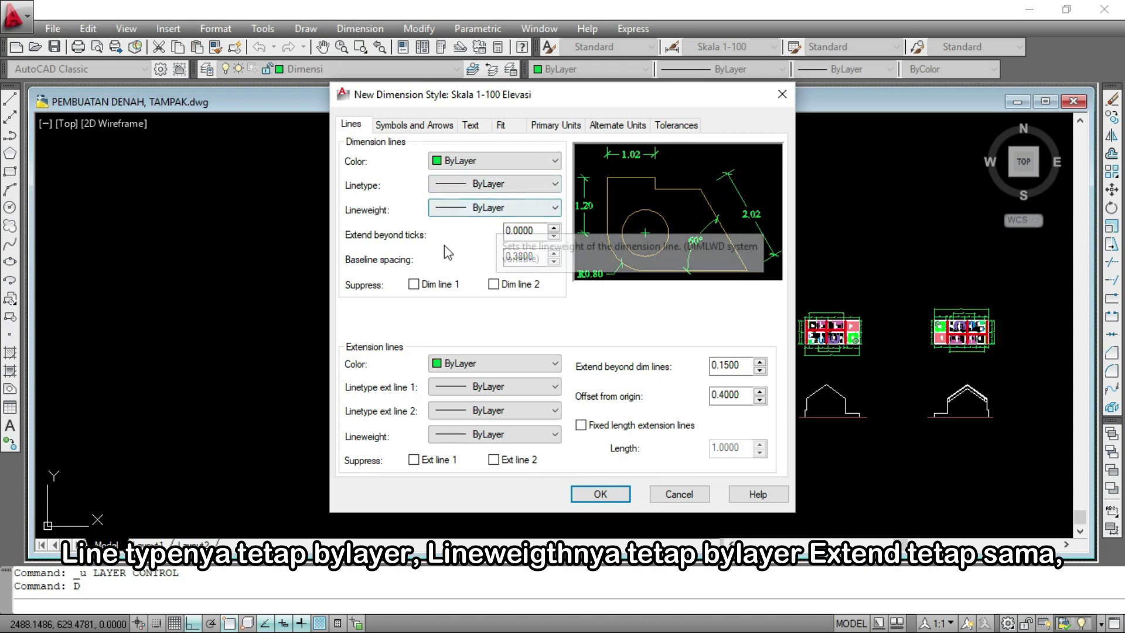
click(729, 397)
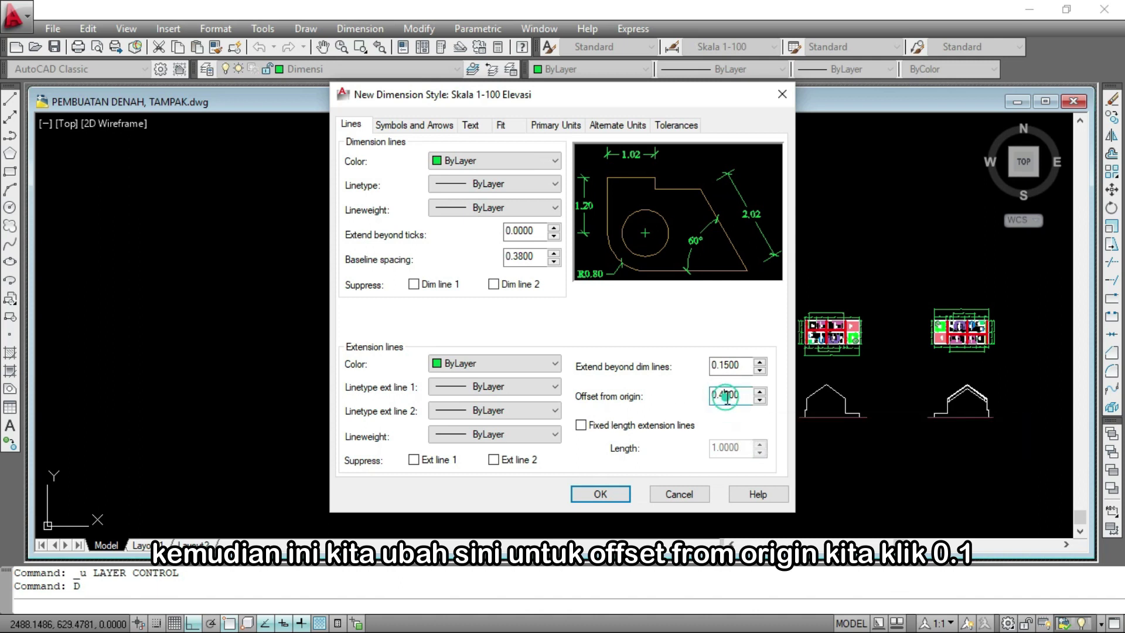
text(1)
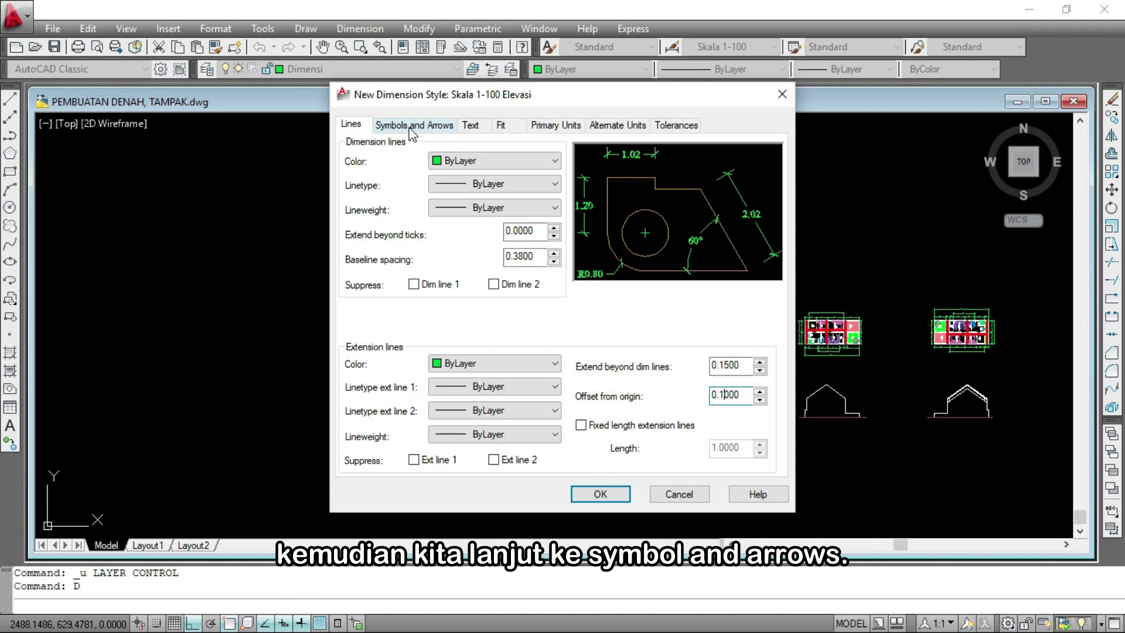
Set the style's text placement to Outside vertically and Over Ext Line 2 horizontally, with 0.1 offset from the dimension line and alignment with it
click(412, 126)
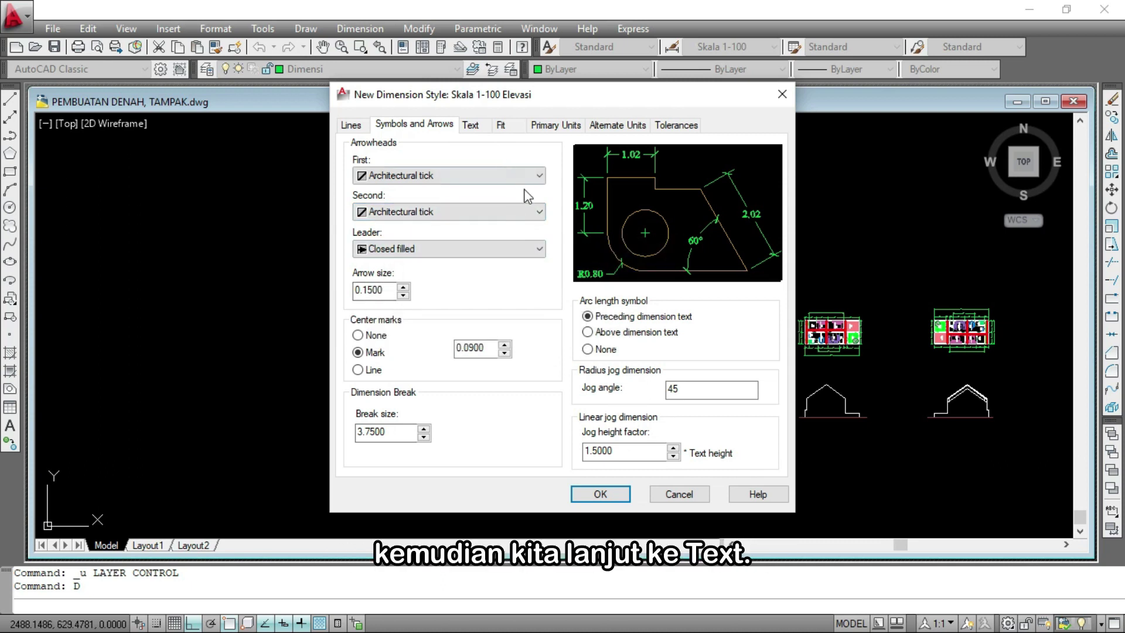
click(469, 126)
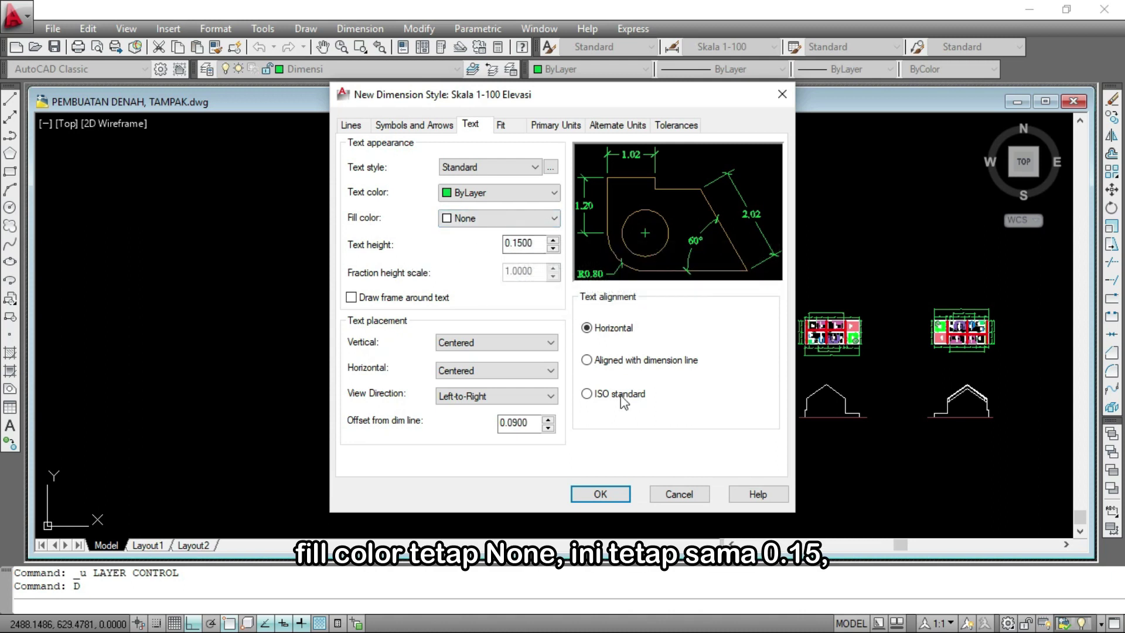
click(463, 345)
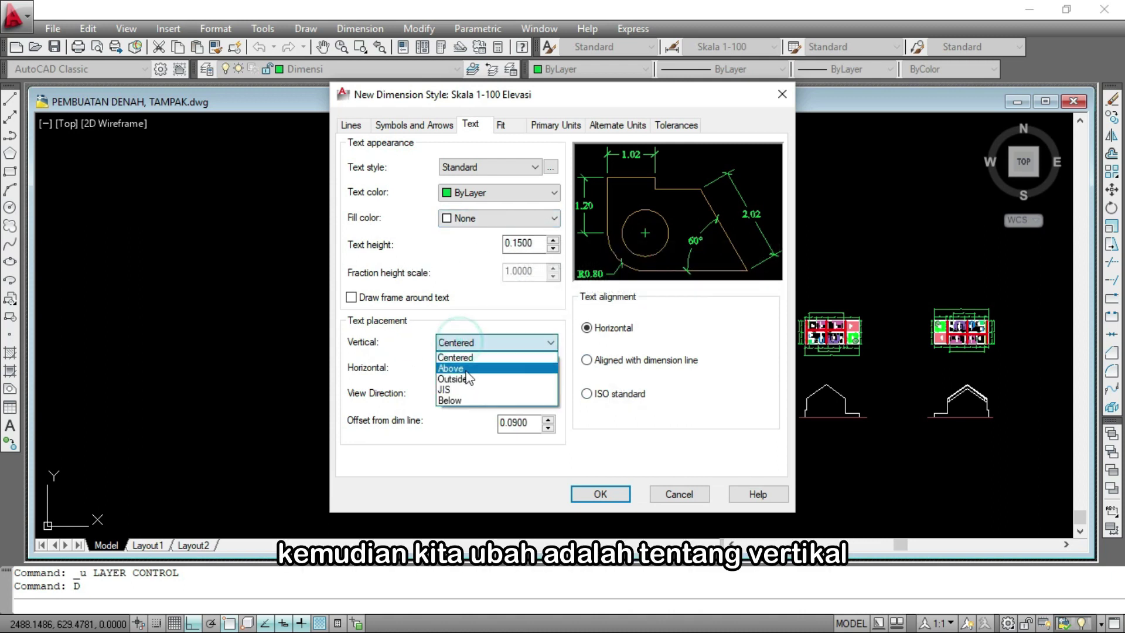
click(464, 380)
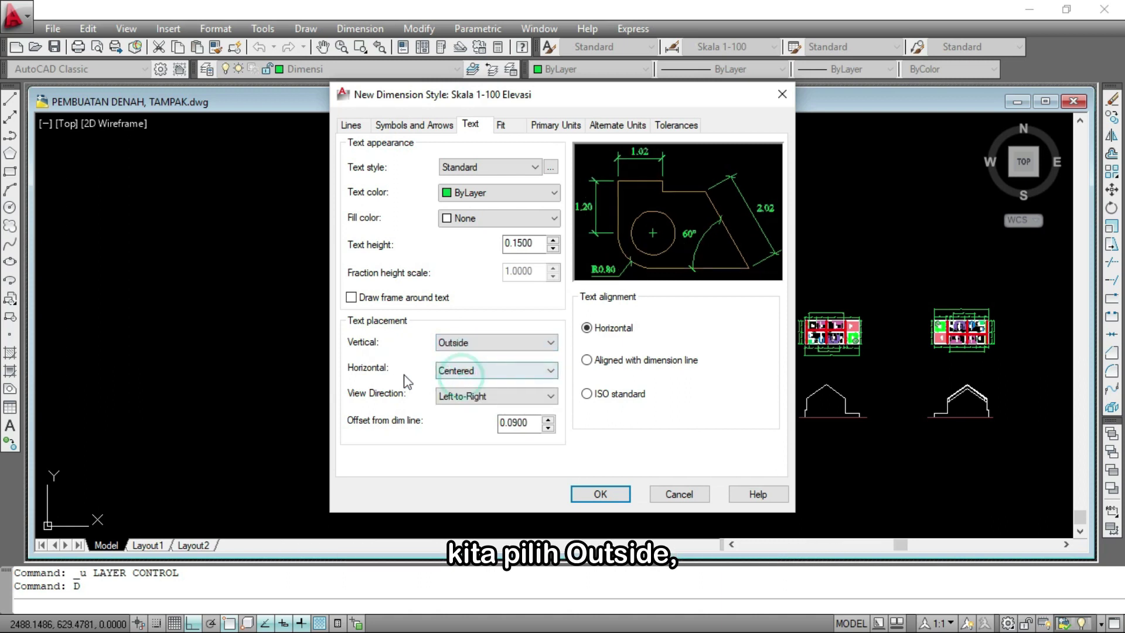
click(457, 369)
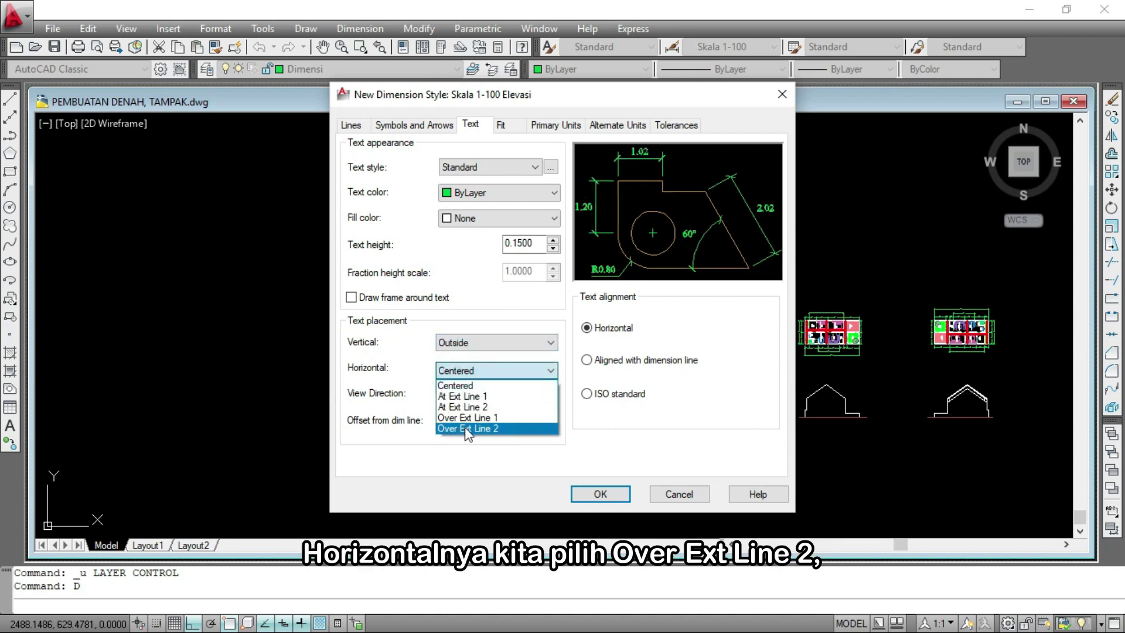
click(488, 430)
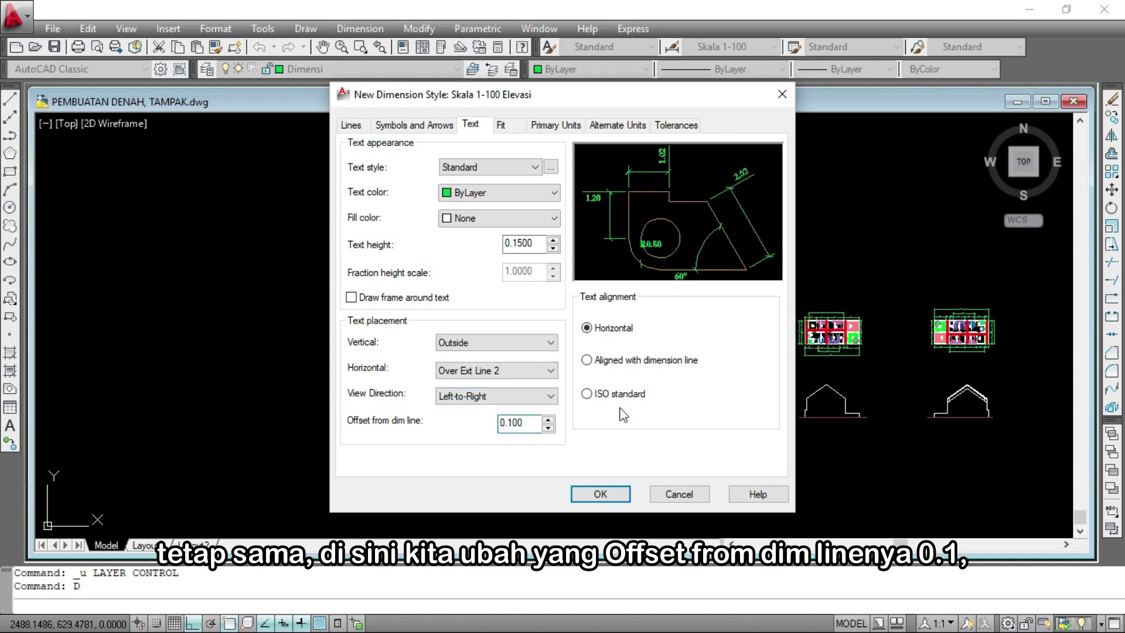
click(587, 360)
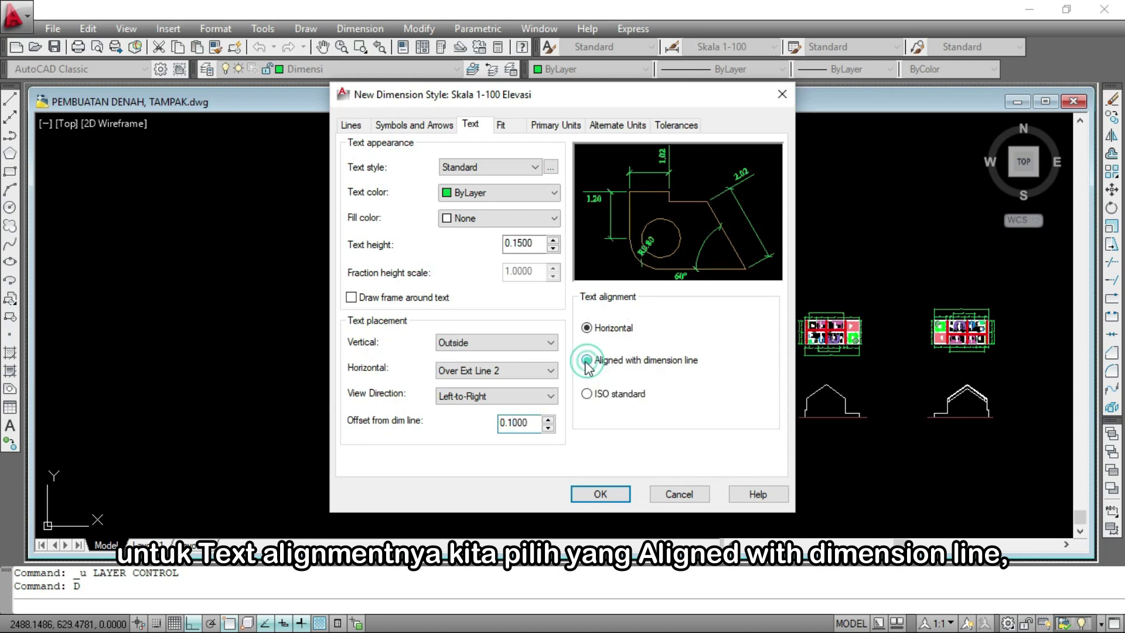
Set the style's fit option to "Either text or arrows (best fit)" and the linear dimension precision to 0.00
click(500, 125)
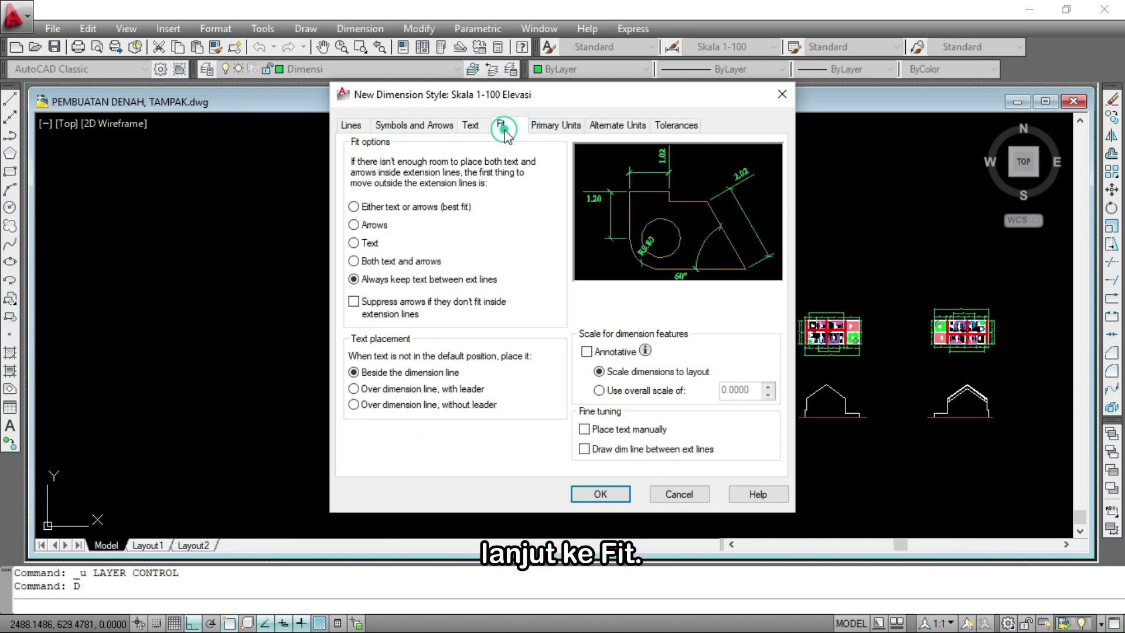
click(354, 207)
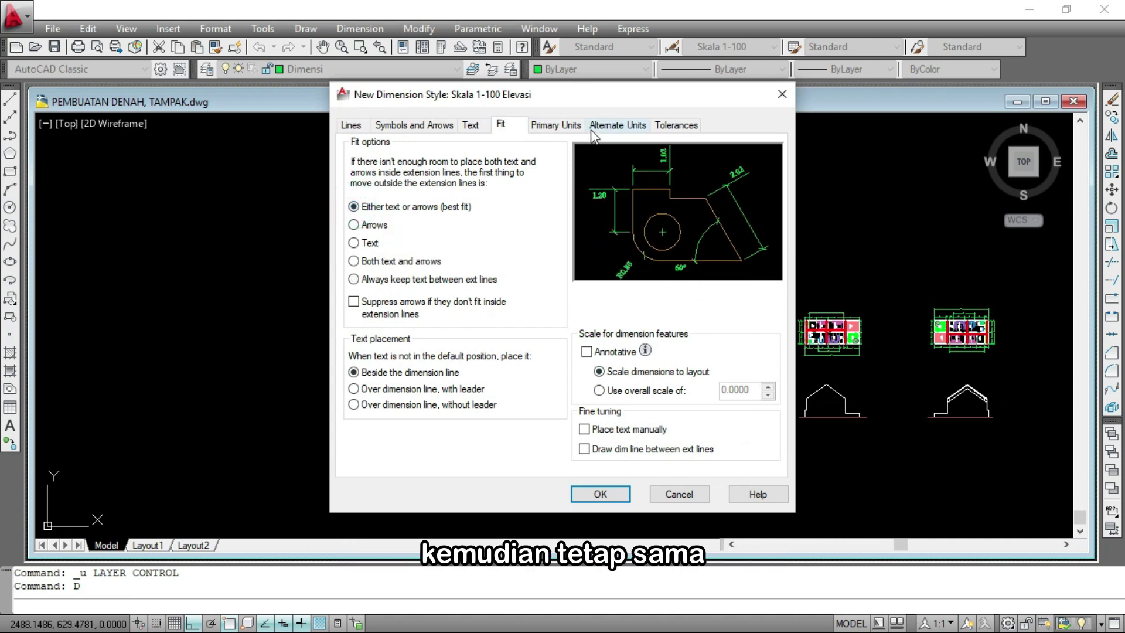
click(556, 124)
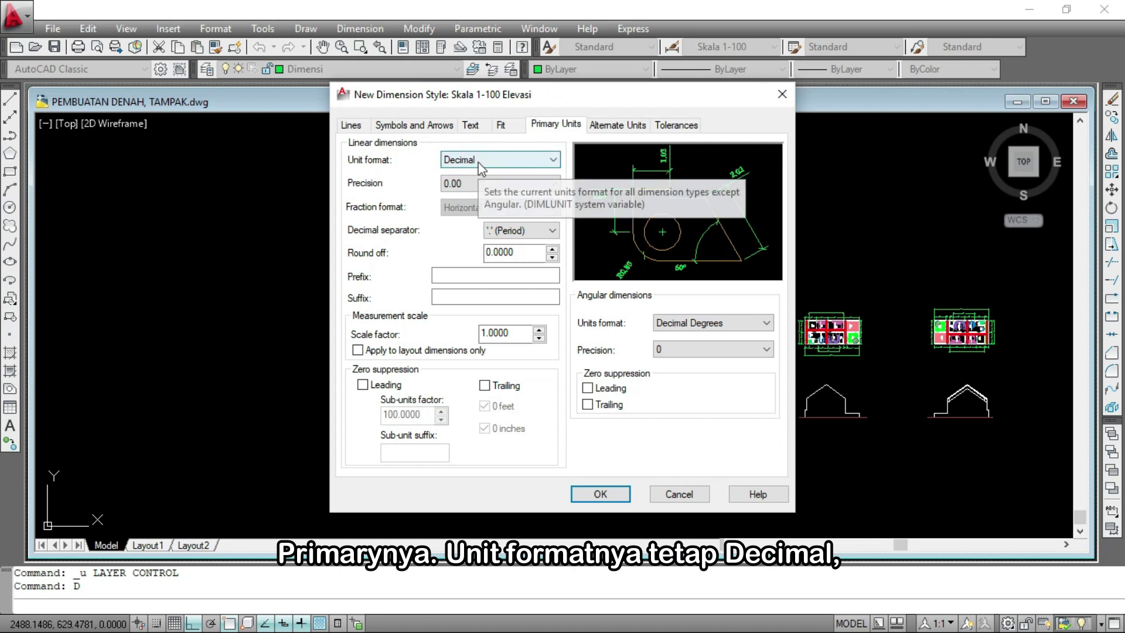
click(459, 182)
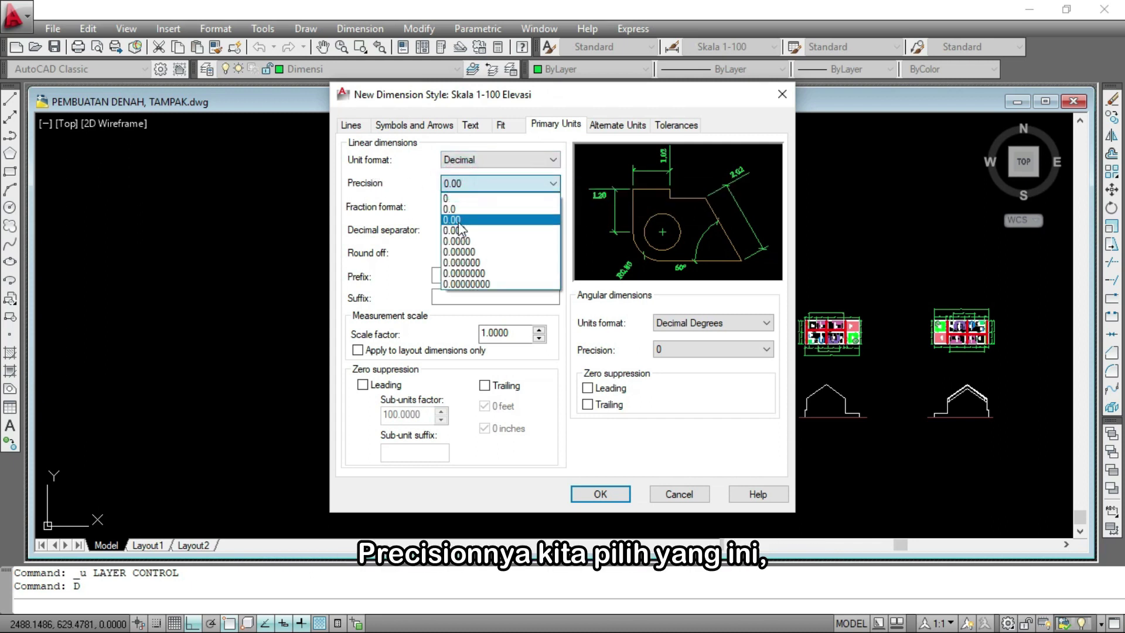
click(457, 220)
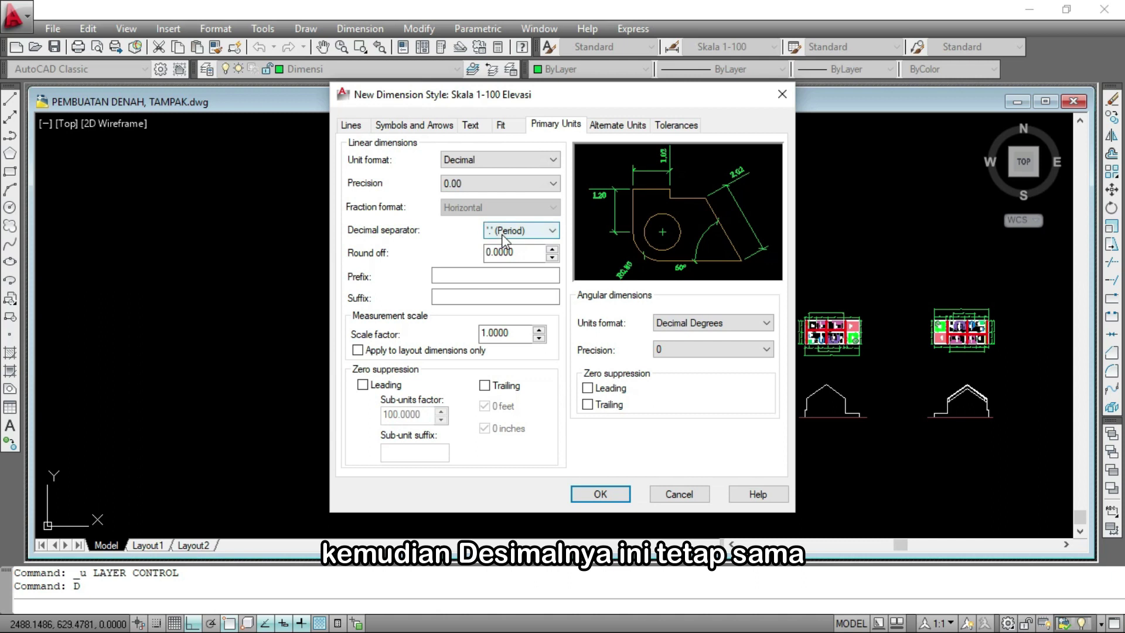
Check the alternate units and tolerances, then save the elevation dimension style and close the style manager
click(618, 125)
click(677, 126)
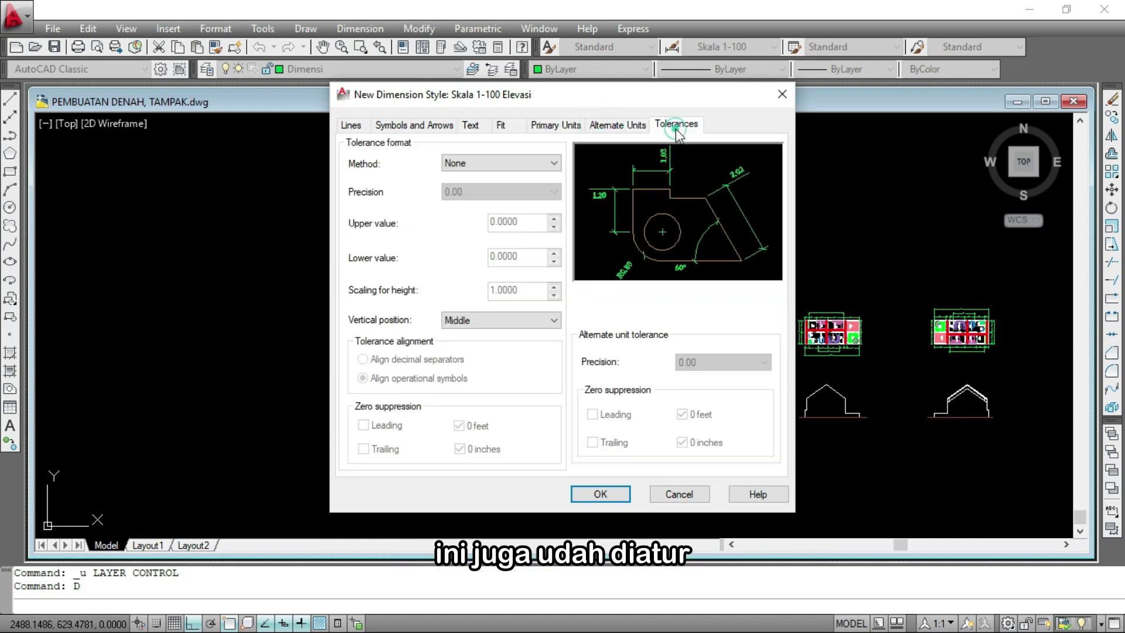
click(599, 495)
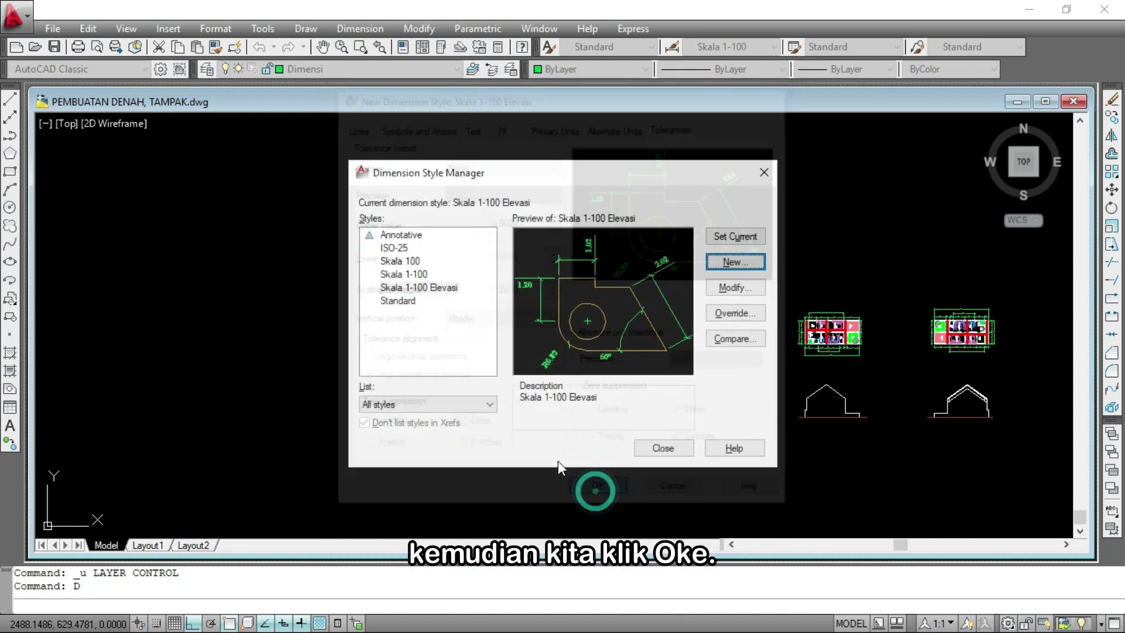
click(660, 447)
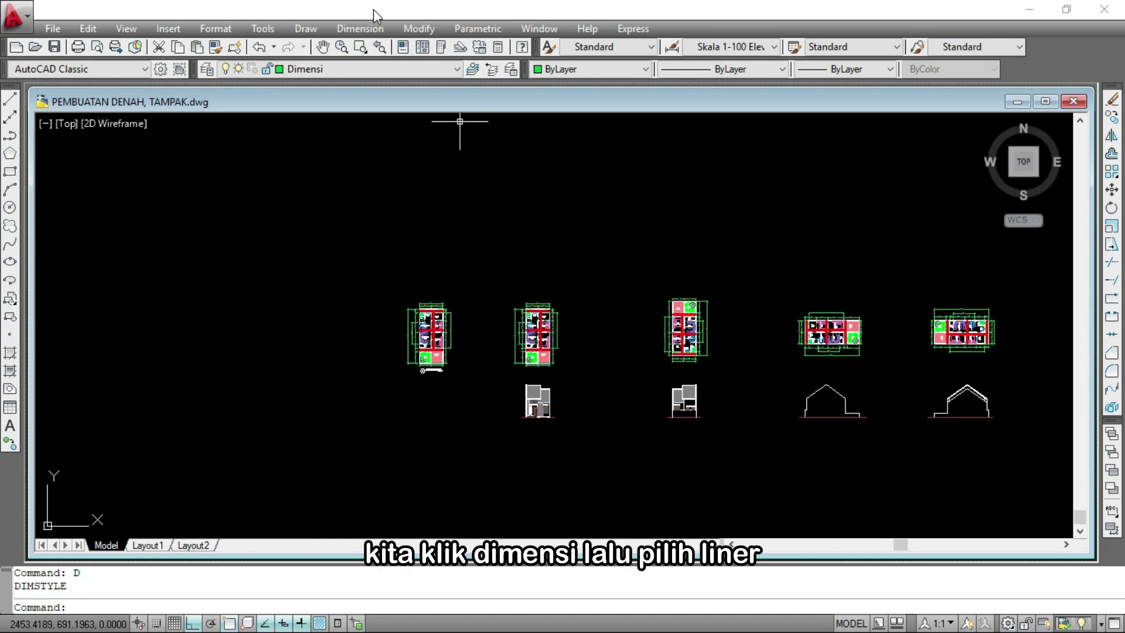
Add a vertical linear dimension beside the front elevation, from the ground line's right end to the floor-level corner by the door
click(369, 28)
click(370, 73)
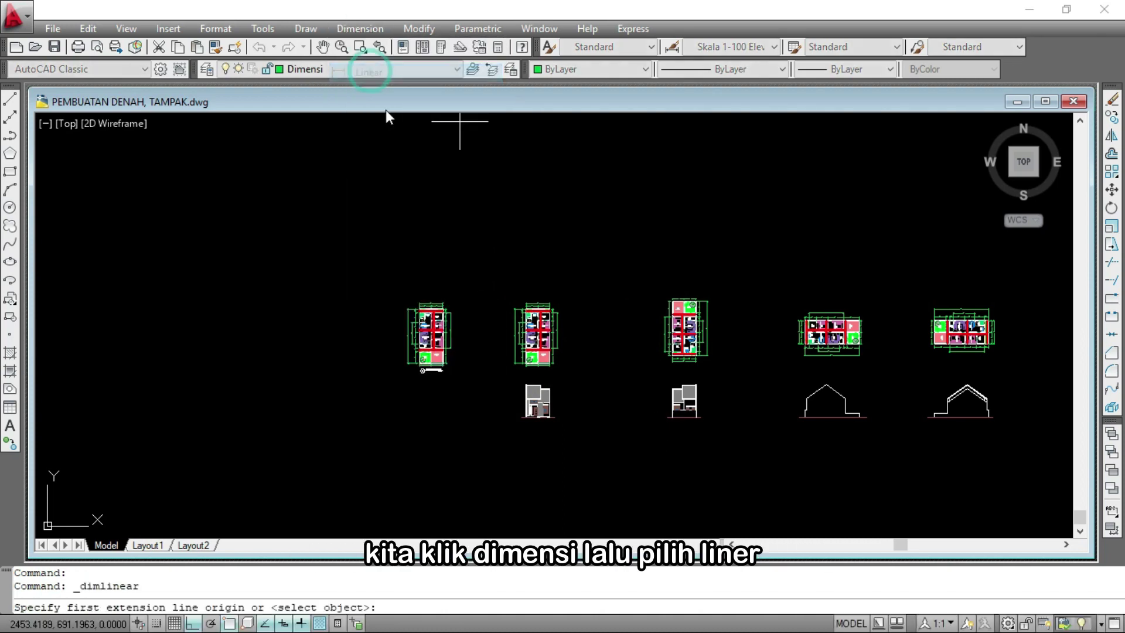
scroll(546, 446, up, 6)
scroll(594, 484, up, 5)
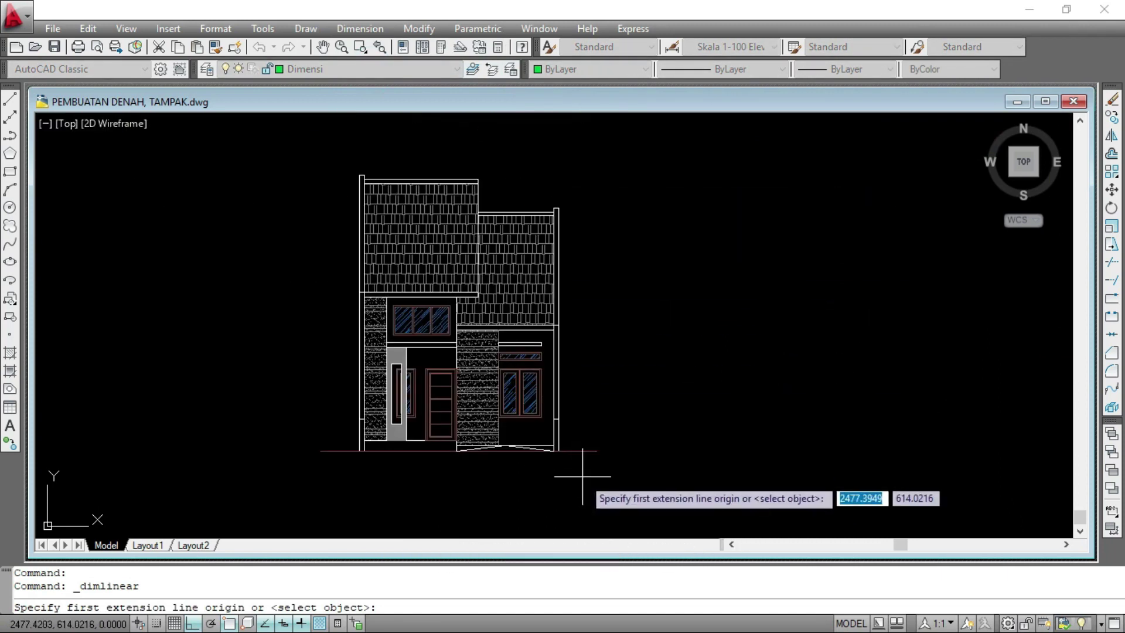
click(612, 428)
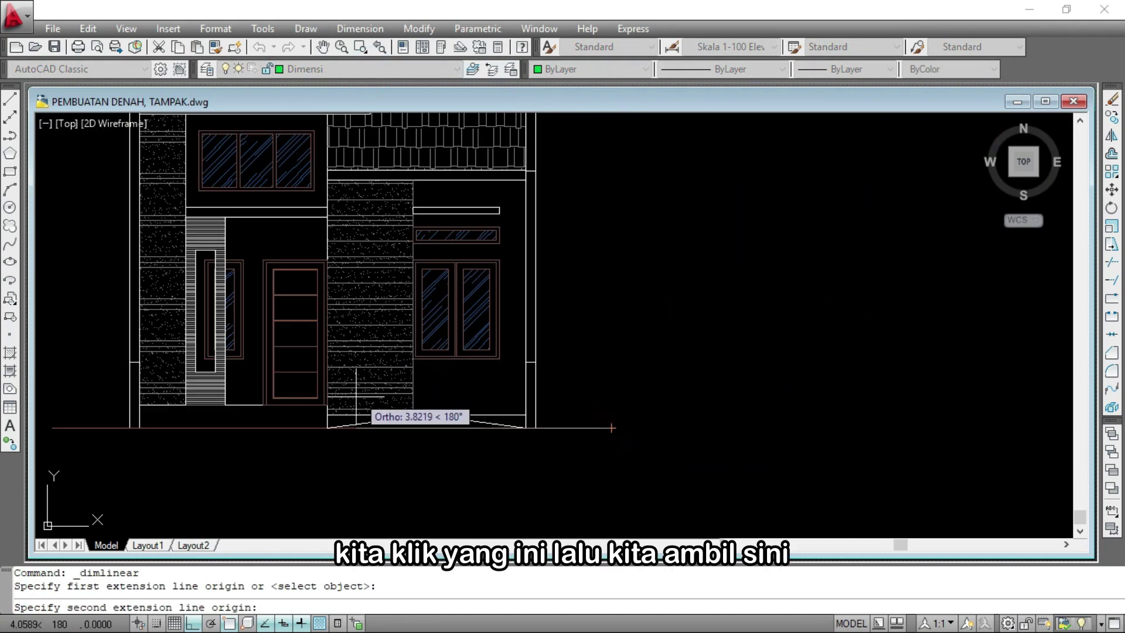
scroll(323, 407, up, 4)
click(330, 407)
scroll(281, 410, down, 4)
scroll(488, 410, up, 6)
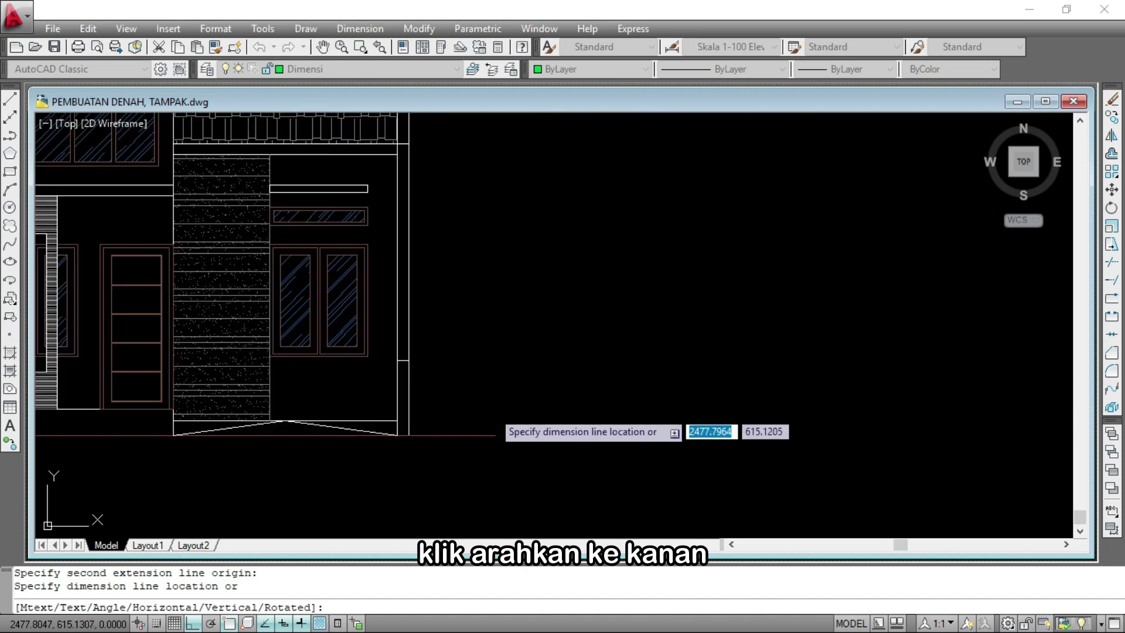
click(471, 422)
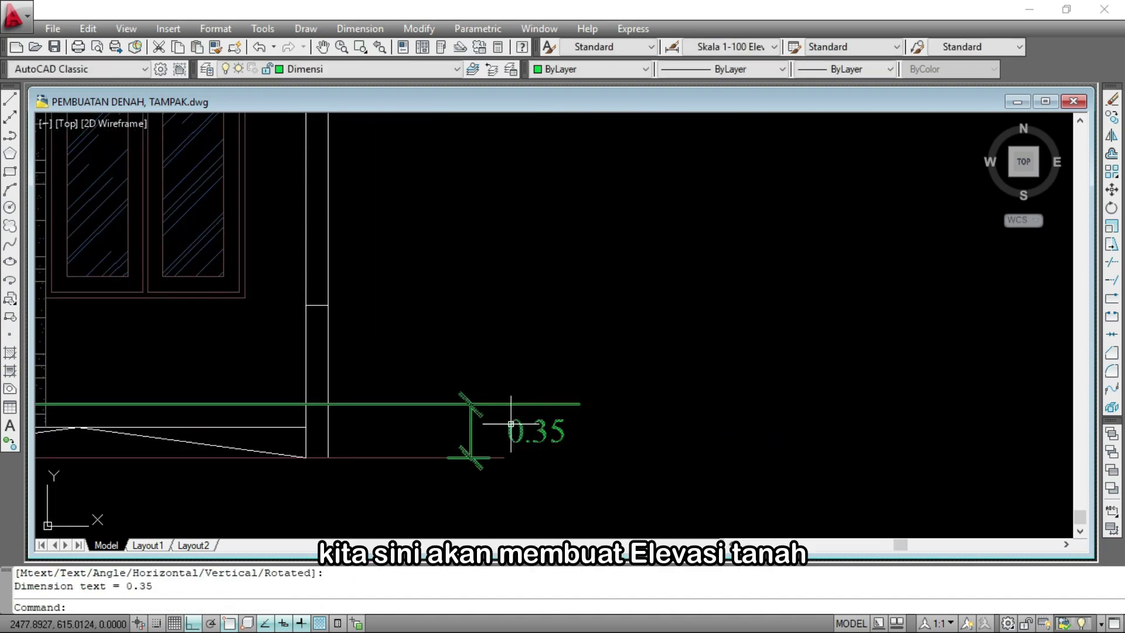
Add a minus sign to the ground-level dimension text so it reads -0.35
scroll(511, 423, down, 2)
scroll(515, 427, up, 3)
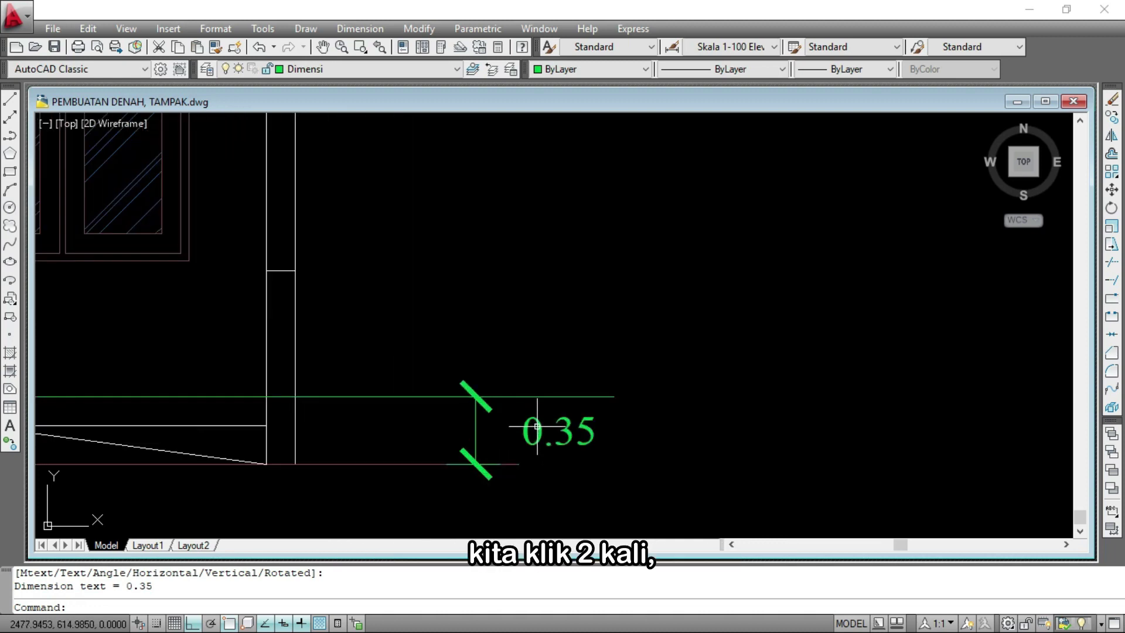
double_click(525, 434)
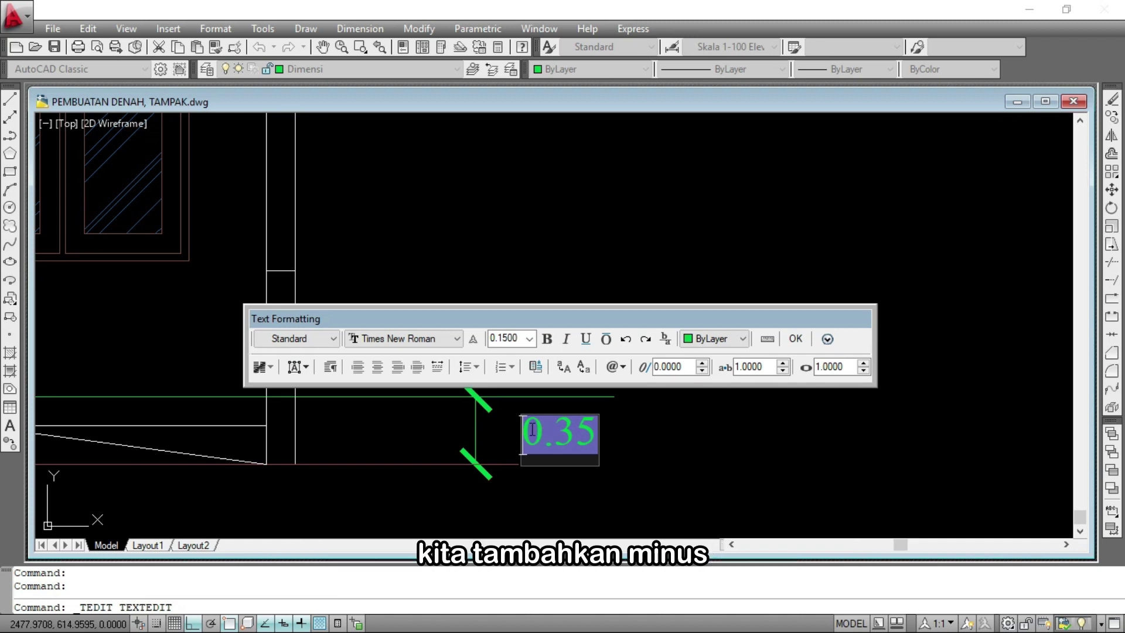
click(796, 342)
Shorten the floor-level extension line of the -0.35 dimension by stretching its origin to just beside the dimension line, outside the wall
scroll(604, 381, down, 3)
scroll(369, 406, up, 5)
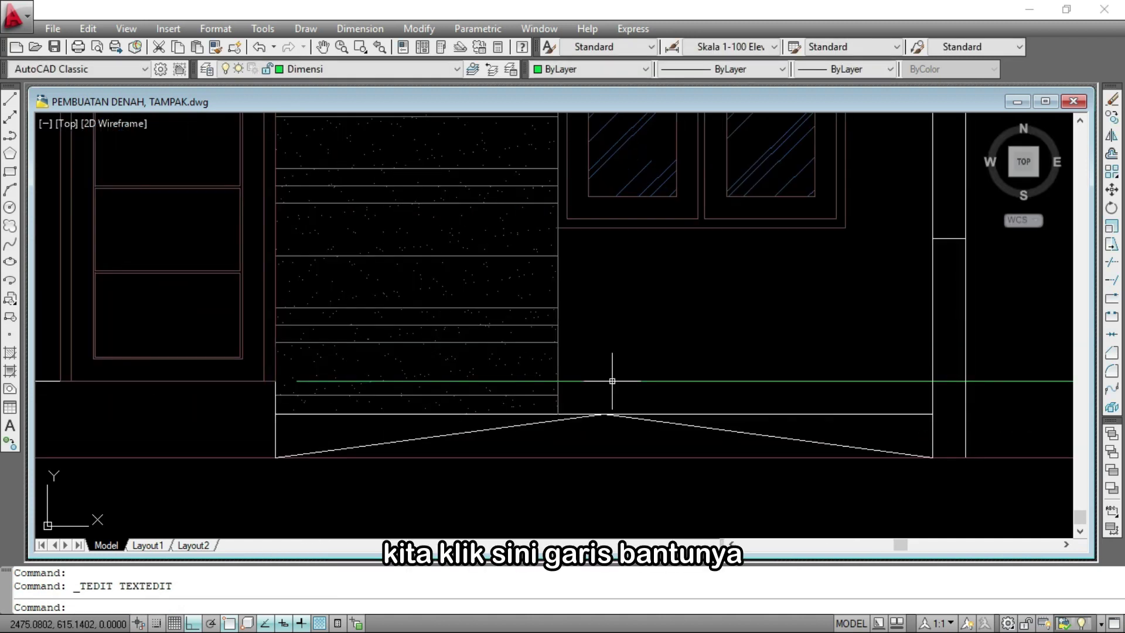
click(613, 381)
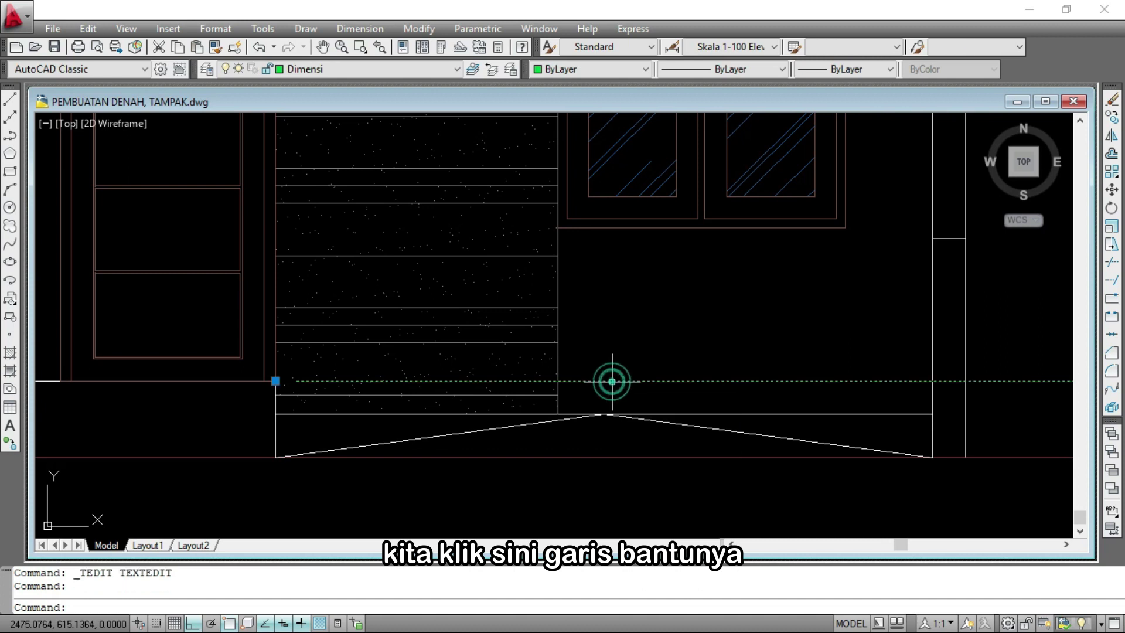
click(275, 381)
scroll(174, 395, down, 4)
scroll(525, 413, up, 6)
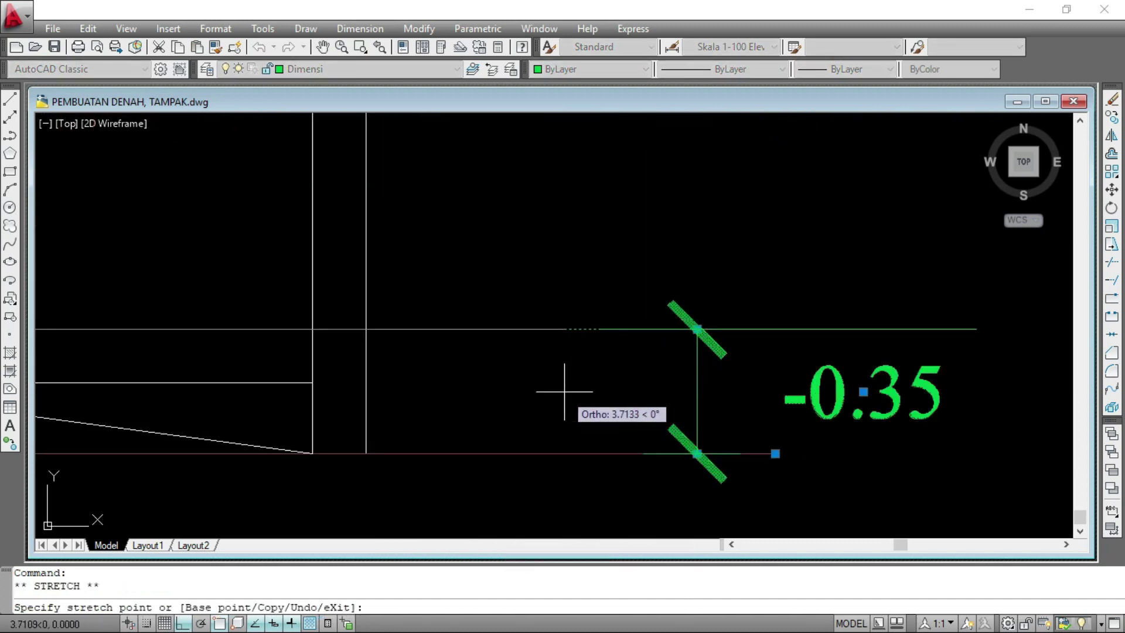
click(583, 328)
key(Escape)
scroll(558, 440, down, 3)
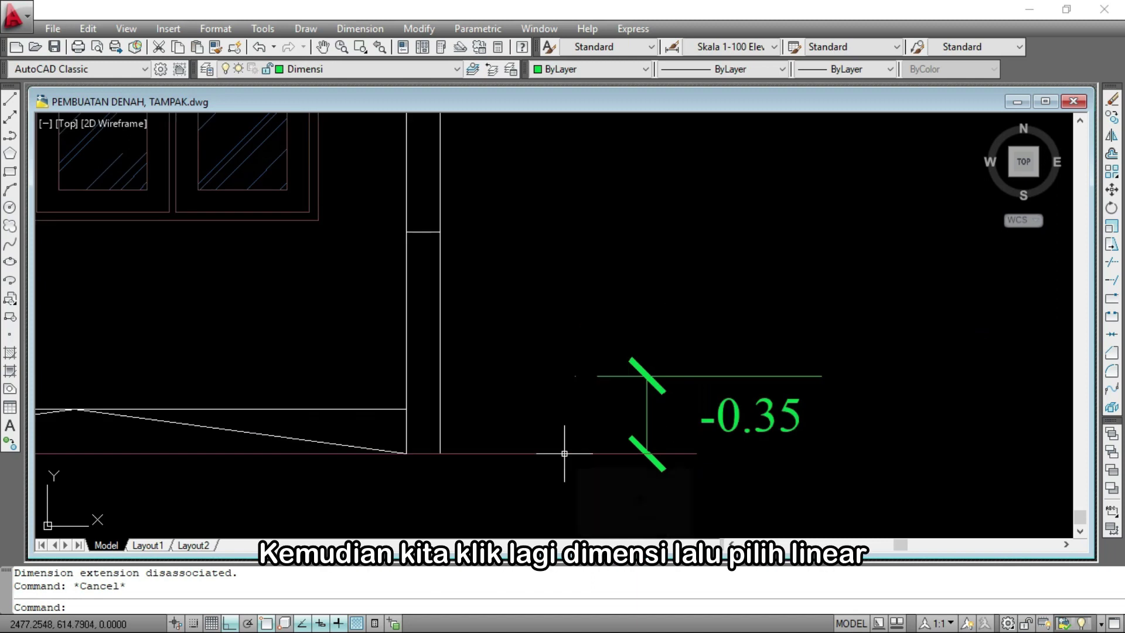
Add a vertical linear dimension from the floor-level end of the -0.35 dimension to the wall corner above, aligned with its dimension line
click(366, 29)
click(371, 73)
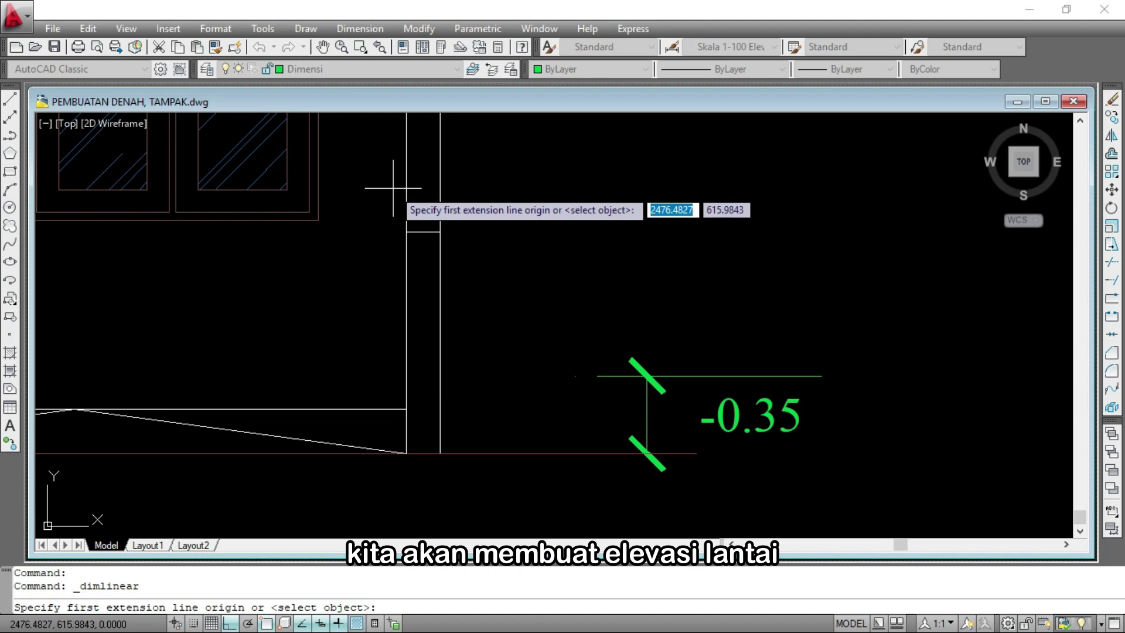
scroll(636, 404, up, 1)
click(649, 374)
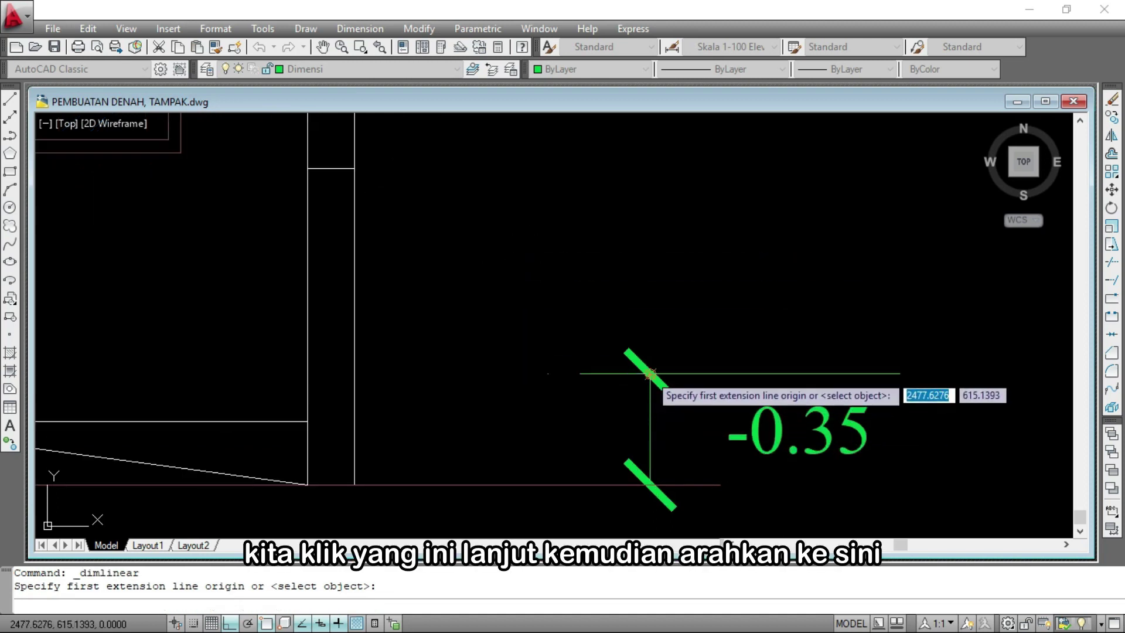
click(355, 168)
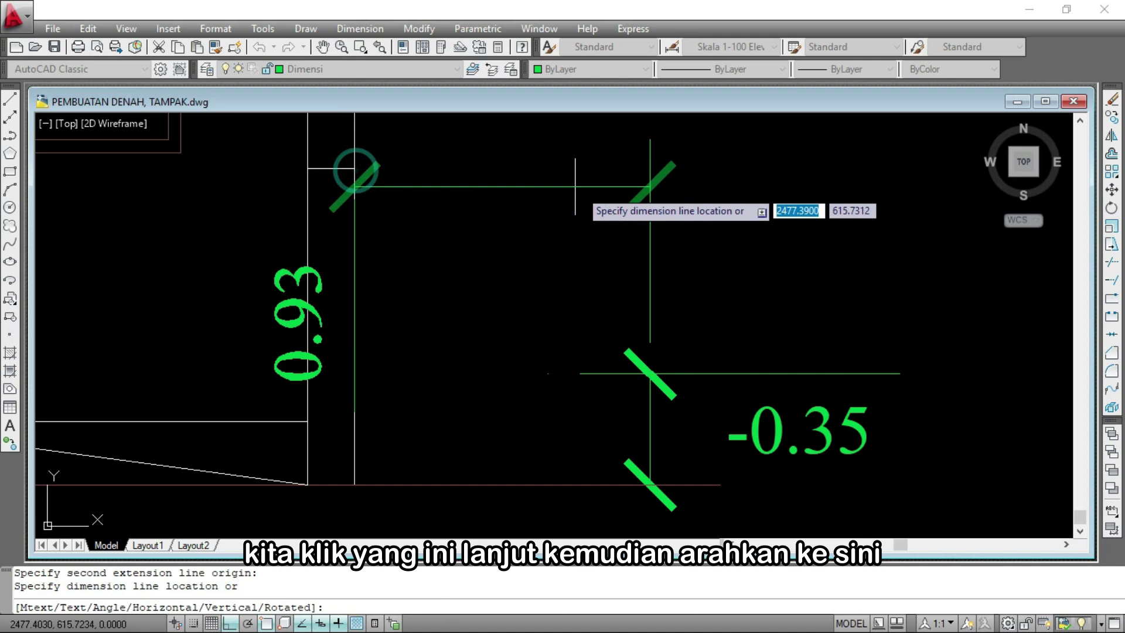
click(650, 375)
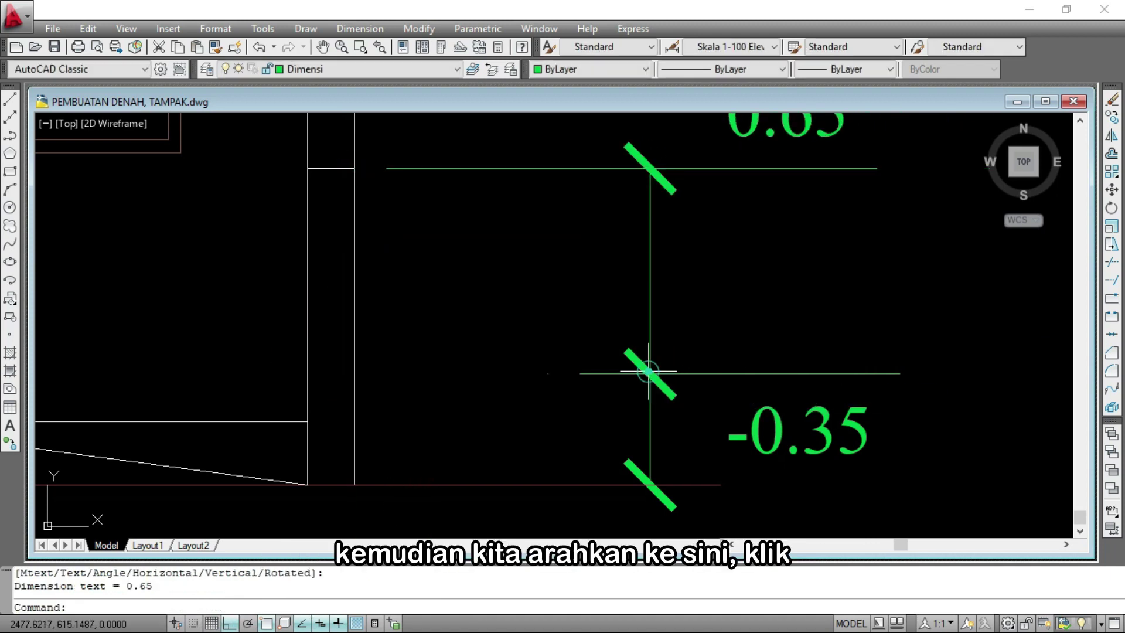
Stretch the new dimension's upper origin down to the floor-level extension line's endpoint to form a zero-height level mark
click(469, 170)
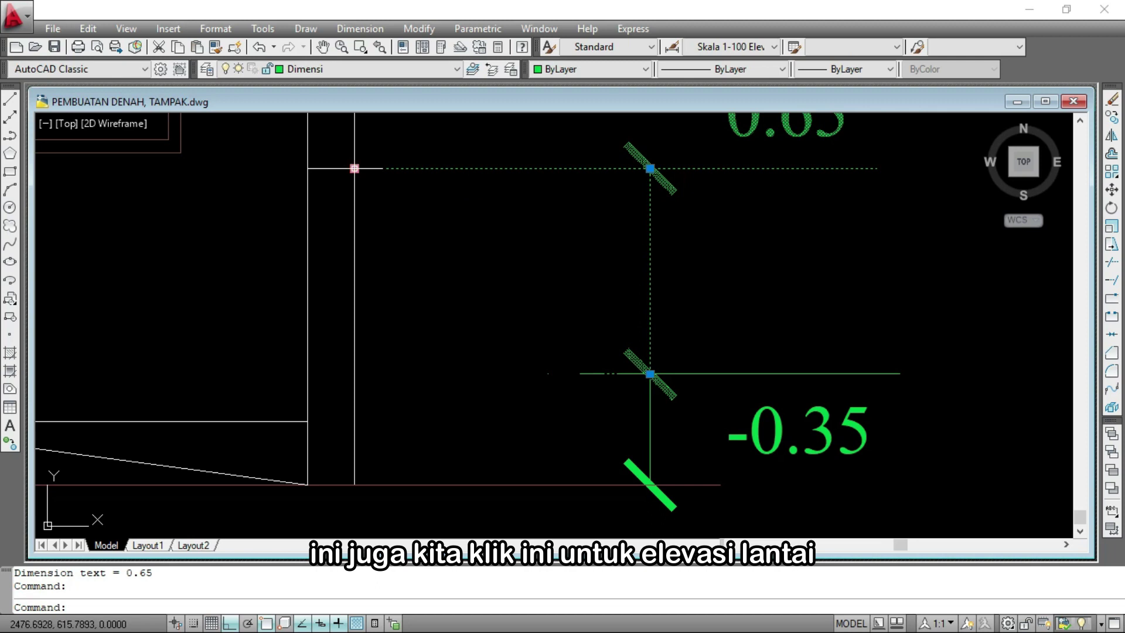
click(354, 168)
click(548, 373)
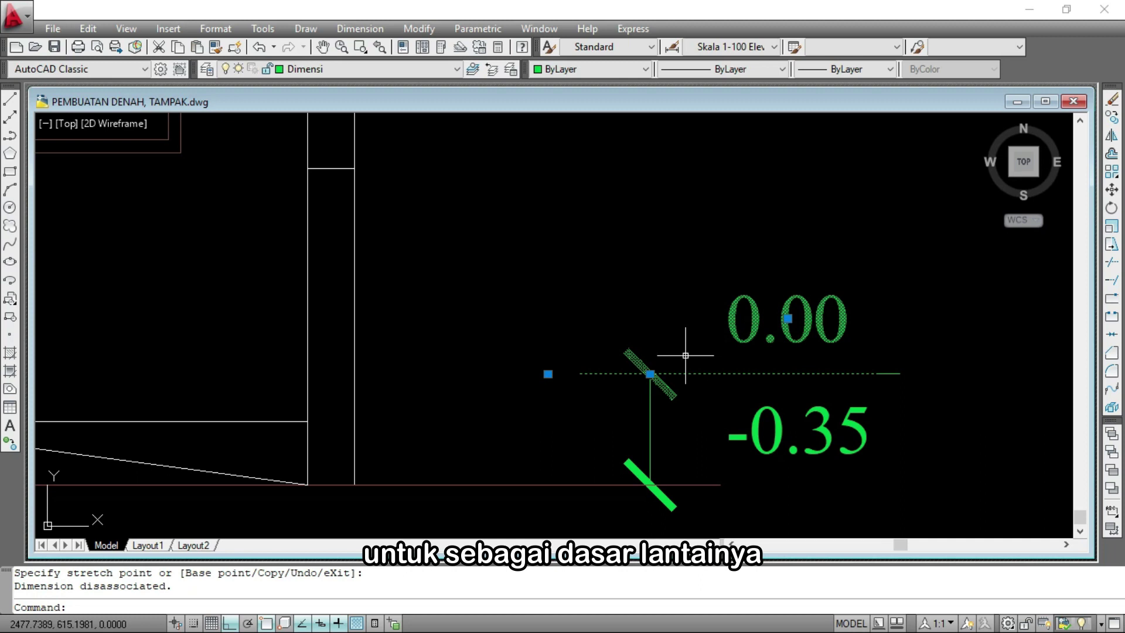
key(Escape)
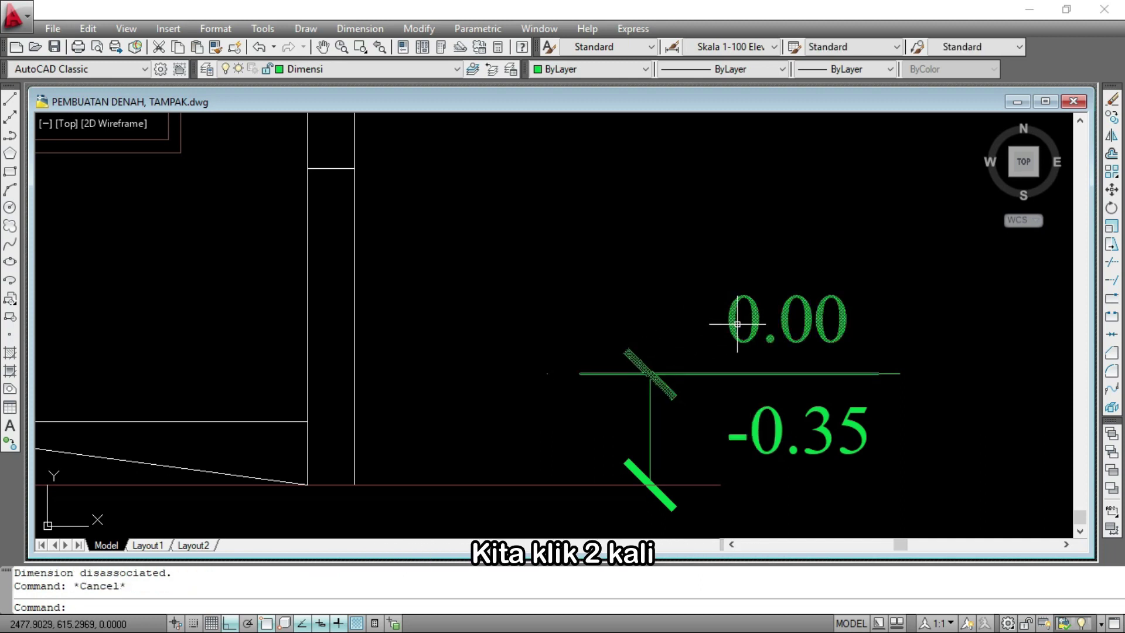
Insert a plus/minus symbol before the floor-level dimension text so it reads ±0.00
double_click(737, 324)
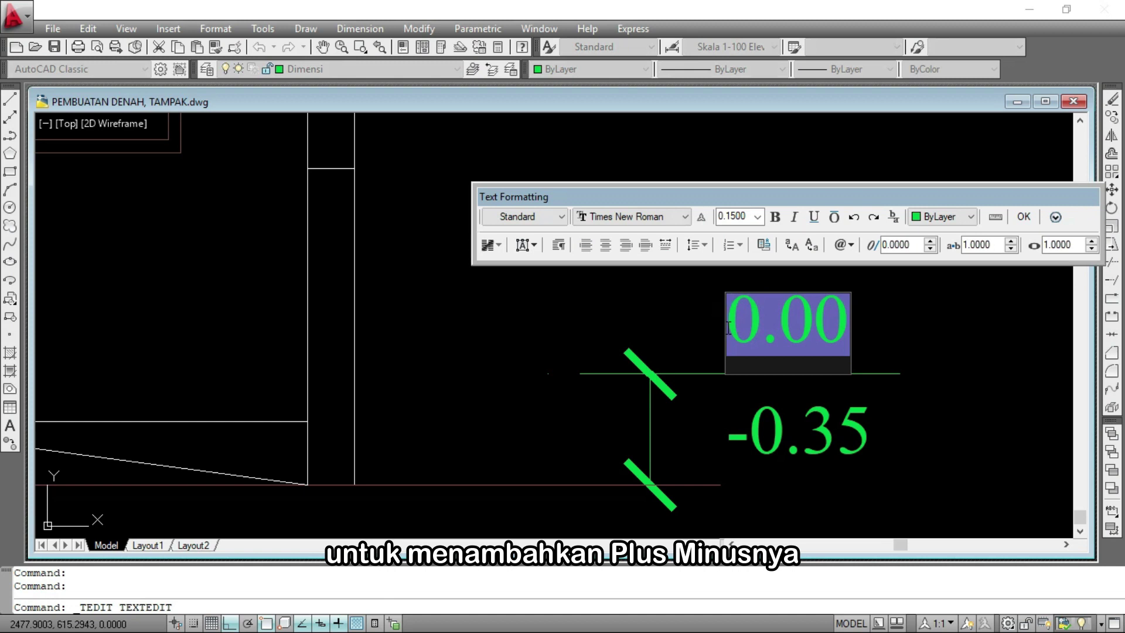
click(841, 245)
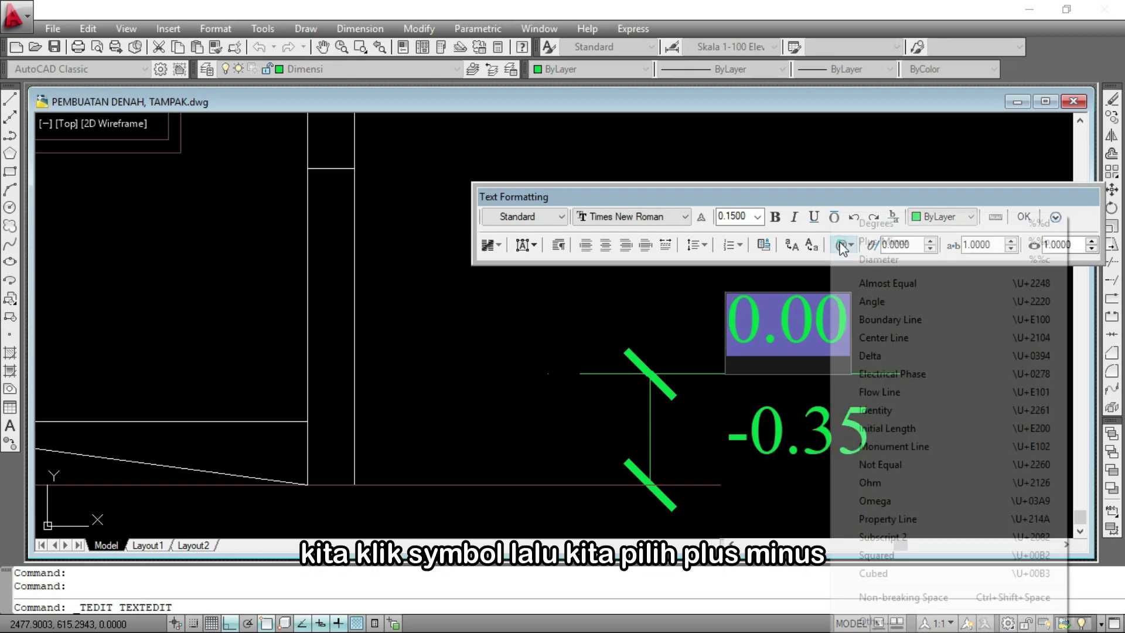
click(881, 241)
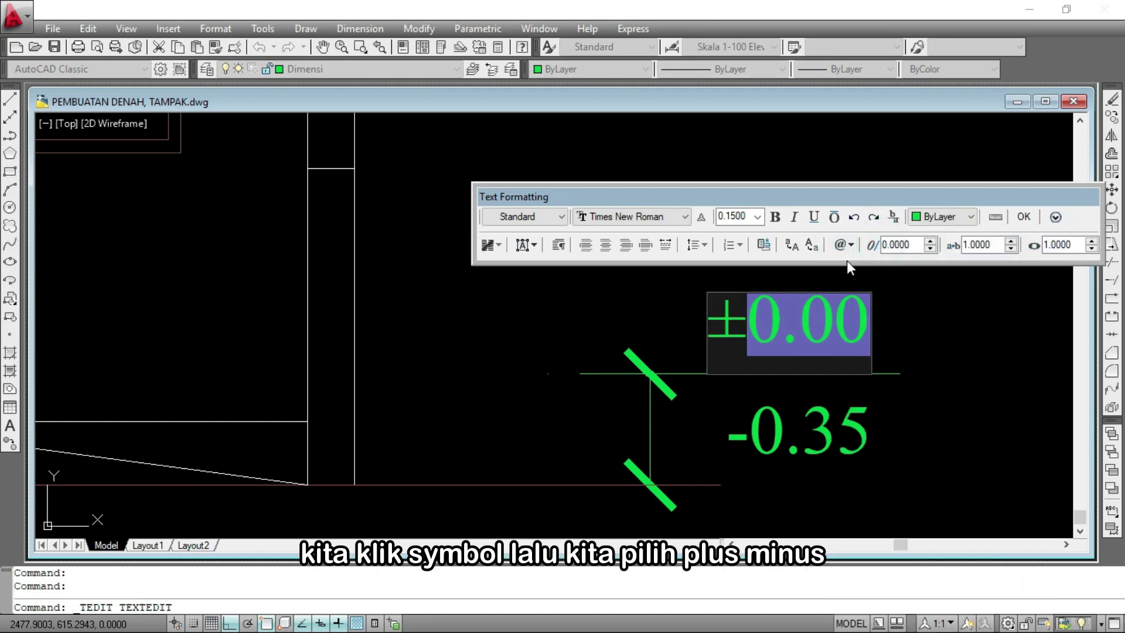
click(1029, 217)
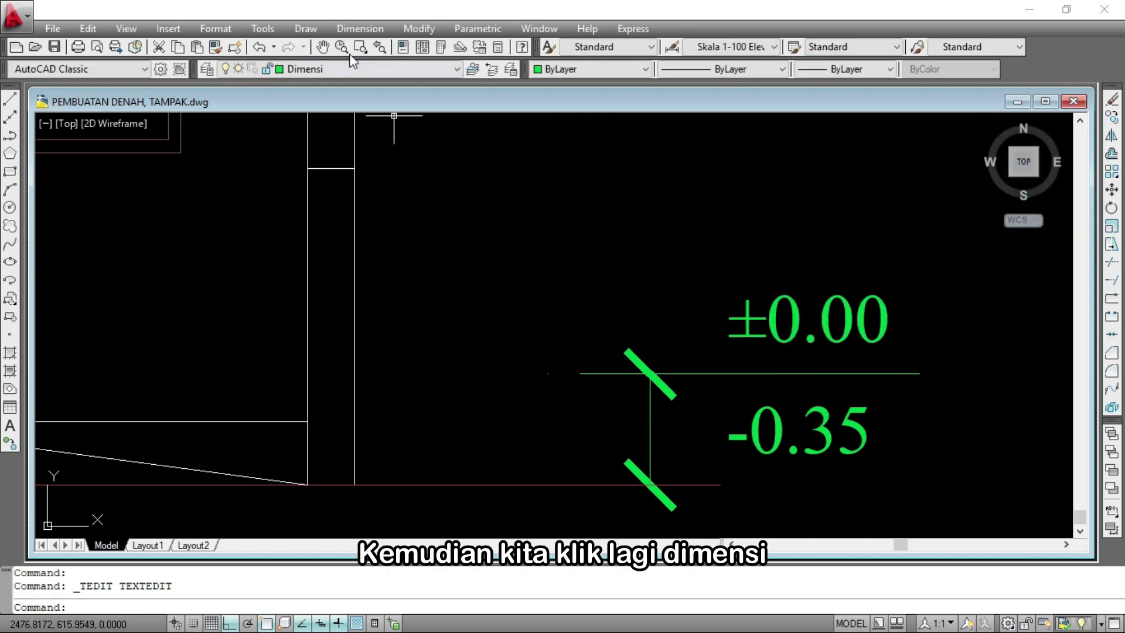
Add a vertical linear dimension from the ±0.00 floor level to the window frame's top corner, aligned with the existing level dimensions
click(360, 29)
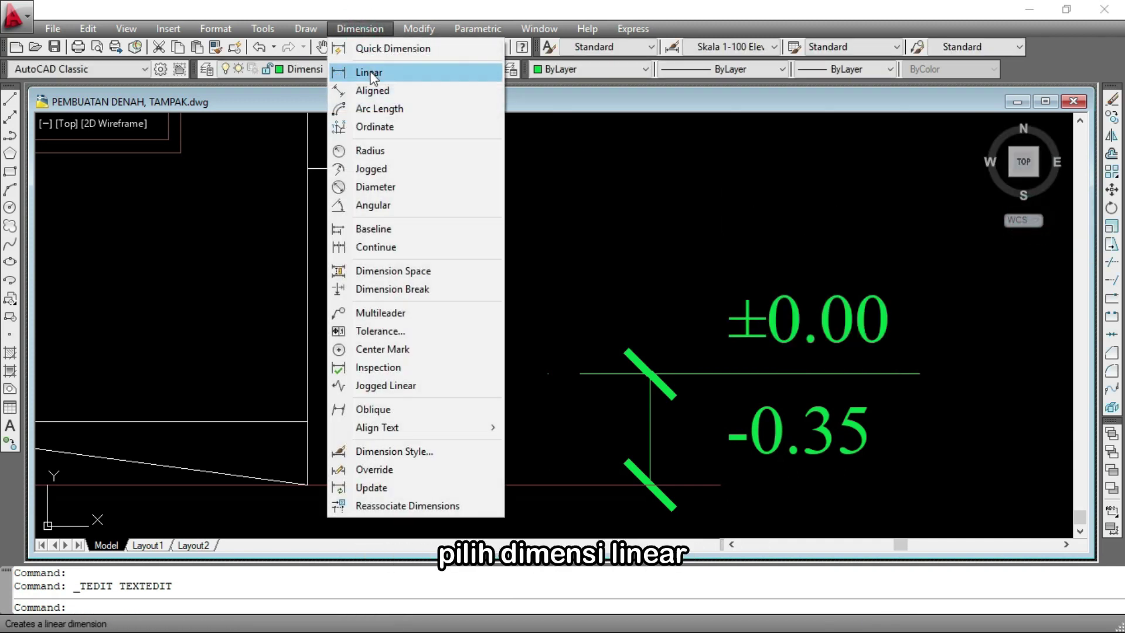
click(371, 72)
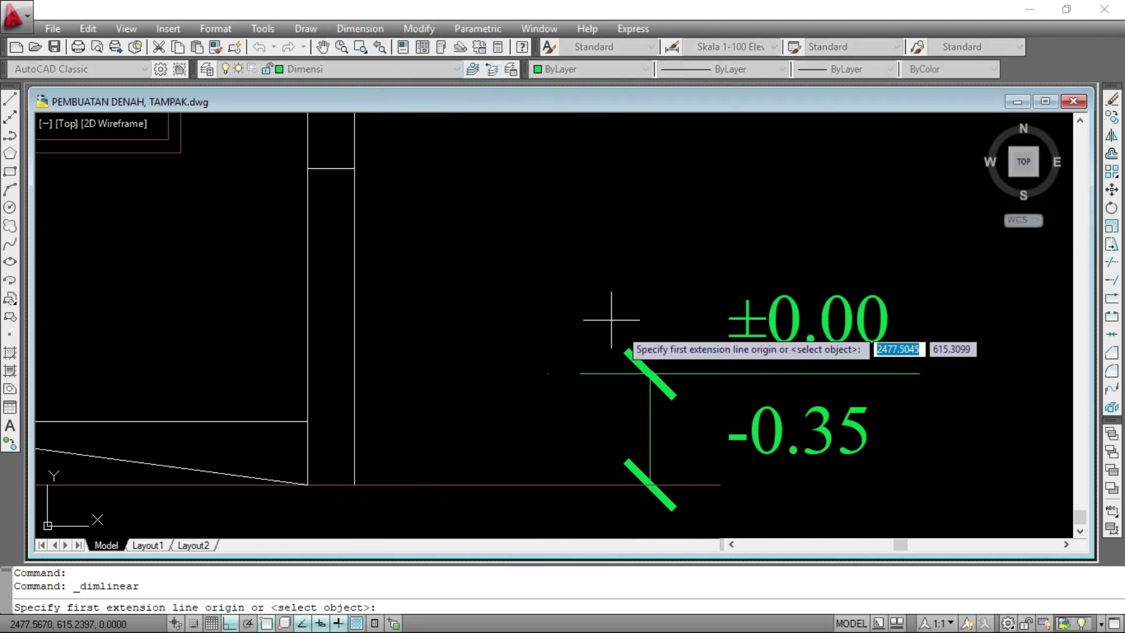
click(650, 373)
scroll(650, 373, down, 3)
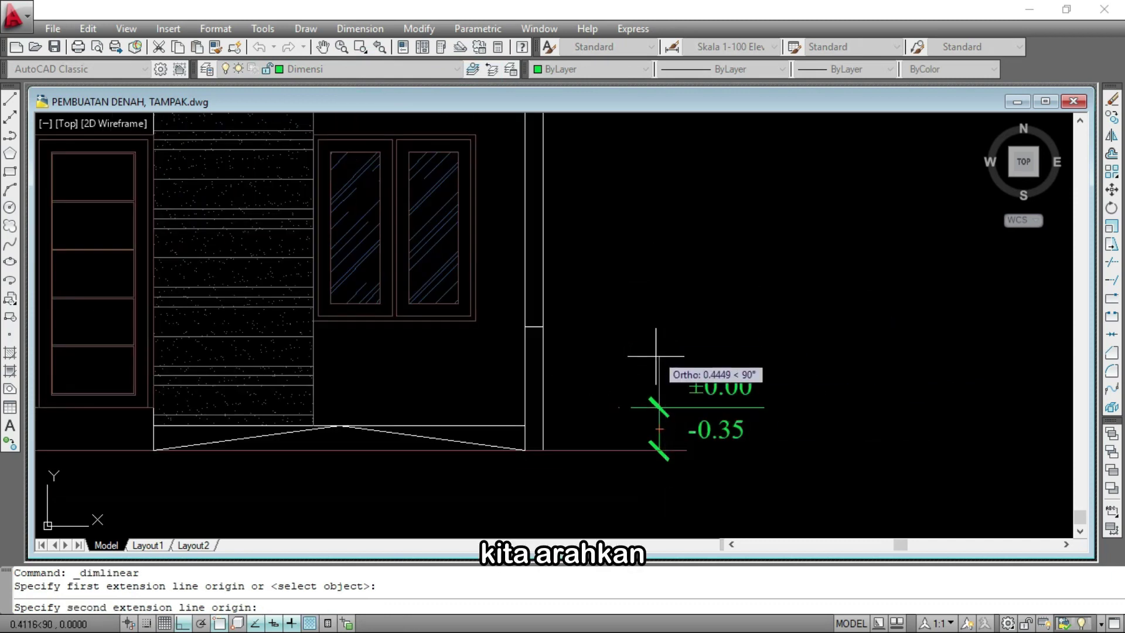
scroll(582, 213, up, 3)
scroll(438, 234, up, 2)
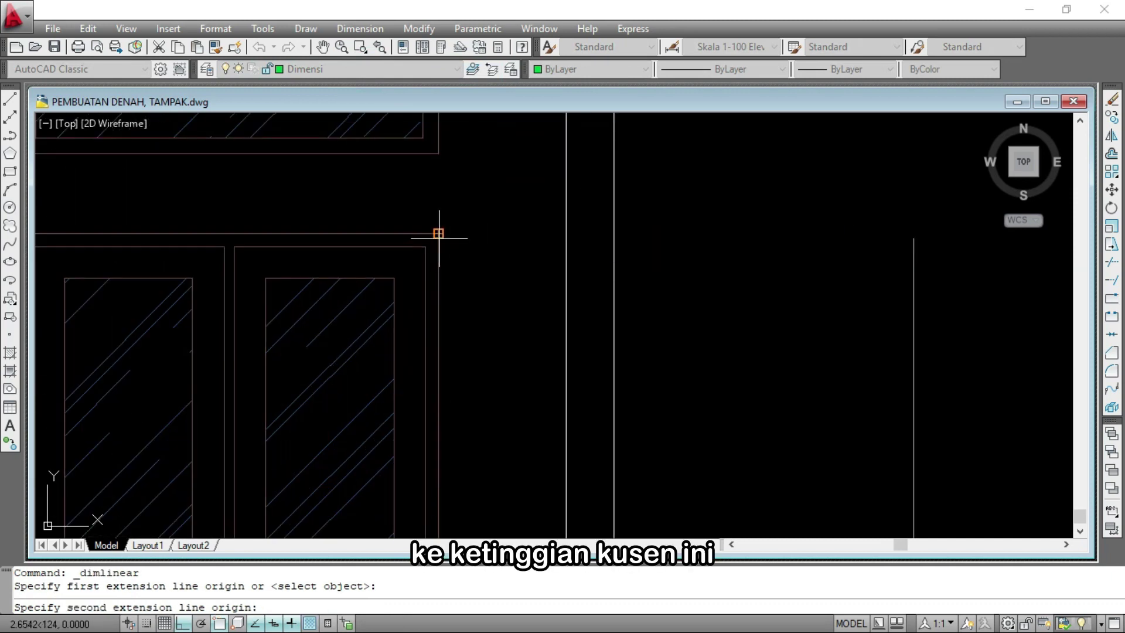
click(439, 234)
scroll(438, 233, down, 2)
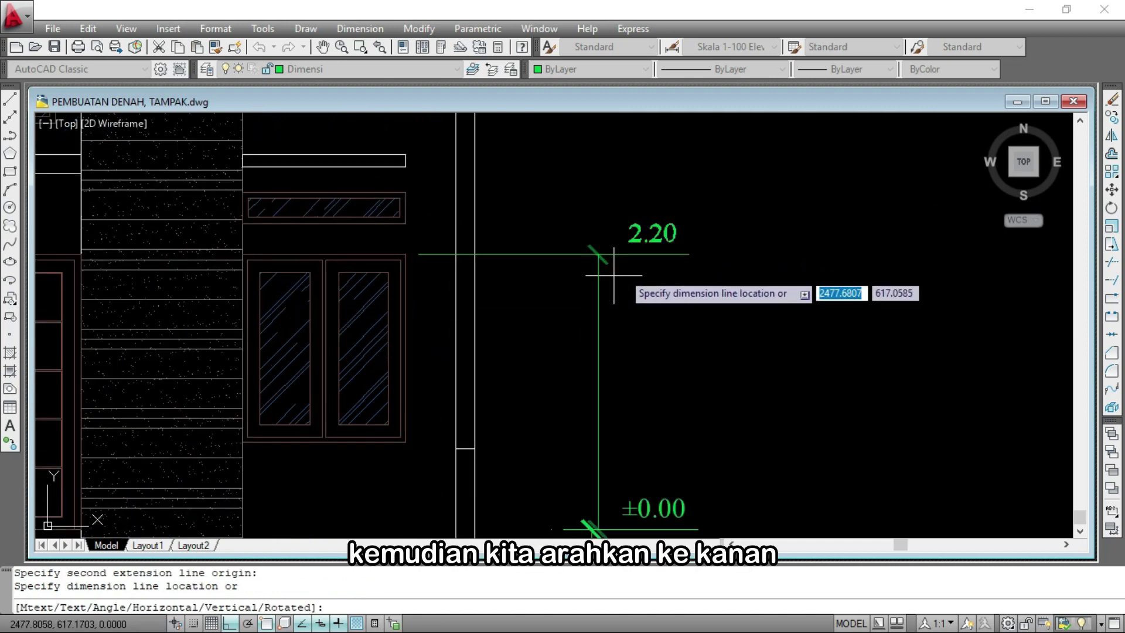
click(605, 429)
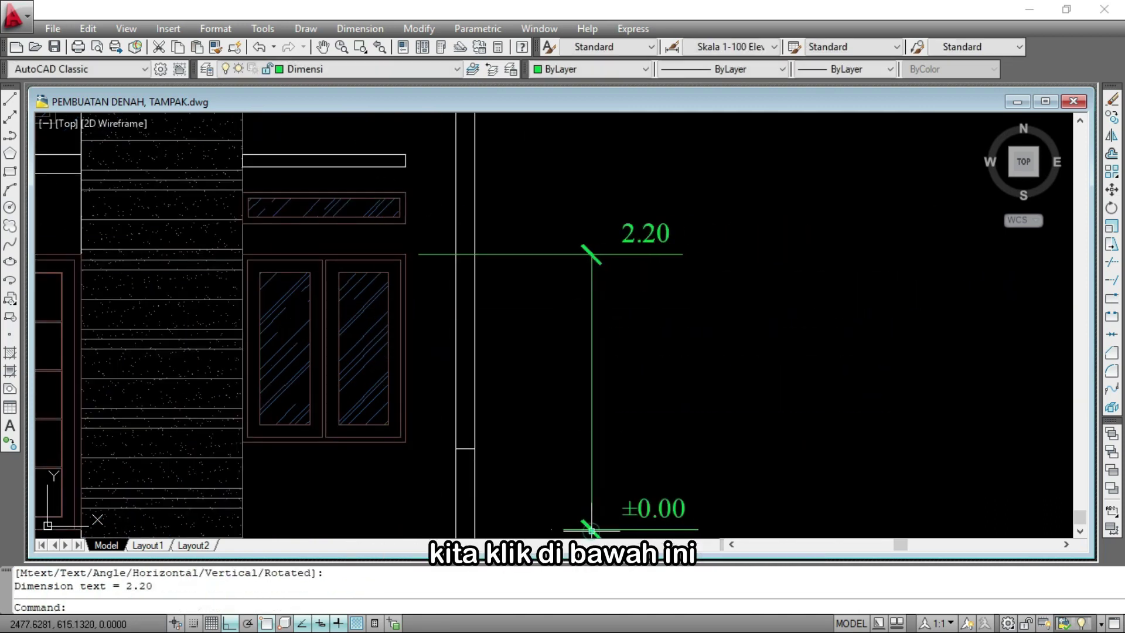
Shorten the window-top dimension's extension line by stretching its origin outside the wall, in line with the lower level marks
scroll(493, 258, up, 3)
click(494, 258)
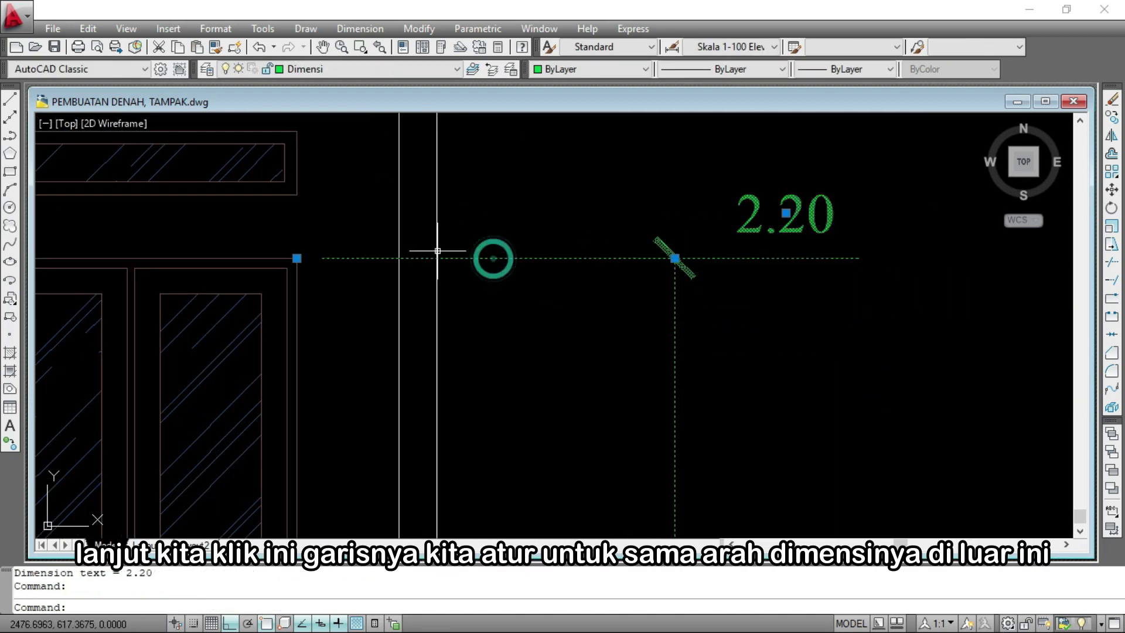
click(296, 258)
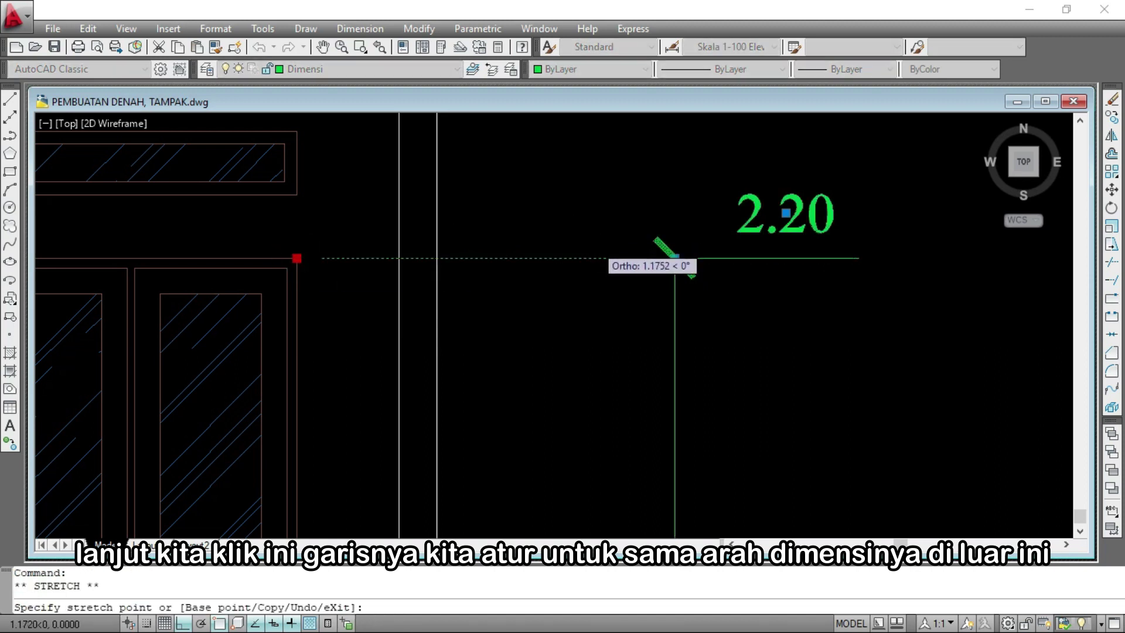
scroll(611, 170, down, 4)
scroll(598, 401, up, 2)
scroll(596, 375, down, 2)
scroll(592, 238, up, 3)
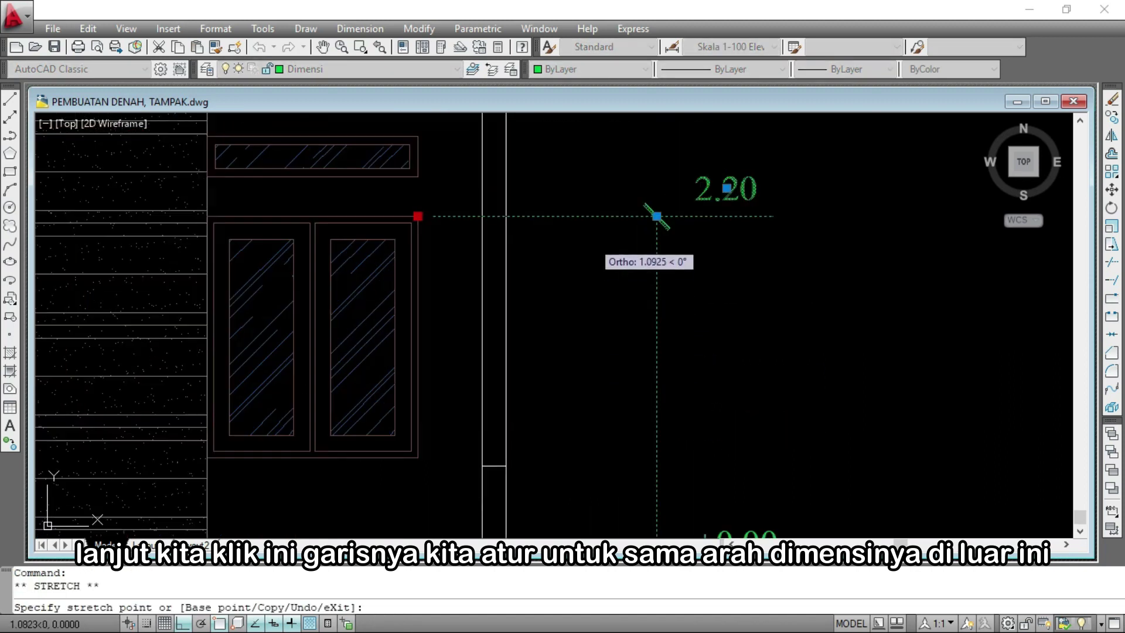
click(599, 217)
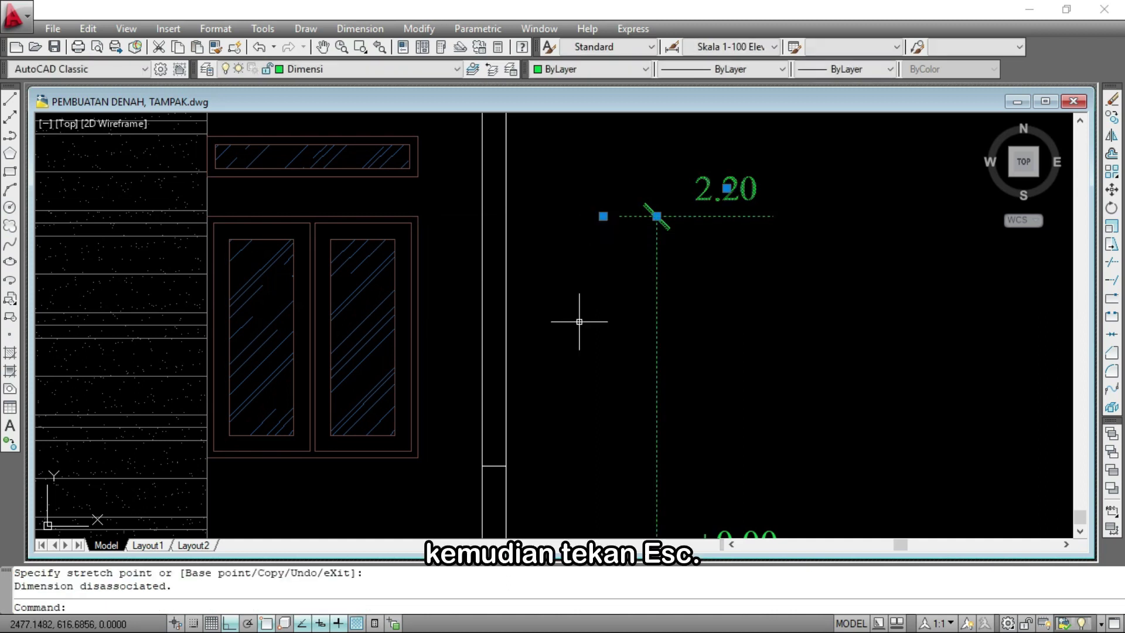
key(Escape)
scroll(578, 349, down, 2)
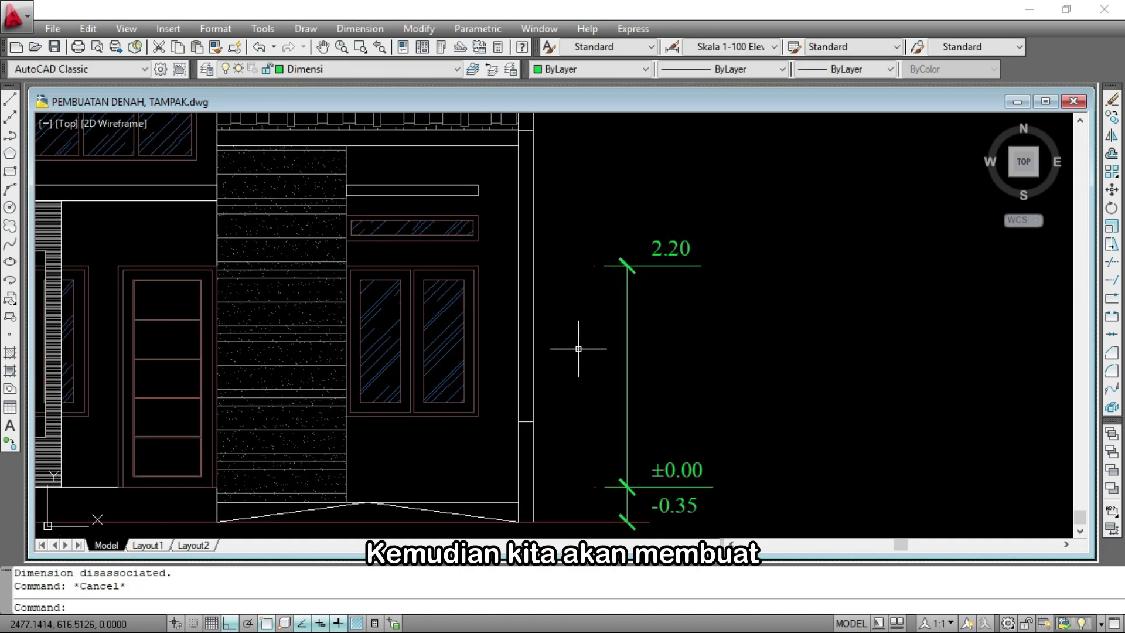
Add a vertical 0.25 linear dimension upward from the top corner of the lower fascia board, placed just outside the wall
scroll(578, 348, down, 2)
scroll(496, 305, up, 5)
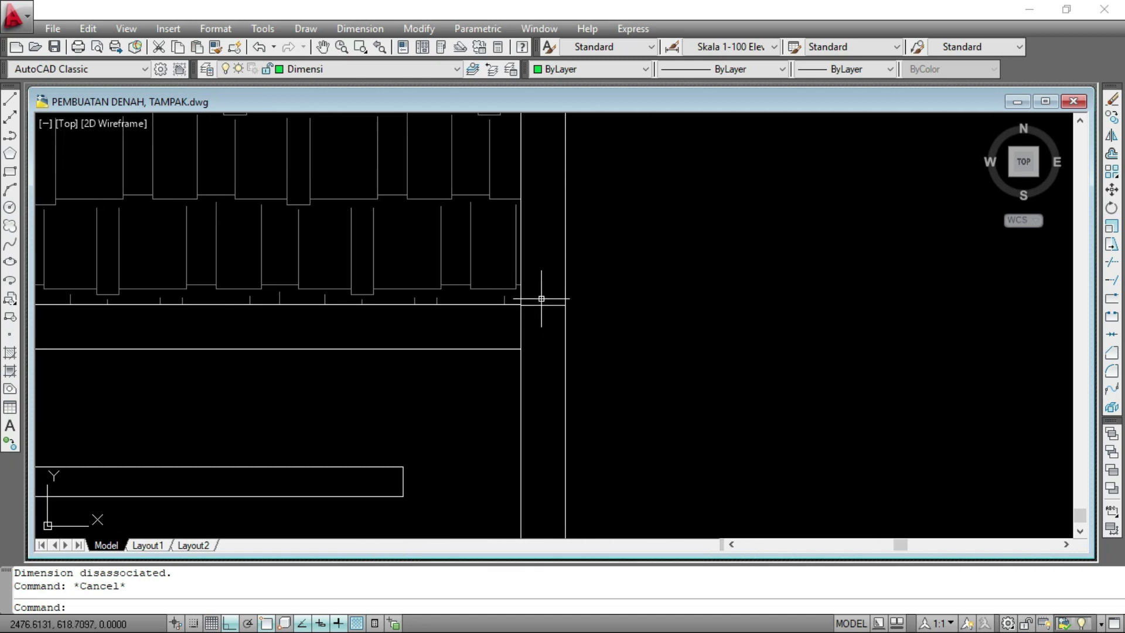
click(363, 29)
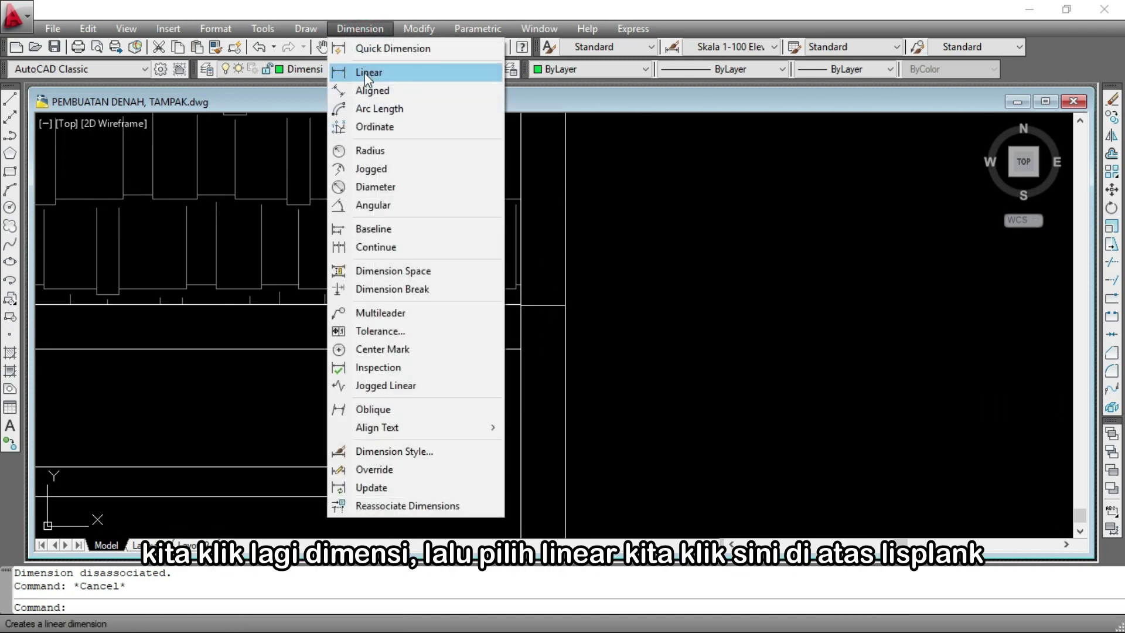
click(365, 73)
scroll(492, 345, up, 2)
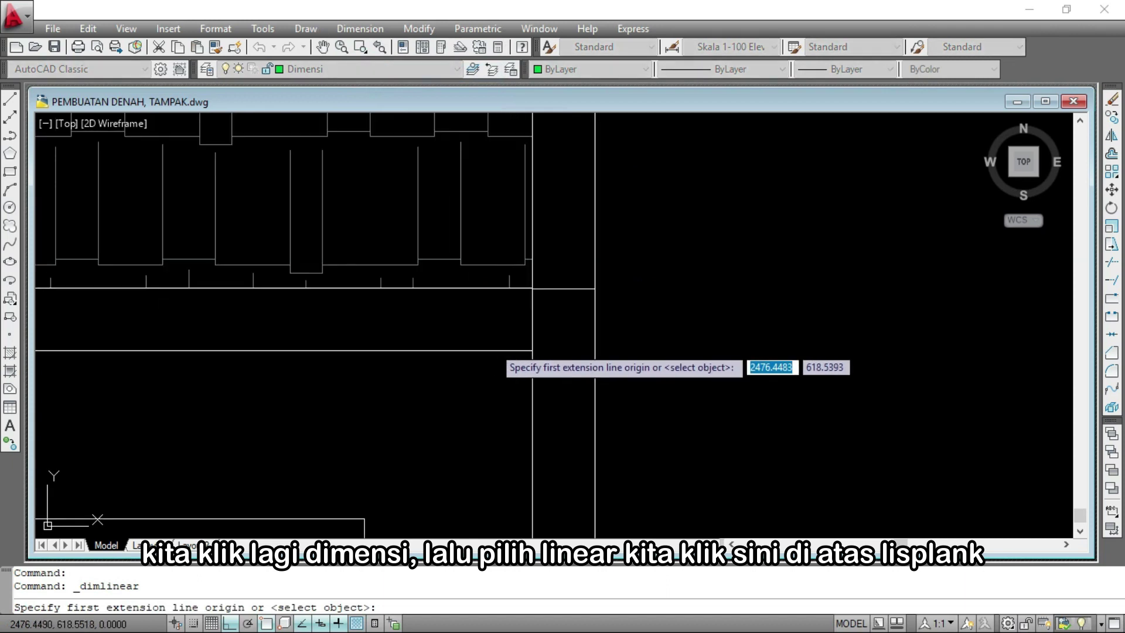
click(531, 288)
scroll(534, 282, down, 2)
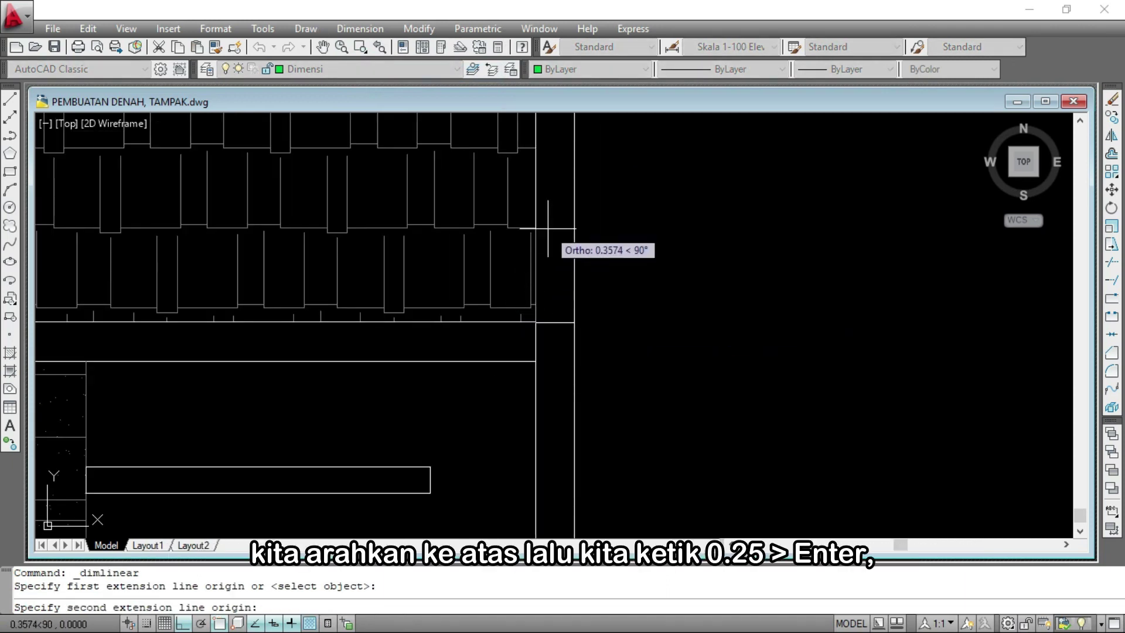
text(0)
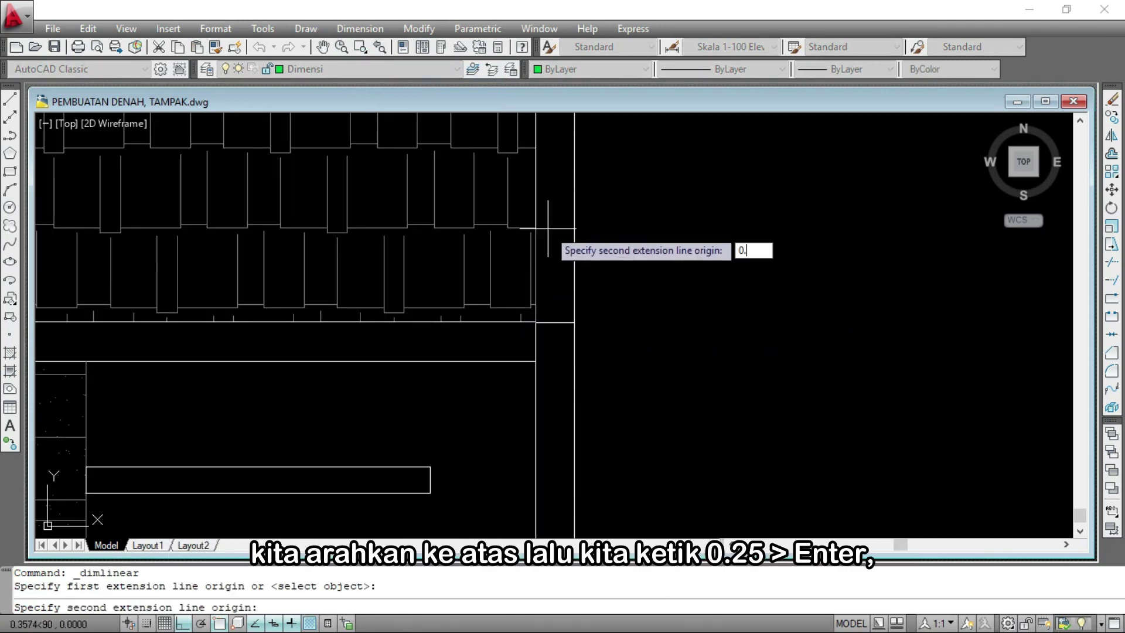
text(.25)
key(Return)
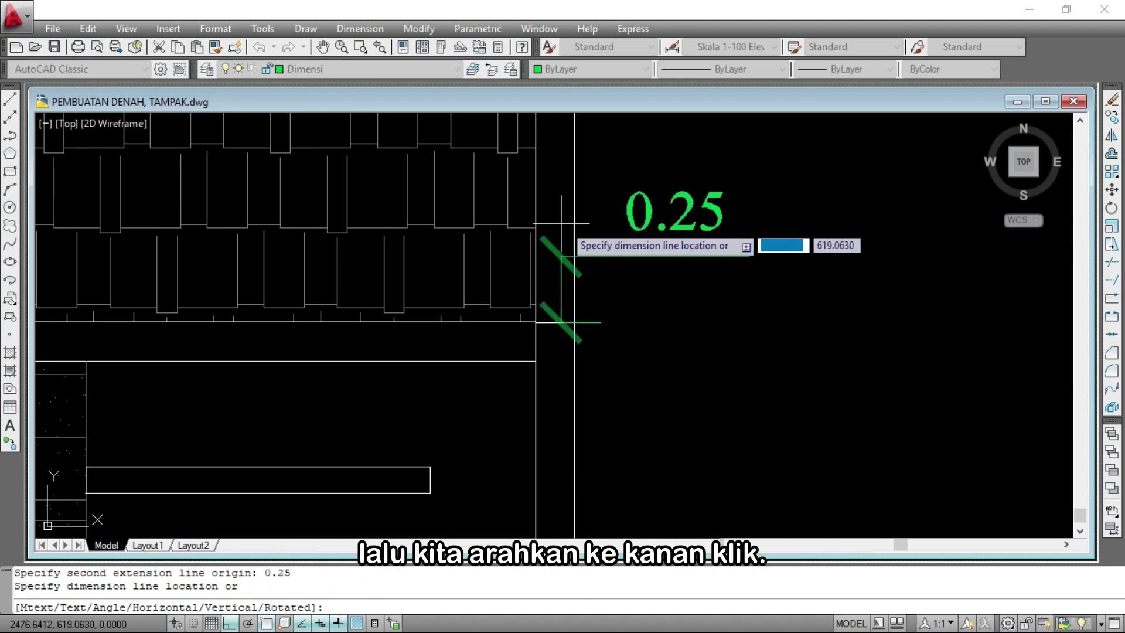
click(621, 217)
scroll(619, 275, down, 2)
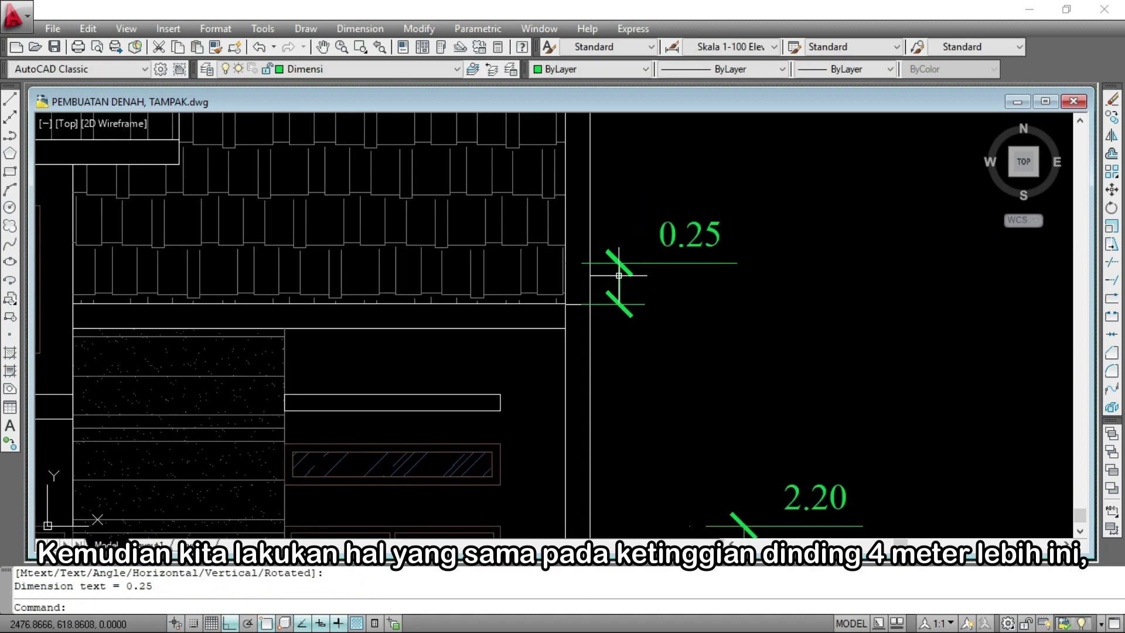
Add a vertical 0.25 linear dimension upward from the top corner of the upper fascia board, placed just beside the roof edge
scroll(523, 283, down, 4)
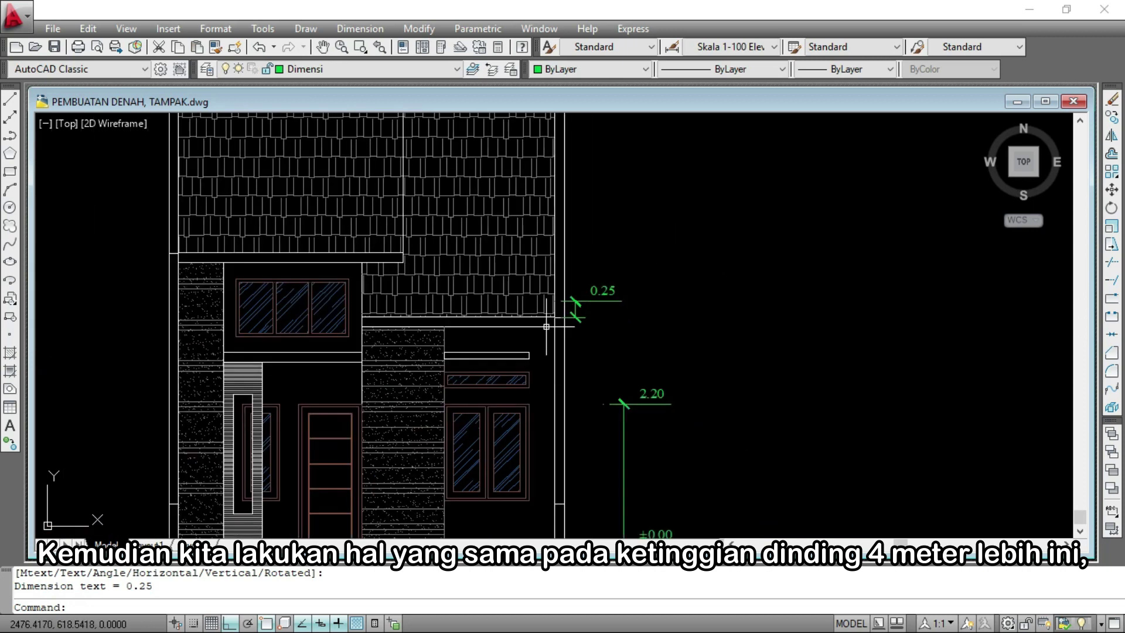
scroll(186, 259, up, 3)
click(359, 28)
click(375, 72)
scroll(599, 191, up, 2)
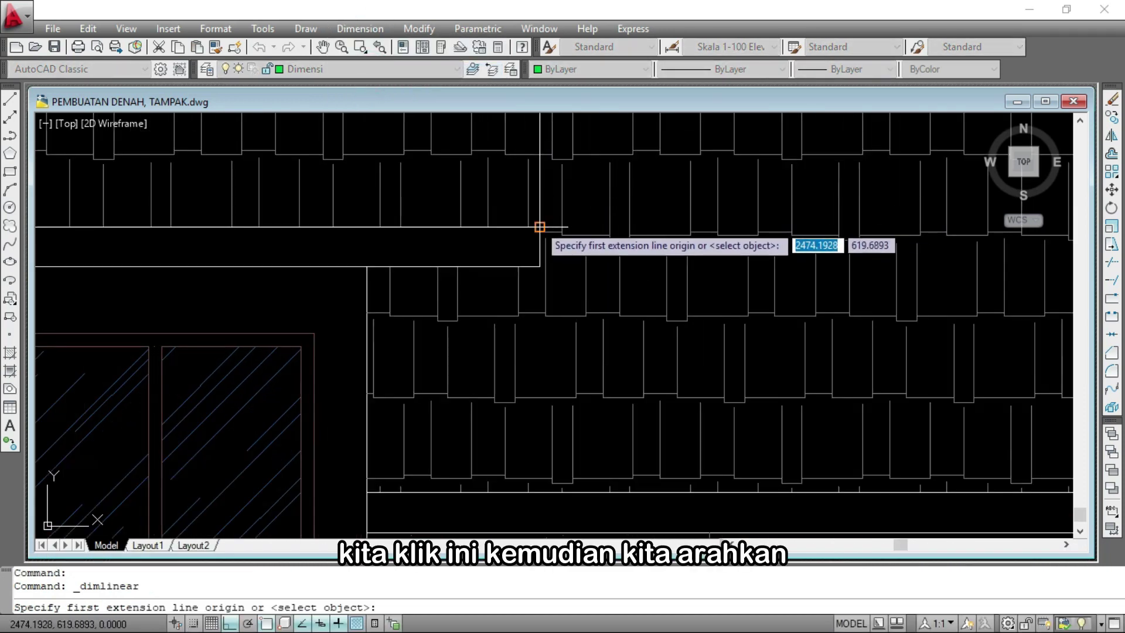
click(539, 227)
scroll(538, 326, down, 2)
scroll(533, 252, up, 2)
text(0.)
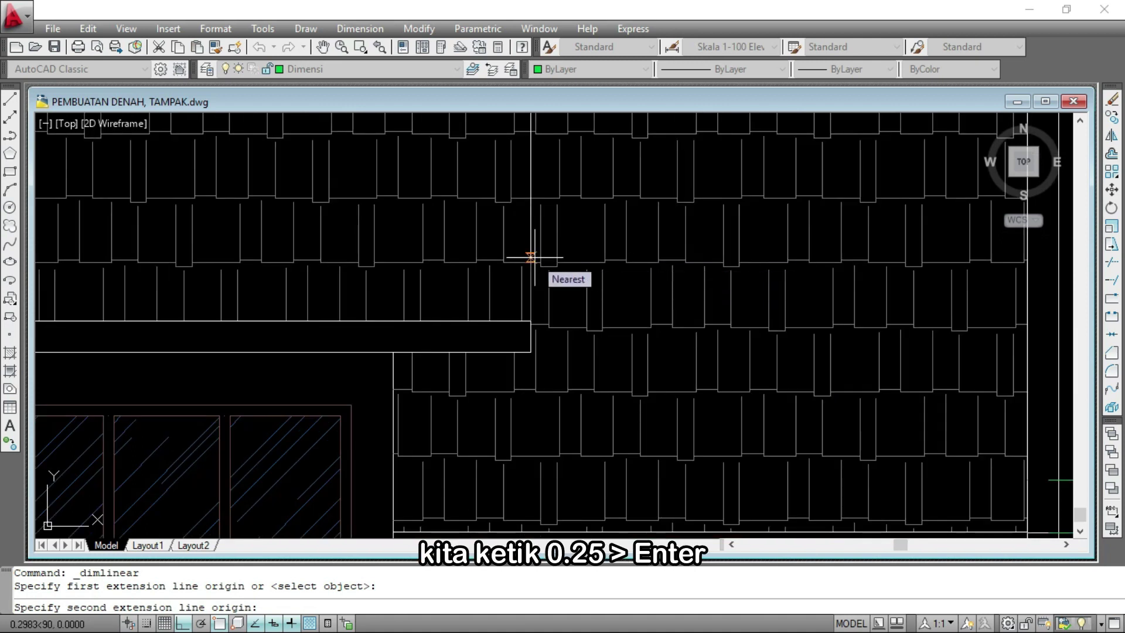
text(25)
key(Return)
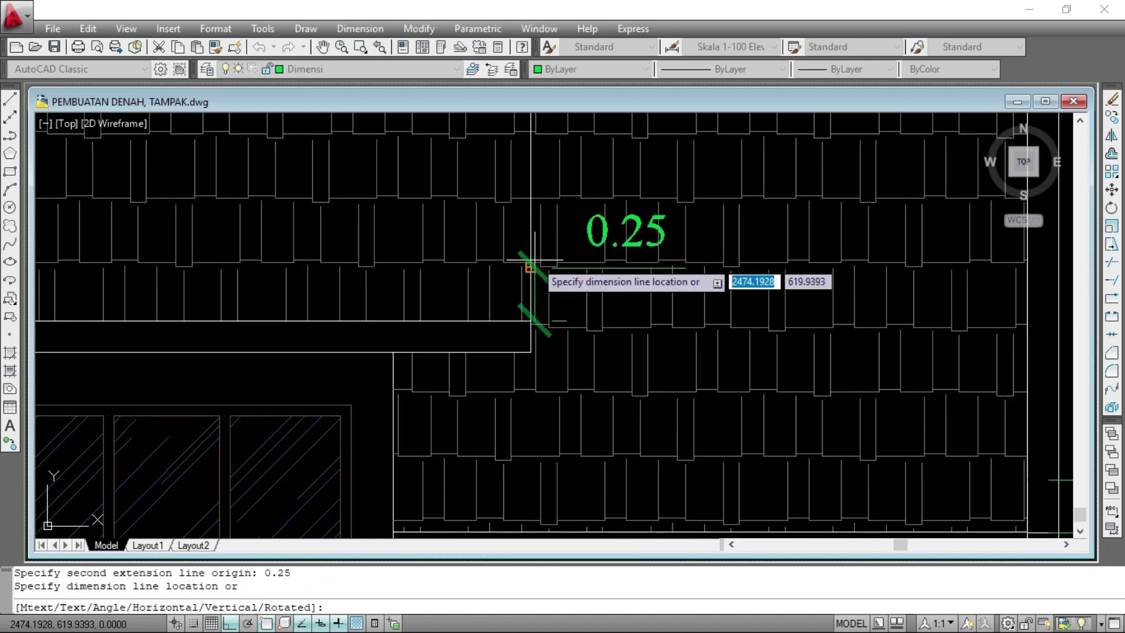
click(579, 252)
Add a vertical linear dimension from the ±0.00 level to the top of the lower fascia's 0.25 helper dimension, aligned with the existing level dimensions
scroll(364, 244, down, 3)
scroll(480, 242, down, 4)
scroll(627, 350, up, 3)
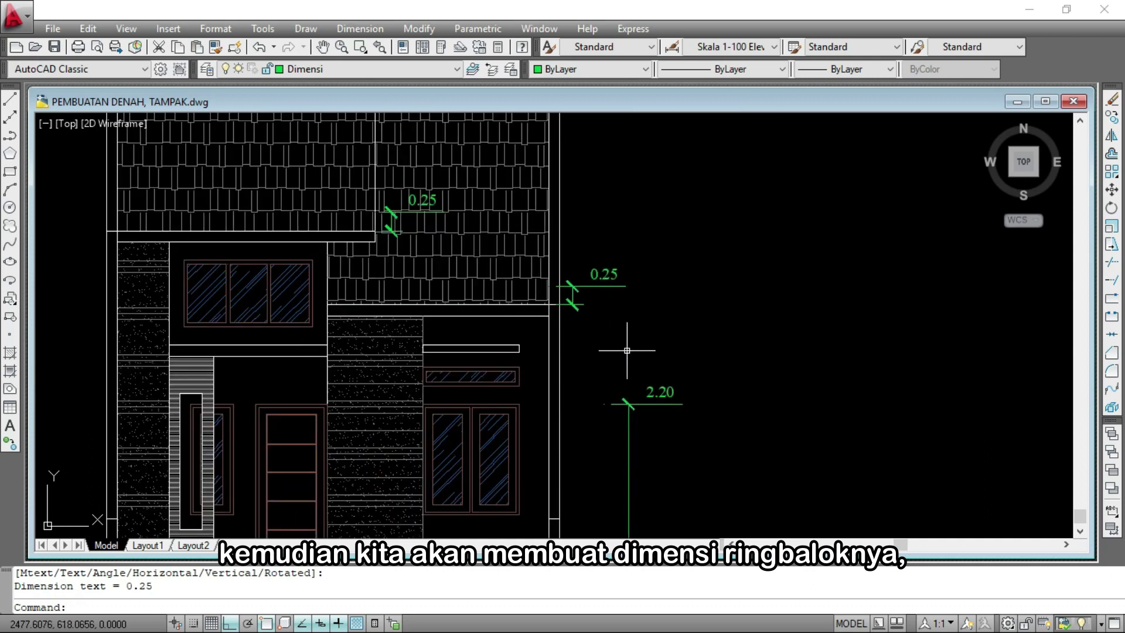
click(359, 27)
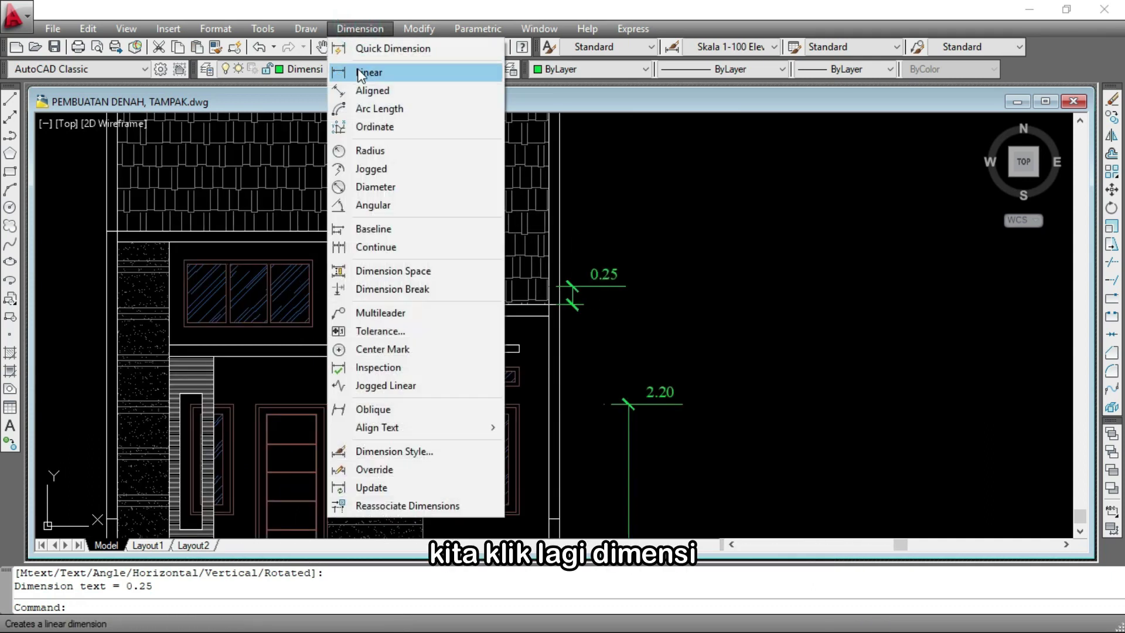
click(367, 72)
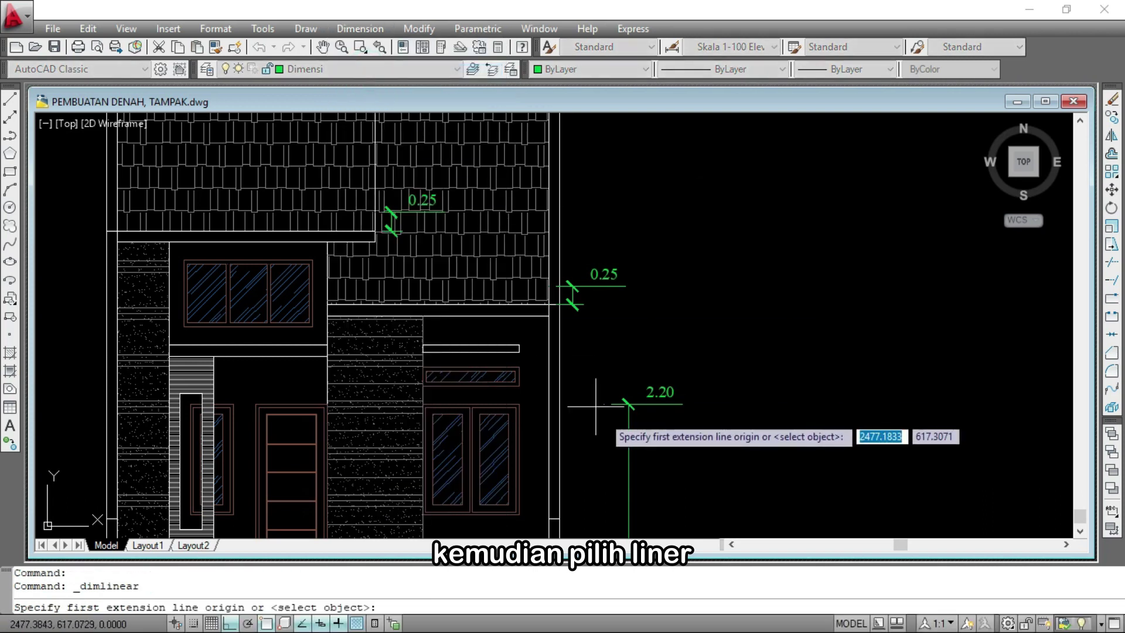
scroll(704, 336, down, 3)
scroll(705, 337, up, 5)
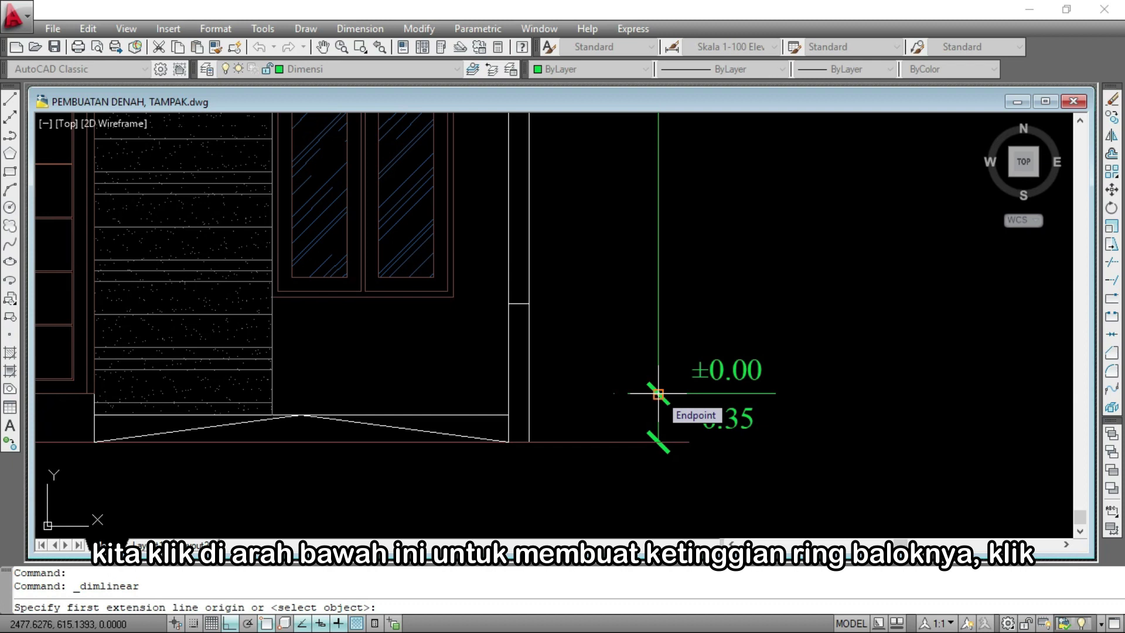
click(658, 394)
scroll(656, 501, down, 7)
scroll(656, 324, up, 6)
scroll(641, 431, up, 3)
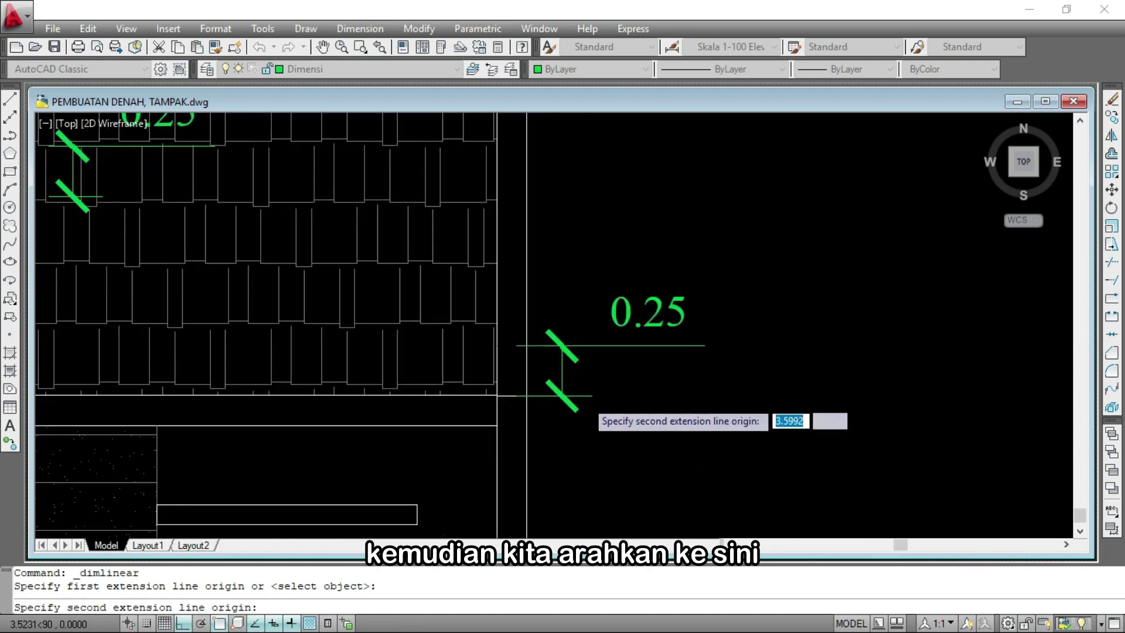
scroll(584, 400, up, 3)
click(539, 293)
scroll(539, 293, down, 9)
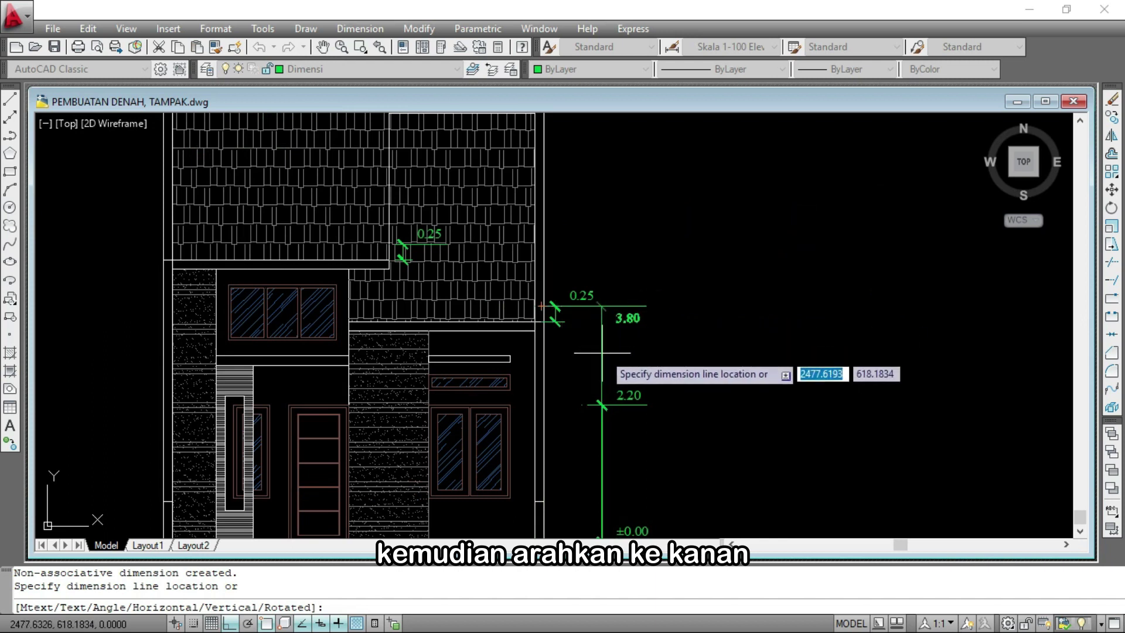
click(602, 353)
Erase the 0.25 helper dimension above the lower fascia, just outside the wall
scroll(554, 418, up, 5)
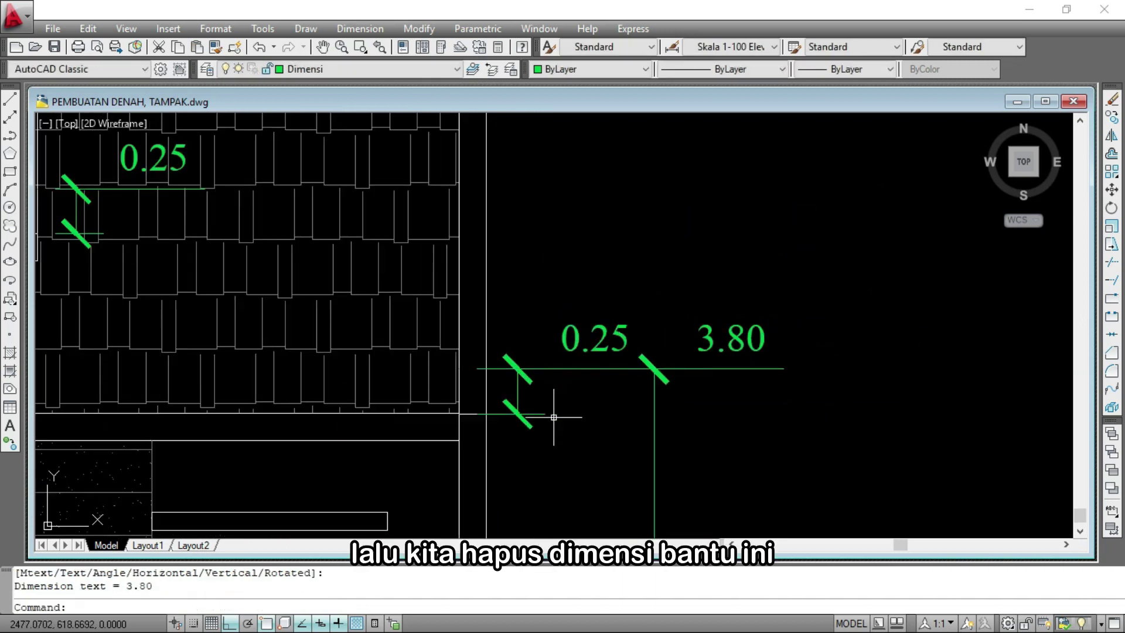
click(554, 418)
click(510, 404)
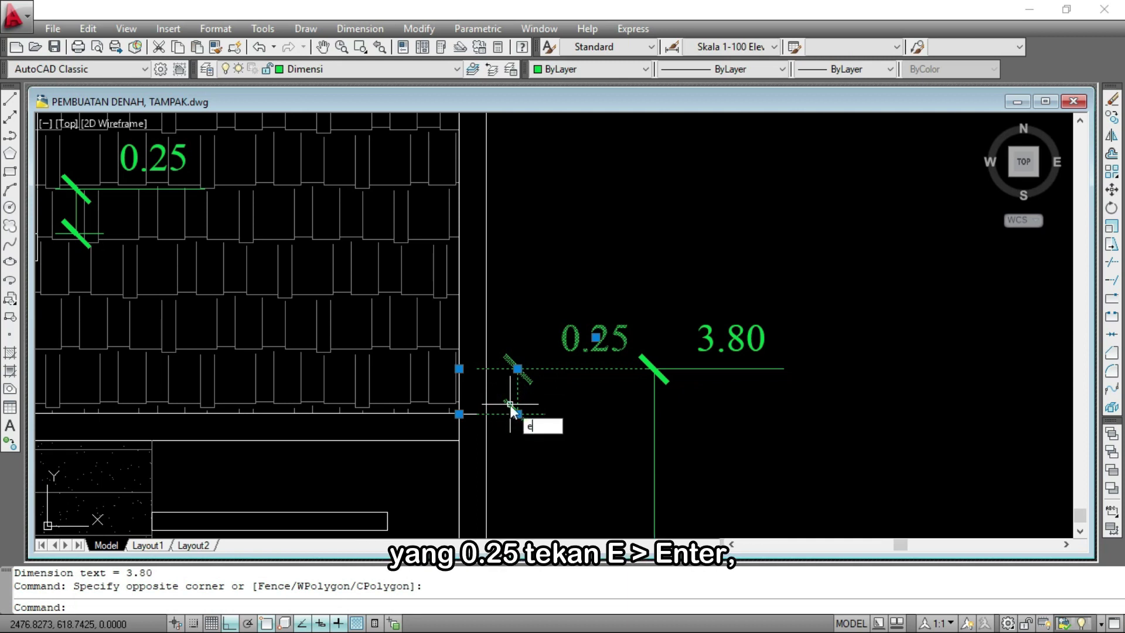
key(Return)
Shorten the lower ring-beam level dimension's extension line by stretching its origin in line with the window-top level mark below
scroll(618, 226, down, 4)
scroll(599, 278, up, 5)
middle_drag(599, 278, 588, 163)
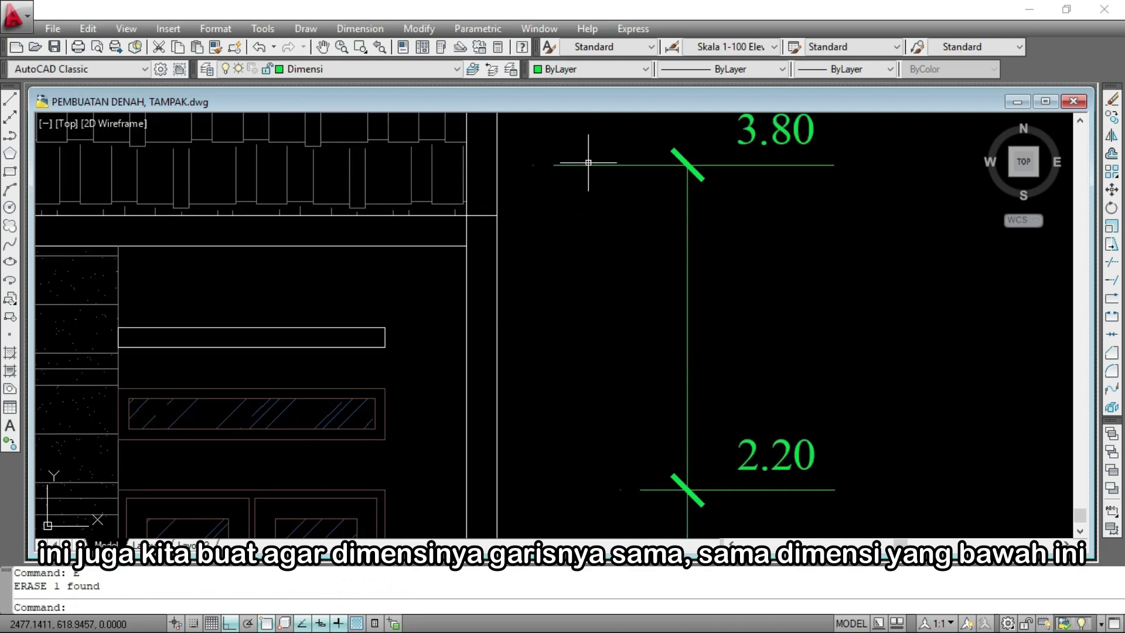
click(581, 165)
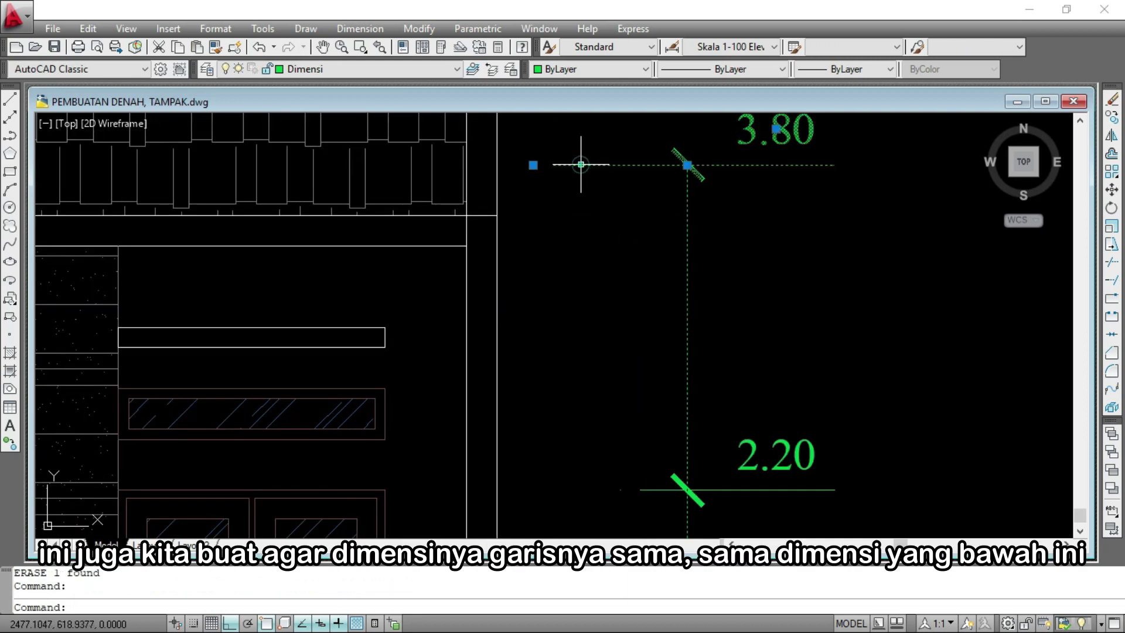
click(533, 165)
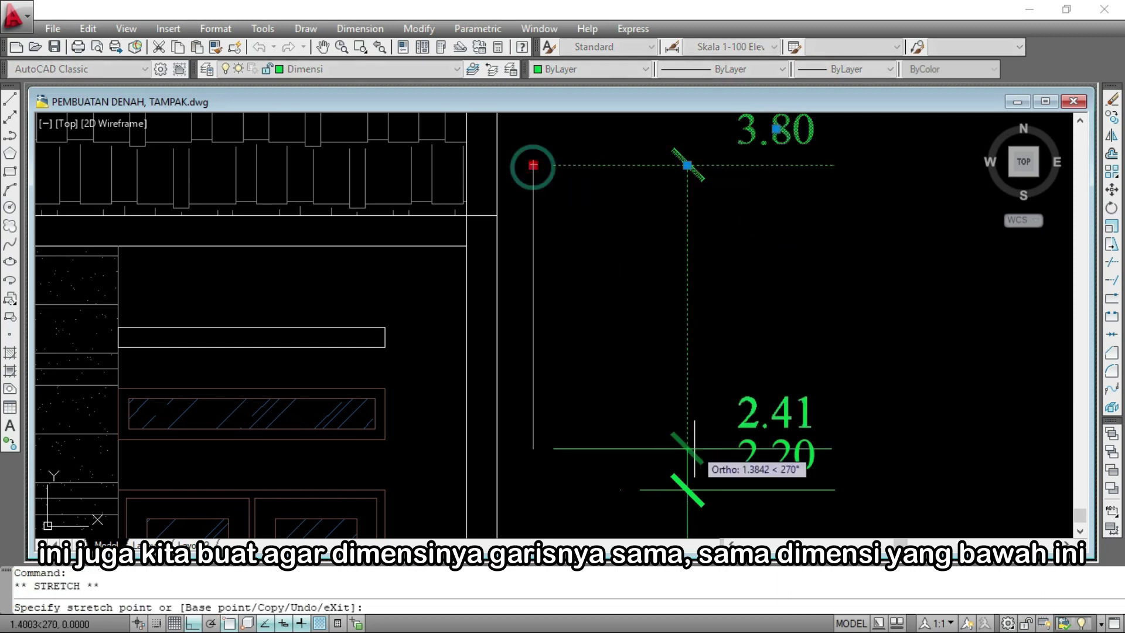
click(620, 165)
scroll(578, 271, down, 3)
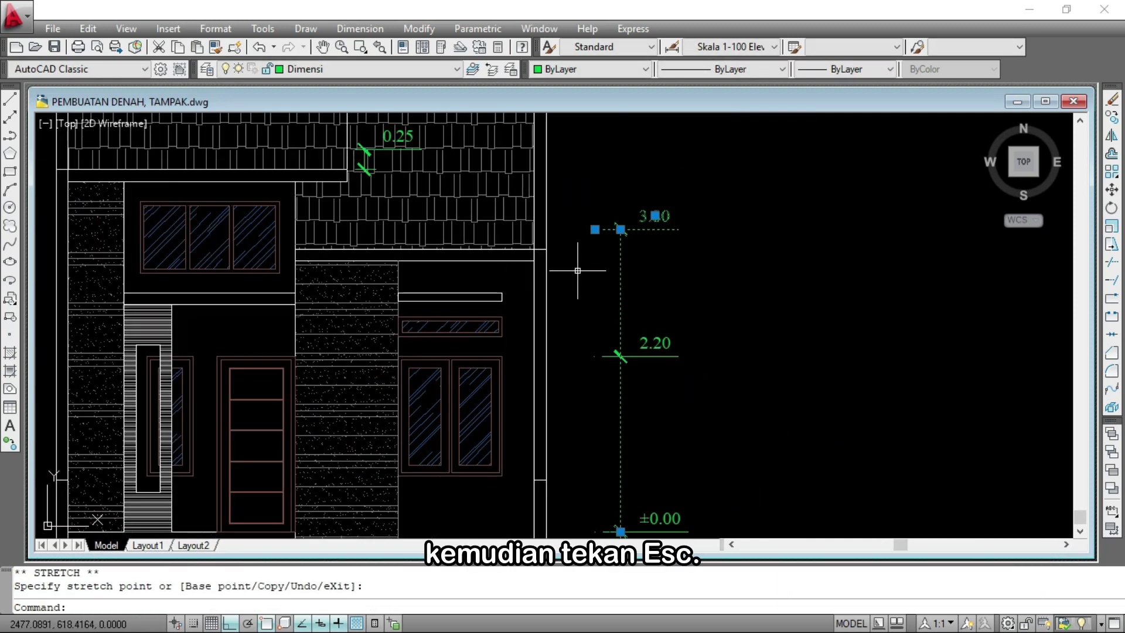
scroll(578, 271, down, 2)
key(Escape)
Add a vertical linear dimension from the ±0.00 level to the top of the upper fascia's 0.25 helper dimension, aligned with the other levels
scroll(510, 219, up, 2)
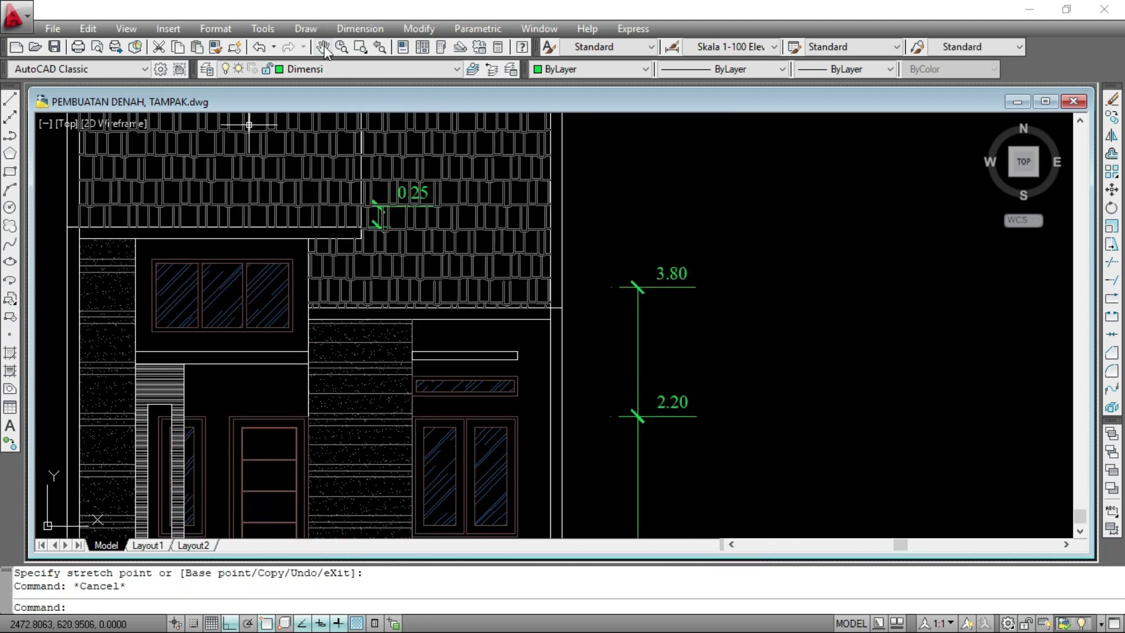
click(361, 28)
click(373, 75)
scroll(662, 399, down, 4)
scroll(642, 374, up, 6)
scroll(655, 329, up, 2)
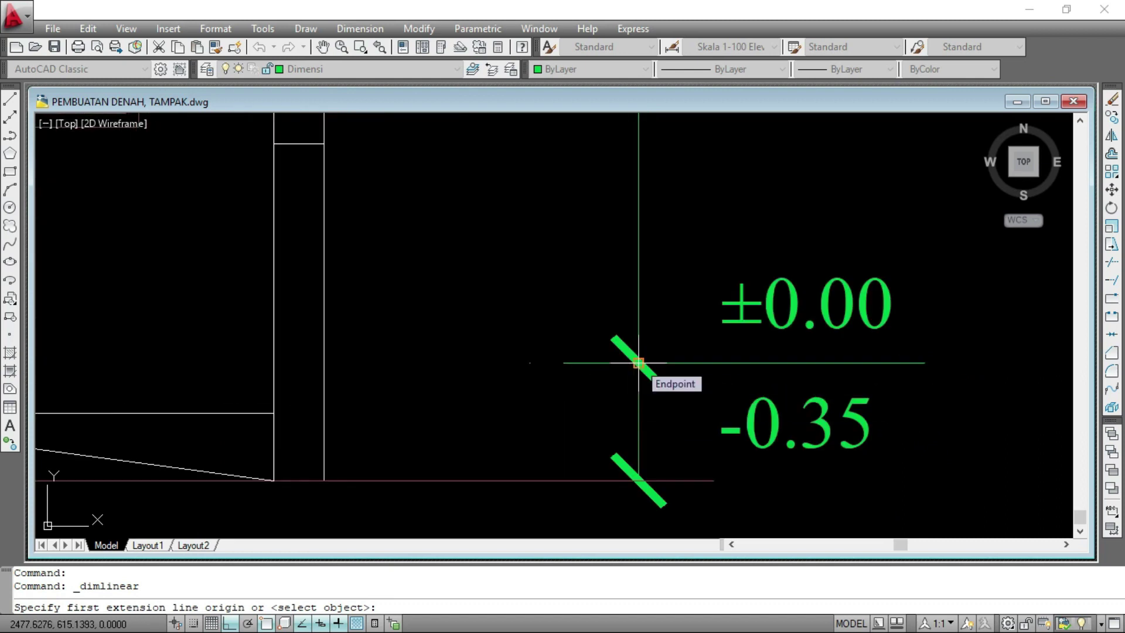
click(638, 362)
scroll(622, 441, down, 8)
scroll(552, 257, up, 4)
scroll(440, 361, up, 4)
click(487, 233)
scroll(469, 235, down, 5)
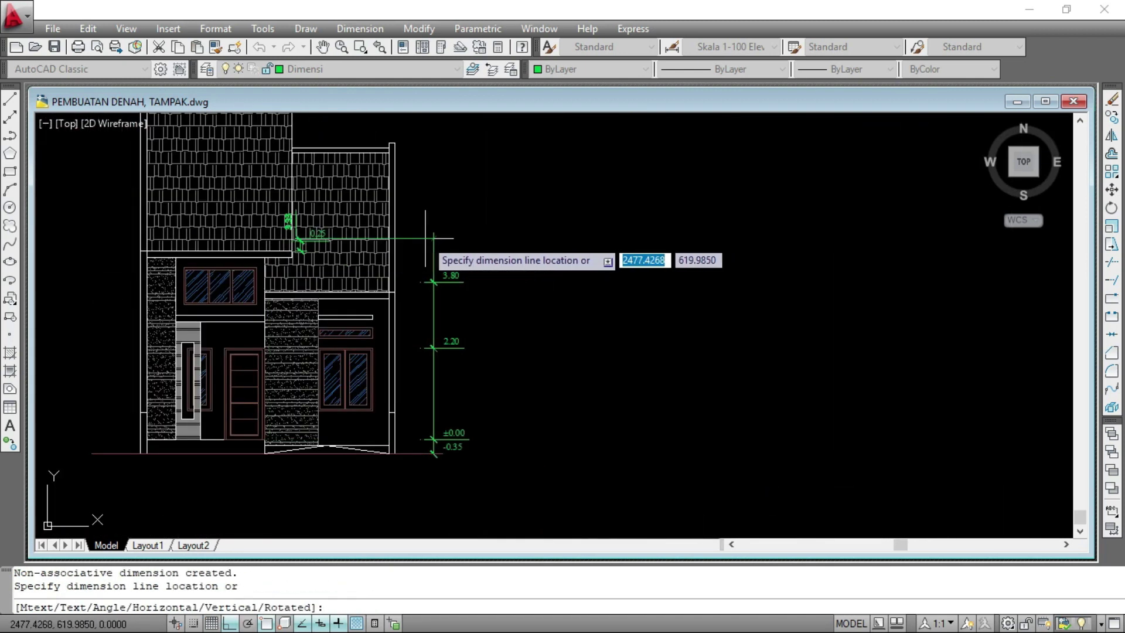
scroll(490, 241, up, 5)
click(464, 354)
Erase the remaining 0.25 helper dimension above the upper fascia board
scroll(463, 353, down, 5)
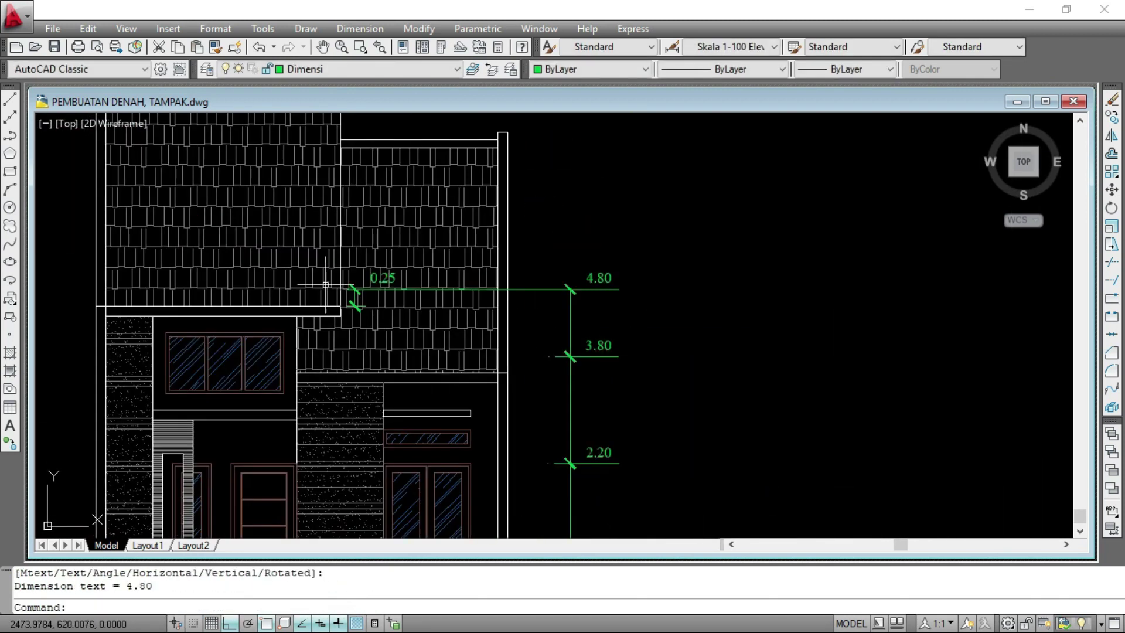
scroll(350, 292, up, 7)
click(422, 316)
click(411, 298)
text(E)
key(Return)
Shorten the upper ring-beam level dimension's extension line by stretching its origin outside the wall, in line with the lower level marks
click(317, 267)
click(261, 267)
scroll(162, 312, down, 8)
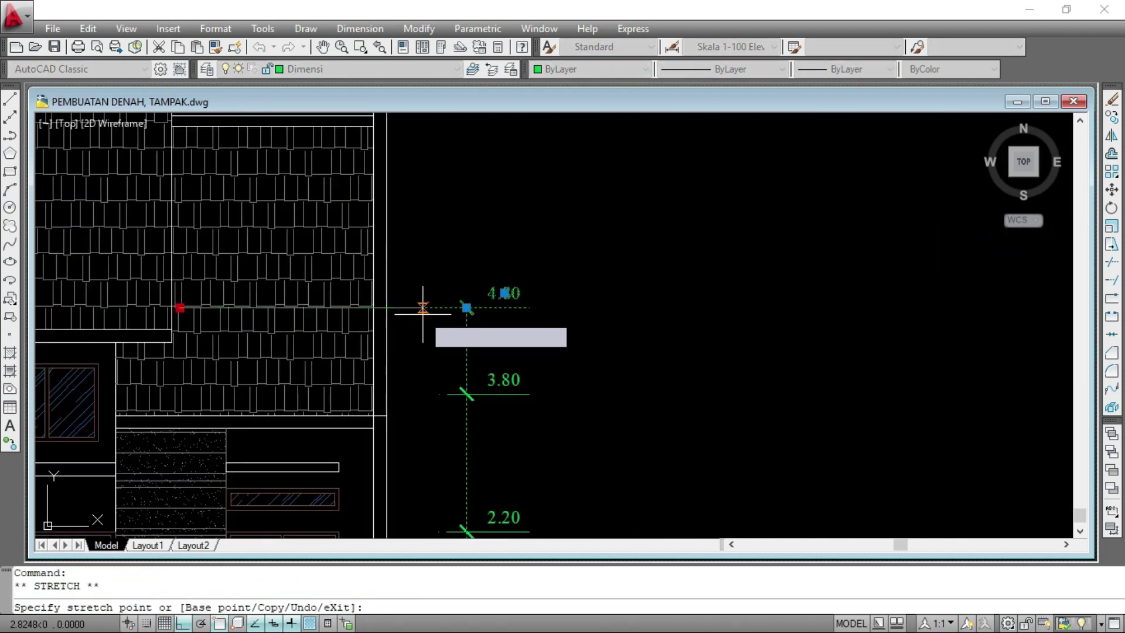
scroll(431, 405, up, 3)
click(448, 234)
key(Escape)
Add a vertical linear dimension from the ±0.00 level to the top of the lower roof's side wall, aligned with the existing level dimensions
scroll(410, 293, down, 3)
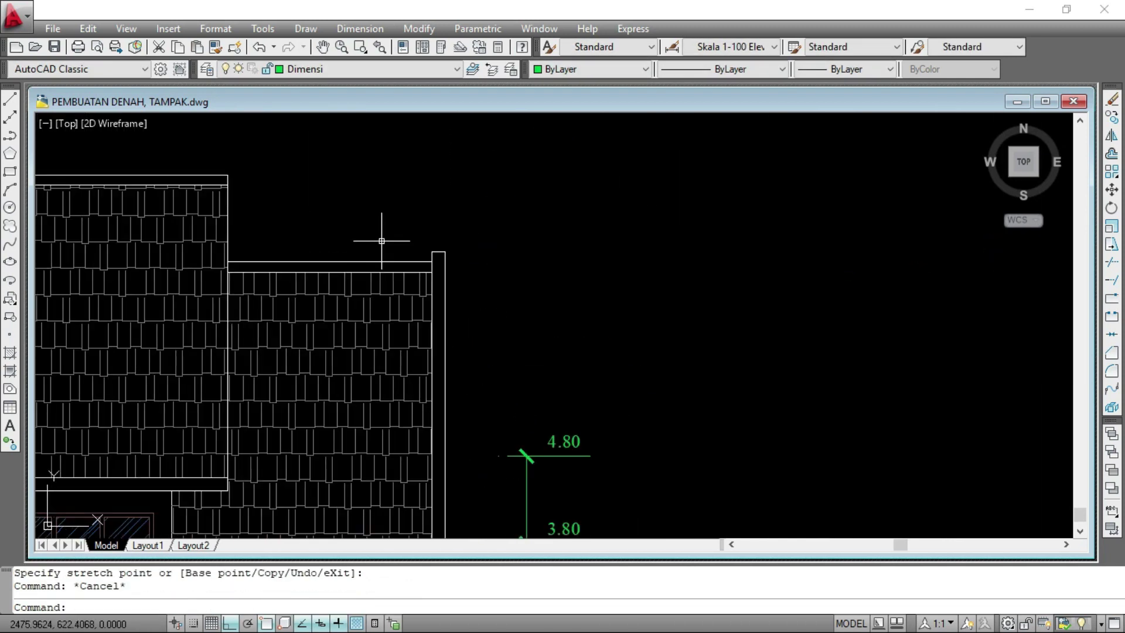
click(360, 28)
click(369, 72)
scroll(514, 289, down, 3)
scroll(346, 228, up, 5)
scroll(358, 230, down, 1)
scroll(478, 244, down, 3)
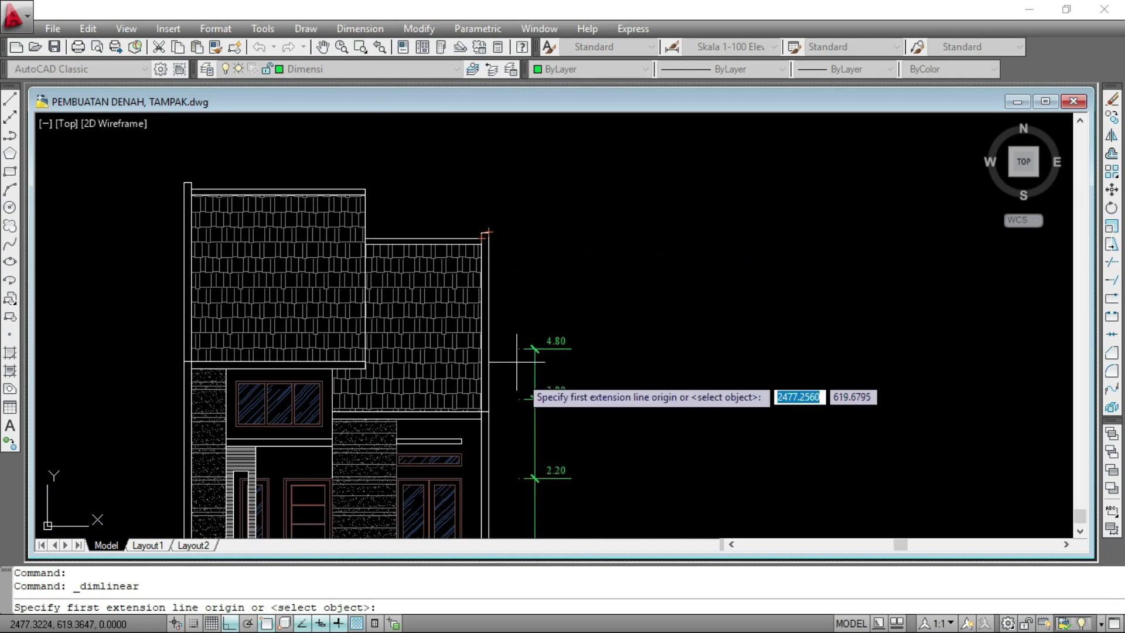
scroll(510, 434, up, 6)
click(503, 423)
scroll(515, 328, down, 3)
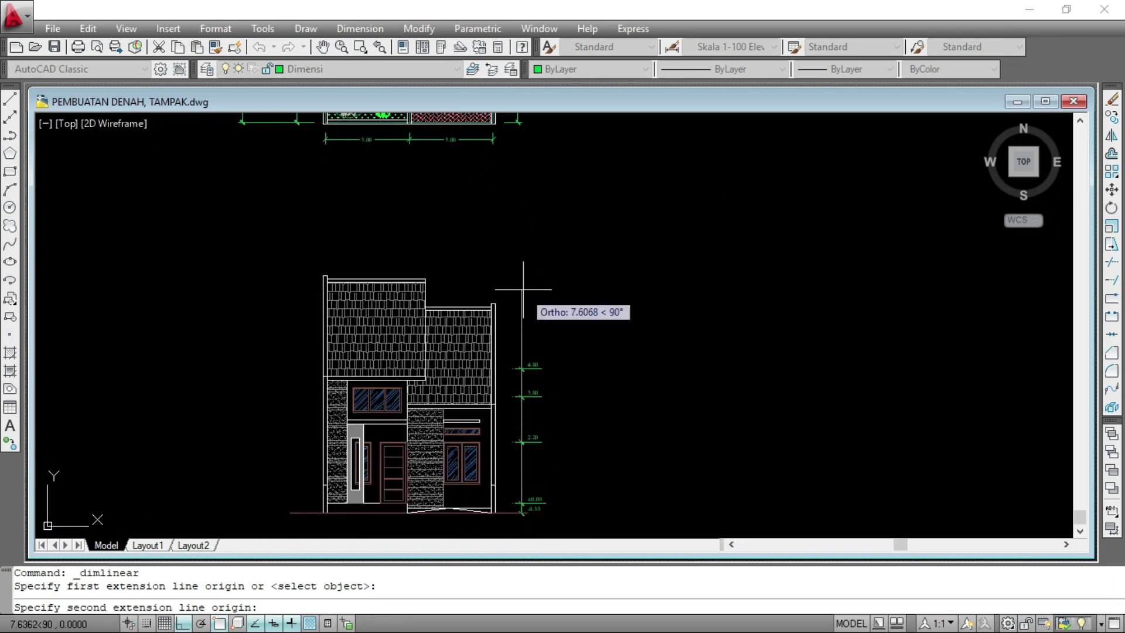
scroll(372, 326, up, 5)
scroll(527, 363, down, 5)
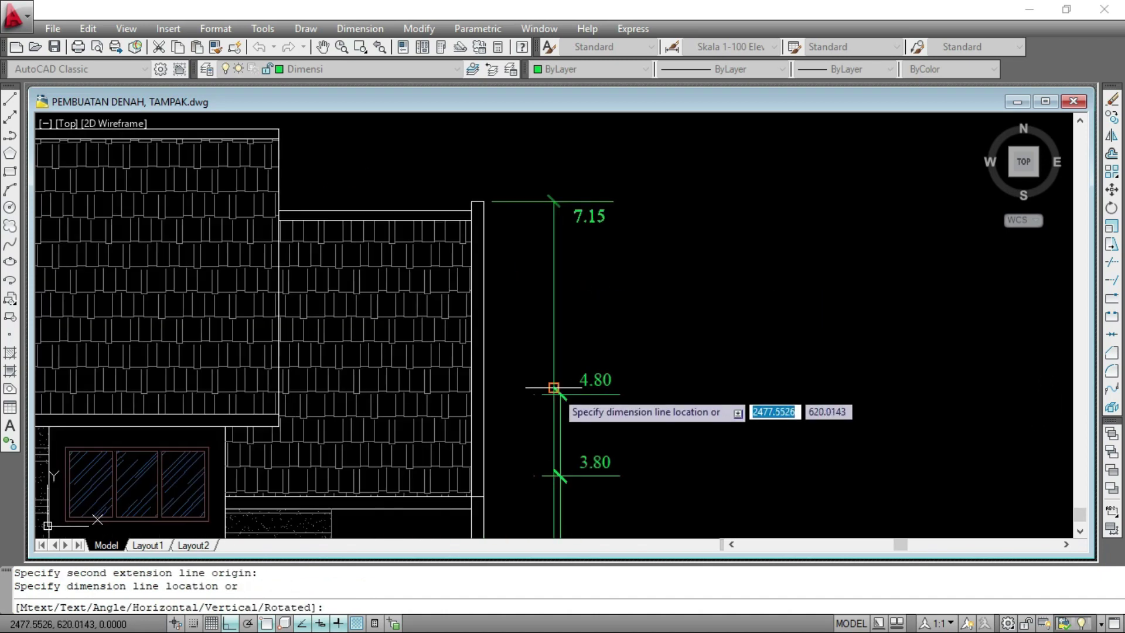
click(563, 391)
Shorten the extension line of the lower side wall's top-level dimension by stretching its origin in line with the level marks below
scroll(484, 183, up, 5)
click(402, 217)
click(397, 216)
scroll(505, 217, down, 3)
scroll(508, 419, up, 2)
scroll(504, 298, down, 4)
click(502, 216)
scroll(525, 306, up, 3)
key(Escape)
Add a vertical linear dimension from the ±0.00 level to the top of the higher roof's side wall, aligned with the existing level dimensions
scroll(523, 340, down, 4)
click(377, 29)
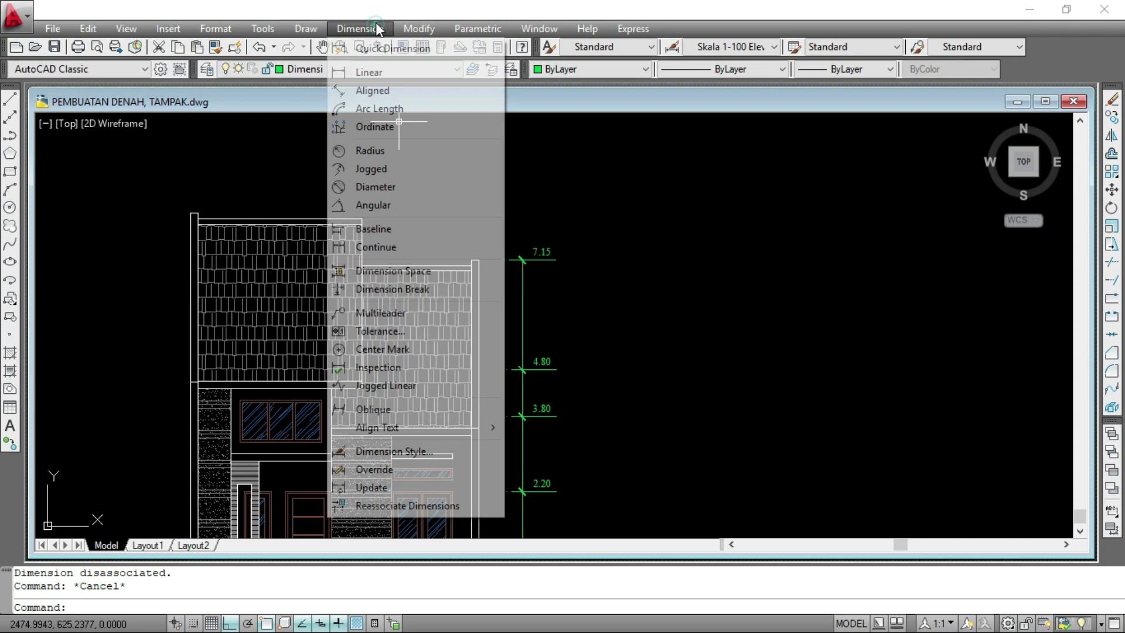
click(372, 72)
scroll(379, 248, up, 4)
scroll(275, 202, down, 4)
scroll(489, 274, down, 5)
scroll(516, 386, up, 5)
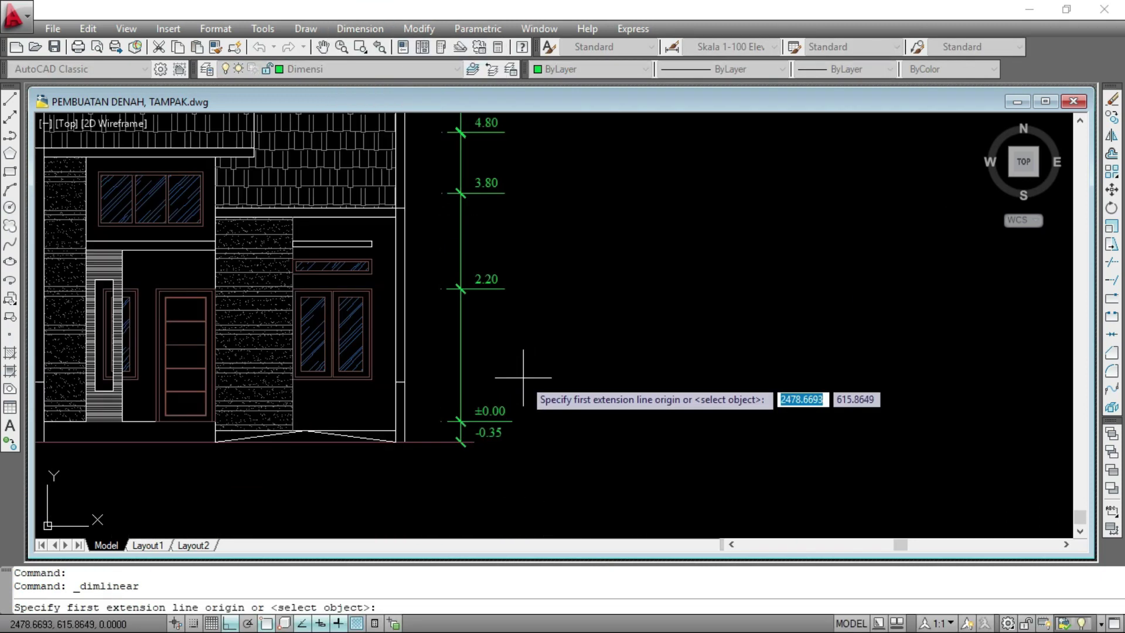
scroll(459, 417, up, 6)
click(458, 427)
scroll(469, 469, down, 10)
scroll(363, 358, up, 8)
click(419, 319)
scroll(404, 317, down, 5)
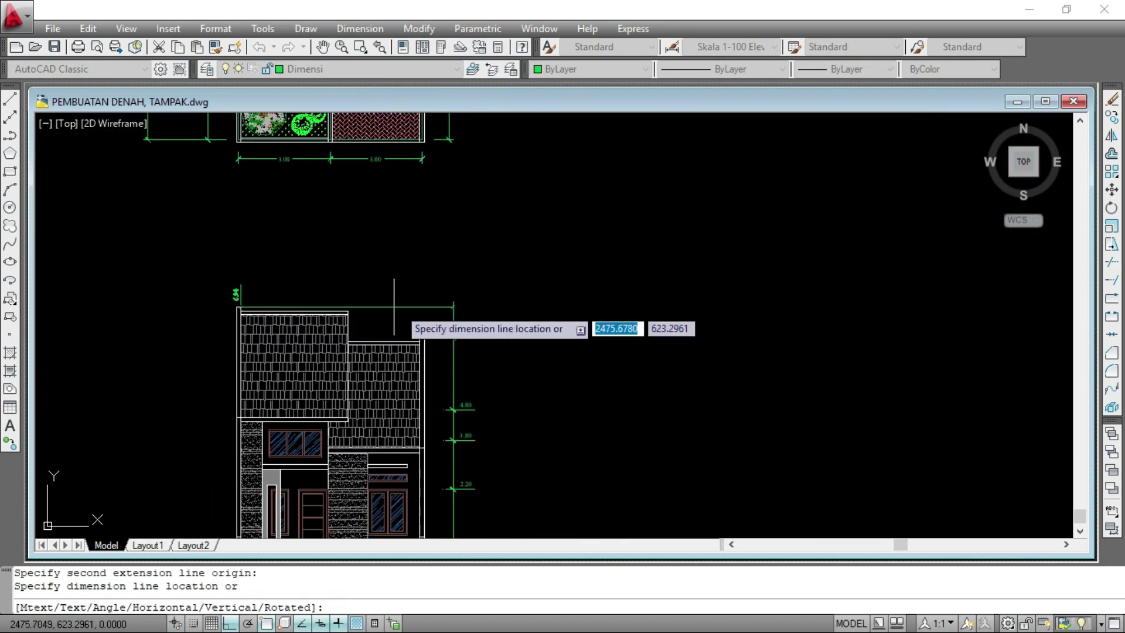
scroll(427, 352, up, 4)
click(432, 346)
Shorten the topmost level dimension's extension line by stretching its origin outside the building, in line with the level mark below
scroll(306, 291, up, 3)
click(306, 291)
scroll(172, 288, up, 4)
click(164, 297)
scroll(232, 290, down, 10)
scroll(505, 315, up, 6)
click(534, 265)
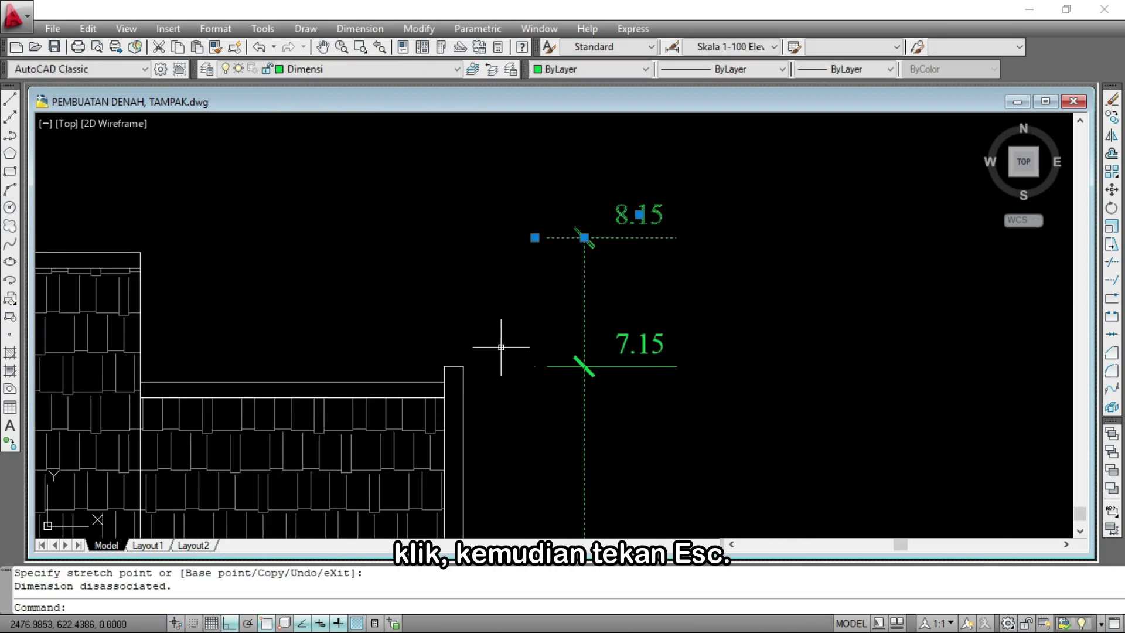
Add a plus sign to the front elevation's 3.80, 4.80, 7.15 and 8.15 level dimensions with the text override +<>
scroll(540, 351, down, 4)
scroll(572, 420, up, 3)
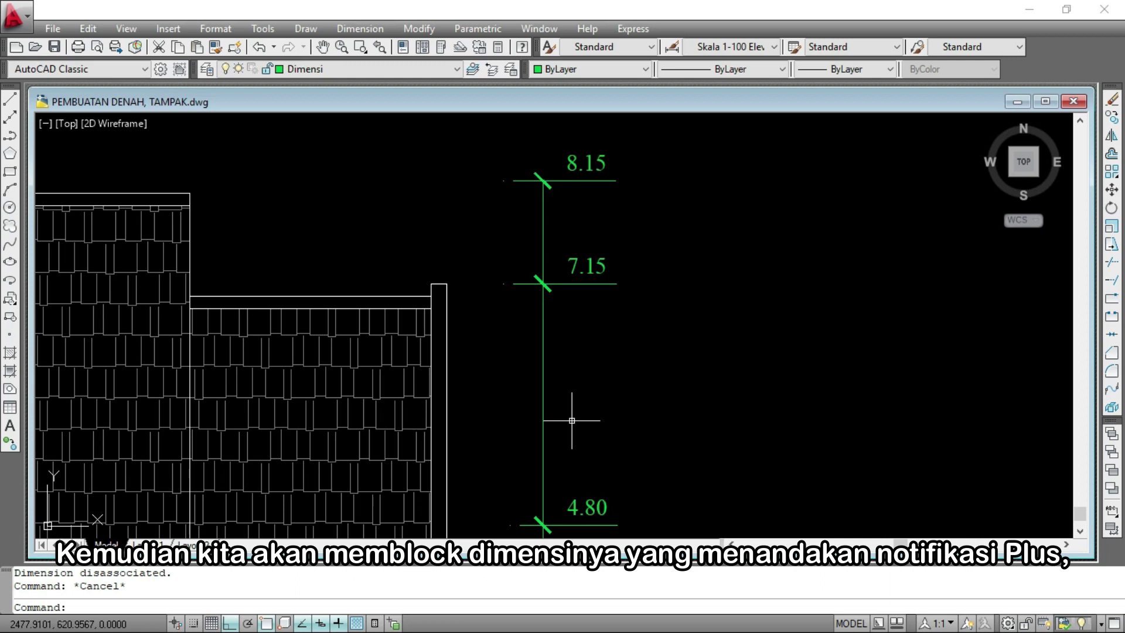
scroll(572, 420, down, 6)
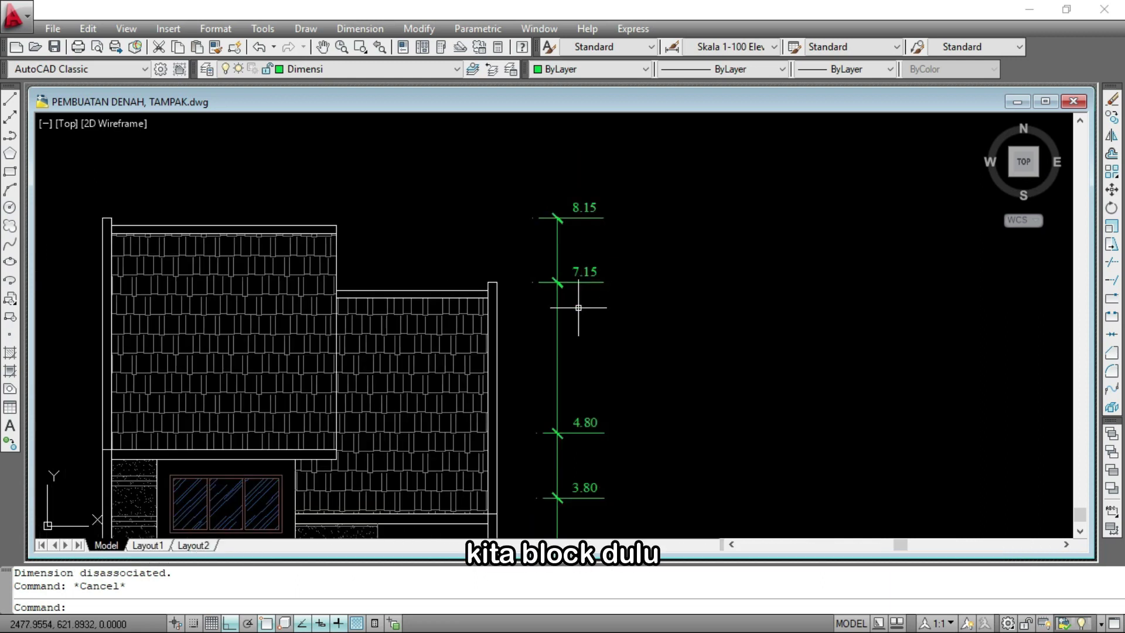
scroll(581, 470, up, 3)
click(607, 469)
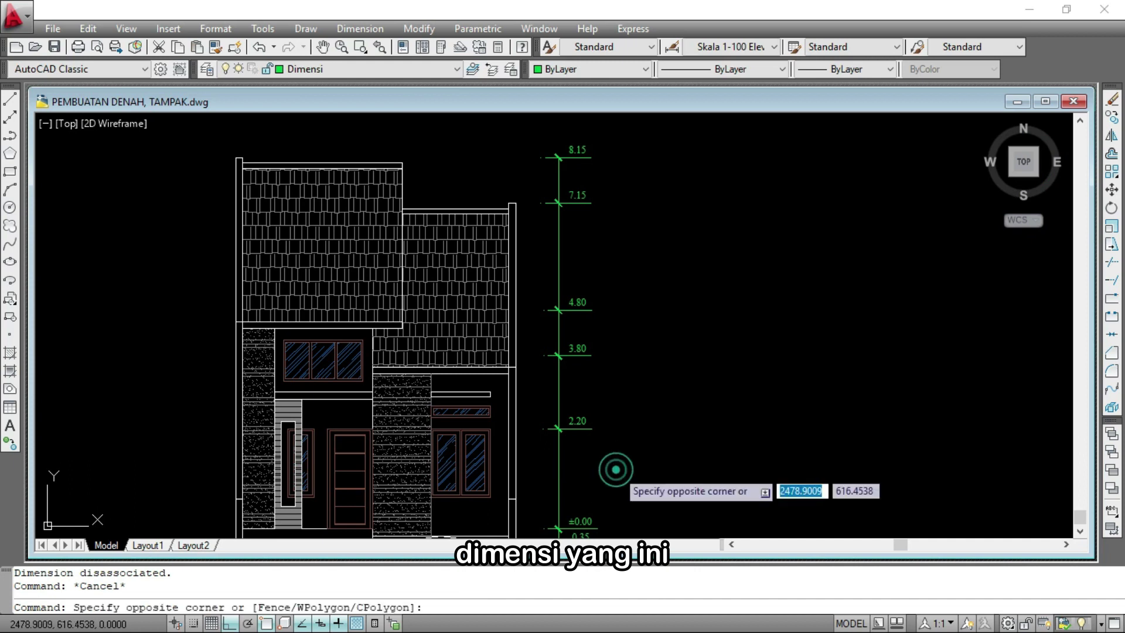
scroll(586, 381, up, 2)
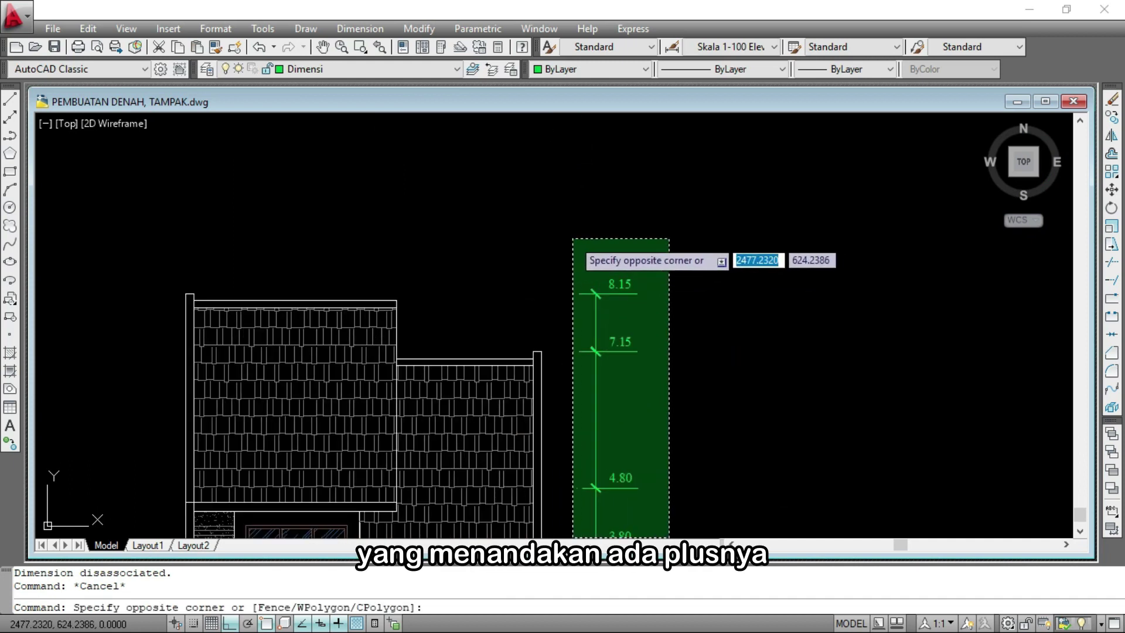
click(573, 239)
scroll(577, 317, up, 3)
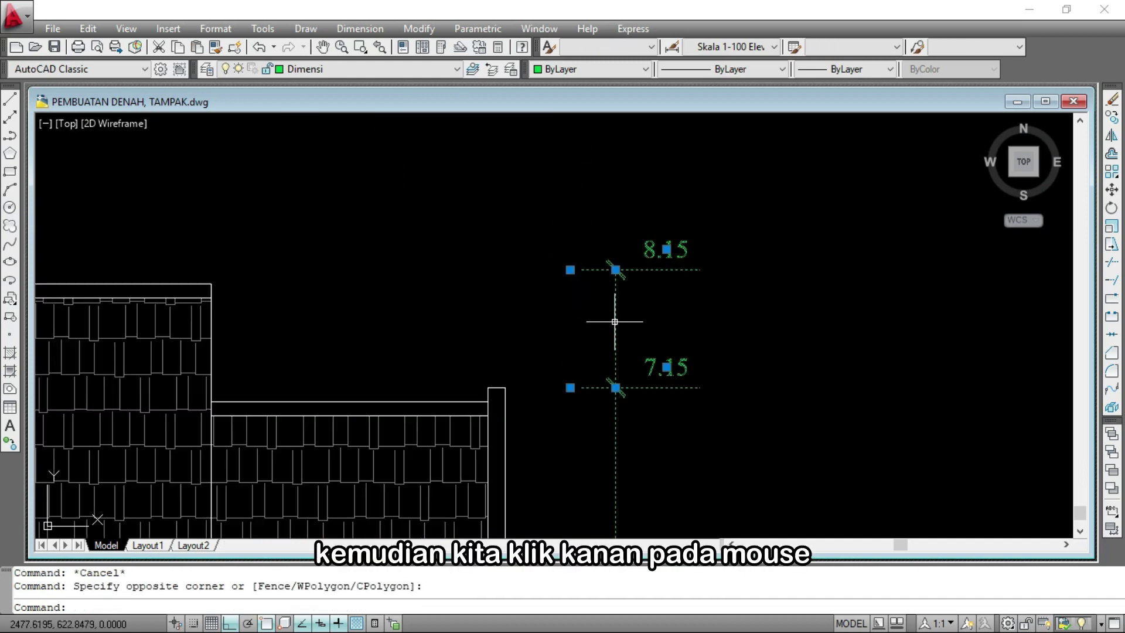
right_click(614, 322)
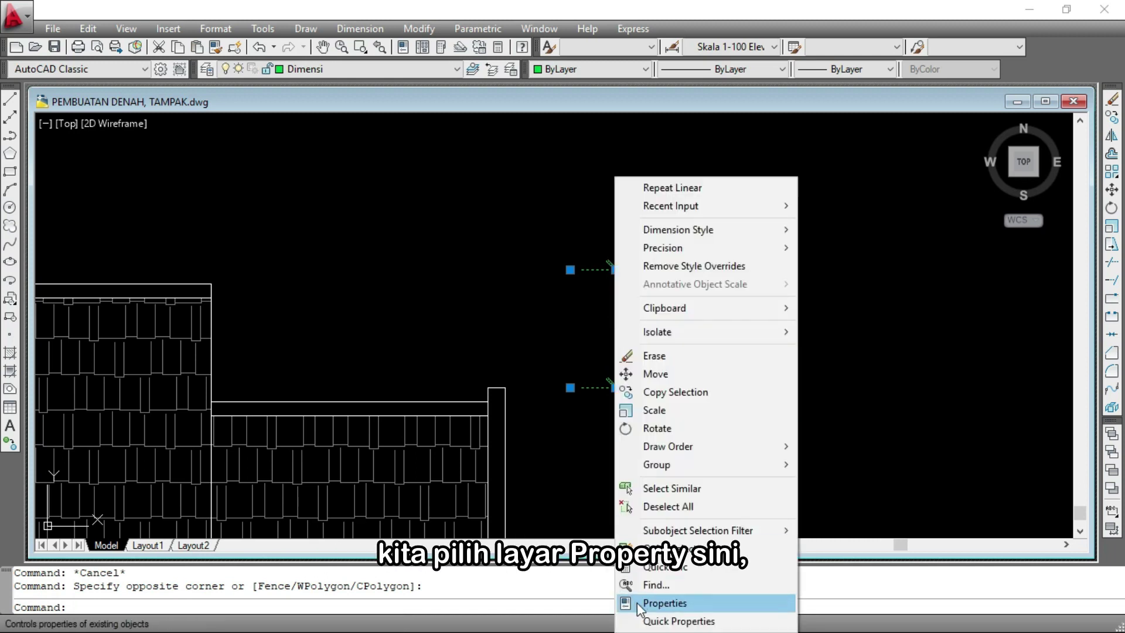
click(659, 604)
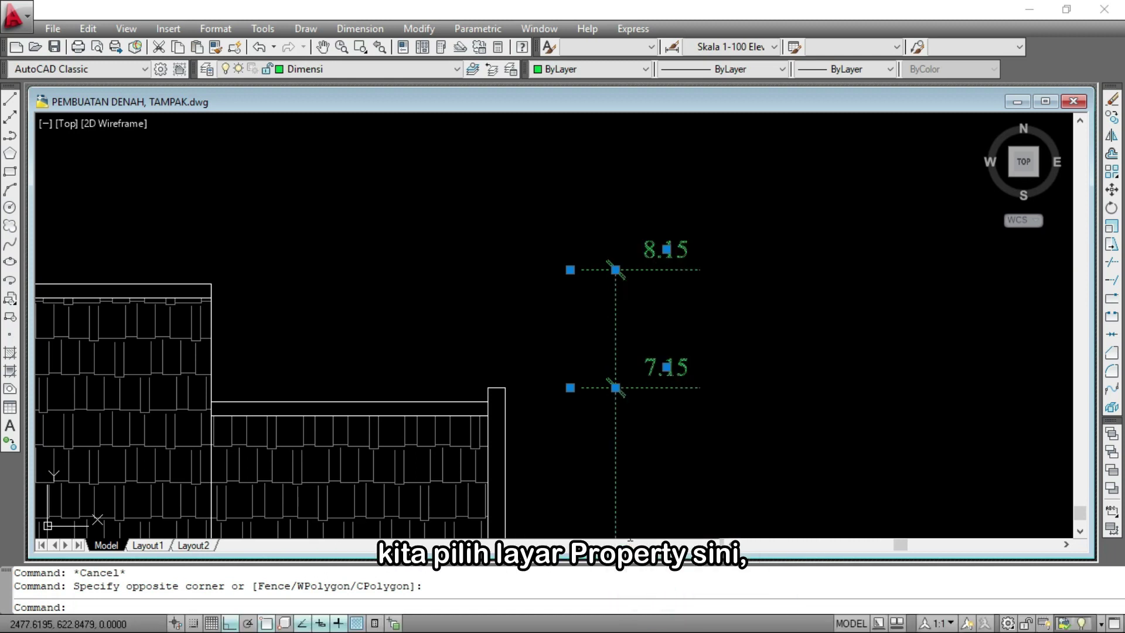
scroll(327, 295, down, 15)
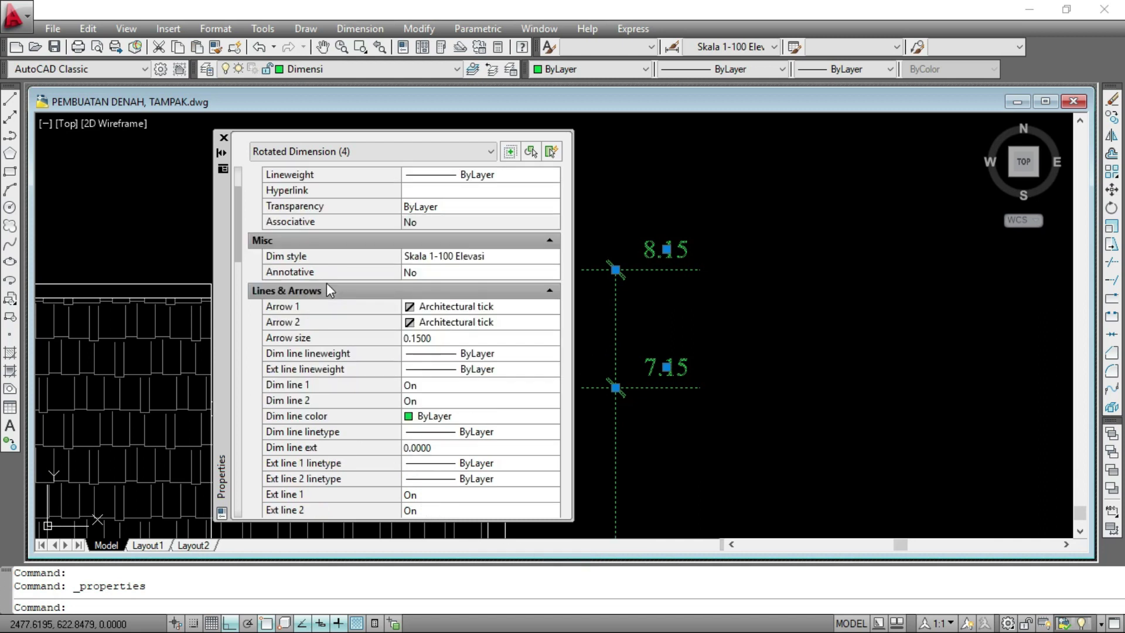
scroll(302, 415, up, 8)
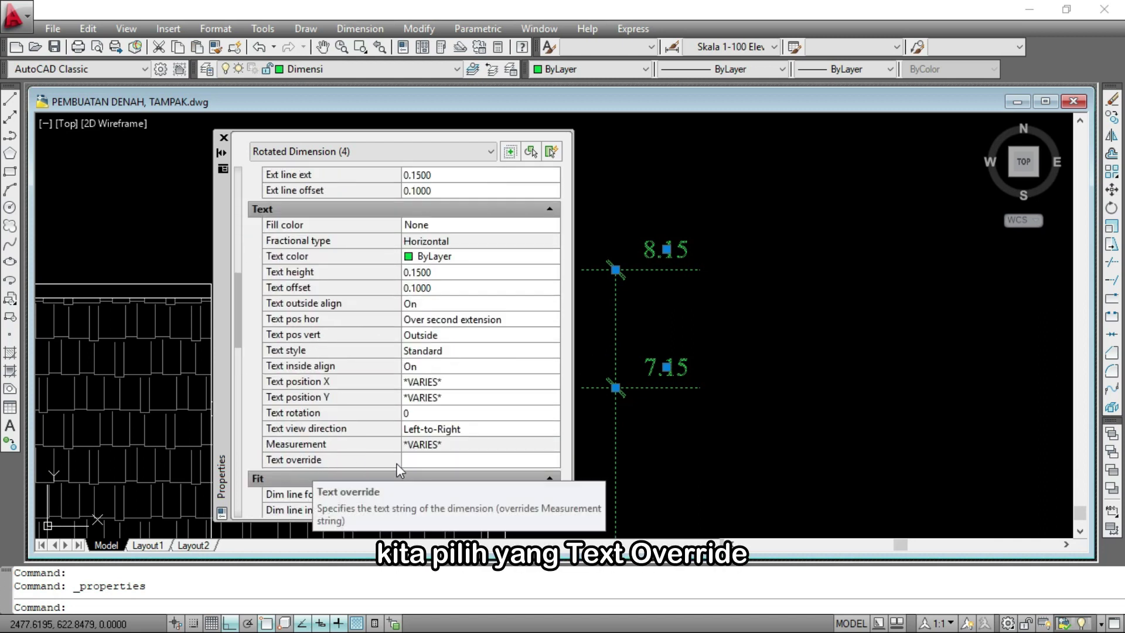
click(412, 460)
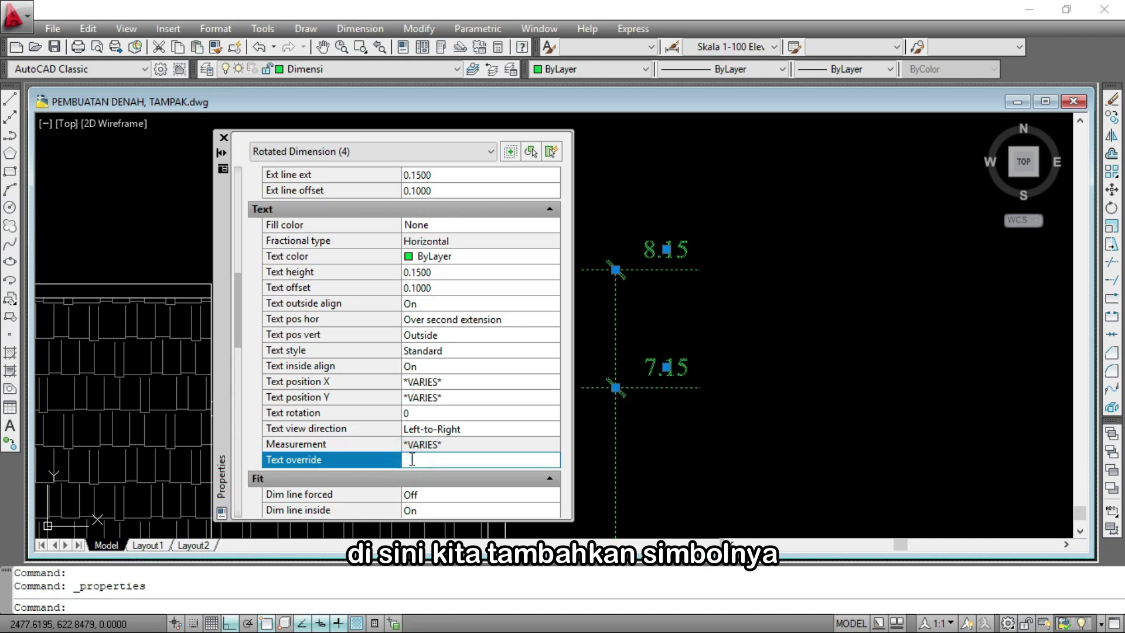
text(+)
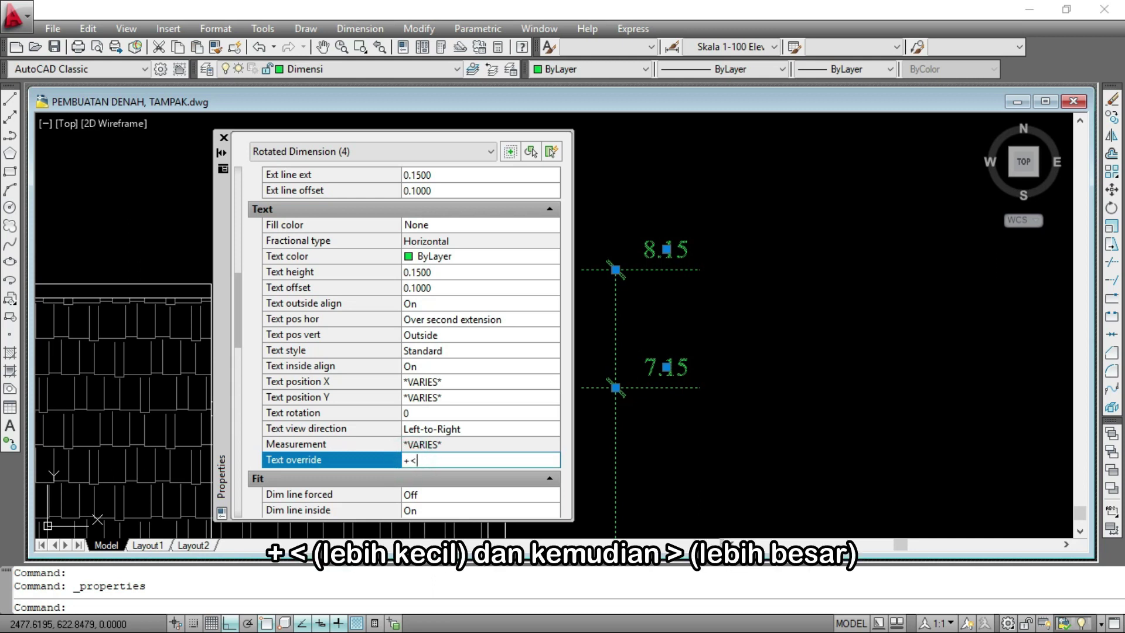
text(<>)
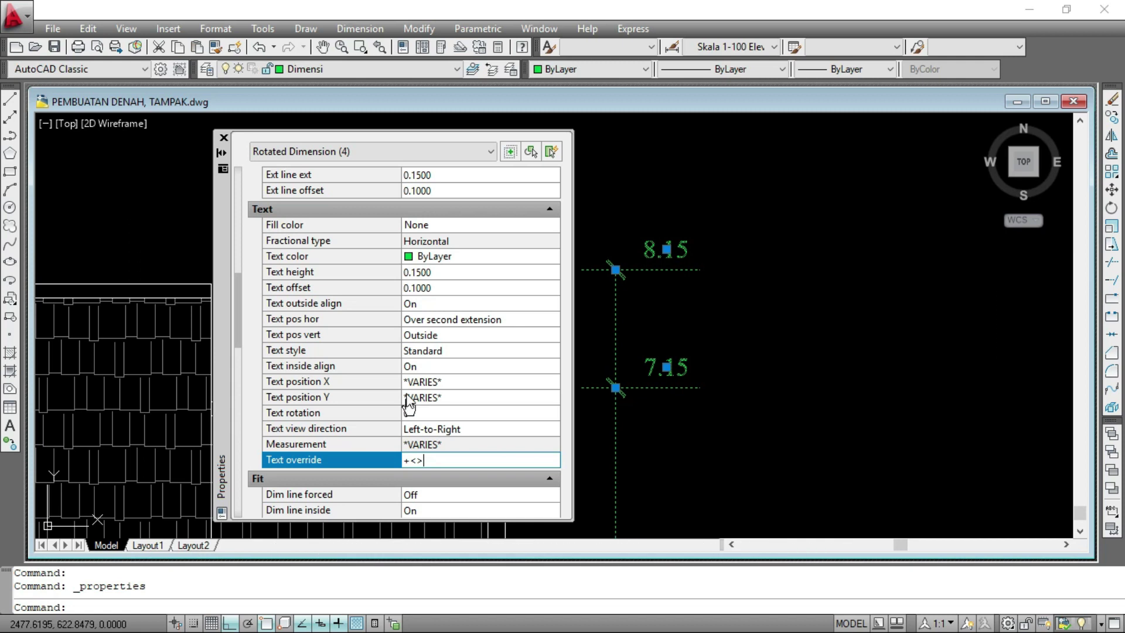
key(Return)
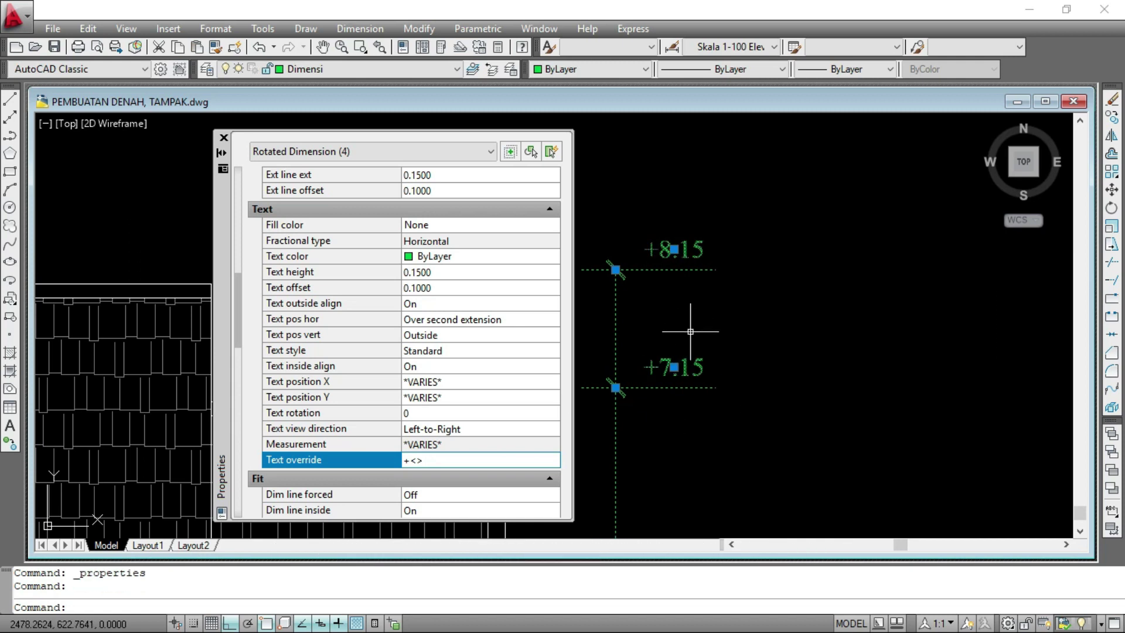
scroll(682, 323, up, 3)
scroll(651, 168, up, 3)
scroll(658, 197, down, 9)
scroll(660, 375, up, 4)
scroll(659, 345, down, 4)
scroll(646, 226, up, 2)
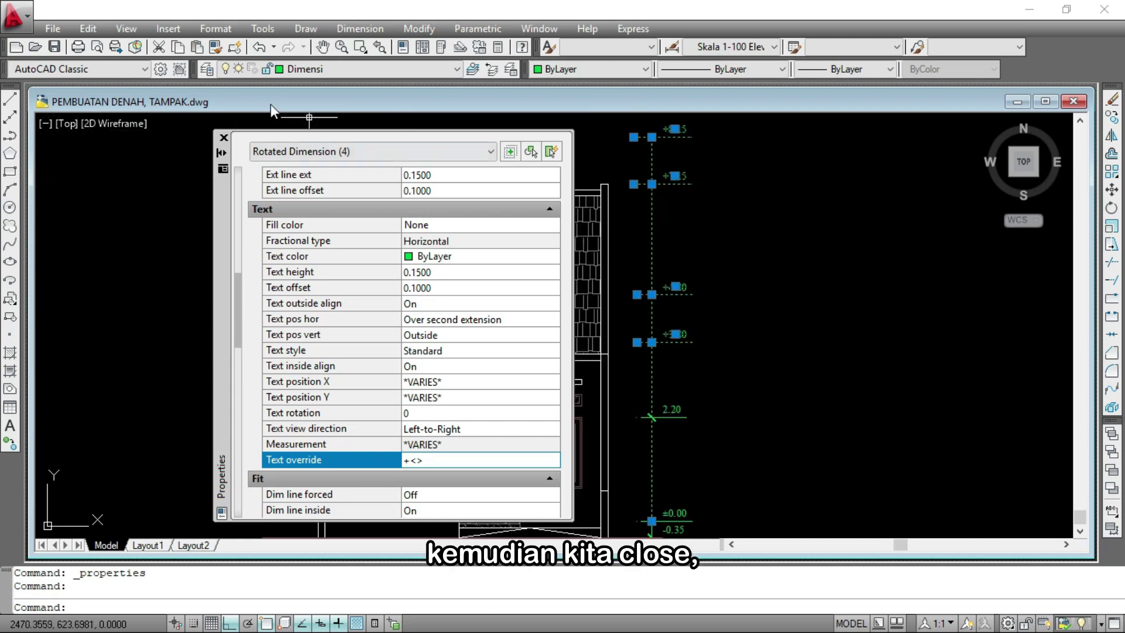
click(223, 137)
scroll(414, 180, down, 2)
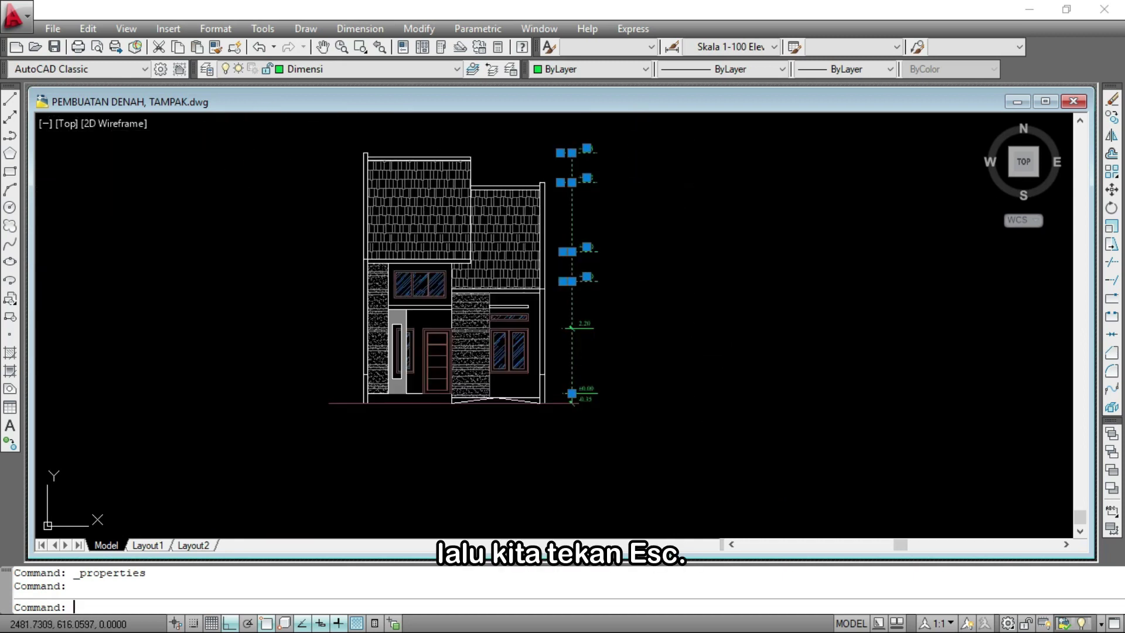
key(Escape)
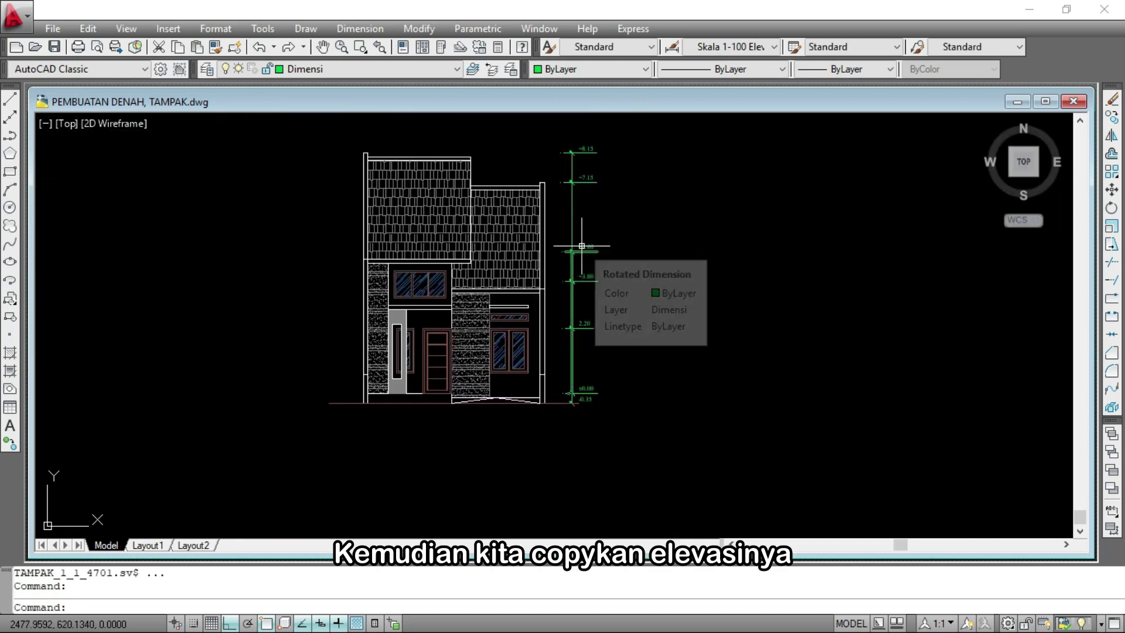
Copy all of the front elevation's level dimensions, based at their ground-line end, onto the rear elevation's ground line beside the building
scroll(580, 247, down, 6)
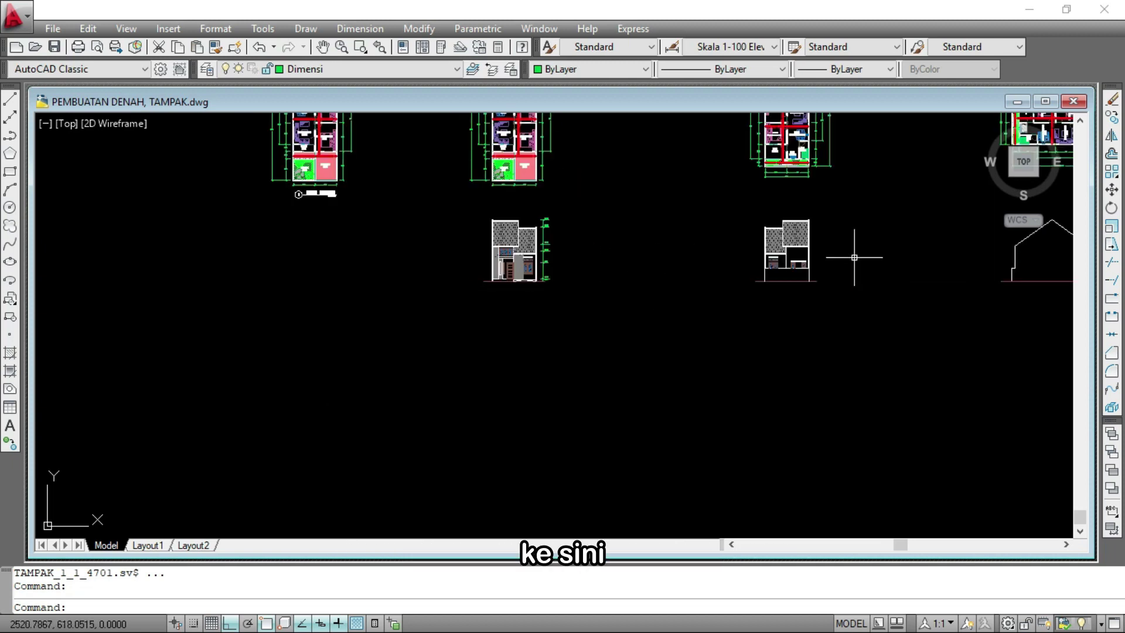
scroll(527, 377, up, 4)
scroll(572, 382, down, 2)
click(575, 394)
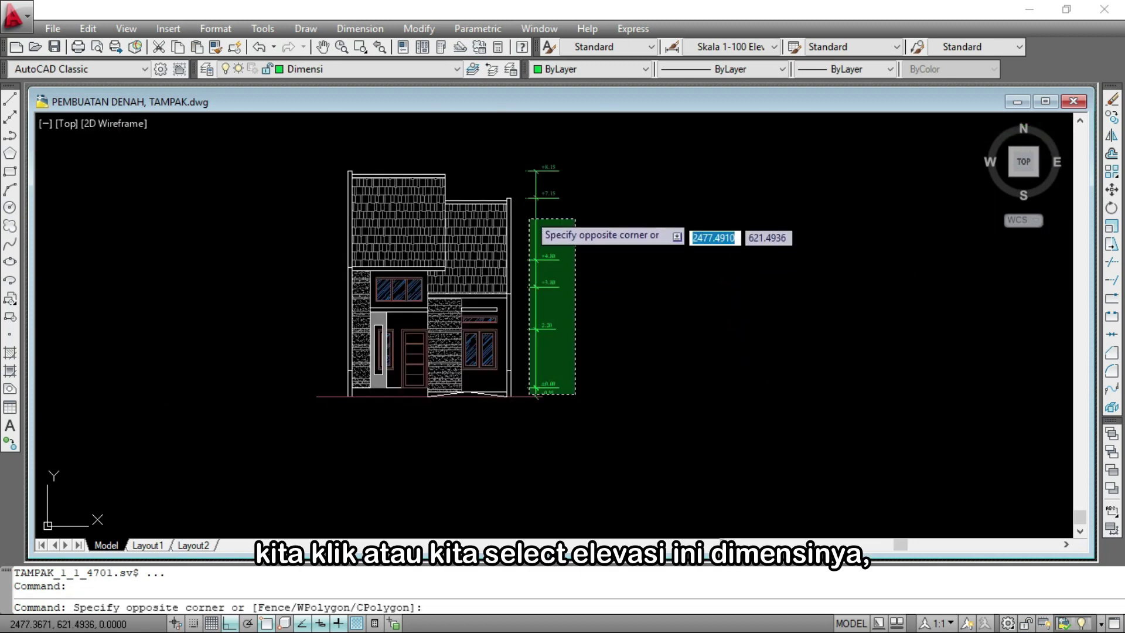
scroll(531, 166, up, 2)
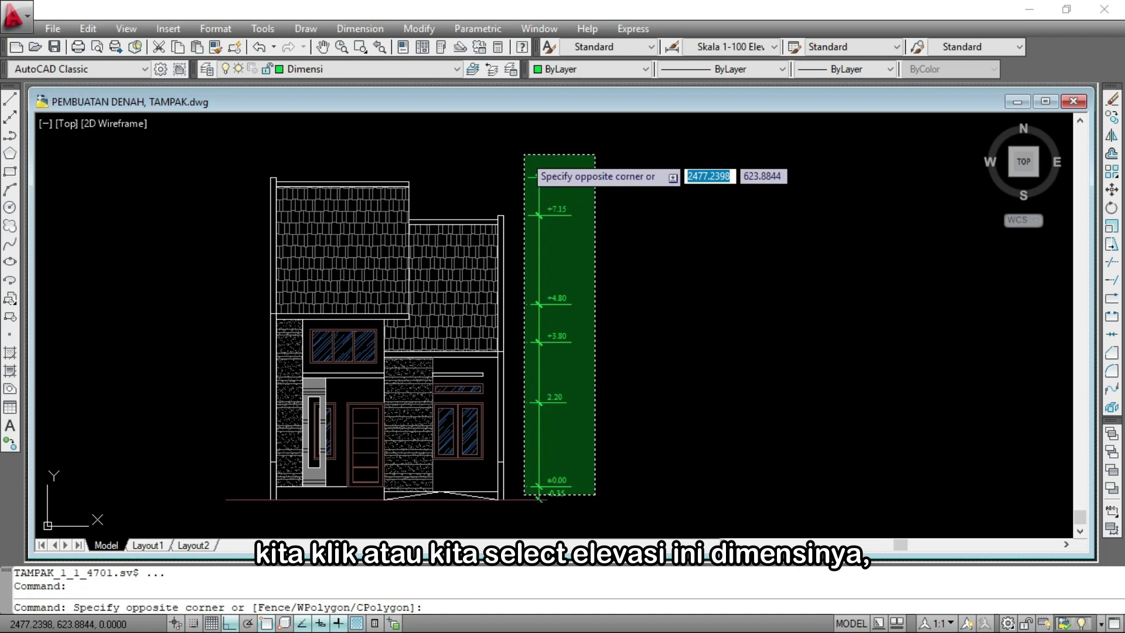
click(524, 155)
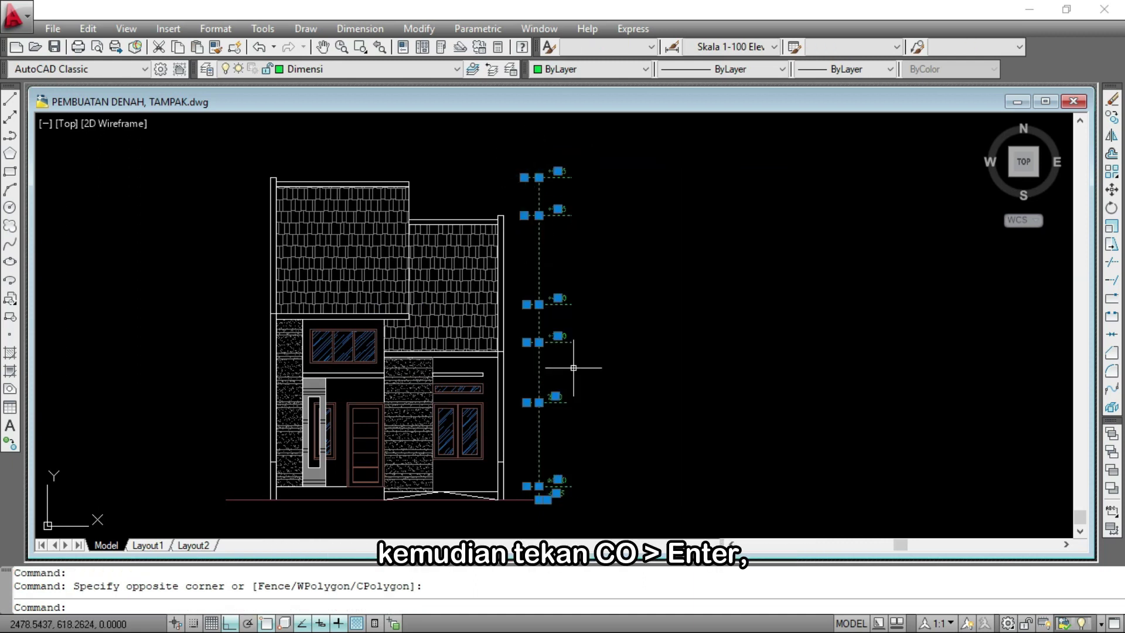
text(co)
key(Return)
scroll(489, 325, down, 2)
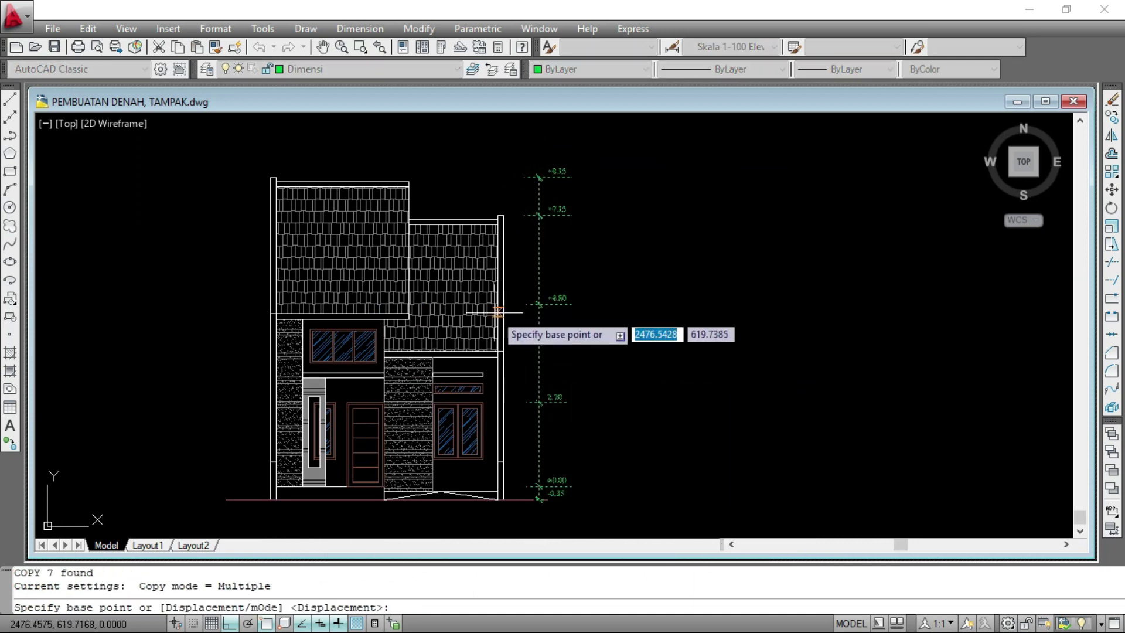
scroll(566, 455, up, 6)
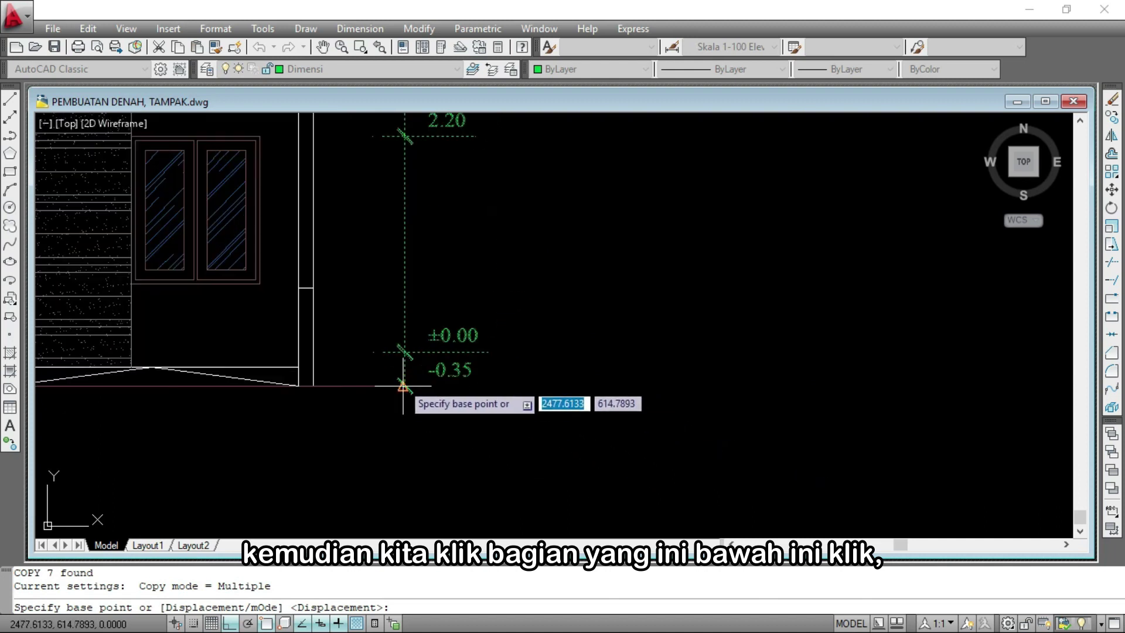
click(403, 386)
scroll(404, 390, down, 5)
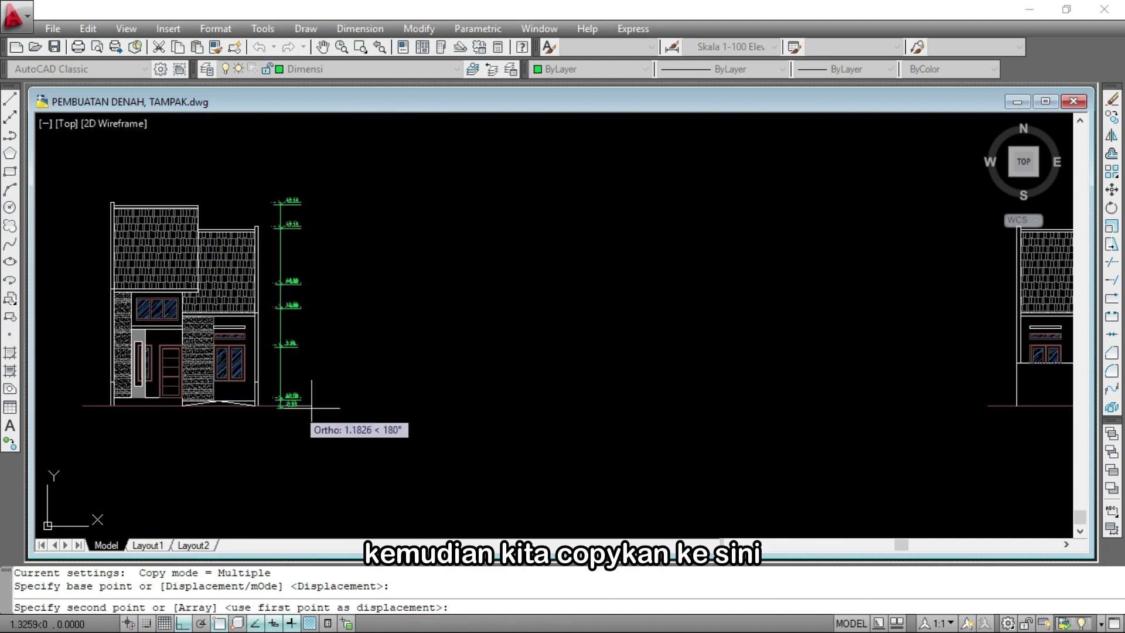
scroll(754, 447, down, 2)
scroll(658, 377, up, 5)
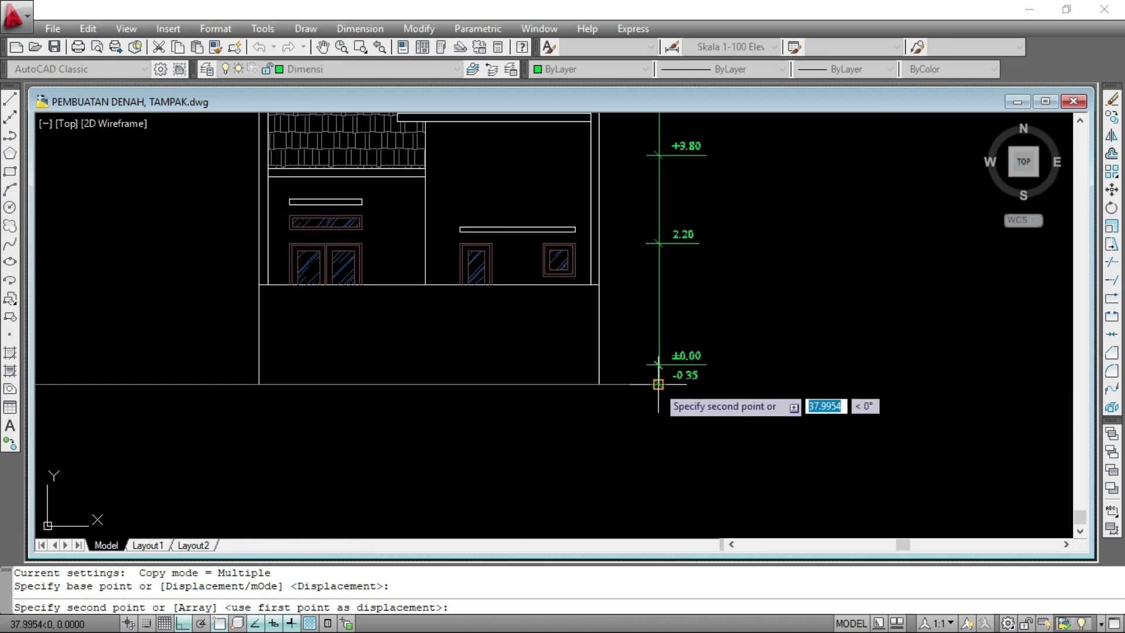
click(658, 377)
Place two more copies of the level dimensions on the ground lines beside the two side elevations, and finish copying
scroll(548, 417, down, 4)
scroll(537, 391, up, 3)
scroll(536, 392, up, 3)
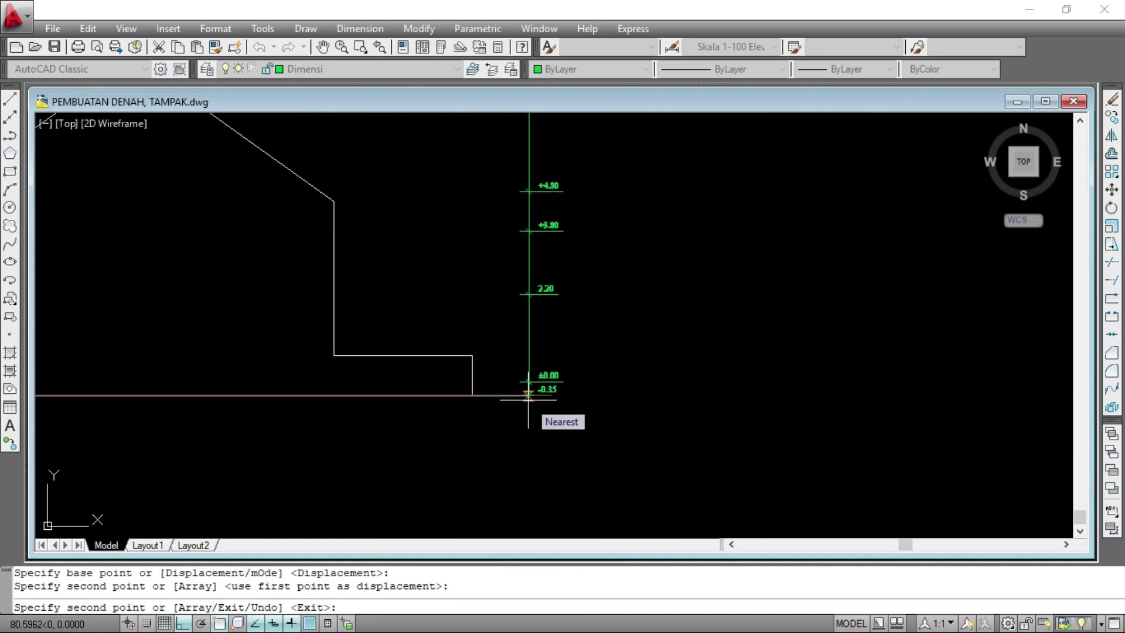
click(529, 396)
scroll(529, 396, down, 7)
scroll(610, 394, up, 6)
scroll(535, 422, up, 3)
click(503, 441)
scroll(589, 414, down, 6)
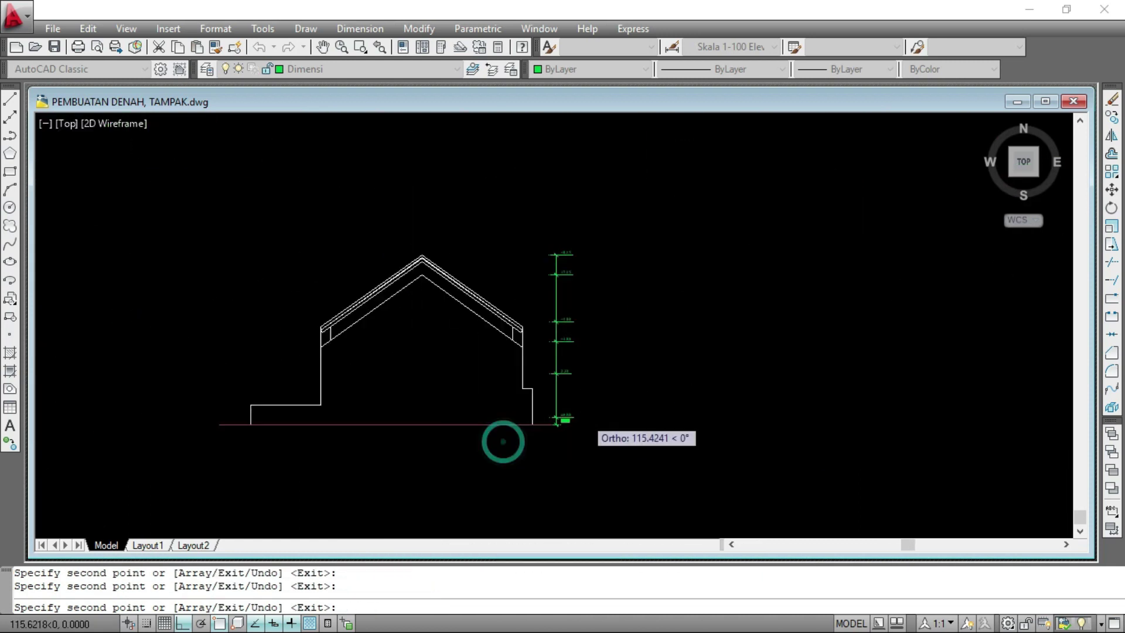
key(Escape)
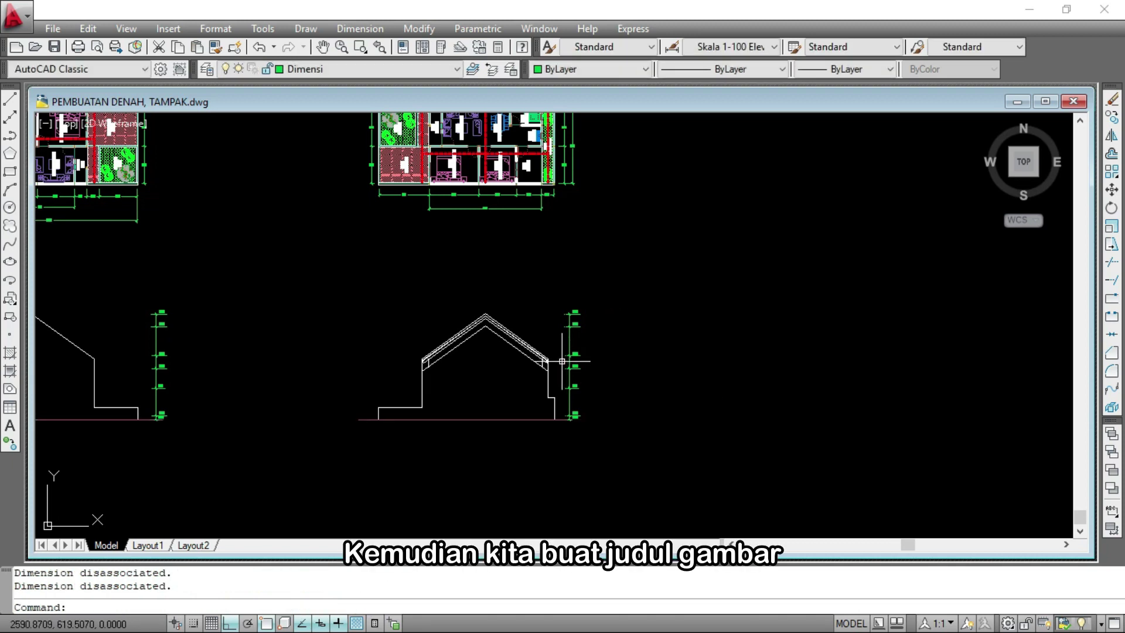
Copy the floor plan's DENAH RENCANA title, based where its circle meets the line, to below the front elevation with Ortho off
scroll(570, 348, down, 2)
scroll(569, 348, up, 2)
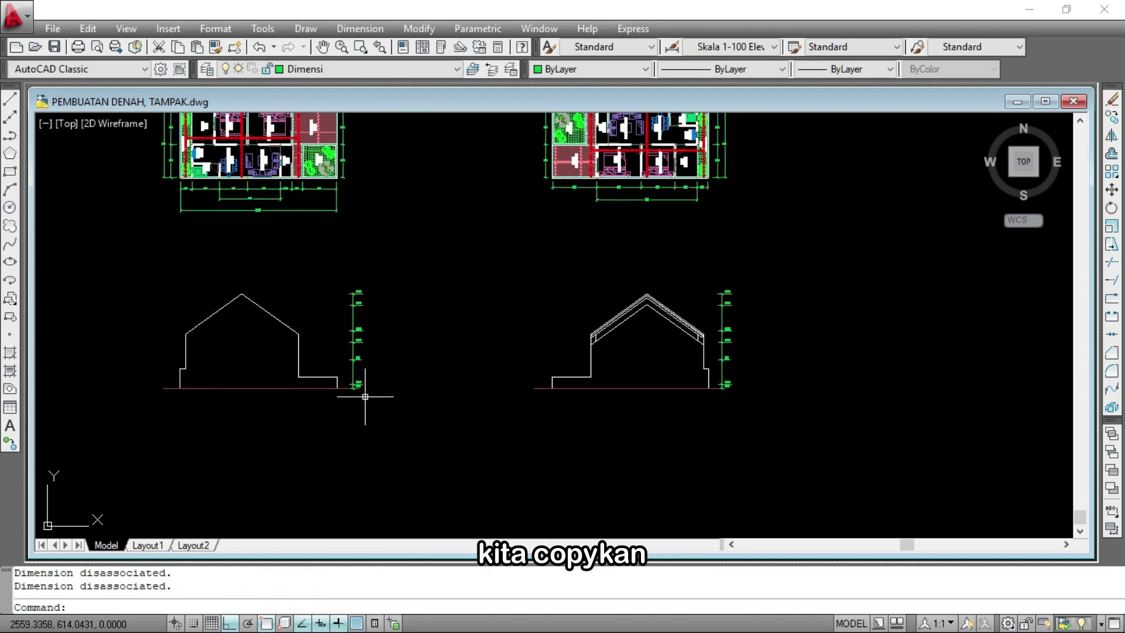
scroll(360, 396, down, 4)
scroll(89, 341, down, 2)
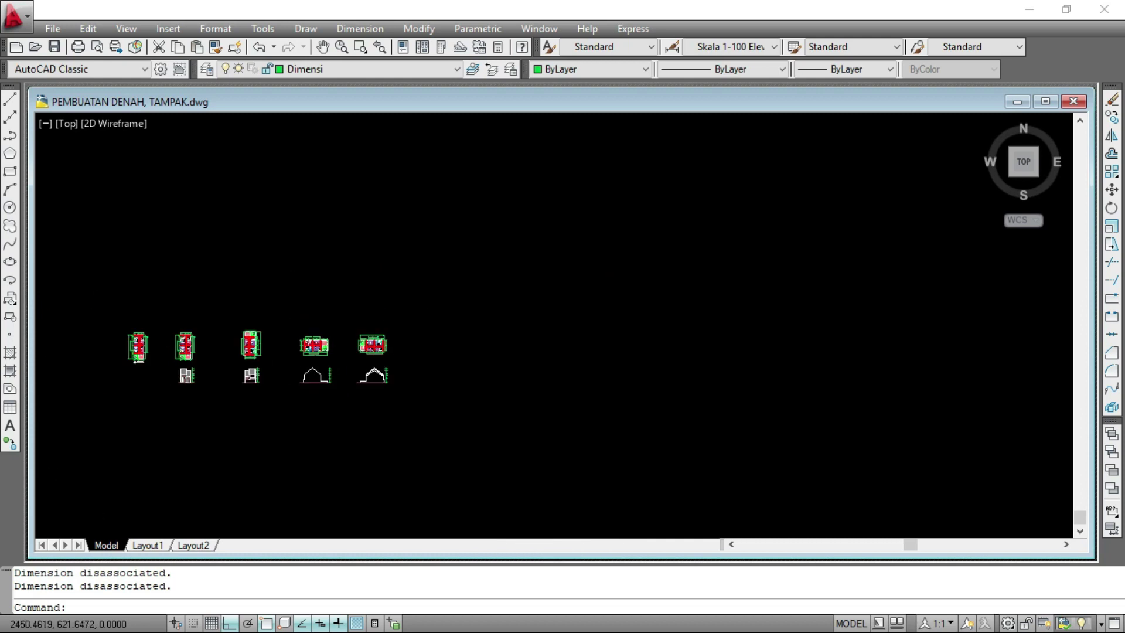
scroll(351, 356, up, 8)
click(580, 406)
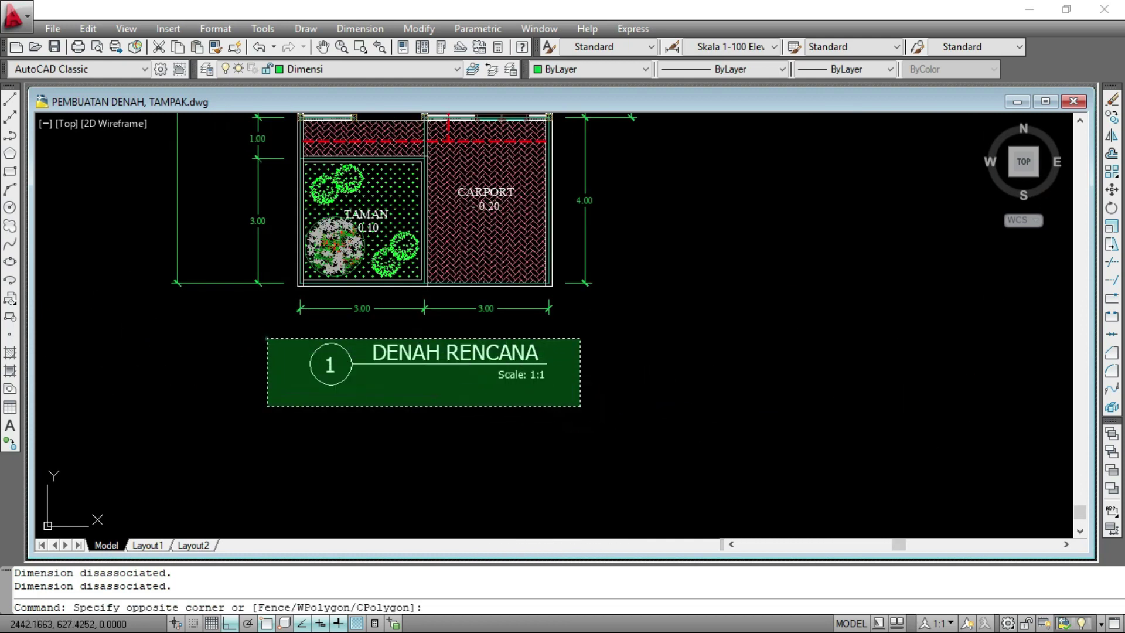
click(265, 337)
text(co)
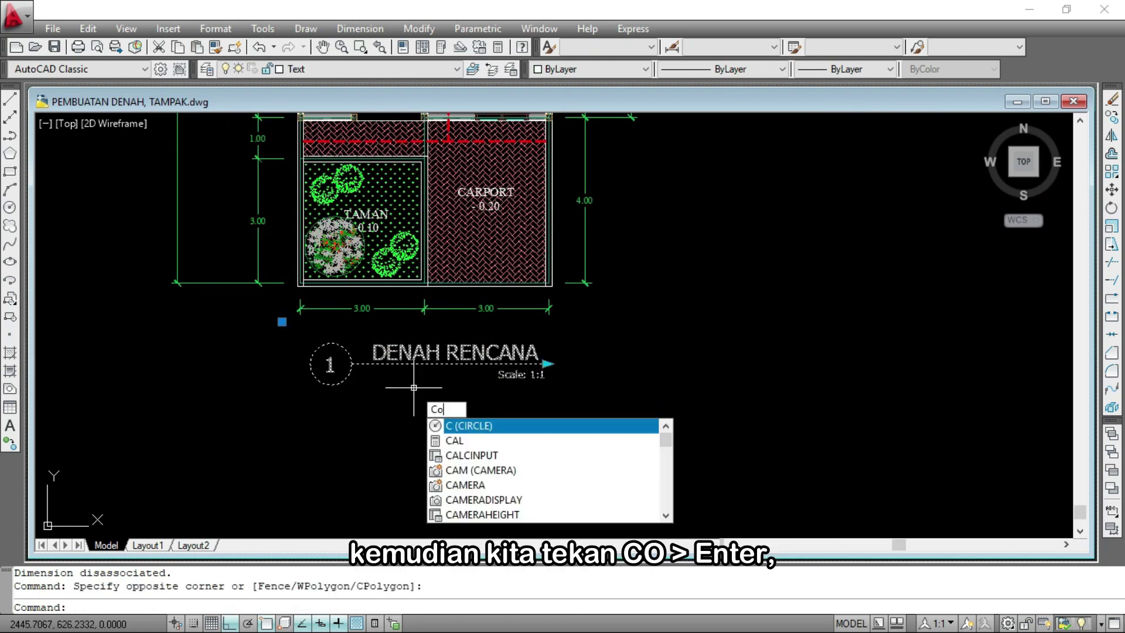
key(Return)
scroll(313, 363, up, 2)
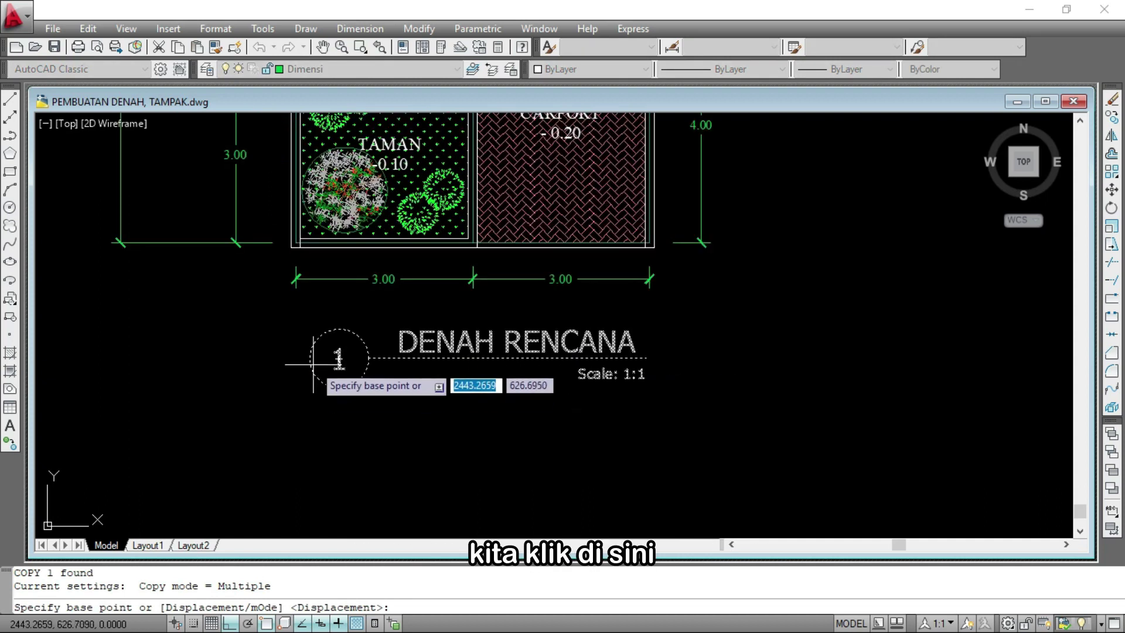
click(351, 358)
scroll(363, 359, down, 5)
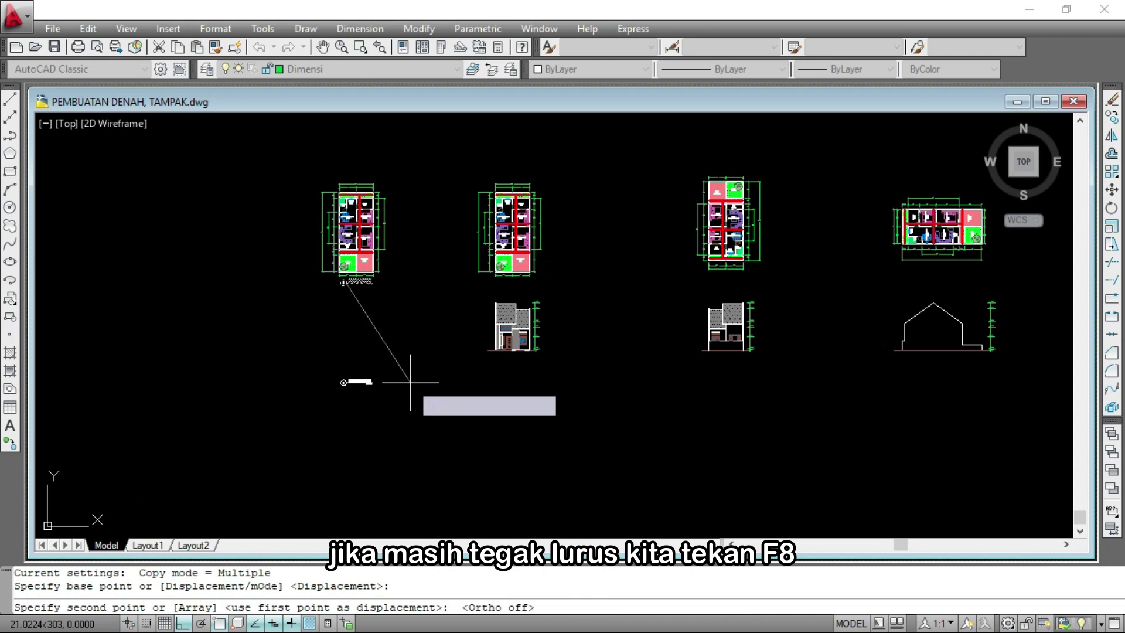
scroll(498, 363, up, 6)
click(486, 301)
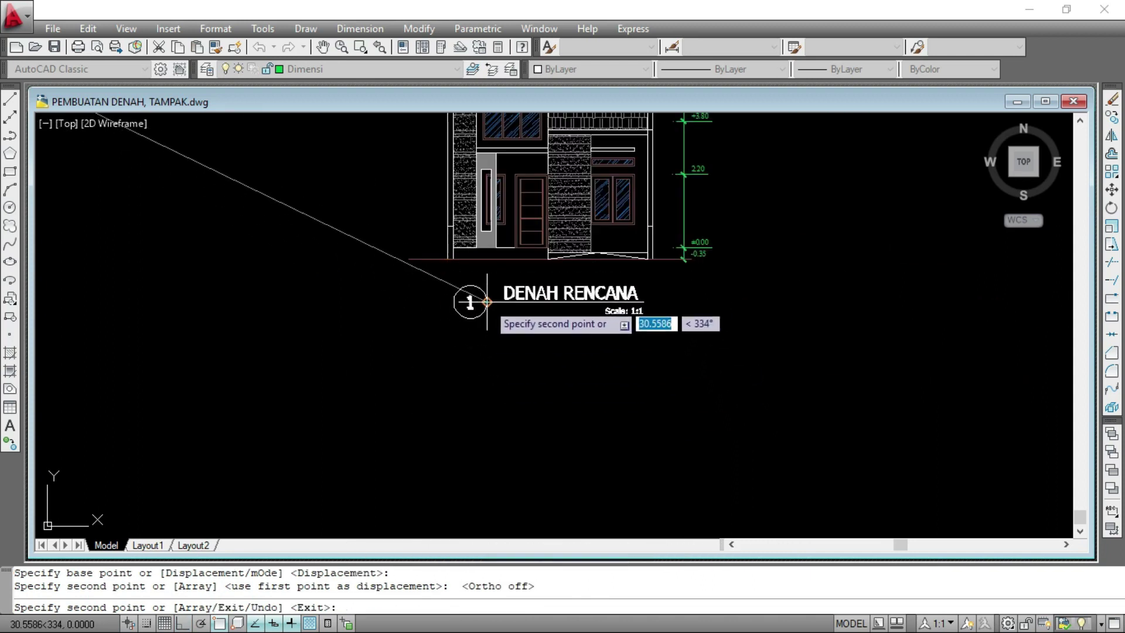
Place another copy of the DENAH RENCANA title centred below the rear elevation
scroll(490, 311, down, 5)
scroll(557, 319, up, 6)
click(504, 309)
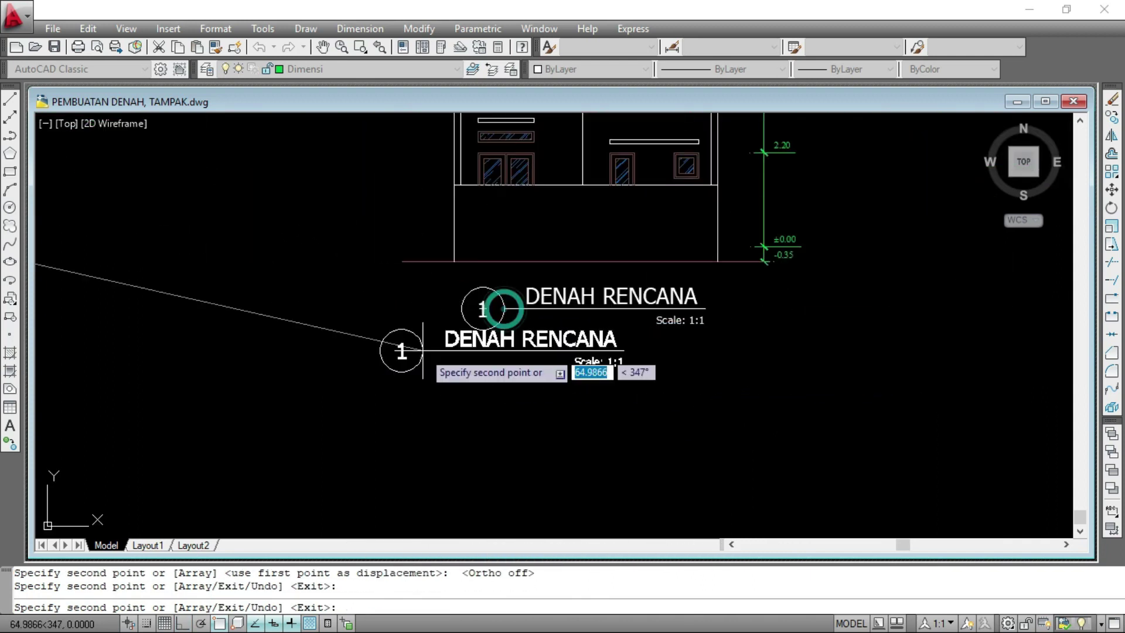
Place two more copies of the DENAH RENCANA title below the two side elevations and finish copying
scroll(423, 350, down, 6)
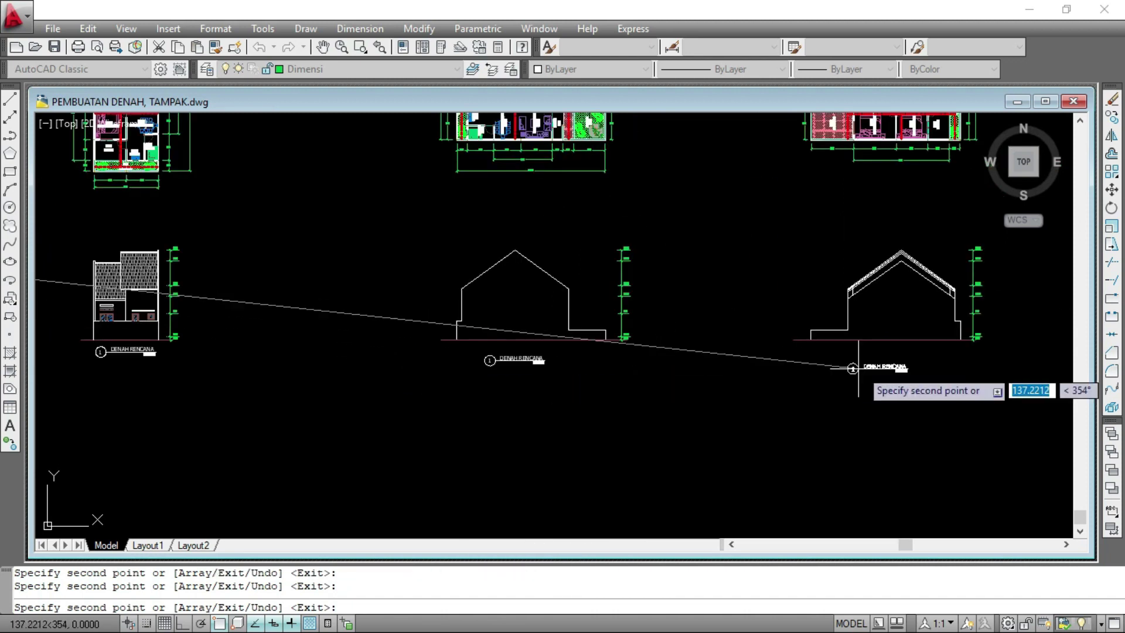
click(877, 358)
key(Escape)
scroll(643, 386, down, 5)
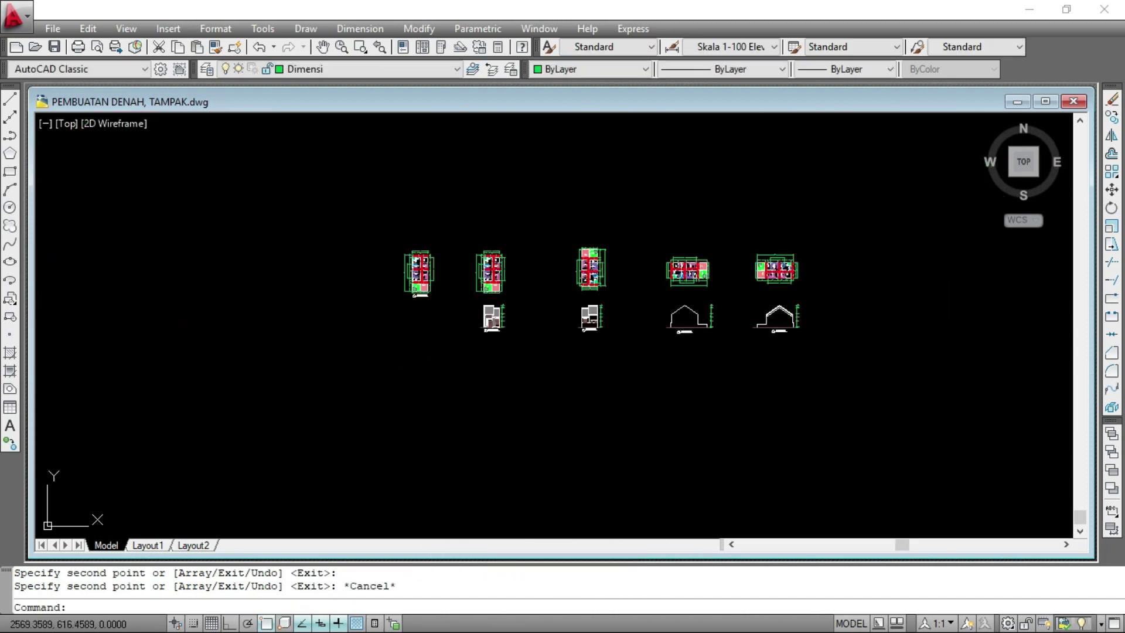
Set the view number of the title below the front elevation to 2
scroll(495, 308, up, 2)
scroll(441, 335, up, 8)
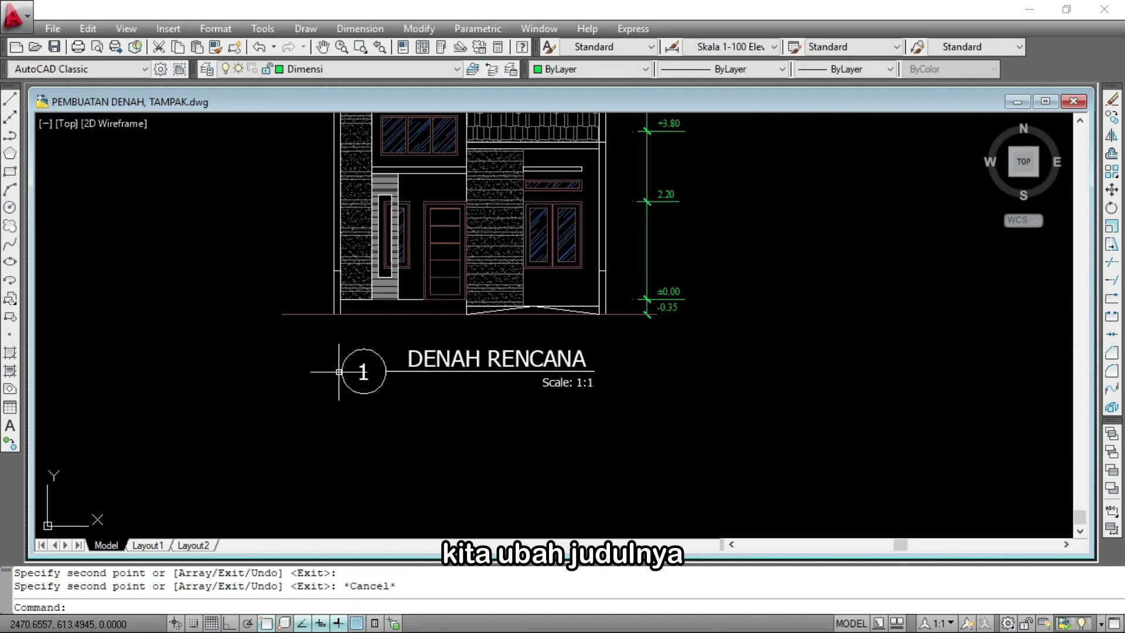
double_click(445, 351)
click(476, 368)
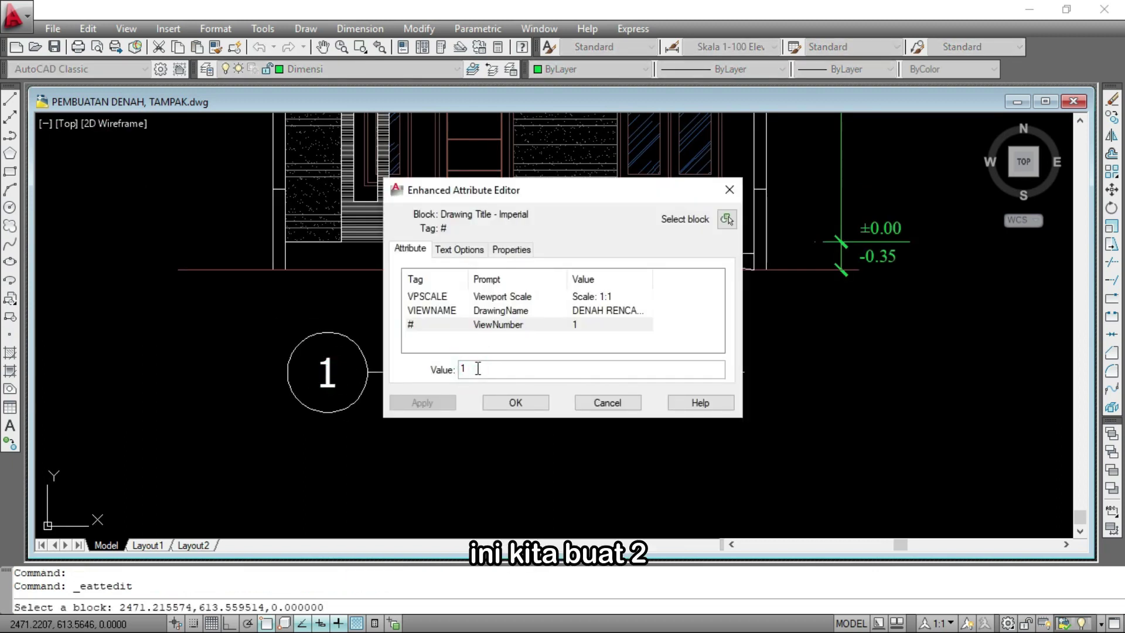
text(2)
click(518, 404)
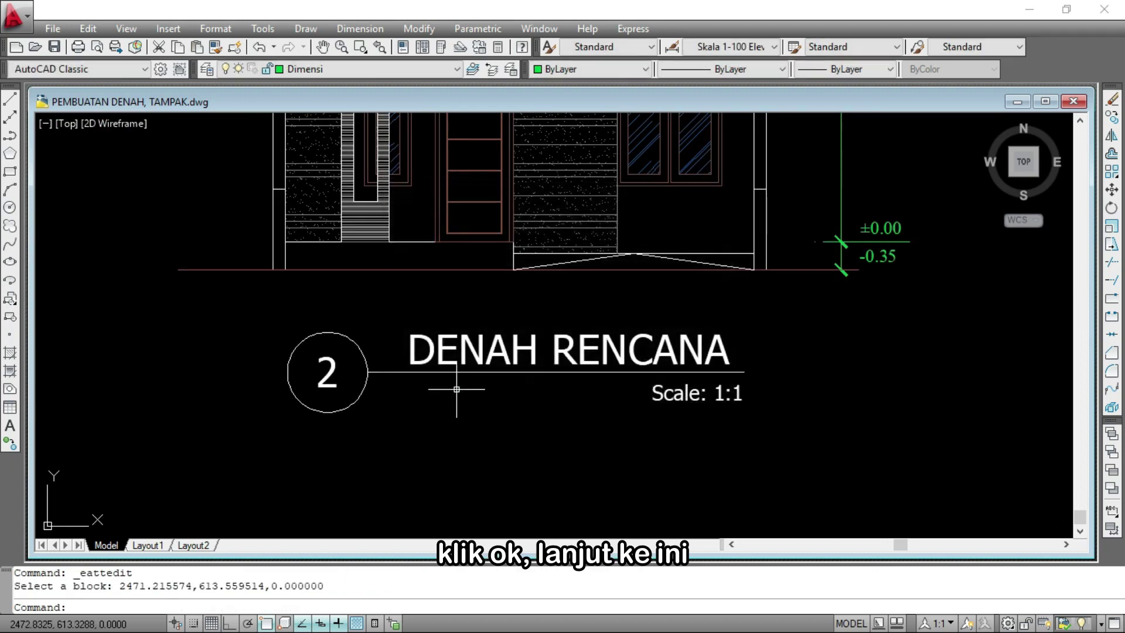
Rename the front elevation's drawing title to TAMPAK DEPAN
double_click(497, 350)
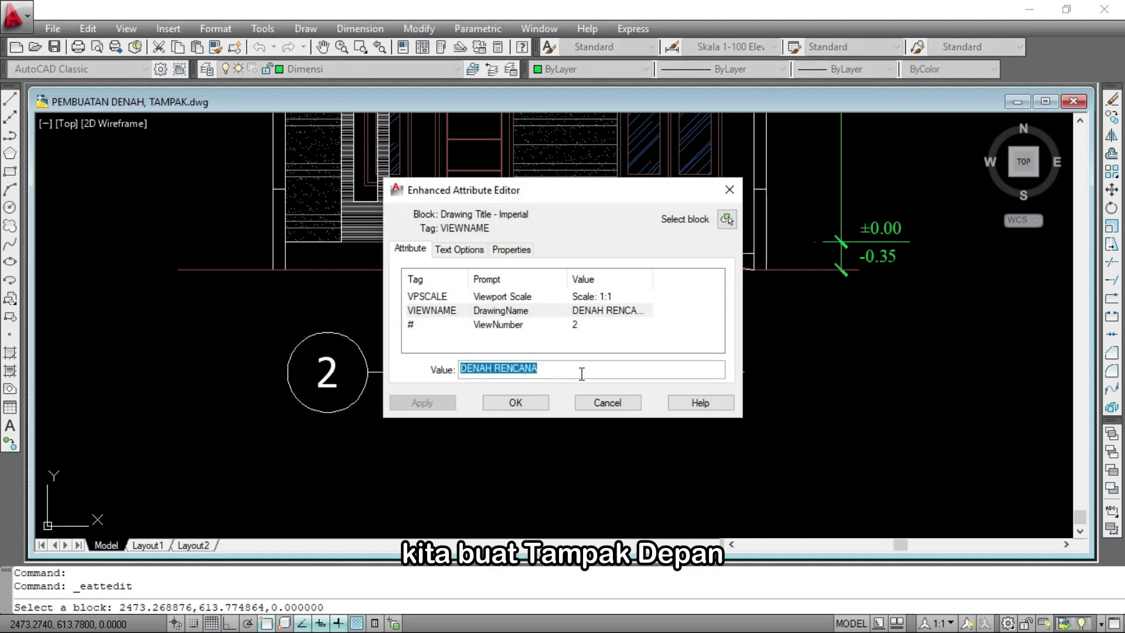
key(Caps_Lock)
text(TAMPAK DEPAN)
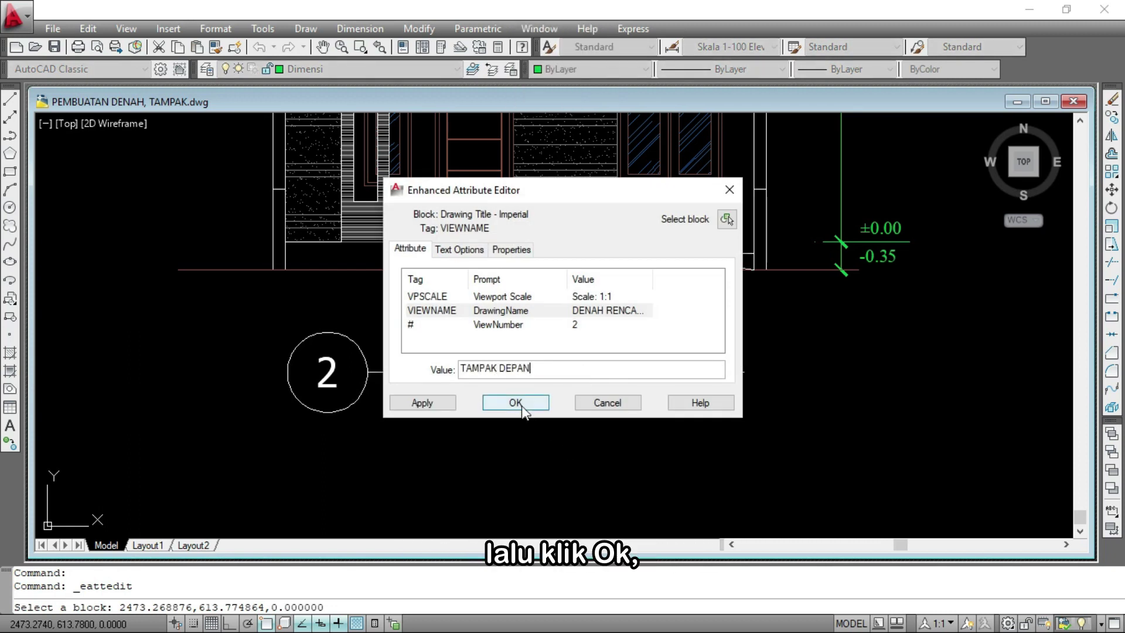
click(516, 403)
scroll(648, 284, down, 5)
Set the view number of the title below the rear elevation to 3
scroll(327, 369, up, 8)
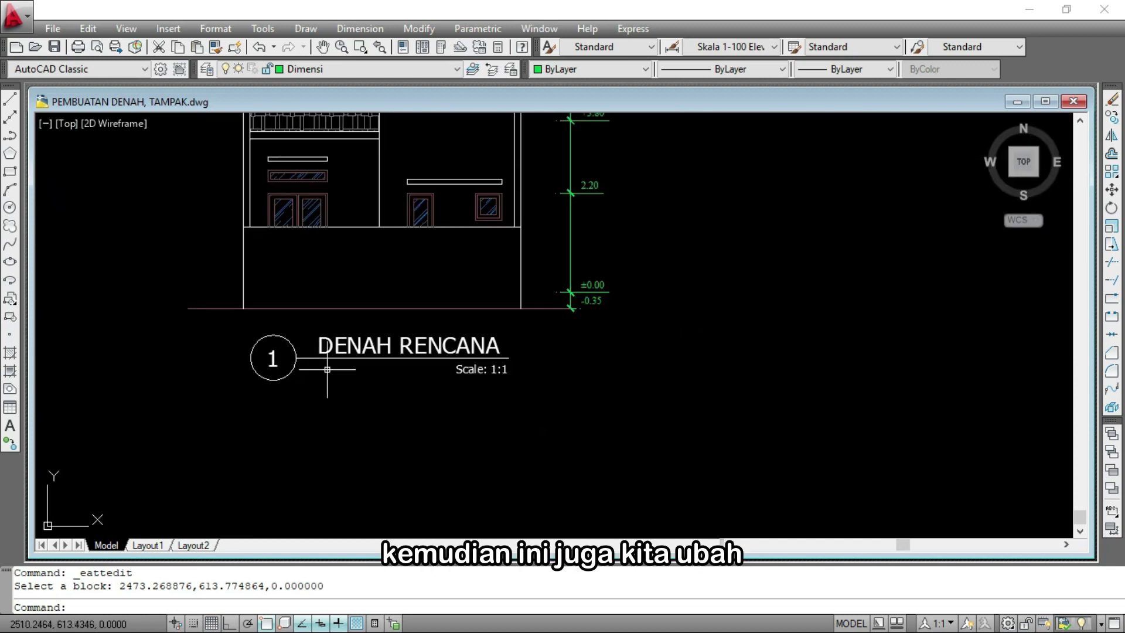
scroll(261, 352, up, 5)
click(299, 368)
double_click(295, 373)
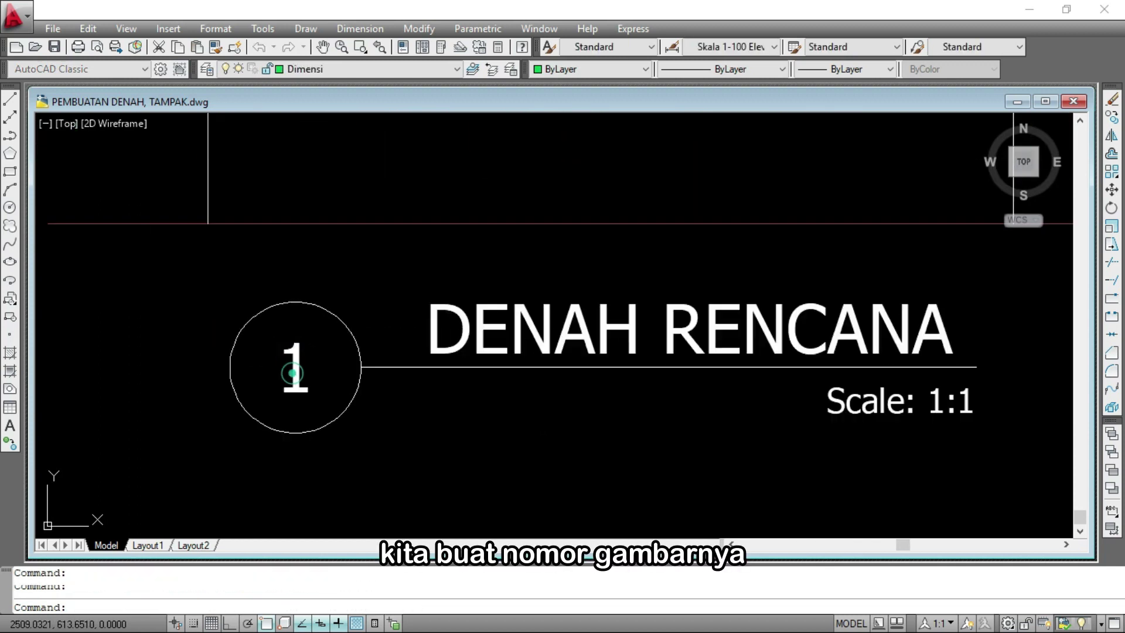
text(3)
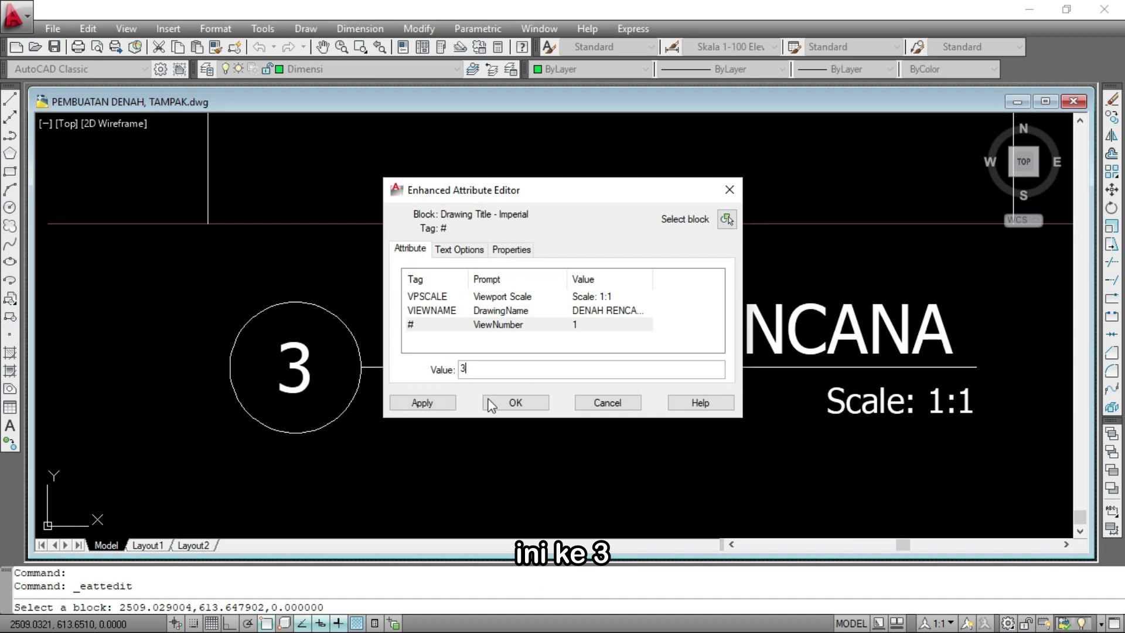
click(490, 404)
Rename the rear elevation's drawing title to TAMPAK BELAKANG
double_click(535, 348)
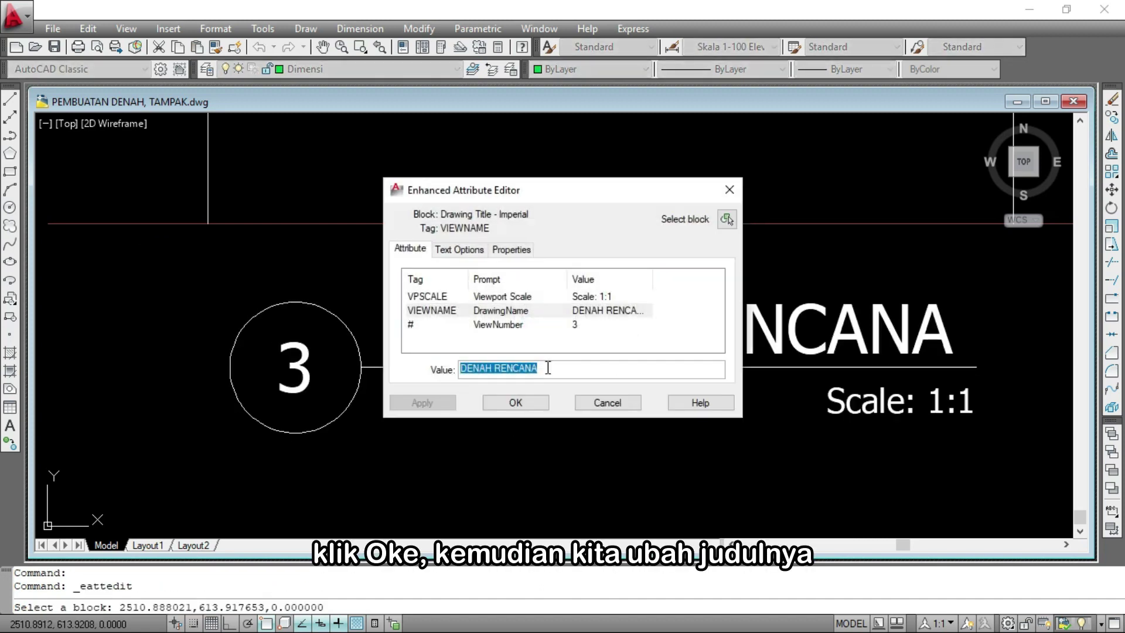
key(BackSpace)
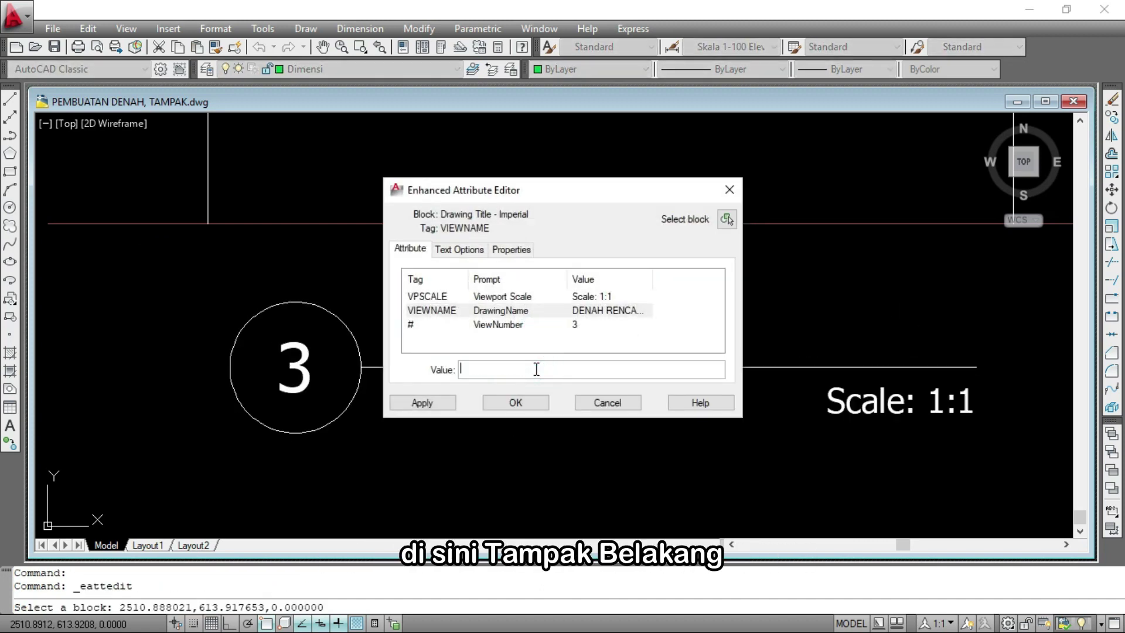
text(TAMPAK)
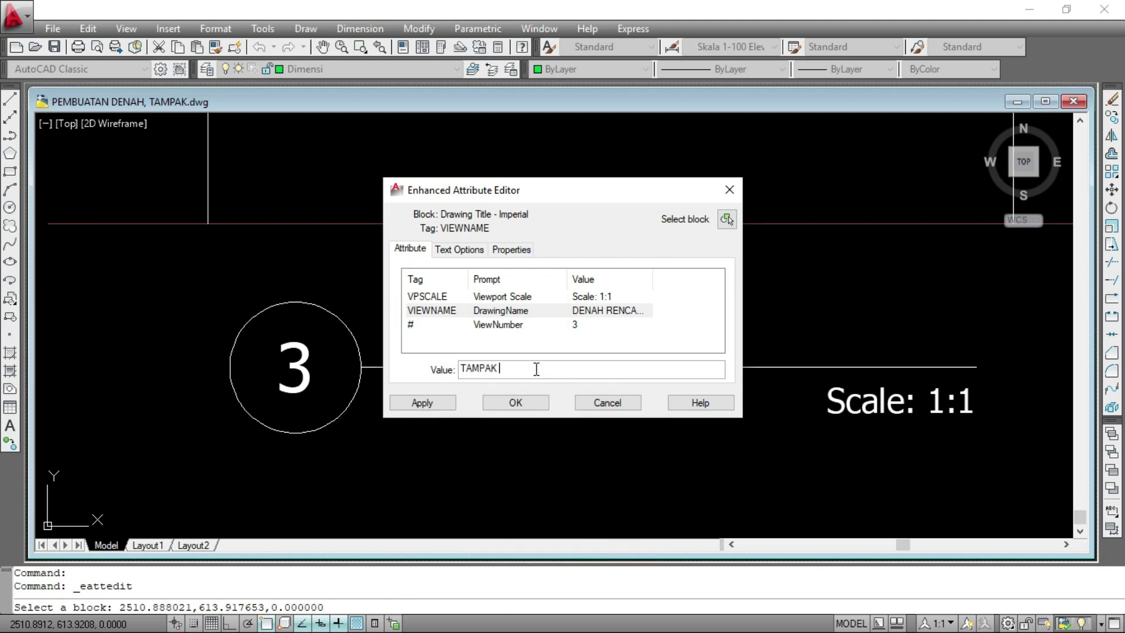
text( BELAKANG)
click(516, 402)
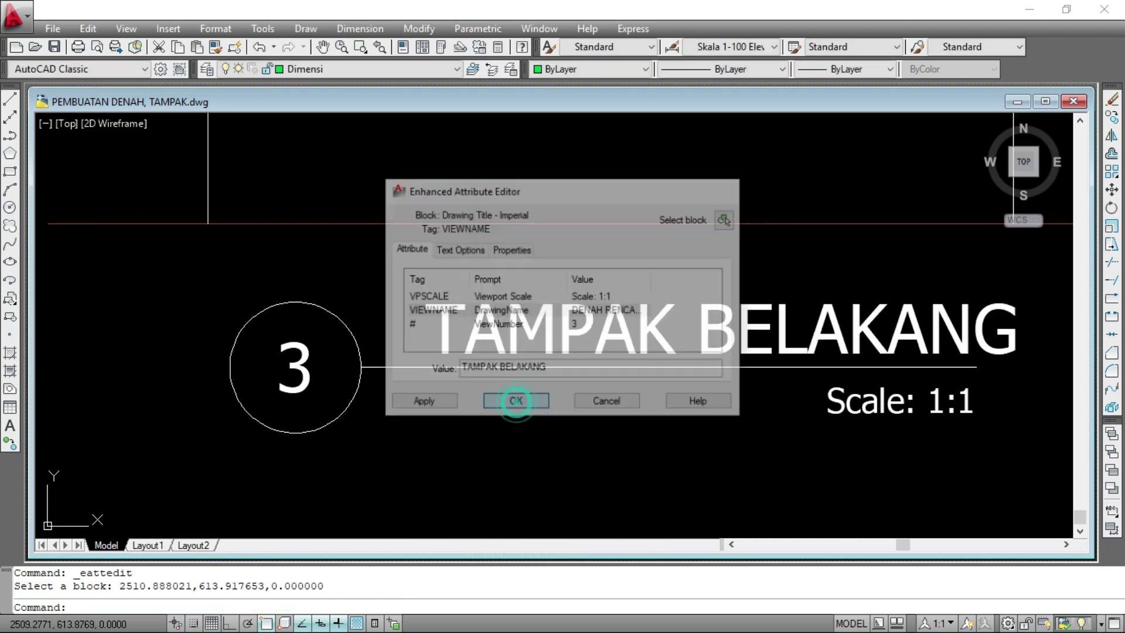
scroll(482, 354, down, 8)
Set the view number of the title below the plain-outline side elevation to 4
scroll(608, 384, up, 2)
scroll(608, 384, up, 6)
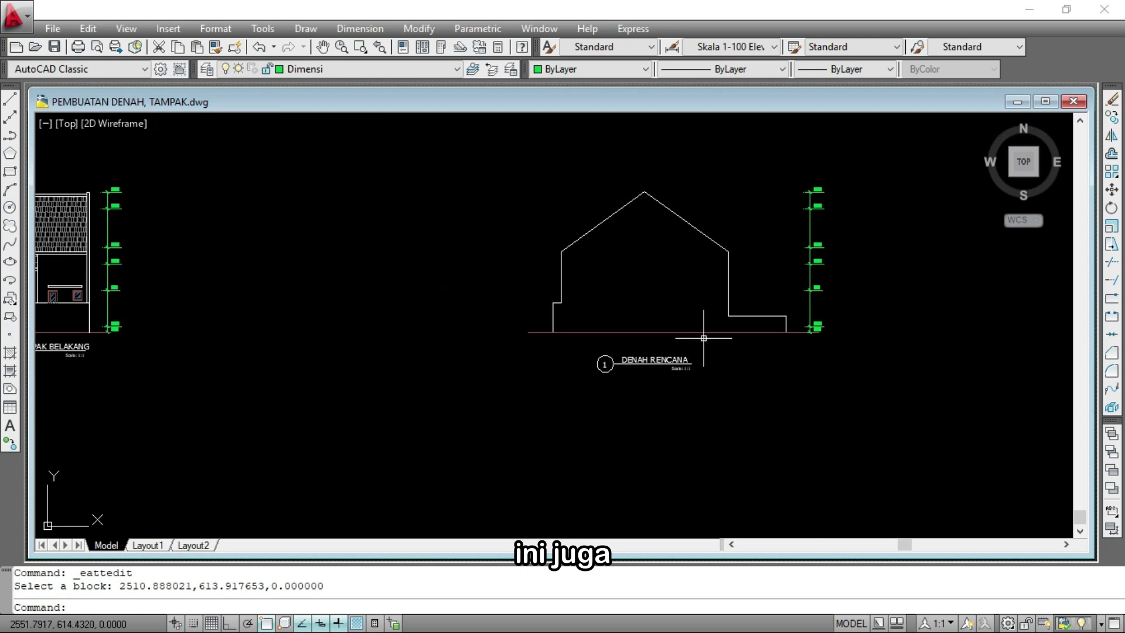
double_click(421, 430)
key(BackSpace)
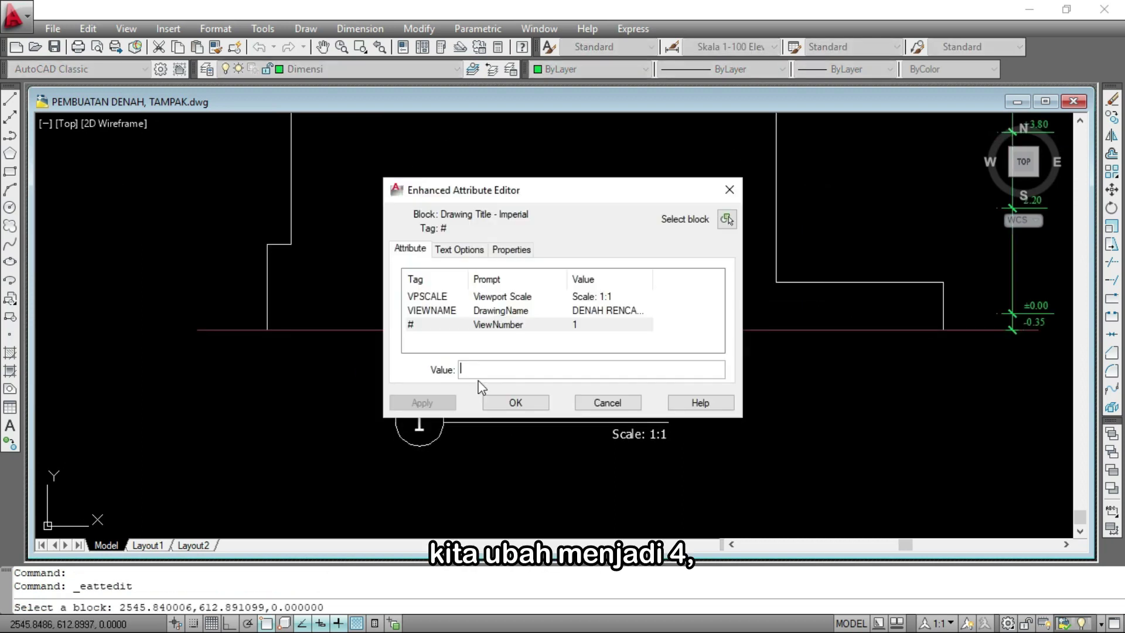
text(4)
click(515, 403)
scroll(594, 372, down, 6)
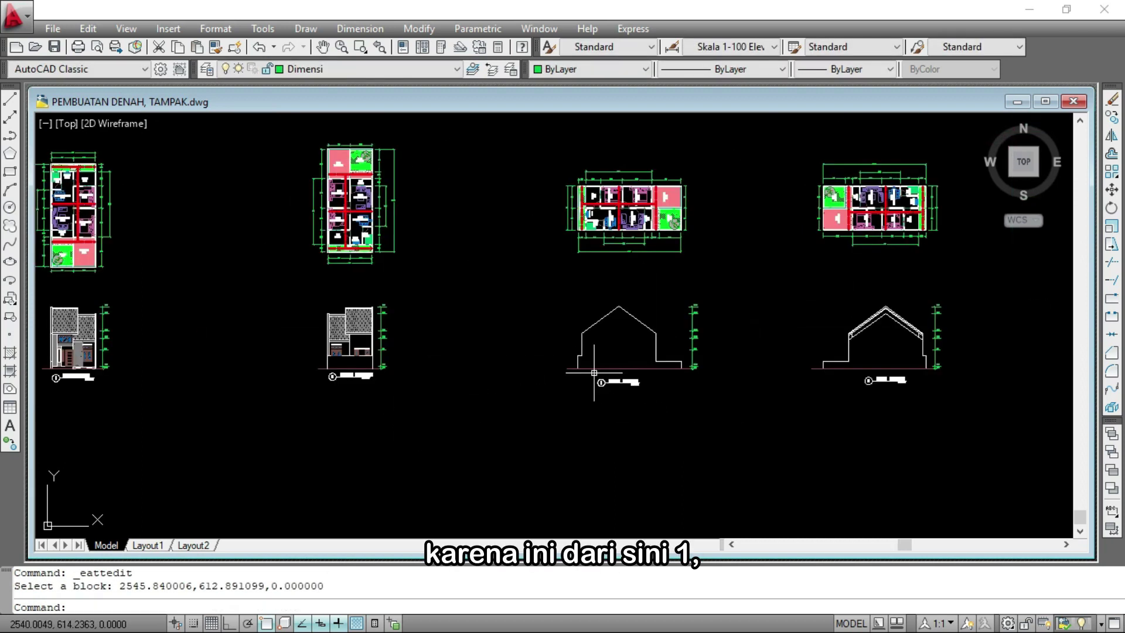
Rename the drawing title of view 4 to TAMPAK SAMPING KIRI
scroll(650, 382, down, 4)
scroll(382, 336, up, 10)
scroll(350, 374, down, 5)
scroll(656, 498, up, 5)
scroll(641, 484, down, 5)
scroll(615, 399, up, 3)
scroll(591, 382, down, 3)
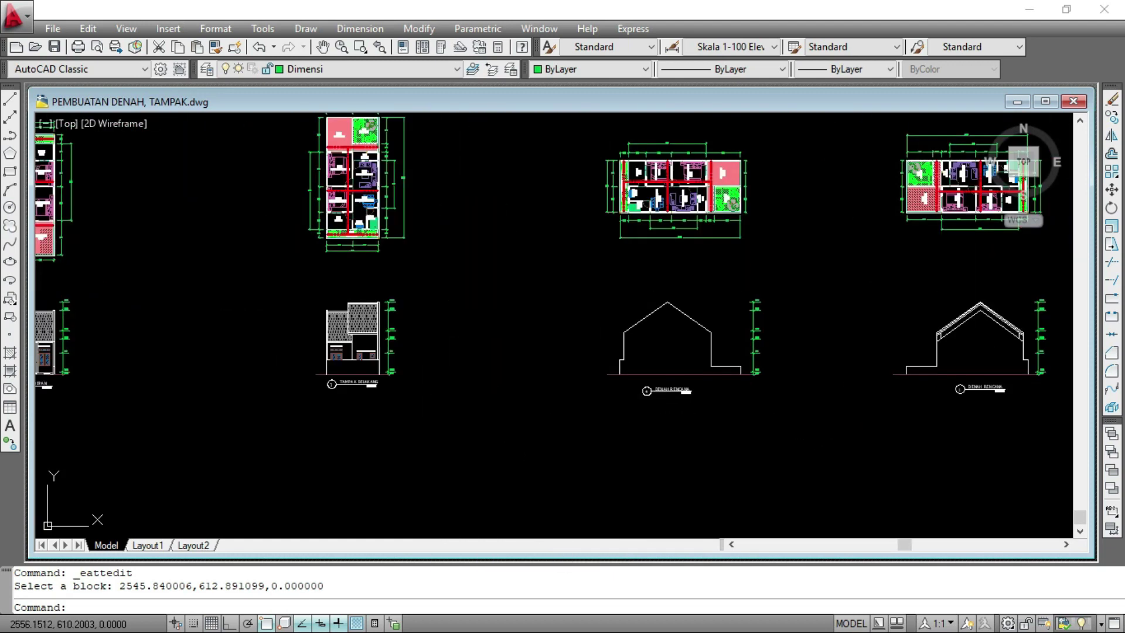
scroll(591, 382, up, 6)
double_click(591, 382)
key(BackSpace)
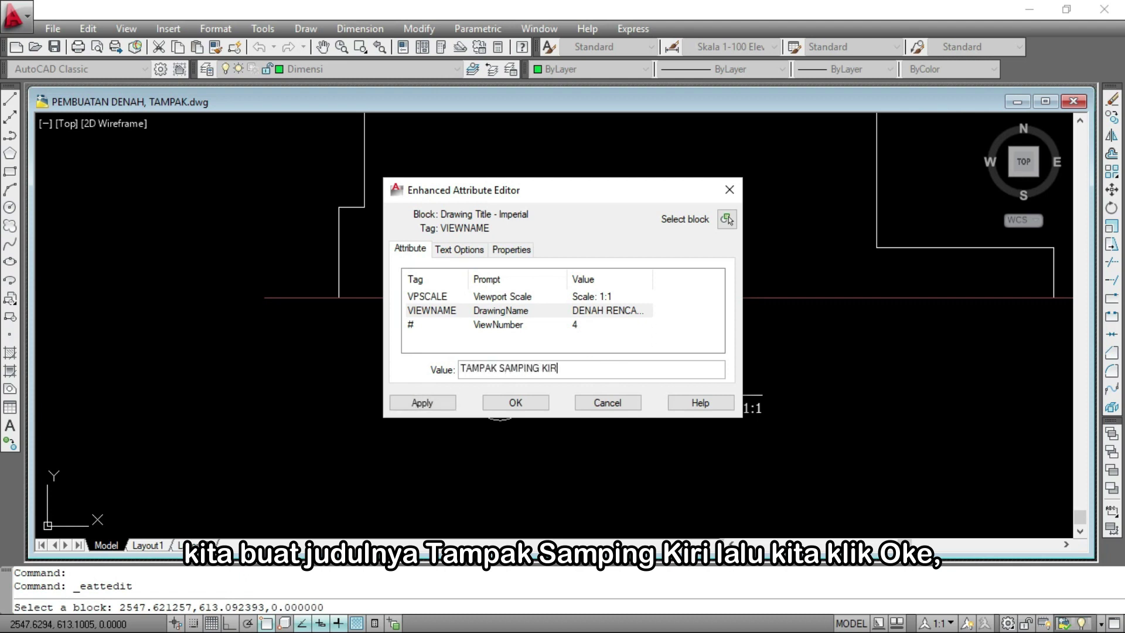
click(516, 402)
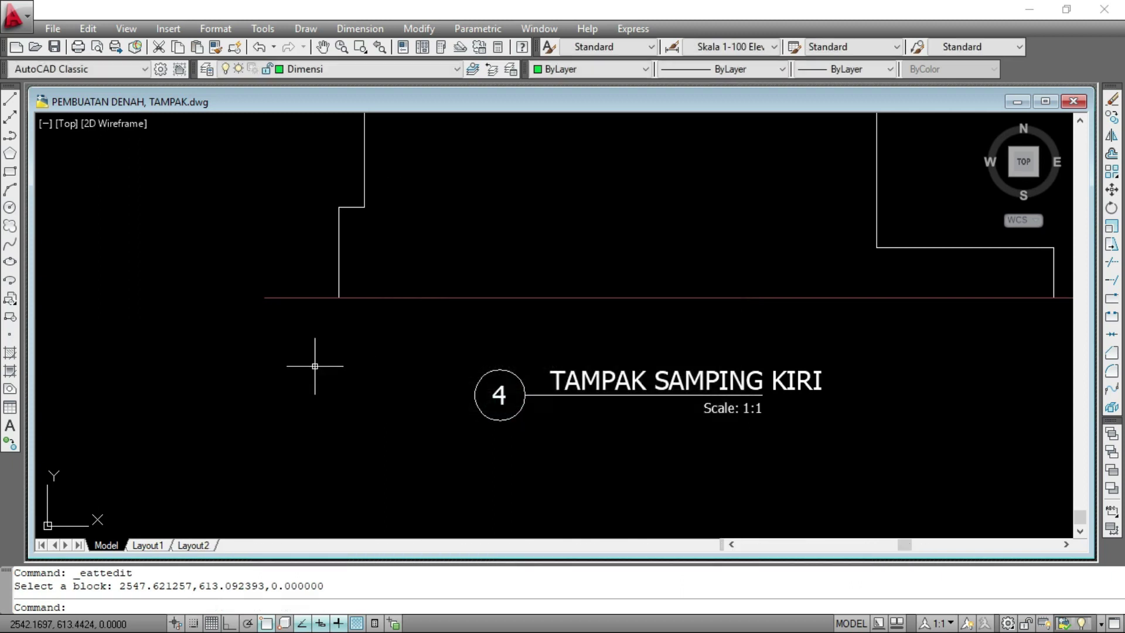
Stretch the TAMPAK SAMPING KIRI title line to the end of its text
scroll(434, 349, up, 3)
click(415, 329)
click(420, 328)
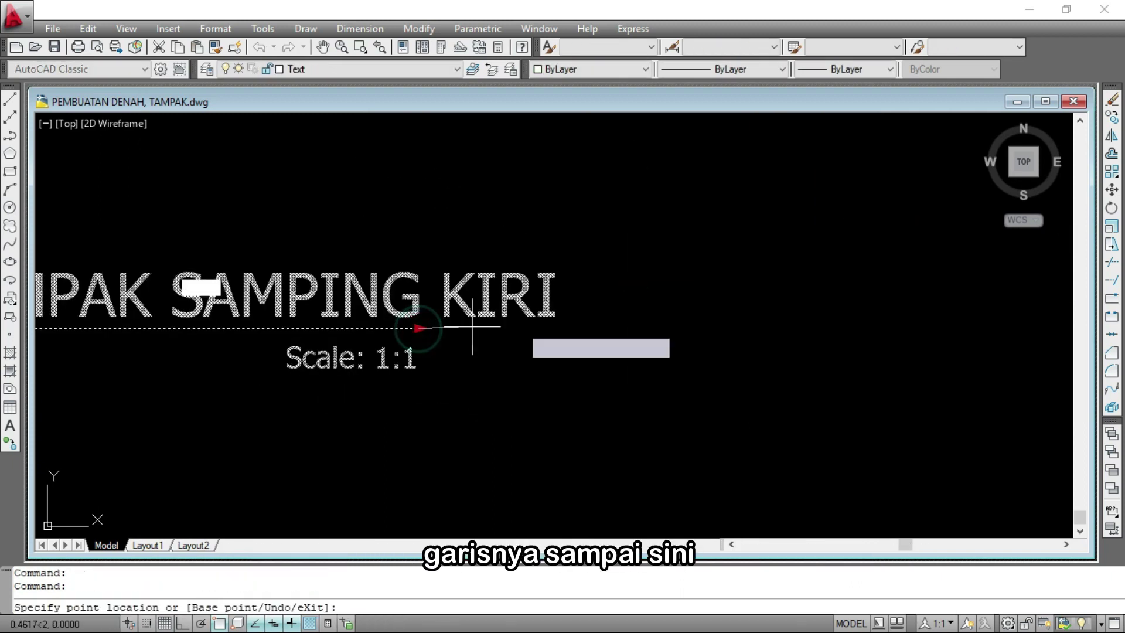
key(Escape)
scroll(364, 339, down, 5)
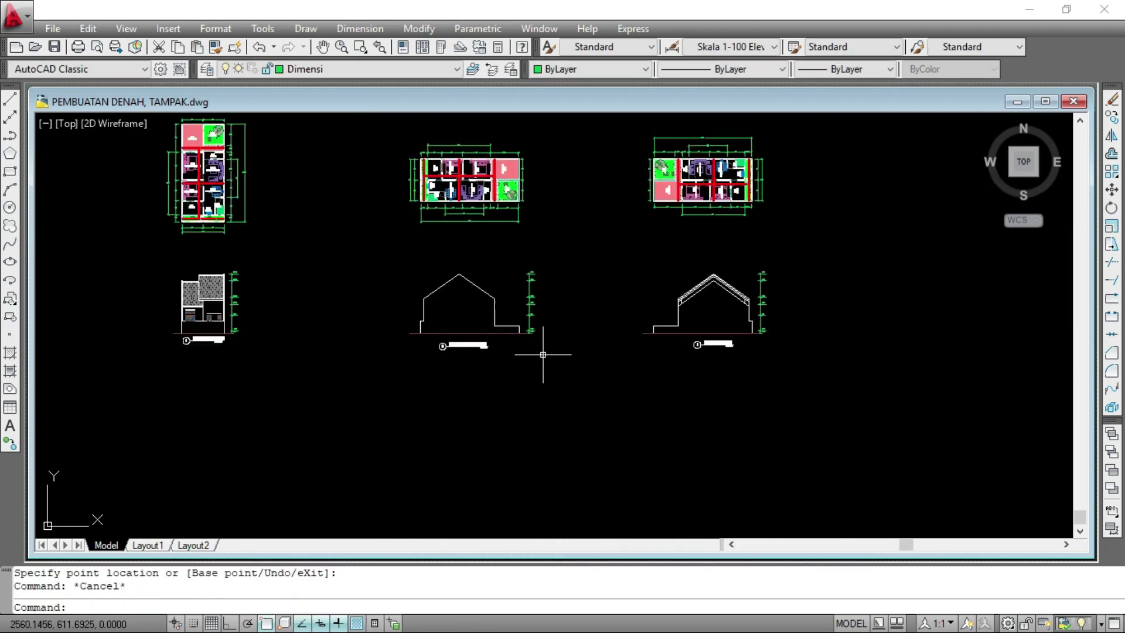
Set the view number of the title below the last side elevation to 5
scroll(640, 365, up, 4)
double_click(587, 362)
text(5)
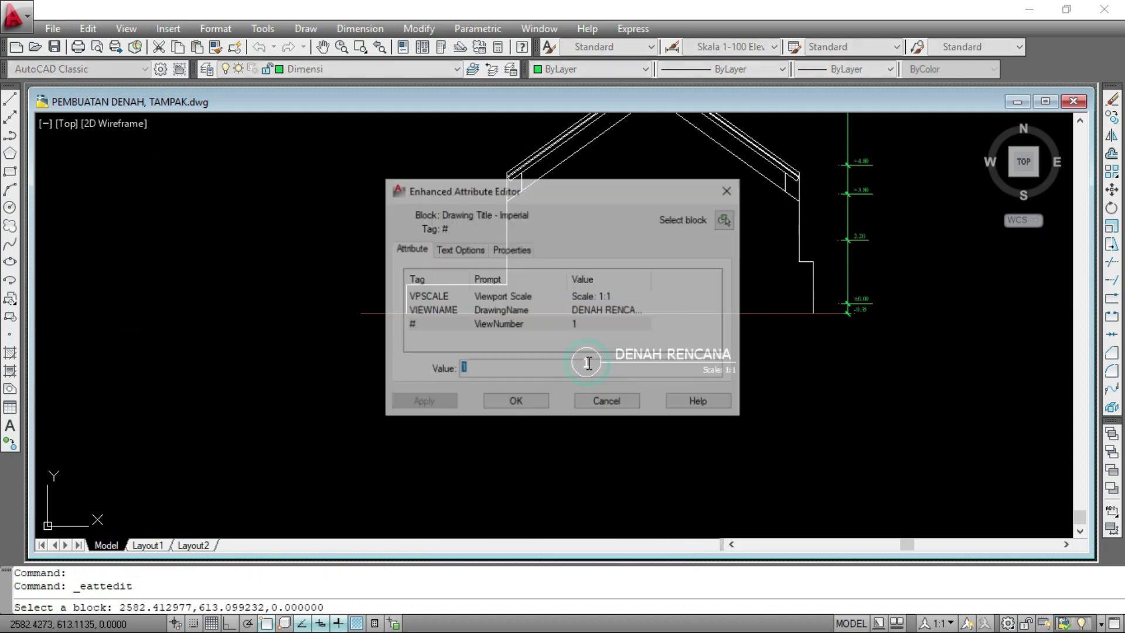
click(515, 402)
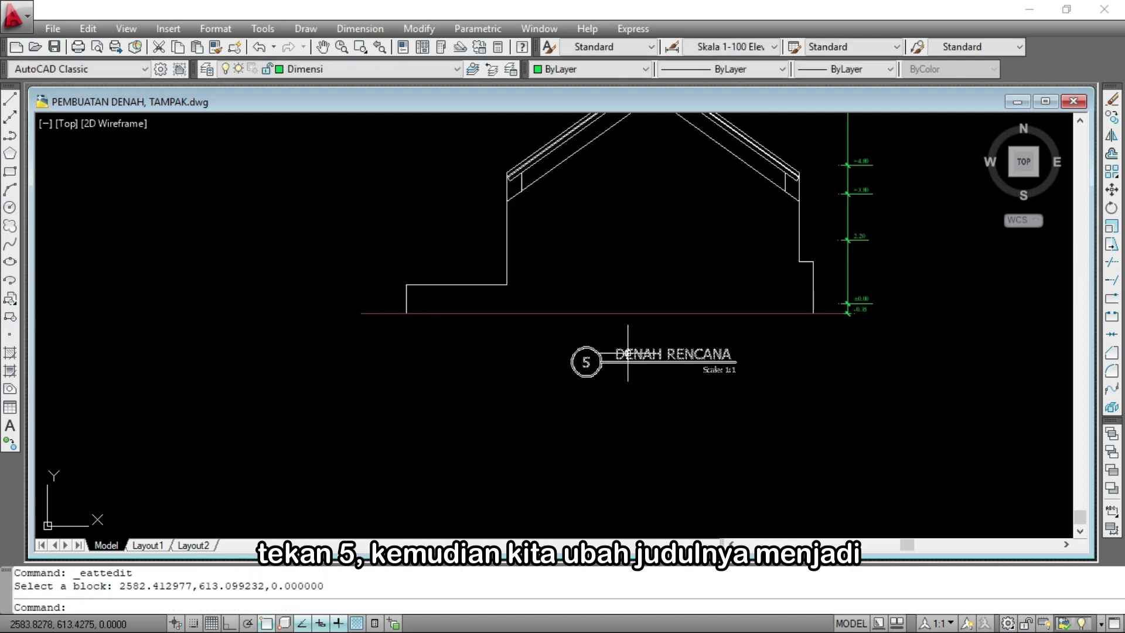
Rename the drawing title of view 5 to TAMPAK SAMPING KANAN
double_click(627, 354)
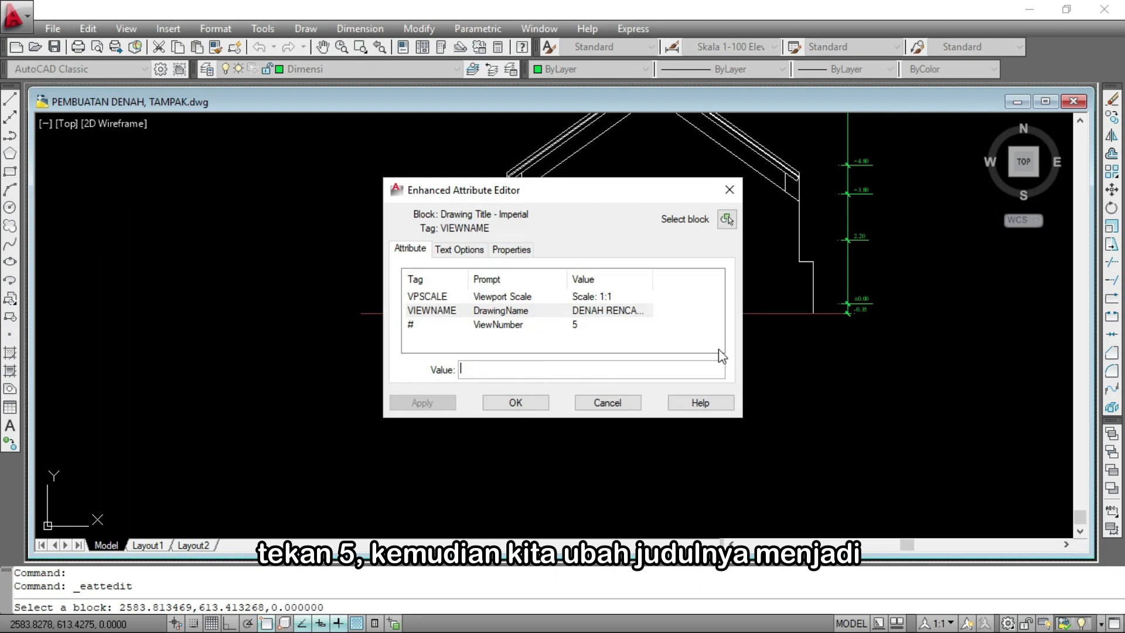
text(TAMPAK SAMPING KANAN)
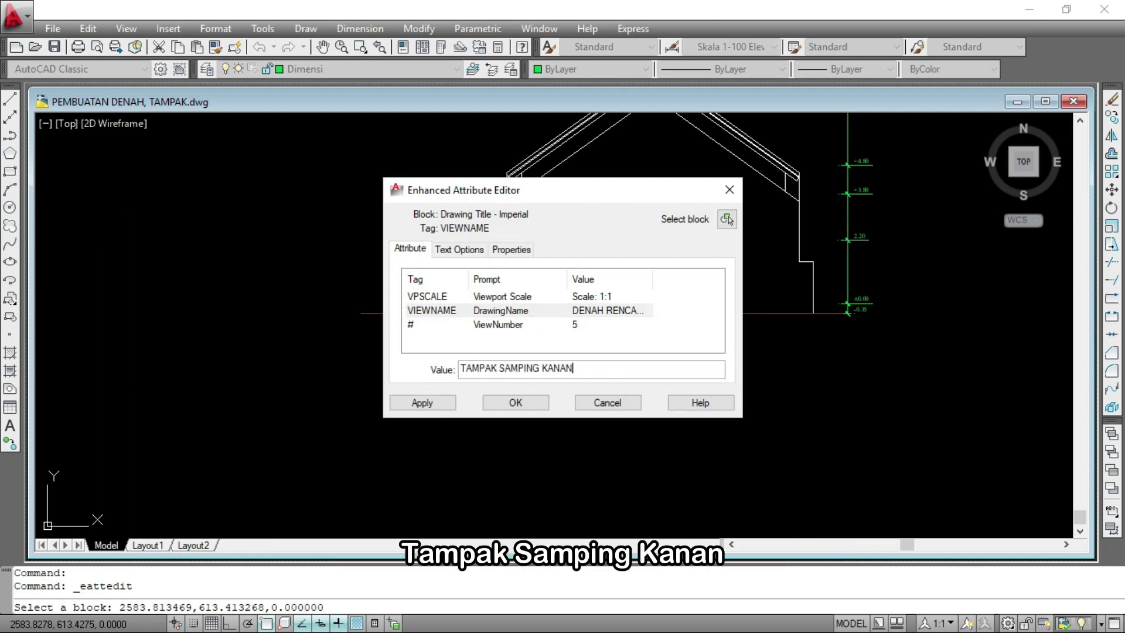
click(545, 403)
Stretch the TAMPAK SAMPING KANAN title line to the end of its text
scroll(756, 381, up, 12)
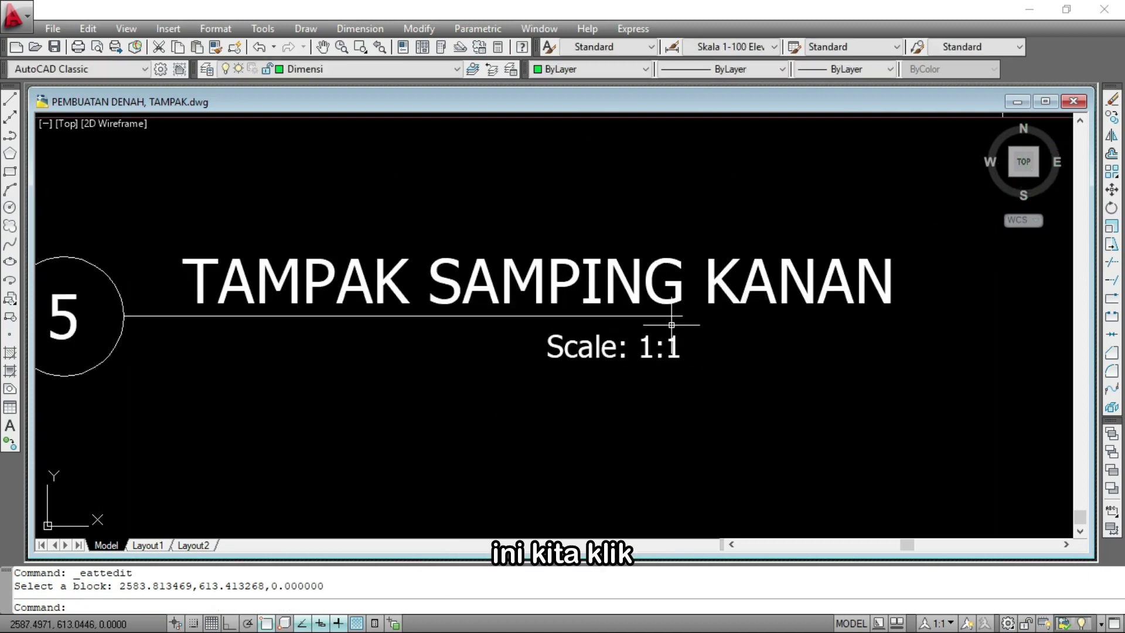
click(670, 317)
scroll(457, 356, down, 4)
click(599, 331)
click(750, 319)
scroll(742, 348, up, 3)
key(Escape)
Change the scale text of the TAMPAK SAMPING KANAN title to Scale: 1:100
double_click(730, 358)
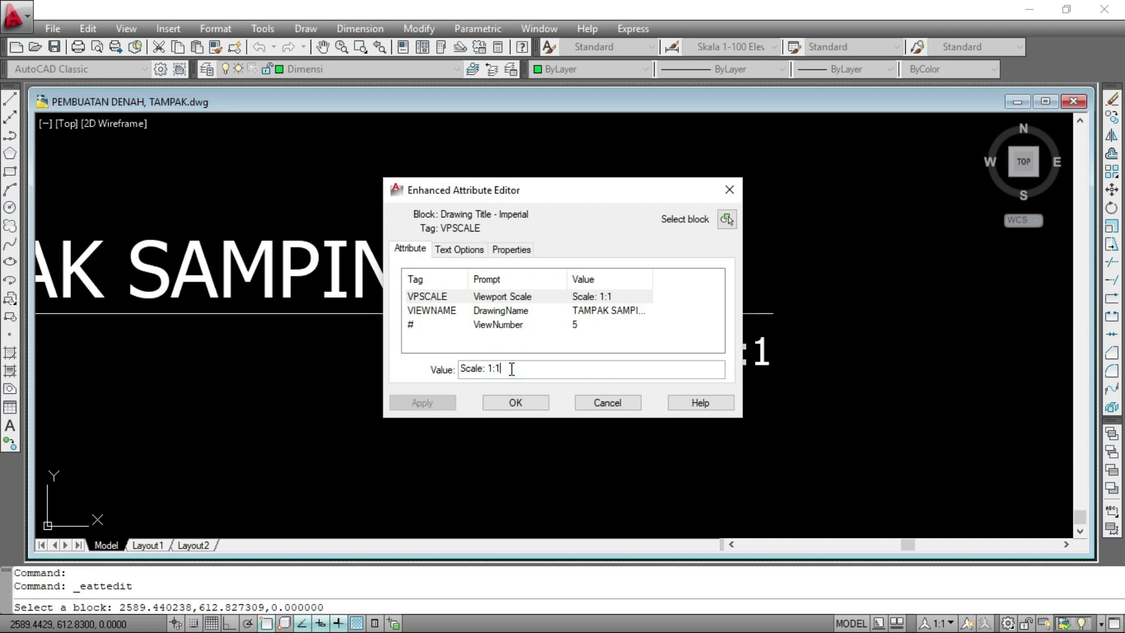
text(00)
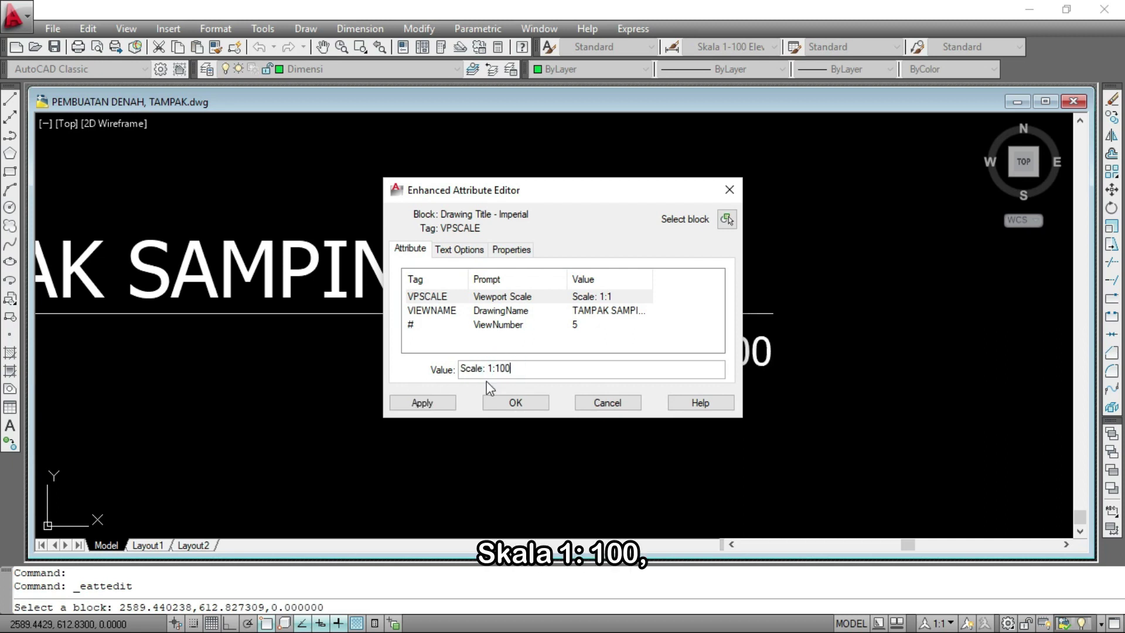
click(511, 403)
scroll(522, 382, down, 5)
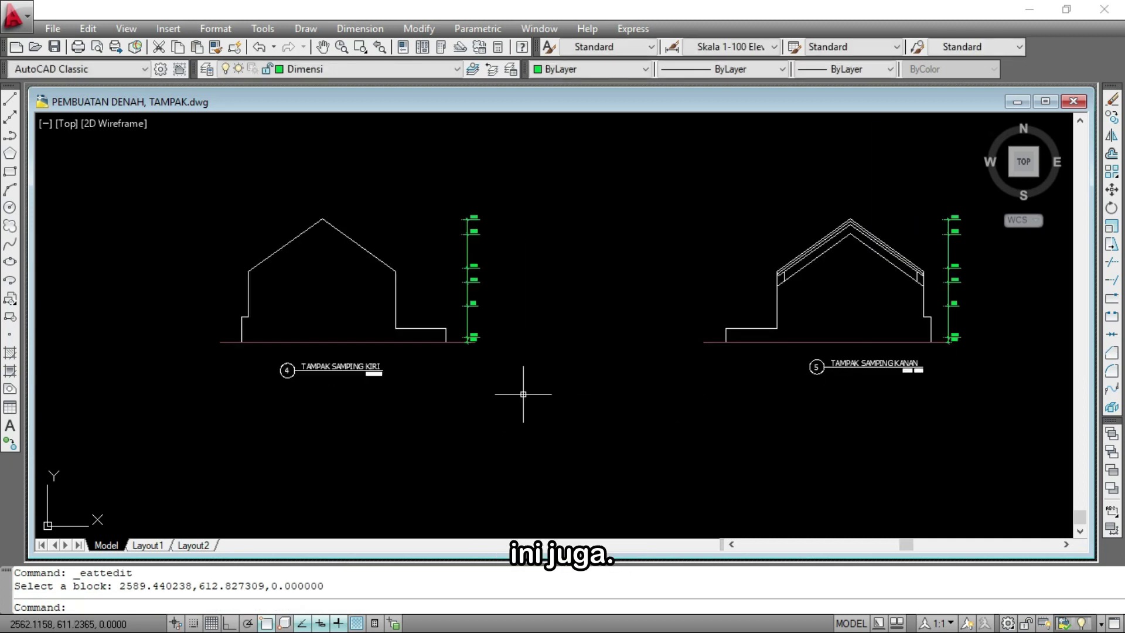
Change the scale text of the TAMPAK SAMPING KIRI title to Scale: 1:100
scroll(460, 282, up, 5)
double_click(459, 281)
click(512, 367)
text(00)
click(515, 403)
Change the scale text of the TAMPAK BELAKANG title to Scale: 1:100
scroll(659, 400, down, 5)
double_click(616, 385)
click(515, 373)
text(00)
click(515, 404)
Change the scale text of the TAMPAK DEPAN title to Scale: 1:100
scroll(439, 398, up, 10)
double_click(469, 385)
click(512, 367)
text(00)
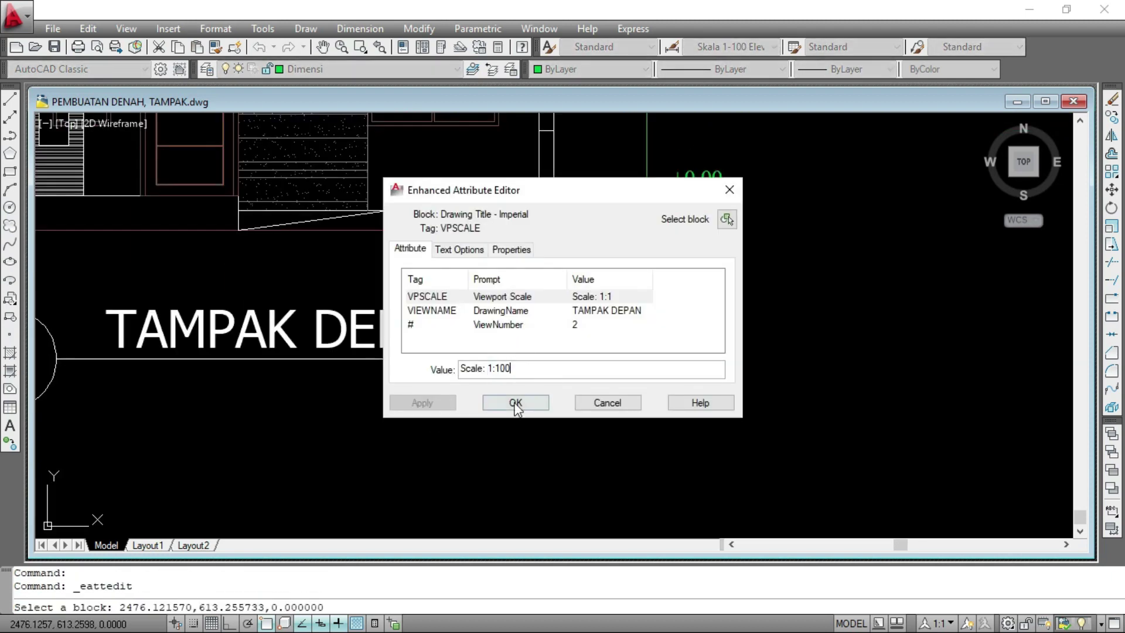
click(516, 404)
Change the scale text of the floor plan's DENAH RENCANA title to Scale: 1:100
scroll(515, 403, down, 8)
scroll(404, 322, up, 10)
double_click(767, 399)
text(00)
click(515, 402)
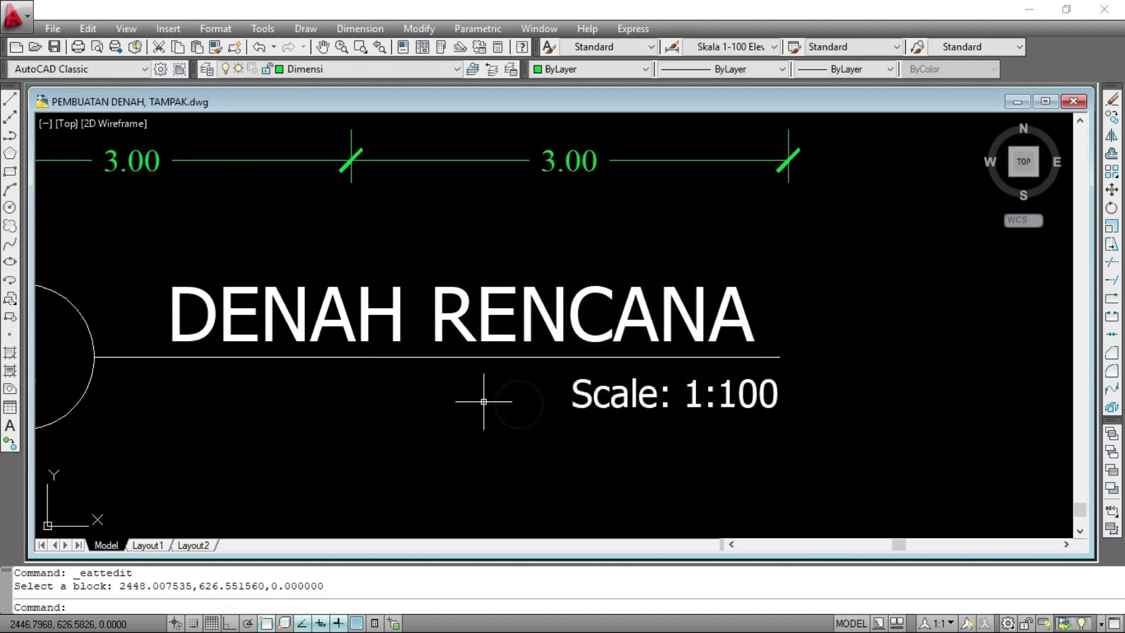
scroll(454, 354, down, 5)
scroll(475, 356, down, 8)
scroll(502, 305, up, 10)
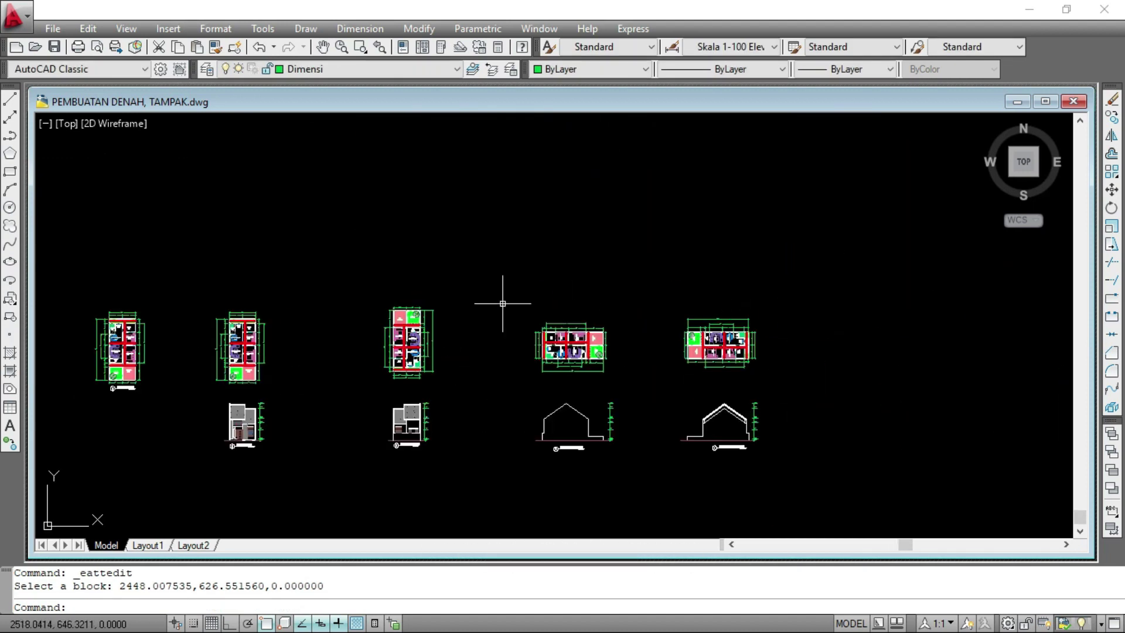
scroll(681, 316, down, 5)
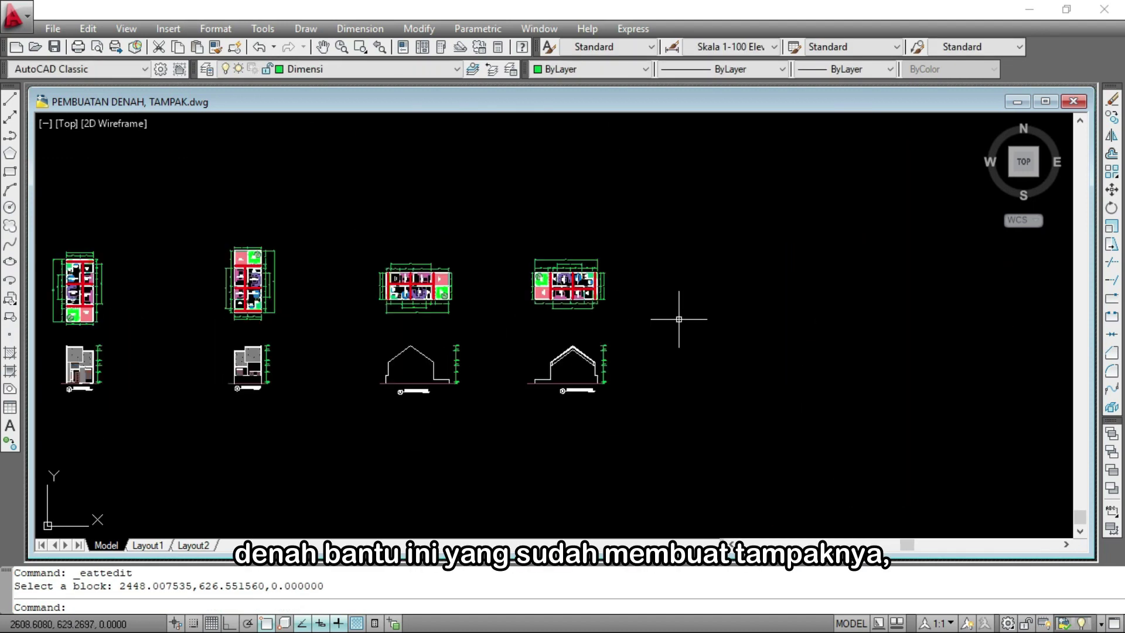
scroll(700, 322, down, 1)
middle_drag(529, 282, 646, 303)
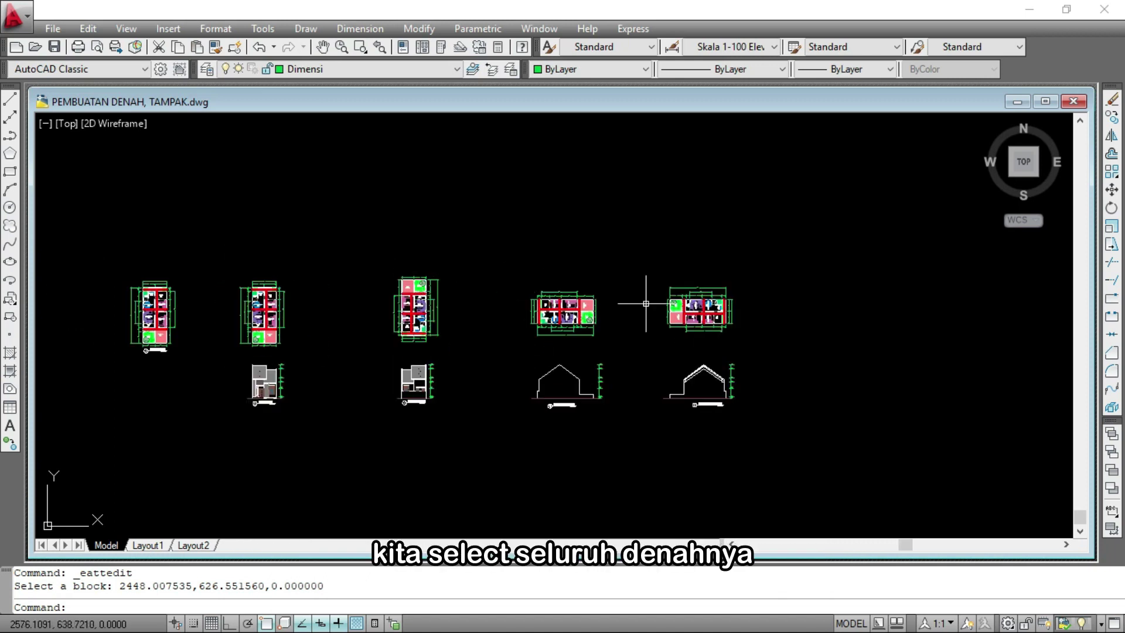
Erase the four helper plans above the elevations
click(218, 270)
scroll(314, 297, up, 4)
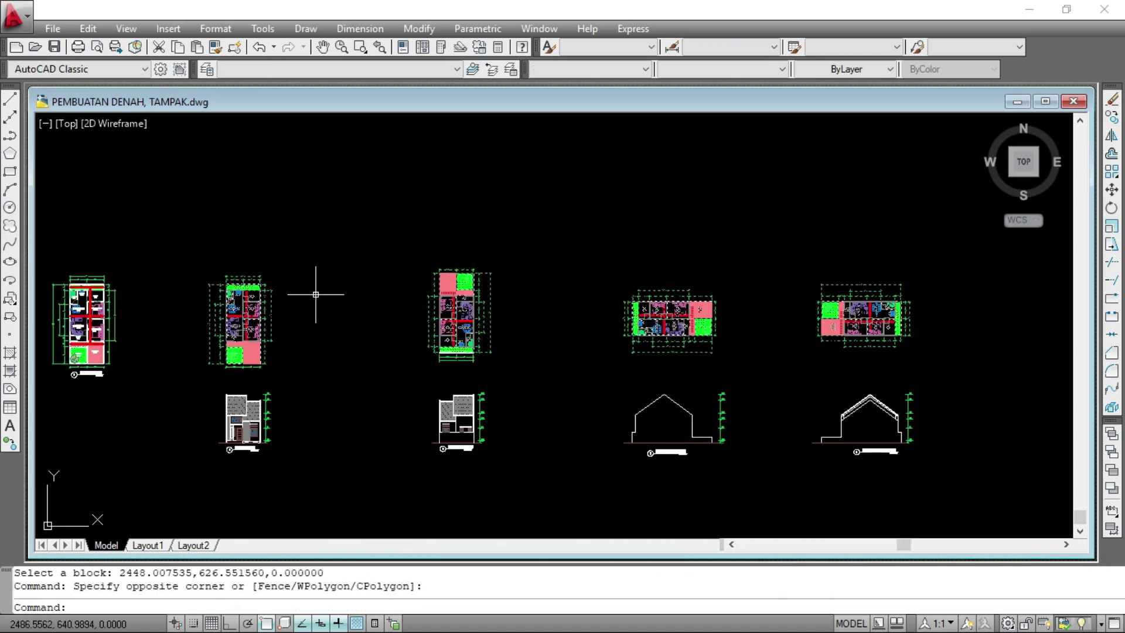
key(Return)
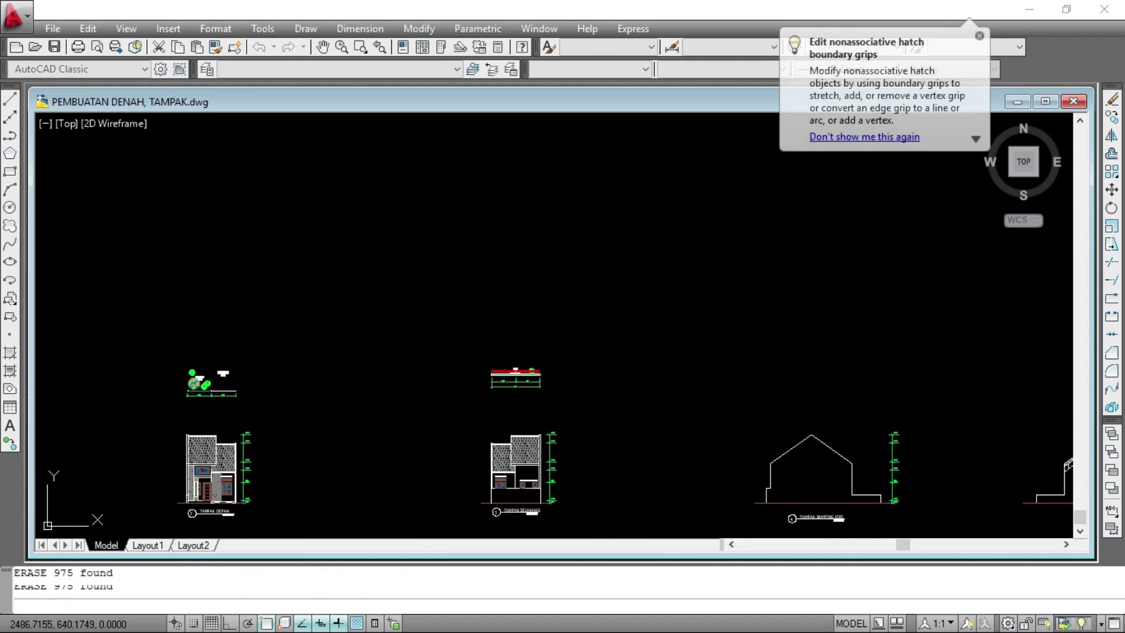
Erase the leftover plan fragments and dimensions above the TAMPAK DEPAN and TAMPAK BELAKANG elevations
scroll(589, 385, down, 1)
click(572, 398)
click(189, 346)
text(E)
key(Return)
scroll(316, 328, down, 5)
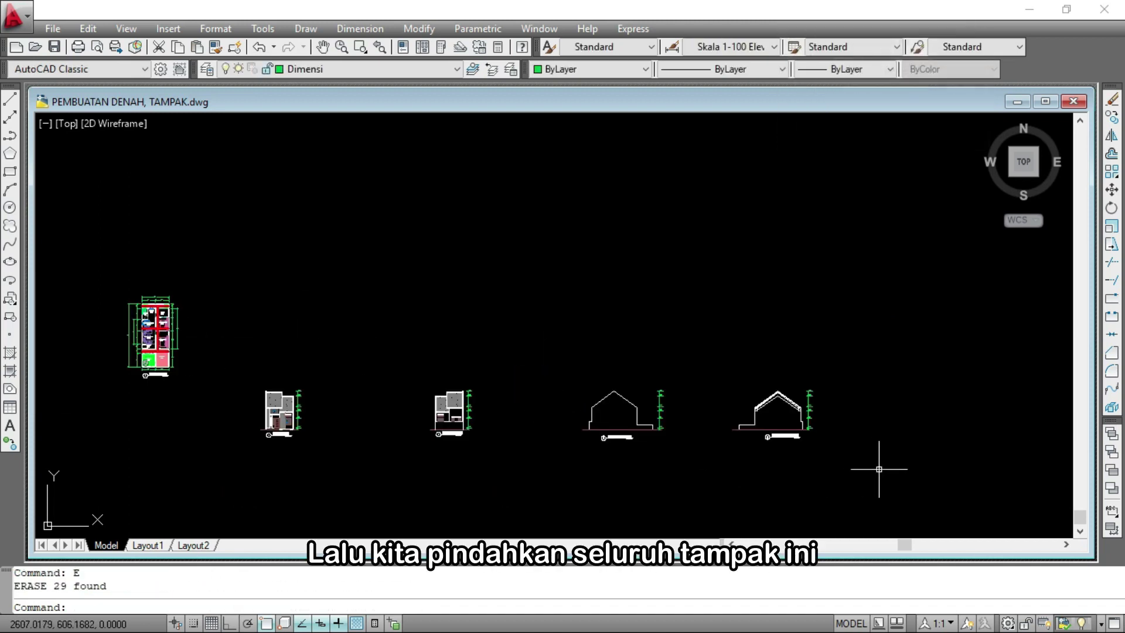
Move all four elevations beside the floor plan, placing the front elevation's ground line level with the plan's lower edge, about 6 units away
click(222, 341)
scroll(126, 340, up, 2)
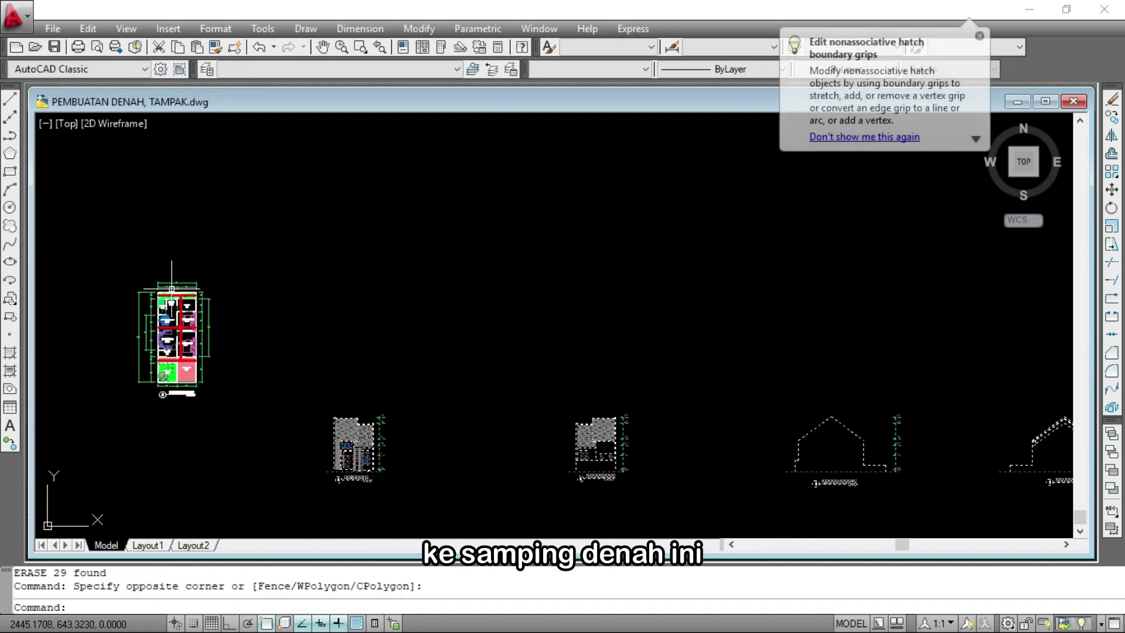
text(M)
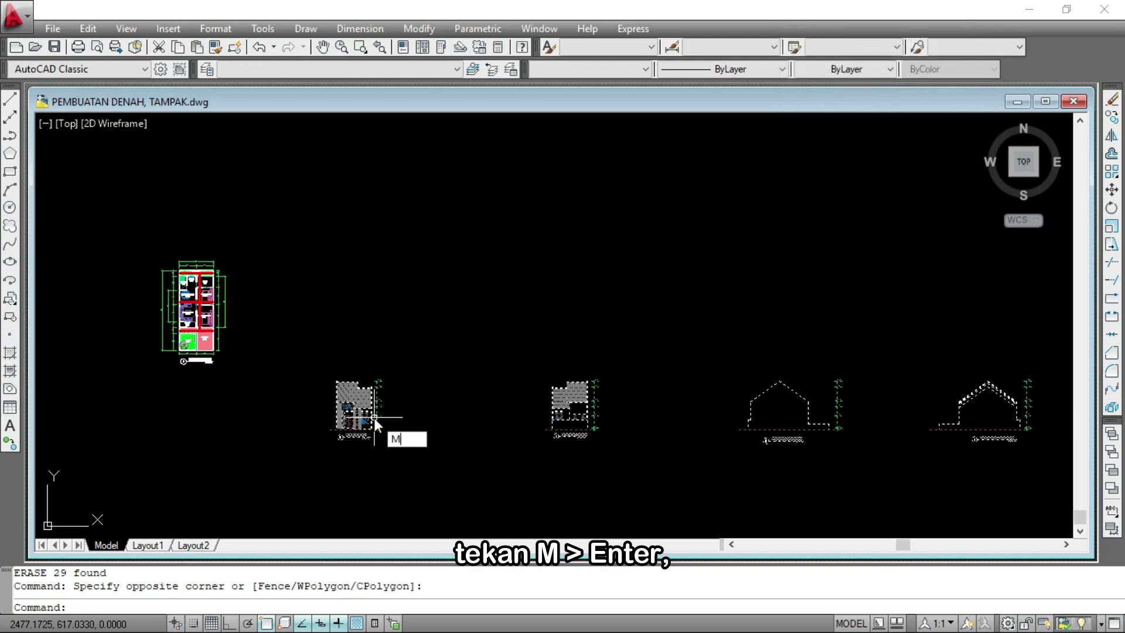
key(Return)
scroll(333, 443, up, 3)
click(317, 417)
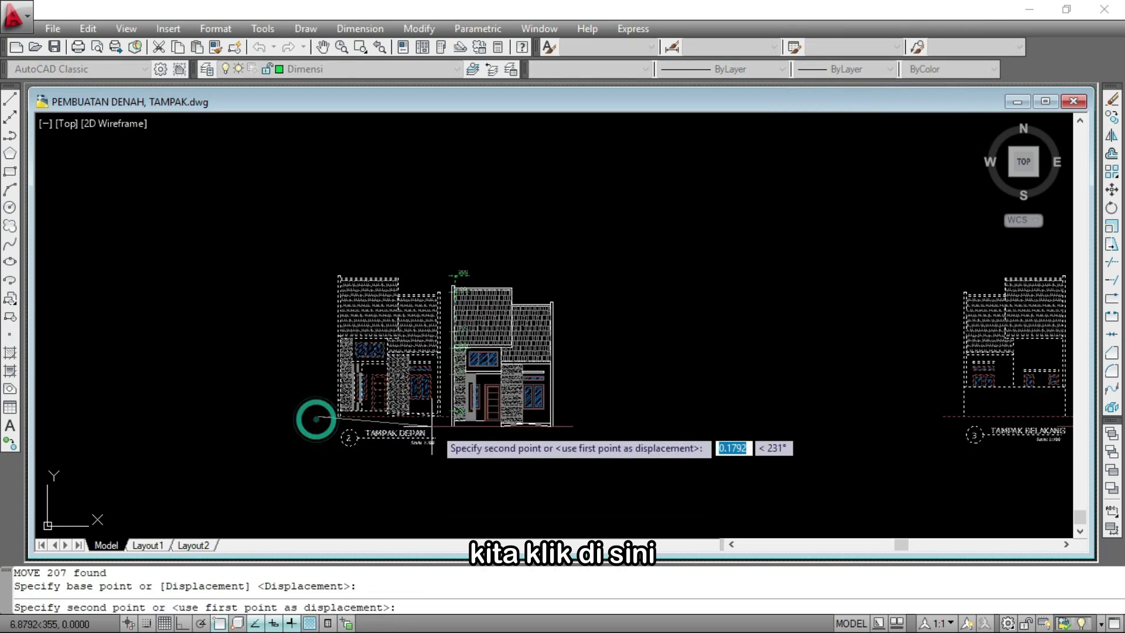
scroll(527, 422, down, 3)
scroll(381, 330, up, 3)
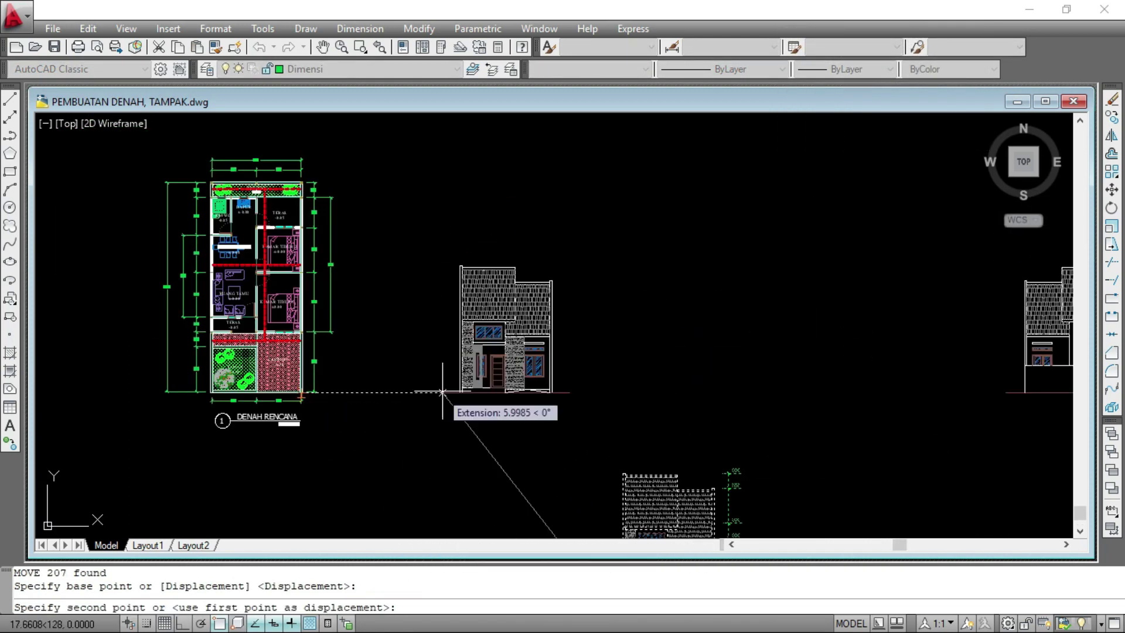
click(448, 390)
Draw a rectangle framing the floor plan and all four elevations as the finished drawing set
scroll(410, 371, down, 3)
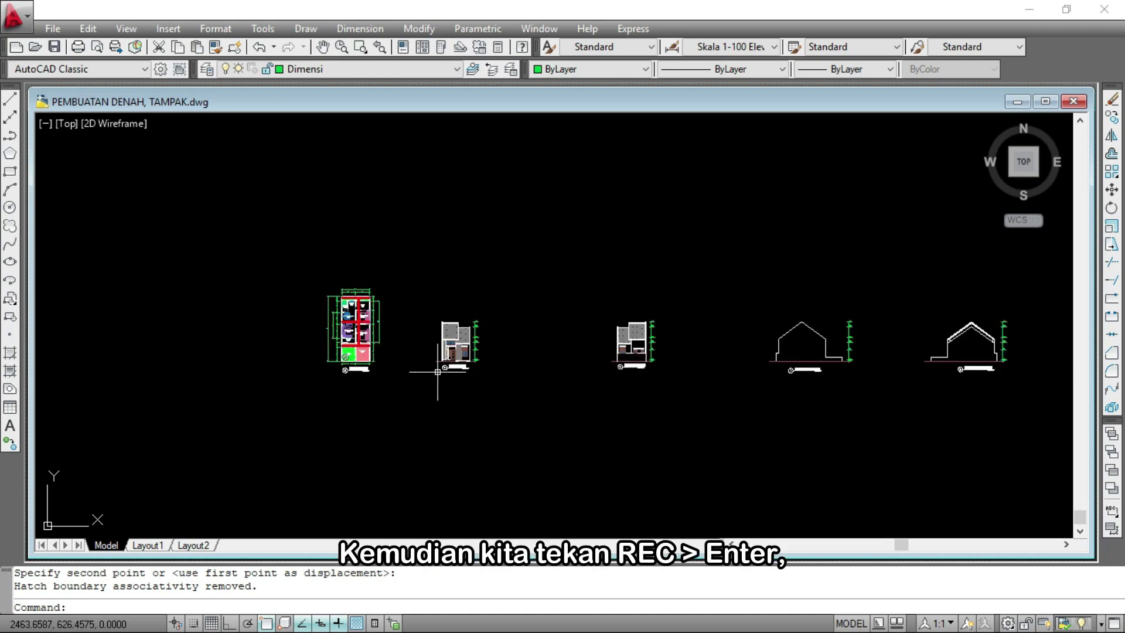
text(REC)
key(Return)
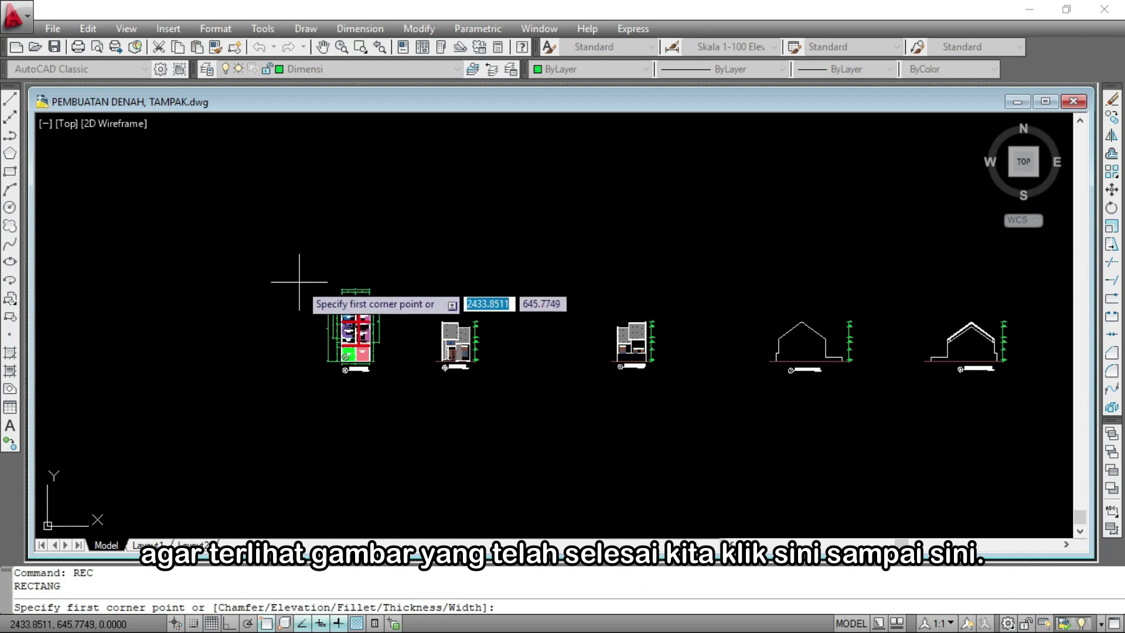
click(286, 272)
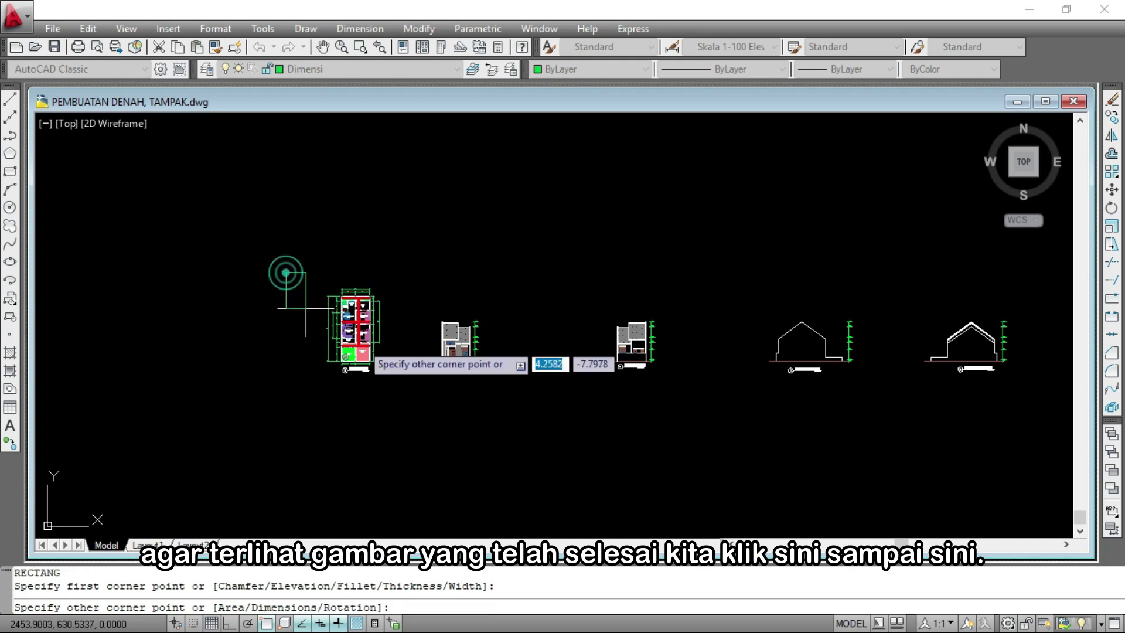
click(1035, 399)
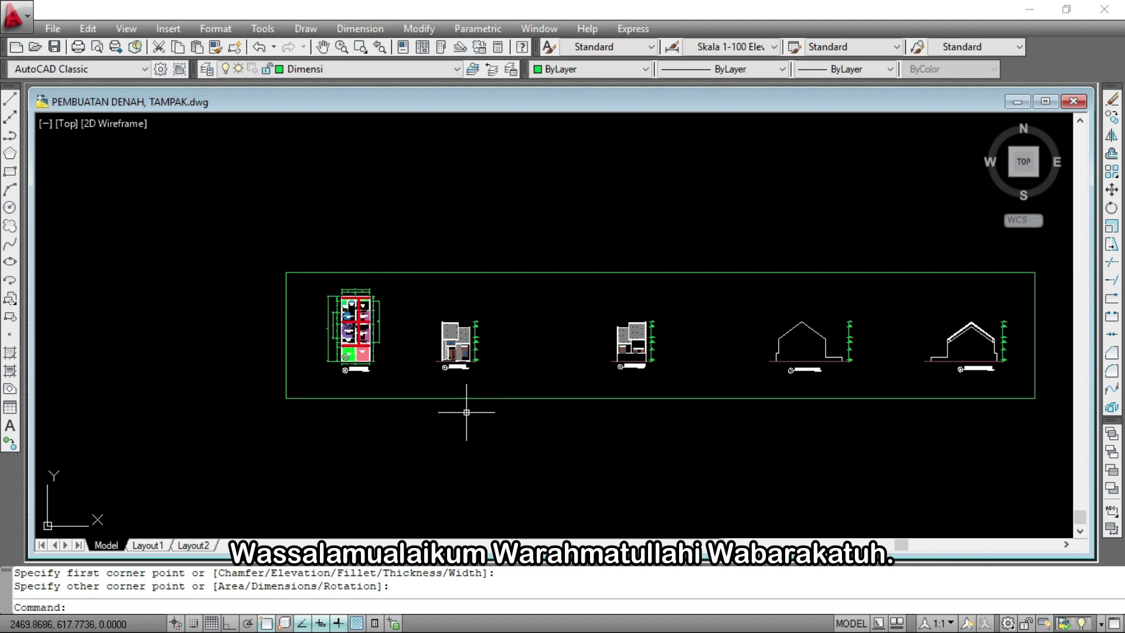
scroll(785, 425, down, 1)
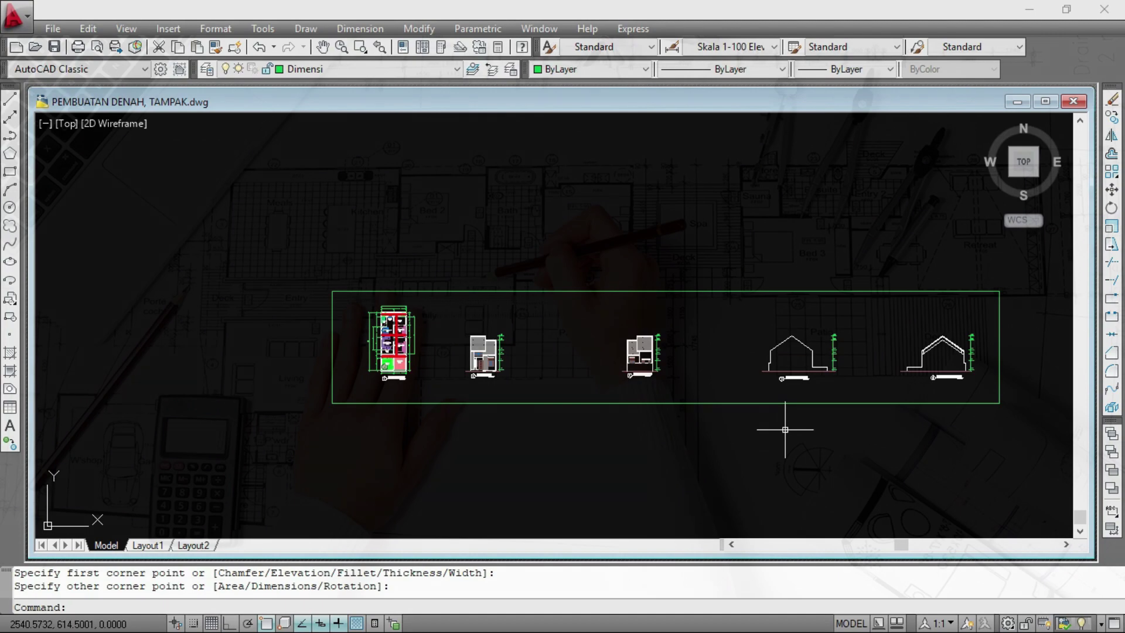